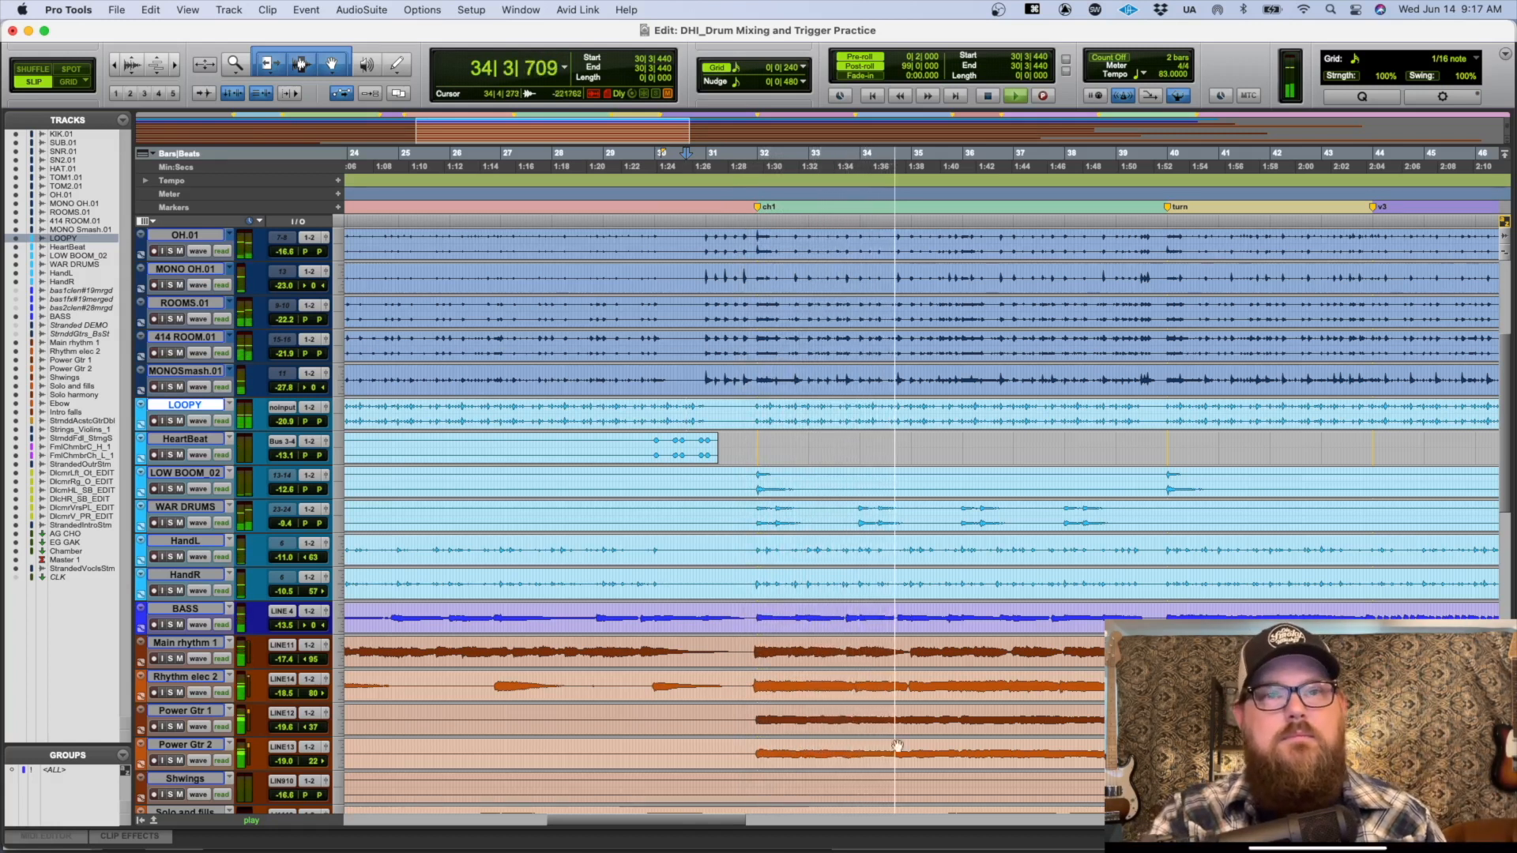
Step: Solo the drum tracks from KIK.01 to MONOSmash.01 during playback, toggling their solo to compare them with the full mix
scroll(958, 394, "up", 7)
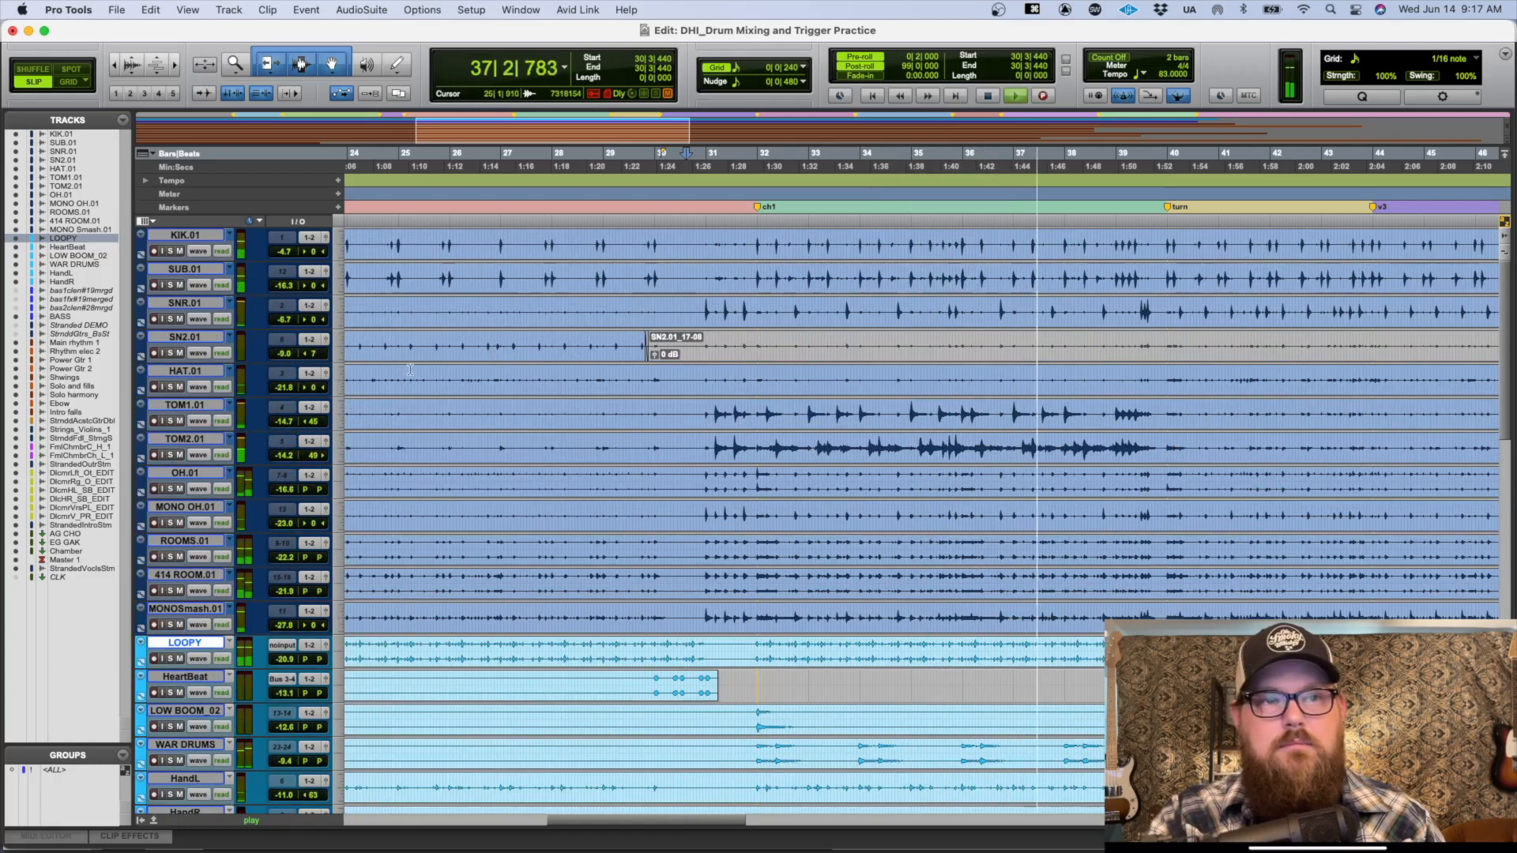
left_click(172, 611, "shift")
key("shift+s")
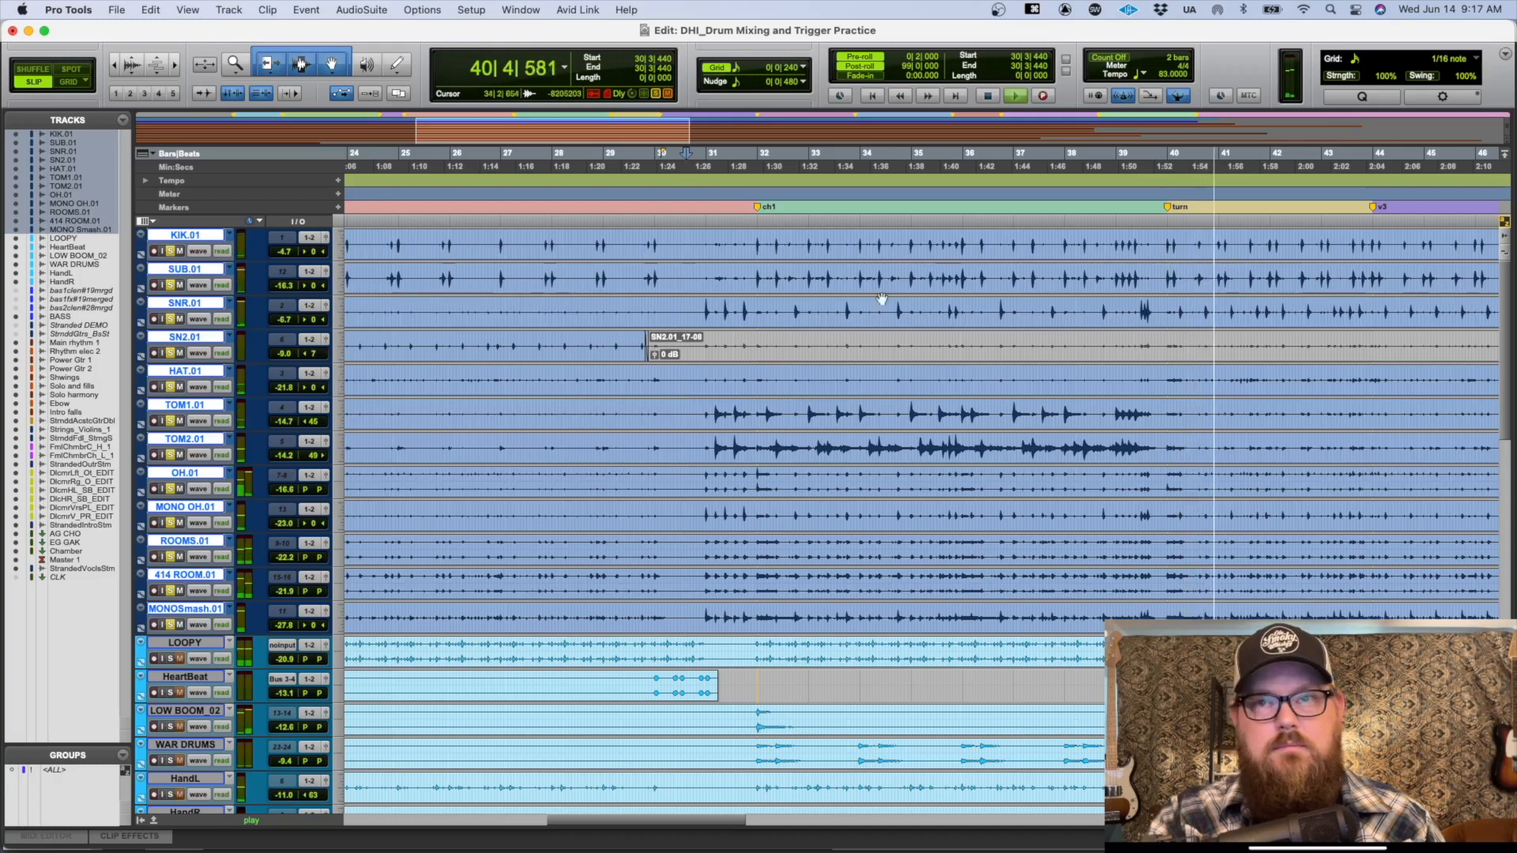
key("shift+s")
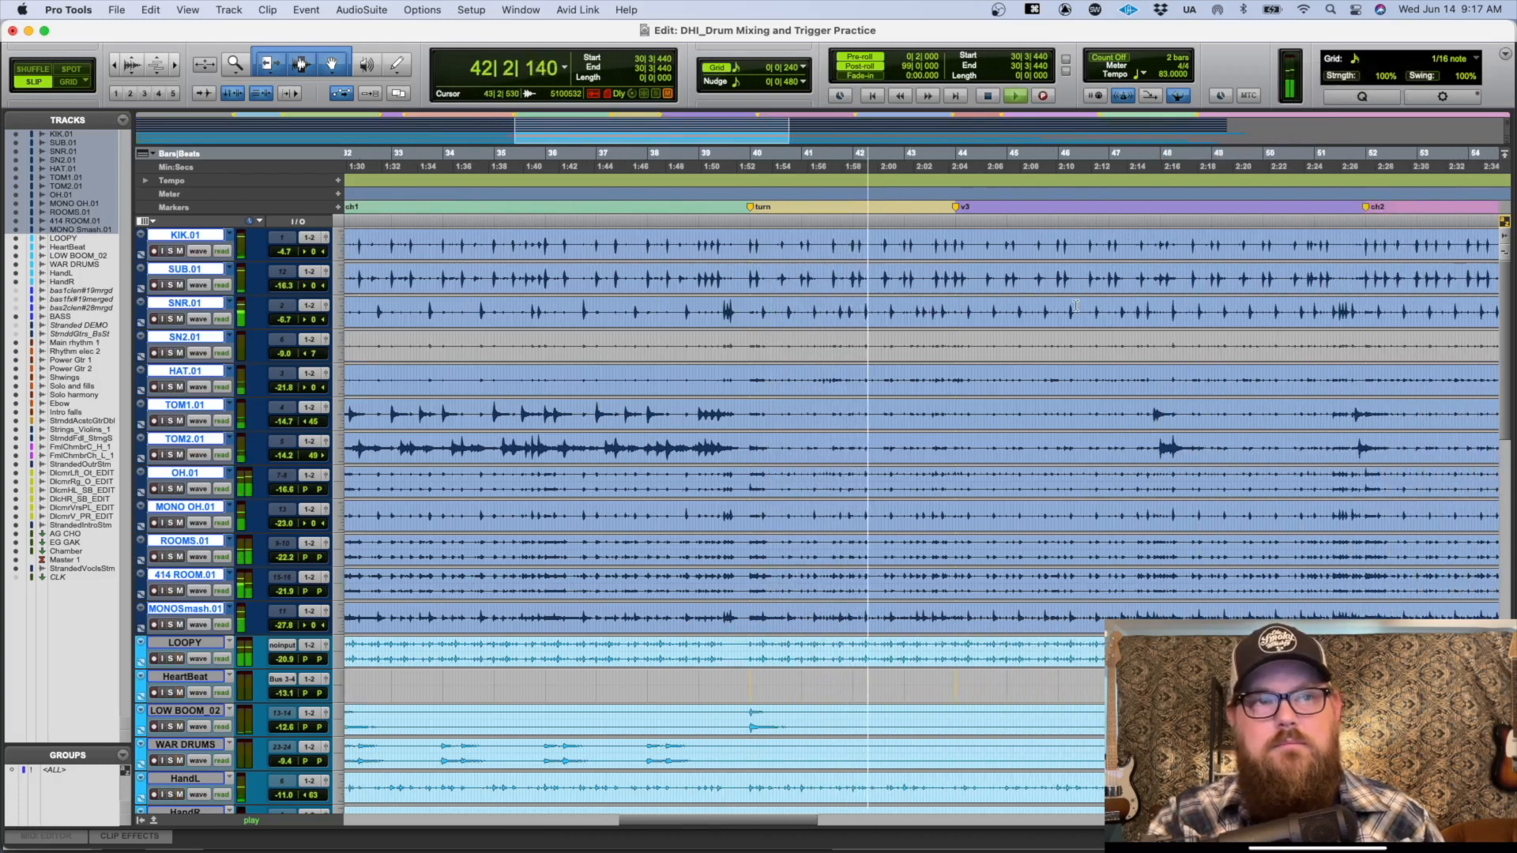
key("shift+s")
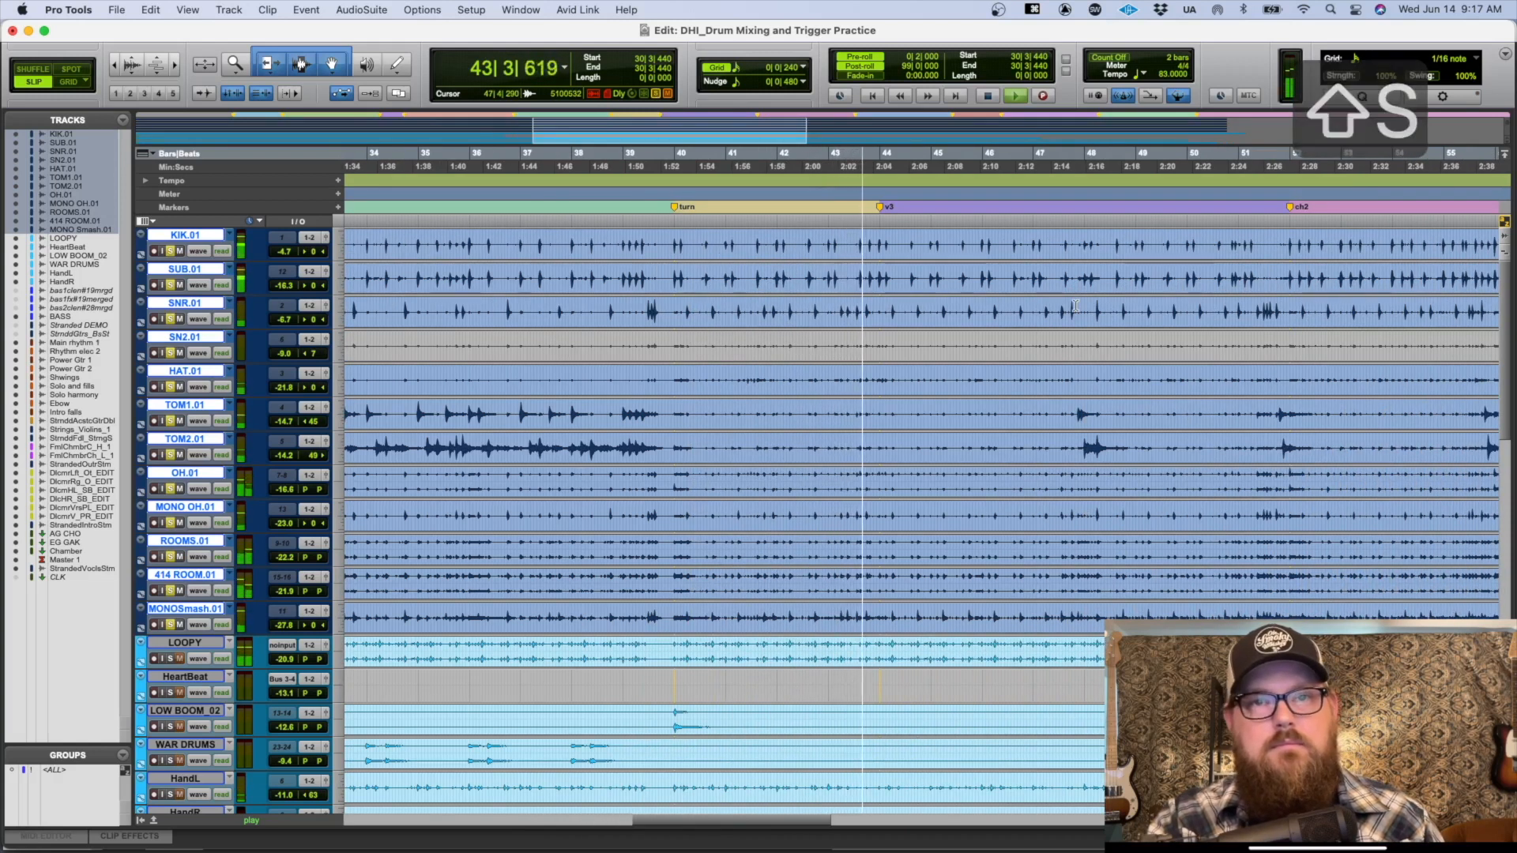
Step: Stop playback and take the drum tracks out of solo
key("r")
key("space")
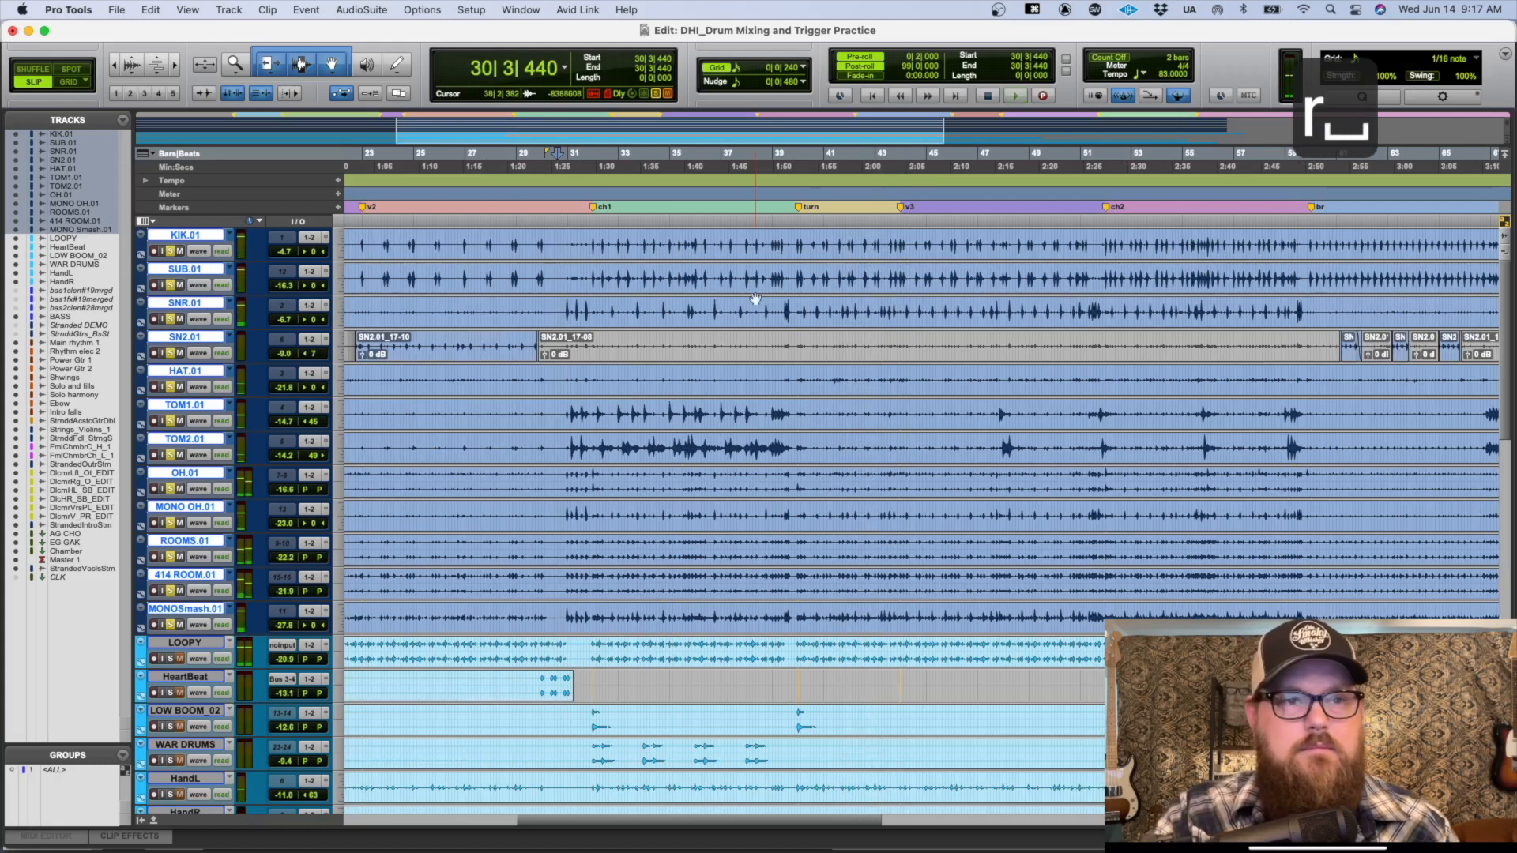
key("shift+s")
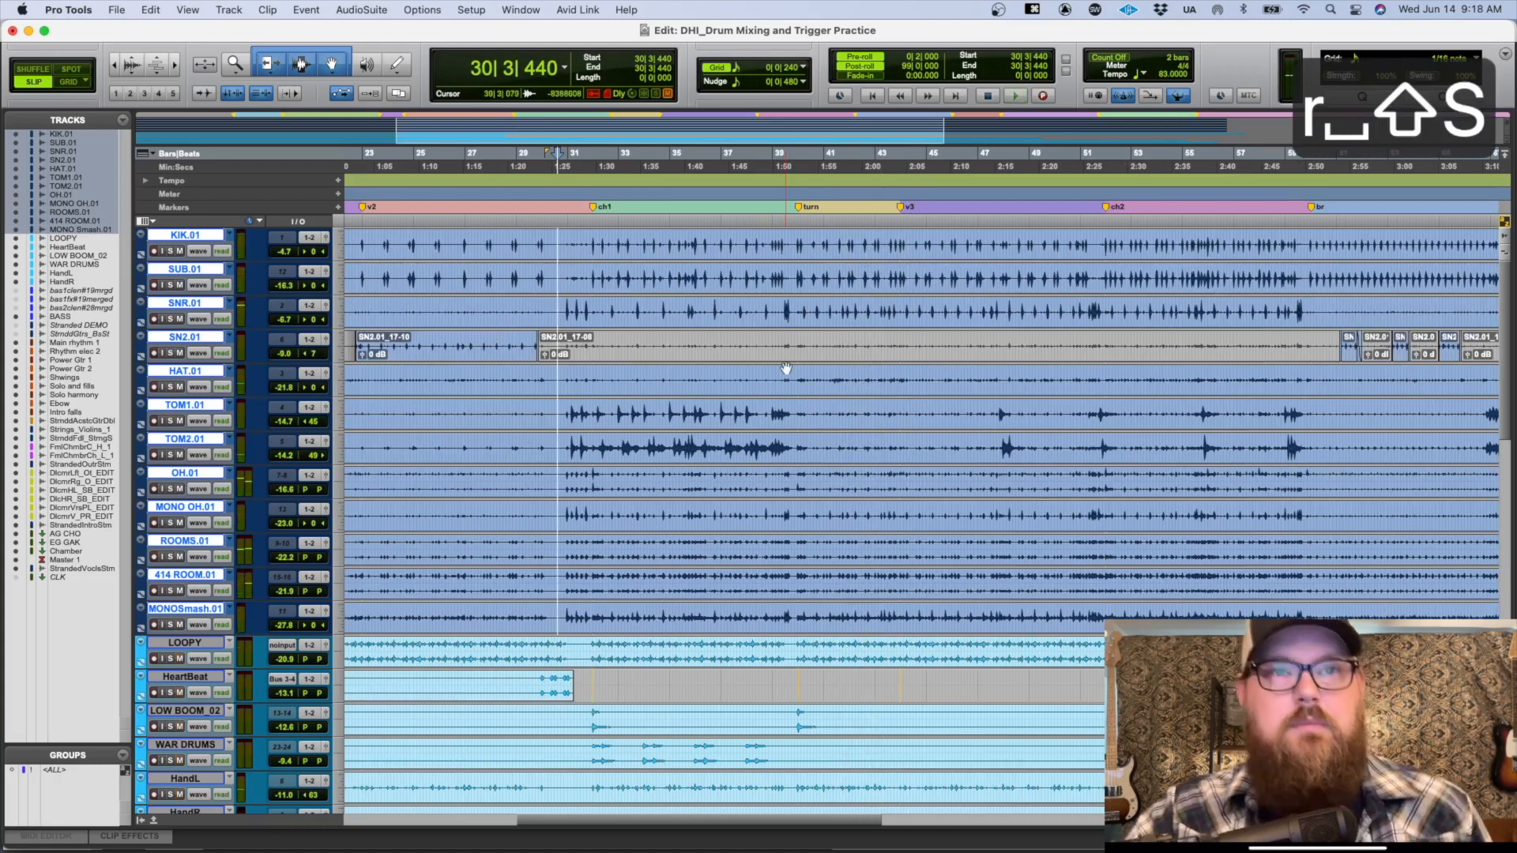
Step: Place the edit cursor on SNR.01 just before its first strong snare hits ahead of ch1 and examine that passage
left_click(564, 305)
key("t")
key("t")
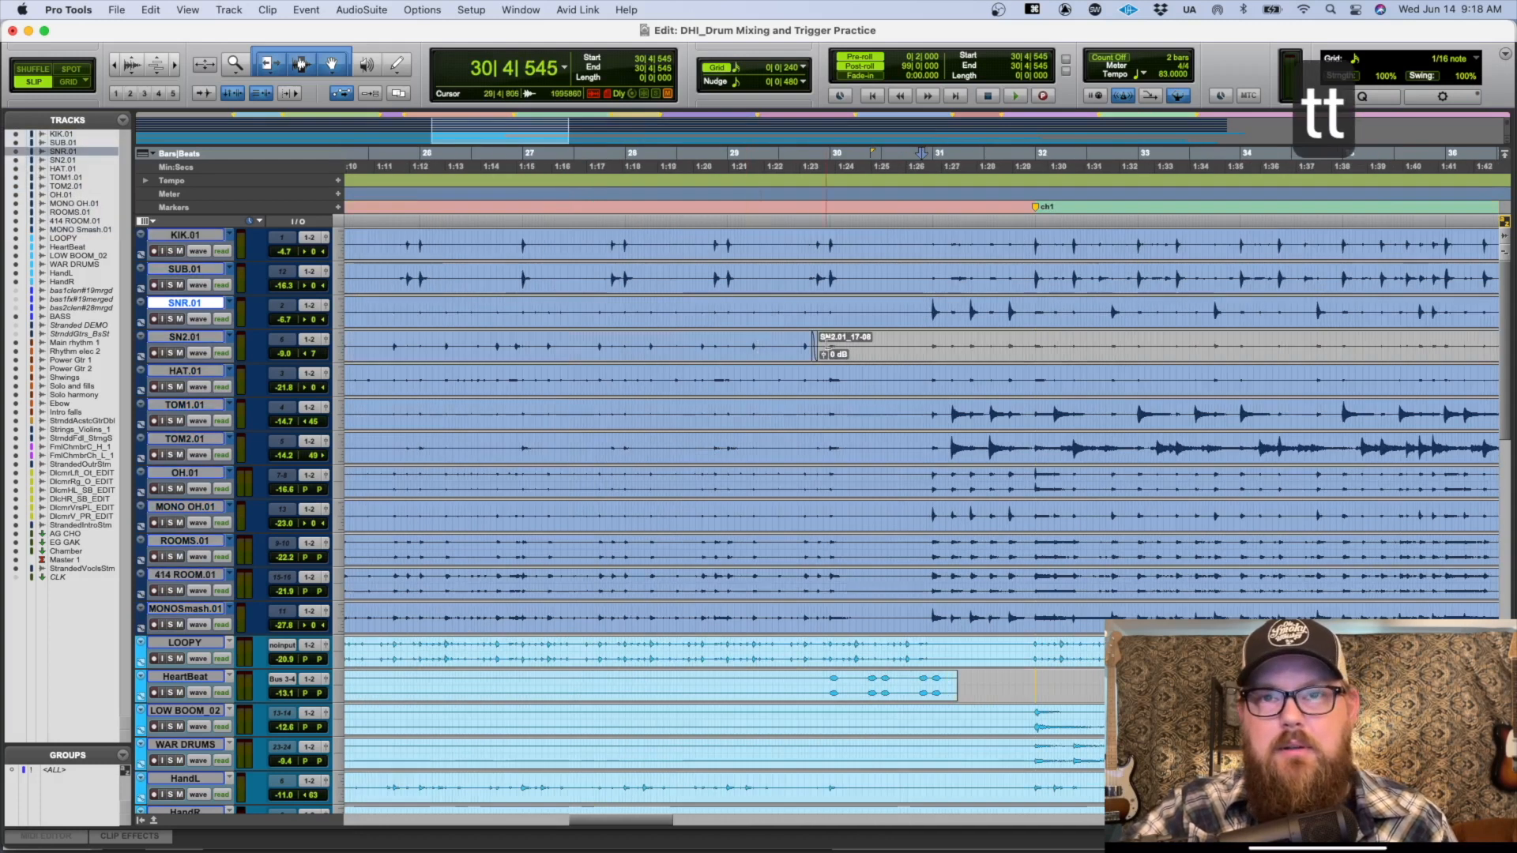
key("r")
key("r")
scroll(1070, 365, "right", 3)
scroll(1069, 366, "right", 2)
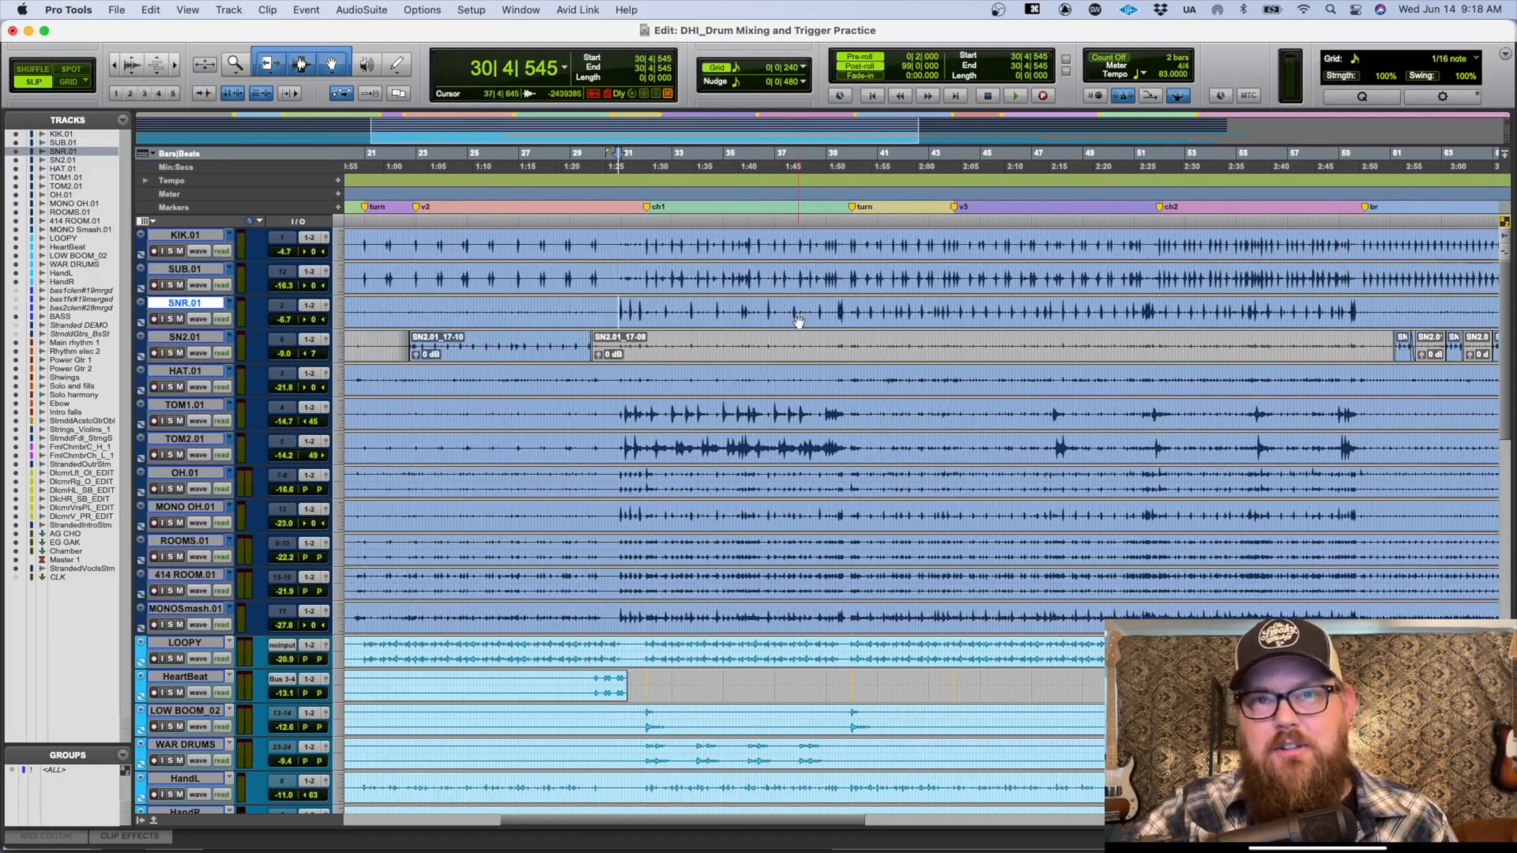
Step: Set the cursor on SNR.01 at 30|4|072 and enlarge that track's height
left_click_drag(615, 307, 638, 310)
left_click(614, 304)
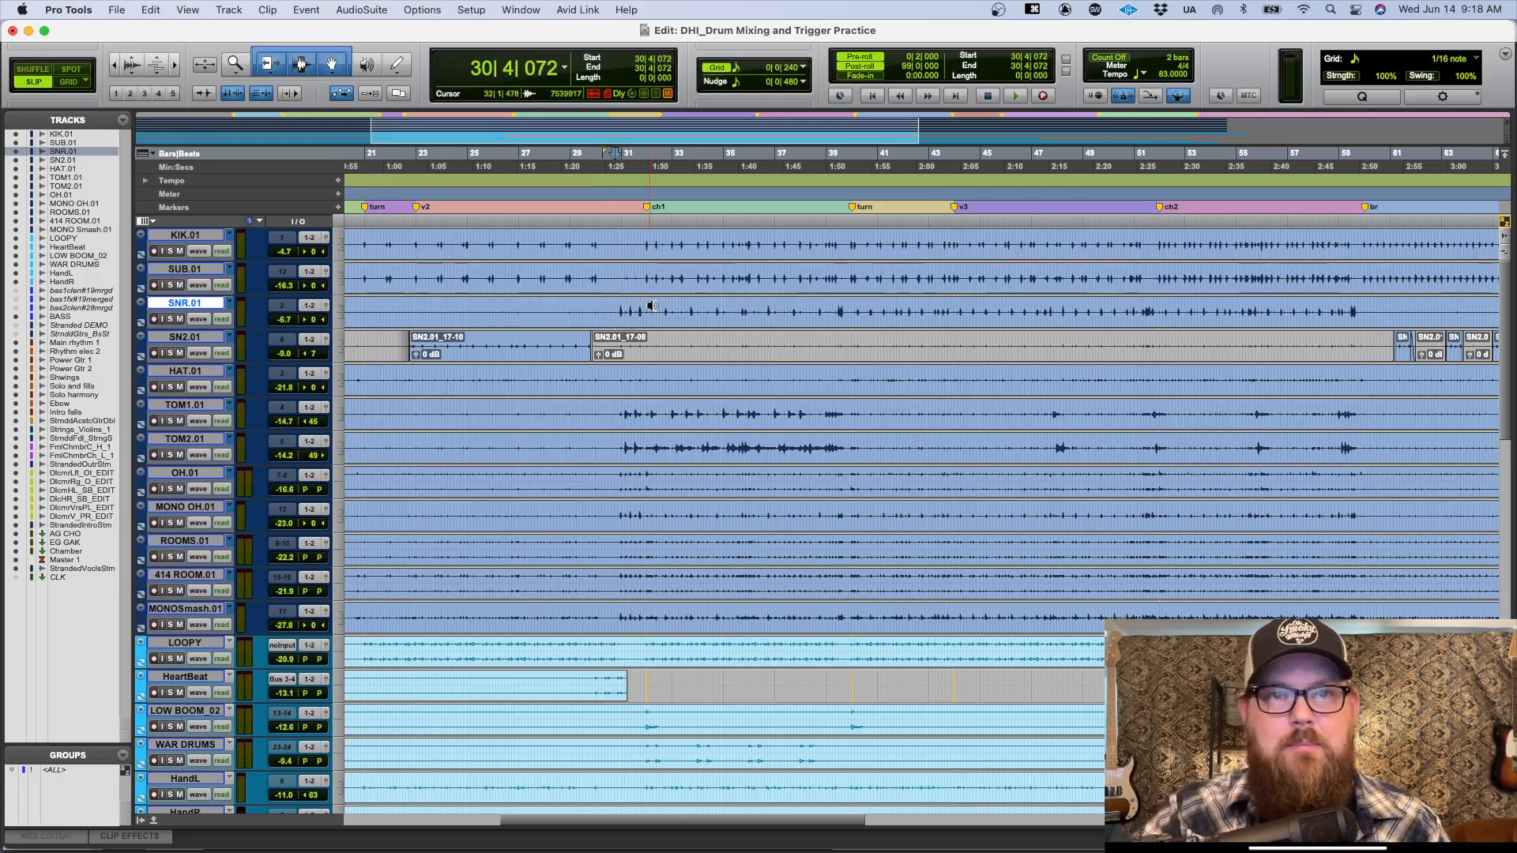
key("ctrl+Up")
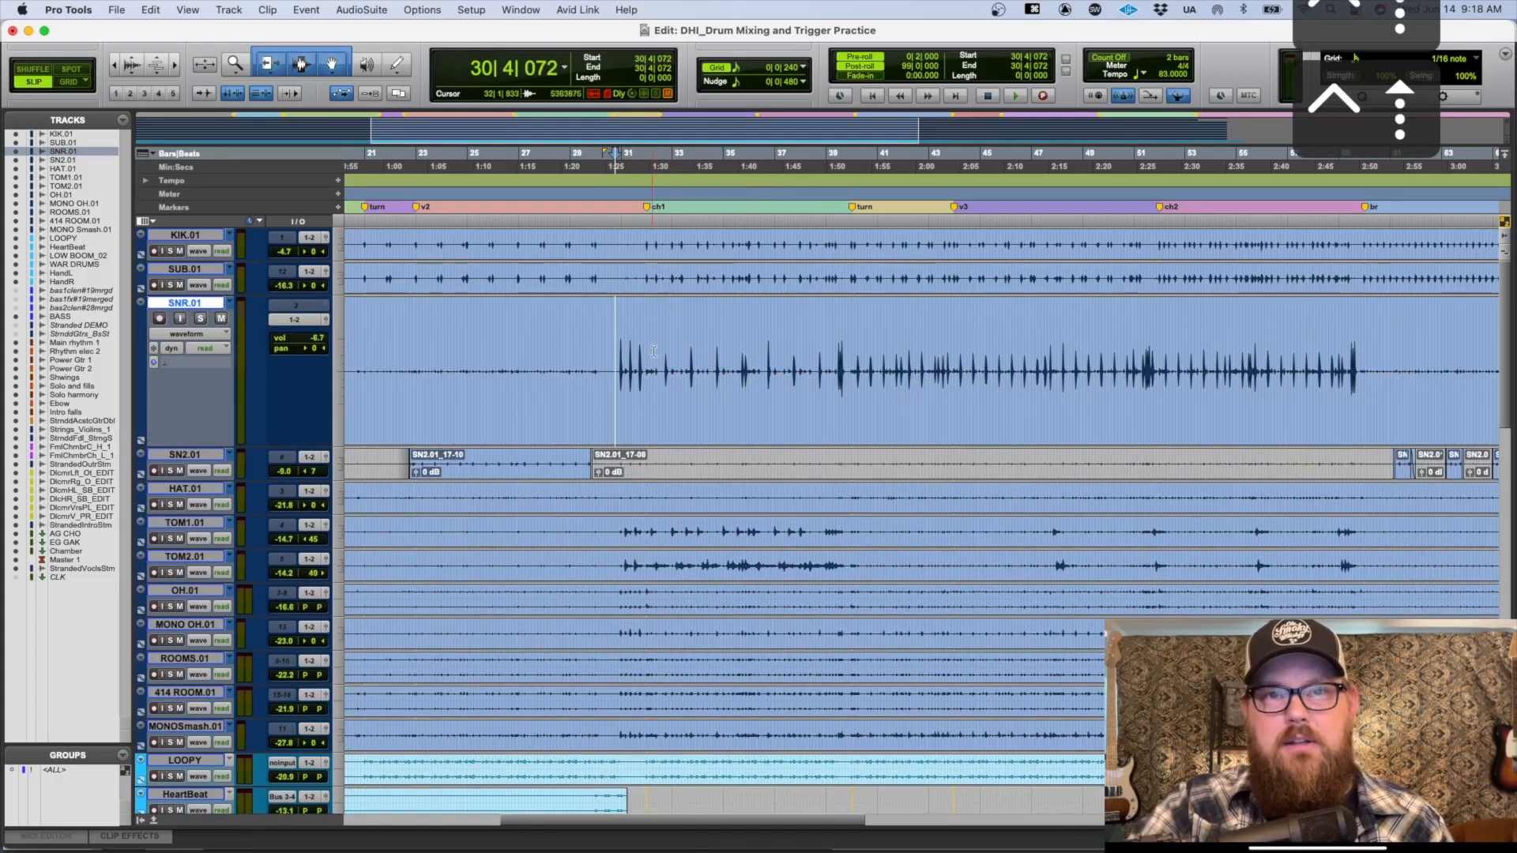
Step: Highlight the SNR.01 hits between the second turn and ch2, and return the cursor to 30|3|440 before the first hits
left_click_drag(868, 387, 1115, 395)
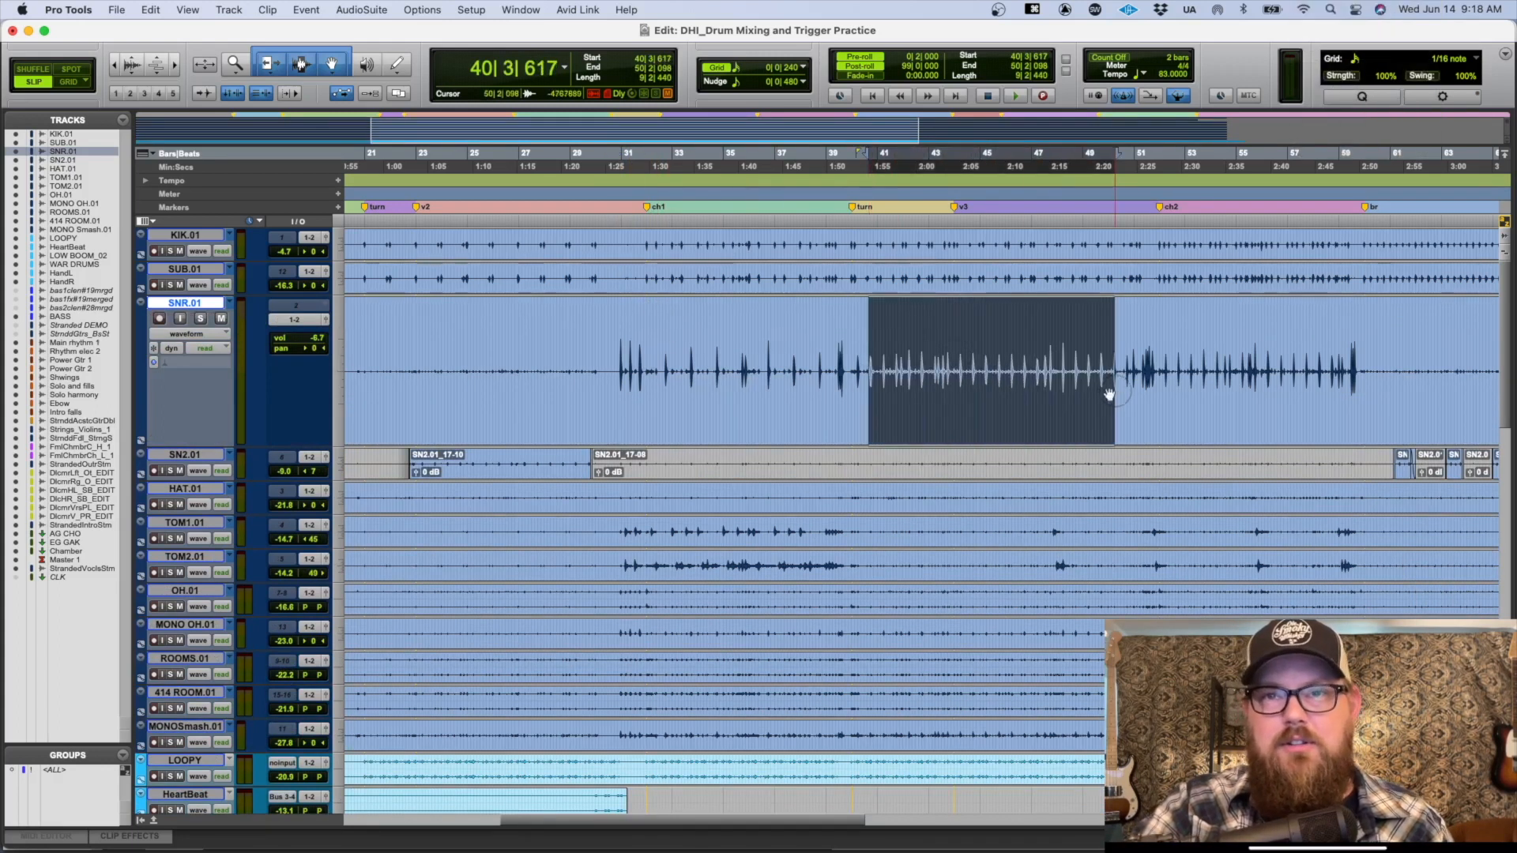
left_click_drag(1049, 339, 1070, 341)
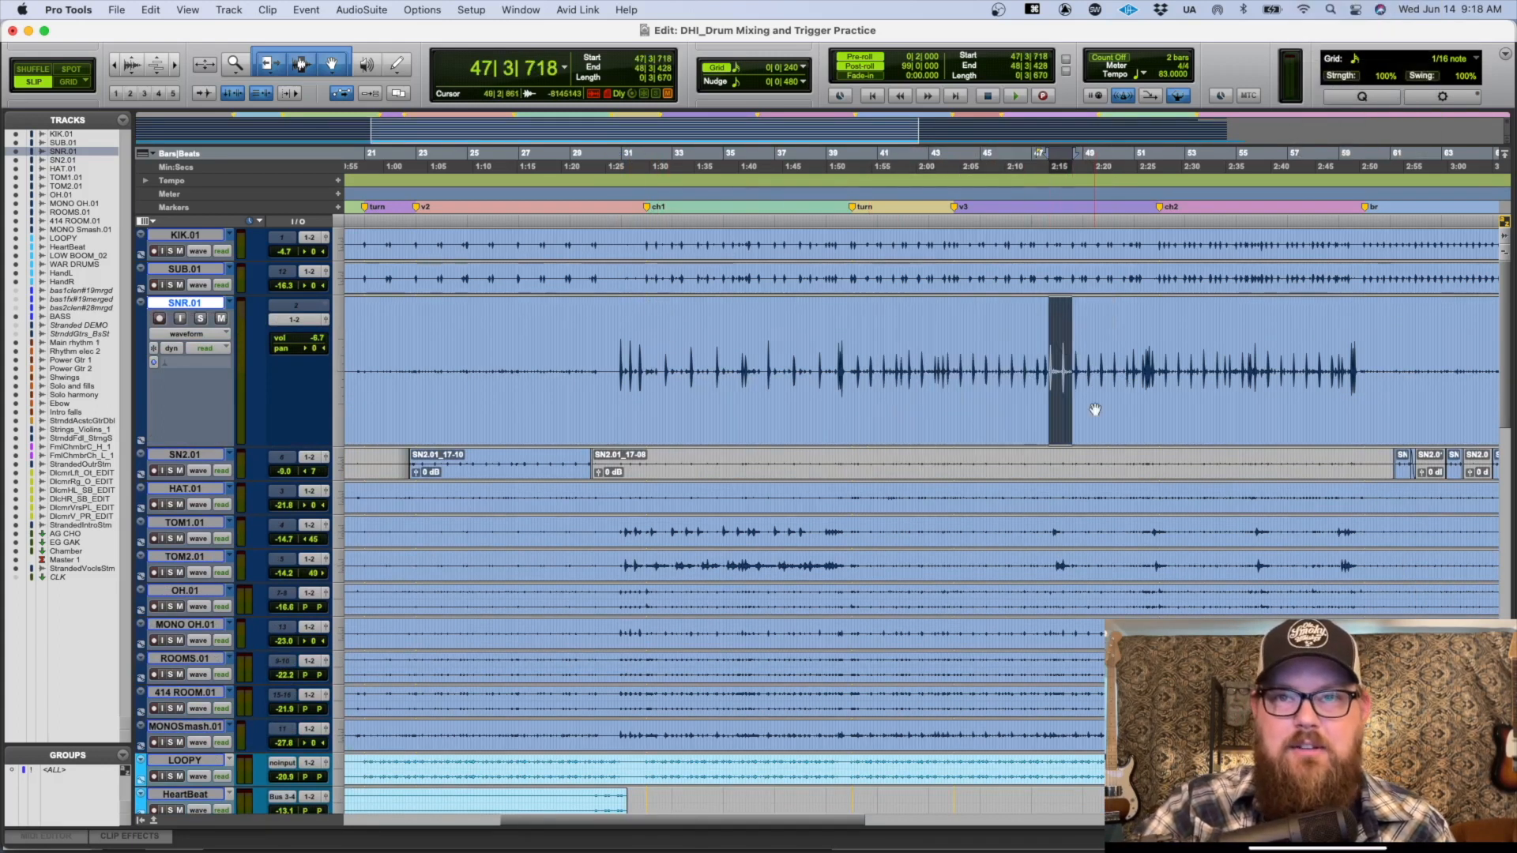
left_click(978, 302)
scroll(614, 414, "left", 3)
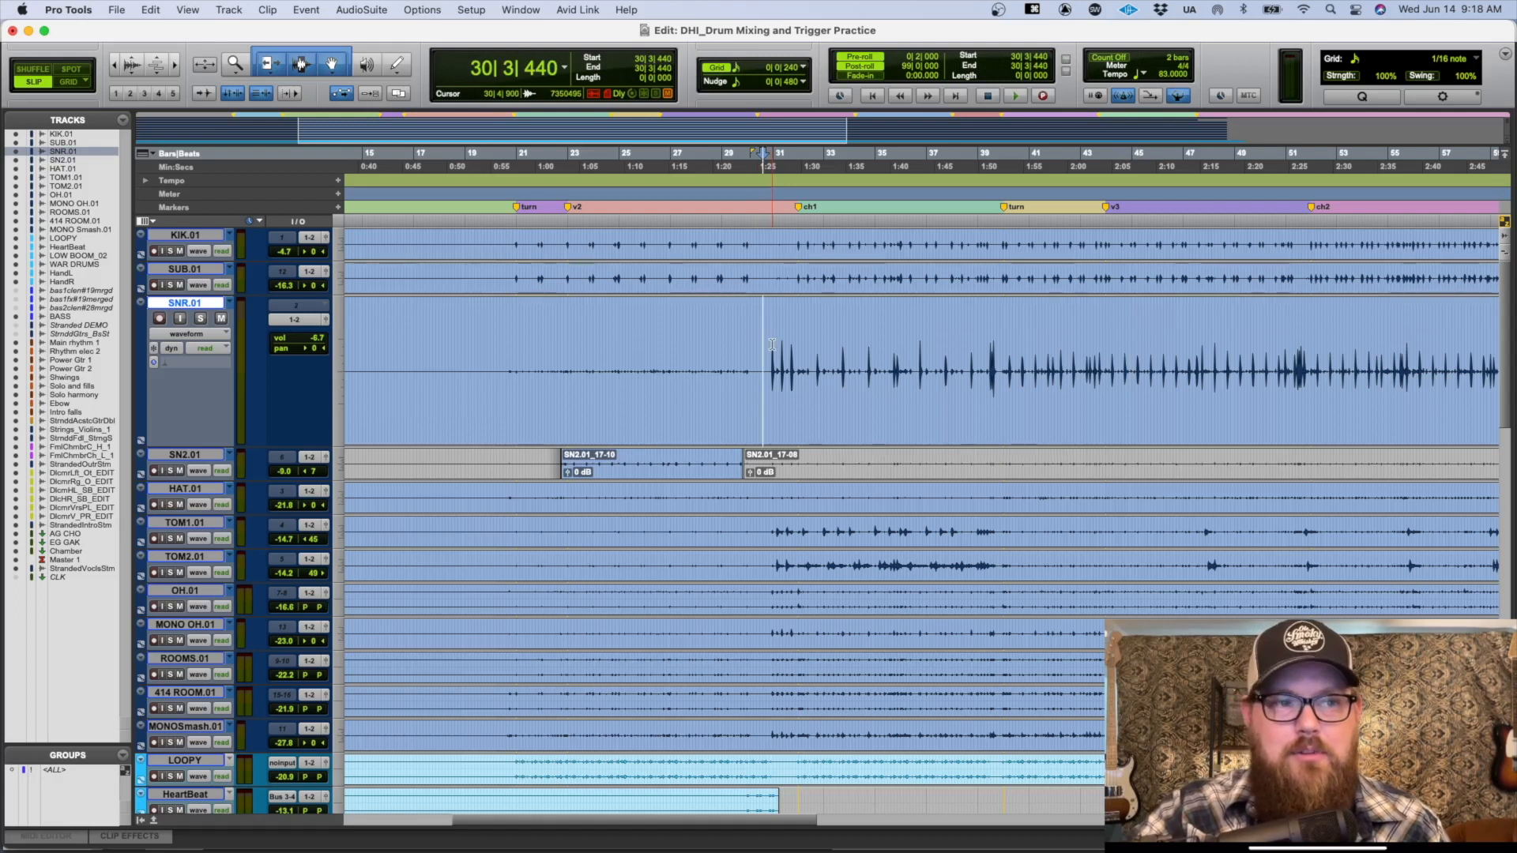
Step: Select the SN2.01 clip in the v2 section, solo its track and play it back
left_click(645, 479)
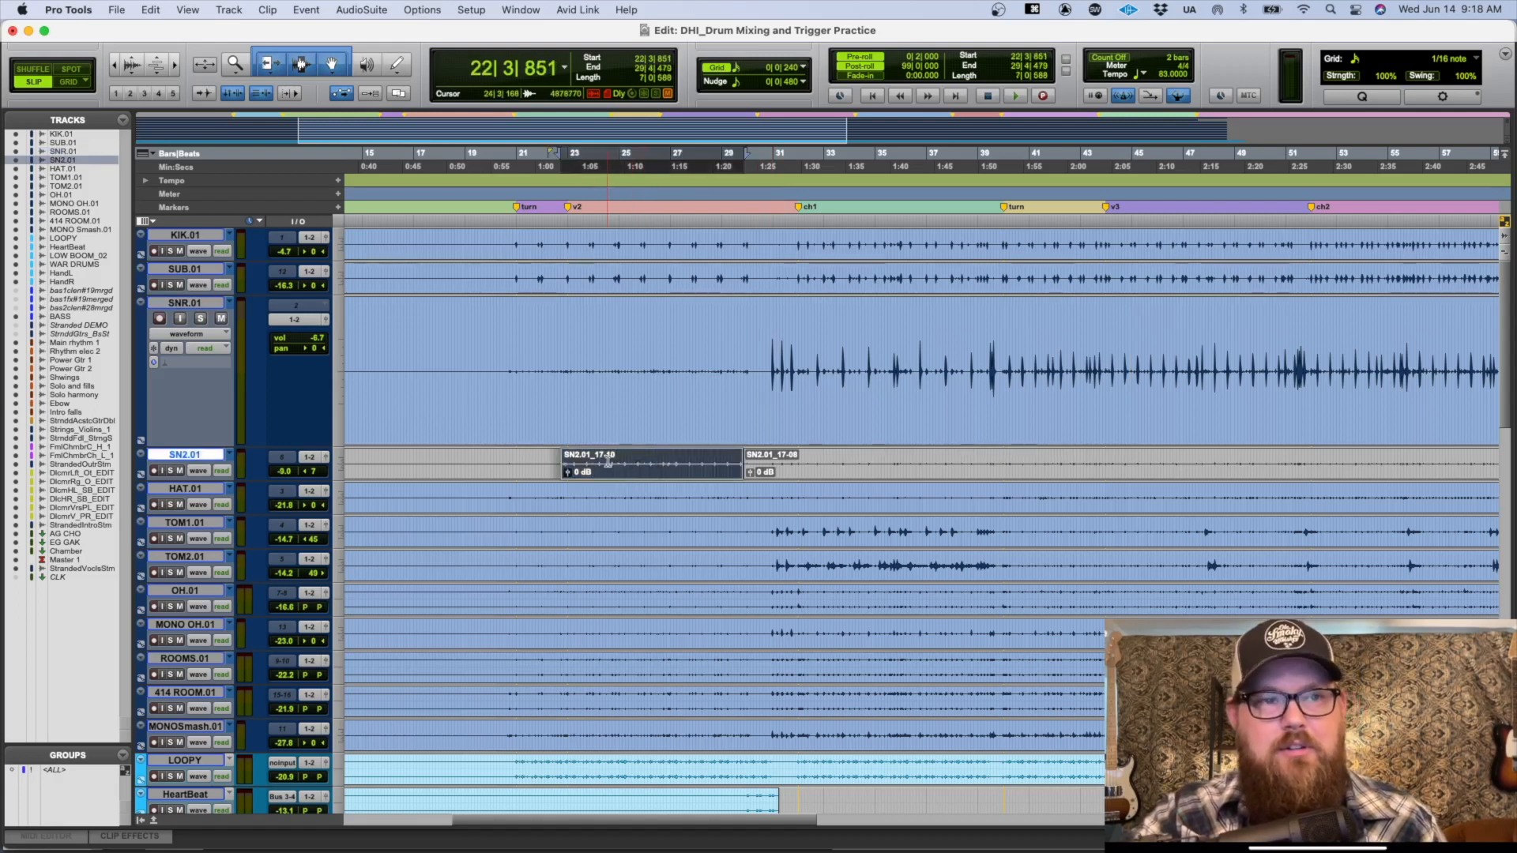
key("shift+s")
key("space")
key("t")
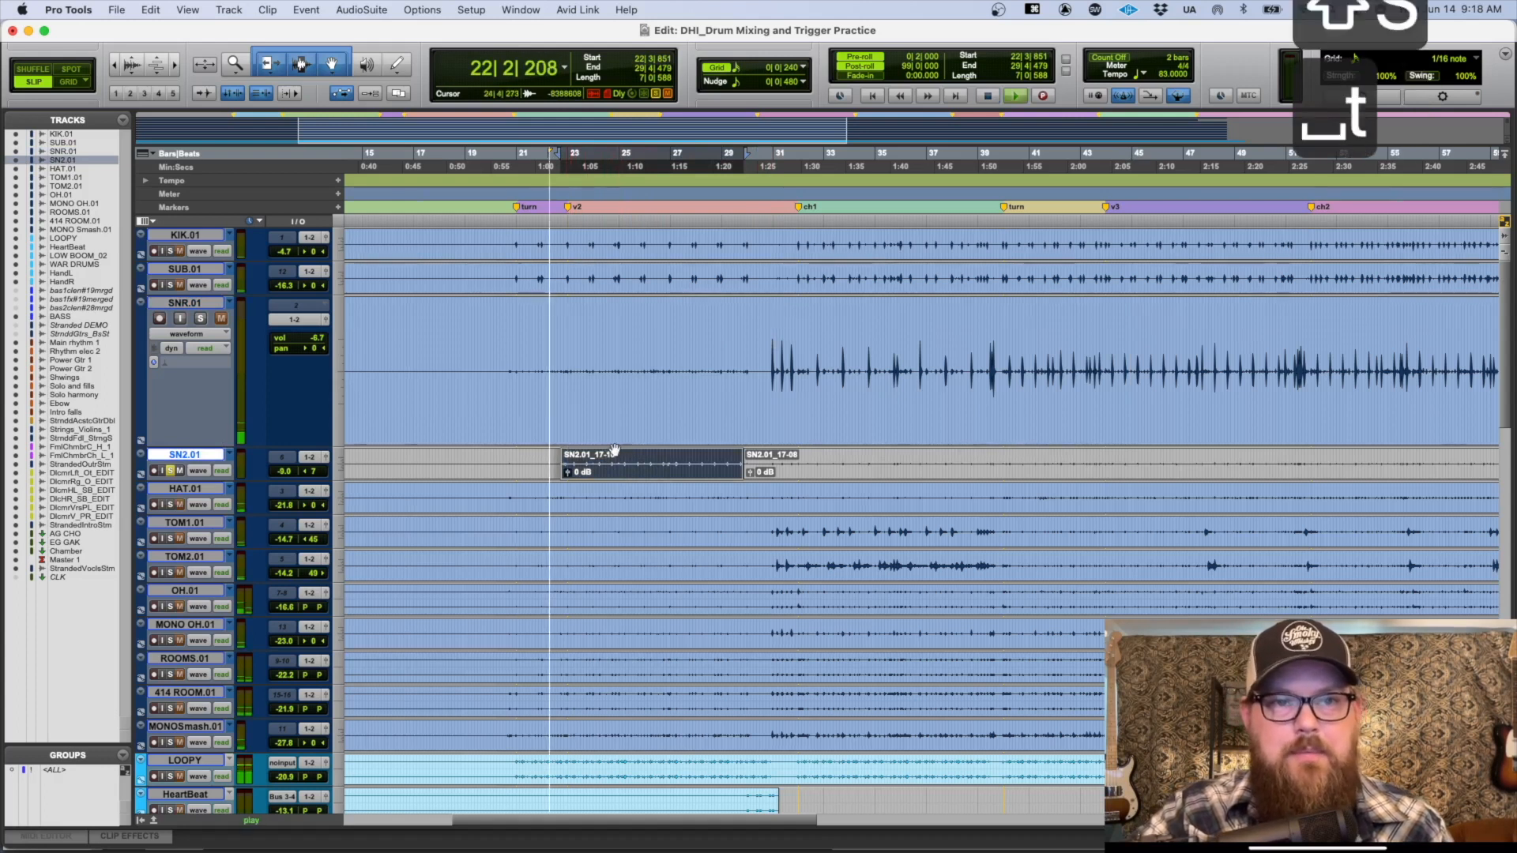
key("r")
key("r")
key("r")
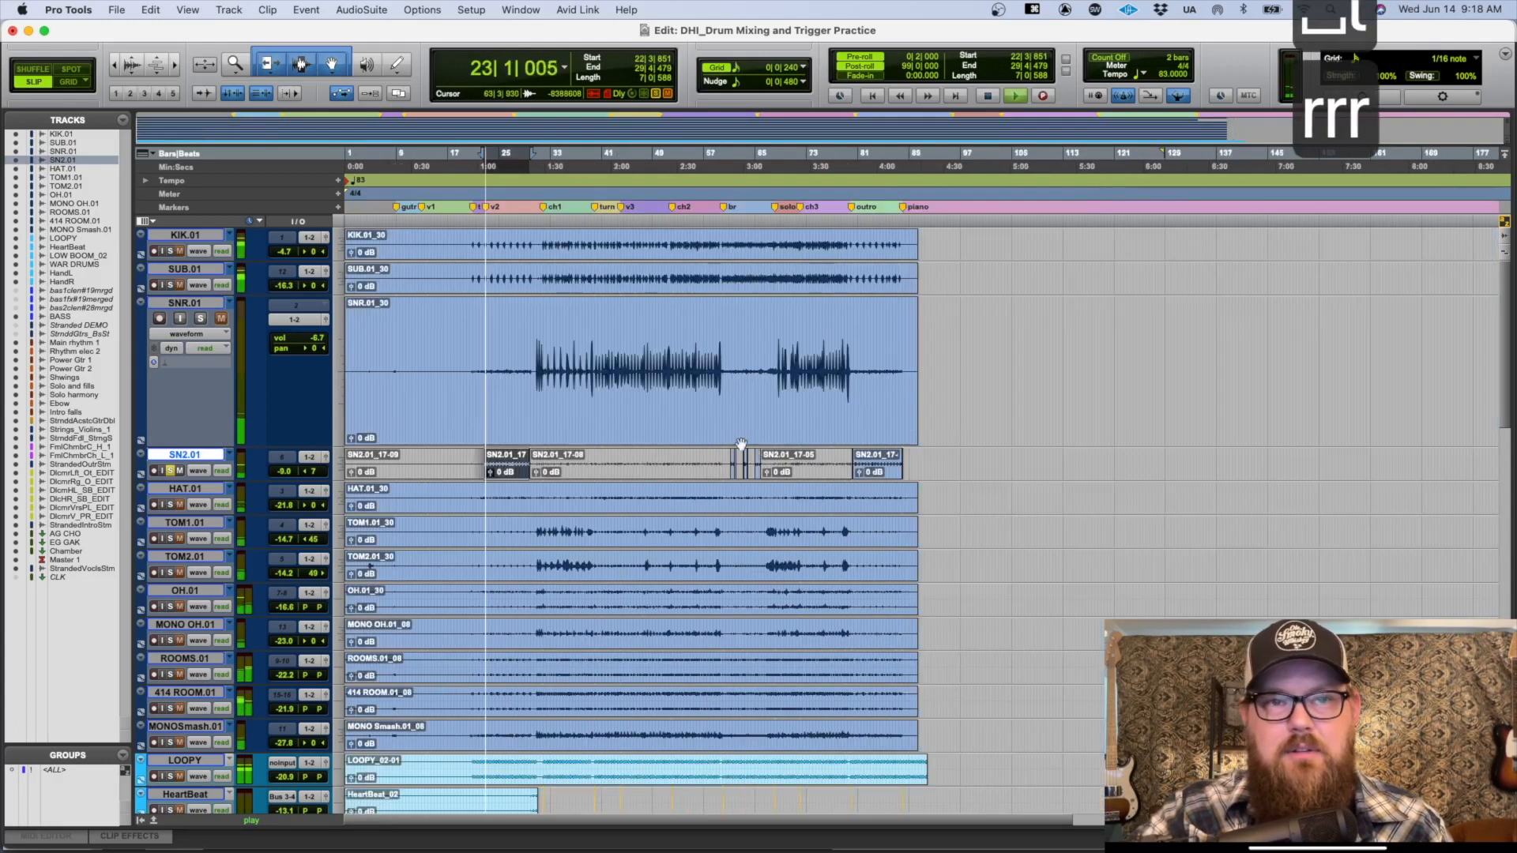
key("t")
key("t")
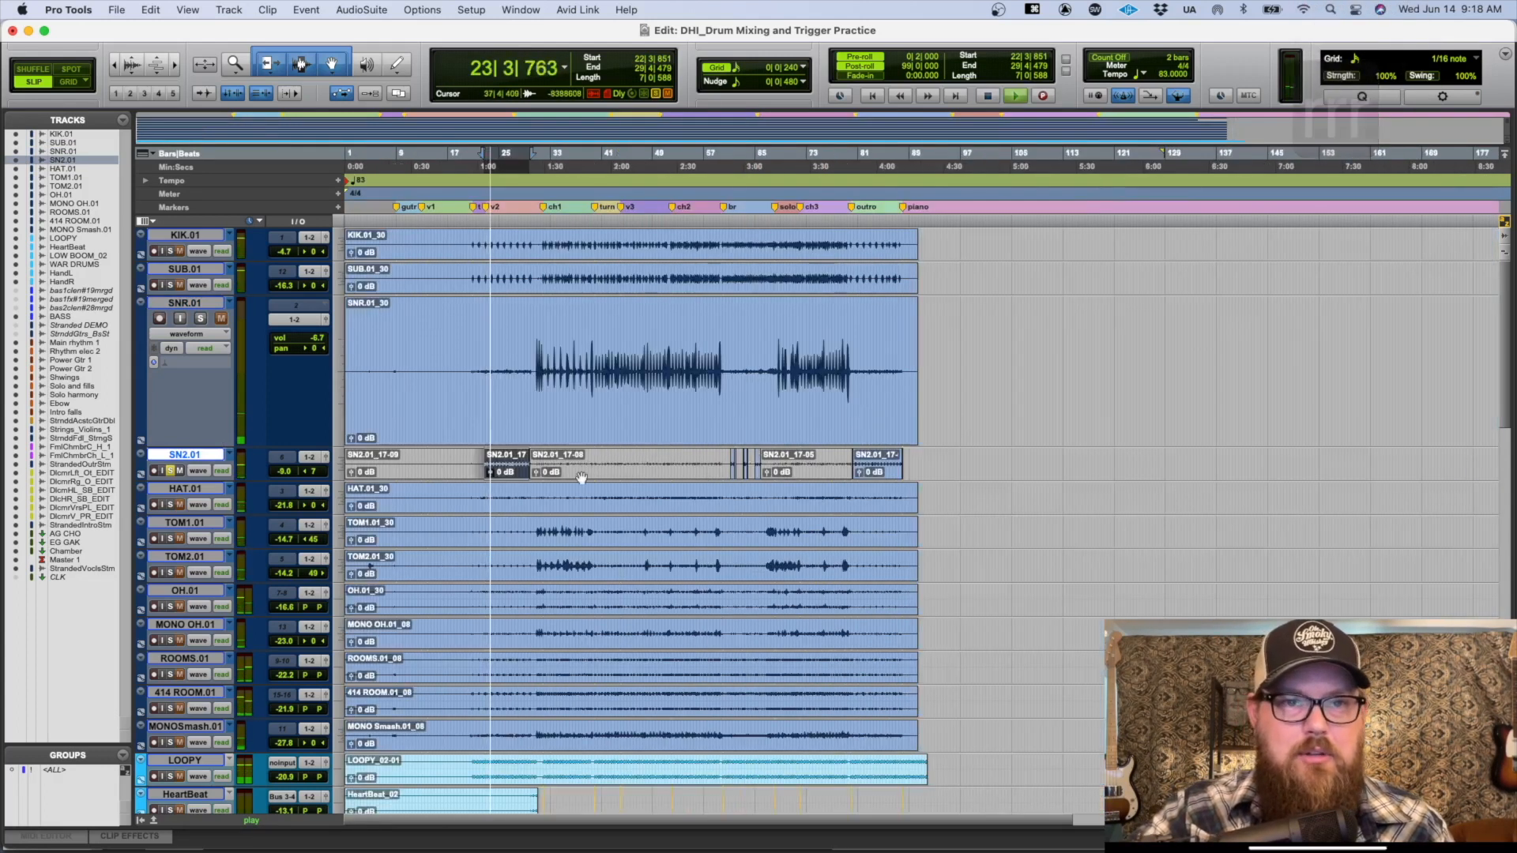
key("t")
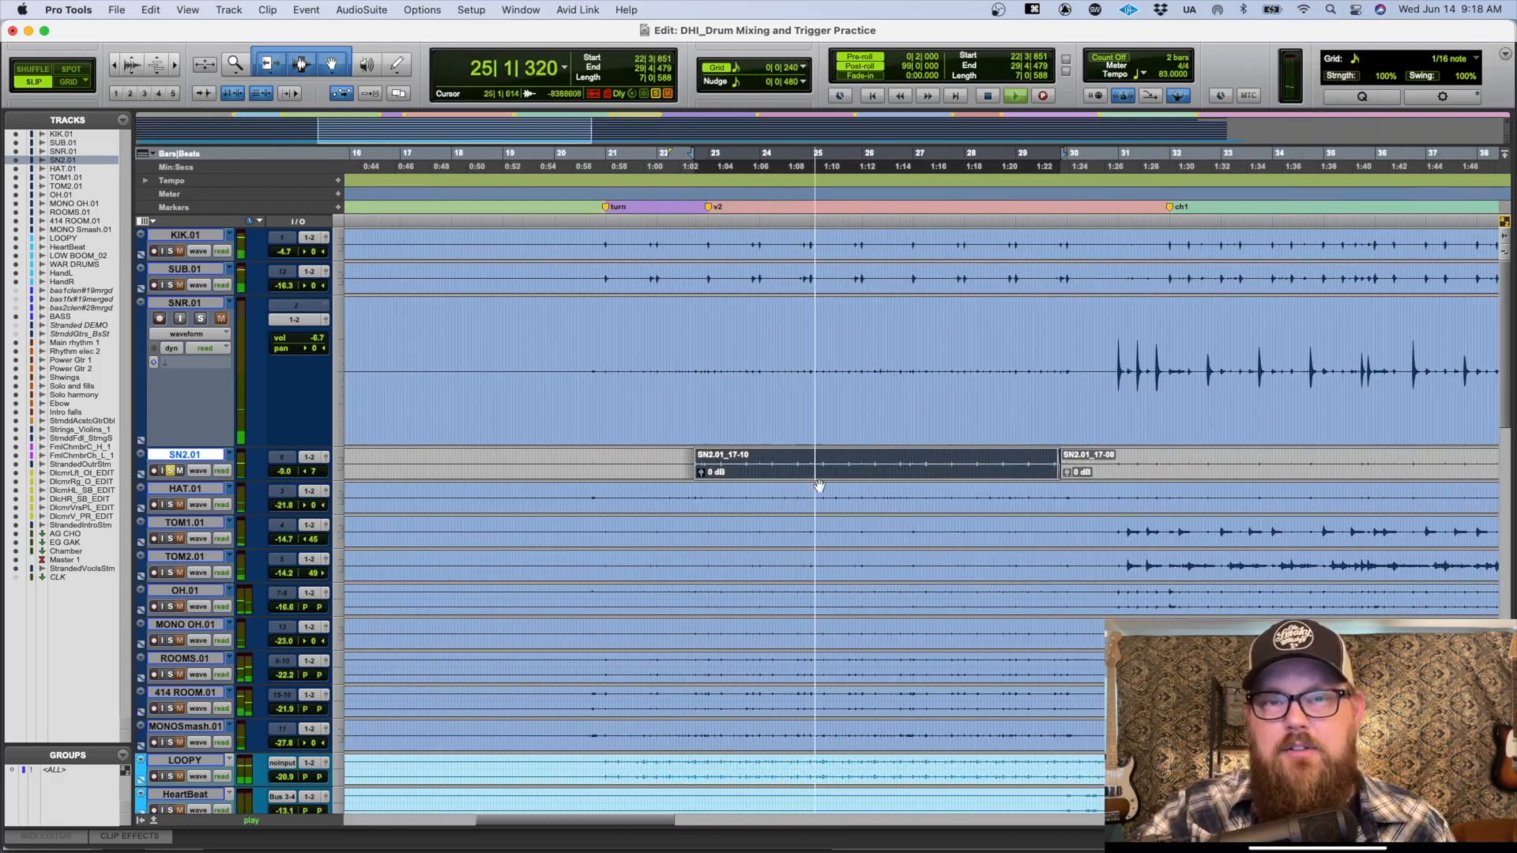
Step: Place the cursor inside the SN2.01 clip at 25|1|674, unsolo the track and stop playback
left_click(819, 456)
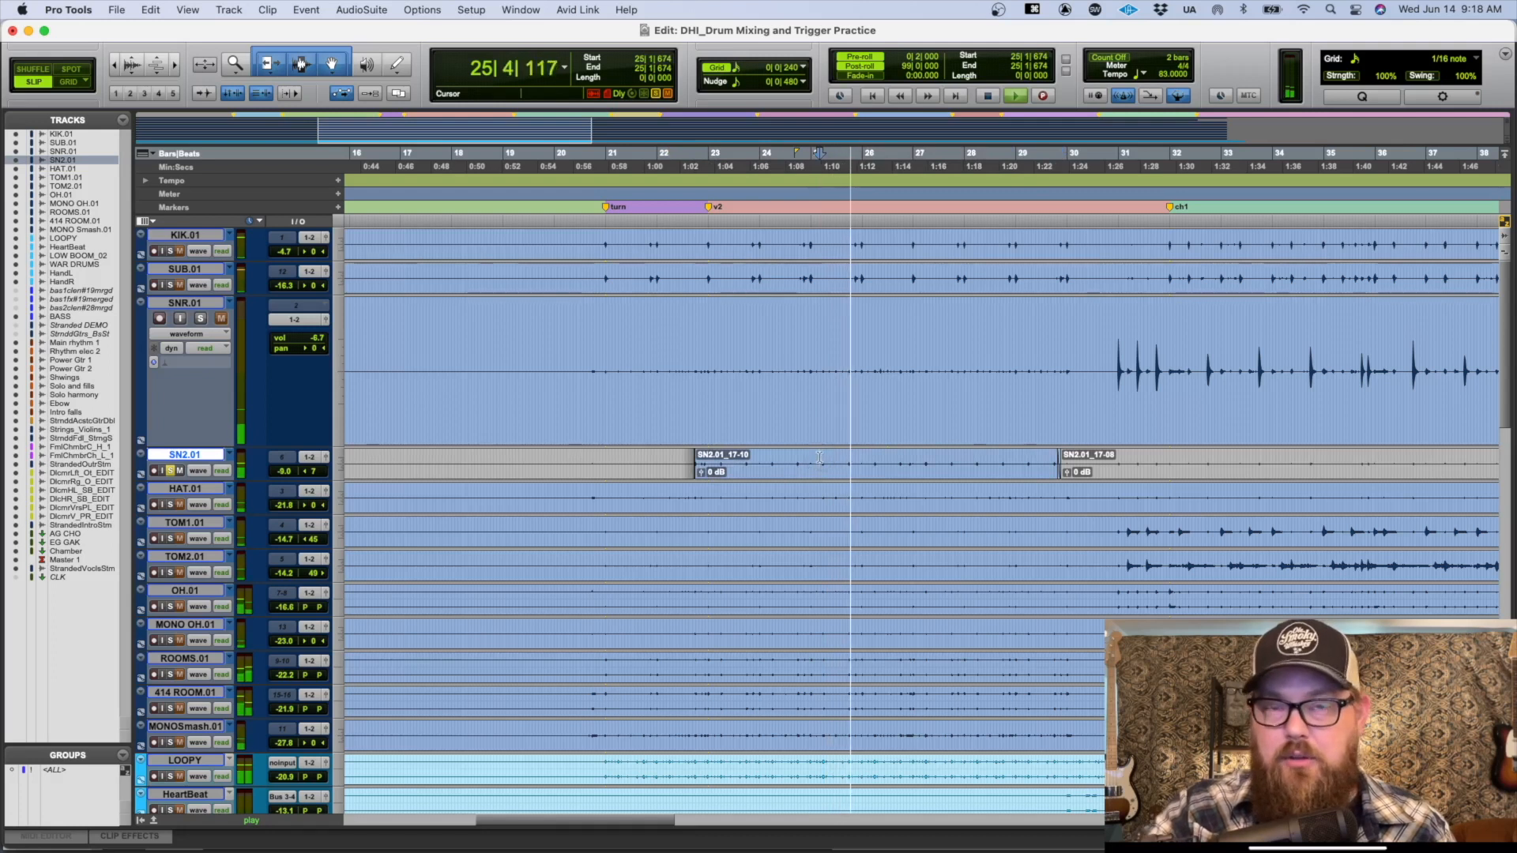
key("shift+s")
key("r")
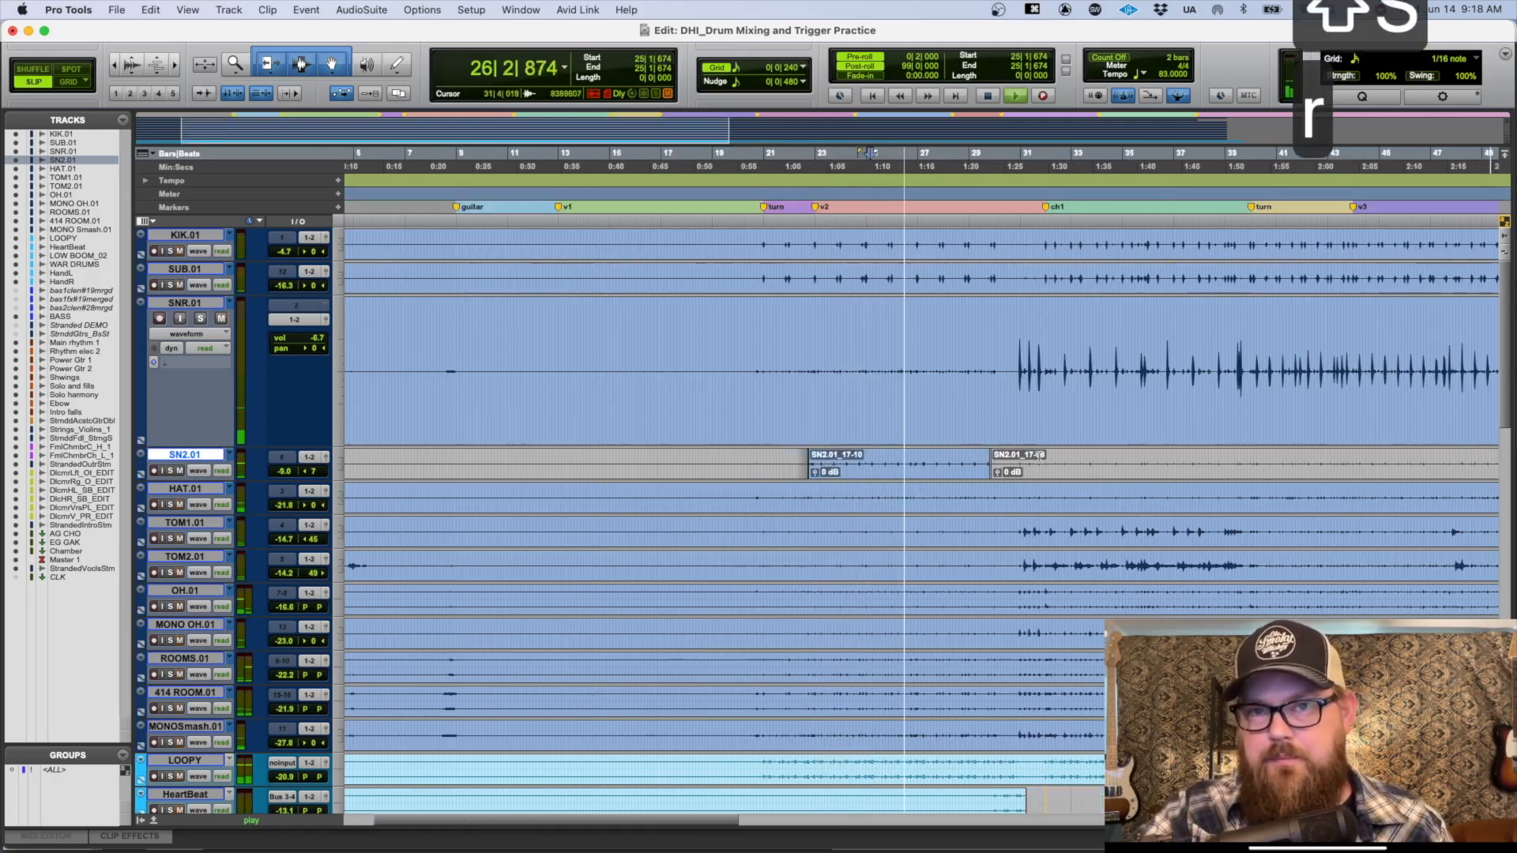
key("r")
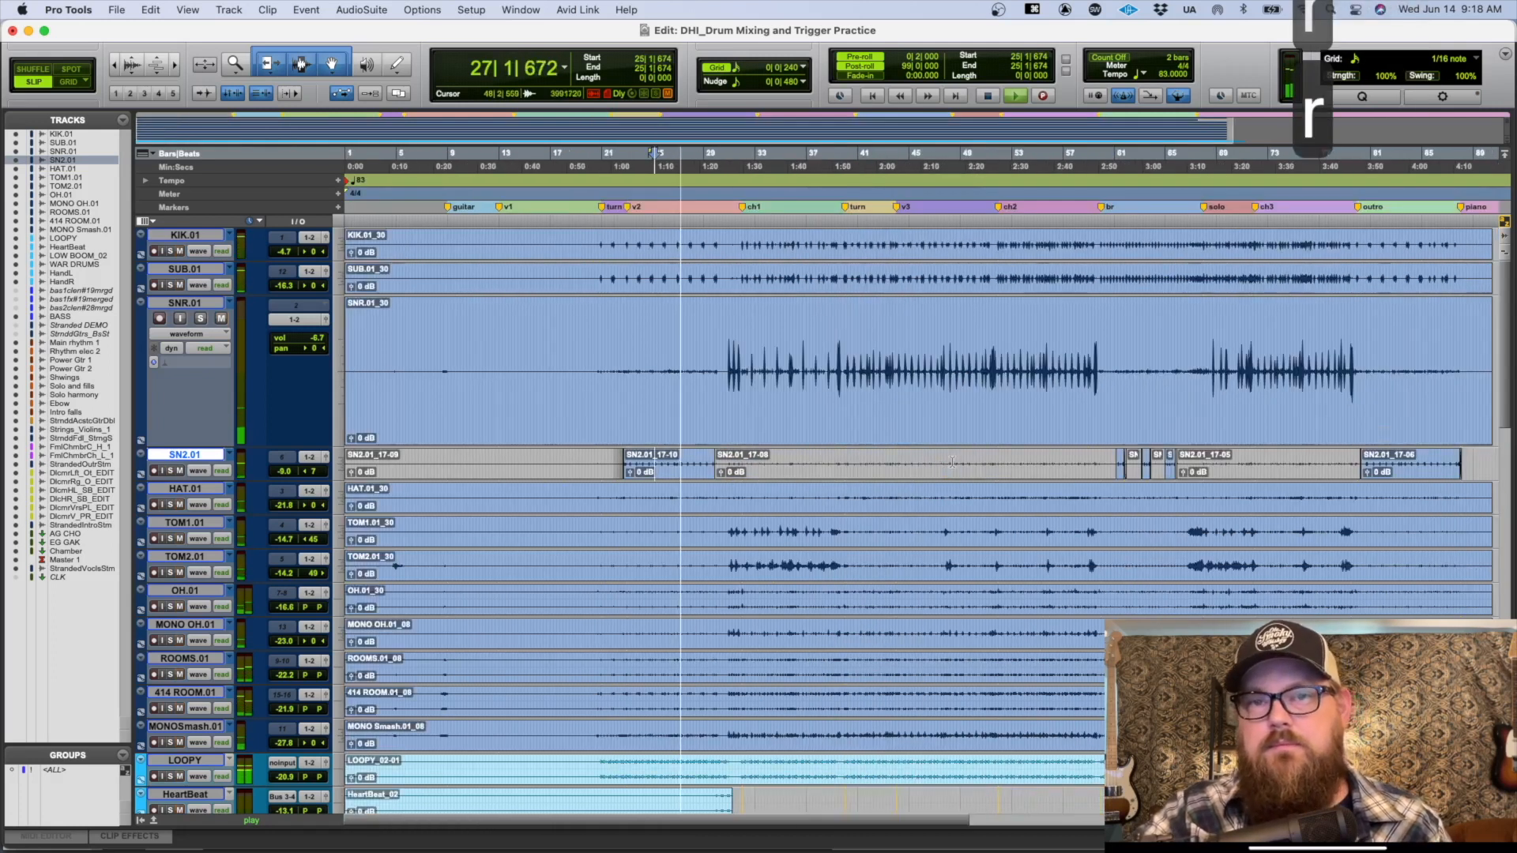
key("space")
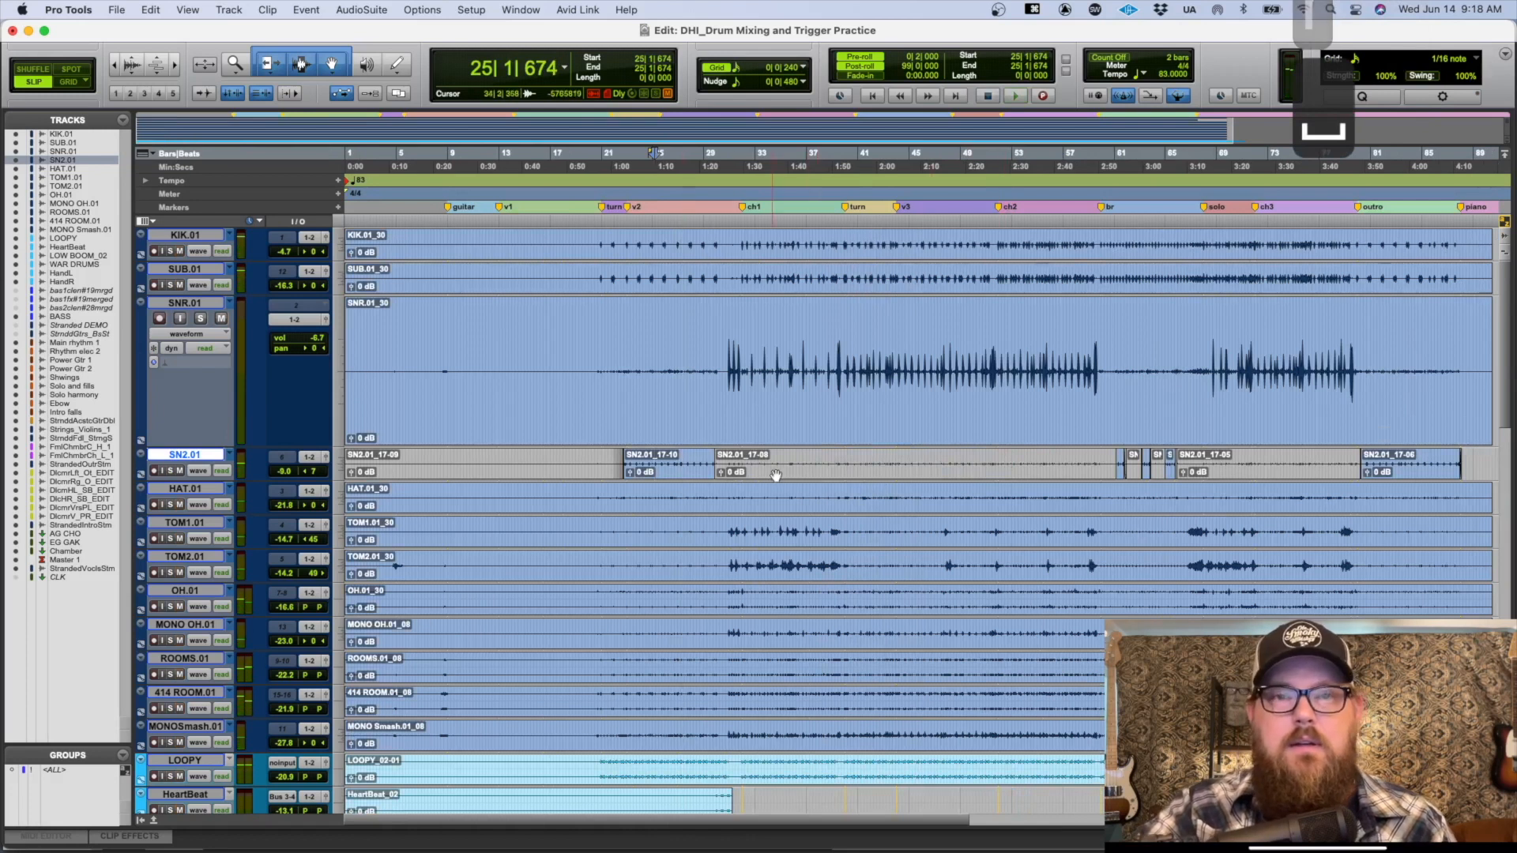
Step: Unmute the long SN2.01 clip that starts just before bar 30
left_click(776, 474)
key("t")
key("t")
key("t")
key("t")
key("t")
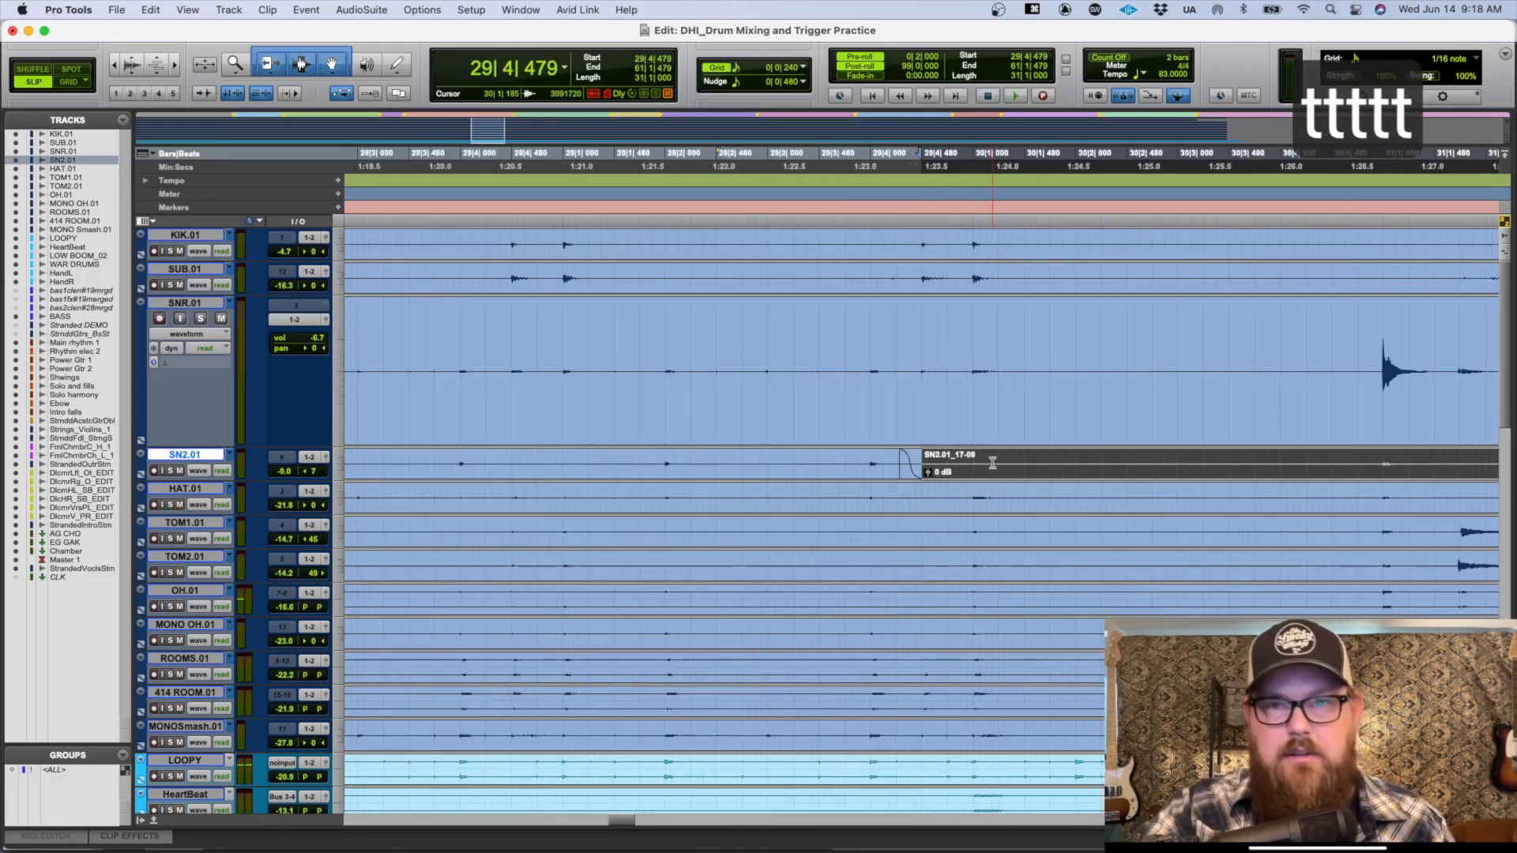
key("super+m")
Step: Increase the height of the SN2.01 track so its waveform is as tall as SNR.01's
key("r")
key("ctrl+Up")
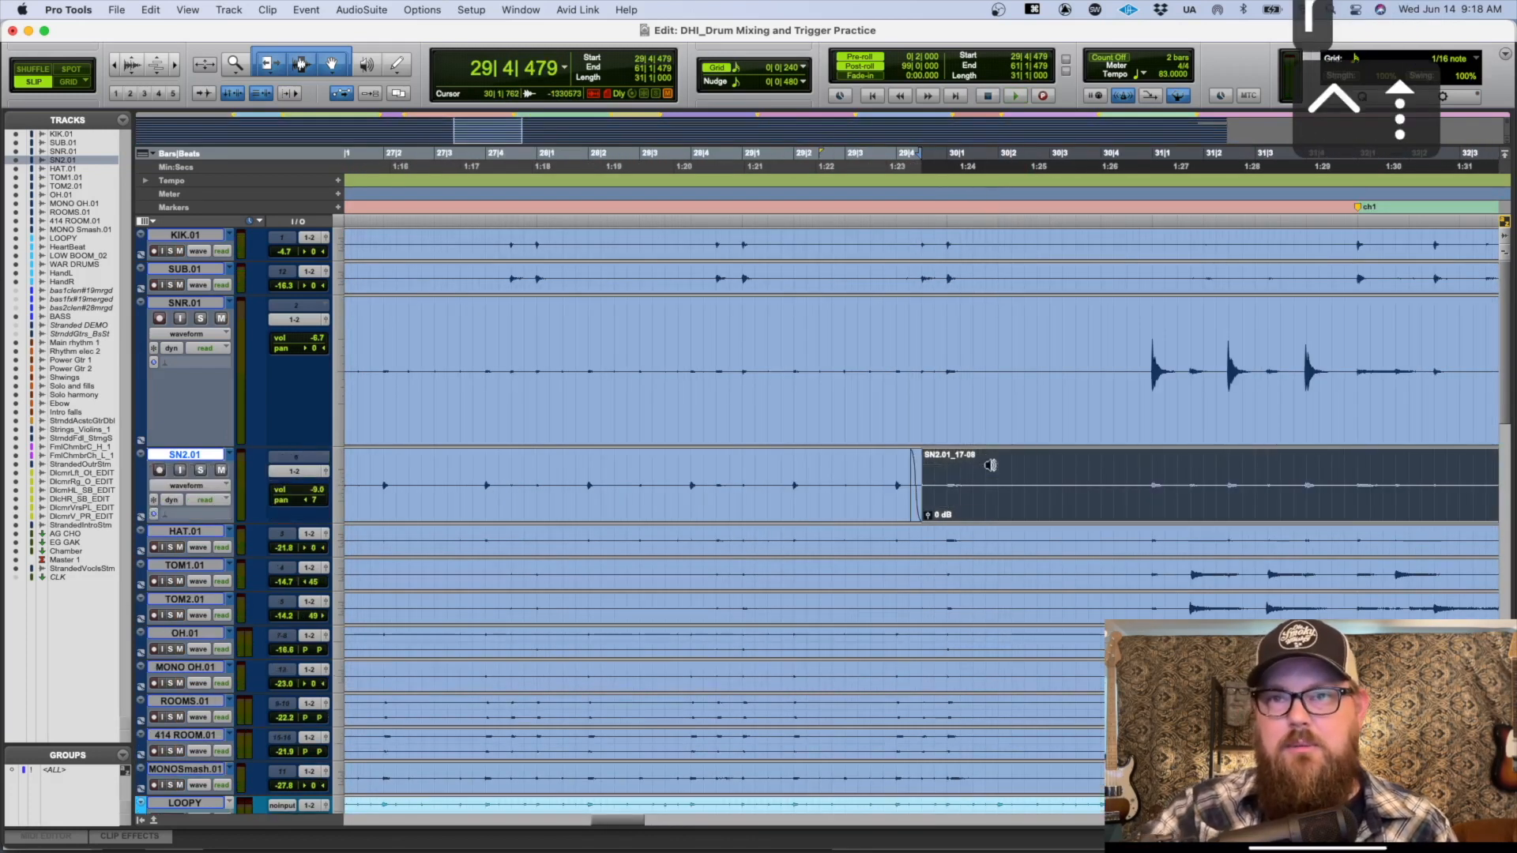
key("ctrl+Up")
key("r")
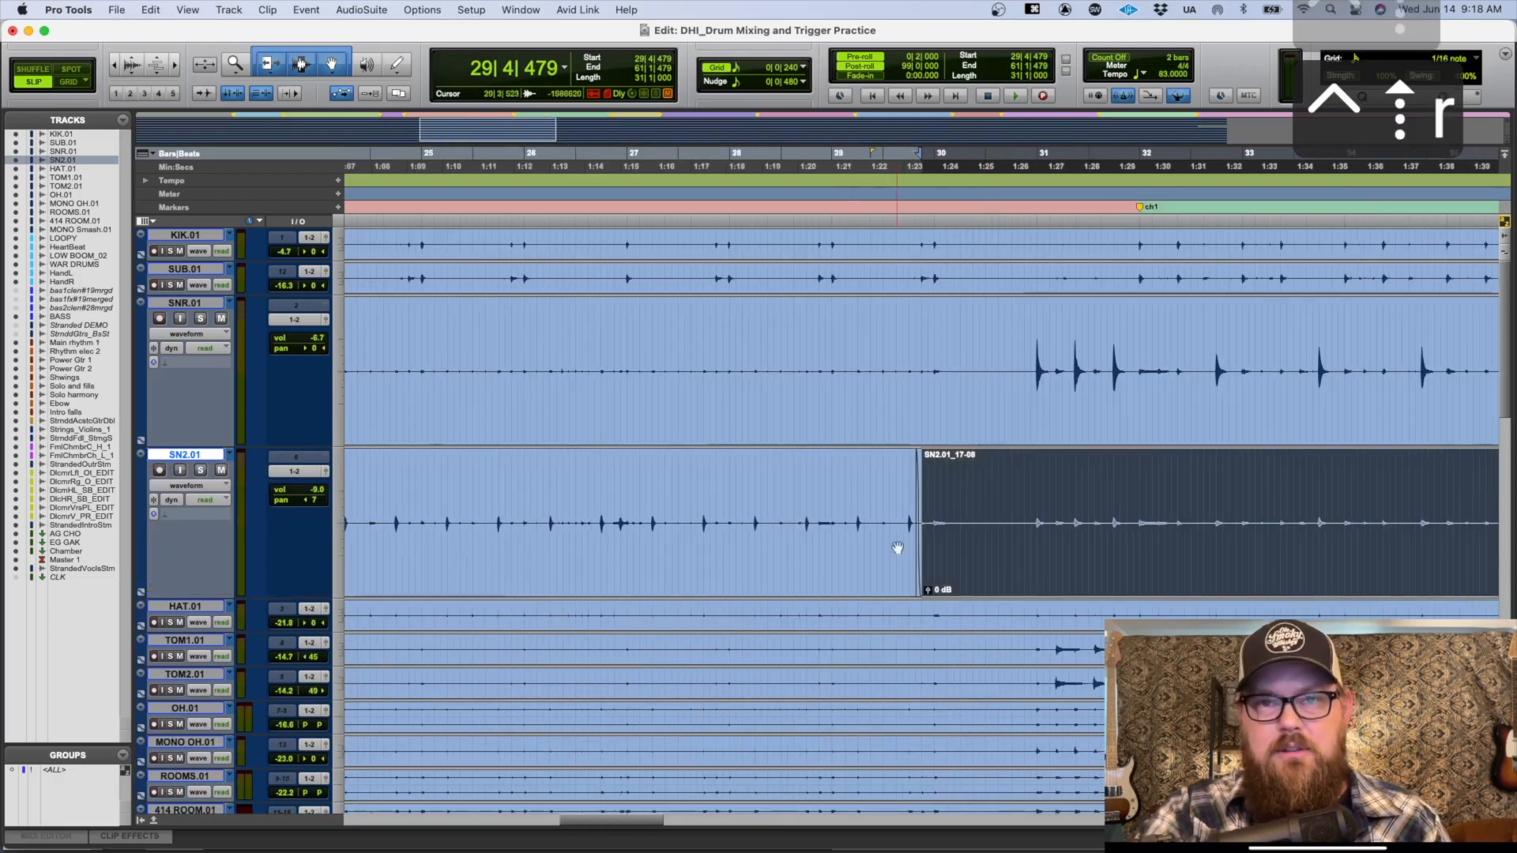
Step: Delete the fade at the SN2.01 clip boundary before bar 30 and heal the separation between the two clips
left_click(868, 473)
key("BackSpace")
left_click_drag(868, 473, 1002, 481)
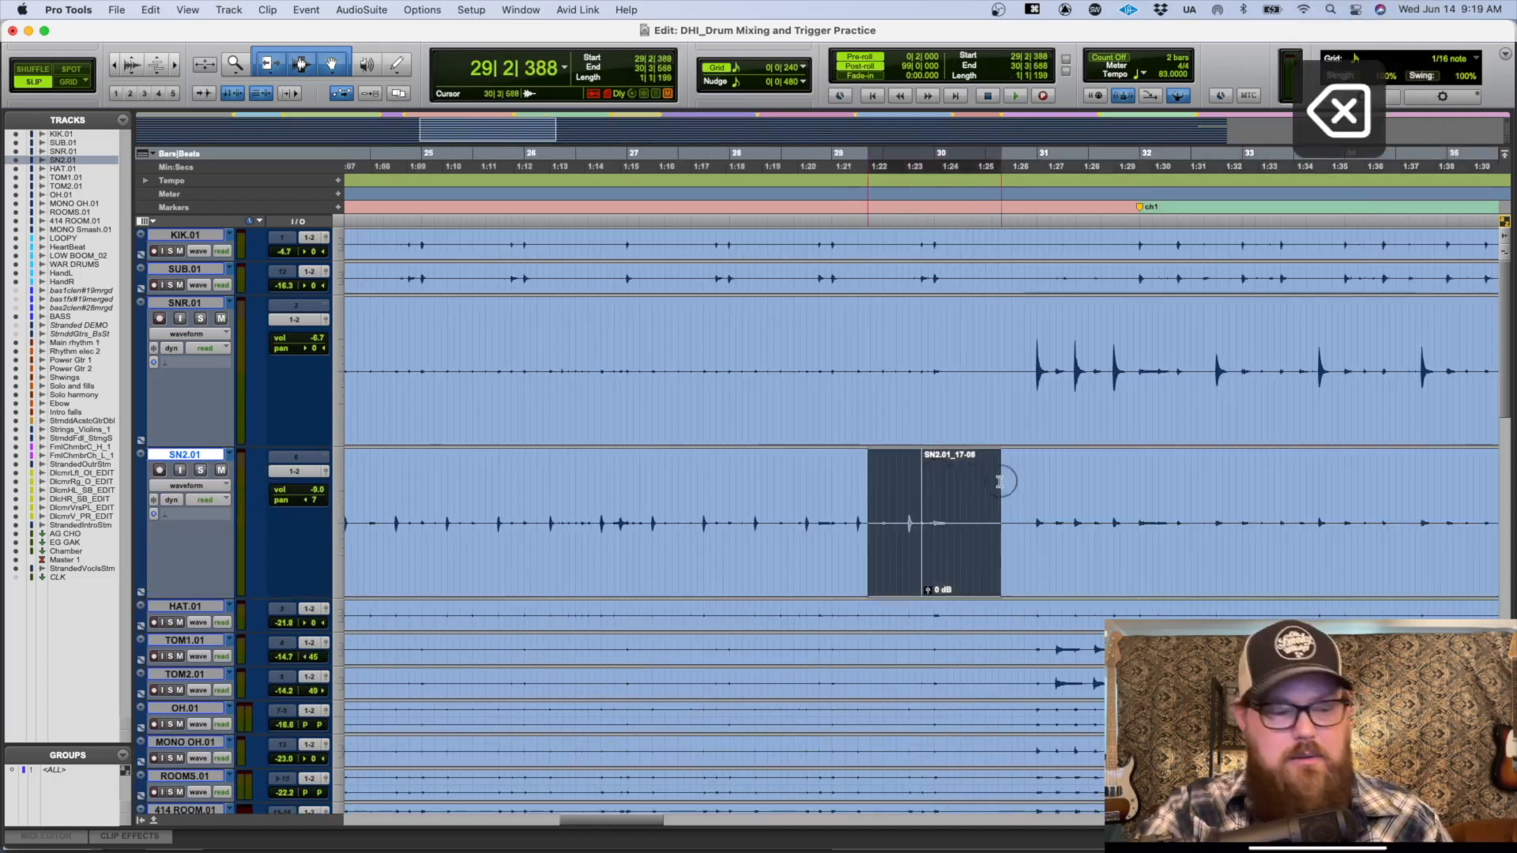
key("super+h")
Step: Split the SN2.01 clip at 29|4|805 and fade out its earlier part from 29|4|184
left_click(901, 474)
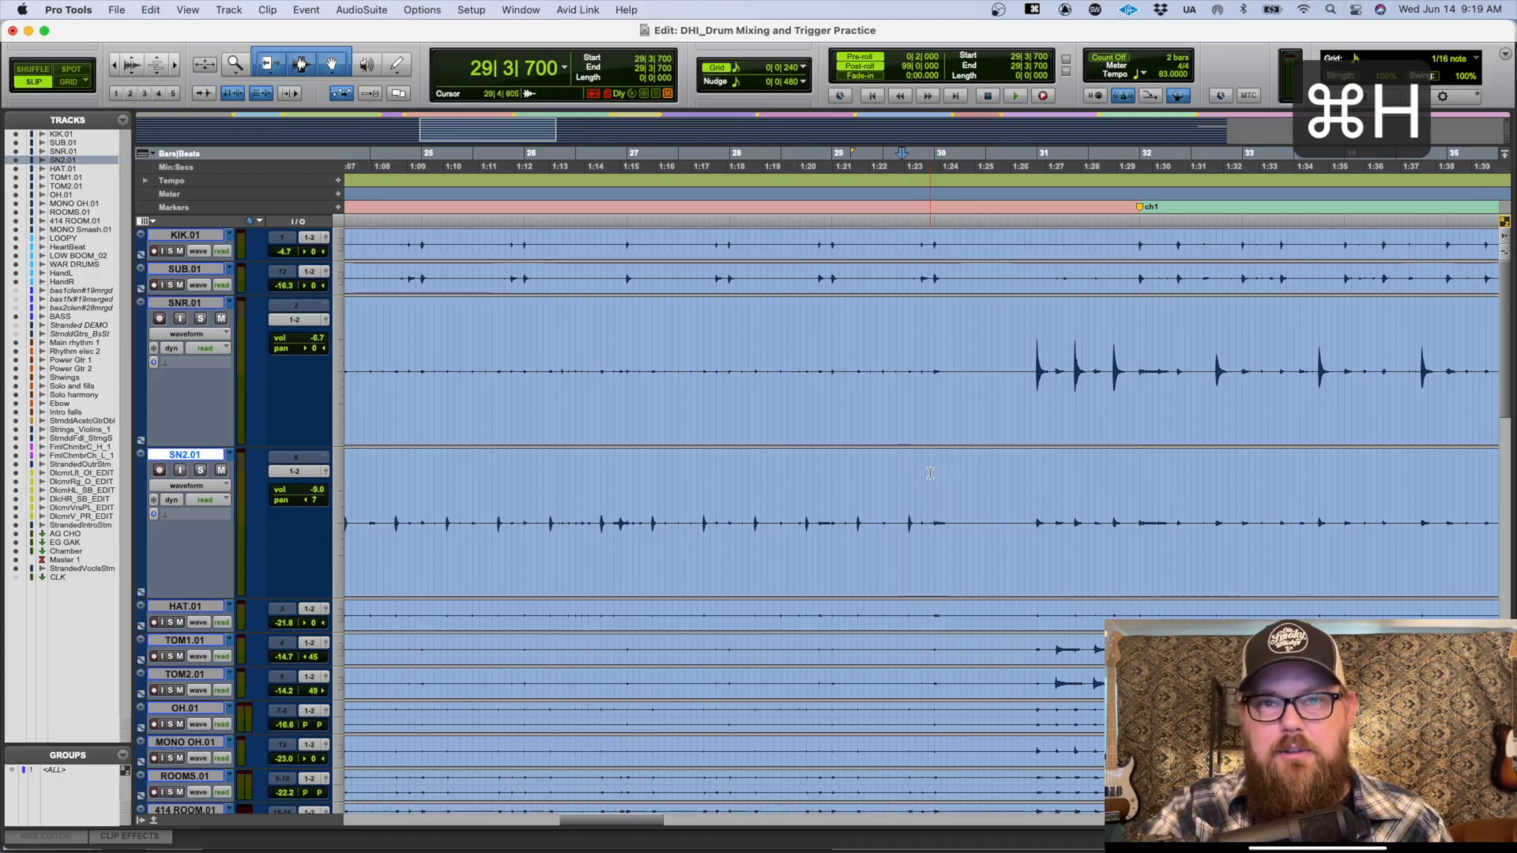
key("b")
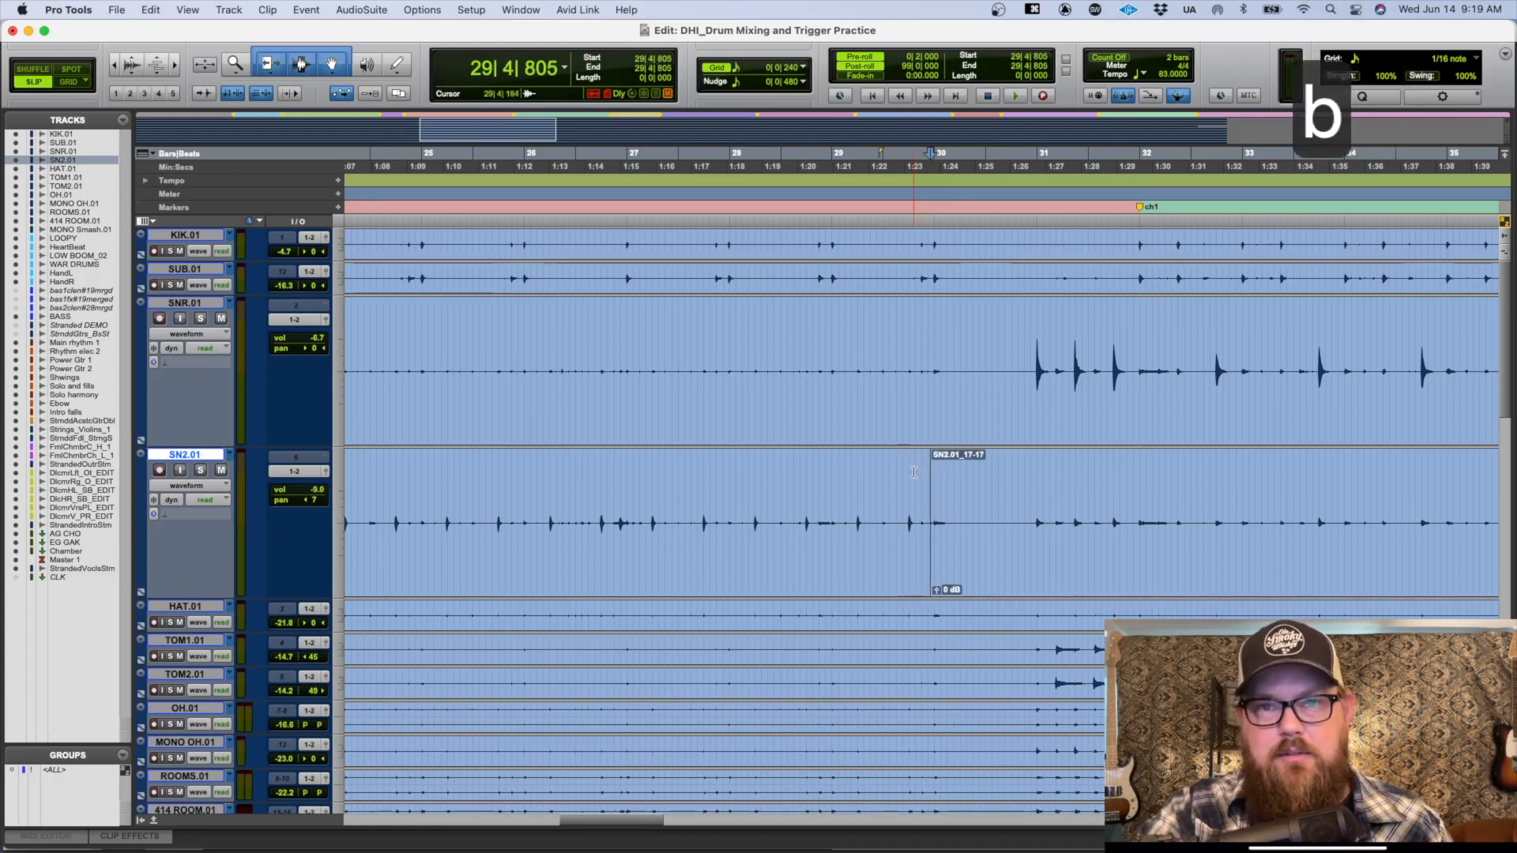
key("g")
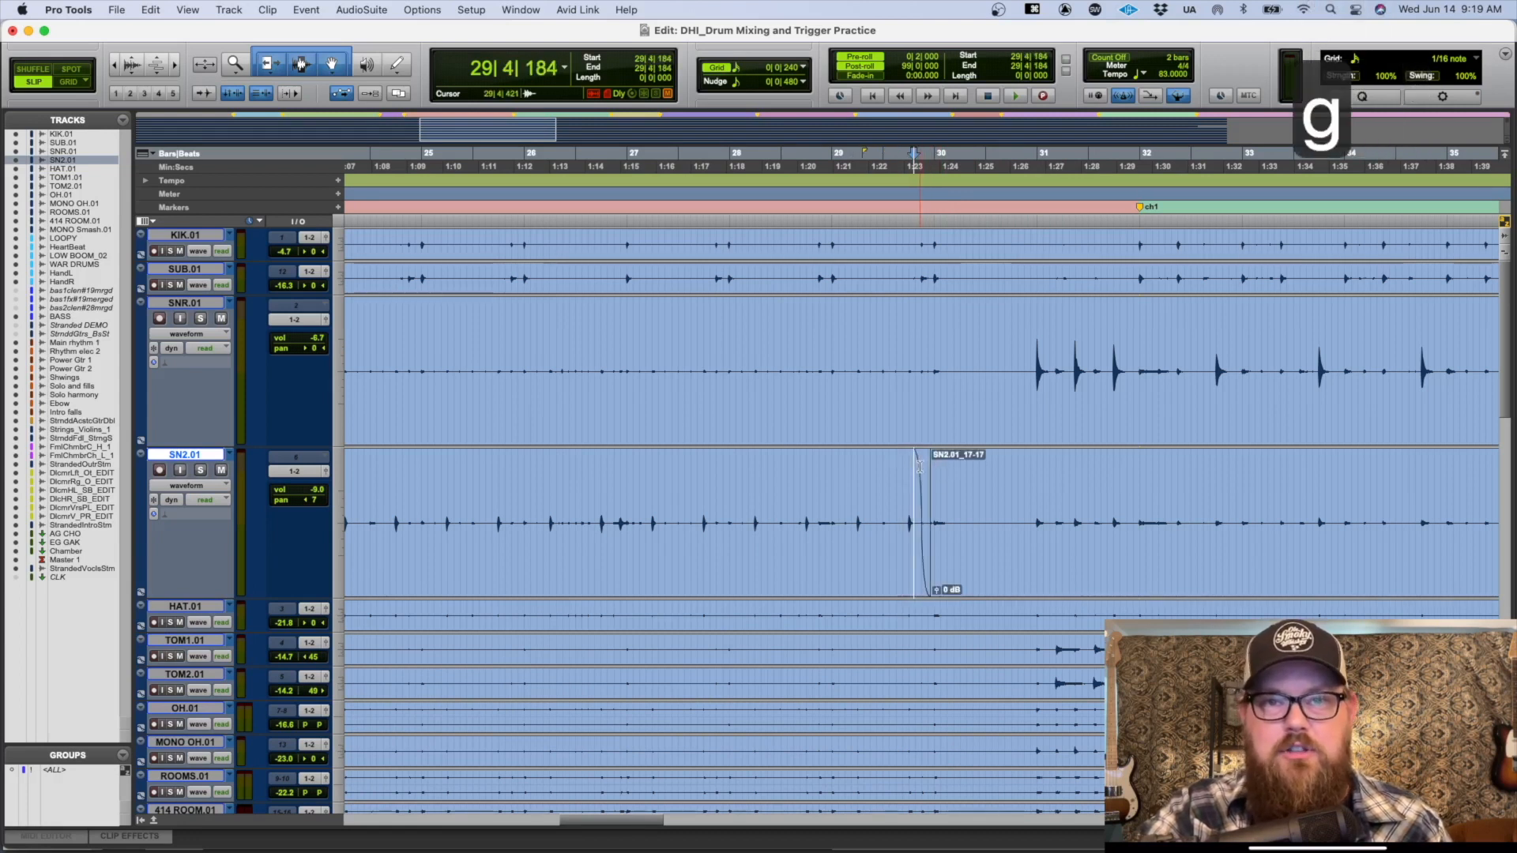
Step: Mute the SN2.01 clip that follows the split, up to the bridge, and deselect it
left_click(1049, 574)
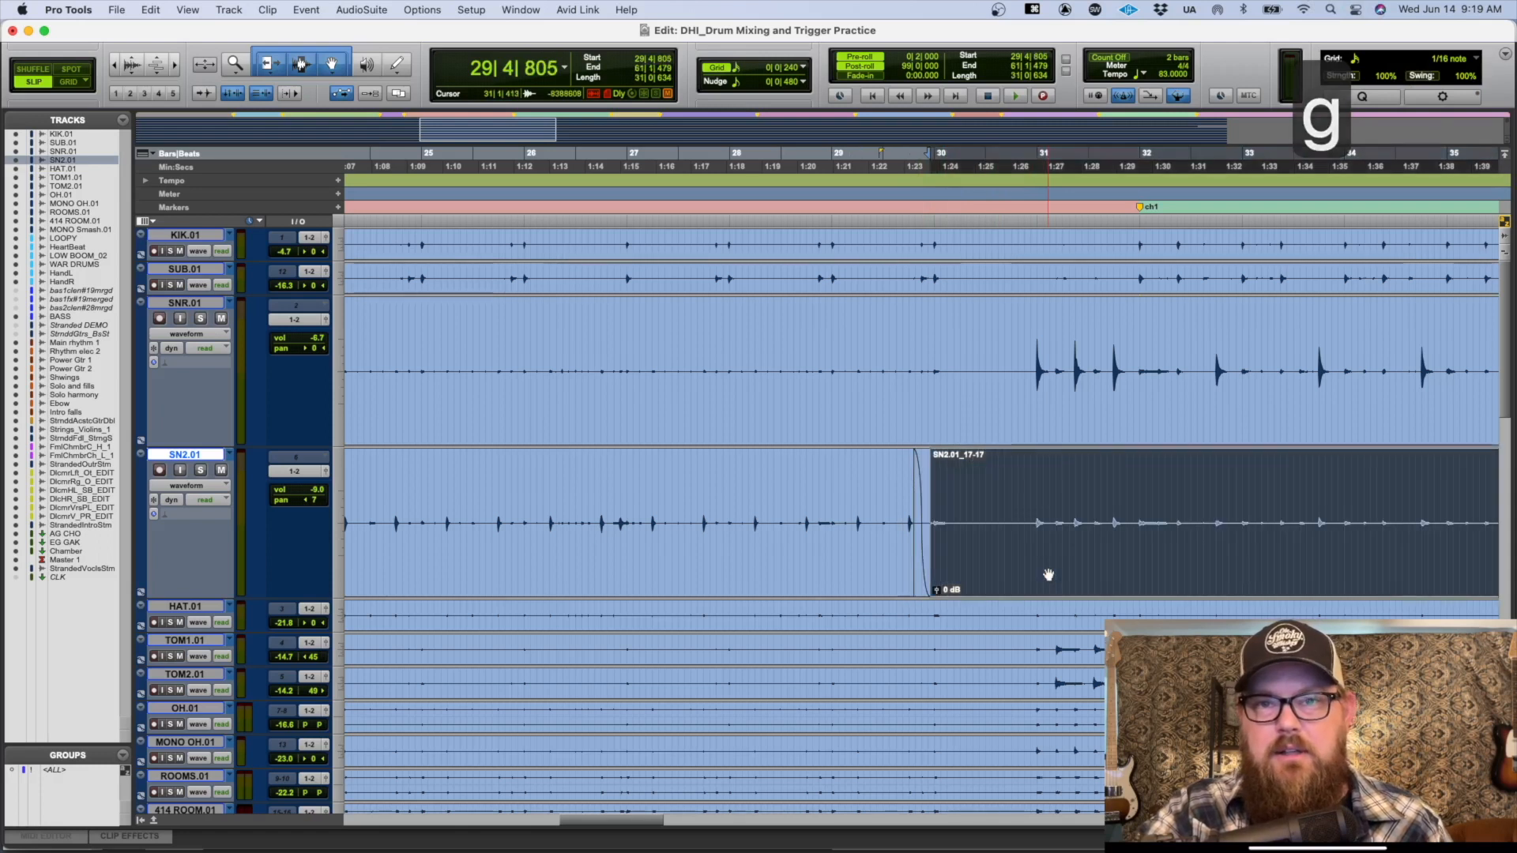
key("super+m")
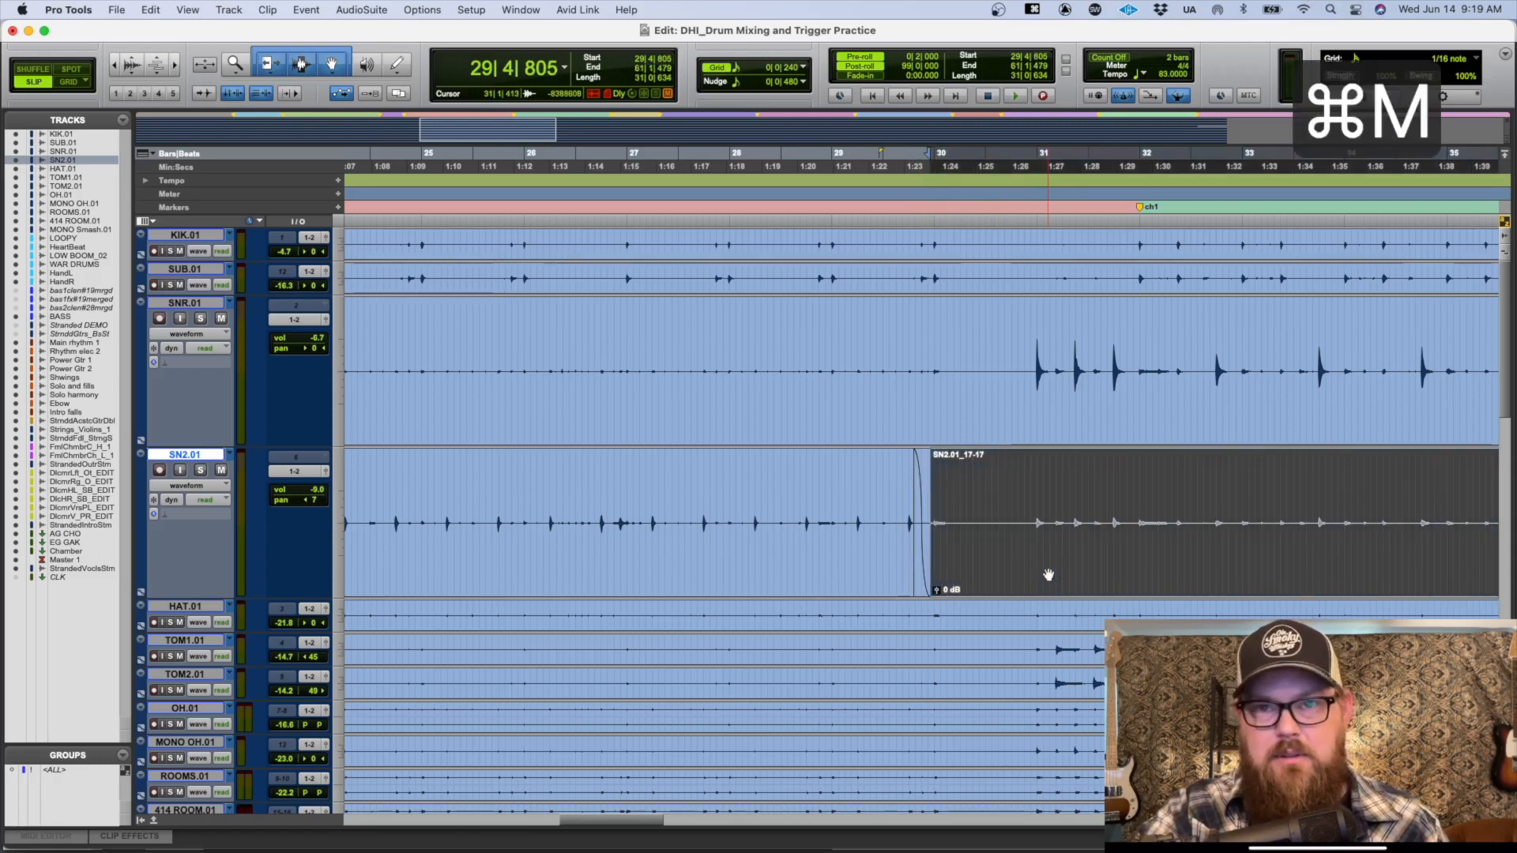
left_click(1011, 483)
left_click(846, 474)
key("r")
key("r")
key("r")
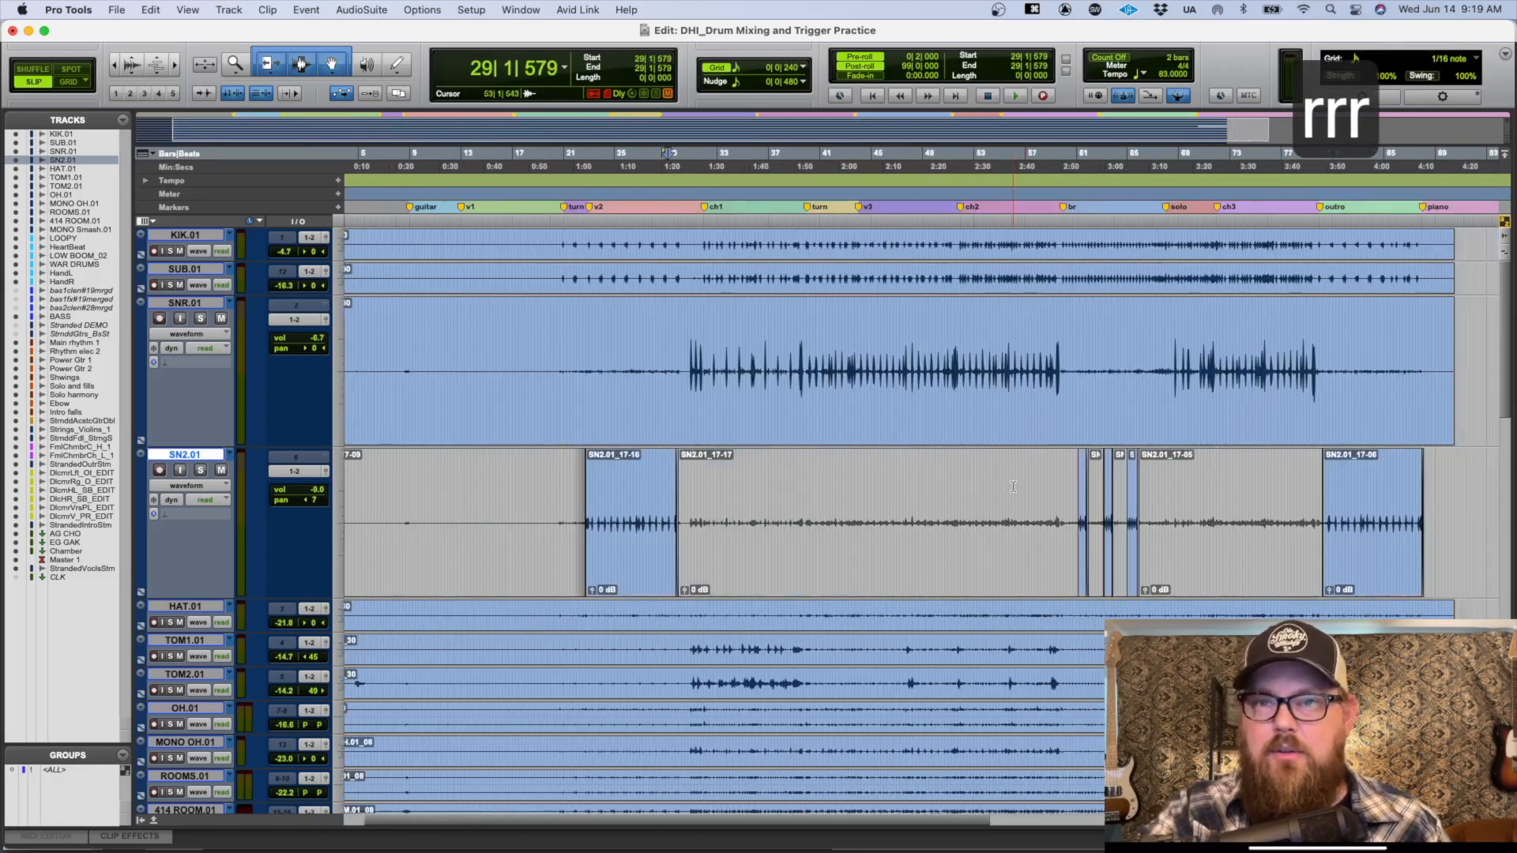
scroll(1013, 487, "right", 2)
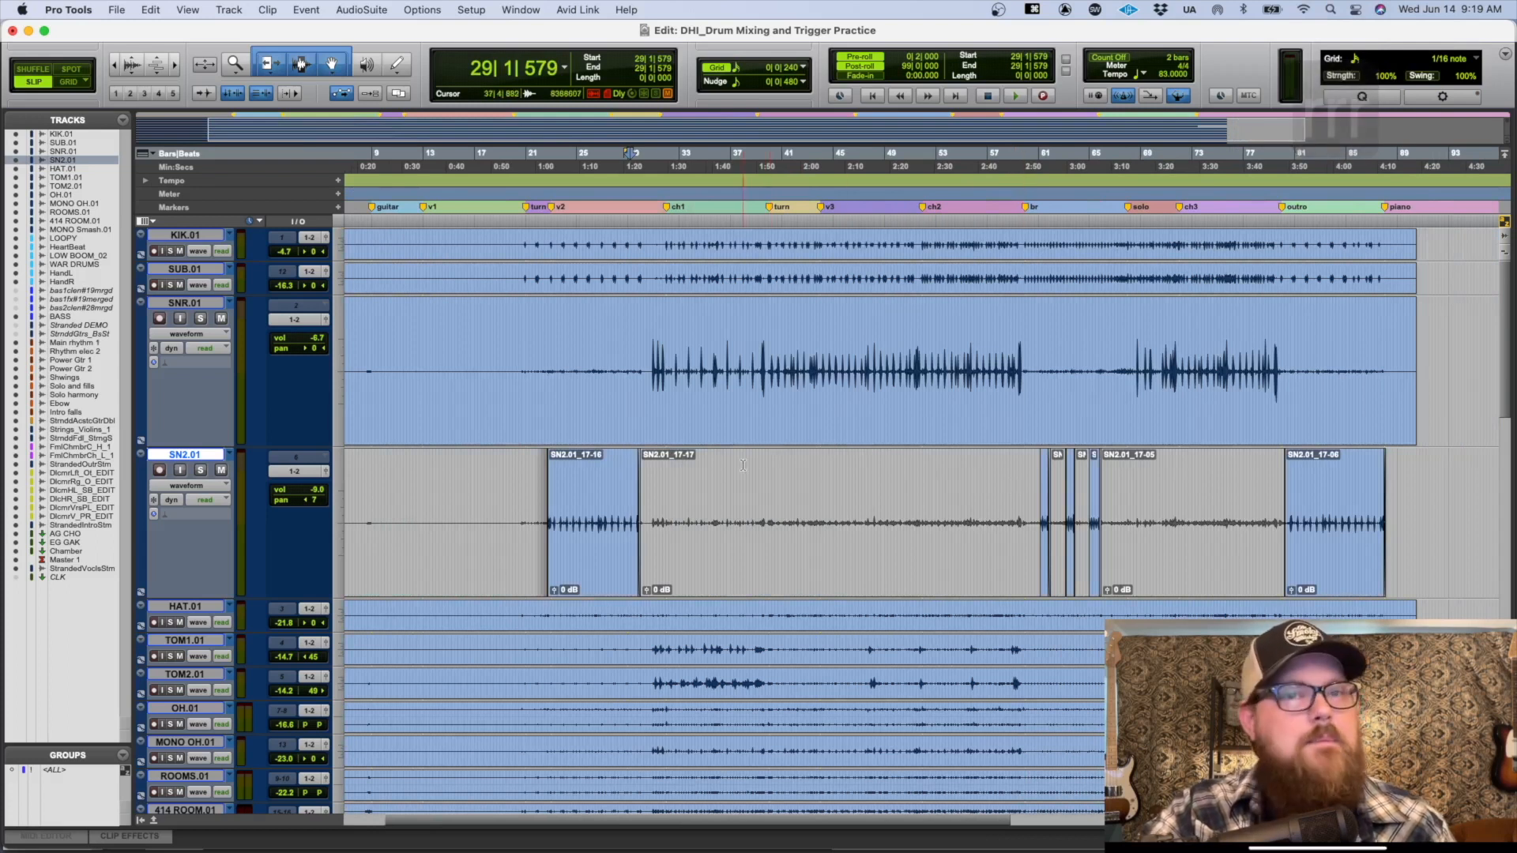
Step: Place the cursor on SNR.01 at 30|4|782, and point out the KIK.01, SUB.01 and SNR.01 tracks by selecting their names
left_click(652, 346)
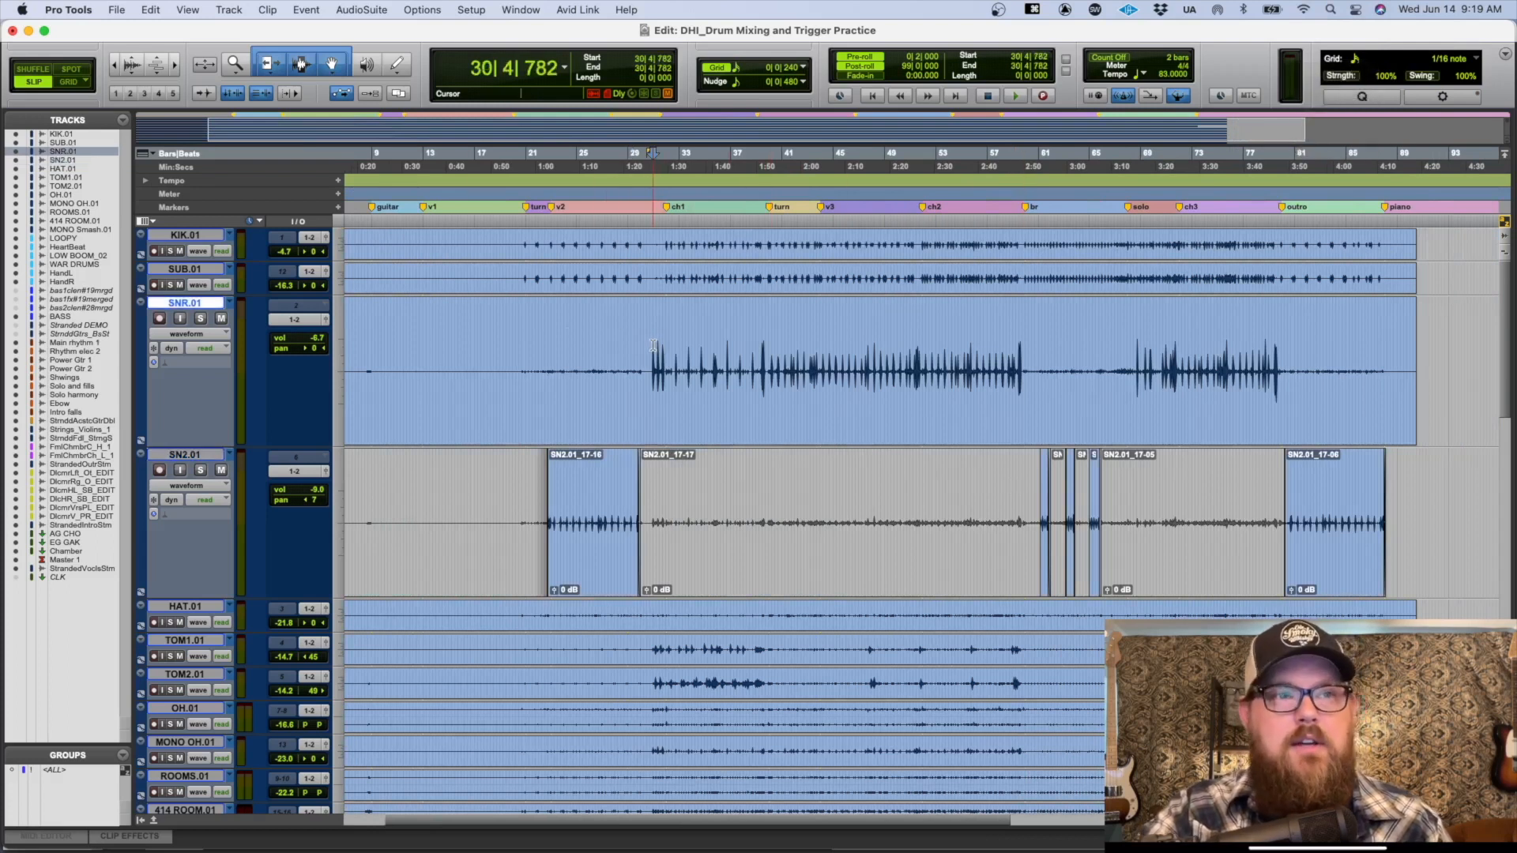
left_click(204, 236)
left_click(193, 271)
left_click(187, 305)
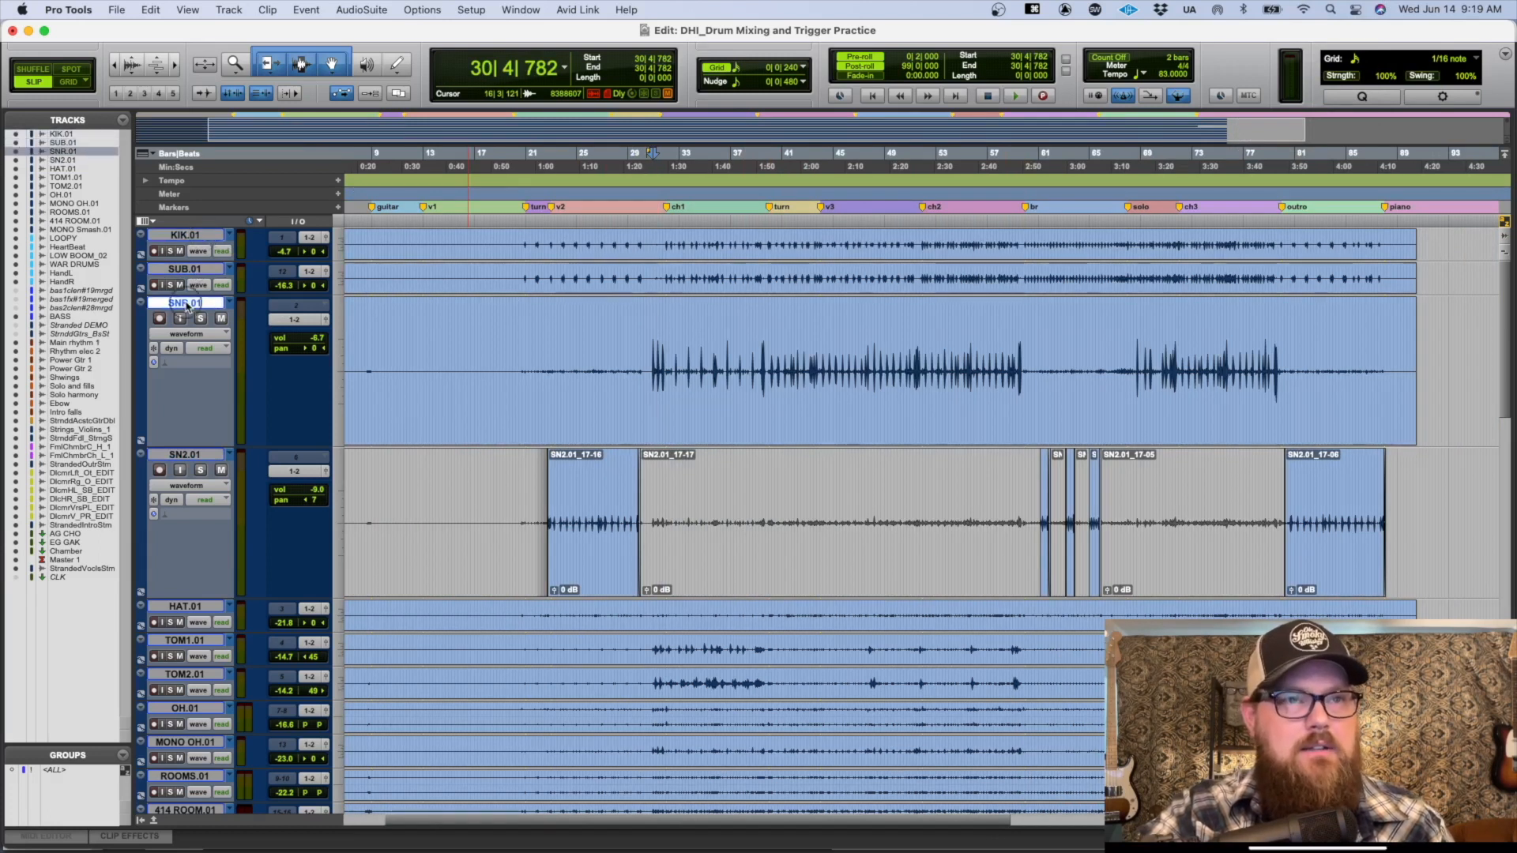
Step: Solo and play MONO OH.01 from the cursor, and raise its volume to -19.3 dB in the Mix window
scroll(201, 411, "down", 4)
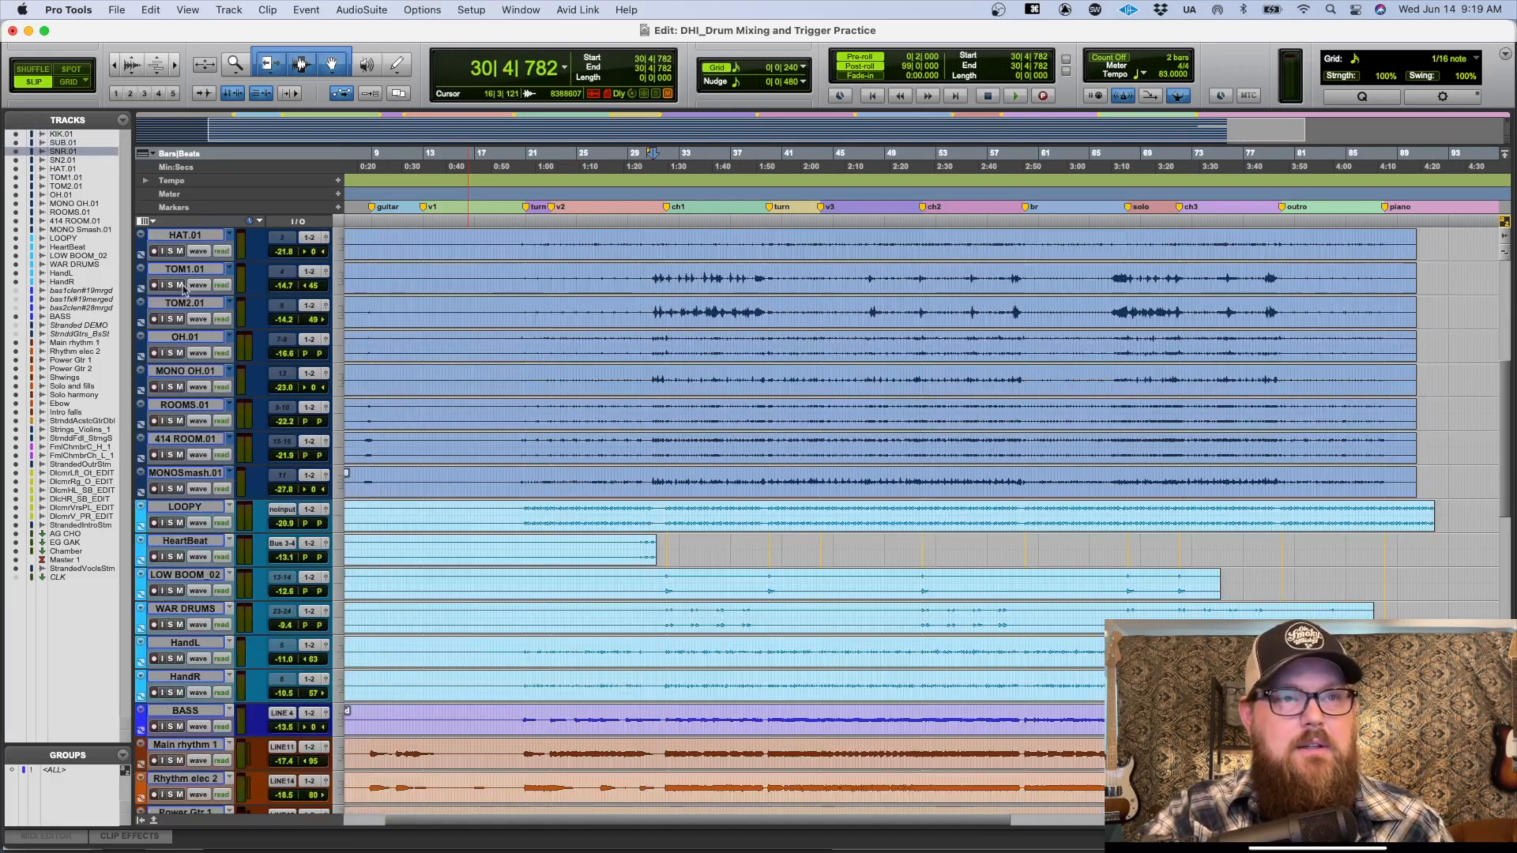
scroll(181, 279, "up", 2)
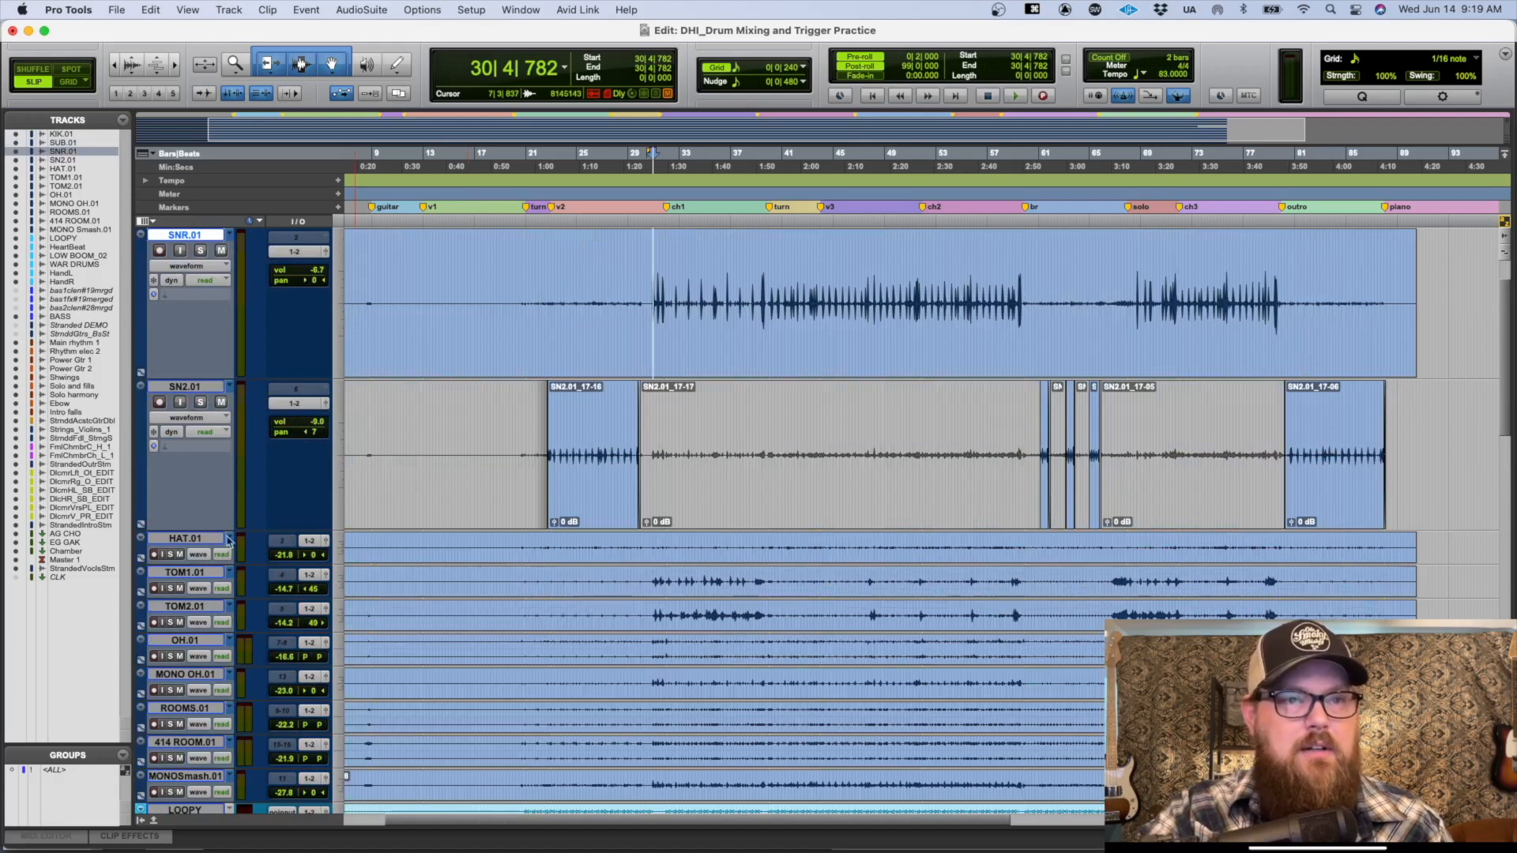
left_click(189, 674)
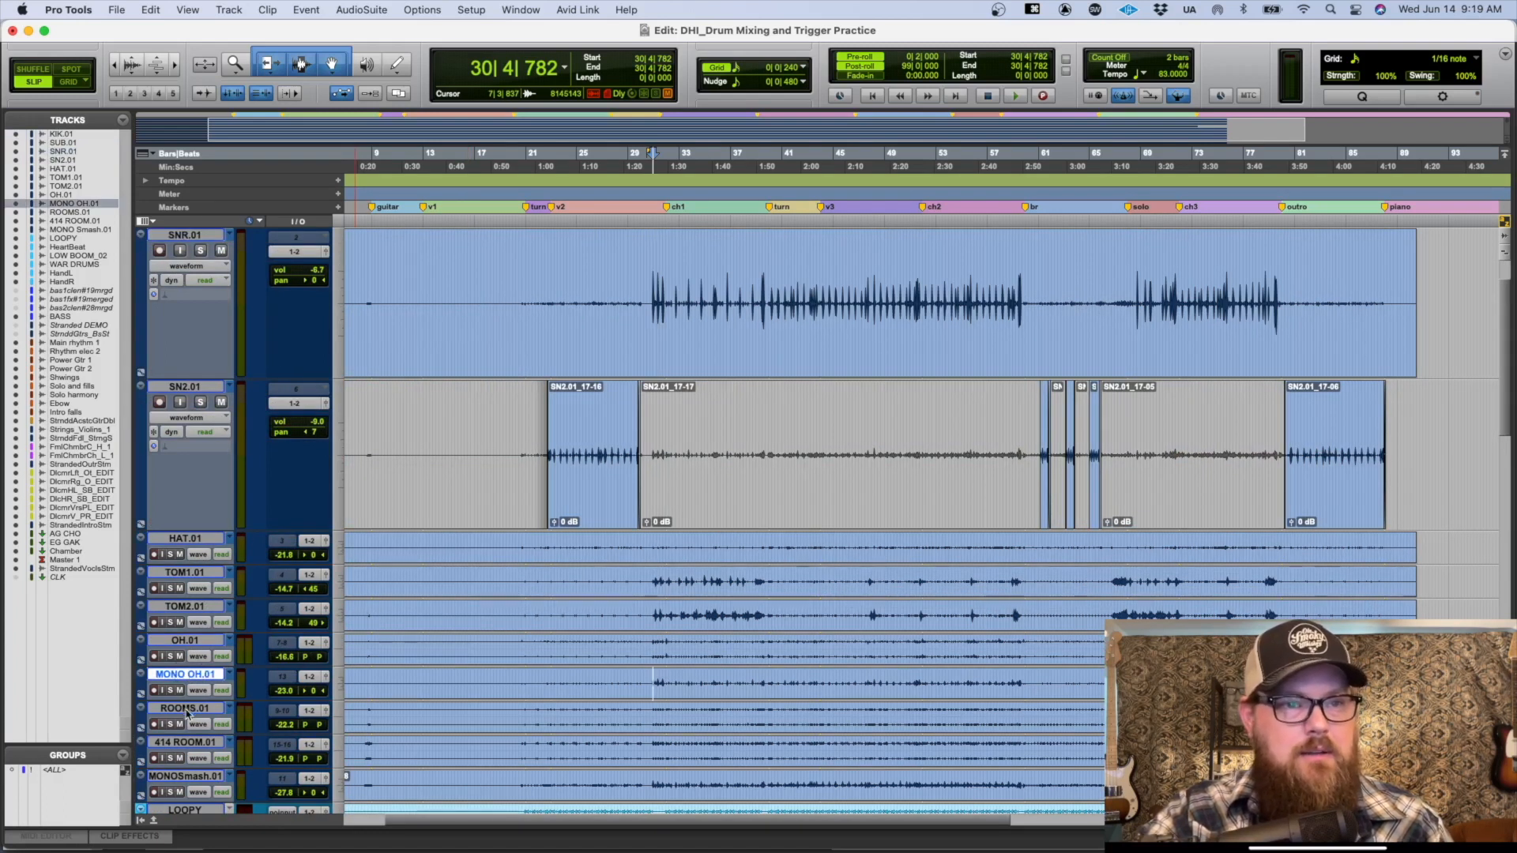
scroll(499, 610, "down", 2)
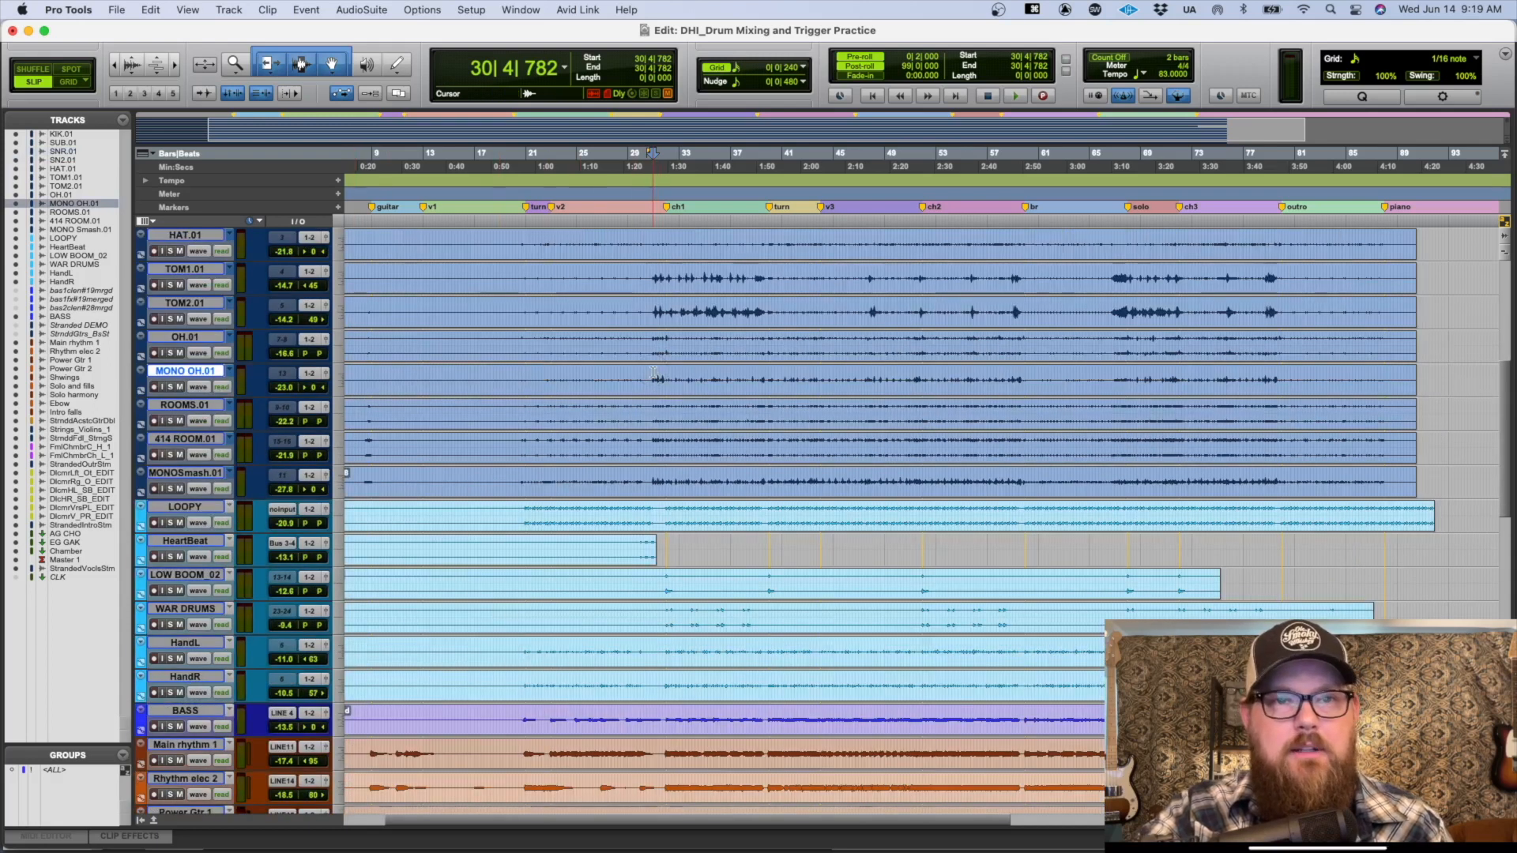
key("shift+s")
key("space")
key("t")
key("r")
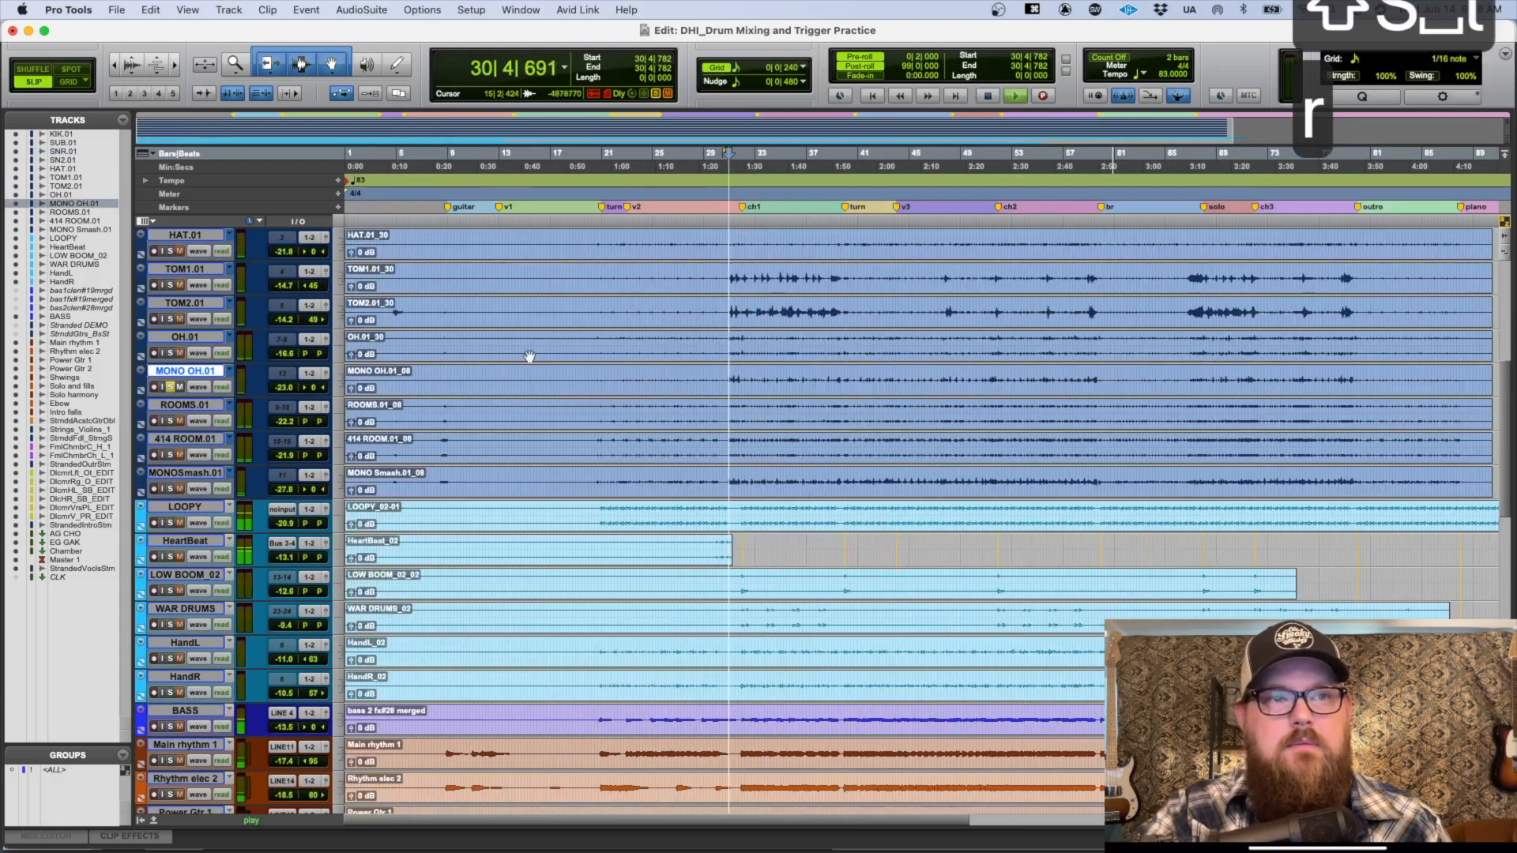
key("super+grave")
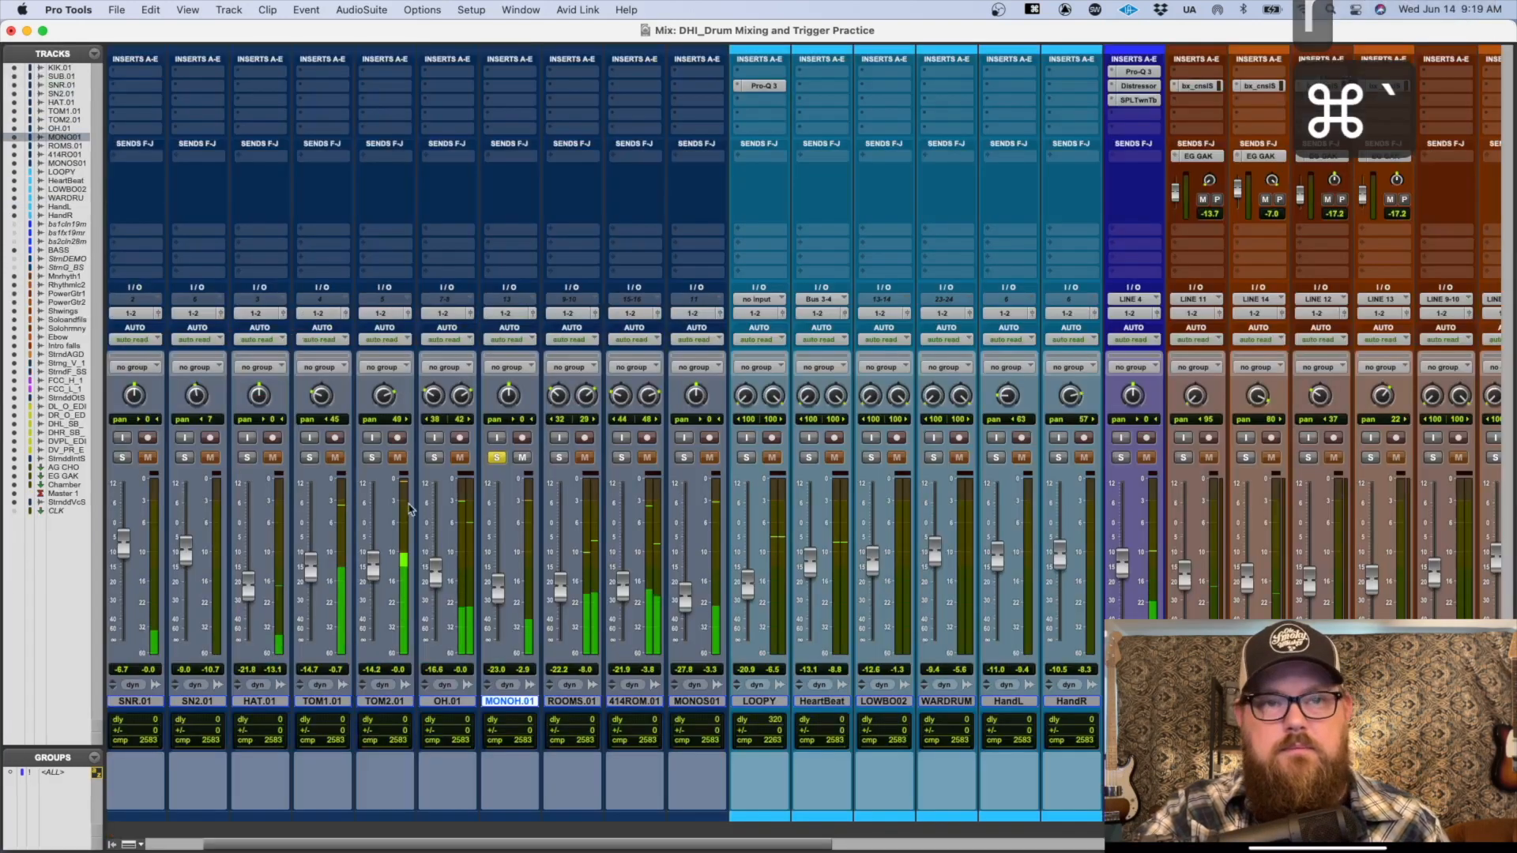
mouse_move(499, 589)
left_mouse_down()
mouse_move(501, 543)
mouse_move(496, 584)
left_mouse_up()
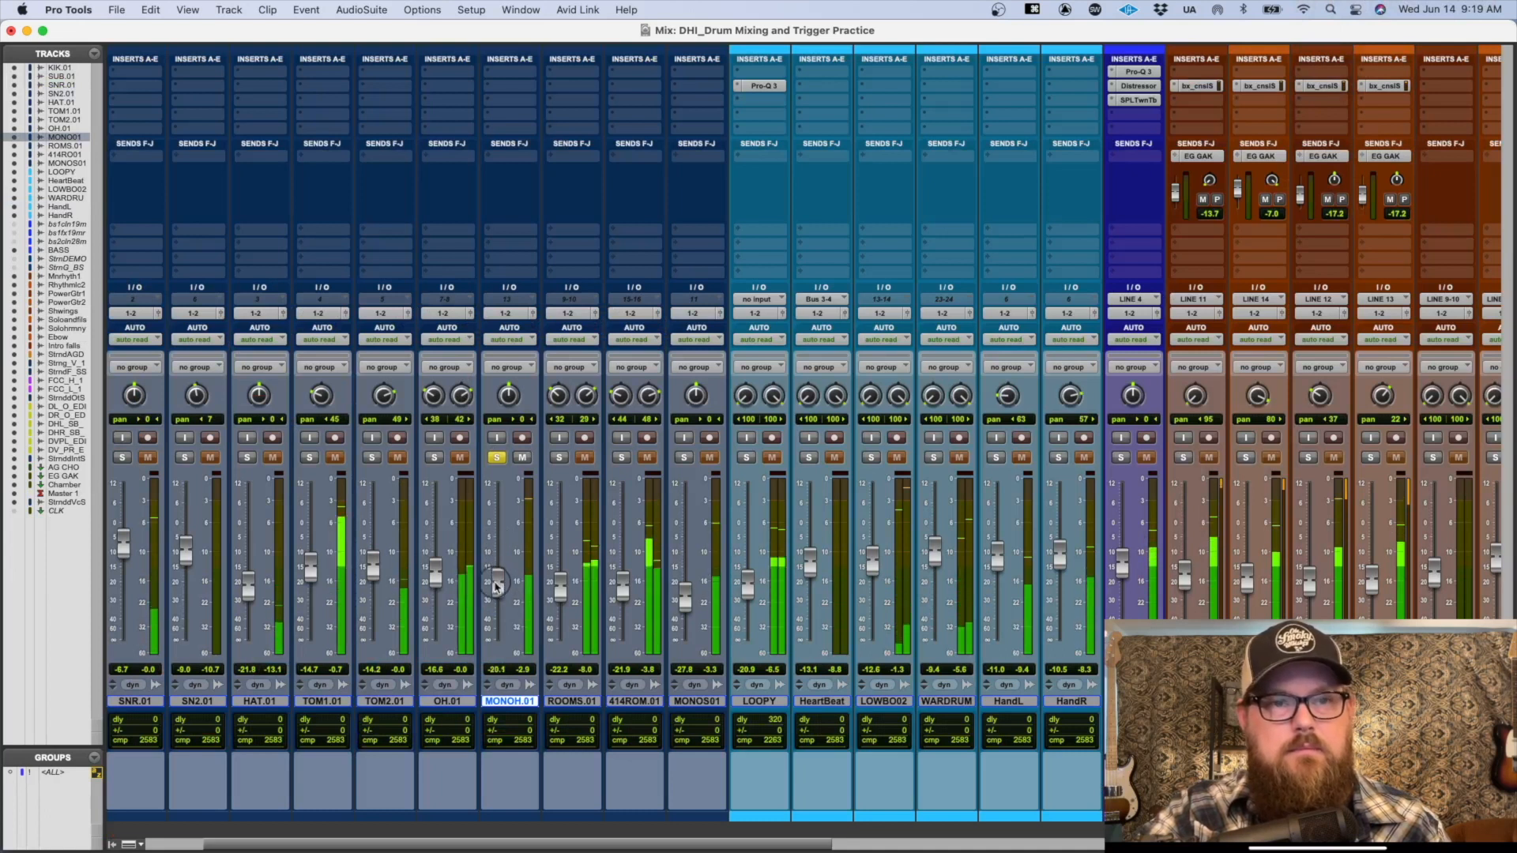
Step: Restart playback and solo ROOMS.01, 414 ROOM.01 and MONO Smash.01 in turn to hear each one
key("space")
left_click(558, 458)
key("space")
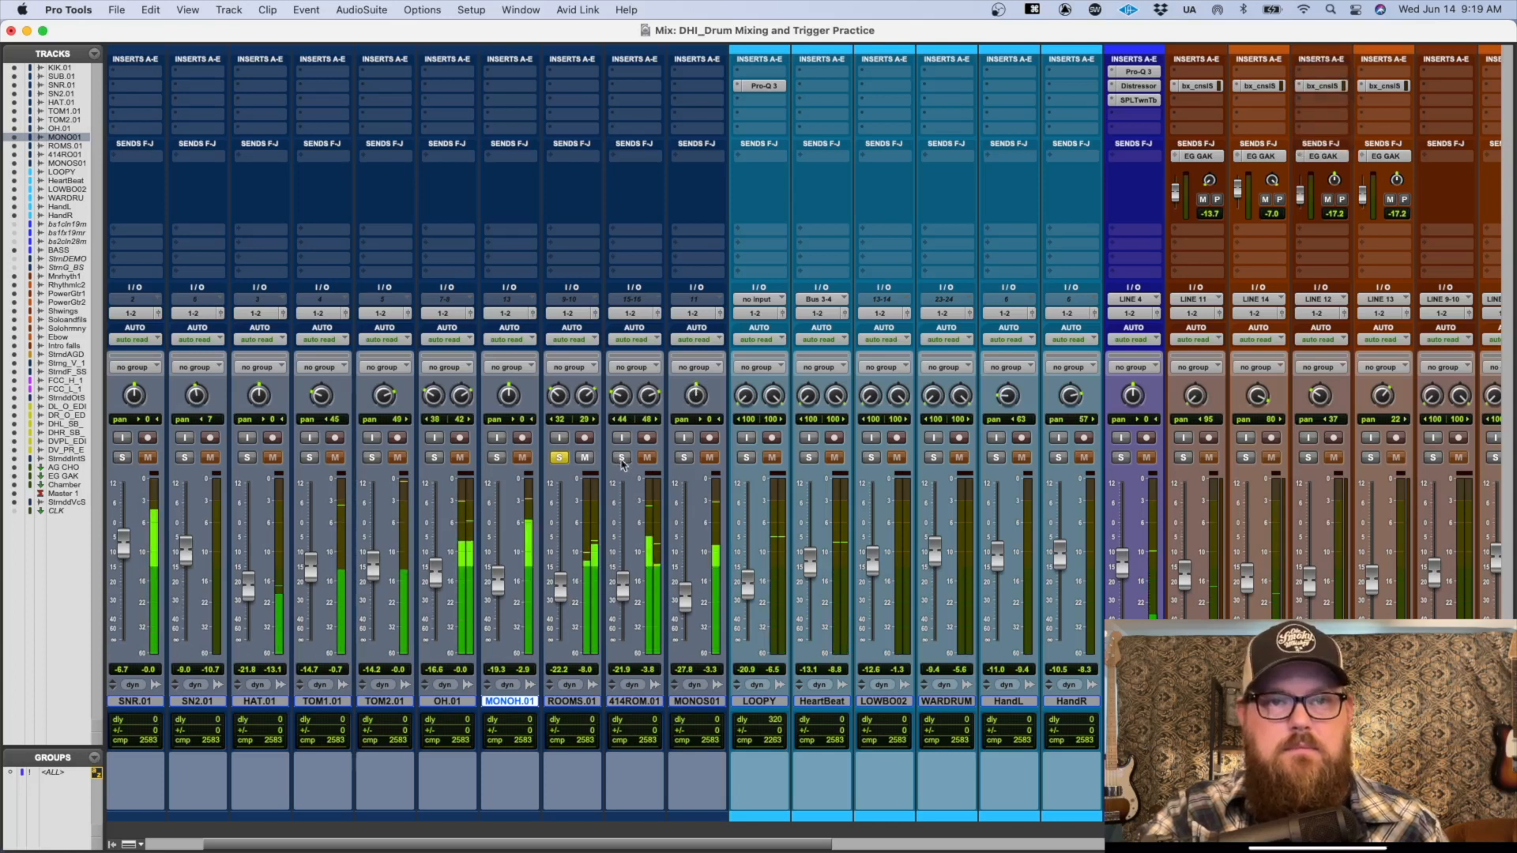
left_click(622, 458)
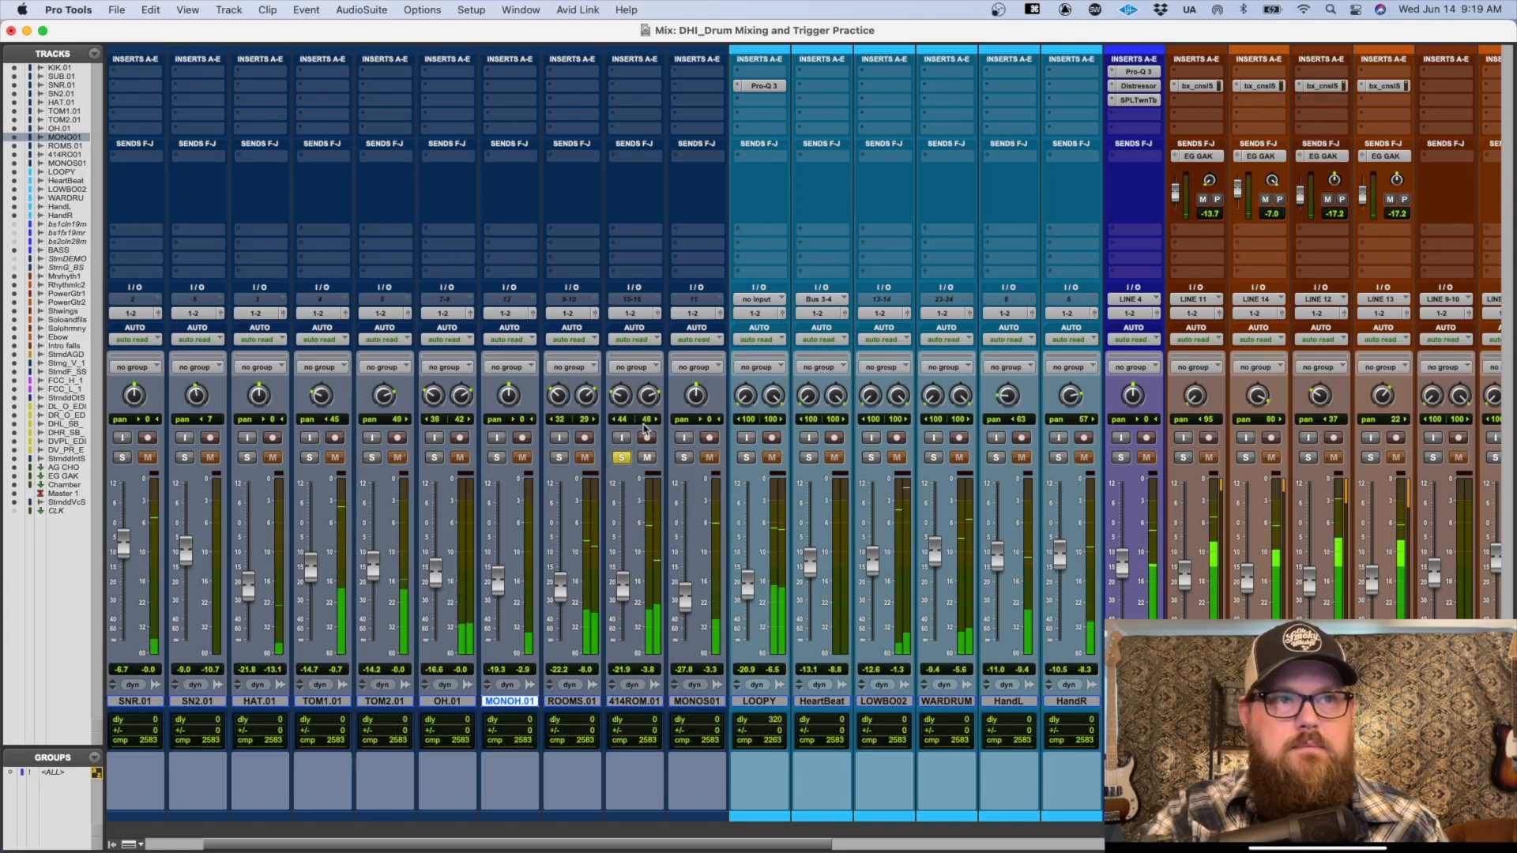
left_click(684, 458)
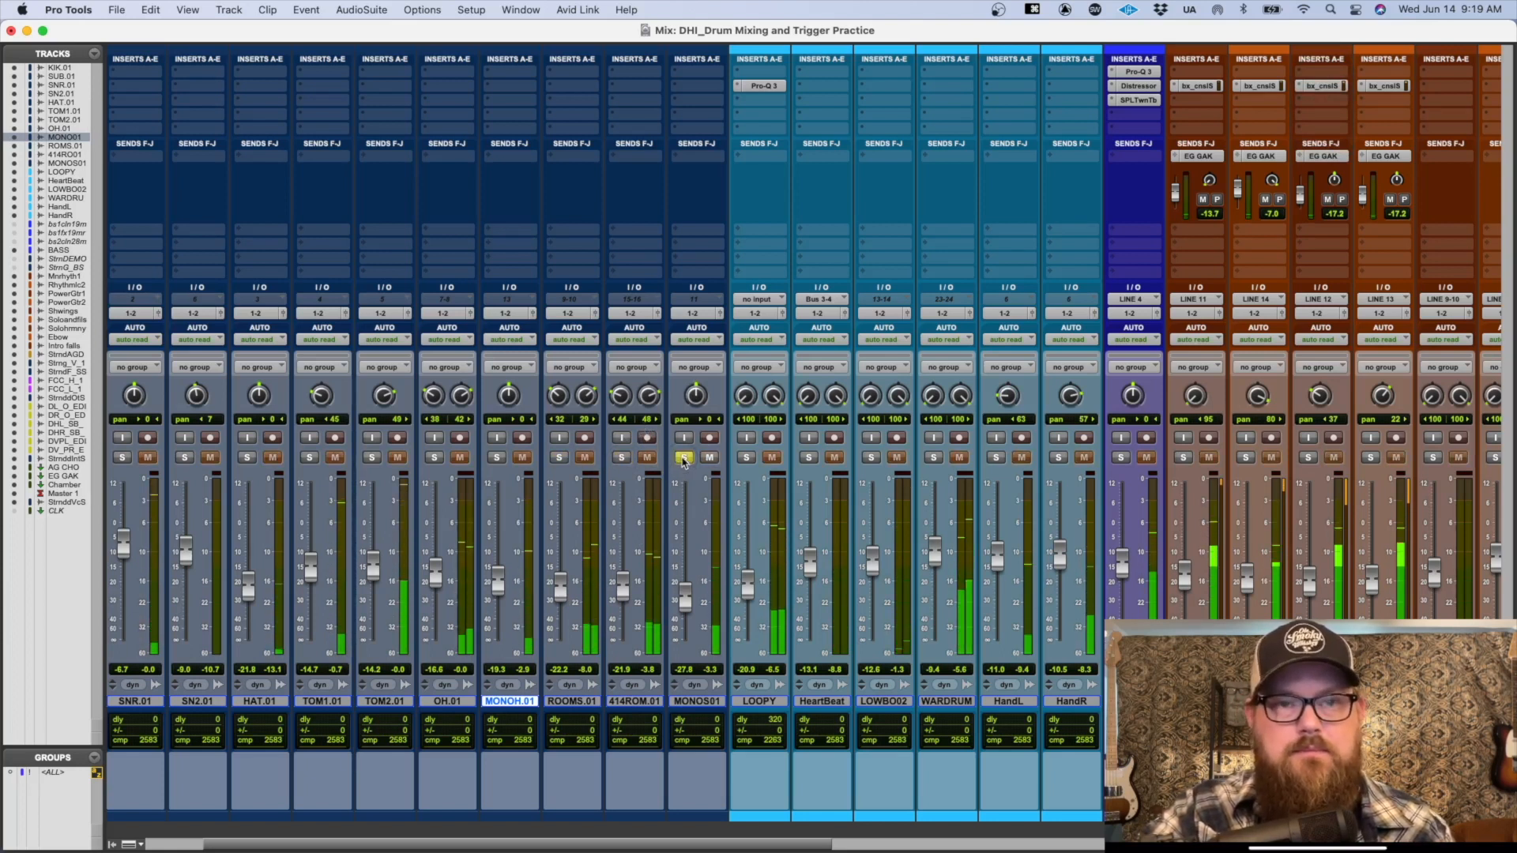
Step: Raise MONO Smash.01 to -9.1 dB to audition it, undo the change and clear the track's solo
left_click_drag(681, 597, 668, 551)
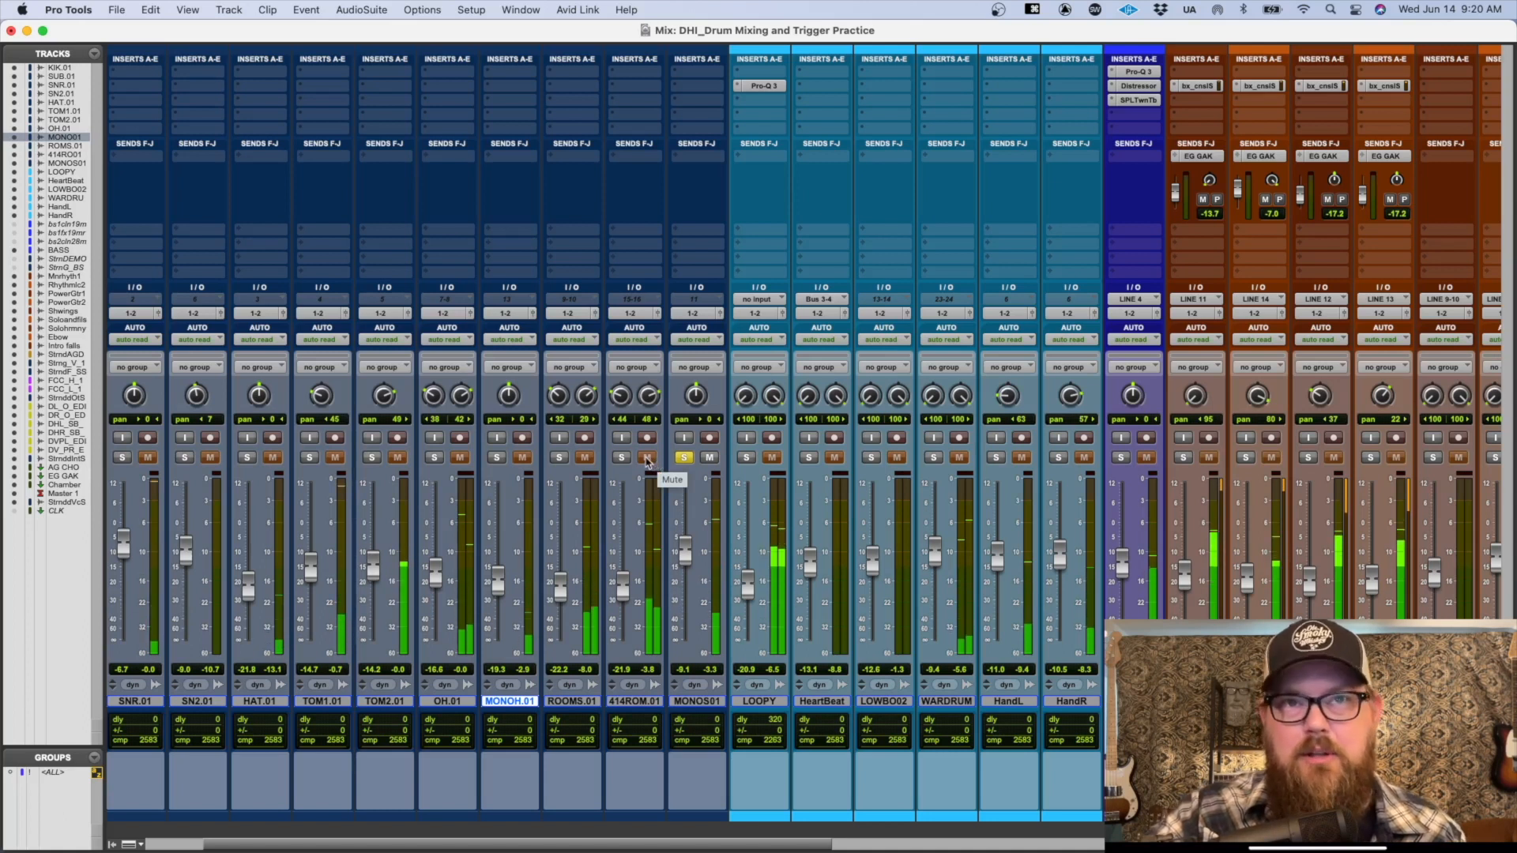
key("super+z")
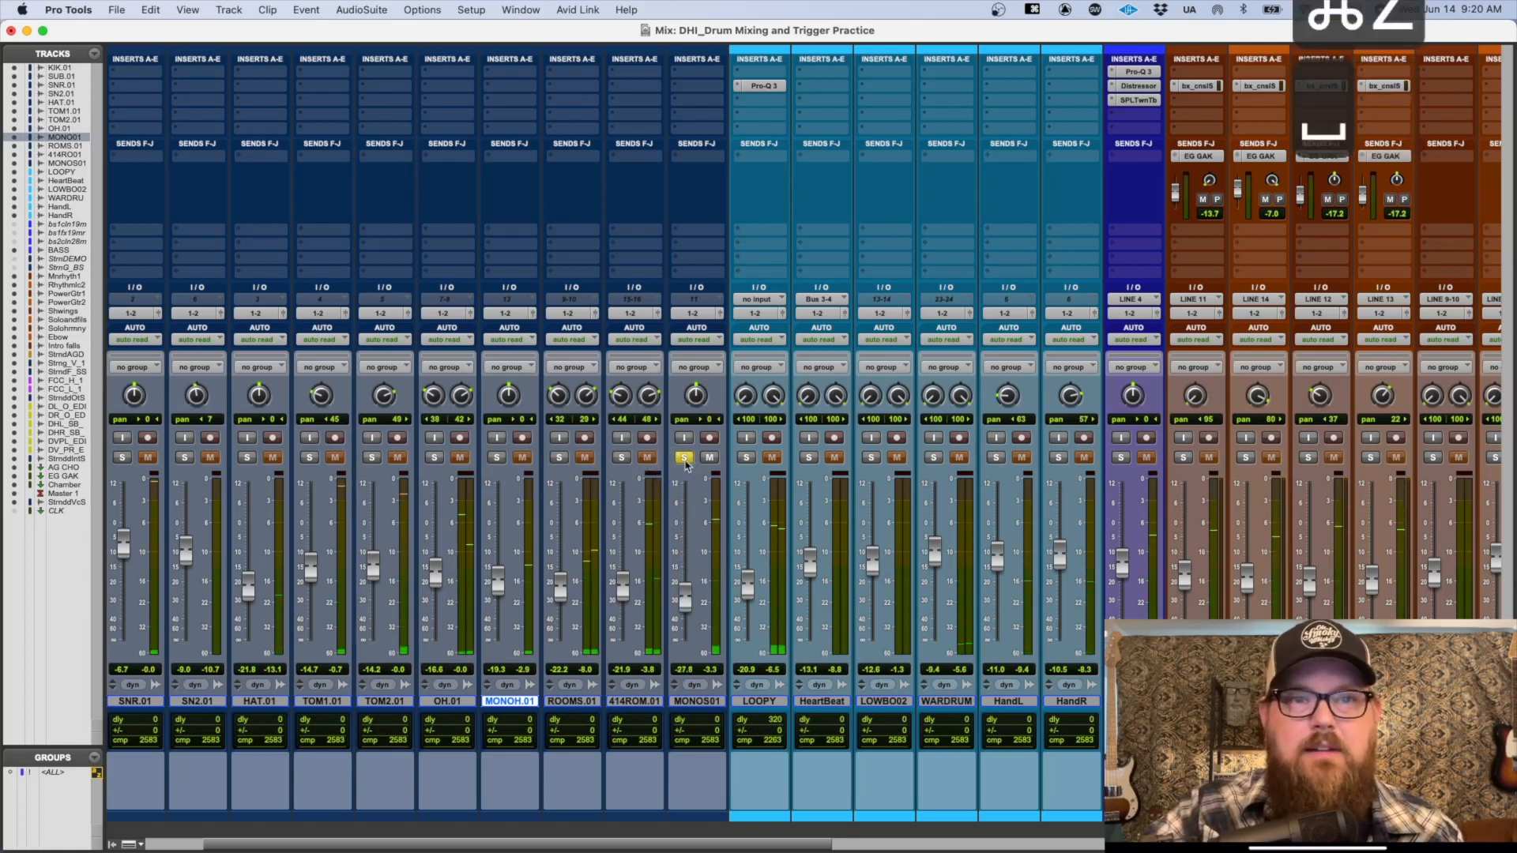
left_click(684, 457)
Step: Enlarge the Groups list in the Edit window and return to the Mix window
key("super+equal")
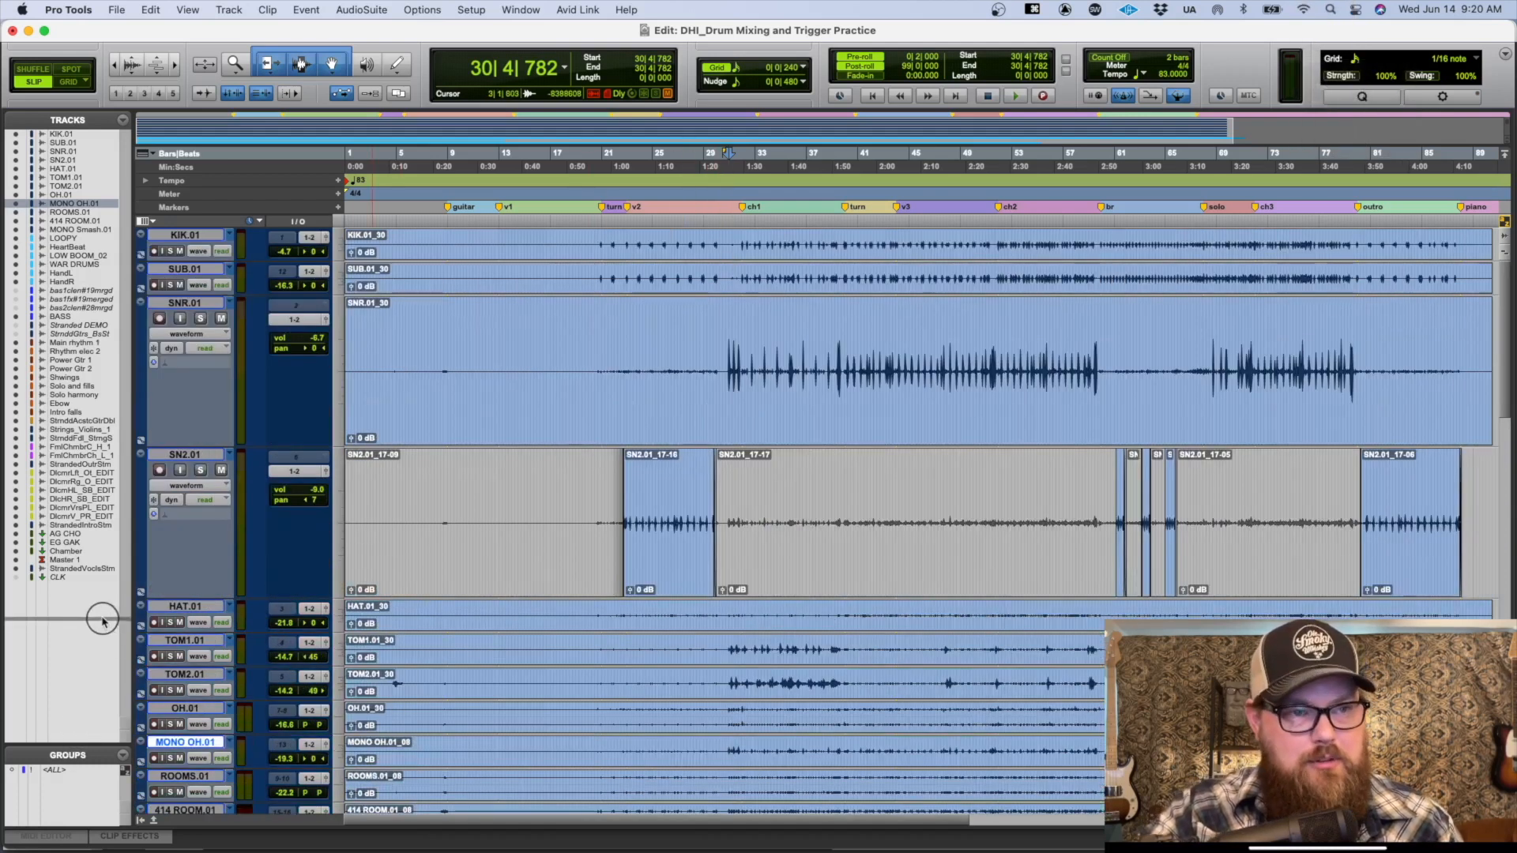
left_click_drag(102, 620, 88, 632)
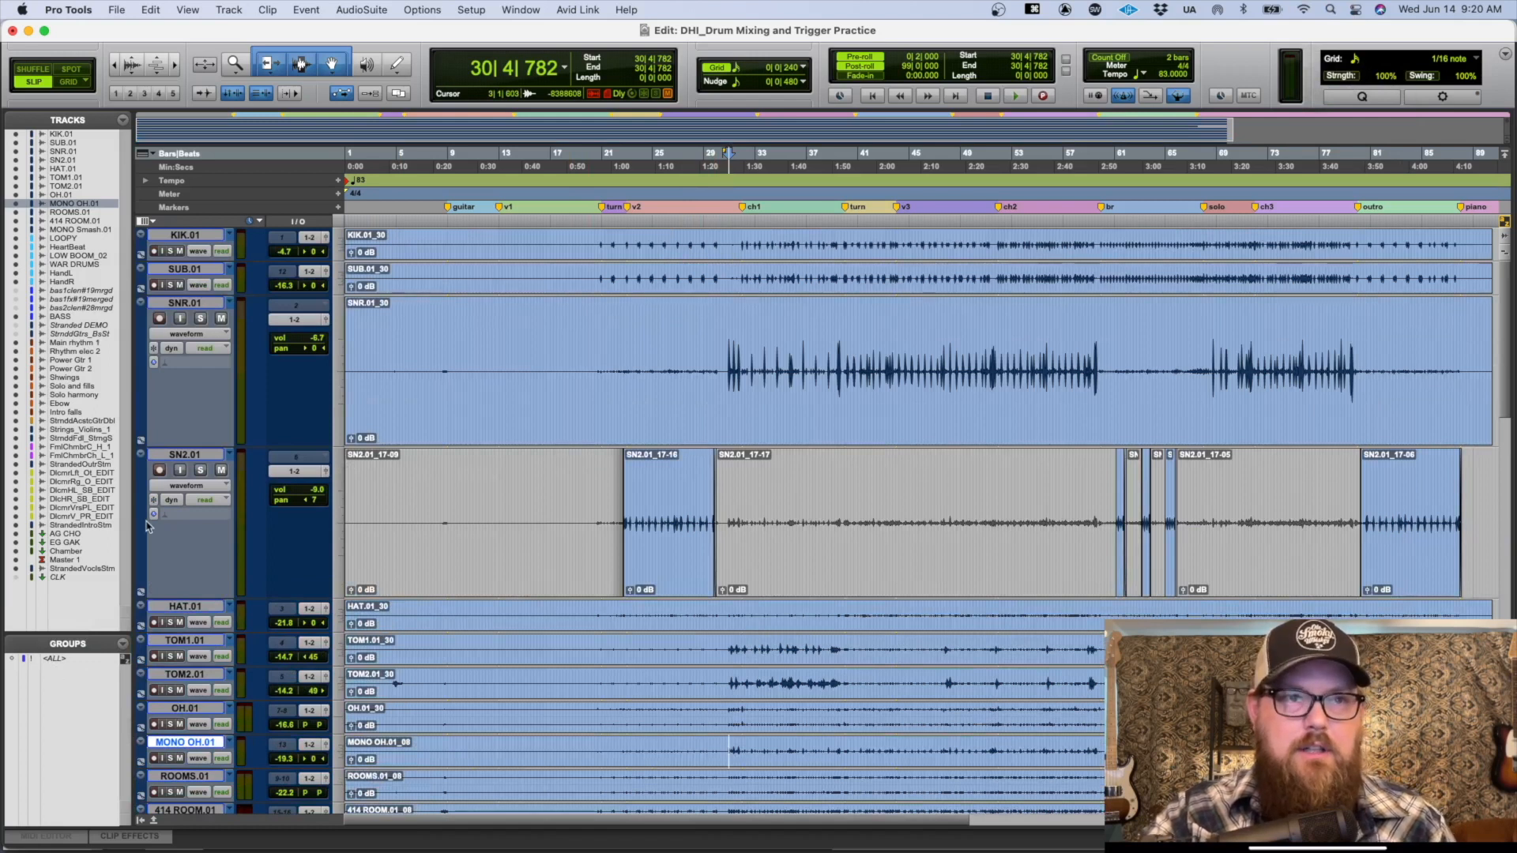
key("super+equal")
Step: Create a group named Kick from the KIK.01 and SUB.01 tracks
scroll(151, 711, "left", 3)
left_click(192, 702, "alt")
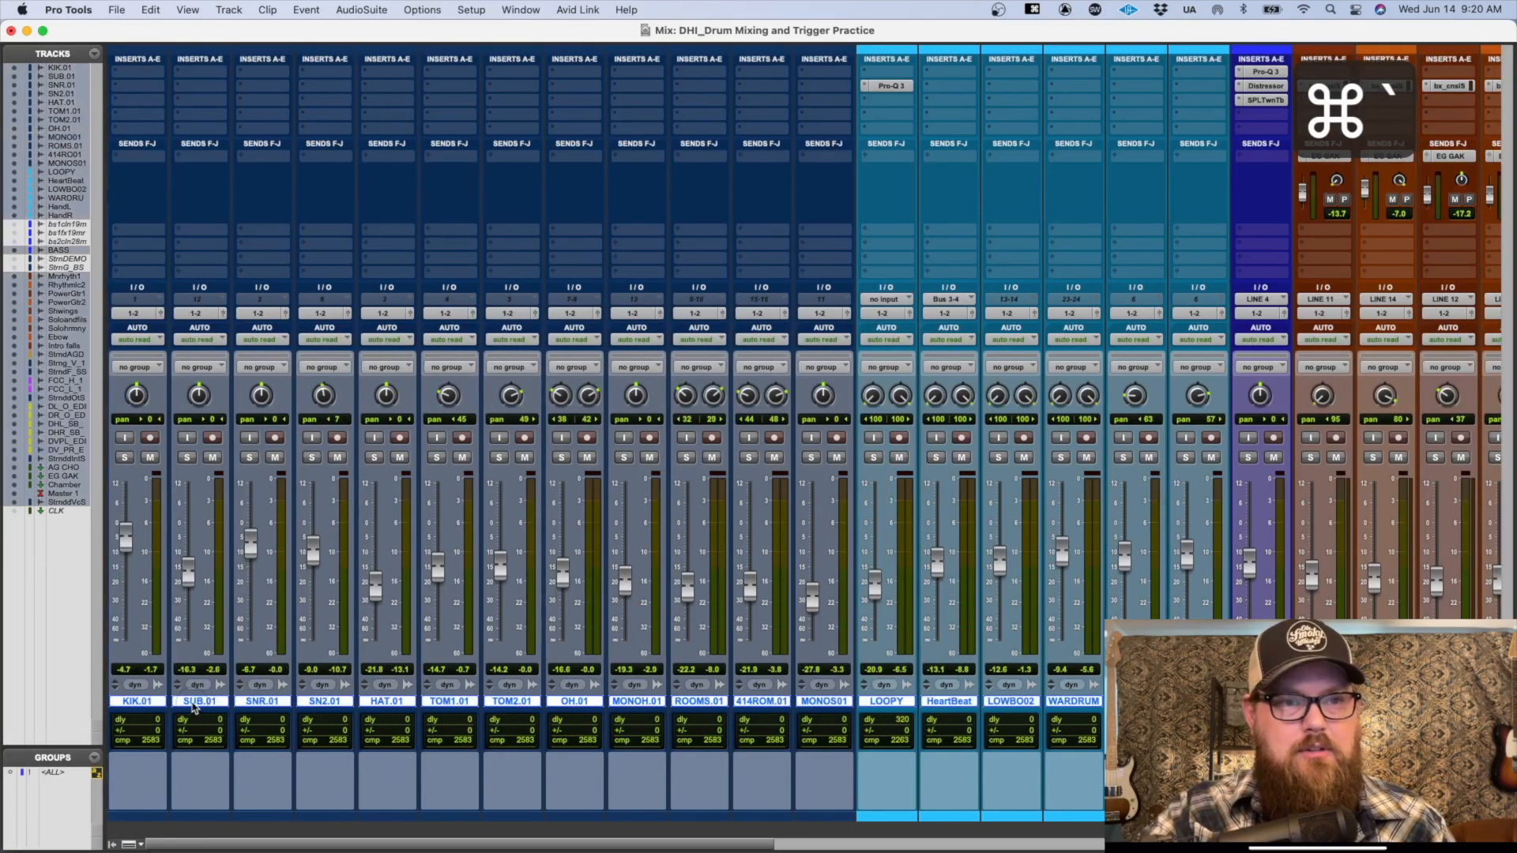
left_click(195, 703, "shift")
key("super+g")
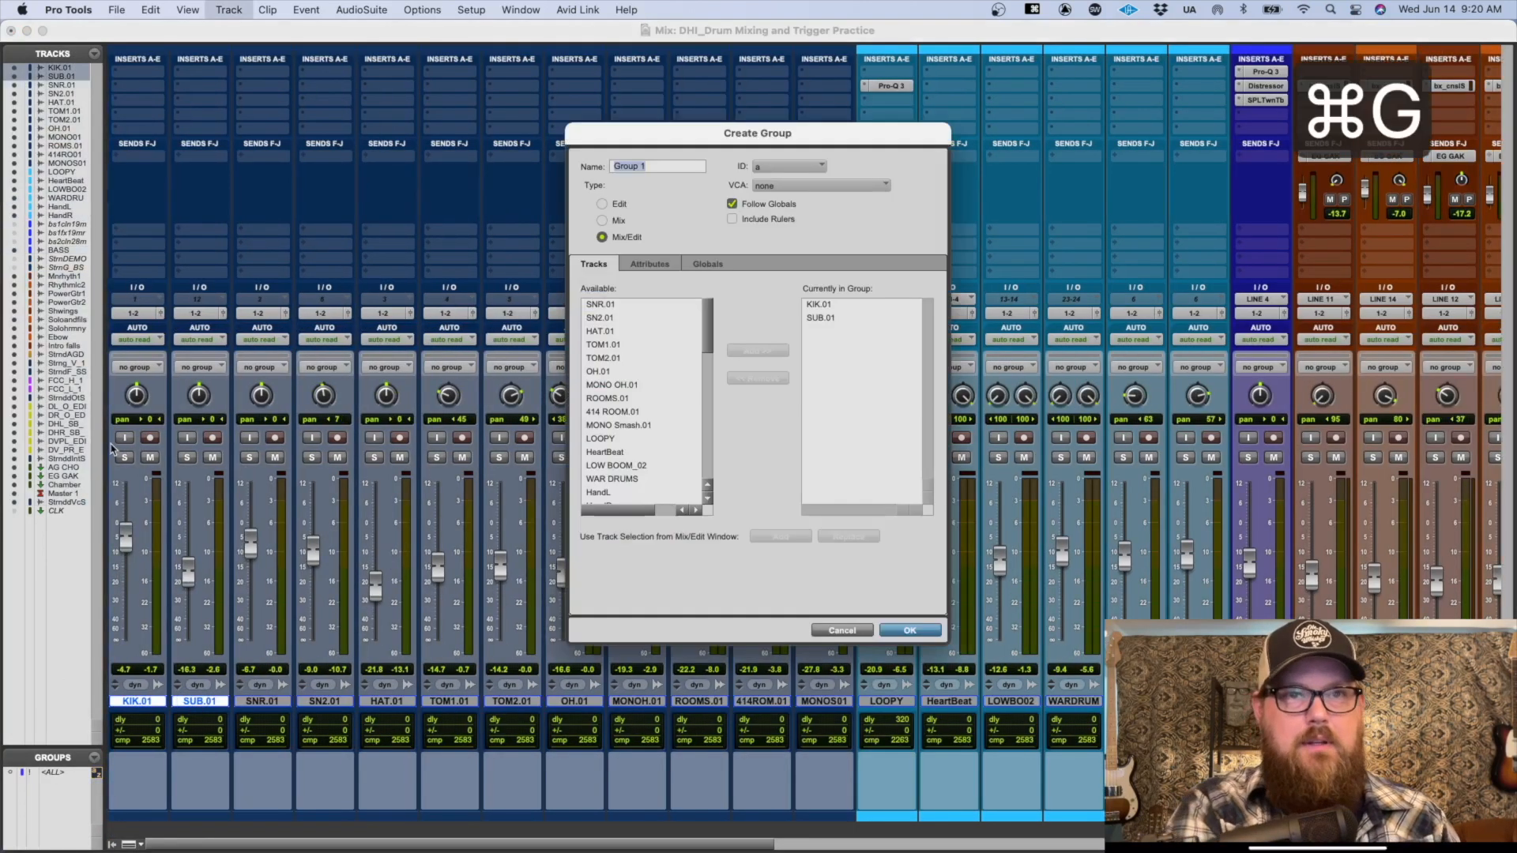
type("Kick")
key("Return")
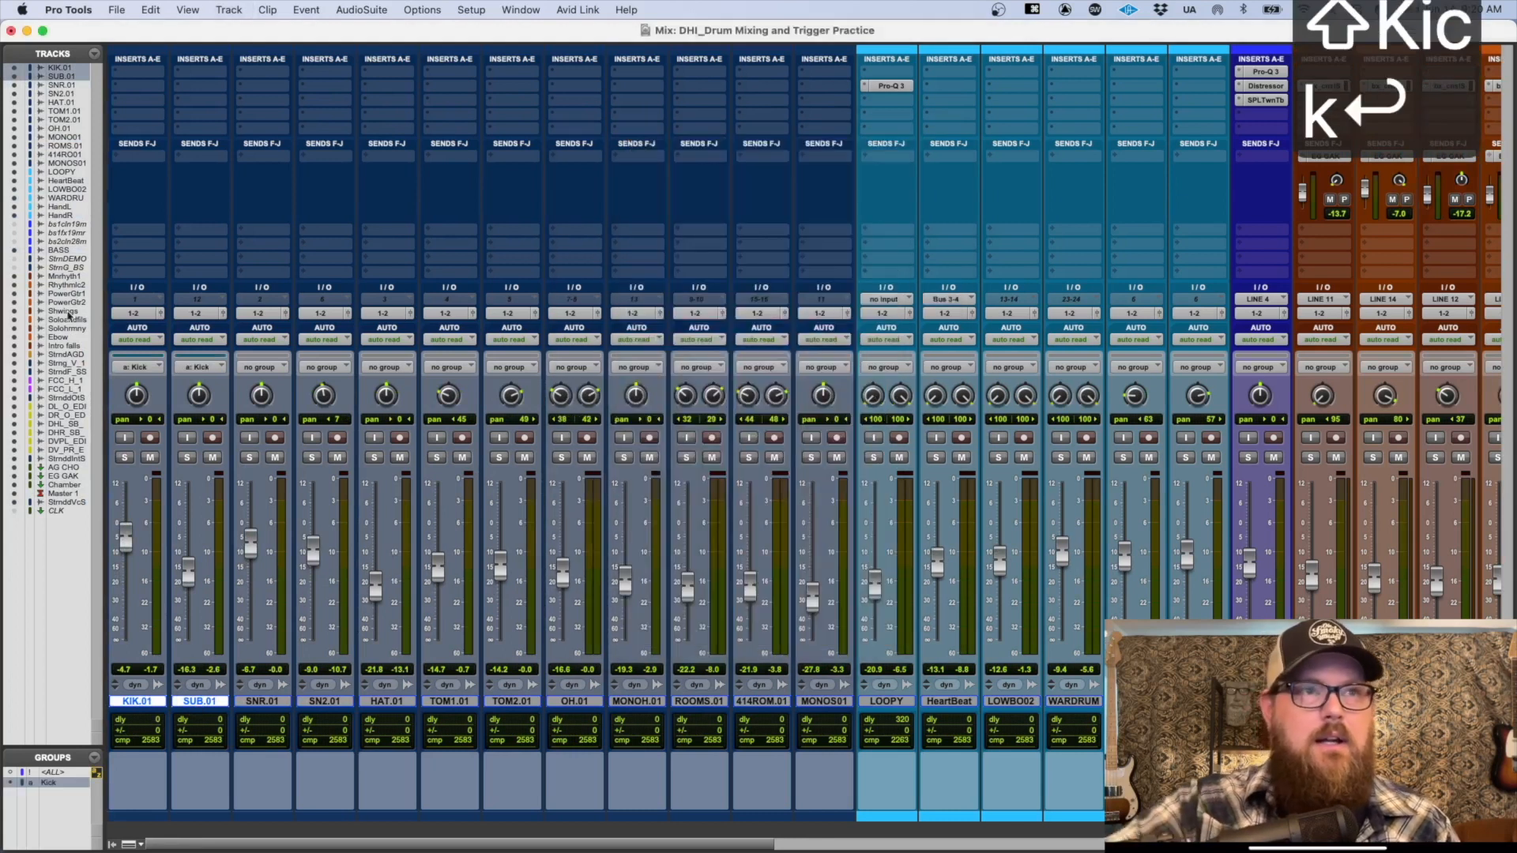
Step: Create a group named Snare containing the SNR.01 track
left_click(71, 85)
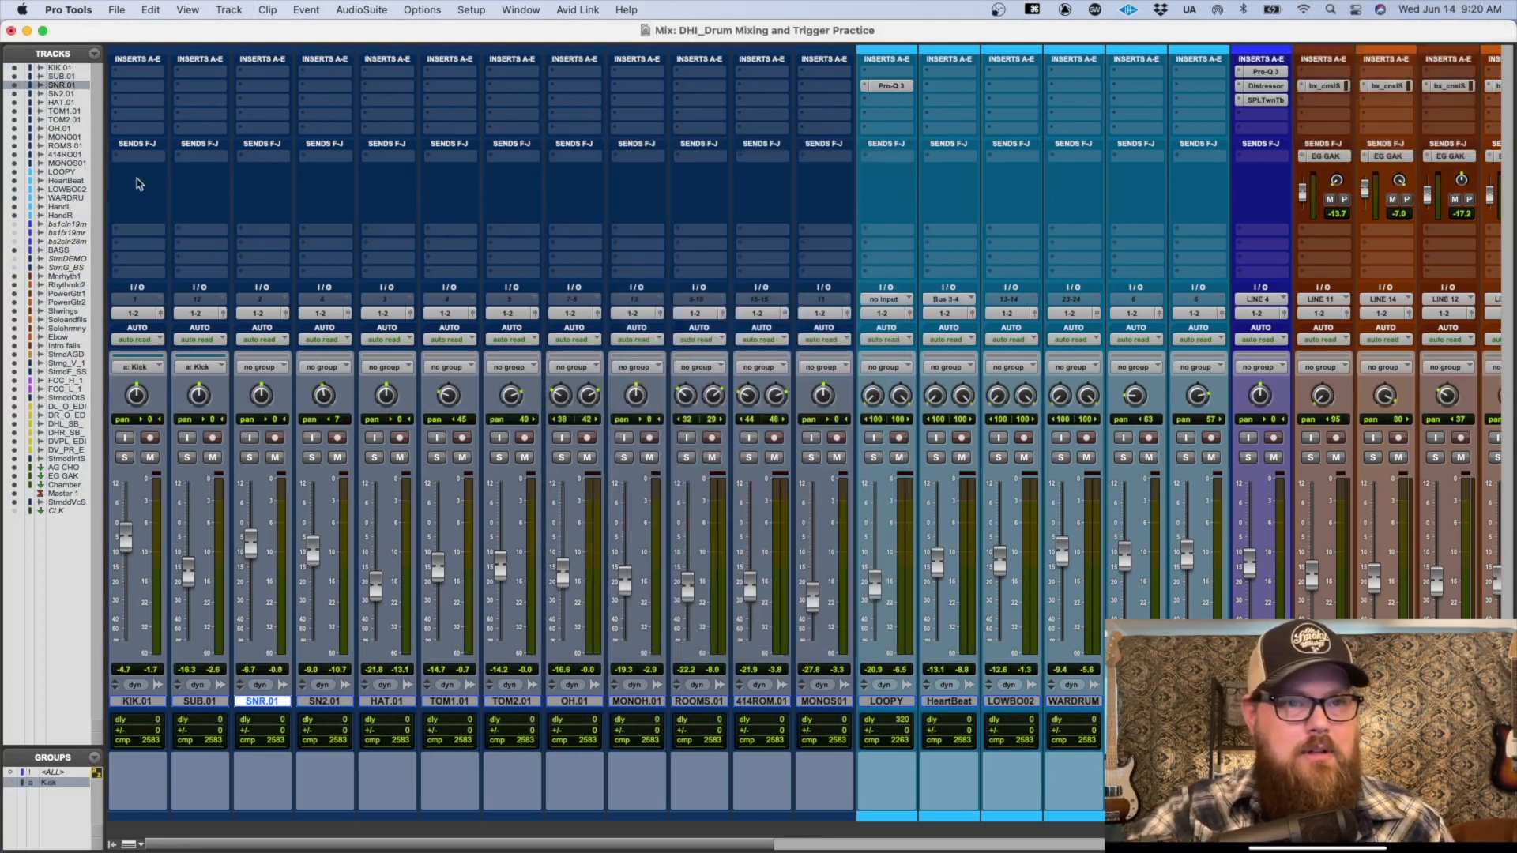
key("super+g")
type("Snare")
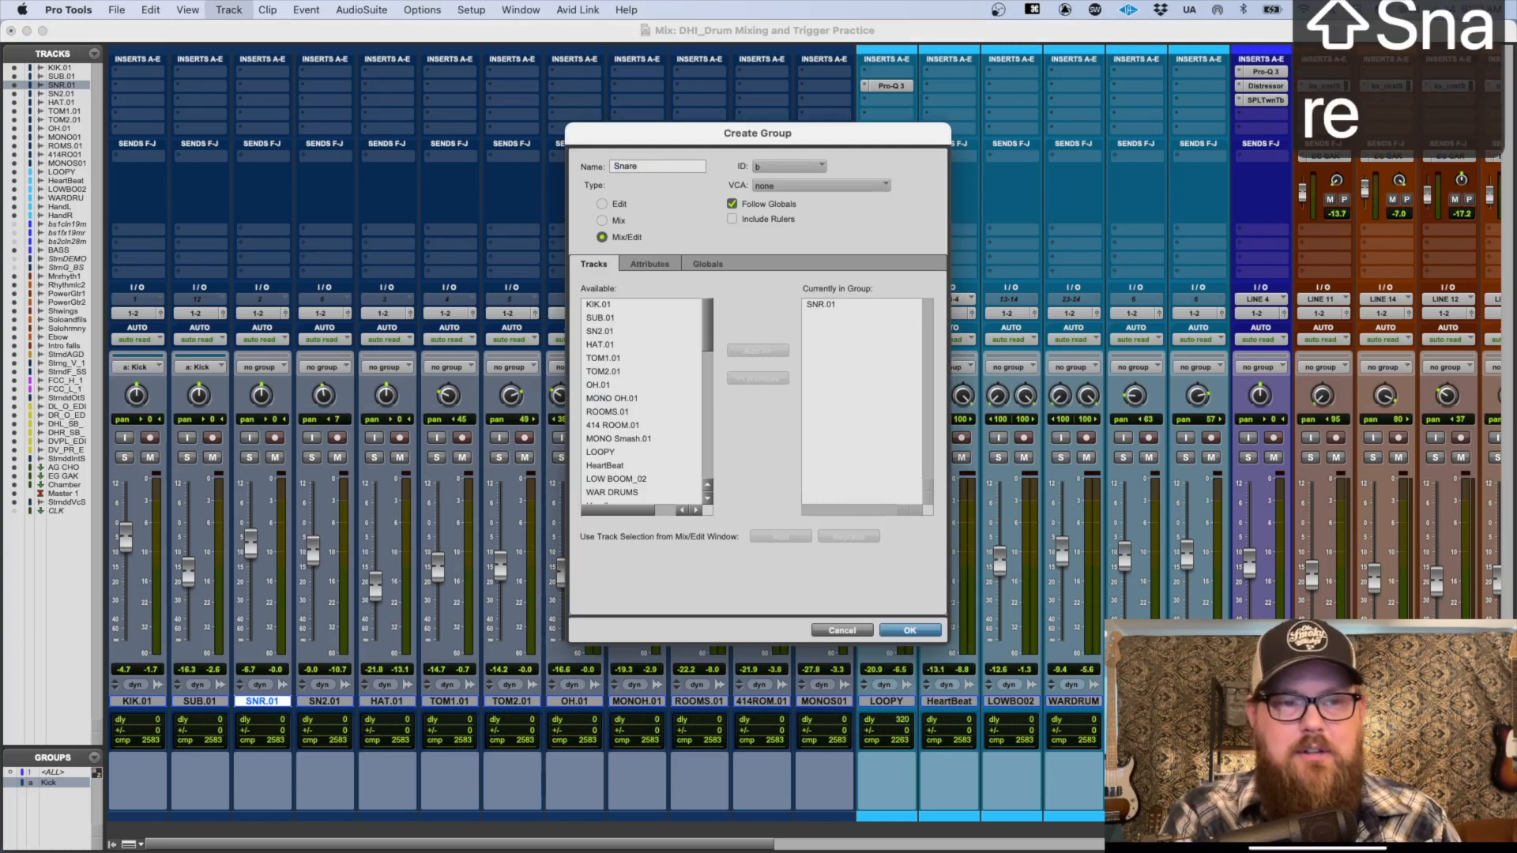
key("Return")
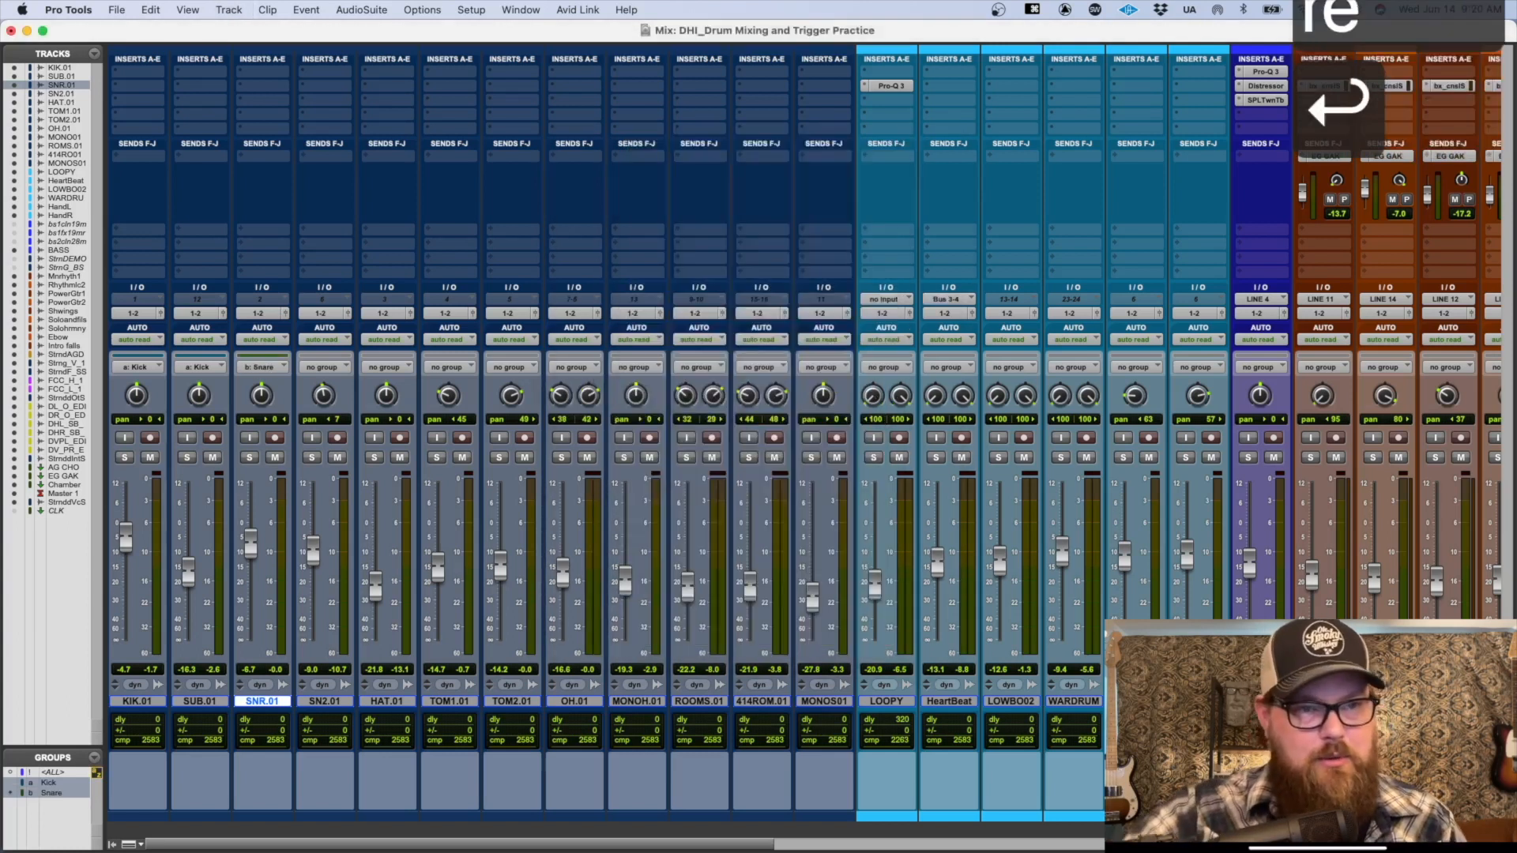
Step: Create a group named Toms from the TOM1.01 and TOM2.01 tracks
scroll(417, 545, "right", 2)
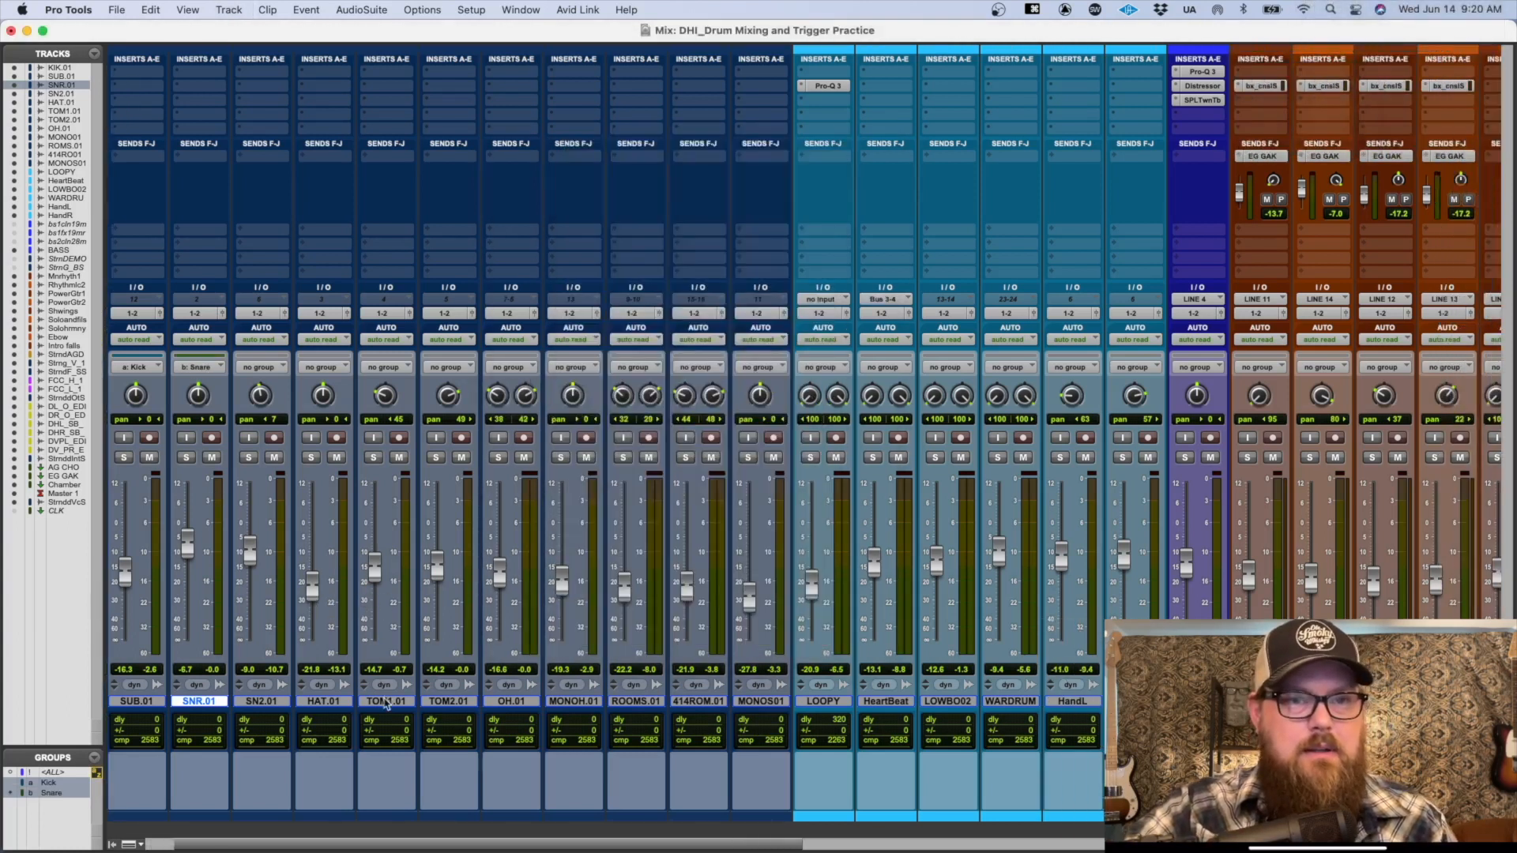
left_click(385, 701)
key("super+g")
type("Toms")
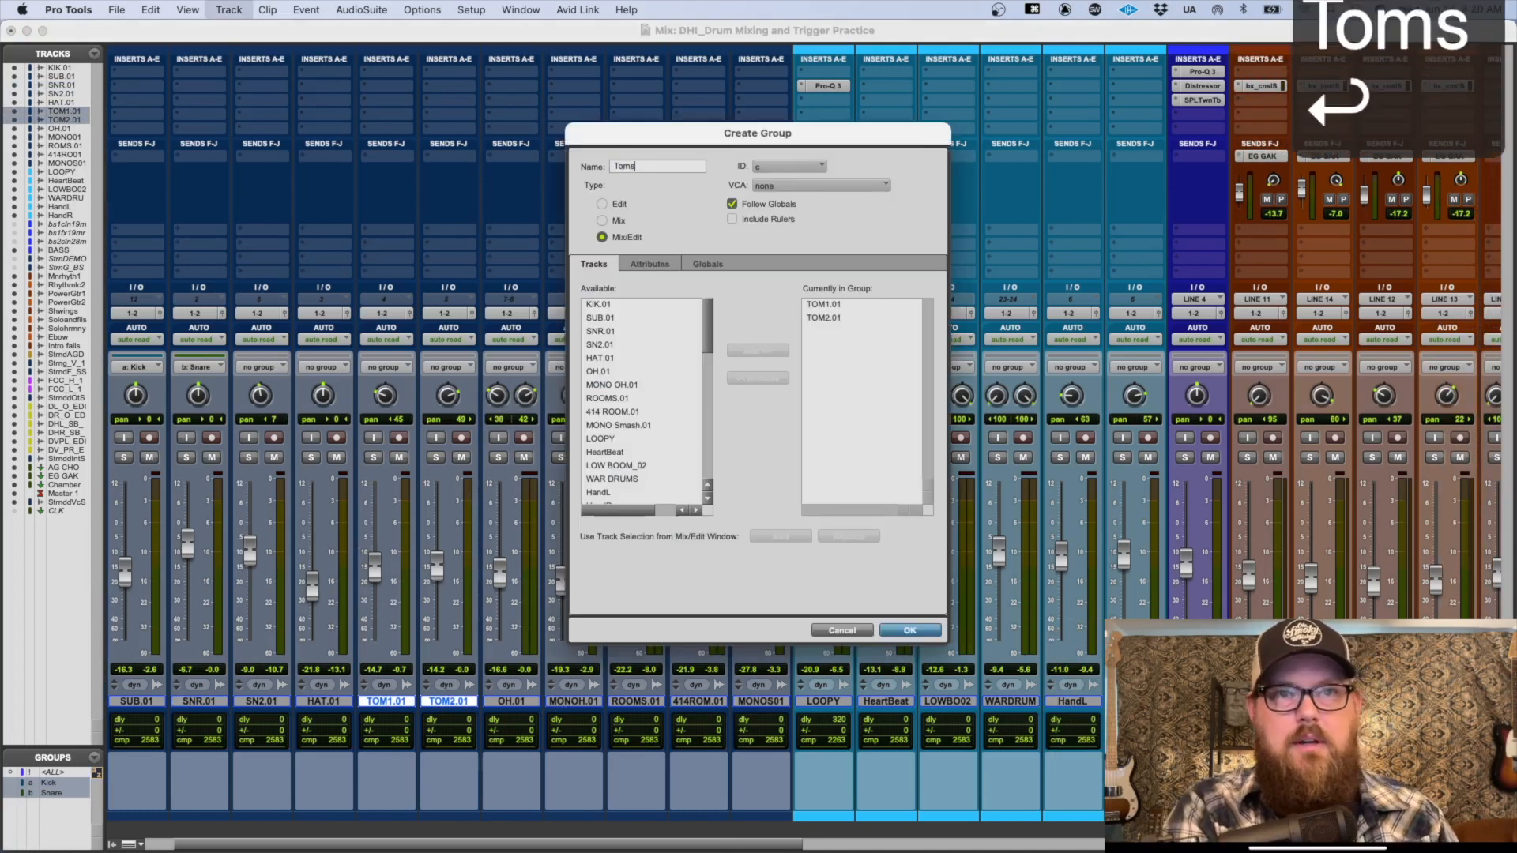
key("Return")
Step: Create a group named Drums from all the drum tracks, KIK.01 through MONO Smash.01
scroll(542, 663, "right", 10)
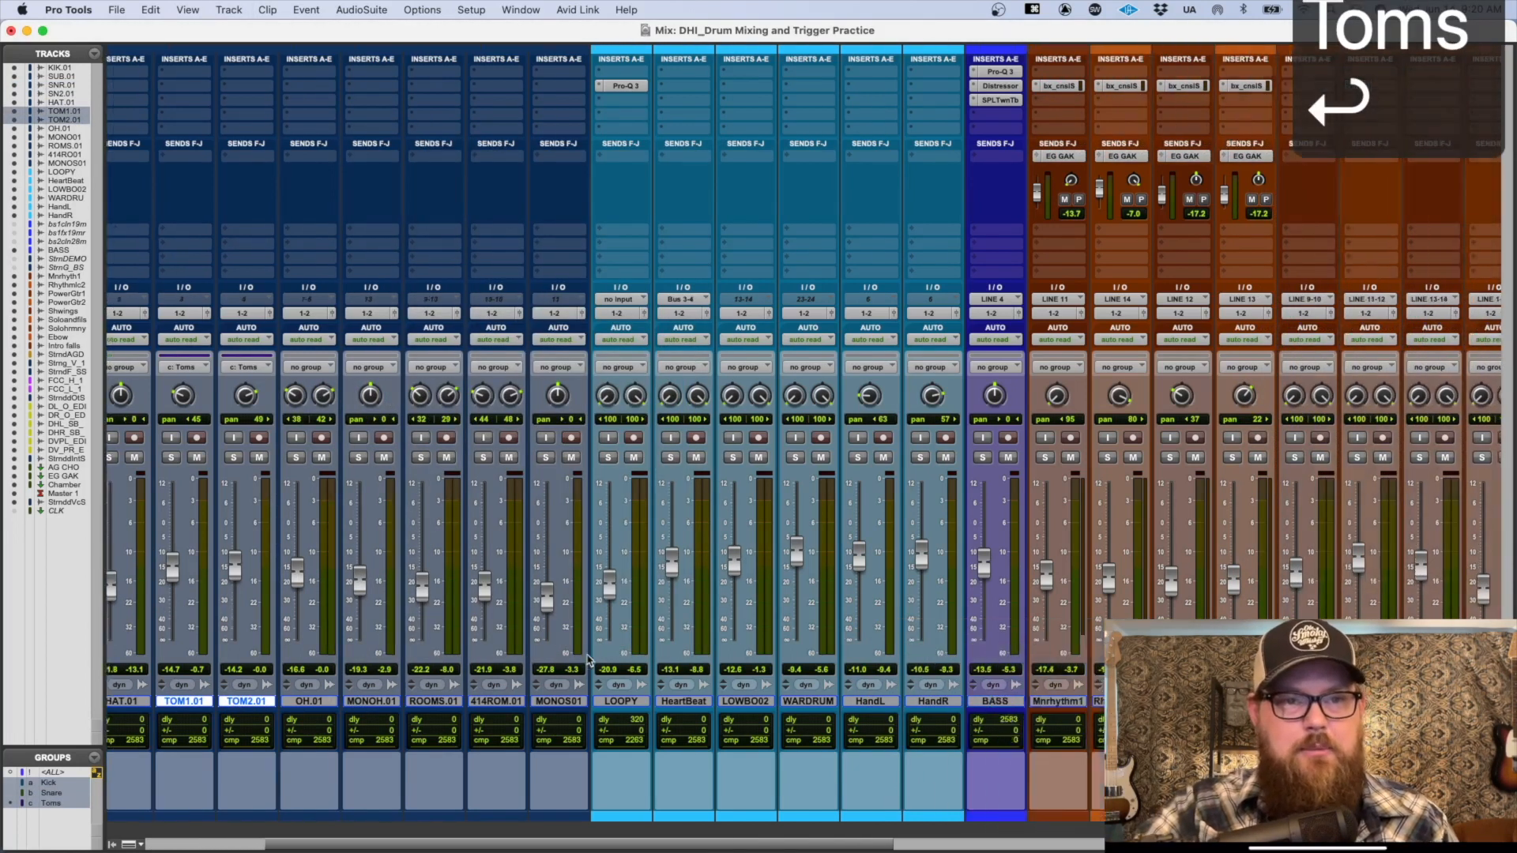
left_click(424, 700, "shift")
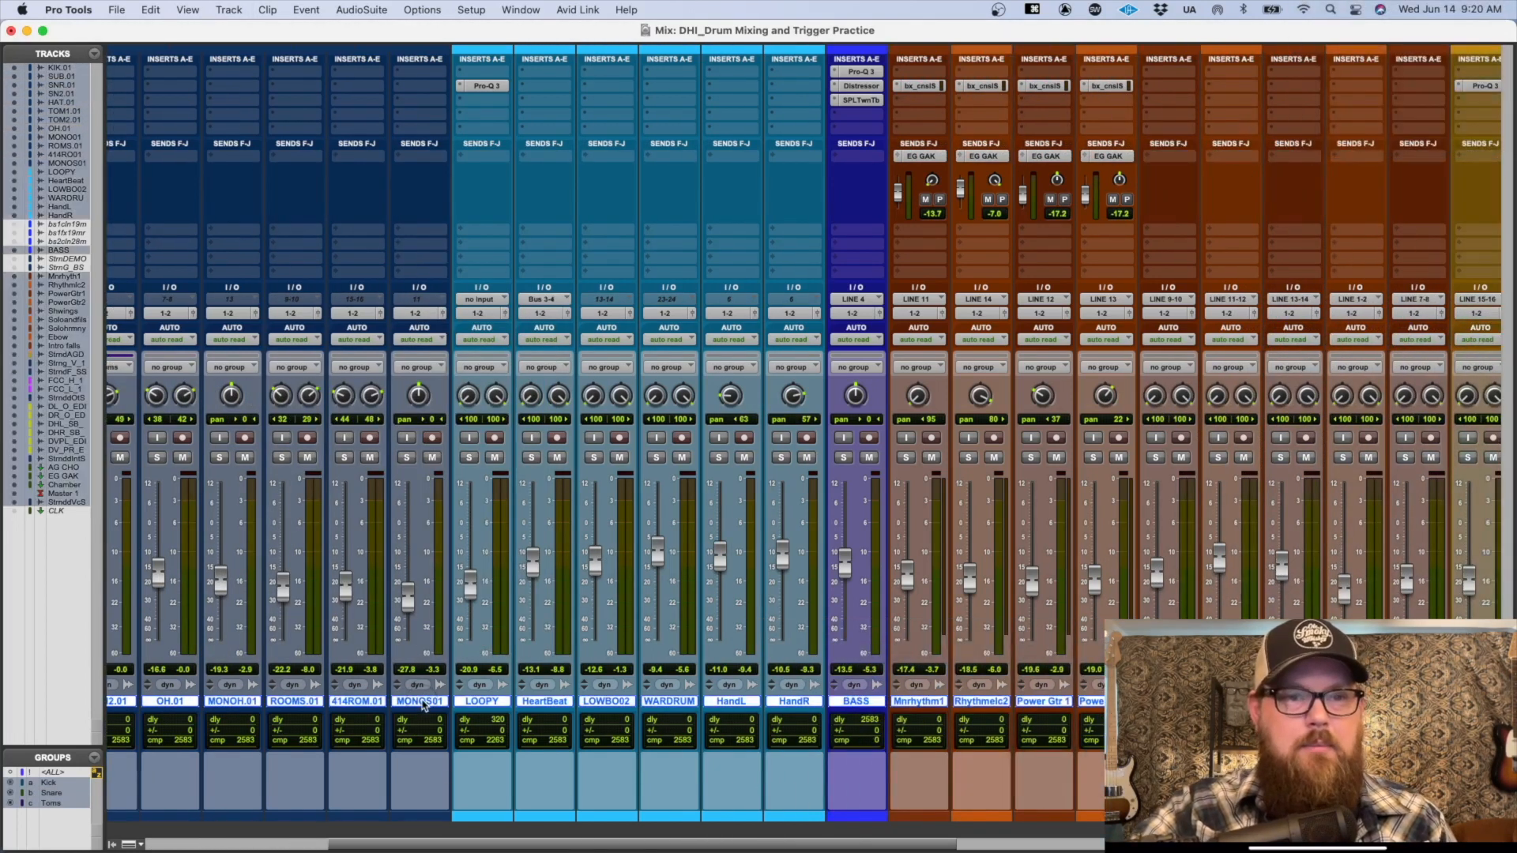
scroll(424, 700, "left", 7)
key("super+g")
type("Drums")
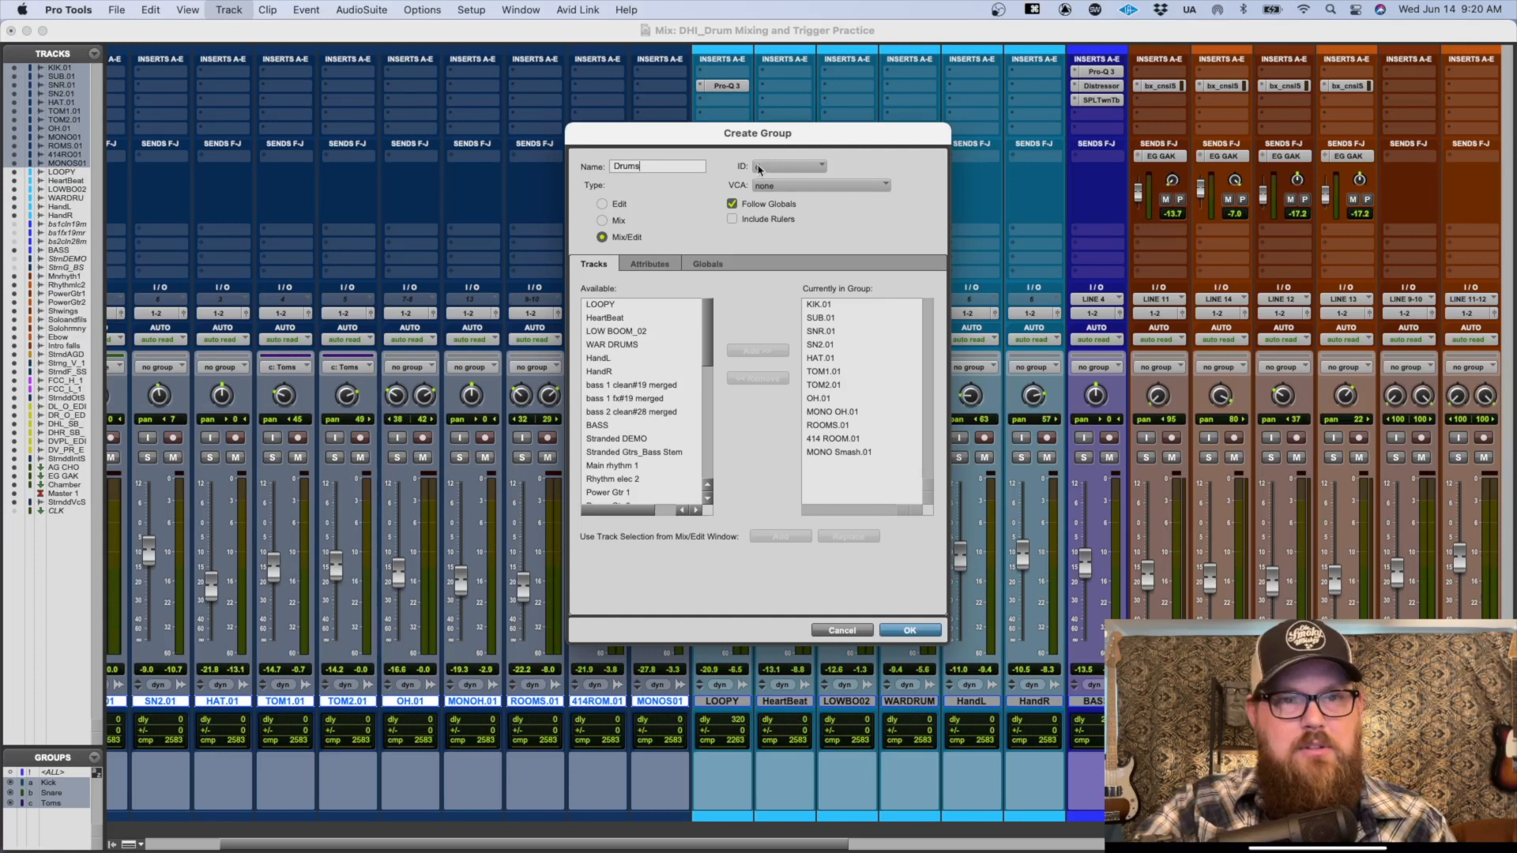
key("Return")
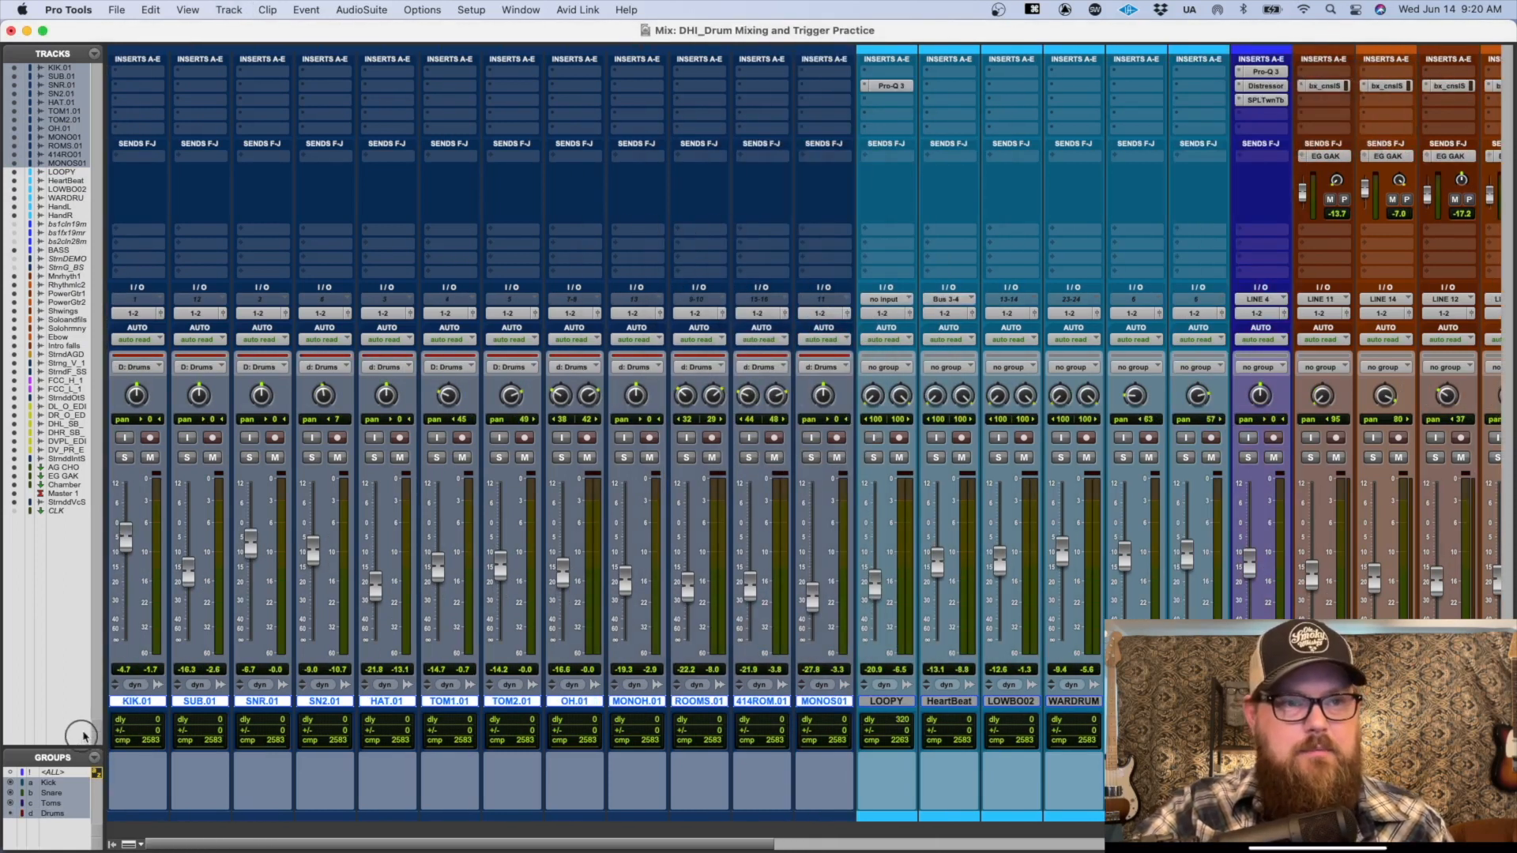
Step: Enlarge the Mix window's Groups list, suspend the Drums group and set SN2.01's volume to -9.7 dB
left_click_drag(75, 747, 88, 594)
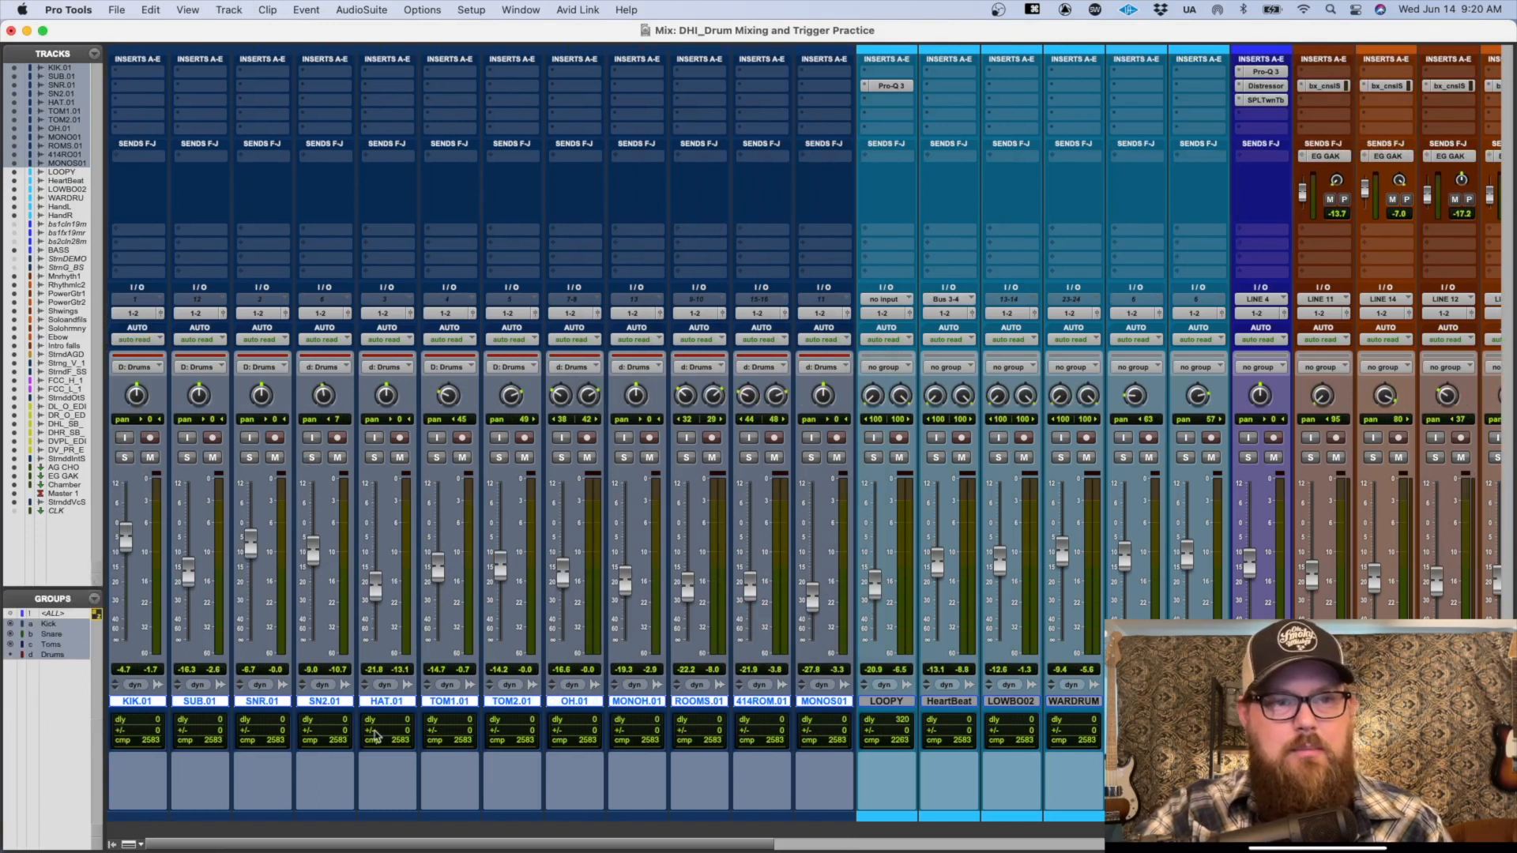
key("d")
left_click_drag(311, 569, 312, 558)
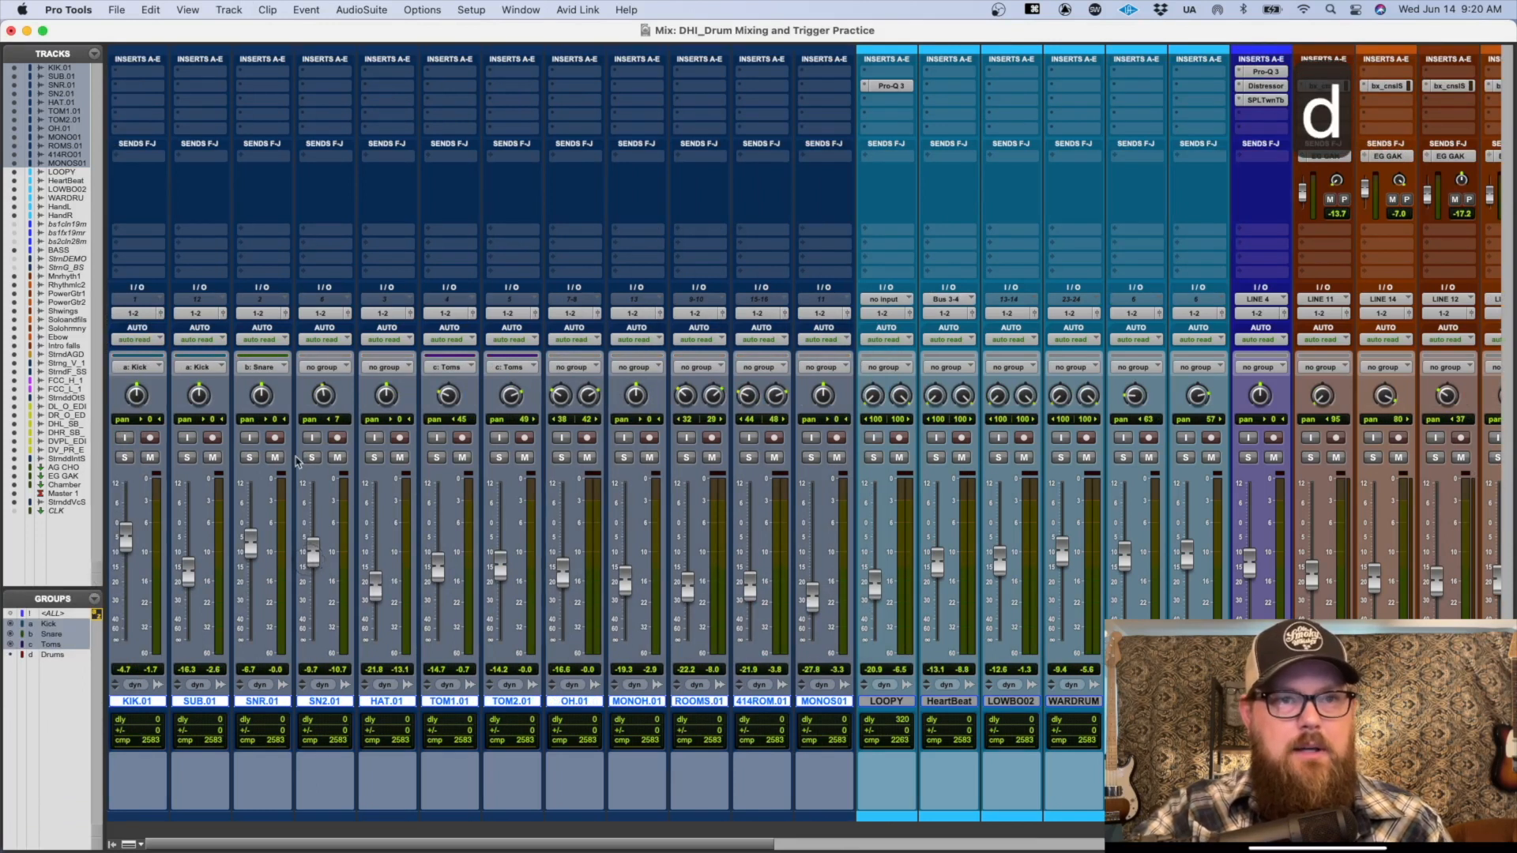
Step: Reactivate the Drums group and test it by soloing and unsoloing all its tracks through SN2.01
key("d")
left_click(313, 458)
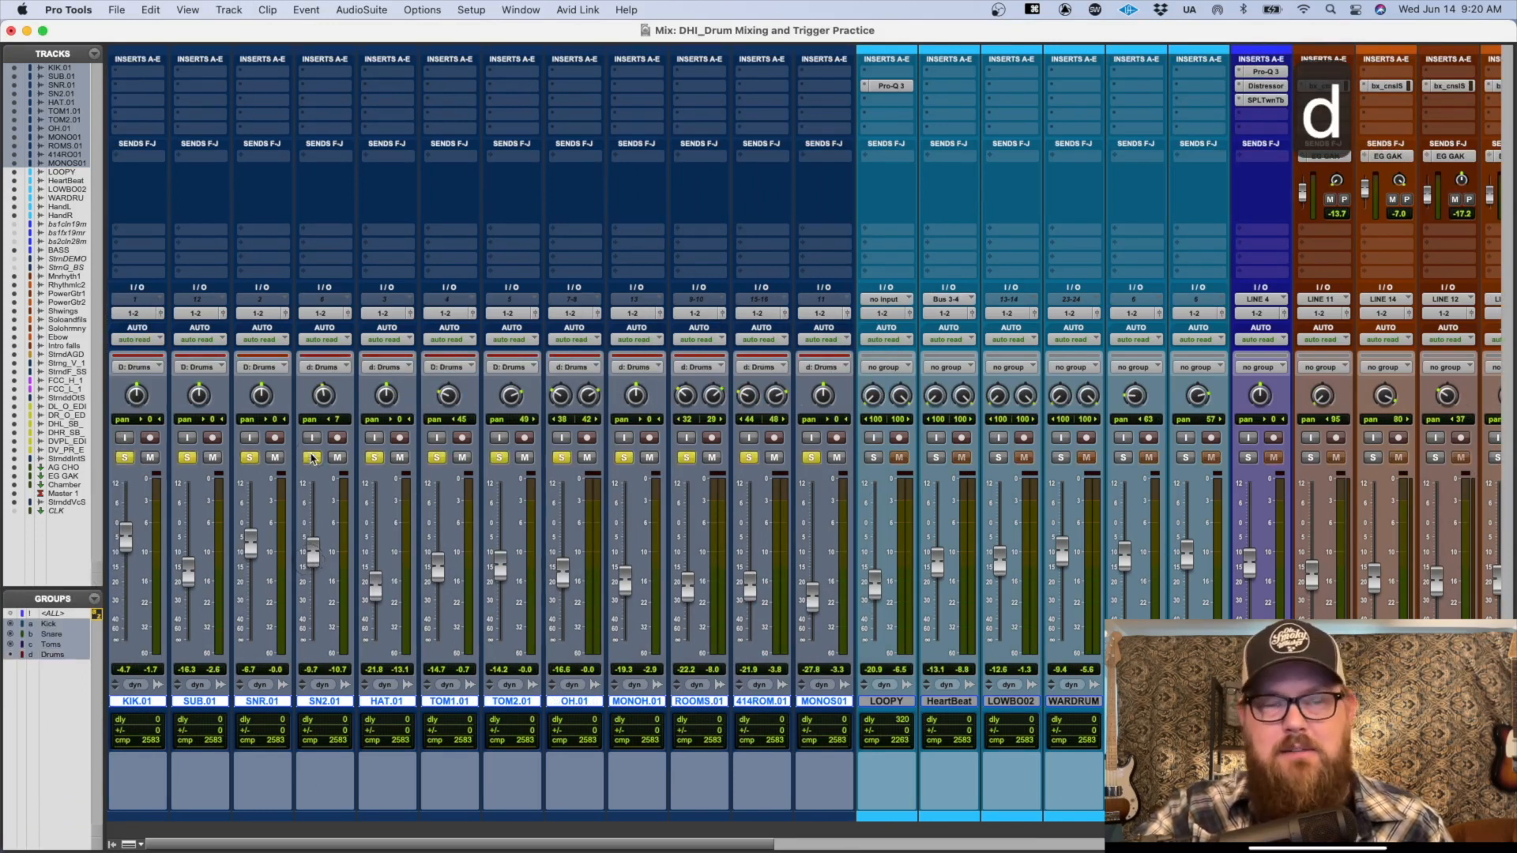
left_click(313, 458)
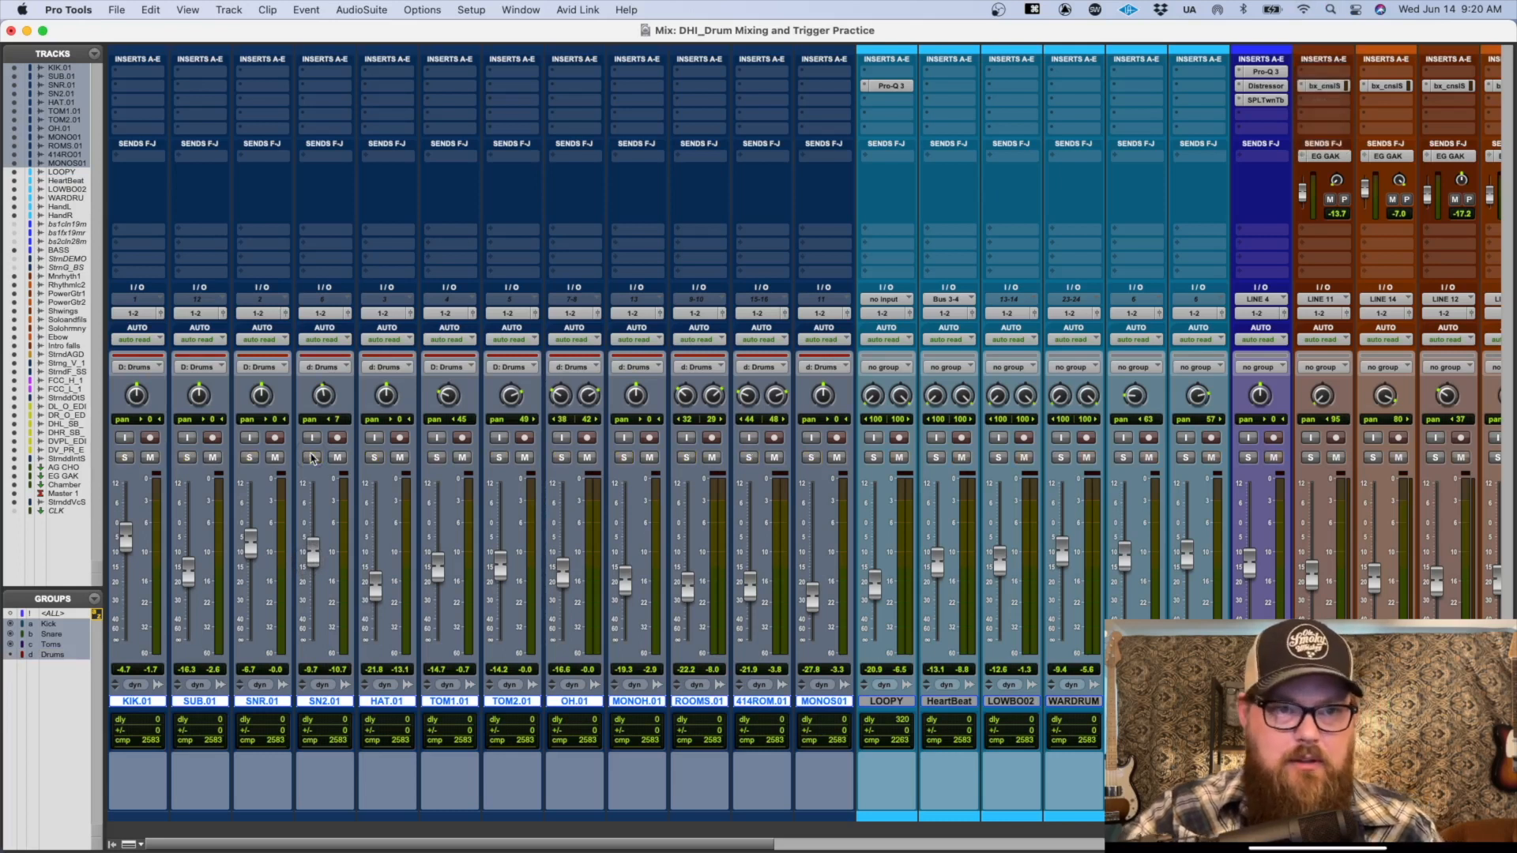
Step: Place the cursor at 31|3|032 in the Edit window and set the grouped drum tracks' height to small
key("super+equal")
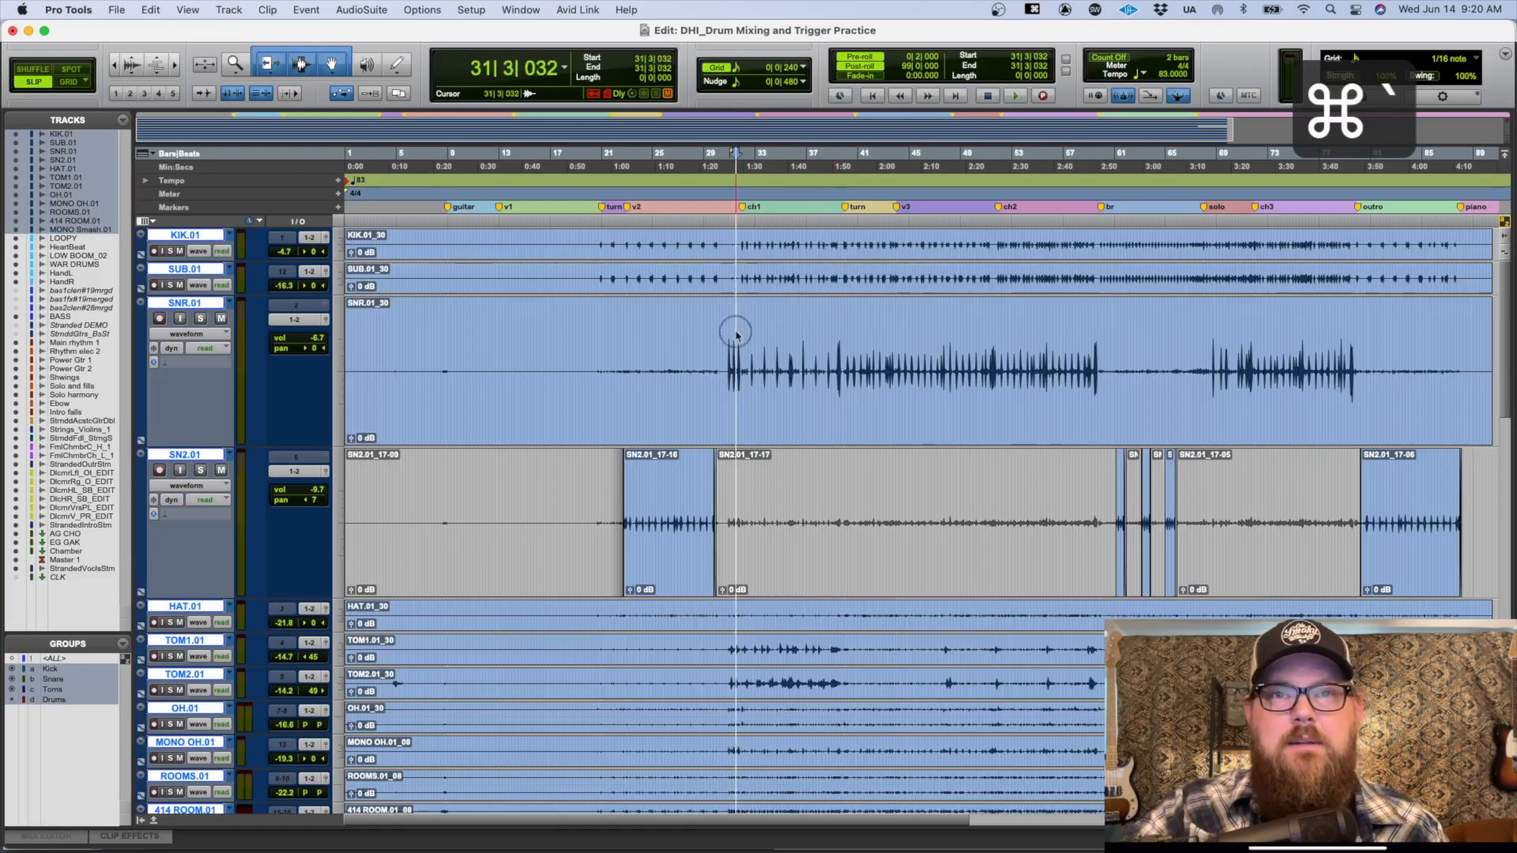
key("t")
key("t")
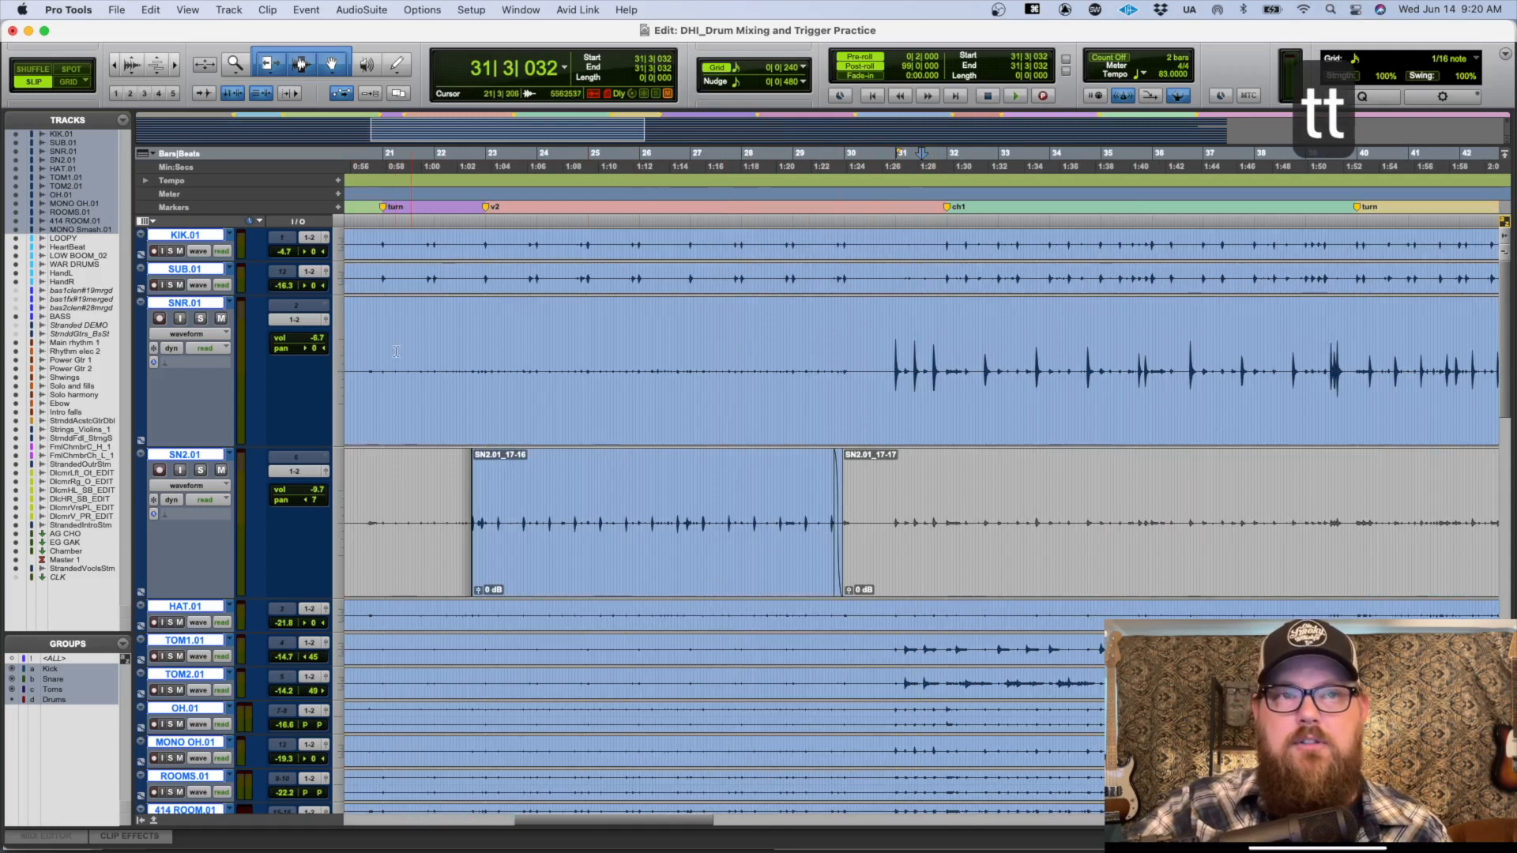
left_click(343, 355)
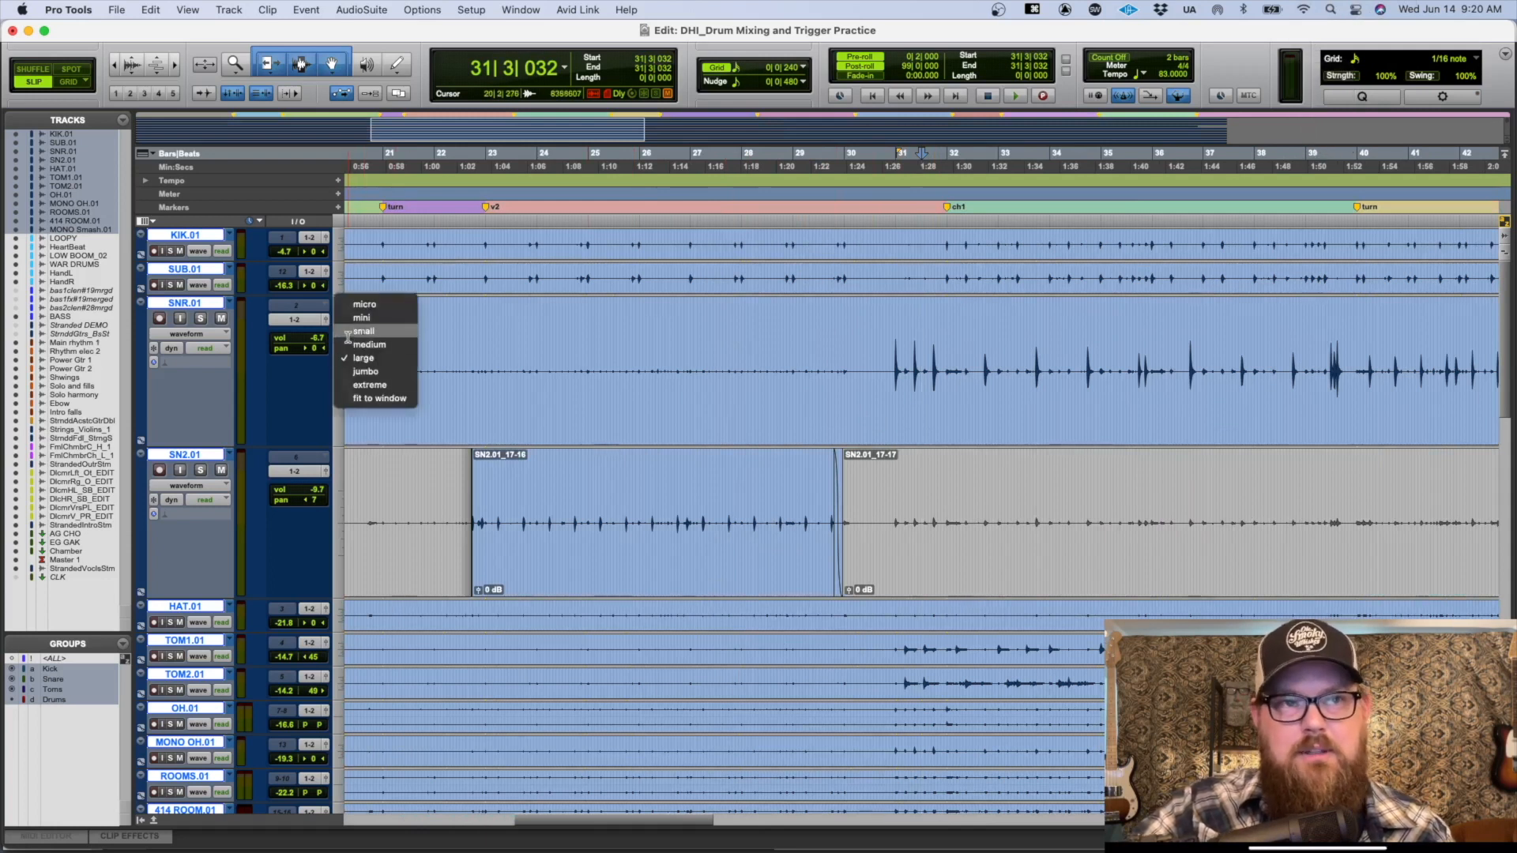
left_click(347, 335)
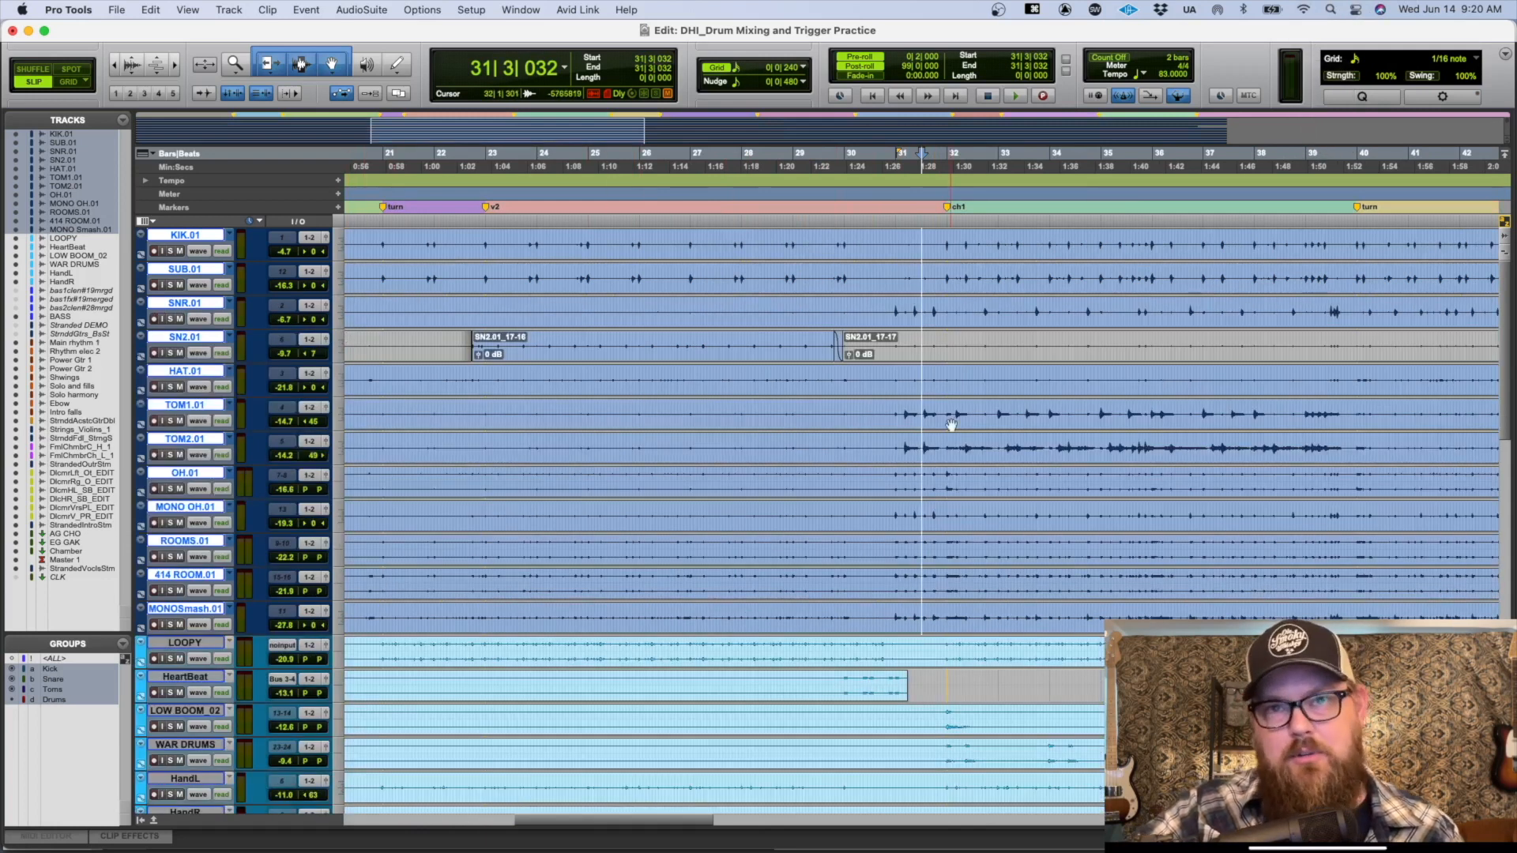
key("r")
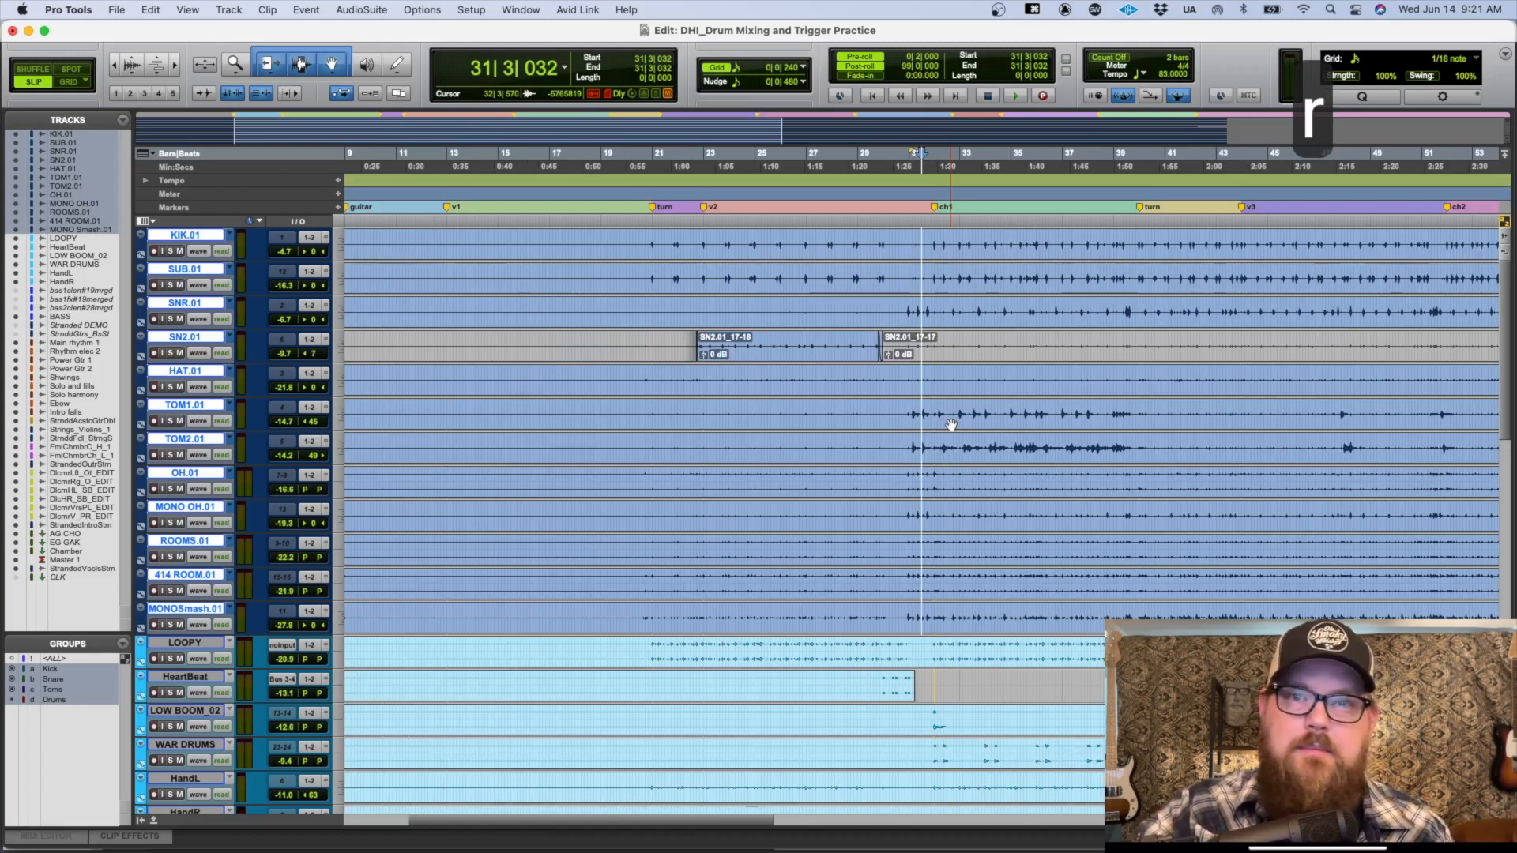
Step: Place the cursor at 30|4|427 before the snare hits, suspend the Drums group and solo only SNR.01
left_click(905, 302)
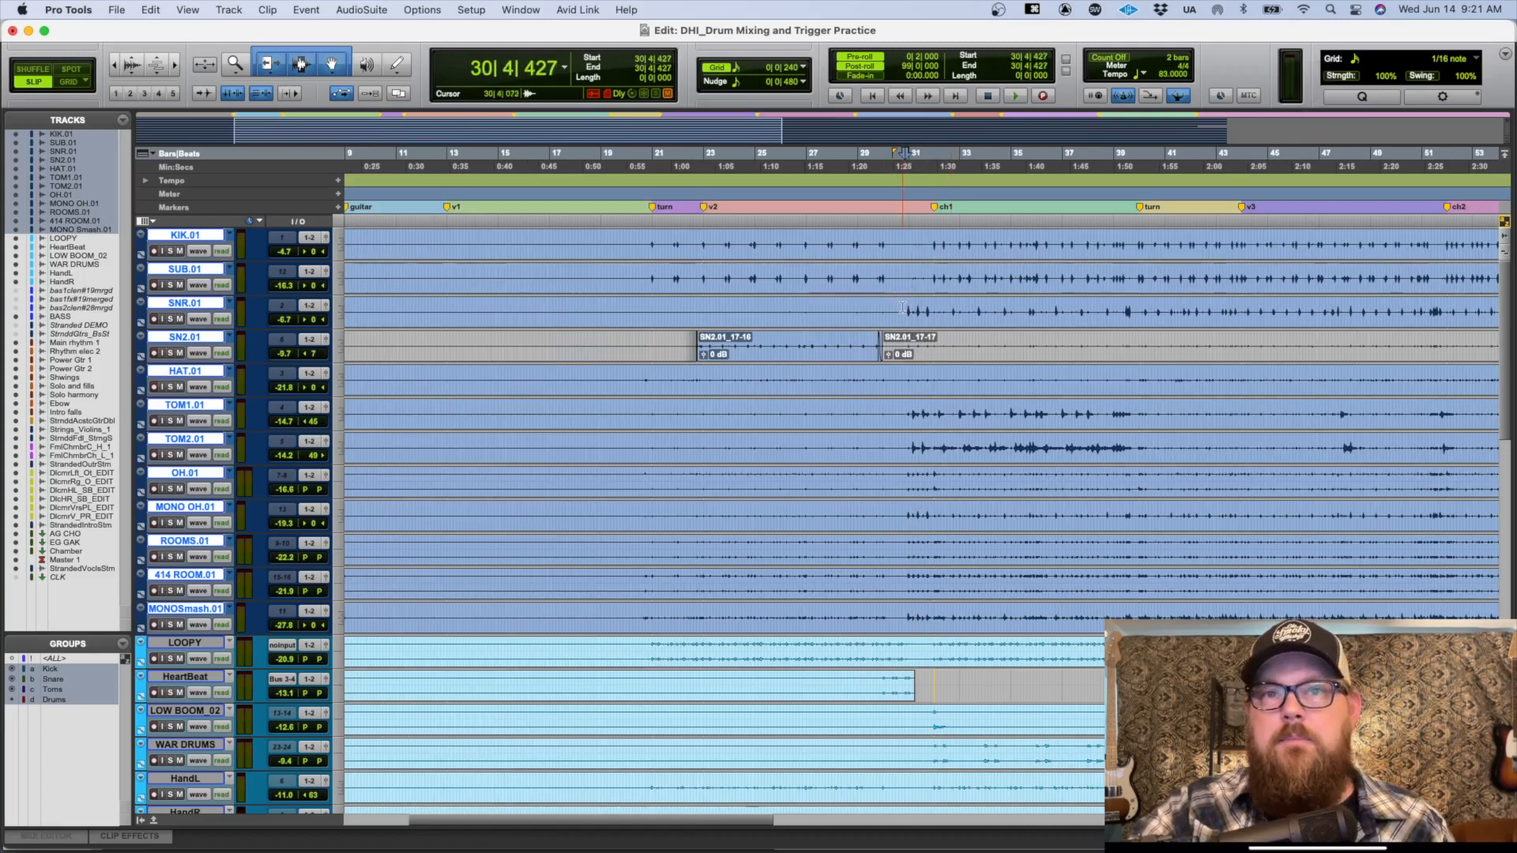
key("super+equal")
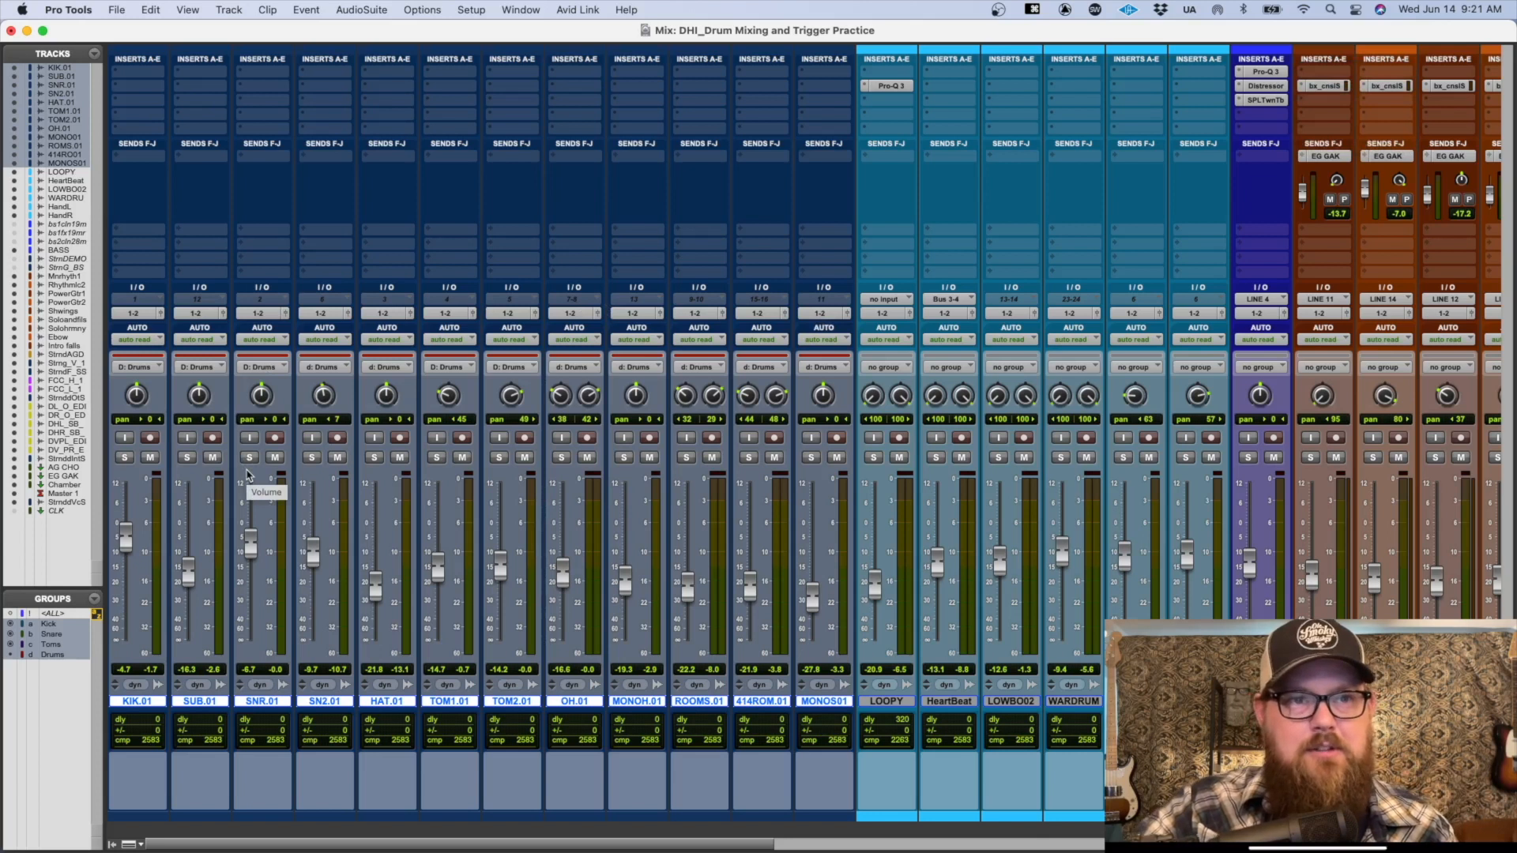
left_click(250, 458)
key("d")
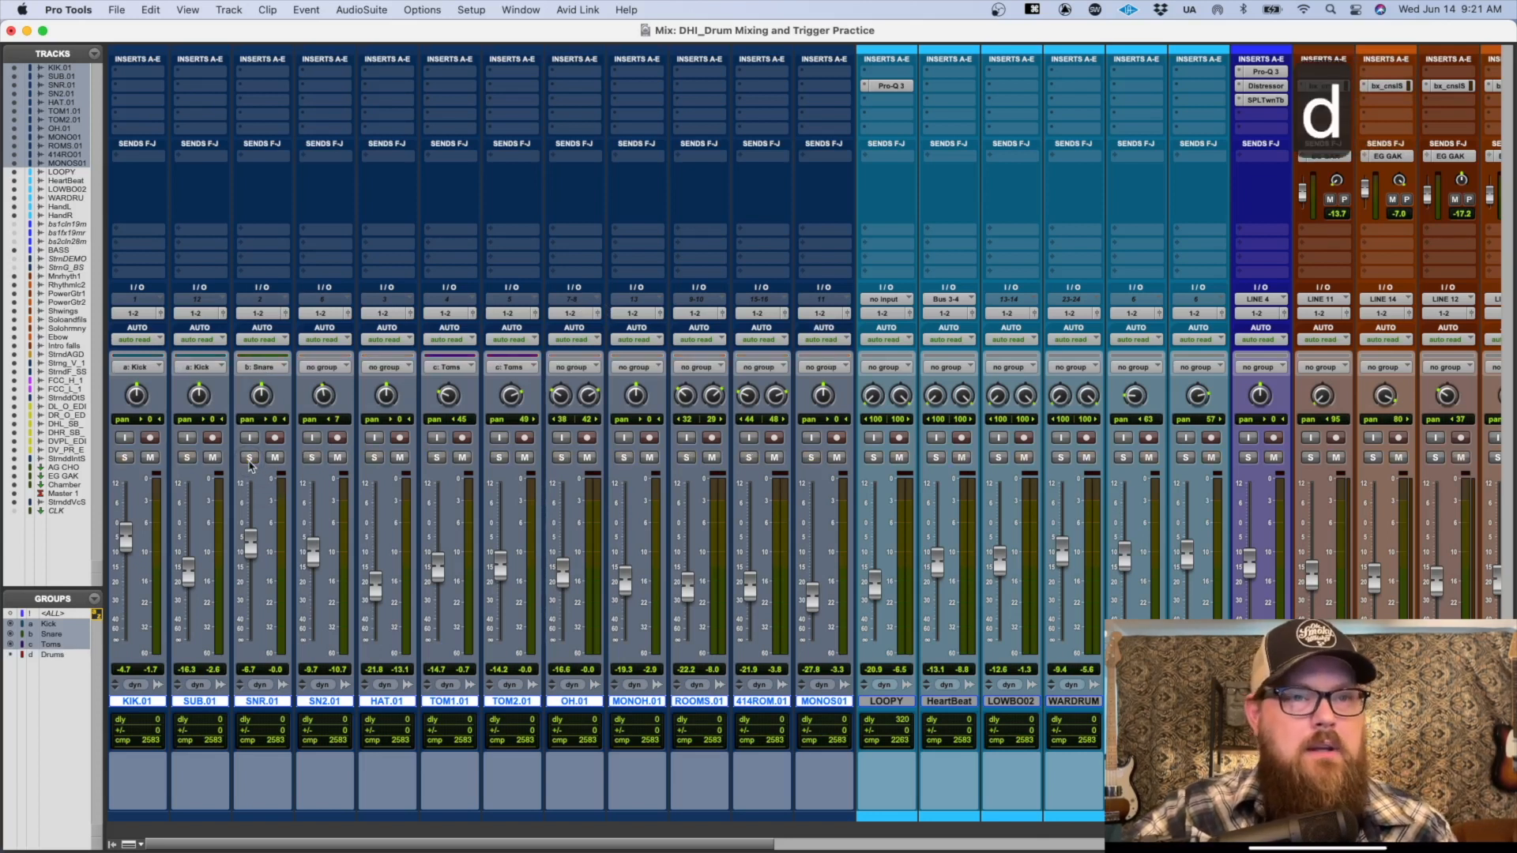
left_click(250, 458)
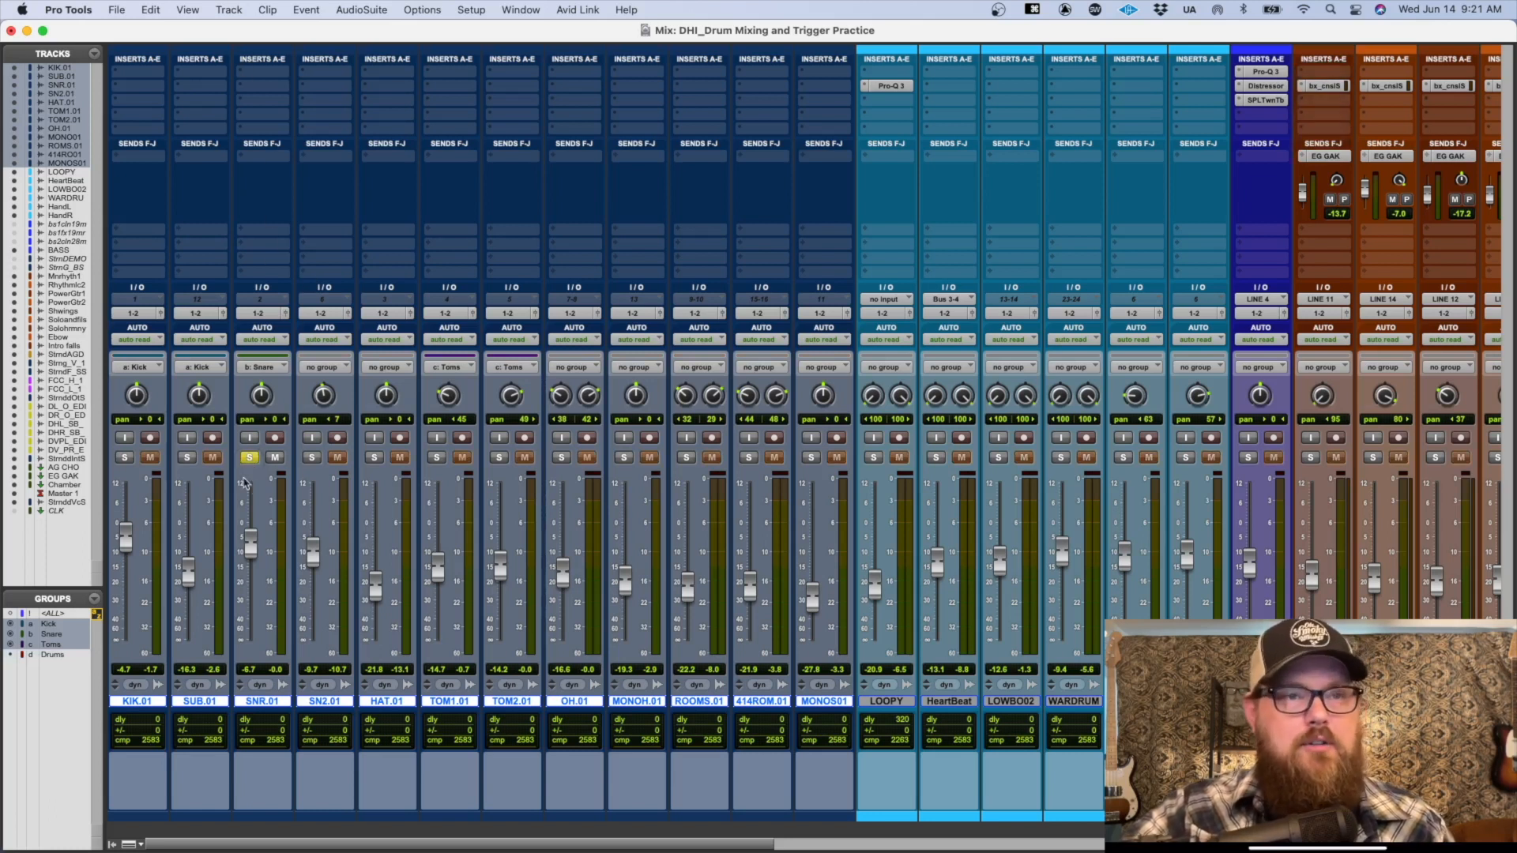
Step: Play the soloed snare, set SNR.01's volume to -5.2 dB and return Sends F-J to the assignments view
key("super+equal")
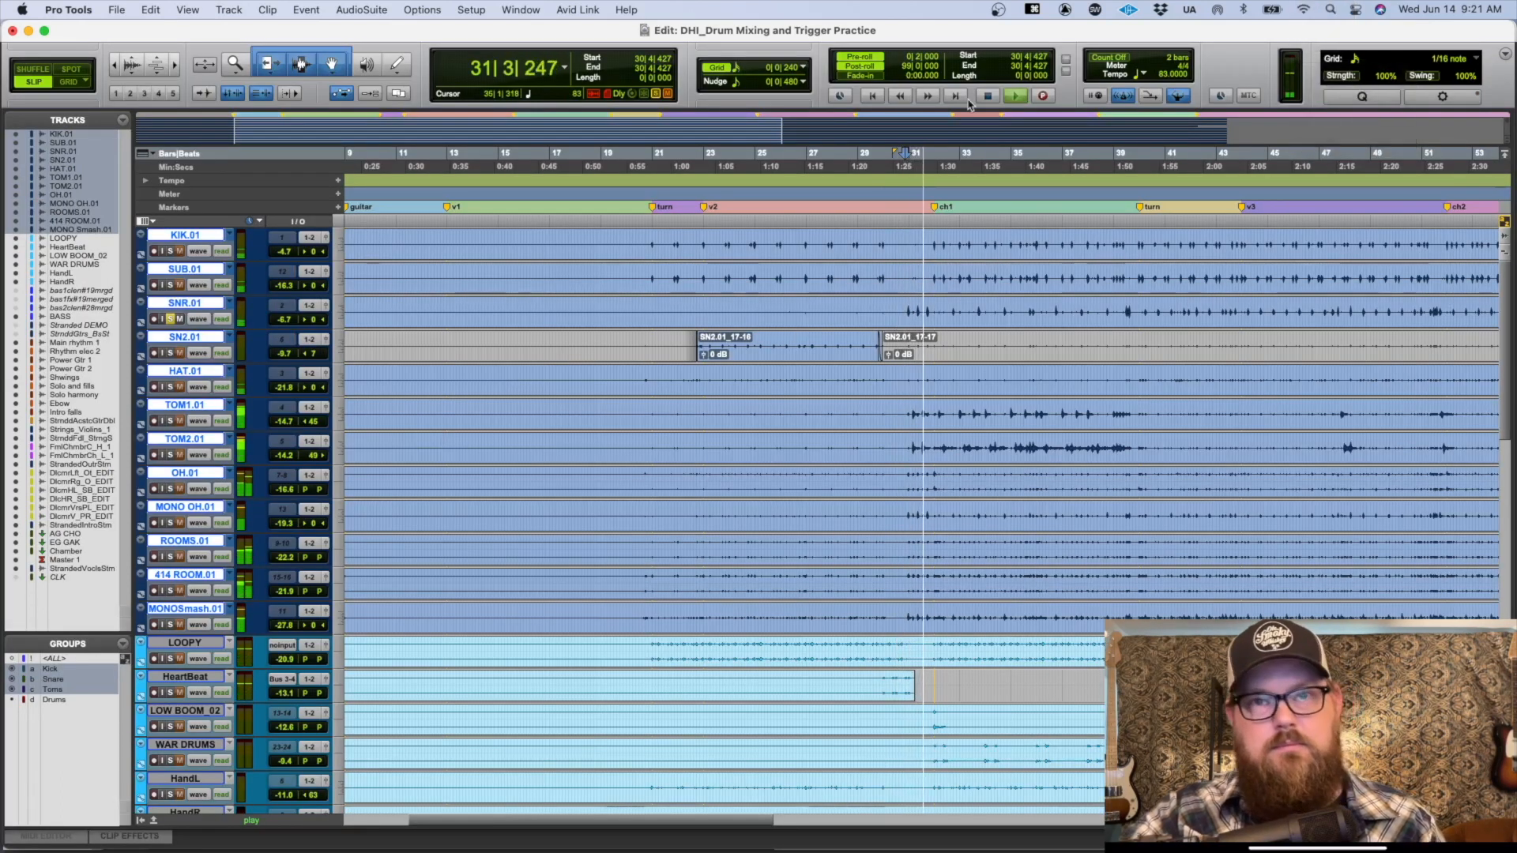
key("super+equal")
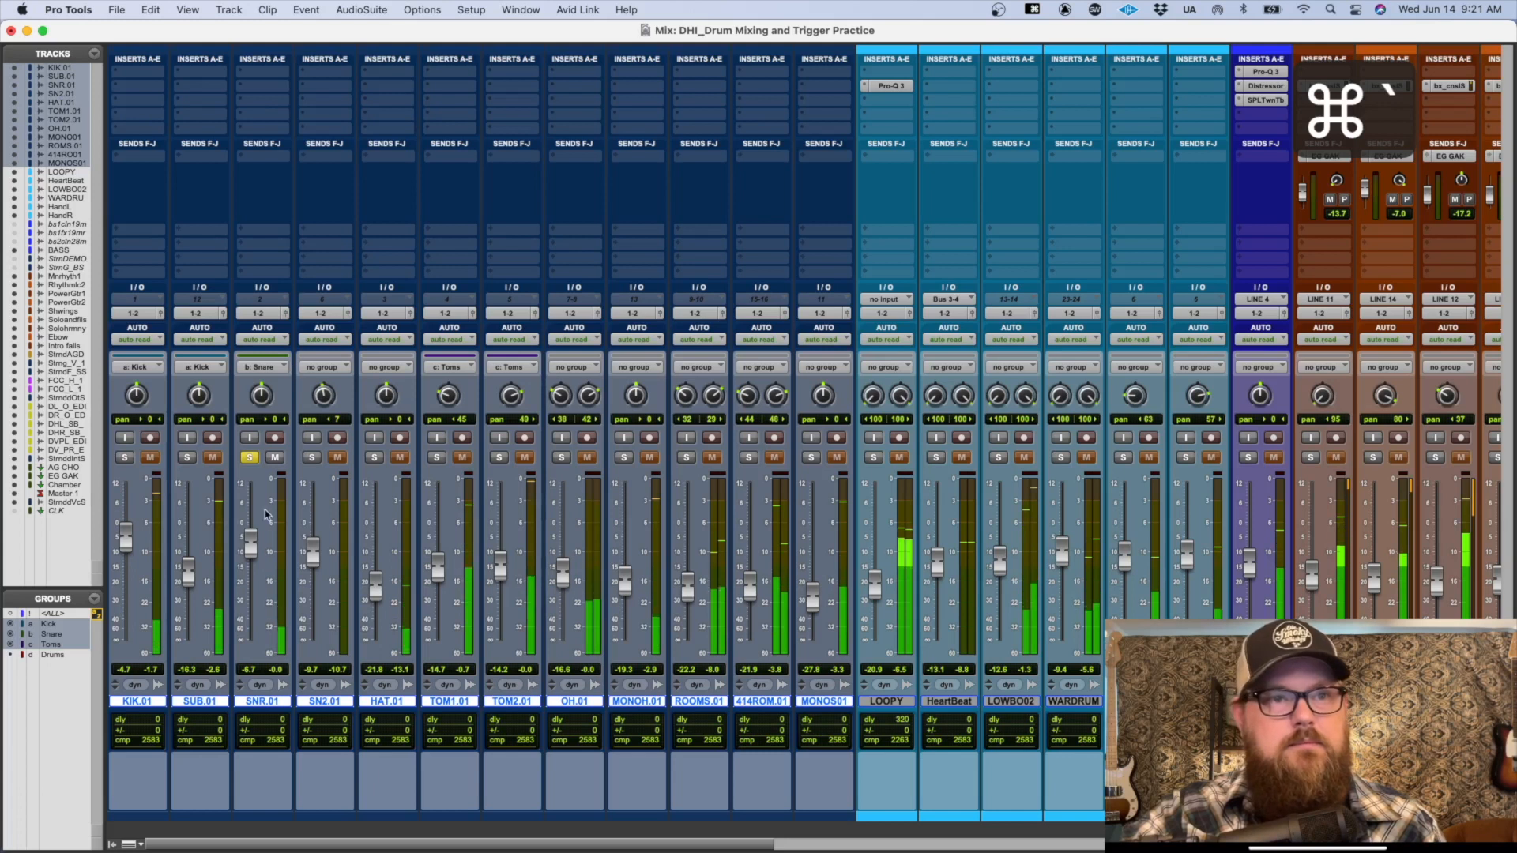
left_click_drag(250, 544, 252, 534)
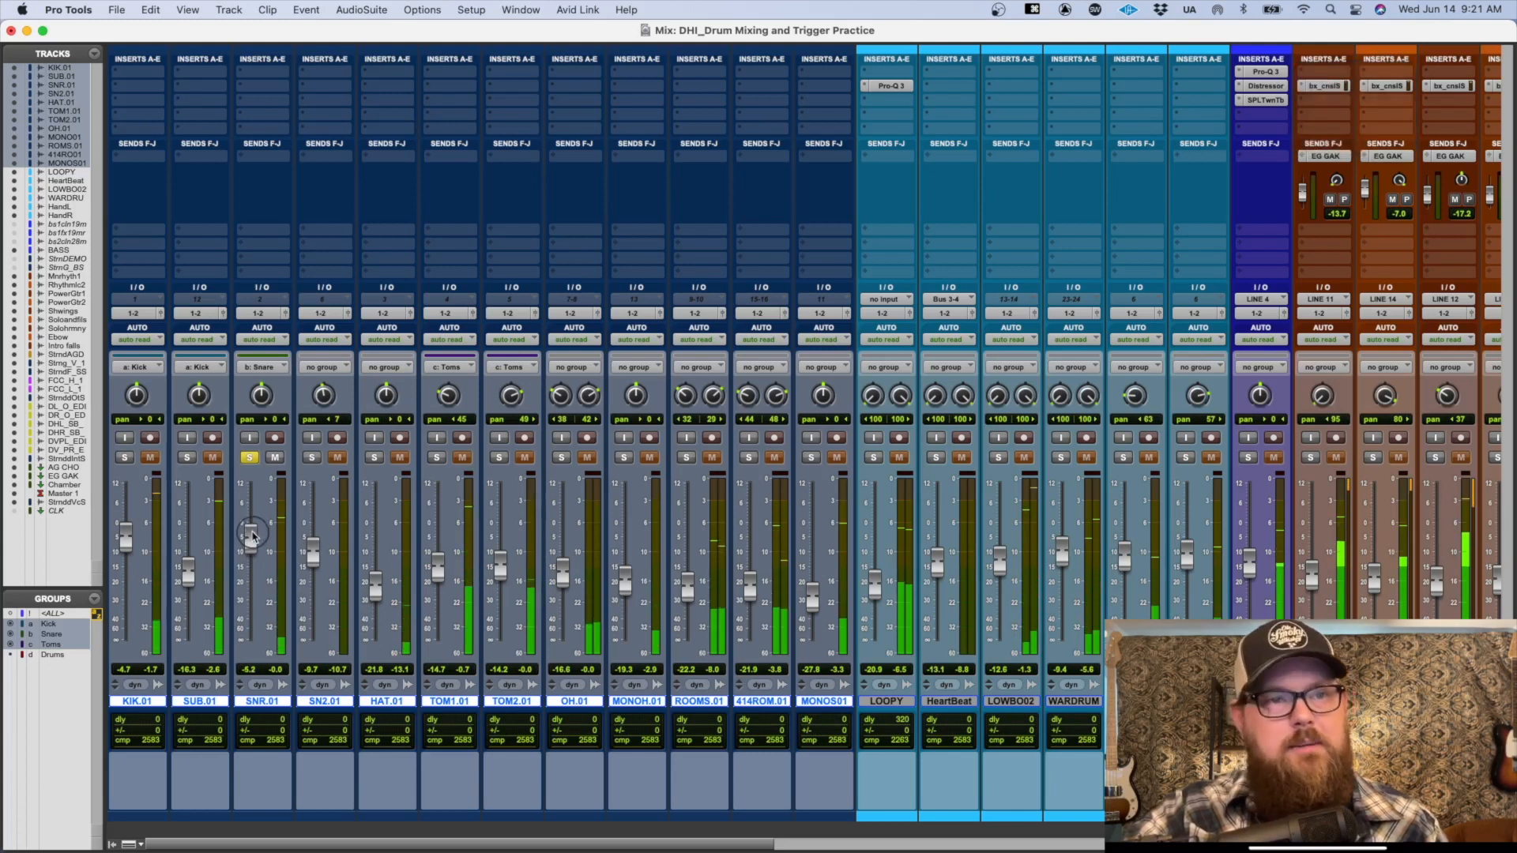
left_click(241, 155, "super")
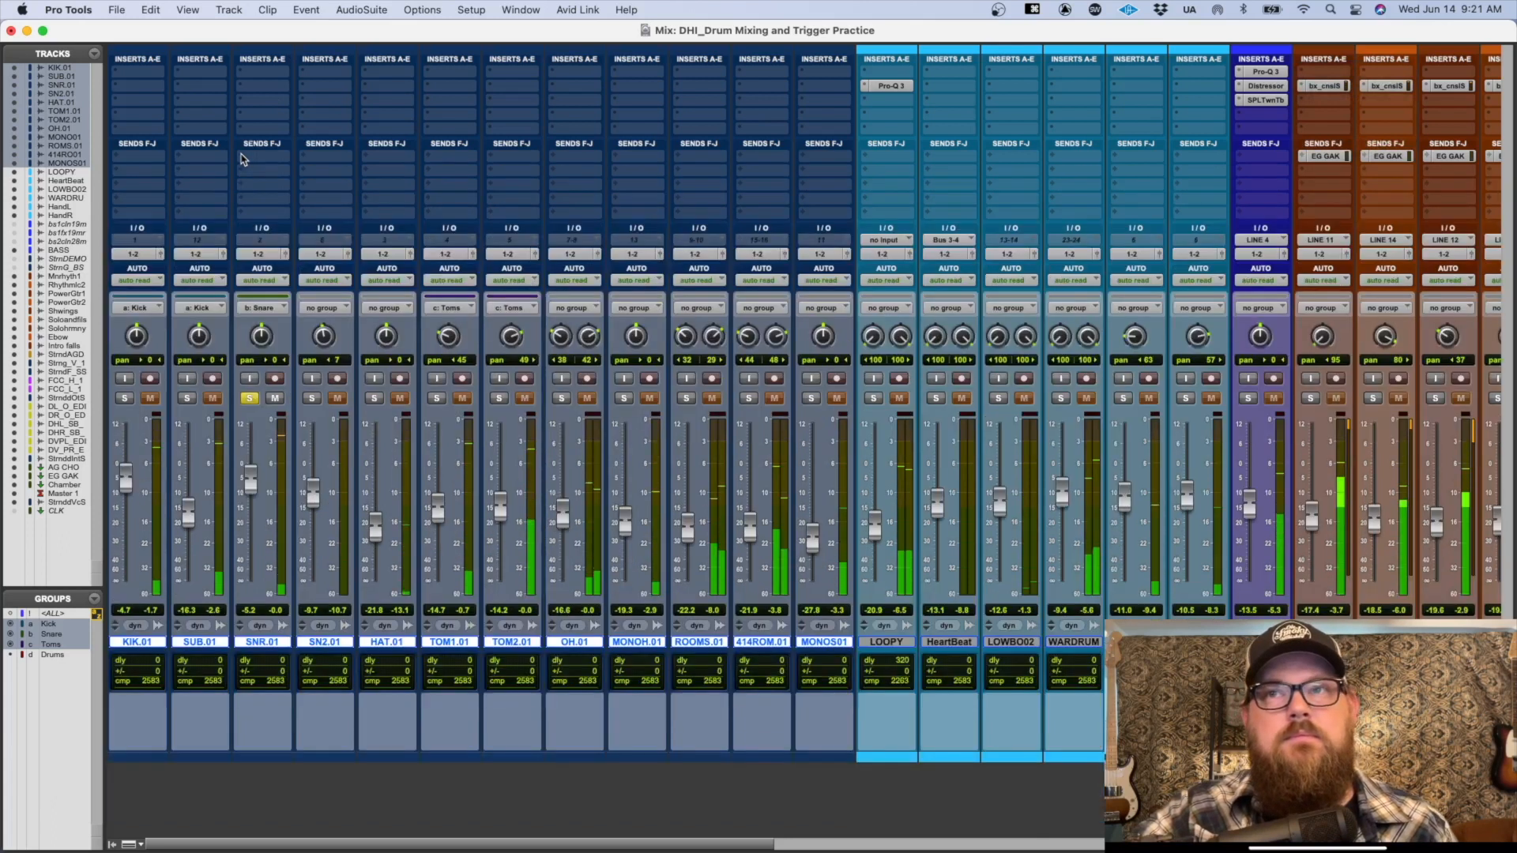
key("space")
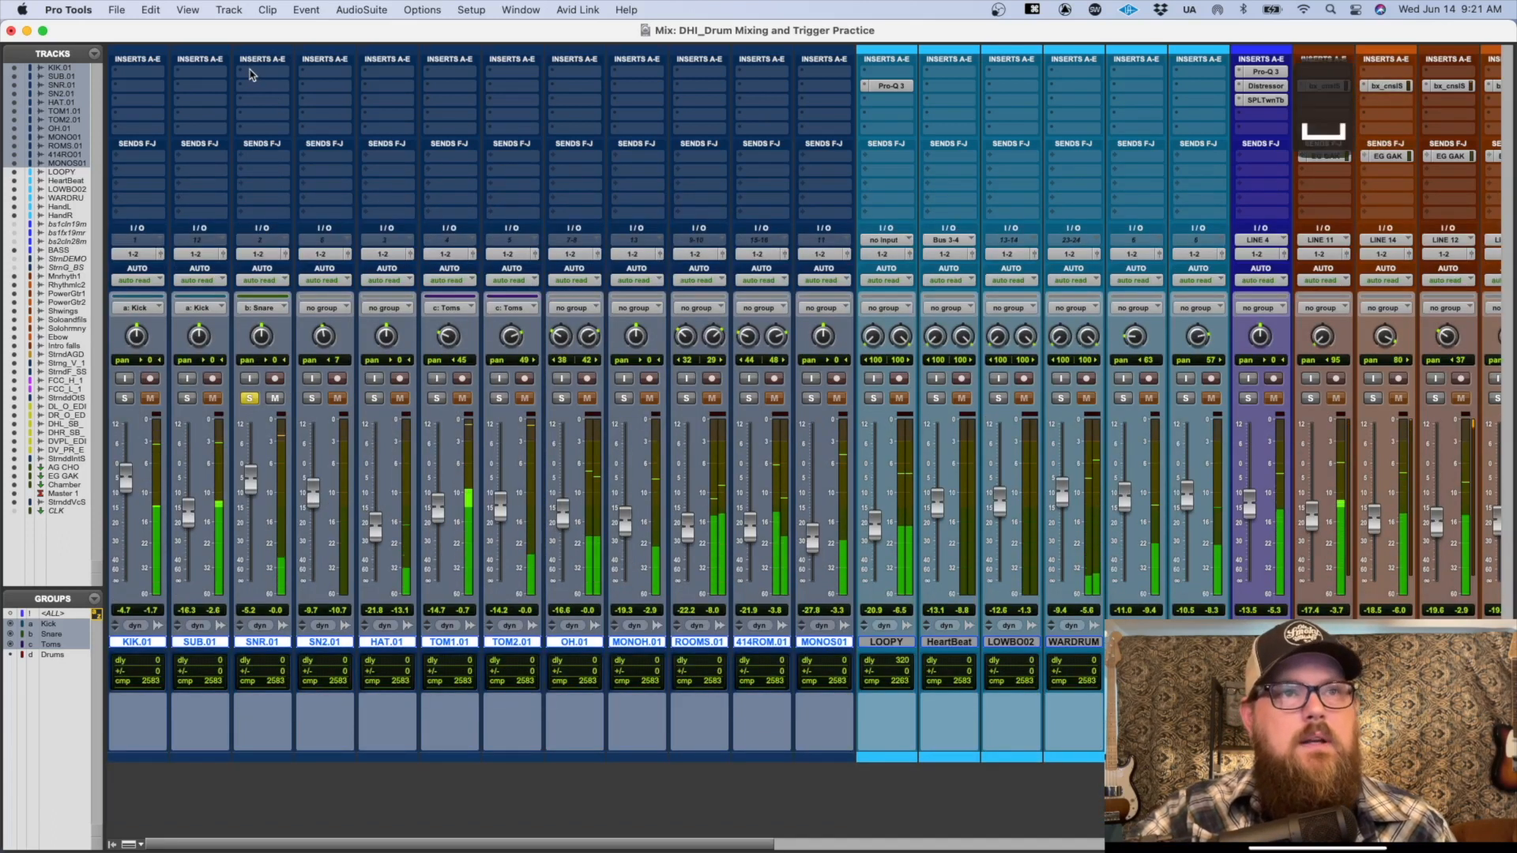
Step: Insert the Trigger 2 (mono/stereo) dynamics plug-in in SNR.01's first insert slot and move its window up, clear of the track names
left_click(251, 75)
mouse_move(445, 93)
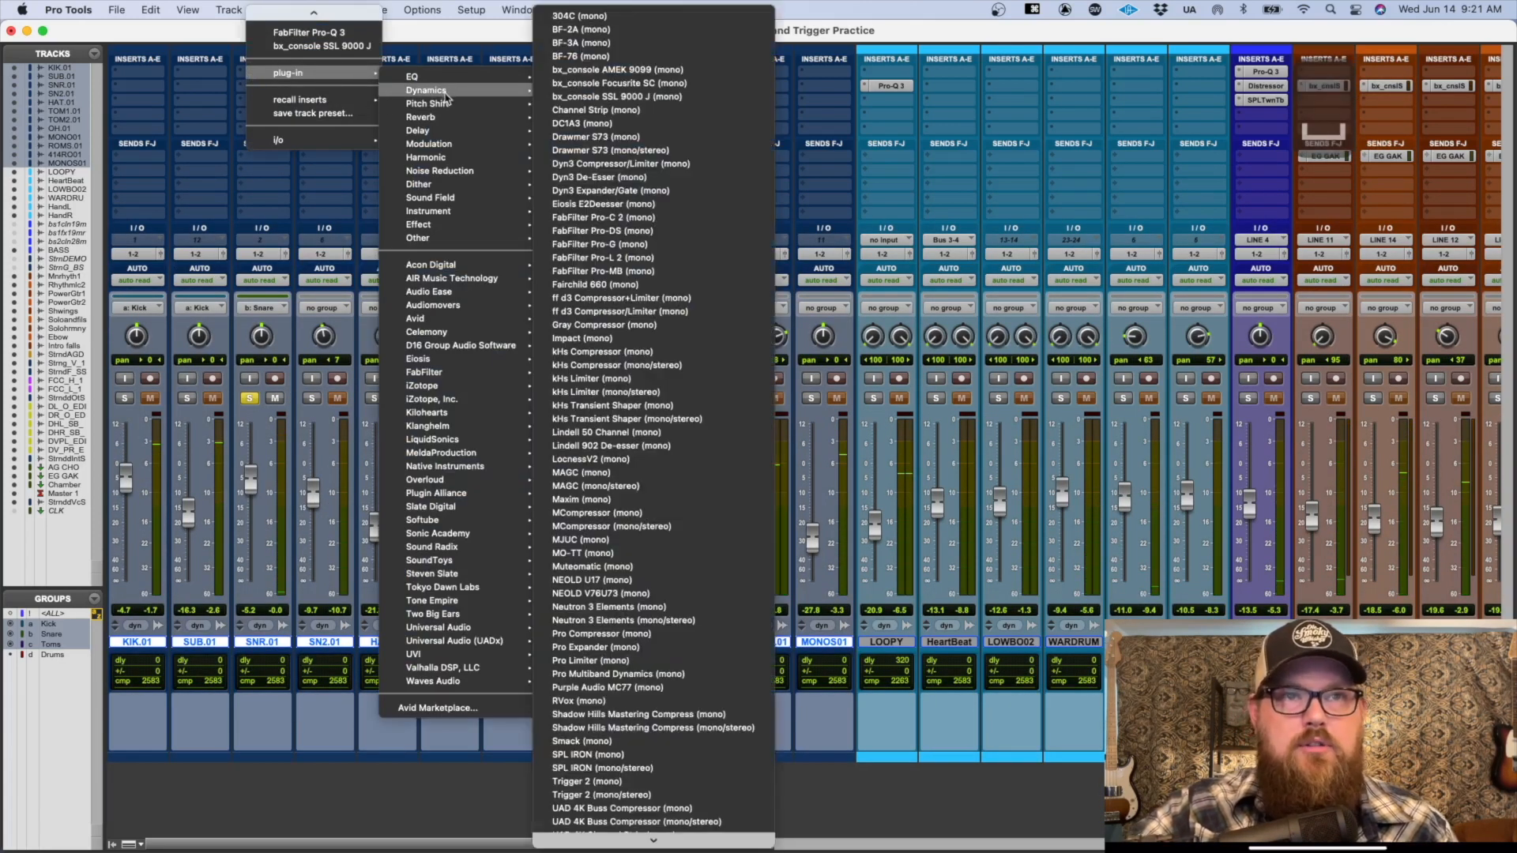
key("t")
scroll(721, 183, "down", 10)
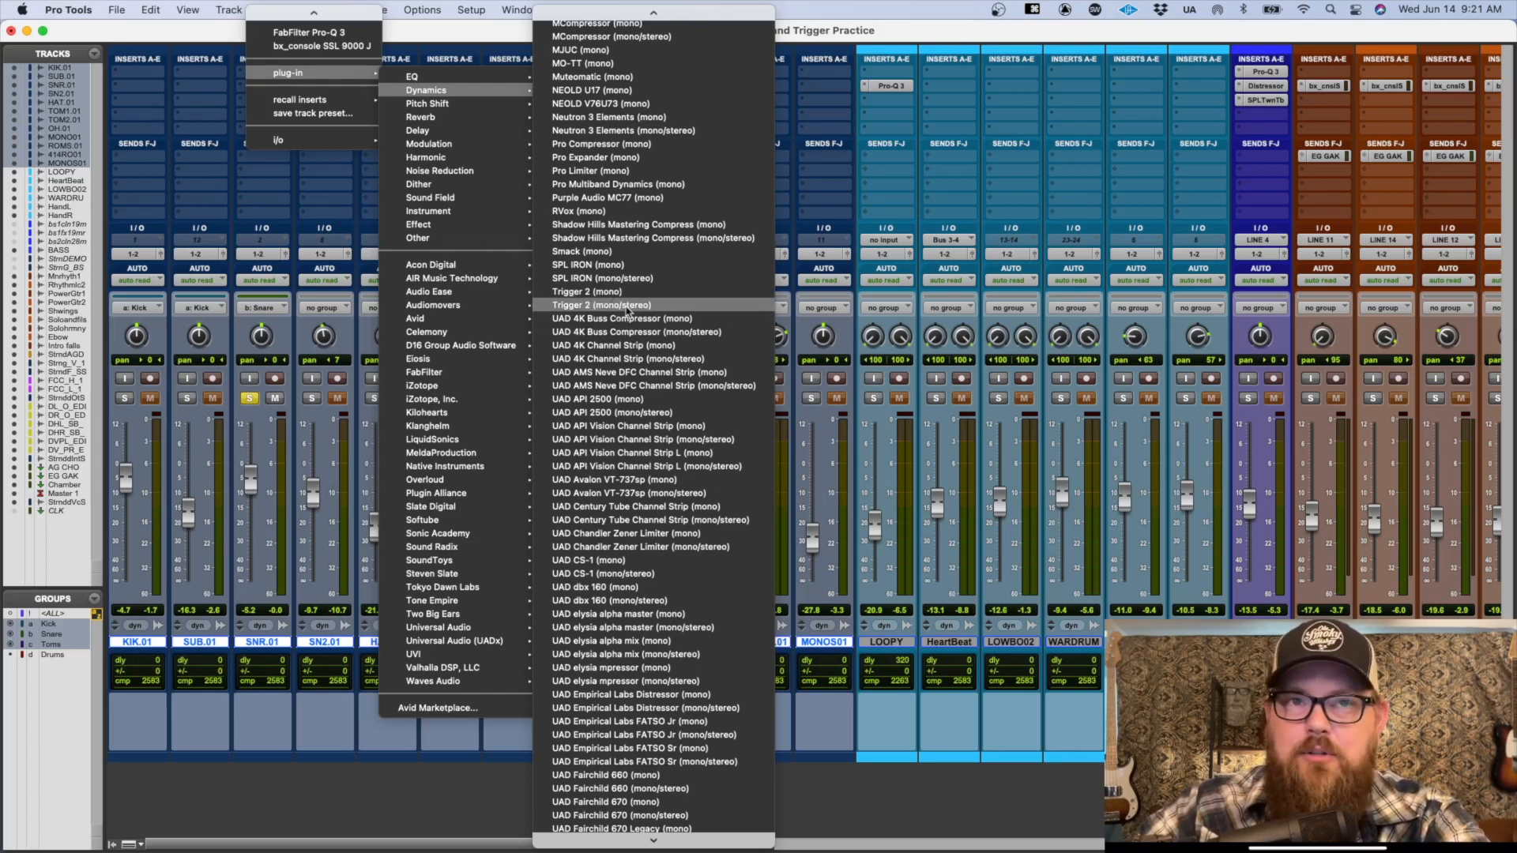
left_click(629, 305)
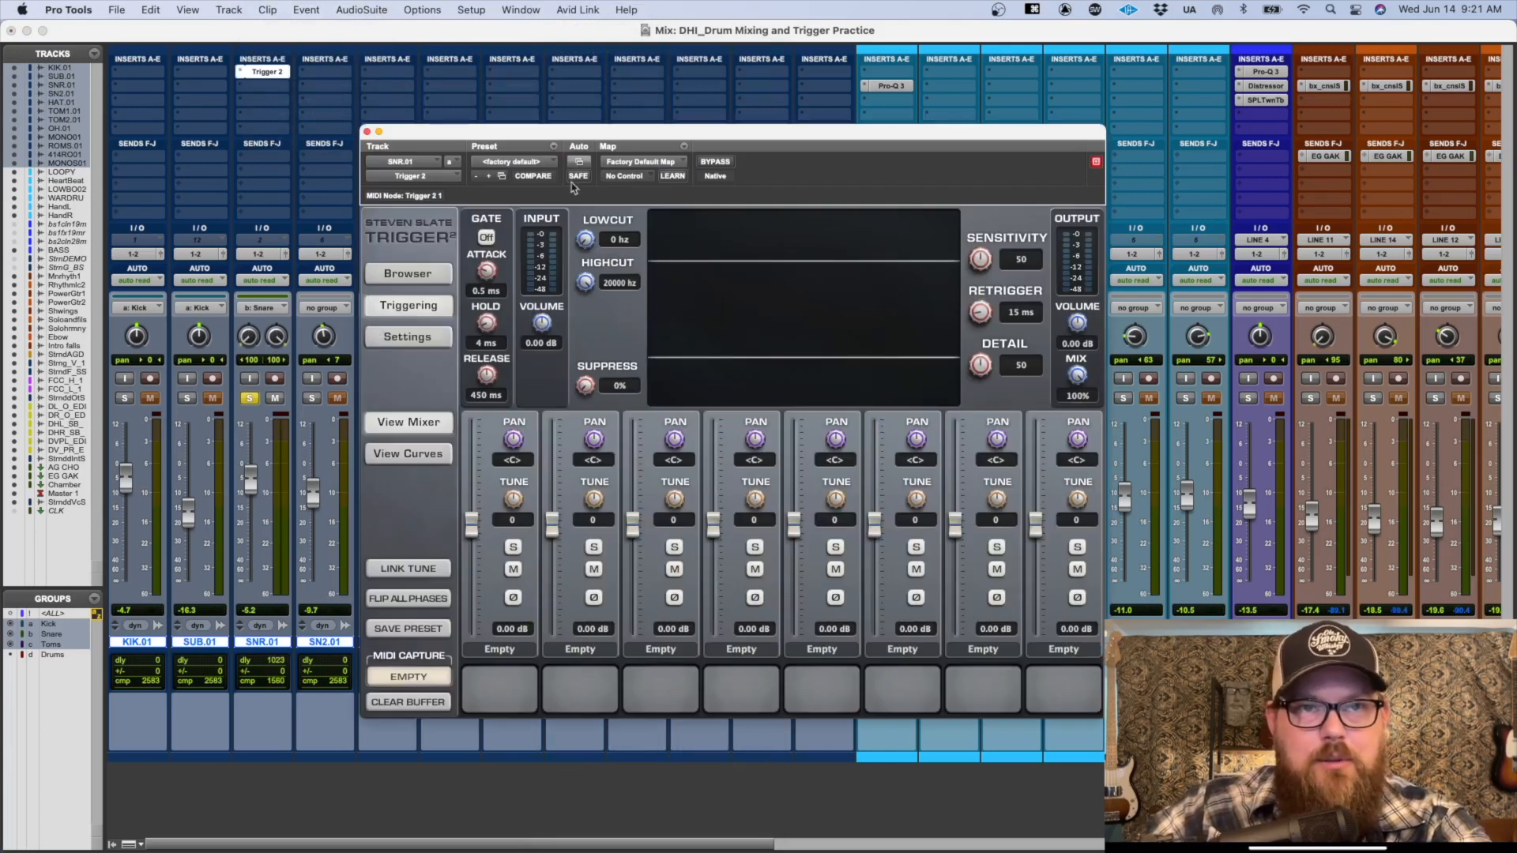
left_click_drag(562, 130, 556, 9)
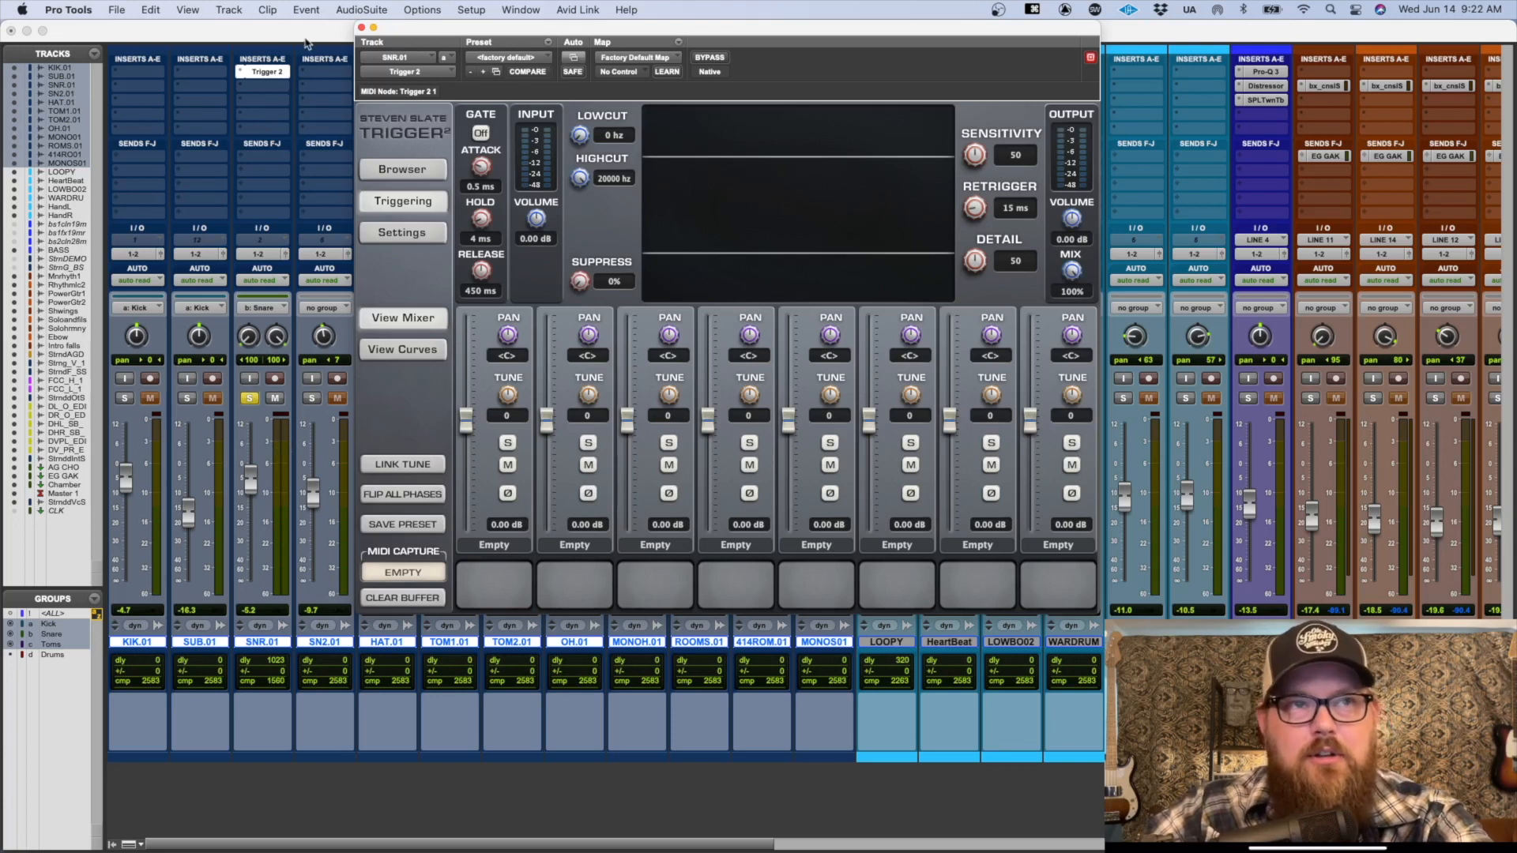
left_click(267, 241)
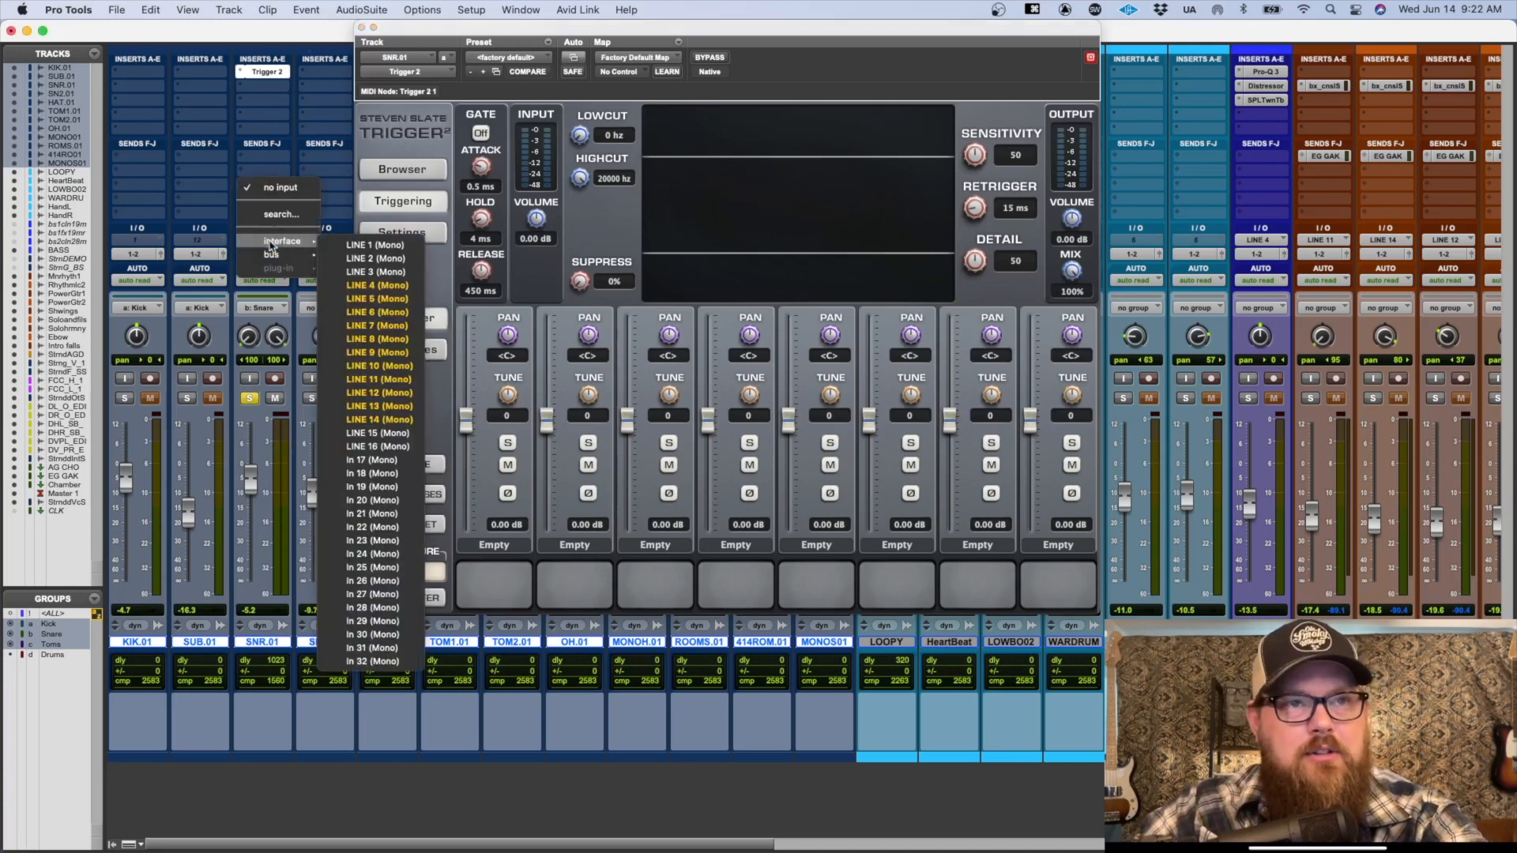
left_click(229, 308)
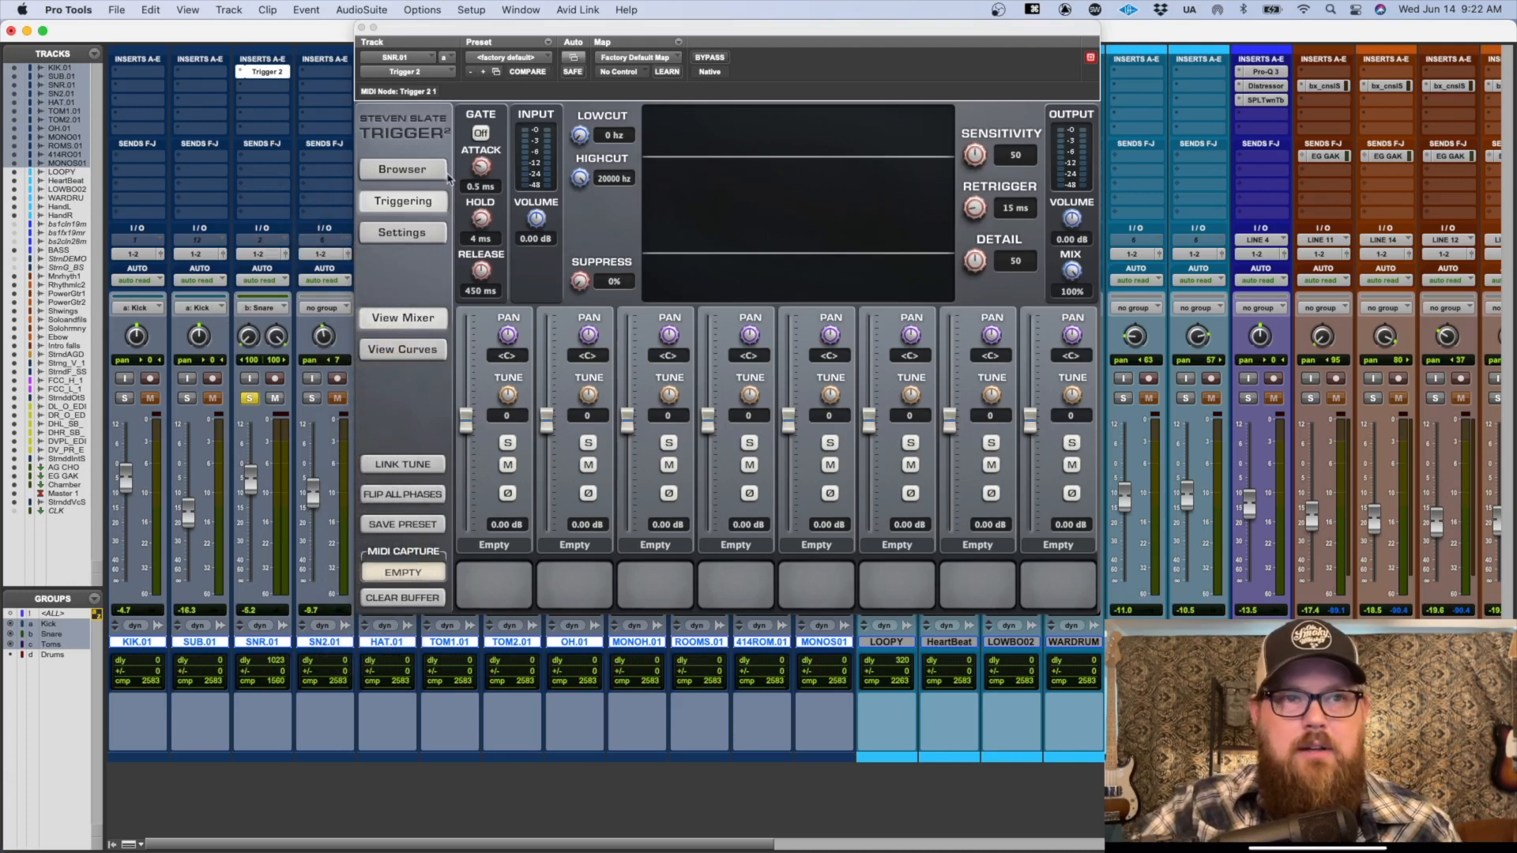
Step: Play the snare through Trigger 2, compare it with the plug-in bypassed, and set Trigger 2's Mix to 0%
key("space")
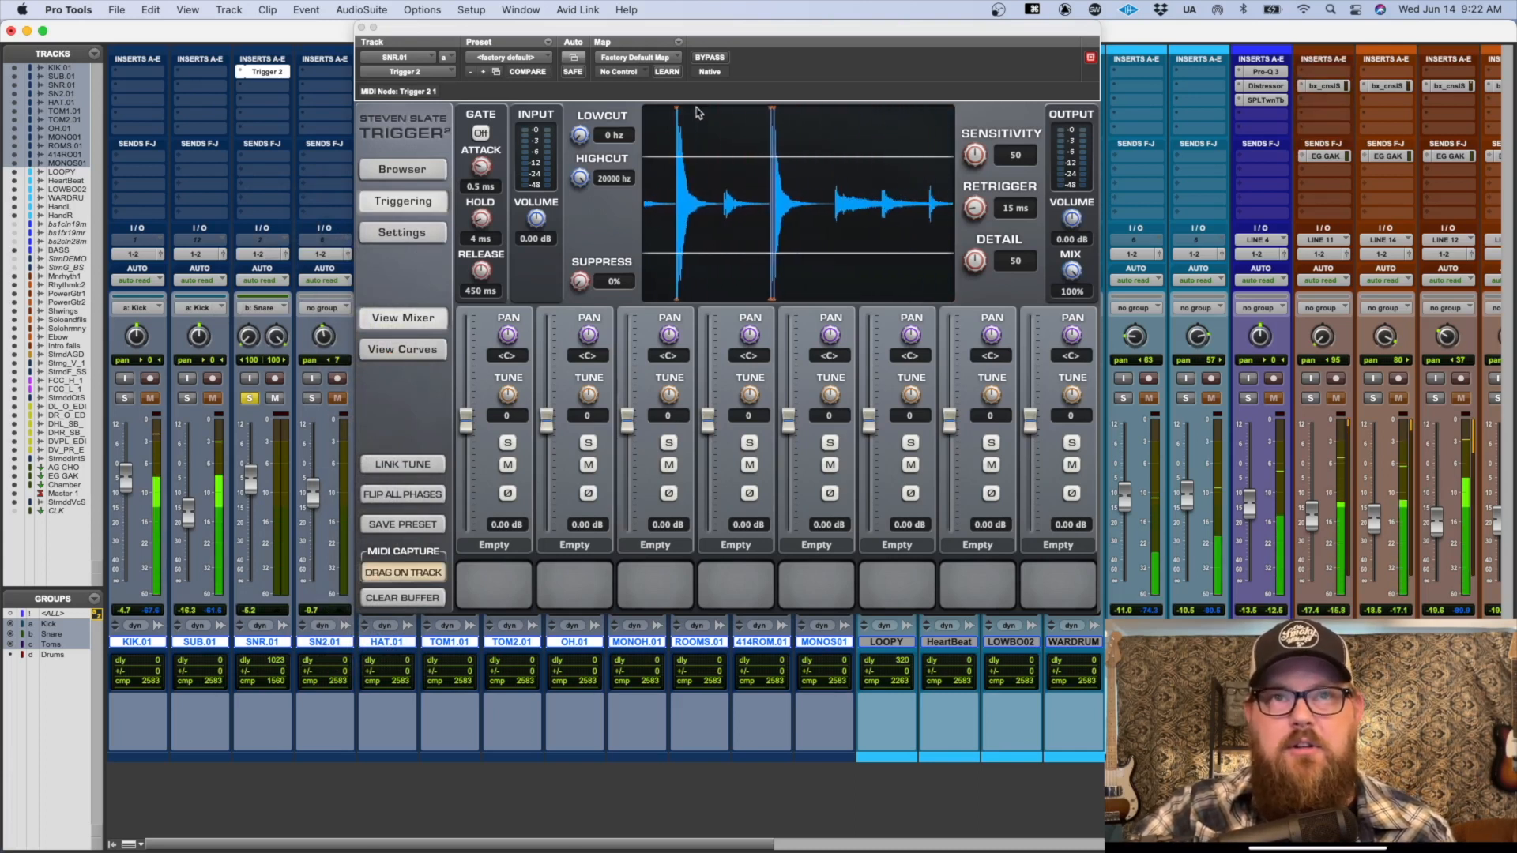
left_click(702, 57)
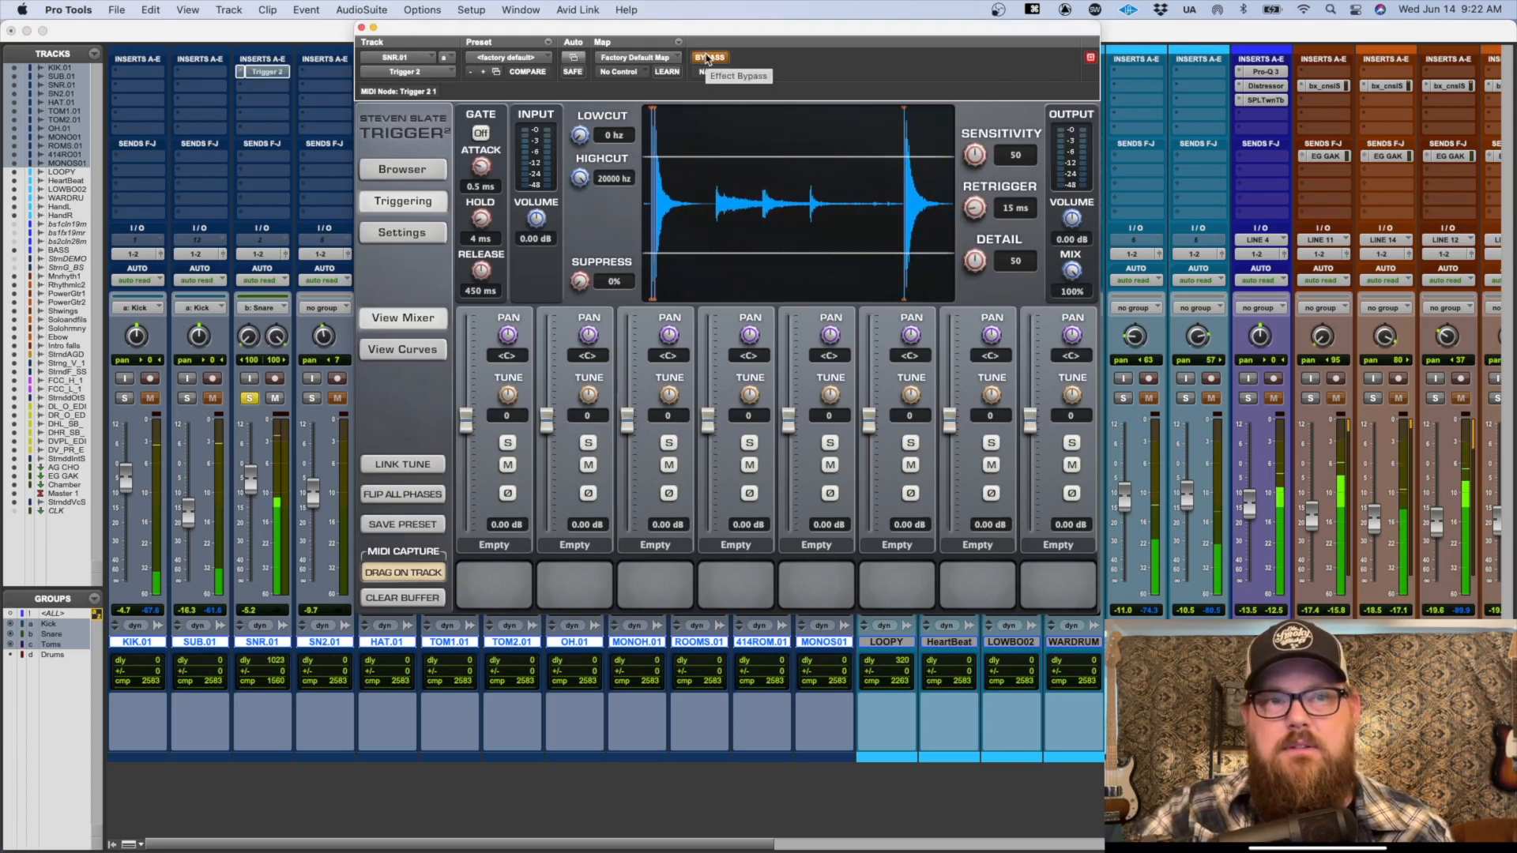
left_click(708, 58)
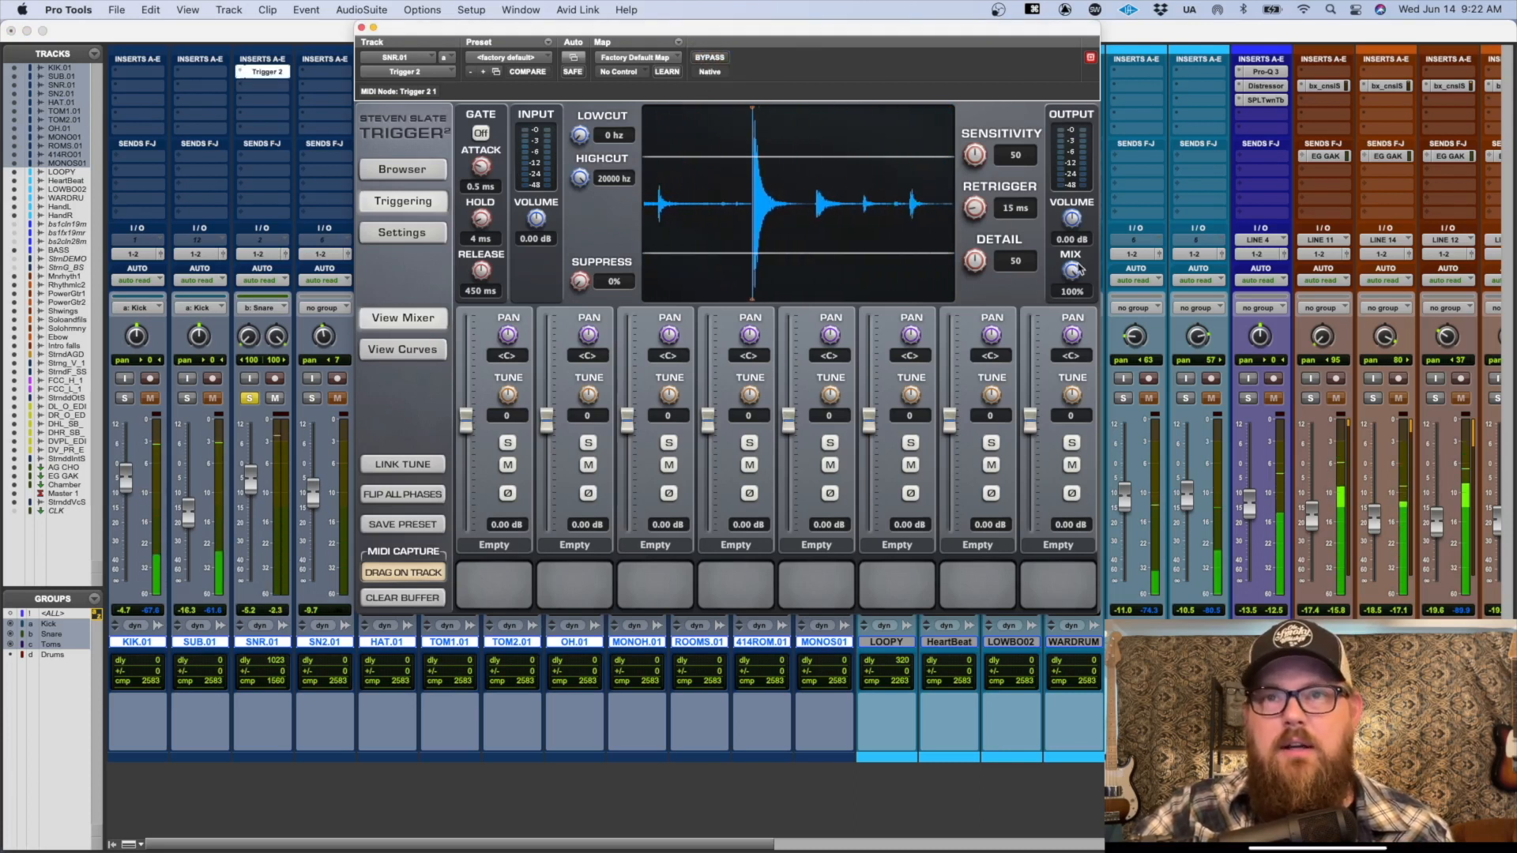
left_click_drag(1071, 271, 994, 494)
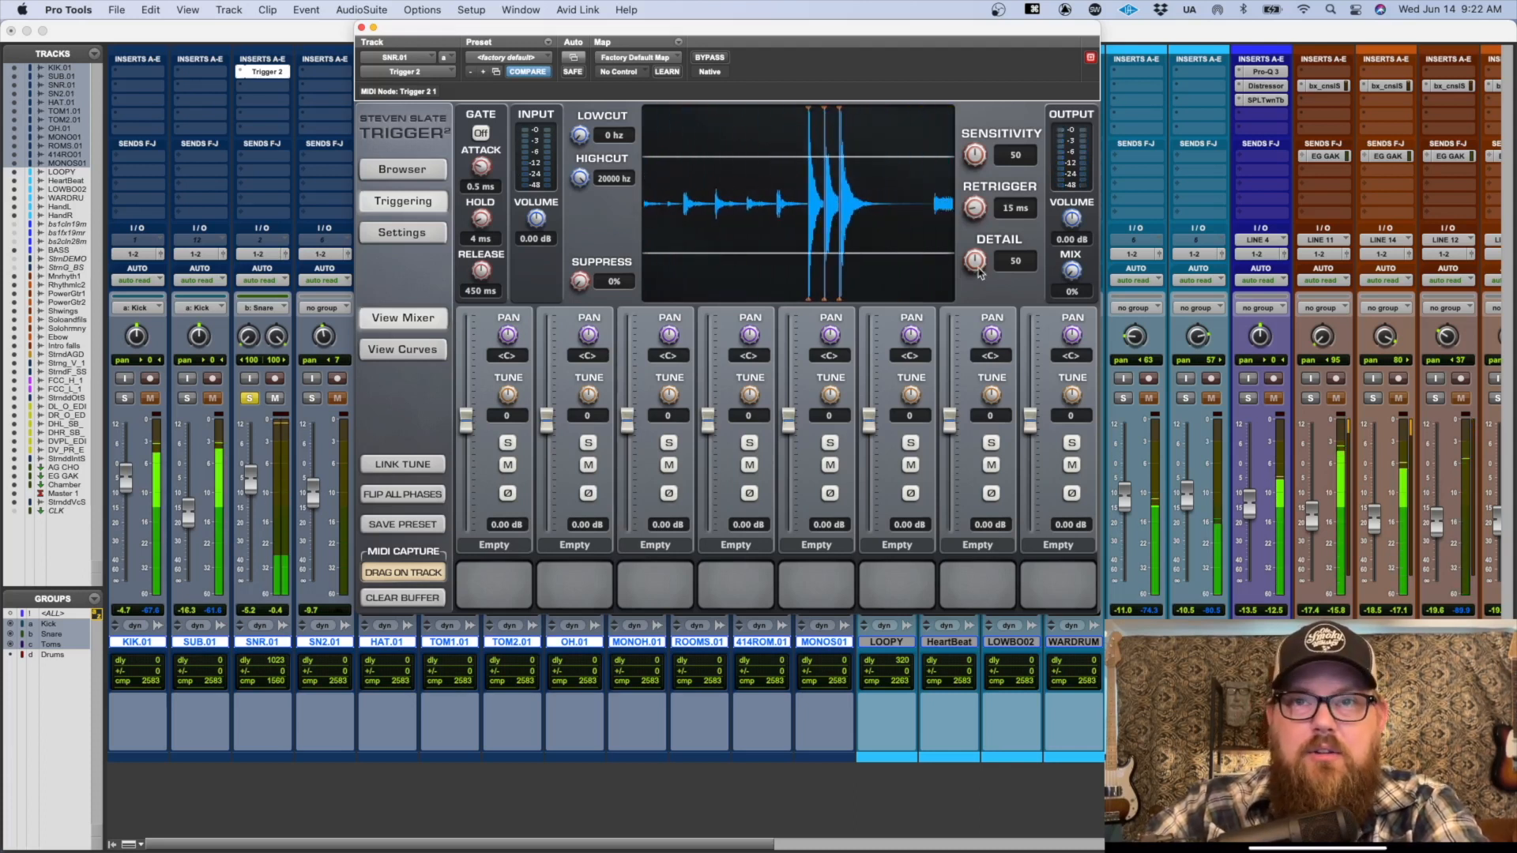
Step: Test Trigger 2's hit detection on the snare with Detail lowered to 2 and Sensitivity raised to 77
left_click_drag(974, 267, 966, 314)
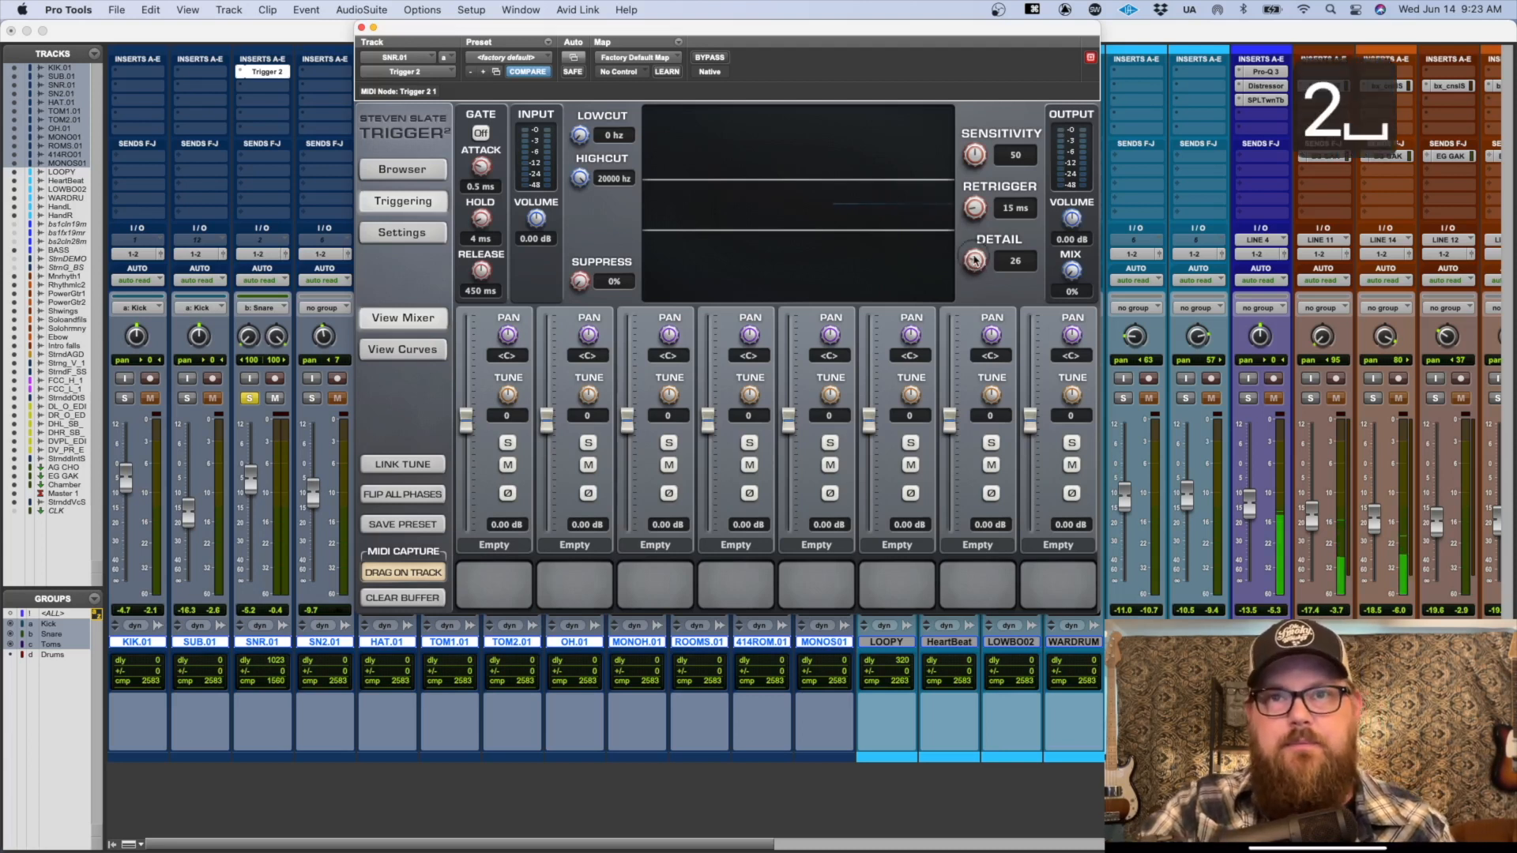
left_click_drag(974, 259, 962, 222)
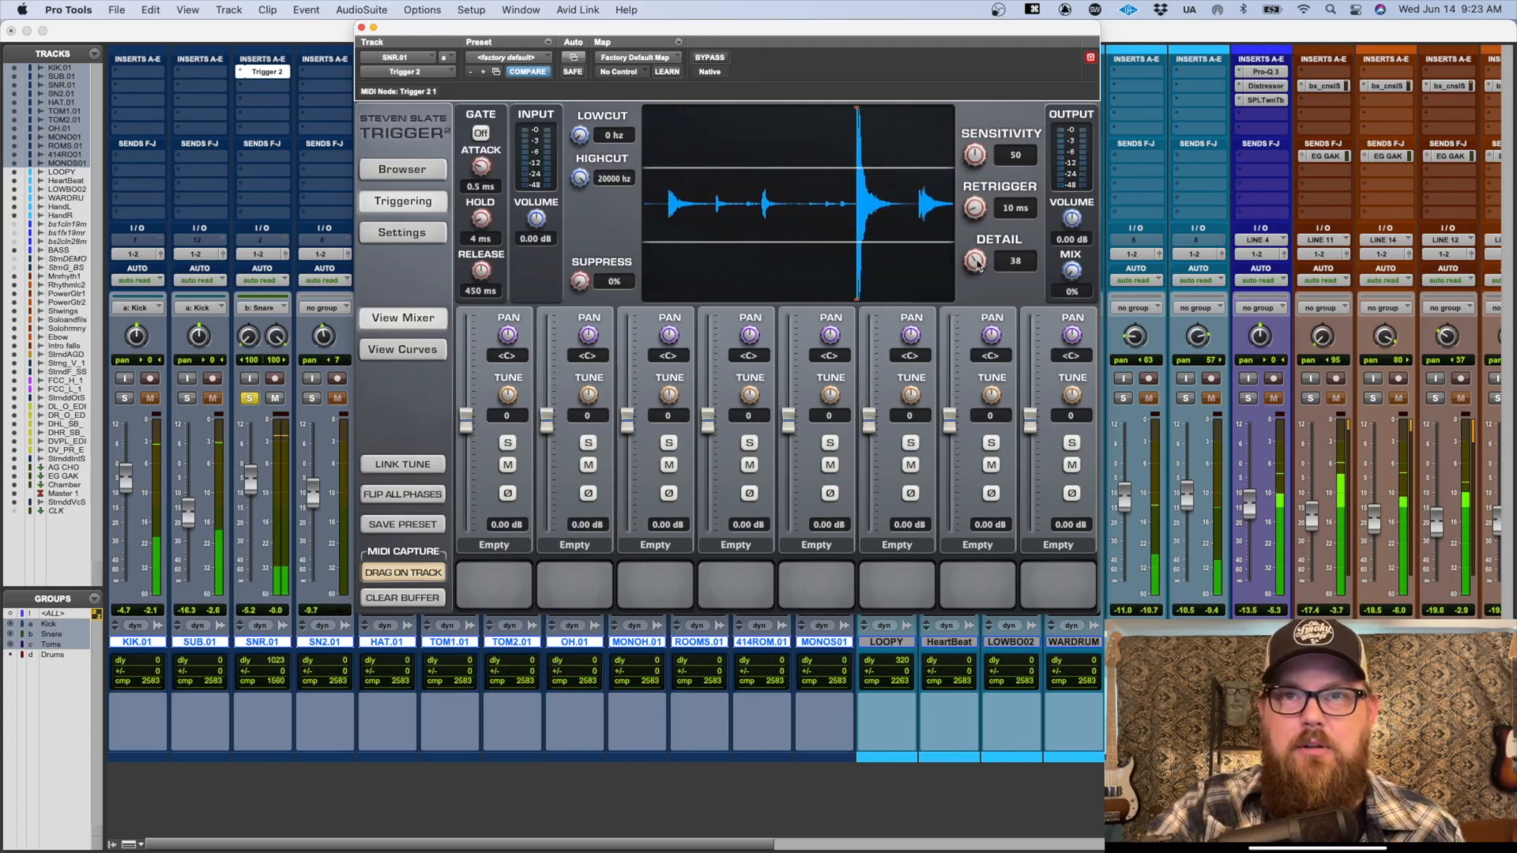
left_click_drag(963, 299, 960, 336)
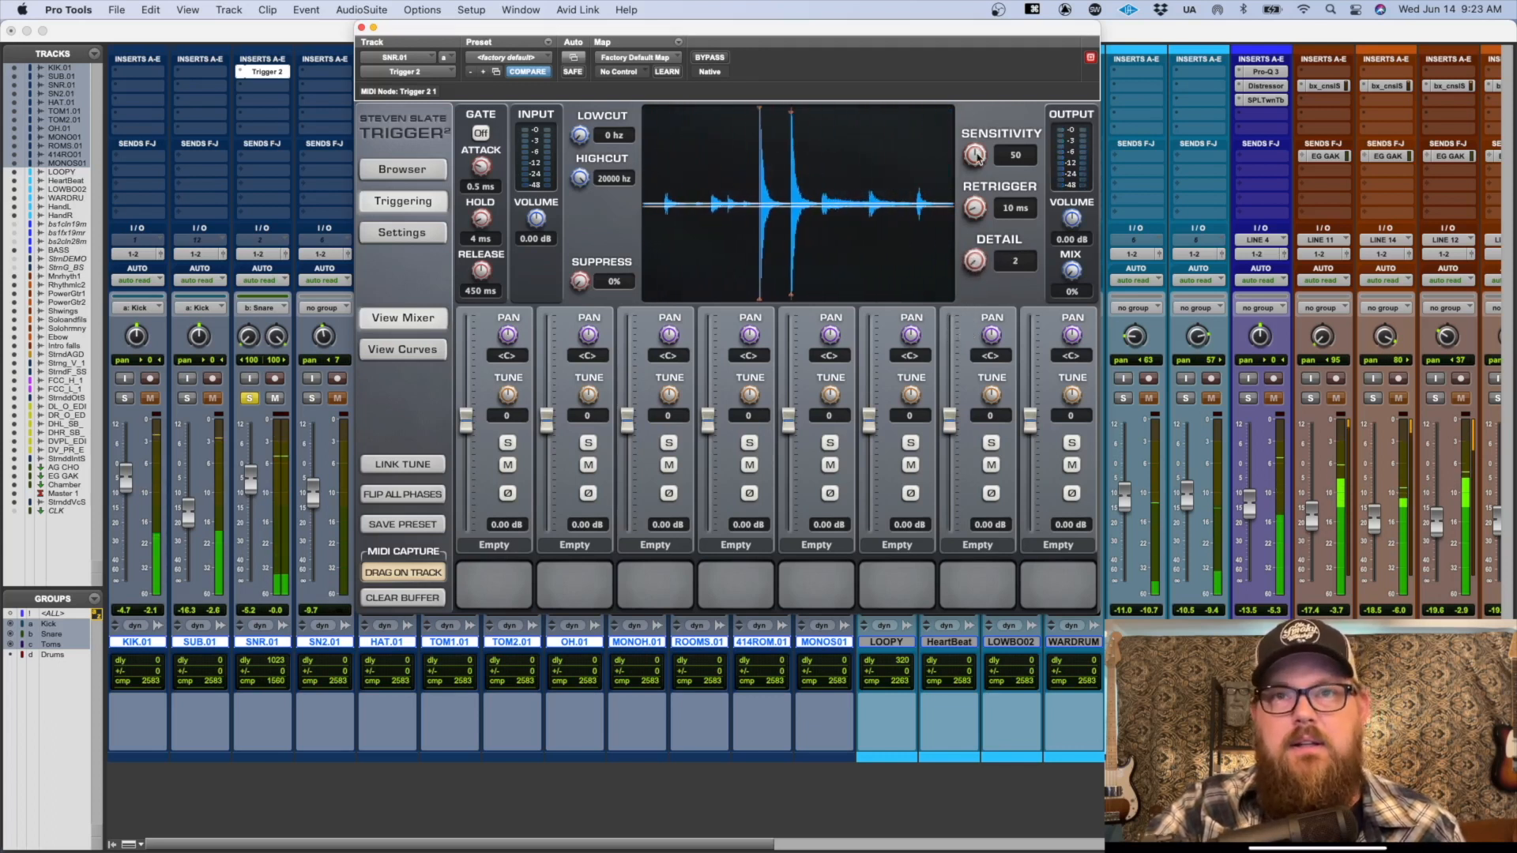
left_click_drag(978, 134, 984, 89)
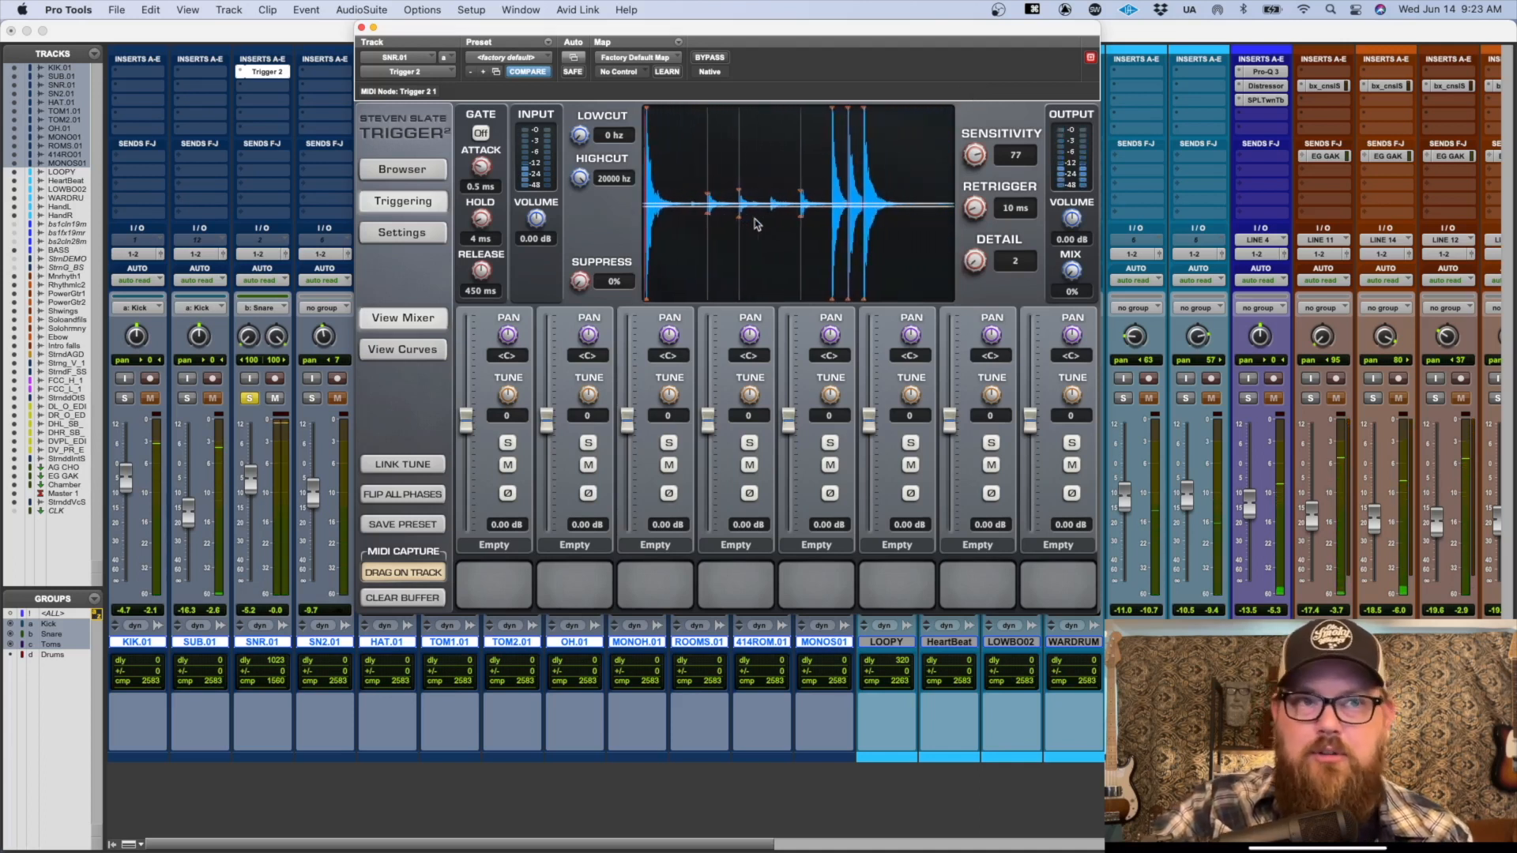
Step: Set Trigger 2's Detail to 28, Sensitivity to 57 and Retrigger to 17 ms
left_click_drag(978, 260, 964, 218)
left_click_drag(972, 155, 960, 192)
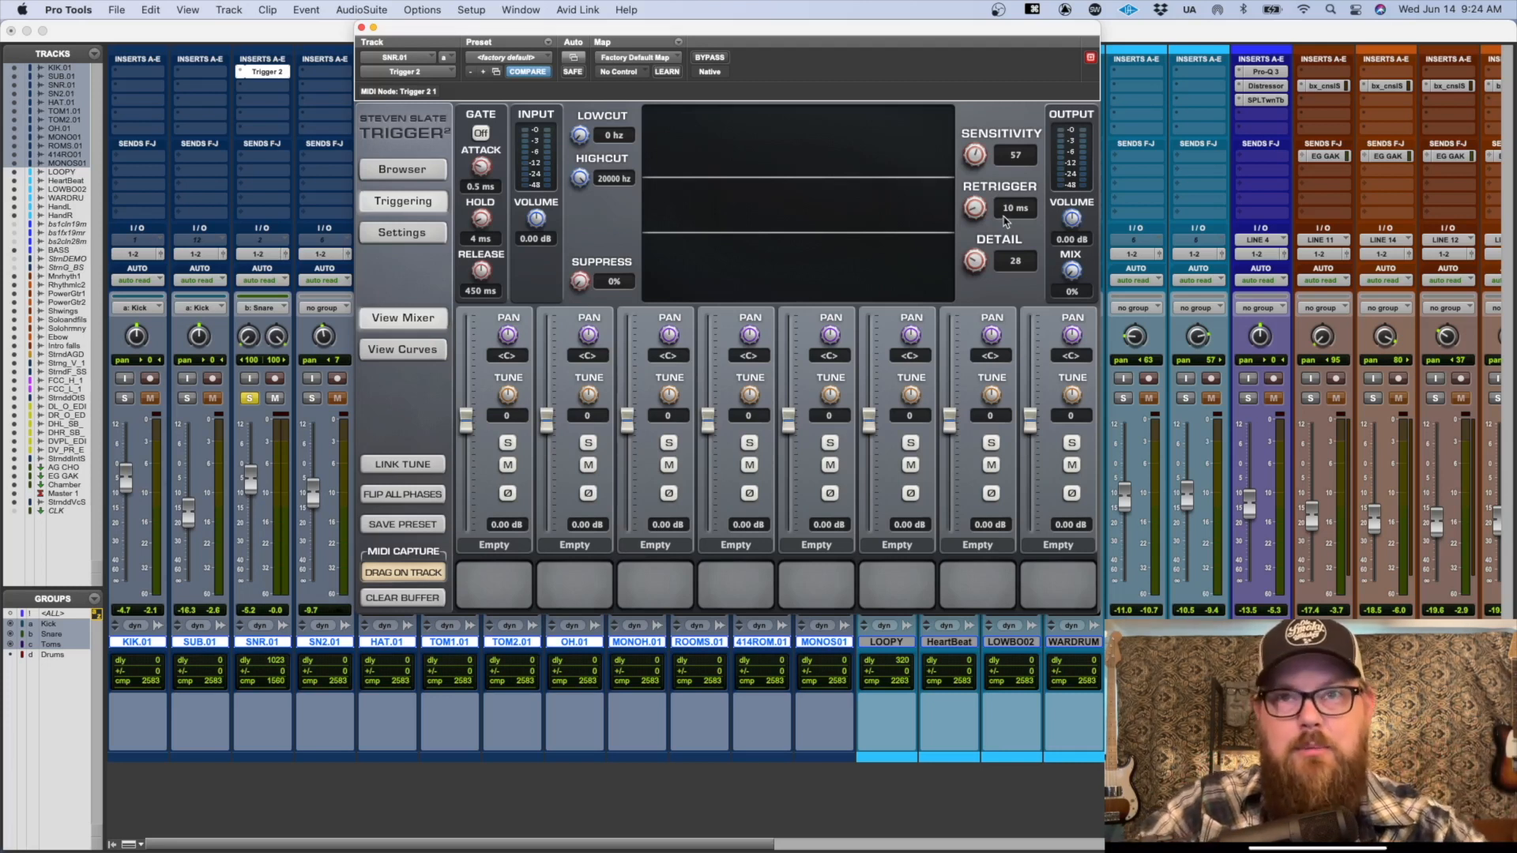
left_click_drag(985, 209, 965, 91)
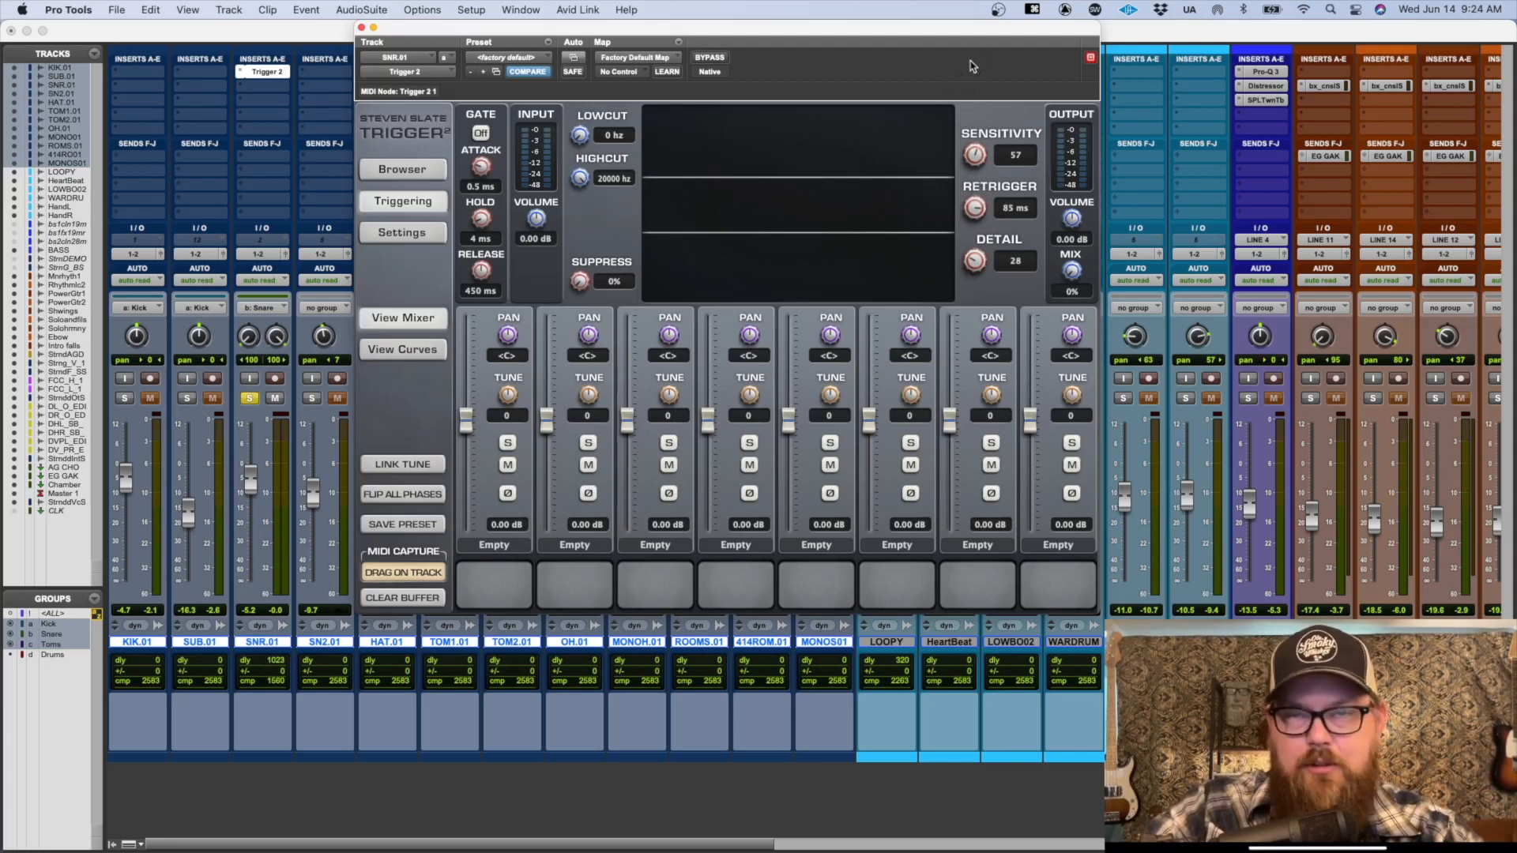
left_click_drag(976, 224, 942, 269)
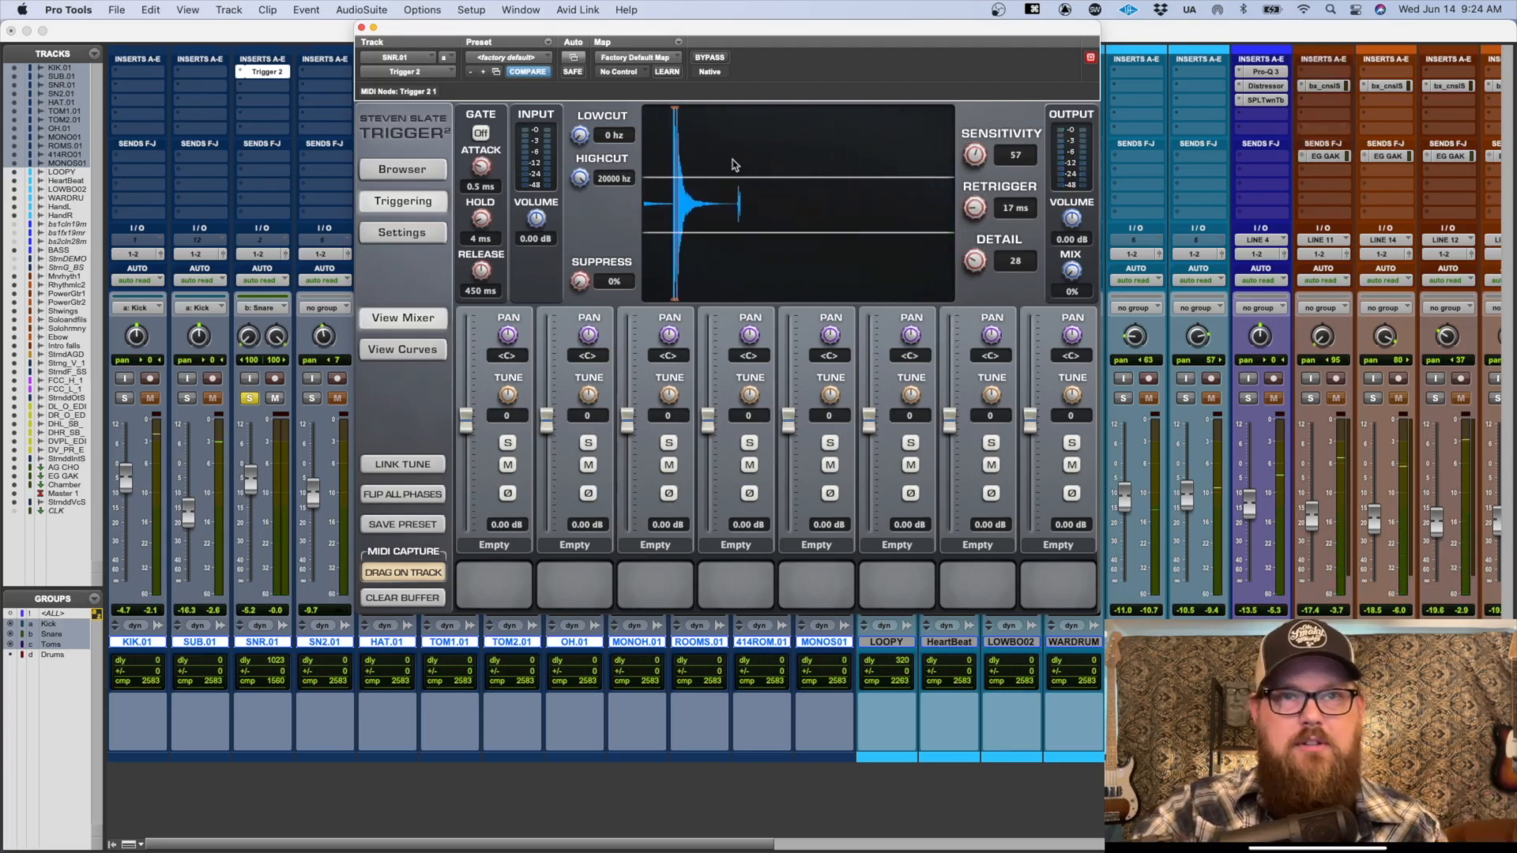
Step: Close the Trigger 2 window, place the Edit cursor at the first snare hit on SNR.01 and enlarge that track's height
key("super+w")
key("super+equal")
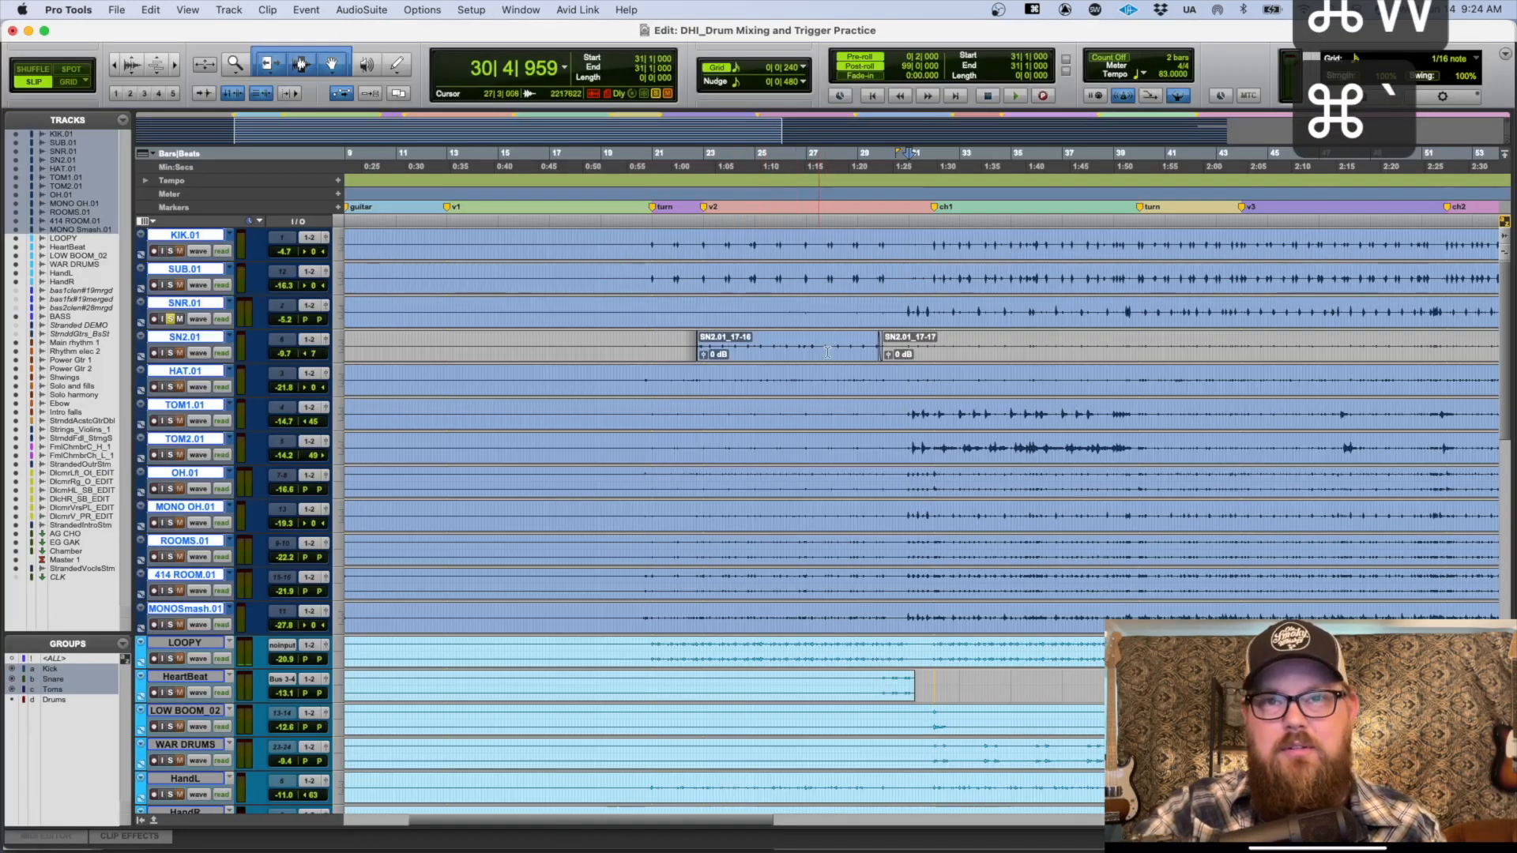
key("t")
key("t")
key("t")
key("t")
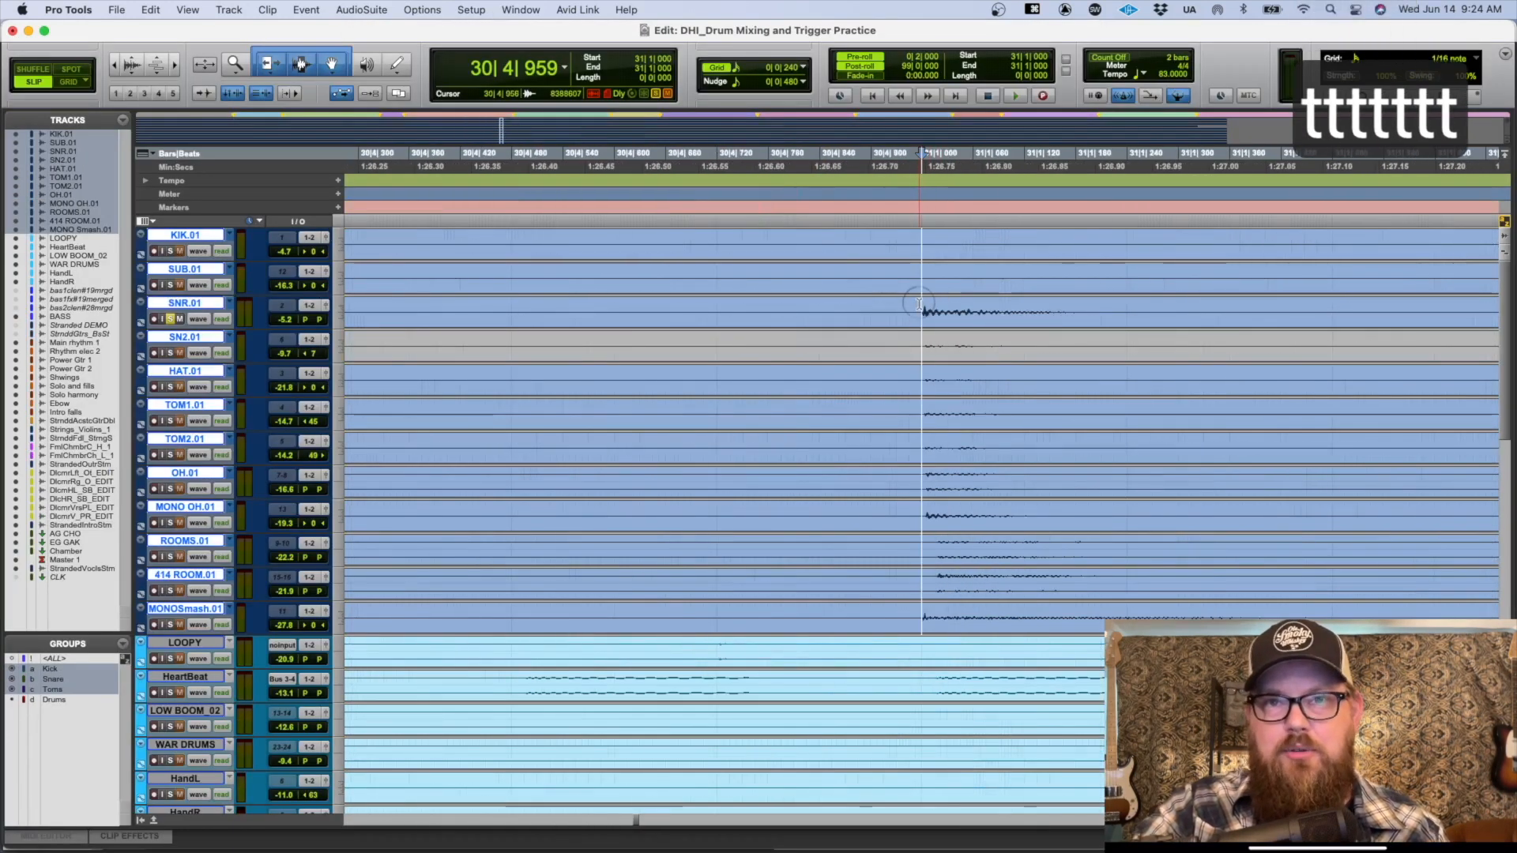
left_click(918, 304)
key("ctrl+Up")
key("r")
key("r")
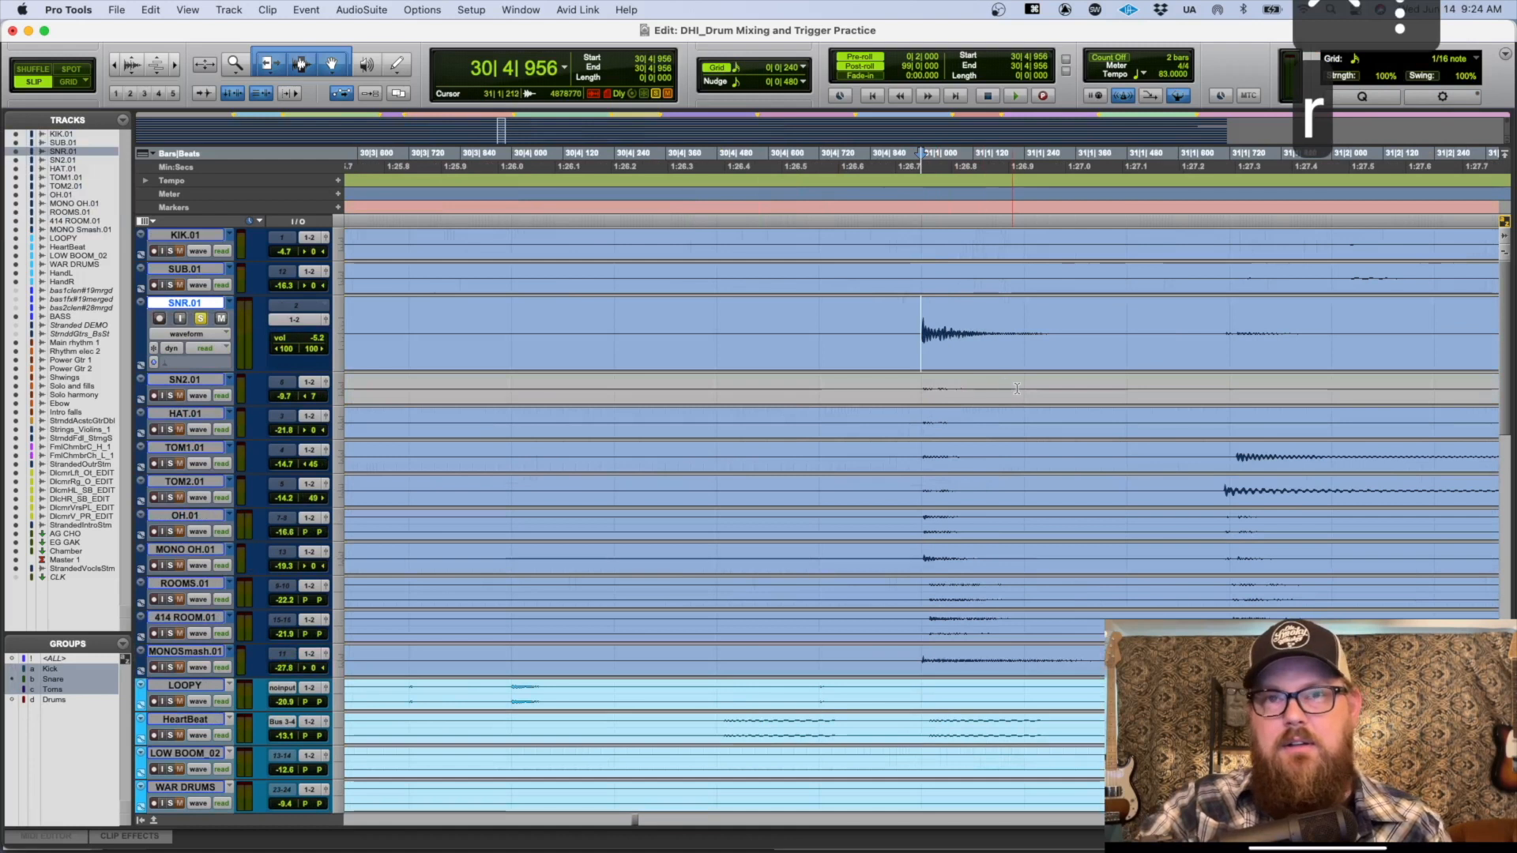
Step: Examine the second and third snare hits on SNR.01 by marking parts of their waveforms
left_click(847, 329)
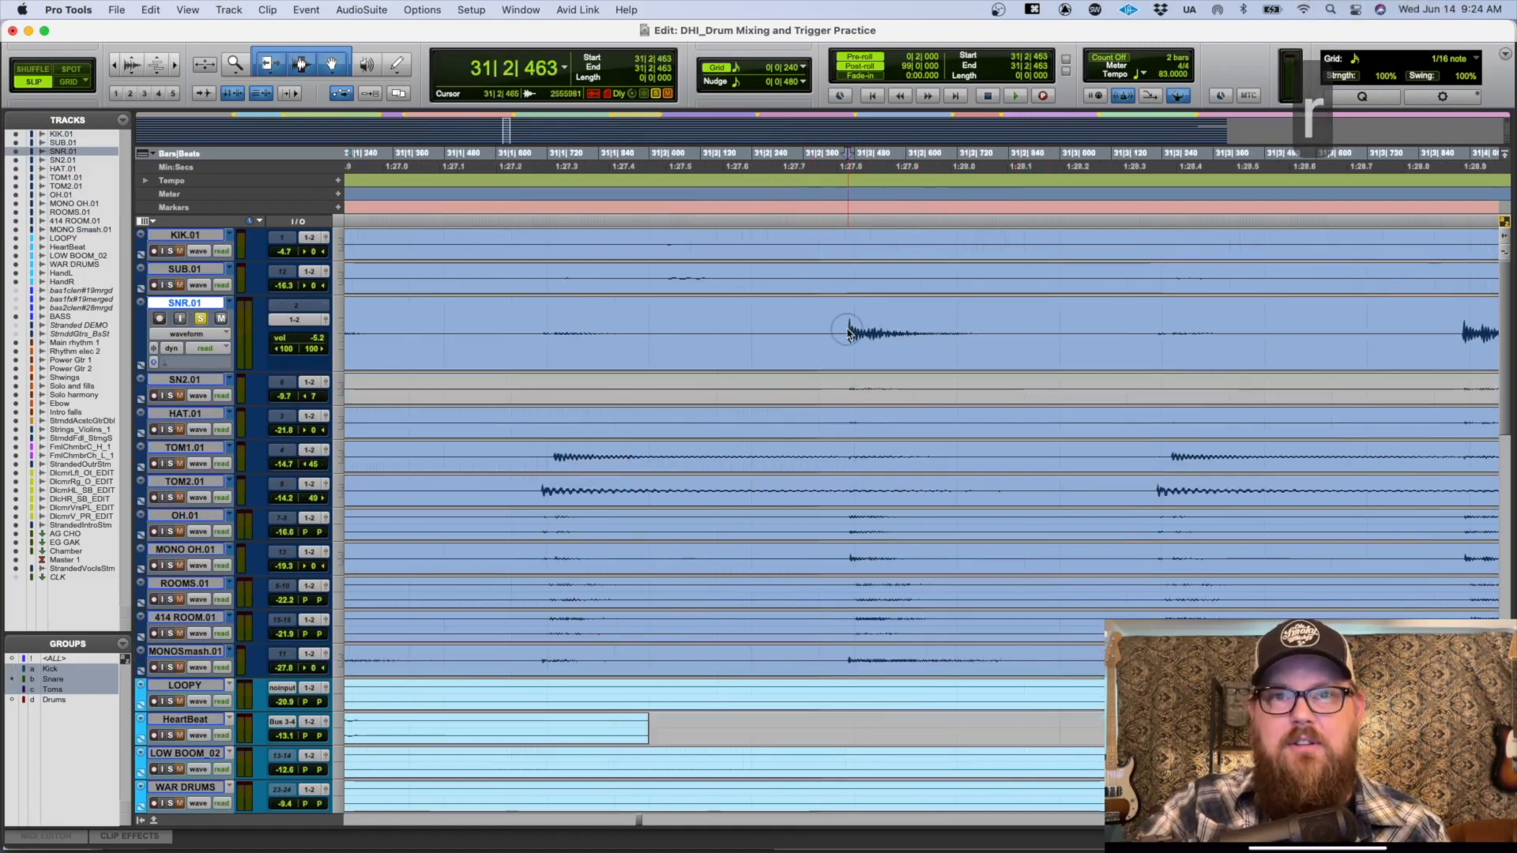
left_click_drag(869, 329, 881, 330)
scroll(1019, 293, "right", 3)
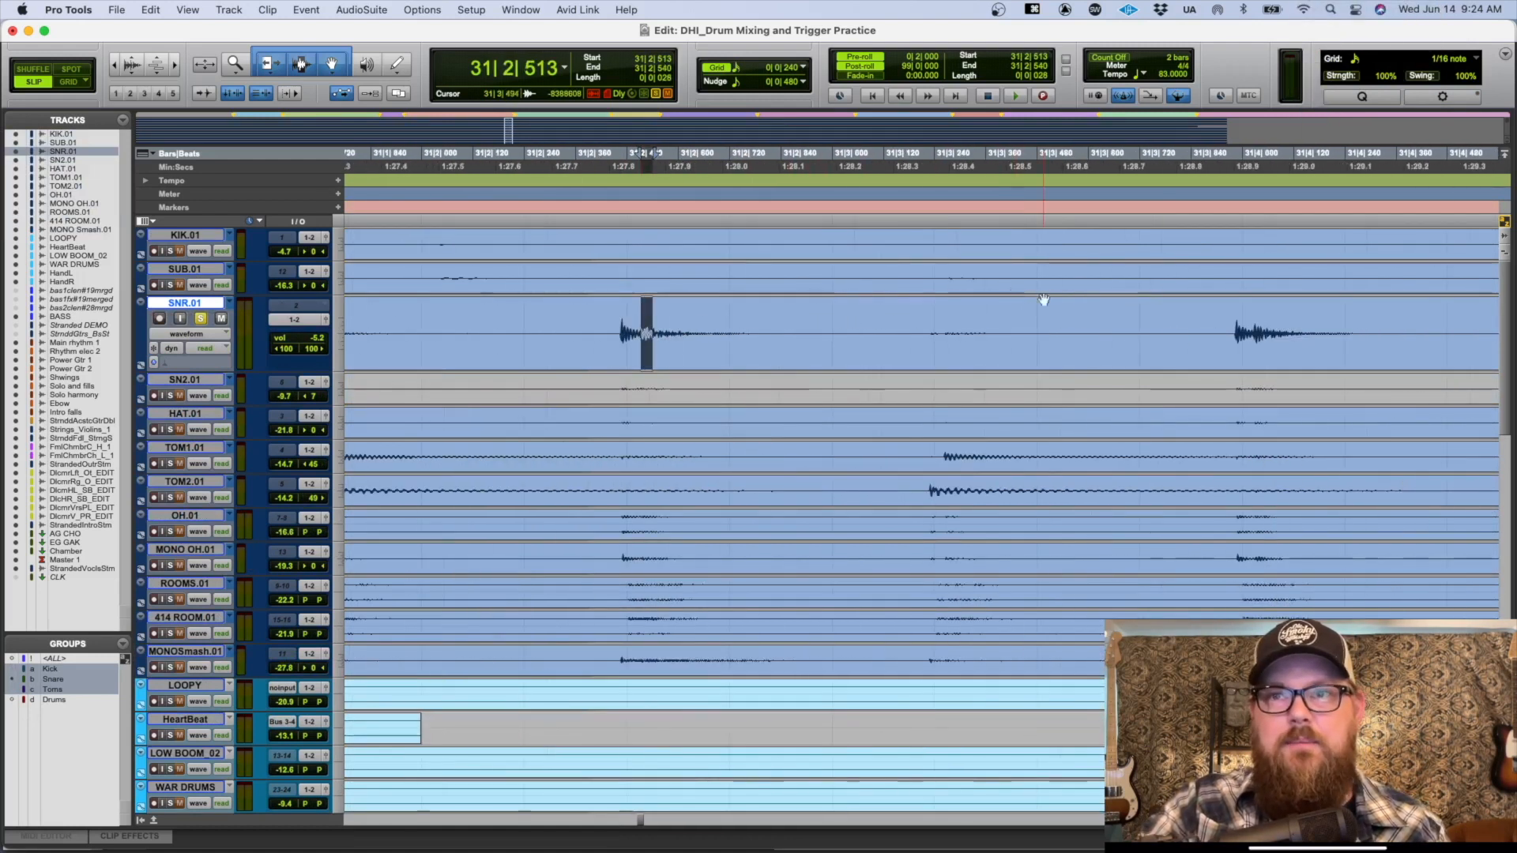
left_click(1239, 320)
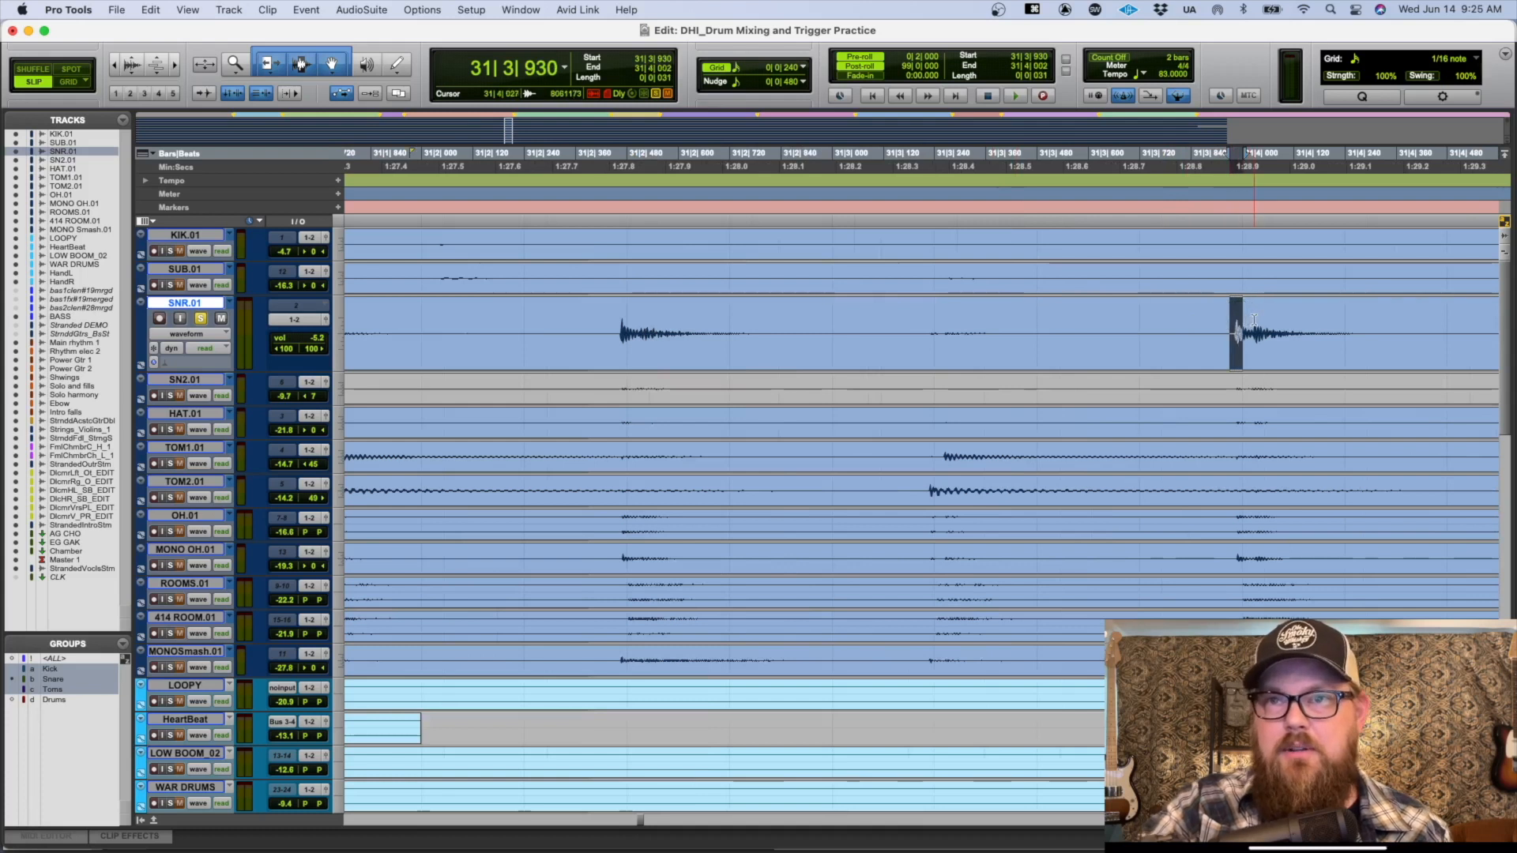
left_click_drag(1253, 320, 1353, 316)
left_click(1209, 313)
Step: Place the cursor at 30|4|892, just before SNR.01's first snare hit, and reopen the Trigger 2 window
key("r")
key("r")
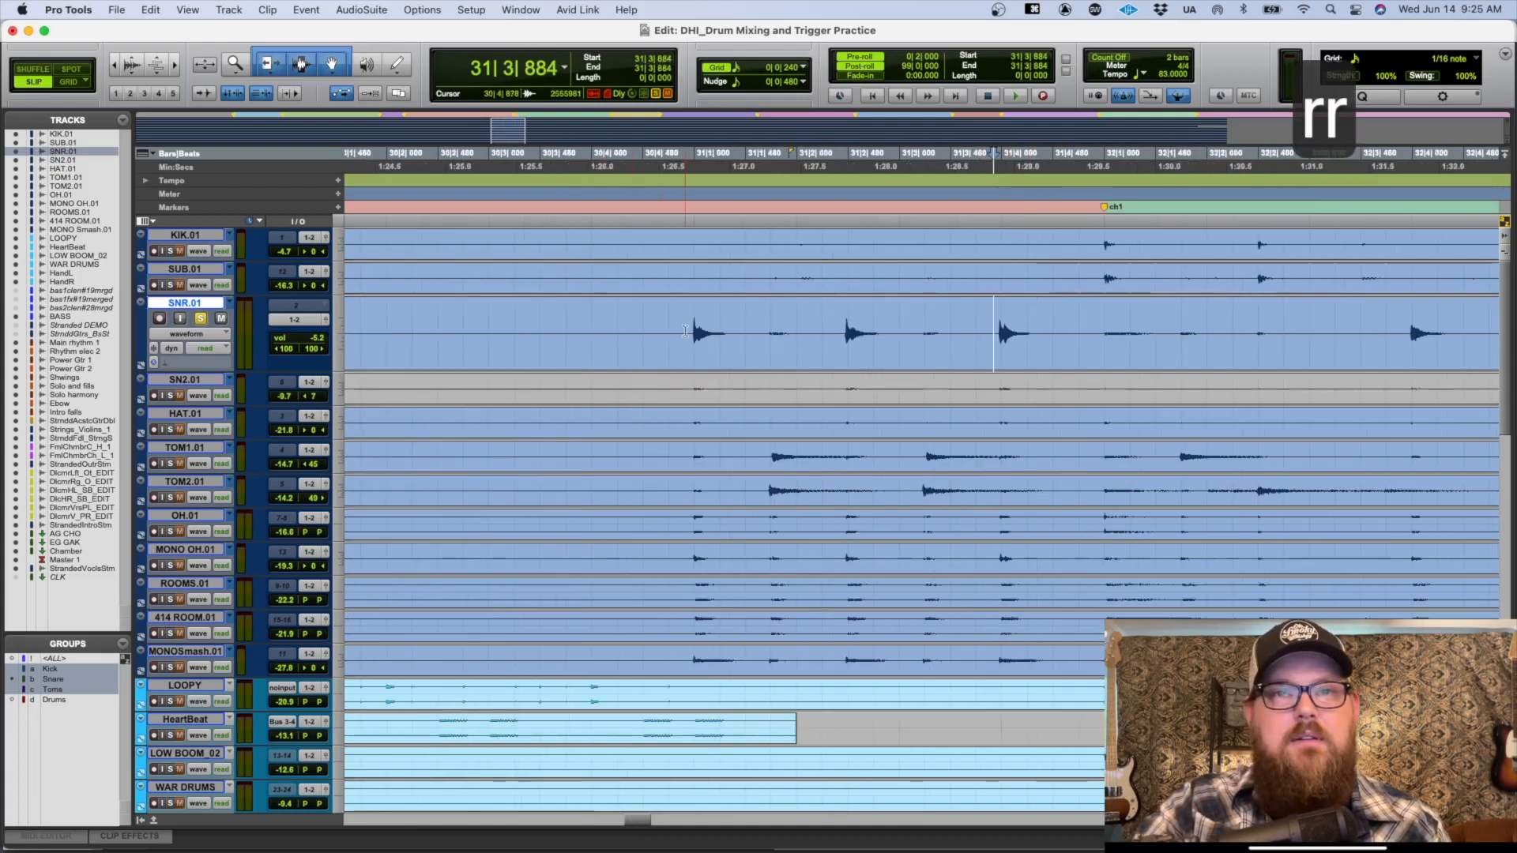
left_click(687, 333)
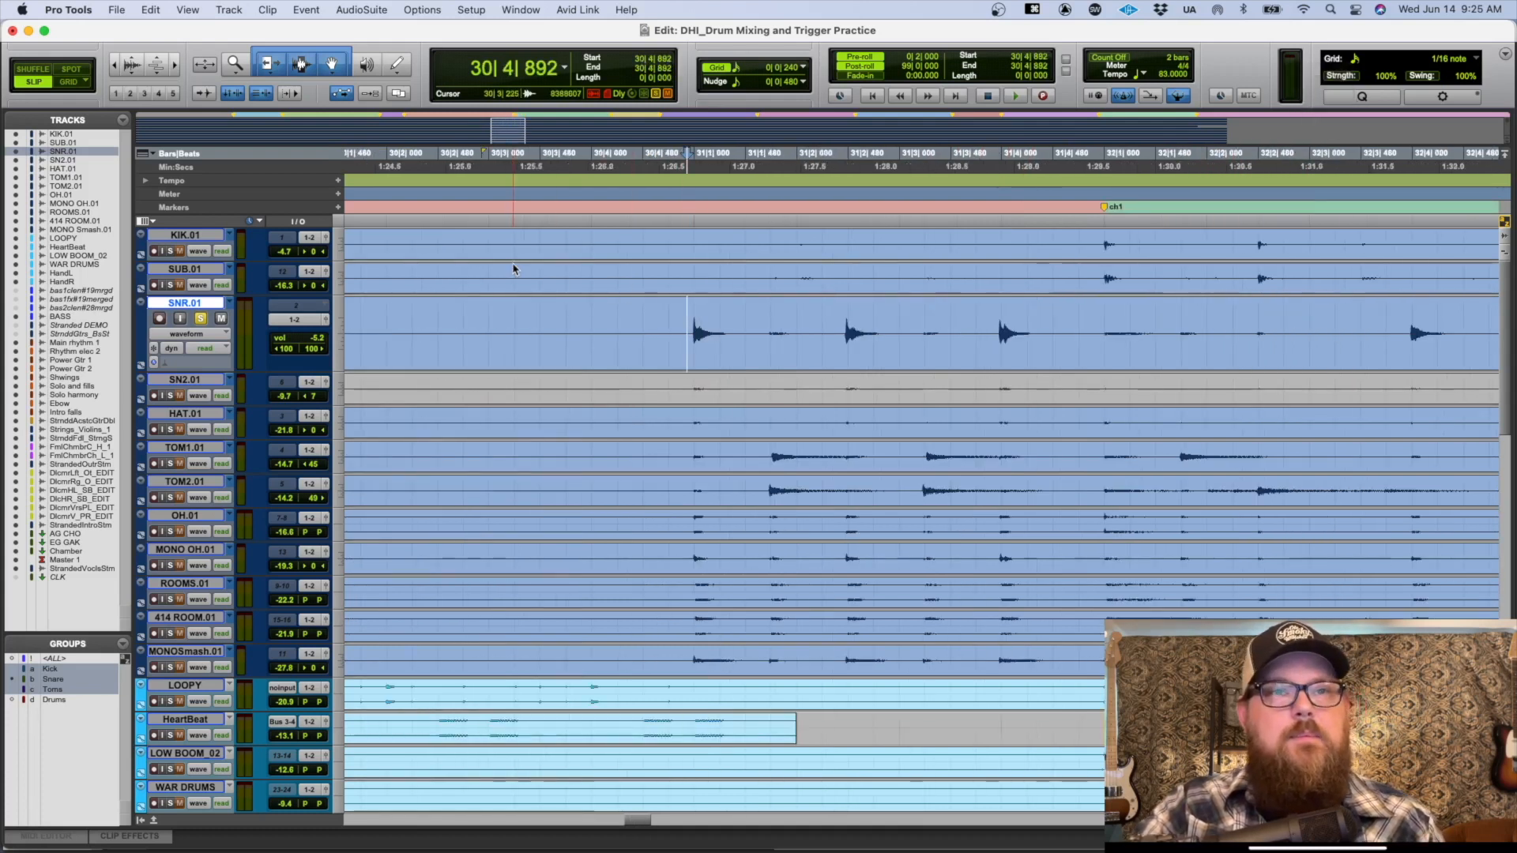
key("ctrl+alt+super+w")
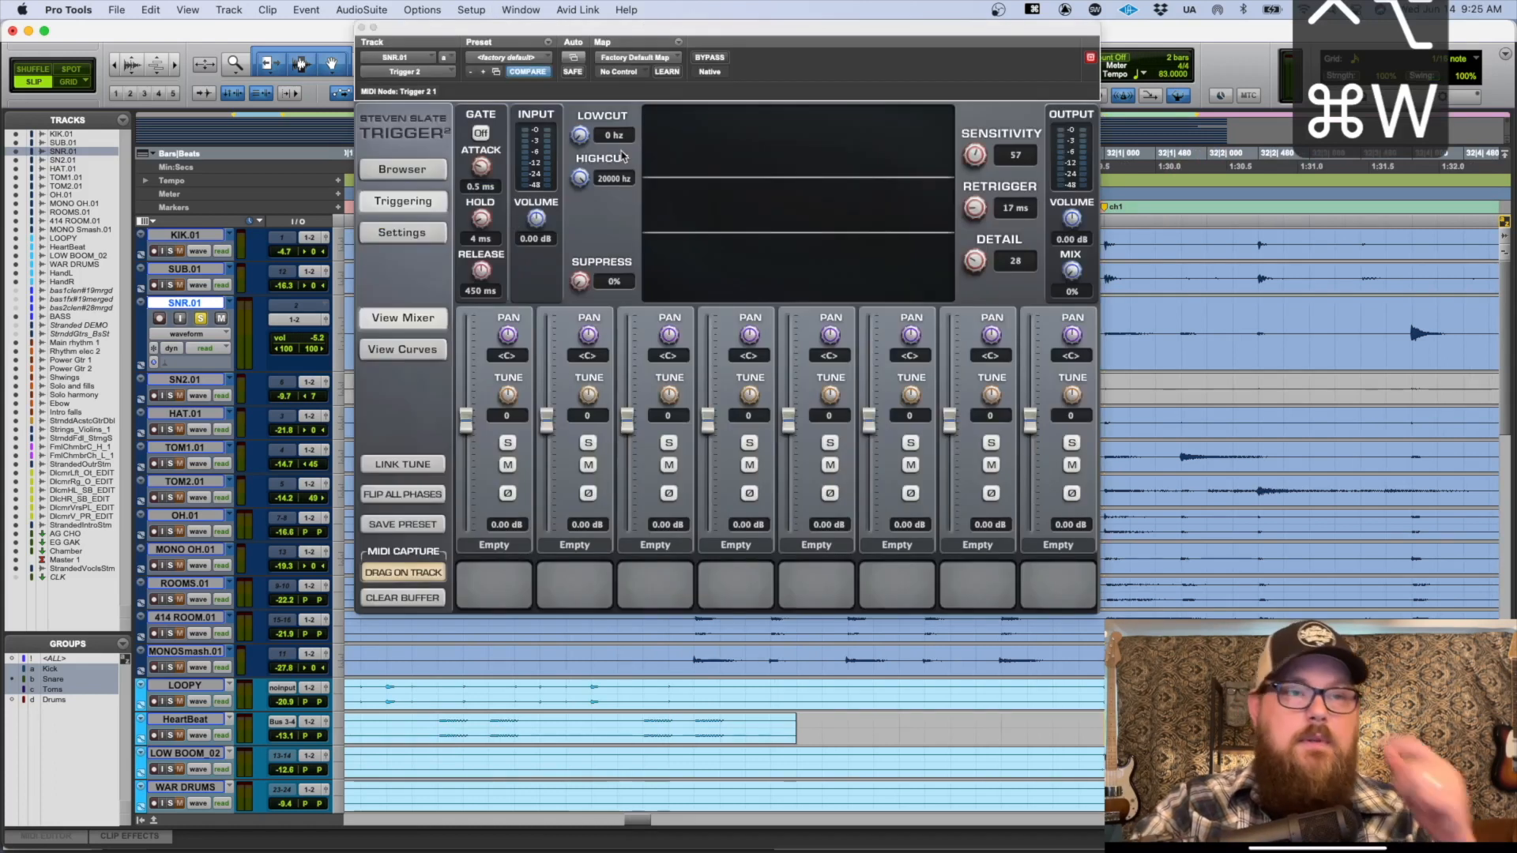
Step: Play the first snare hits on SNR.01 while trying longer Retrigger times and settle Trigger 2's Retrigger on 20 ms
key("2")
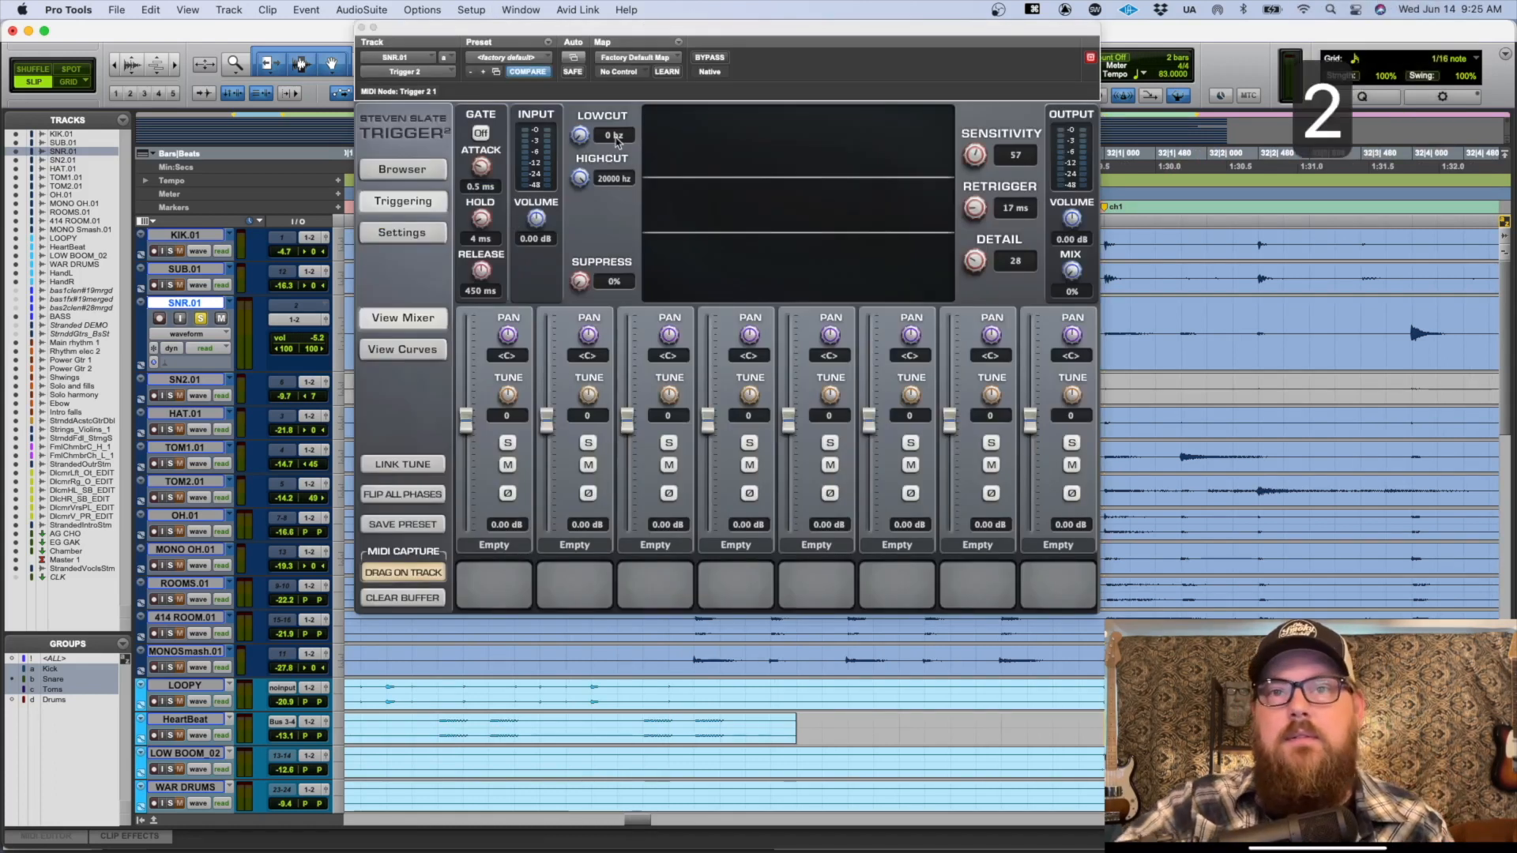
left_click_drag(969, 215, 997, 121)
key("space")
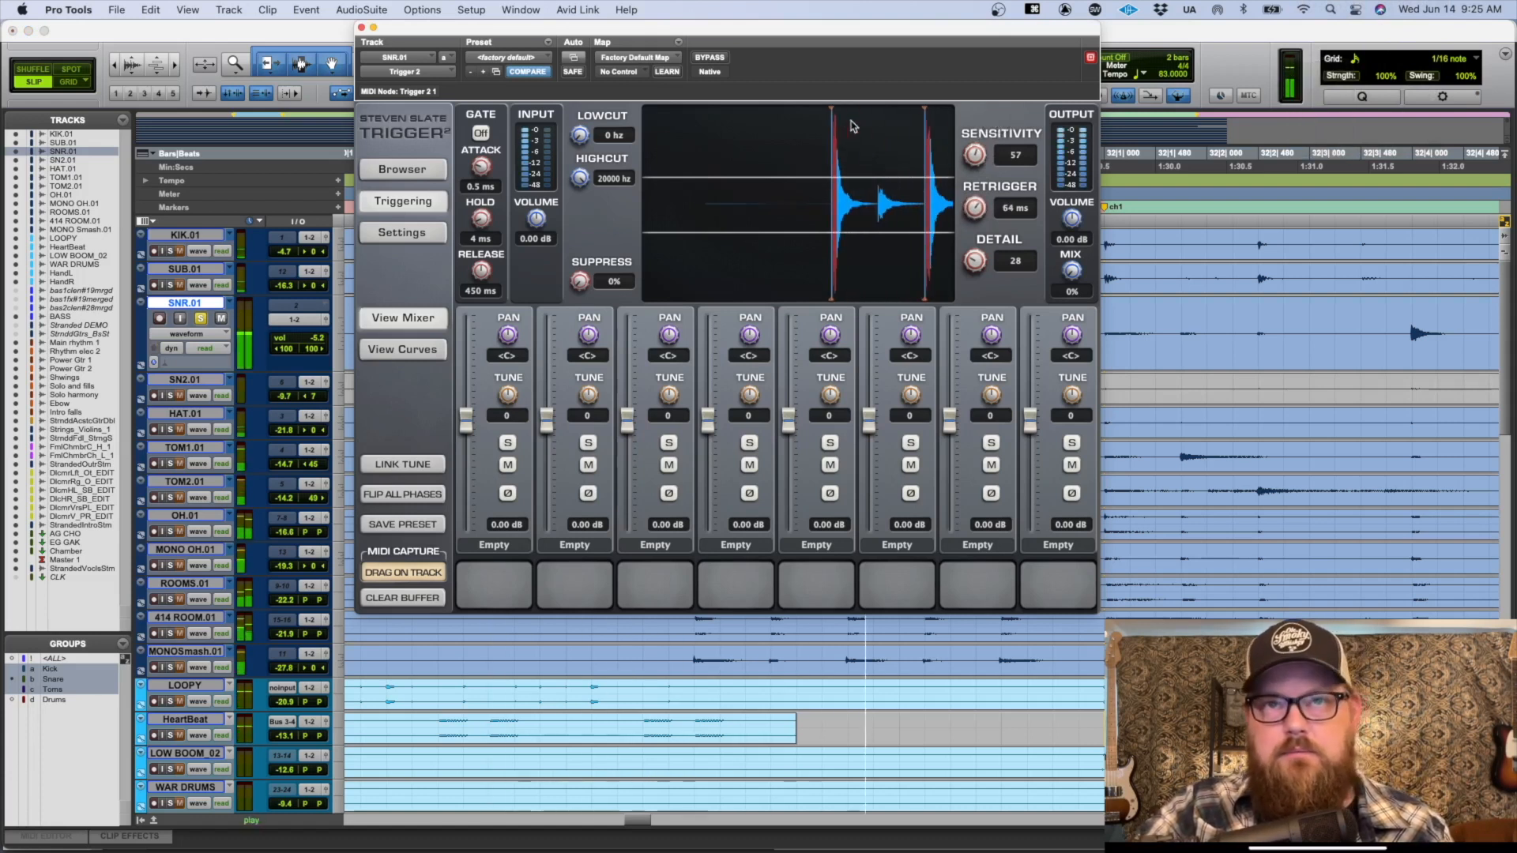
left_click_drag(971, 206, 954, 290)
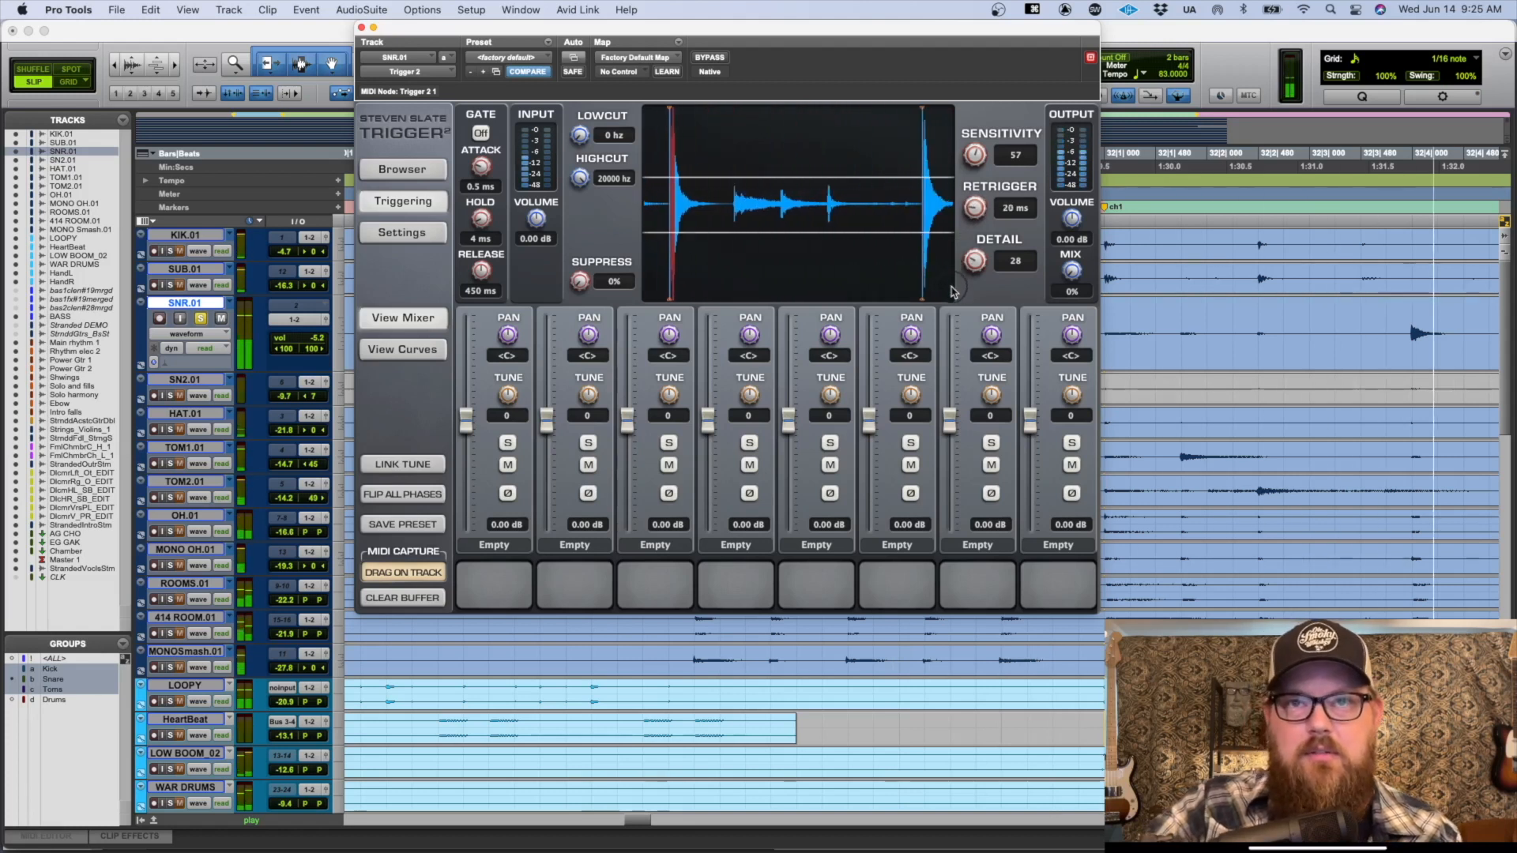
key("space")
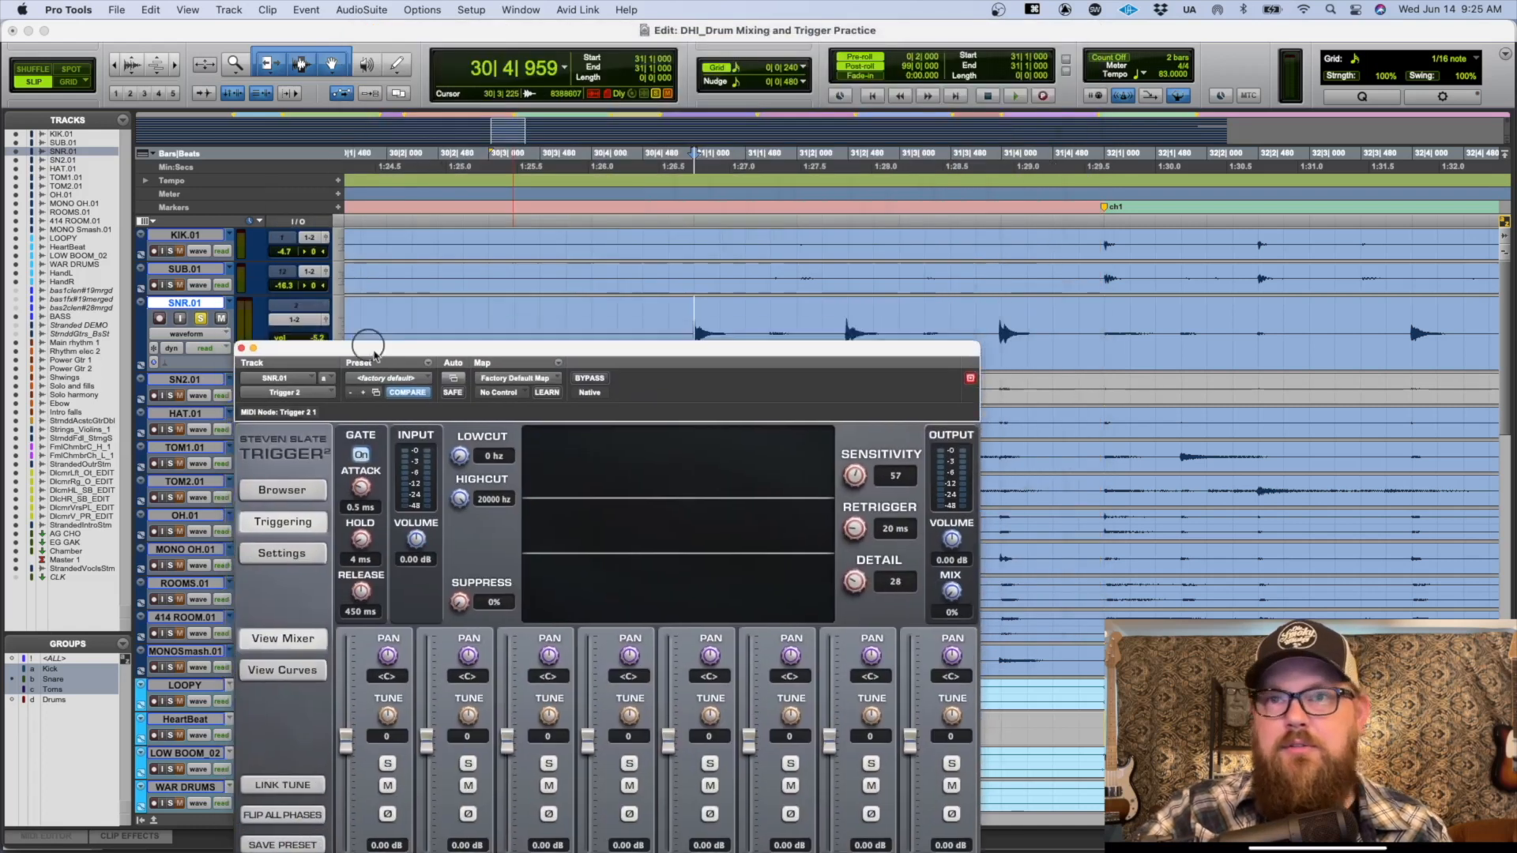
Step: Zoom the timeline out, place the cursor on SNR.01 at 40|2|394 in the turn section and start playback
left_click_drag(362, 339, 446, 322)
key("r")
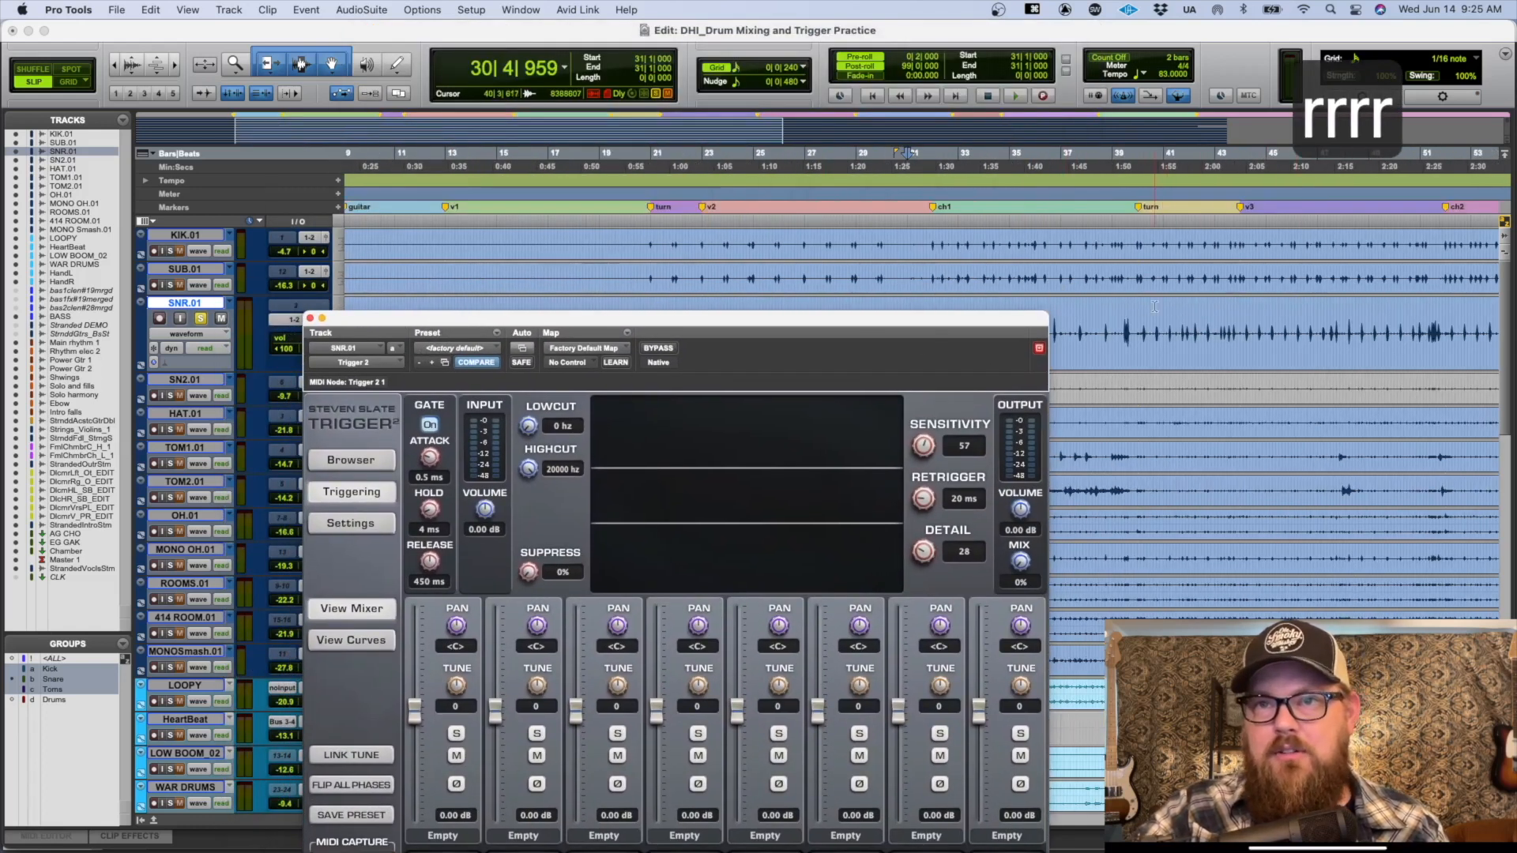
left_click(1145, 308)
key("space")
Step: Move the Trigger 2 window up and set the gate's Hold to 7 ms and Release to 212 ms
left_click_drag(883, 320, 804, 14)
left_click_drag(350, 219, 350, 215)
left_click_drag(351, 271, 345, 296)
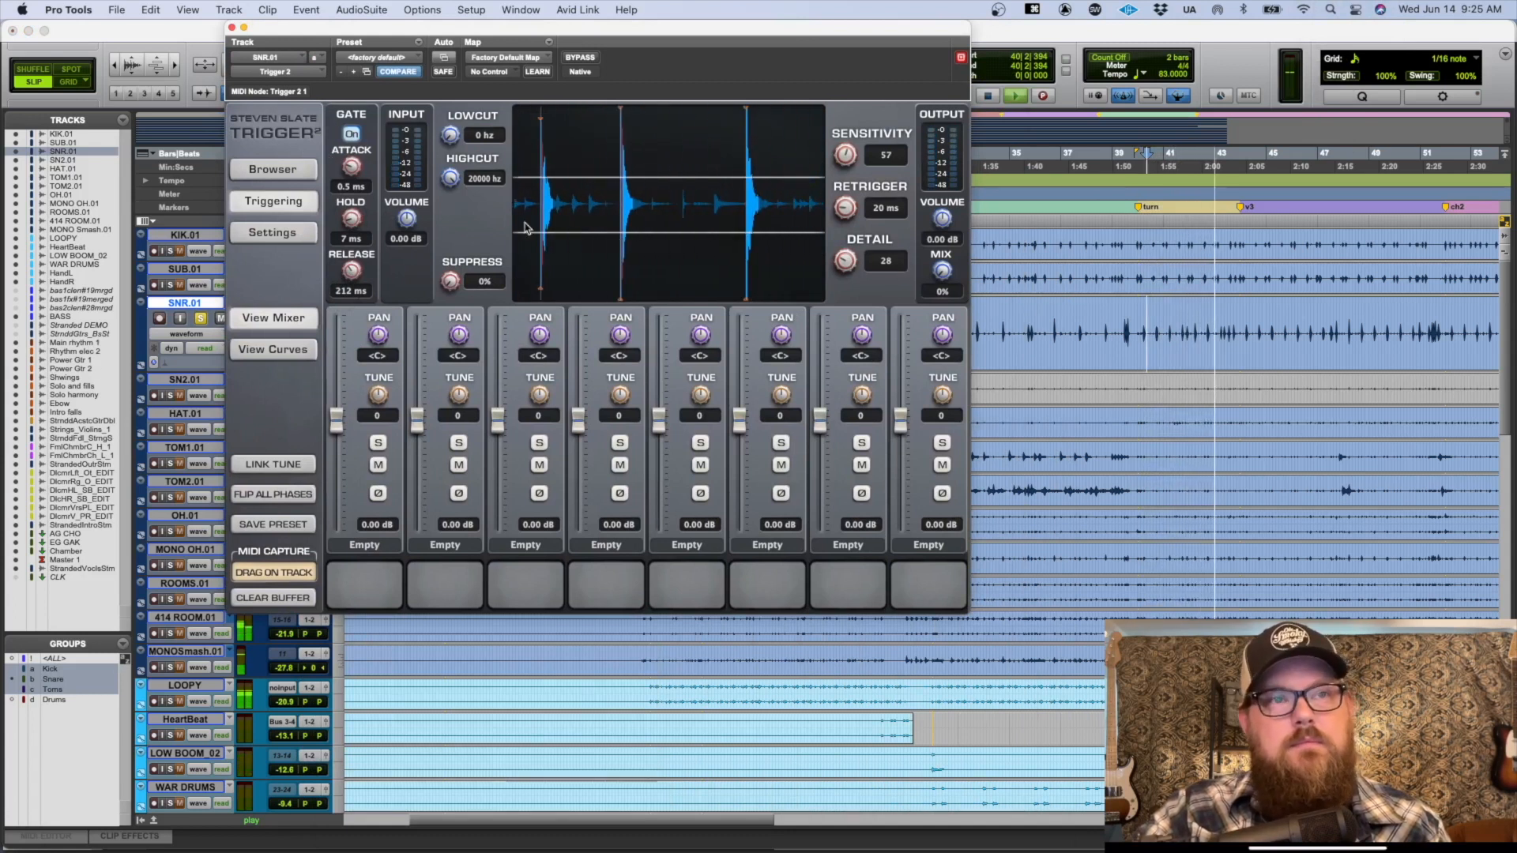
Step: Toggle Trigger 2's gate on and off to compare the snare sound, stop playback and leave the gate off
left_click(352, 134)
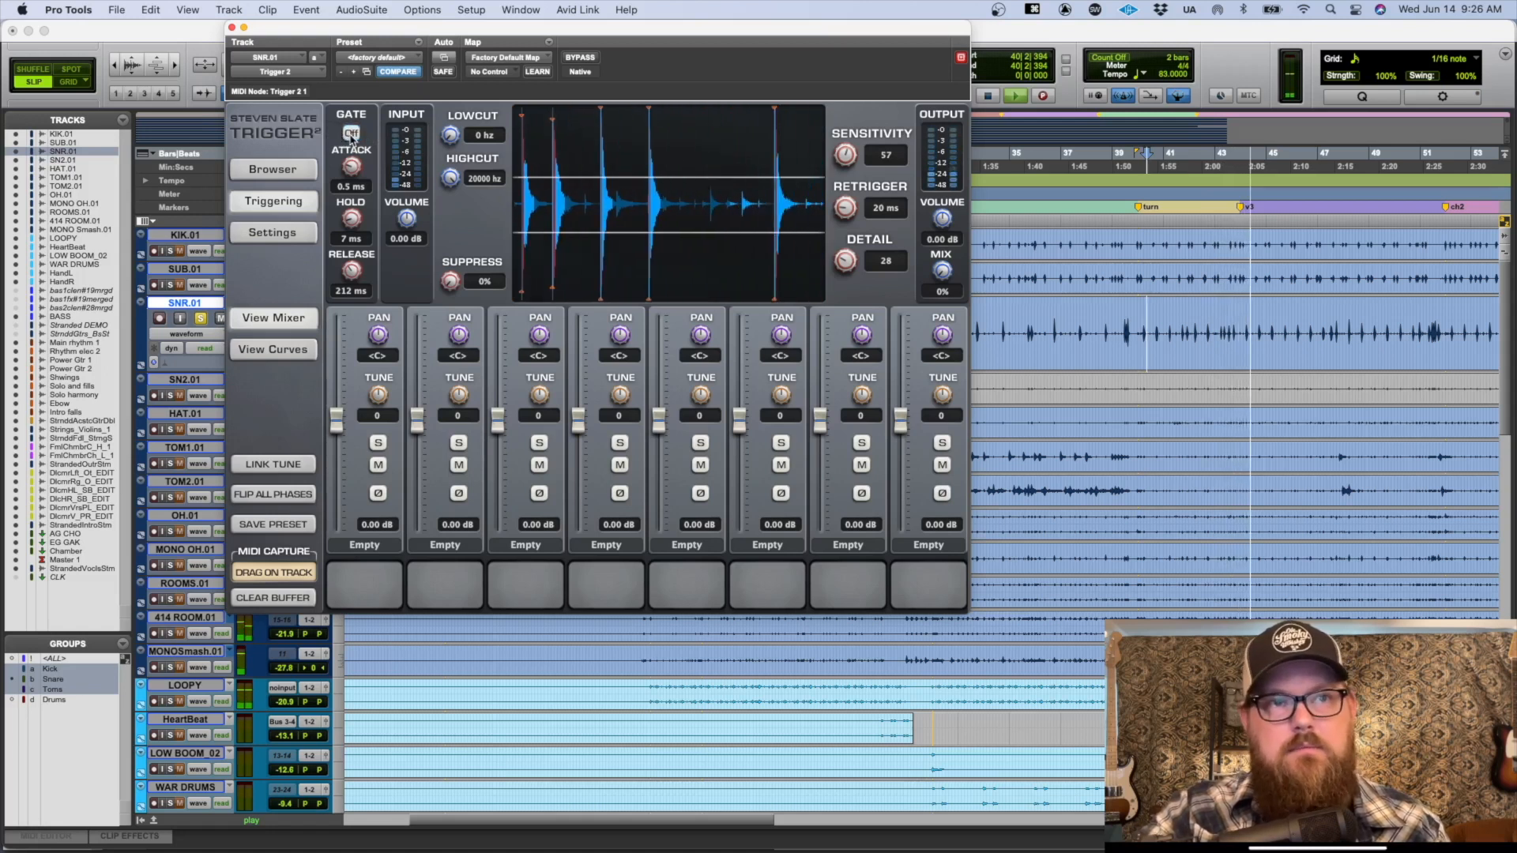
left_click(351, 135)
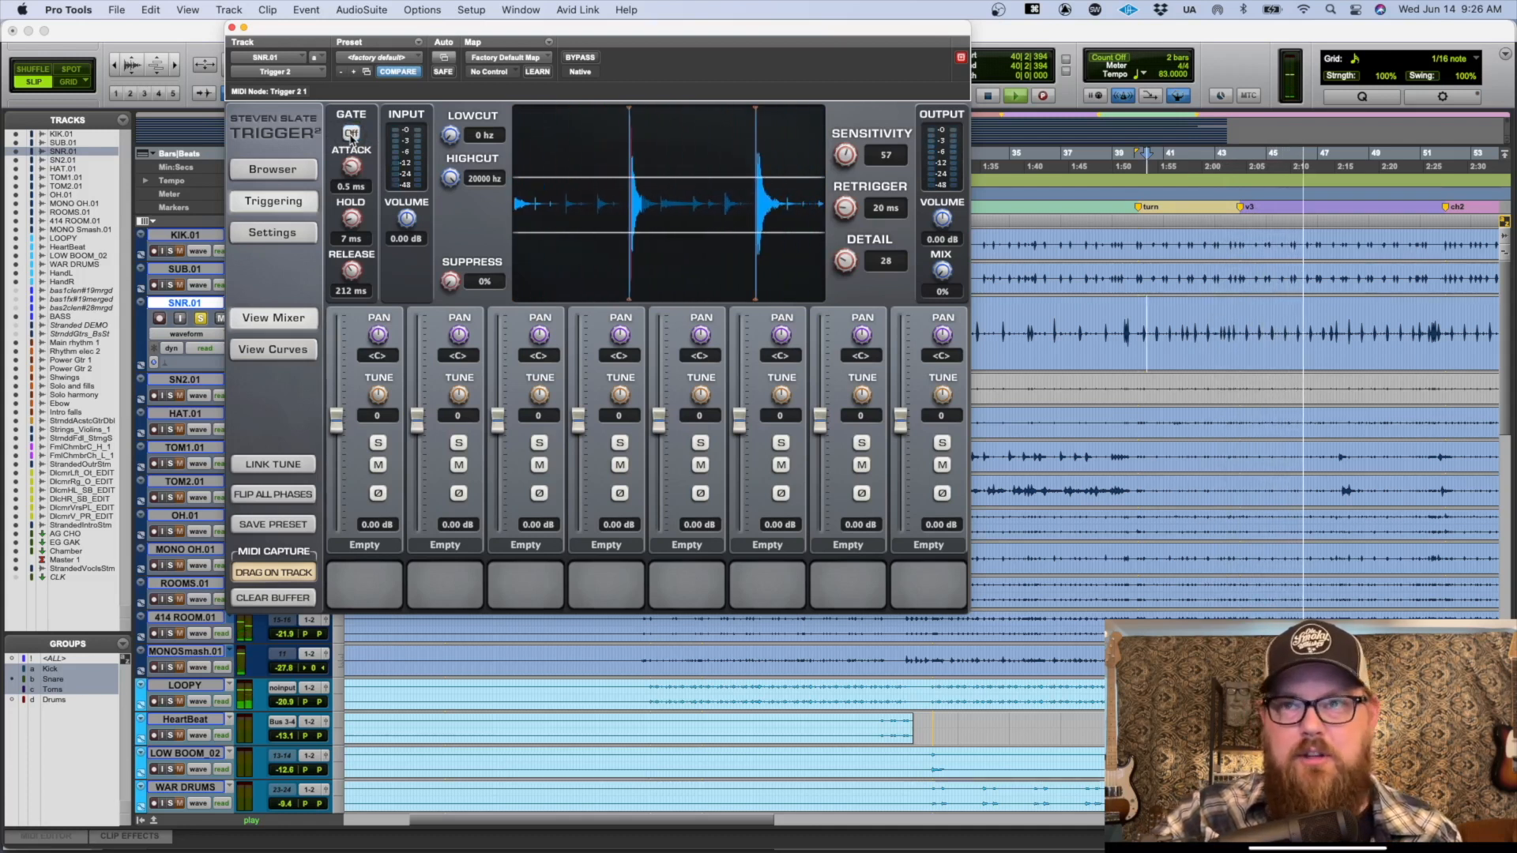
key("space")
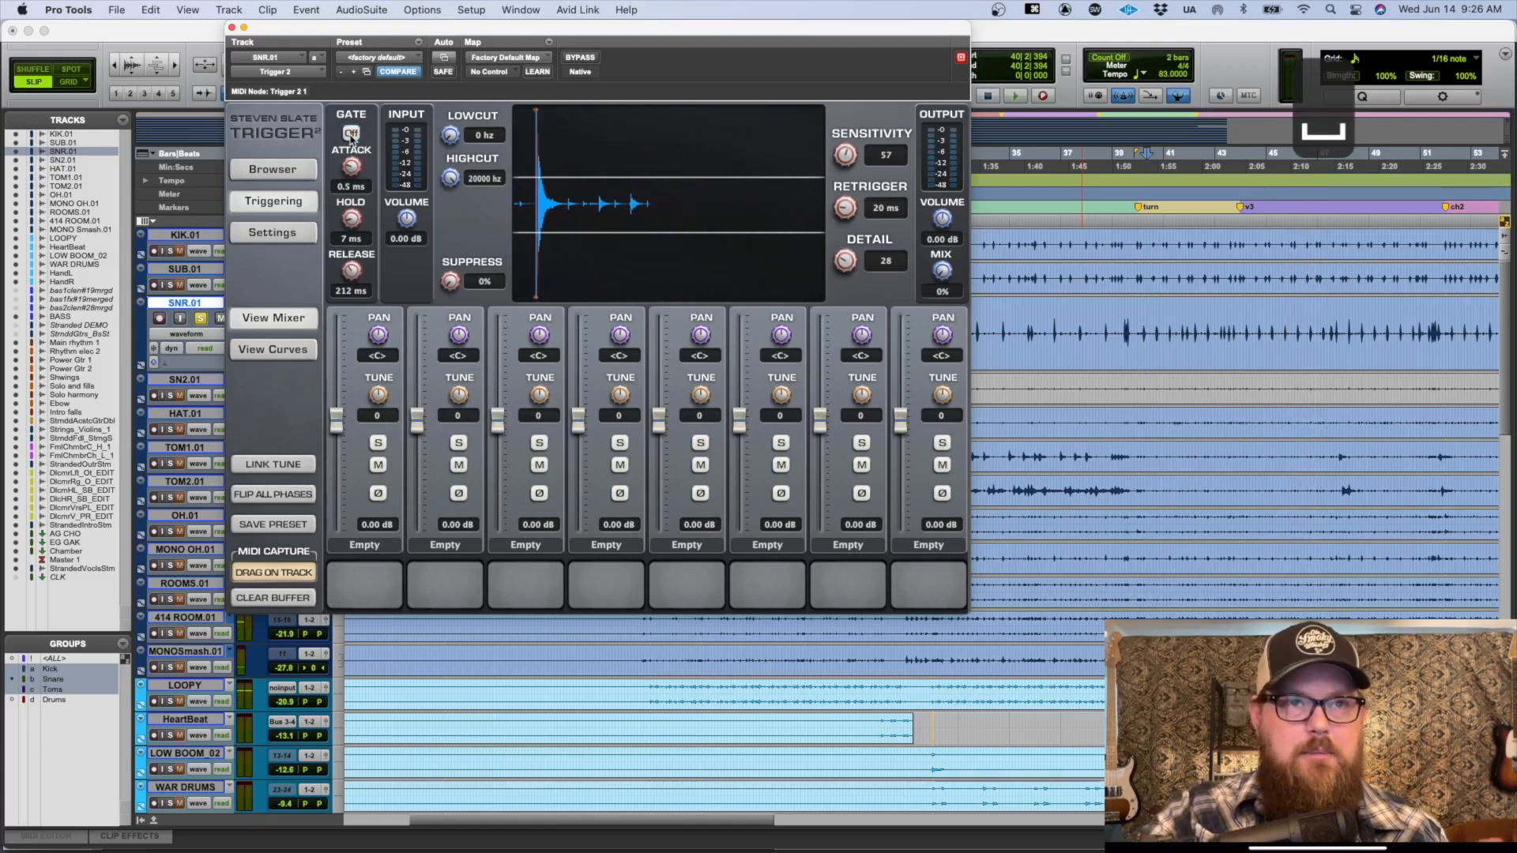
left_click(353, 134)
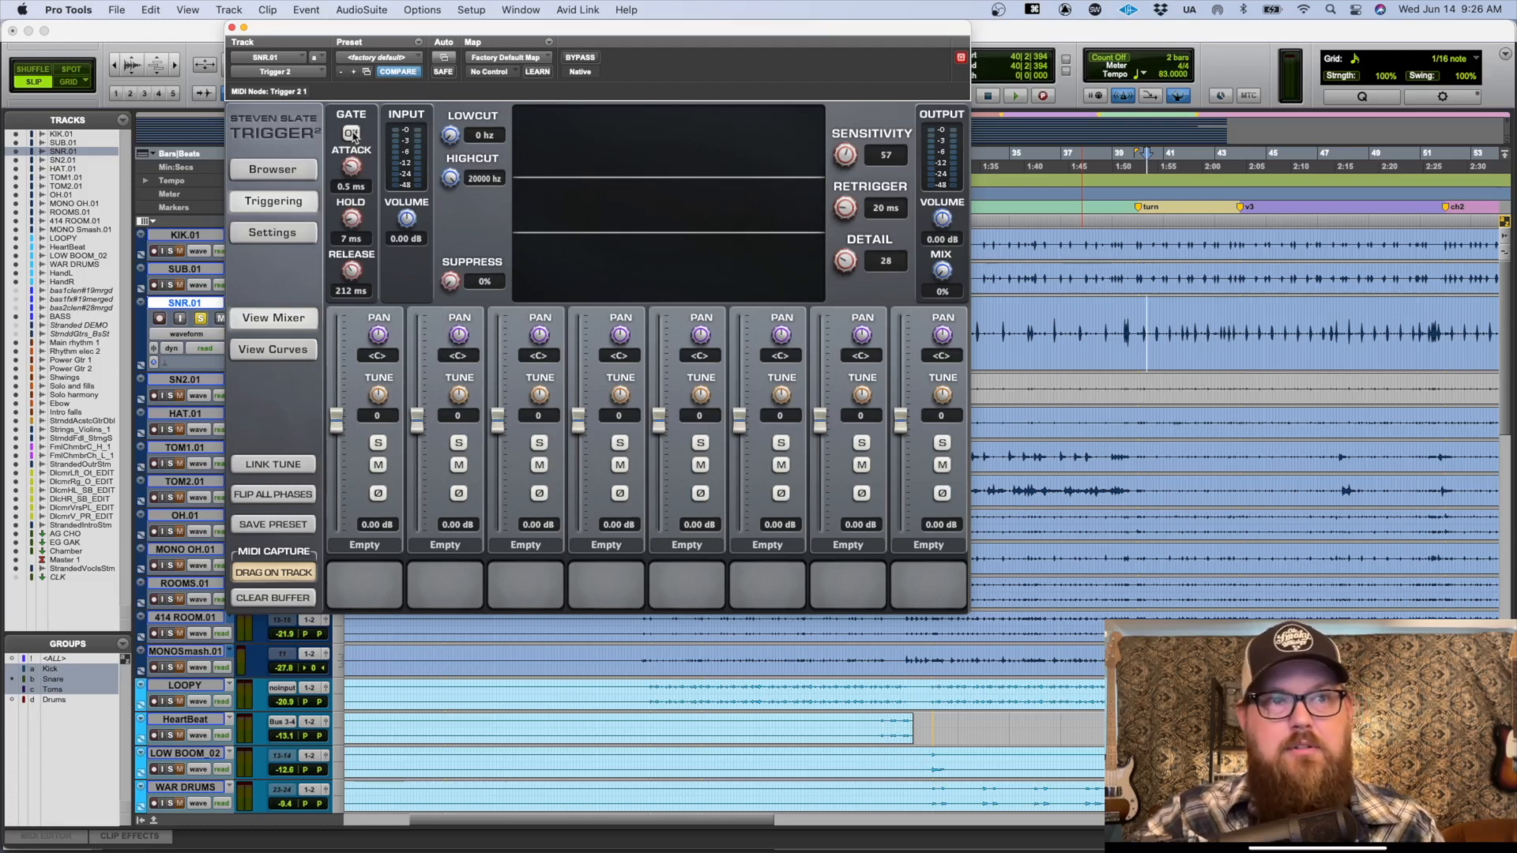
left_click(352, 134)
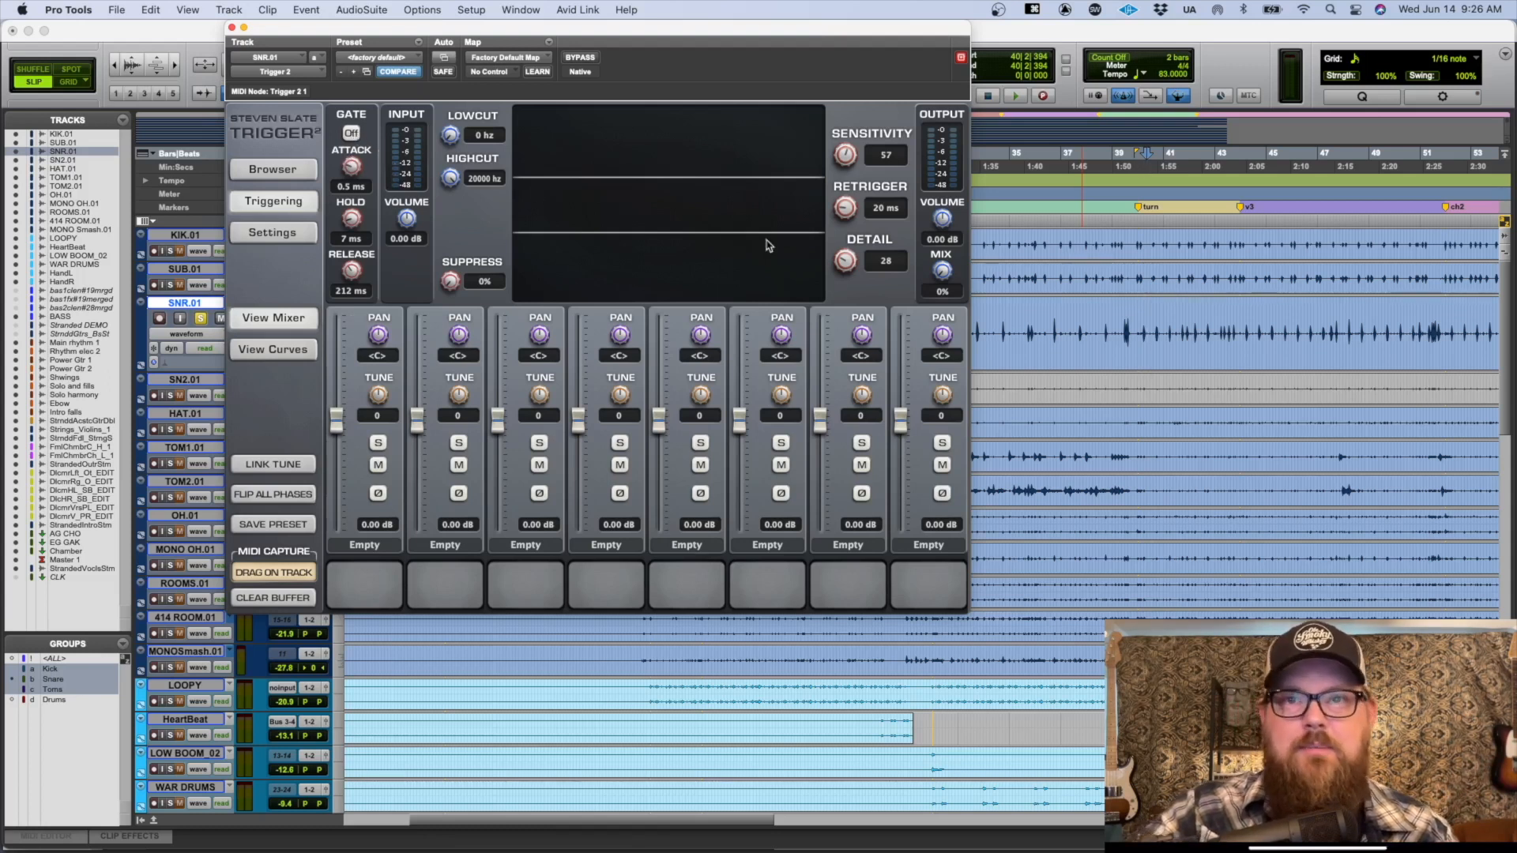
Step: Set Trigger 2's Mix to 100% and play the turn section to check the output
left_click_drag(941, 273, 1041, 8)
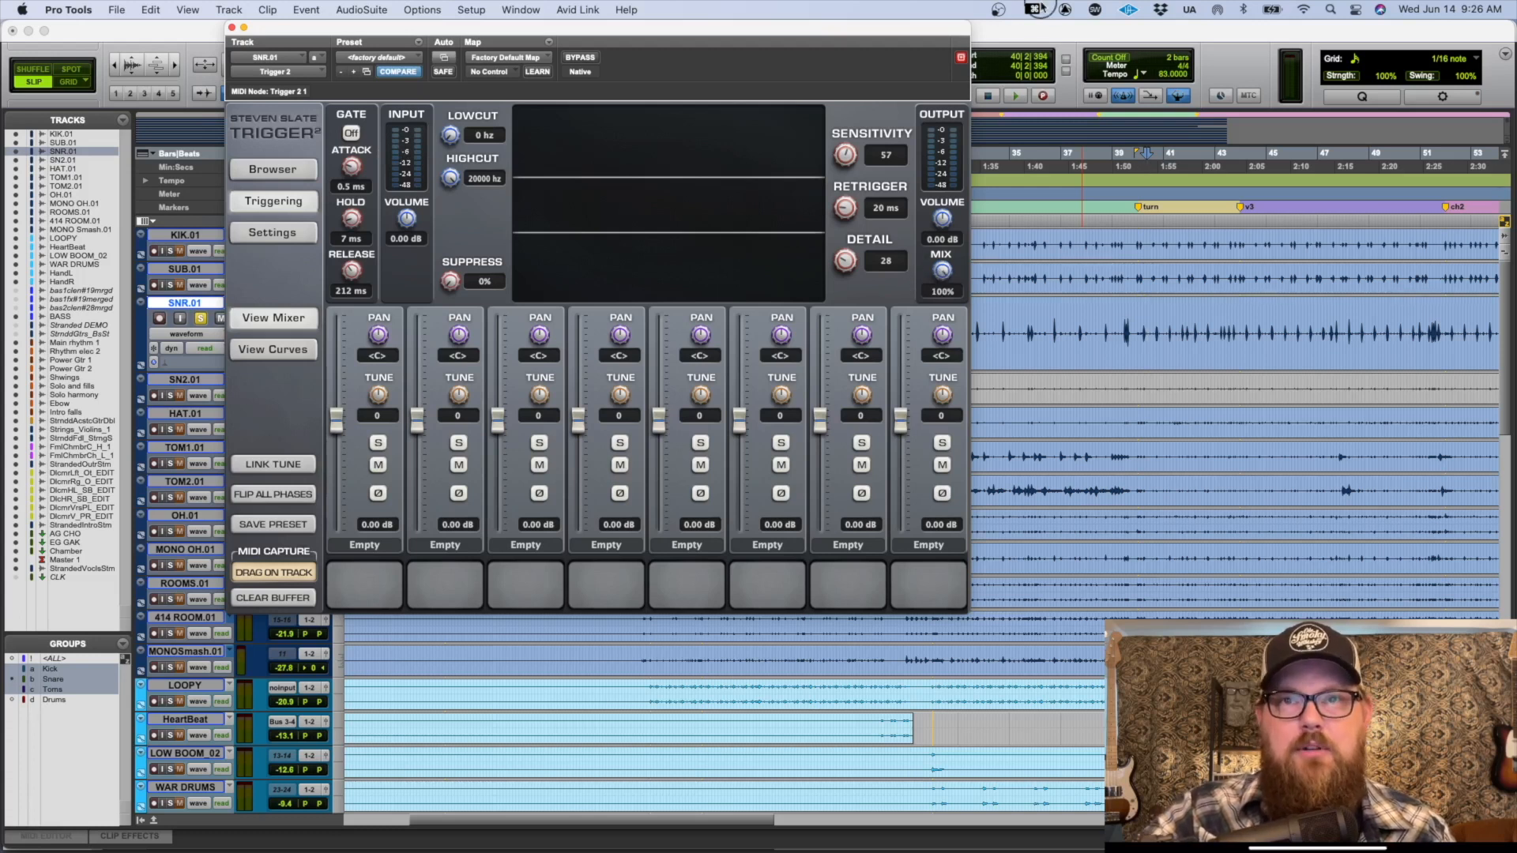
key("space")
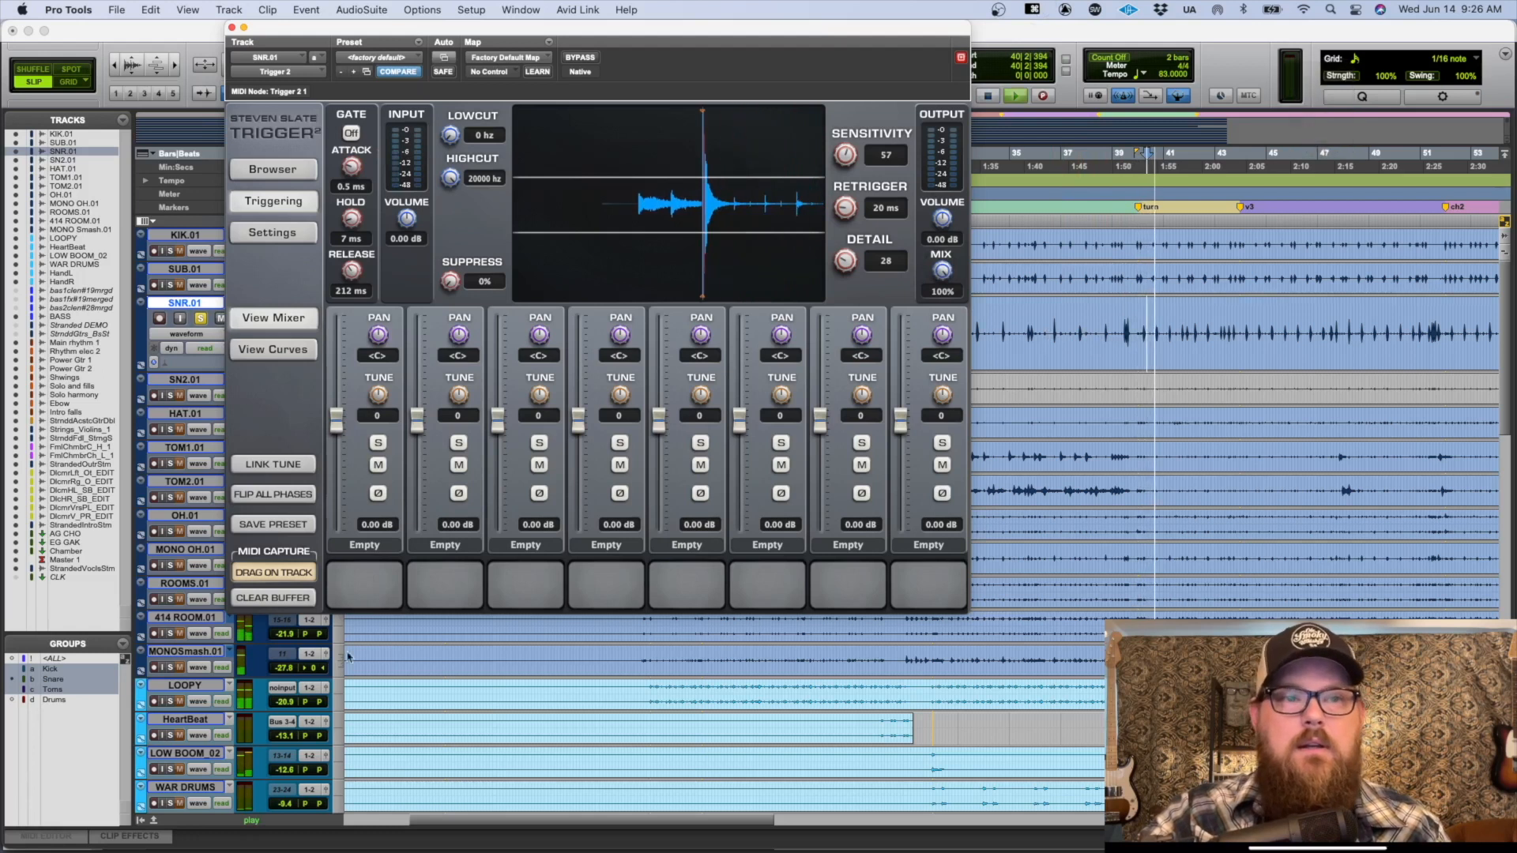
key("space")
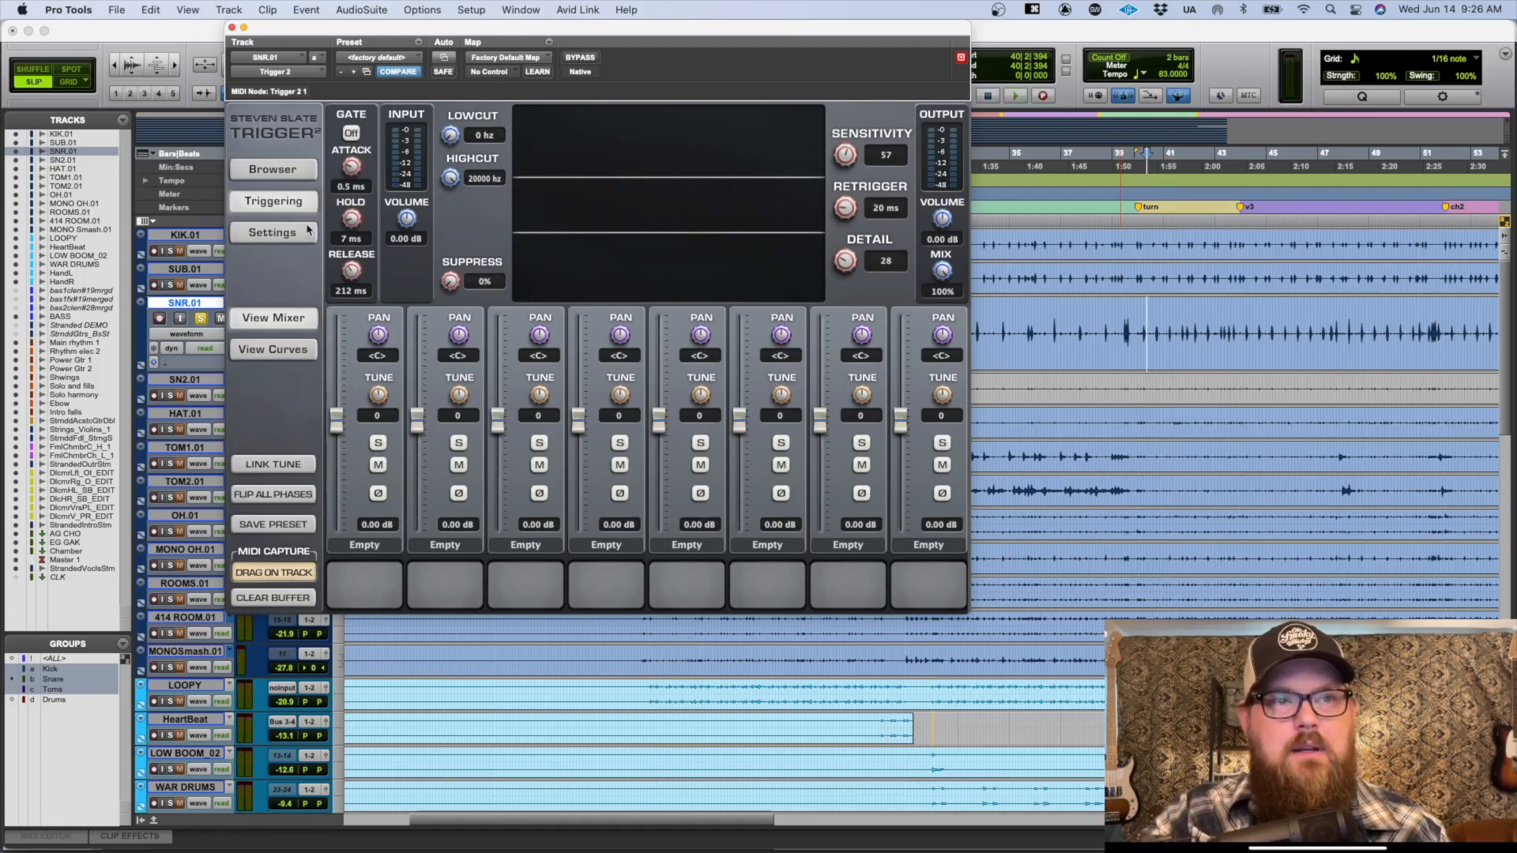
key("space")
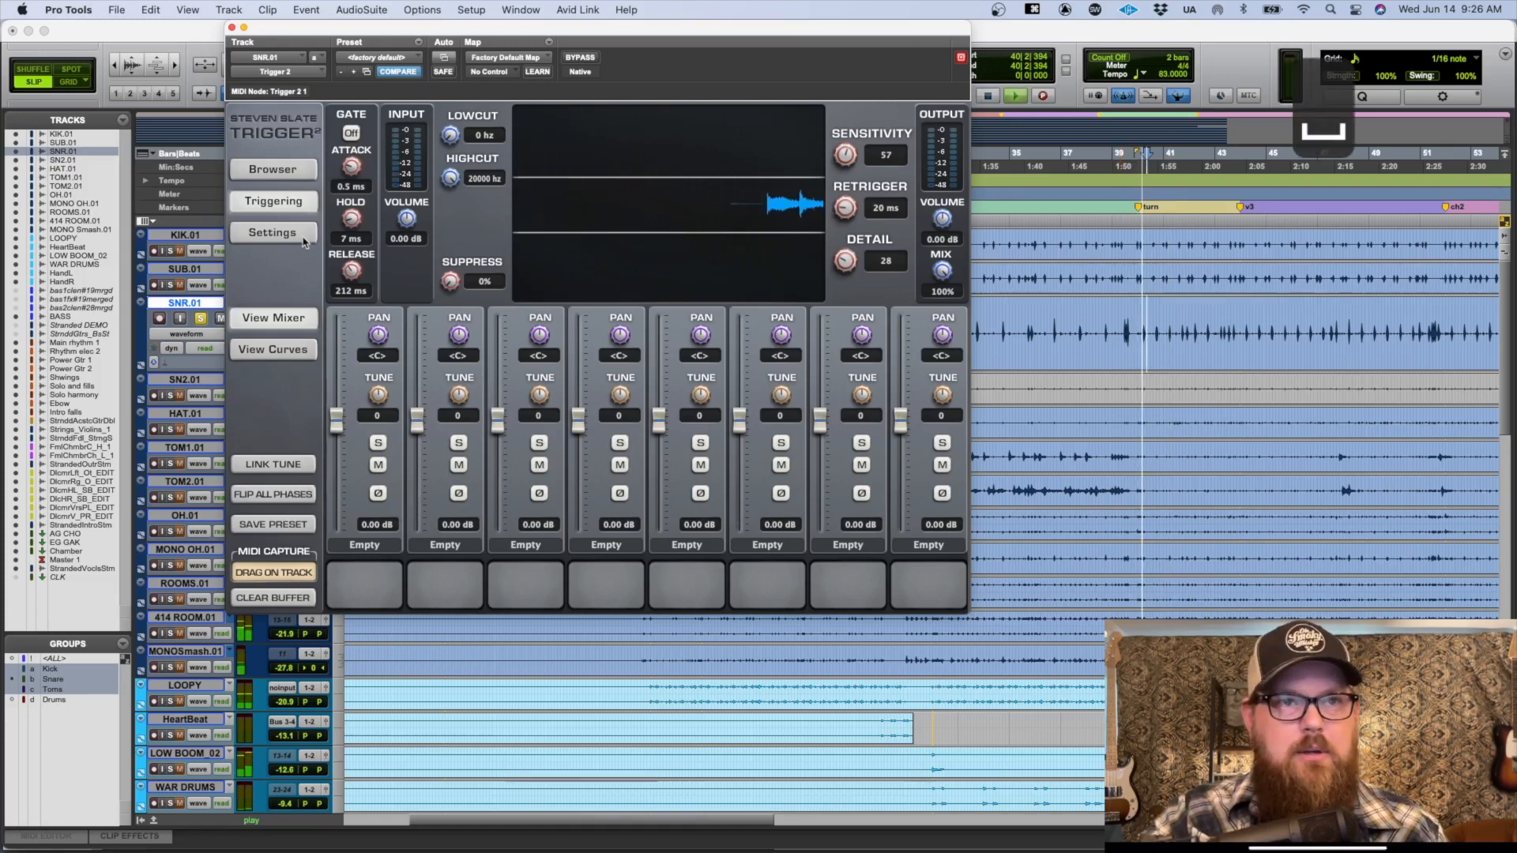
Step: Check the sample base directory in Trigger 2's settings, then browse Trigger 2 Samples to the ChiliSnare folder under Trigger2 Snares
left_click(303, 240)
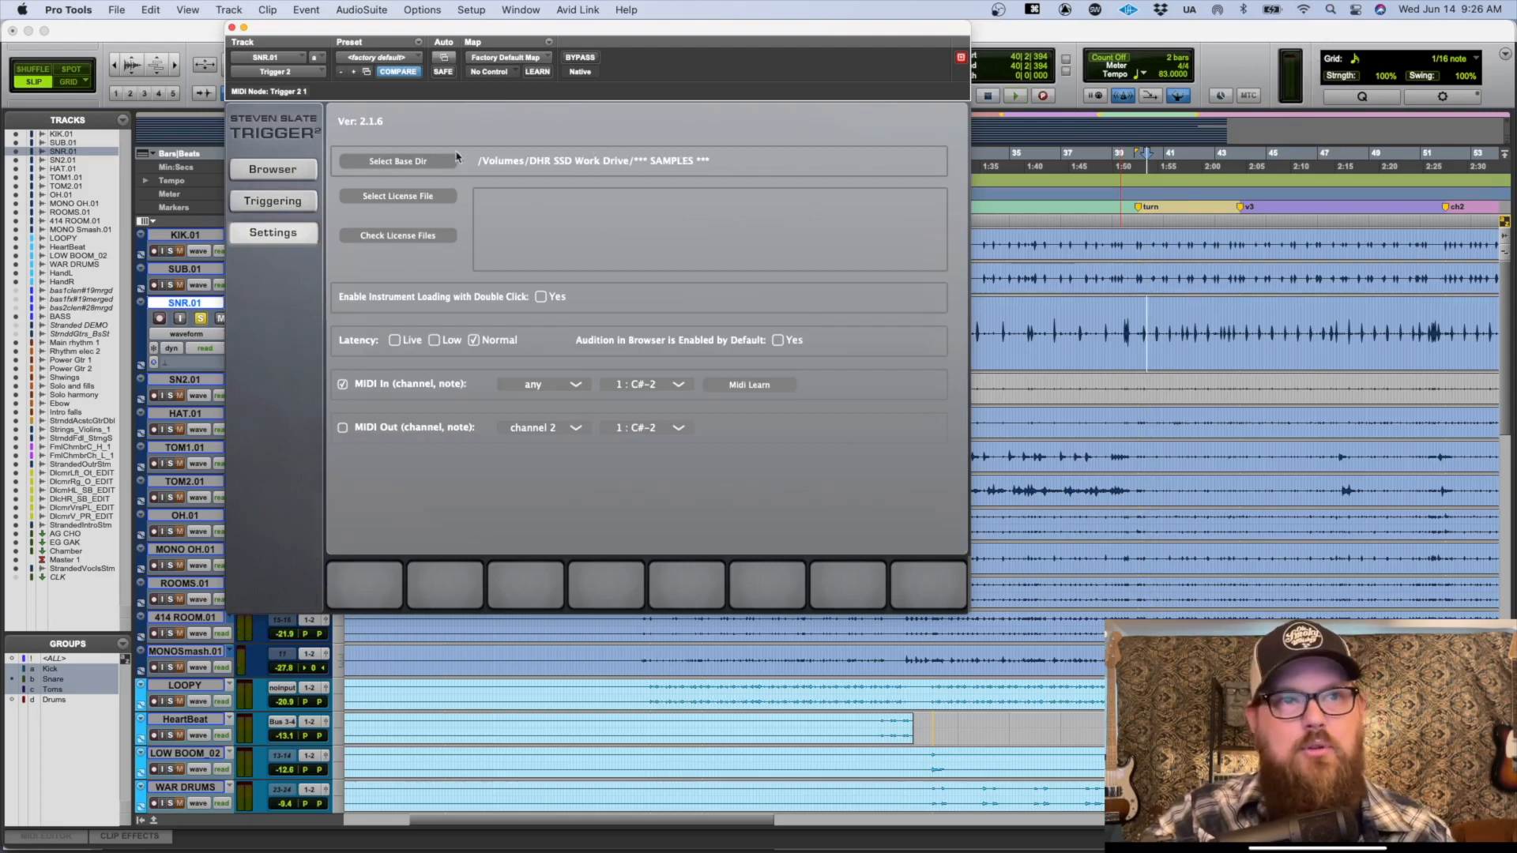
left_click(286, 171)
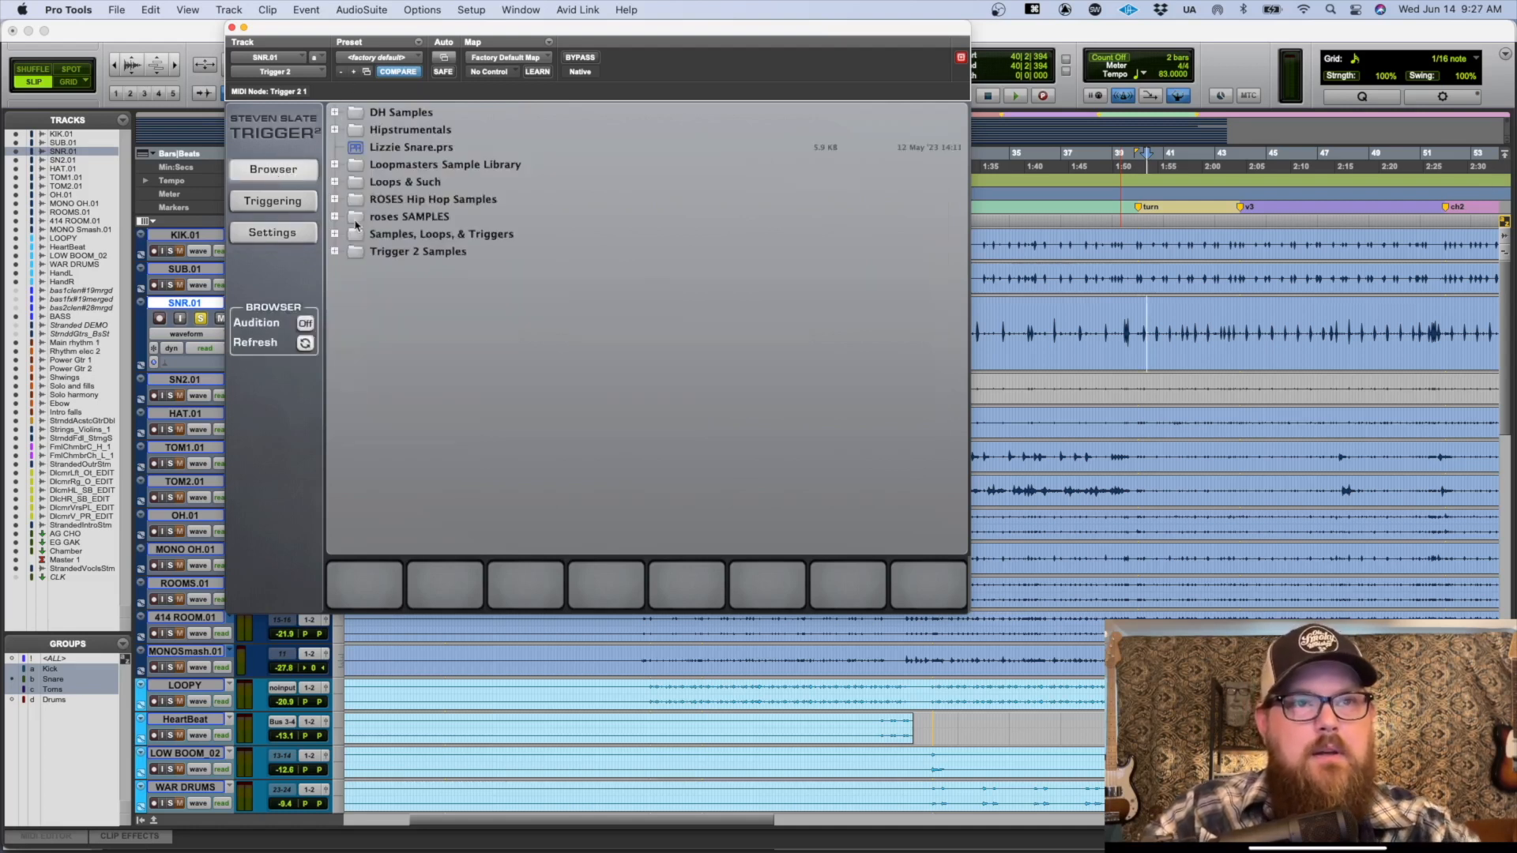
left_click(334, 251)
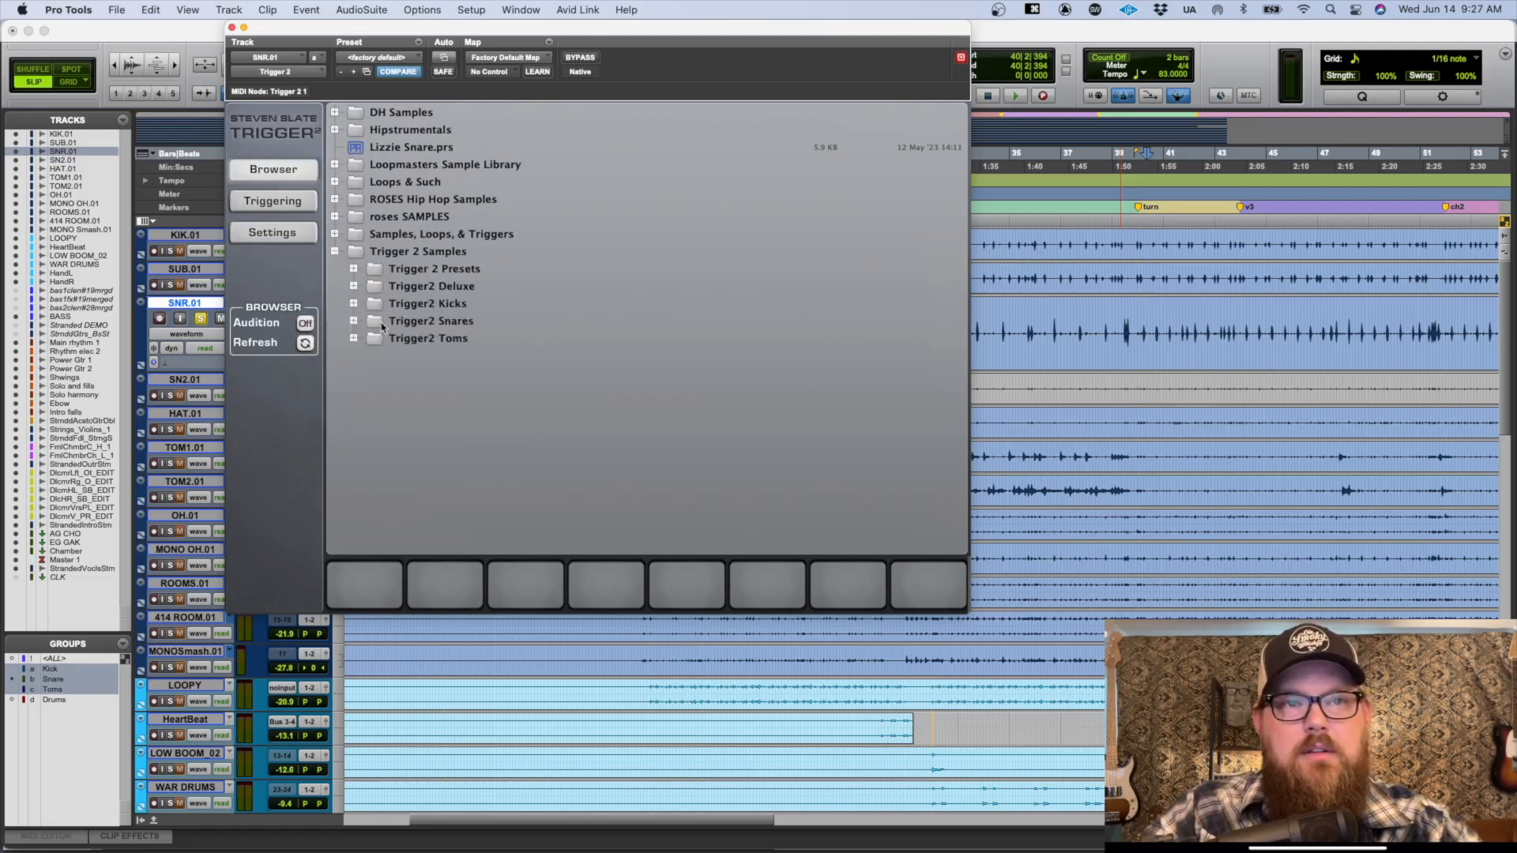
left_click(353, 321)
scroll(437, 342, "down", 3)
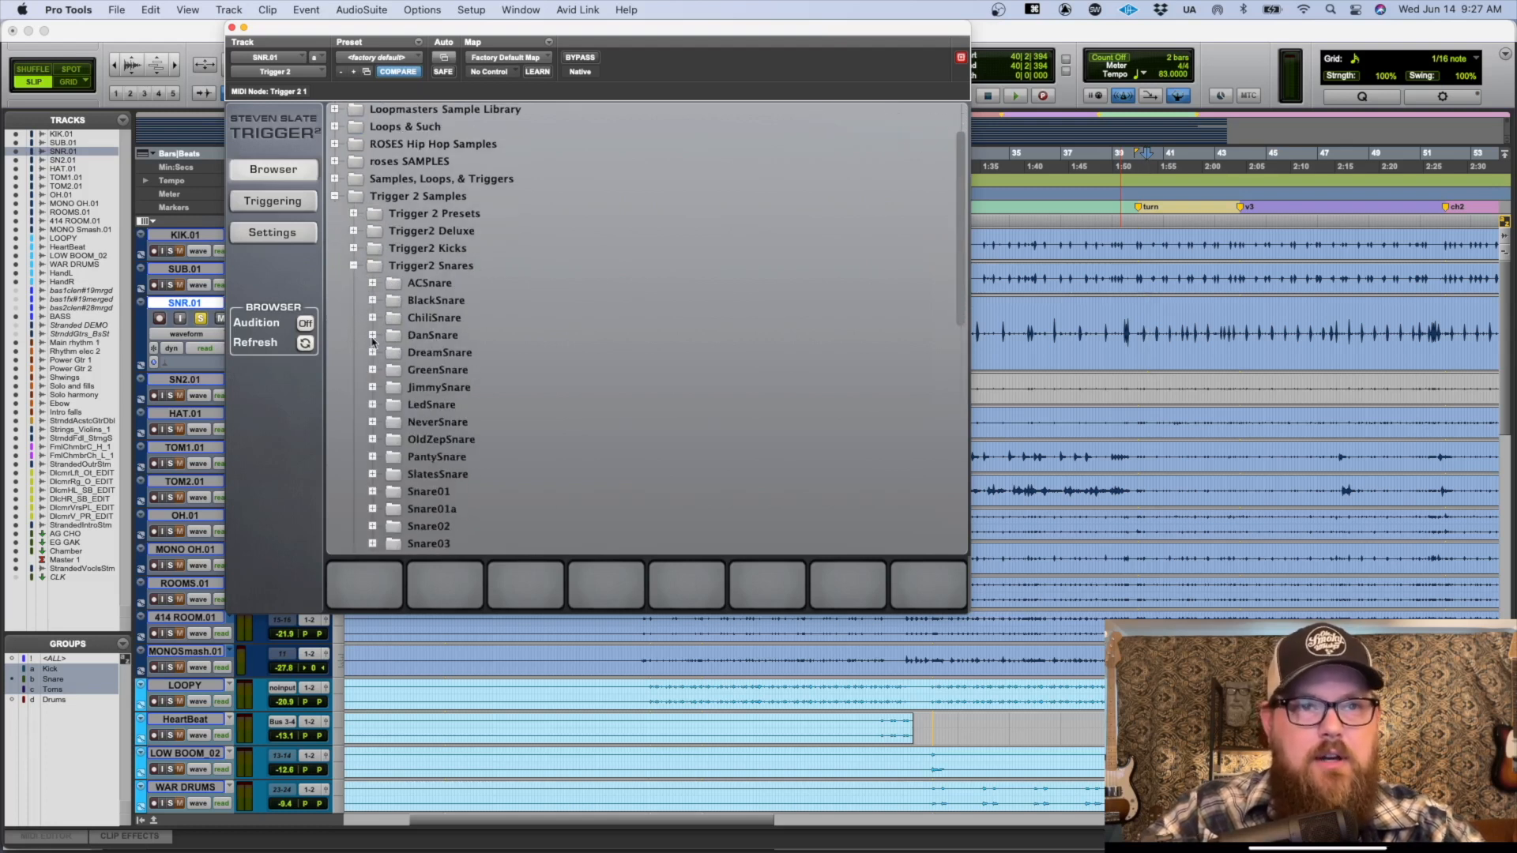
left_click(372, 318)
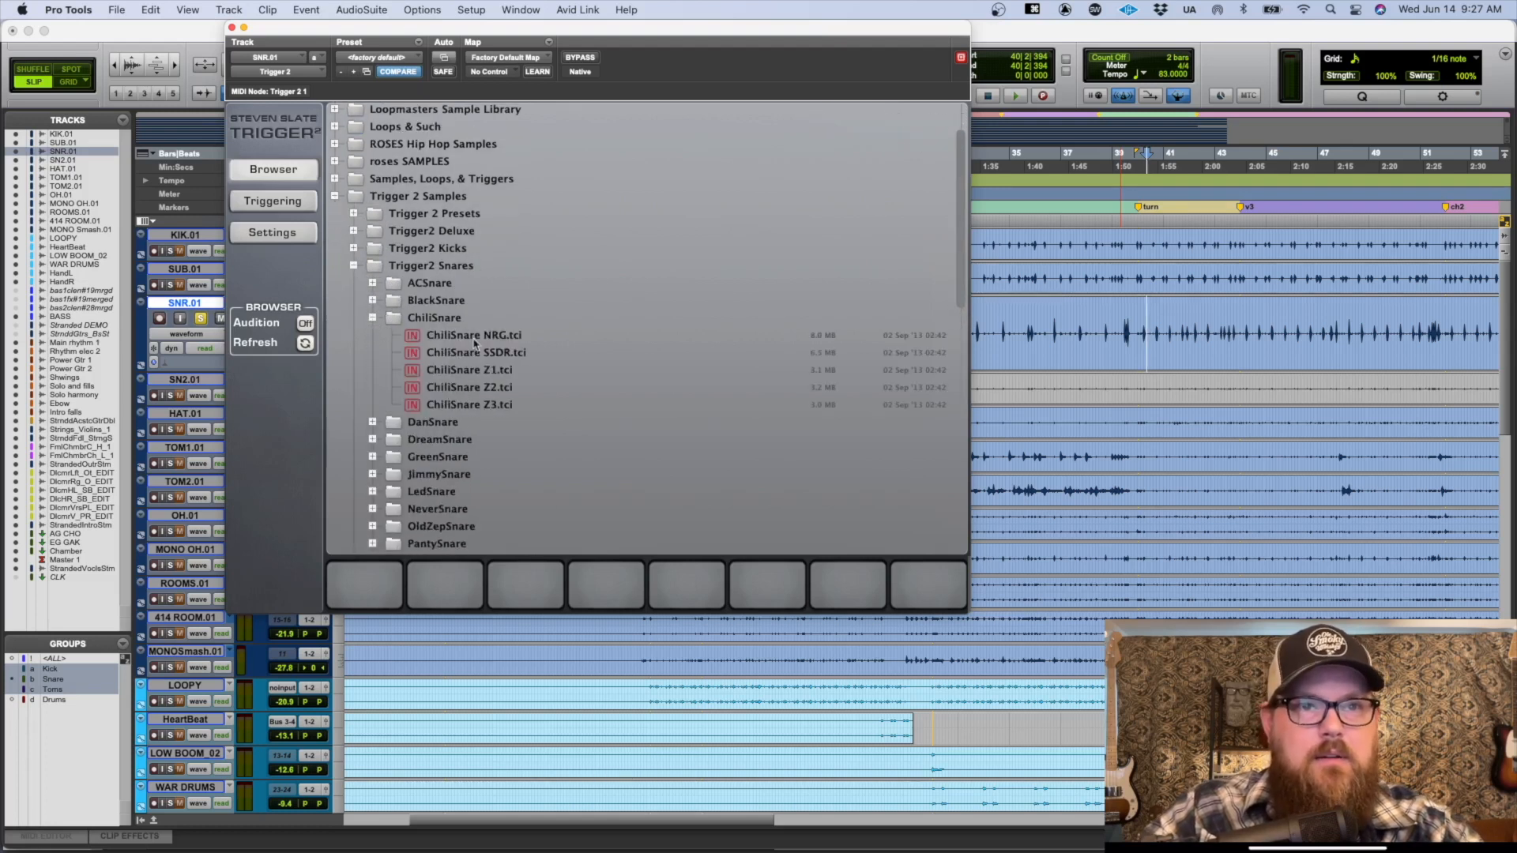
Step: Load ChiliSnare Z1.tci into the first sample slot, turn on Audition for the browser and audition that sample
left_click(467, 371)
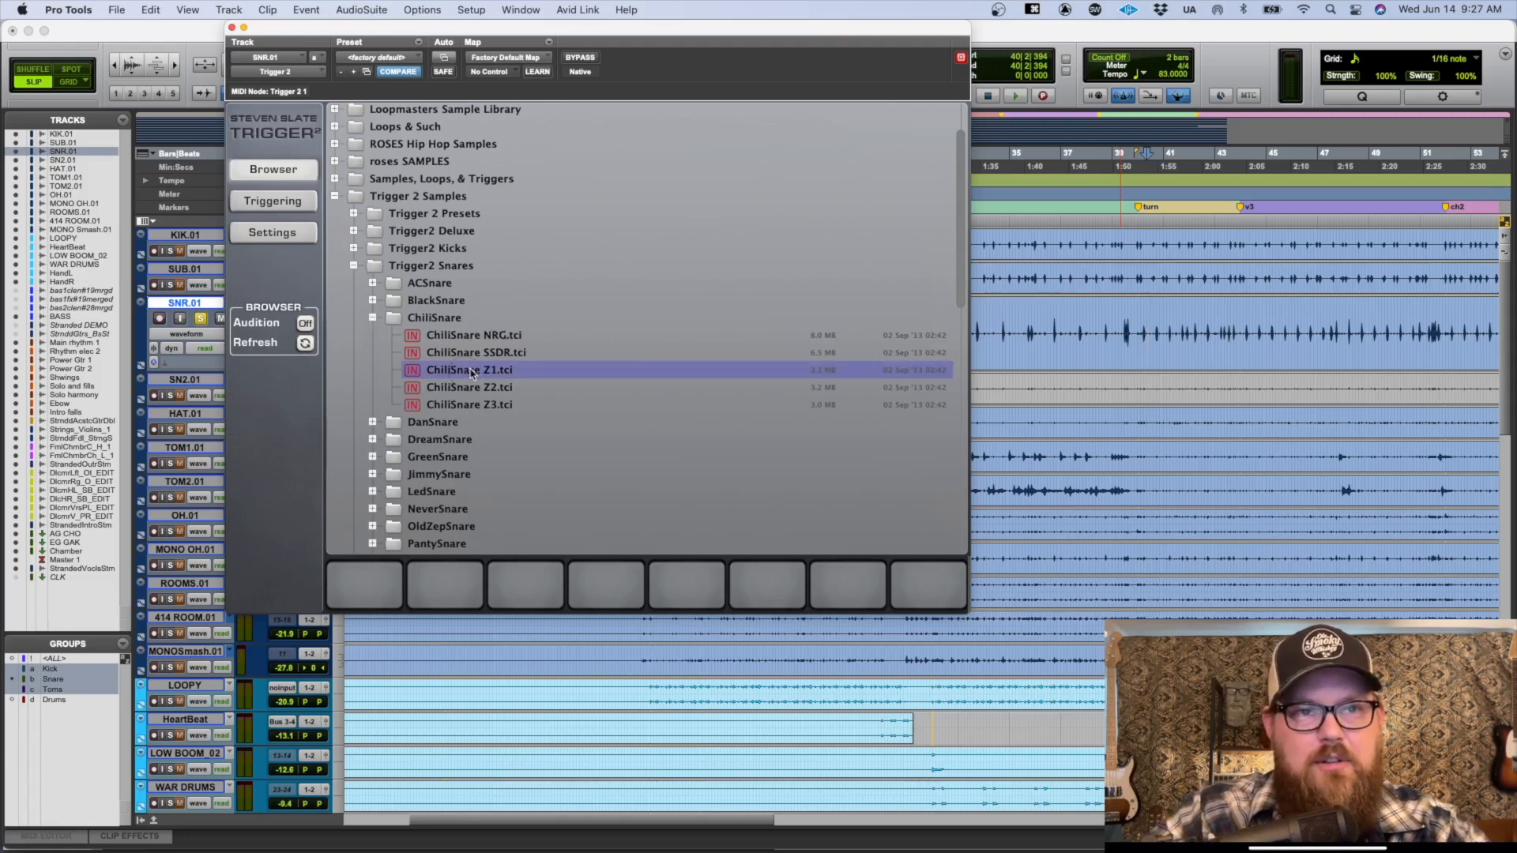
left_click_drag(472, 371, 364, 584)
left_click(305, 325)
left_click(441, 366)
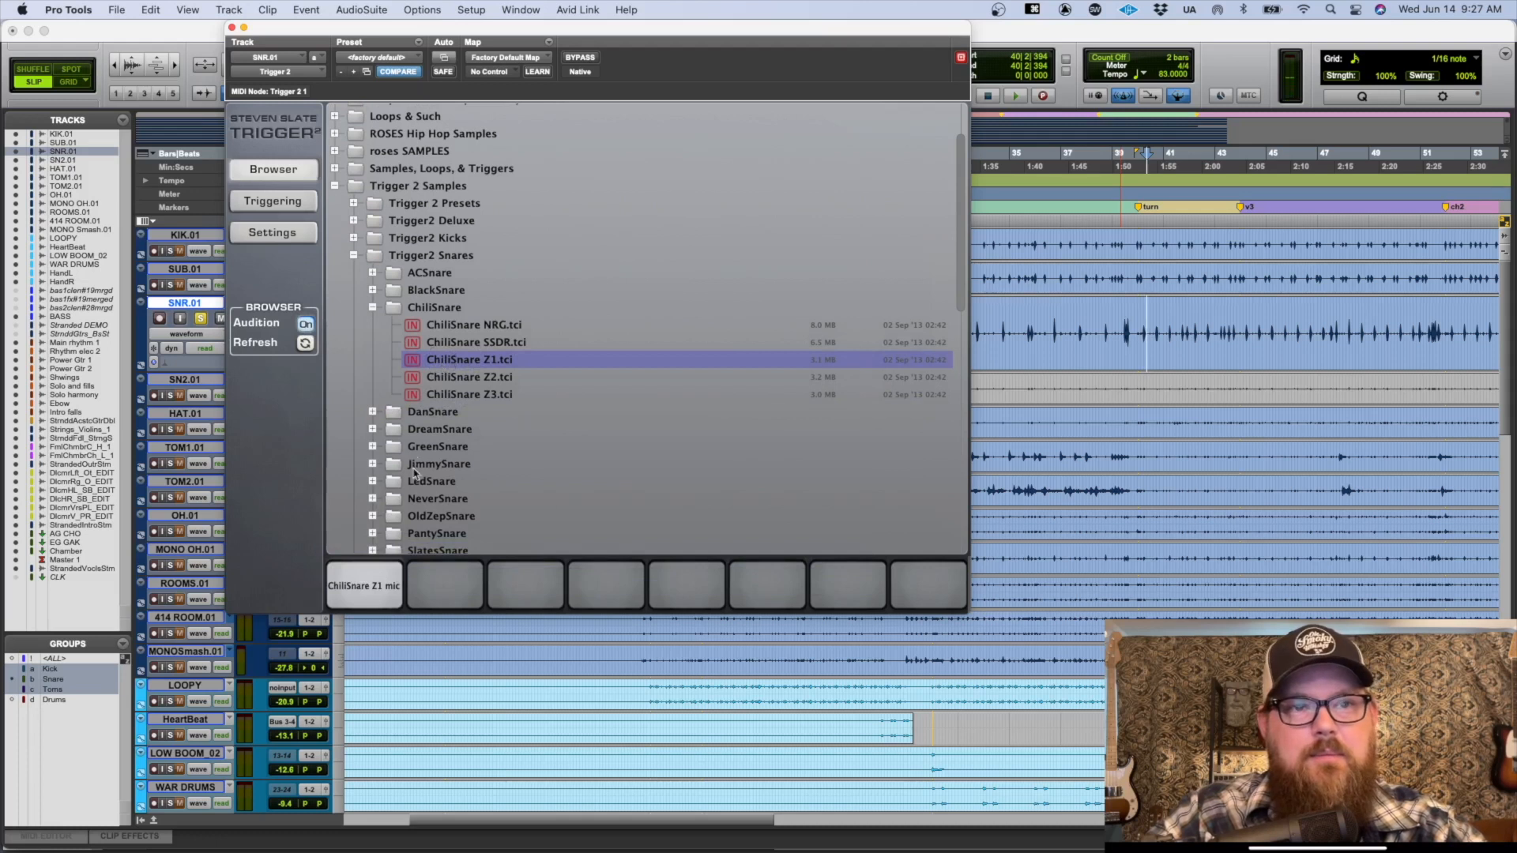
Step: Return to the triggering view and play the turn section to hear the ChiliSnare Z1 sample
left_click(273, 202)
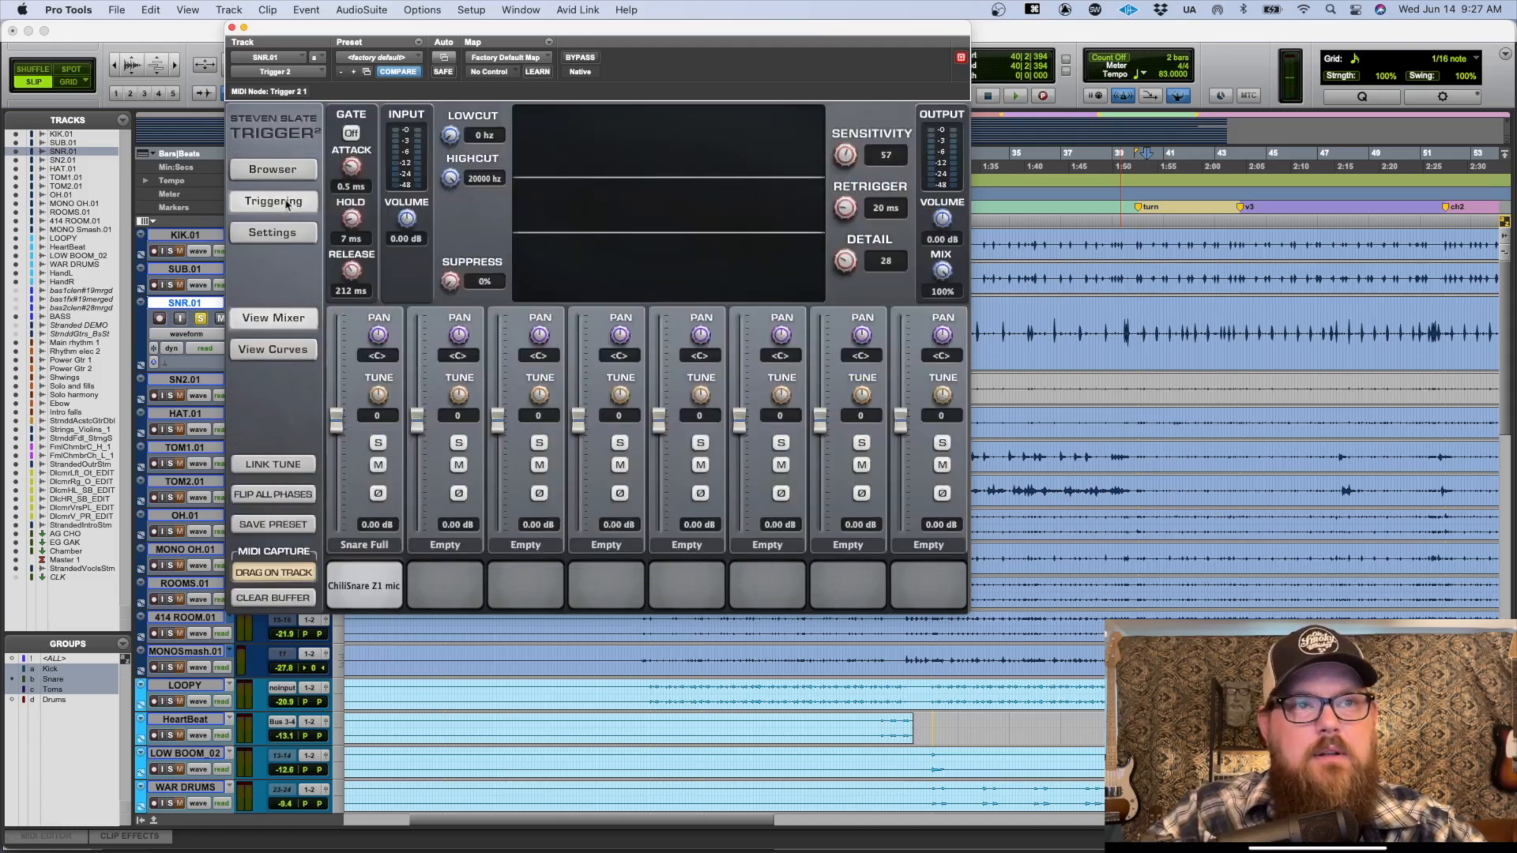
key("space")
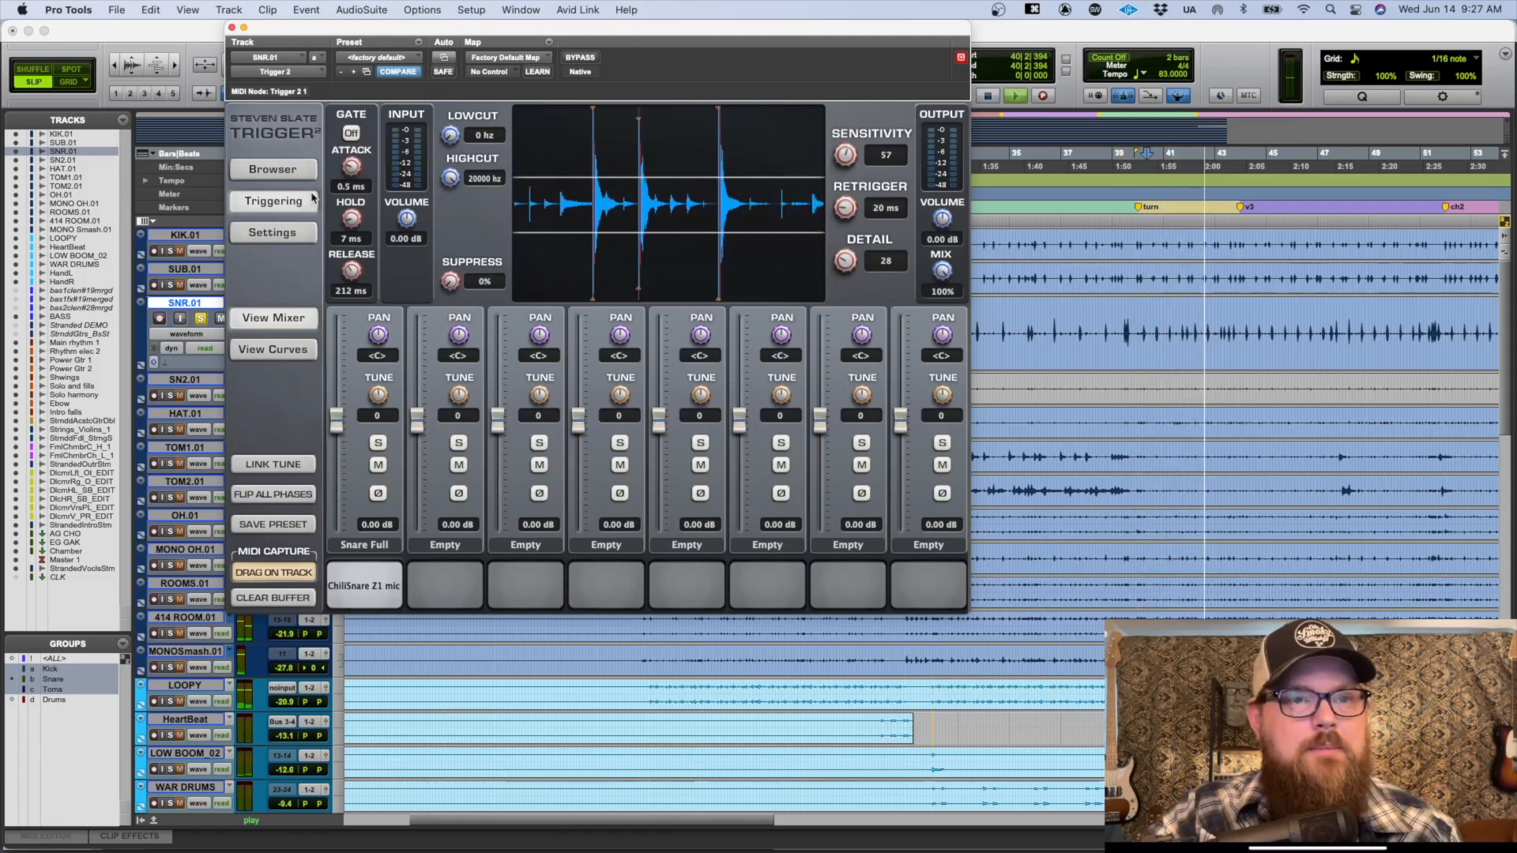
key("space")
Step: Reopen the sample browser, collapse the ChiliSnare folder and audition BlackSnare Z1.tci from the BlackSnare folder
left_click(301, 170)
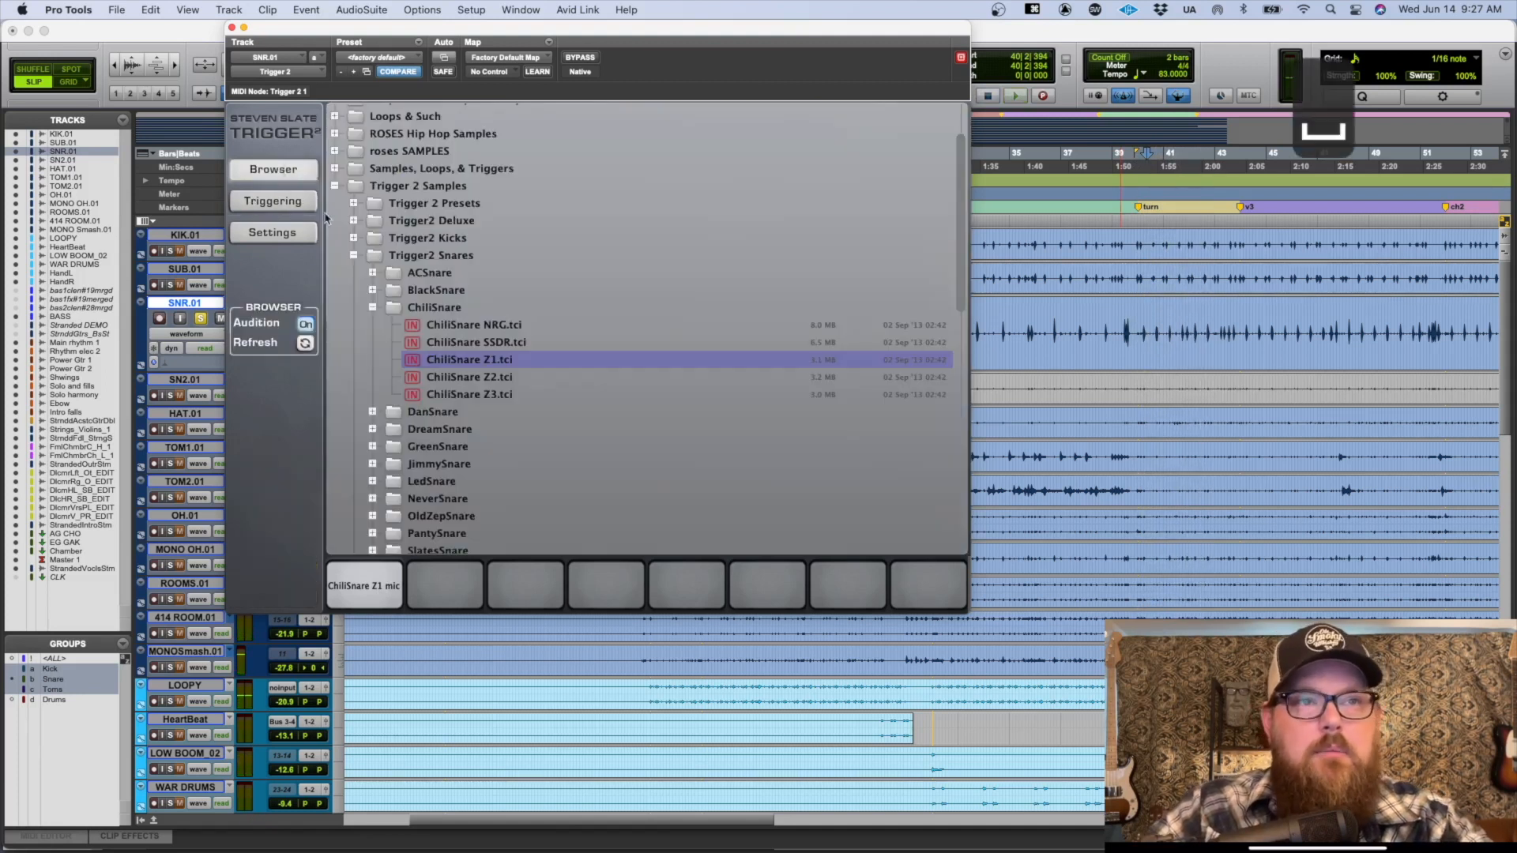
left_click(372, 308)
left_click(372, 290)
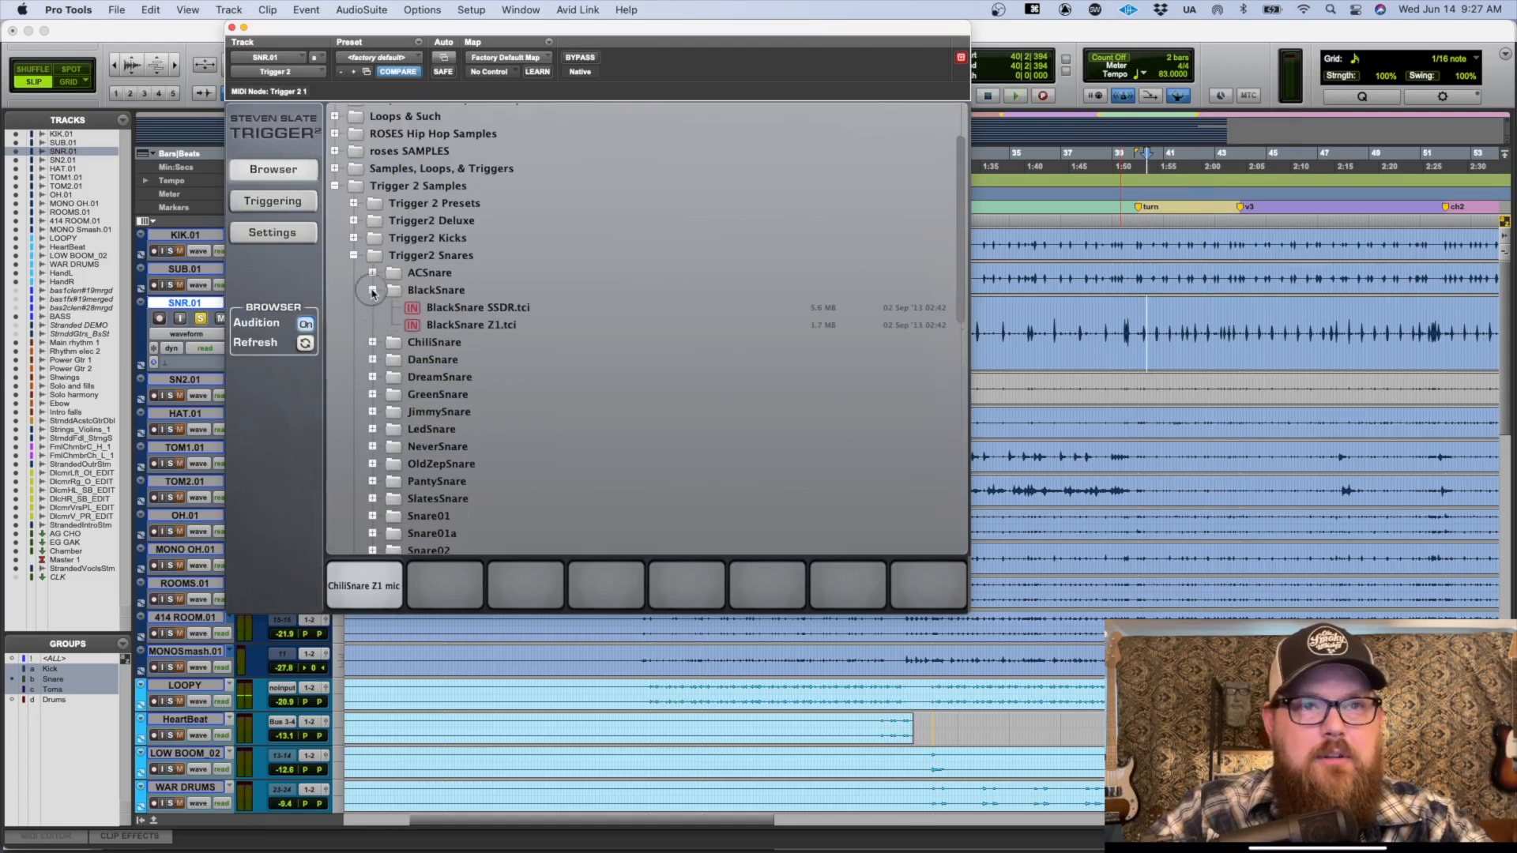
left_click(440, 327)
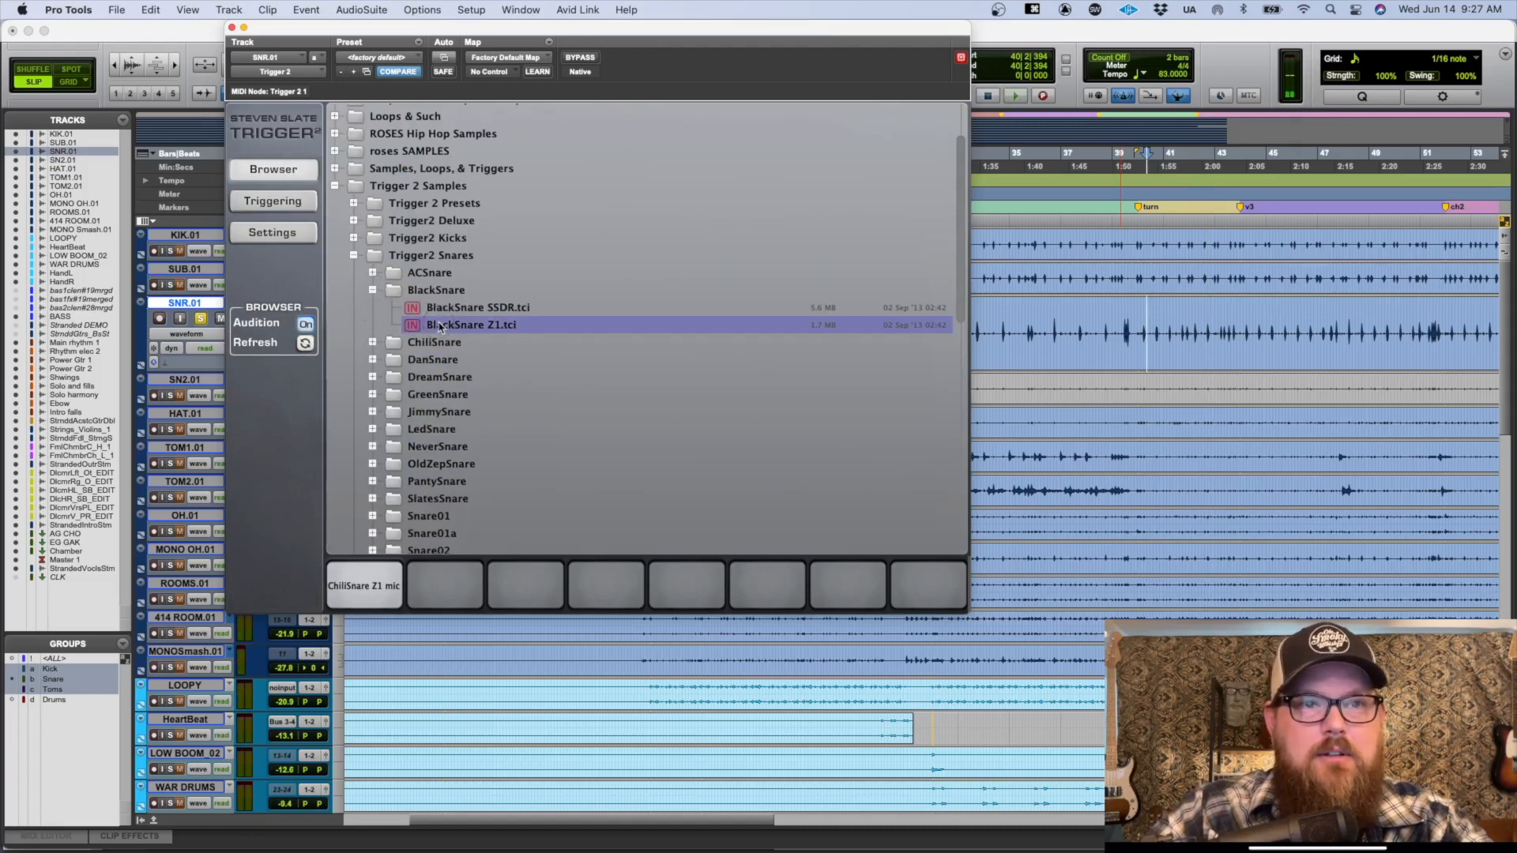
Step: Audition ACSnare Z1.tci from the ACSnare folder and load it into the first sample slot
left_click(372, 272)
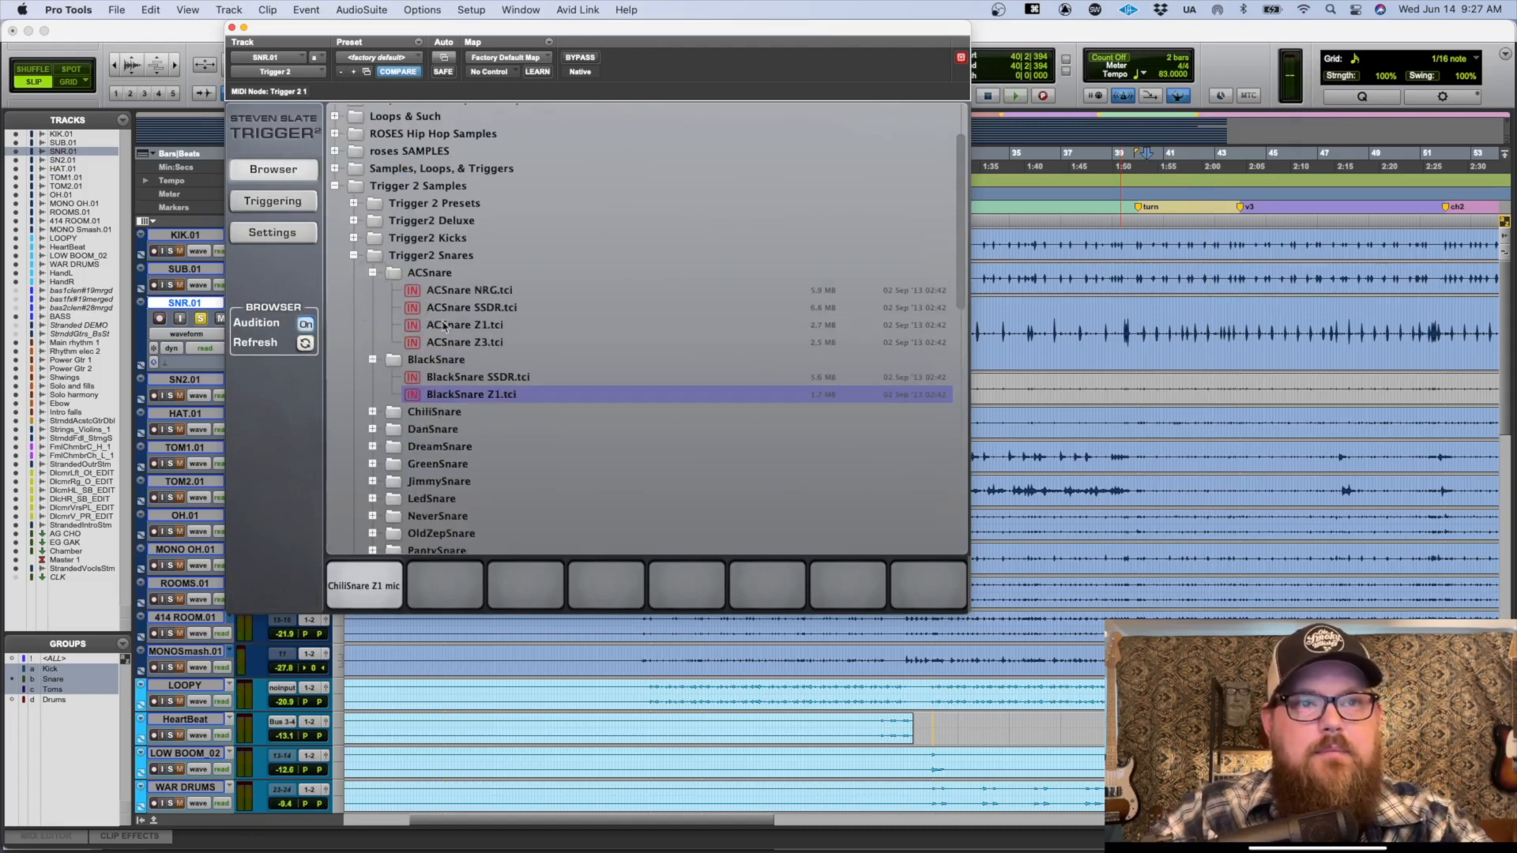
left_click(459, 326)
scroll(457, 333, "down", 1)
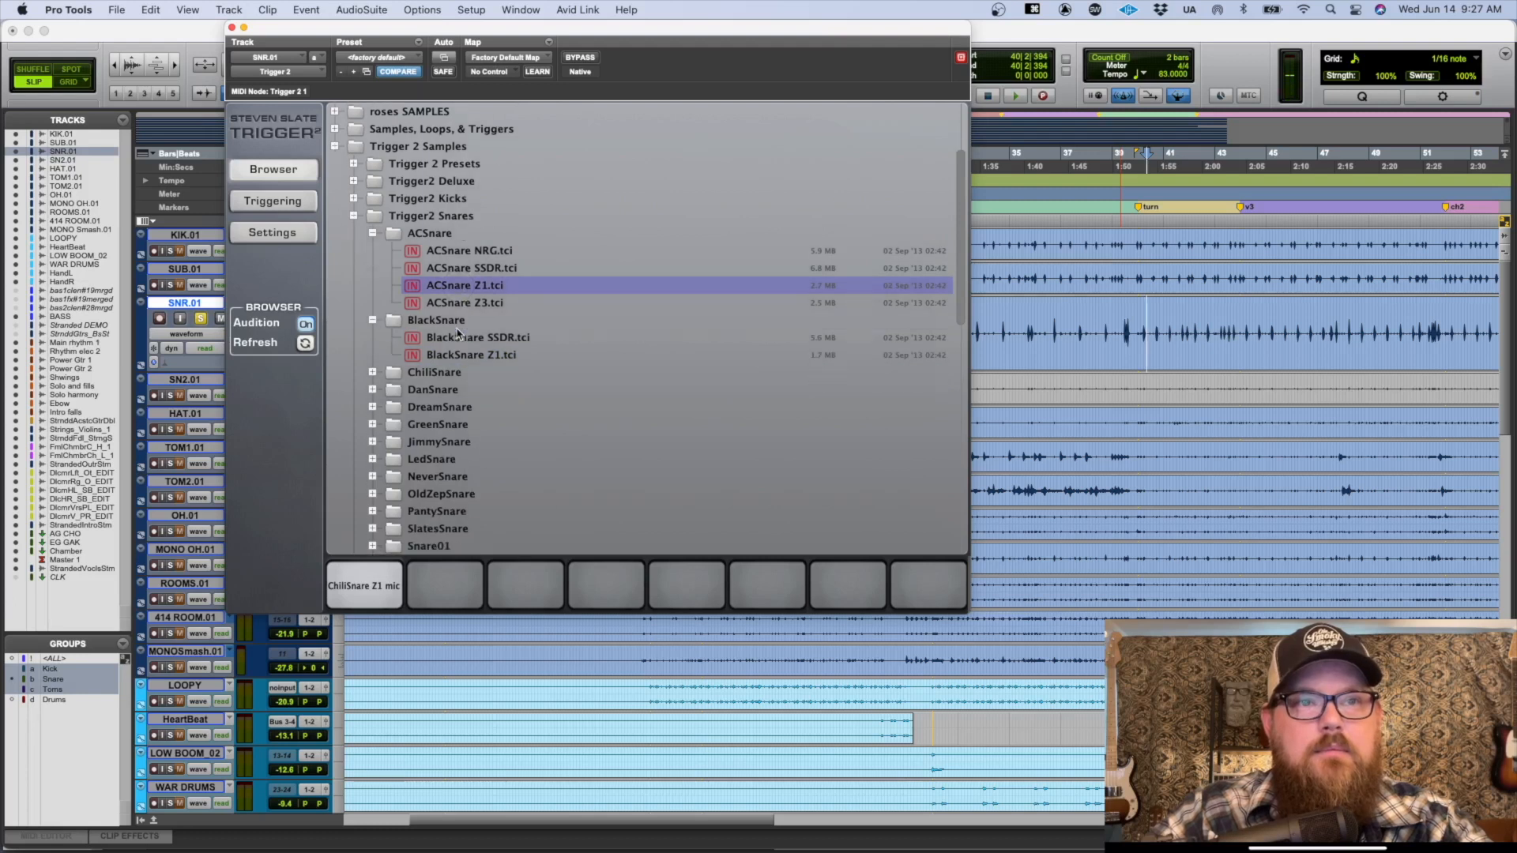
double_click(444, 290)
scroll(418, 269, "down", 1)
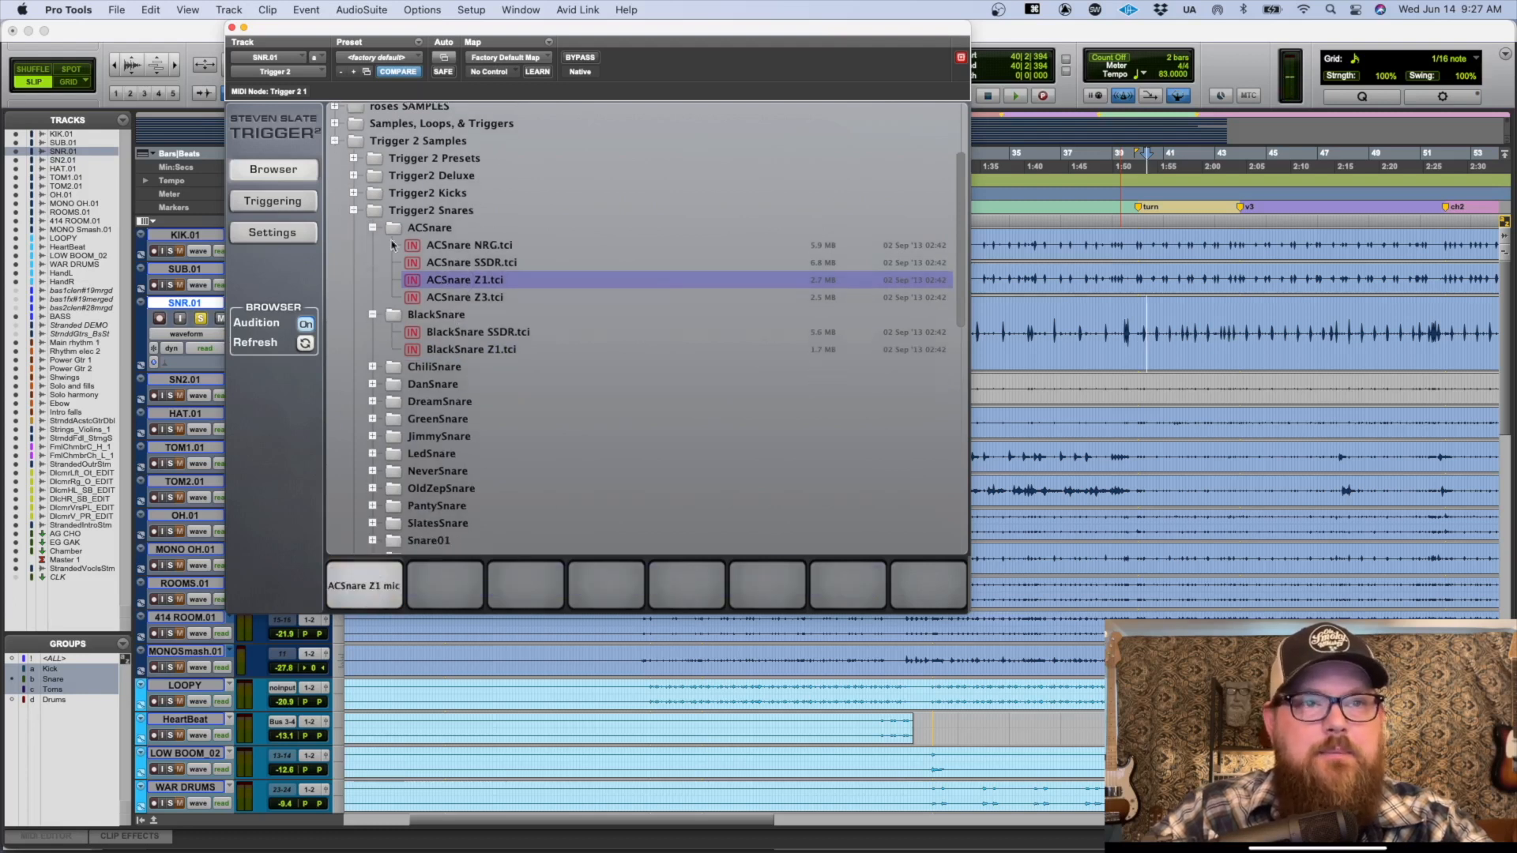
Step: Play the turn section in the triggering view with Mix at 0%, raise Mix to 100% to compare, and stop playback
left_click(283, 203)
left_click_drag(945, 278, 932, 380)
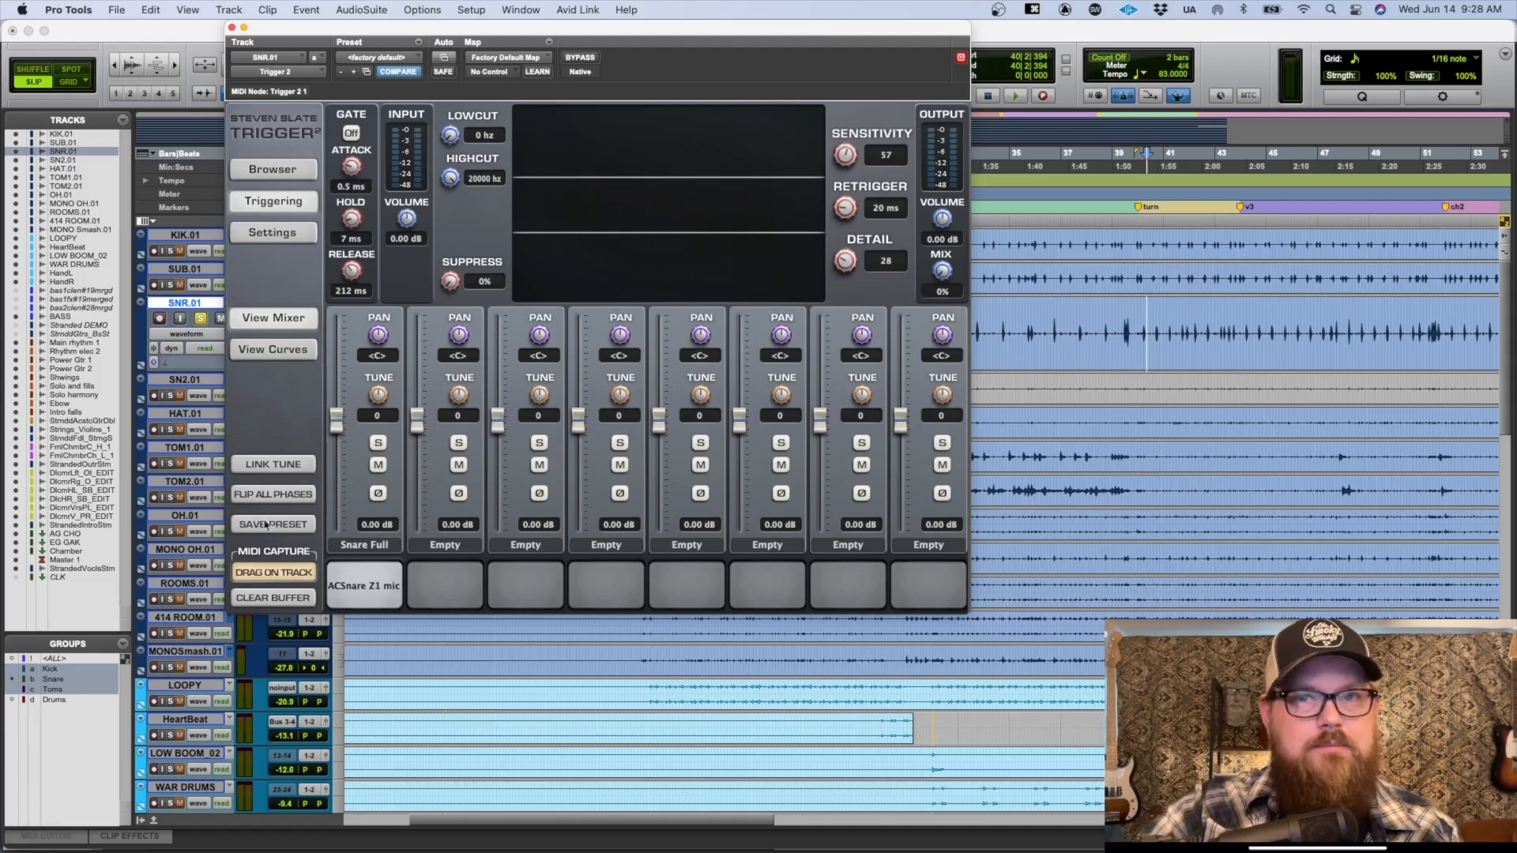
key("space")
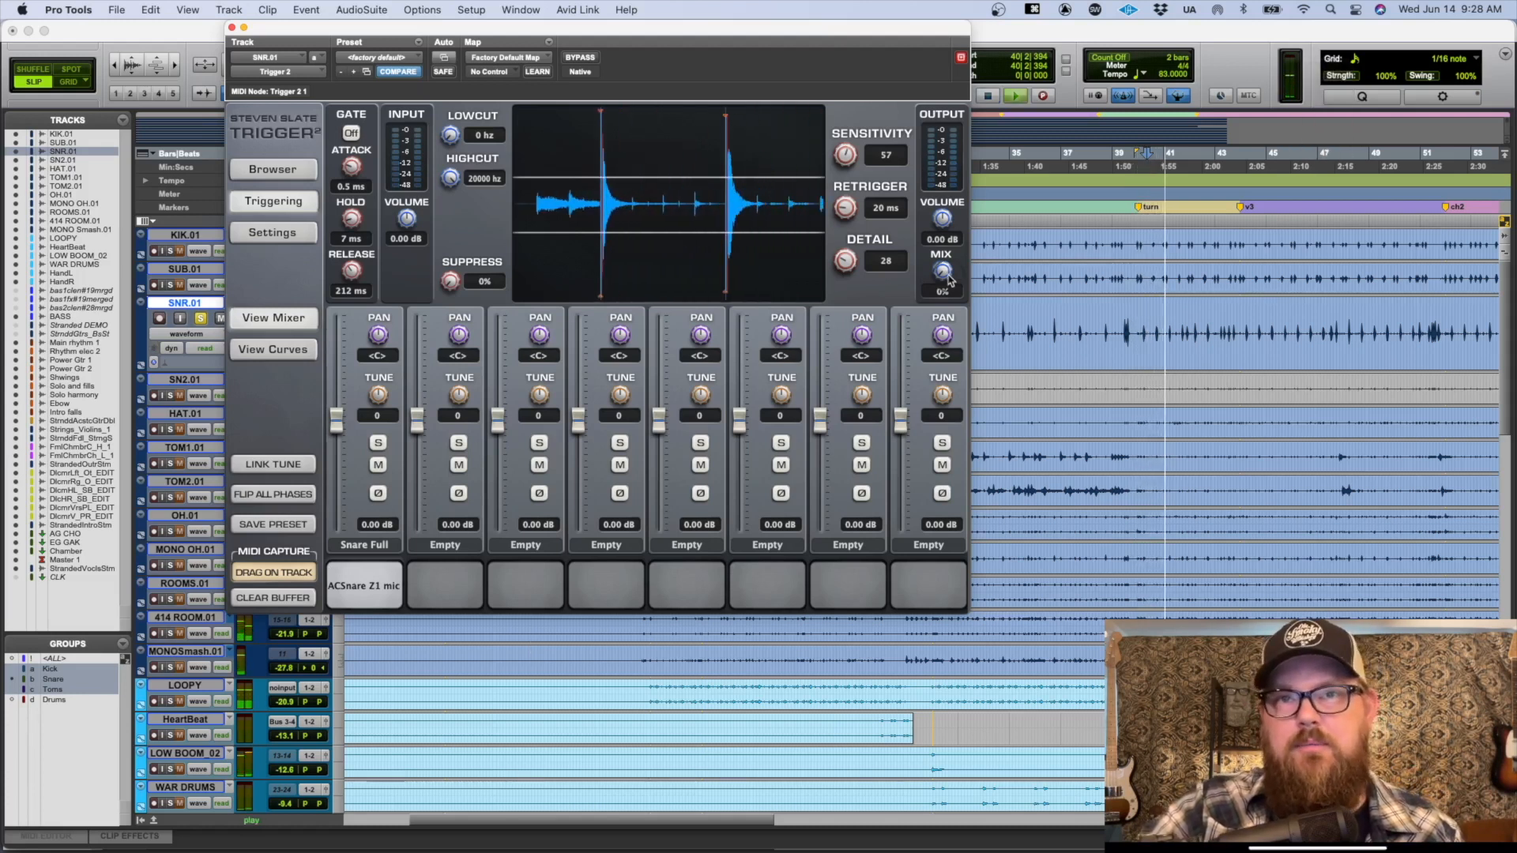
left_click_drag(941, 274, 907, 13)
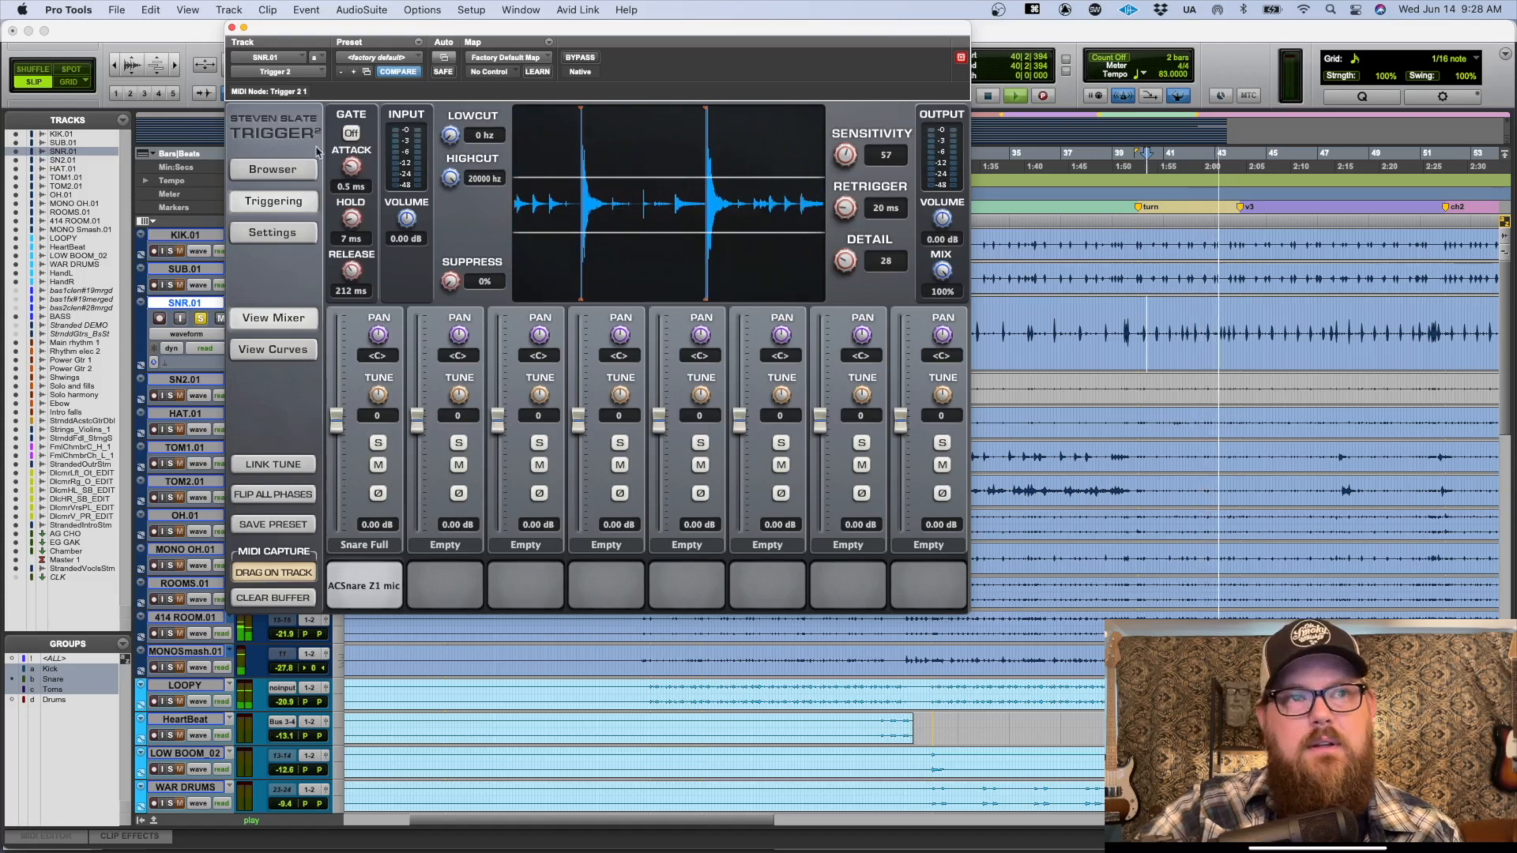
key("space")
Step: Reopen the sample browser and load DreamSnare Z1.tci from the DreamSnare folder into the first sample slot
left_click(273, 170)
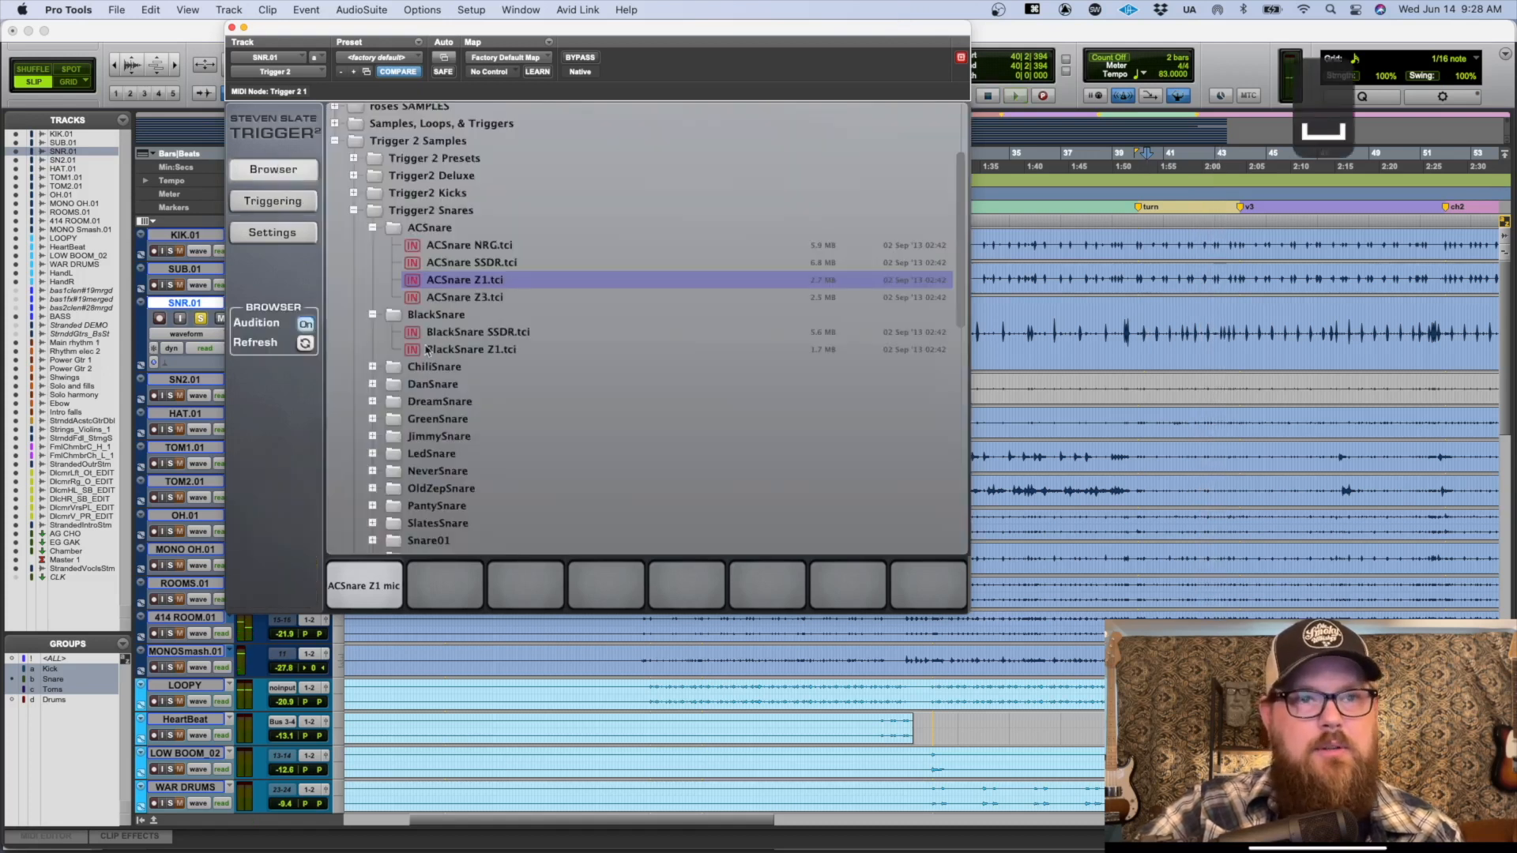
left_click(372, 402)
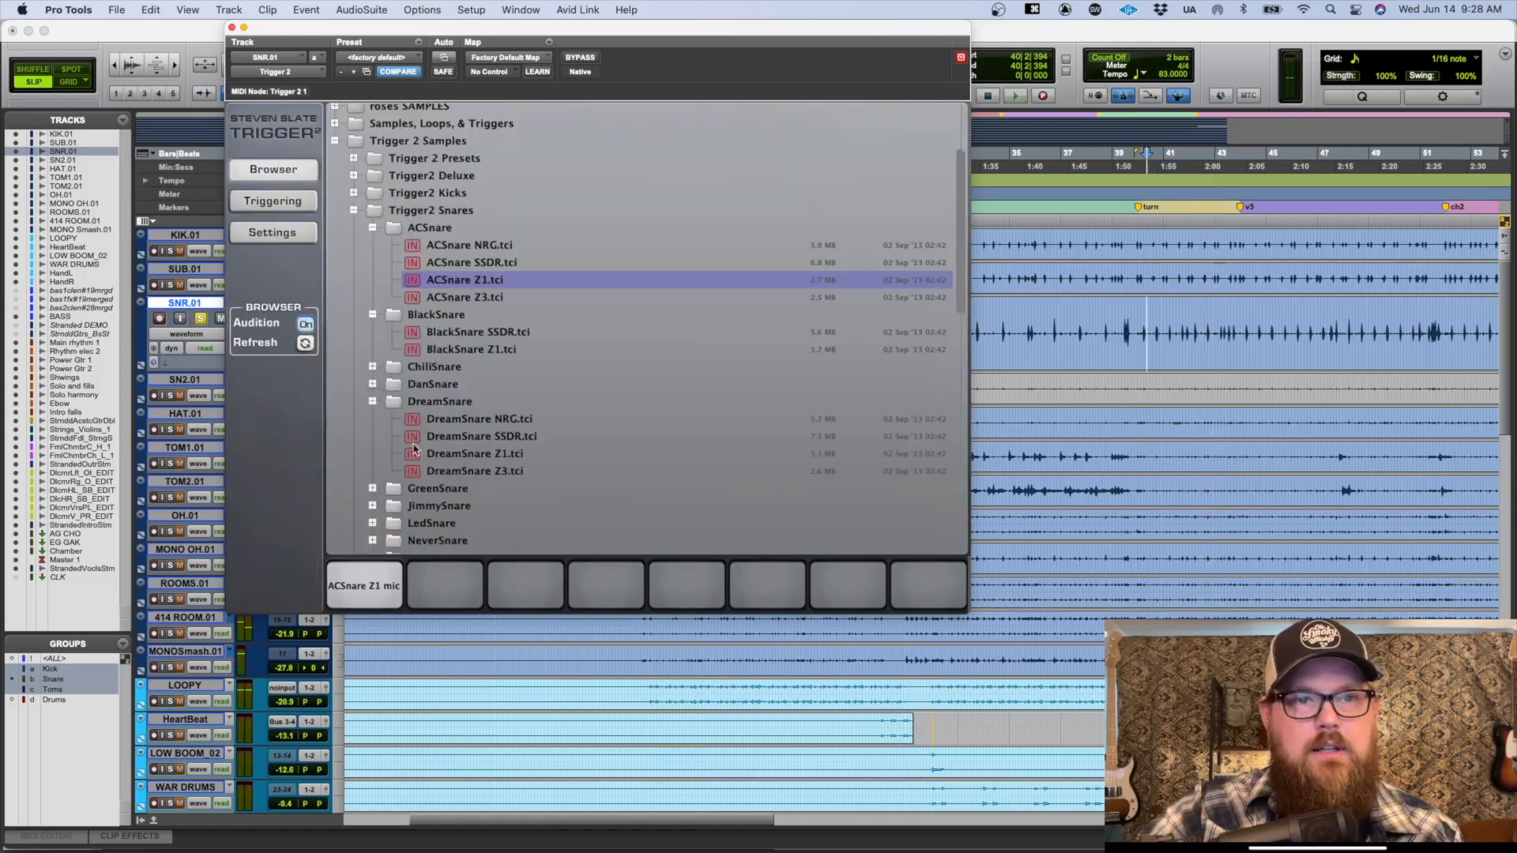
double_click(467, 456)
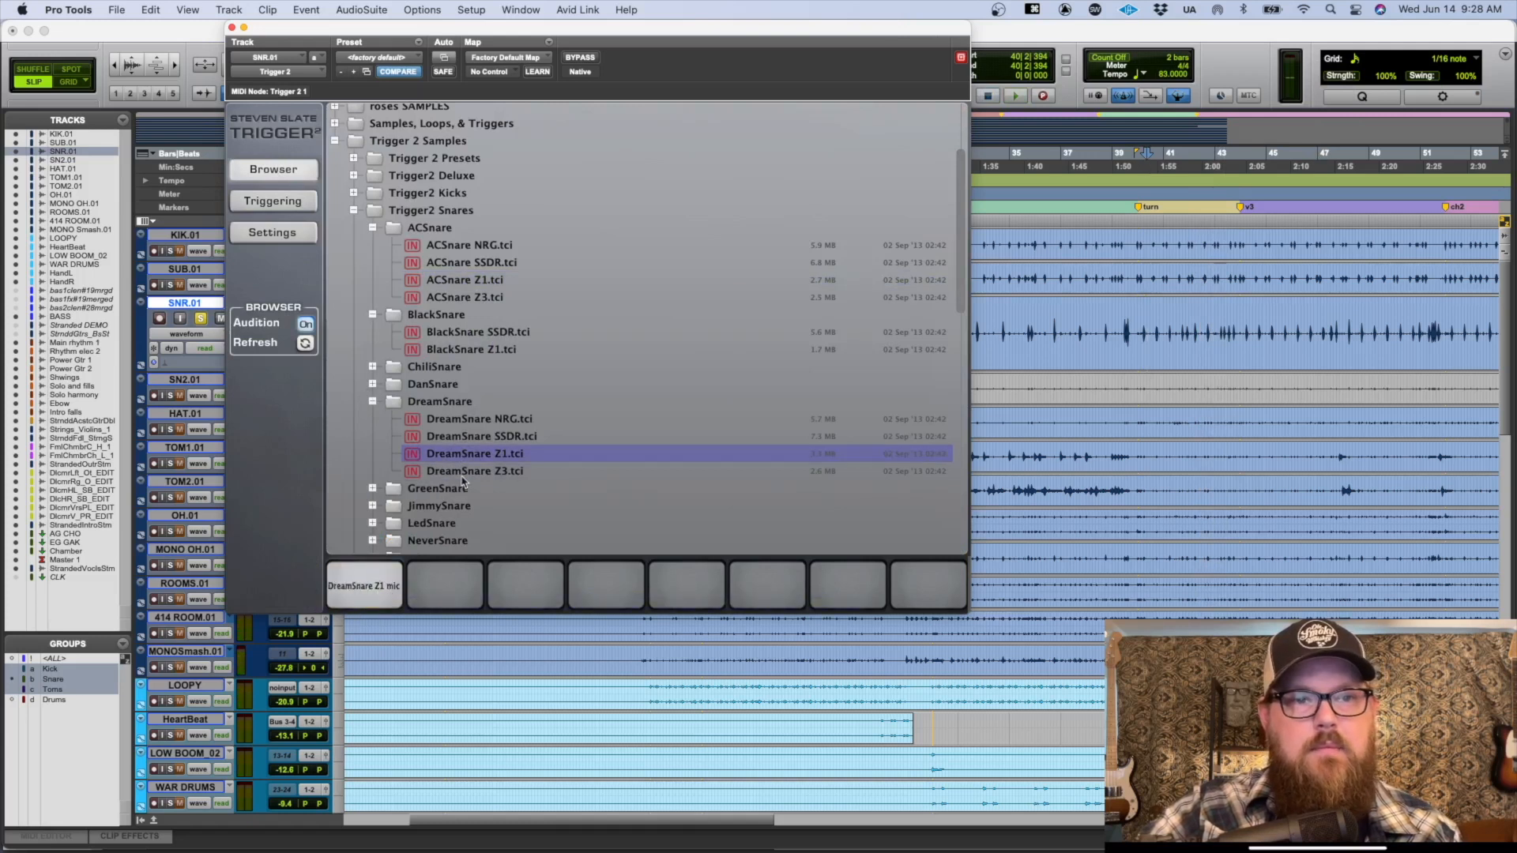
Step: Audition GreenSnare Z3.tci from the GreenSnare folder and JimmySnare Z2.tci from the JimmySnare folder
left_click(373, 488)
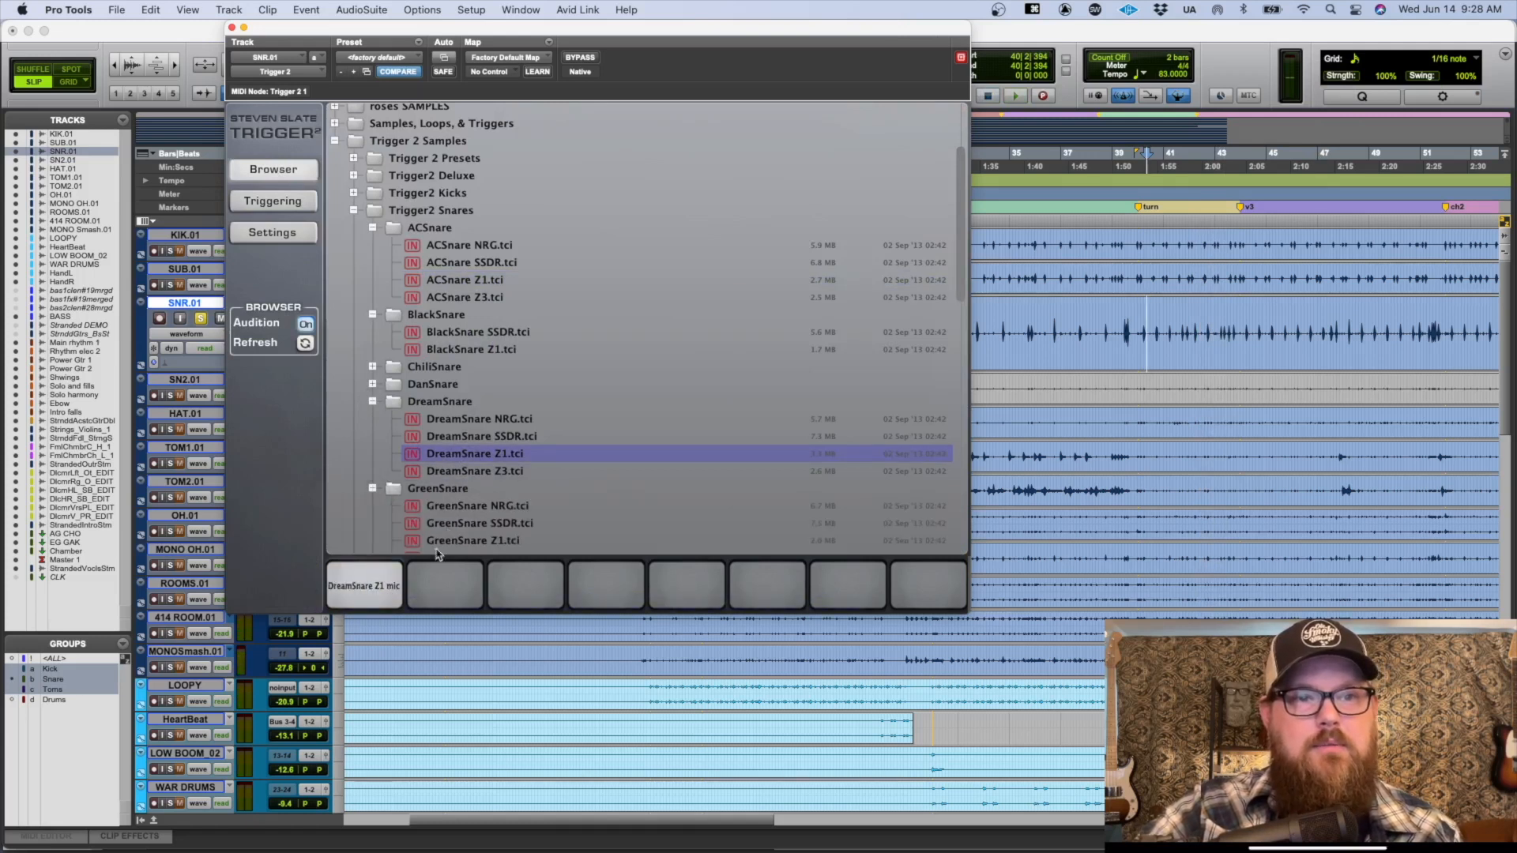
left_click(436, 555)
scroll(423, 486, "down", 4)
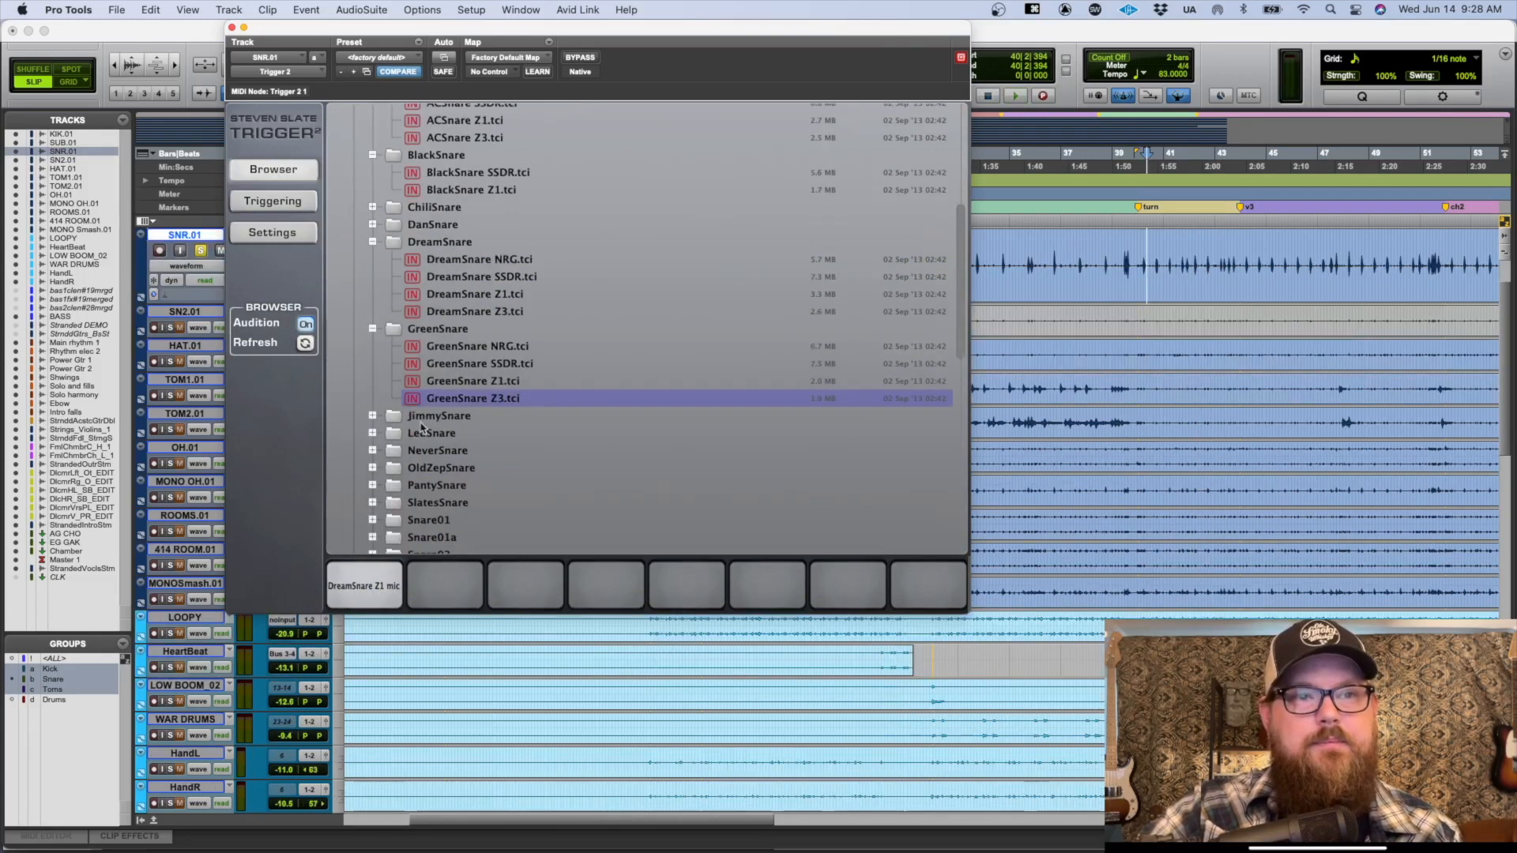
left_click(373, 417)
left_click(462, 485)
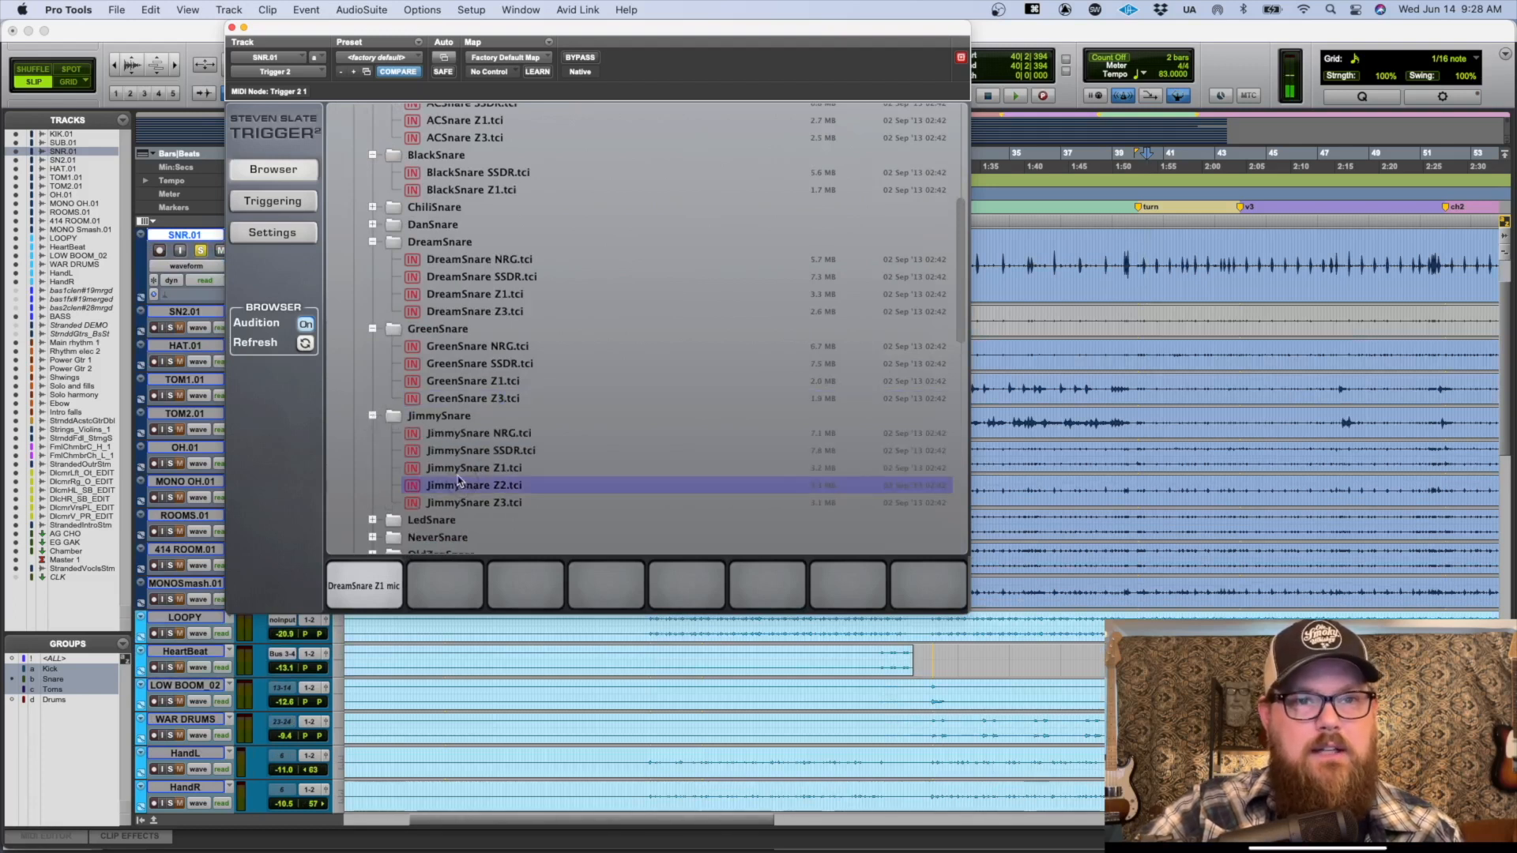
Step: Audition LedSnare Z1.tci from the LedSnare folder and NeverSnare Z1.tci from the NeverSnare folder
left_click(371, 522)
scroll(513, 470, "down", 3)
left_click(490, 463)
scroll(490, 466, "down", 3)
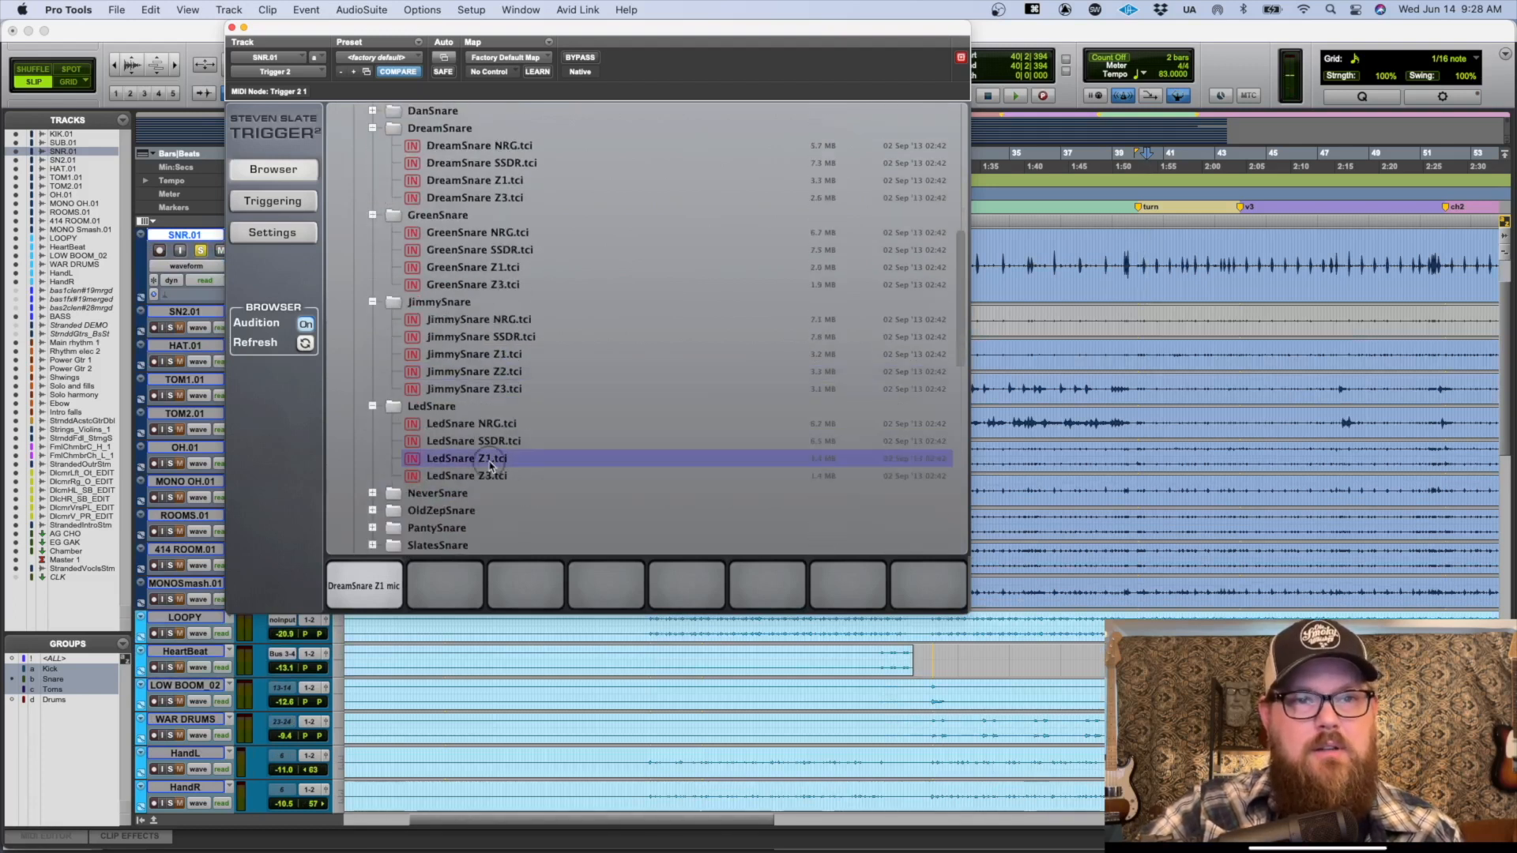
left_click(372, 386)
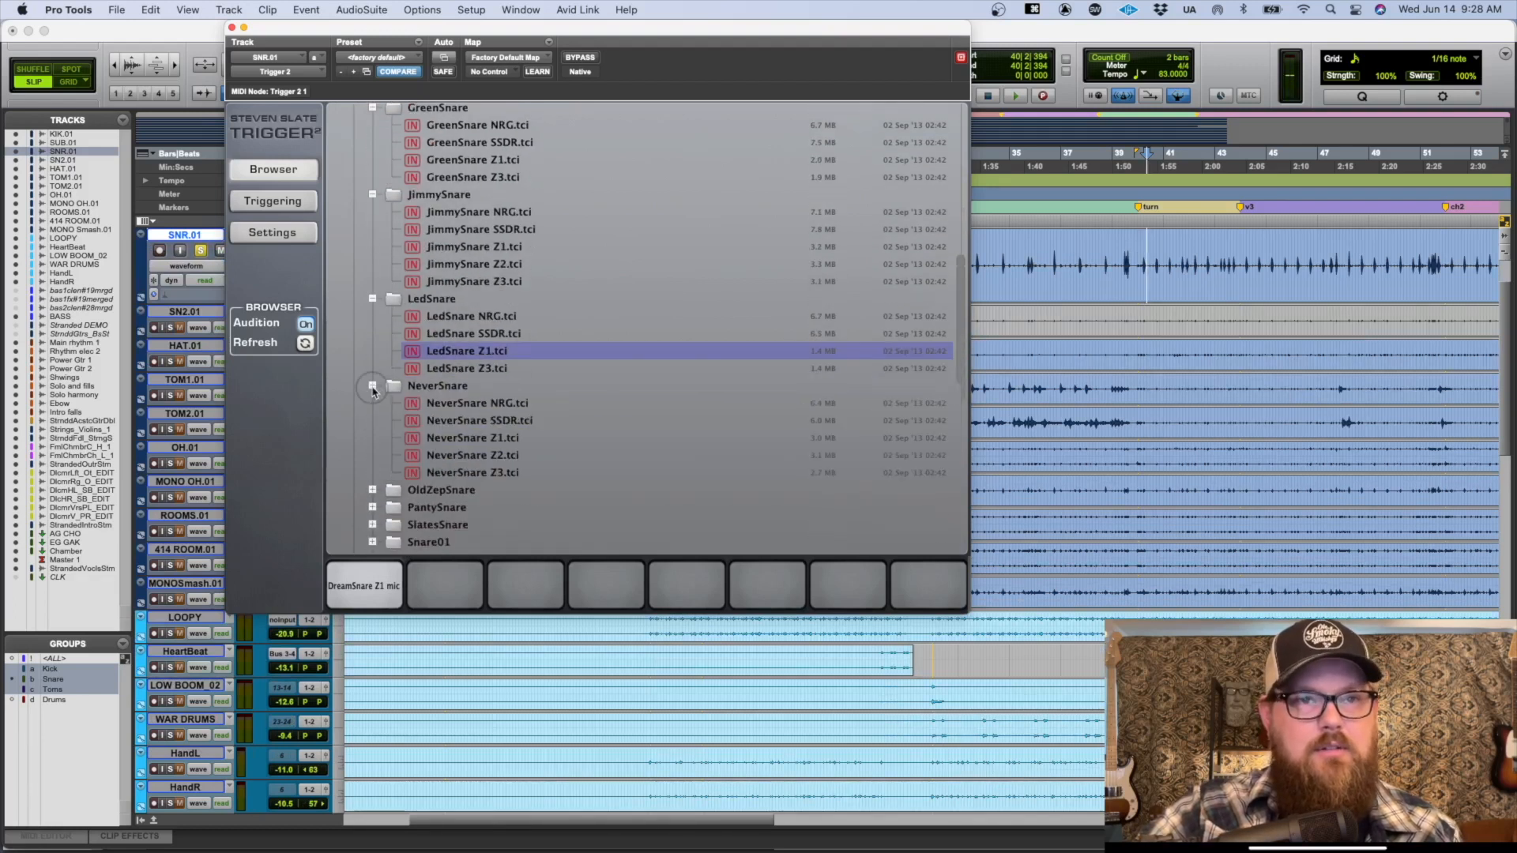
left_click(470, 443)
scroll(489, 466, "down", 1)
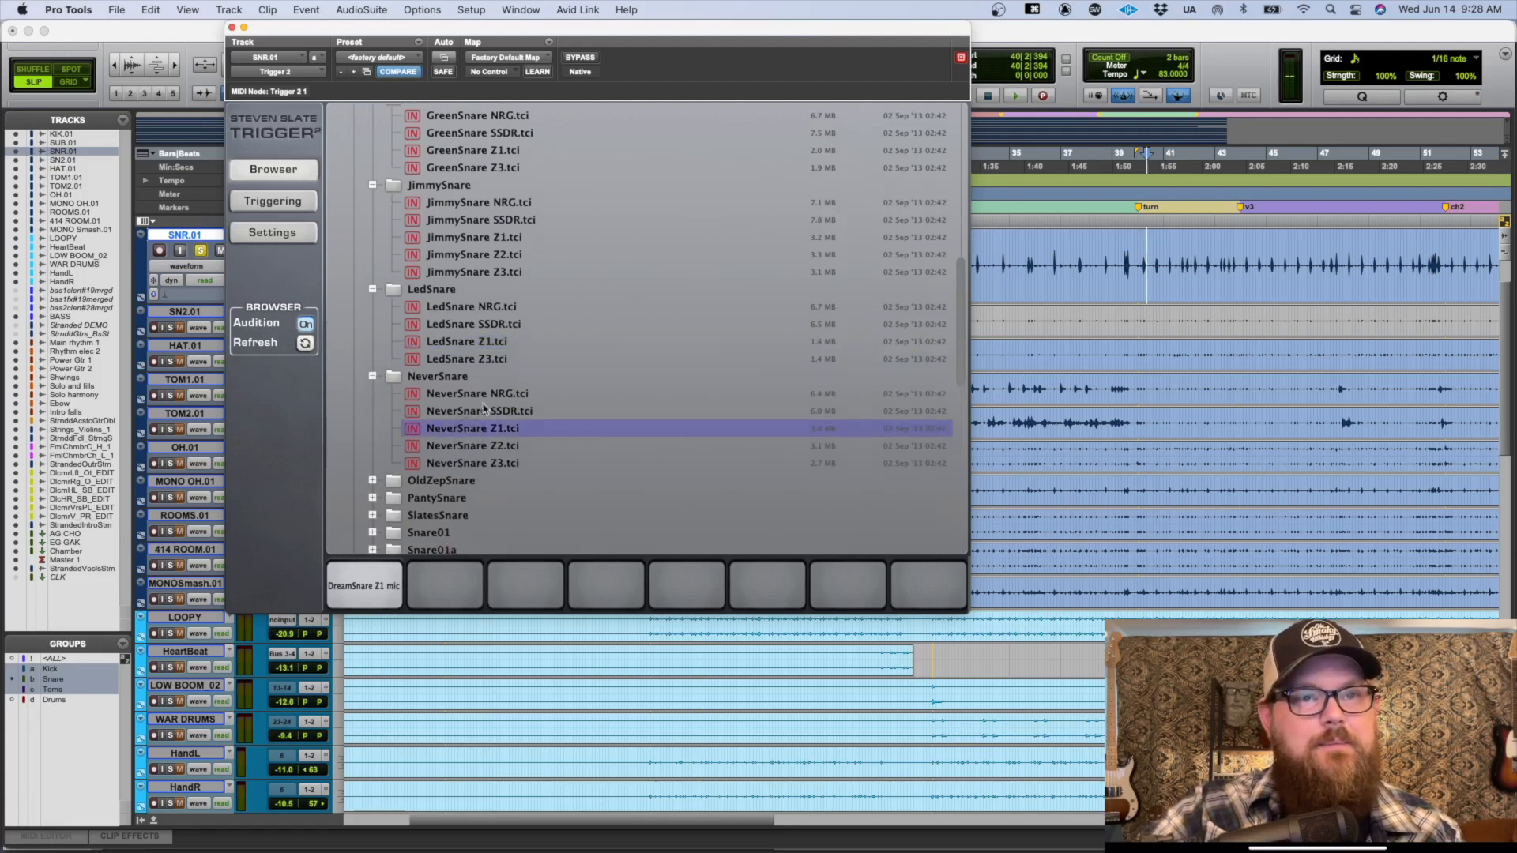
Step: Audition the Z1 samples from the OldZepSnare, PantySnare and SlatesSnare folders
left_click(373, 480)
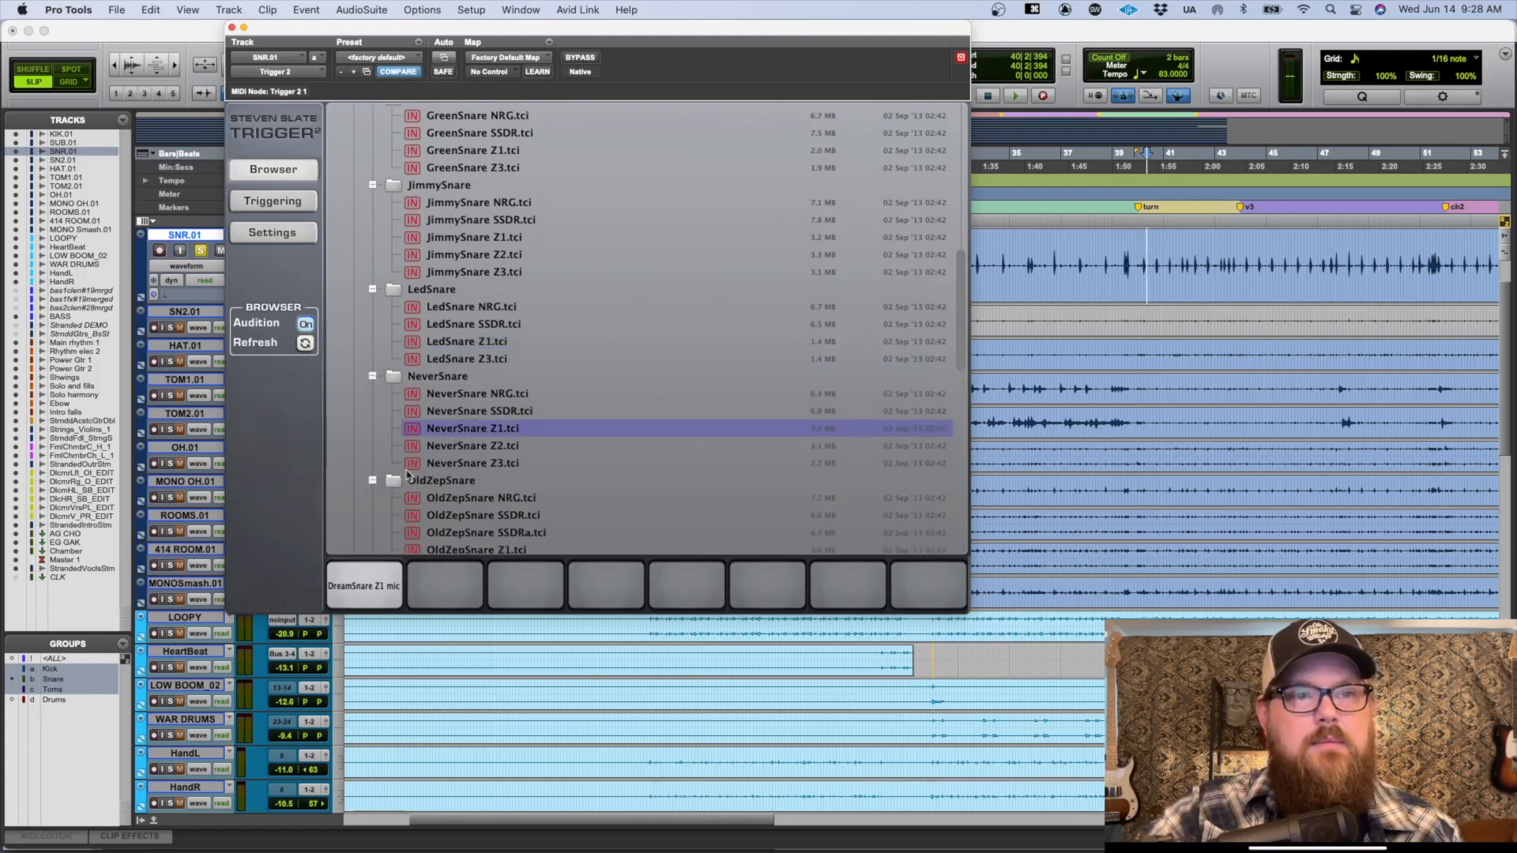
left_click(452, 549)
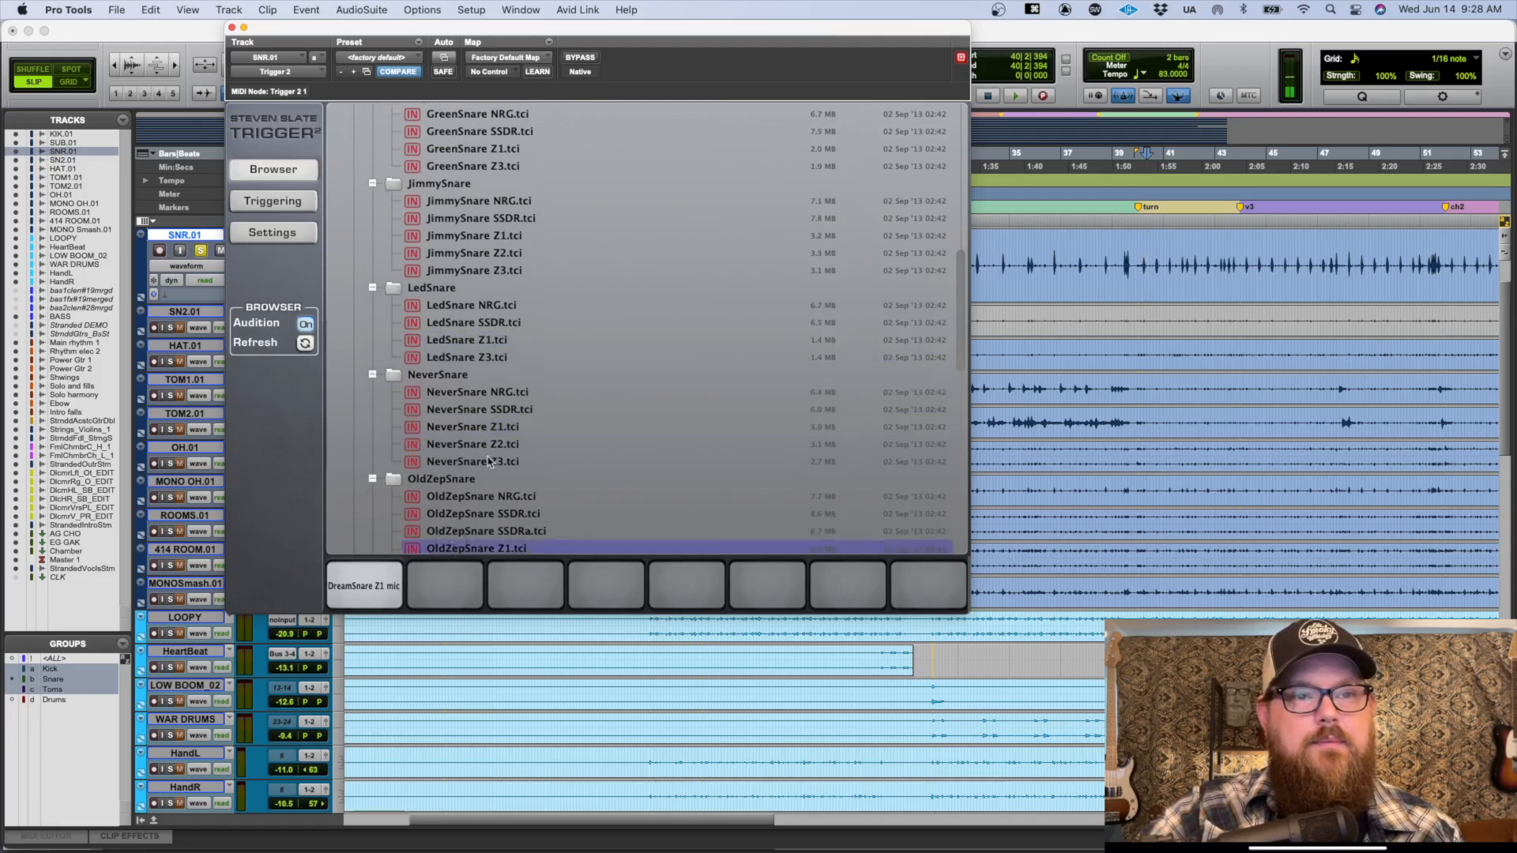
scroll(474, 506, "down", 5)
left_click(373, 377)
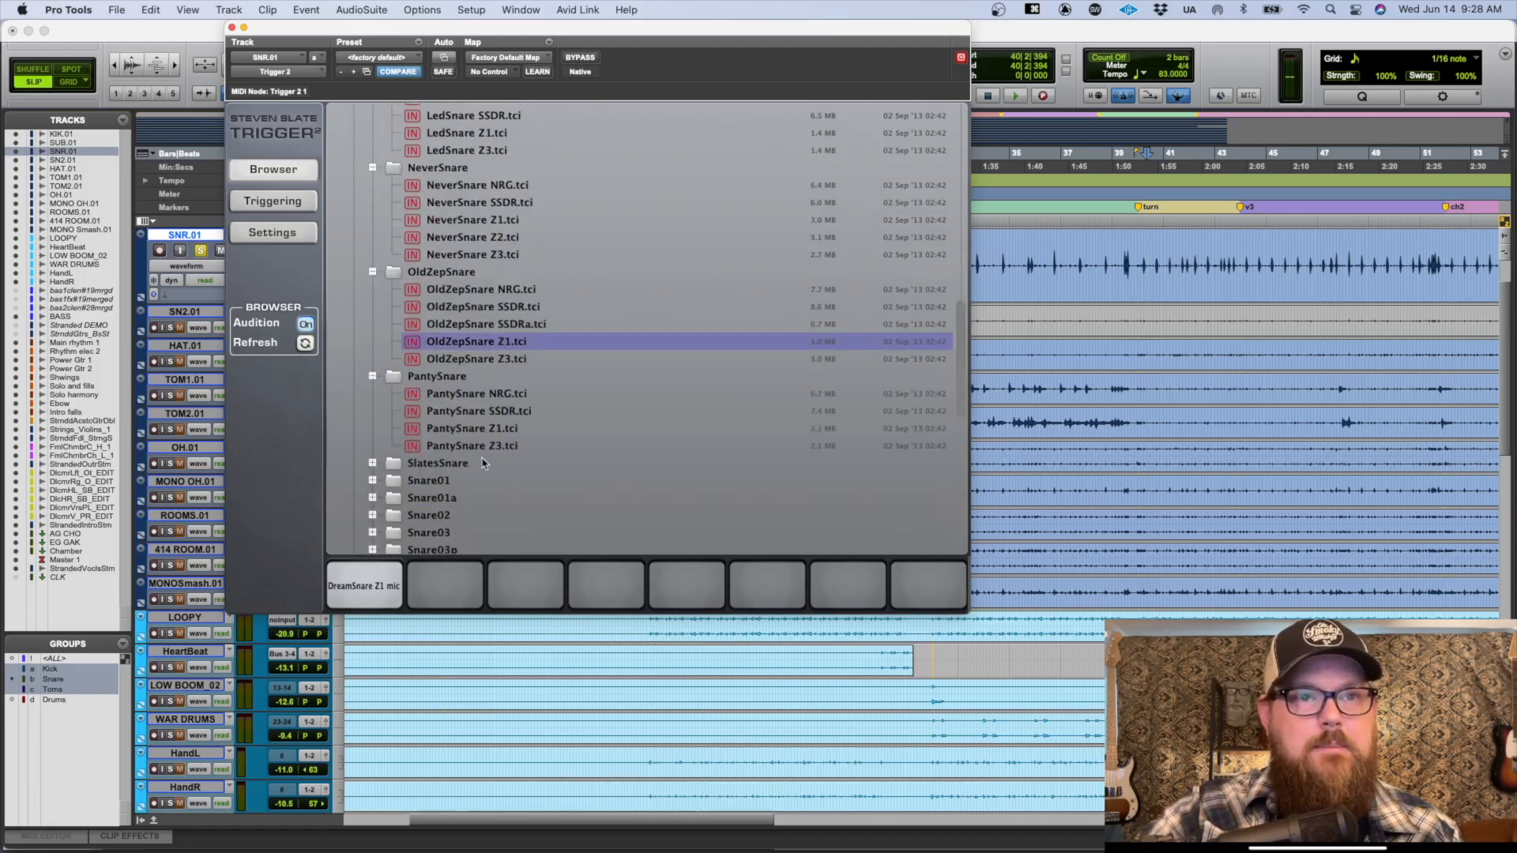
left_click(476, 428)
left_click(372, 464)
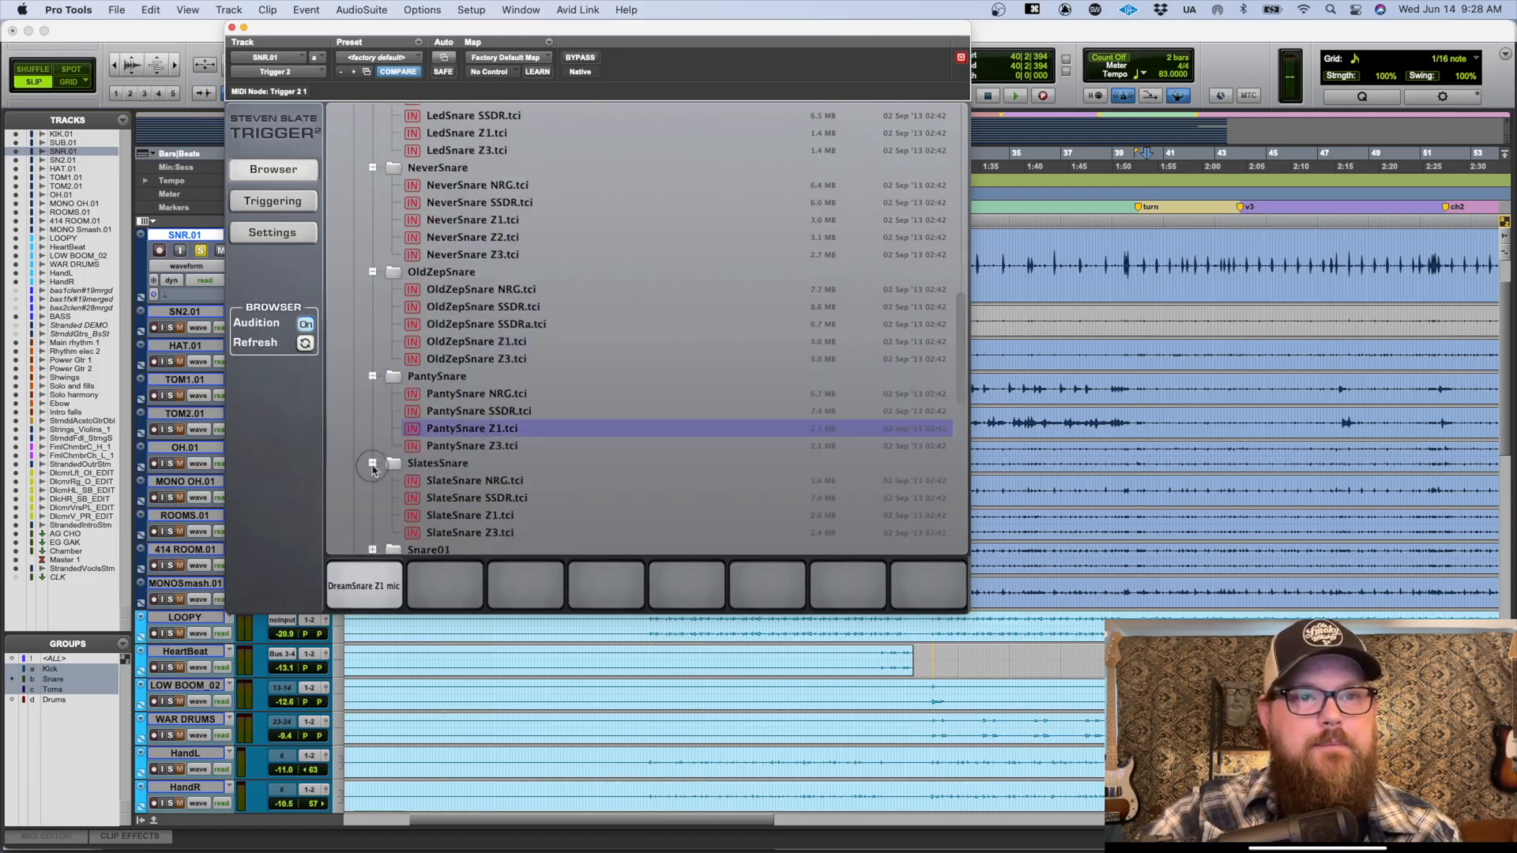
left_click(456, 515)
Step: Audition Snare 1 Z1.tci from the Snare01 folder and one sample from the Snare01a folder
scroll(355, 416, "down", 3)
left_click(372, 429)
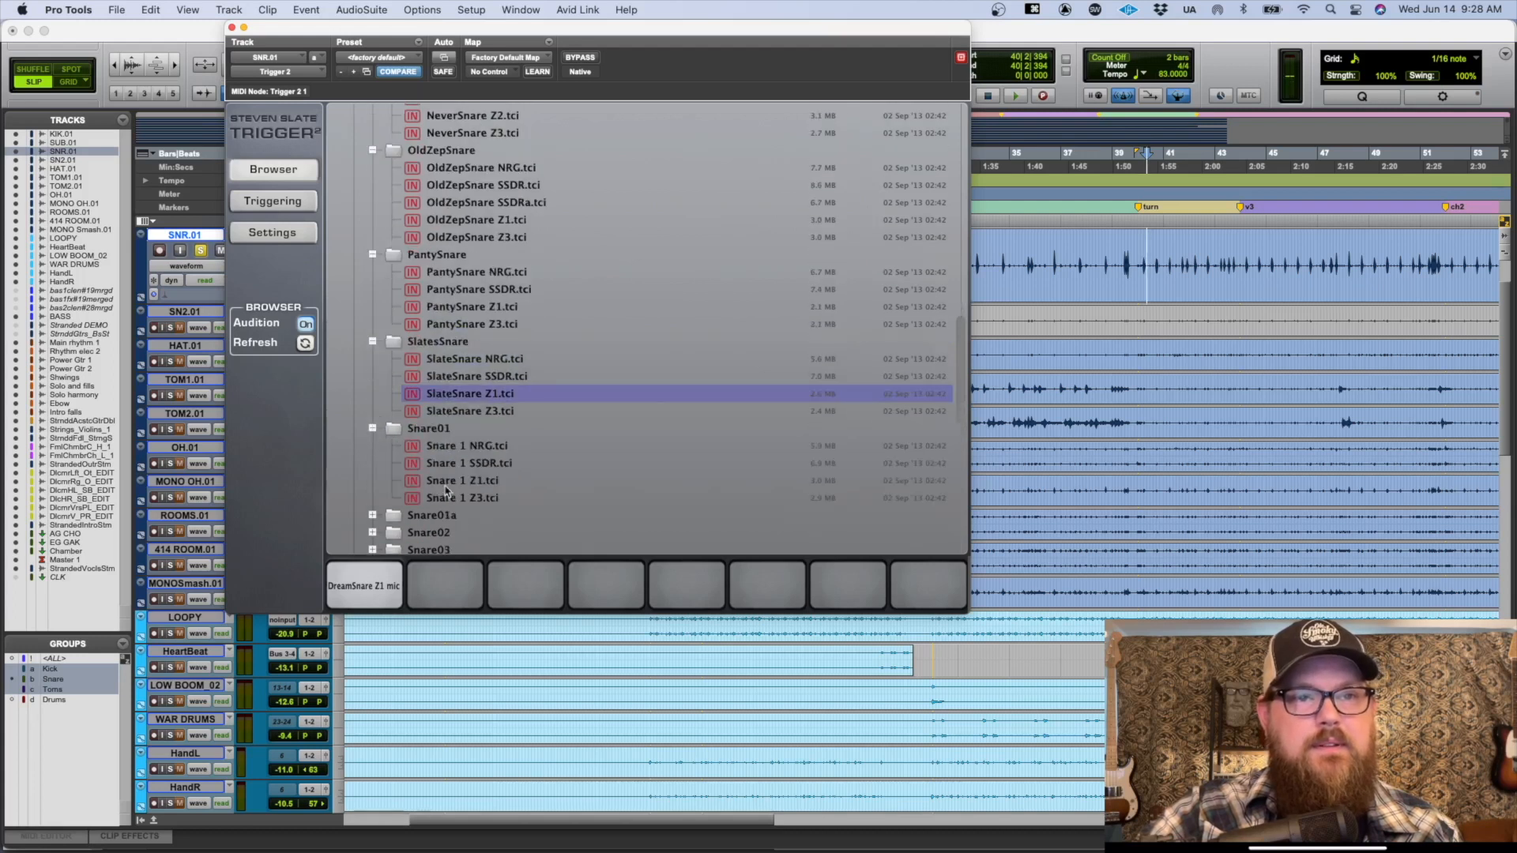
left_click(445, 485)
scroll(445, 489, "down", 5)
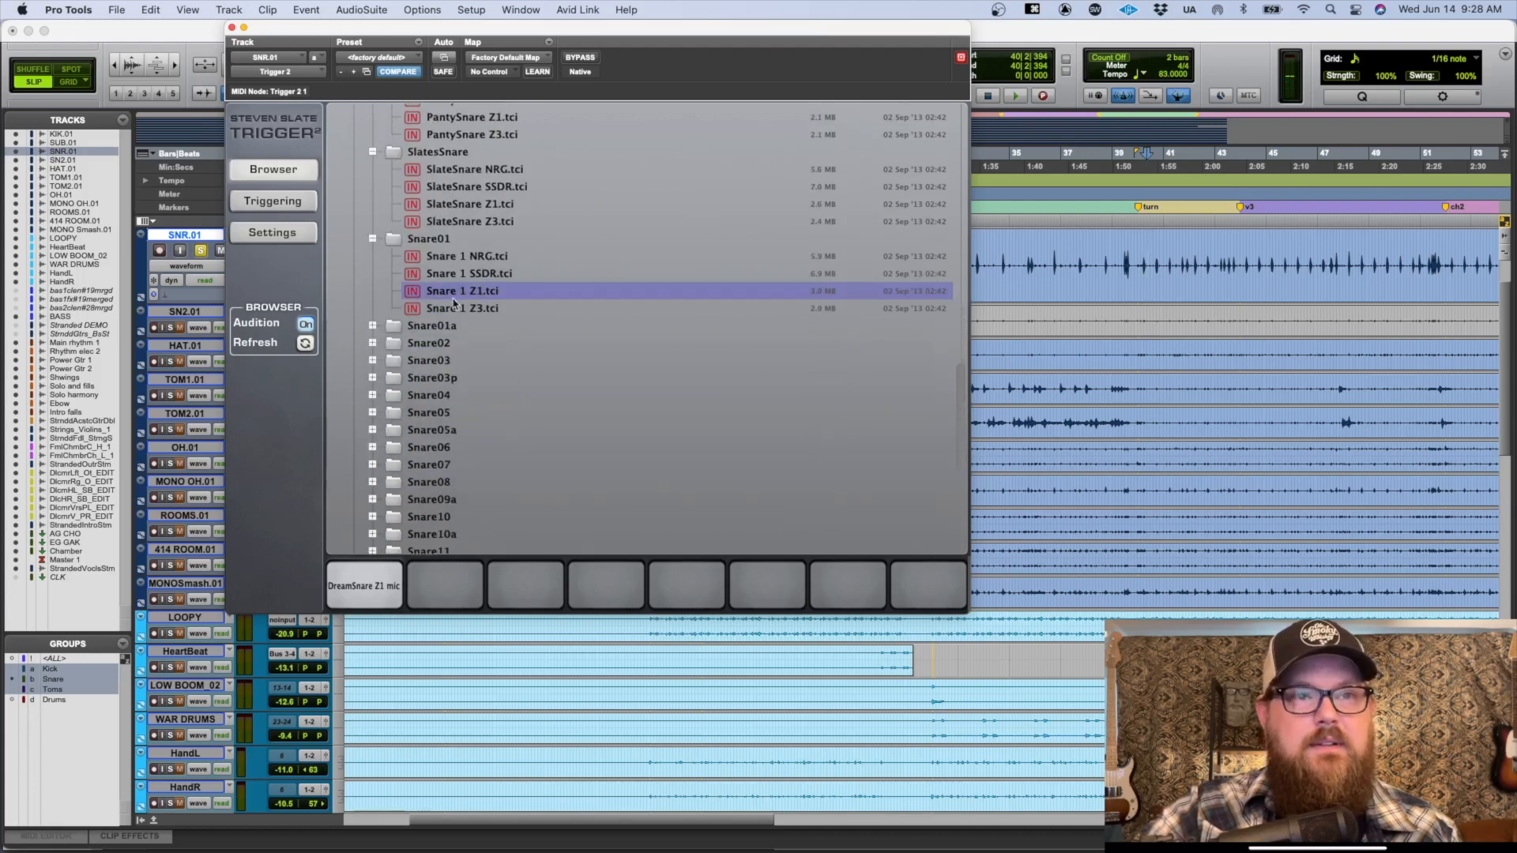
left_click(373, 325)
left_click(456, 377)
scroll(455, 380, "down", 2)
Step: Return to the DreamSnare folder and compare its SSDR, NRG and Z1 samples by auditioning them
scroll(455, 381, "up", 15)
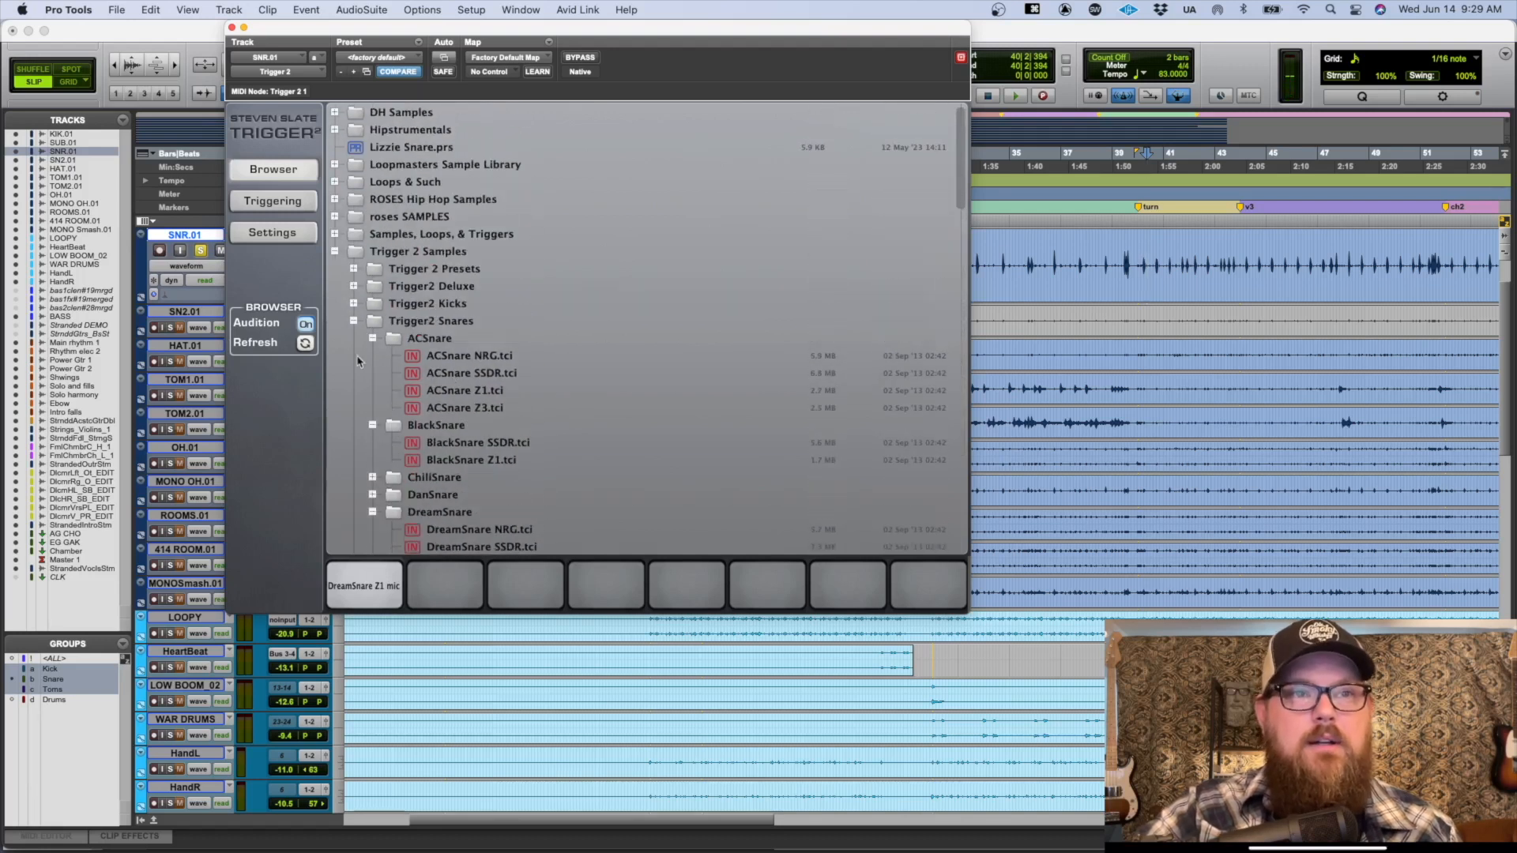
scroll(500, 454, "down", 12)
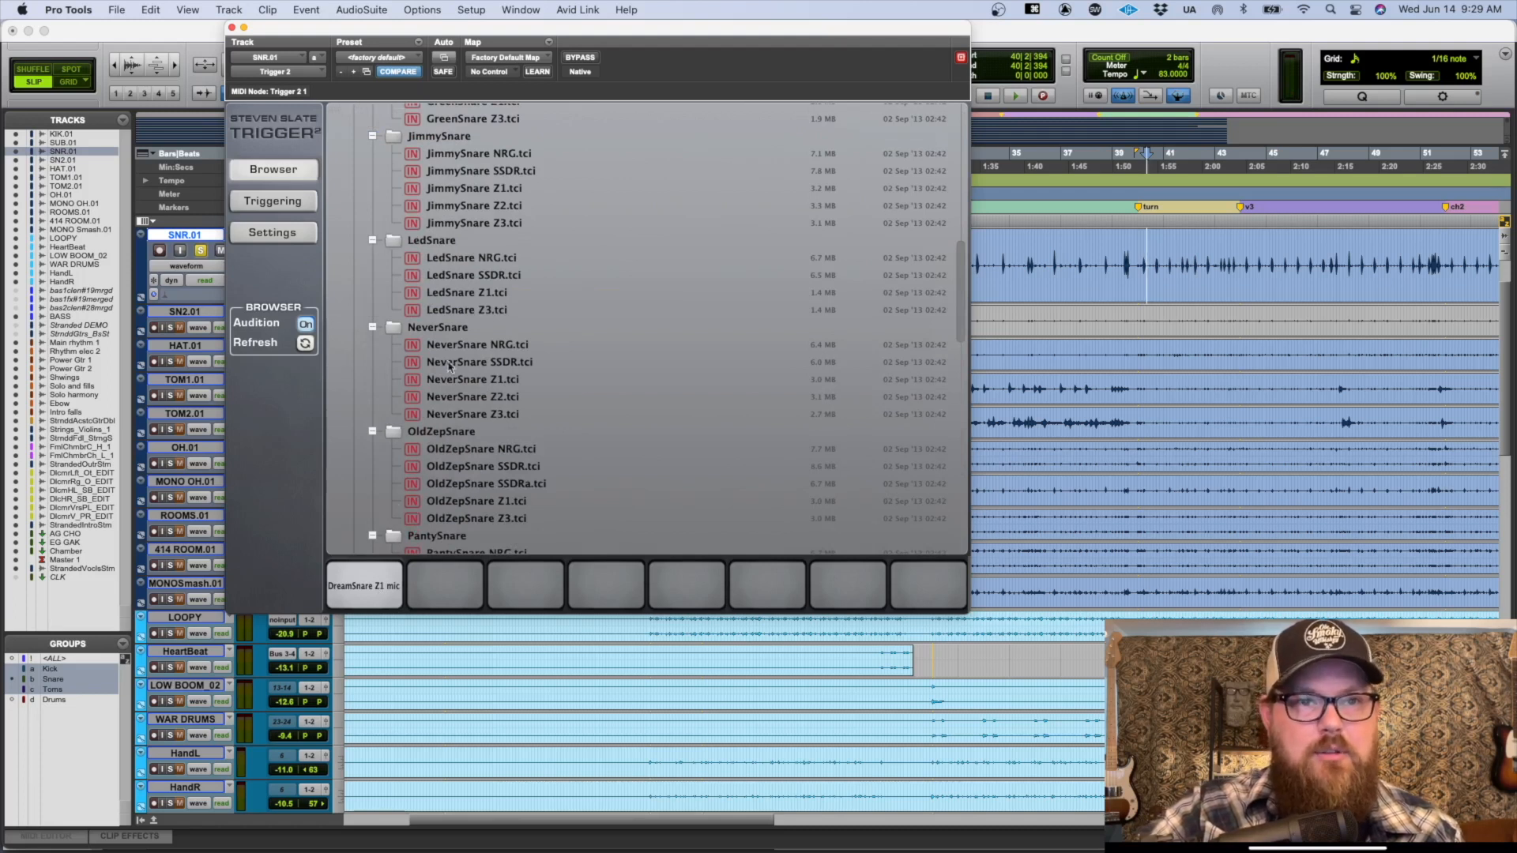
scroll(449, 366, "up", 6)
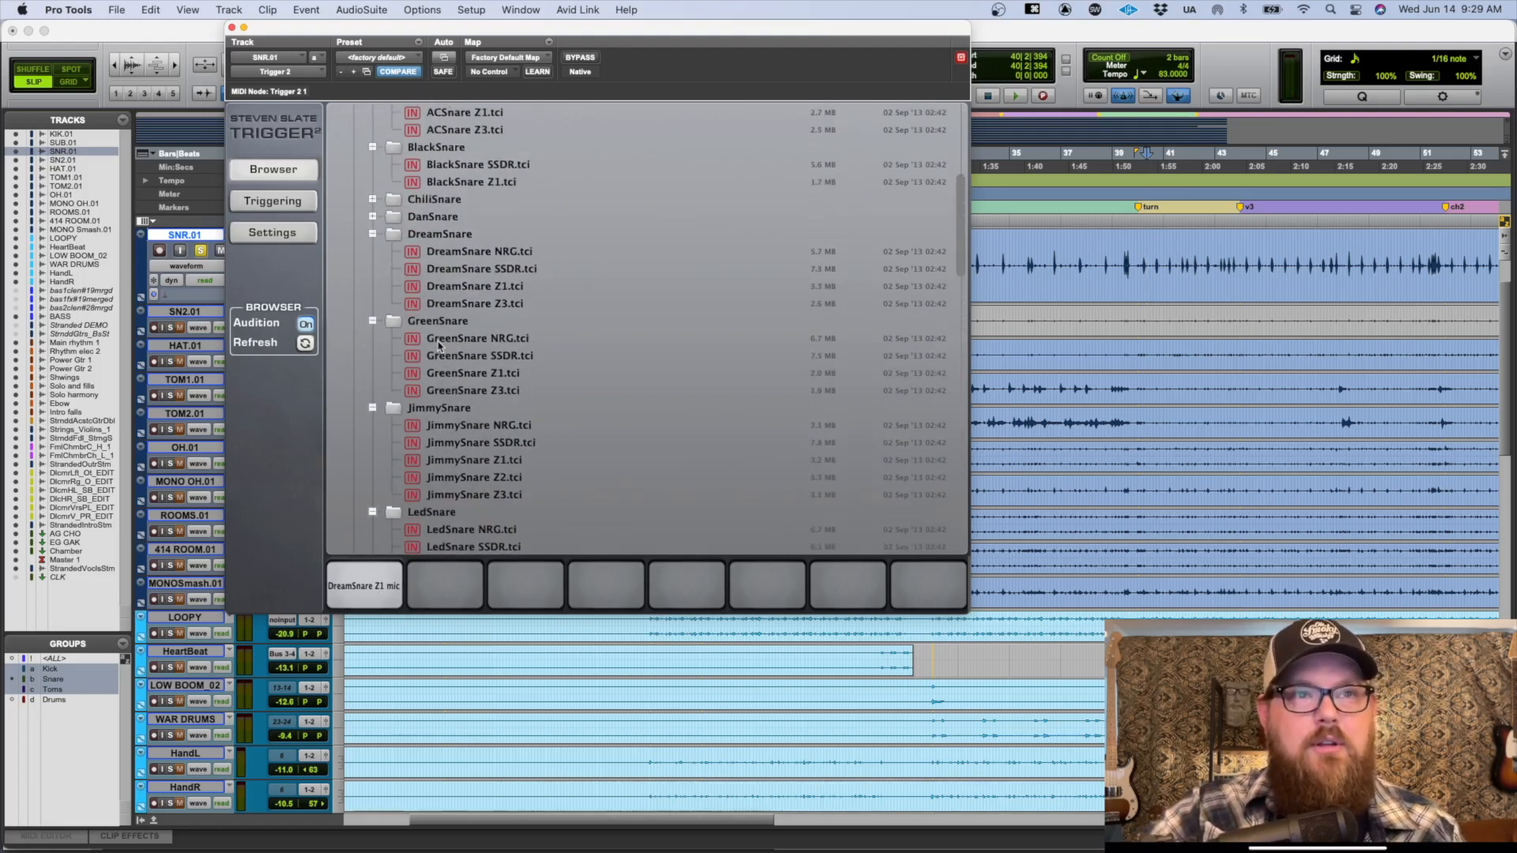
left_click(472, 270)
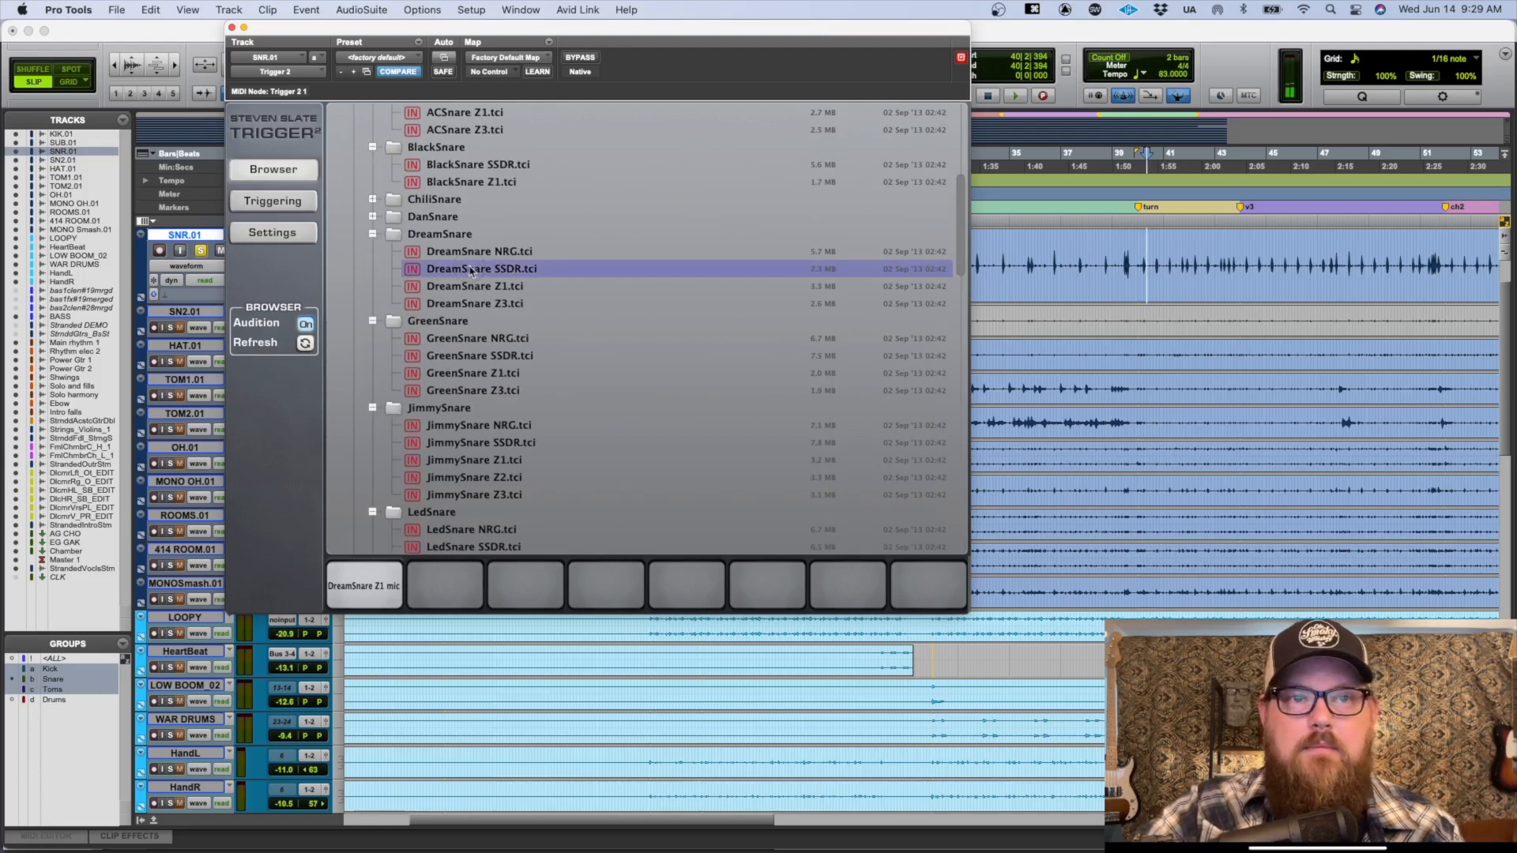
left_click(472, 253)
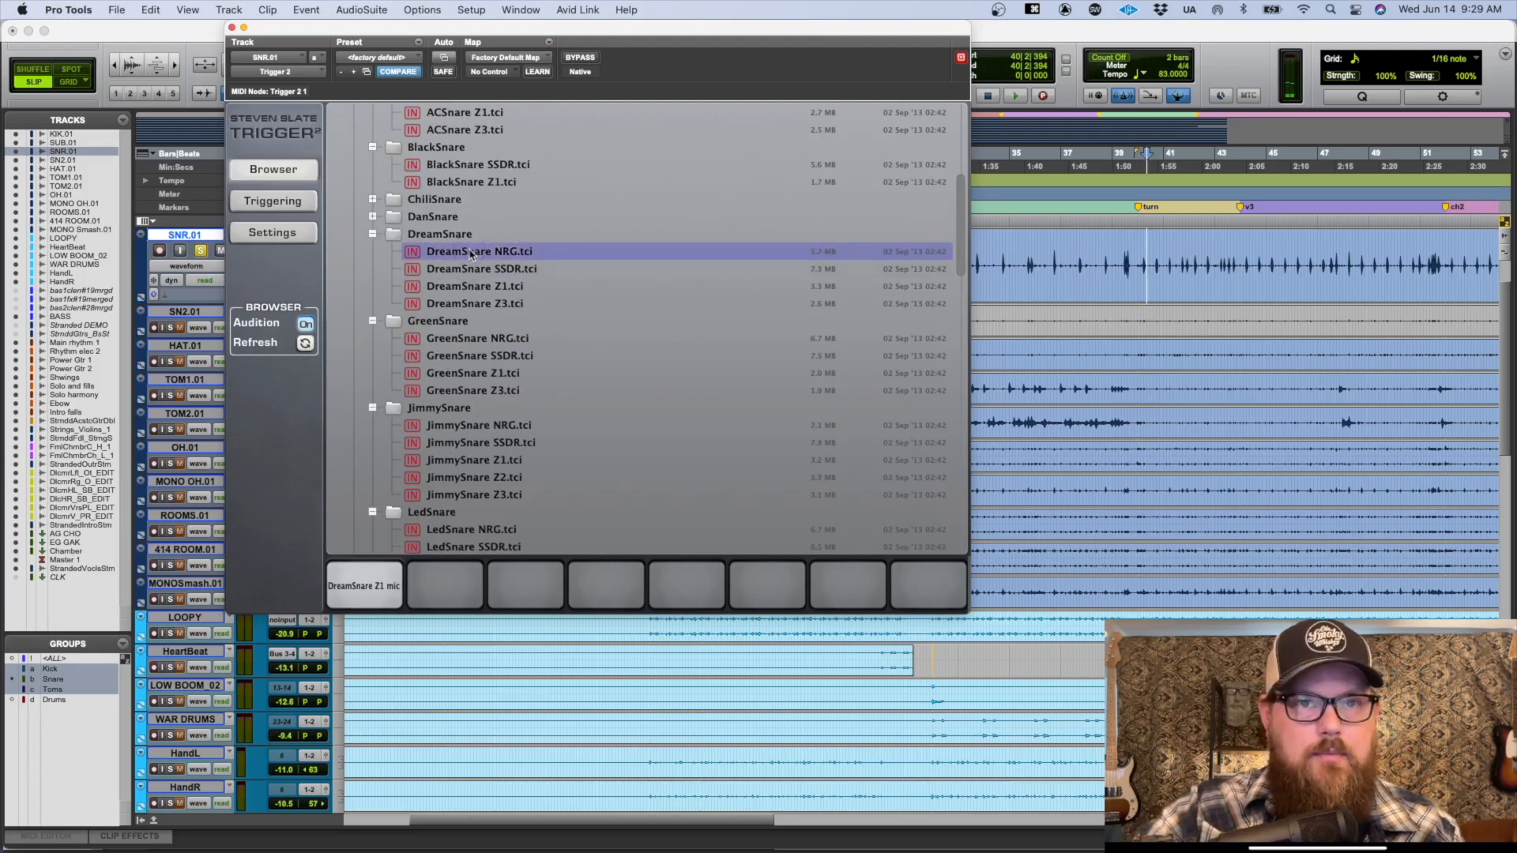
left_click(466, 287)
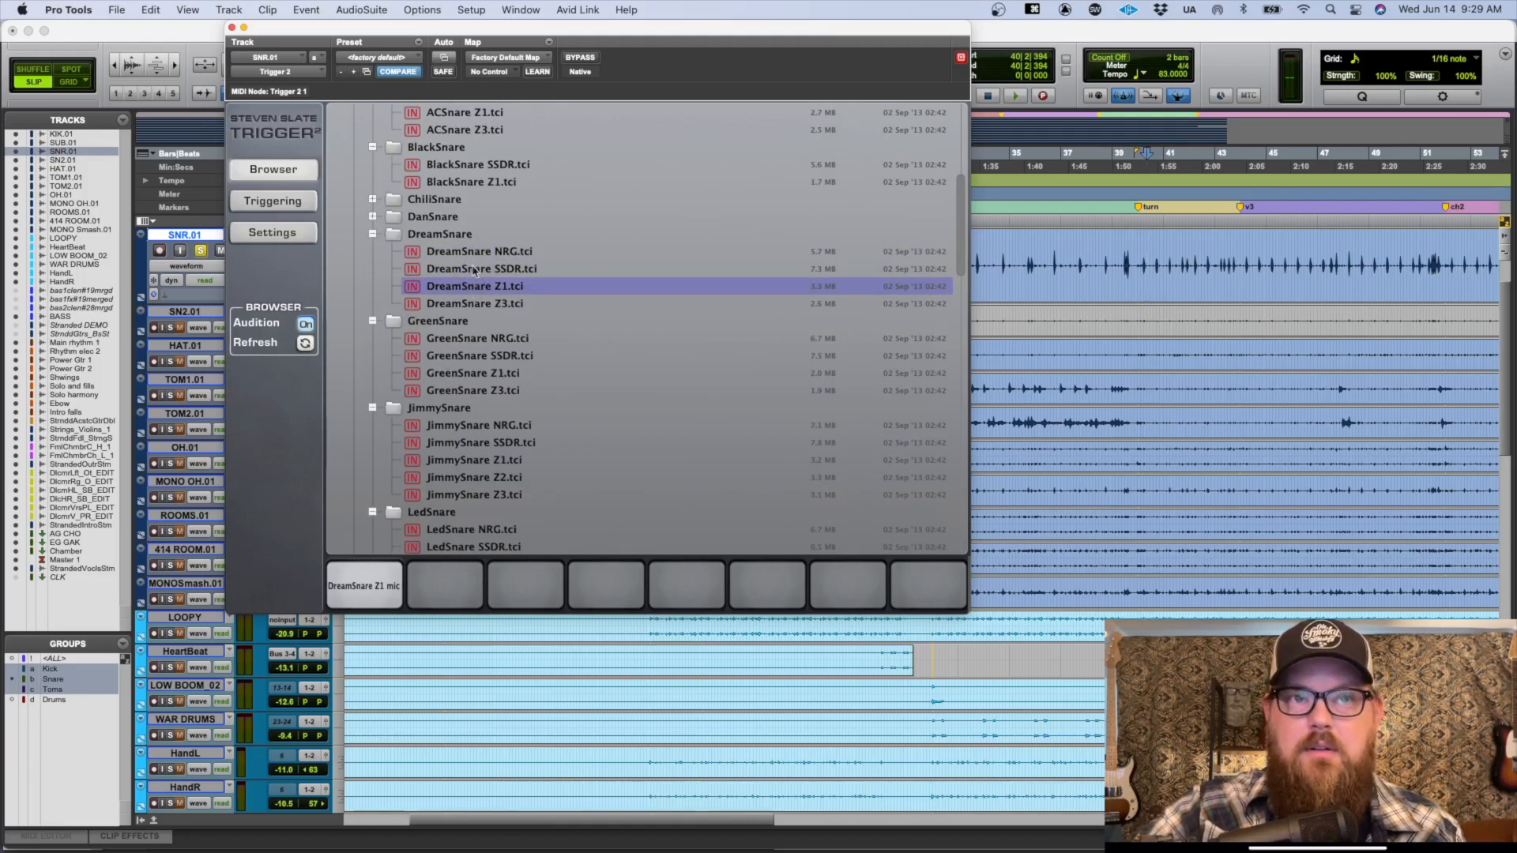
left_click(474, 271)
left_click(481, 254)
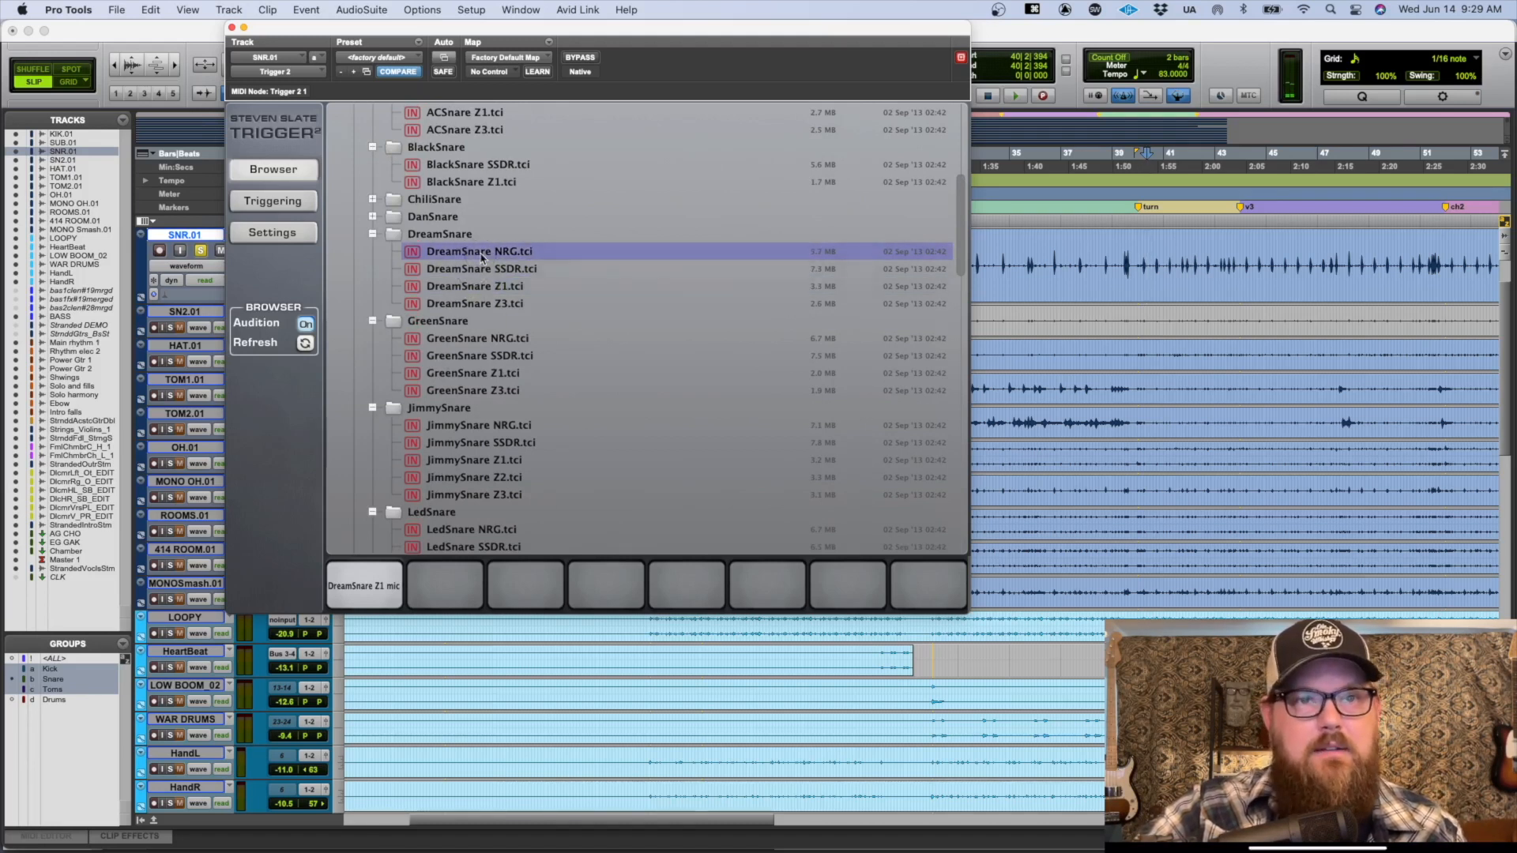
Step: Load DreamSnare SSDR.tci into the second slot and DreamSnare NRG.tci into the third, and lower both slot levels to -inf in the triggering view
left_click_drag(479, 273, 490, 576)
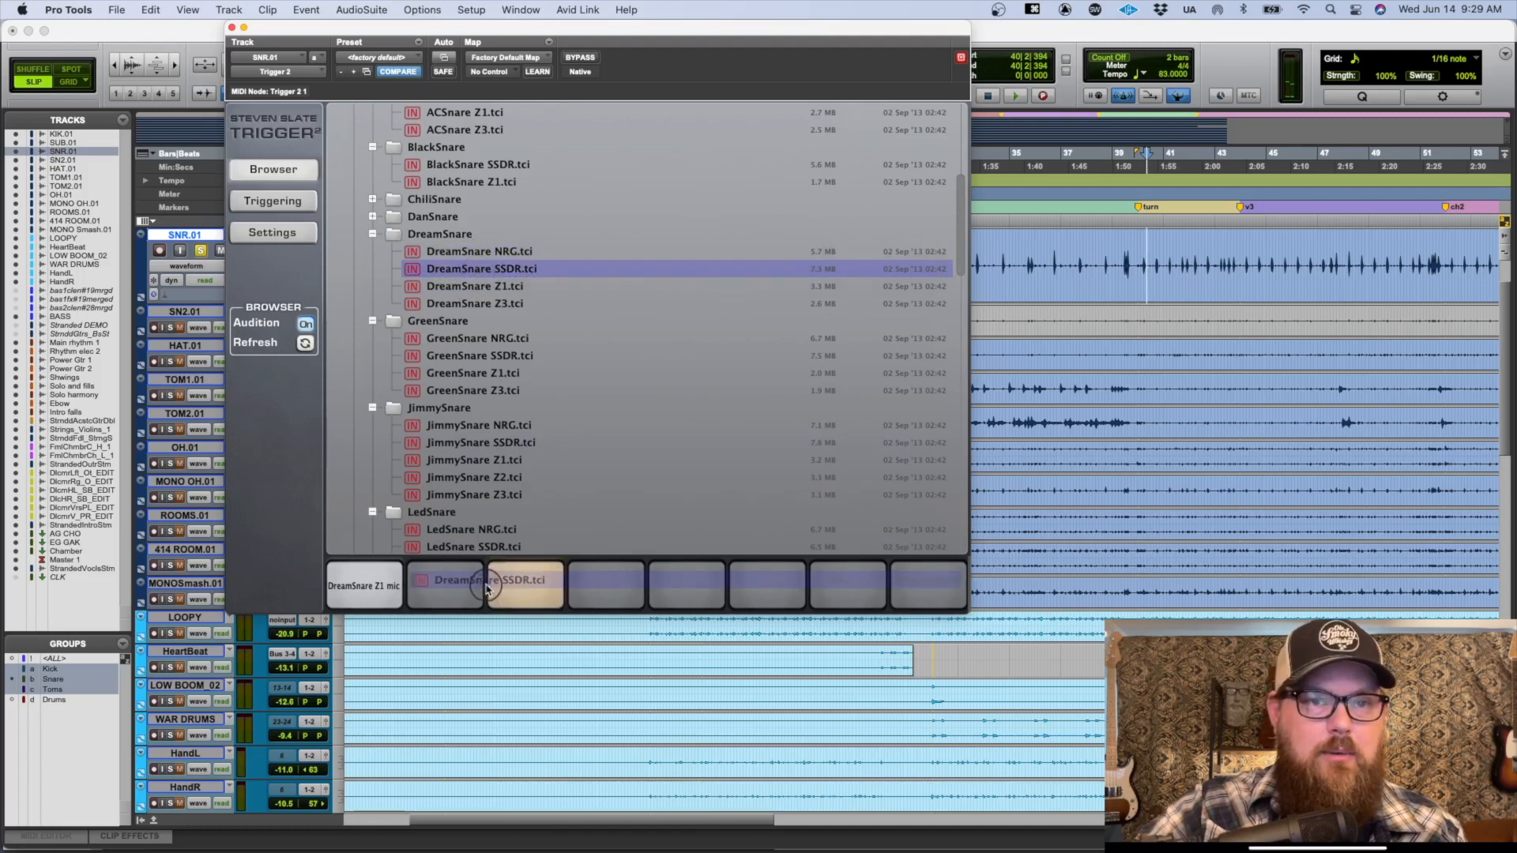
left_click_drag(471, 253, 526, 586)
left_click(301, 204)
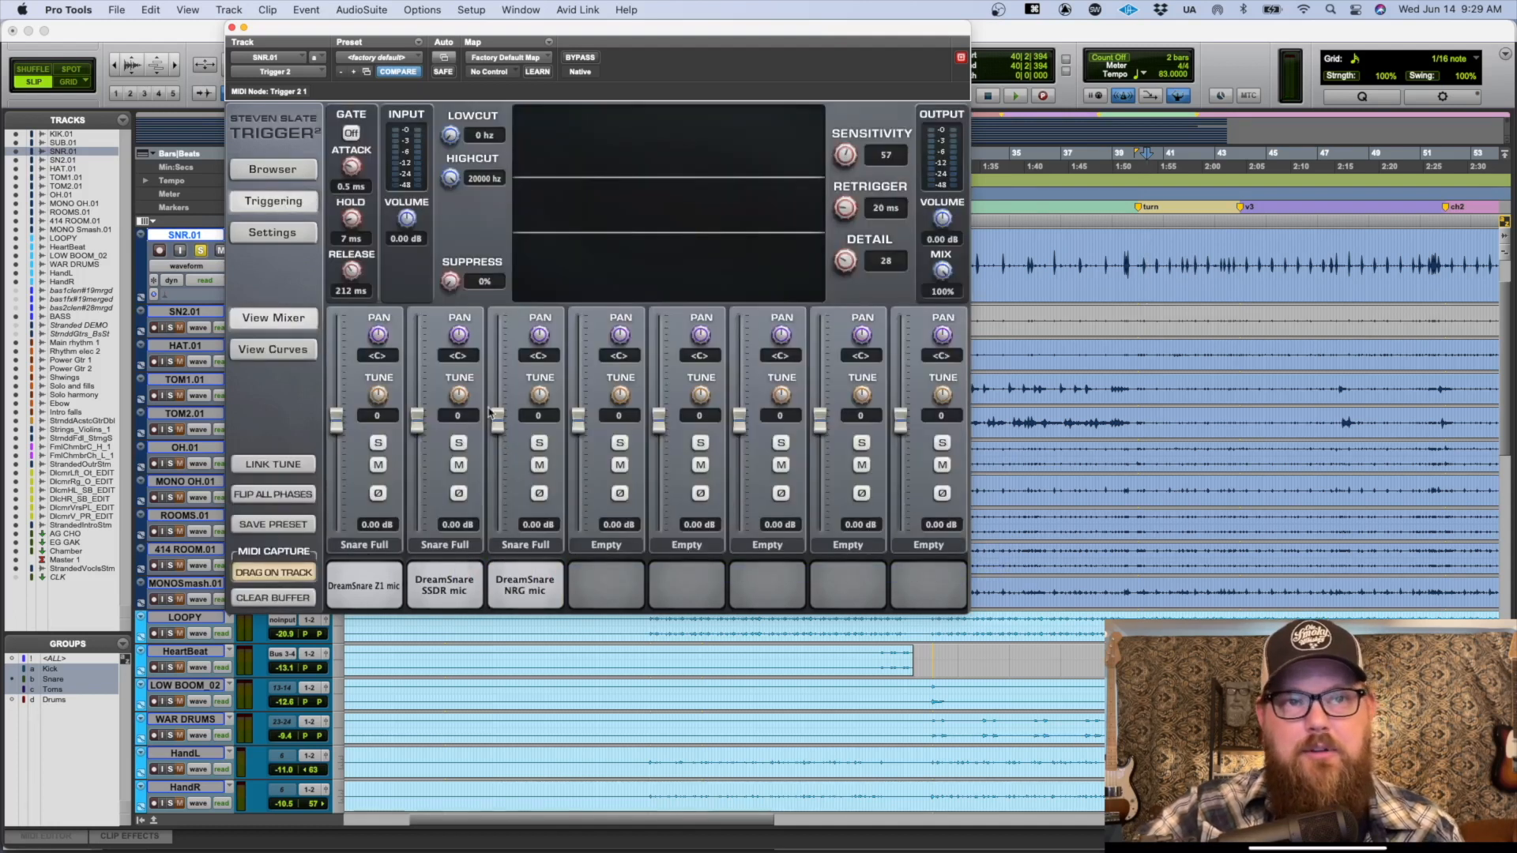
left_click_drag(417, 422, 433, 575)
left_click_drag(498, 422, 497, 517)
Step: During playback from the turn section, set DreamSnare Z1 to 0.56 dB, DreamSnare SSDR to -19.81 dB and DreamSnare NRG to -21.33 dB
key("space")
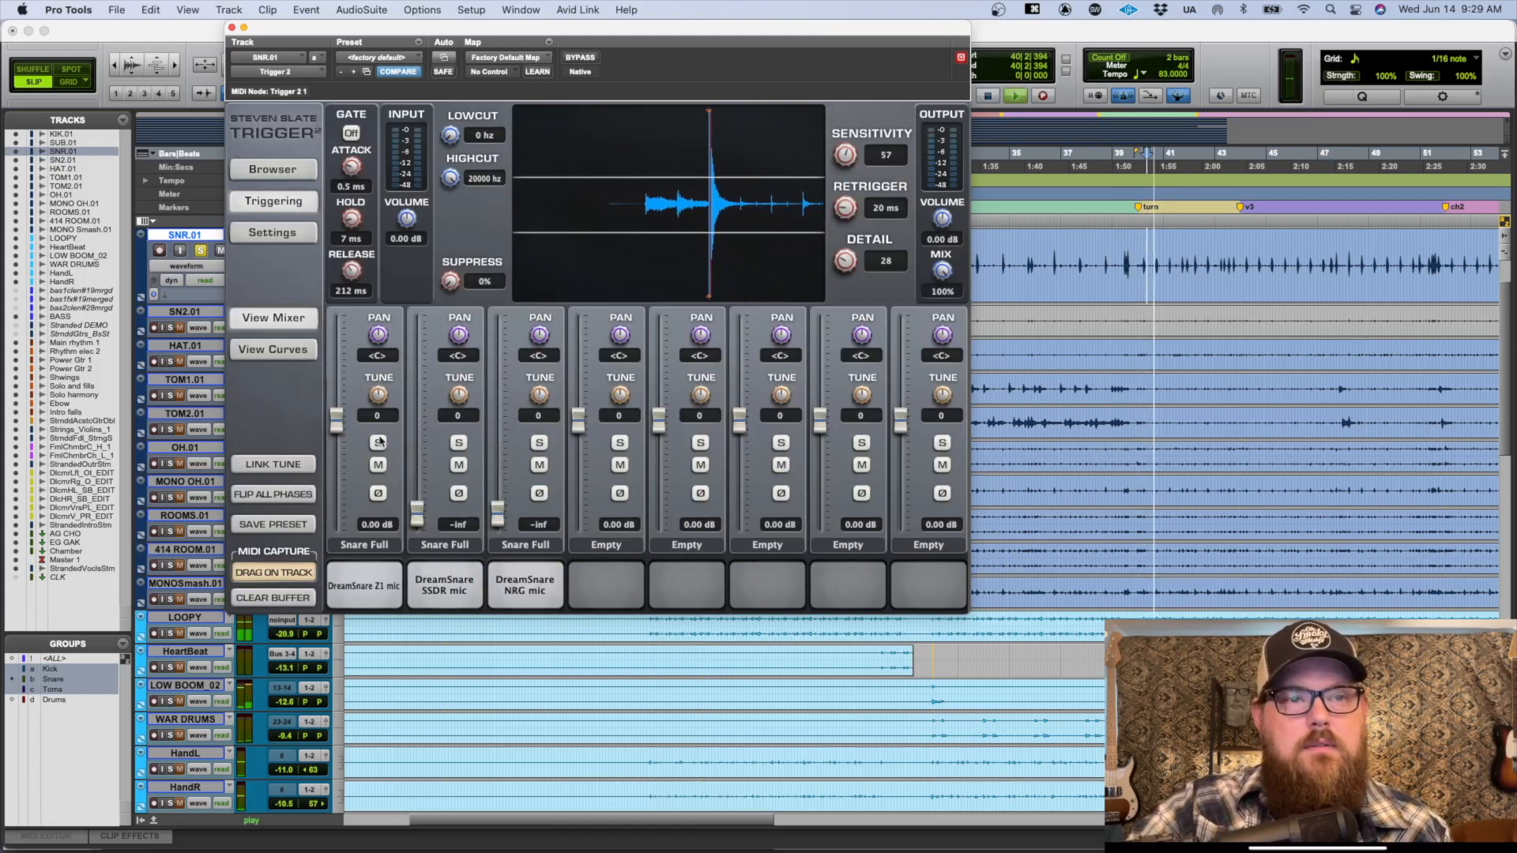
mouse_move(330, 428)
left_mouse_down()
mouse_move(335, 406)
mouse_move(336, 423)
left_mouse_up()
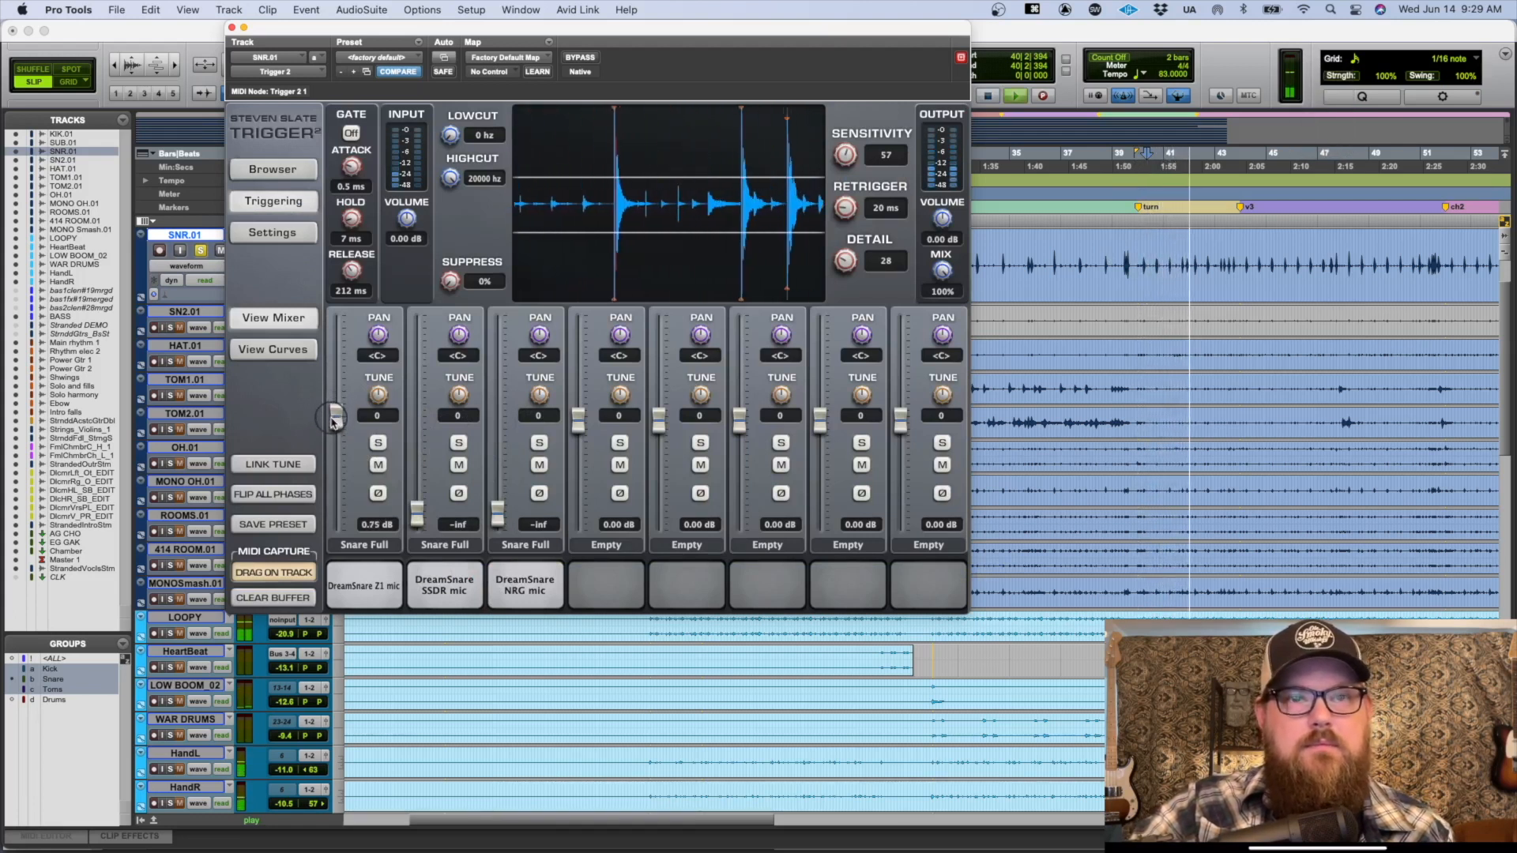
mouse_move(416, 513)
left_mouse_down()
mouse_move(413, 457)
mouse_move(417, 487)
left_mouse_up()
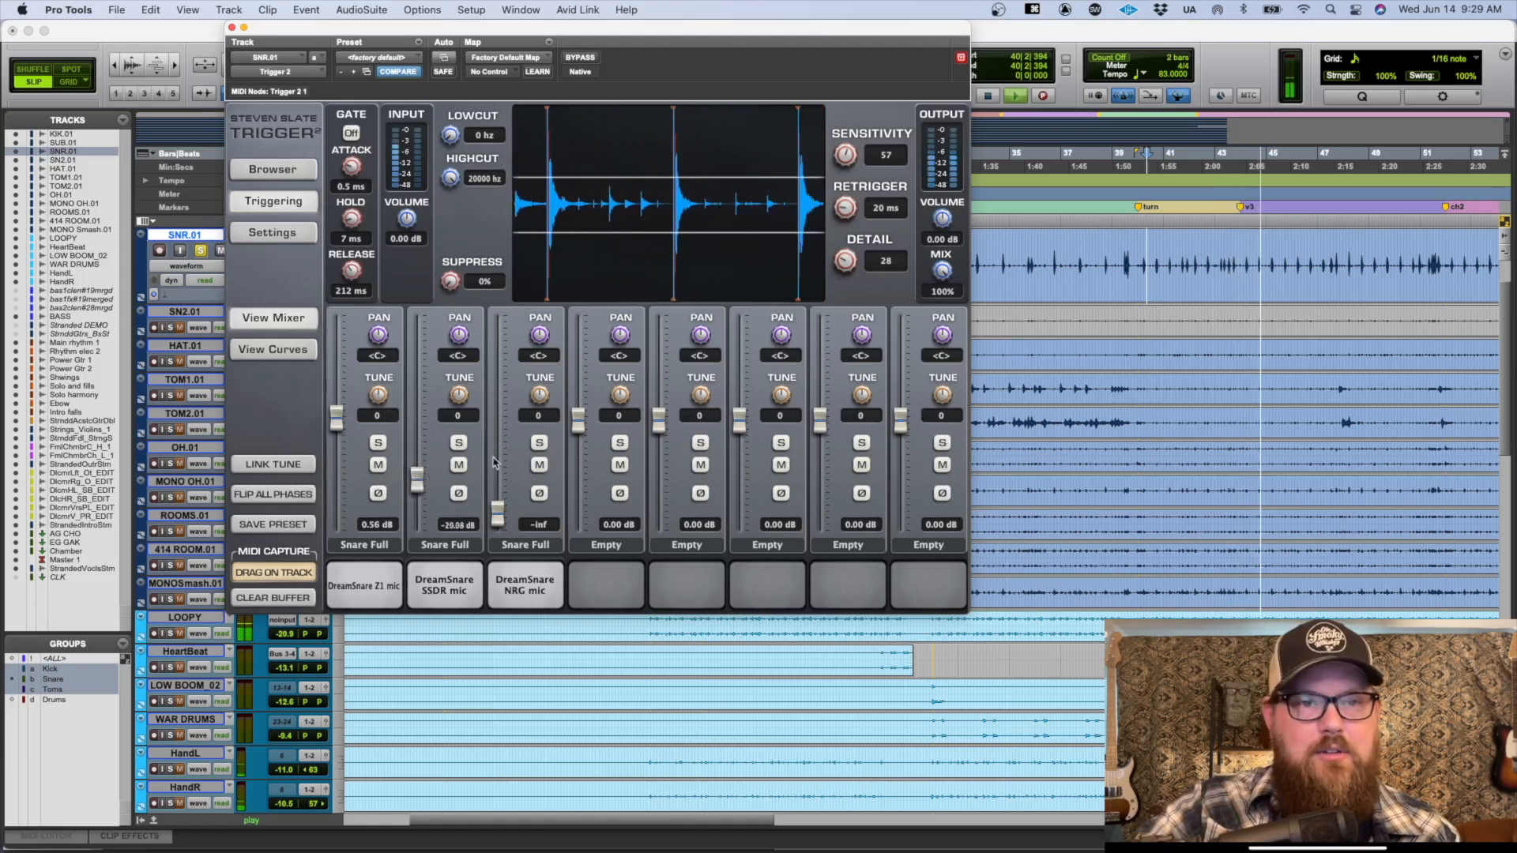
mouse_move(416, 478)
left_mouse_down()
mouse_move(419, 431)
mouse_move(417, 483)
left_mouse_up()
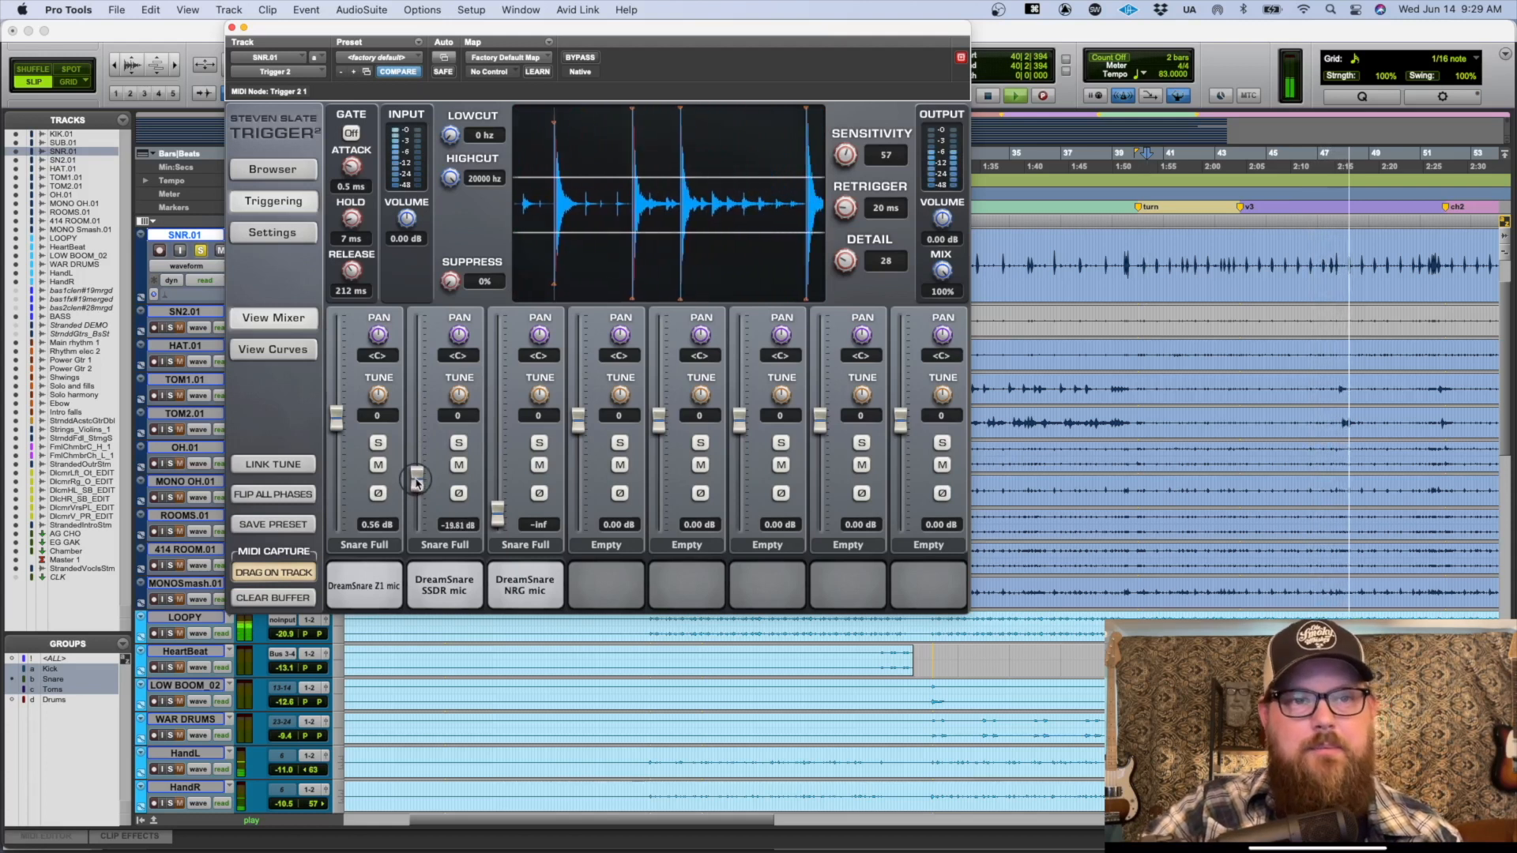
mouse_move(498, 516)
left_mouse_down()
mouse_move(501, 425)
mouse_move(499, 488)
left_mouse_up()
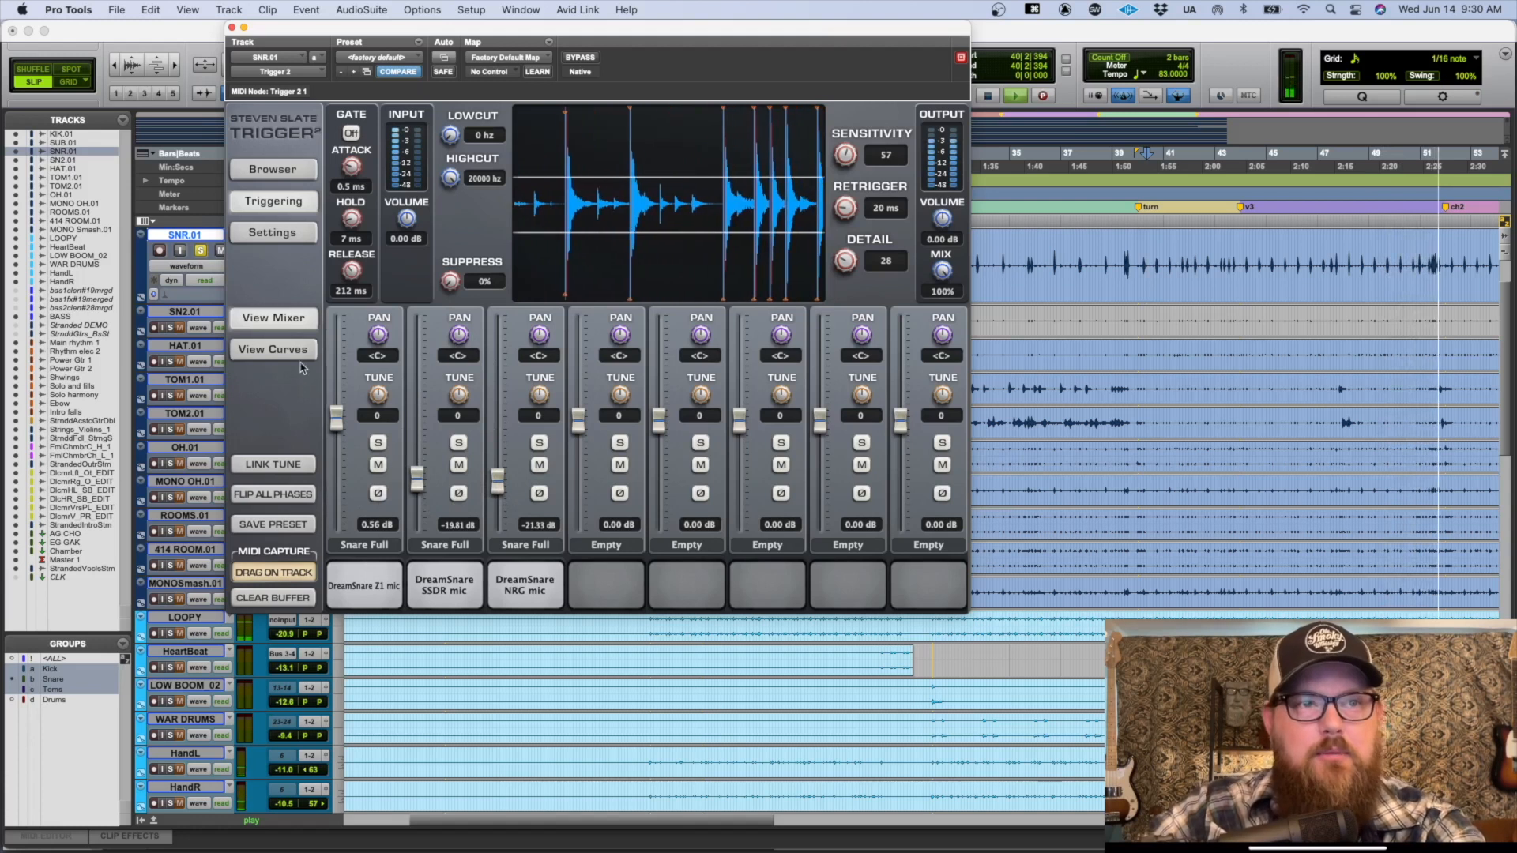
key("space")
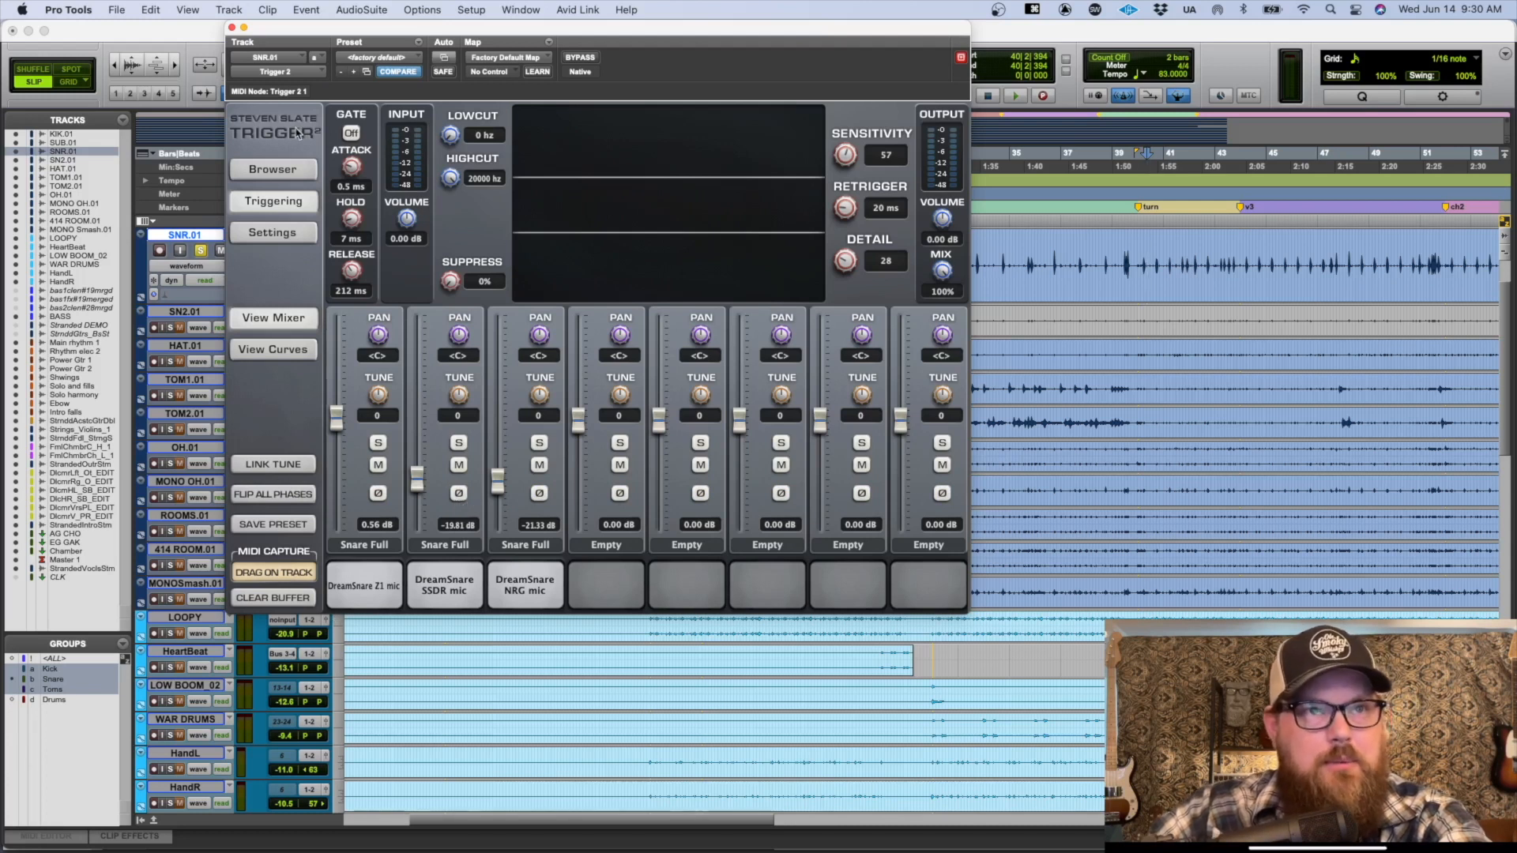
Step: Load JimmySnare Z1.tci from the browser into the fifth sample slot and return to the triggering view
left_click(274, 170)
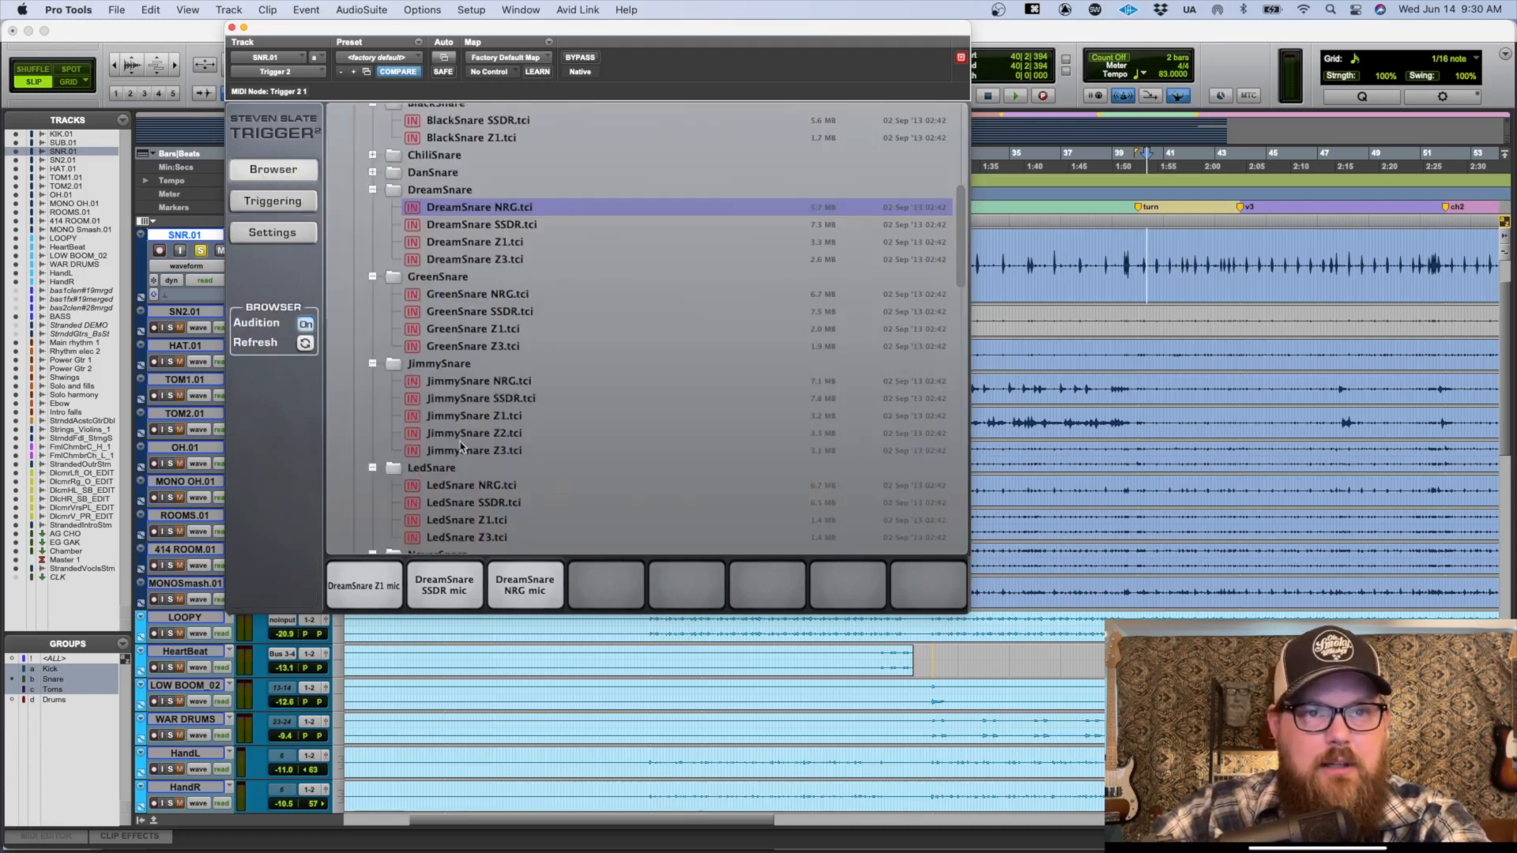
left_click_drag(454, 420, 684, 586)
left_click(283, 204)
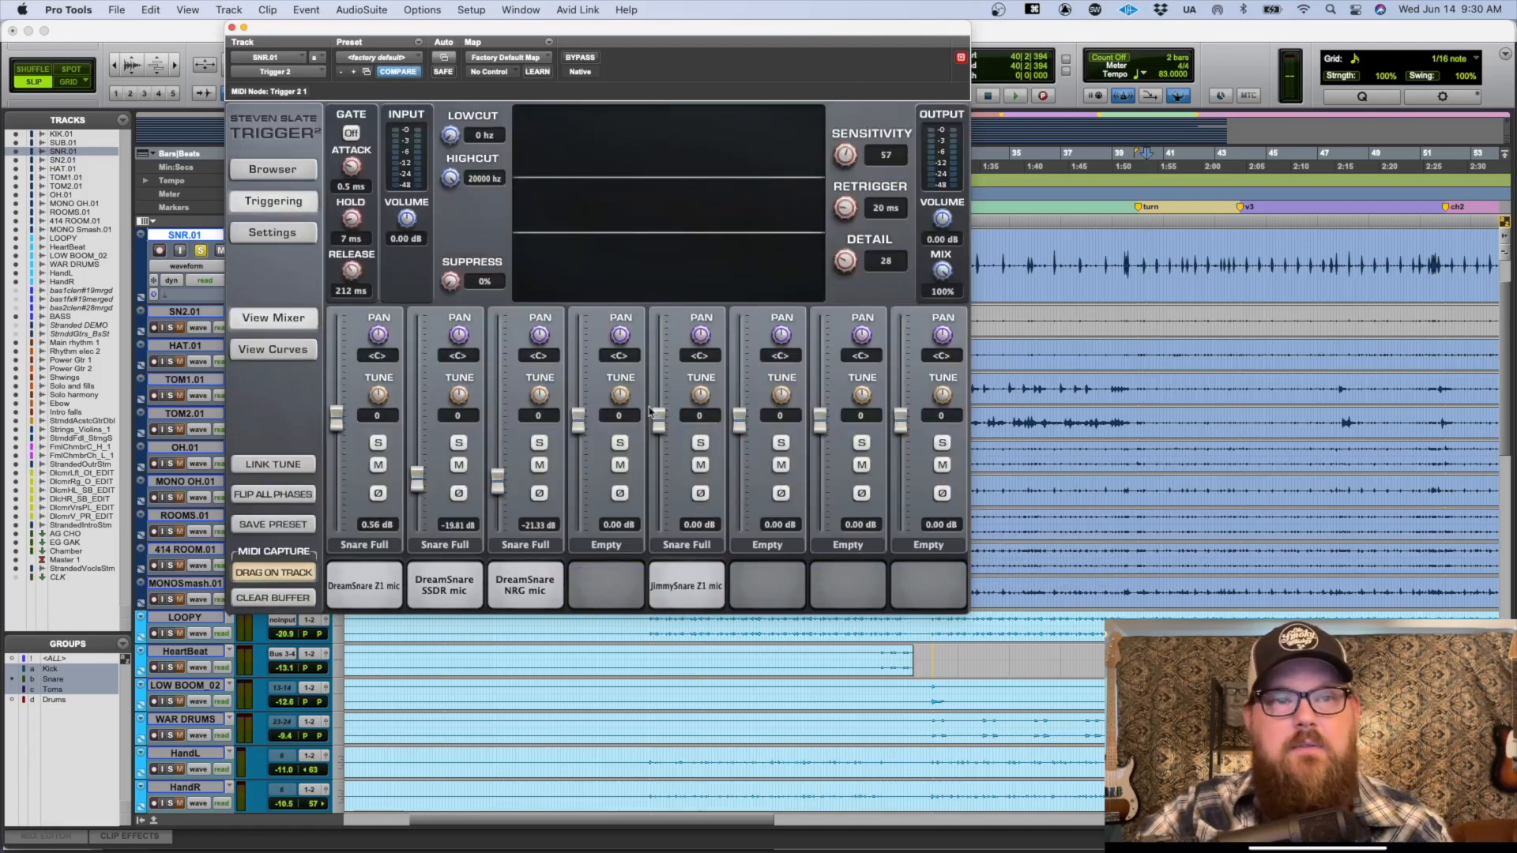
Step: Play the turn section, raise the JimmySnare Z1 slot to 1.08 dB and invert its phase after stopping
key("space")
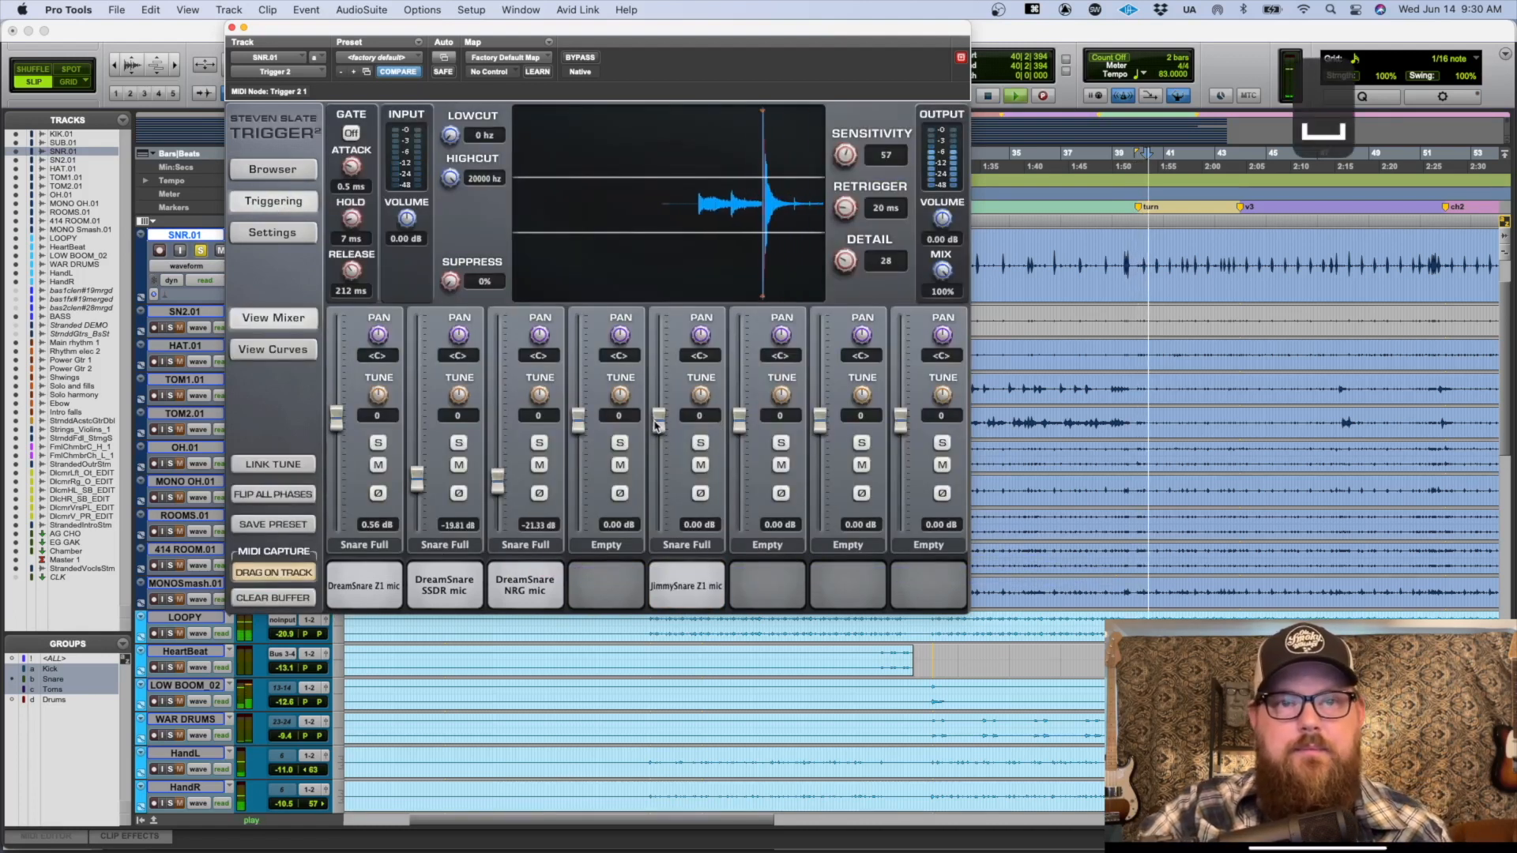
mouse_move(656, 425)
left_mouse_down()
mouse_move(673, 382)
mouse_move(672, 417)
left_mouse_up()
key("space")
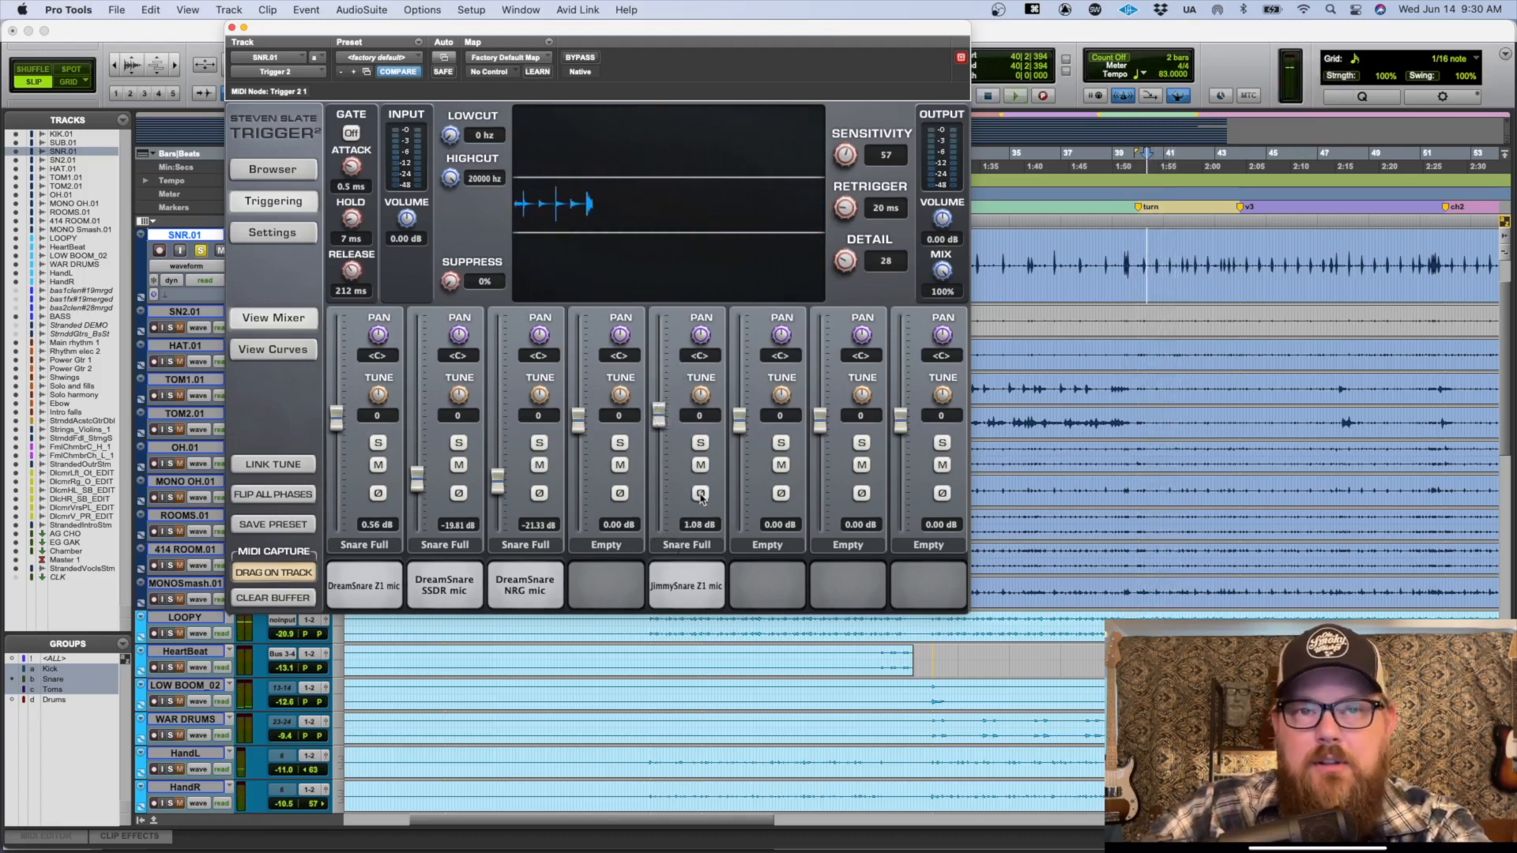
left_click(701, 493)
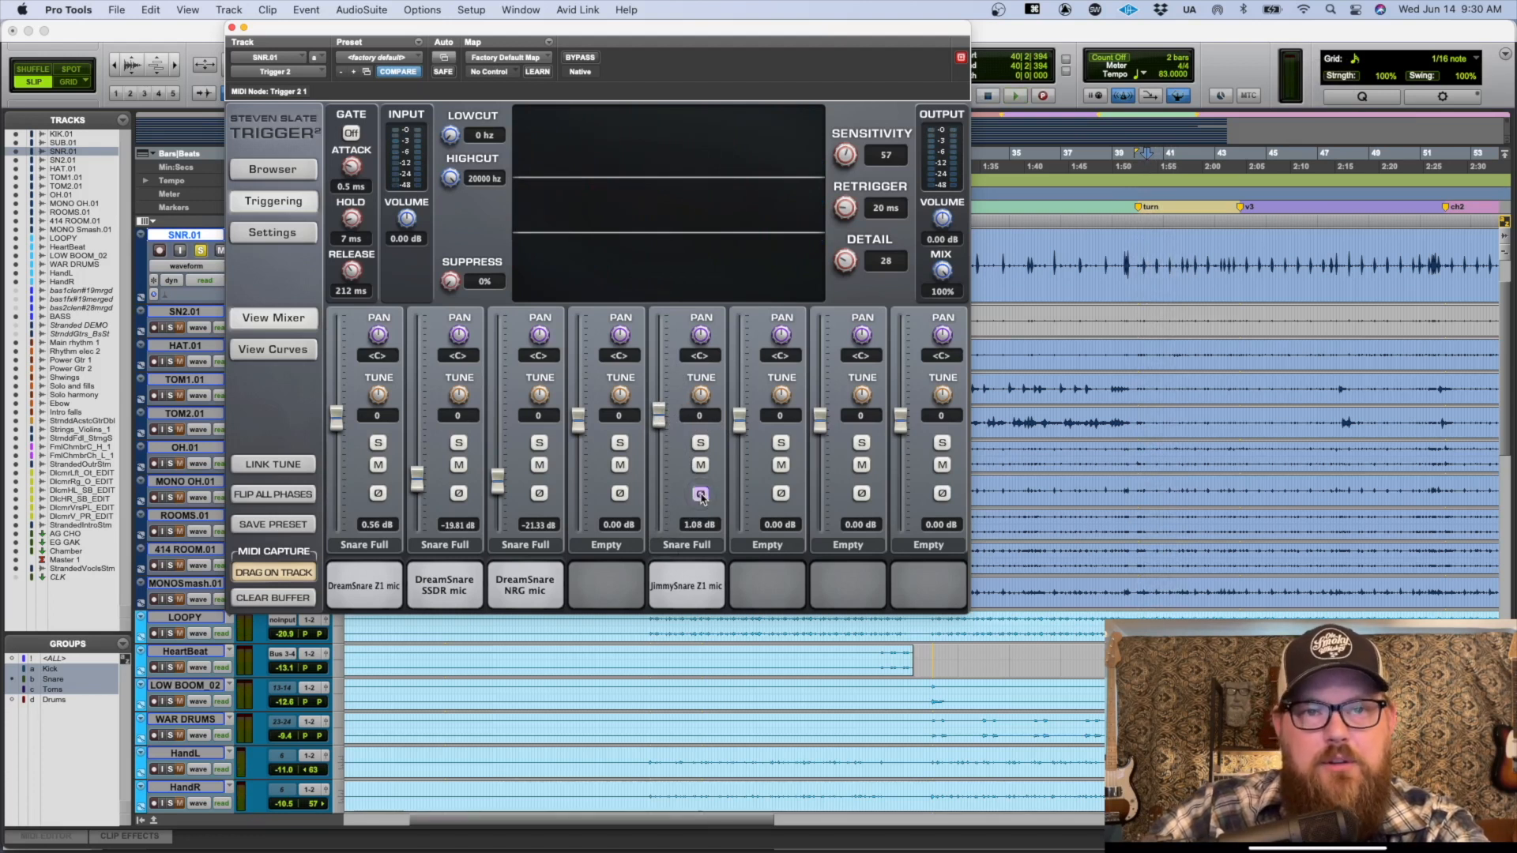
Step: Turn off the JimmySnare Z1 phase inversion, lower its level to -0.13 dB, then clear that sample from the fifth slot
left_click(701, 494)
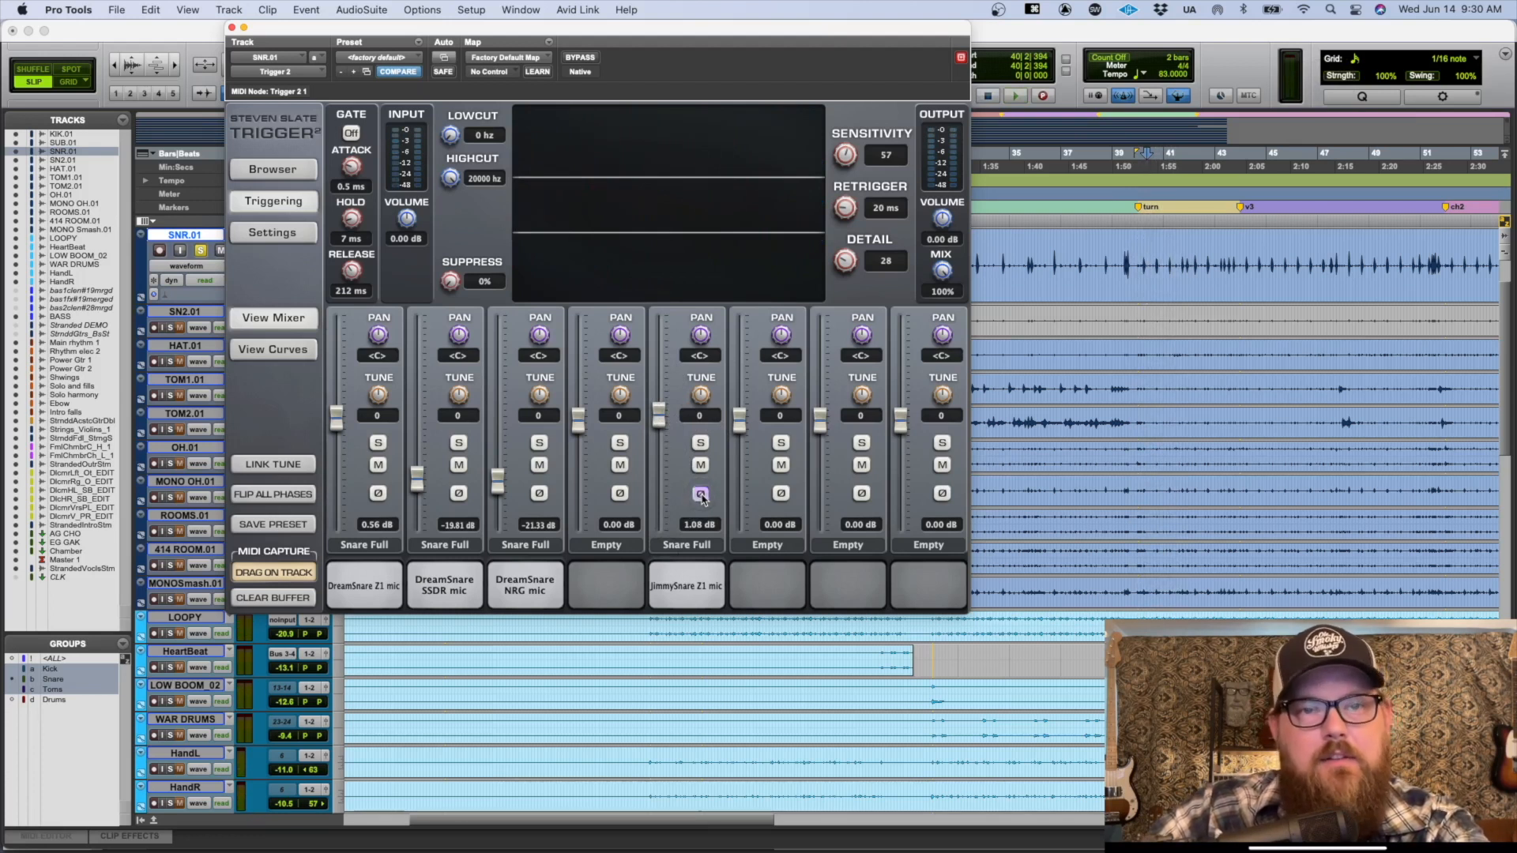
left_click_drag(655, 423, 660, 428)
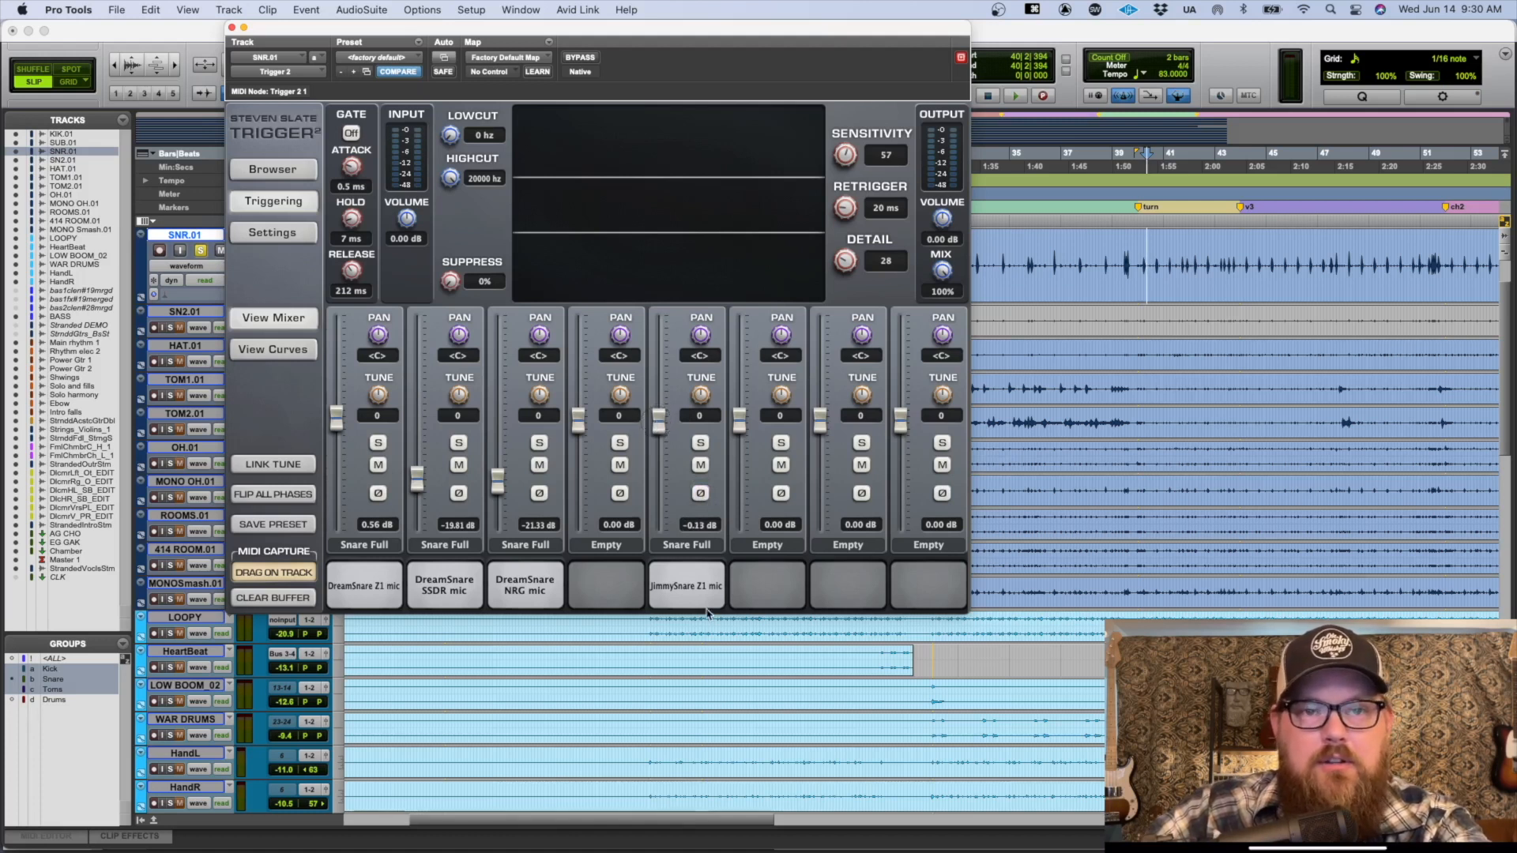
left_click(677, 596, "alt")
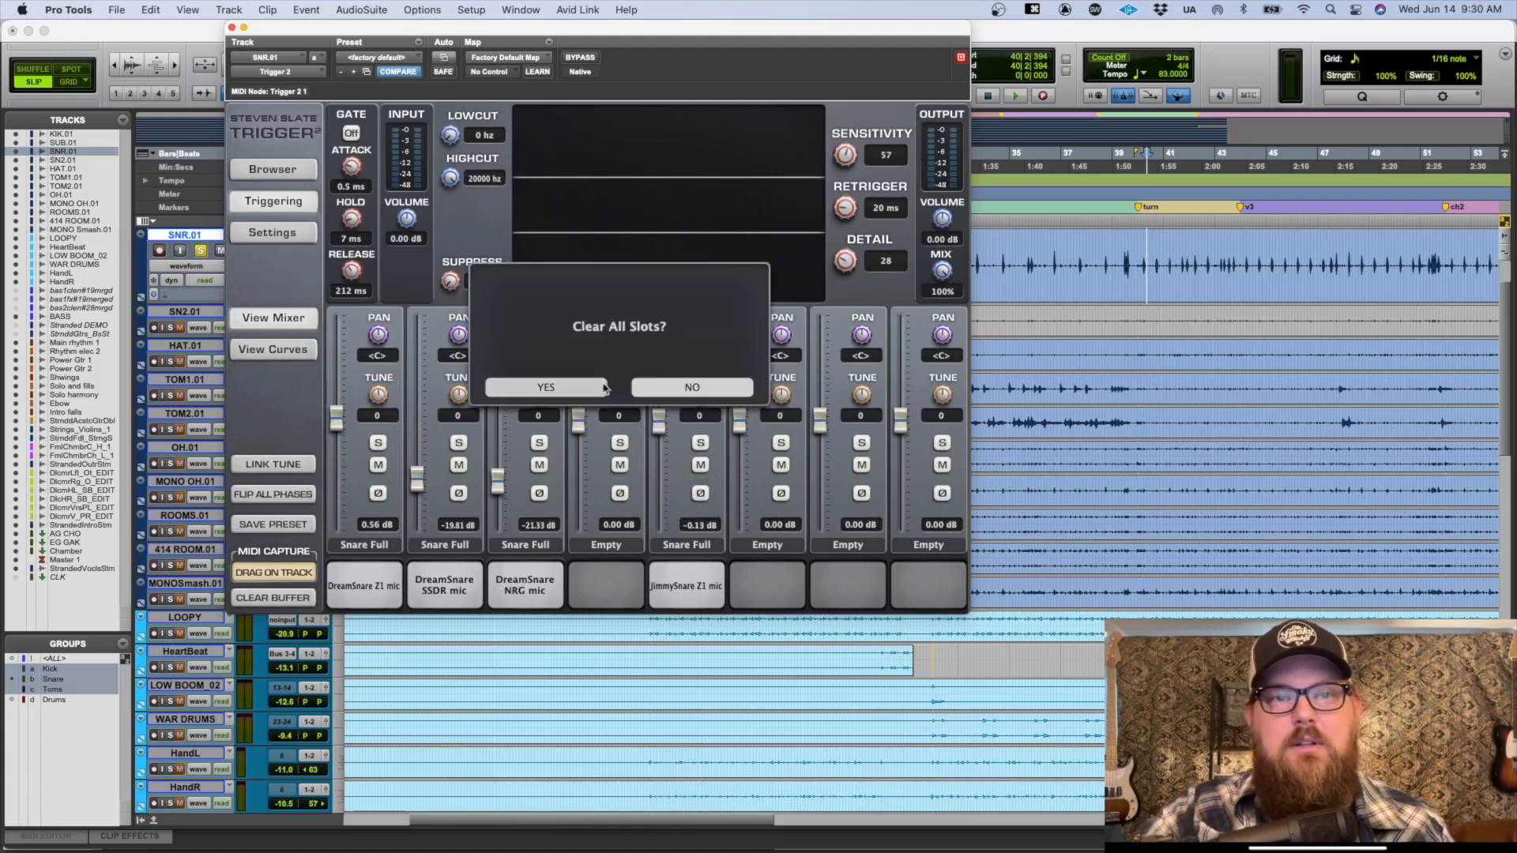
left_click(692, 387)
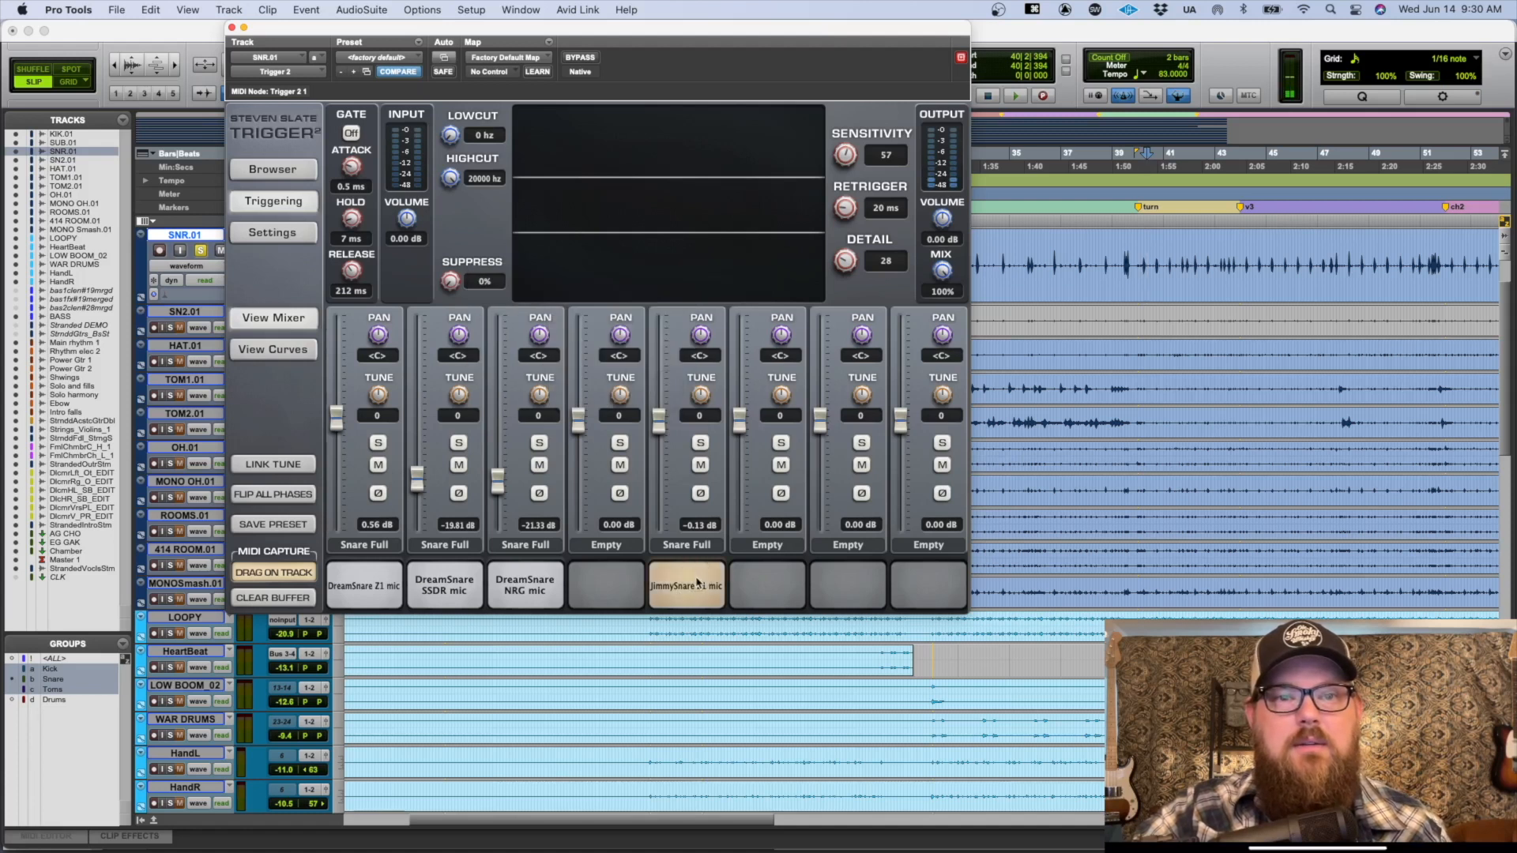
left_click(700, 585, "alt")
left_click(563, 391)
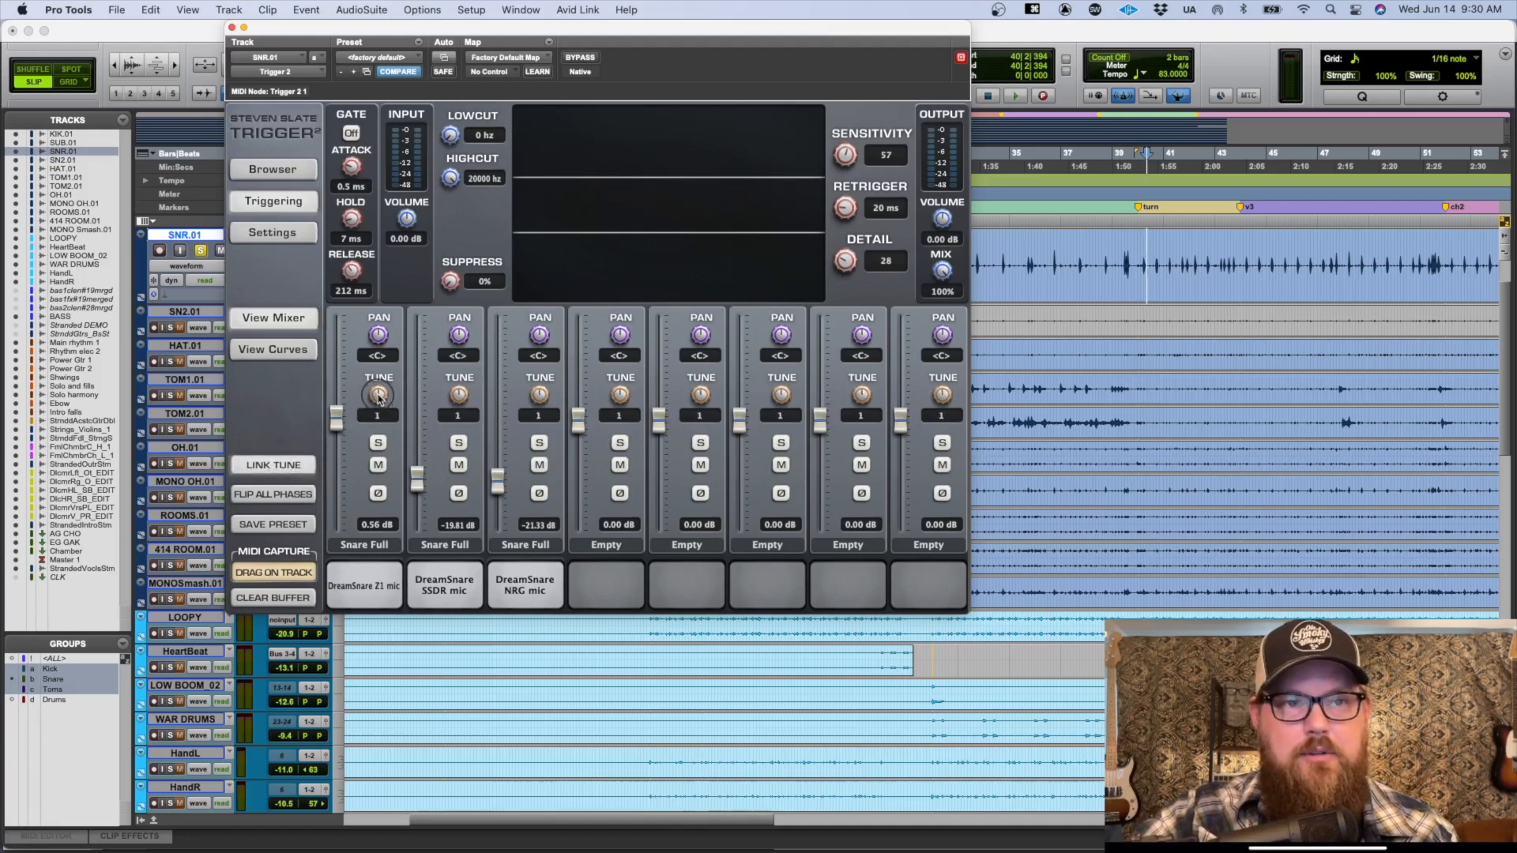
Step: Set the output mix to 0%, play the turn section to hear the original snare, and raise the mix to 92% during playback
left_click_drag(943, 271, 921, 630)
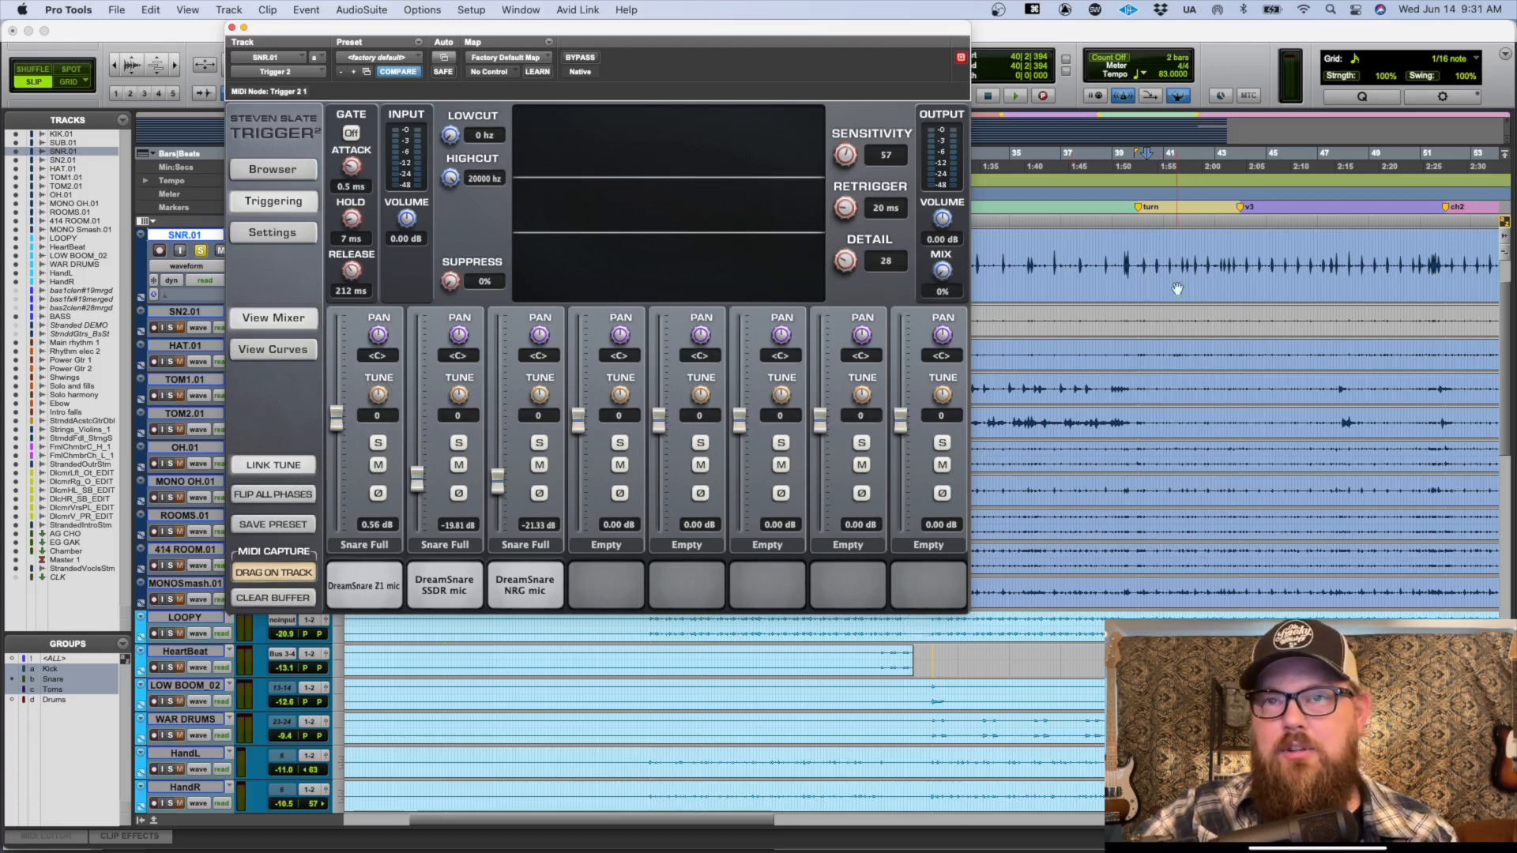
key("space")
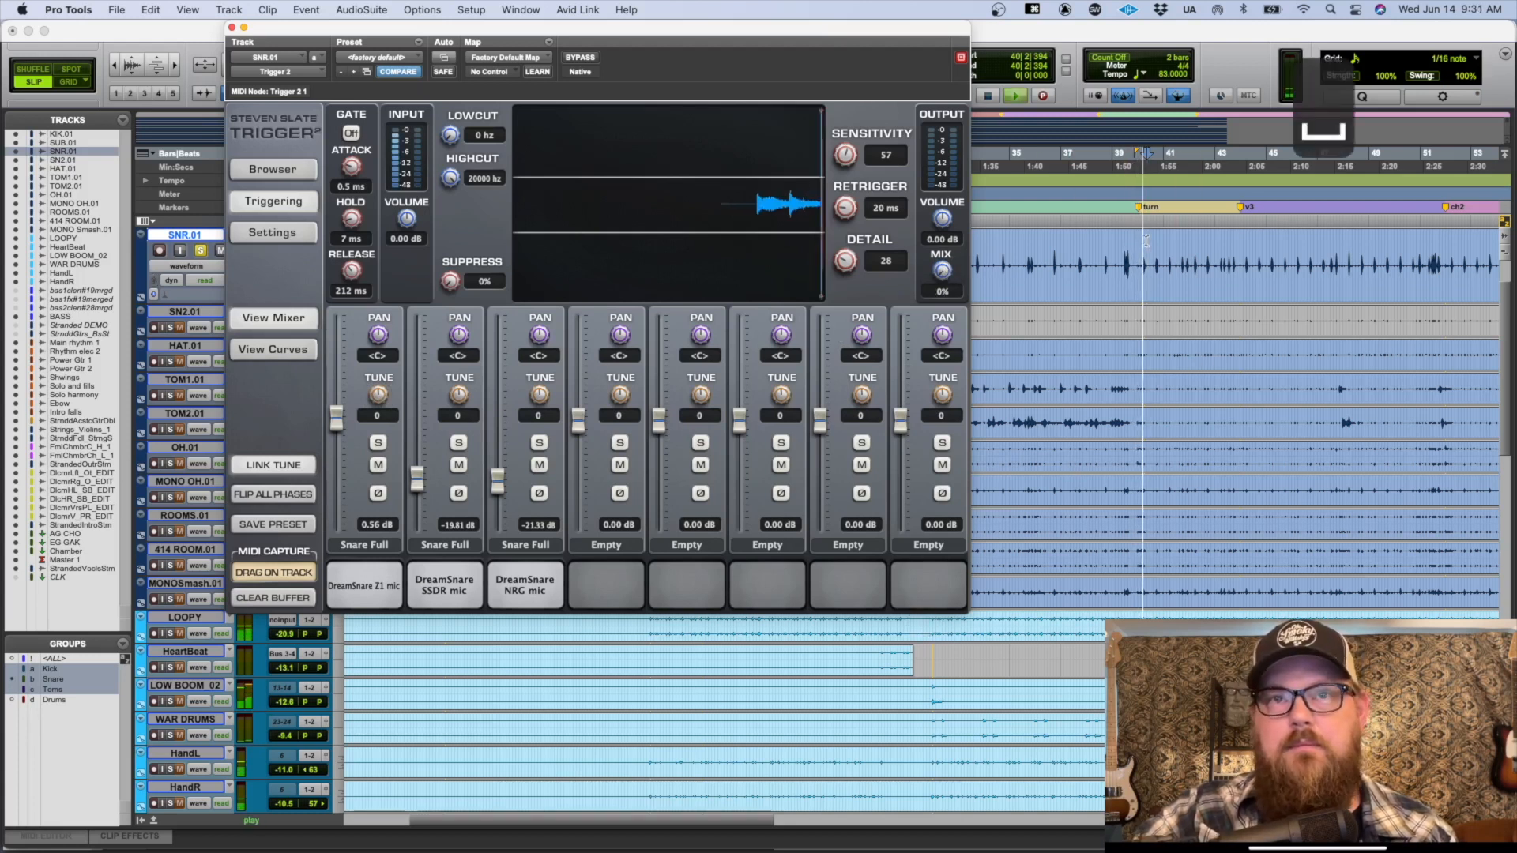
left_click_drag(942, 270, 920, 96)
Step: During playback, lower the linked sample tuning in stages to -30, trying the mix at 80%, then set the mix to 100% and stop playback
left_click_drag(380, 393, 375, 408)
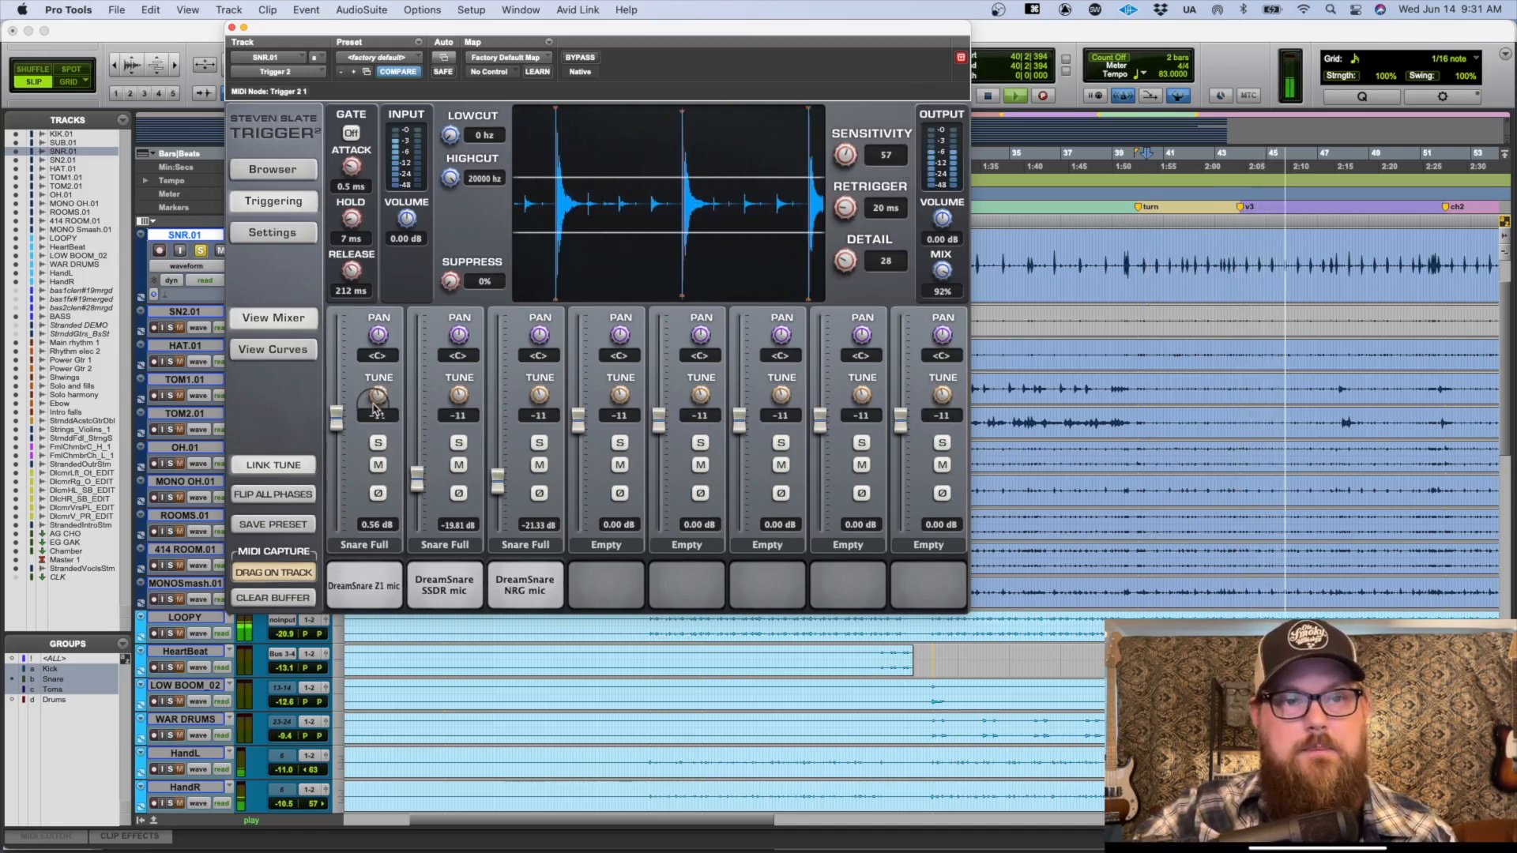
mouse_move(940, 271)
left_mouse_down()
mouse_move(936, 474)
mouse_move(942, 298)
left_mouse_up()
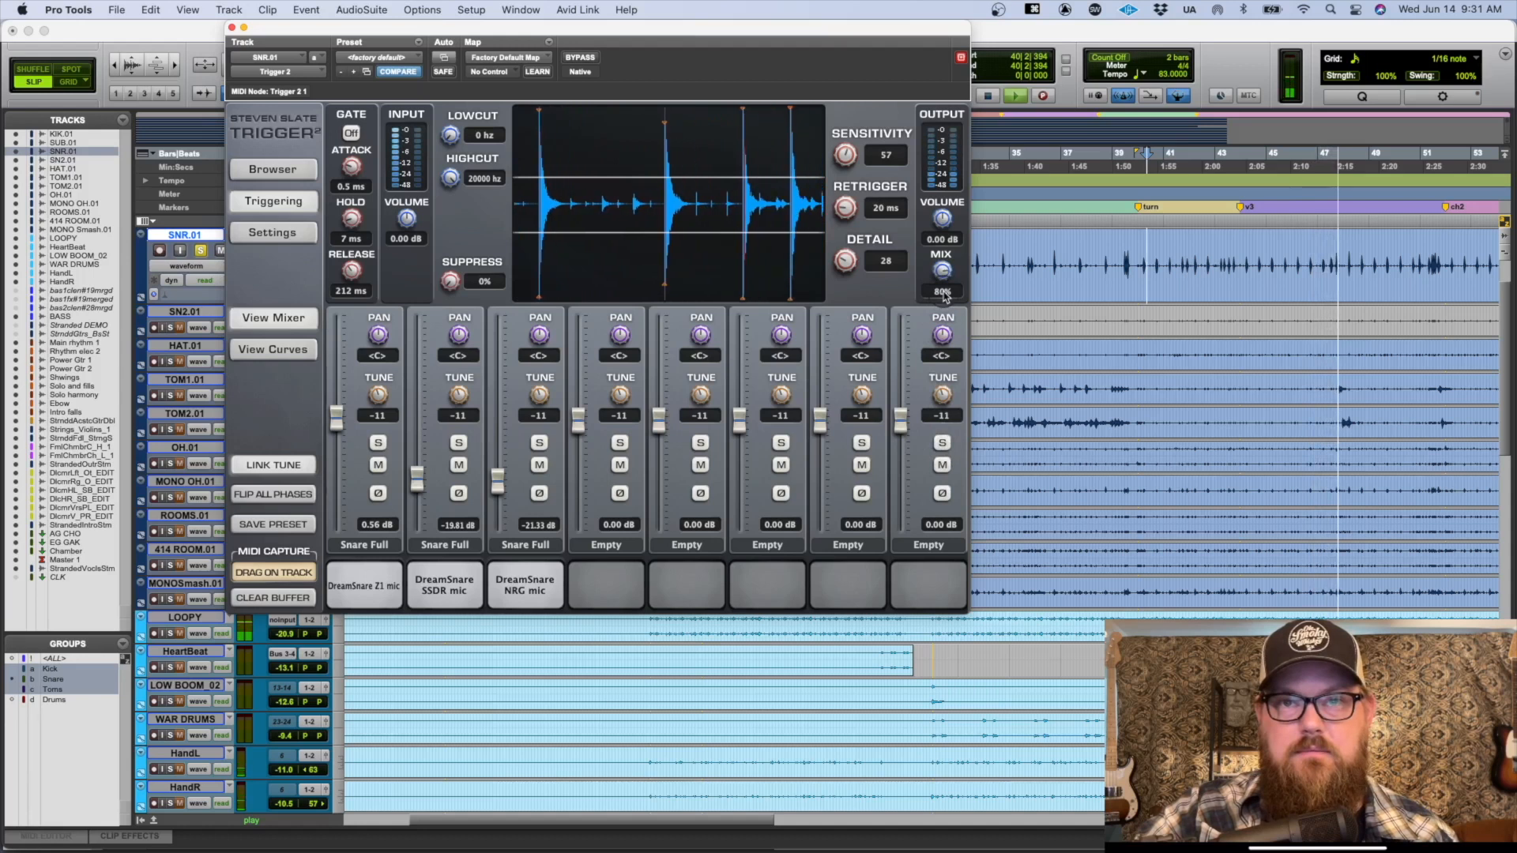
left_click_drag(613, 390, 610, 406)
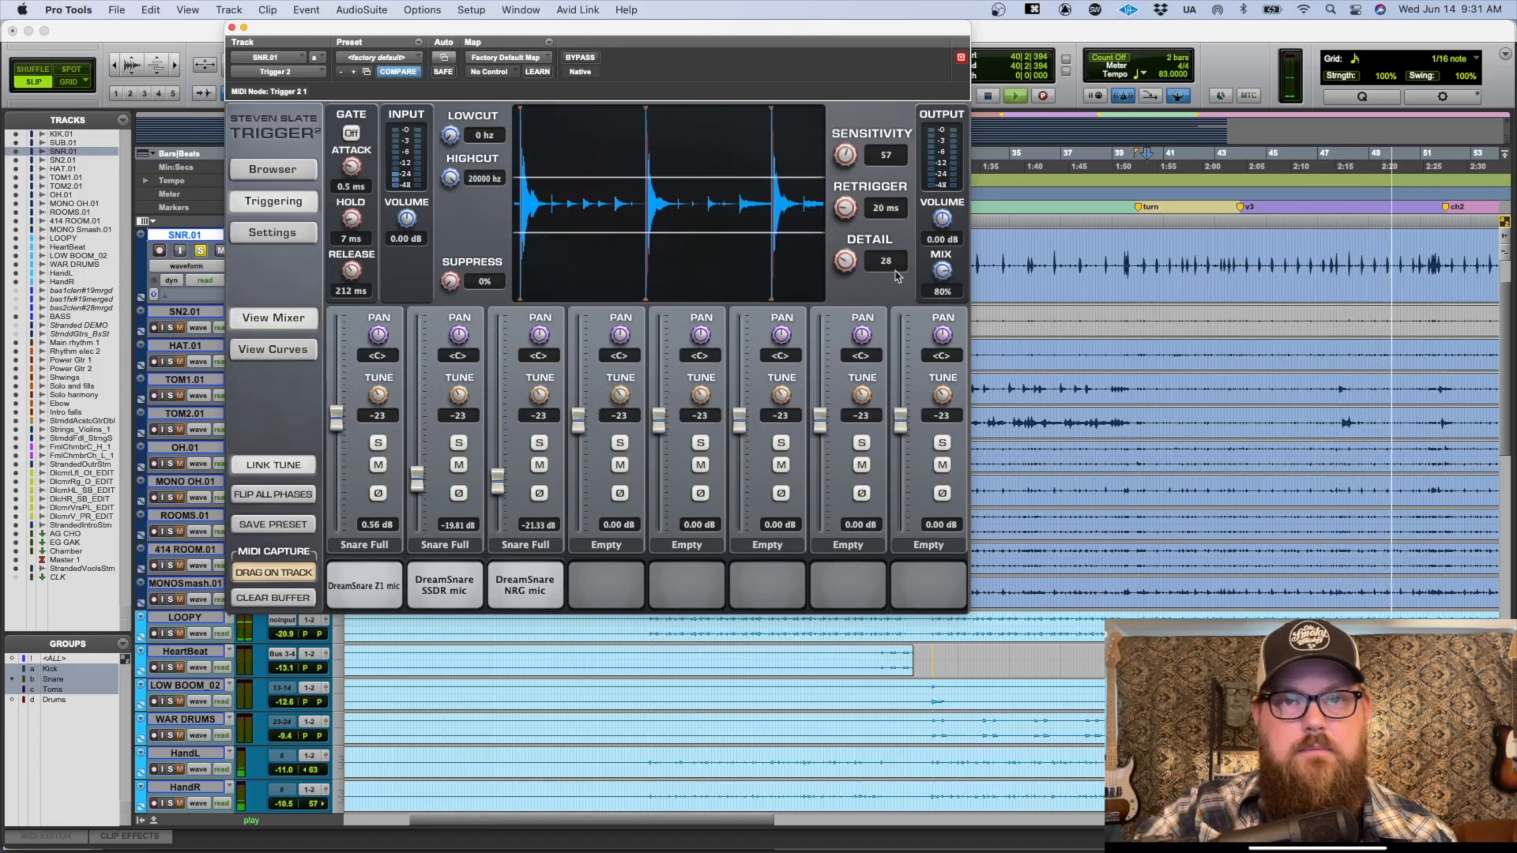
left_click_drag(627, 401, 626, 410)
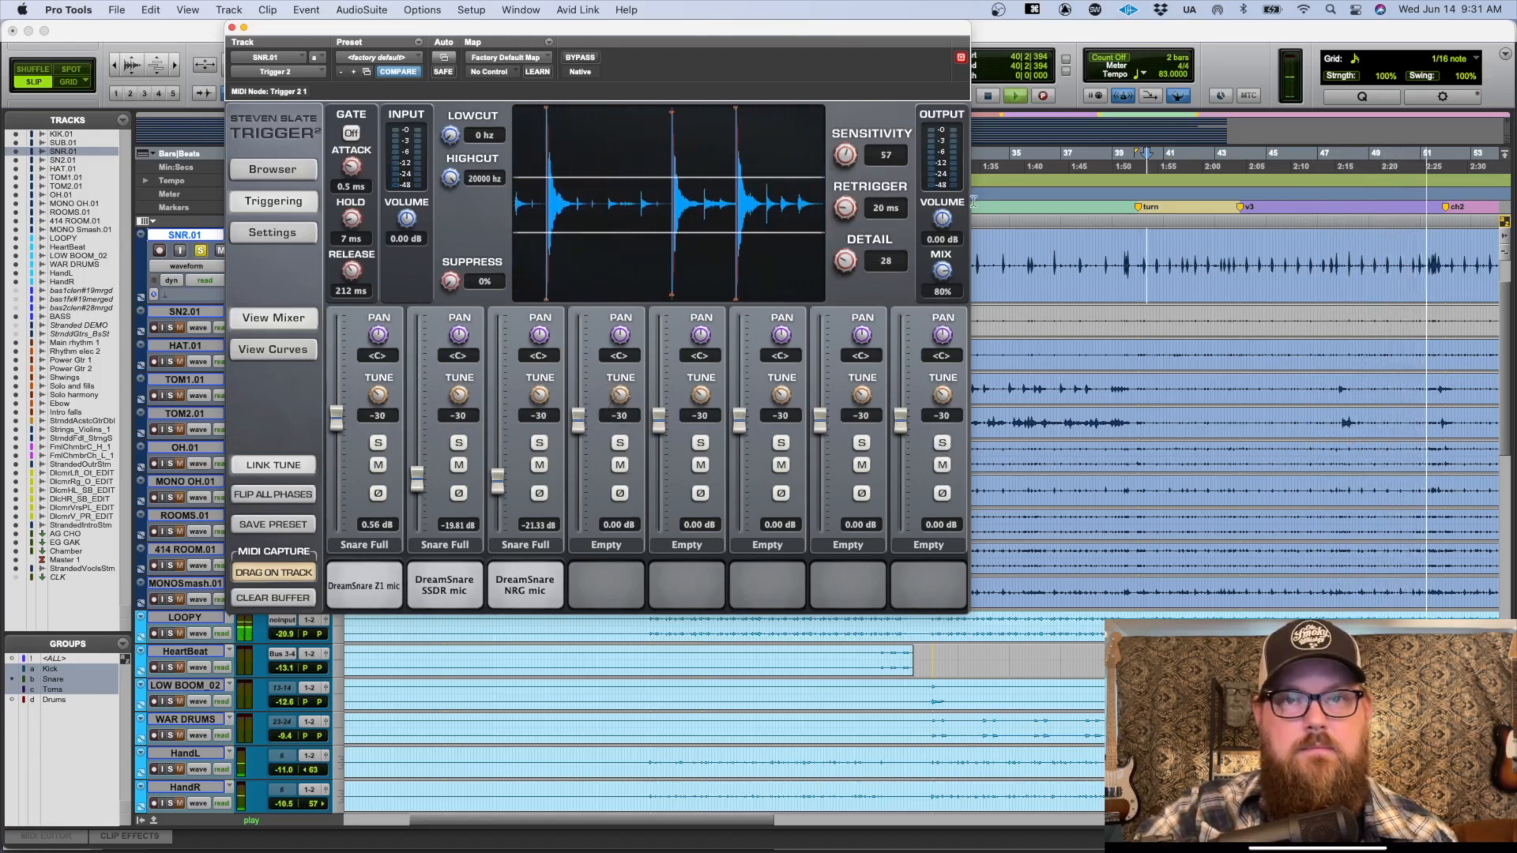
left_click_drag(940, 271, 944, 304)
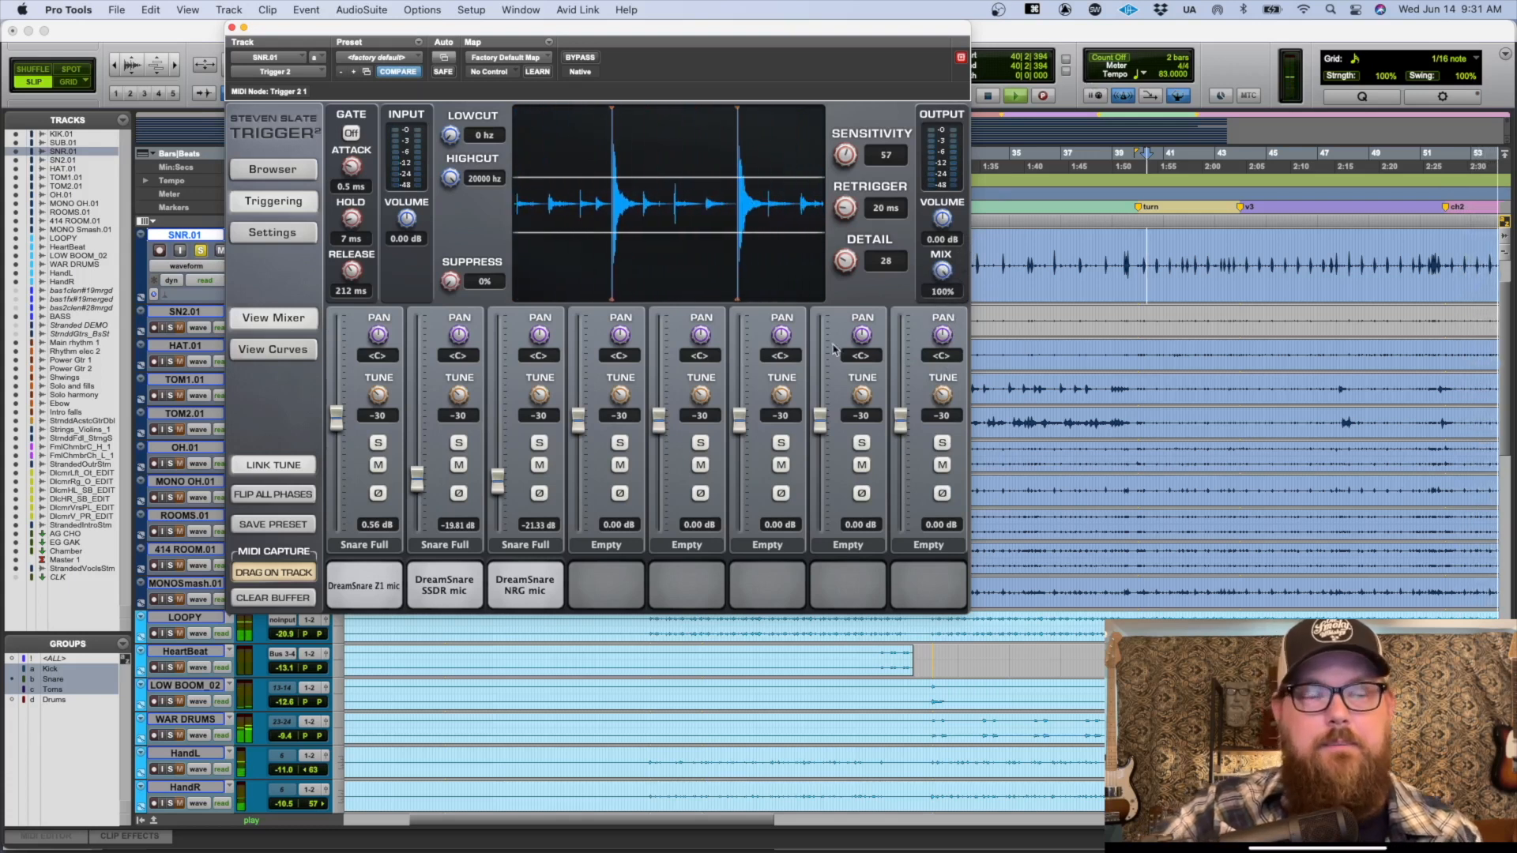
key("space")
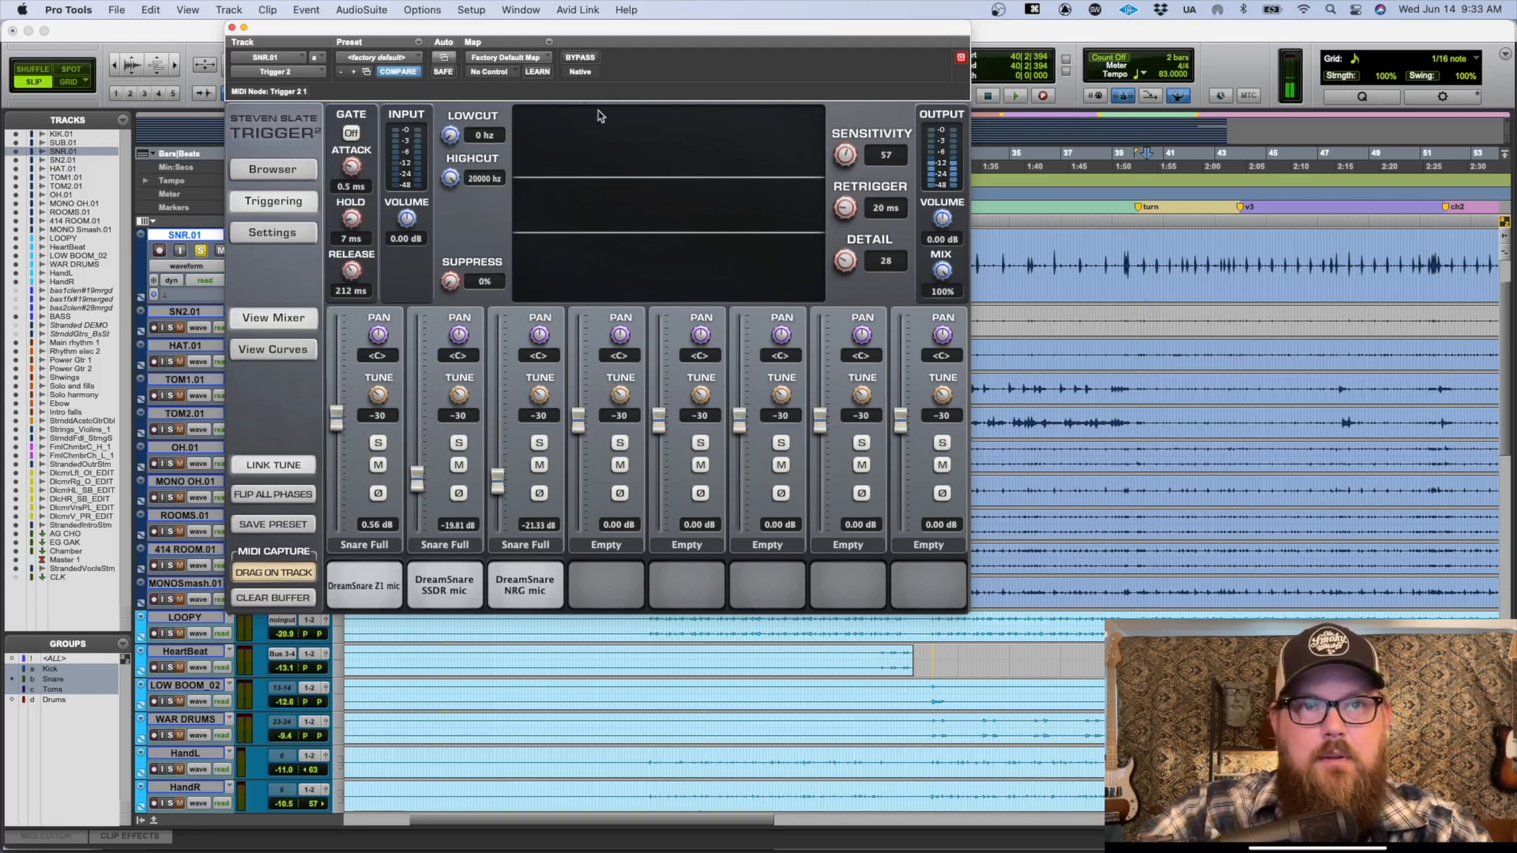
Step: Show the slot curves and link attack, sustain, release, dynamics, velocity, range minimum and range maximum across all slots
left_click(273, 349)
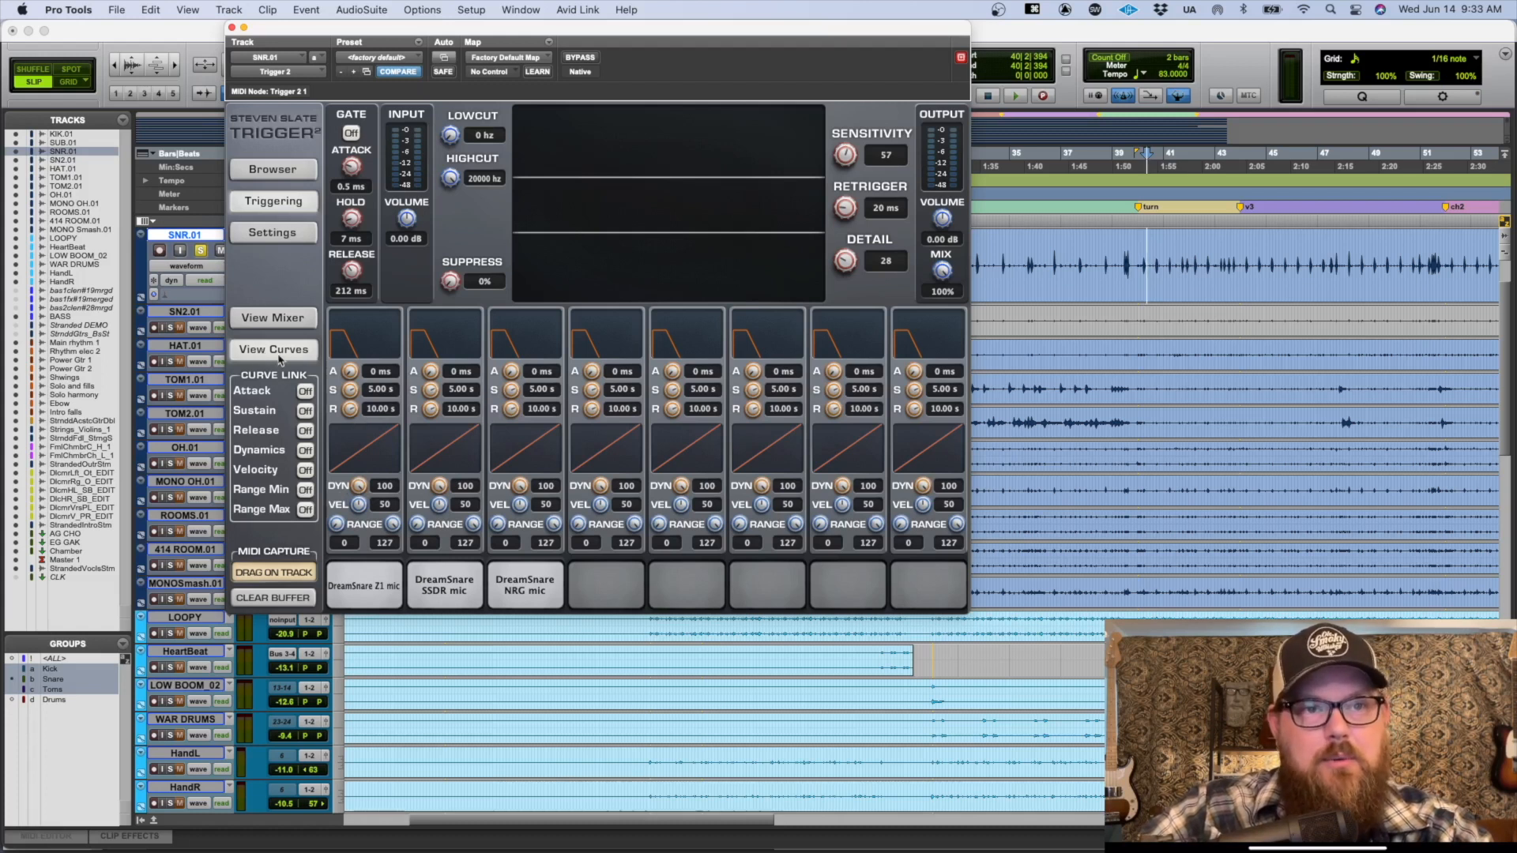
left_click(305, 391)
left_click(305, 411)
left_click(305, 431)
left_click(304, 451)
left_click(305, 470)
left_click(305, 490)
left_click(305, 510)
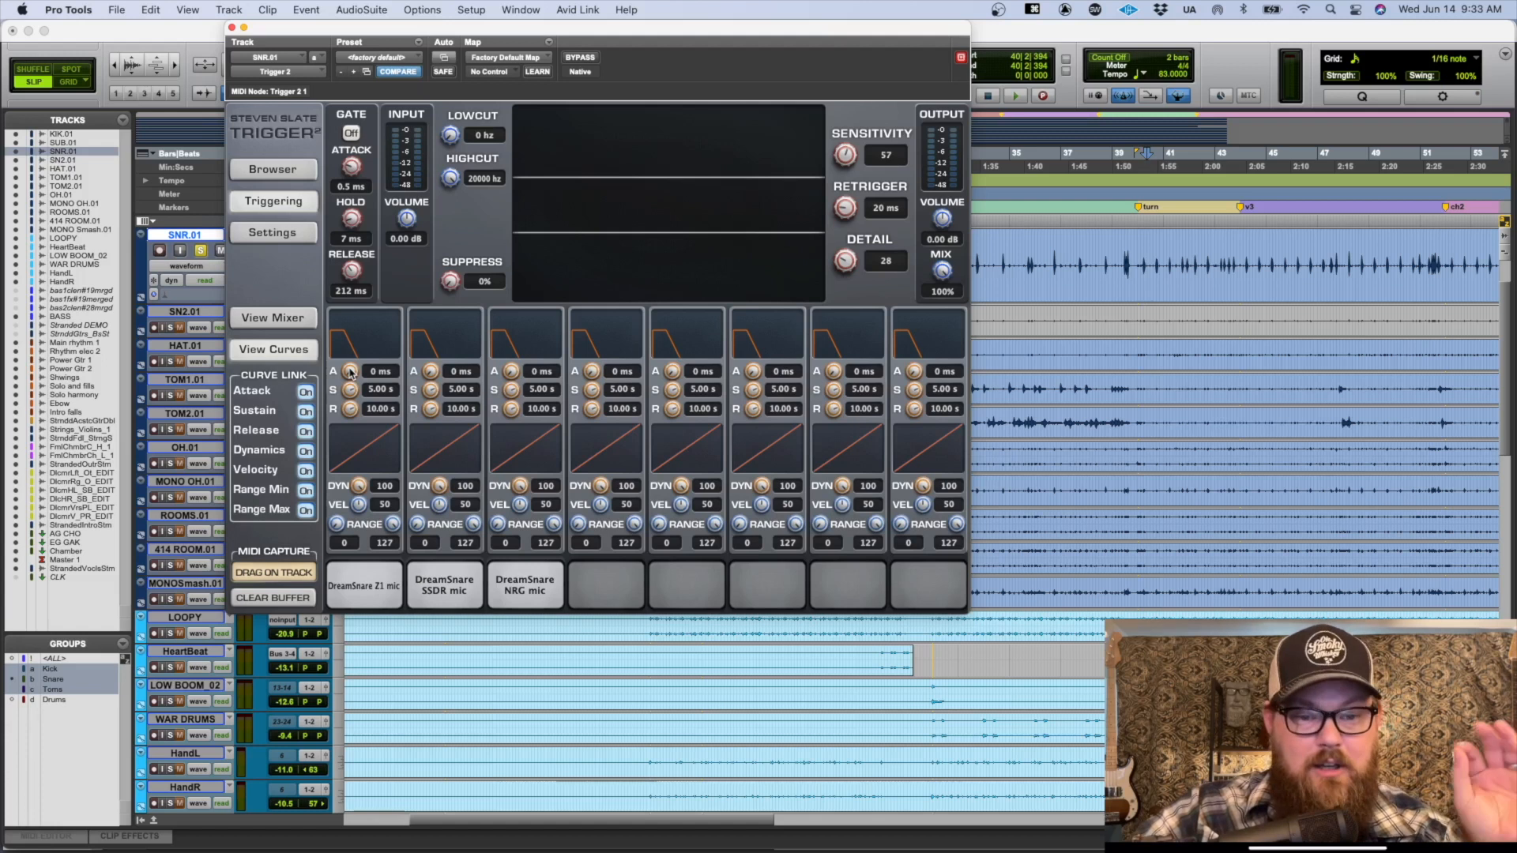
Step: Try a linked attack of 1 ms and an unlinked 71 ms on DreamSnare SSDR, then restore 0 ms and the attack link
left_click_drag(351, 373, 351, 359)
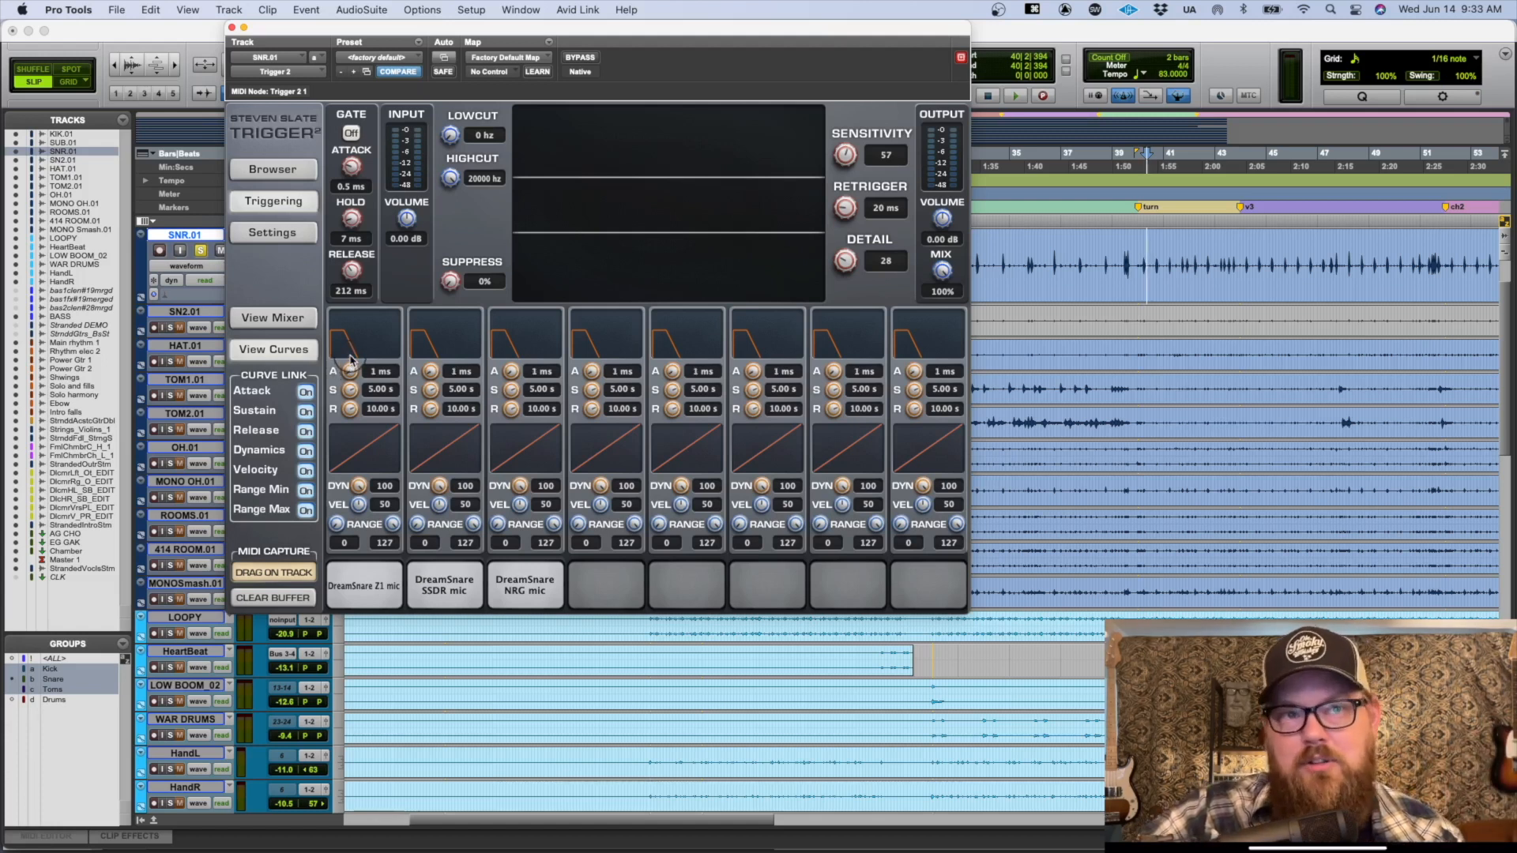
left_click_drag(350, 362, 351, 375)
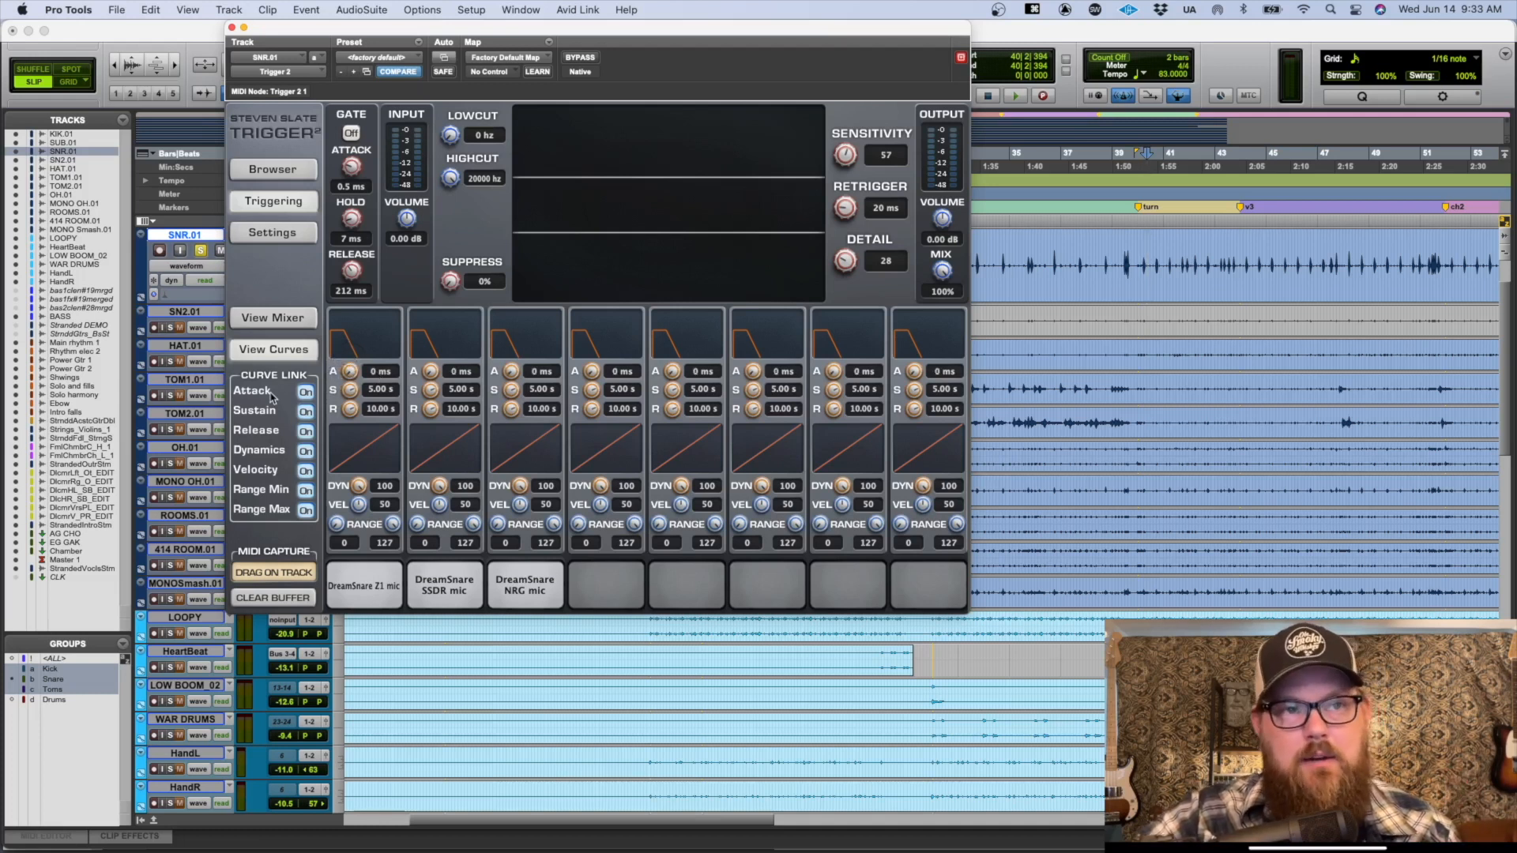
left_click(305, 392)
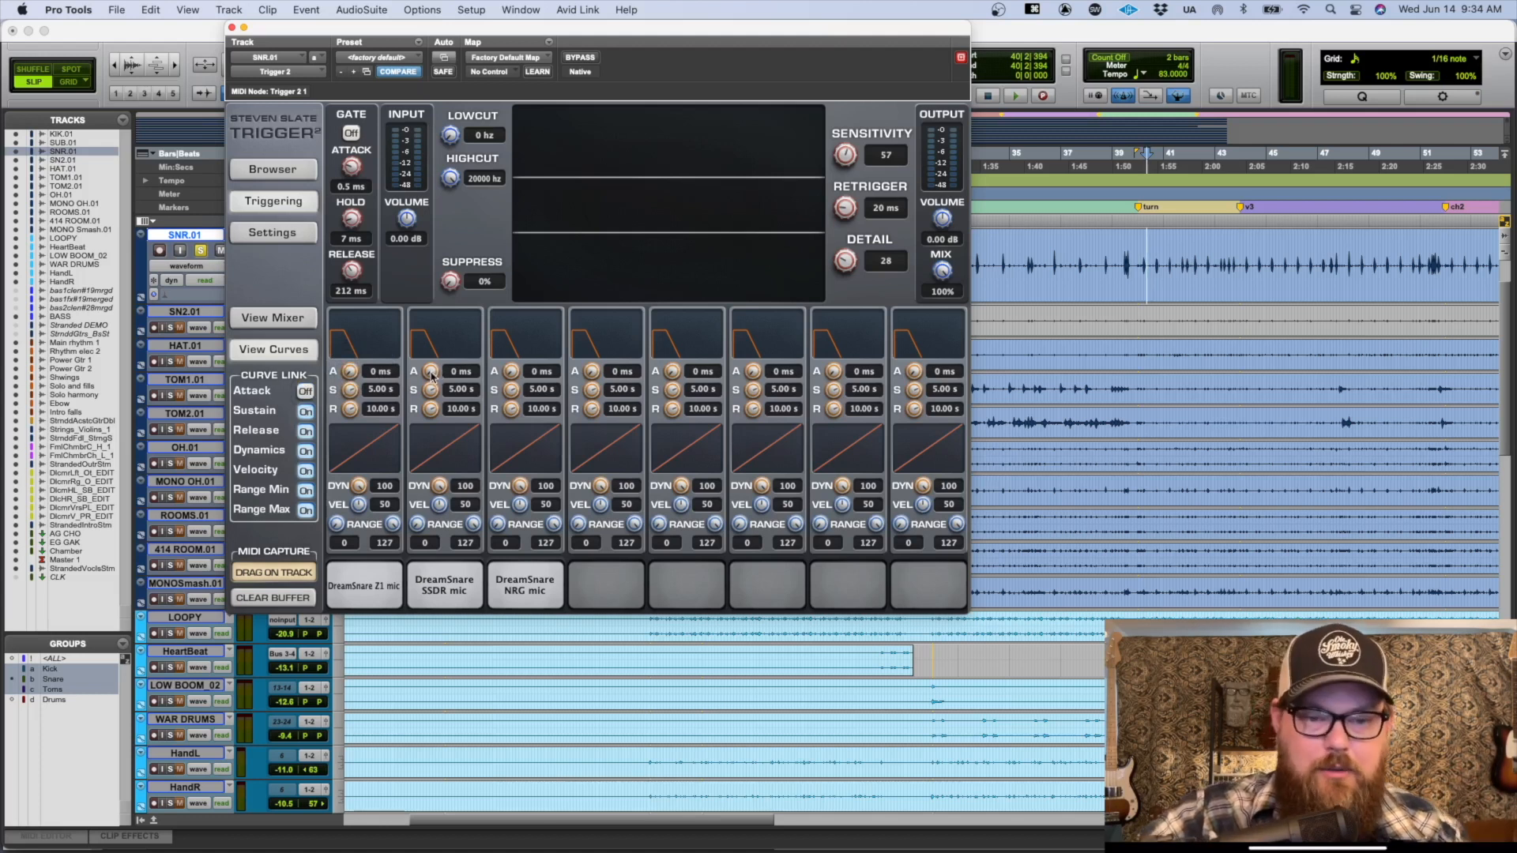
left_click_drag(431, 376, 418, 312)
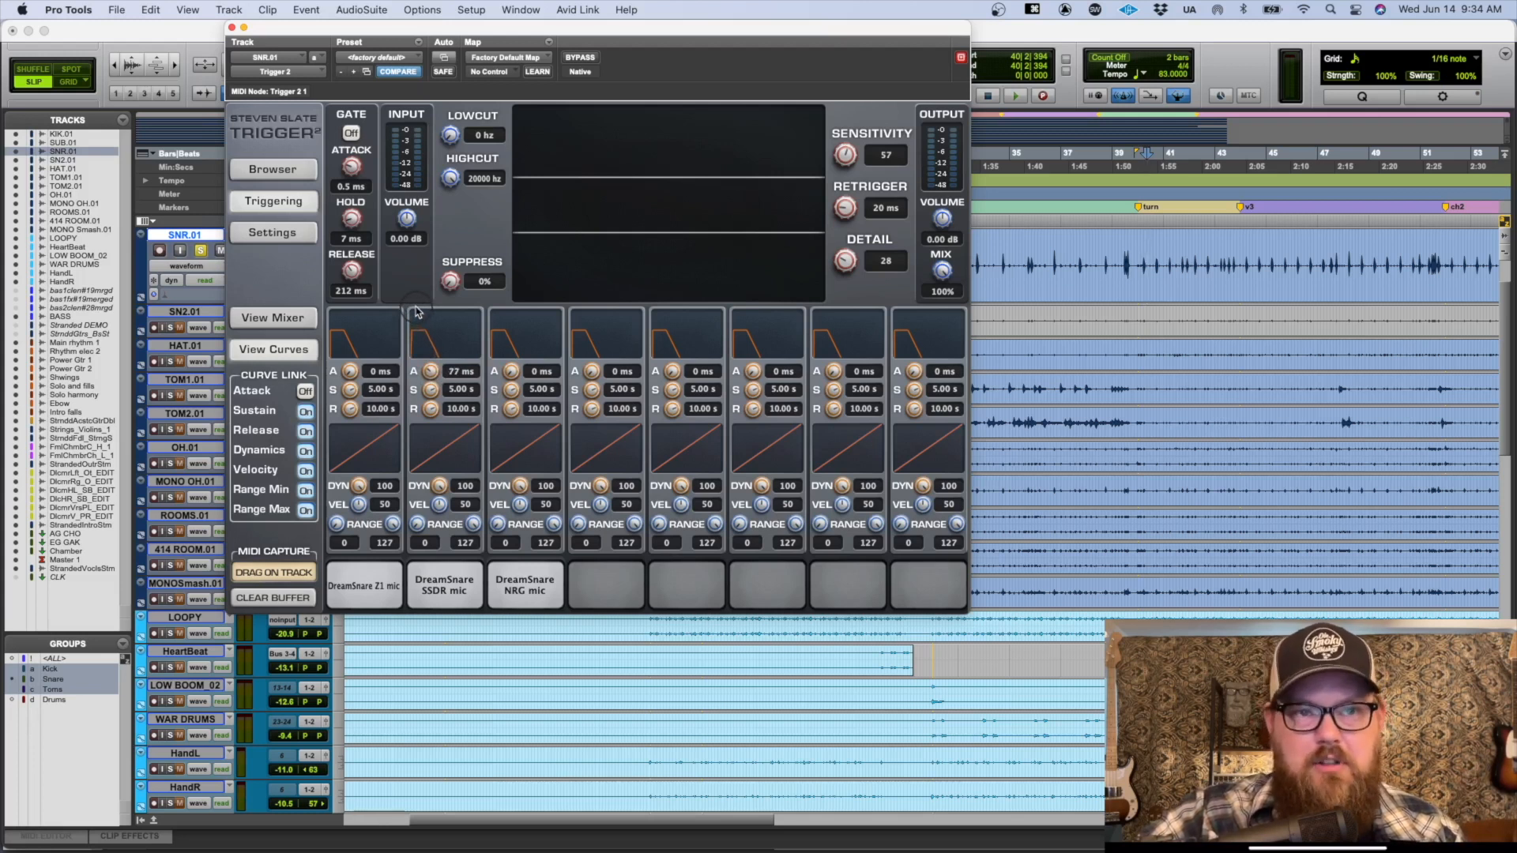
left_click_drag(416, 307, 415, 309)
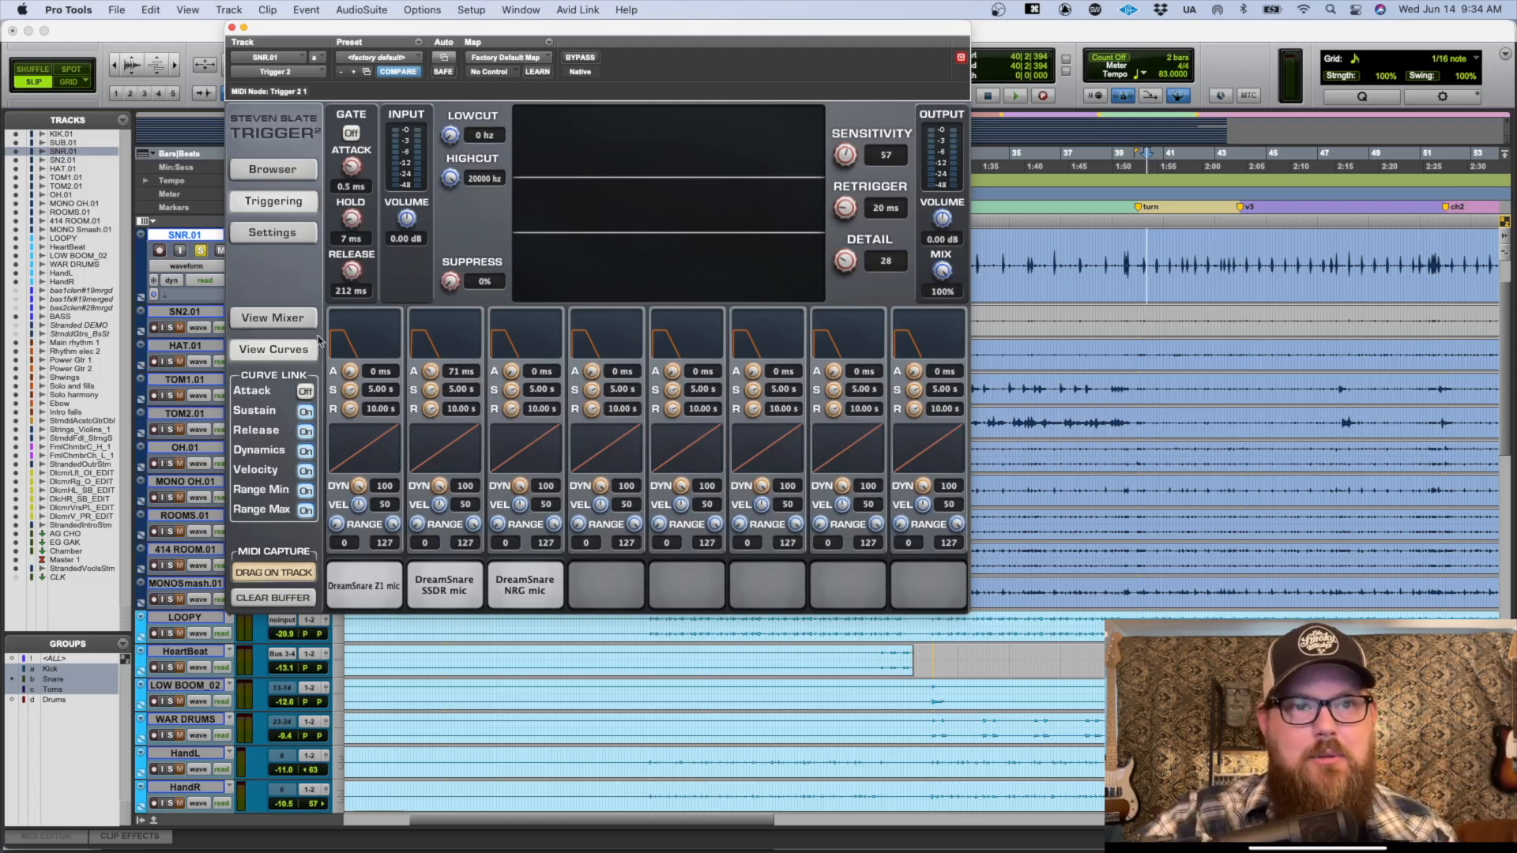
left_click(430, 371, "alt")
left_click(305, 391)
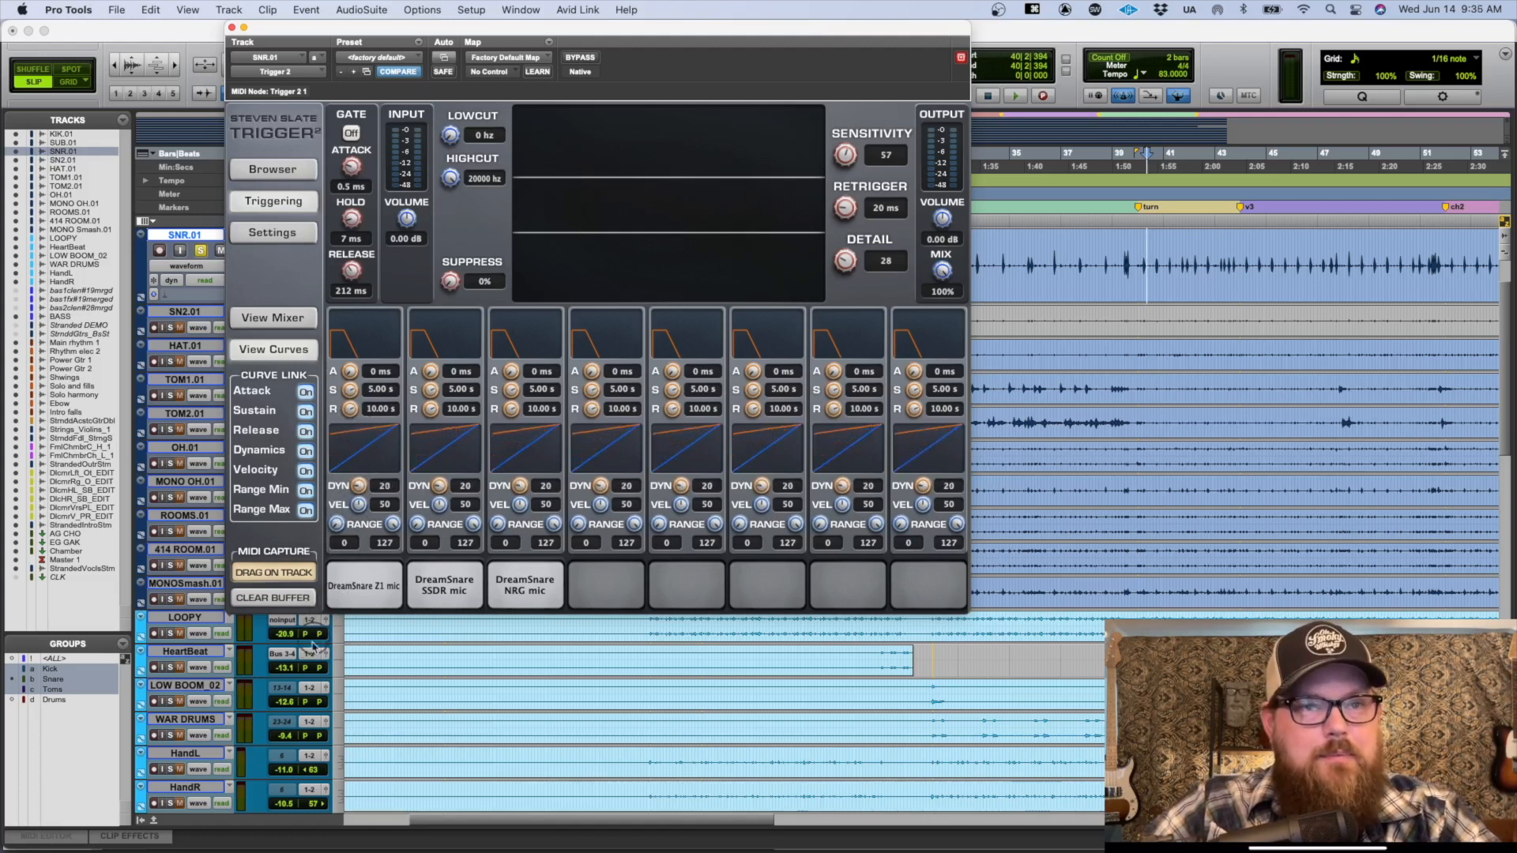
Step: Lower the linked dynamics of all slots to 0, then return it to 100
left_click_drag(312, 646, 293, 709)
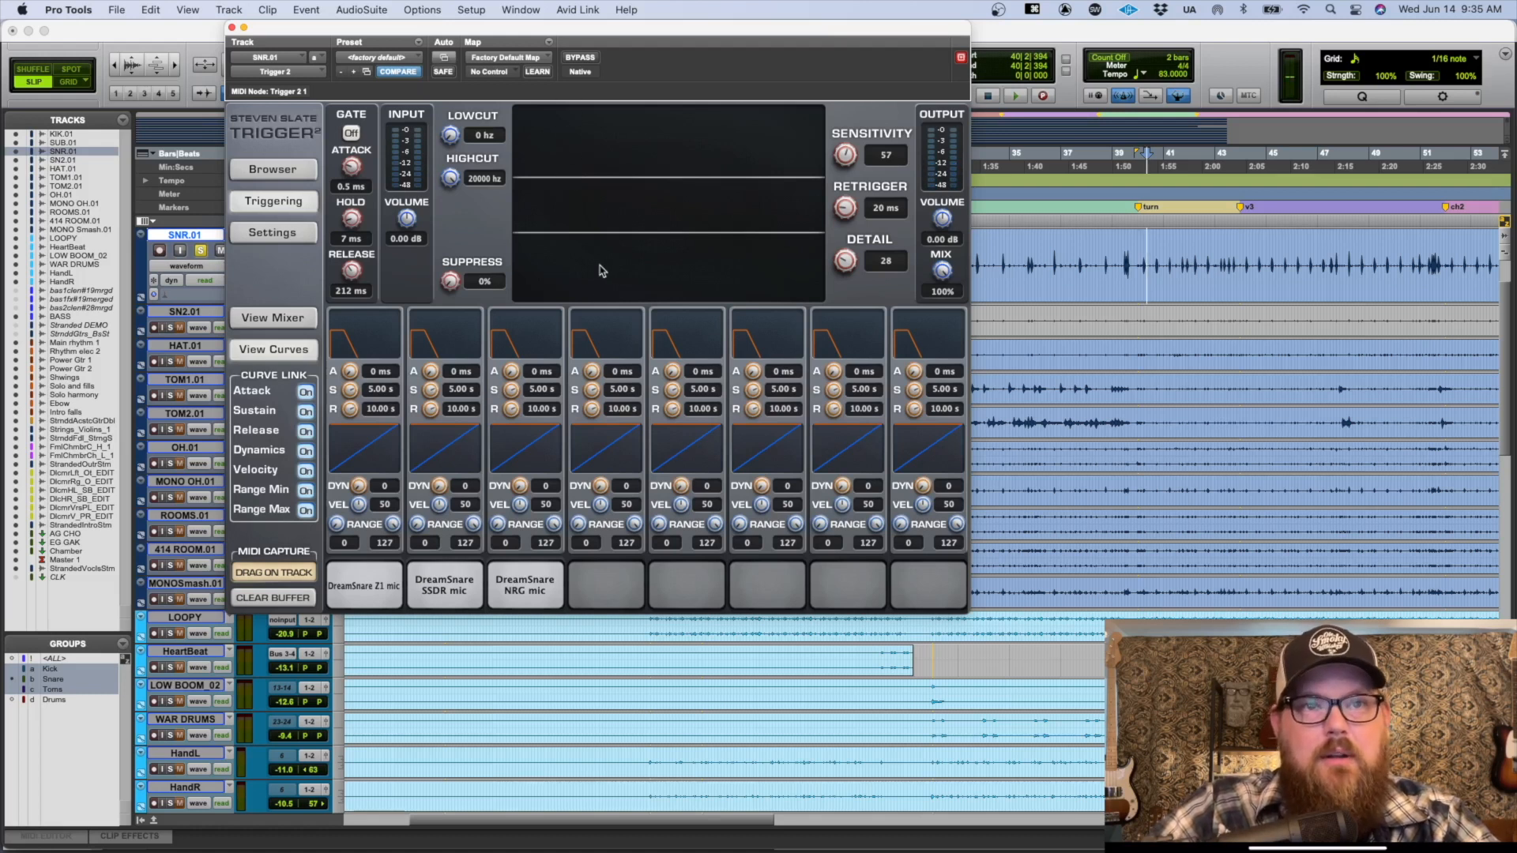
left_click_drag(359, 485, 374, 425)
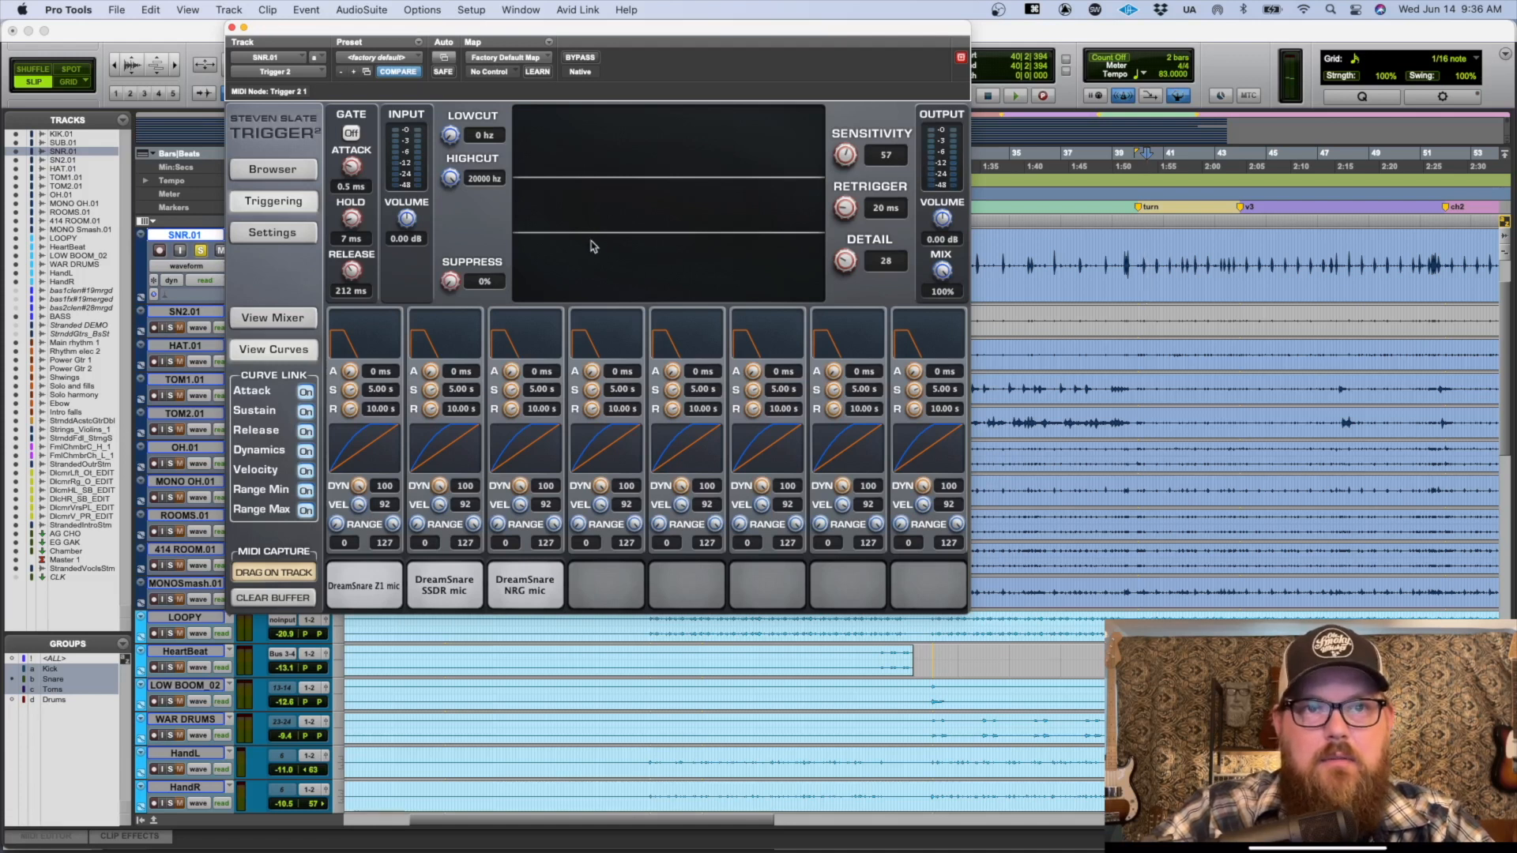
Step: Try linked velocity curves at 83, 25 and 77, then set velocity to 70 with the range maximum lowered to 78
left_click_drag(359, 504, 361, 444)
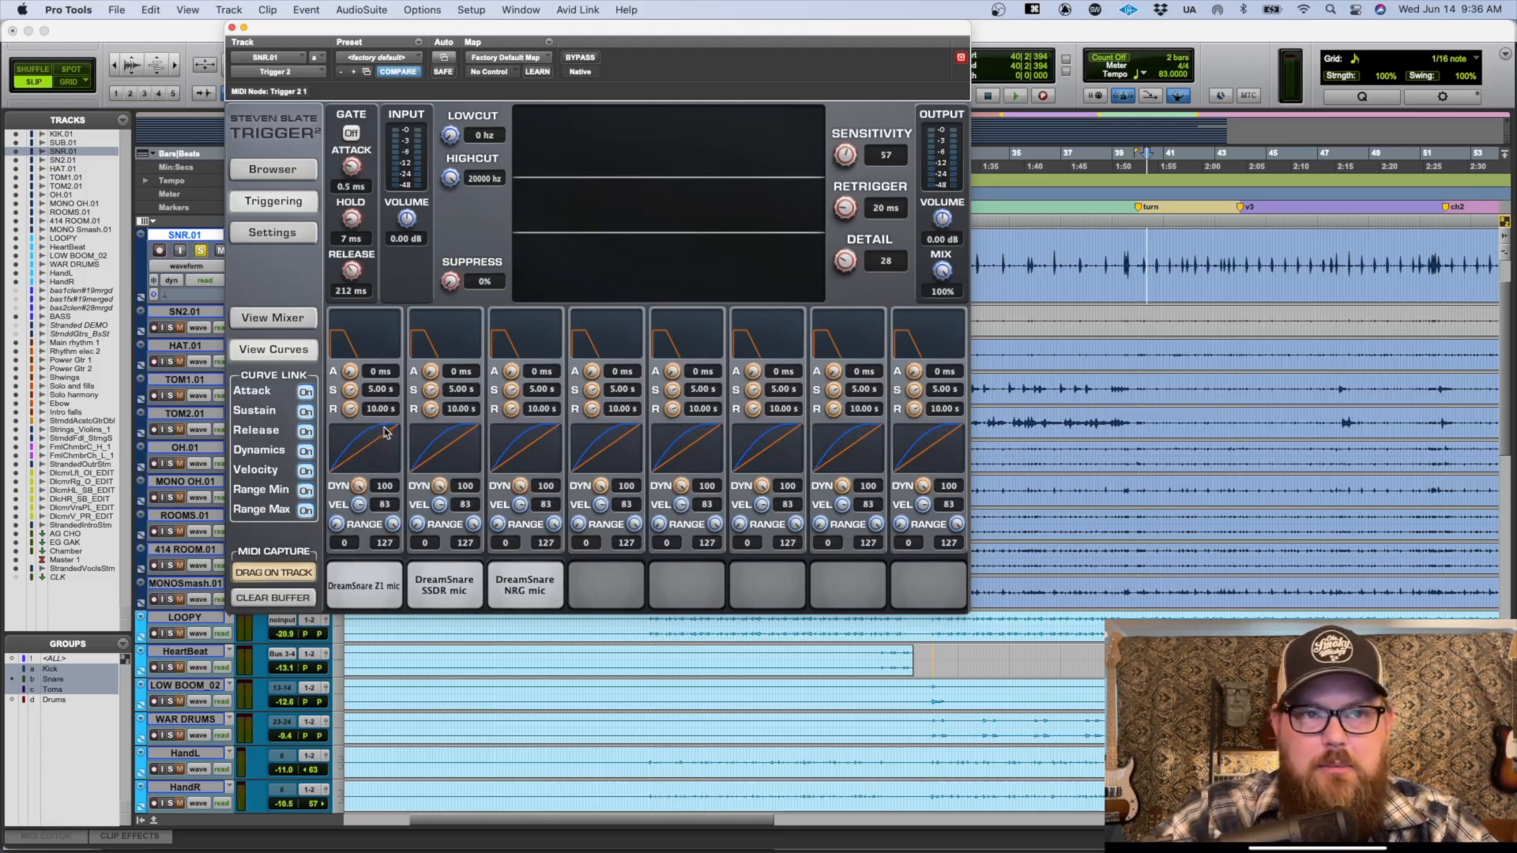
left_click(353, 516)
left_click_drag(357, 513, 312, 634)
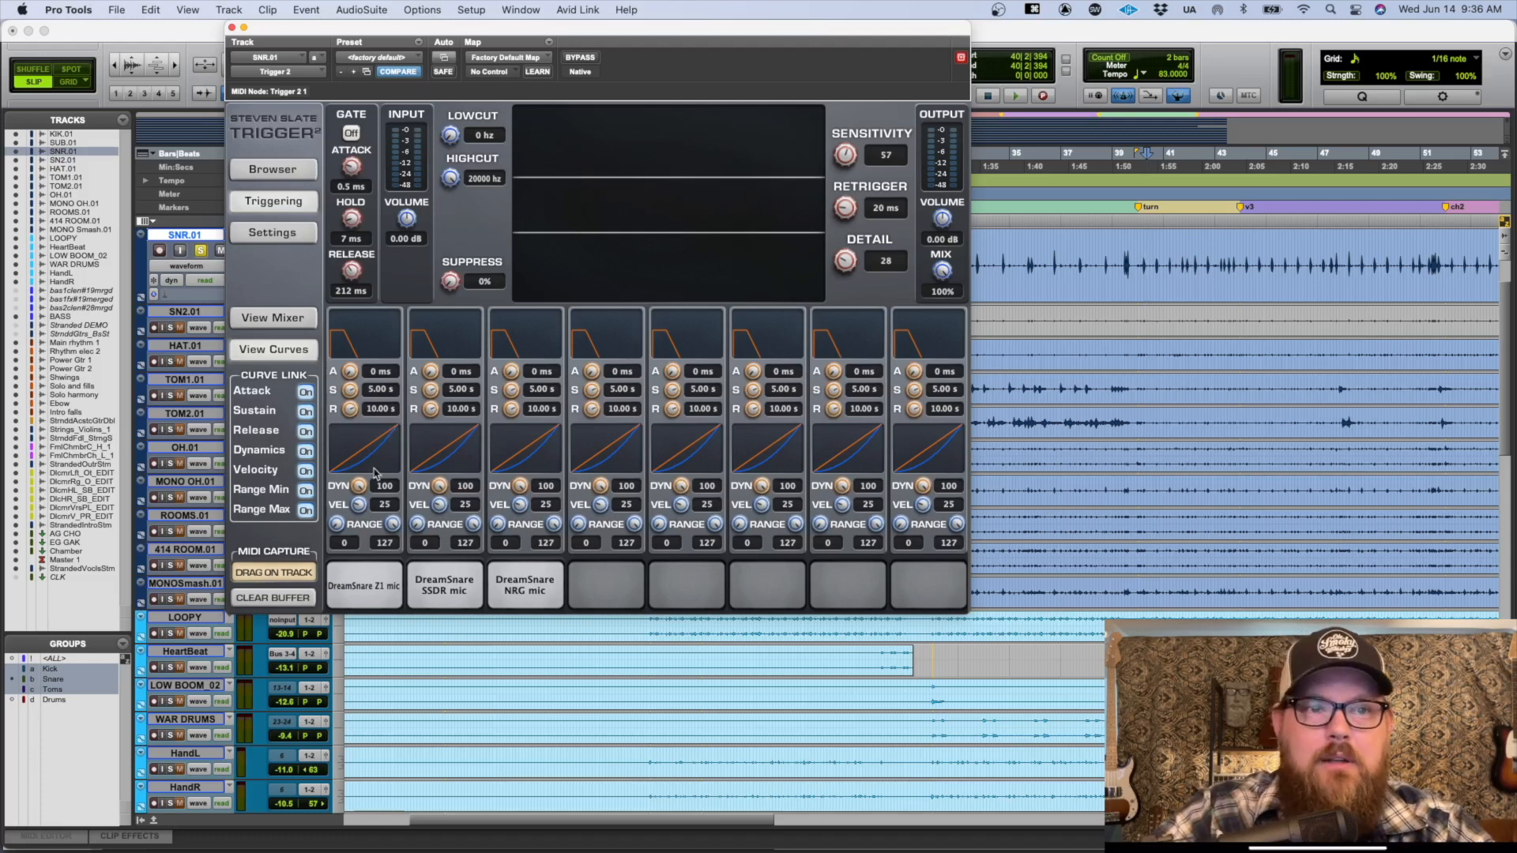
left_click_drag(358, 504, 387, 410)
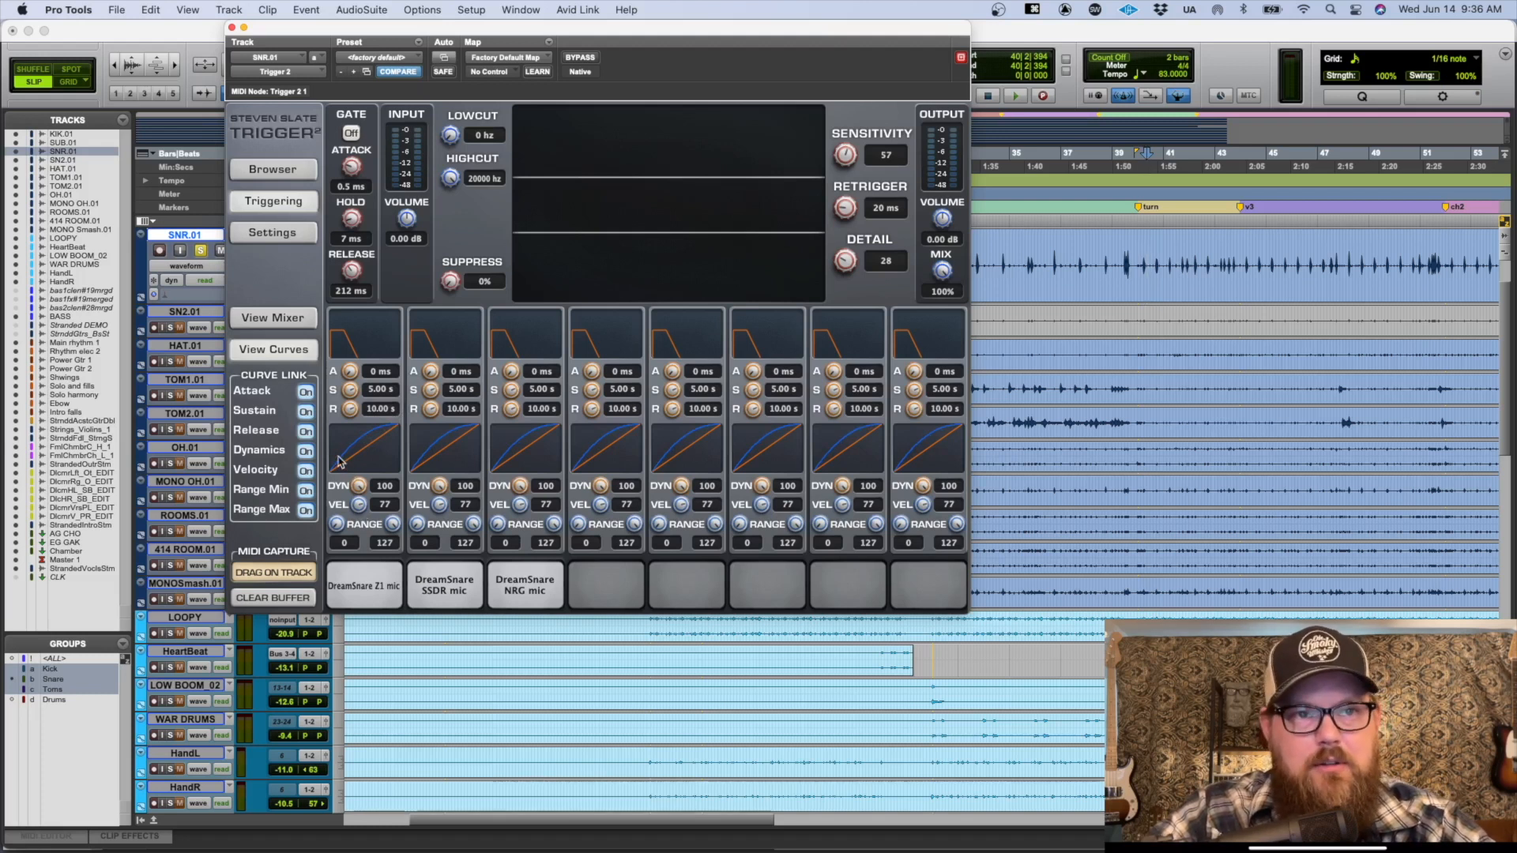
left_click_drag(359, 504, 364, 610)
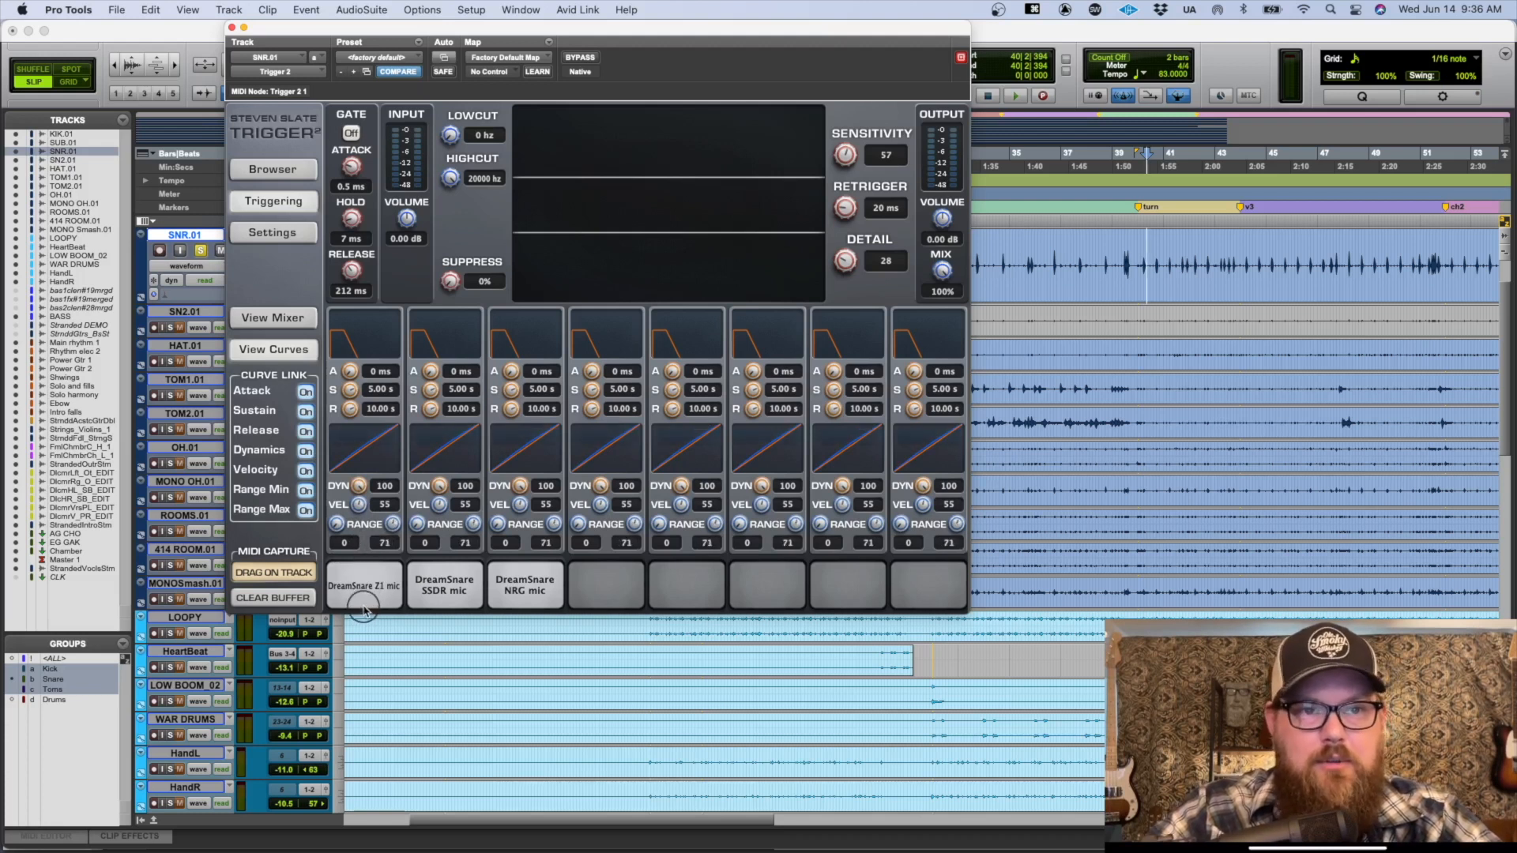
left_click_drag(359, 506, 391, 515)
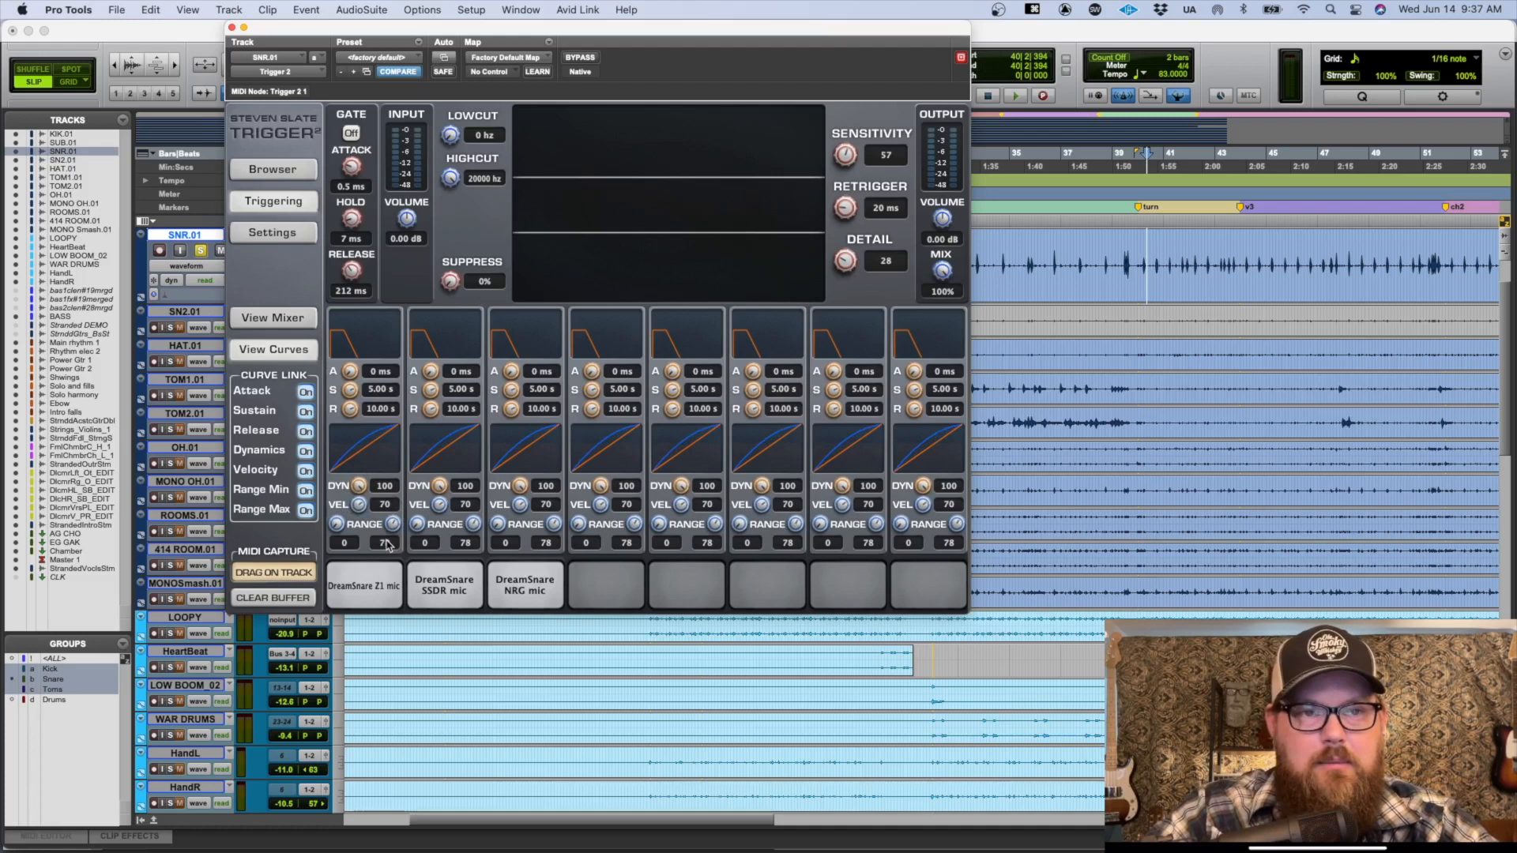
Step: Restore the linked range maximum to 127, try a range minimum of 95, and return the minimum to 0
left_click_drag(393, 524, 439, 401)
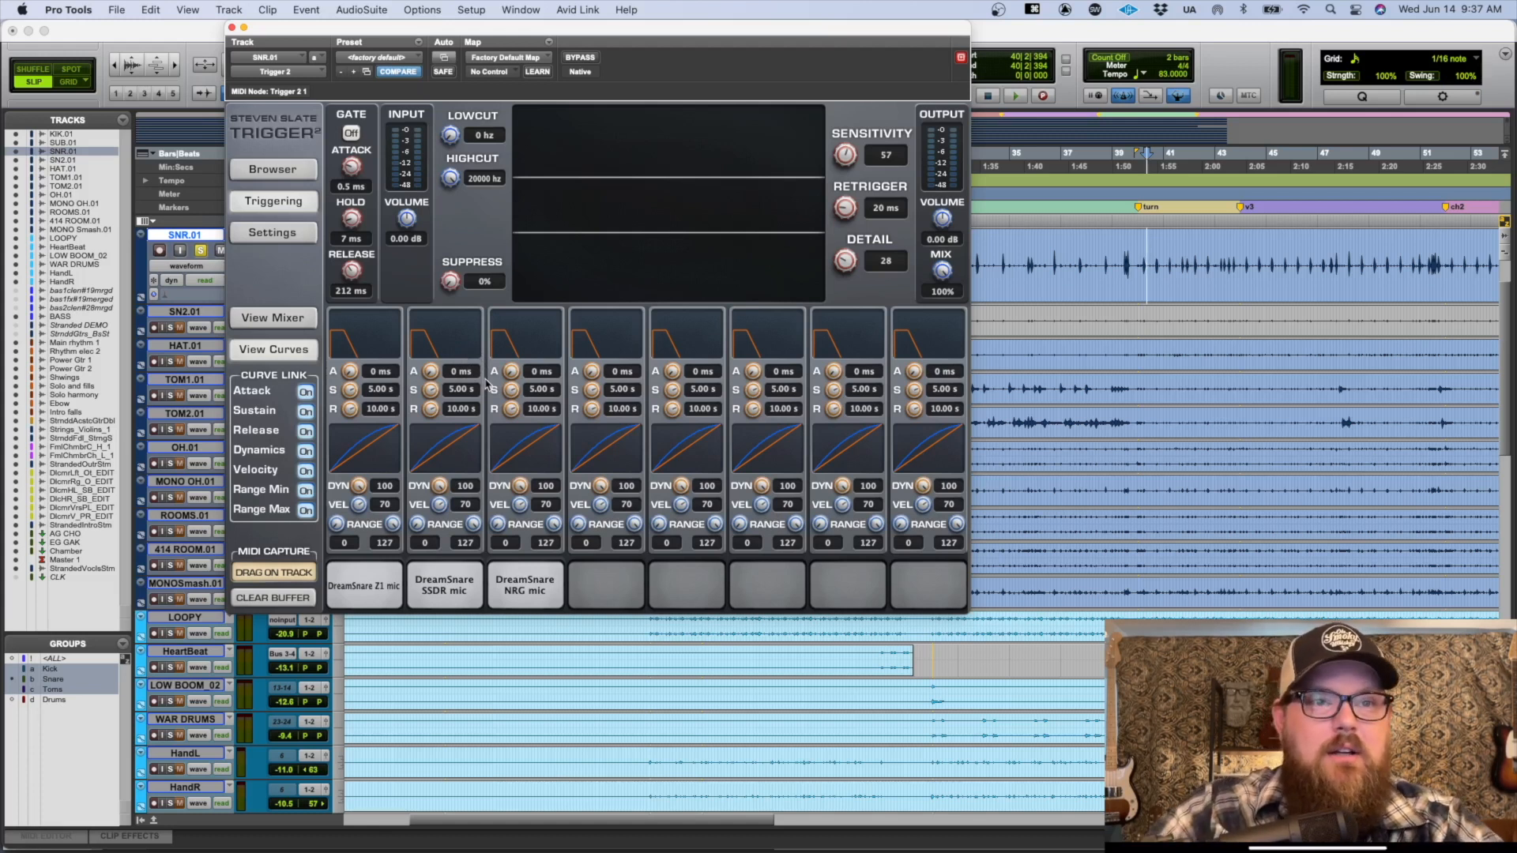
left_click_drag(337, 524, 361, 391)
left_click_drag(338, 532, 340, 526)
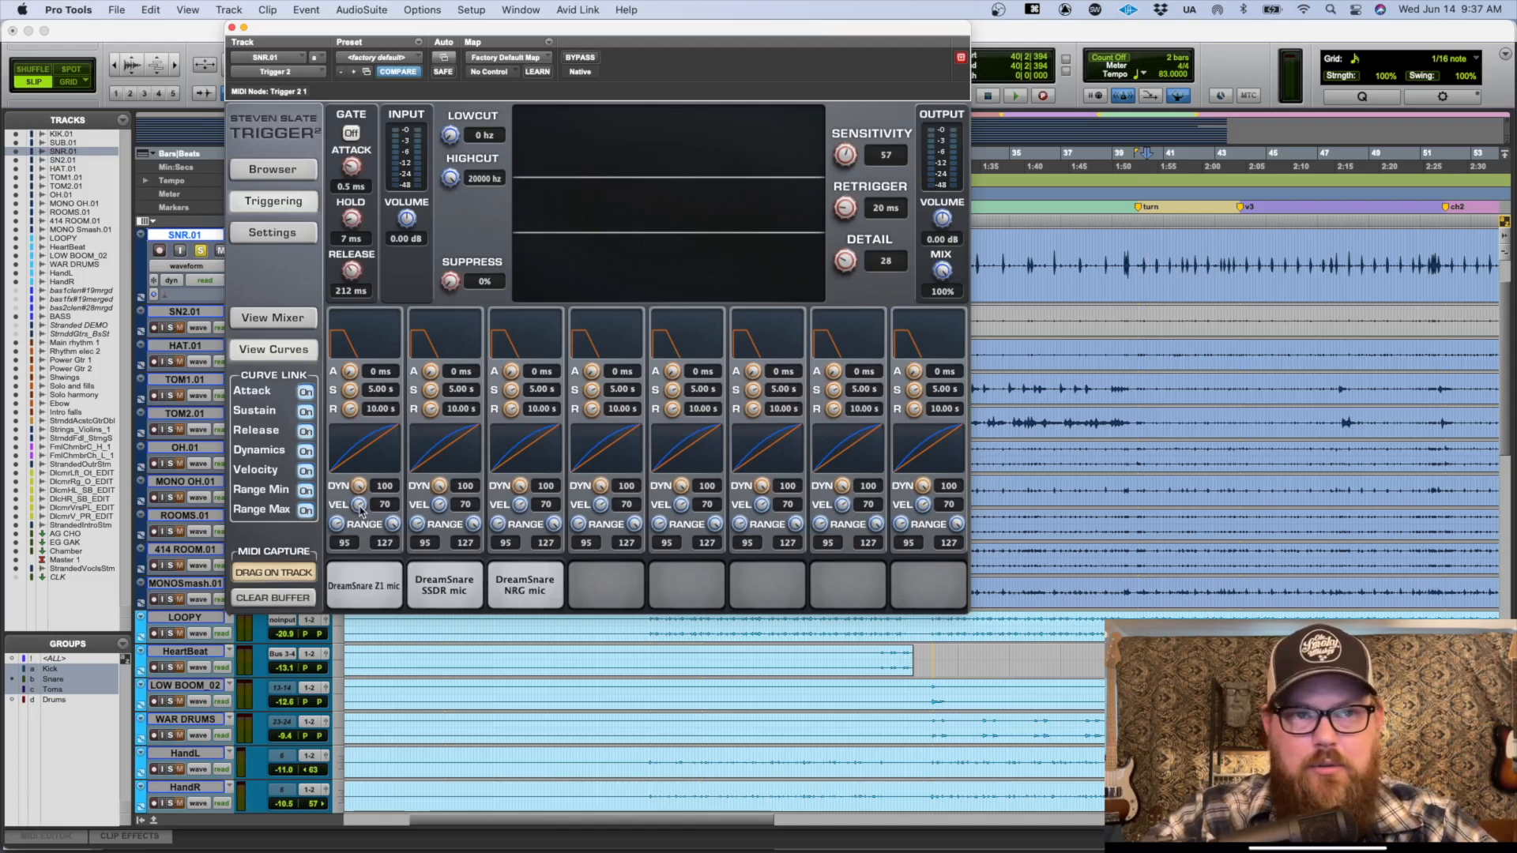
left_click_drag(337, 526, 315, 649)
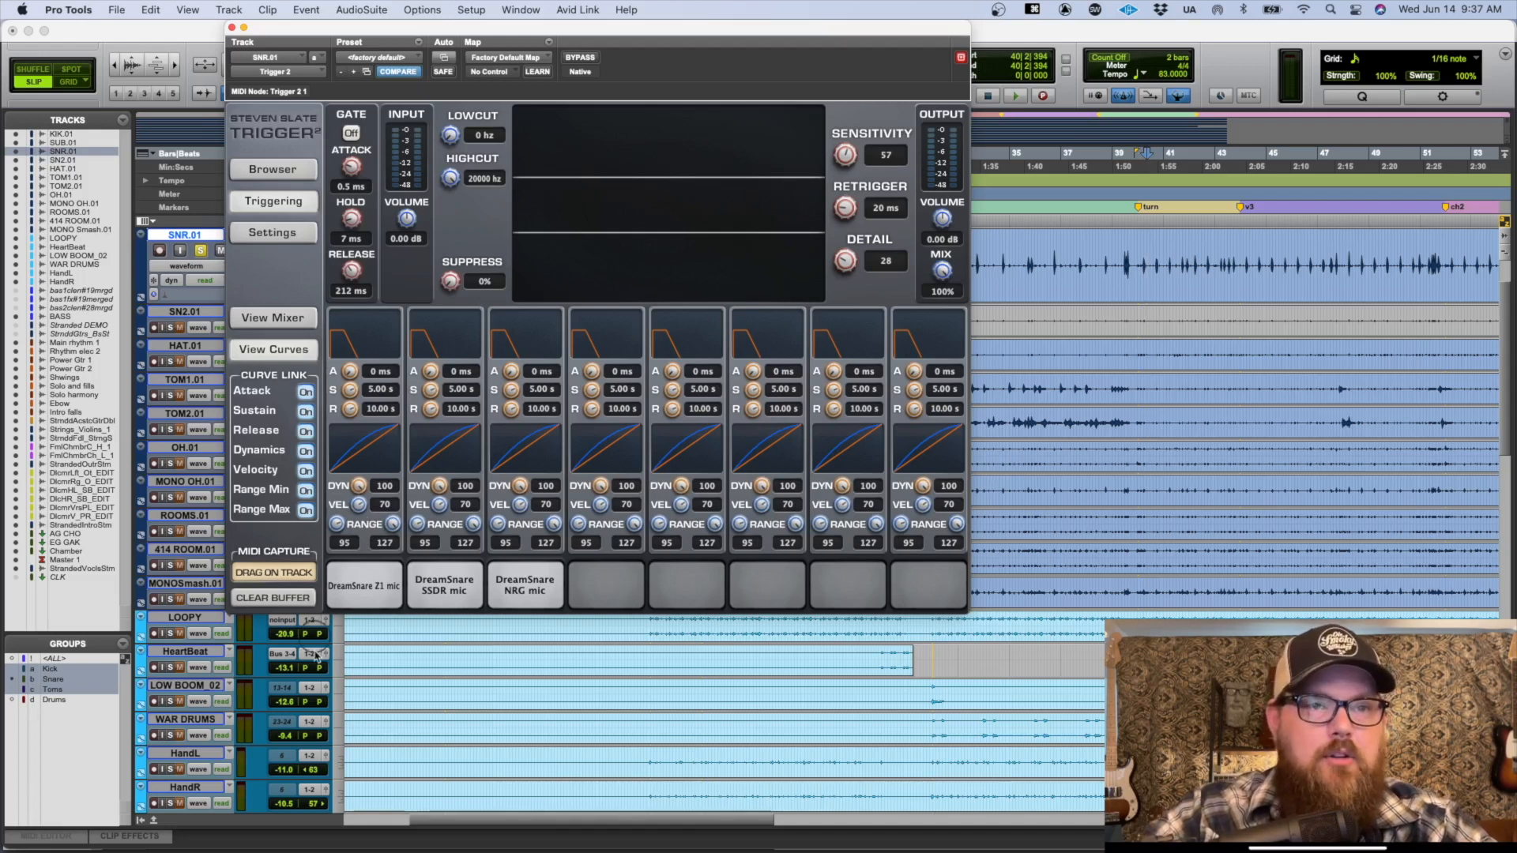
left_click_drag(338, 530, 335, 711)
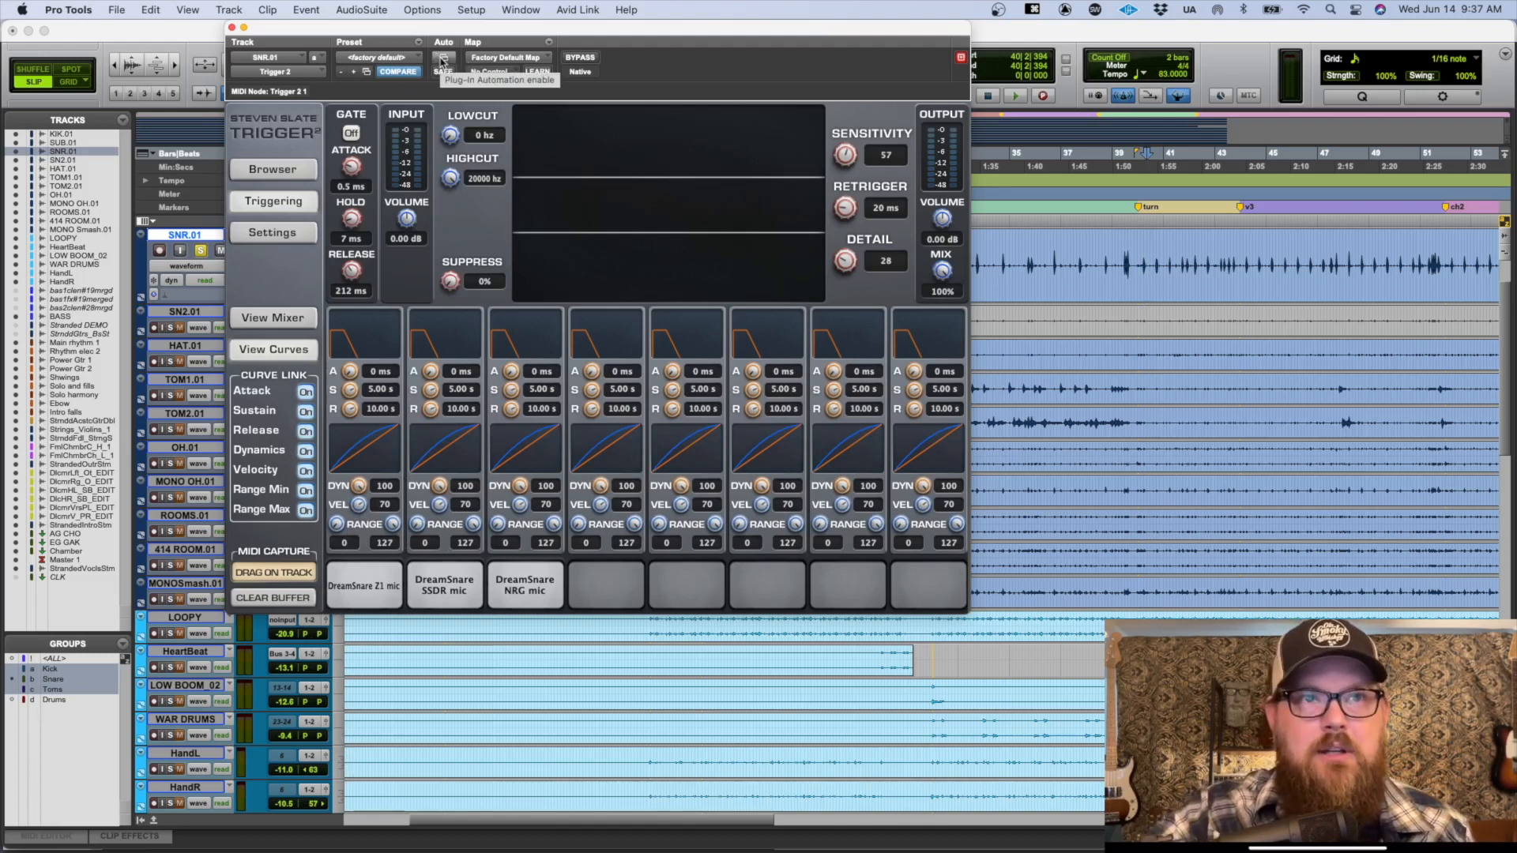
Step: Enable plug-in automation for Trigger 2's ch1 rng bot parameter on the SNR.01 track
left_click(443, 61)
scroll(561, 379, "down", 5)
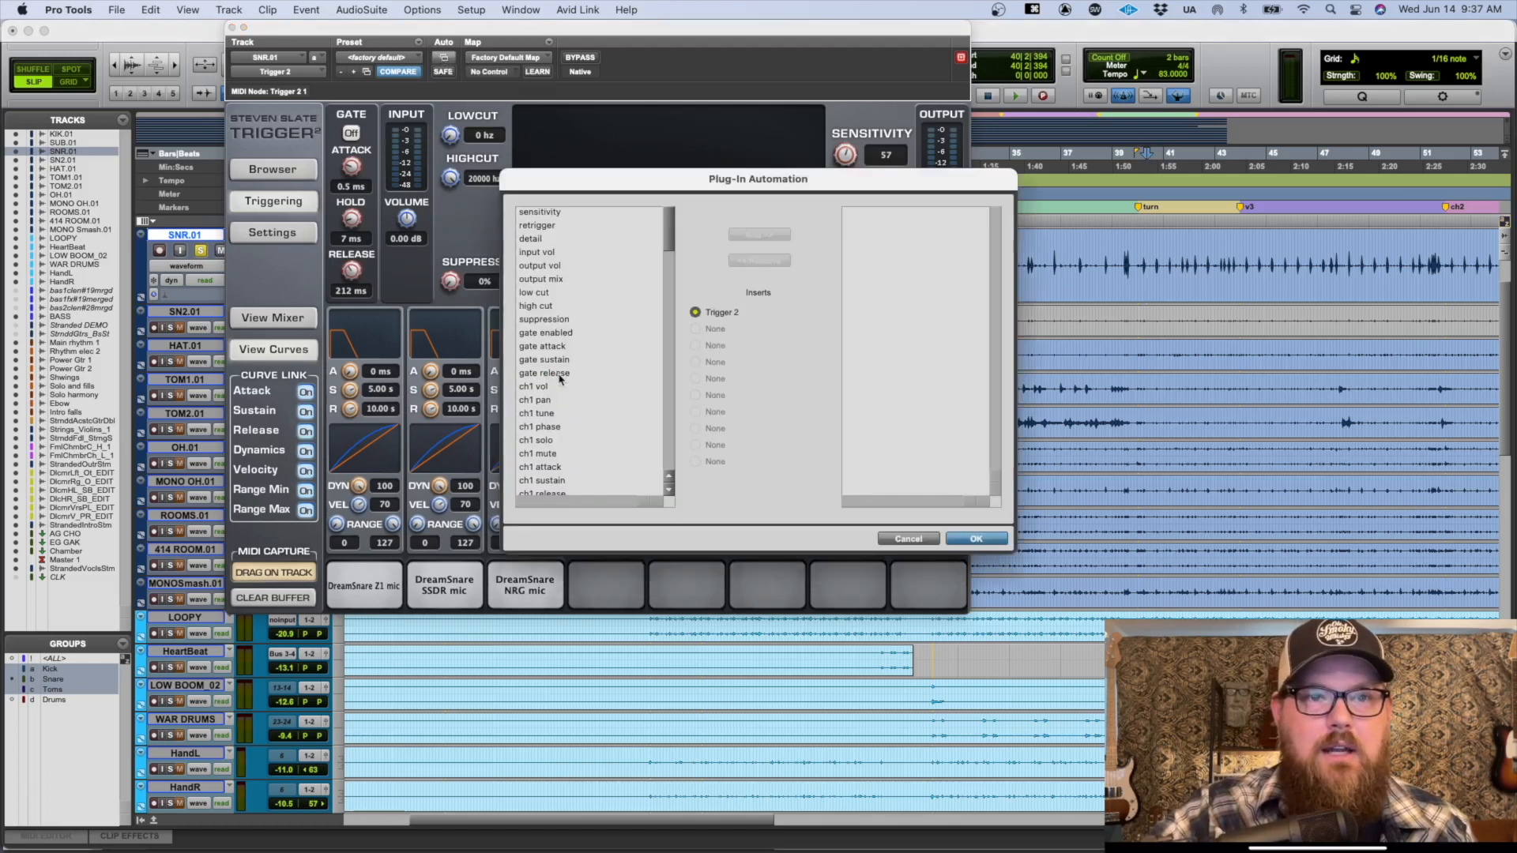
scroll(560, 379, "down", 15)
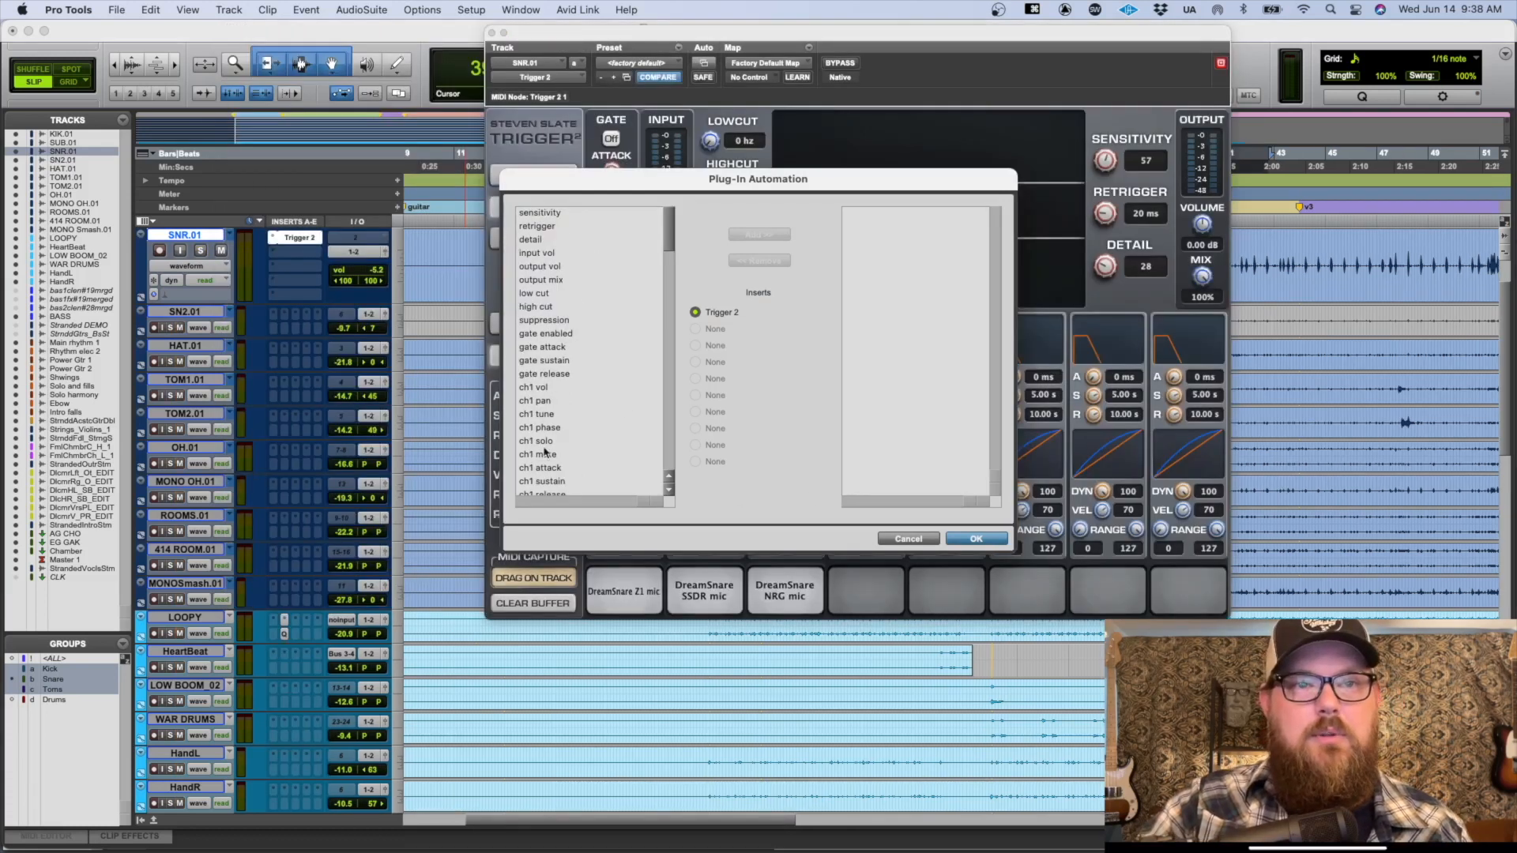
scroll(545, 452, "down", 5)
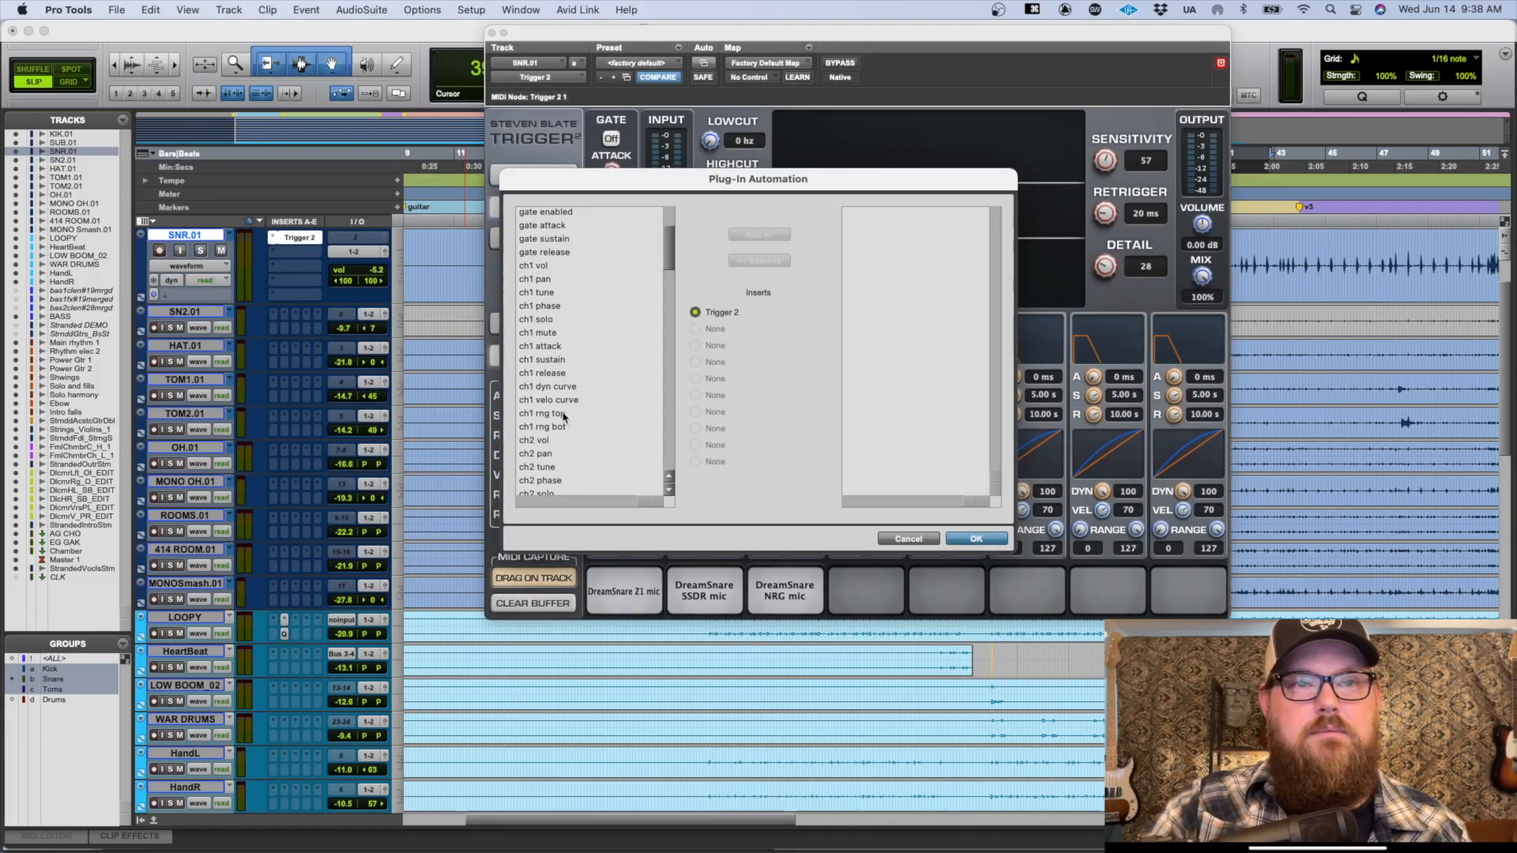
left_click(559, 427)
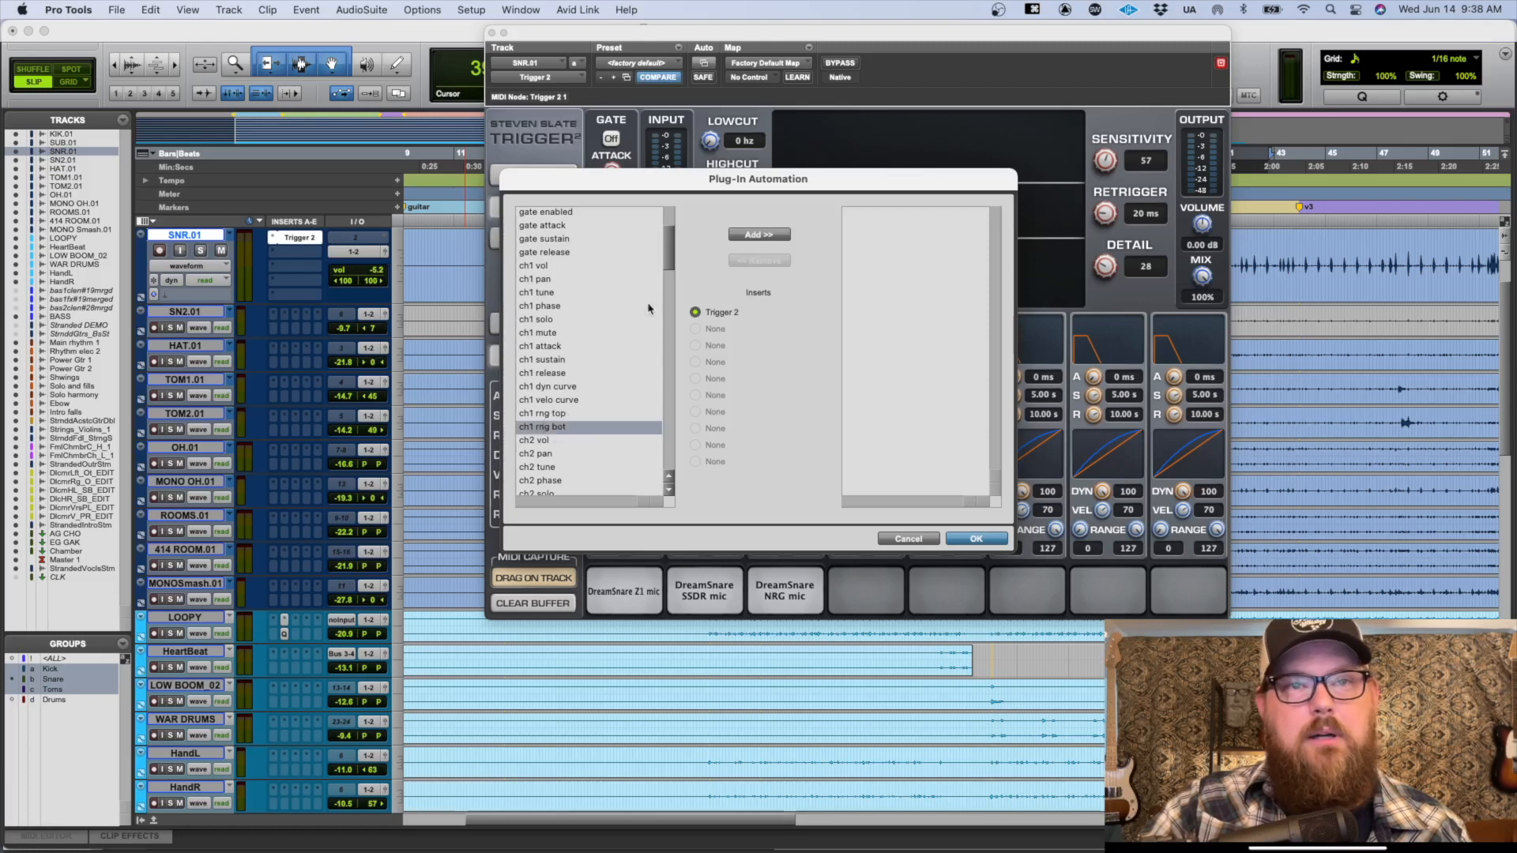
left_click(746, 235)
left_click(972, 539)
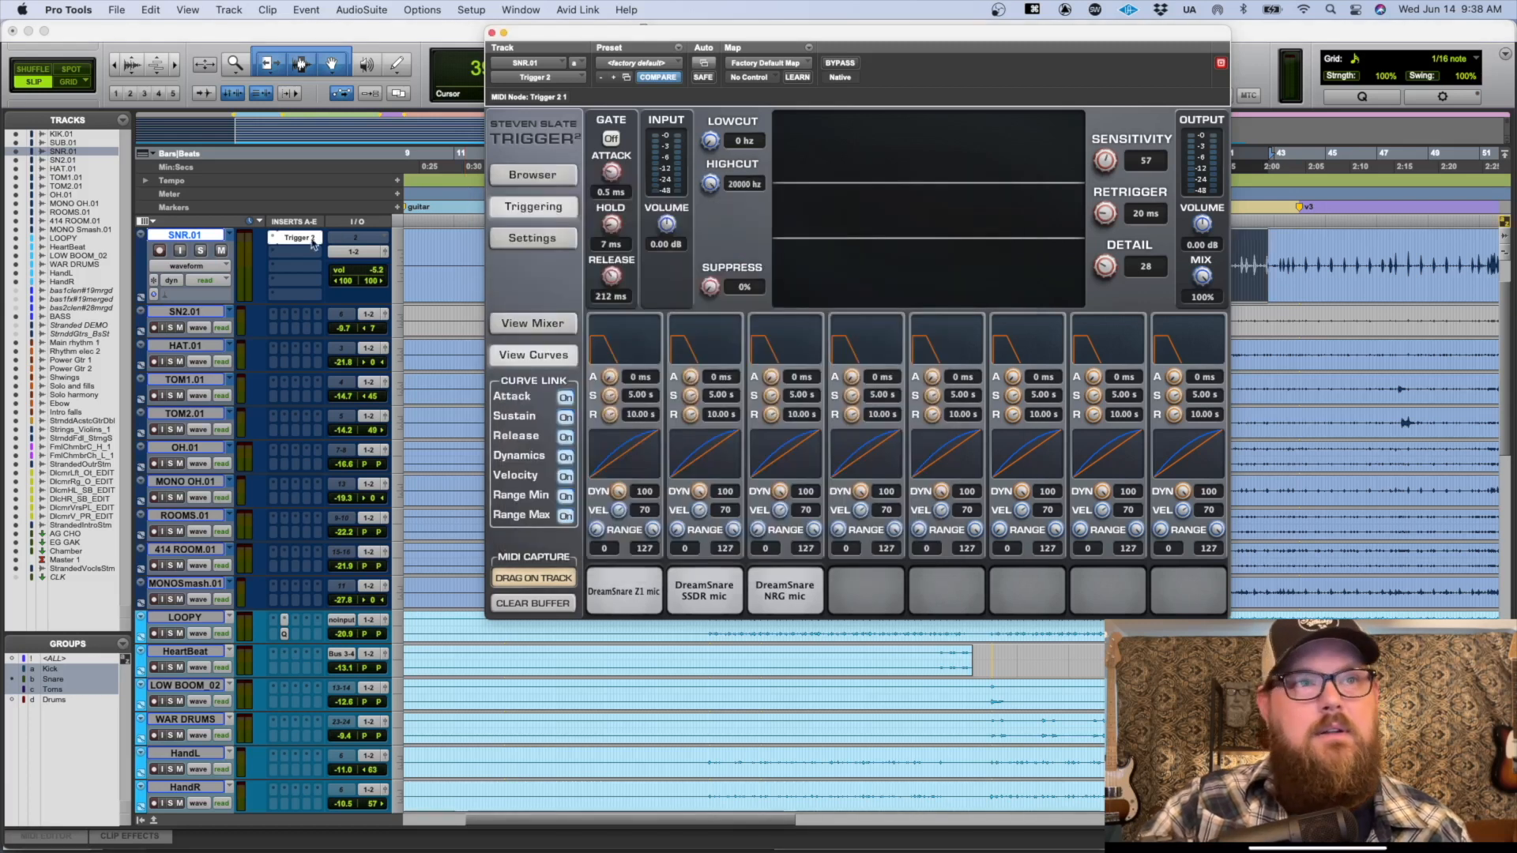
Step: Find Trigger 2's ch1 rng bot automation lane among the SNR.01 track's view options
left_click(189, 268)
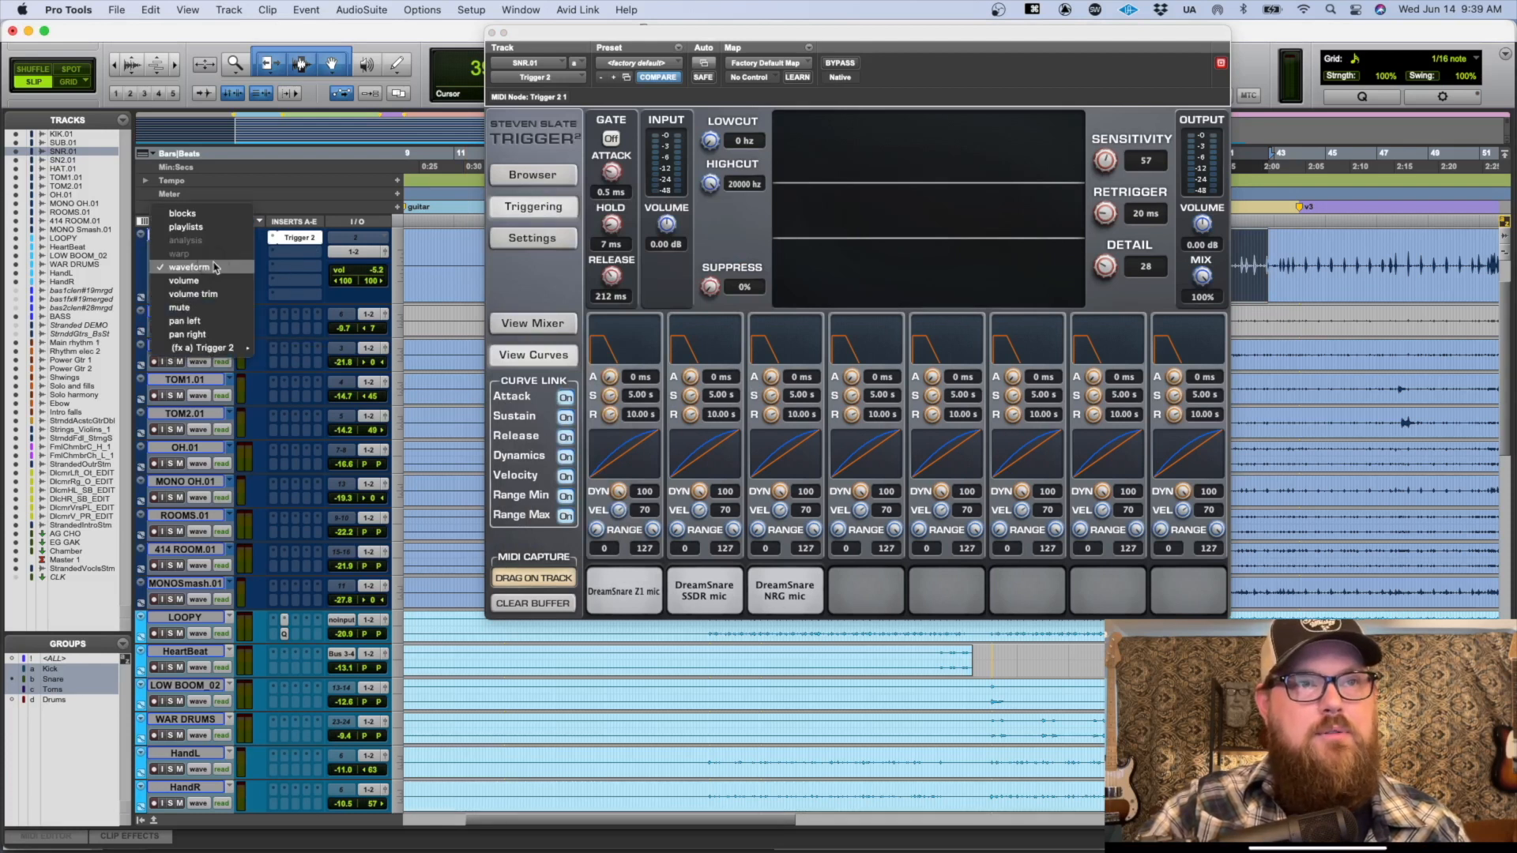
mouse_move(229, 348)
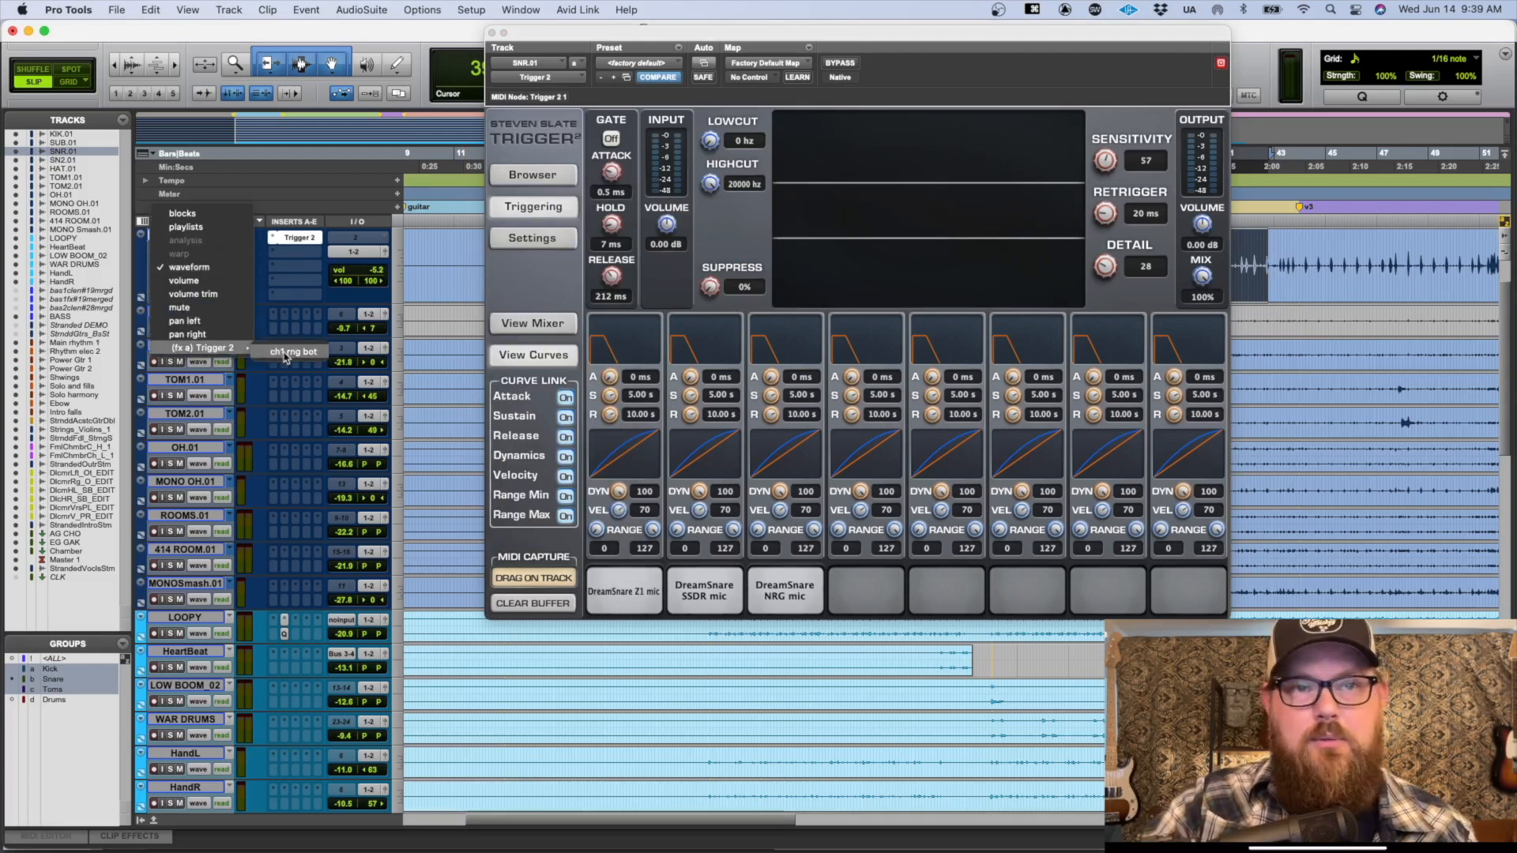
left_click(286, 357)
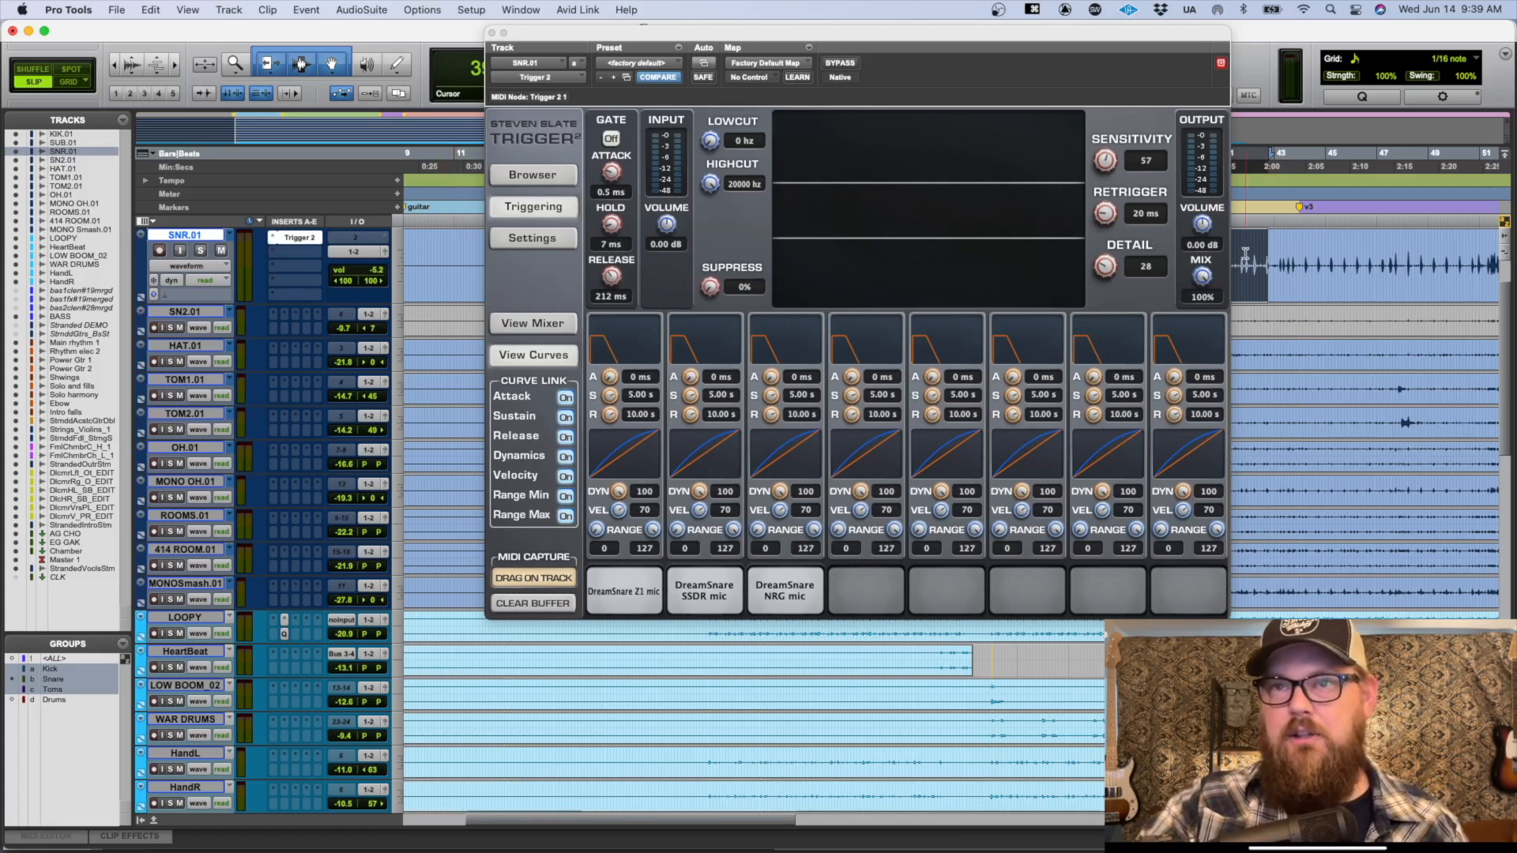
Step: Play the song from just before verse 3, solo the SNR.01 track and lower Trigger 2's mix to 32%
left_click(1289, 246)
key("space")
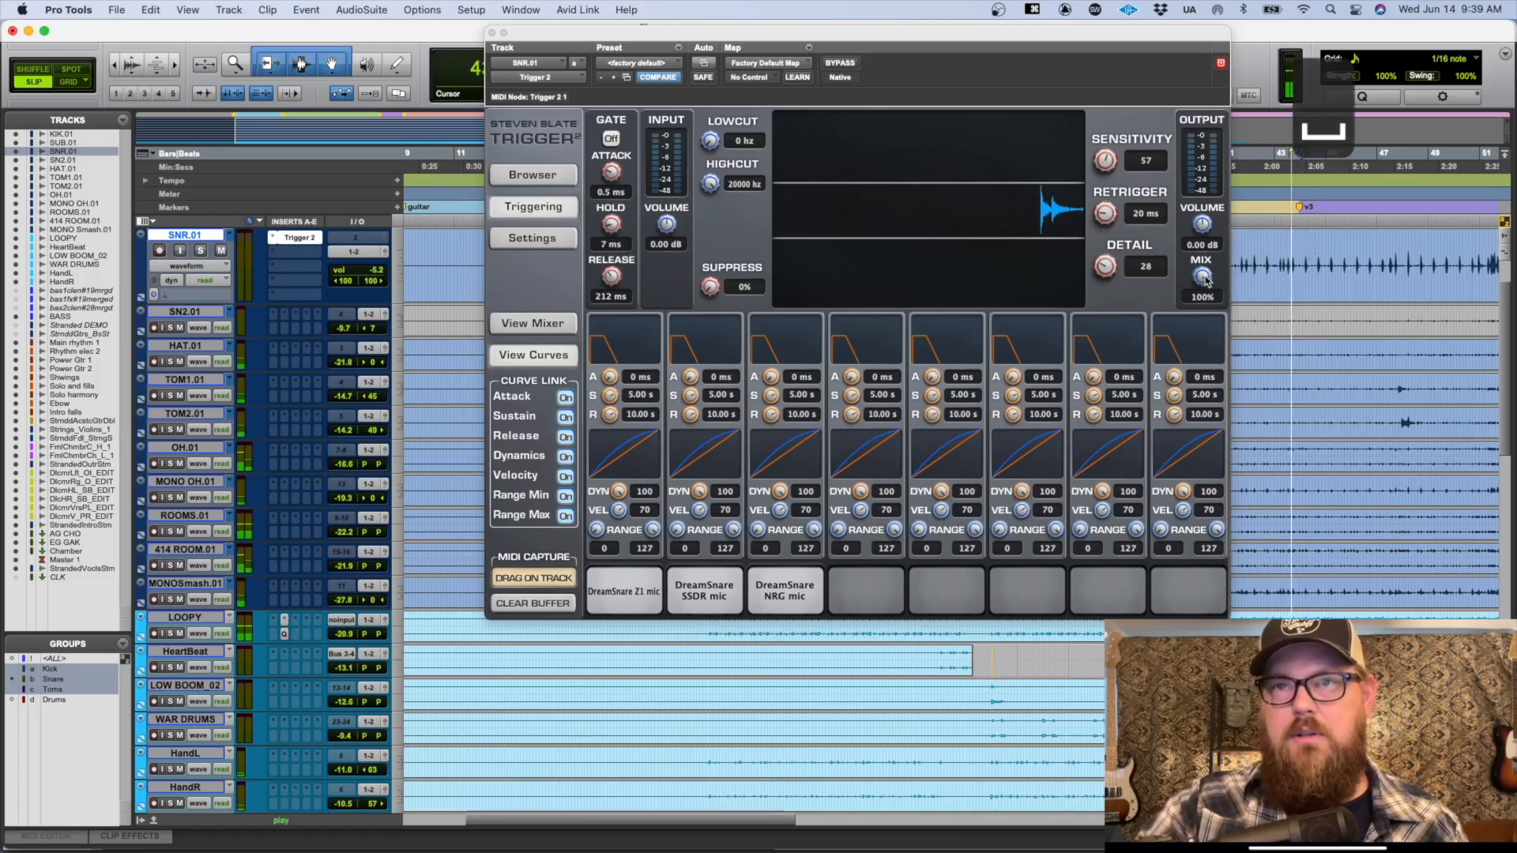
key("shift+s")
left_click_drag(1201, 276, 1142, 411)
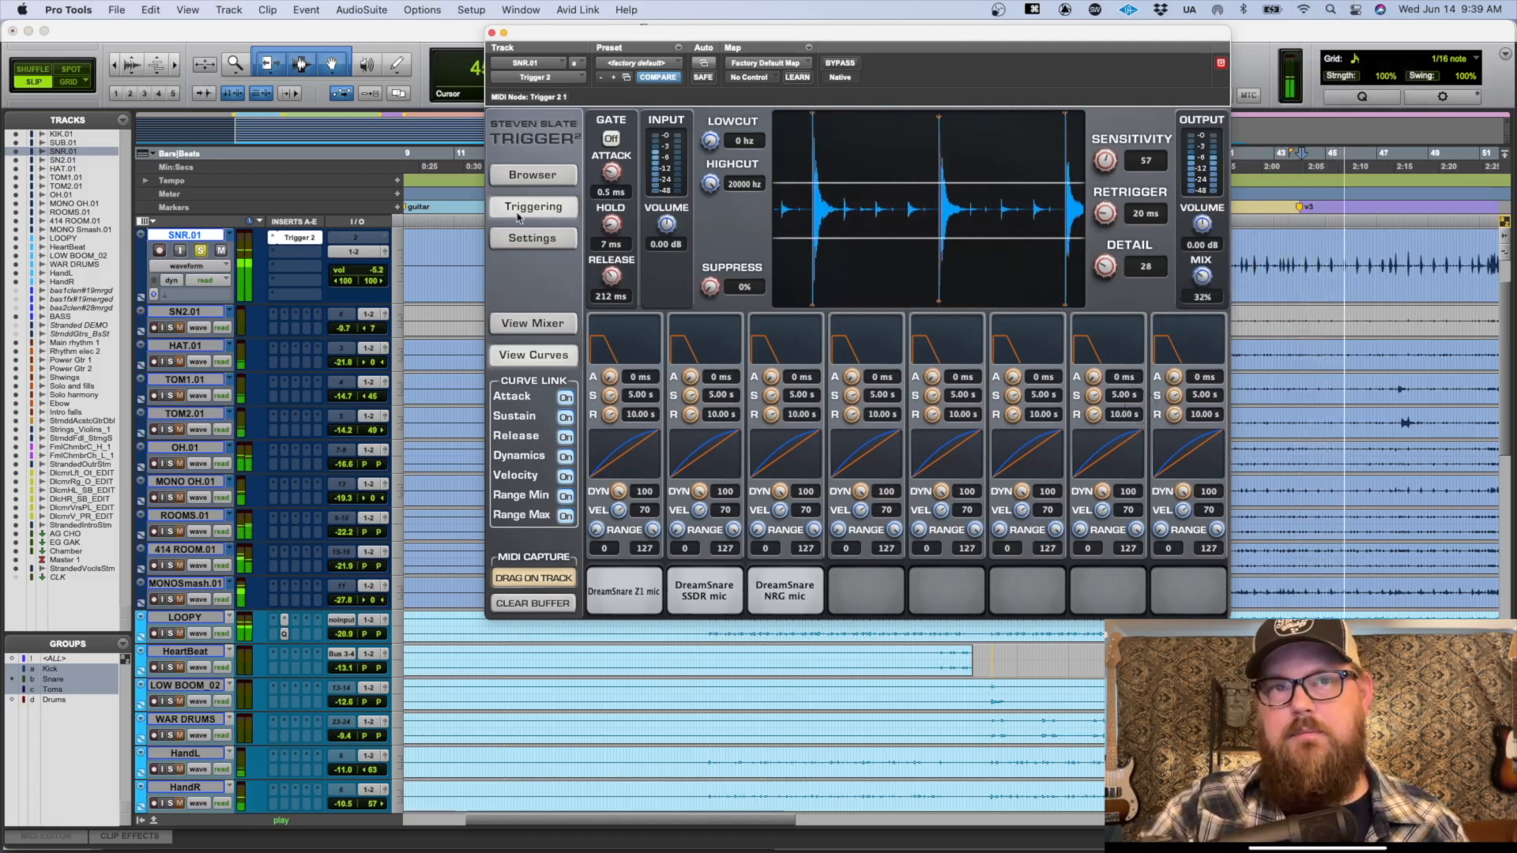
Step: Show Trigger 2's sample mixer, compare the blend at 100% mix, then settle on 42% and stop playback
left_click(527, 323)
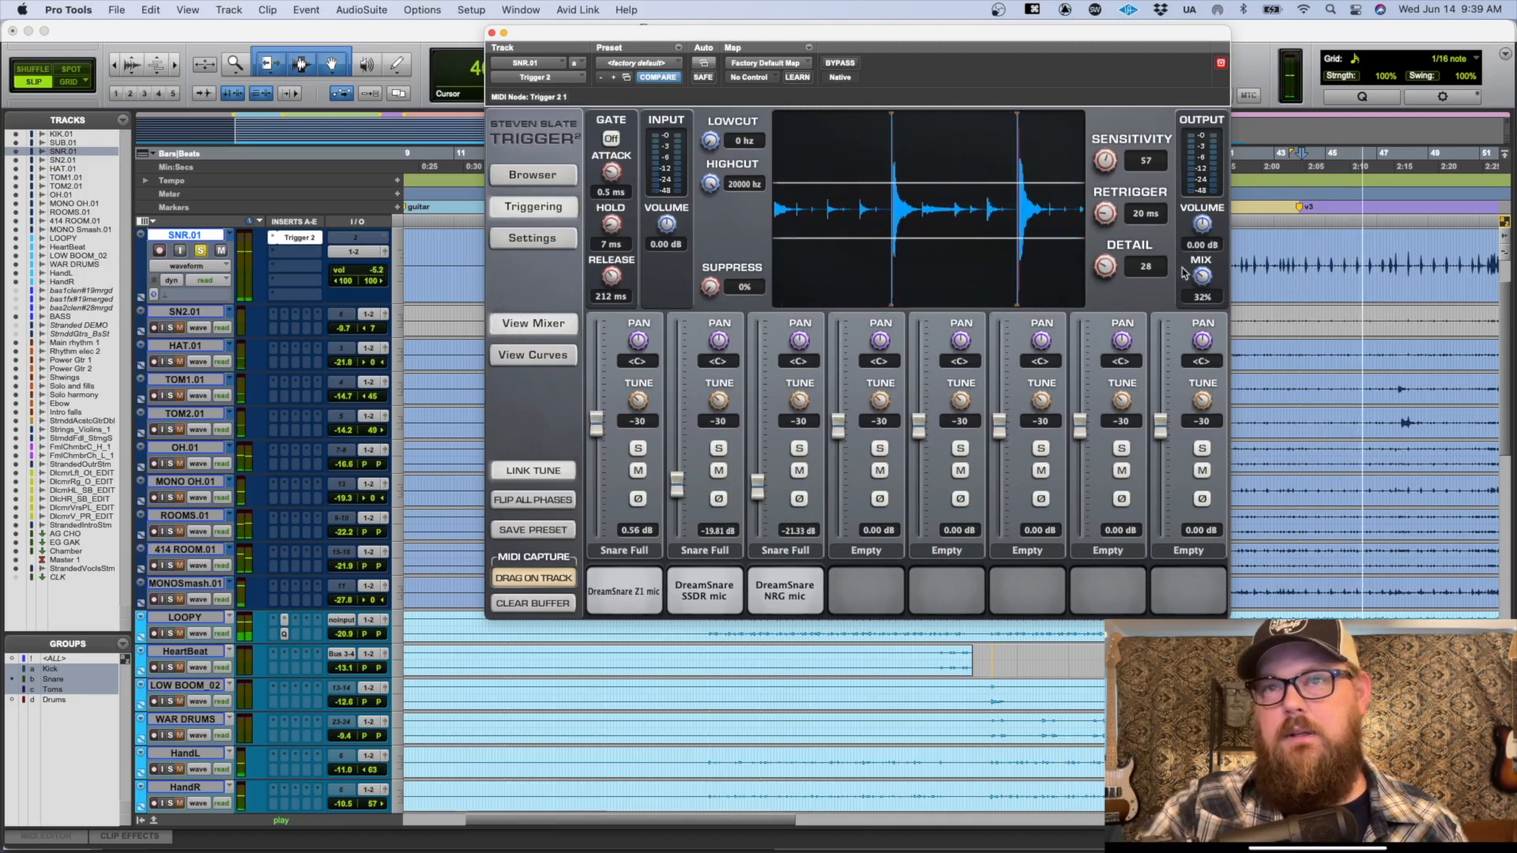
left_click_drag(1197, 274, 1266, 132)
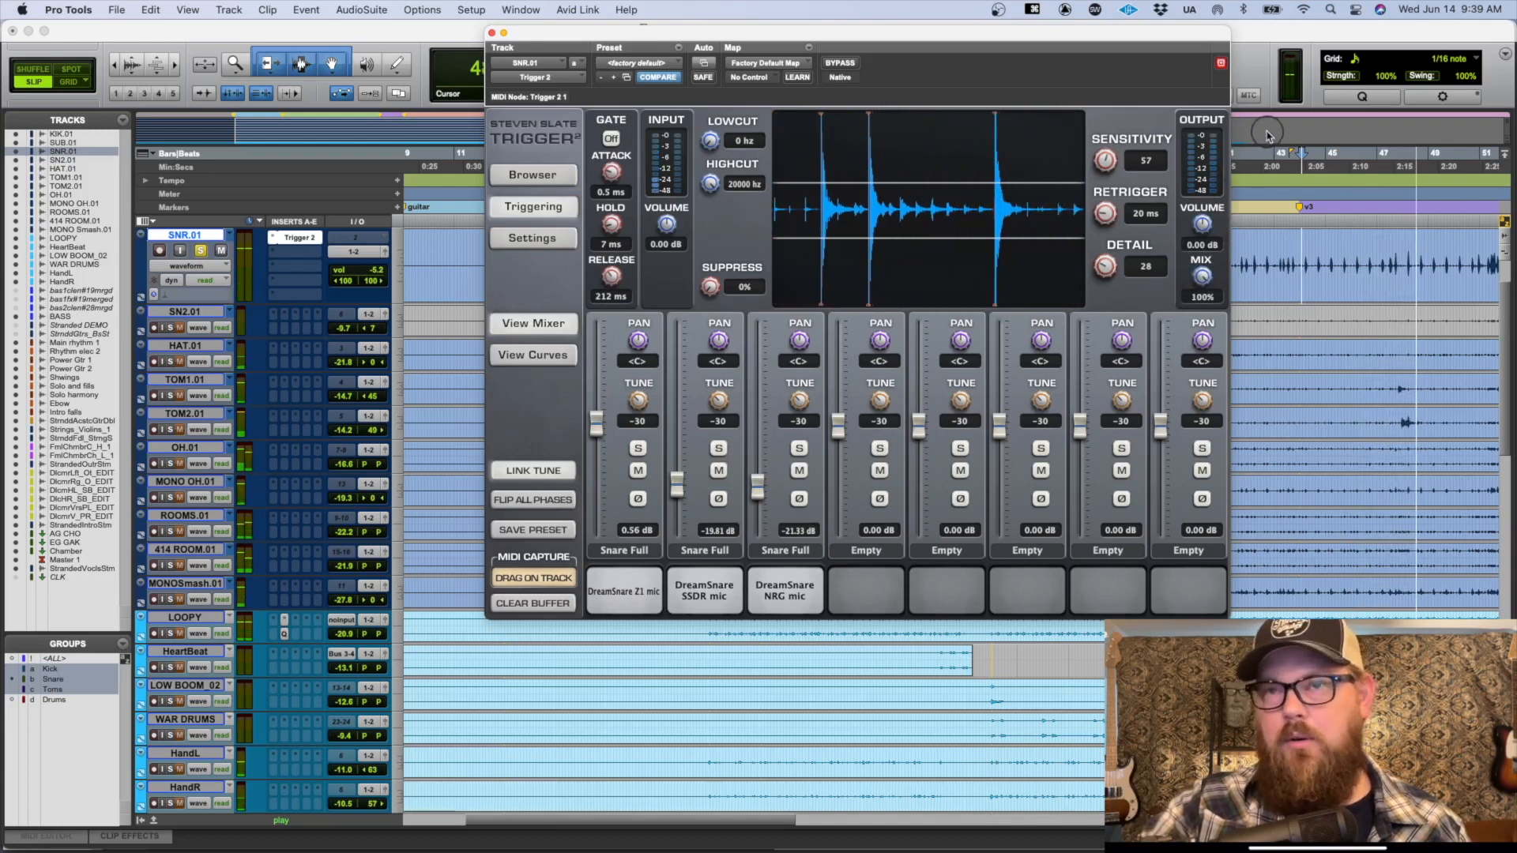
left_click_drag(1270, 132, 1219, 250)
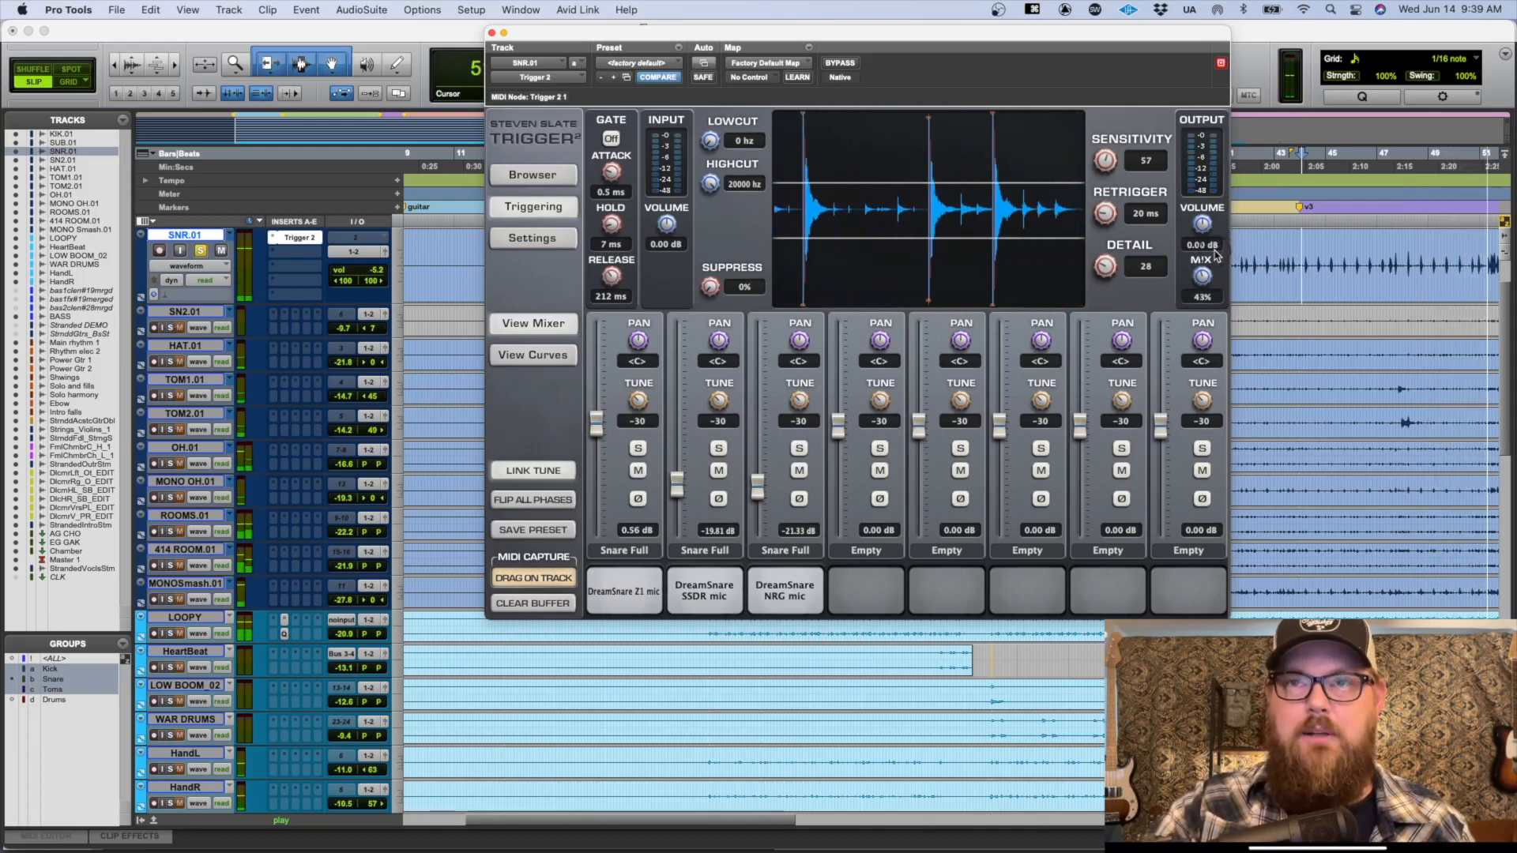
left_click_drag(1218, 251, 1217, 255)
key("space")
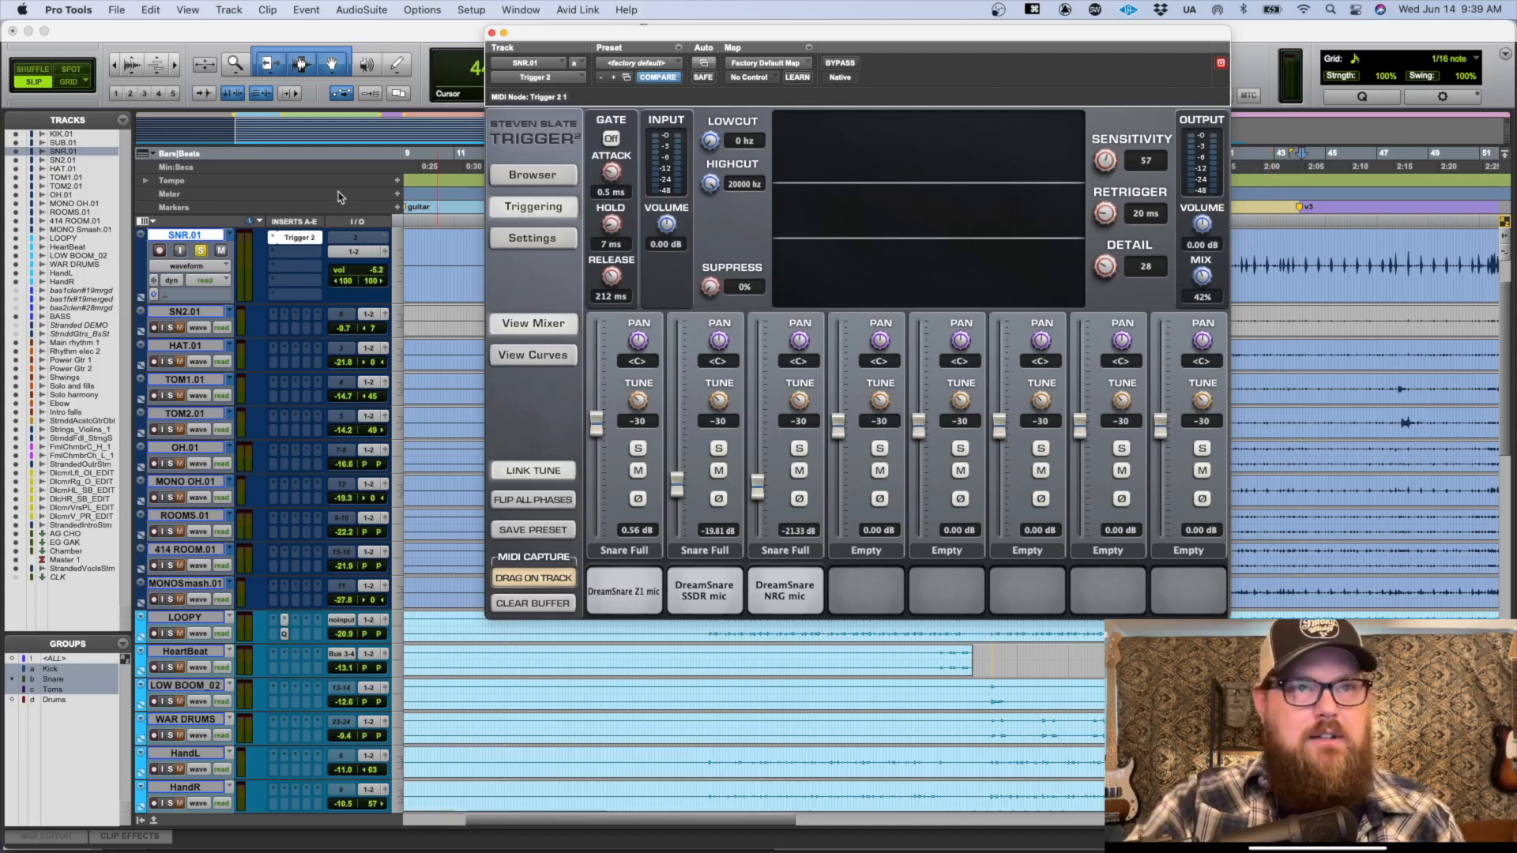
Step: Remove Trigger 2 from the SNR.01 track's inserts and switch to the Mix window
left_click(274, 238)
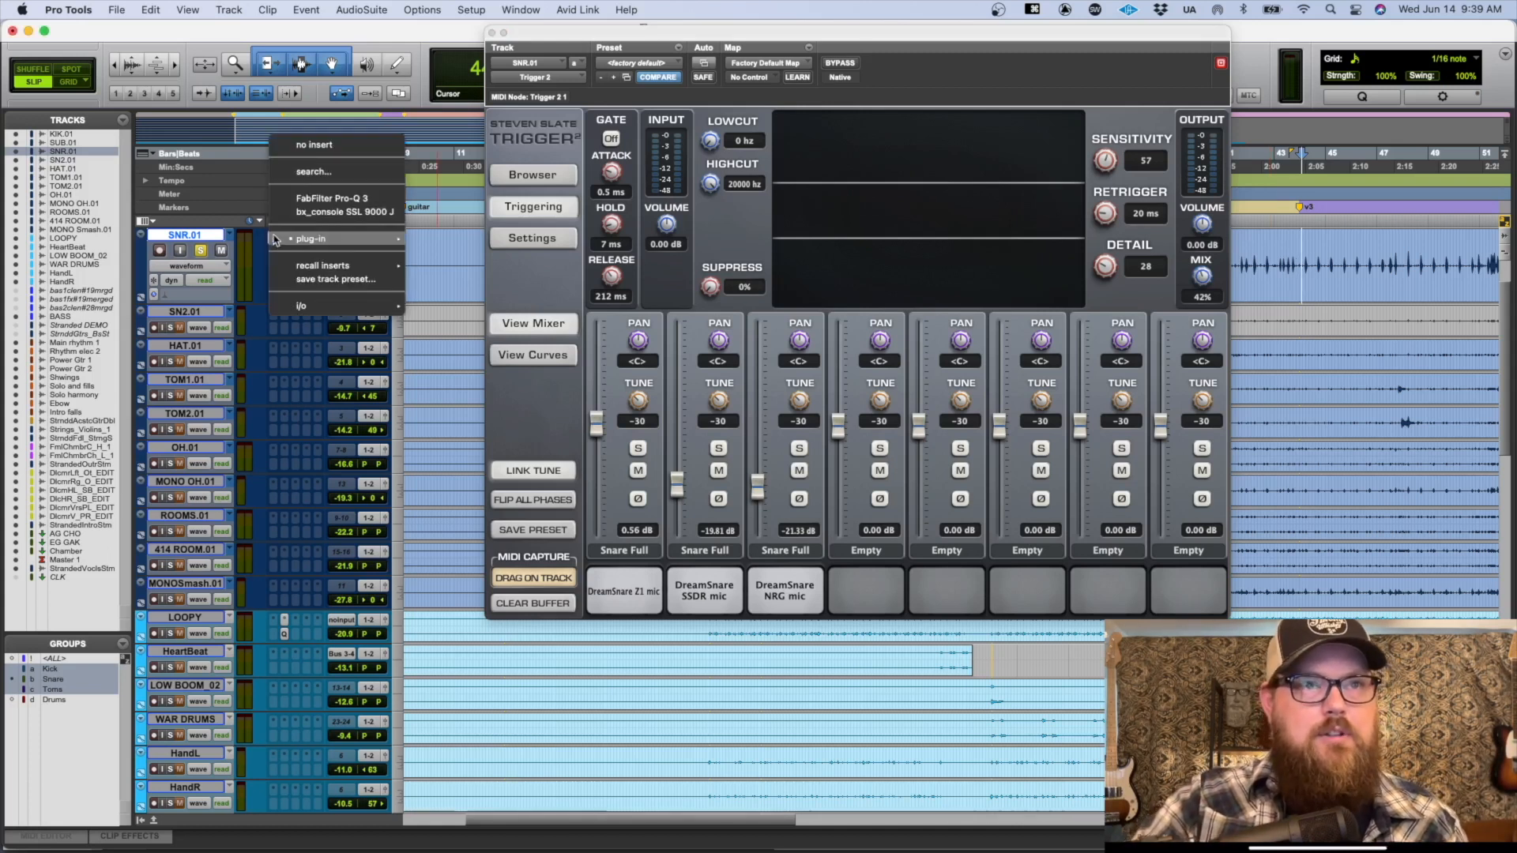
left_click(311, 143)
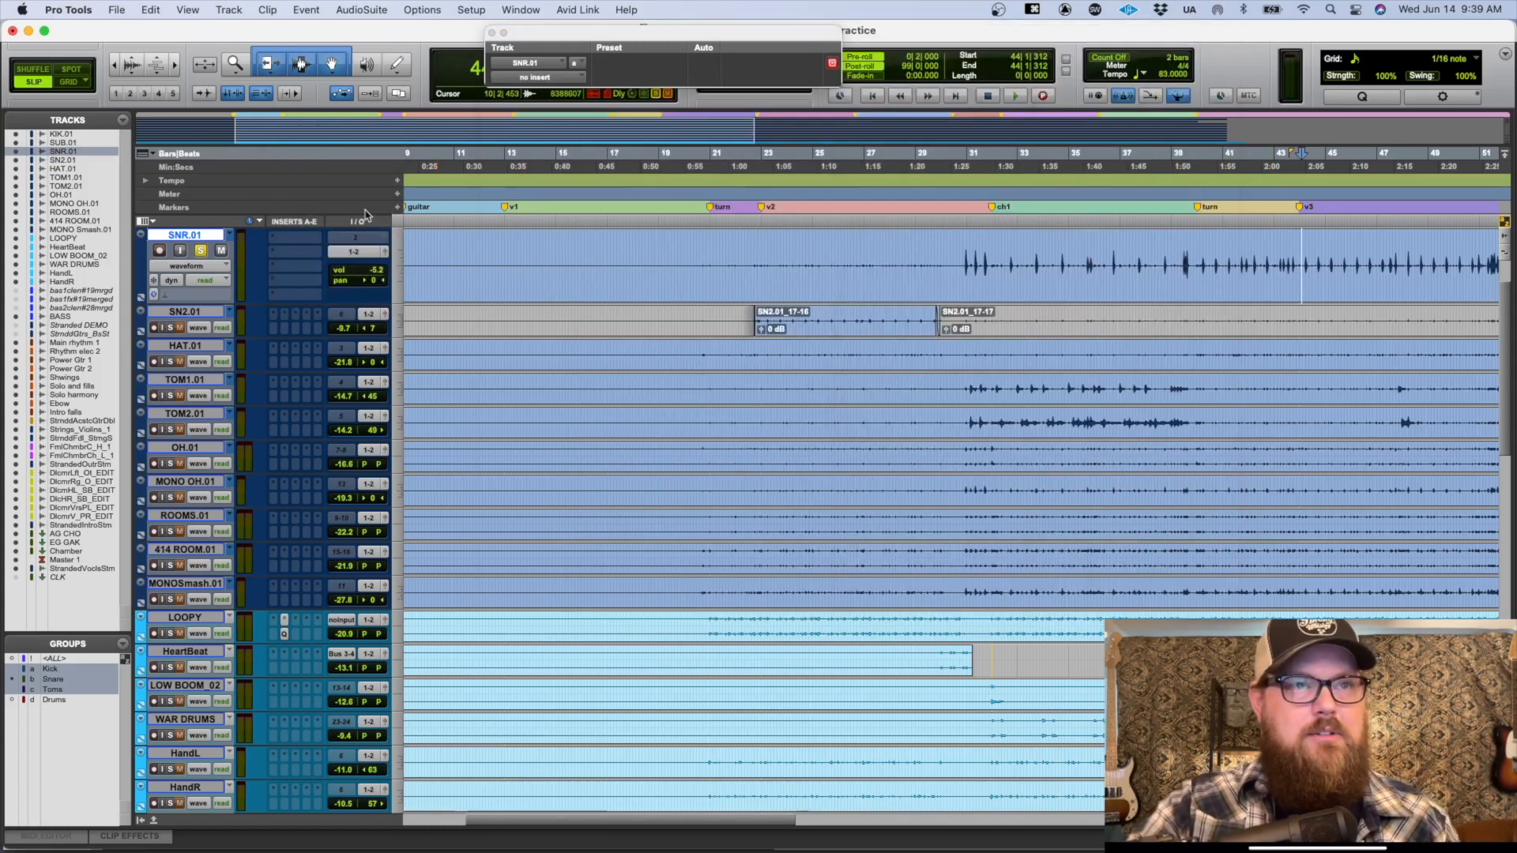
key("super+grave")
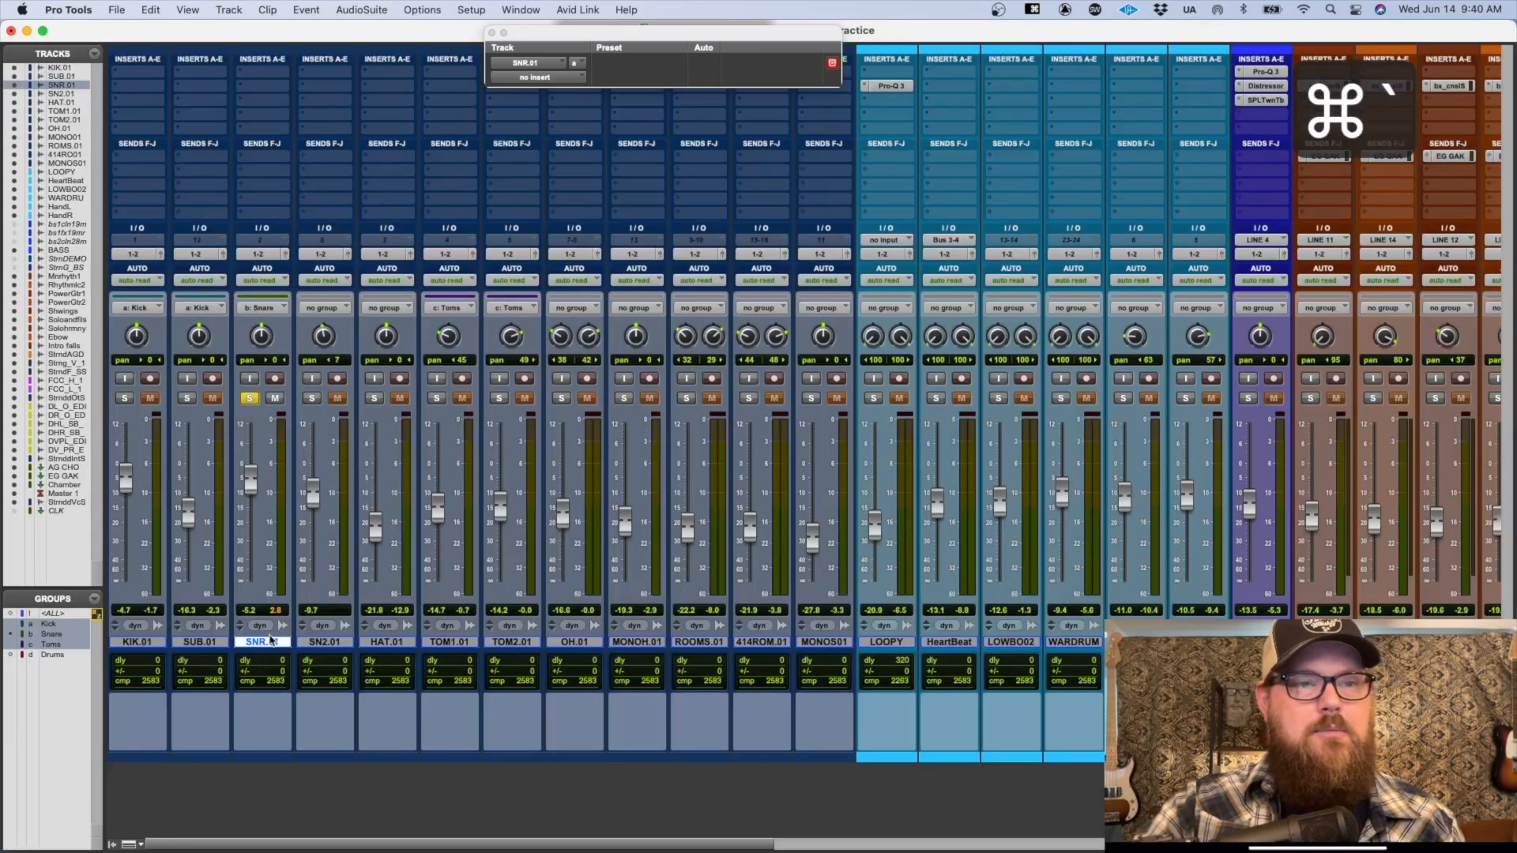
Step: Create a send from SNR.01 to a new stereo instrument track named "Sn SAMPLER", then close the send's window
left_click(251, 157)
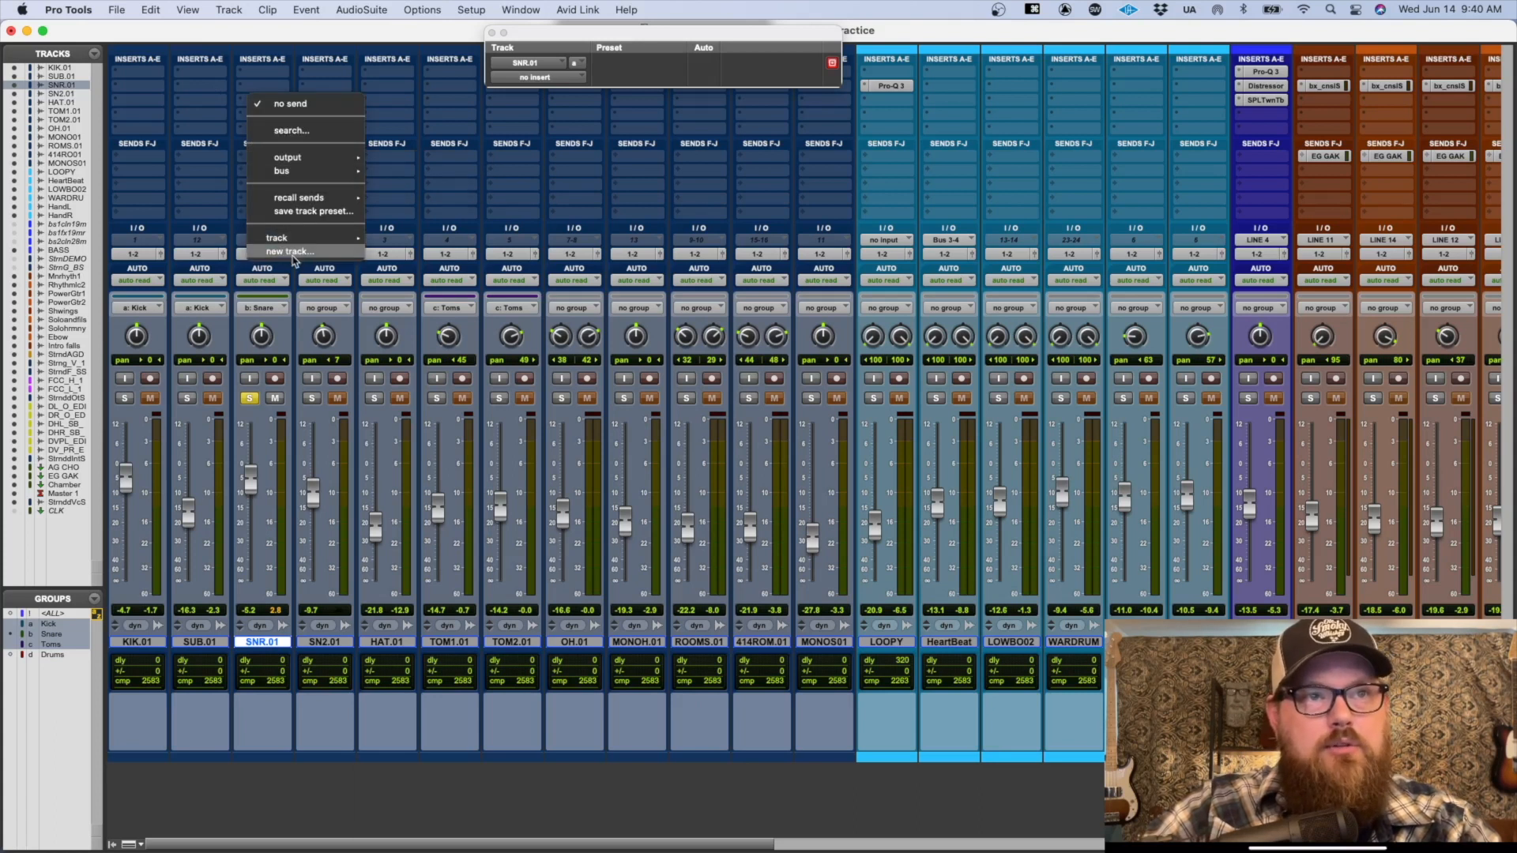
left_click(291, 253)
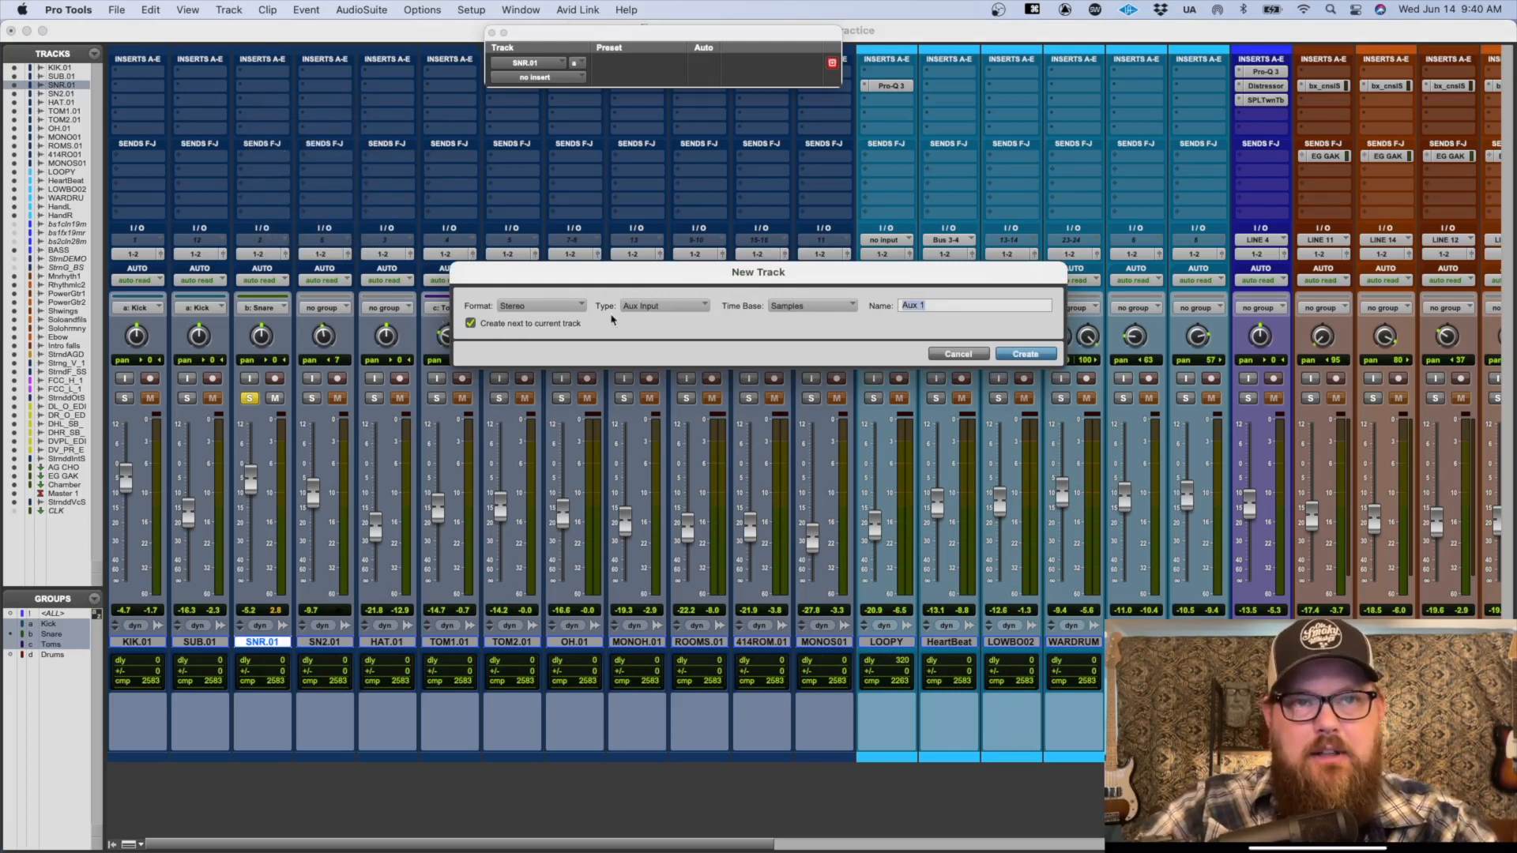
type("S")
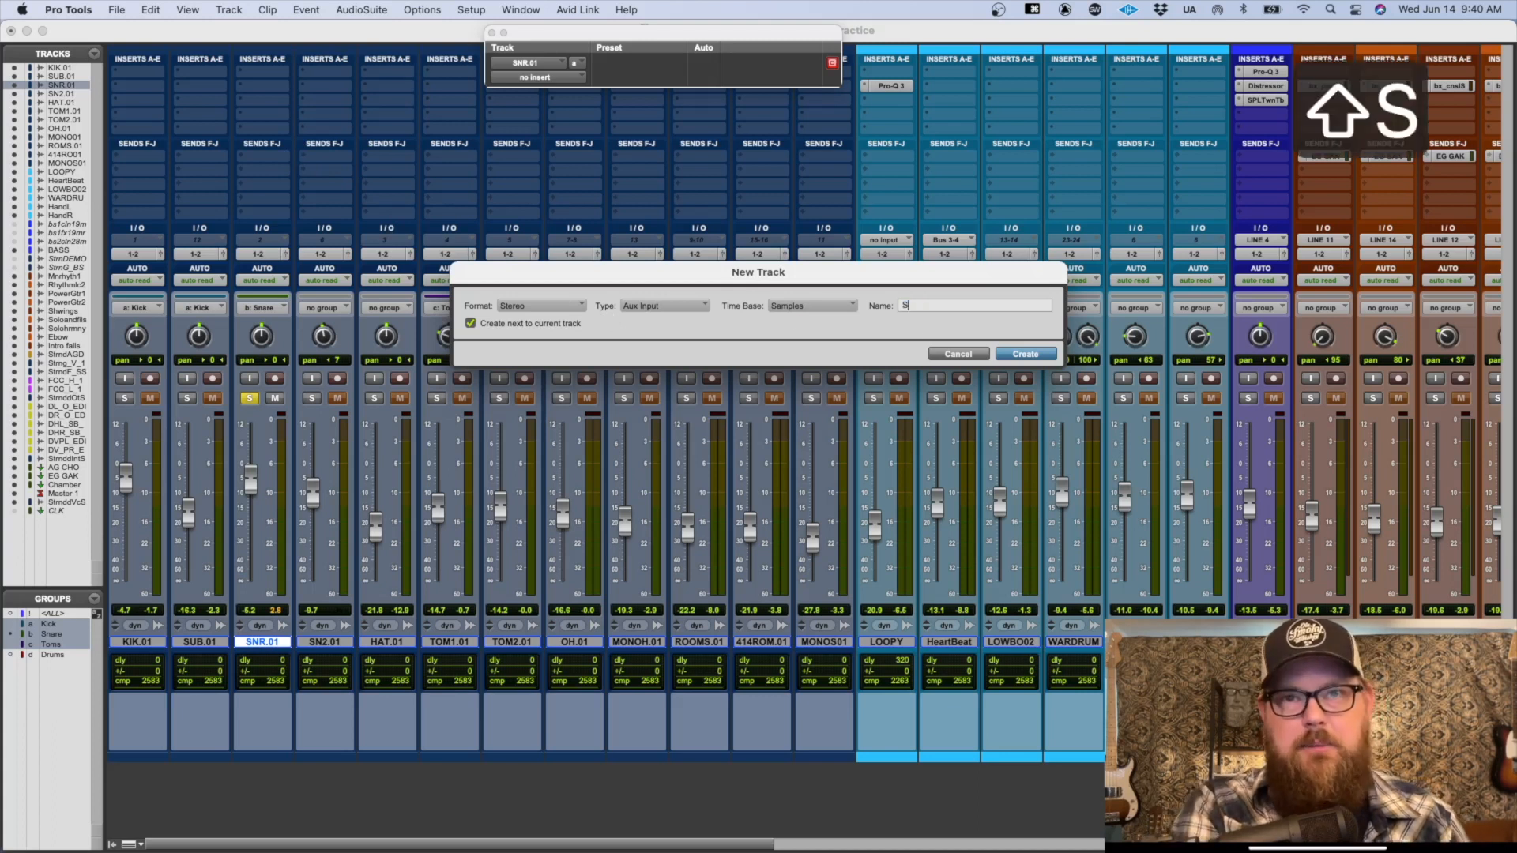
type("n SAMPLER")
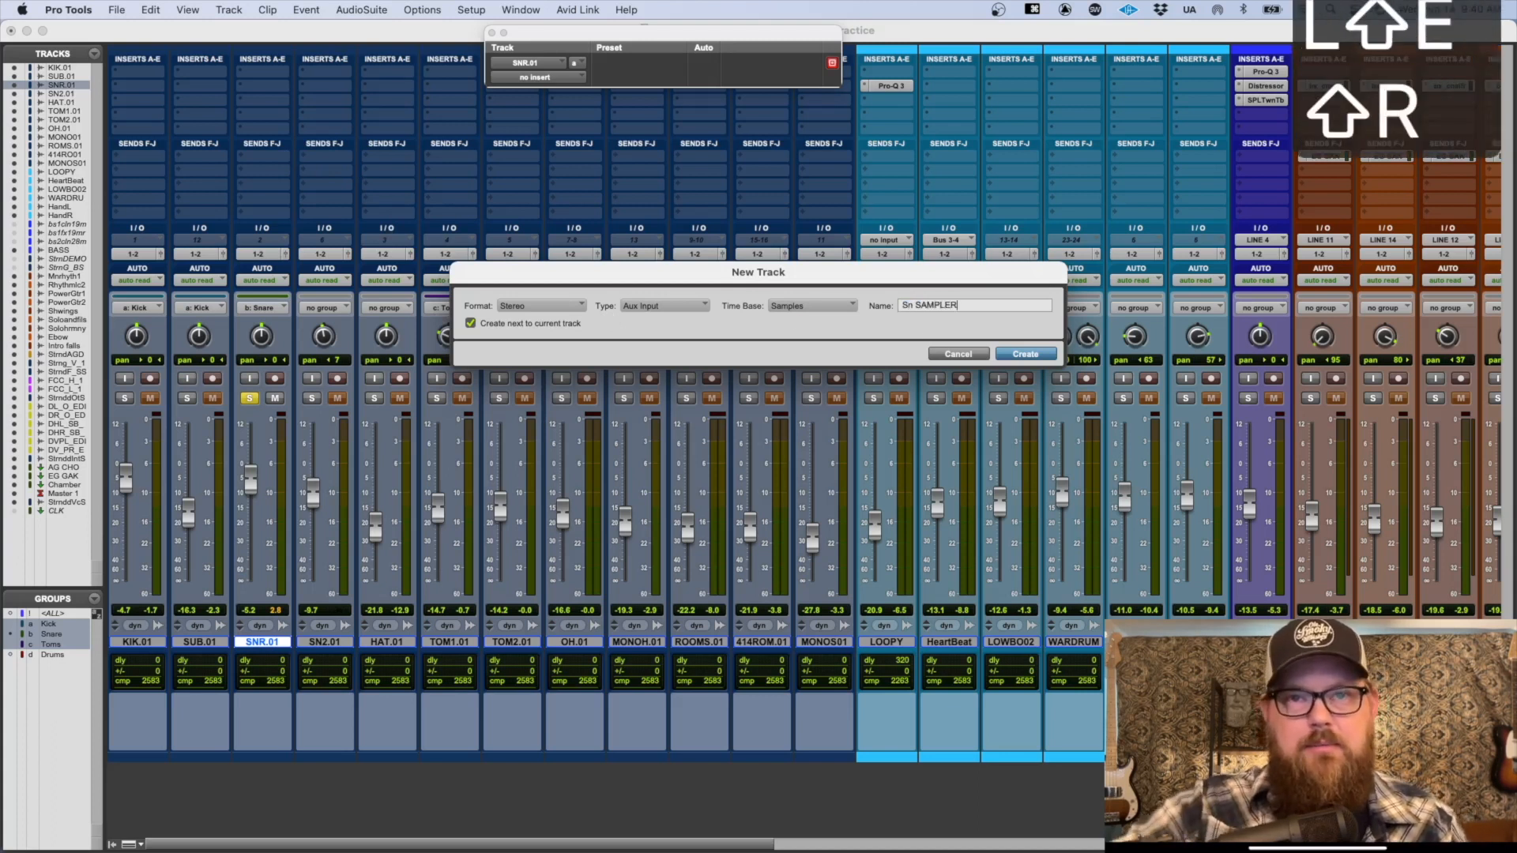
left_click(654, 307)
left_click(650, 339)
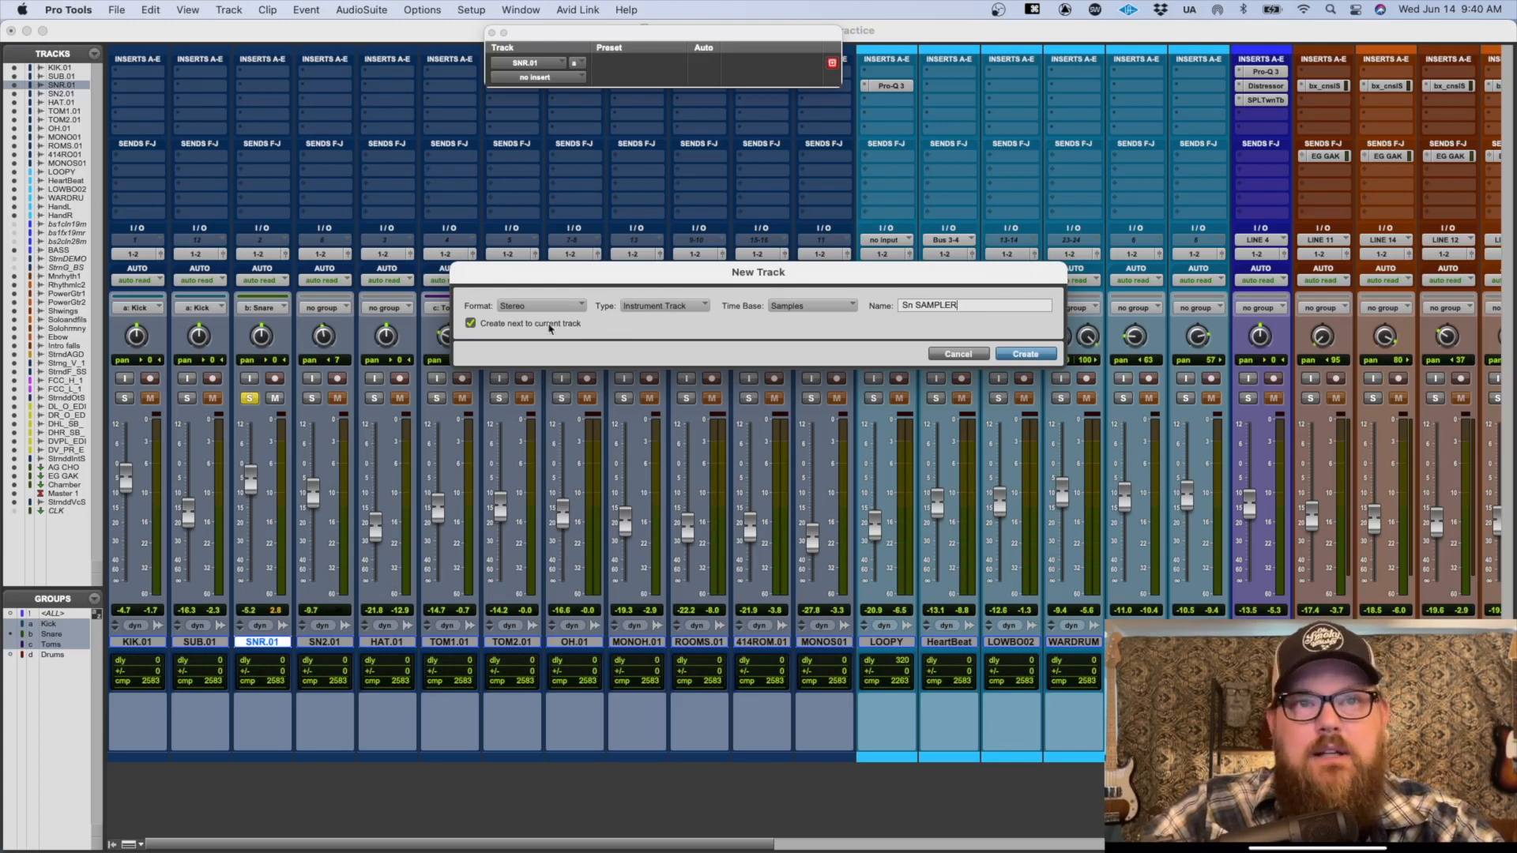
left_click(1030, 357)
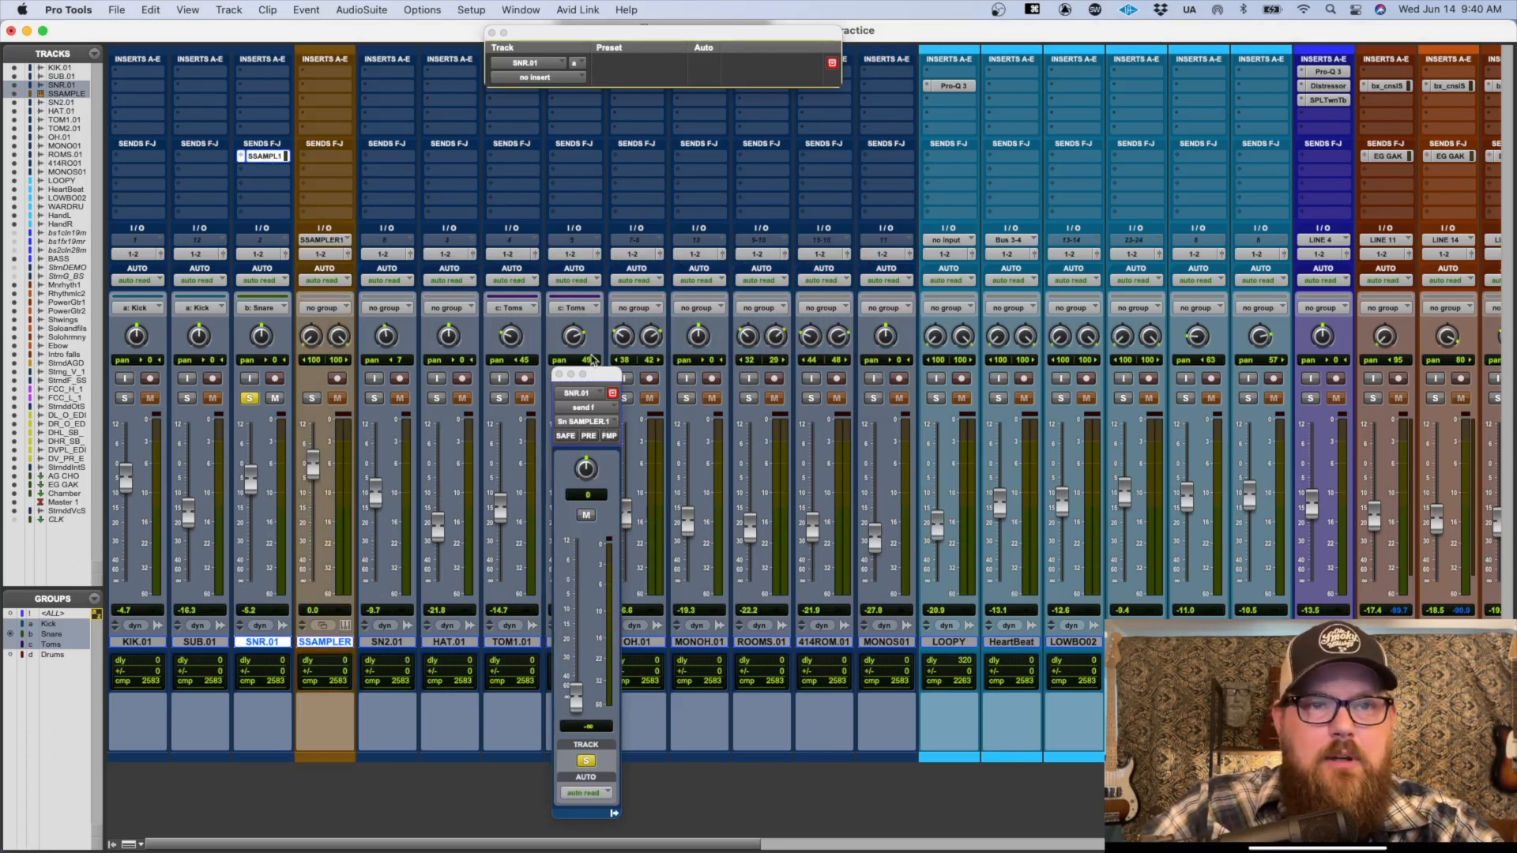
left_click(558, 374)
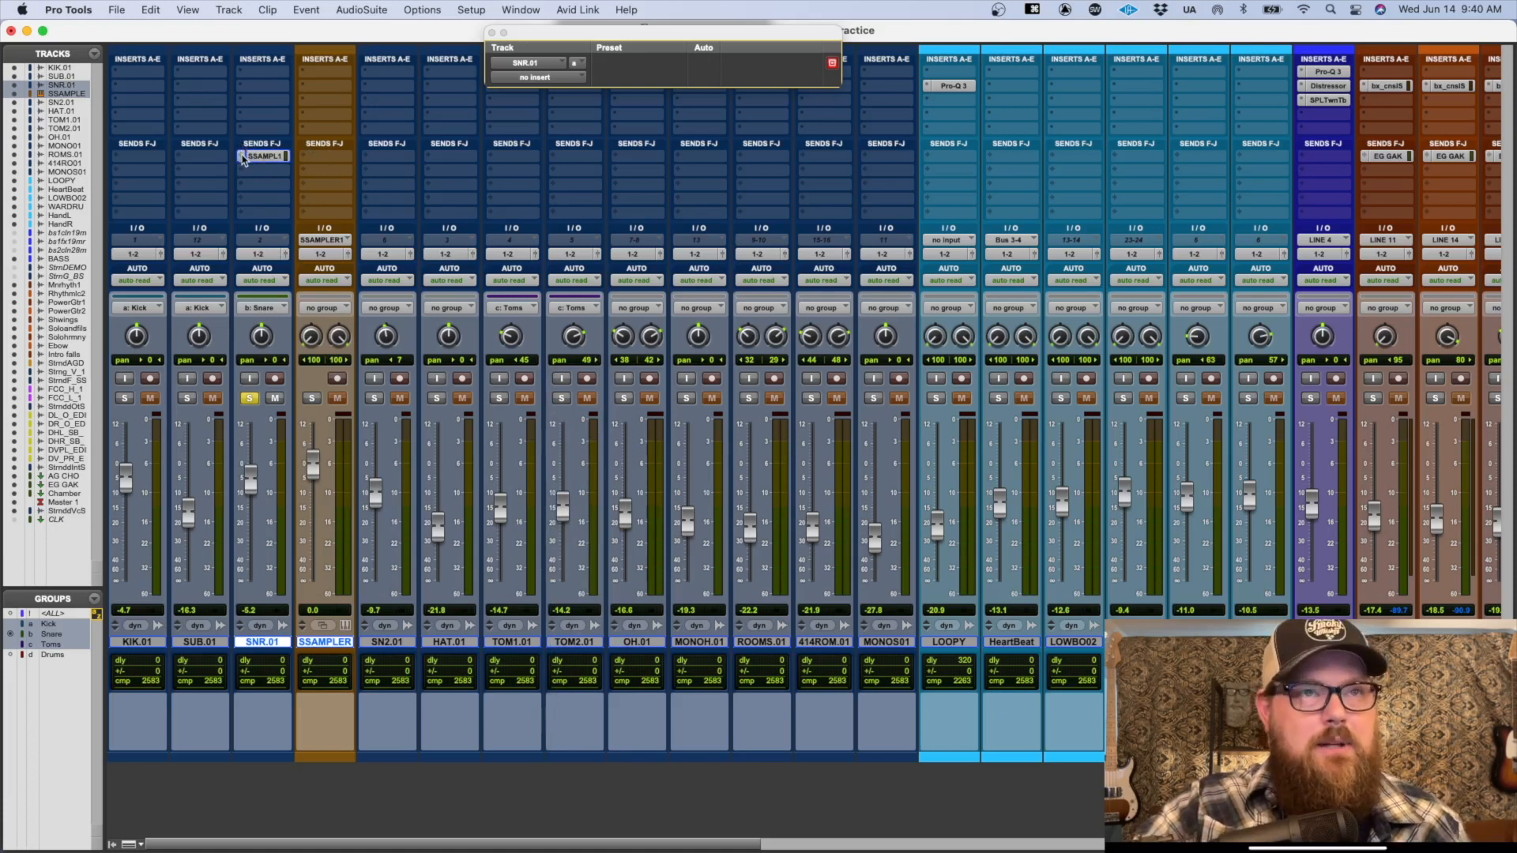
Step: Set SNR.01's send to Sn SAMPLER to 0.0 dB pre-fader and play the song to test it
left_click(243, 158, "super")
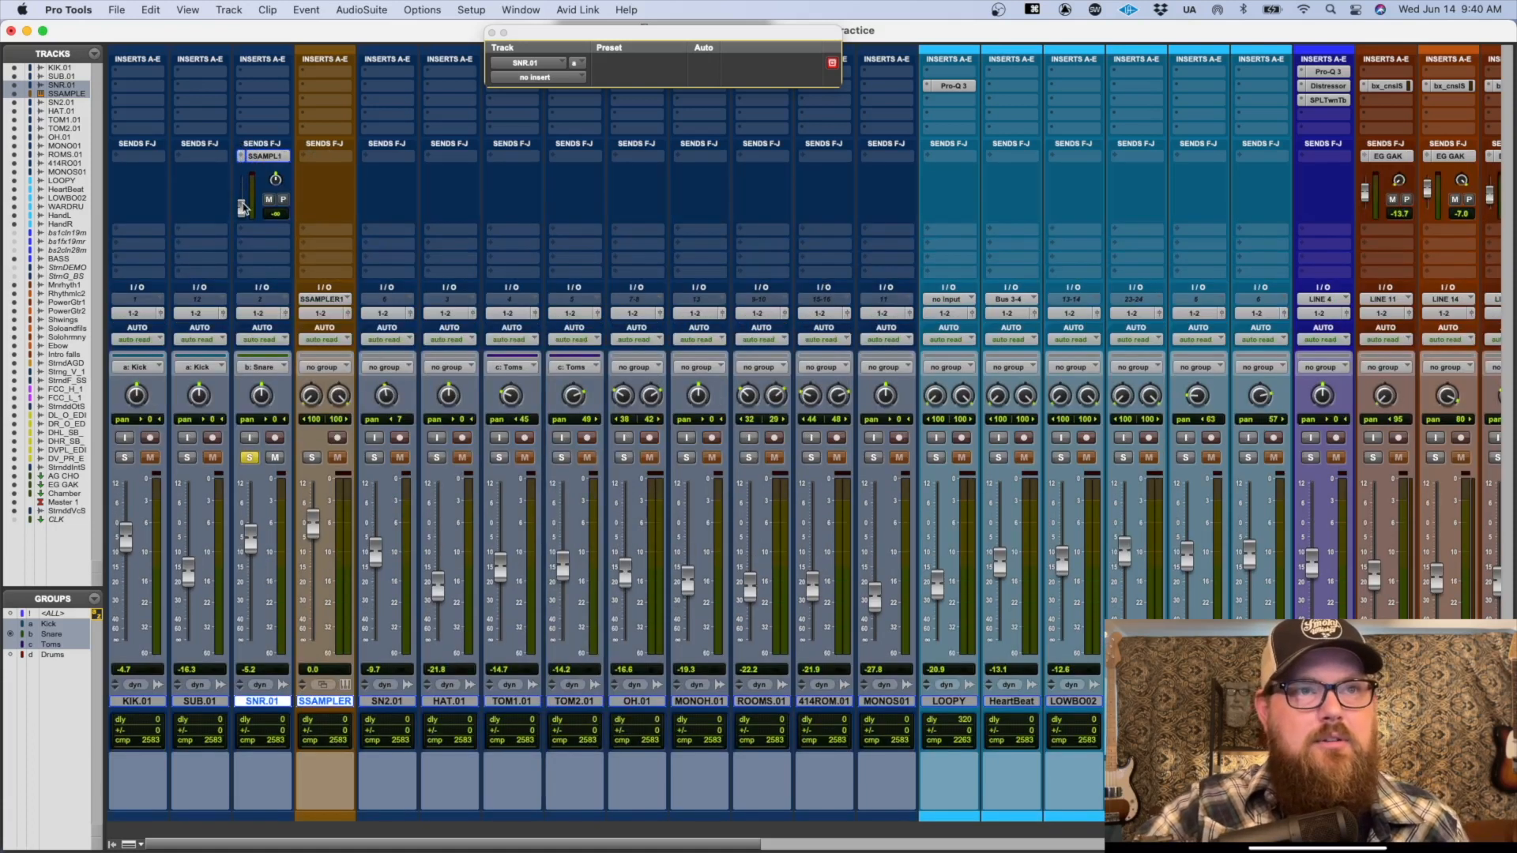
left_click(241, 211, "alt")
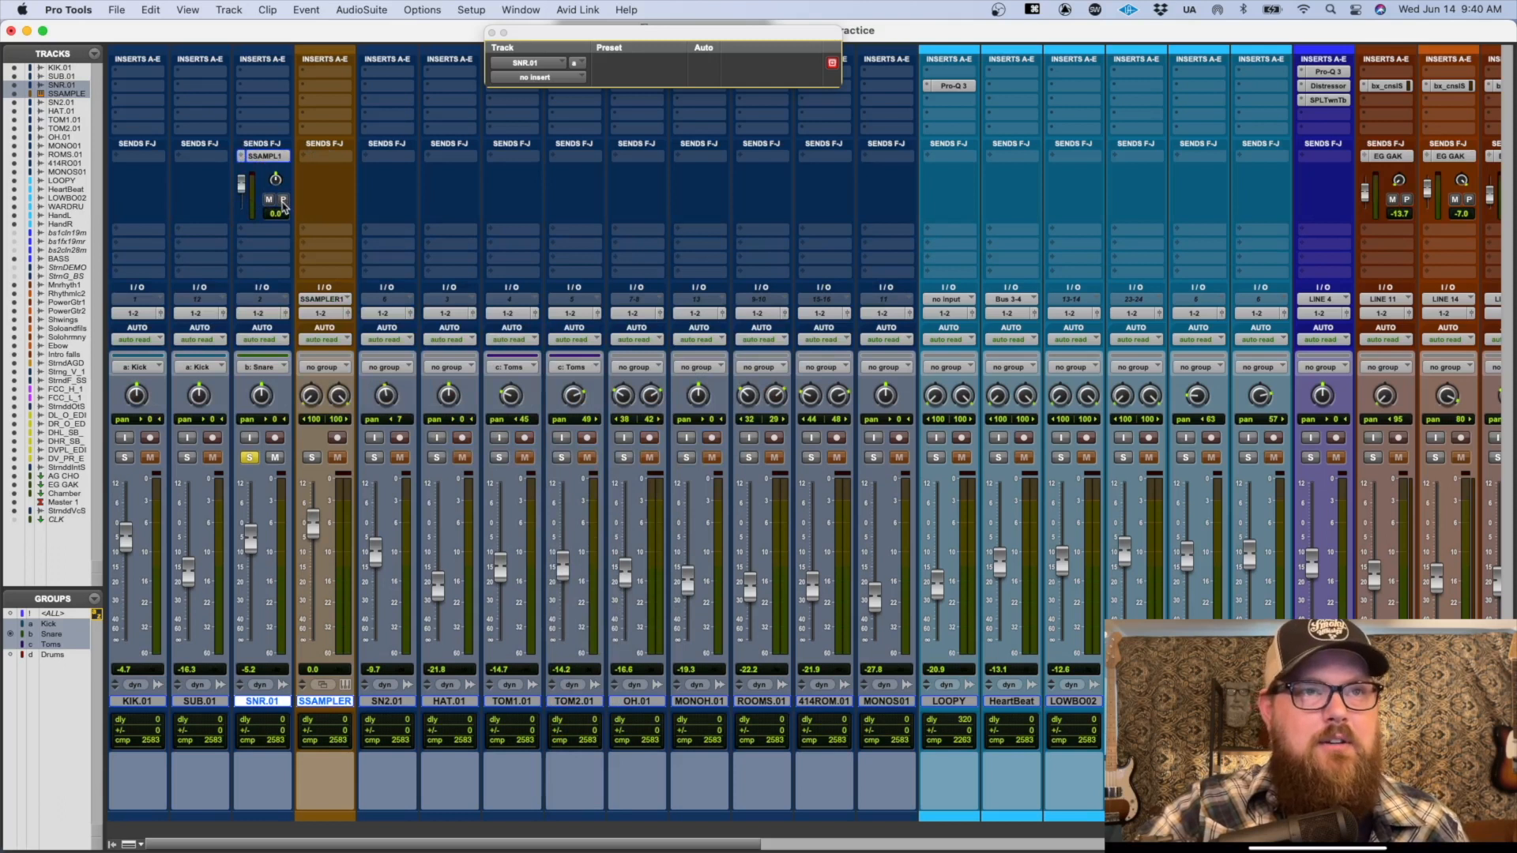
left_click(283, 199)
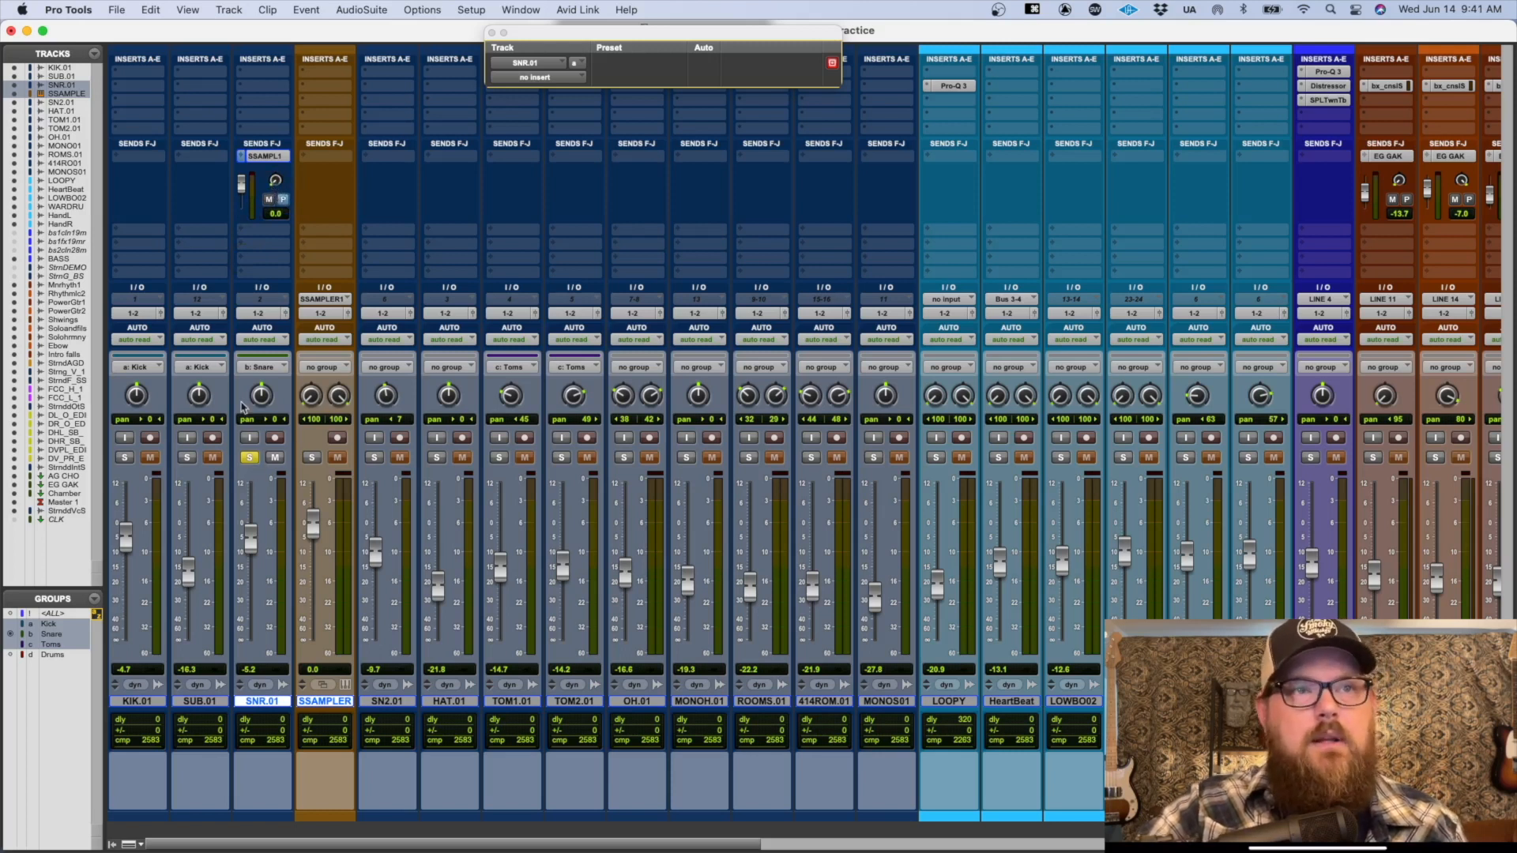
key("space")
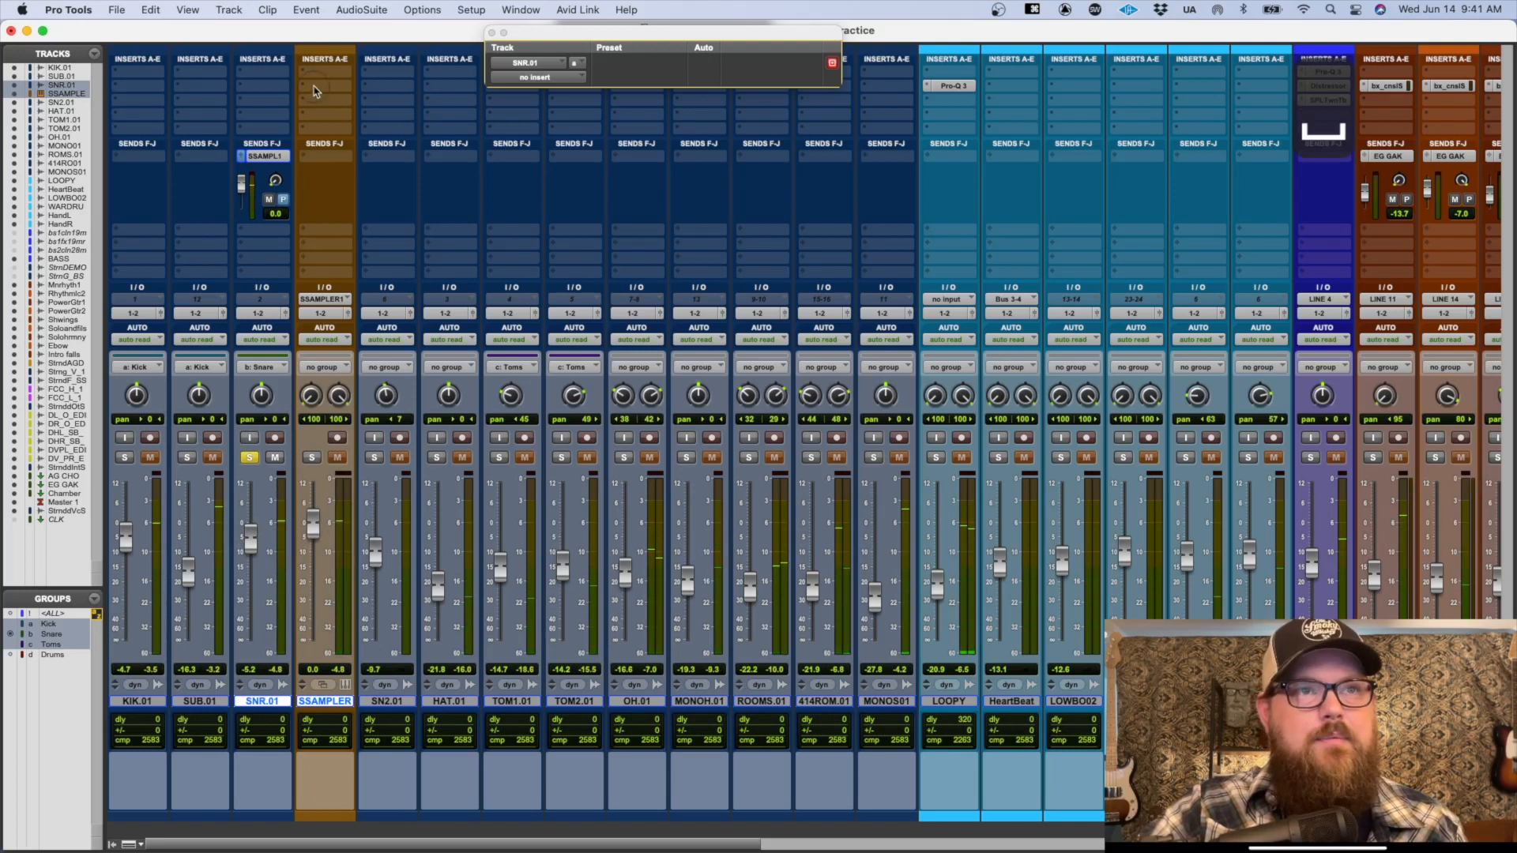
Step: Find Trigger 2 by searching the plug-ins and insert its stereo version in the second insert slot of Sn SAMPLER
left_click(316, 87)
mouse_move(324, 89)
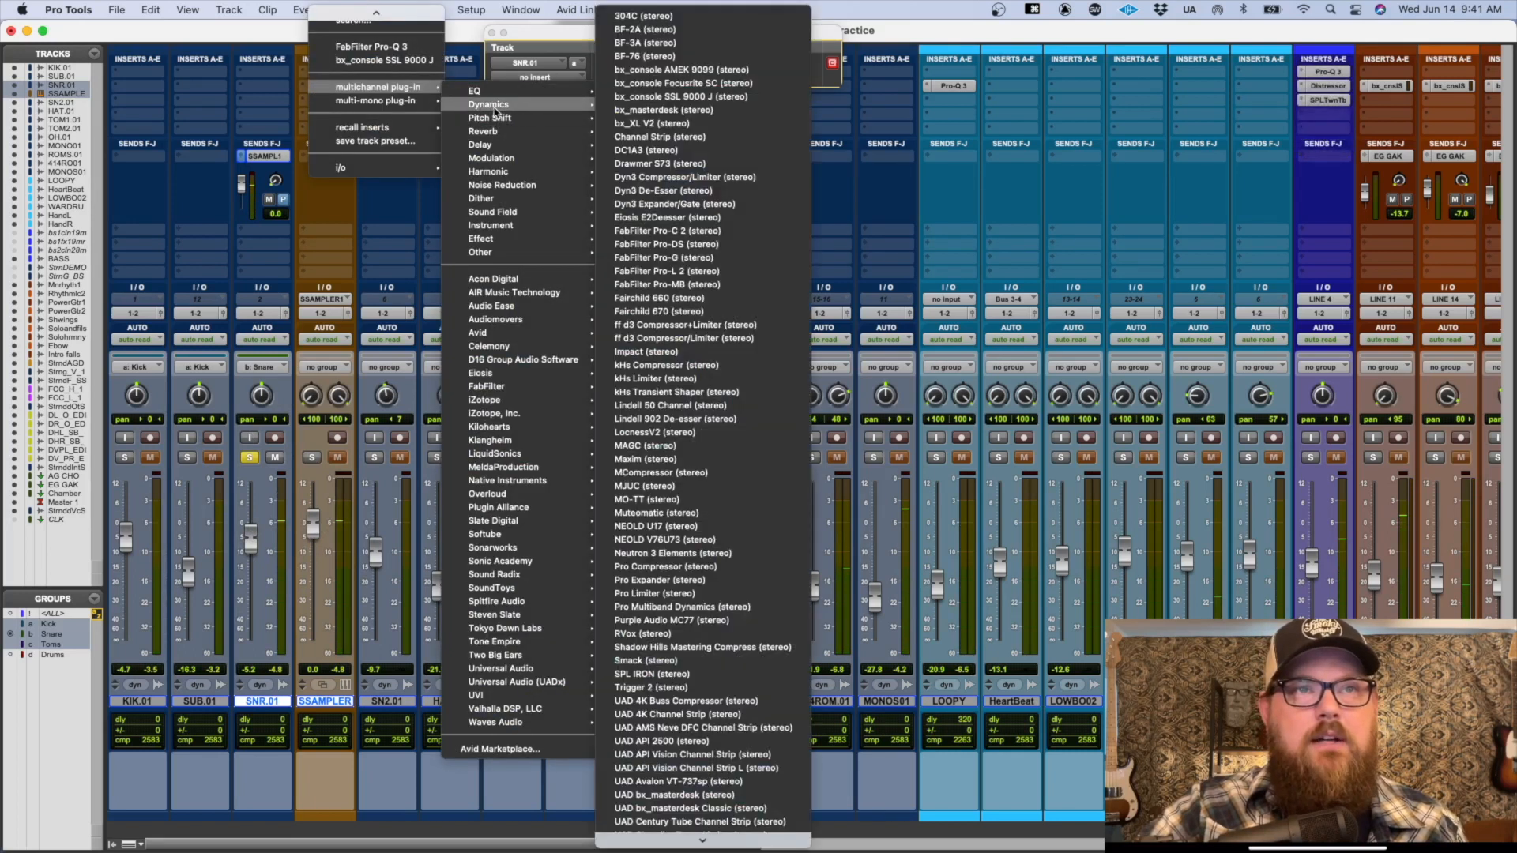
left_click(263, 95)
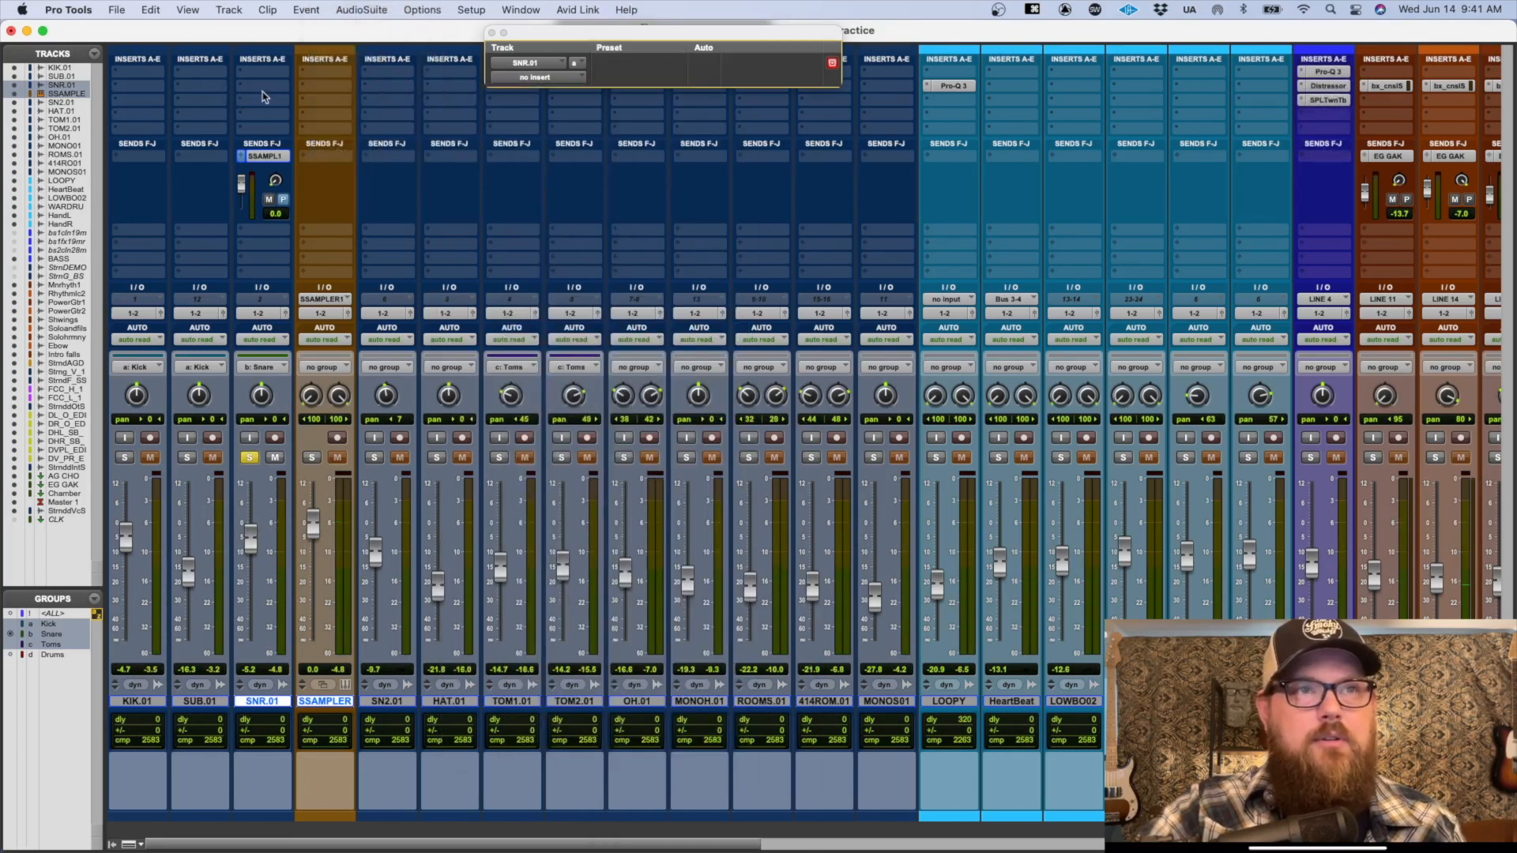
left_click(321, 89)
scroll(365, 95, "up", 2)
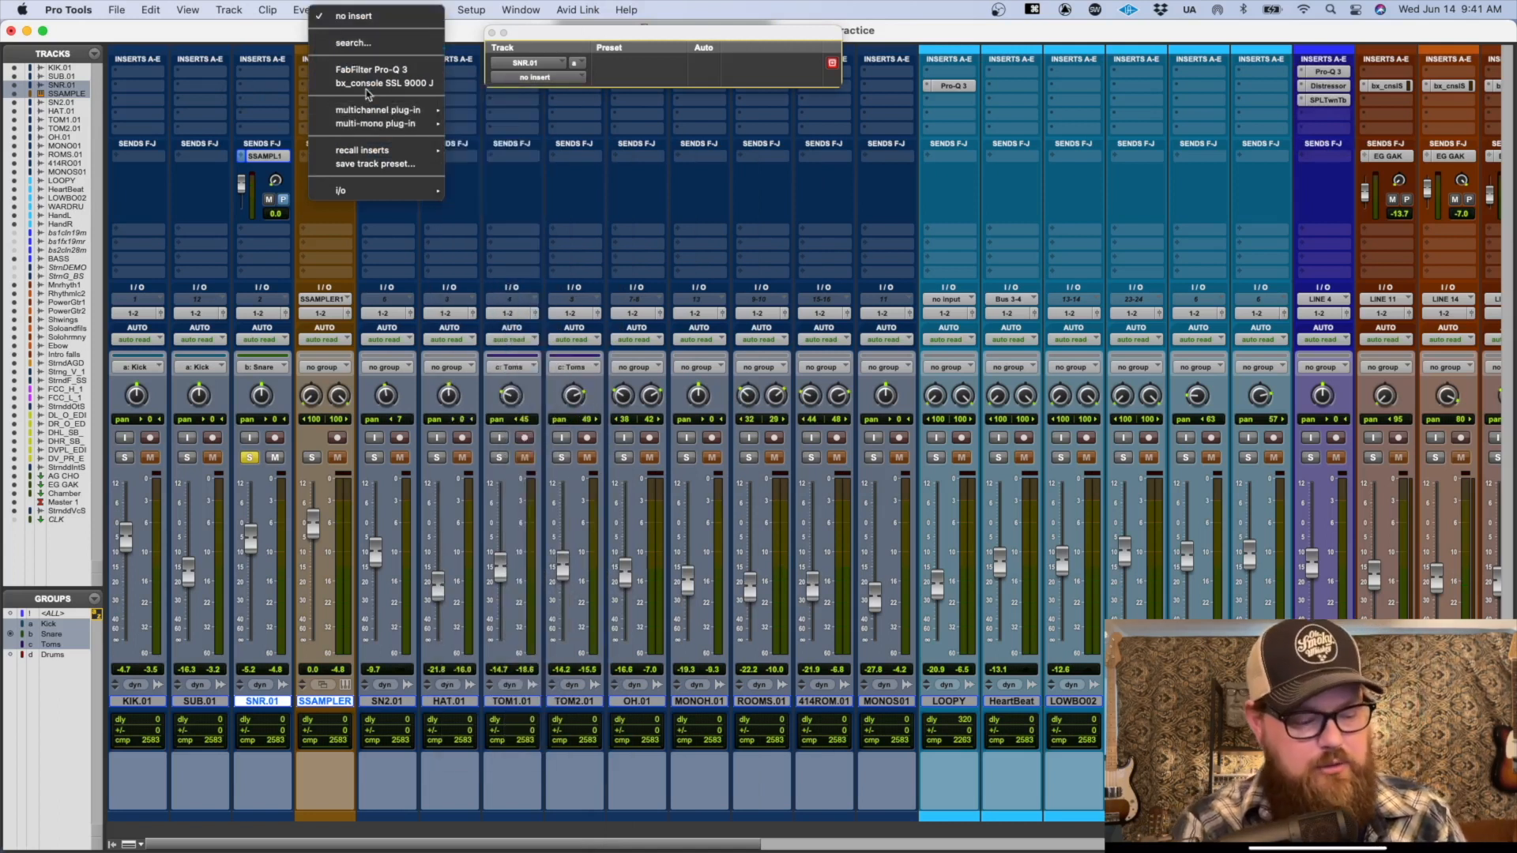
type("trigger")
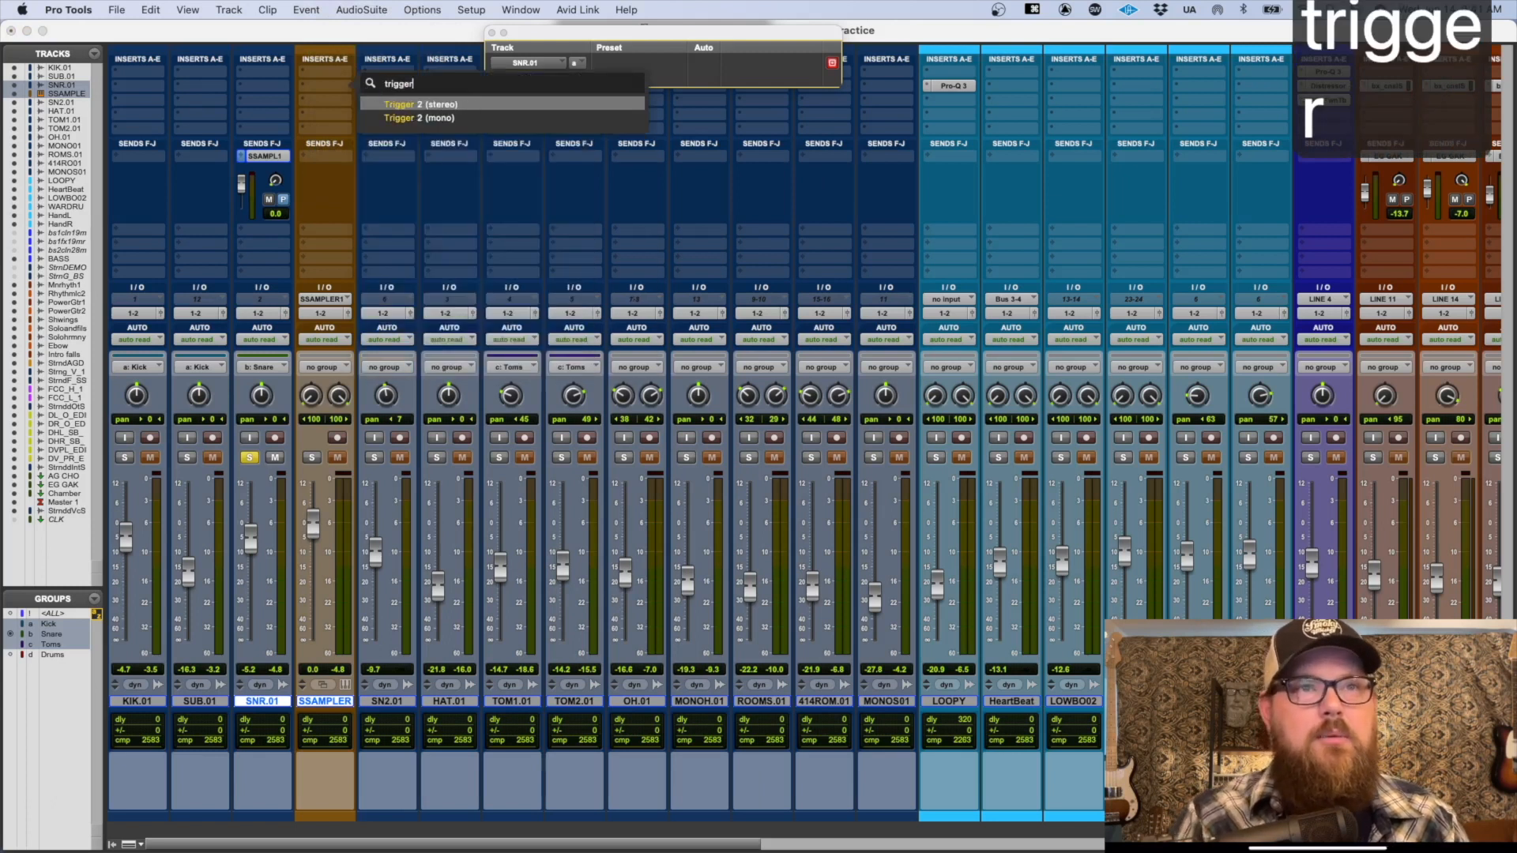
key("Return")
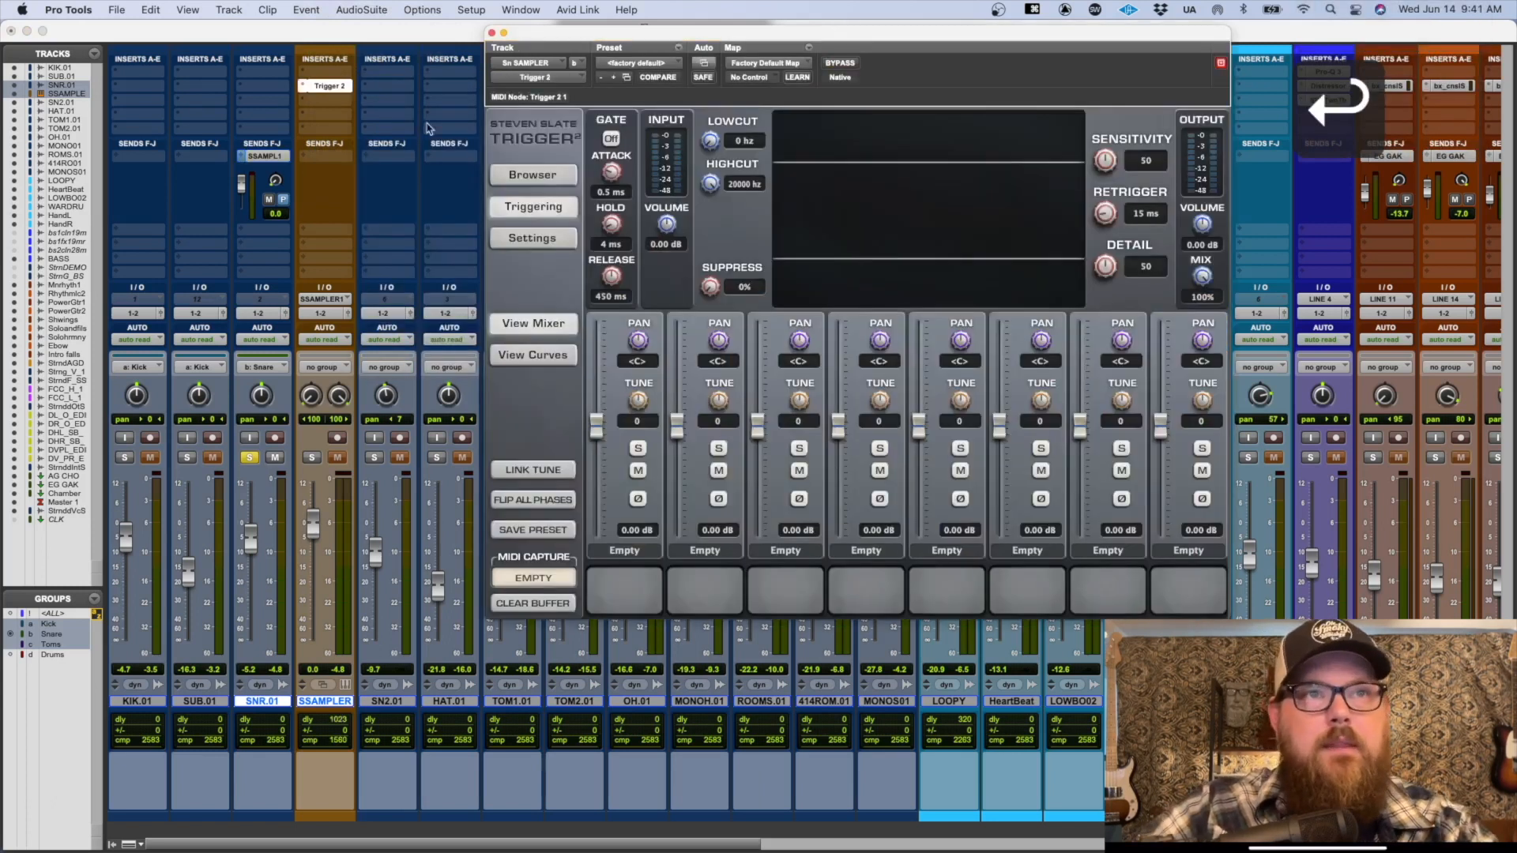
Step: Load the BlackBrew.prs preset from the Black Beauty folder within DH Samples into Trigger 2
left_click(536, 177)
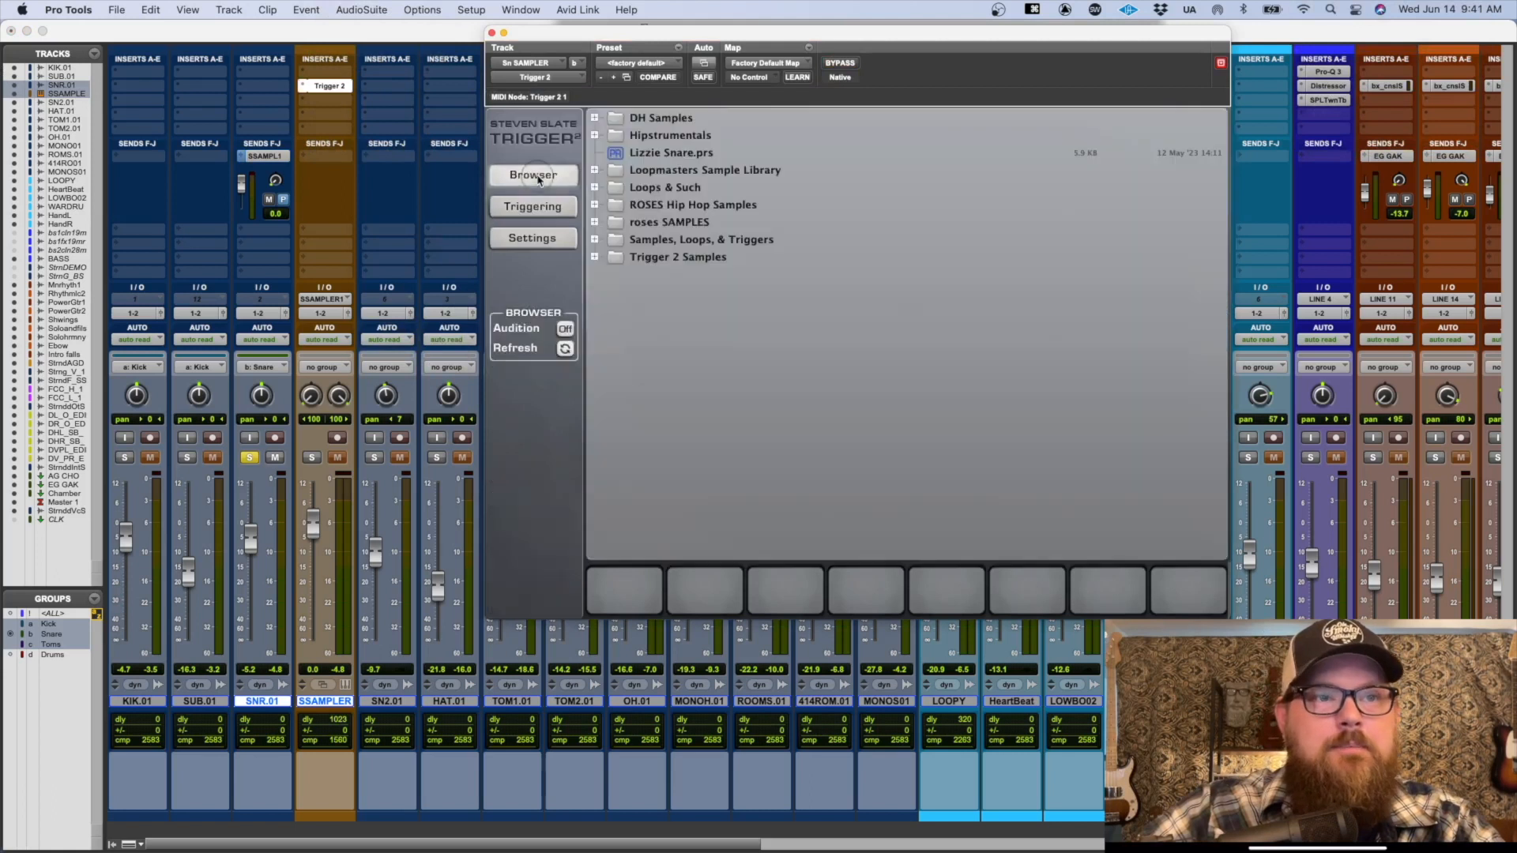
left_click(594, 118)
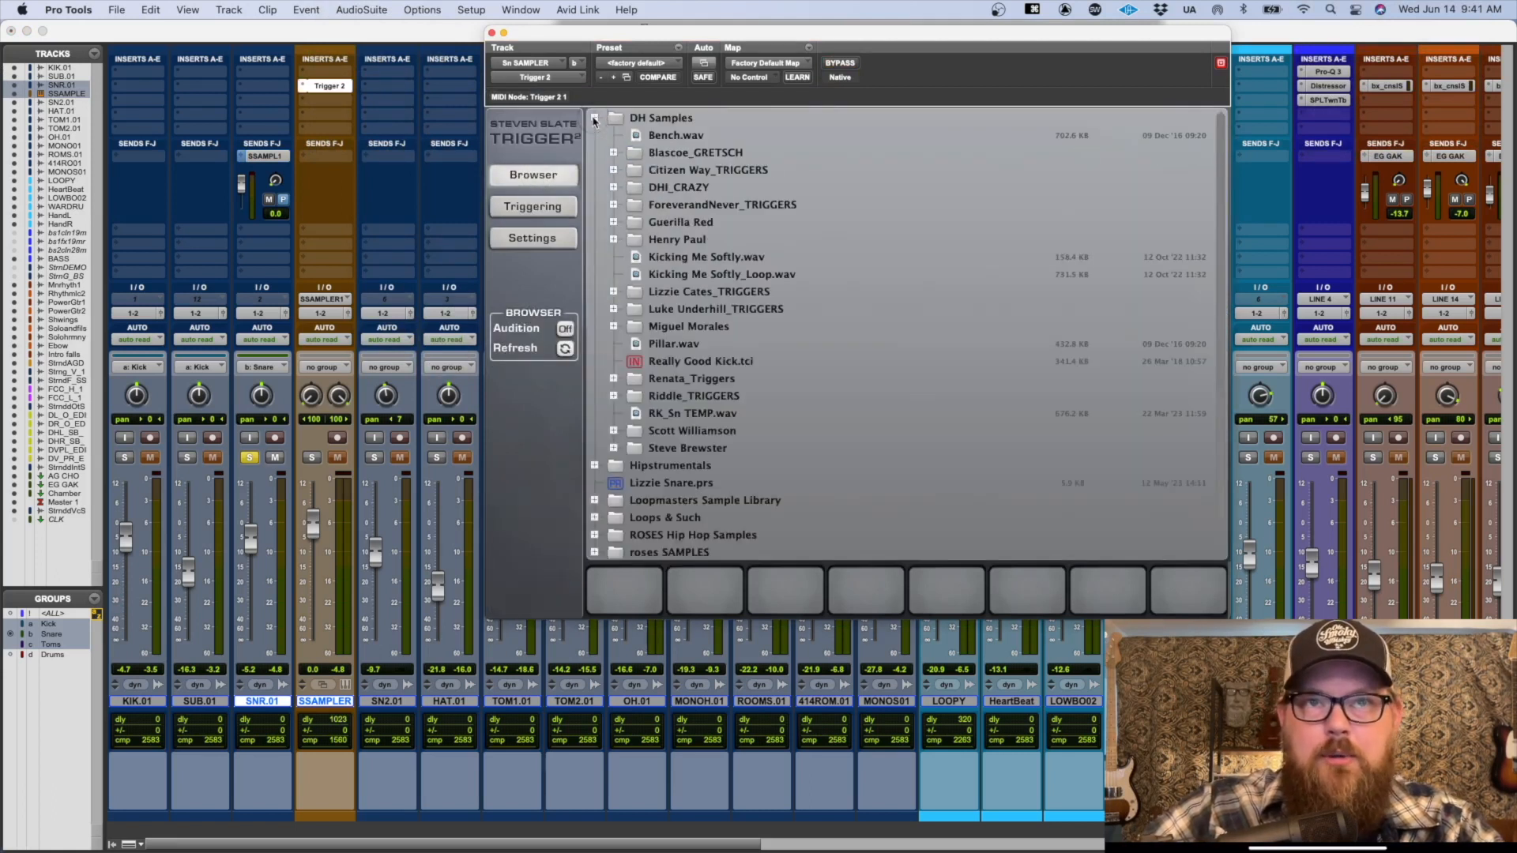
left_click(613, 448)
scroll(690, 454, "down", 1)
left_click(632, 456)
scroll(742, 389, "down", 3)
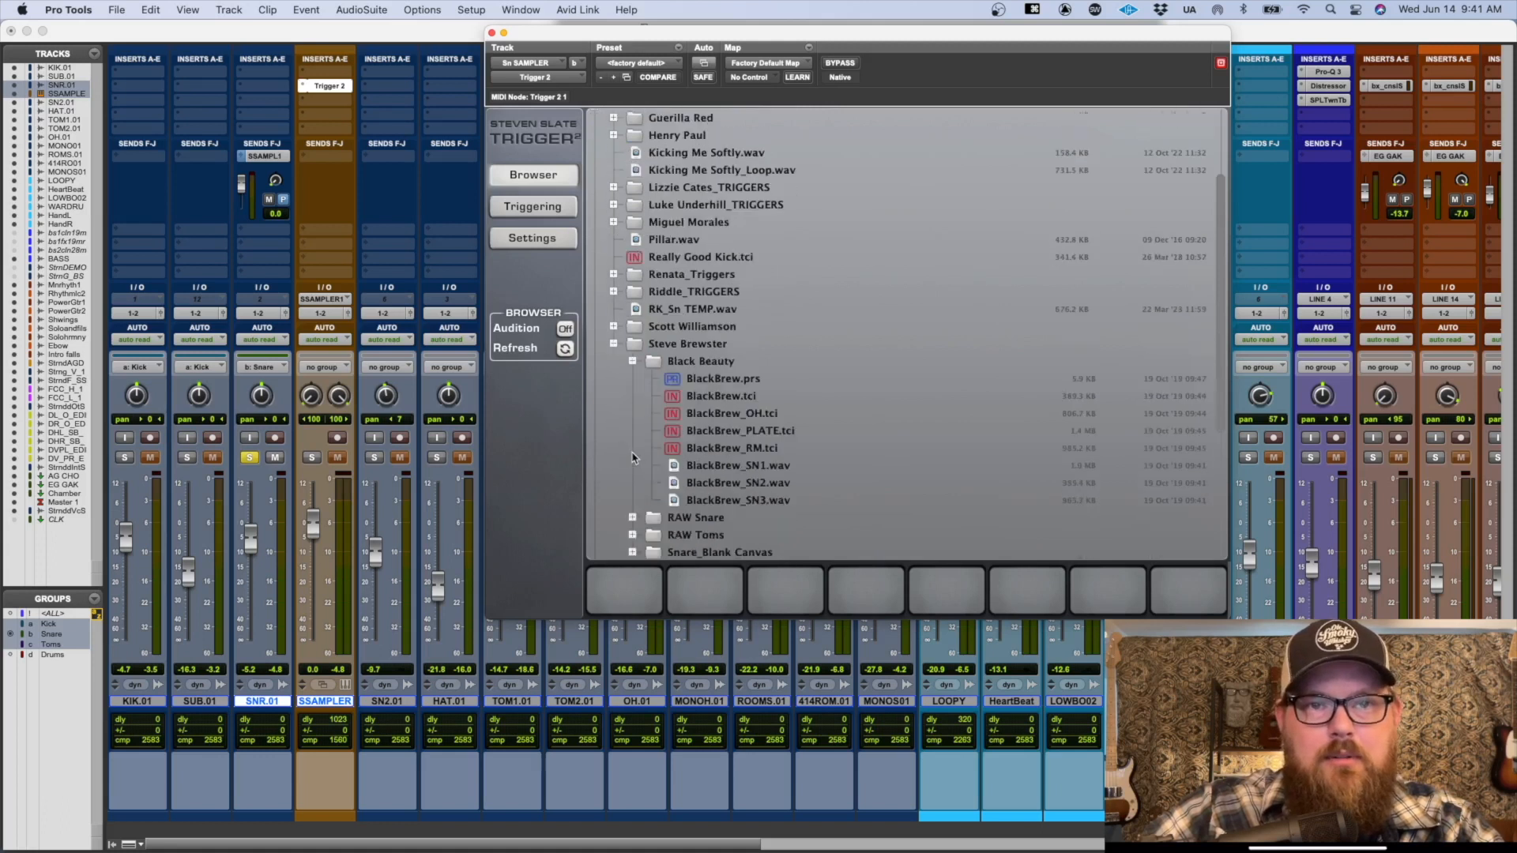
left_click(733, 383)
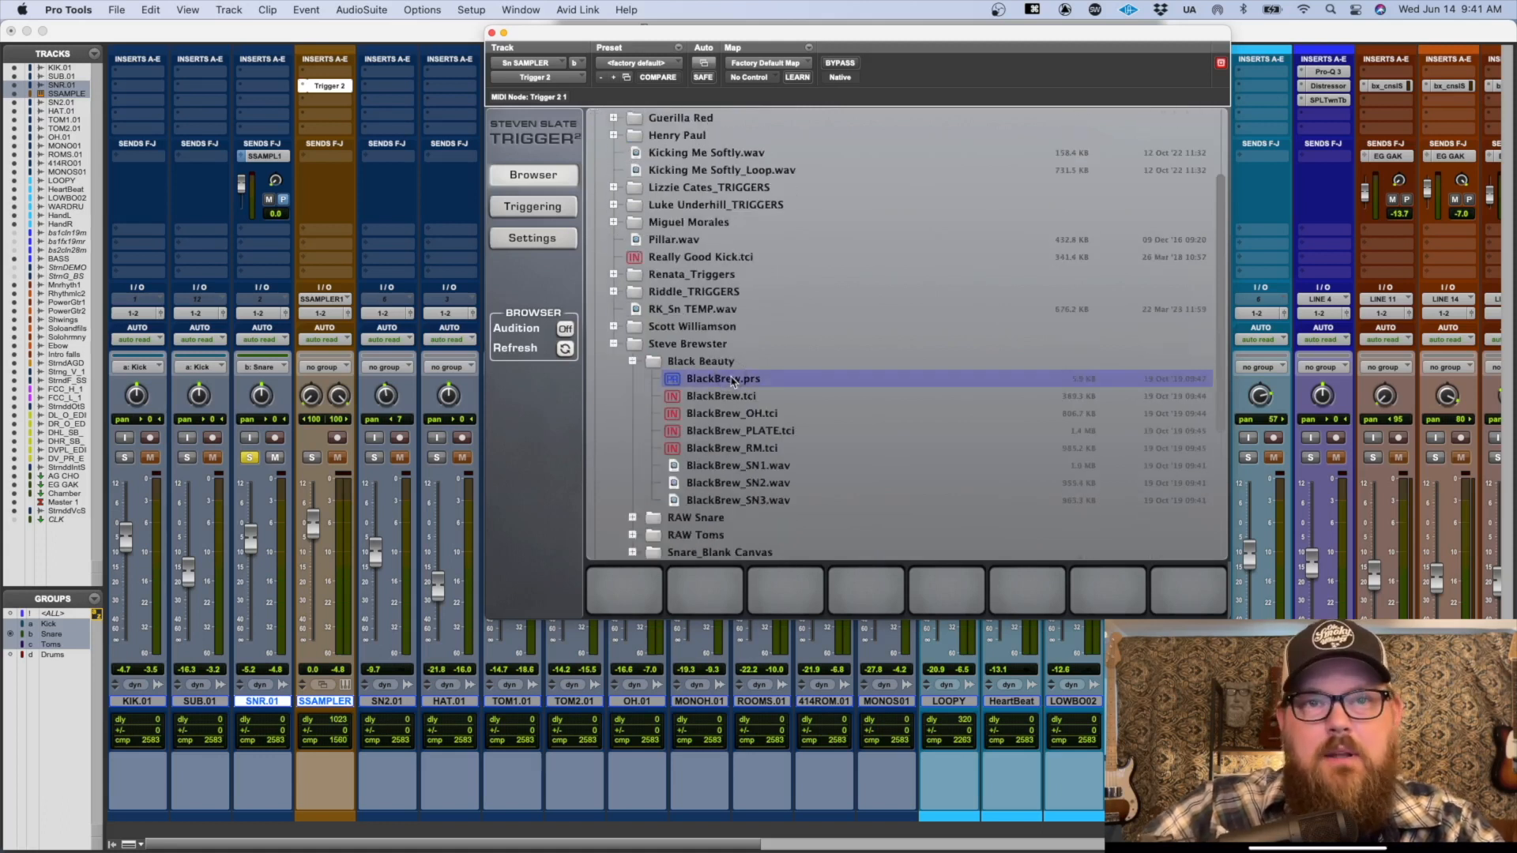
double_click(734, 382)
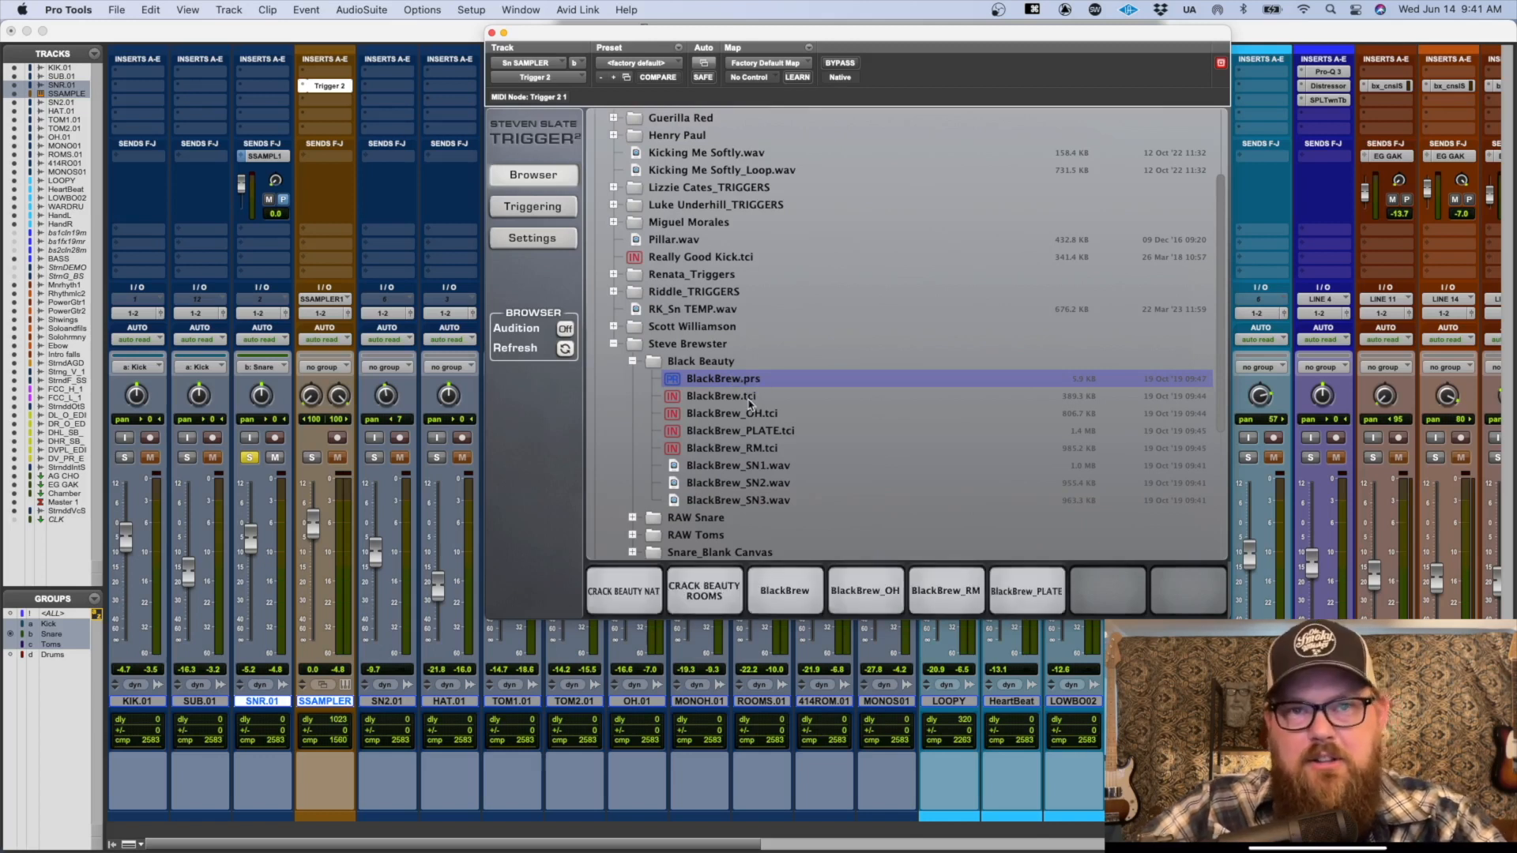
left_click(748, 399)
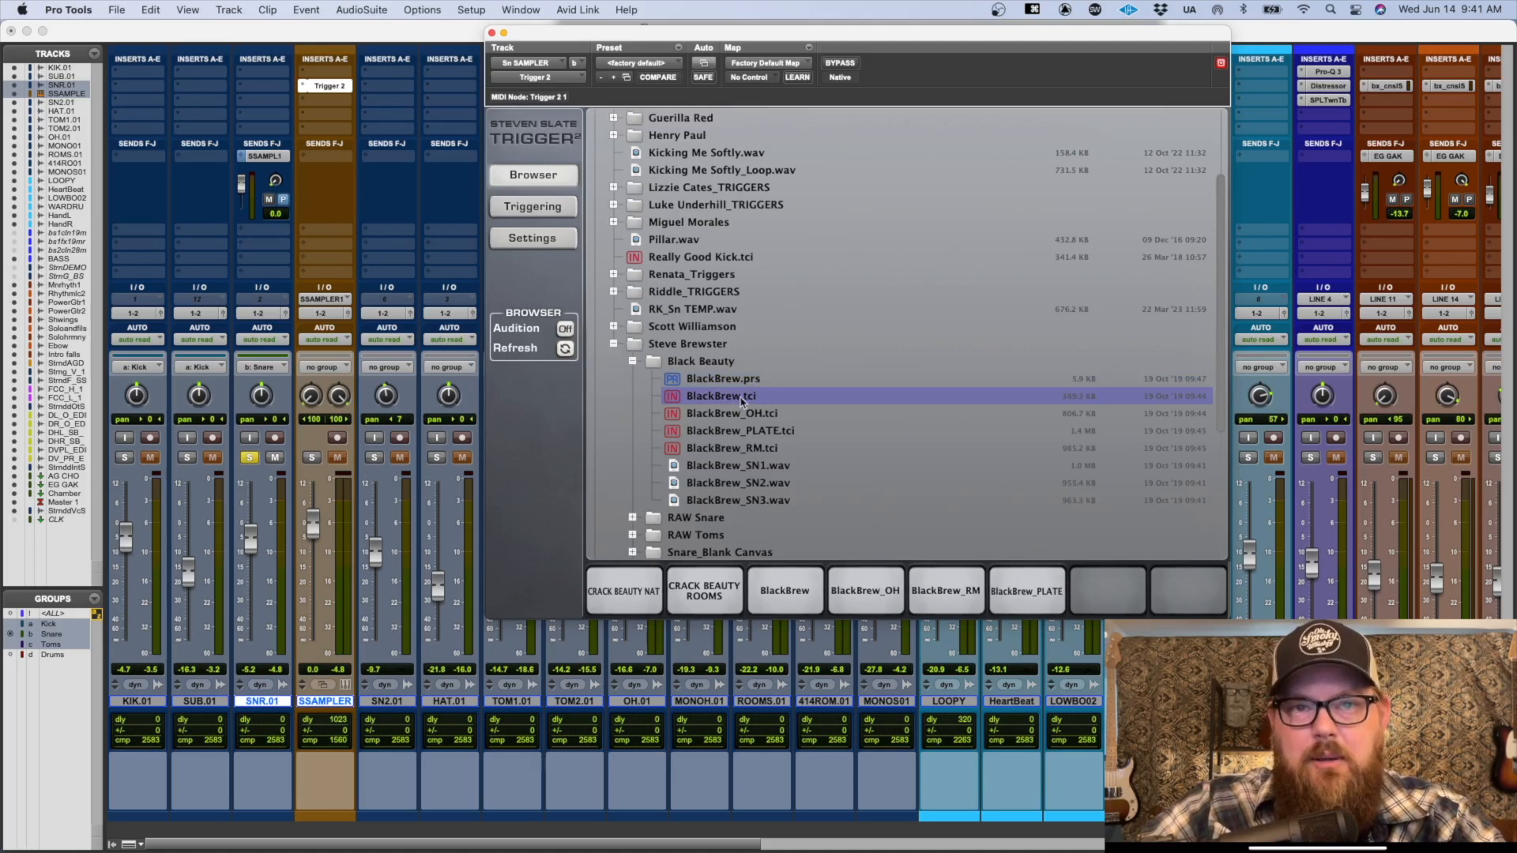
left_click(739, 466)
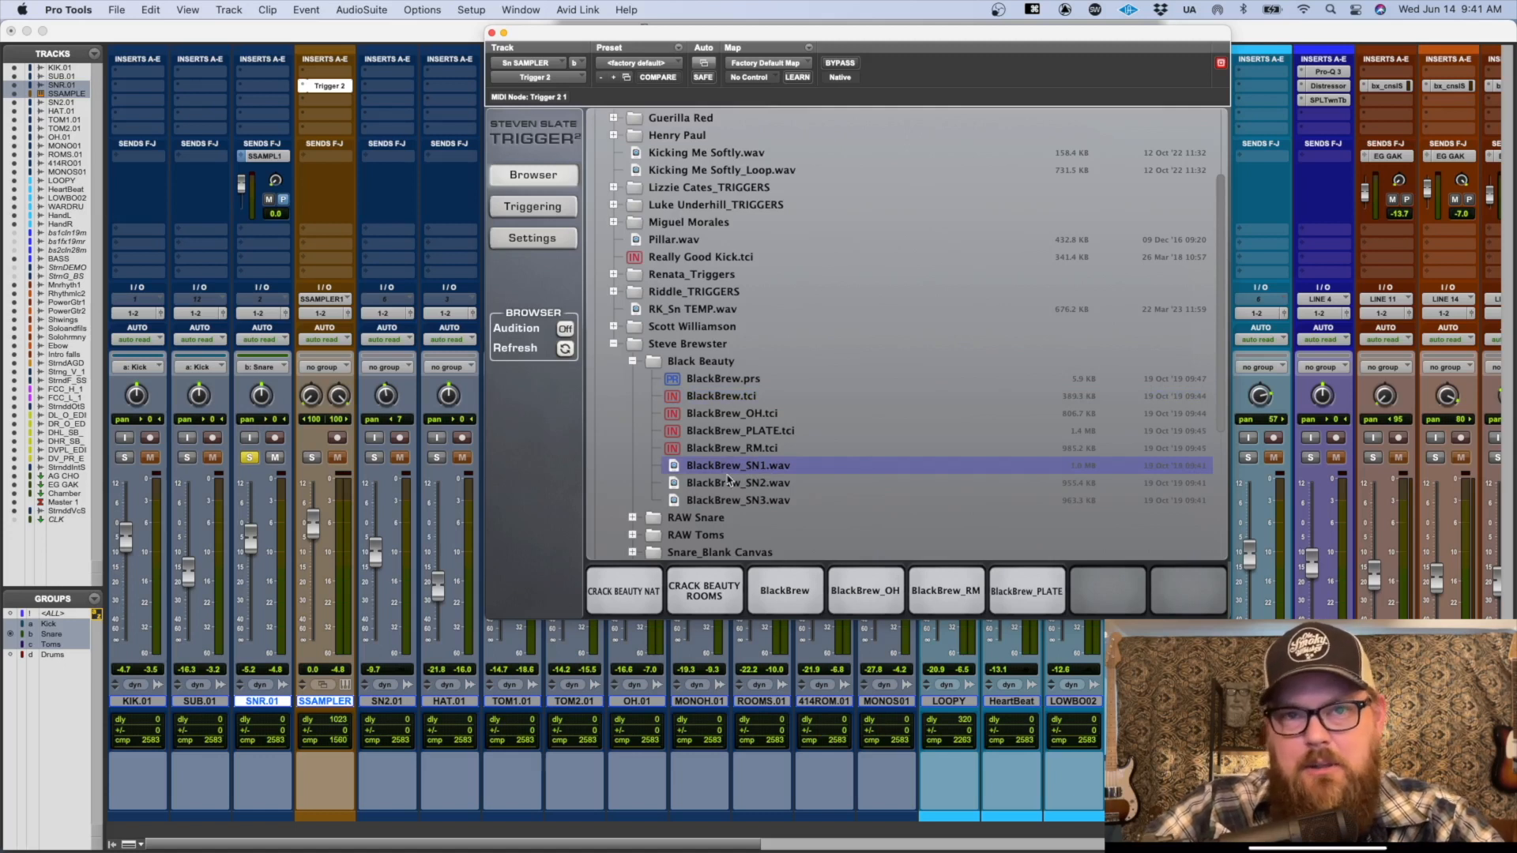
left_click(720, 399)
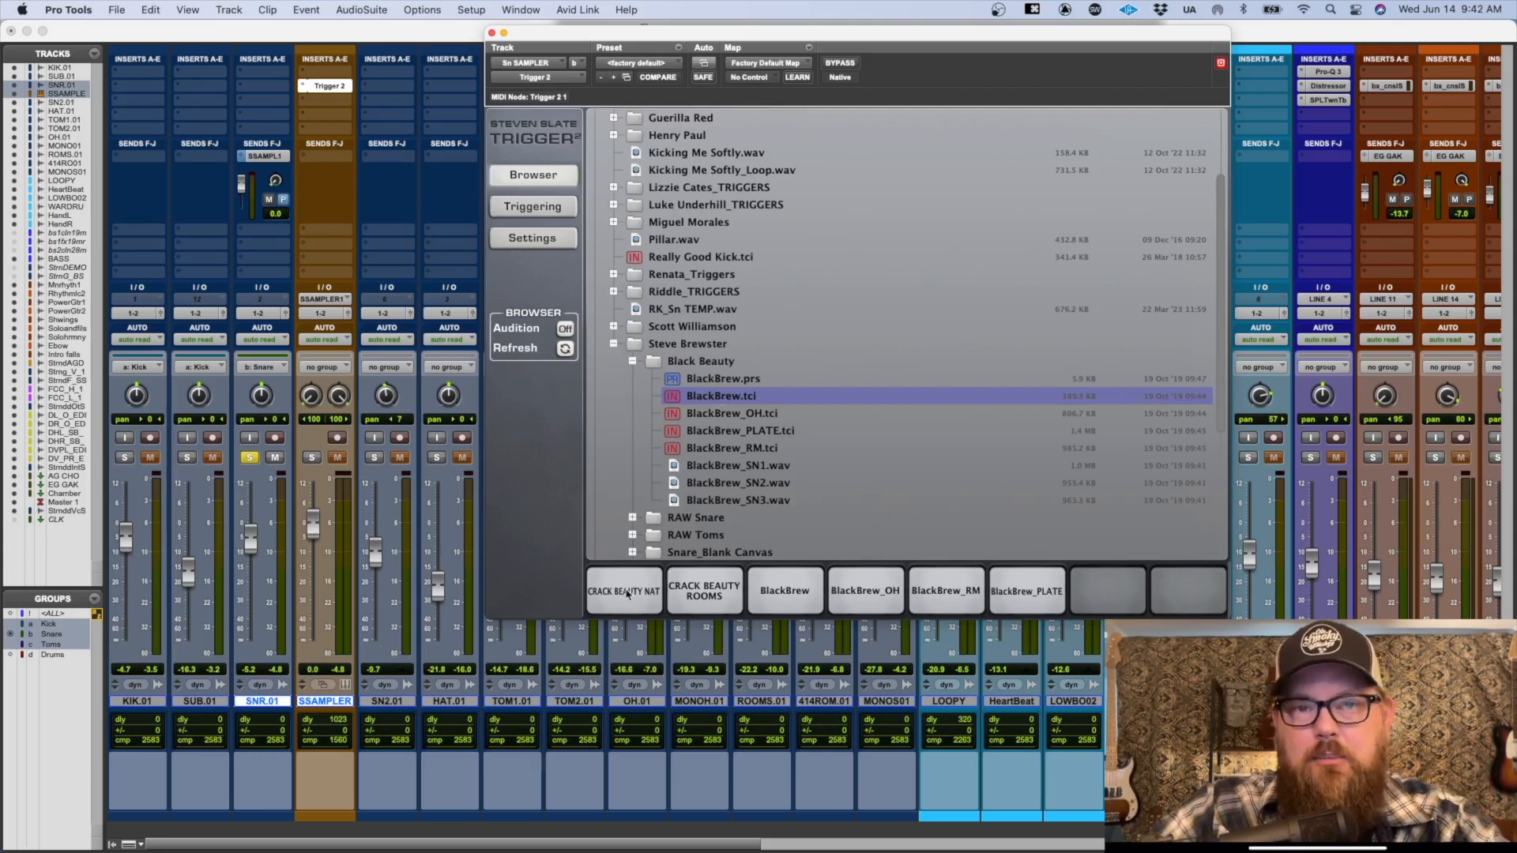
Step: Lower the CRACK BEAUTY NAT and CRACK BEAUTY ROOMS faders to -inf in the Triggering view and solo the Sn SAMPLER track
left_click(559, 208)
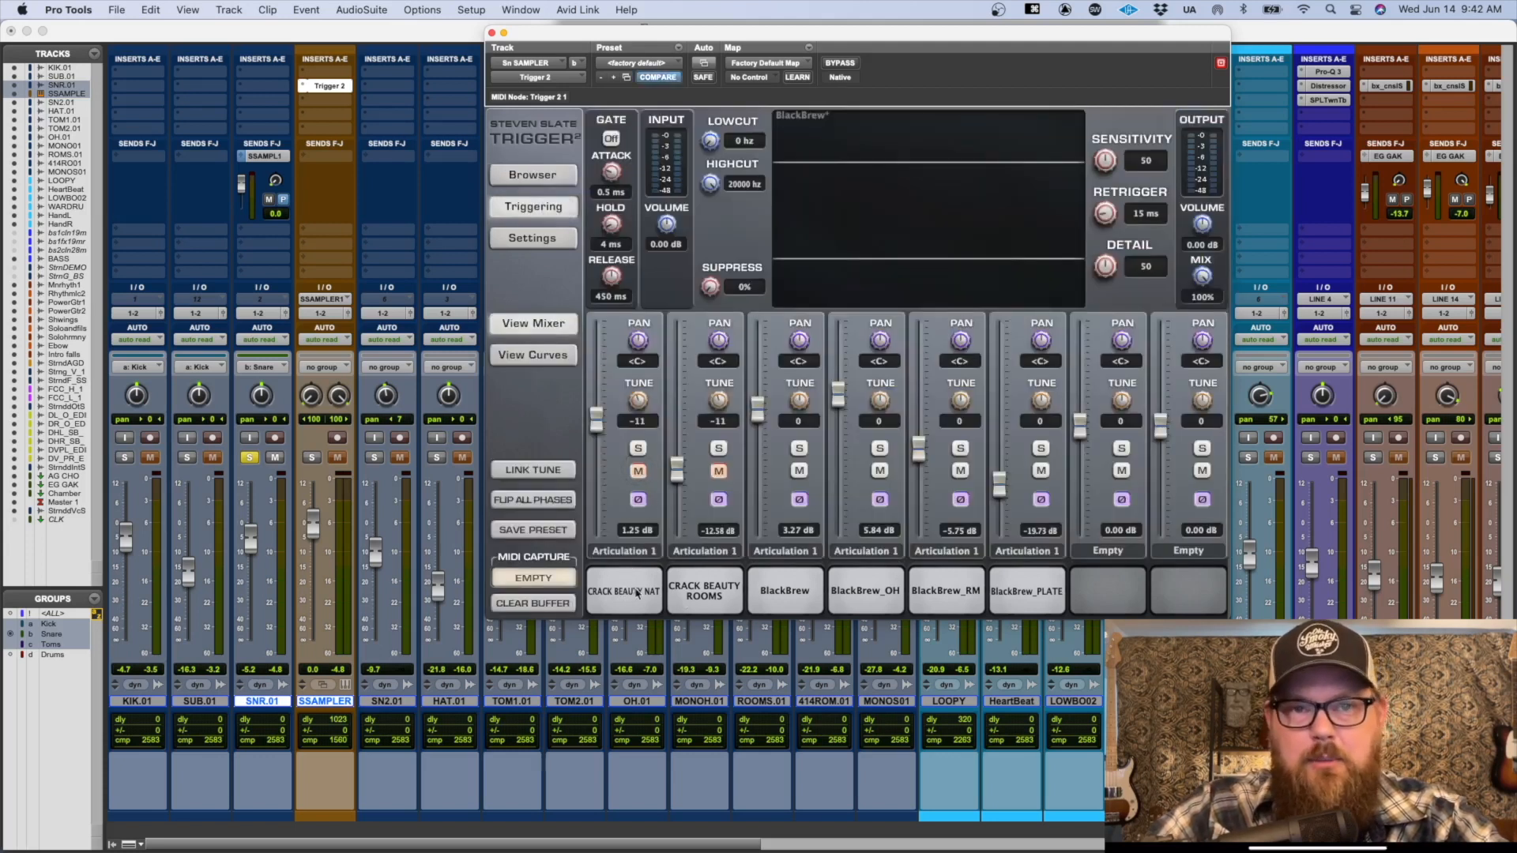
left_click_drag(599, 423, 601, 526)
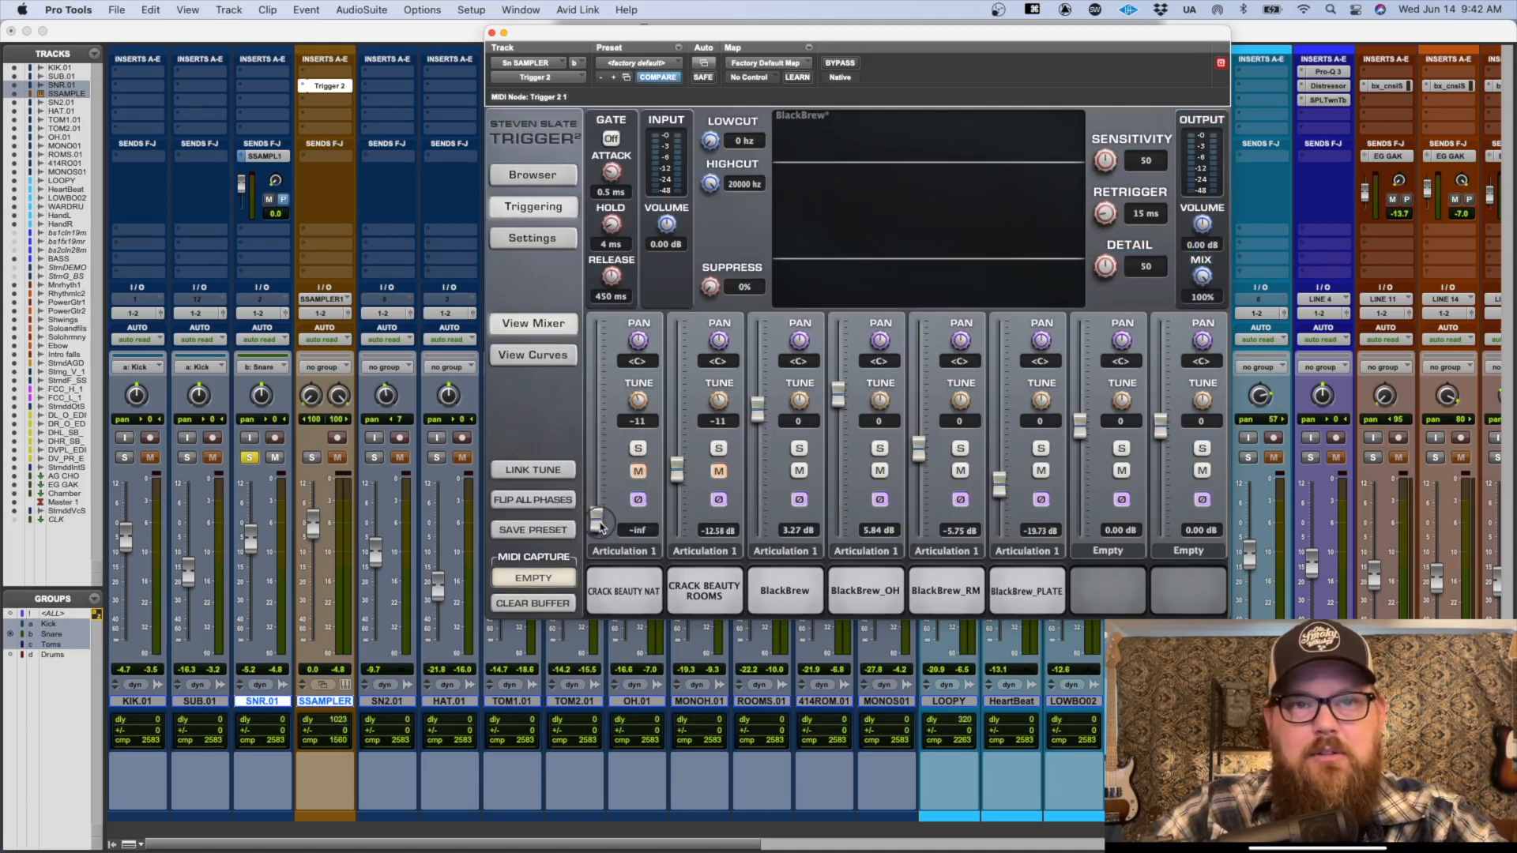
left_click_drag(678, 472, 657, 611)
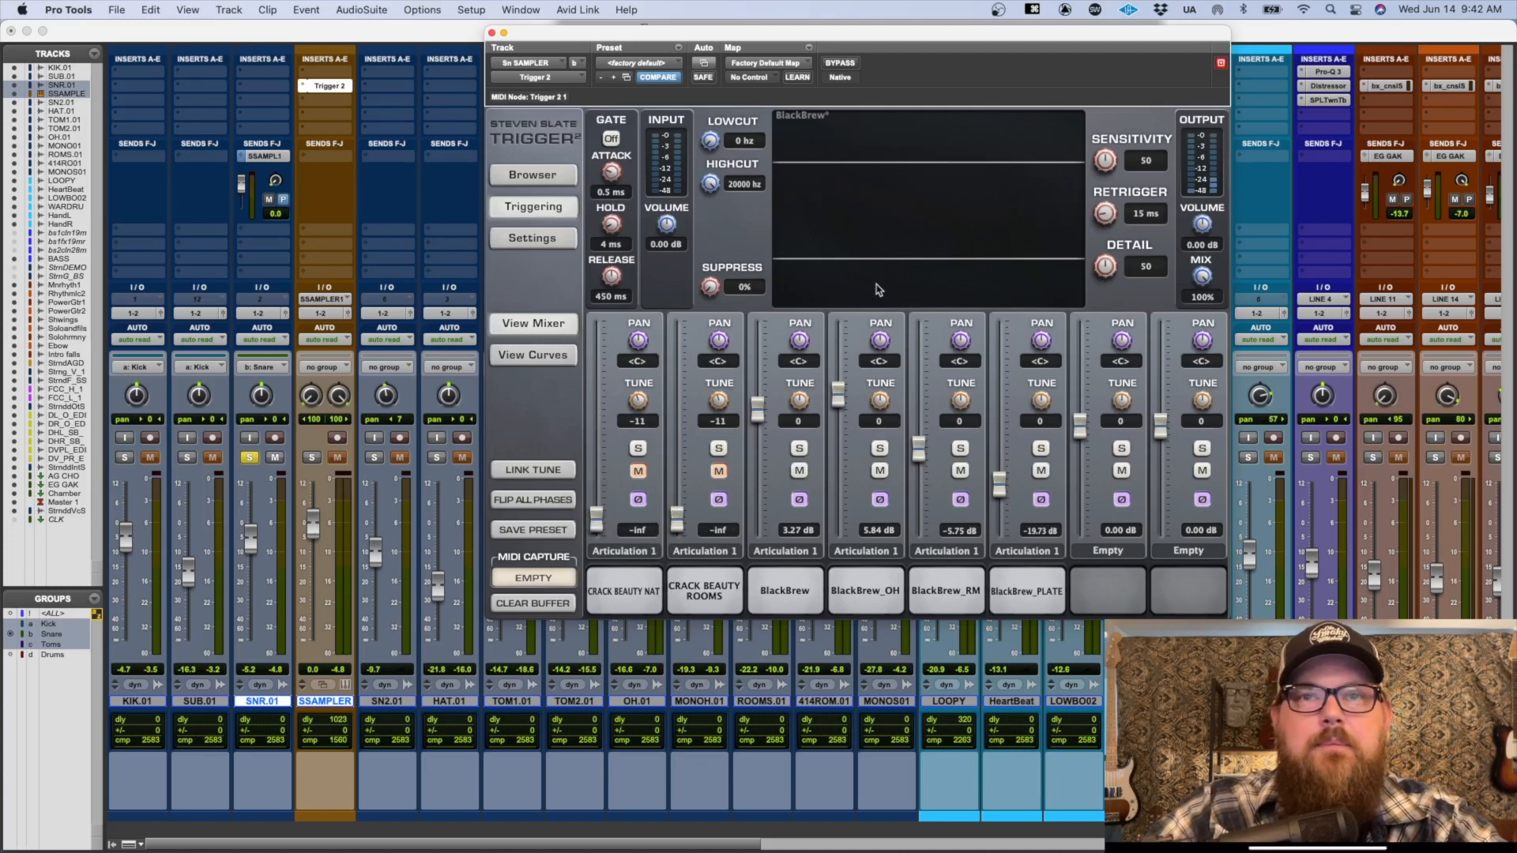
left_click(312, 458)
left_click(892, 266)
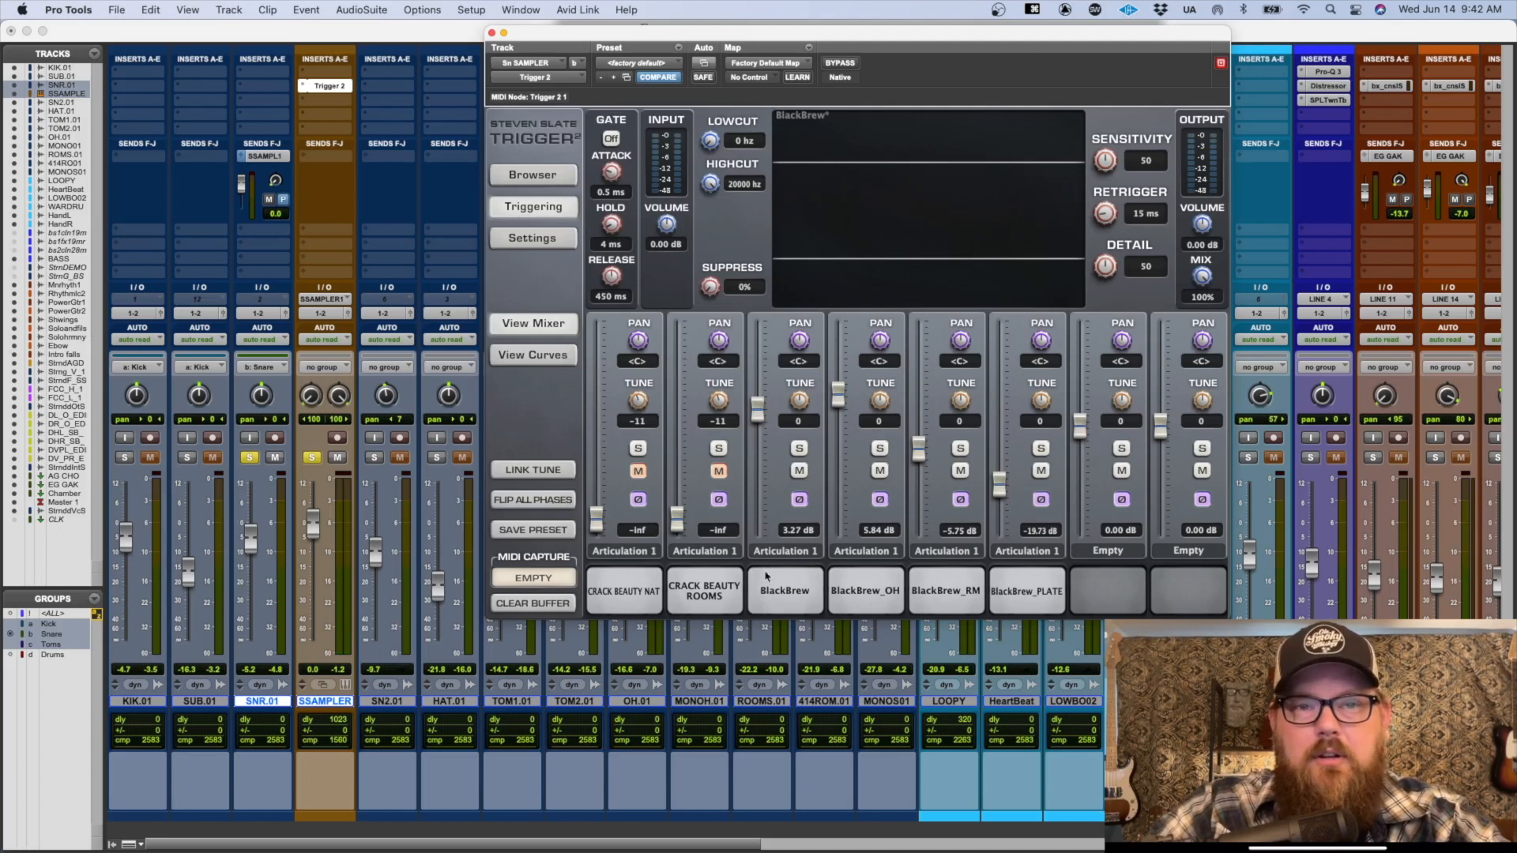
Step: Clear the CRACK BEAUTY NAT and CRACK BEAUTY ROOMS sample slots
left_click(639, 589, "alt")
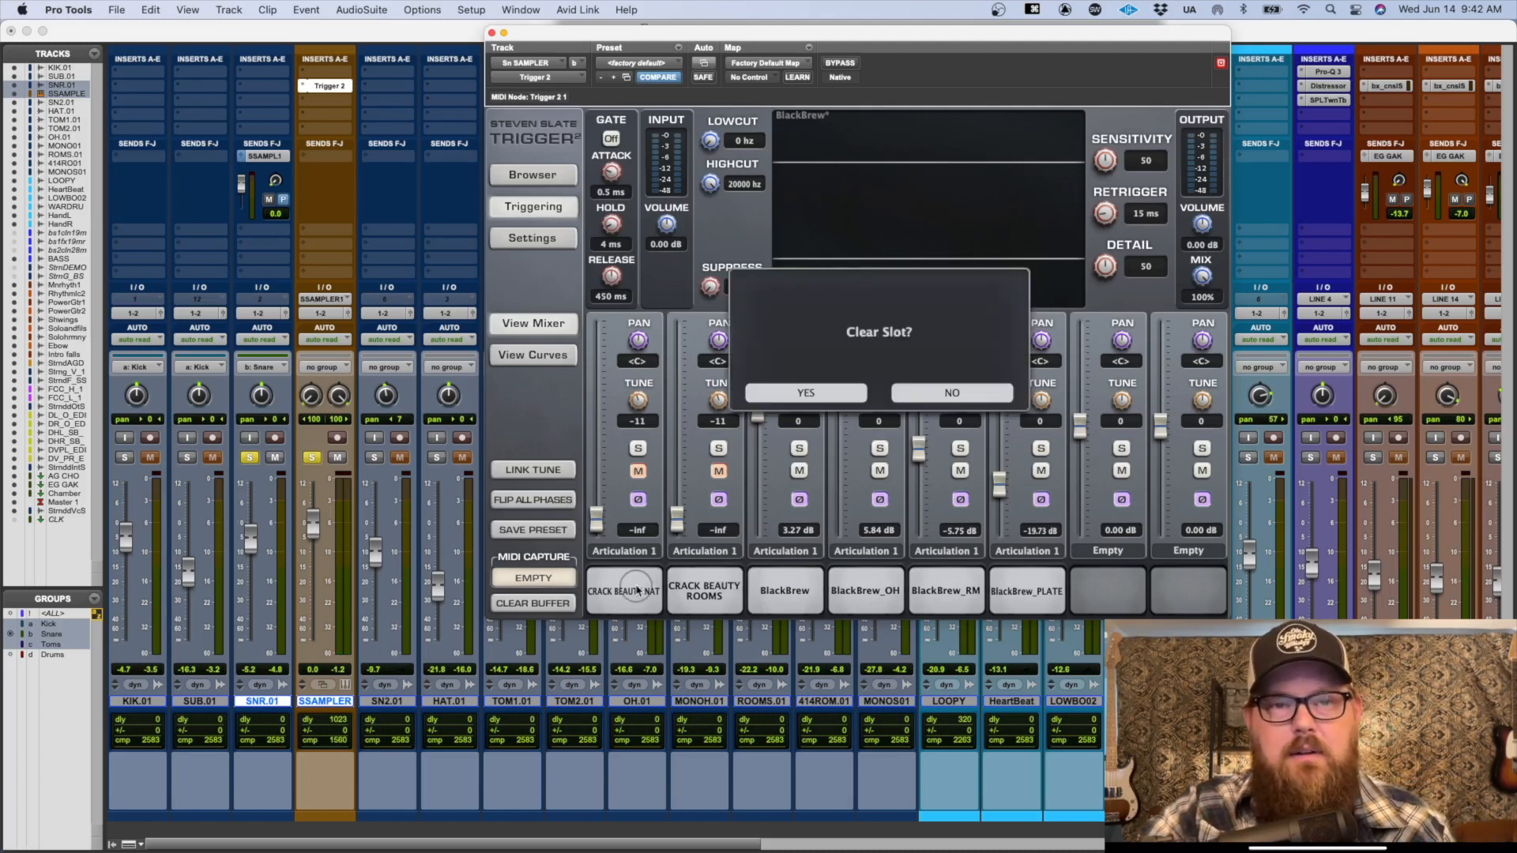
left_click(790, 390)
left_click(696, 594, "alt")
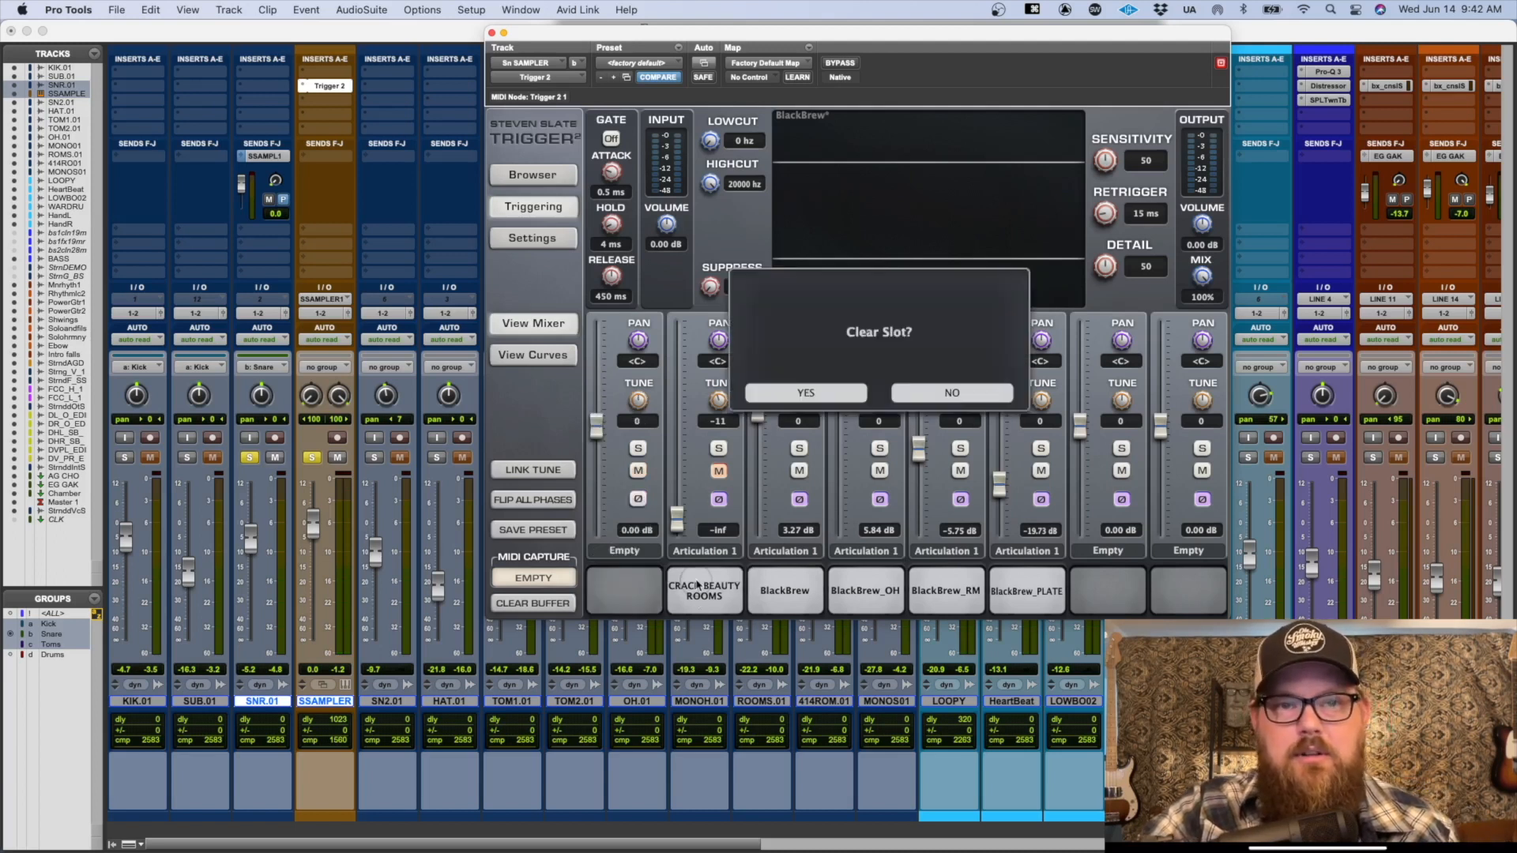
left_click(805, 394)
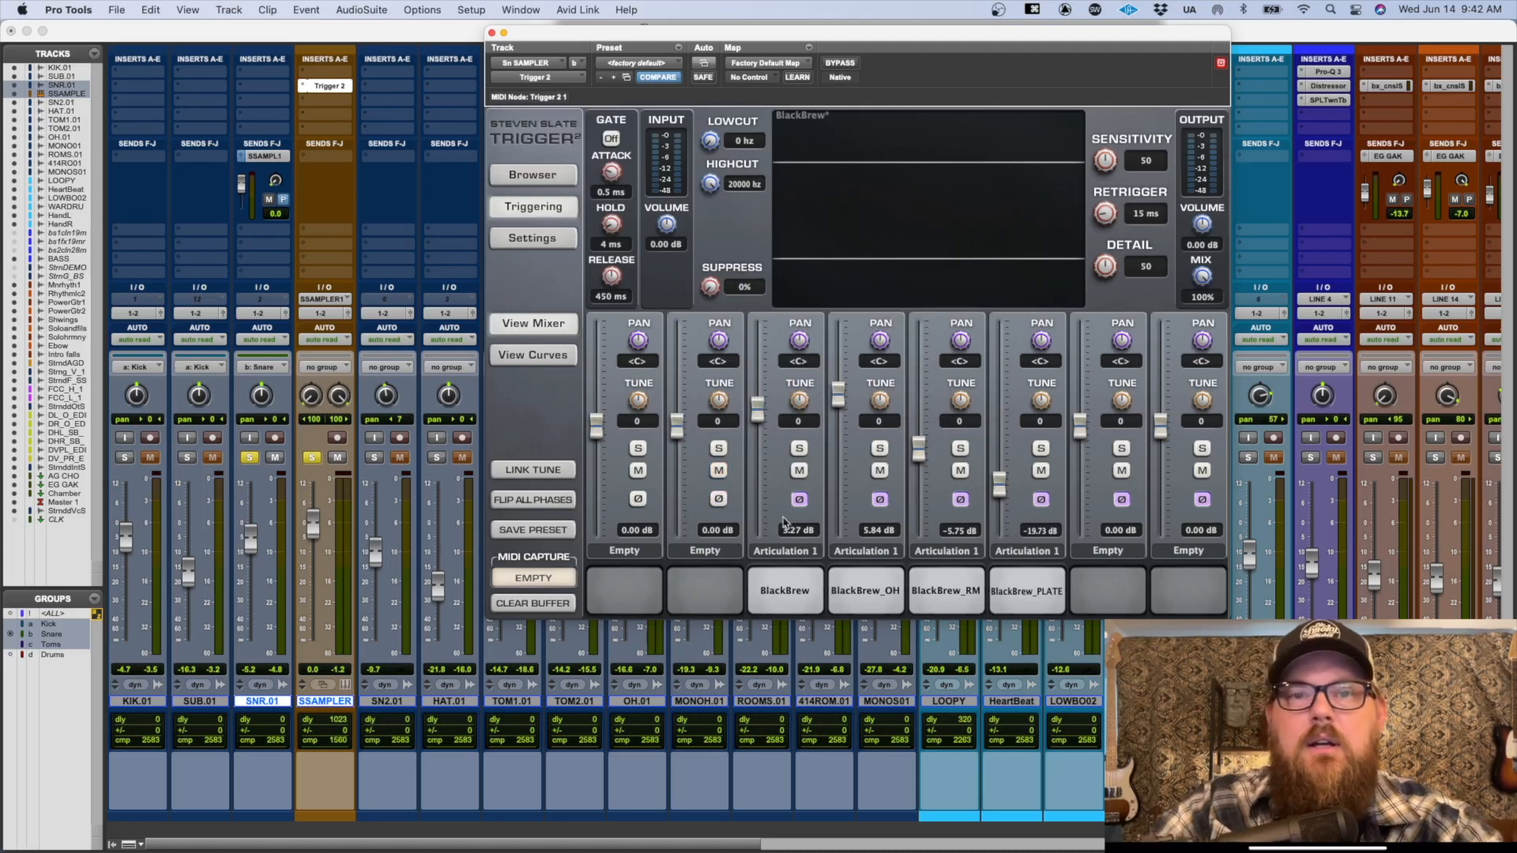
Step: Unsolo the SNR.01 track and audition the BlackBrew and BlackBrew_OH slots alone and together during playback
left_click(800, 449)
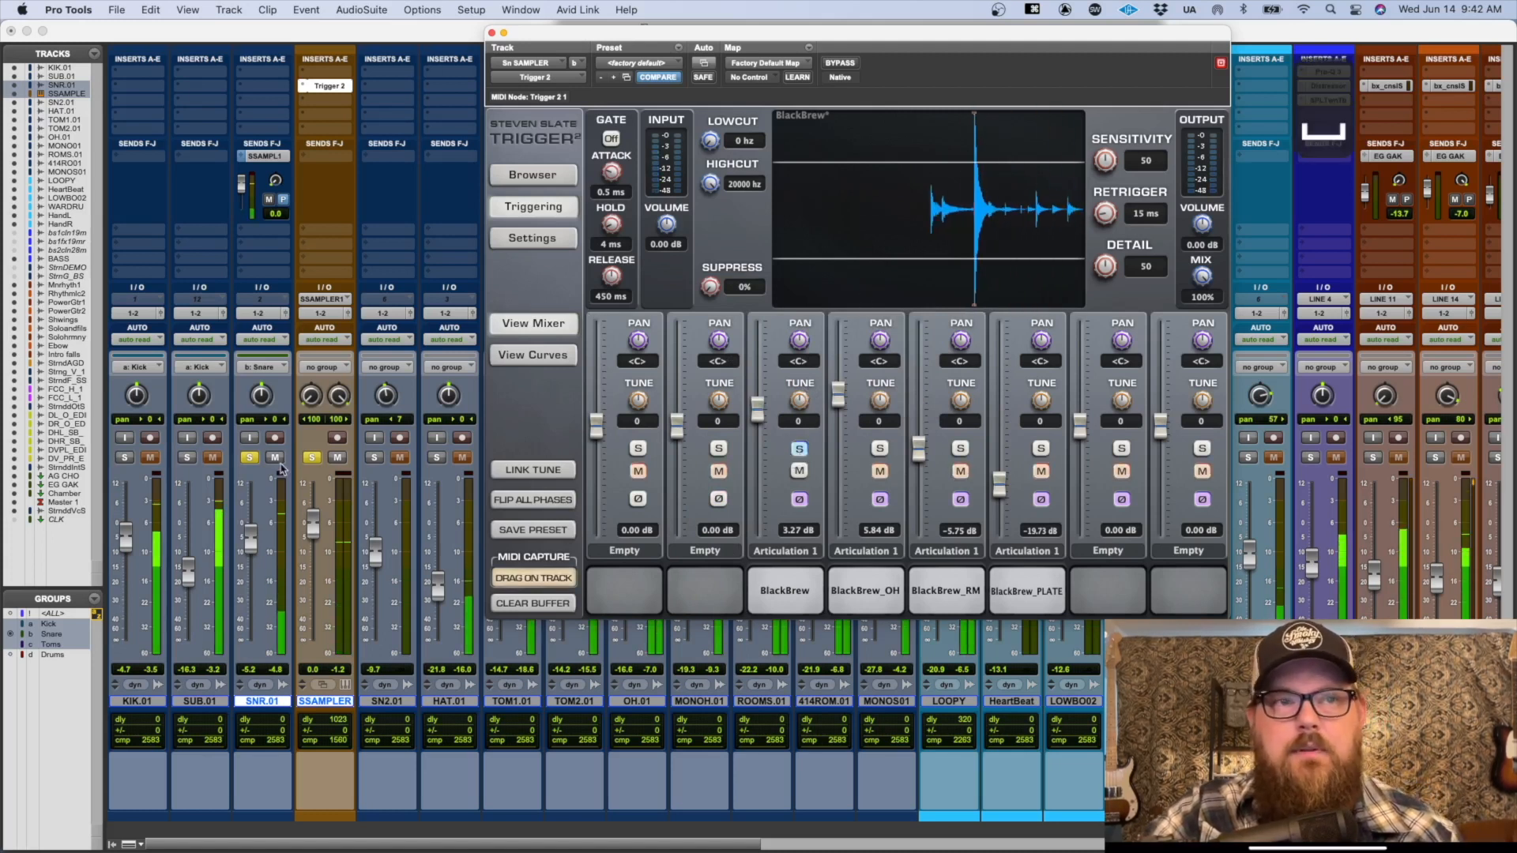
left_click(249, 457)
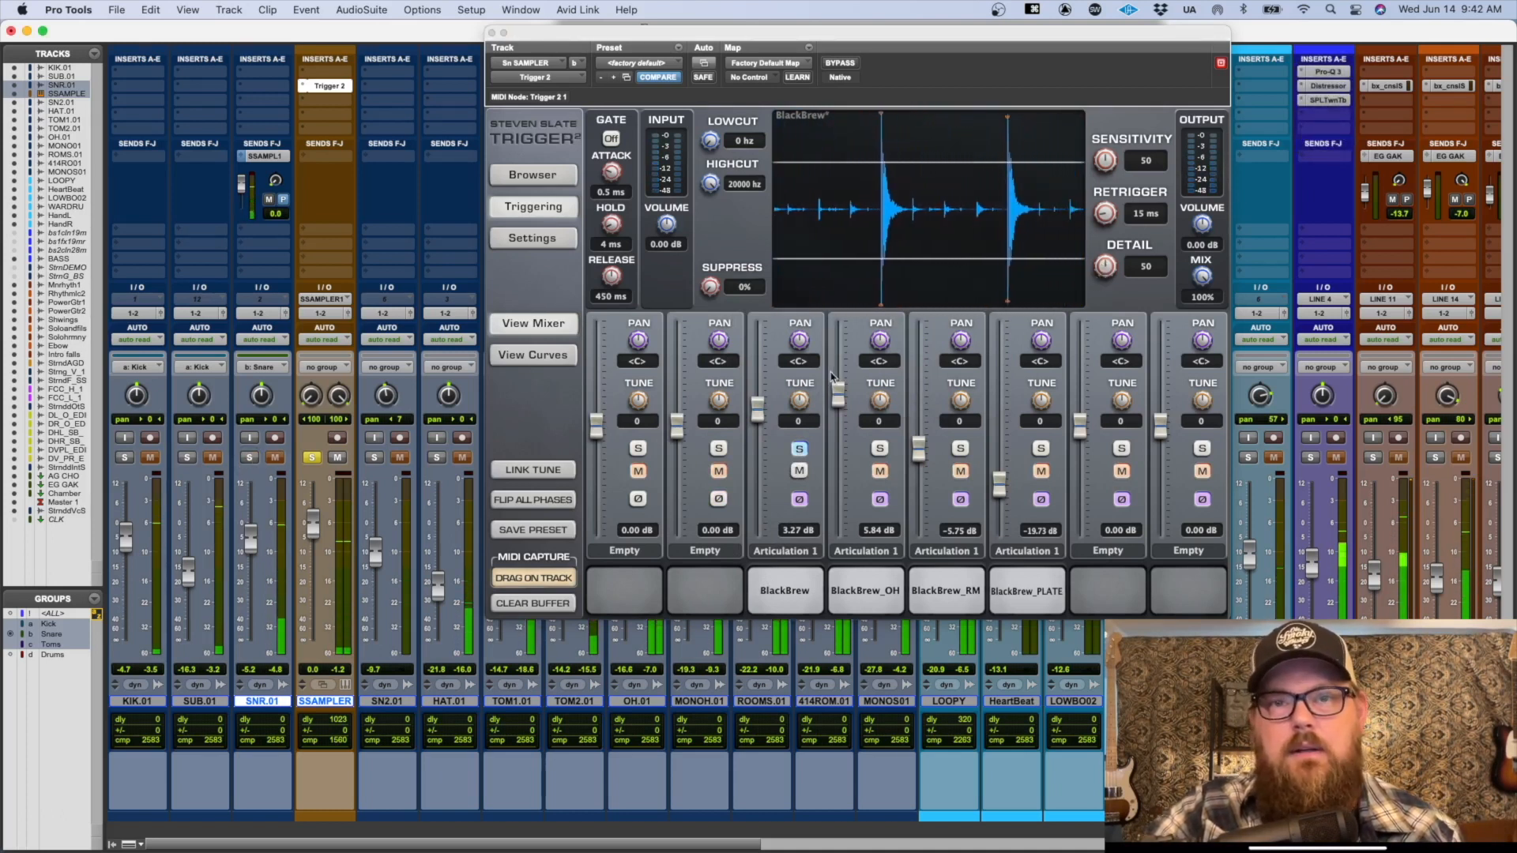
left_click(877, 451)
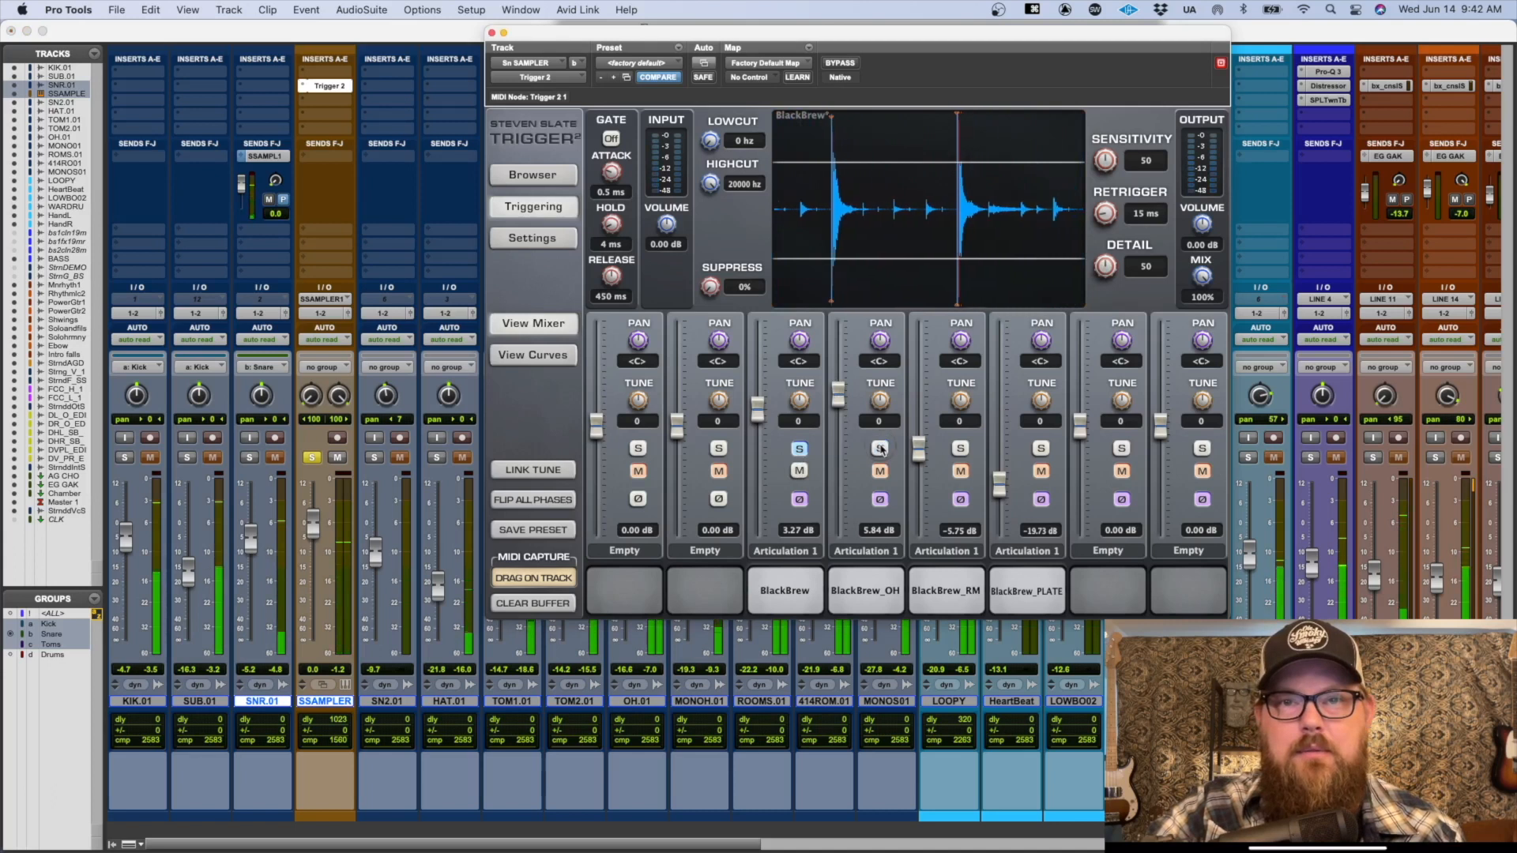
left_click(798, 451)
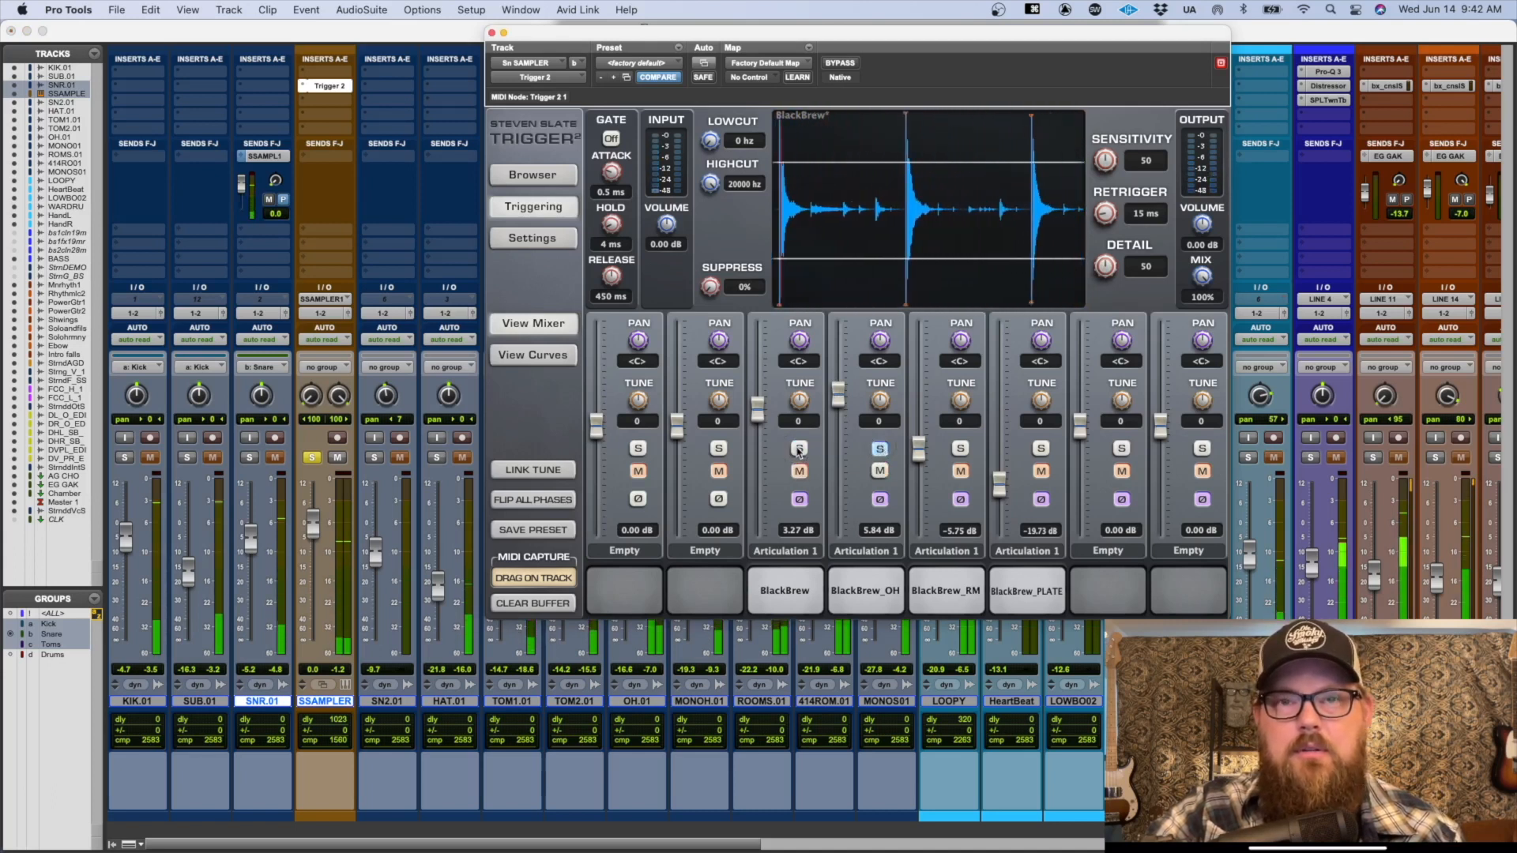
left_click(798, 451)
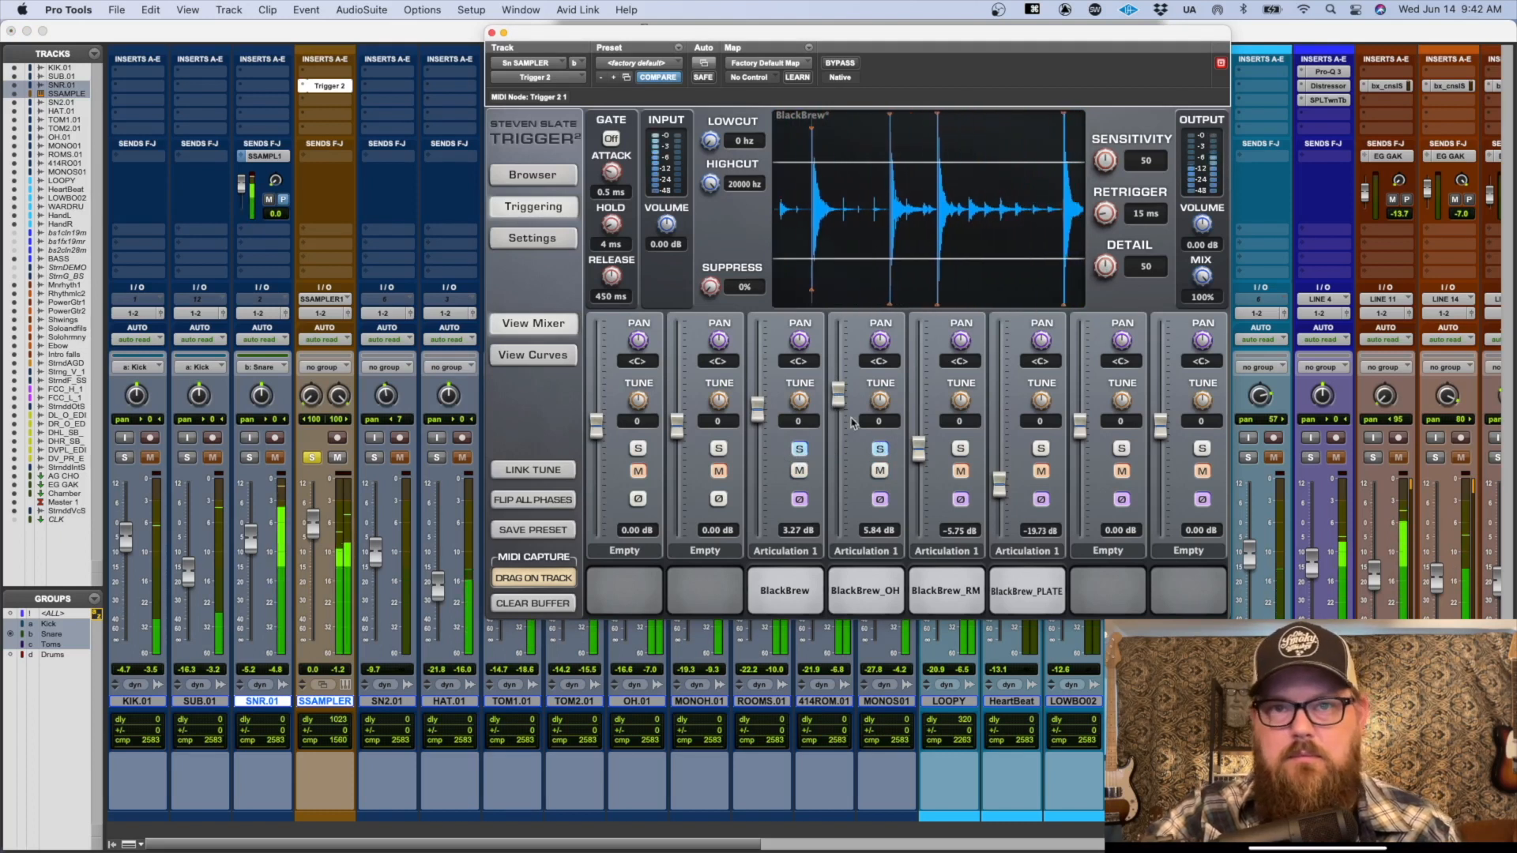
left_click(880, 450)
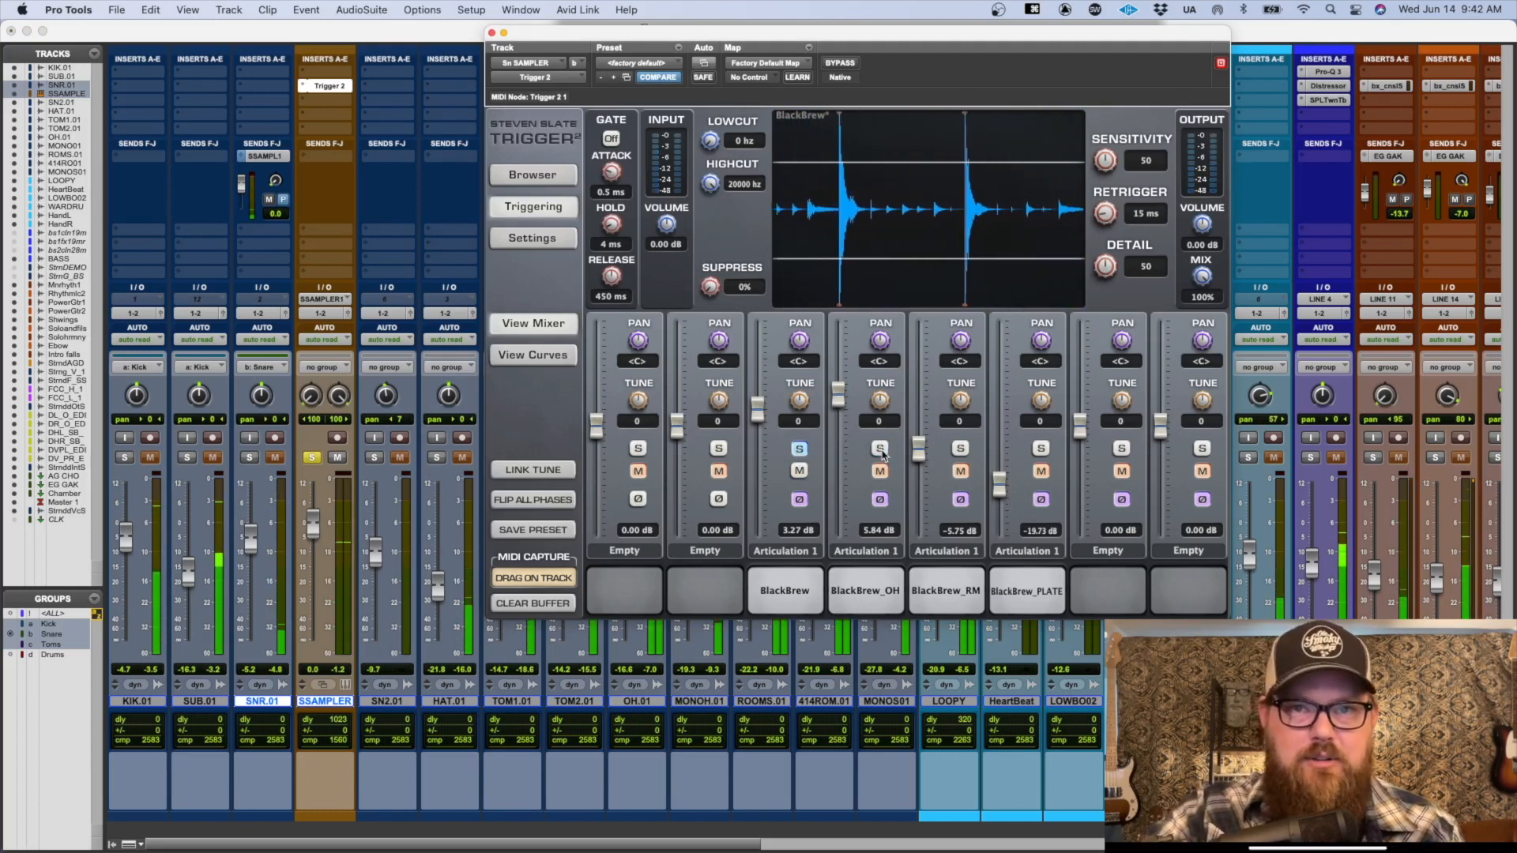
left_click(880, 450)
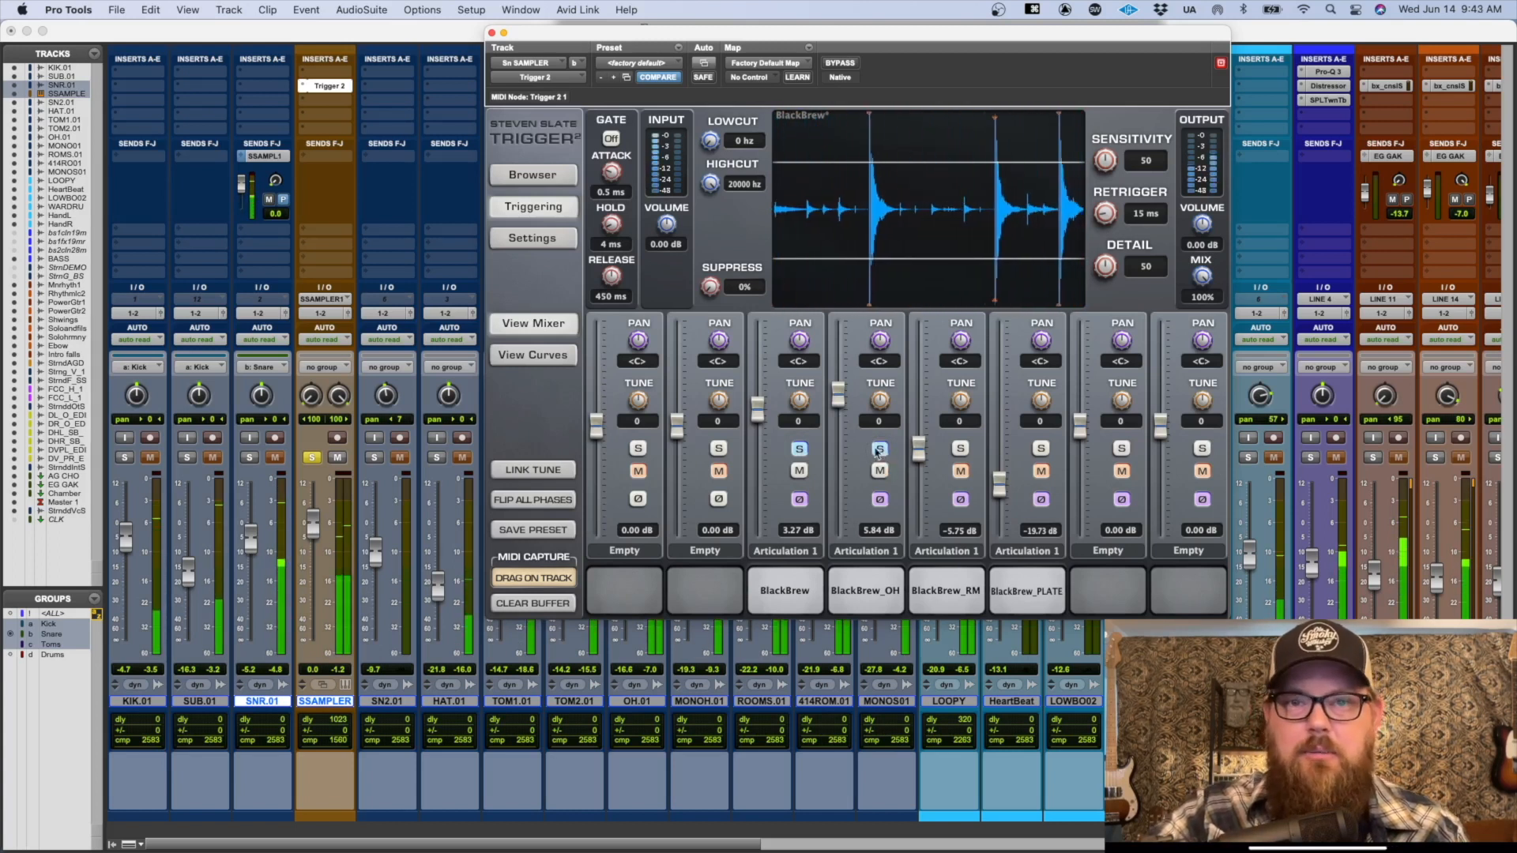
Step: Set the BlackBrew_OH level to about 4.32 dB and unsolo the BlackBrew and BlackBrew_OH slots
left_click_drag(838, 392, 837, 411)
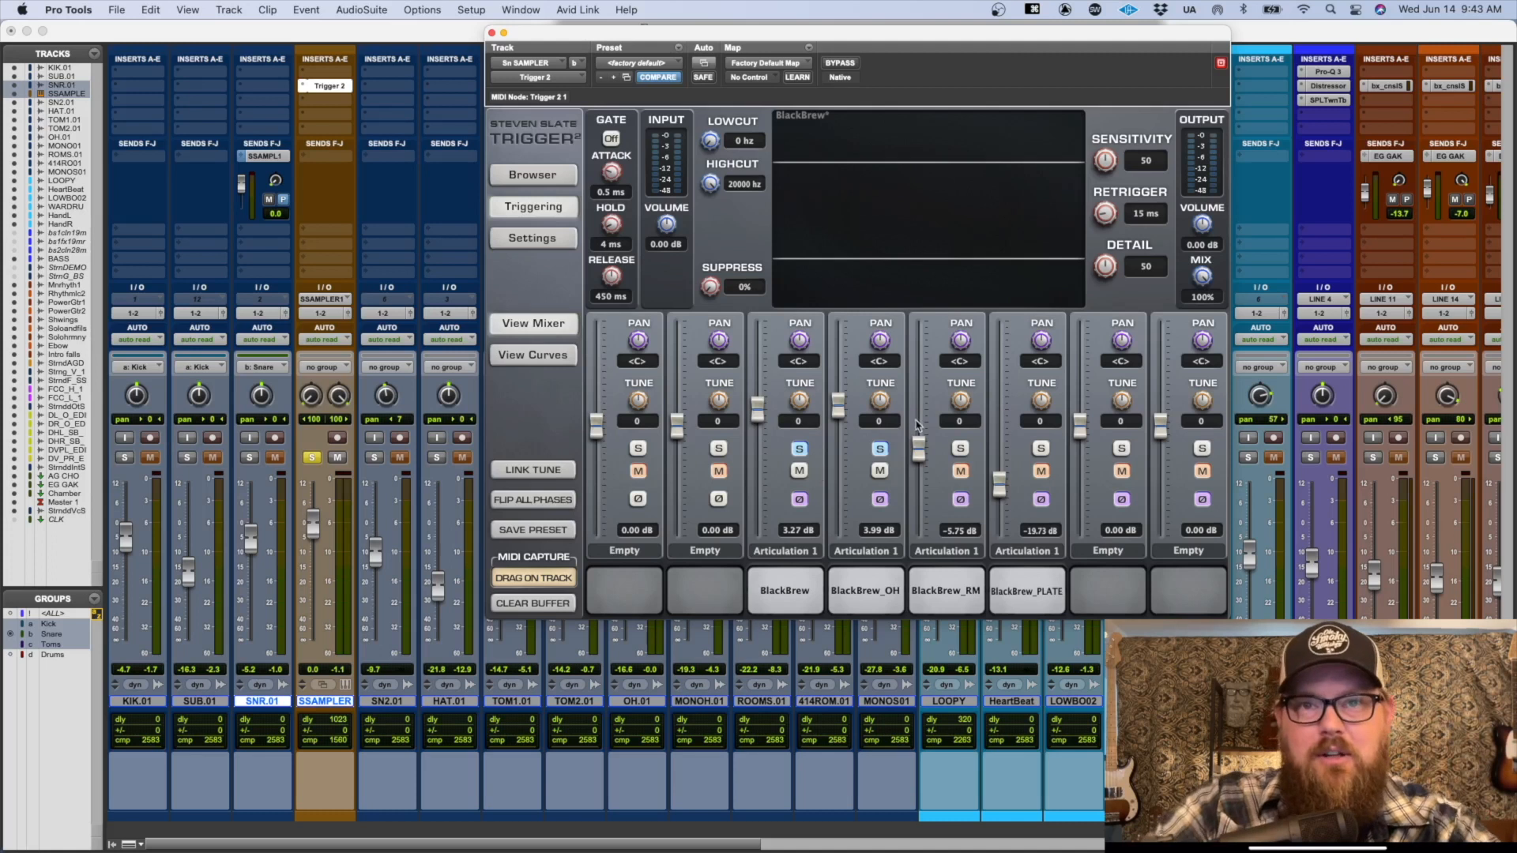
left_click_drag(843, 411, 843, 411)
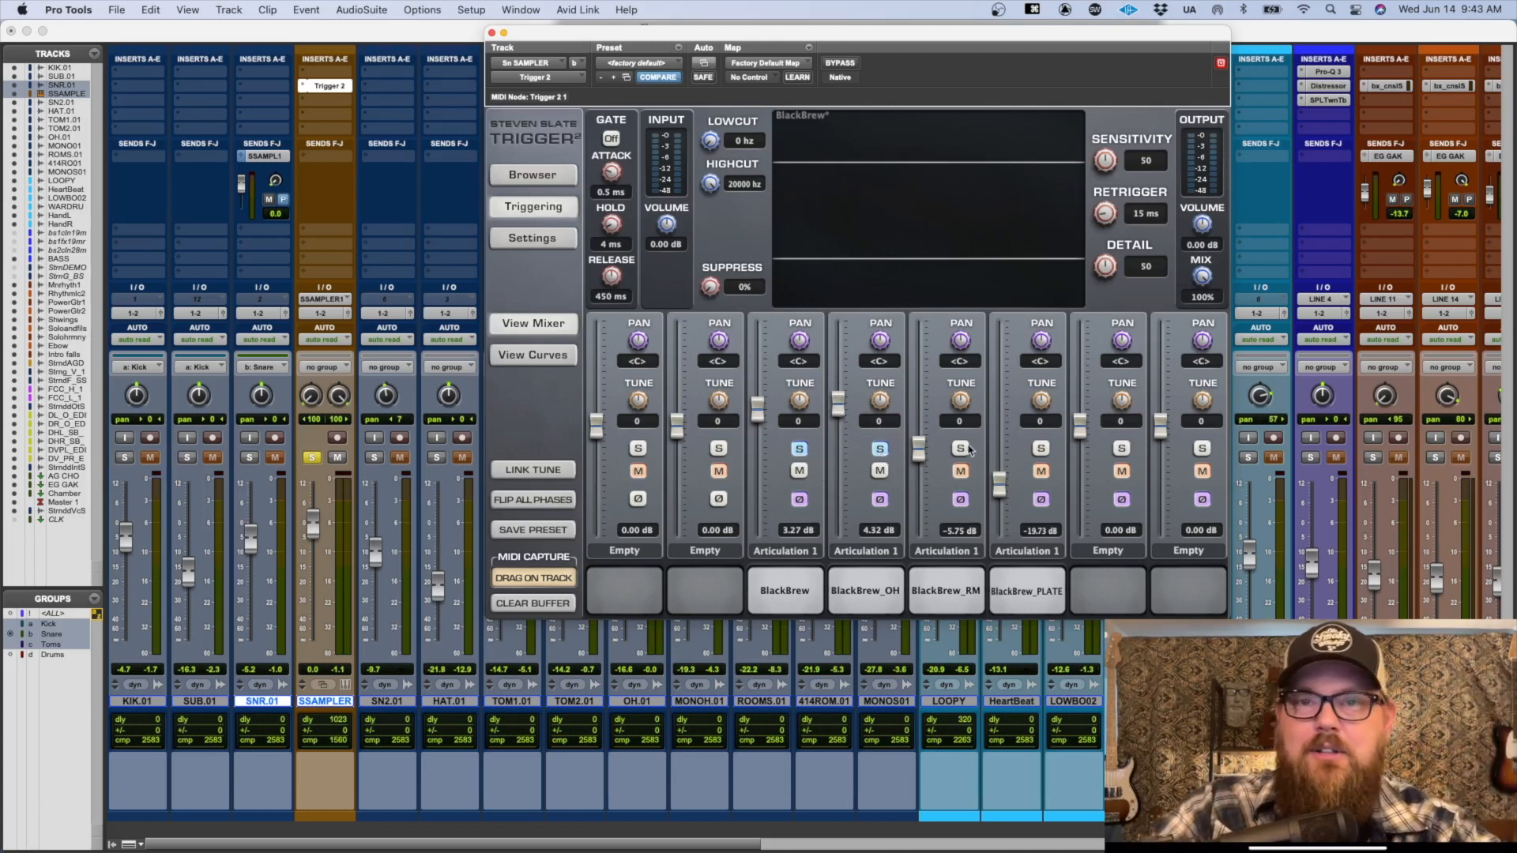
left_click(804, 449)
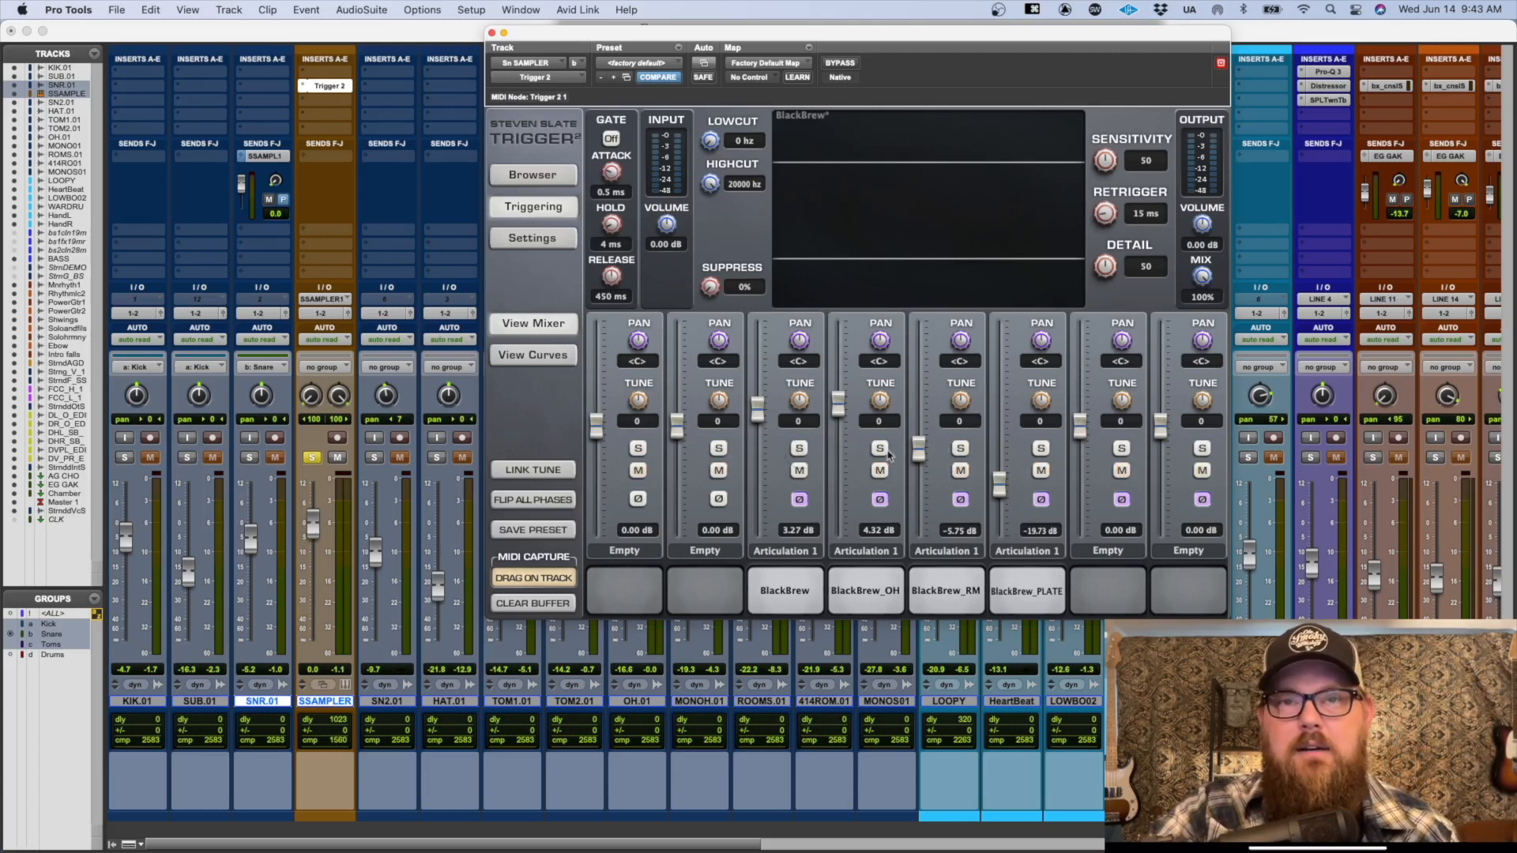
Step: Audition the BlackBrew_RM and BlackBrew_PLATE slots one at a time during playback
left_click(959, 447)
key("space")
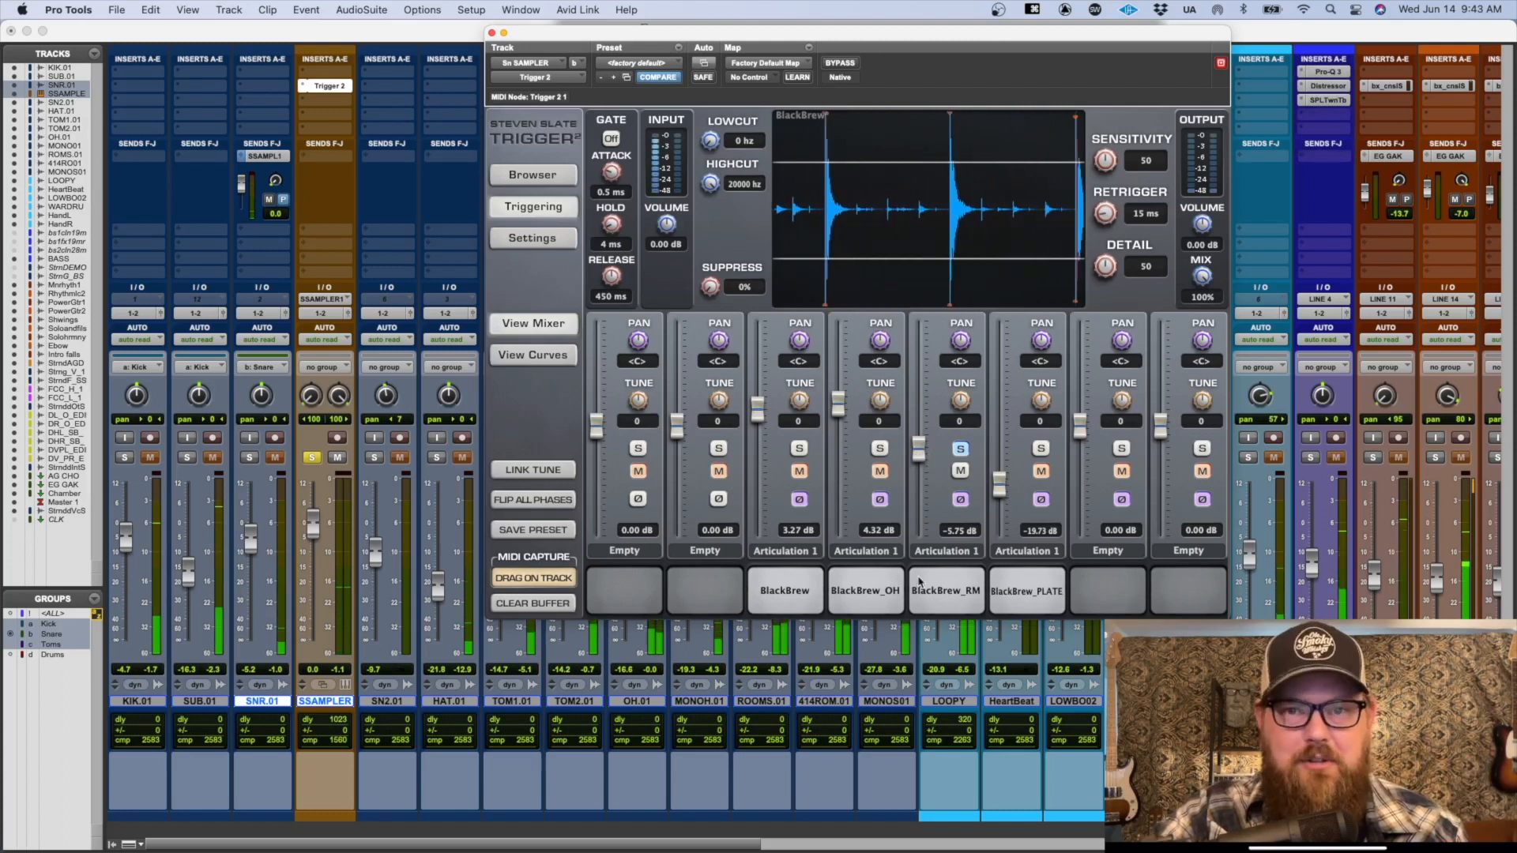
left_click(960, 449)
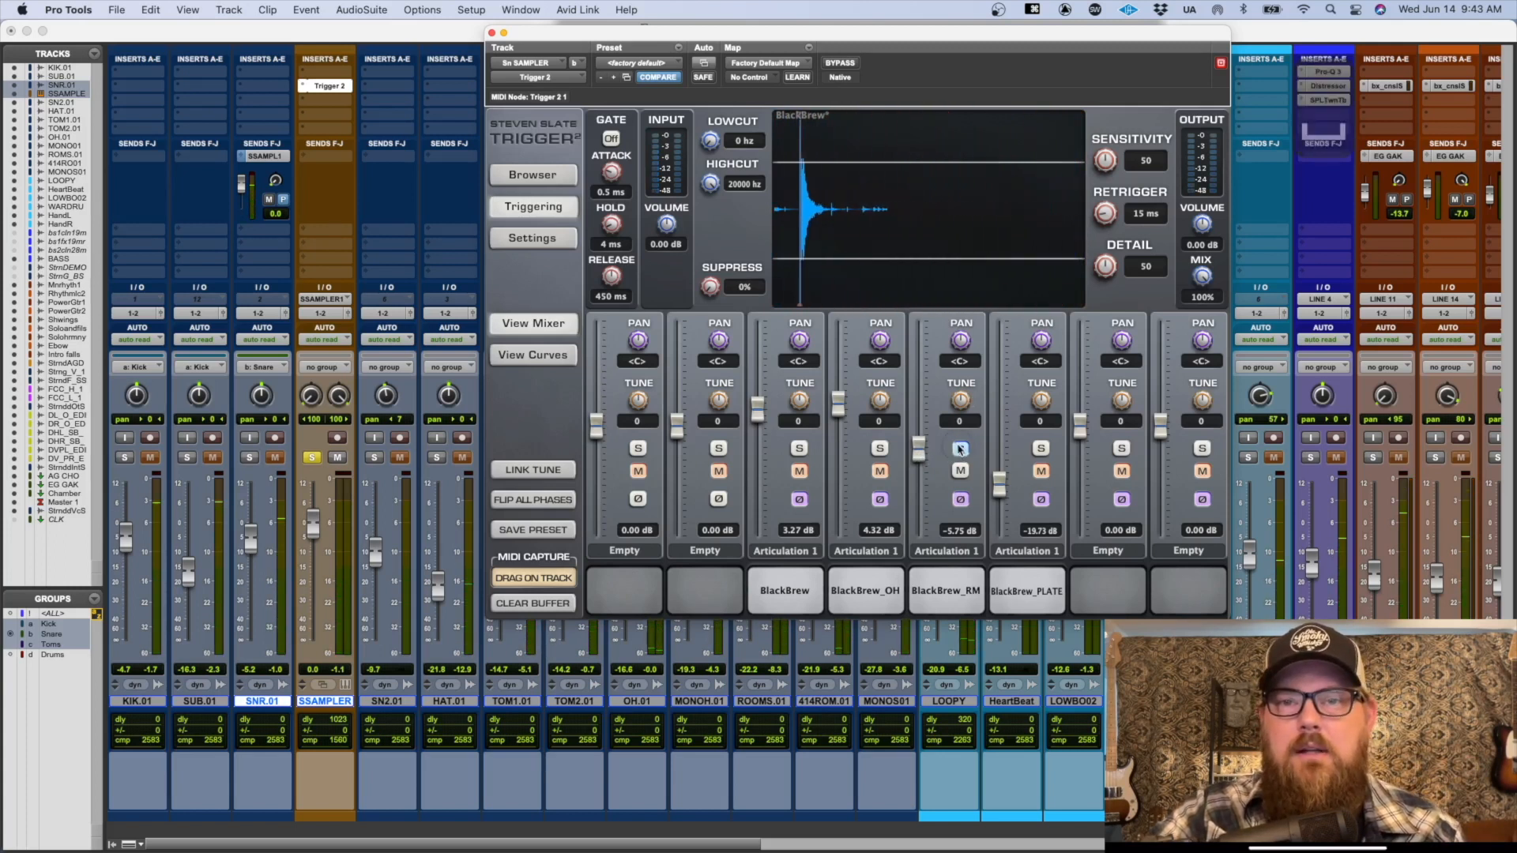
left_click(1040, 448)
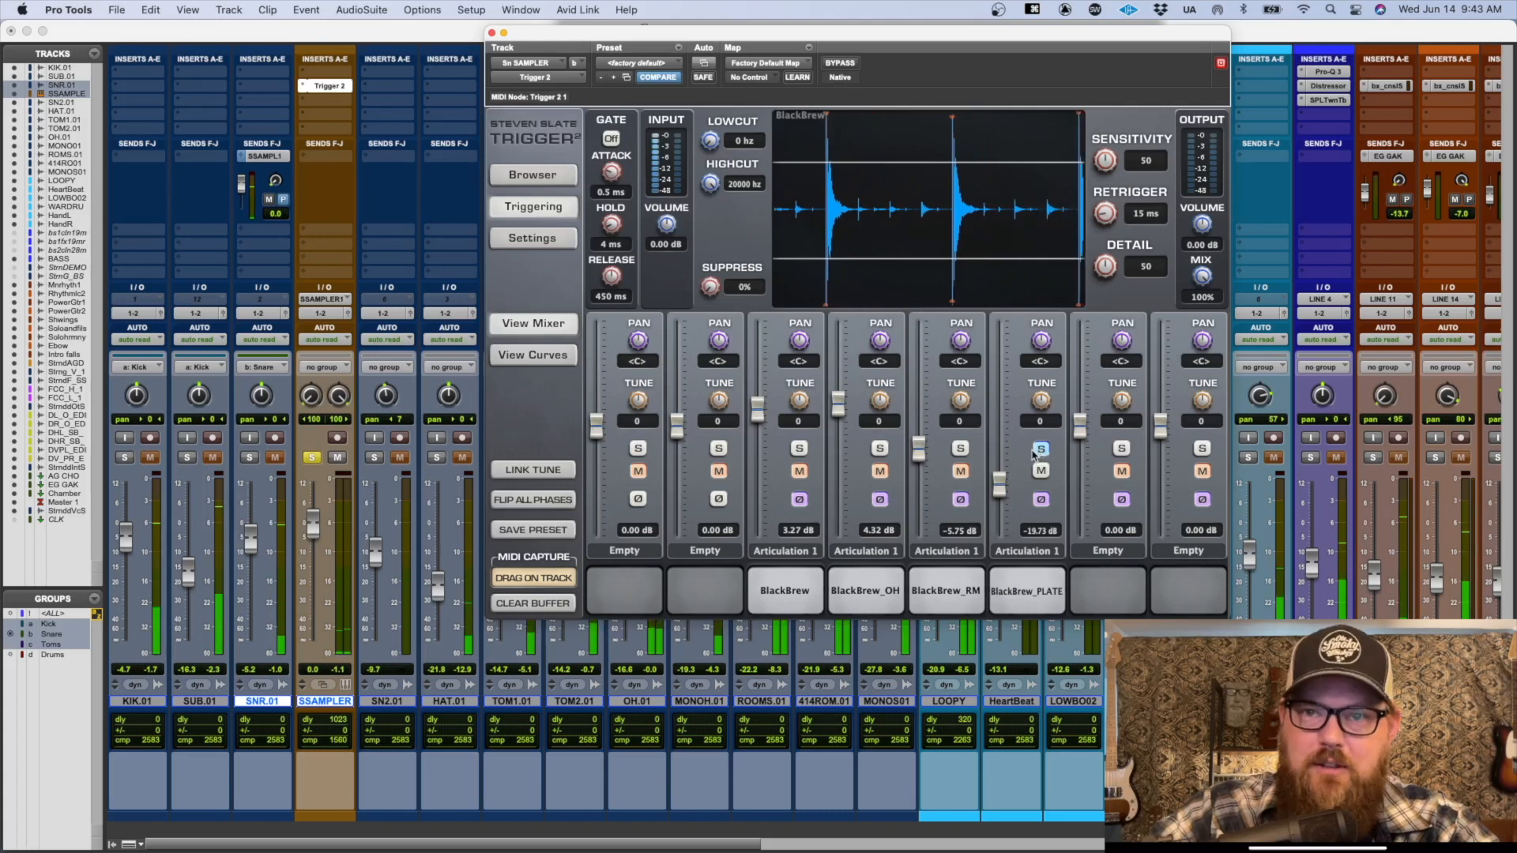
Step: Unsolo and mute BlackBrew_PLATE, lower its fader to -inf, and set the trigger Detail to 40
left_click(1039, 449)
left_click_drag(1000, 488, 1000, 537)
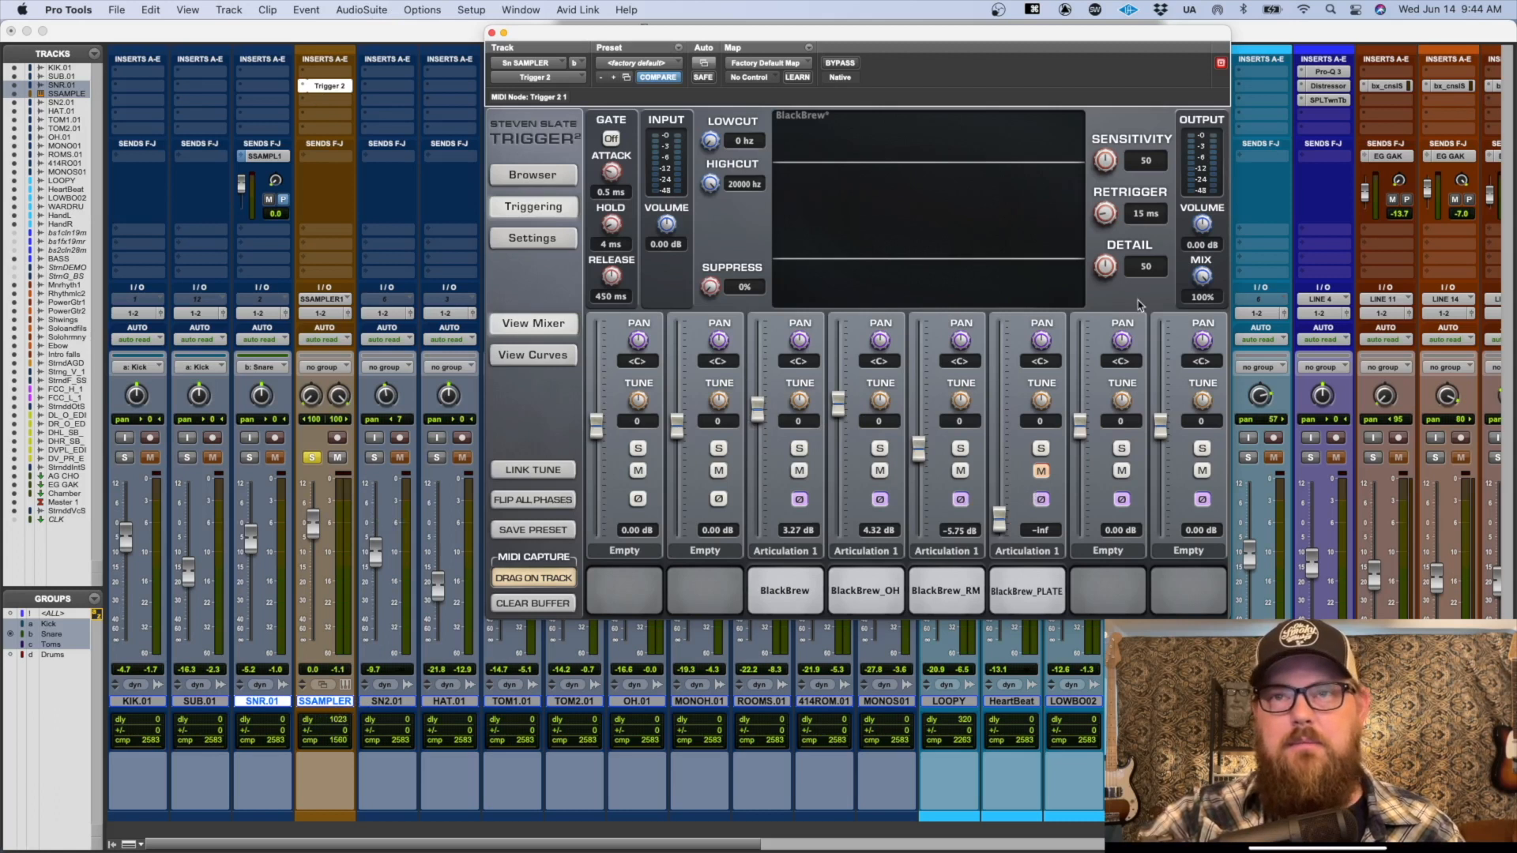
left_click_drag(1112, 263, 1104, 278)
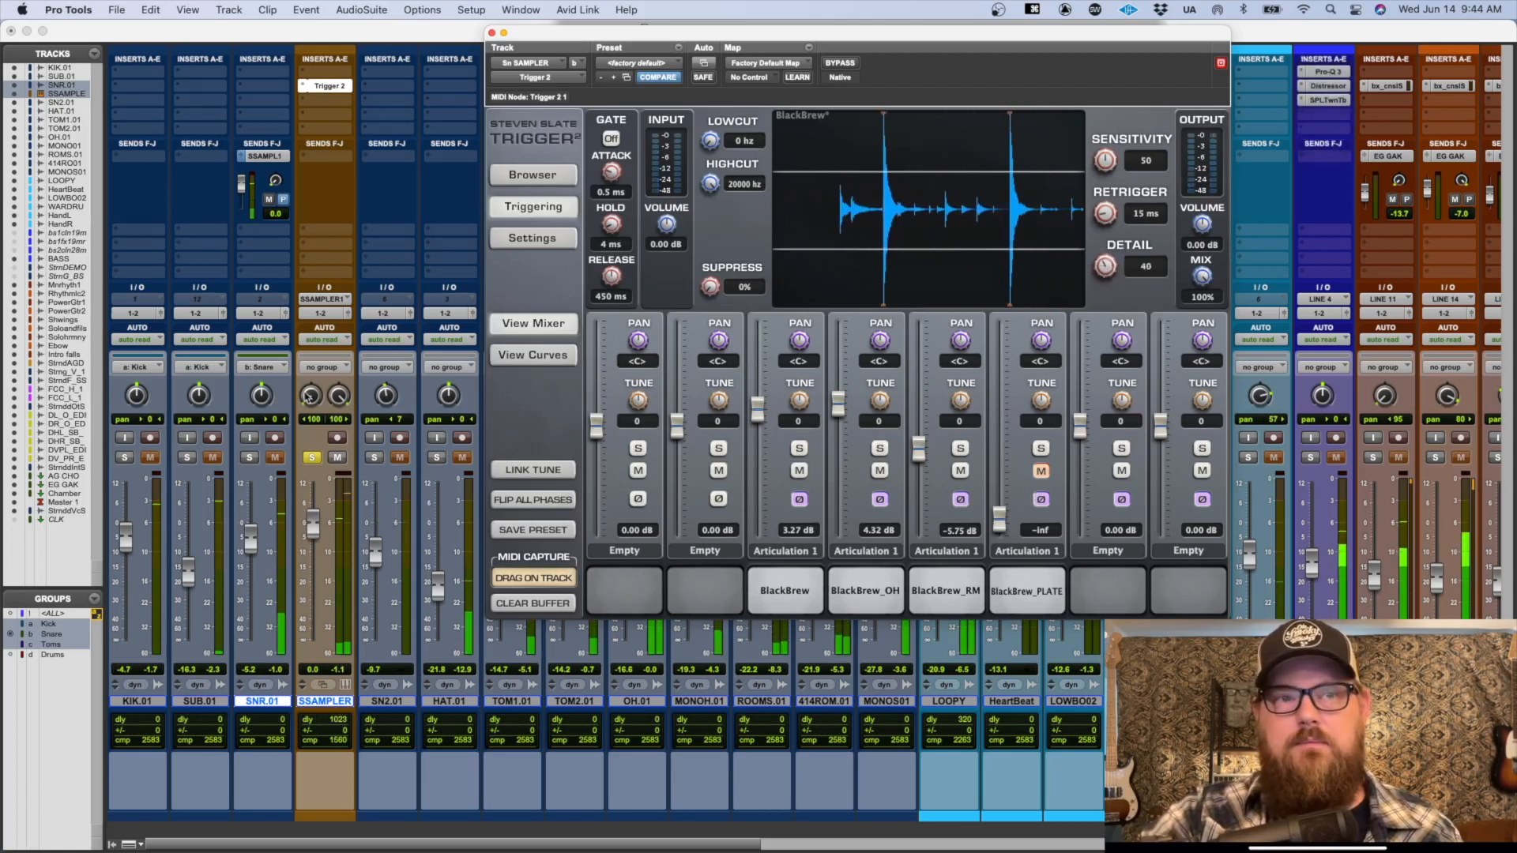
Step: Blend Sn SAMPLER under the soloed SNR.01 during playback at about -8.1 dB, leaving only Sn SAMPLER soloed and playback stopped
left_click_drag(316, 525, 316, 544)
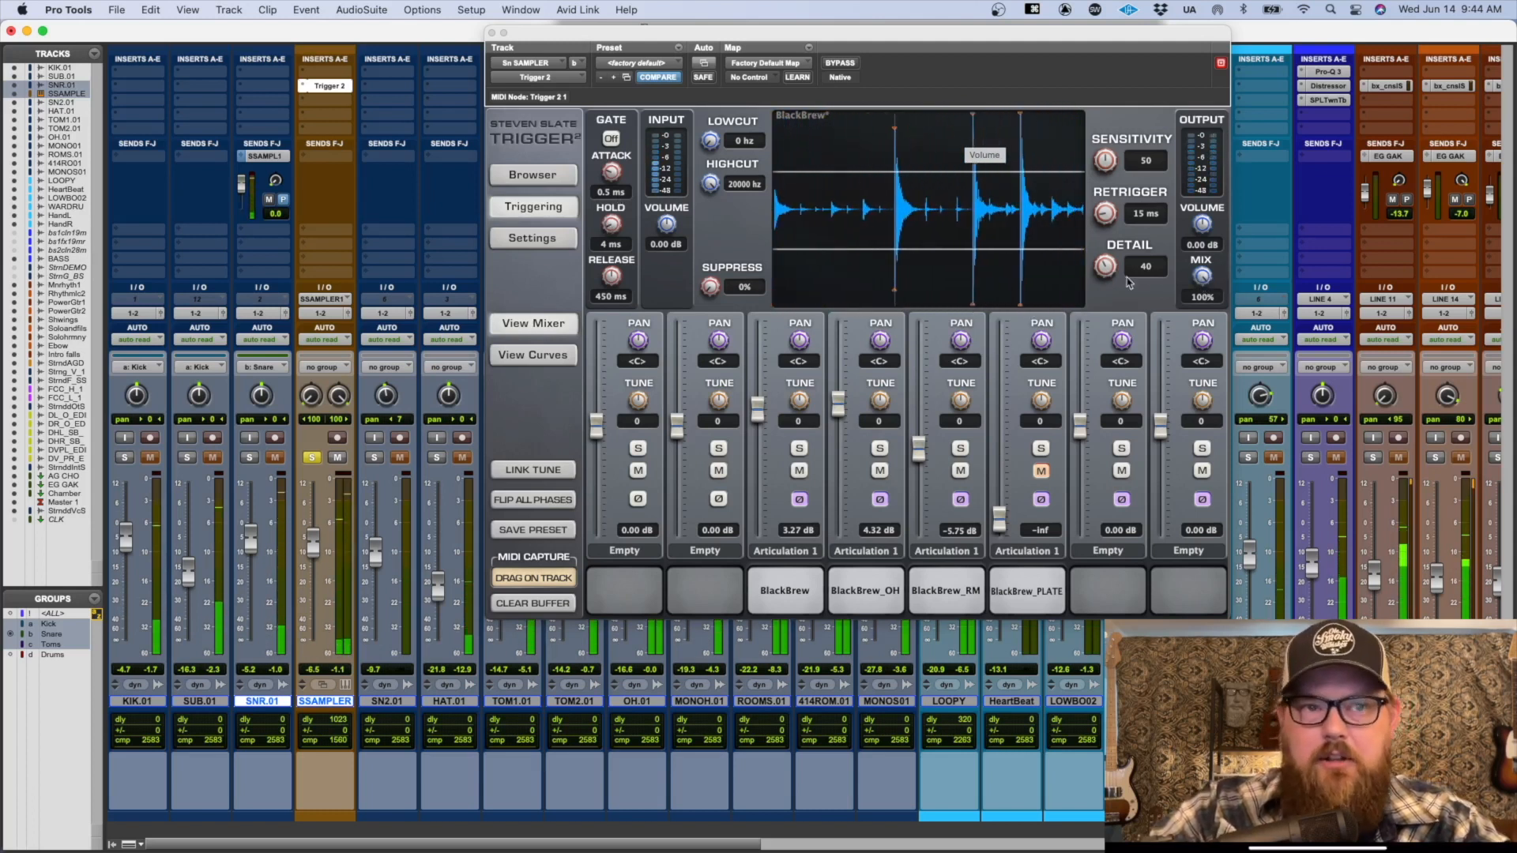
left_click(249, 457)
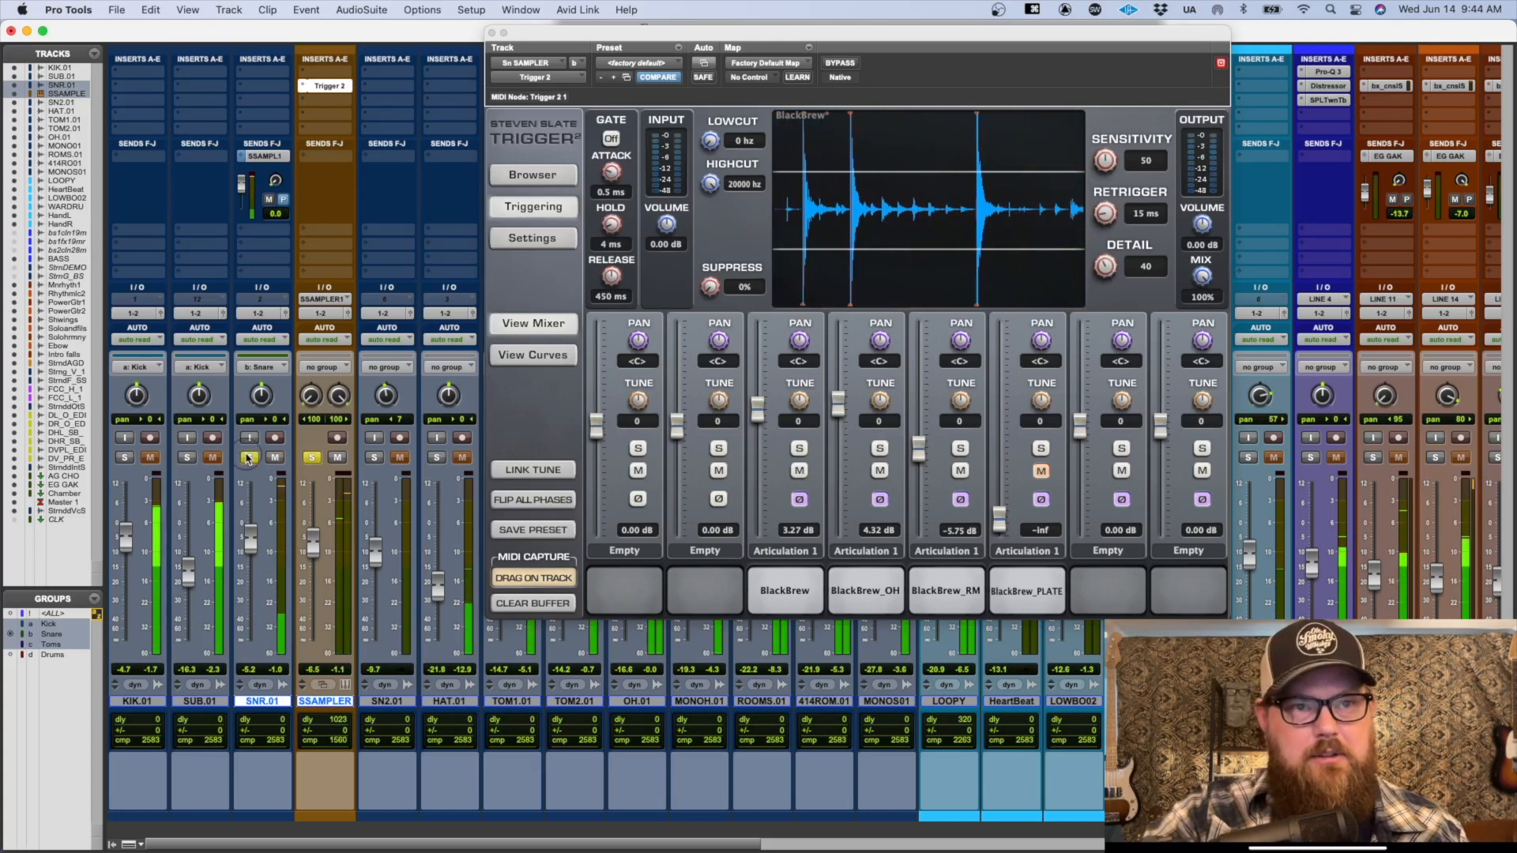
left_click_drag(313, 545, 313, 644)
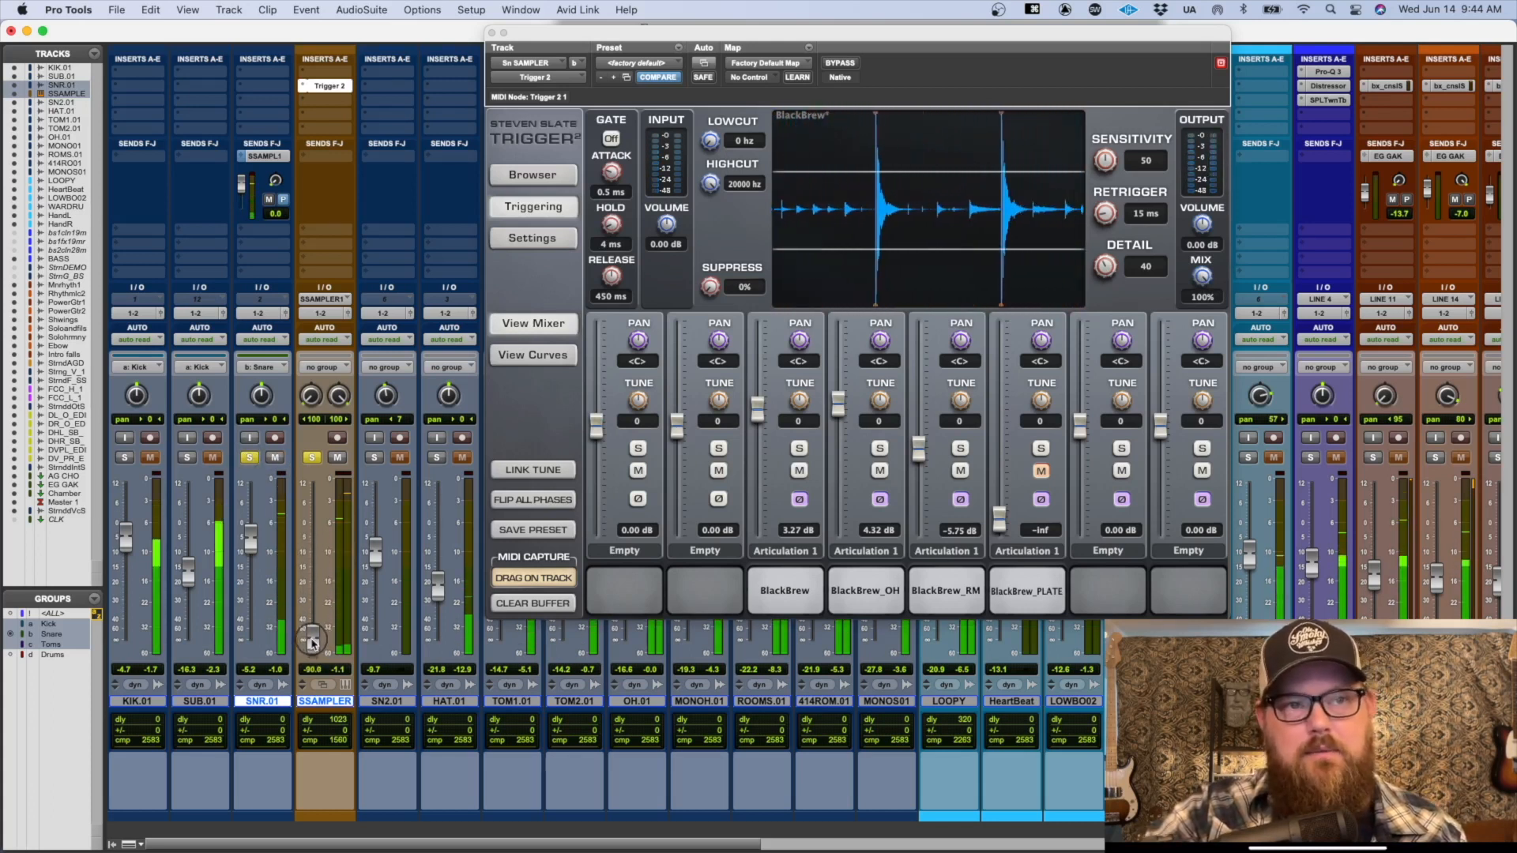
left_click_drag(313, 642, 315, 560)
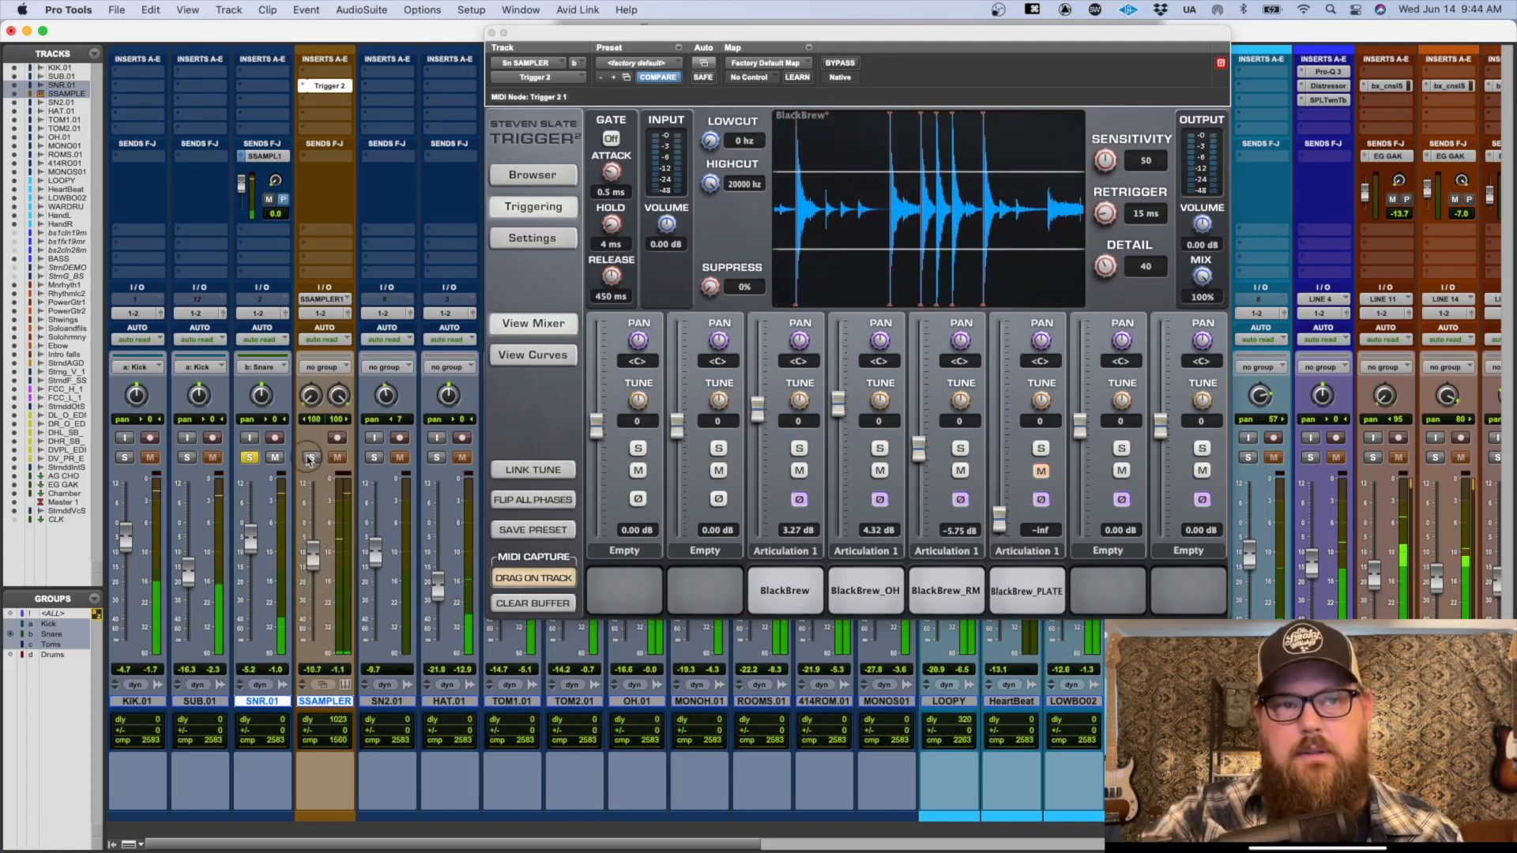
left_click(312, 458)
left_click_drag(313, 567, 312, 561)
key("shift+s")
key("space")
Step: Link the tuning of all Trigger 2 slots, lower Tune to -6, and audition it against SNR.01 during playback
left_click(551, 476)
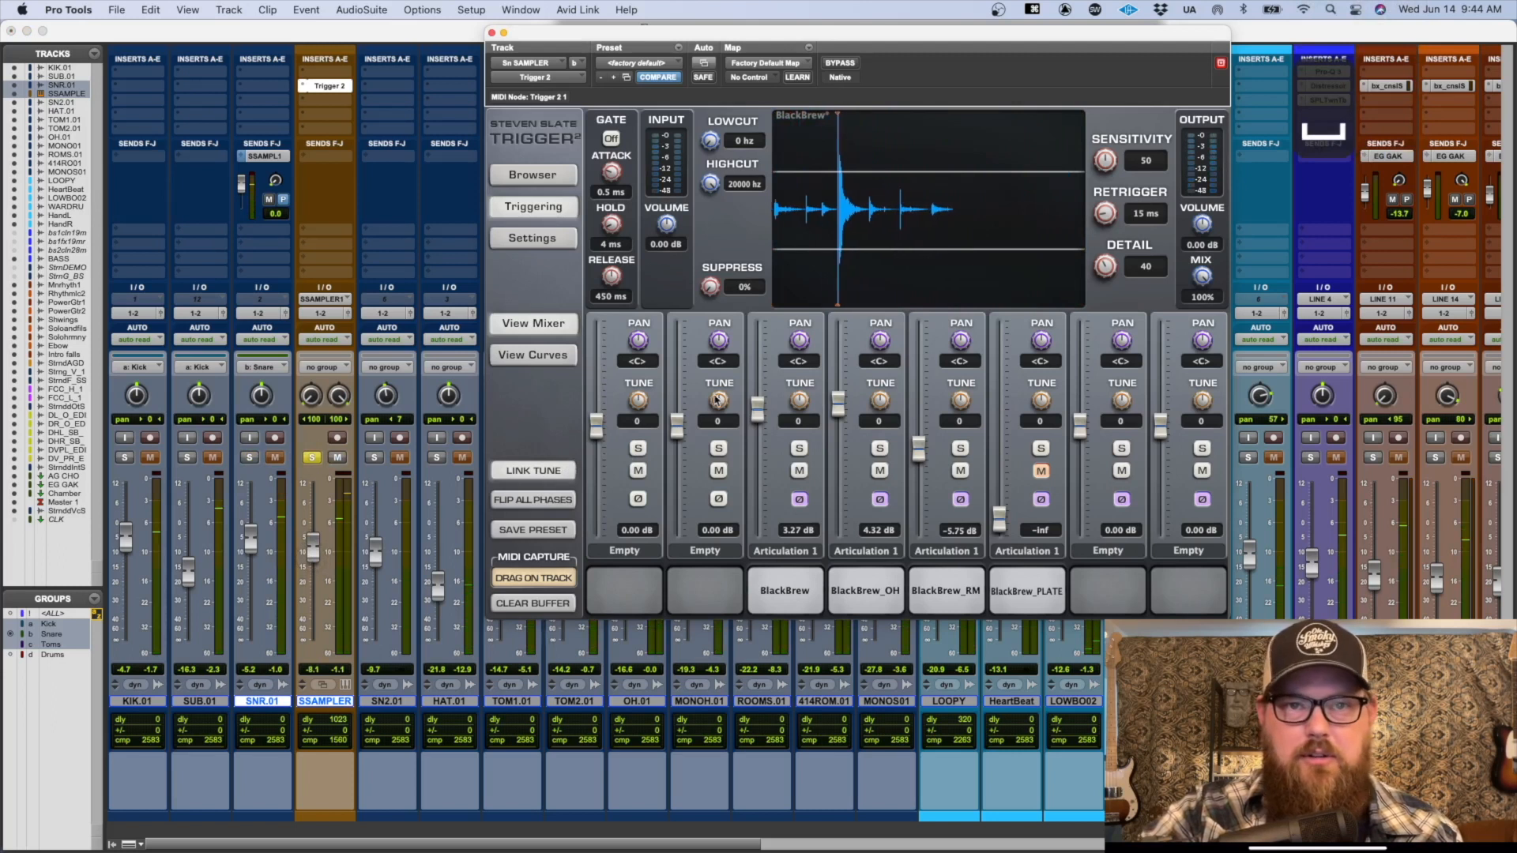
left_click_drag(716, 404, 713, 410)
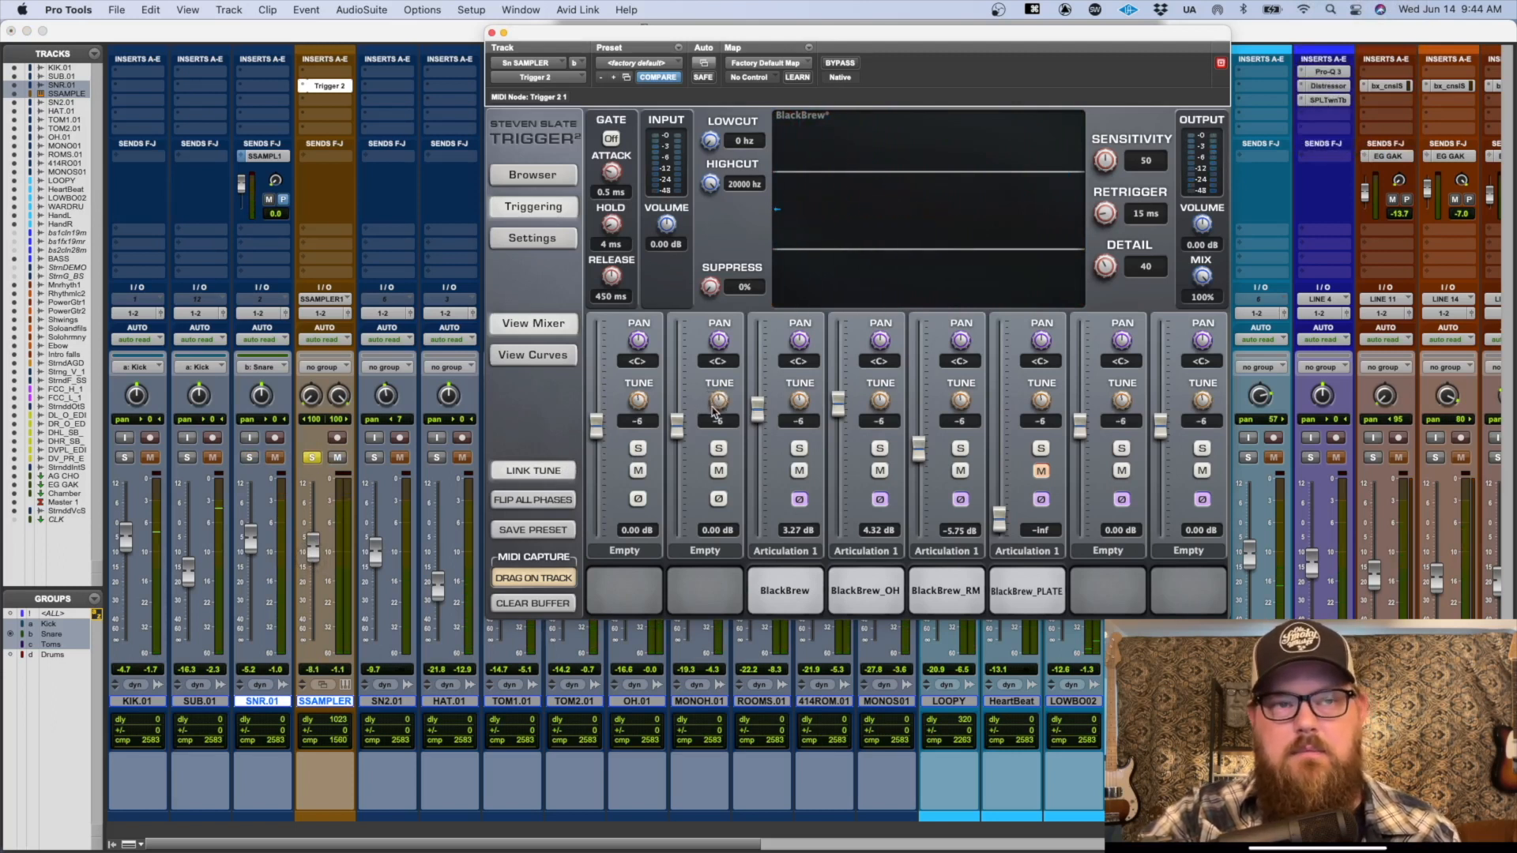
key("shift+s")
key("space")
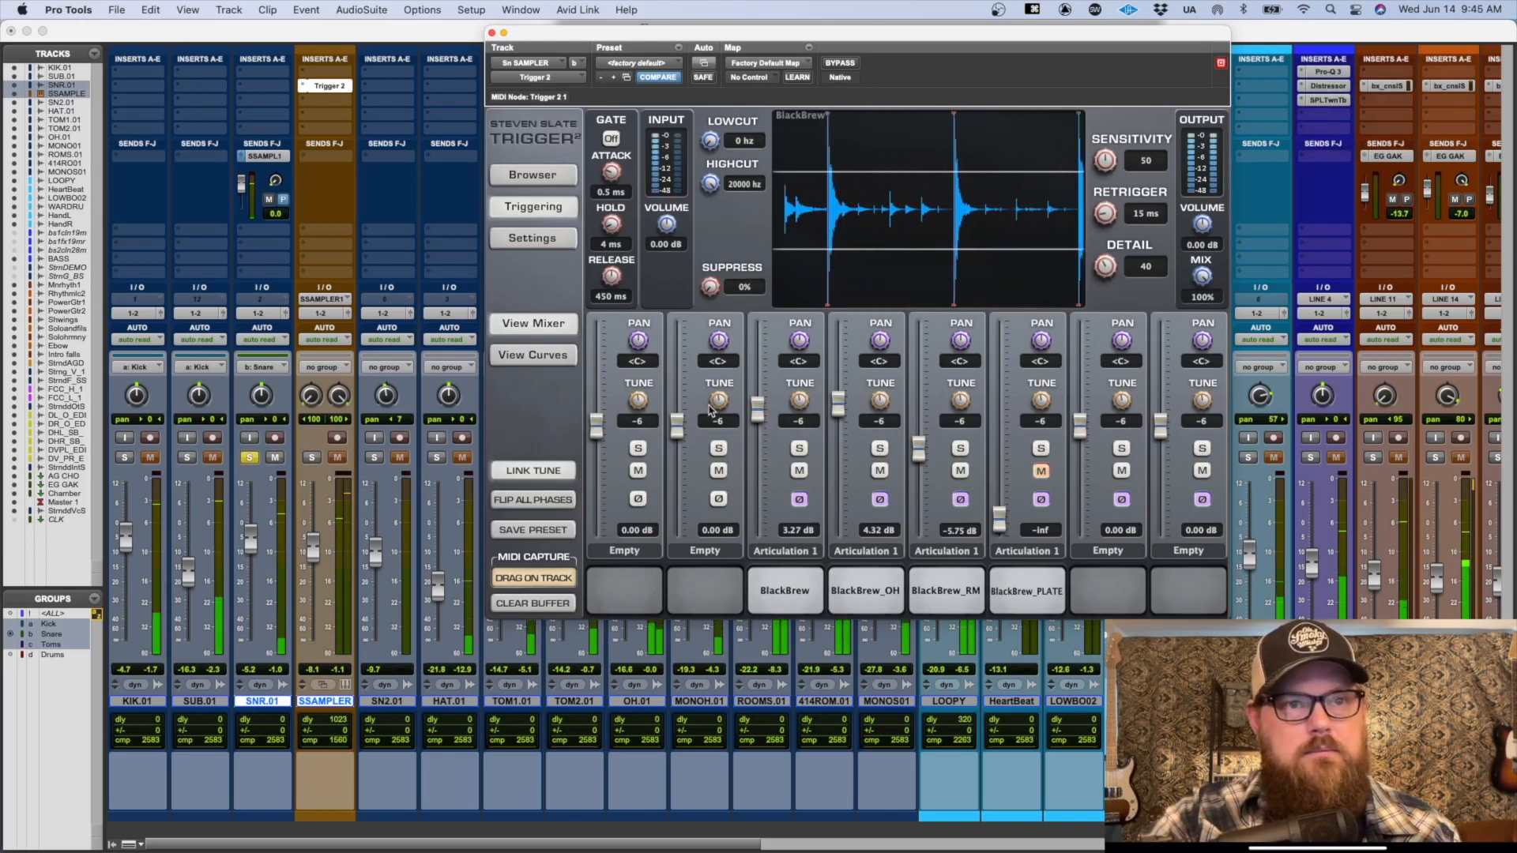
Step: Try the linked Tune at 5 and compare the pitch by alternating solo between Sn SAMPLER and SNR.01
key("shift+s")
left_click_drag(790, 403, 790, 390)
key("shift+s")
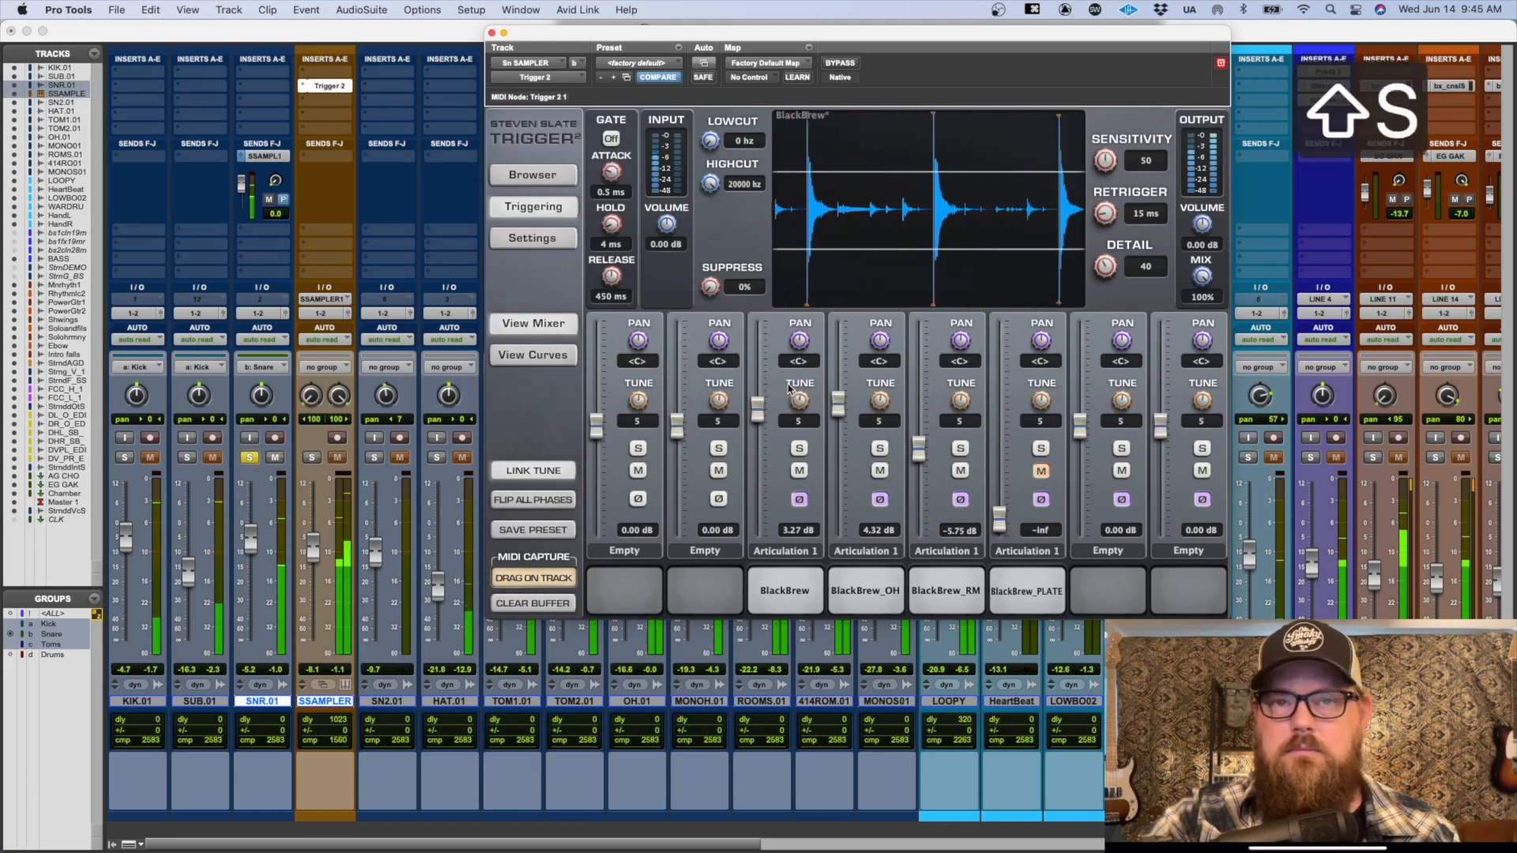
key("shift+s")
key("shift+s")
key("shift+s")
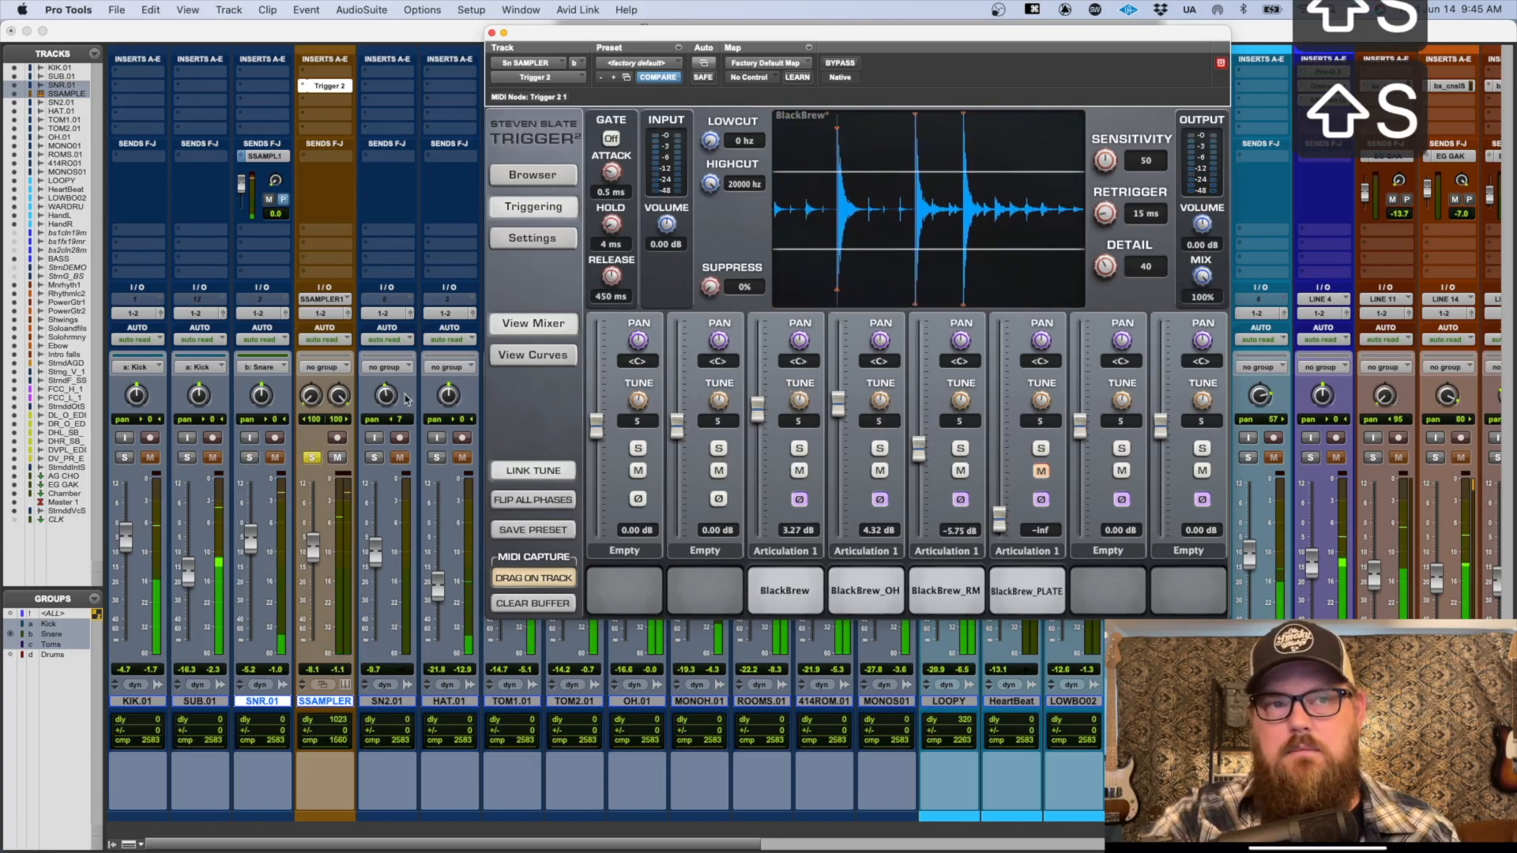
key("shift+s")
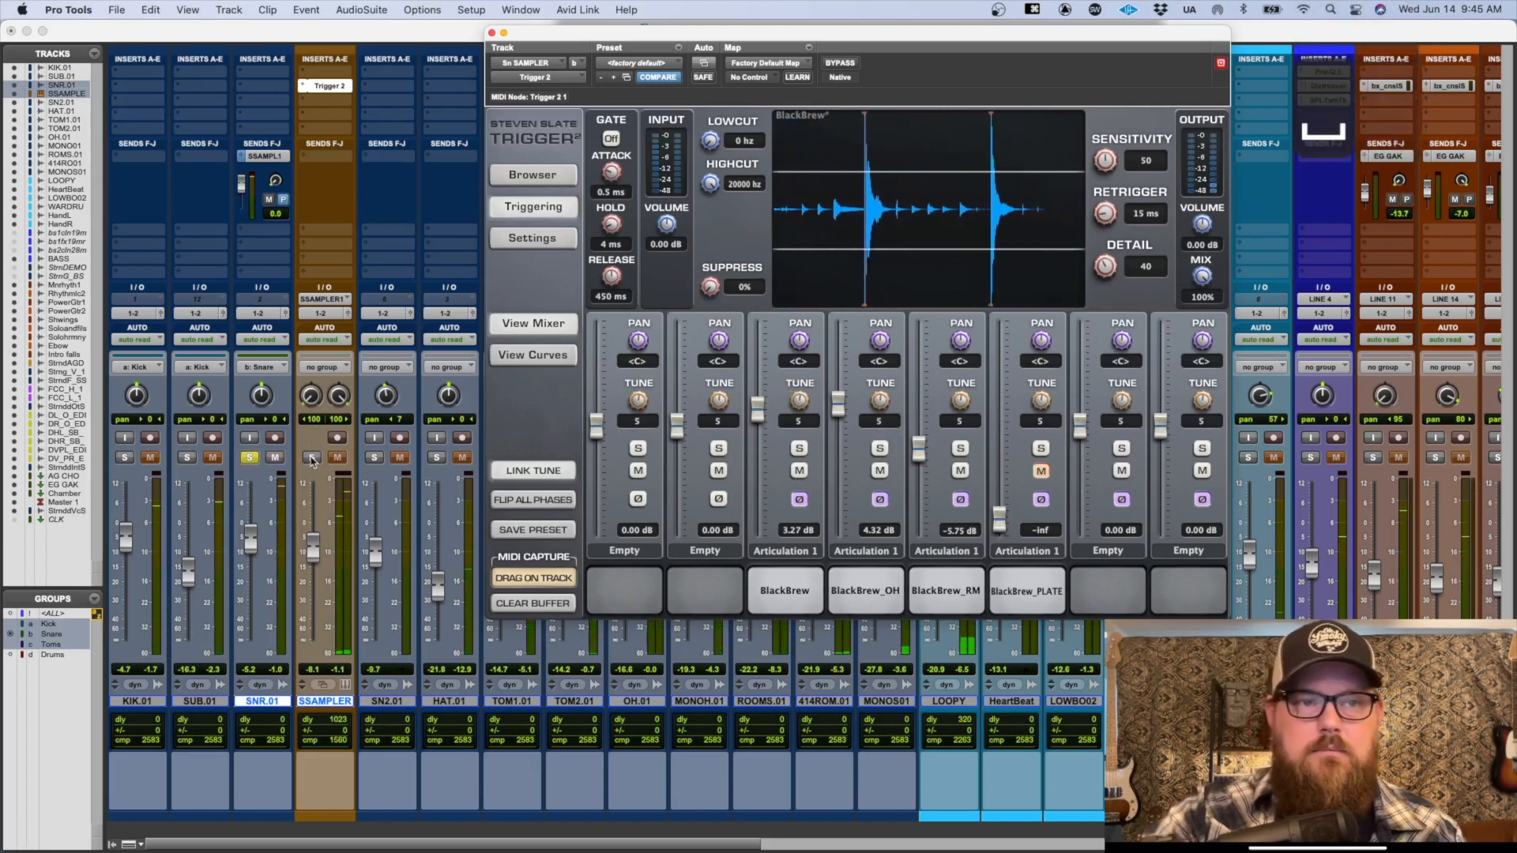
Step: Clear the snare solos, close the Trigger 2 window, and adjust the Sn SAMPLER level in the full mix during playback
left_click(313, 459)
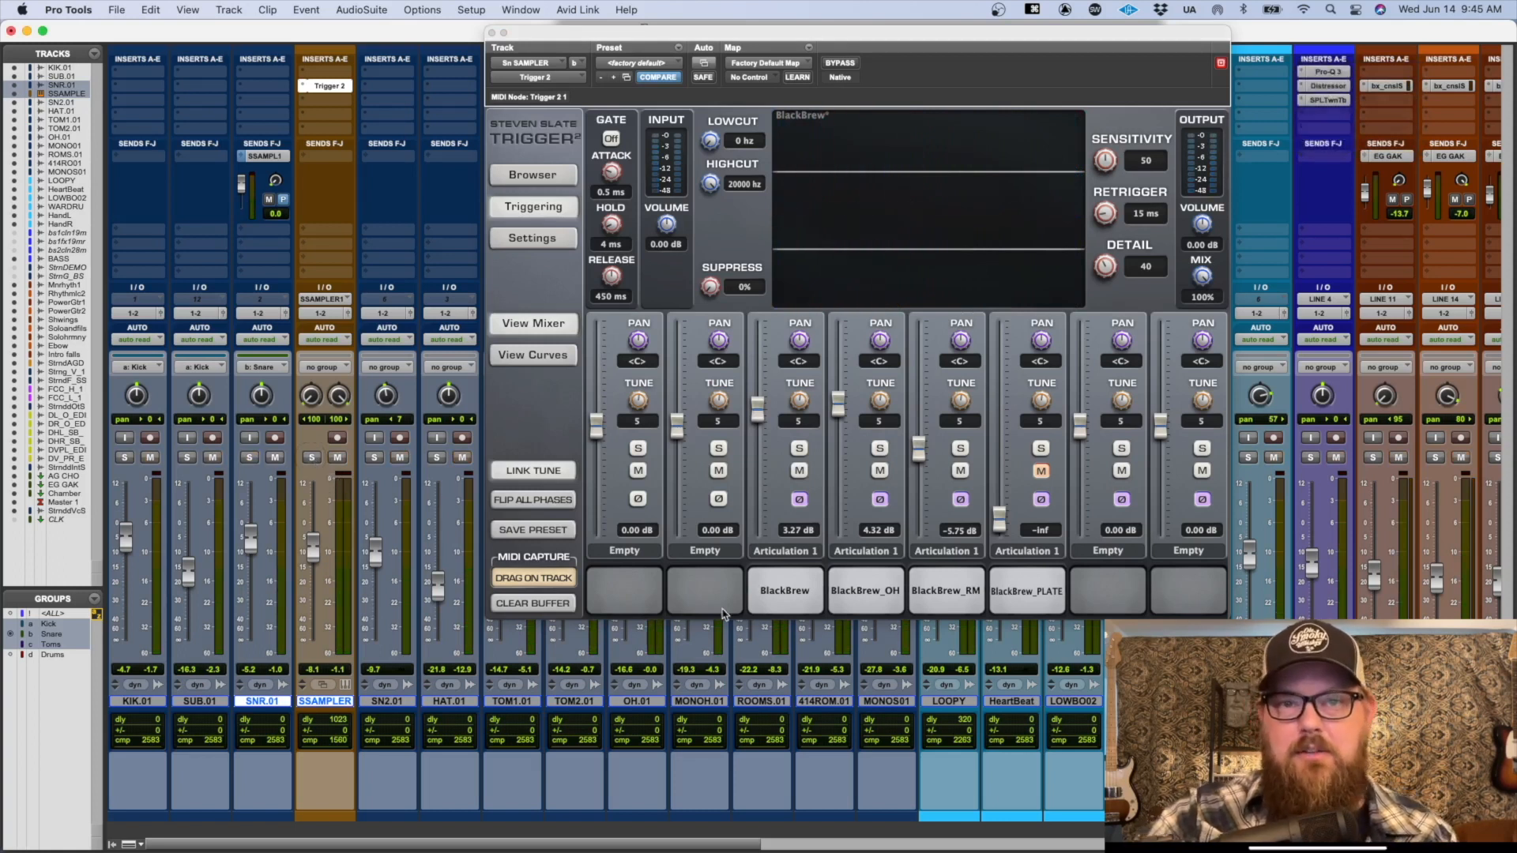
mouse_move(318, 551)
left_mouse_down()
mouse_move(312, 577)
mouse_move(319, 543)
left_mouse_up()
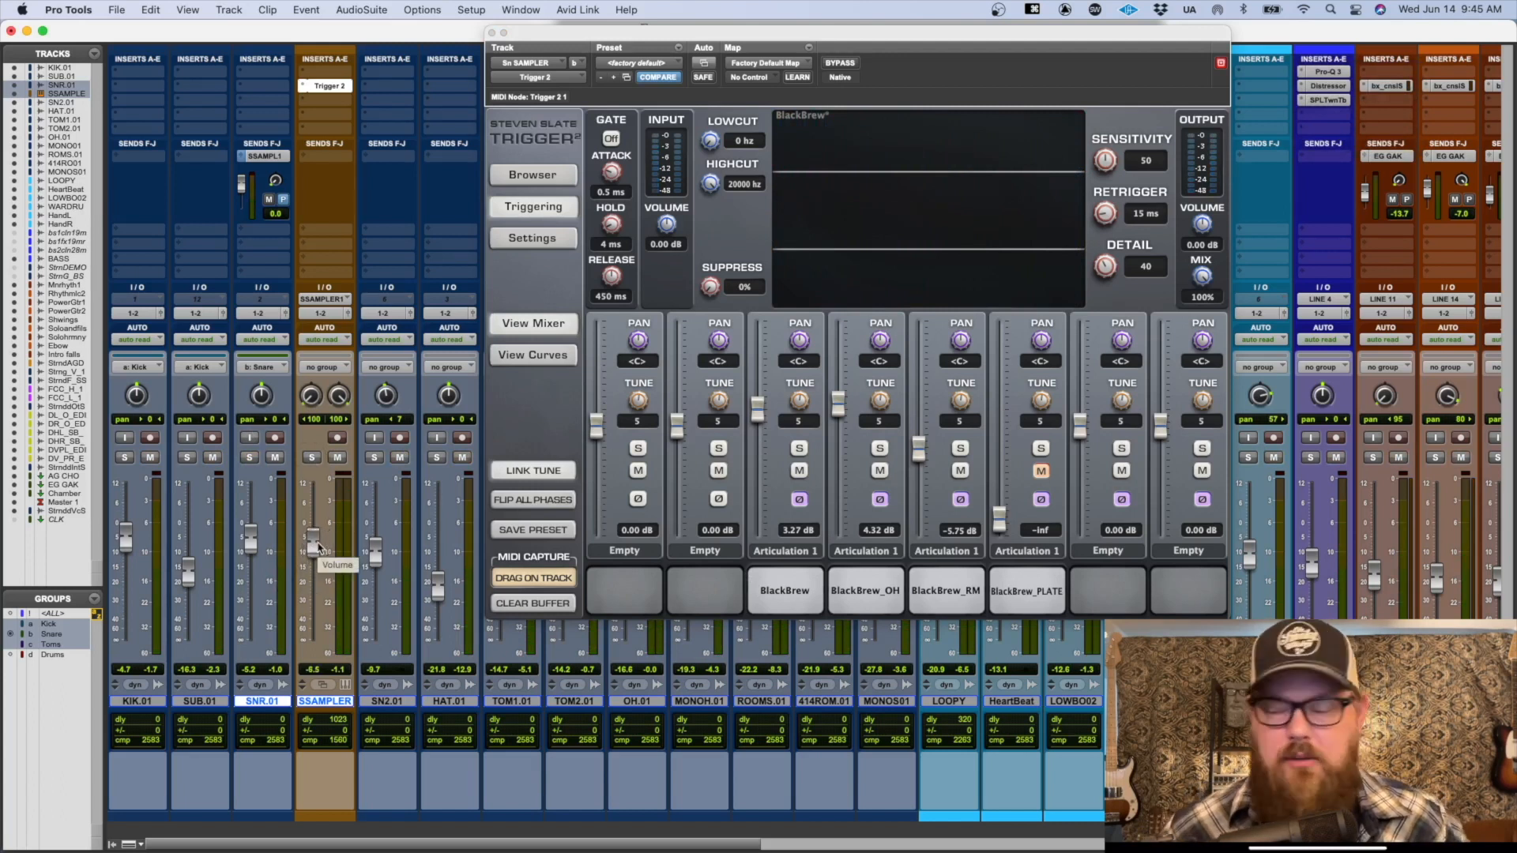
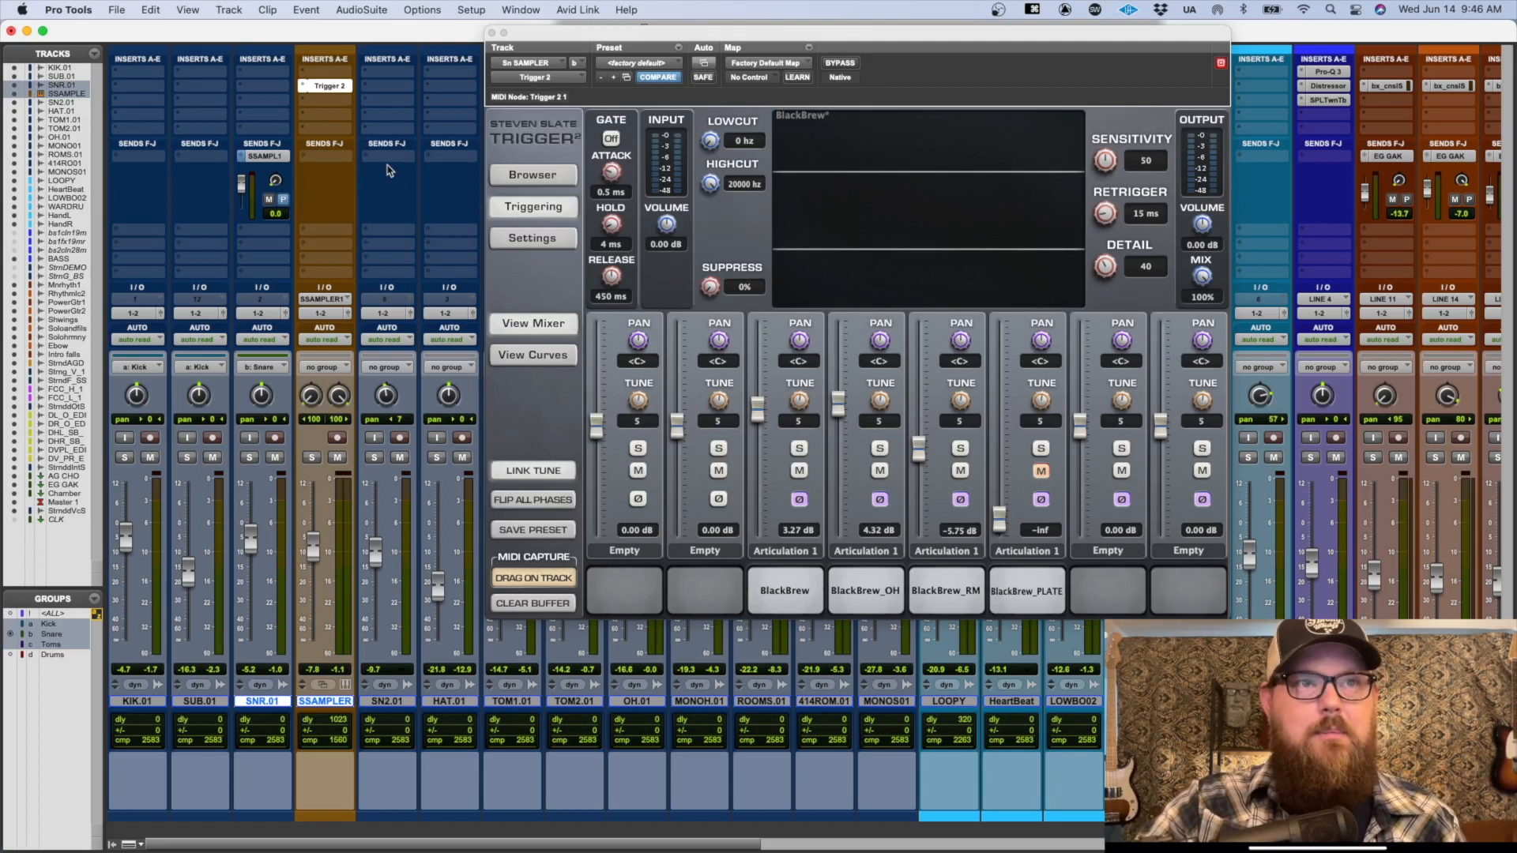
key("super+w")
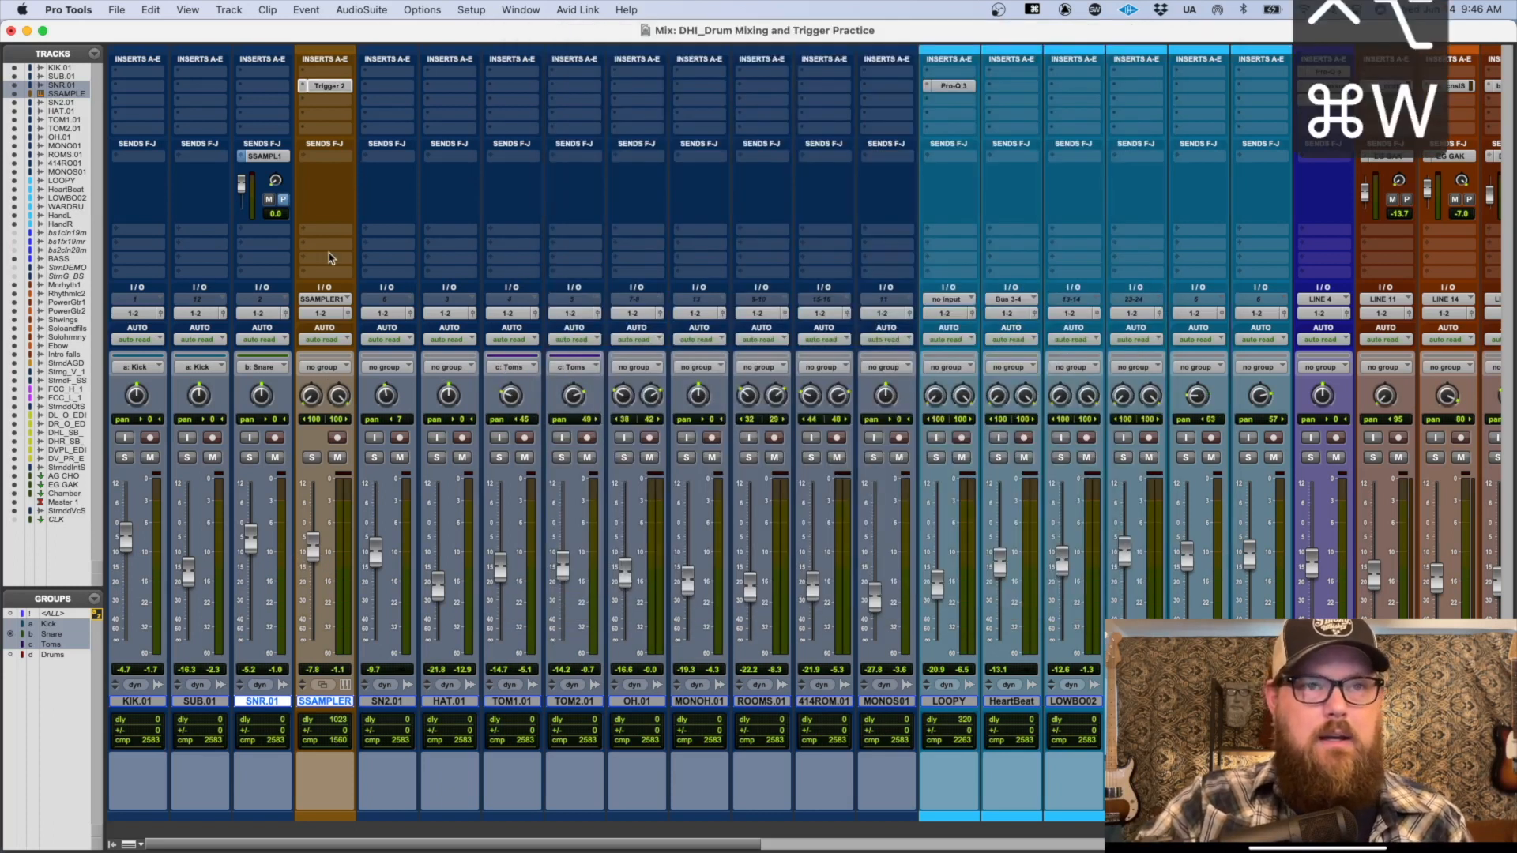
key("space")
mouse_move(307, 555)
left_mouse_down()
mouse_move(311, 581)
mouse_move(307, 528)
mouse_move(312, 553)
left_mouse_up()
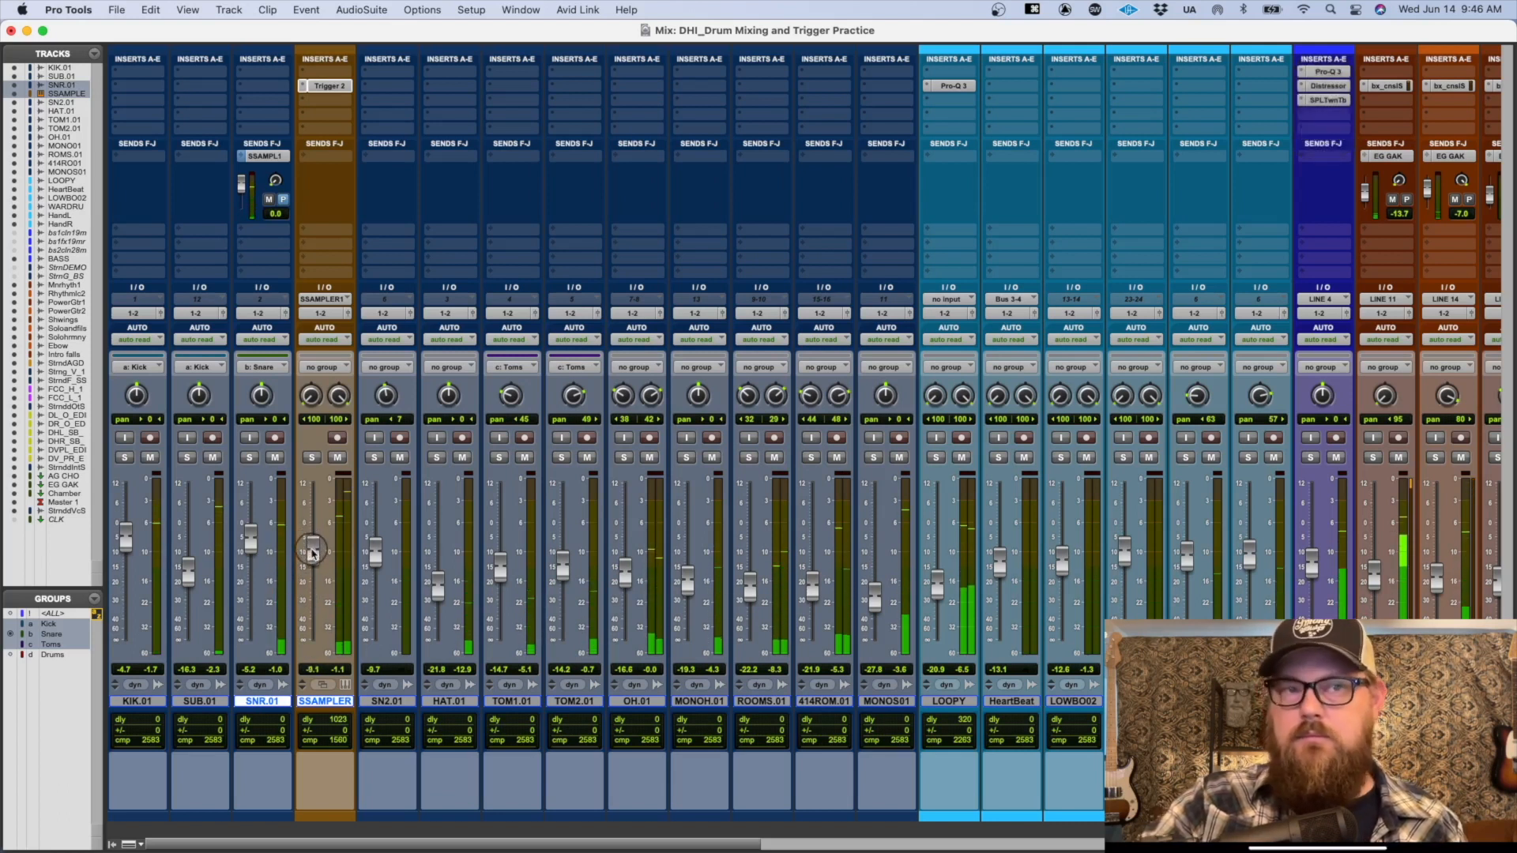
Step: Solo the drum tracks KIK.01 through MONOS01, compare Sn SAMPLER muted and unmuted, and set its level to -8.6 dB before stopping playback
left_click(338, 458)
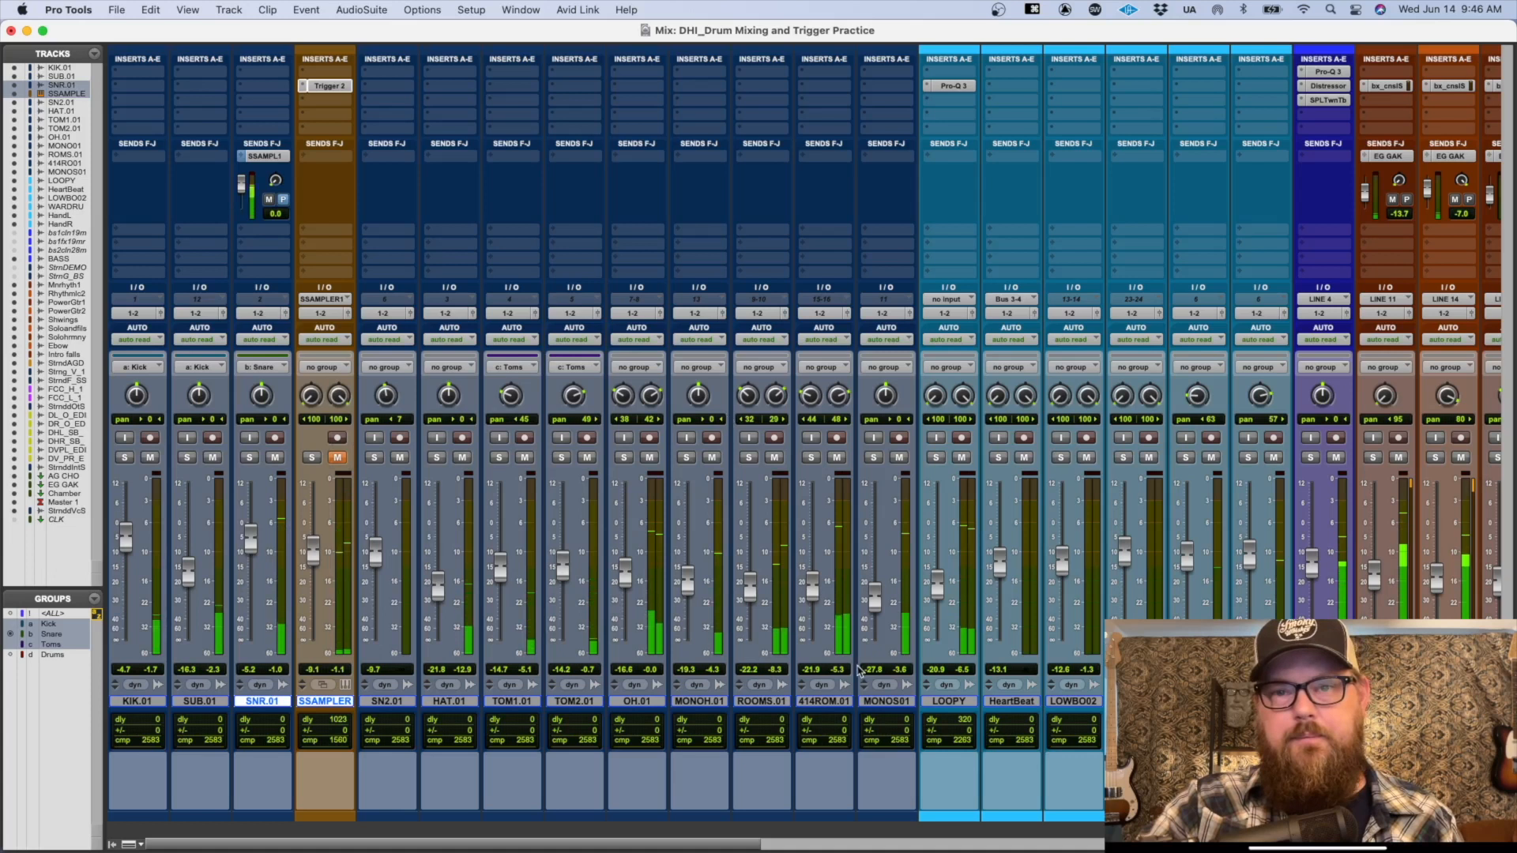
left_click(910, 701, "shift")
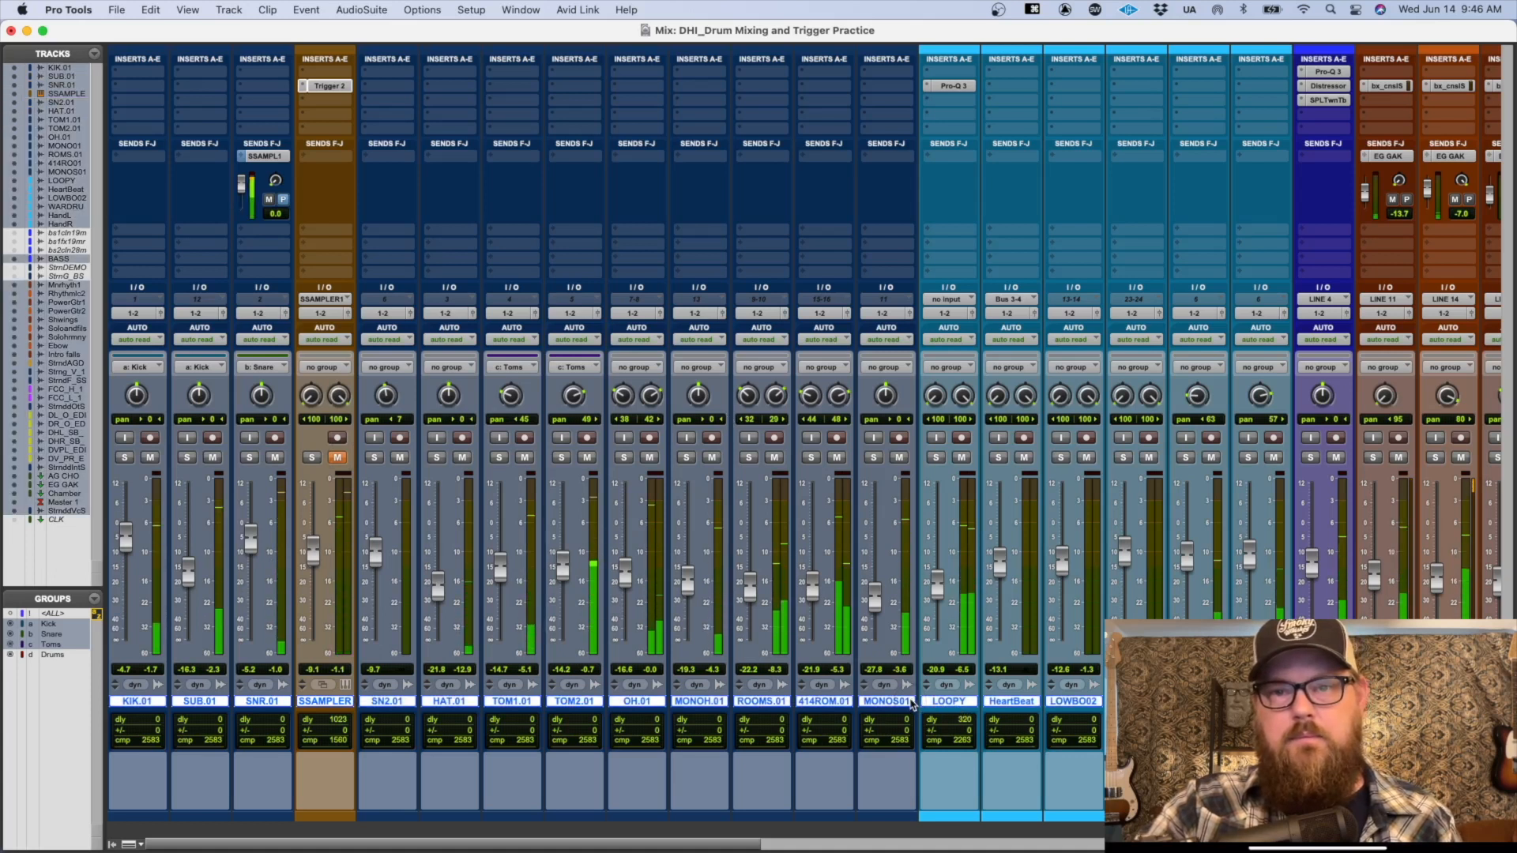
key("shift+s")
left_click(338, 458)
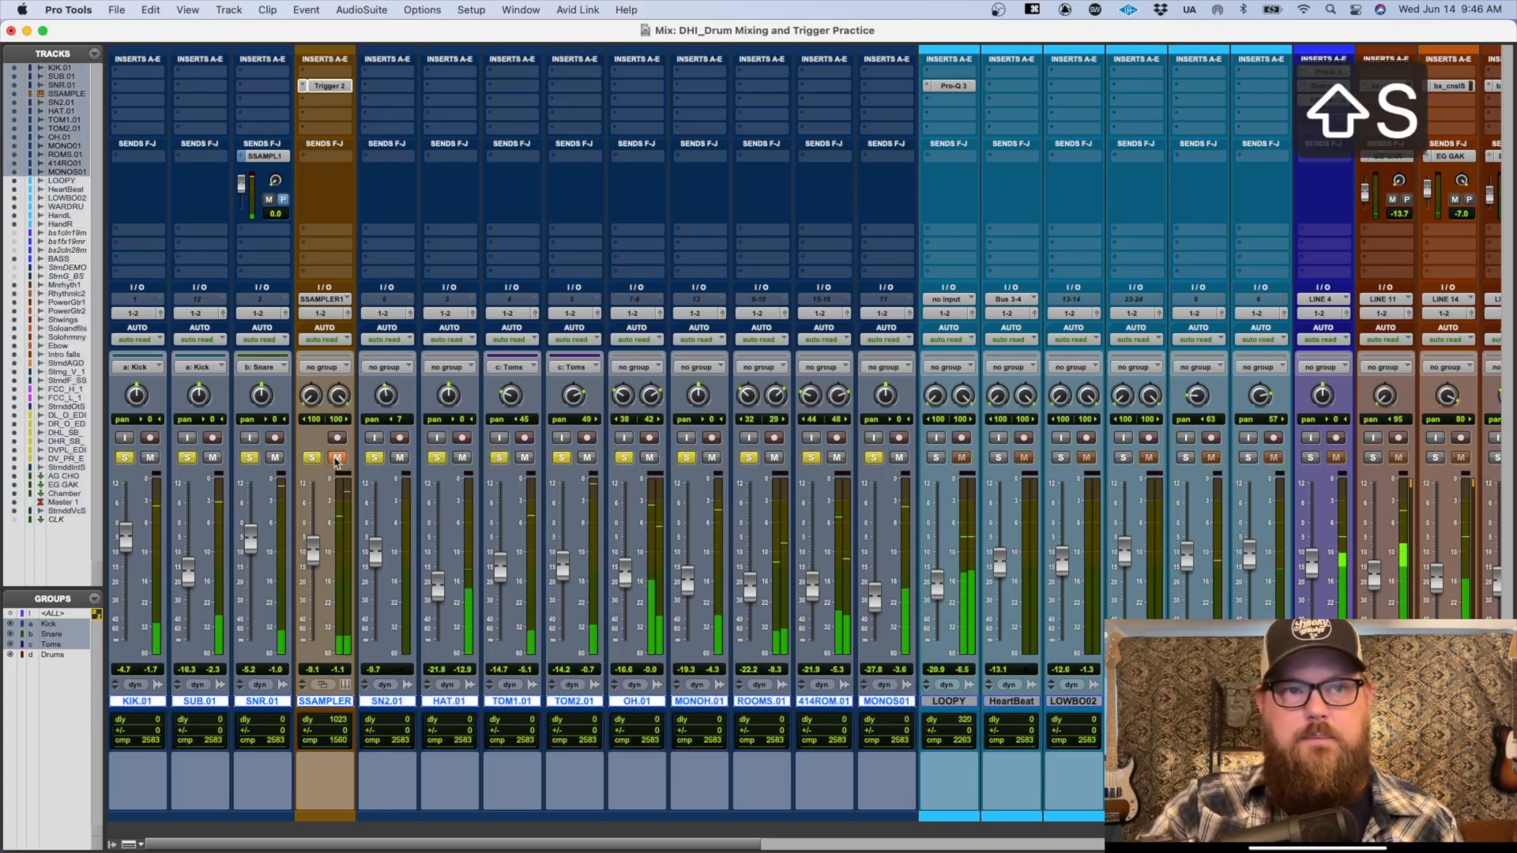
left_click_drag(314, 562, 314, 560)
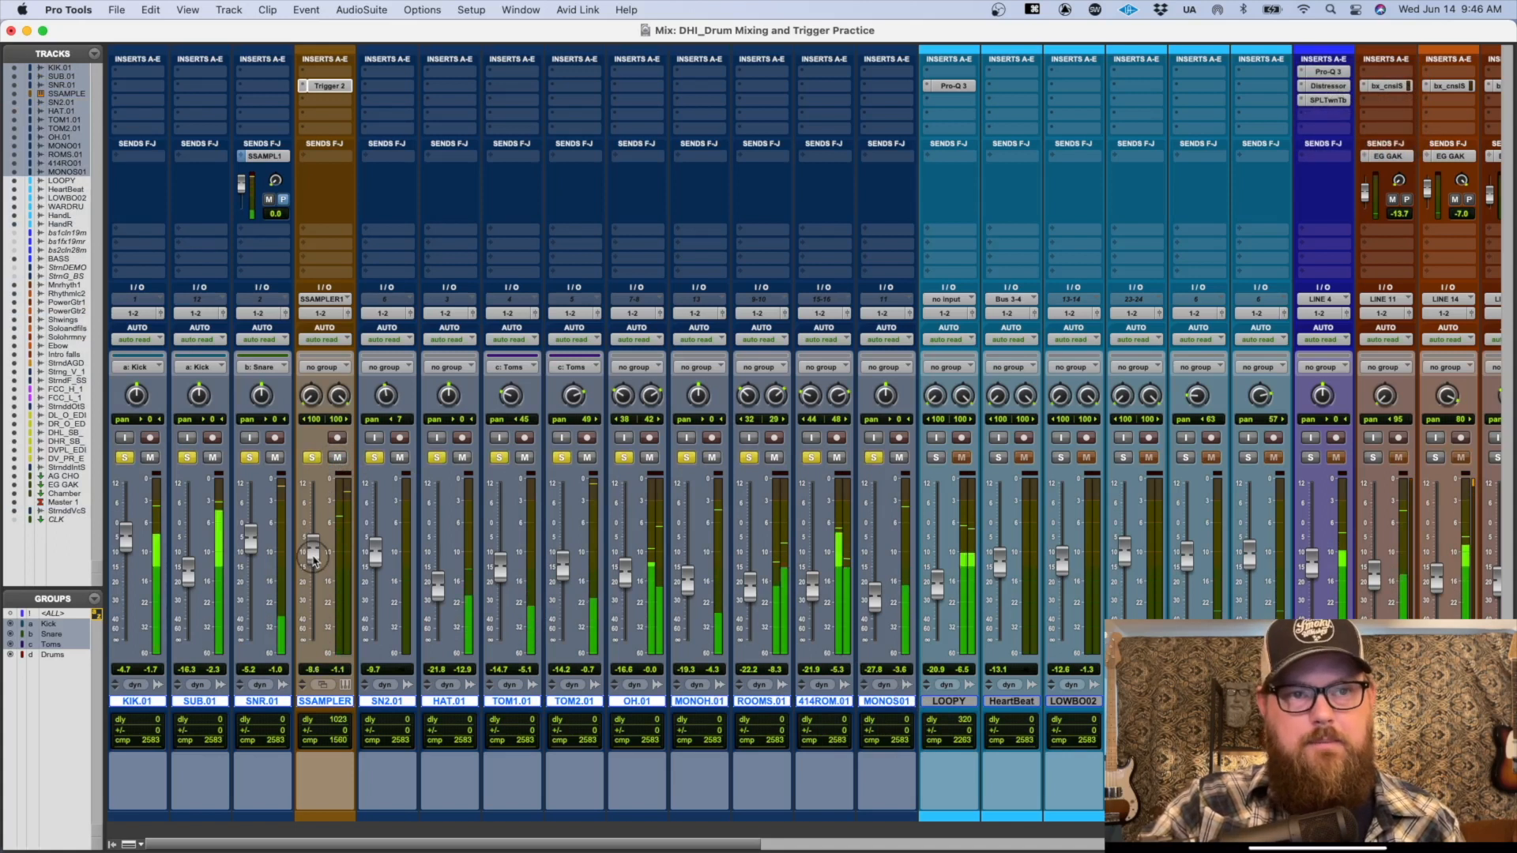
key("space")
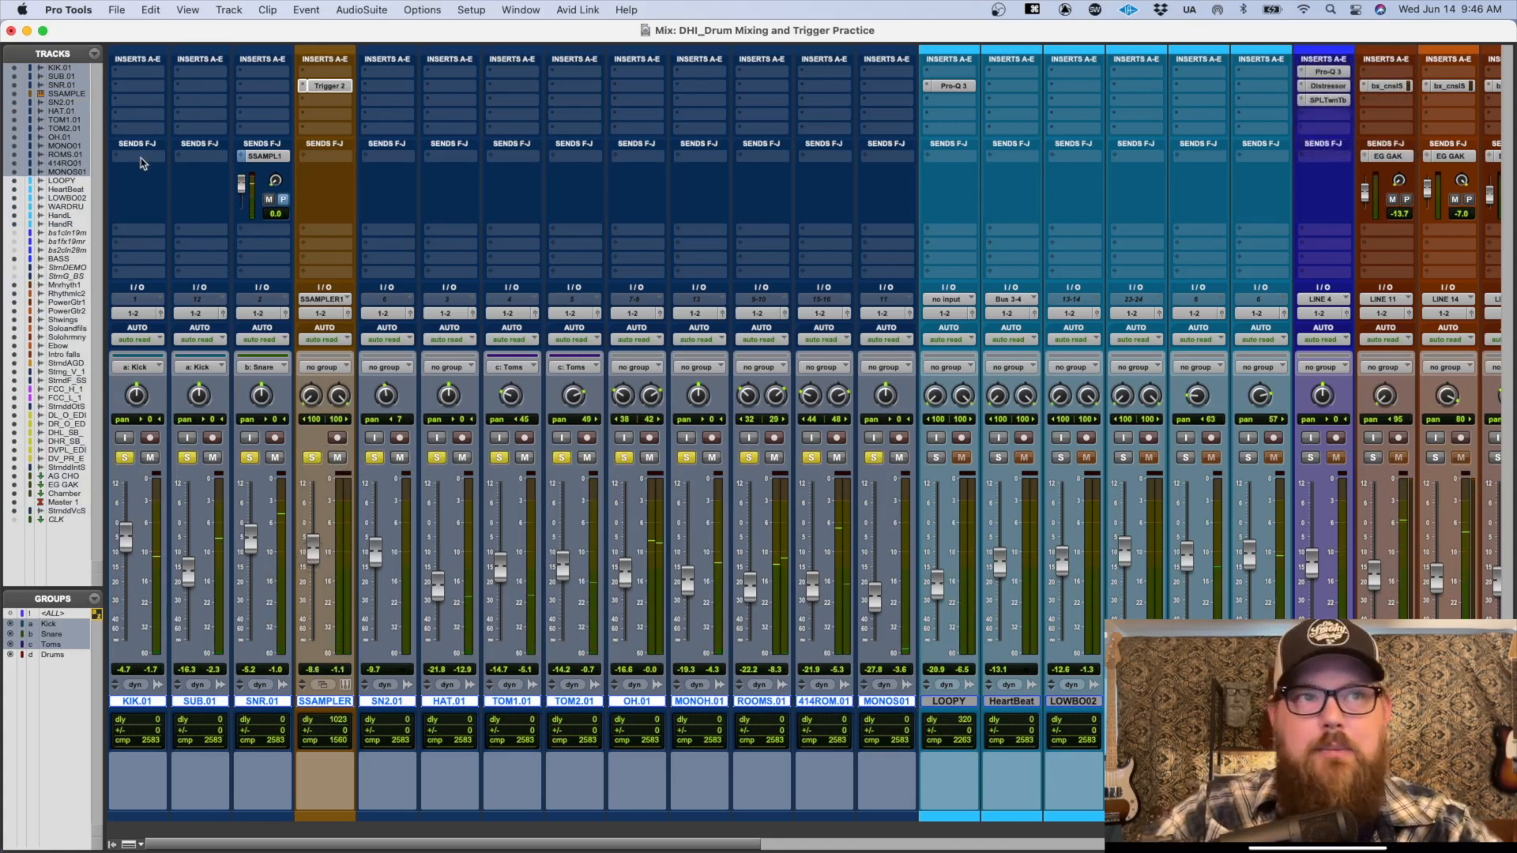
Step: Create a send on KIK.01 to a new stereo instrument track named Kik SAMPLER, placed next to the current track
left_click(140, 162)
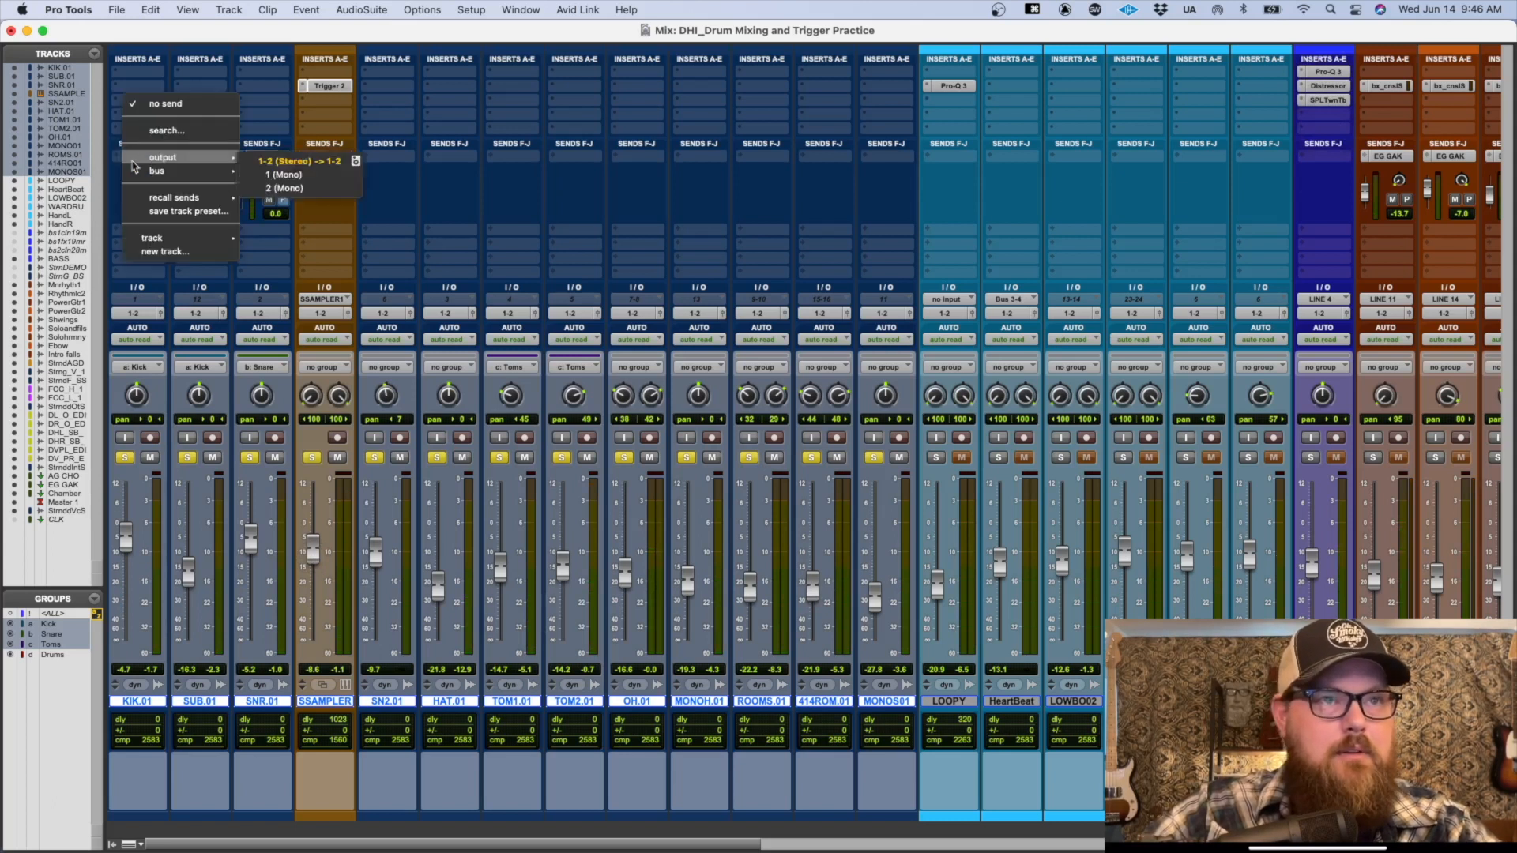
left_click(114, 174)
left_click(122, 163)
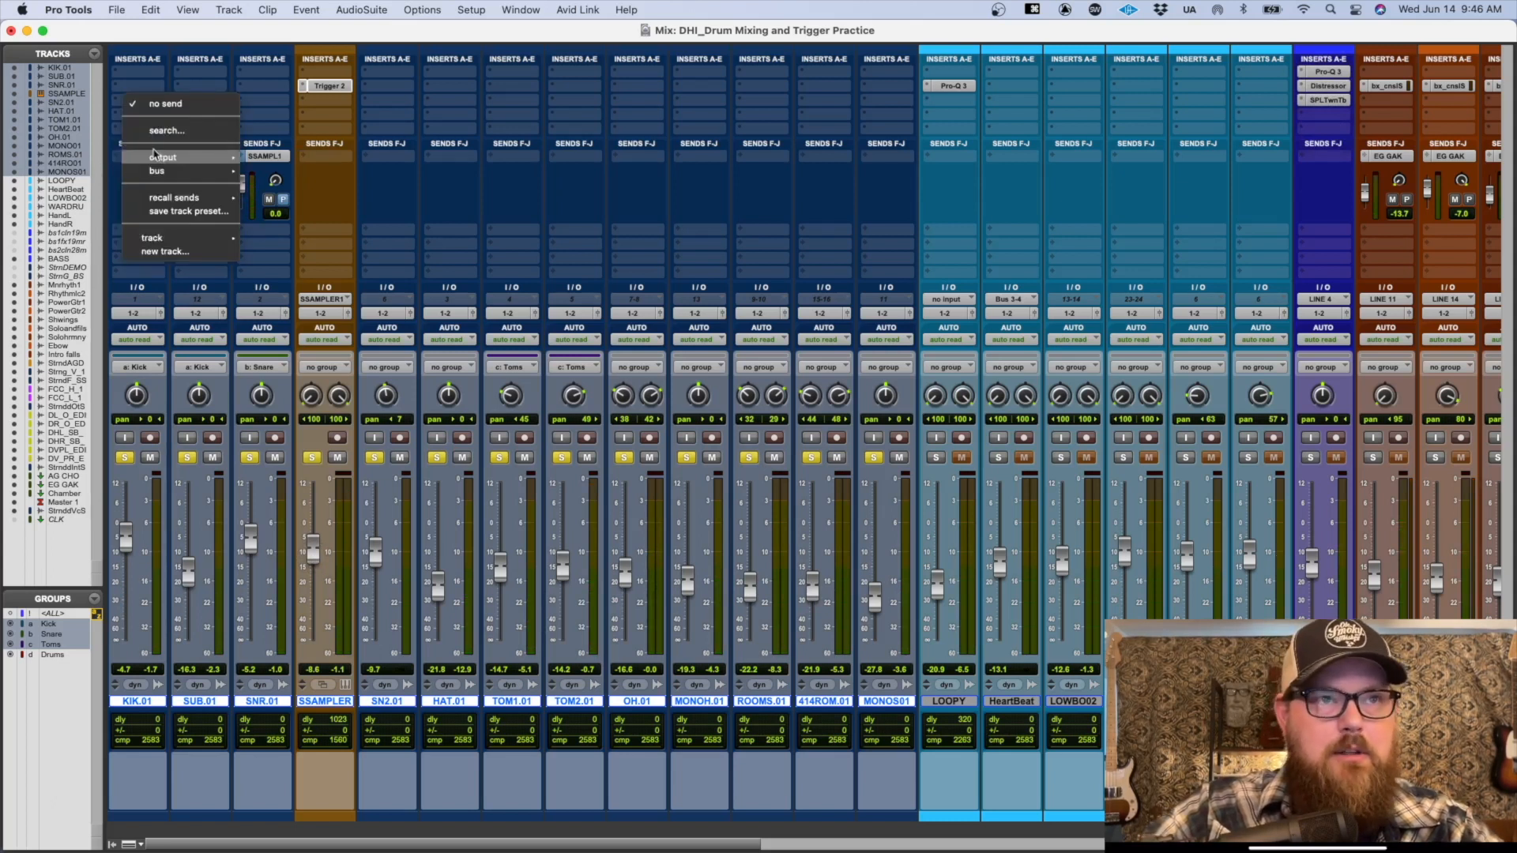
left_click(155, 252)
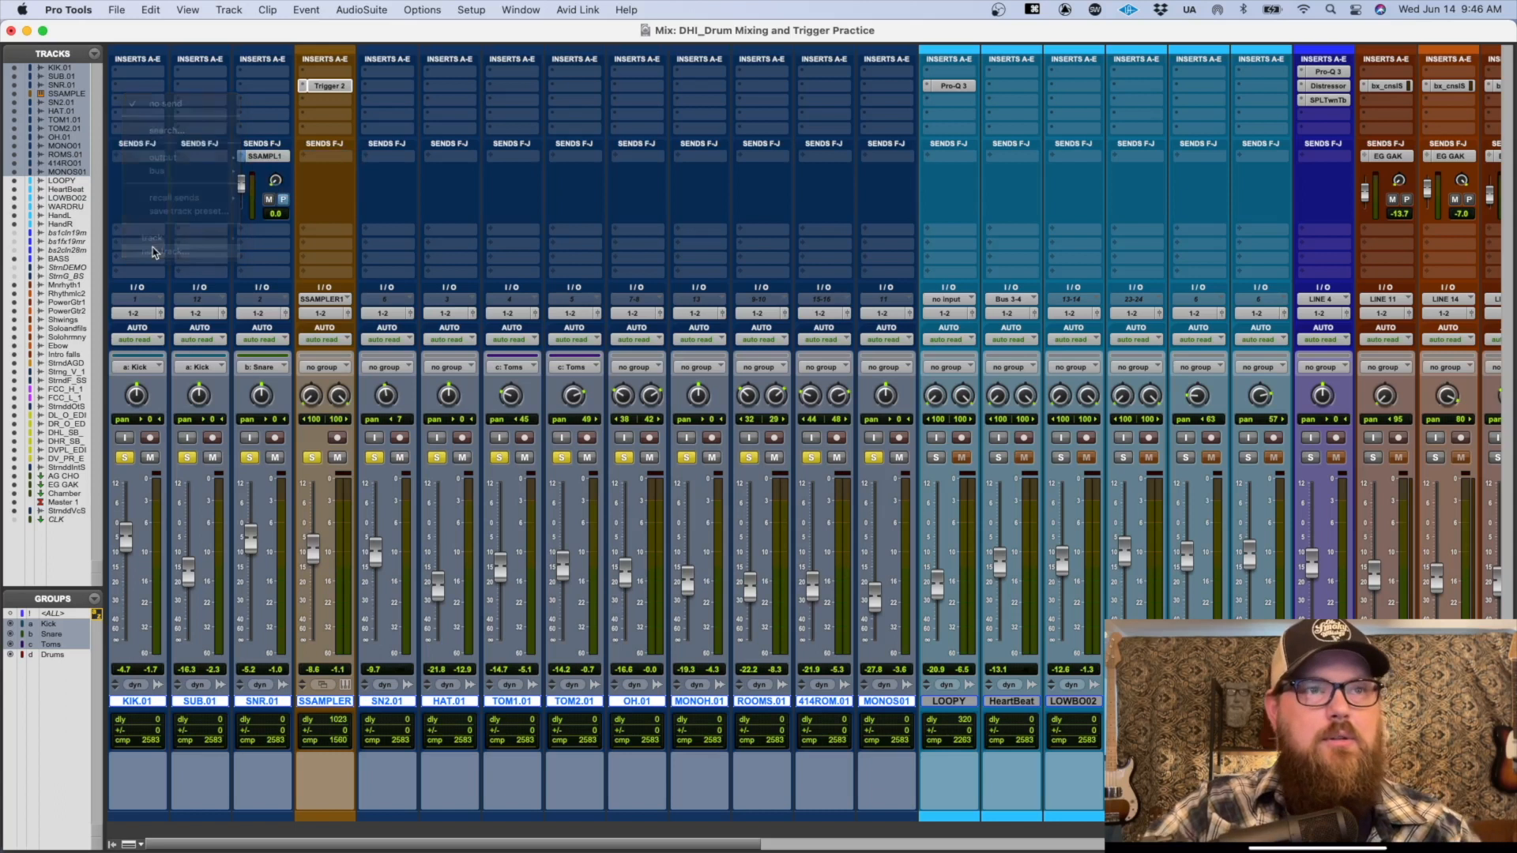
type("K")
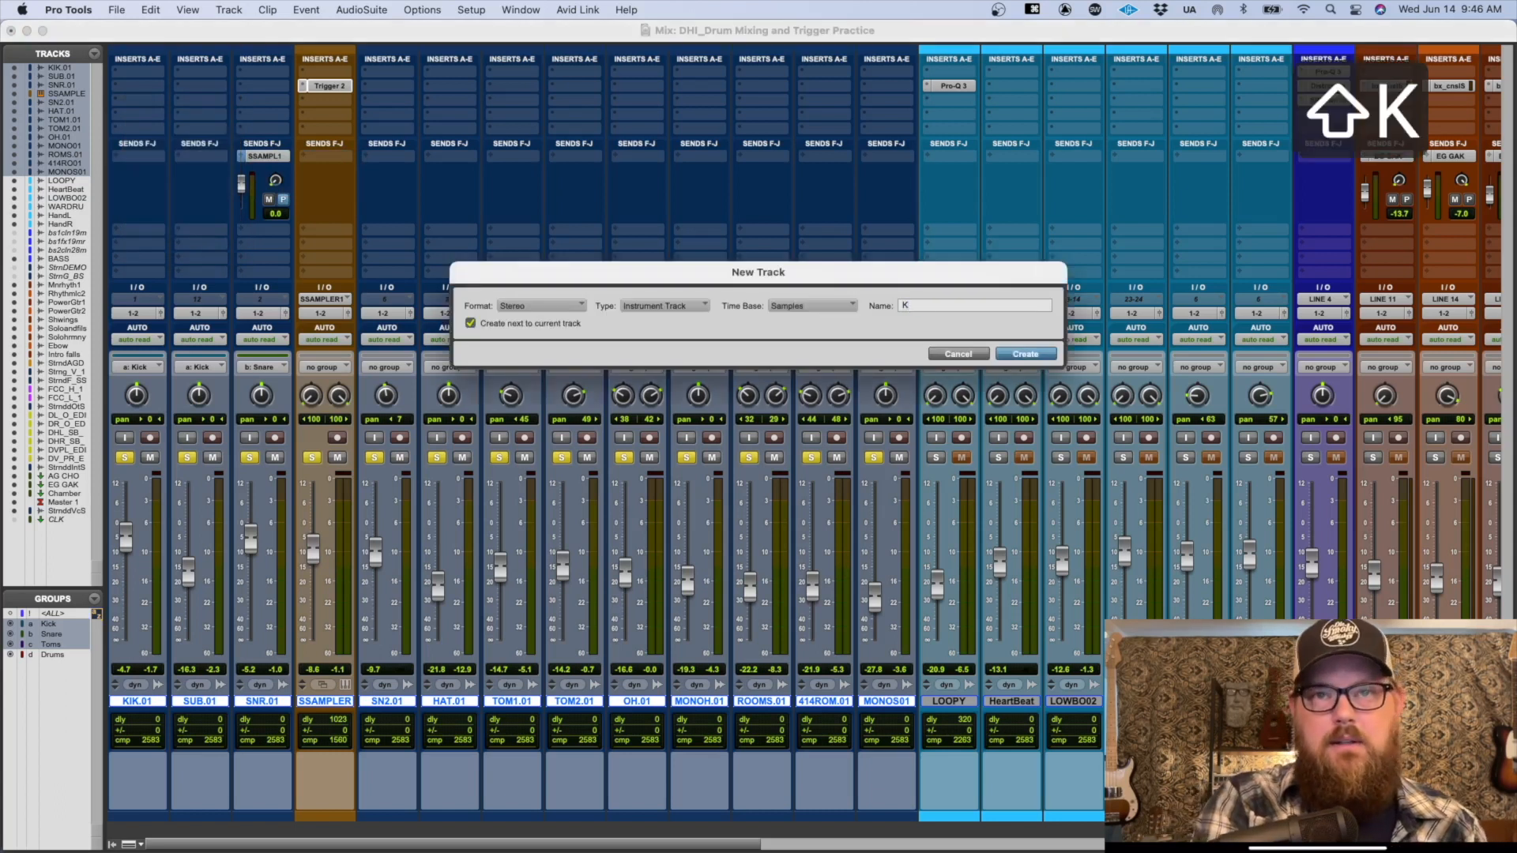
type("ic")
key("BackSpace")
type("k SAMPLER")
key("Return")
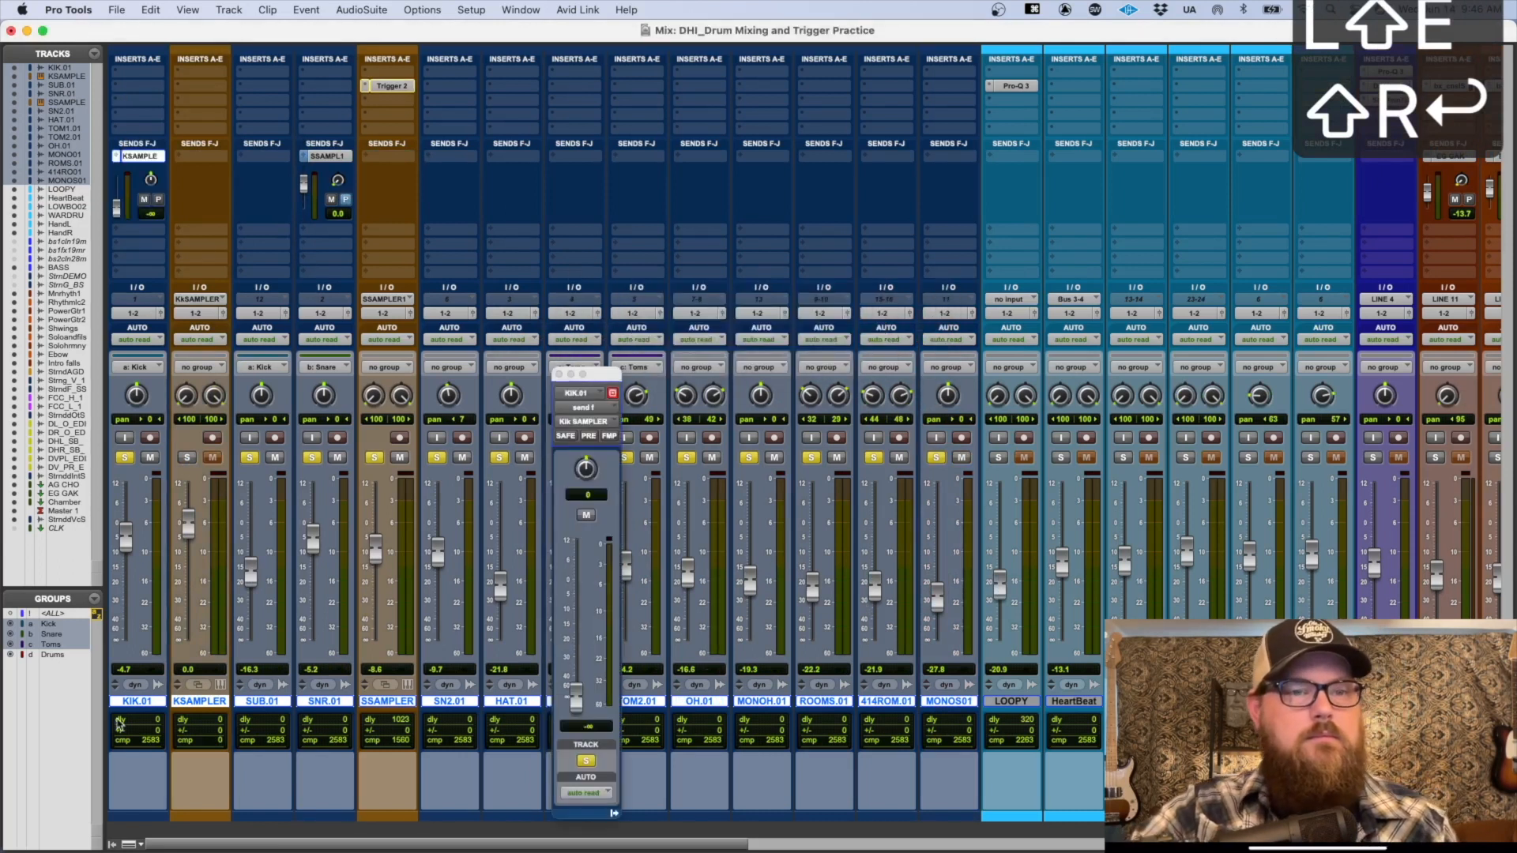
Step: Move Kik SAMPLER after SUB.01 and set the KIK.01 send to pre-fader at 0.0 dB, panned to -100
left_click_drag(192, 705, 281, 695)
left_click(128, 703)
left_click(187, 702, "shift")
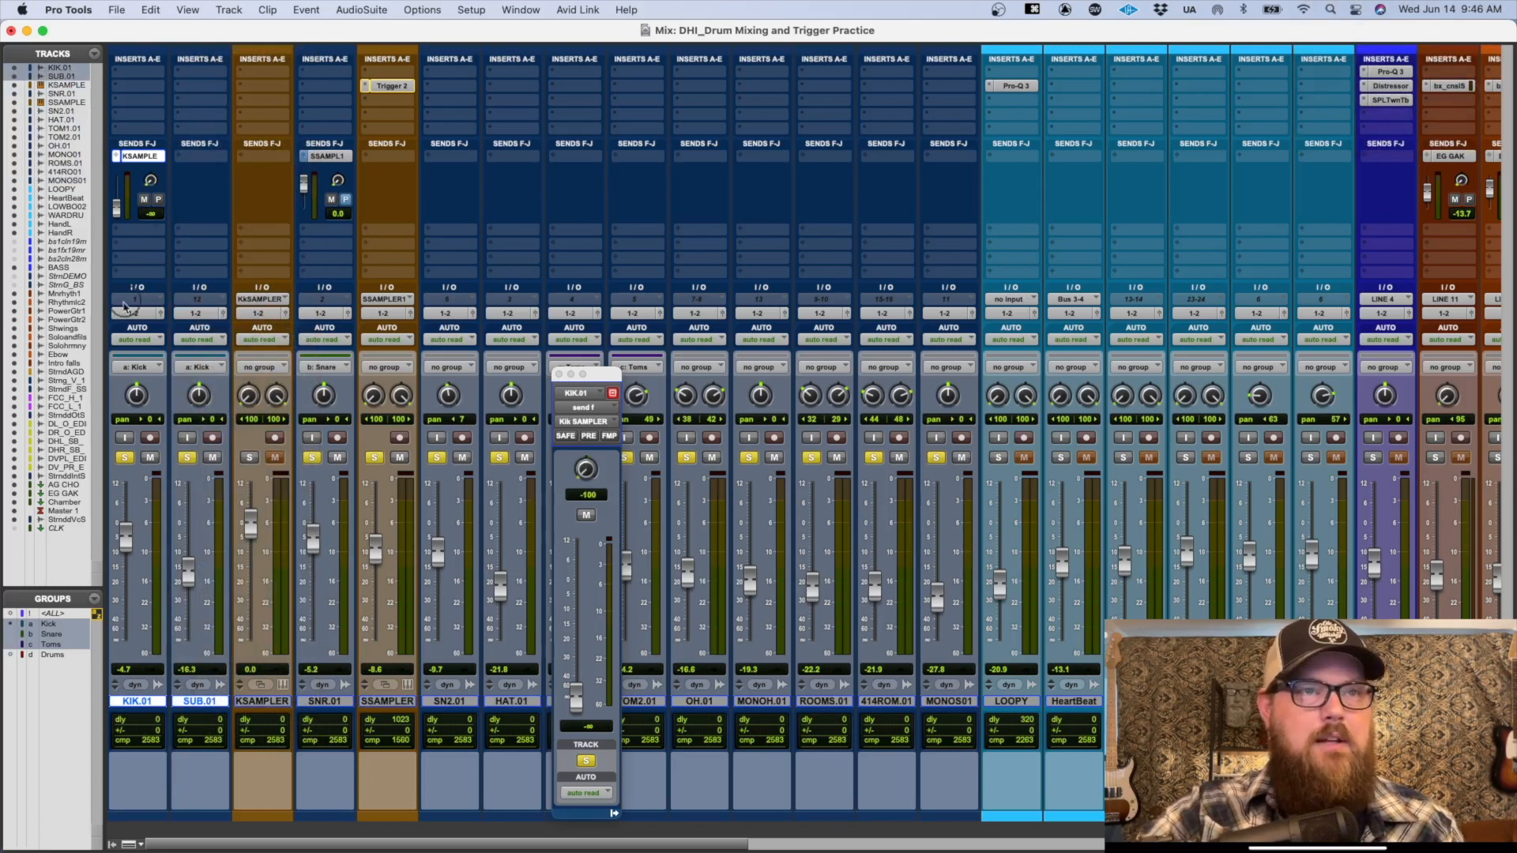
left_click(118, 203, "alt")
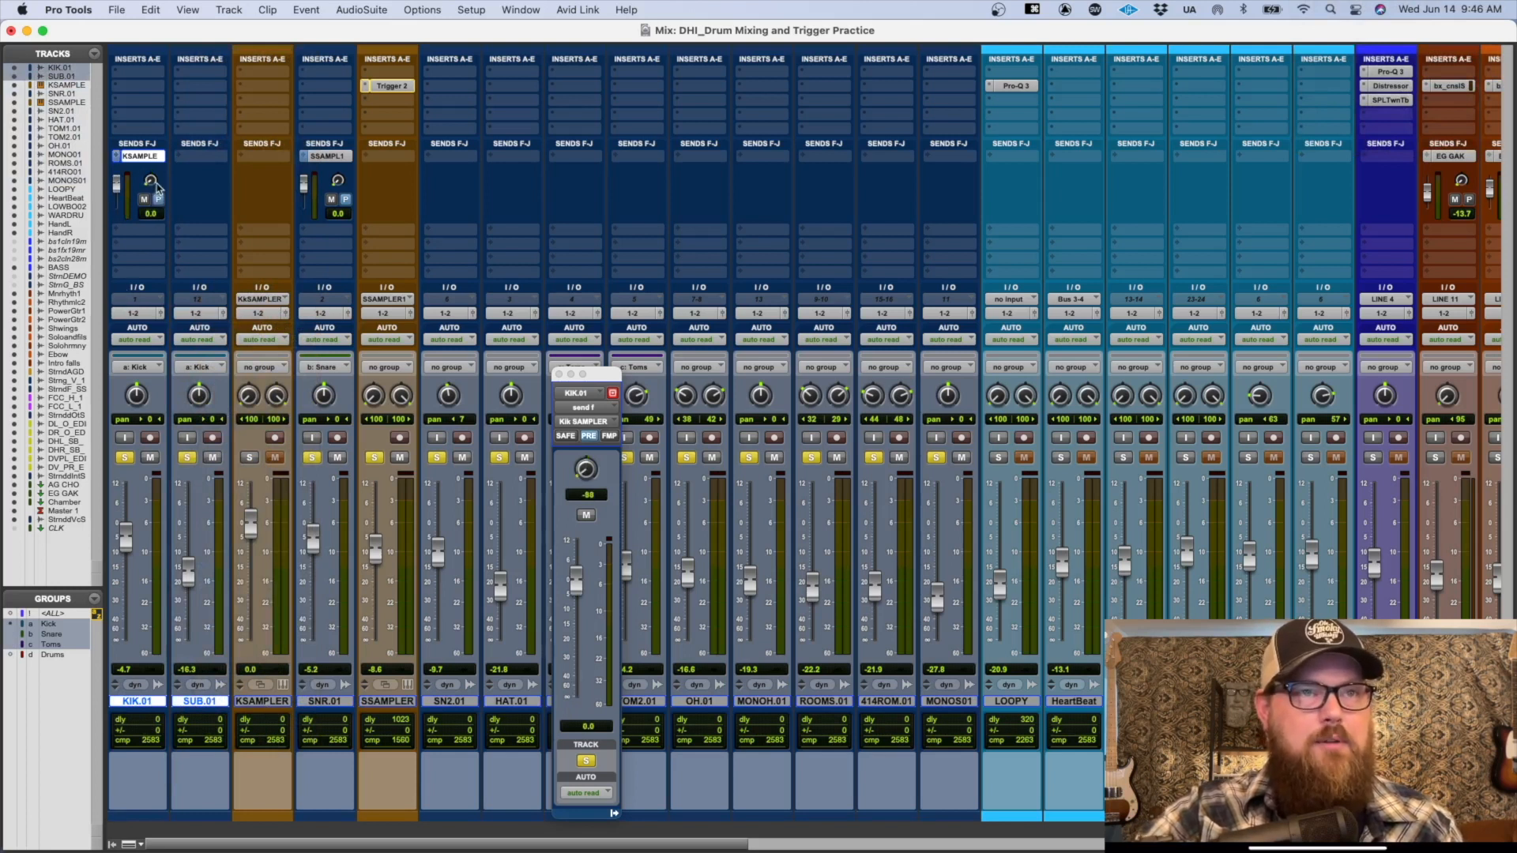
Step: Insert Trigger 2 on the Kik SAMPLER track
left_click(250, 87)
type("trigger")
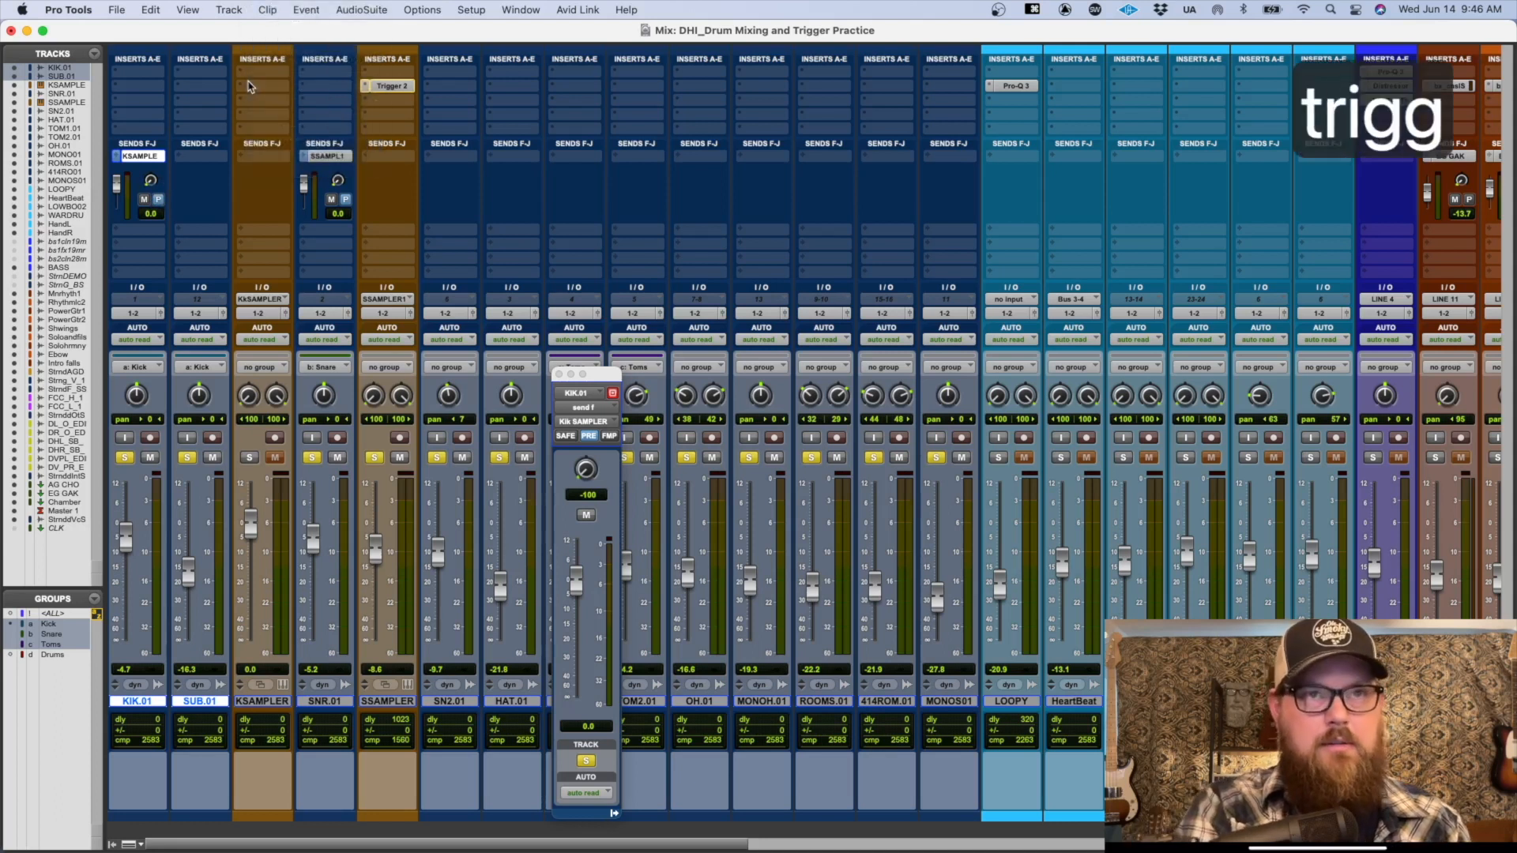
key("Return")
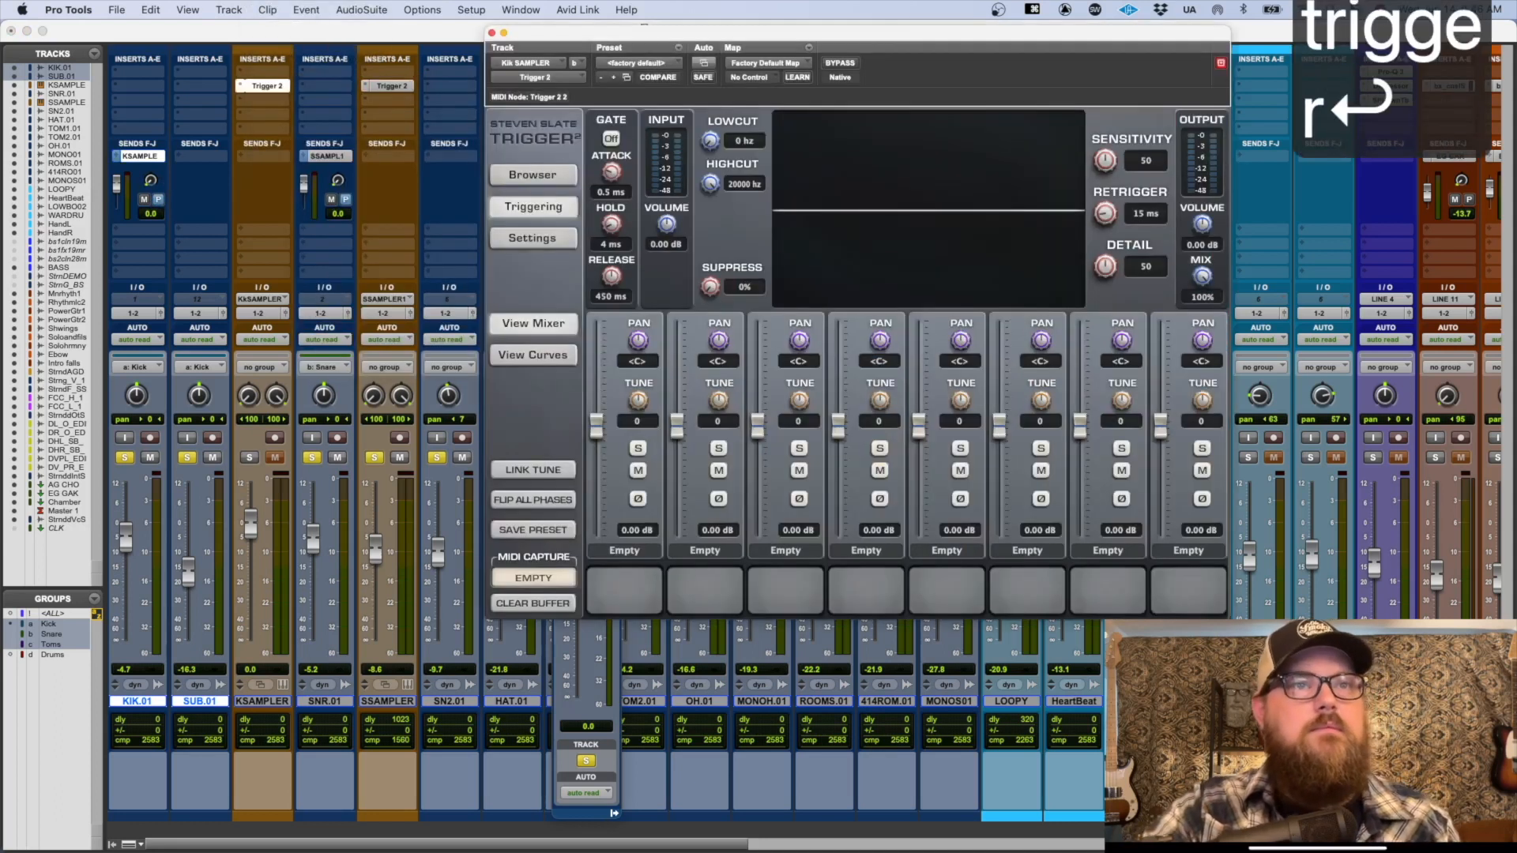
Step: Load the Kick_BLASCOE.prs preset from DH Samples, Citizen Way_TRIGGERS, Love is a Lion_KICK, and show Trigger 2's triggering view
left_click(534, 175)
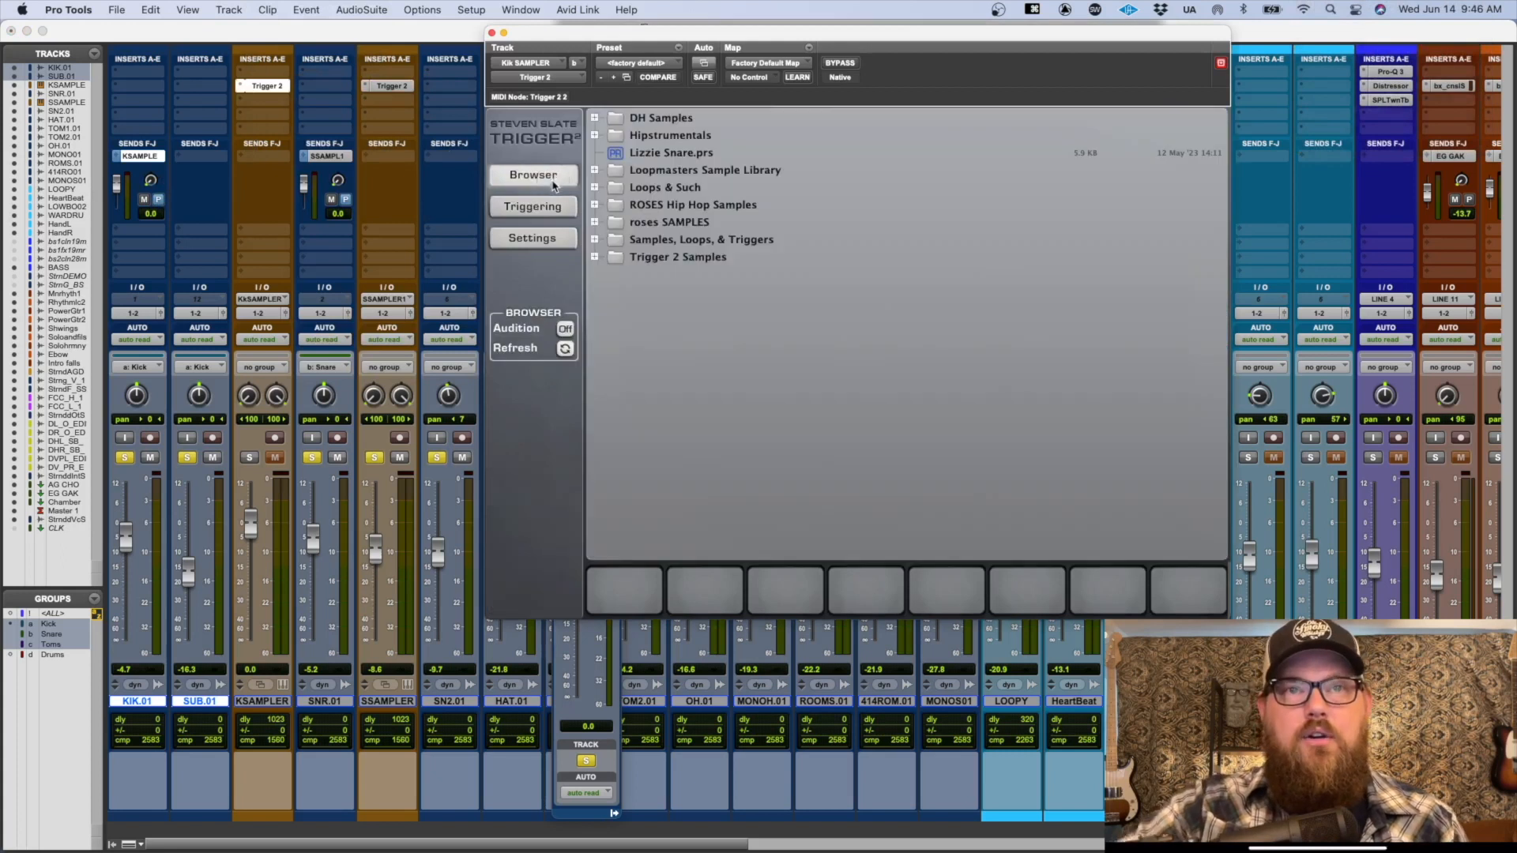
left_click(594, 119)
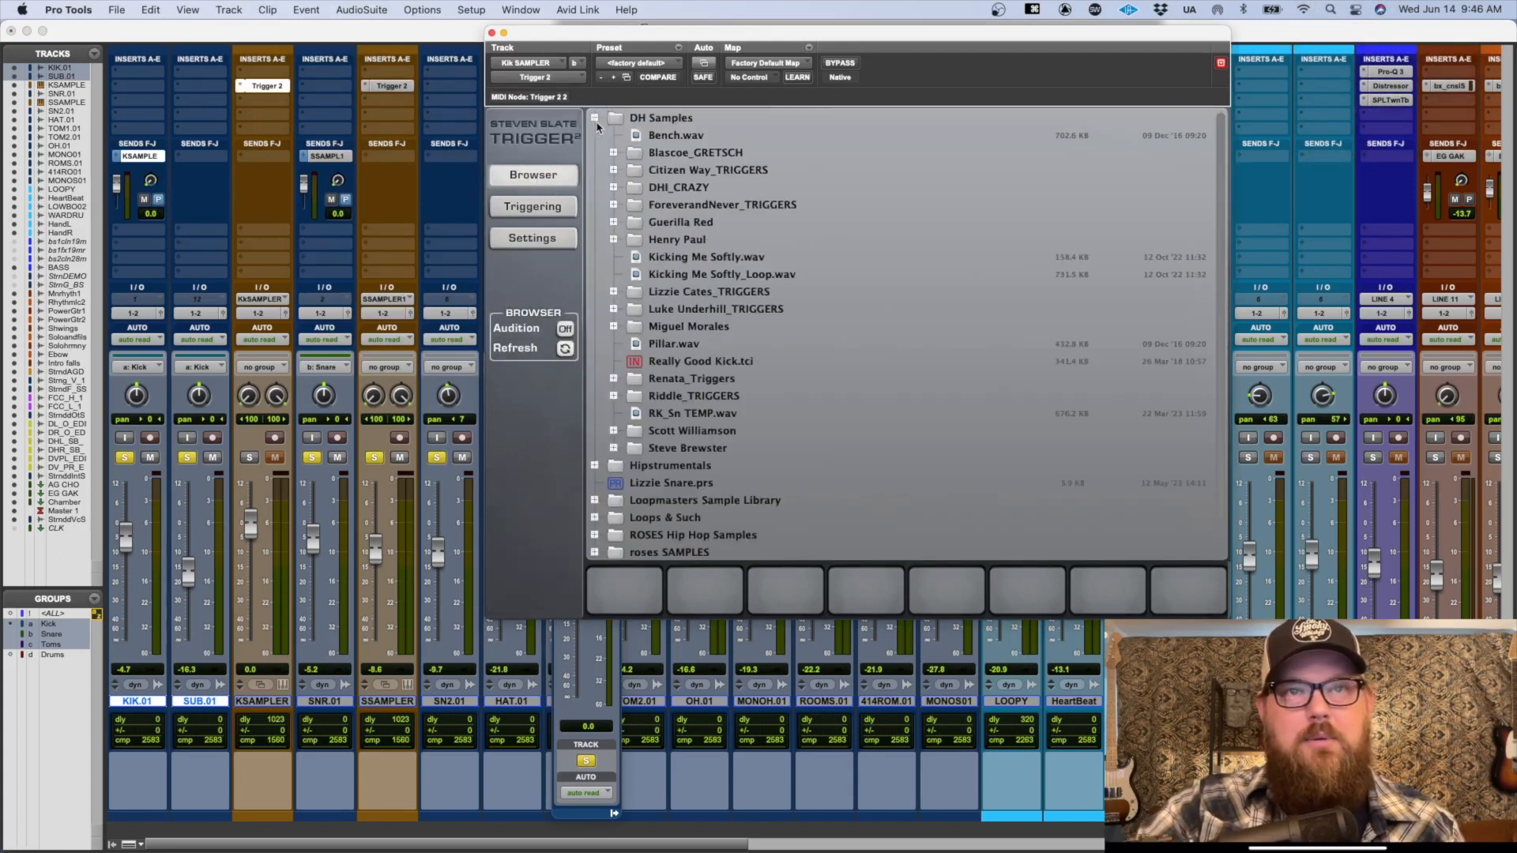
left_click(614, 153)
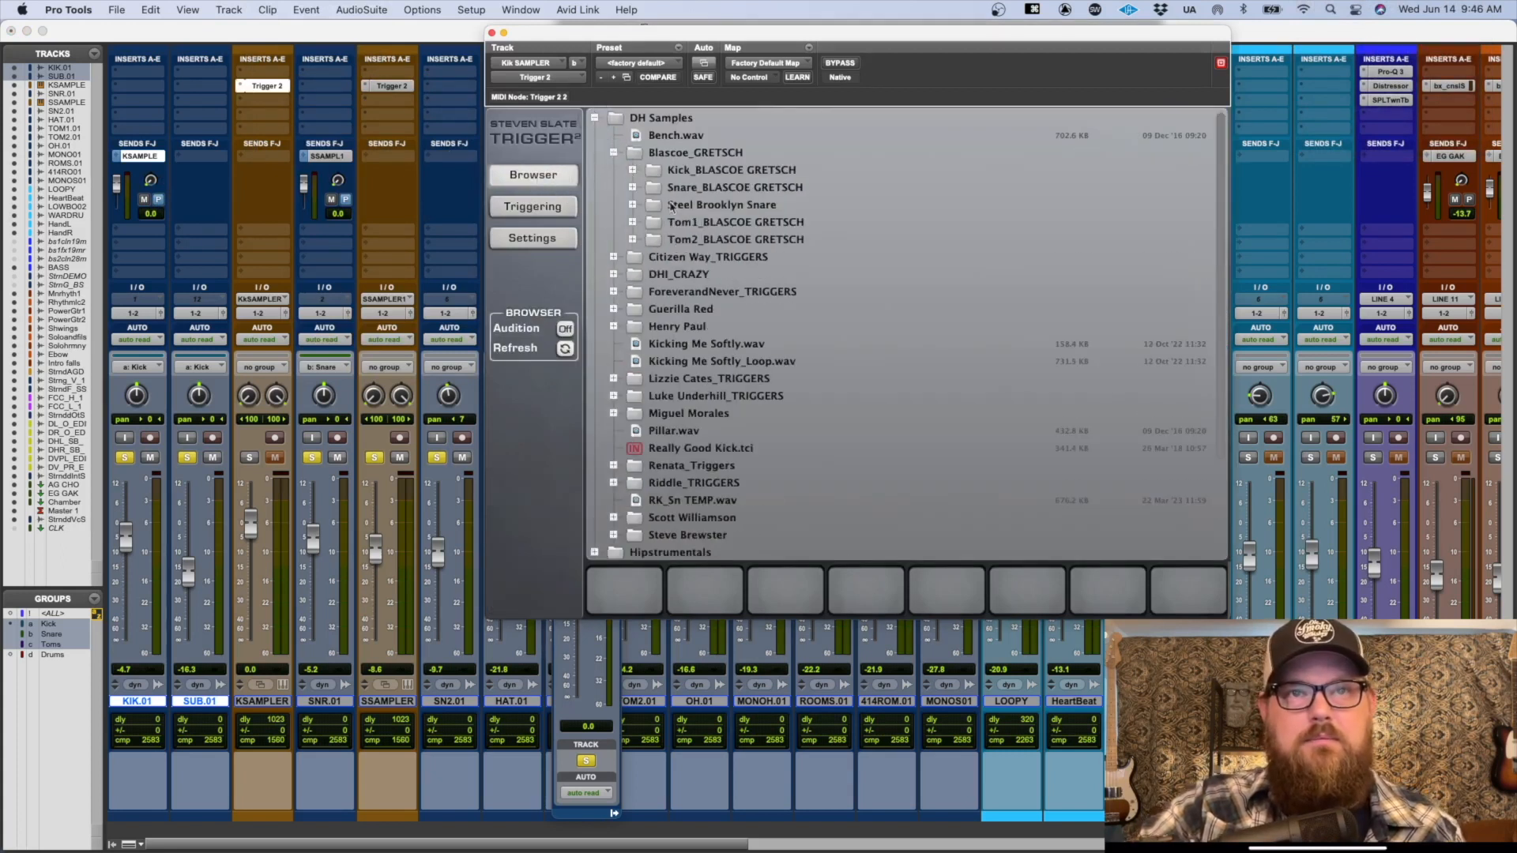
left_click(632, 172)
left_click(632, 171)
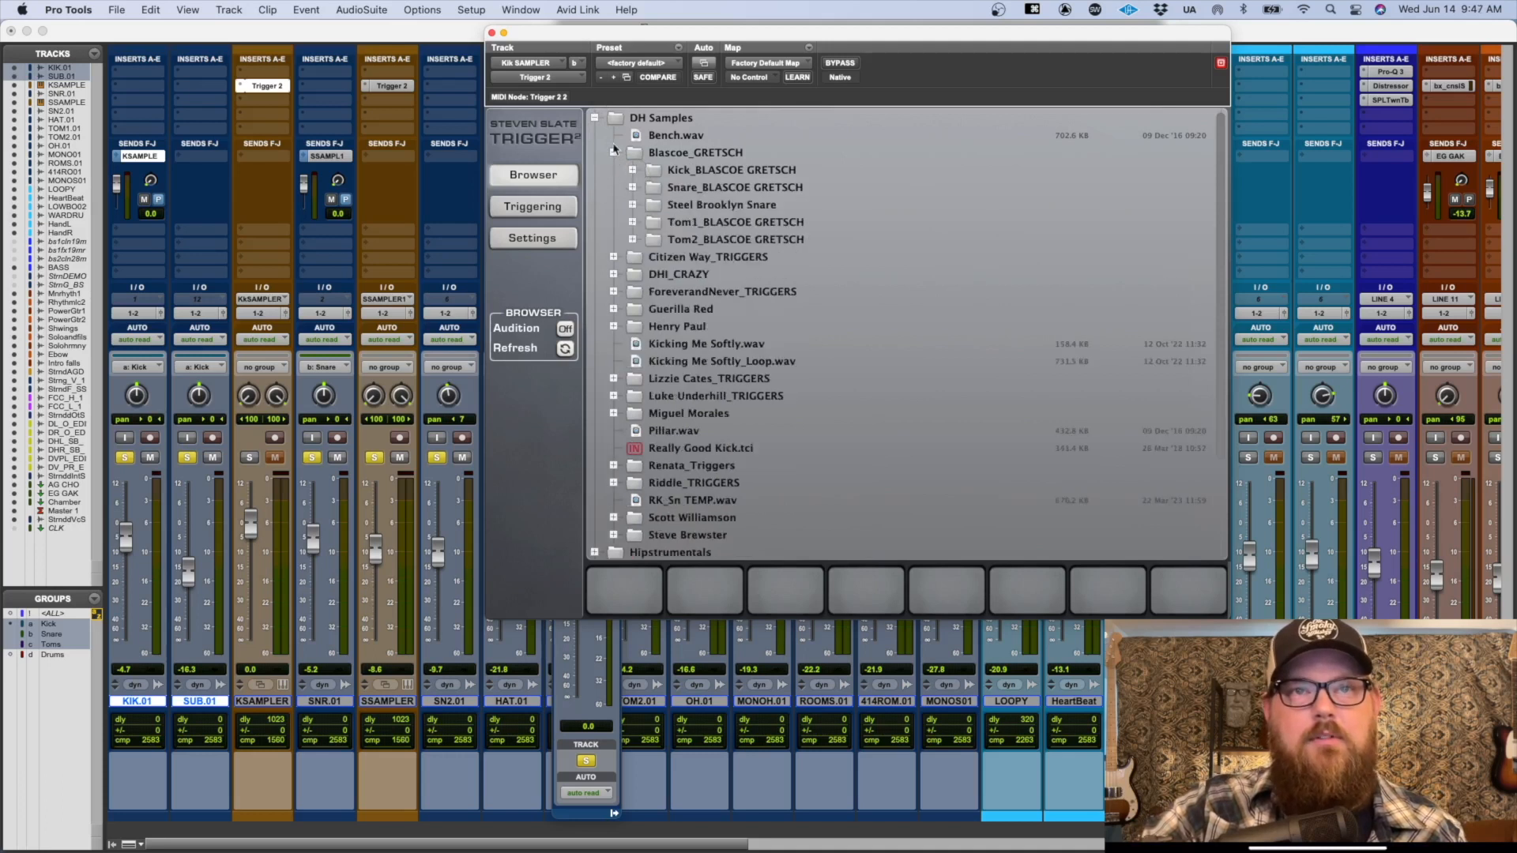
left_click(614, 154)
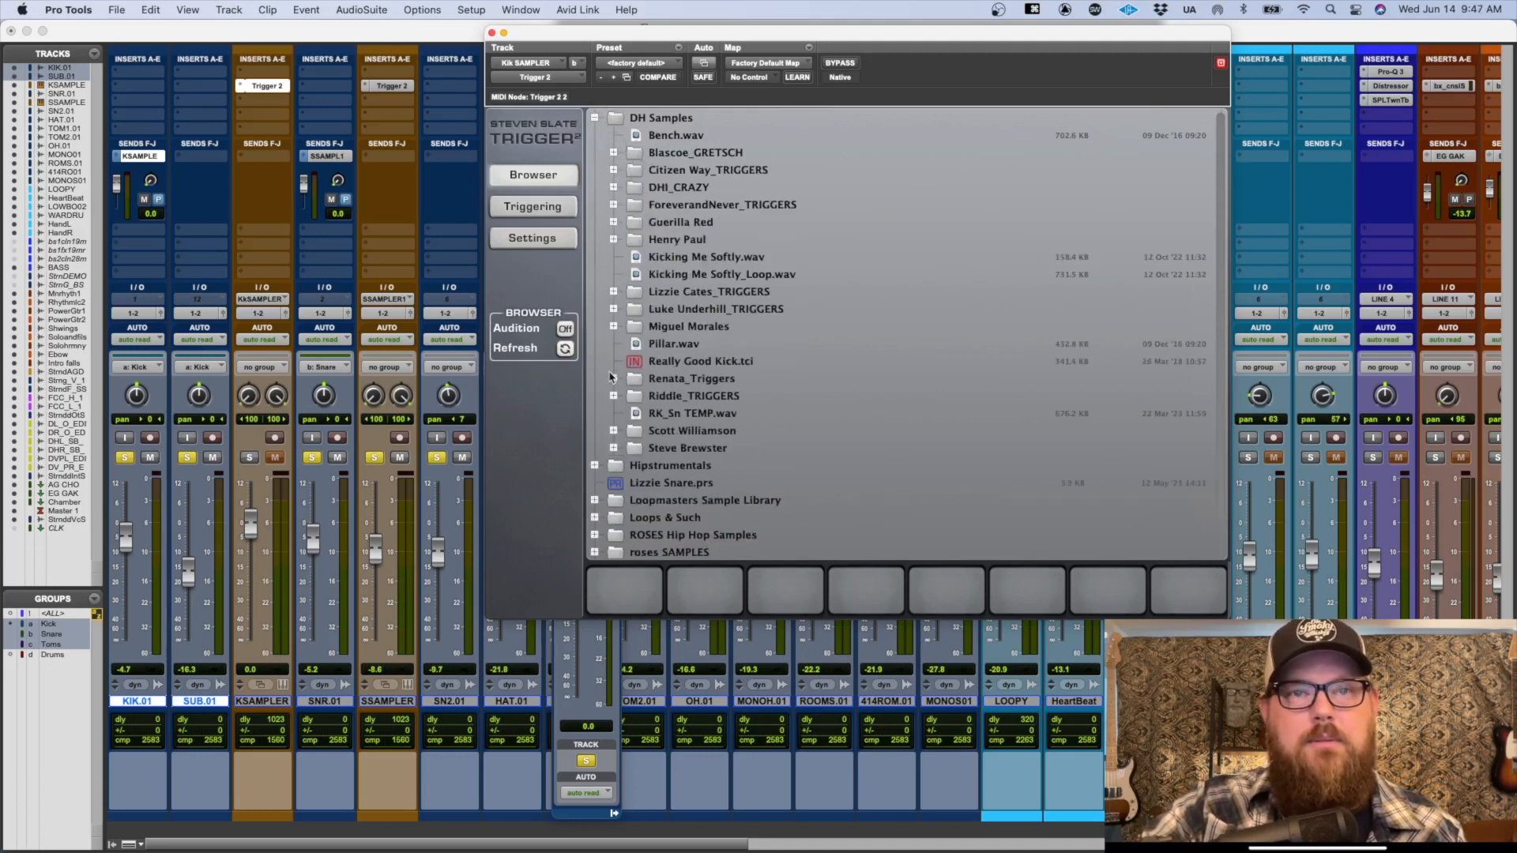
left_click(614, 447)
left_click(615, 447)
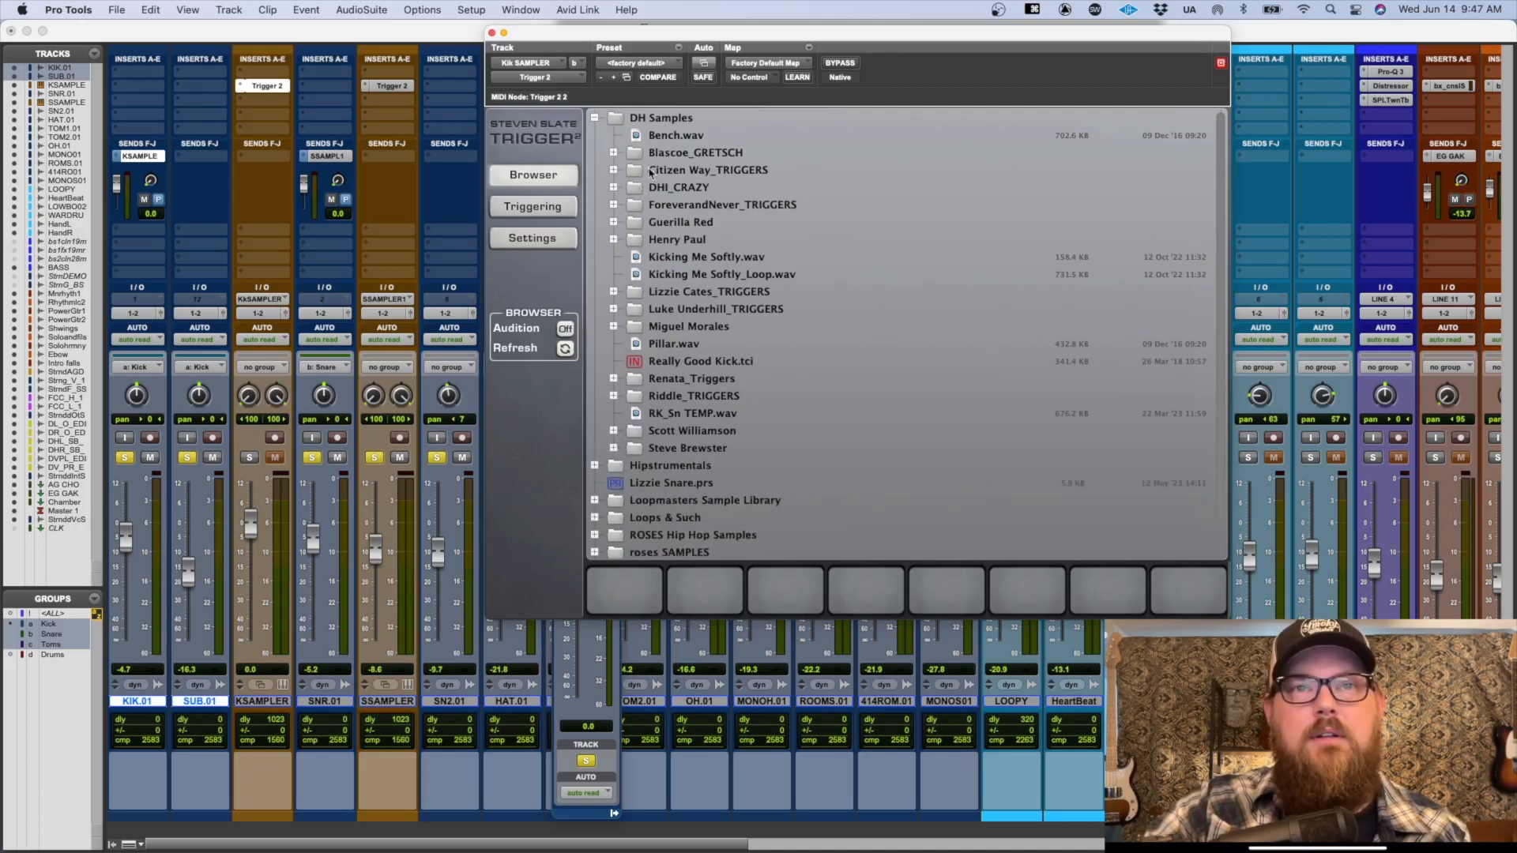
left_click(613, 170)
left_click(632, 187)
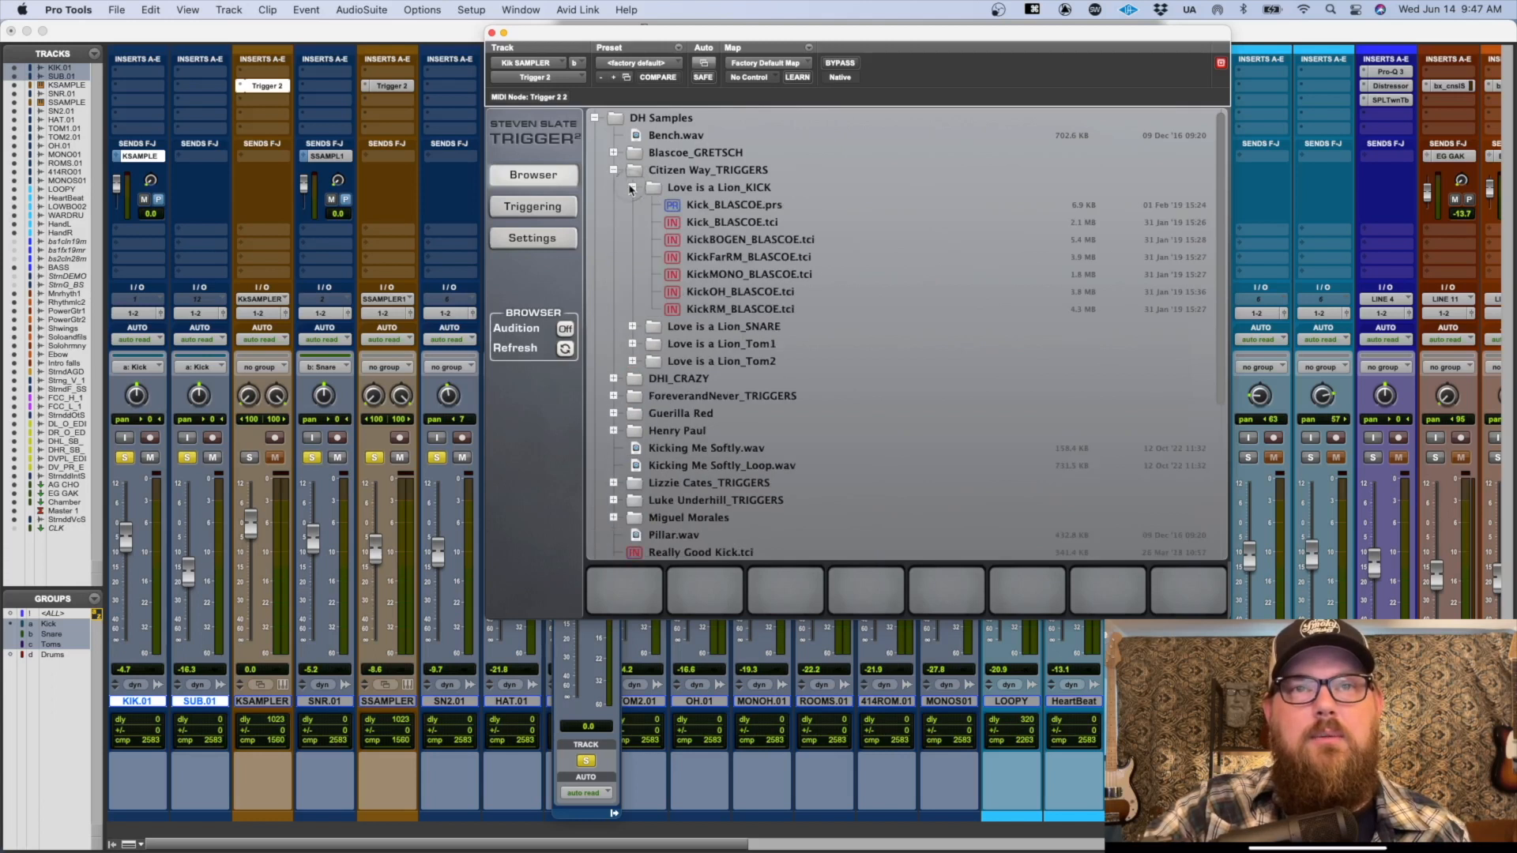
double_click(700, 207)
left_click(557, 209)
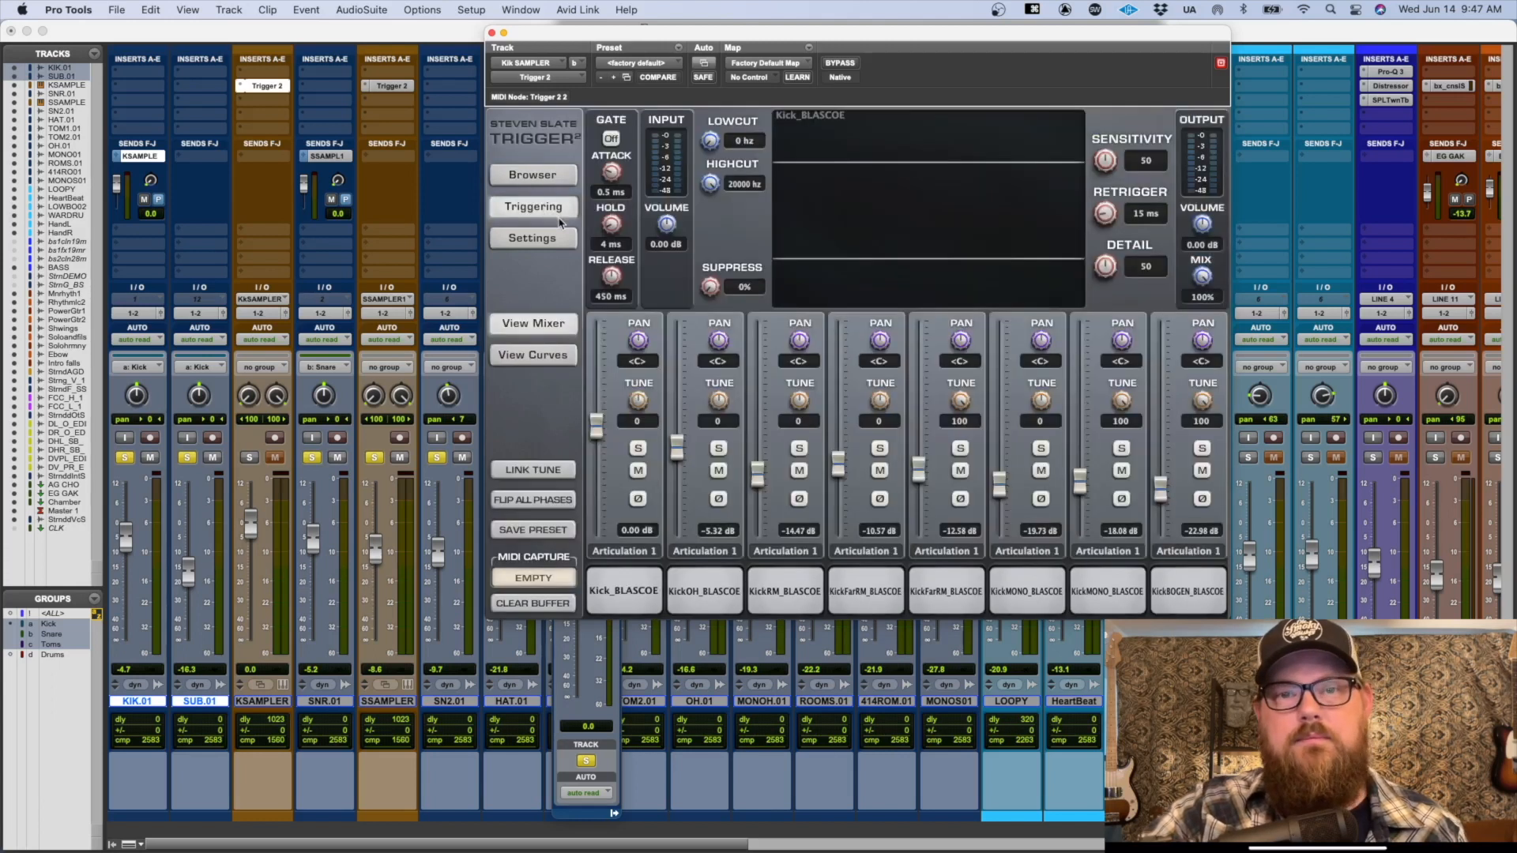
Step: Solo Kik SAMPLER, start playback, and lower the trigger Detail to 34
left_click(250, 458)
key("space")
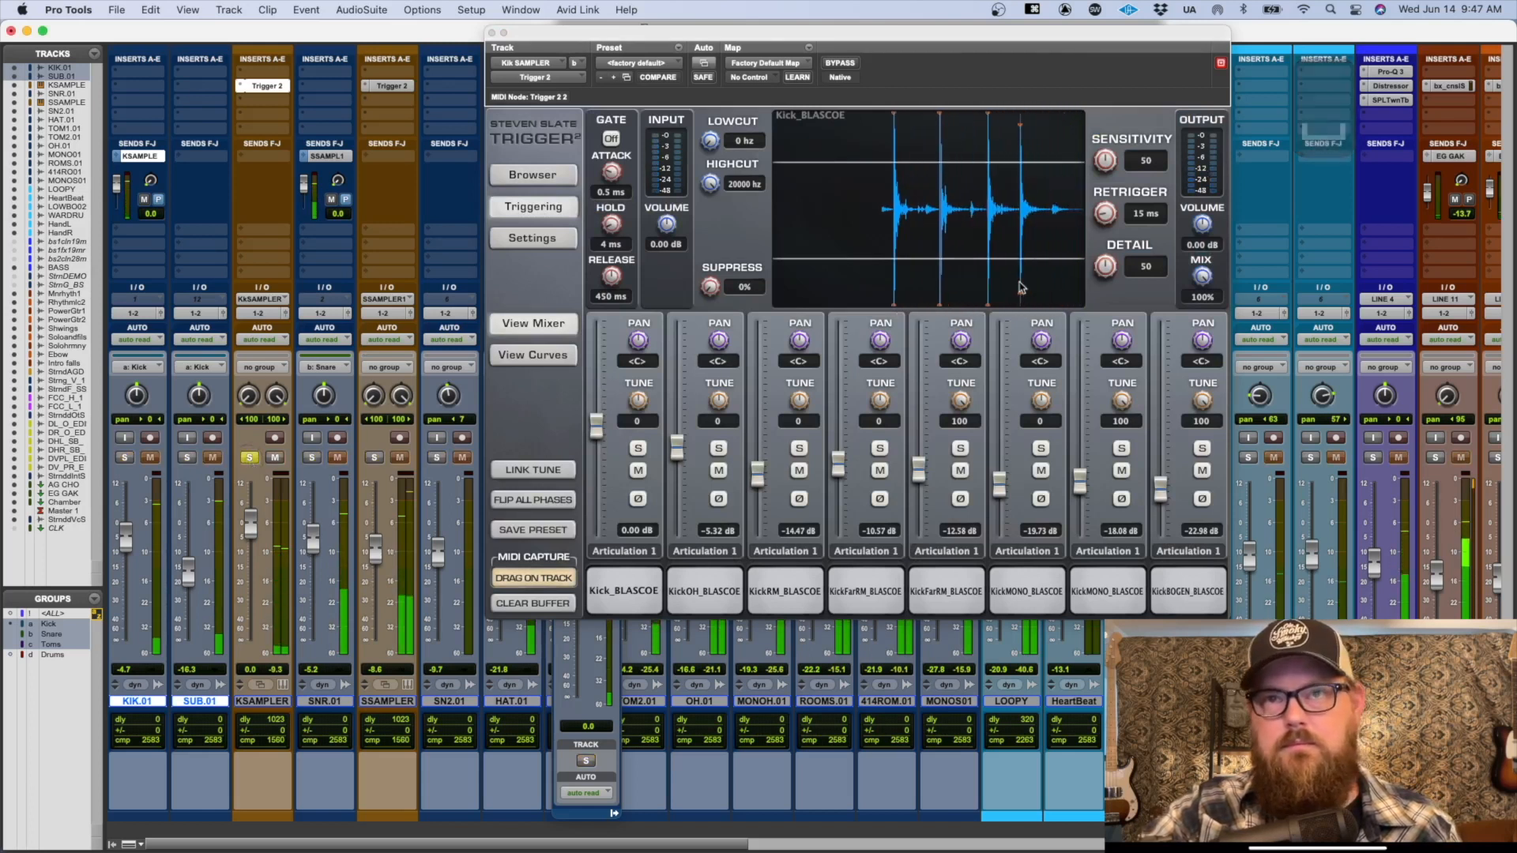
left_click_drag(1104, 267, 1103, 301)
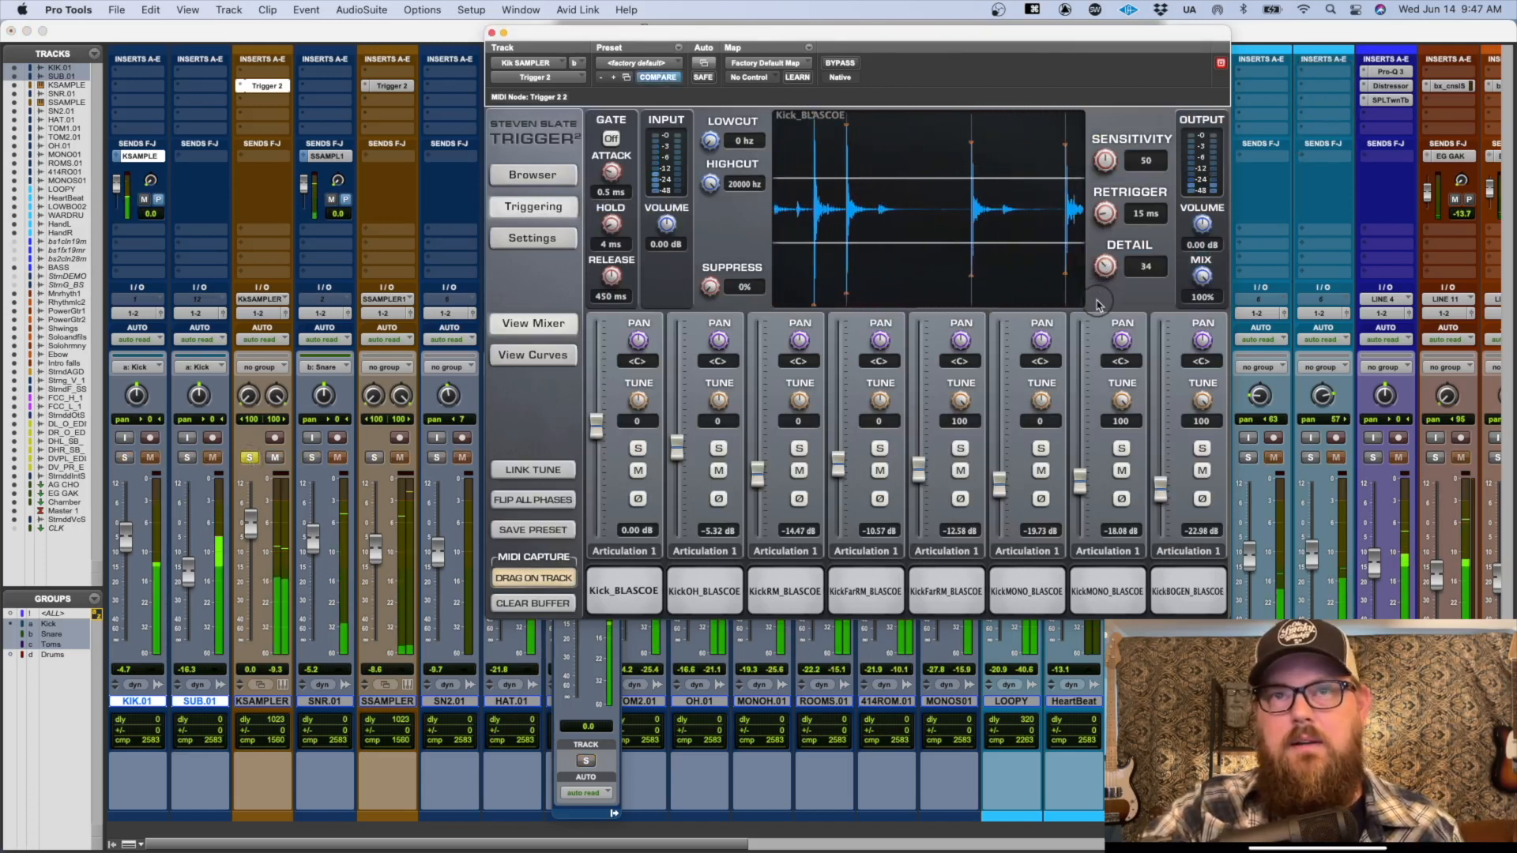
Step: Compare the real KIK.01 and SUB.01 kick tracks with Kik SAMPLER by swapping which of them are soloed
left_click(262, 703)
key("shift+s")
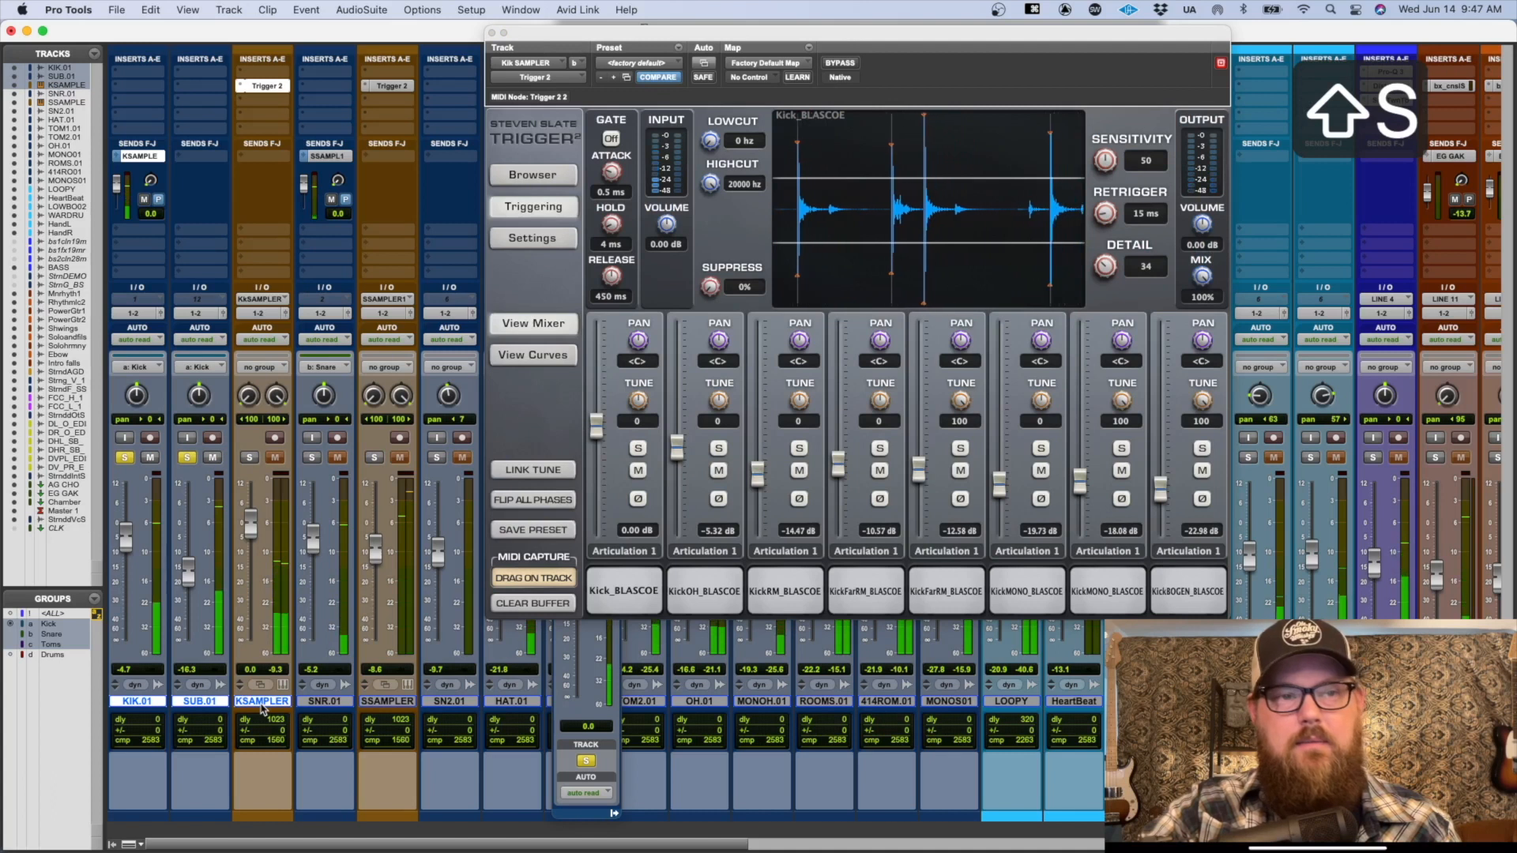
key("shift+s")
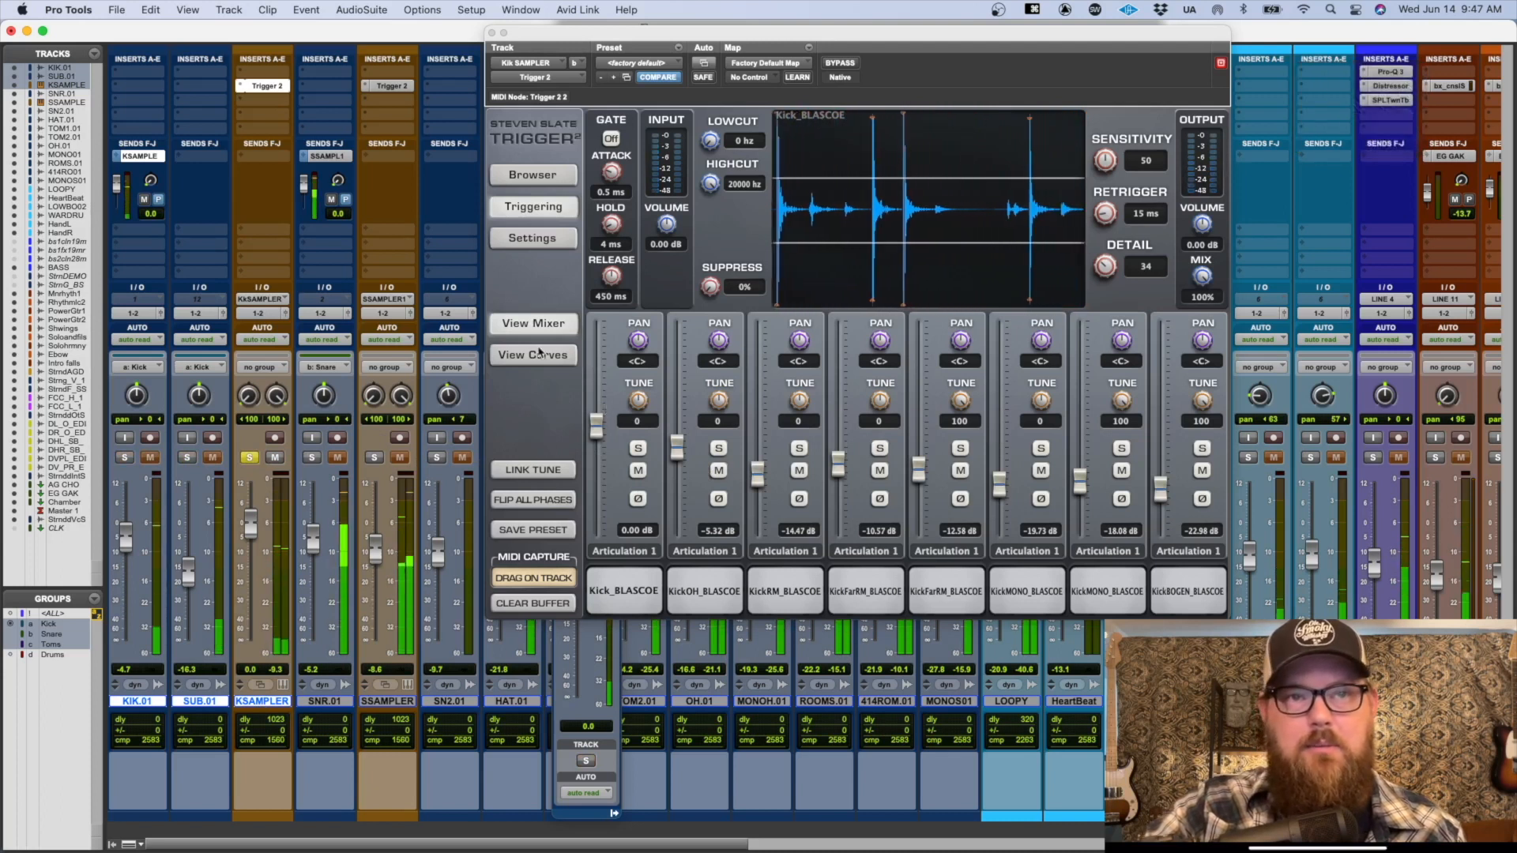
Step: Mute the second KickMONO, the KickBOGEN and both KickFarRM samples in Trigger 2's mixer
left_click(1122, 472)
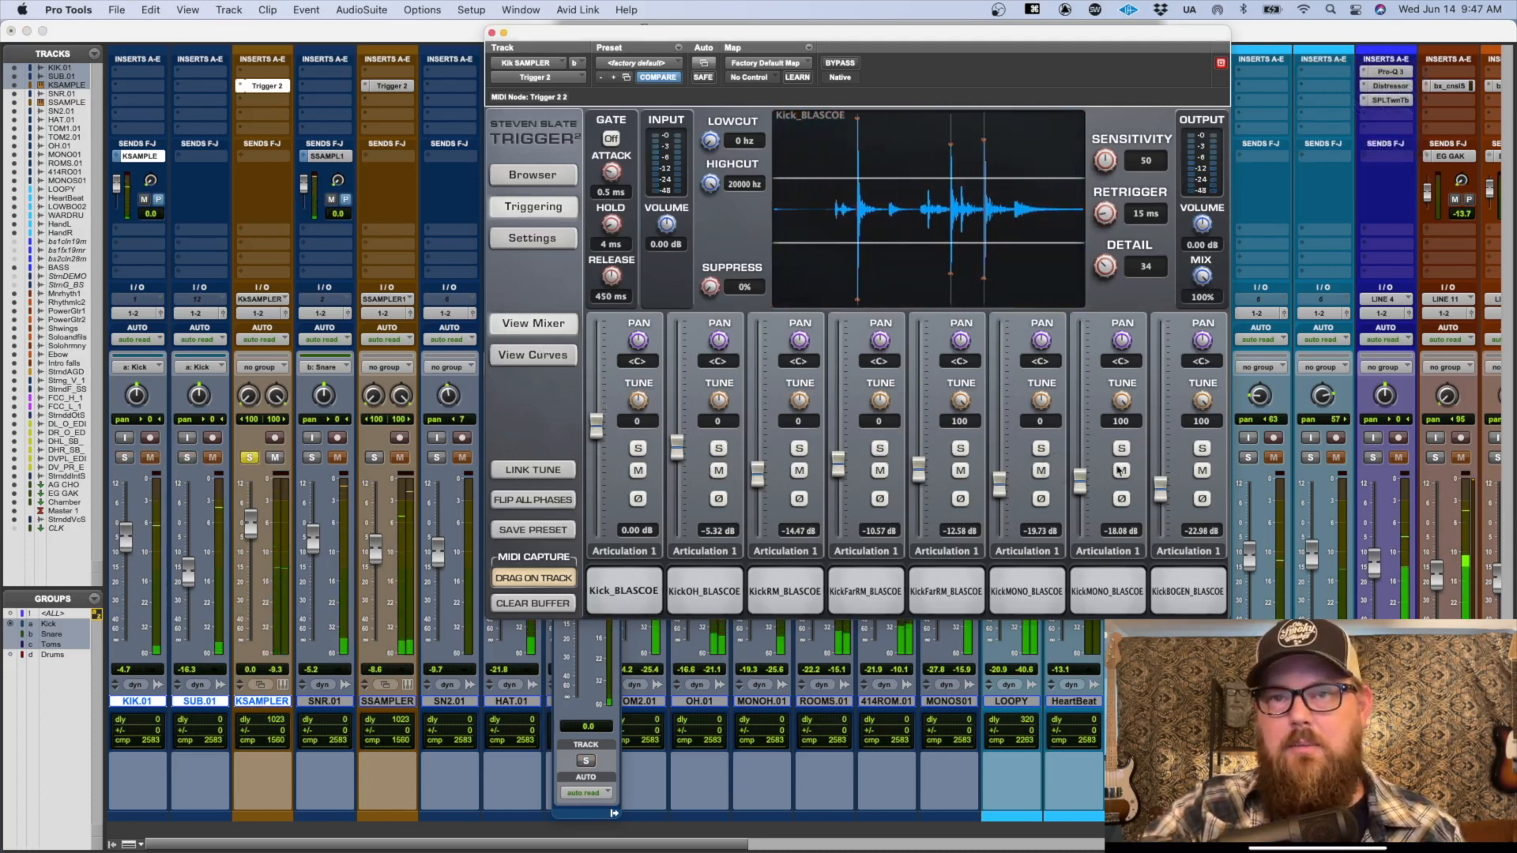
left_click(1123, 472)
left_click(1201, 472)
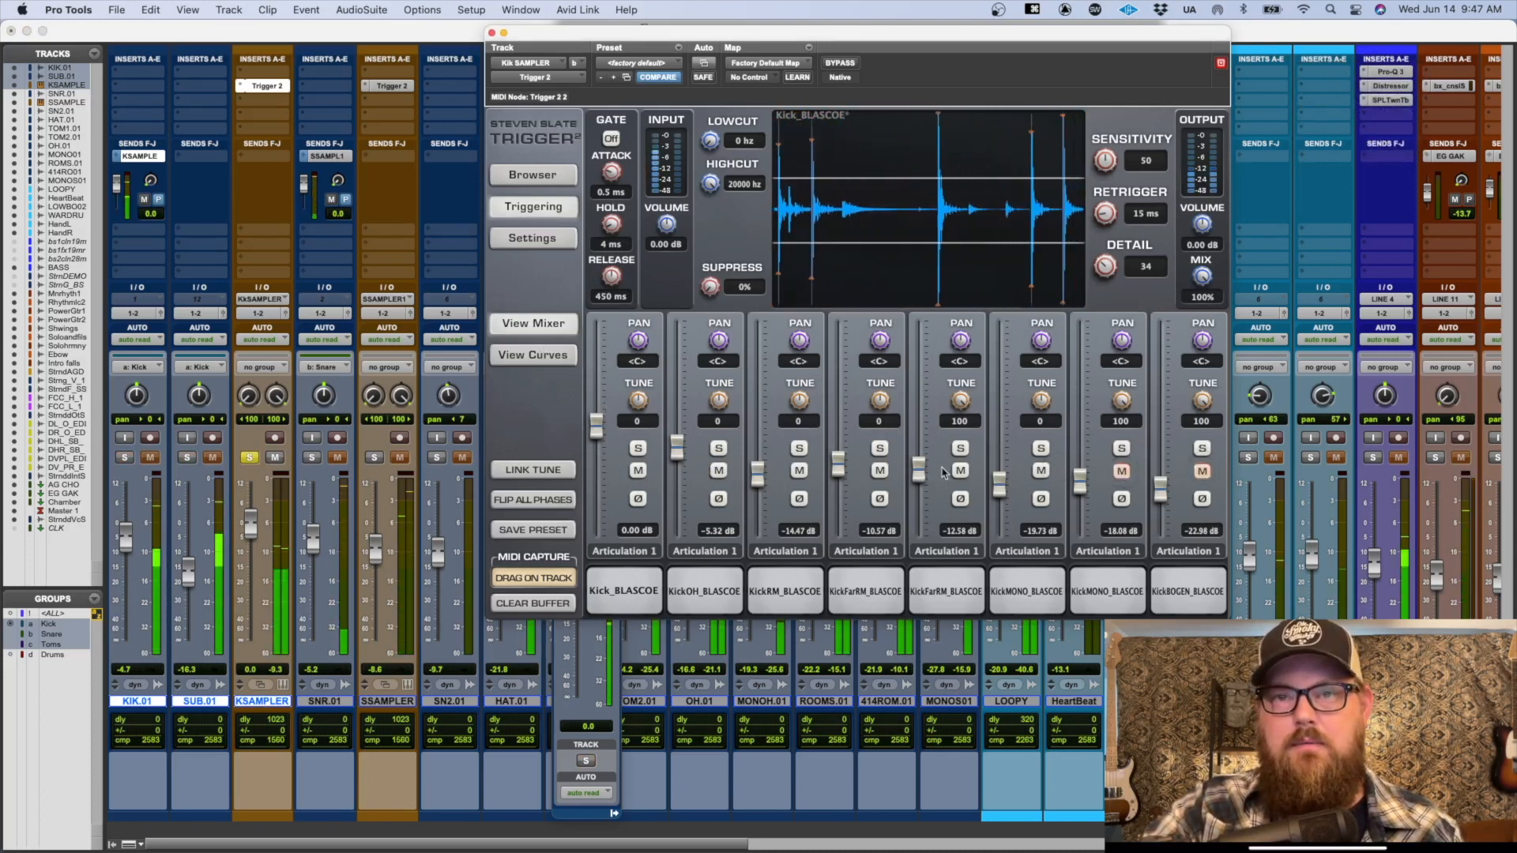
left_click(960, 470)
left_click(879, 470)
Step: Lower the first KickFarRM, KickRM and KickOH samples to -inf and mute the first KickMONO sample
left_click_drag(838, 466, 838, 522)
left_click_drag(757, 474, 757, 521)
left_click_drag(677, 447, 677, 521)
mouse_move(597, 431)
left_mouse_down()
mouse_move(598, 418)
mouse_move(597, 431)
left_mouse_up()
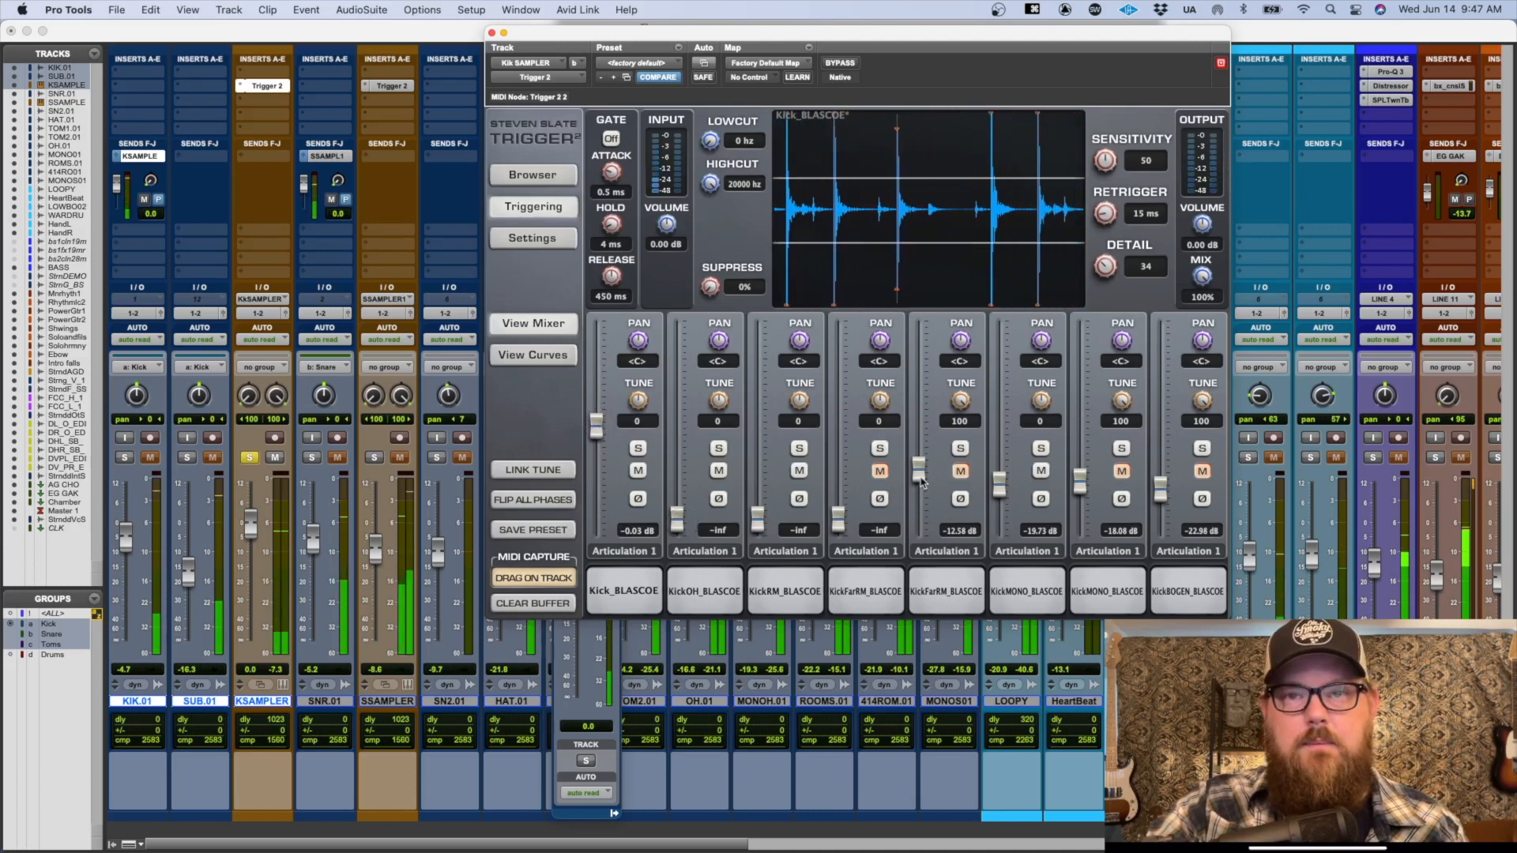
left_click(1042, 472)
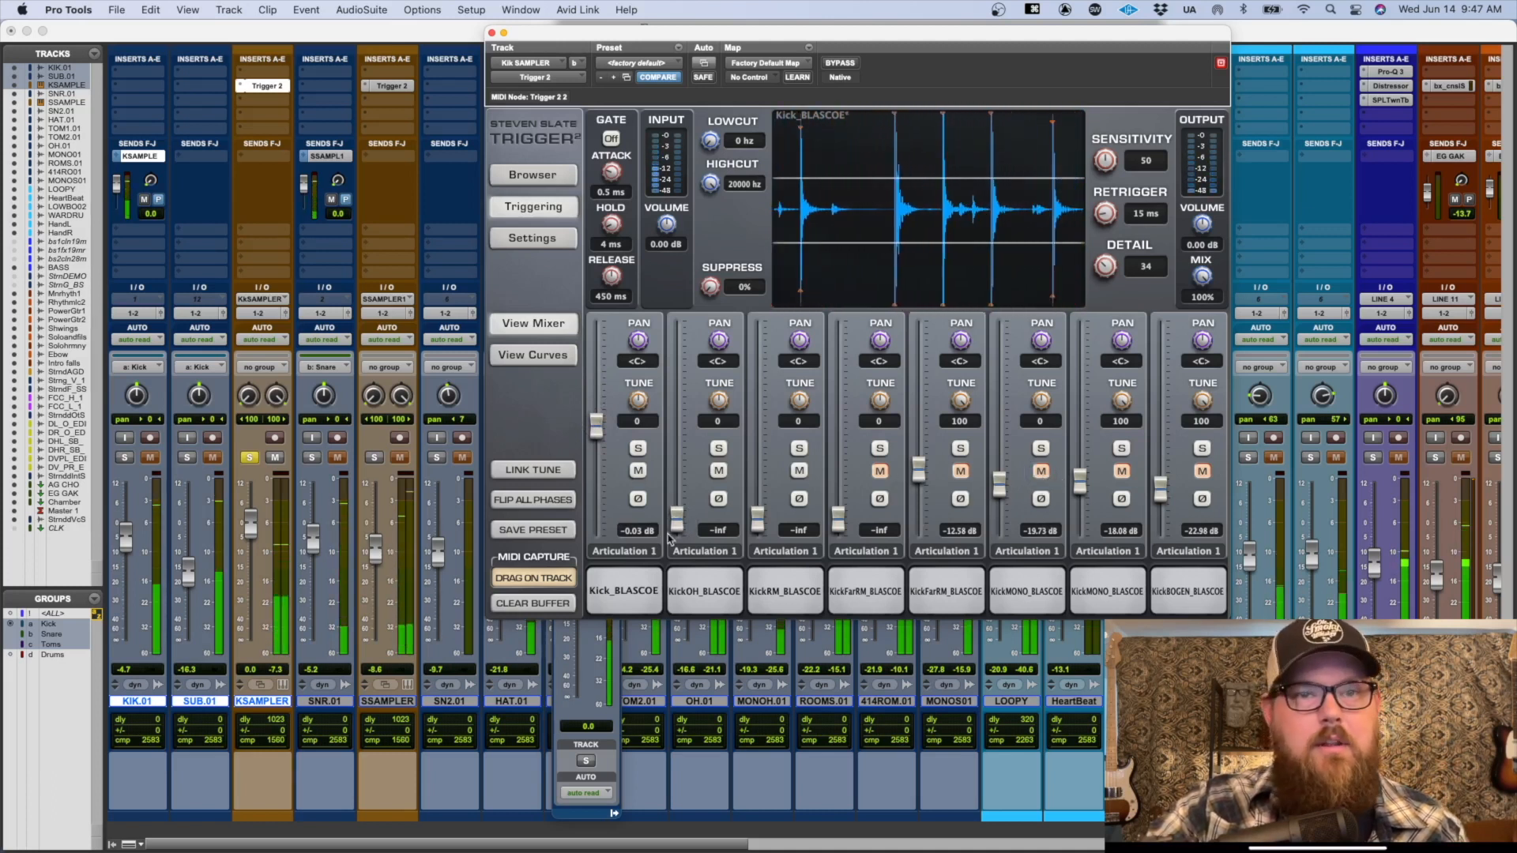
Step: Blend in KickOH at -7.30 dB, KickRM at -21.32 dB and the unmuted first KickFarRM at -17.04 dB
mouse_move(677, 520)
left_mouse_down()
mouse_move(678, 452)
mouse_move(674, 544)
left_mouse_up()
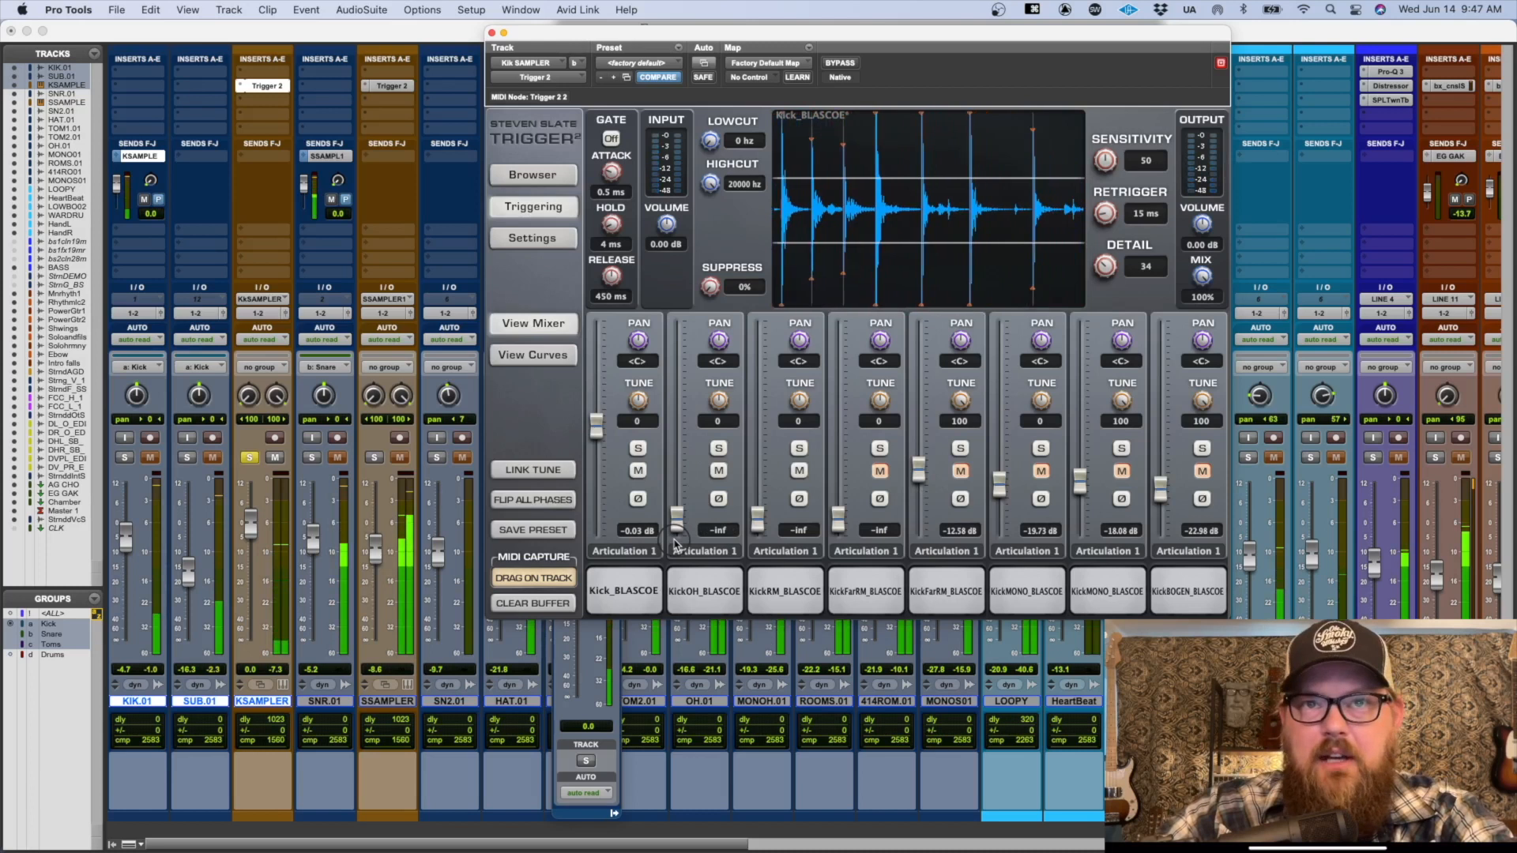
left_click_drag(675, 545, 677, 453)
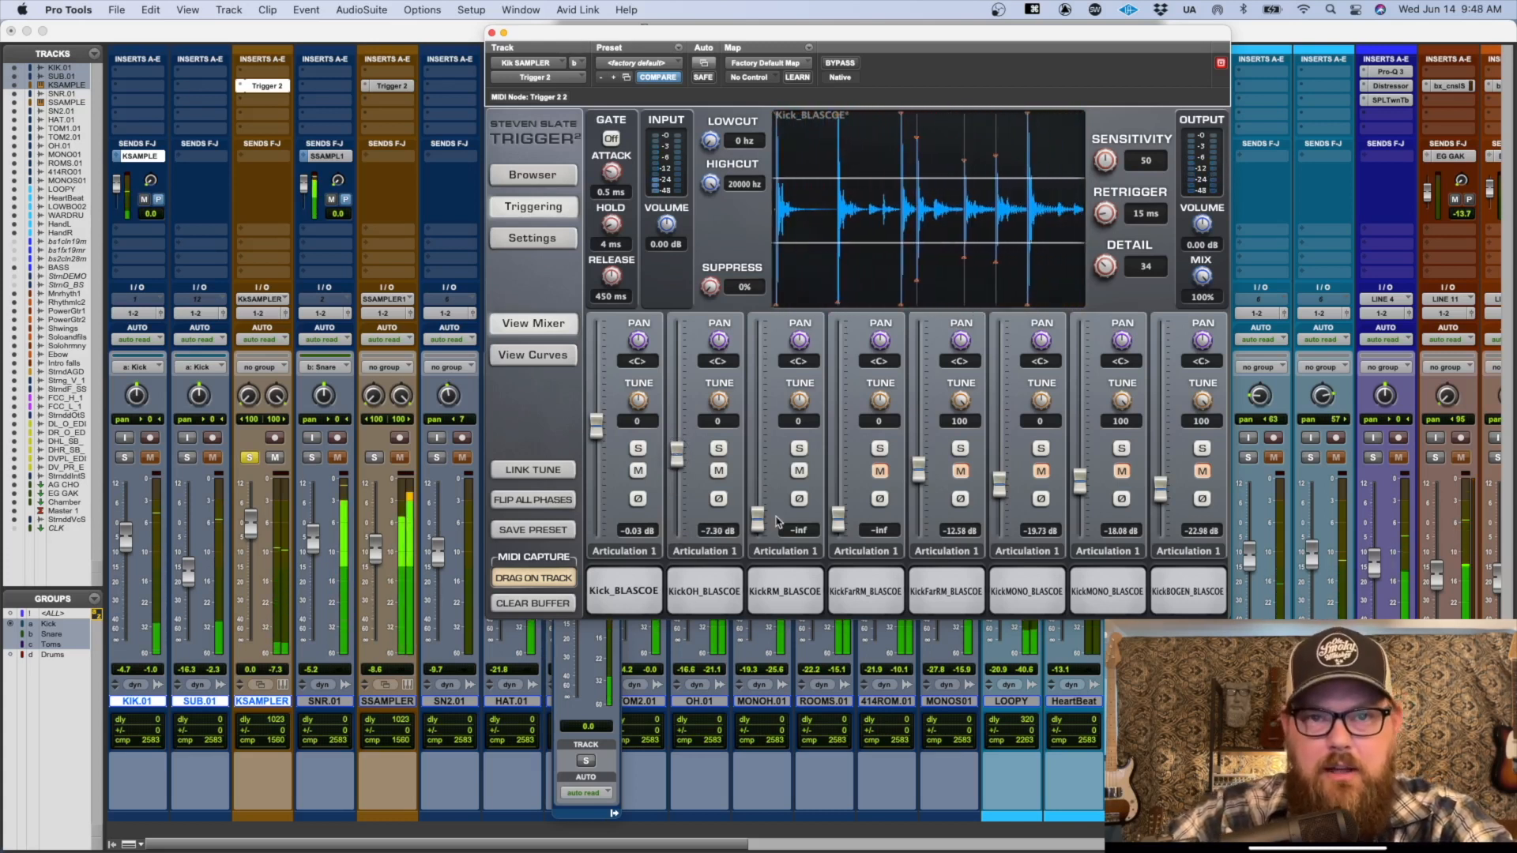
left_click_drag(757, 518, 763, 487)
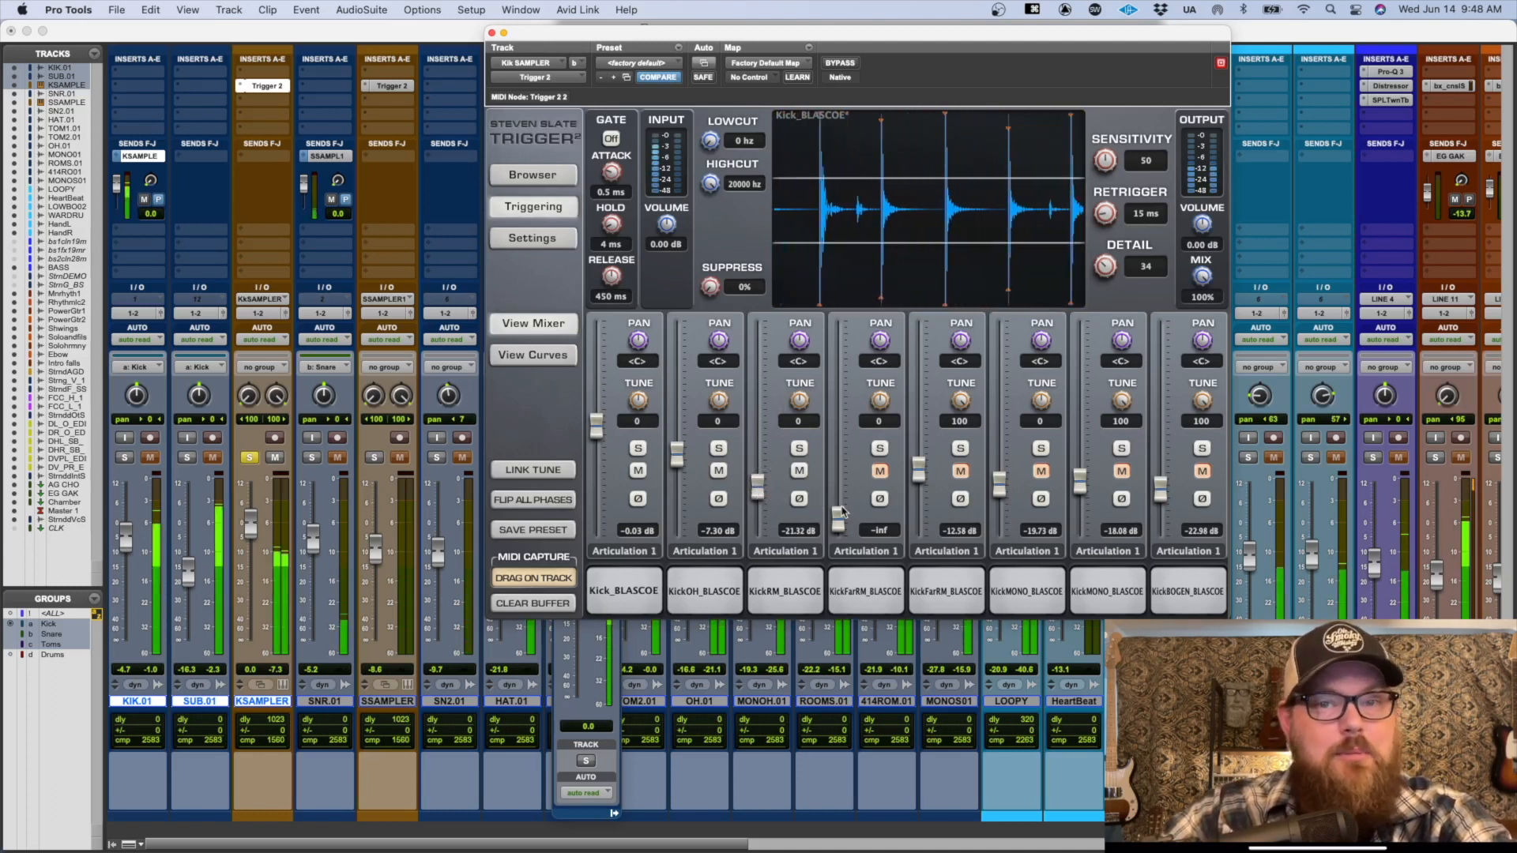
left_click(881, 471)
left_click_drag(838, 517, 842, 486)
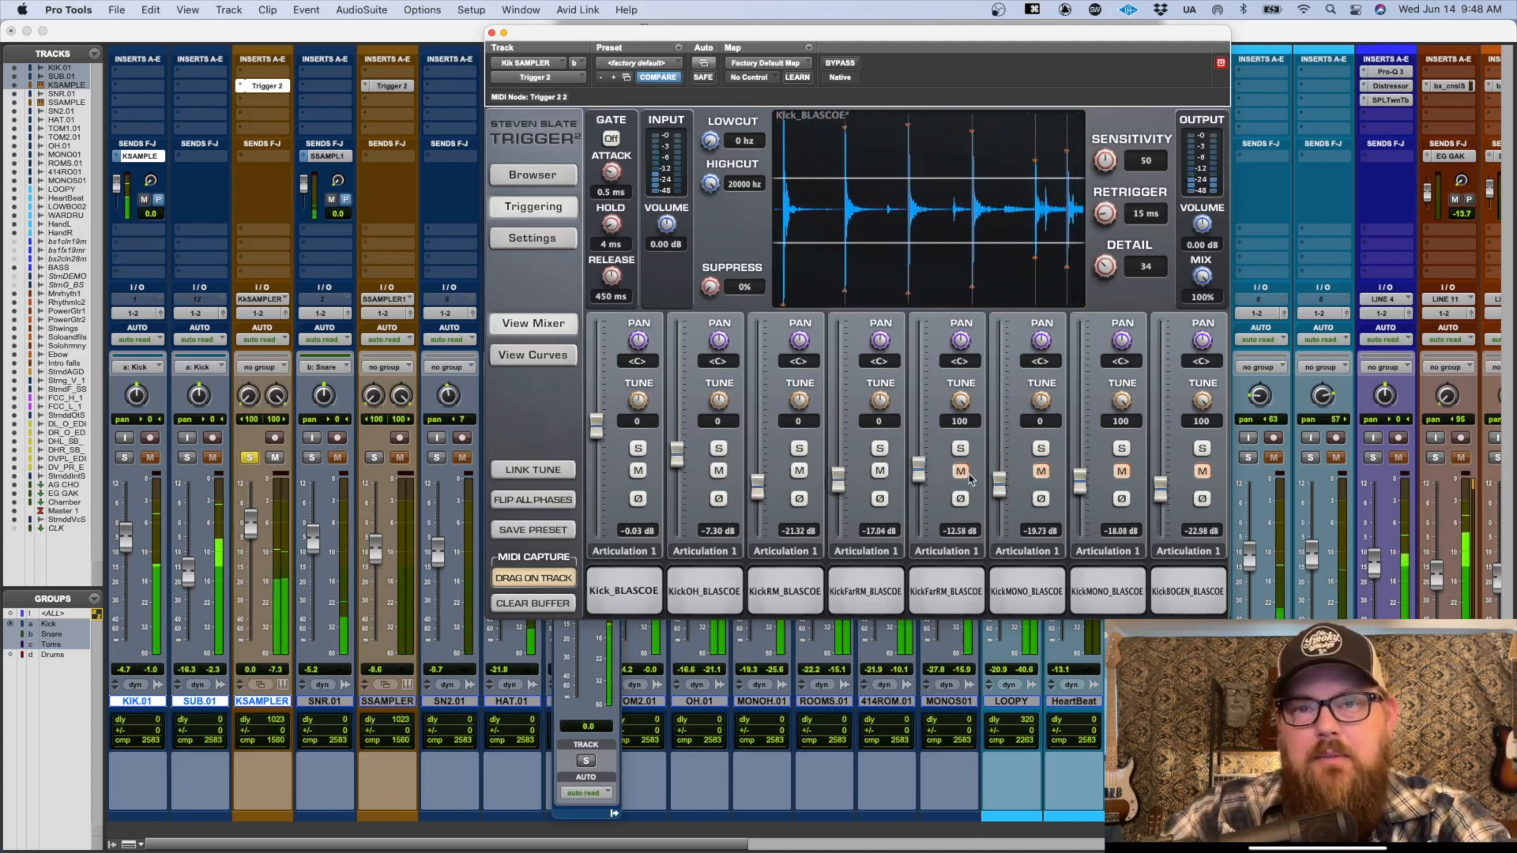
Step: Unmute and solo the second KickFarRM sample, raise it to -2.97 dB and try adjusting its tuning
left_click(961, 472)
left_click(961, 449)
left_click_drag(919, 470, 922, 440)
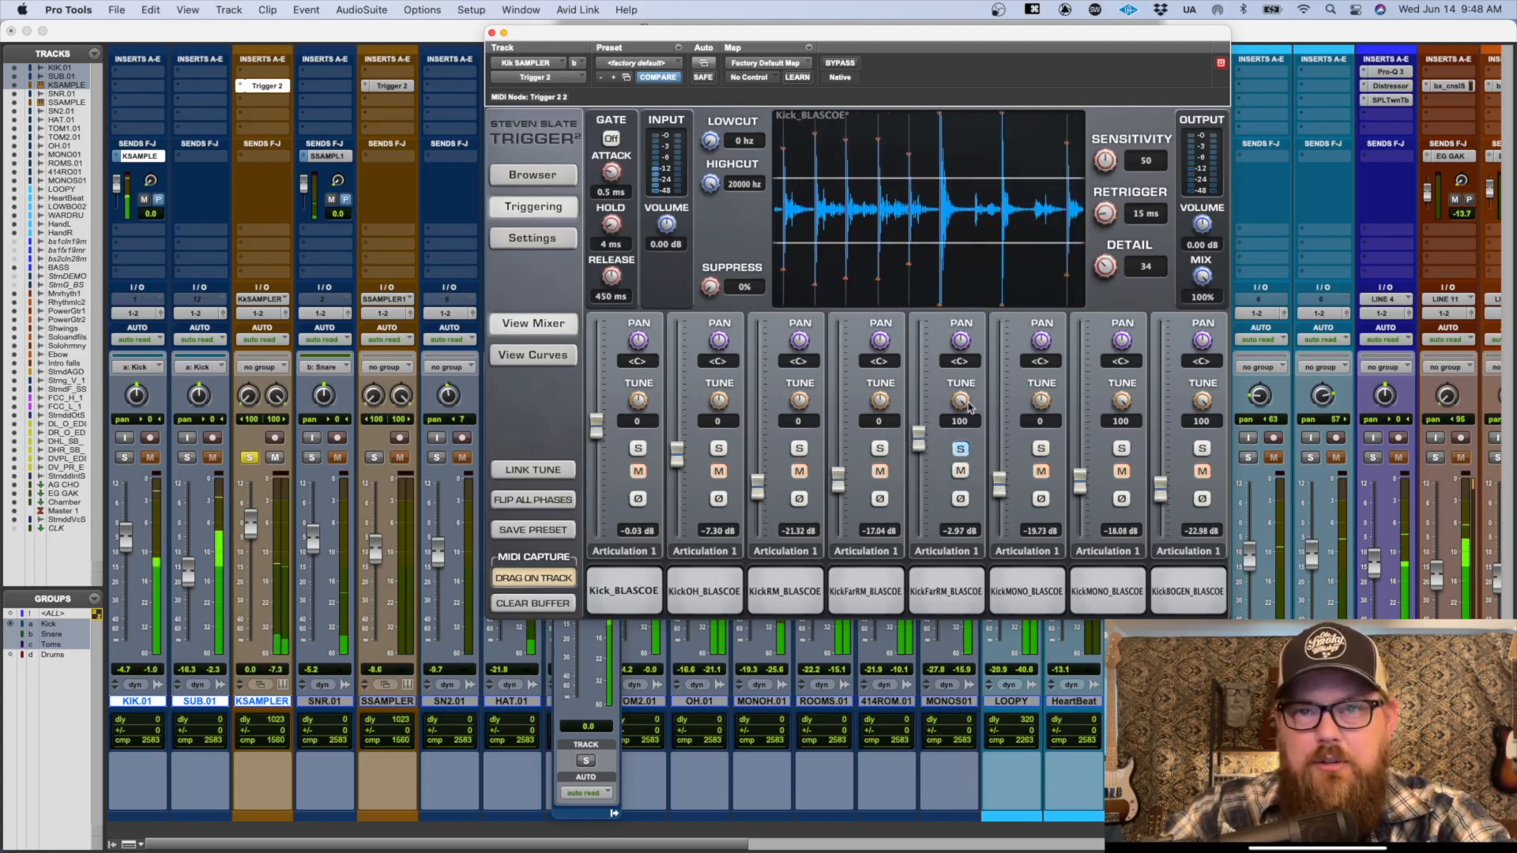
left_click_drag(962, 411, 961, 450)
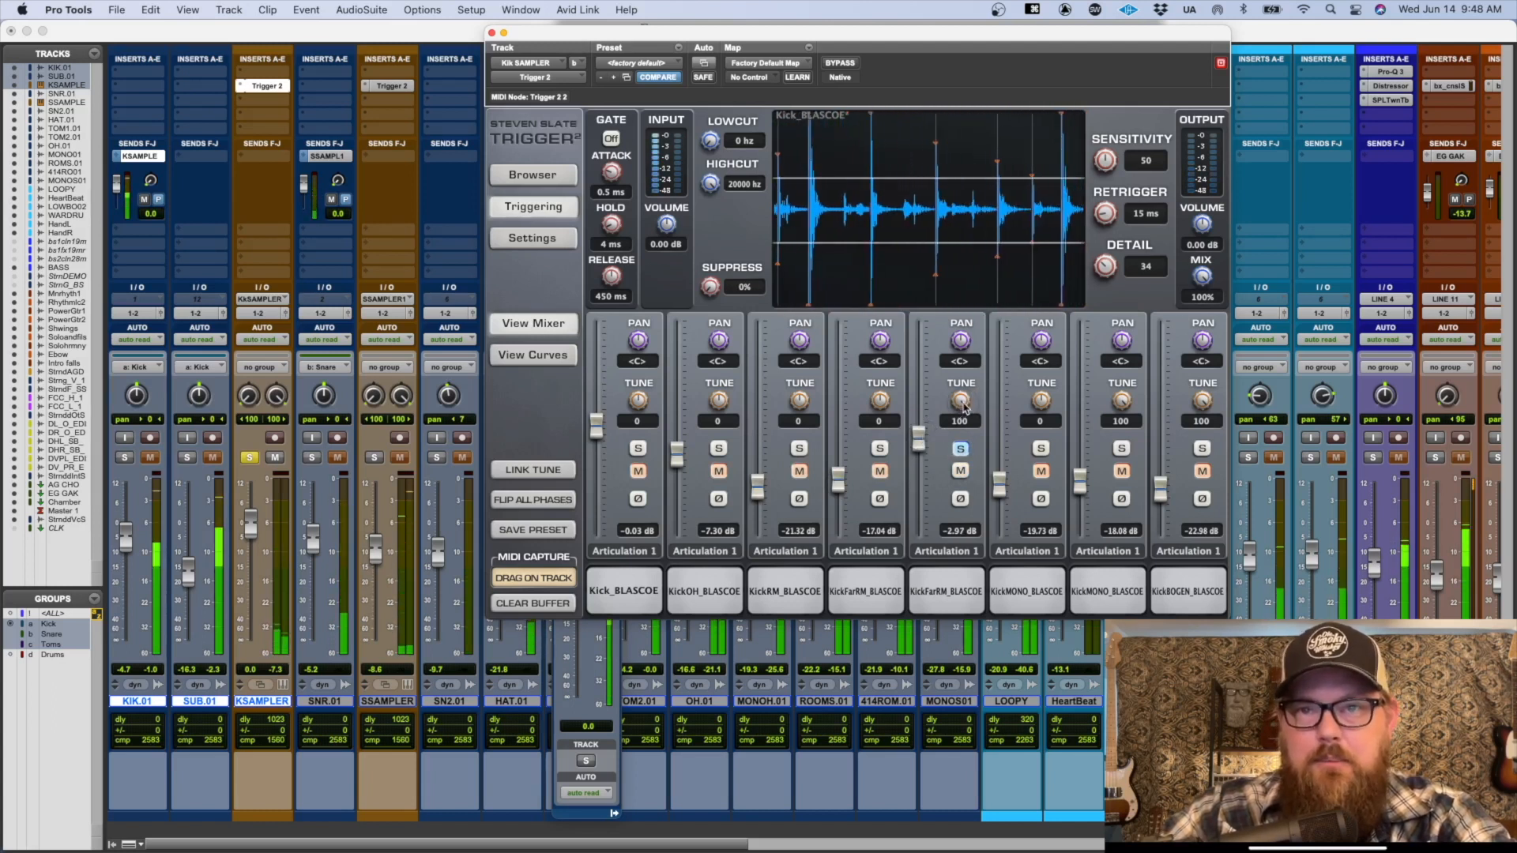
left_click(925, 588)
left_click_drag(924, 588, 1018, 283)
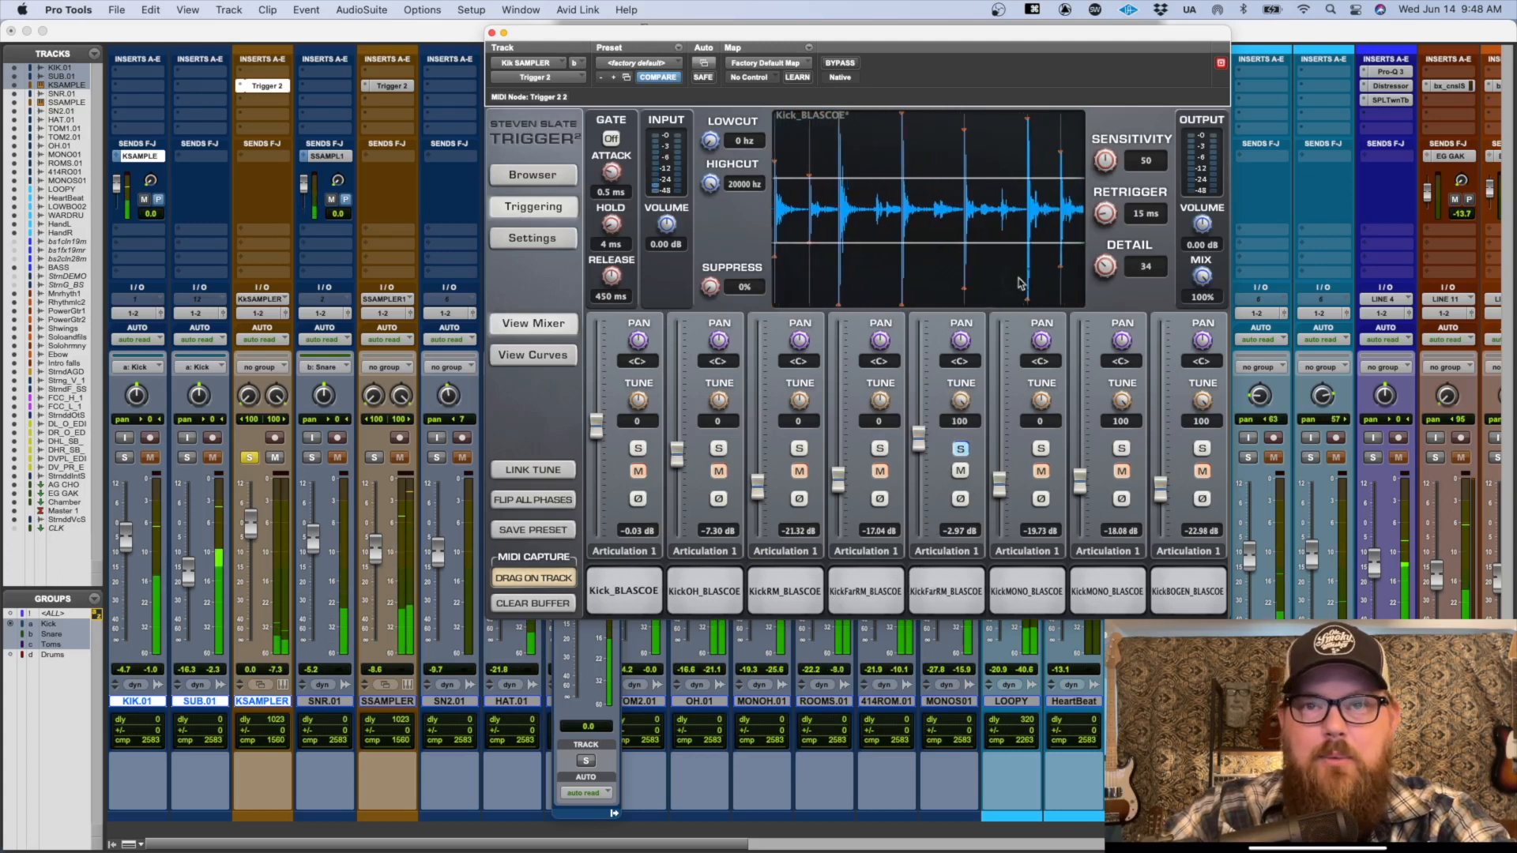
Step: Unsolo the second KickFarRM sample and set it to -16.43 dB, with the first KickMONO sample unmuted at -36.69 dB
left_click_drag(926, 442, 919, 539)
left_click(961, 448)
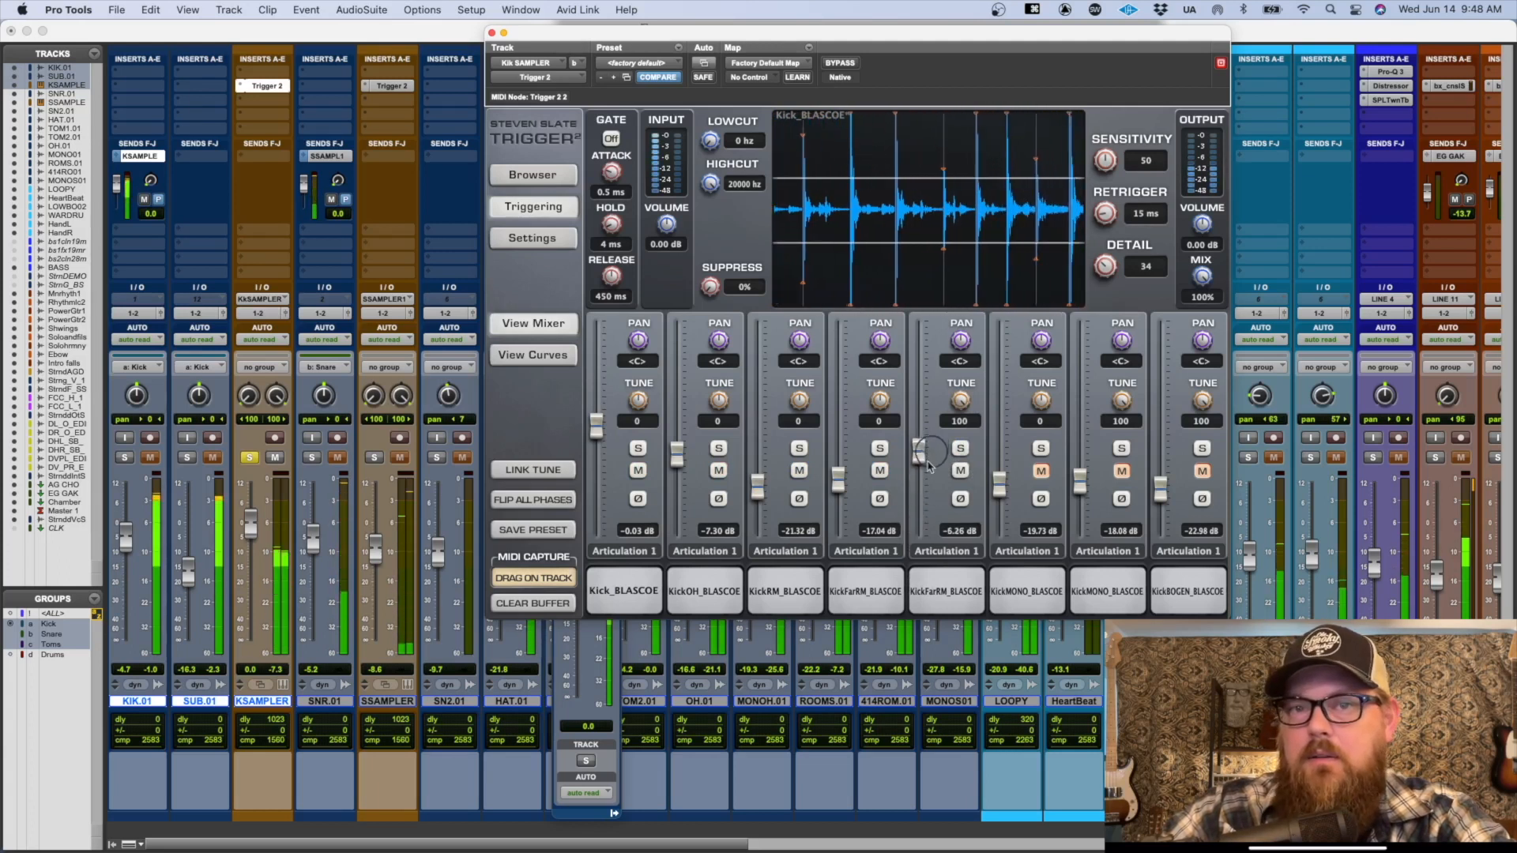
left_click_drag(927, 467, 928, 467)
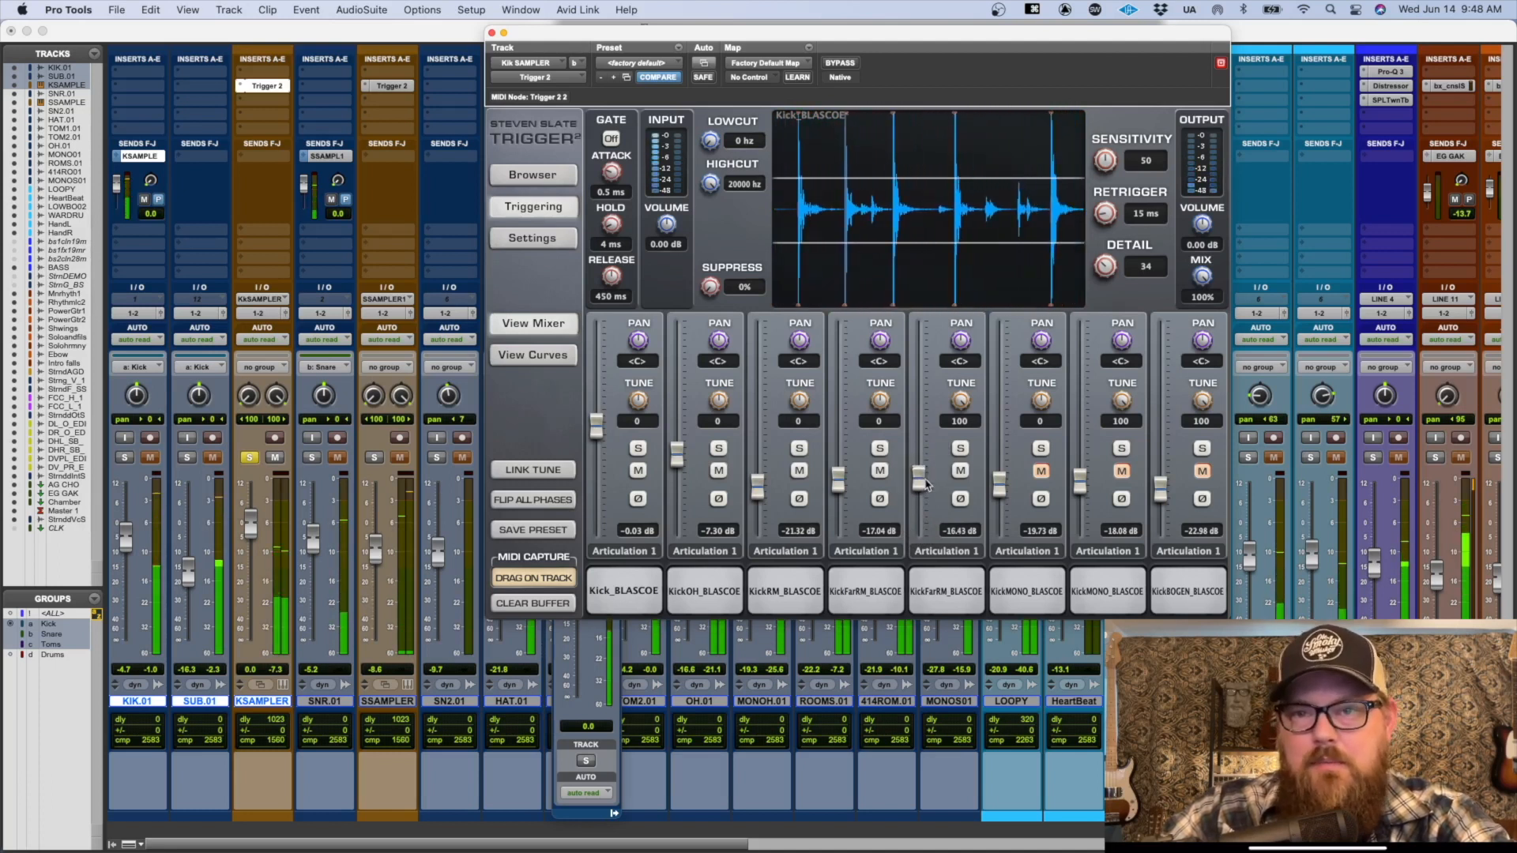
mouse_move(1000, 494)
left_mouse_down()
mouse_move(997, 417)
mouse_move(1000, 495)
left_mouse_up()
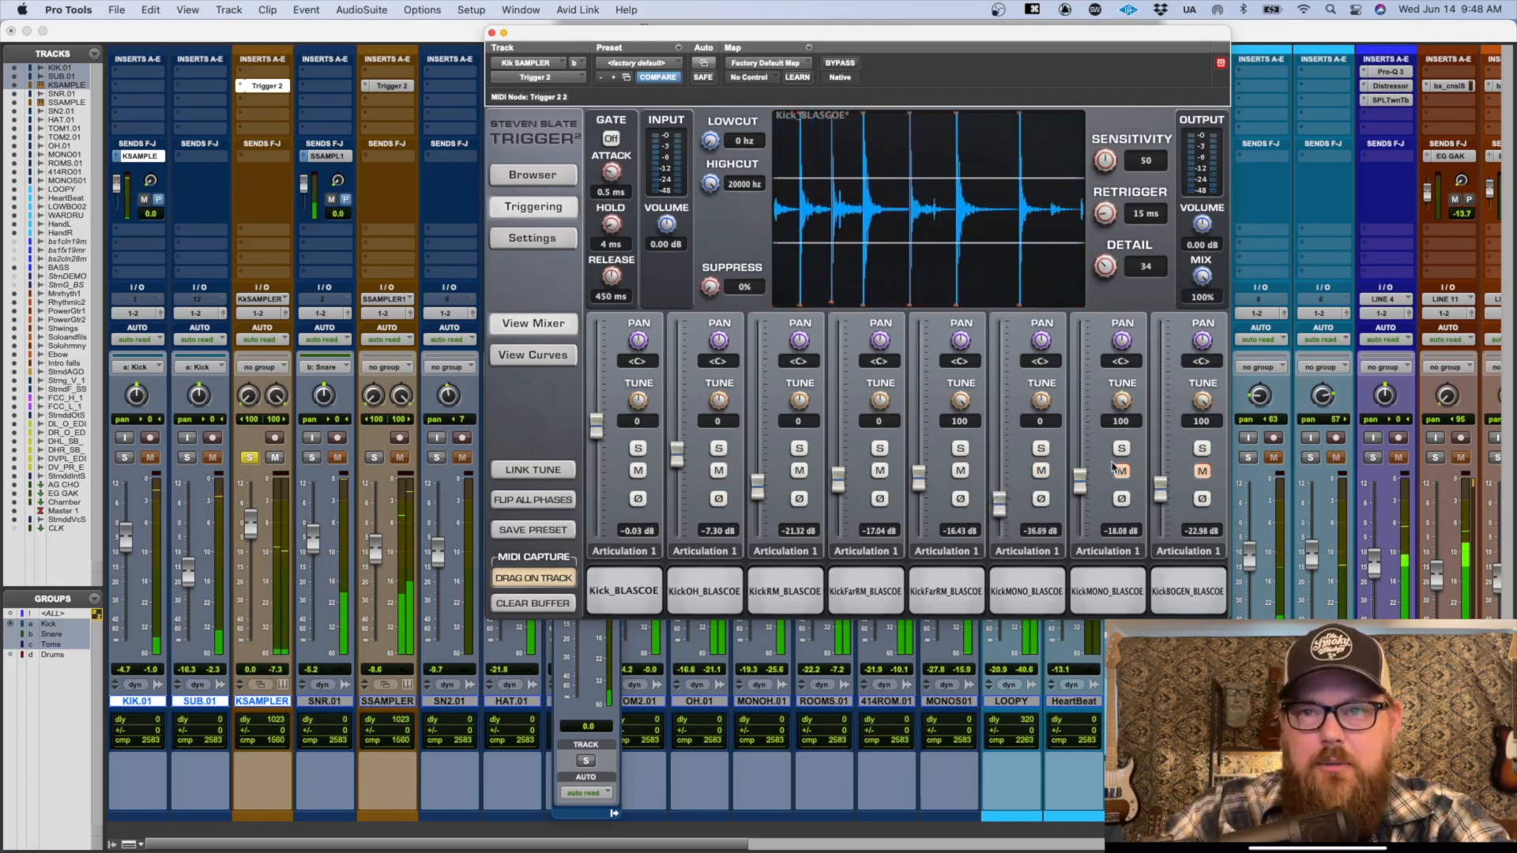
Step: Audition the KickBOGEN sample unmuted and soloed with tune at 0, and unsolo it with its level at -inf
left_click_drag(1166, 491, 1166, 475)
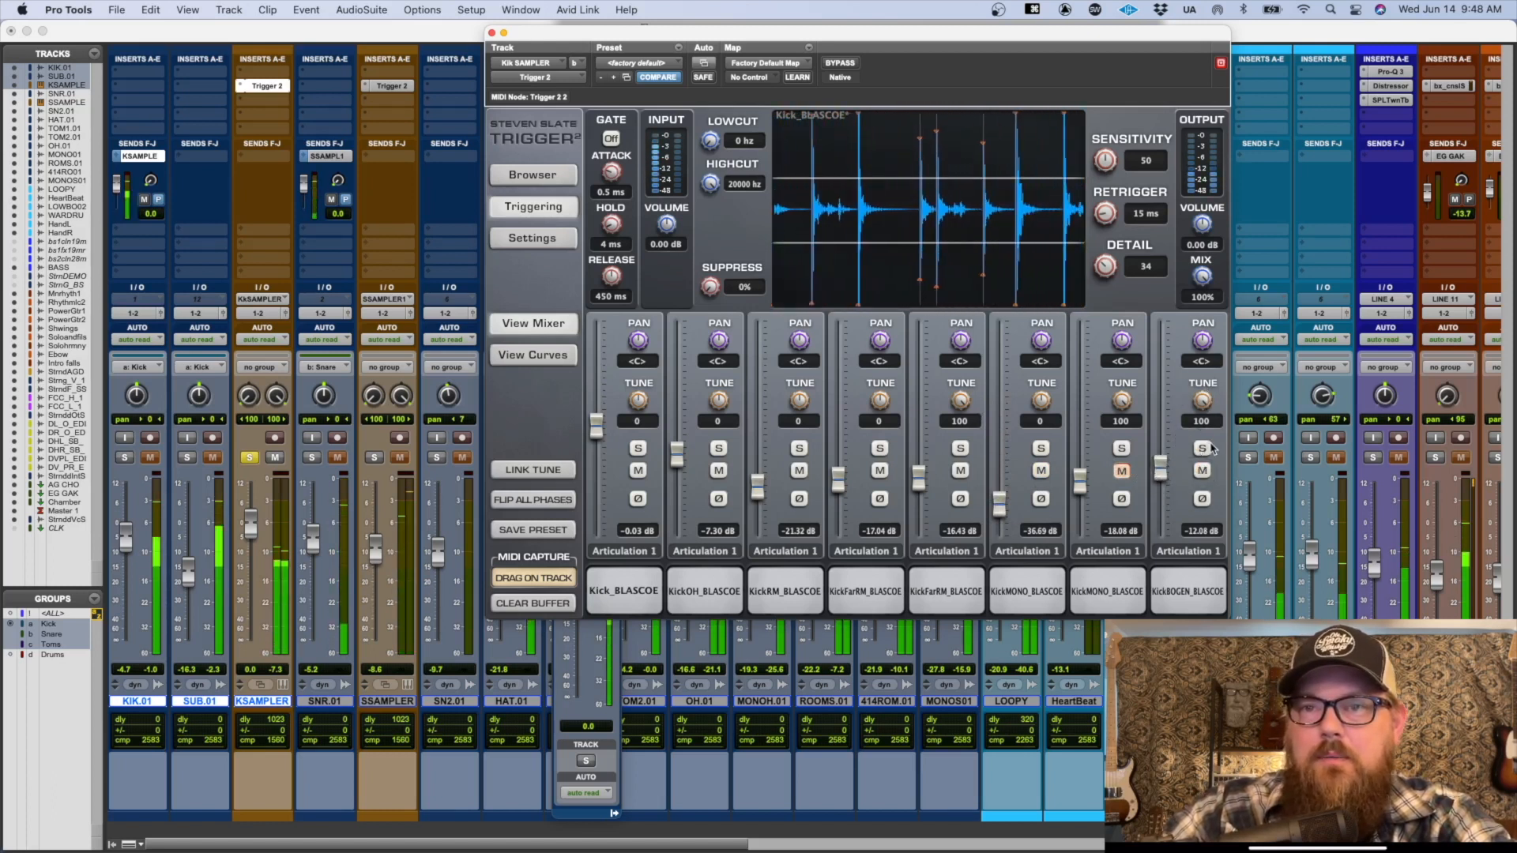
left_click(1202, 448)
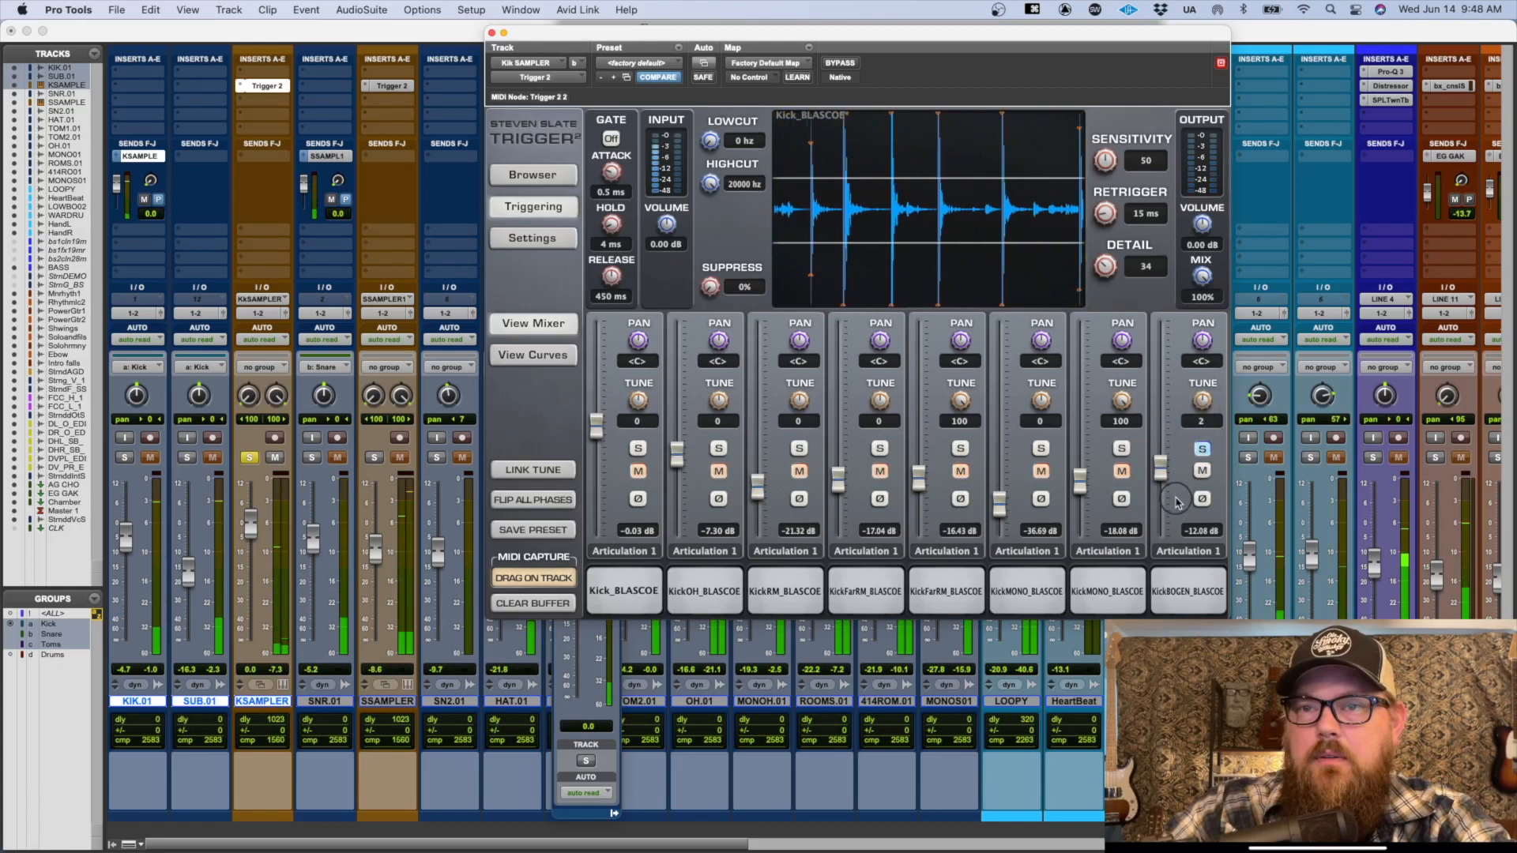
left_click_drag(1160, 476, 1162, 465)
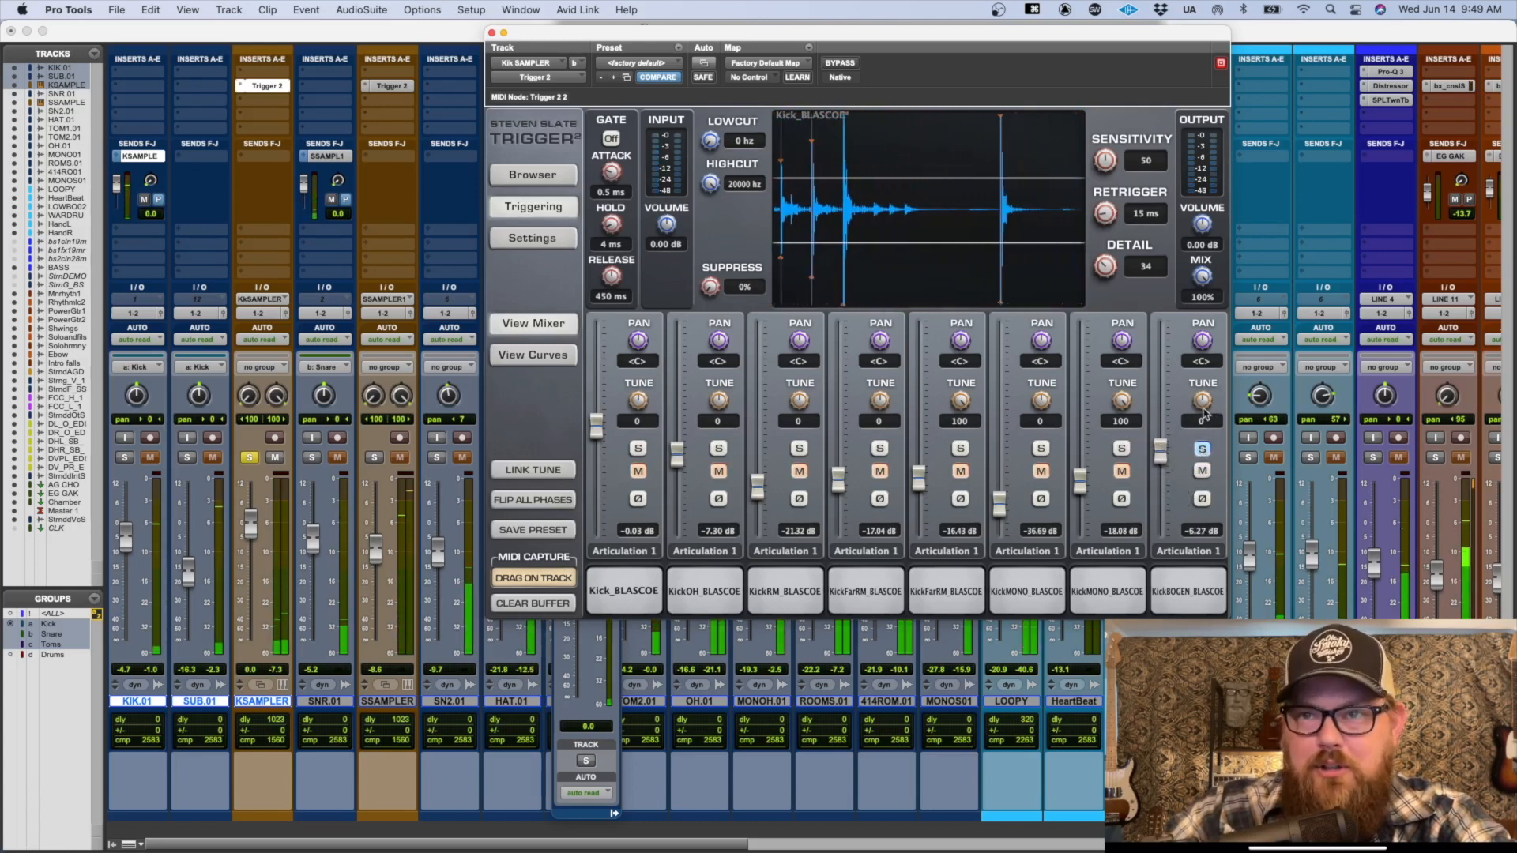
left_click_drag(1162, 453, 1162, 521)
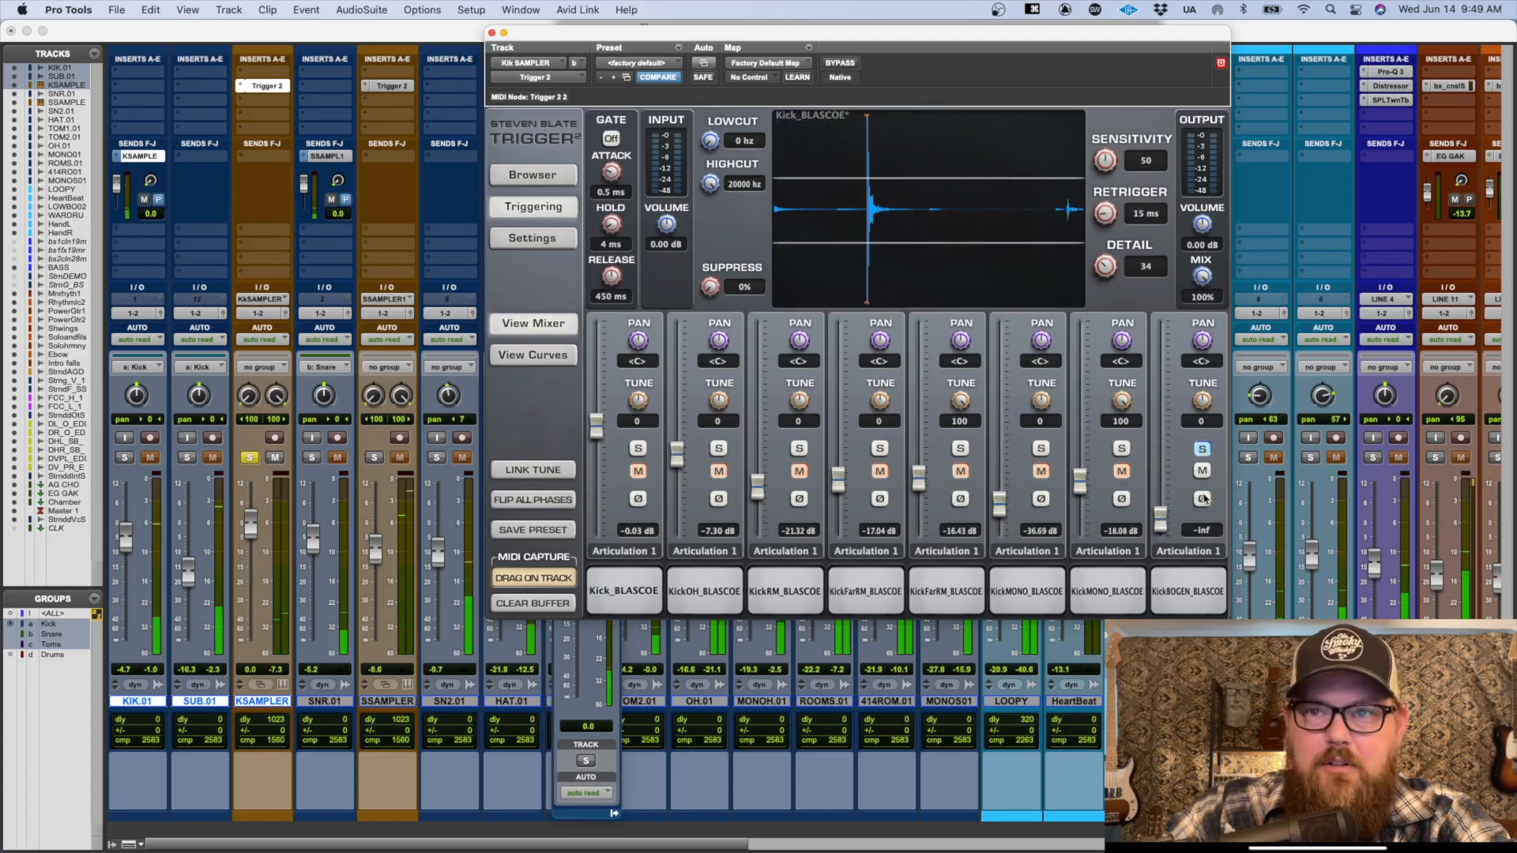
left_click(1201, 449)
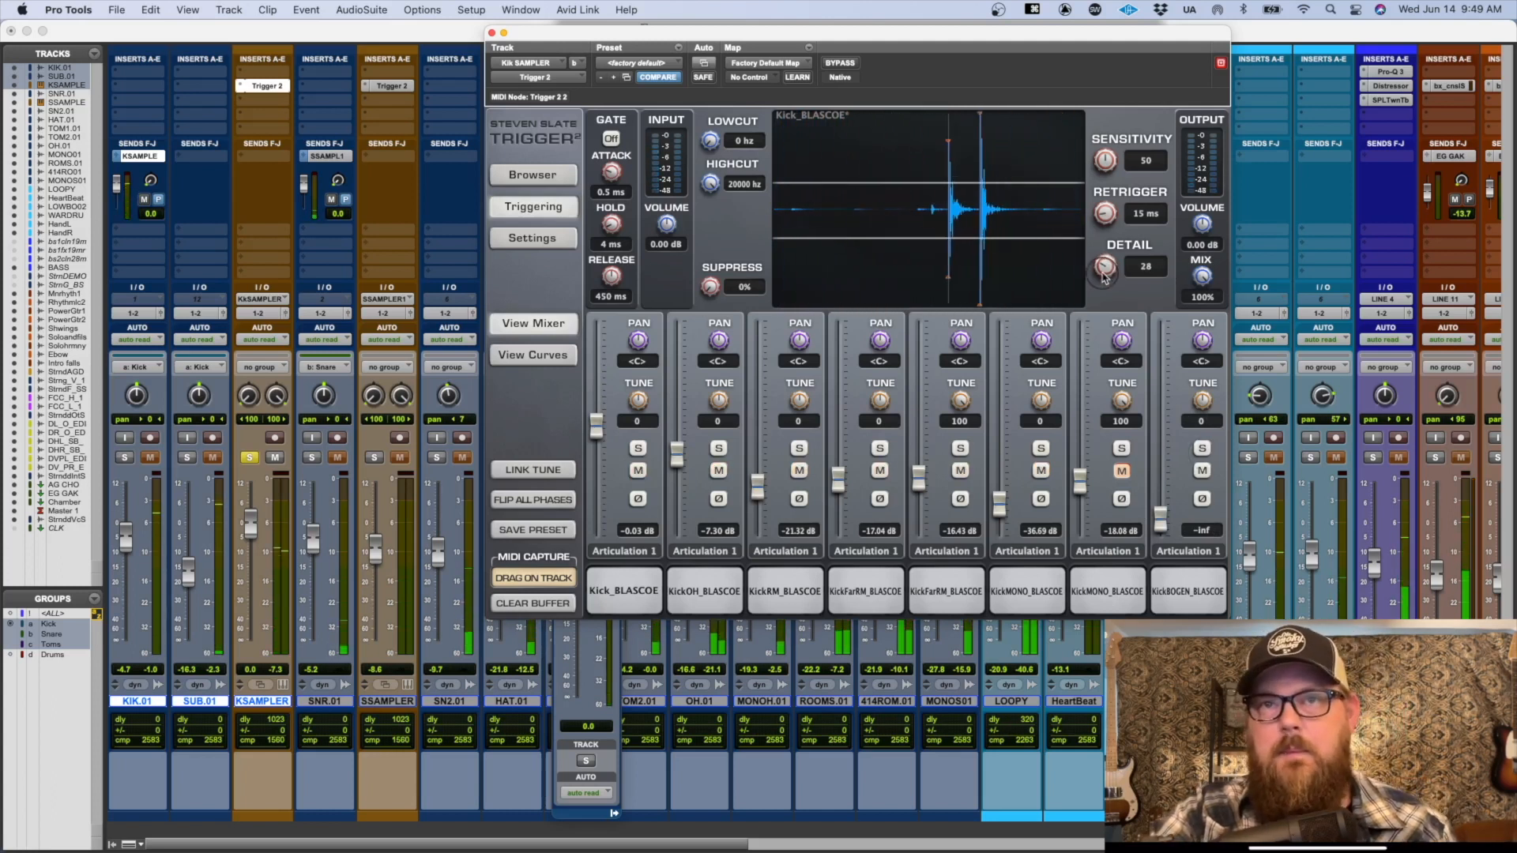
Step: Solo the real KIK.01 and SUB.01 tracks together with Kik SAMPLER
key("shift+s")
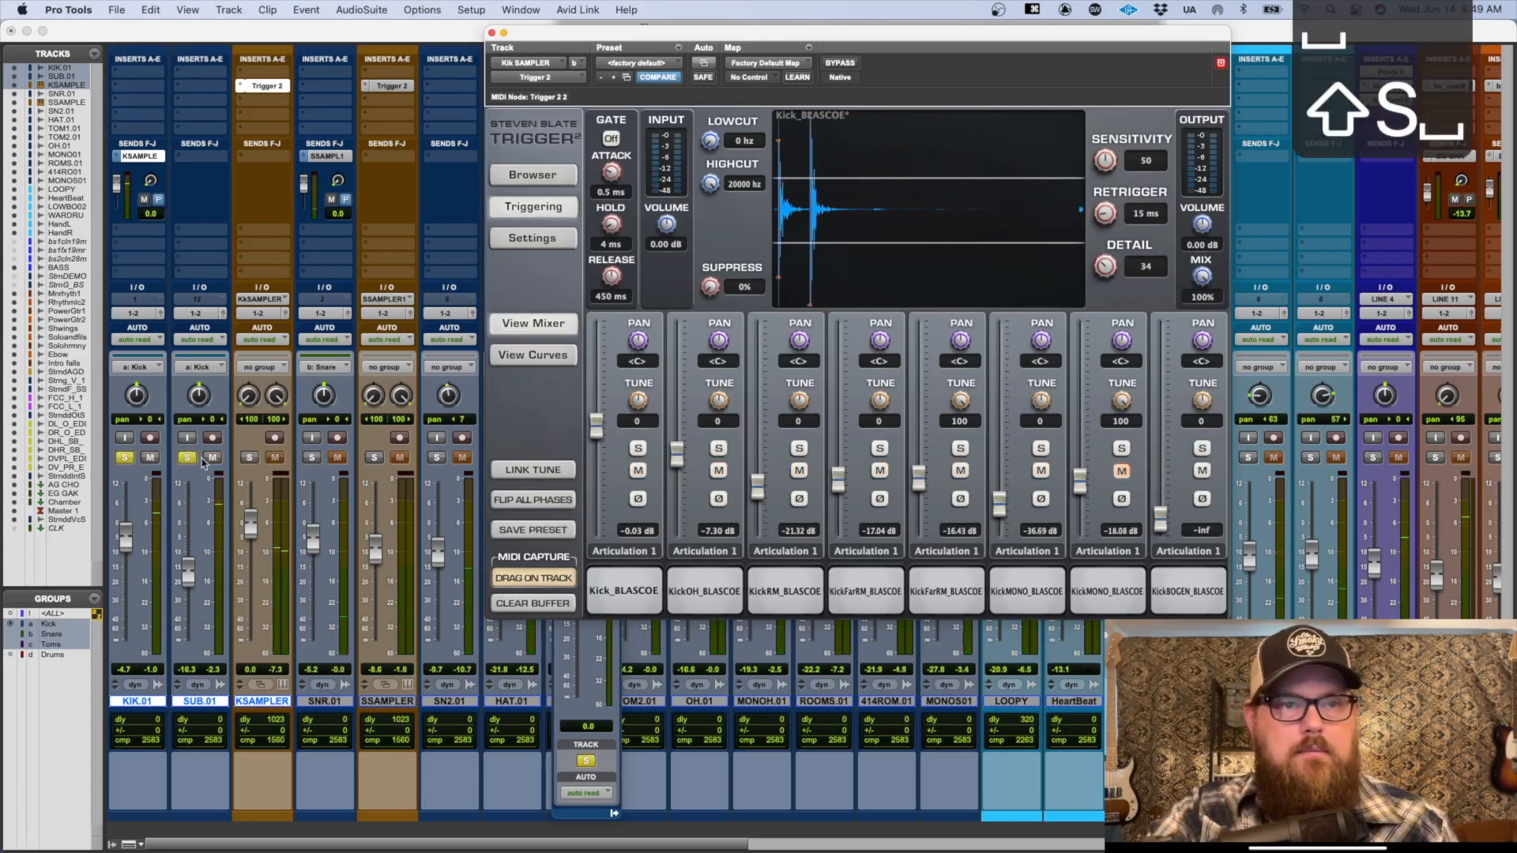
left_click(253, 458)
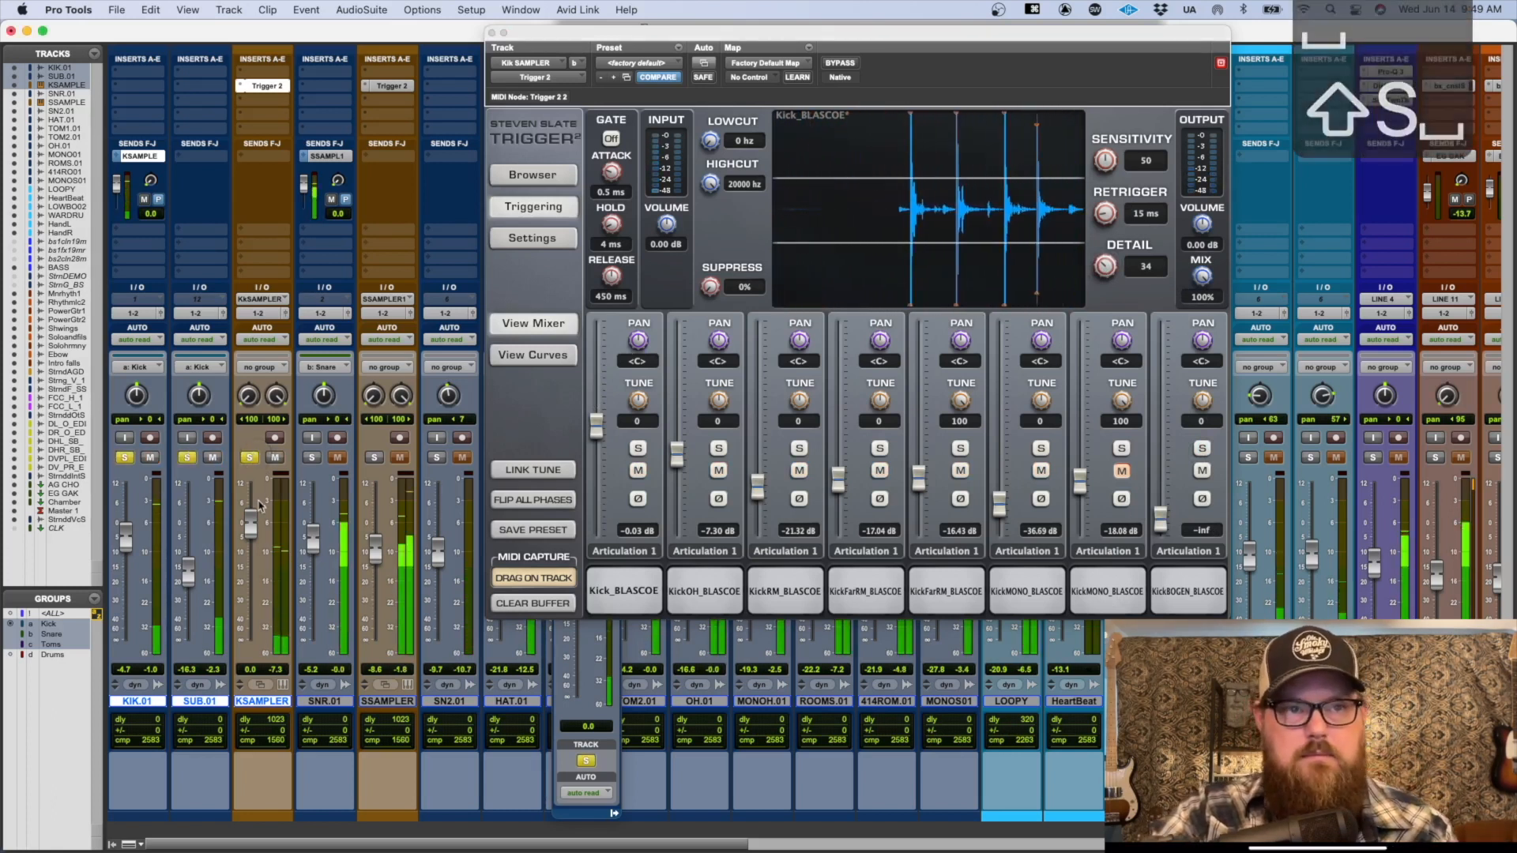
Step: Raise the KIK.01 fader to -3.0 dB with the KSAMPLER fader pulled all the way down, and blend the KSAMPLER back in
left_click_drag(253, 528, 199, 644)
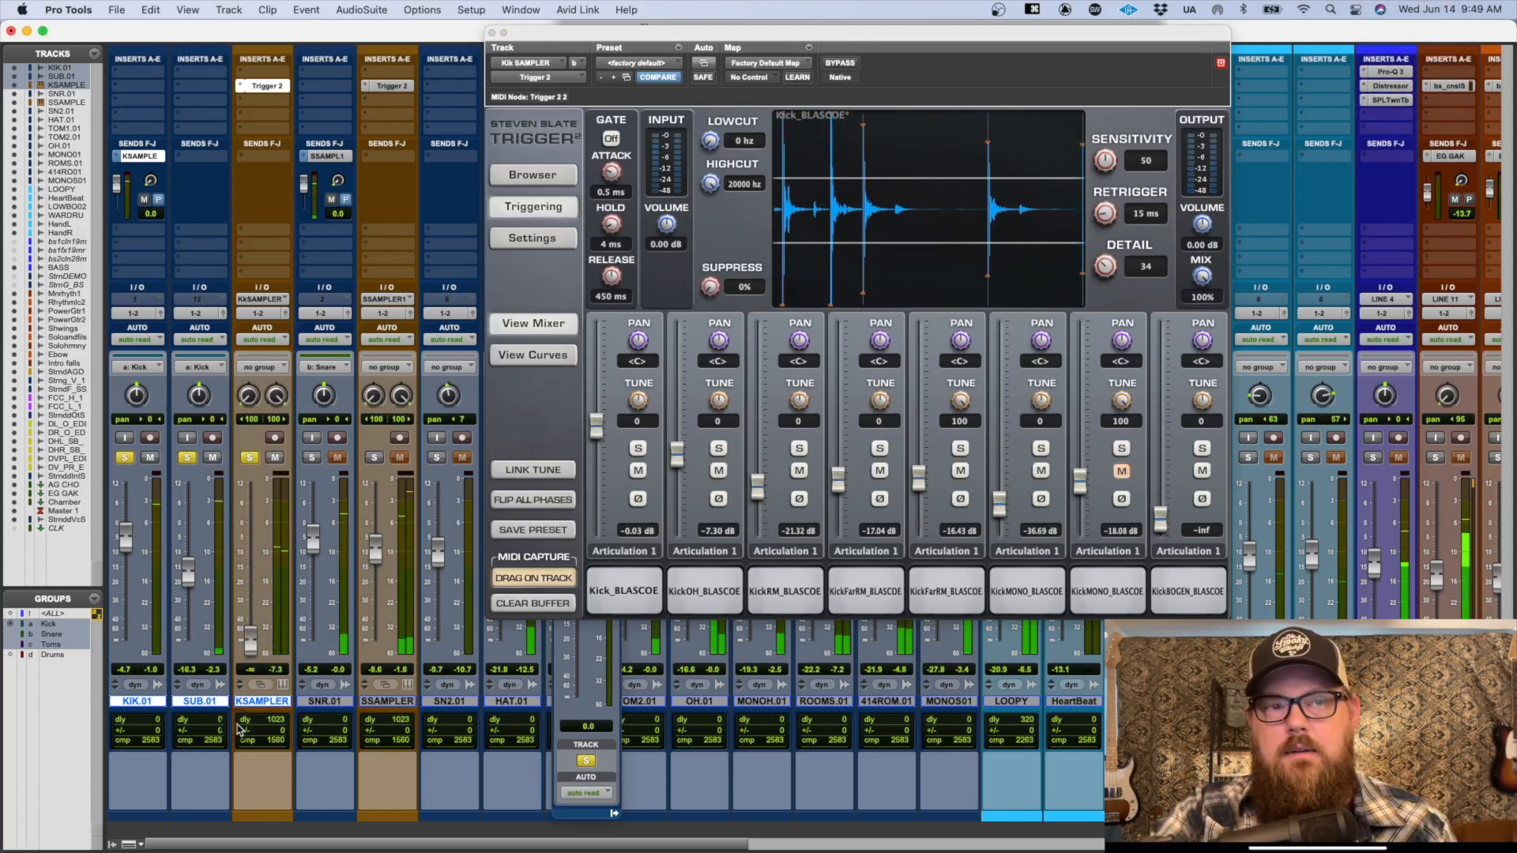
left_click_drag(127, 541, 126, 534)
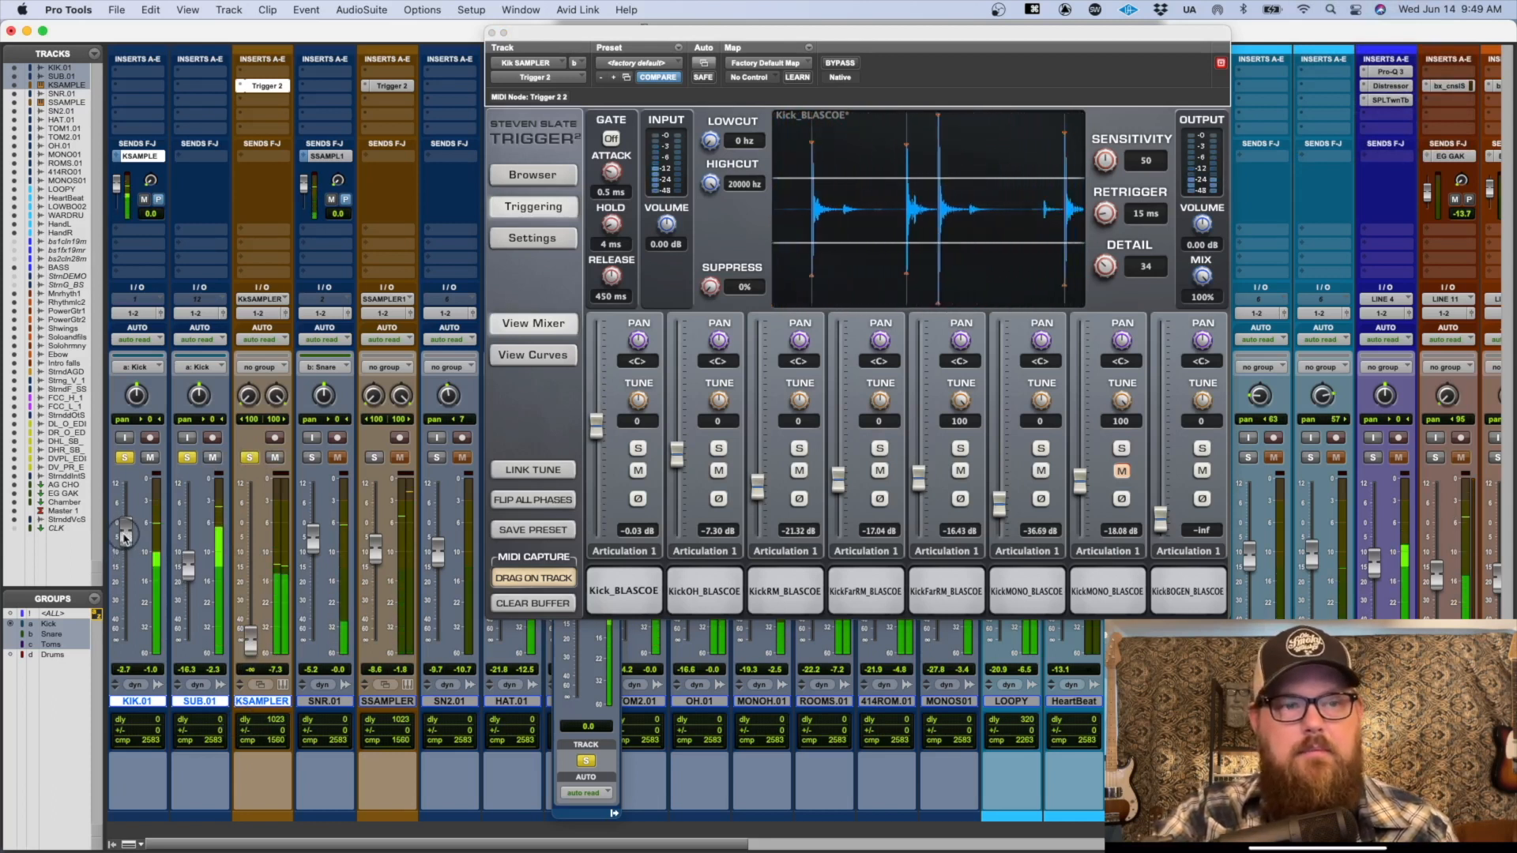
left_click_drag(250, 646, 247, 534)
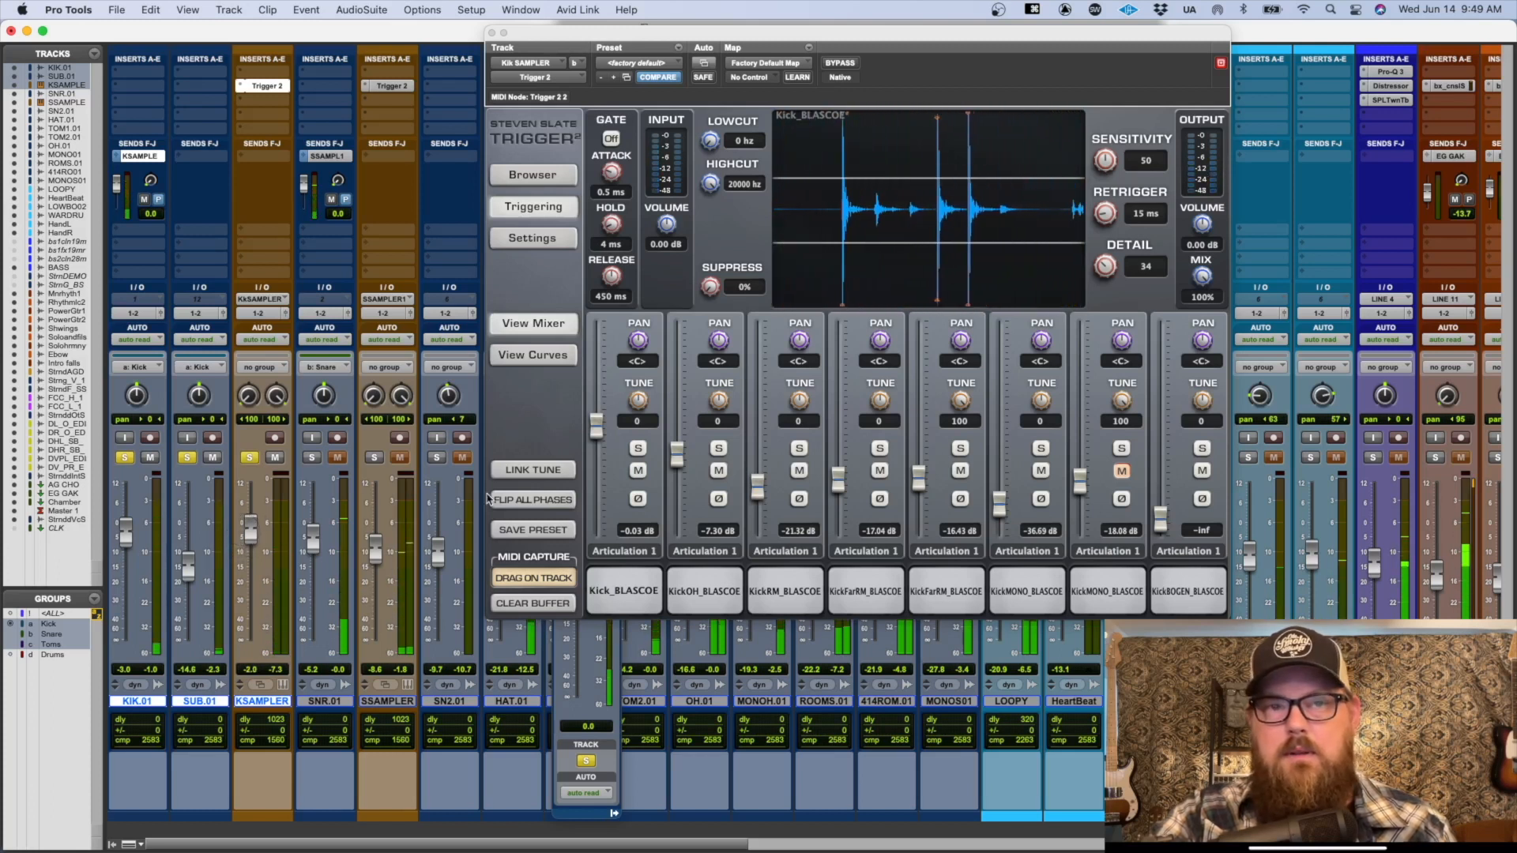
Step: Compare the kick sample with all its Trigger 2 phases flipped and unflipped, leave them unflipped, and lower the KSAMPLER fader
left_click(559, 497)
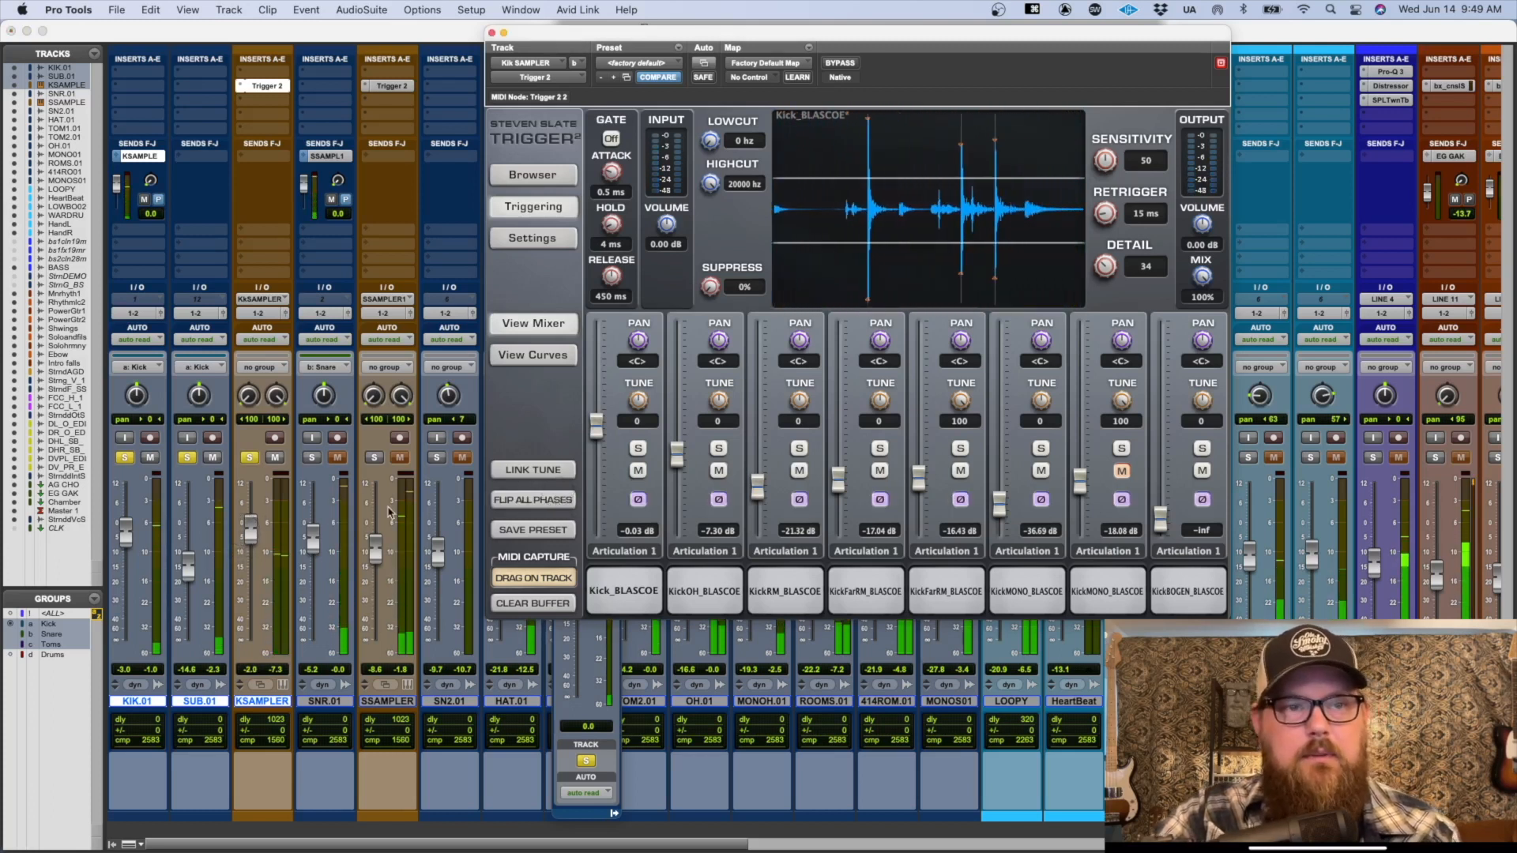
left_click(511, 500)
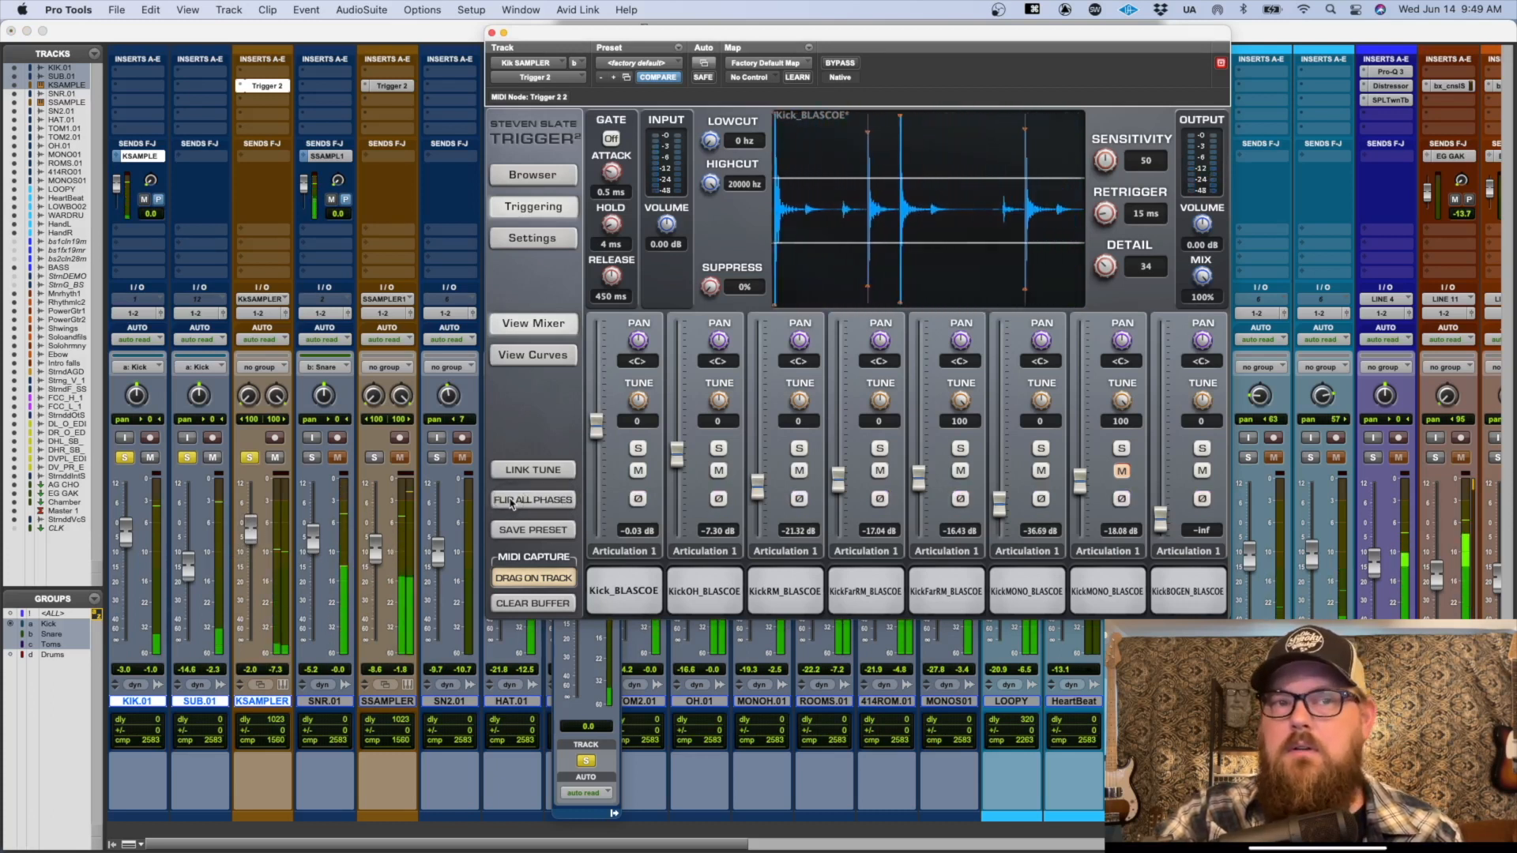
left_click(511, 501)
left_click(249, 542)
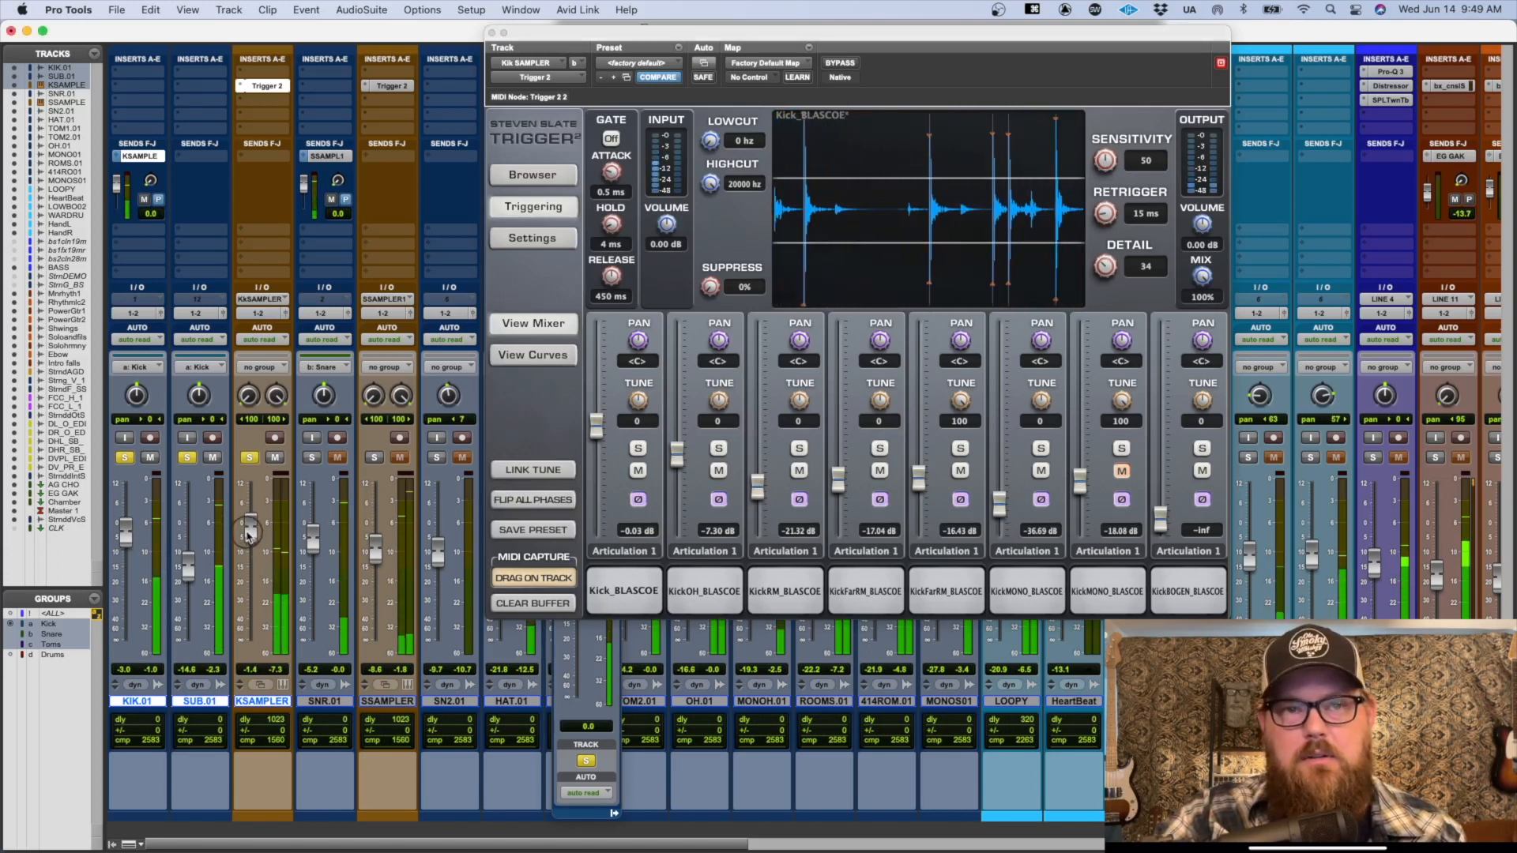
left_click(507, 508)
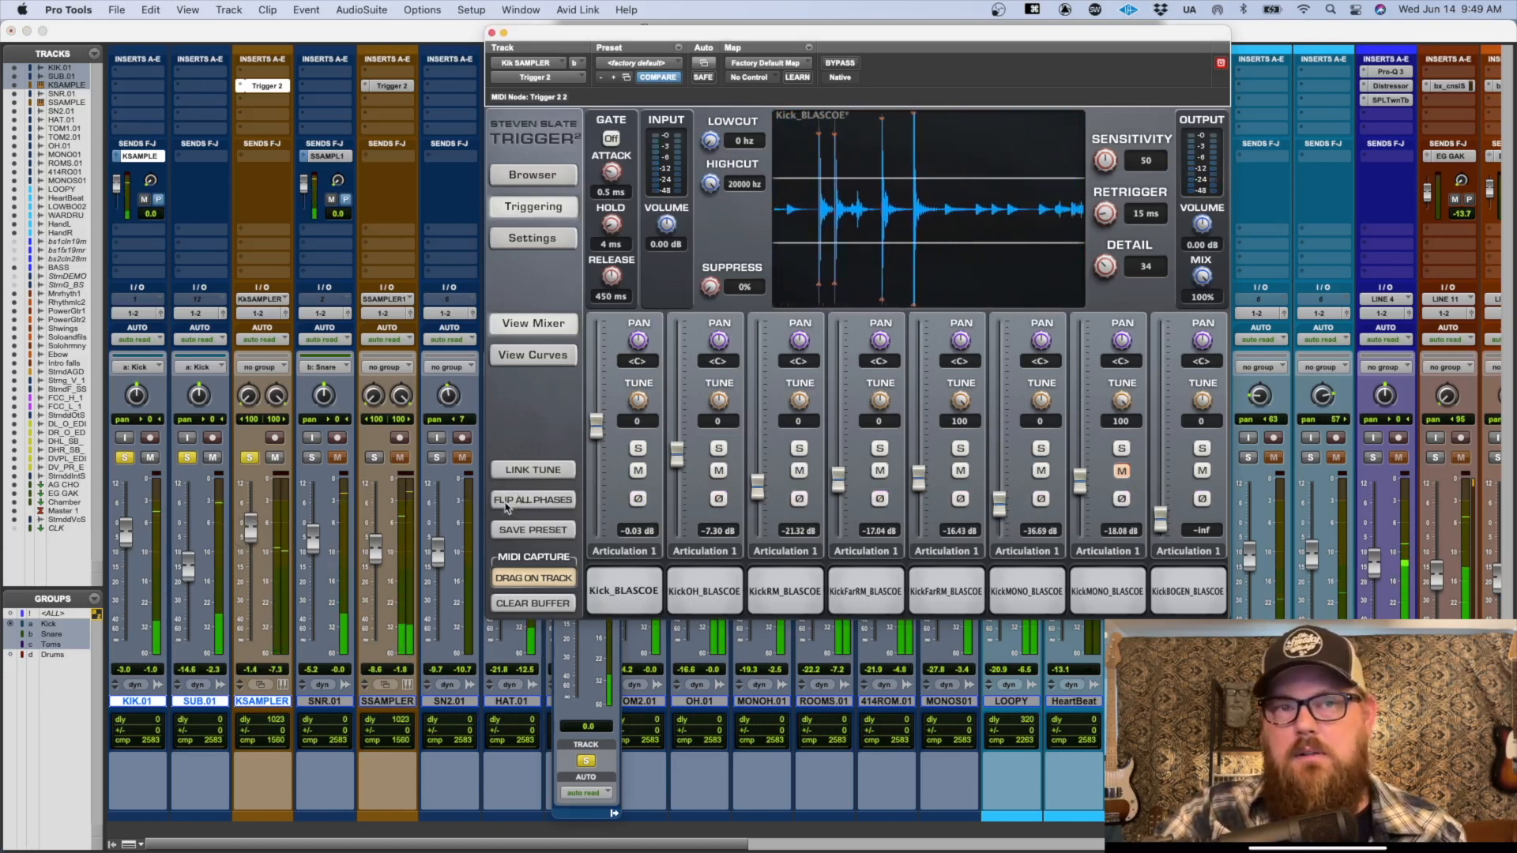
left_click(253, 529)
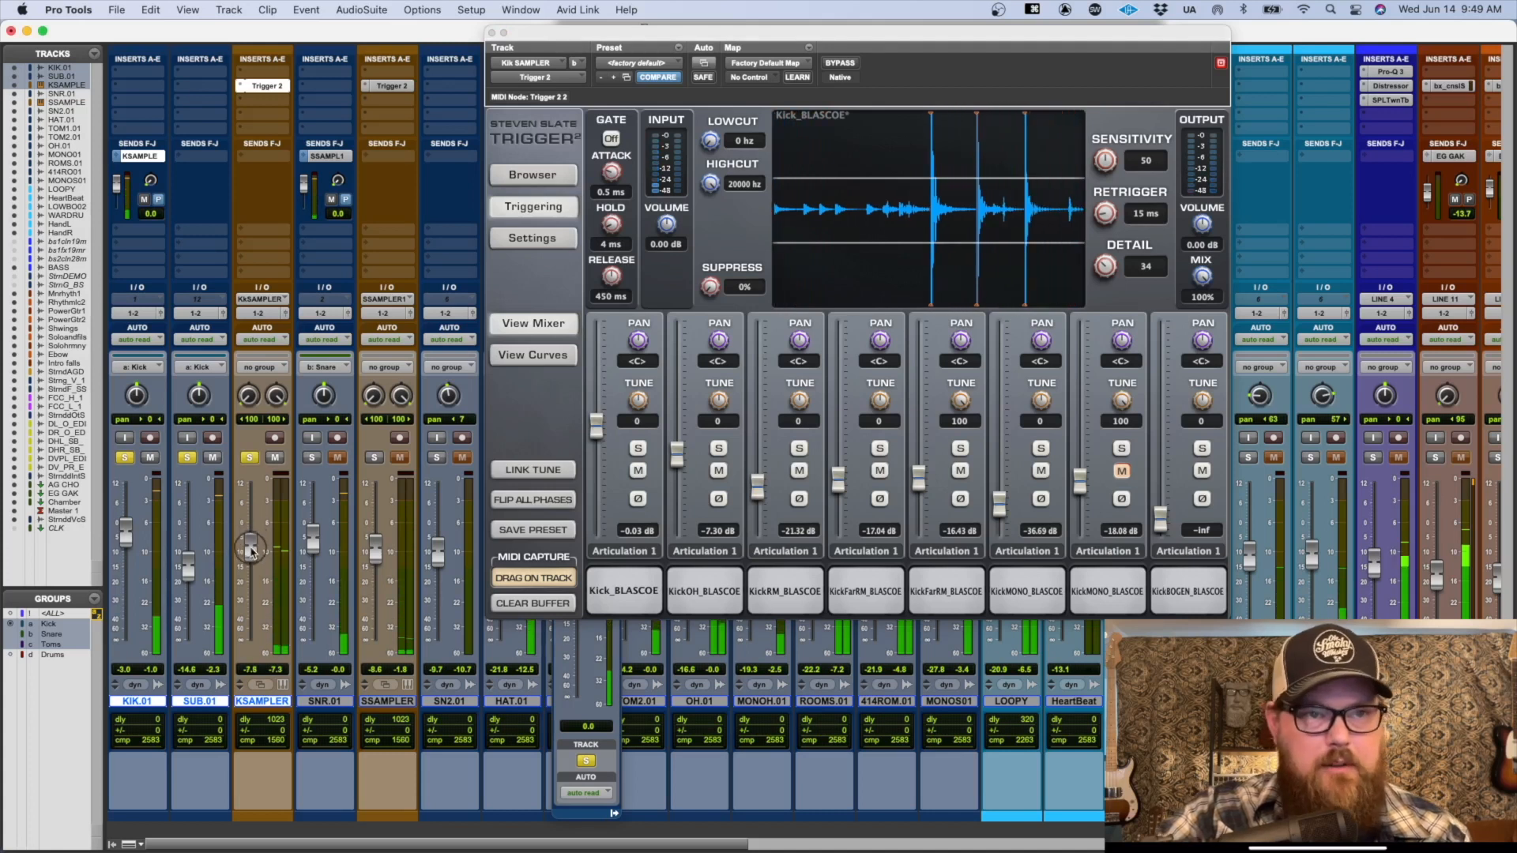
Step: Solo SNR.01 and compare the drums without and with the KSAMPLER and SSAMPLER tracks, fine-tuning the KSAMPLER level
left_click(309, 458)
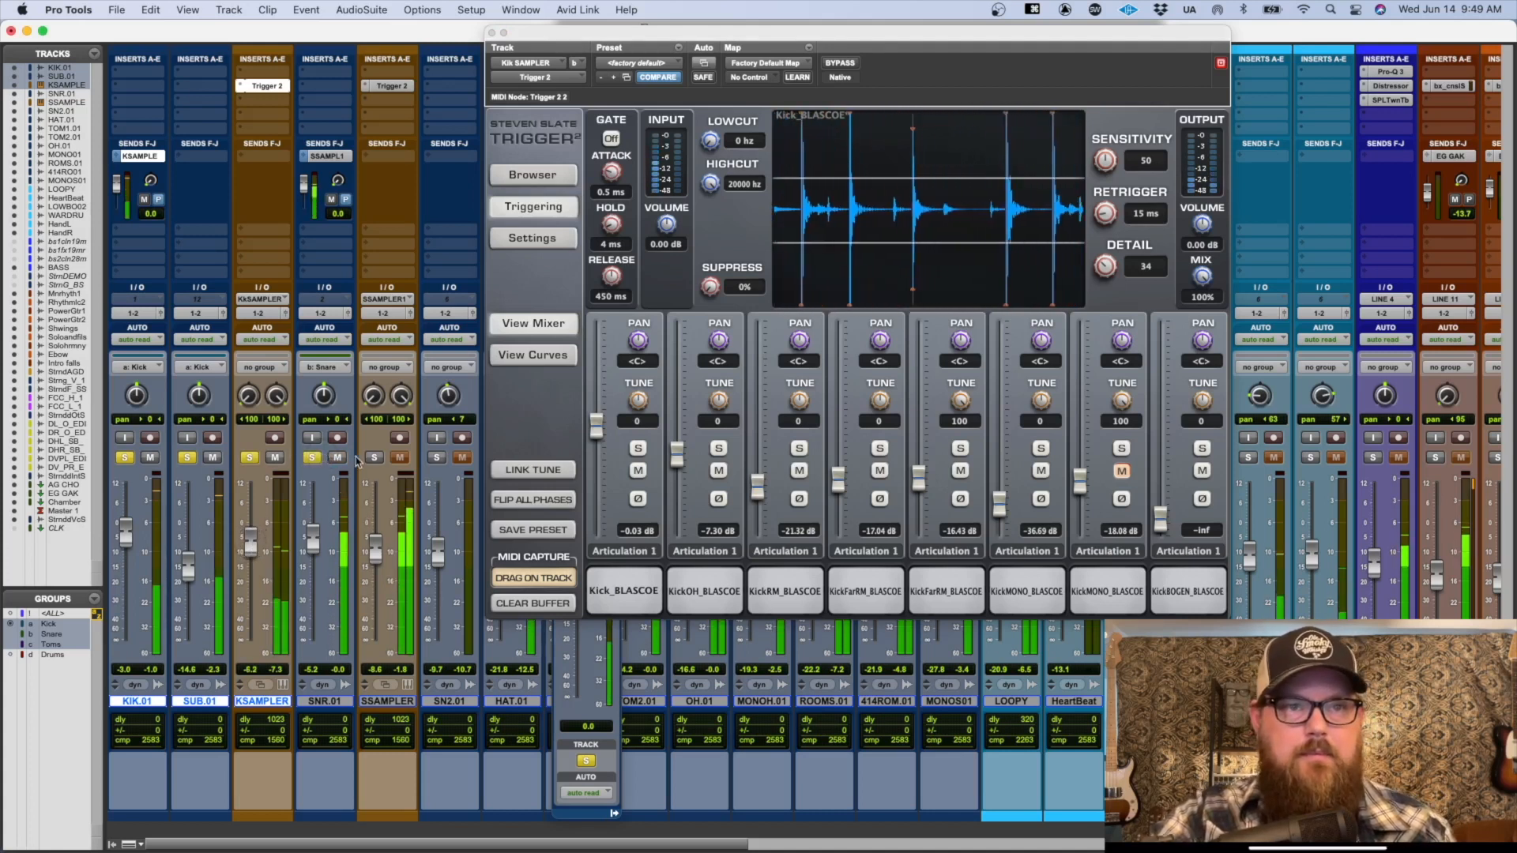
left_click(380, 703)
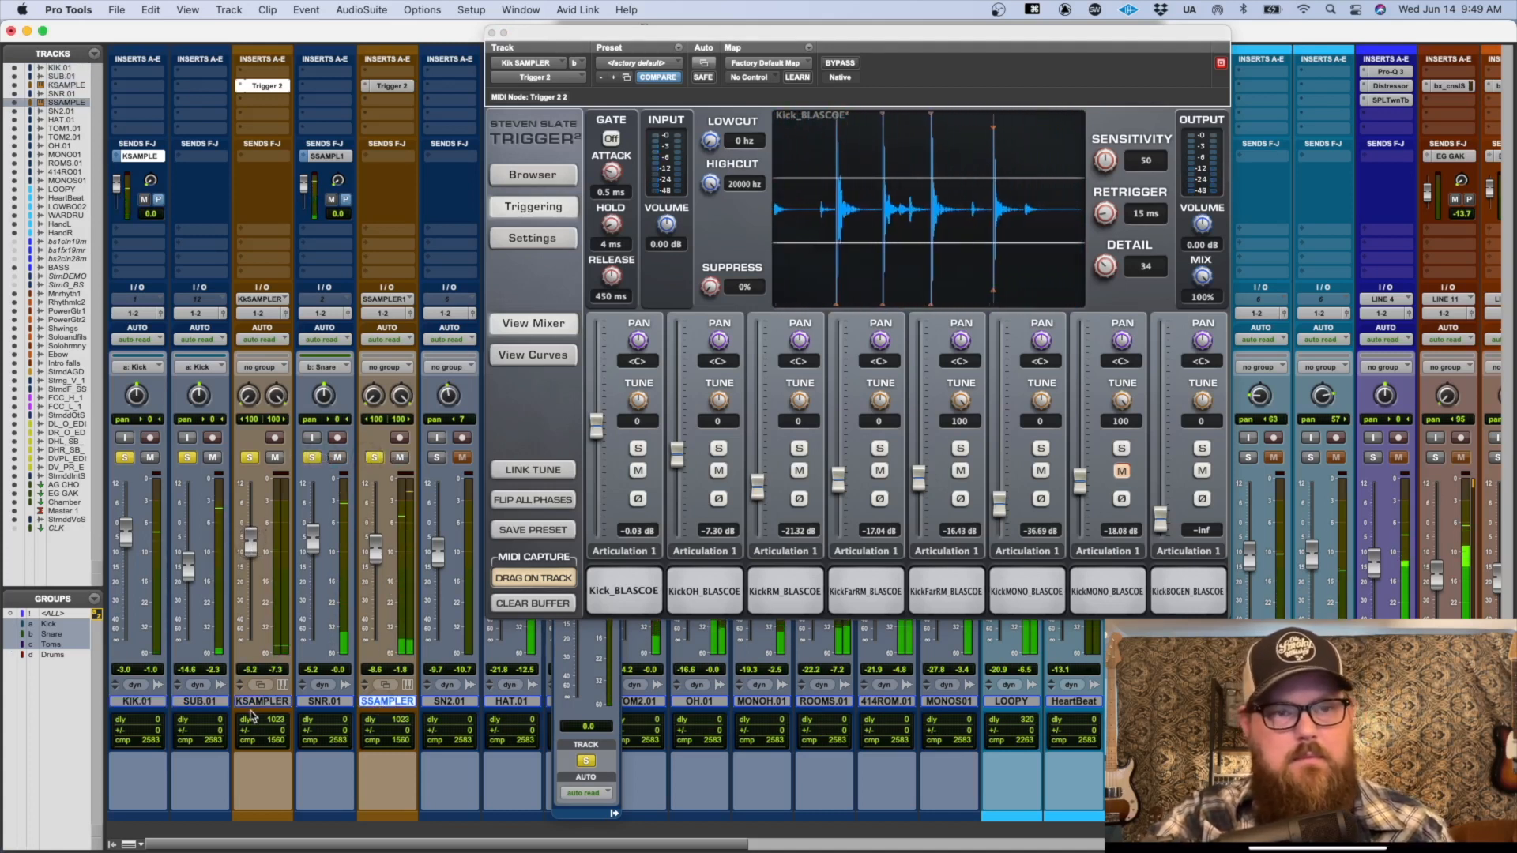
key("shift+s")
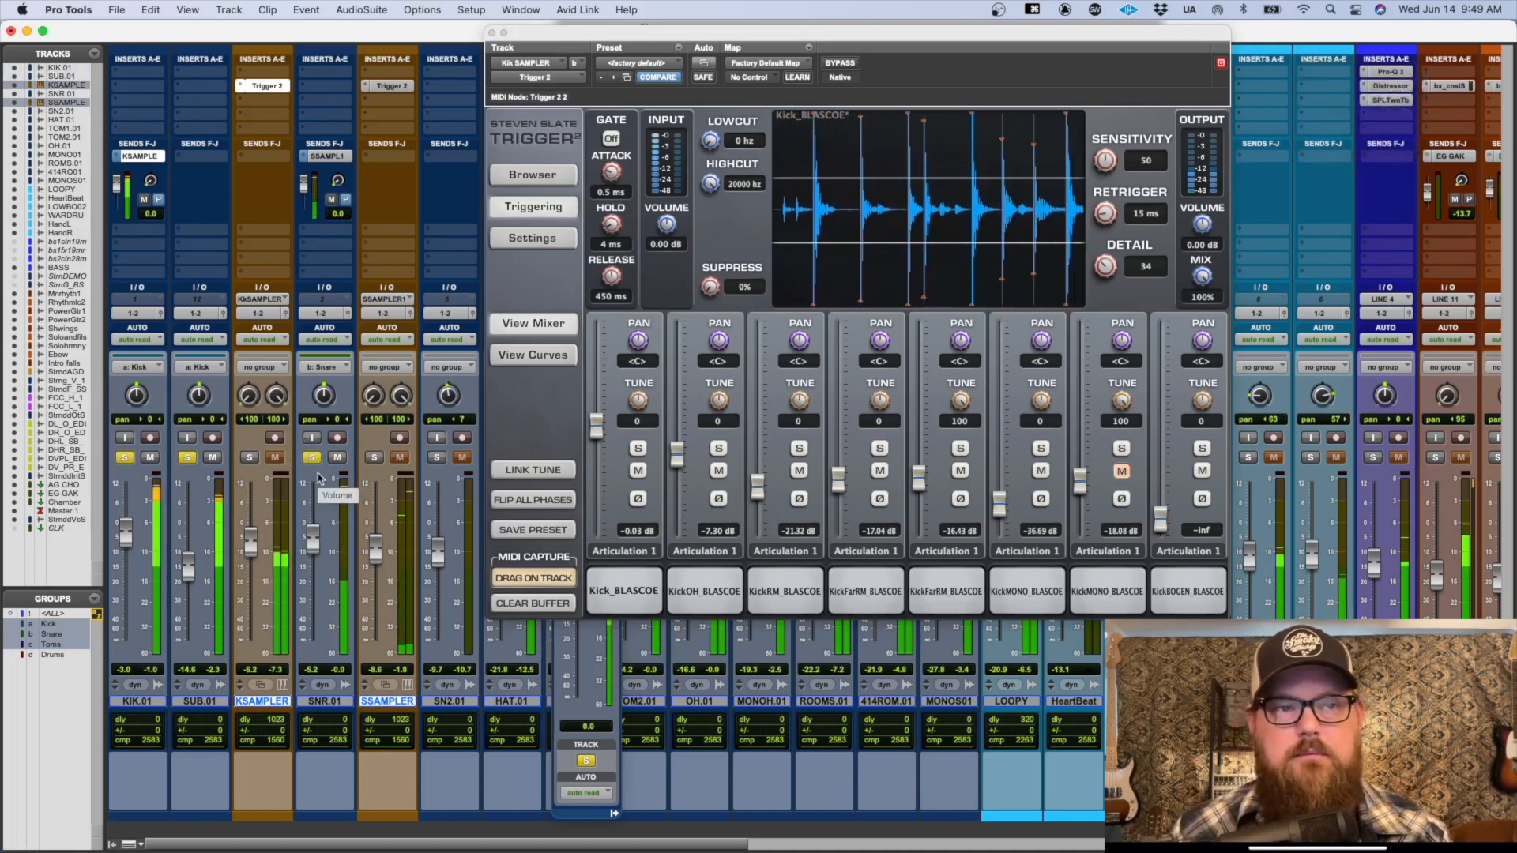
key("shift+s")
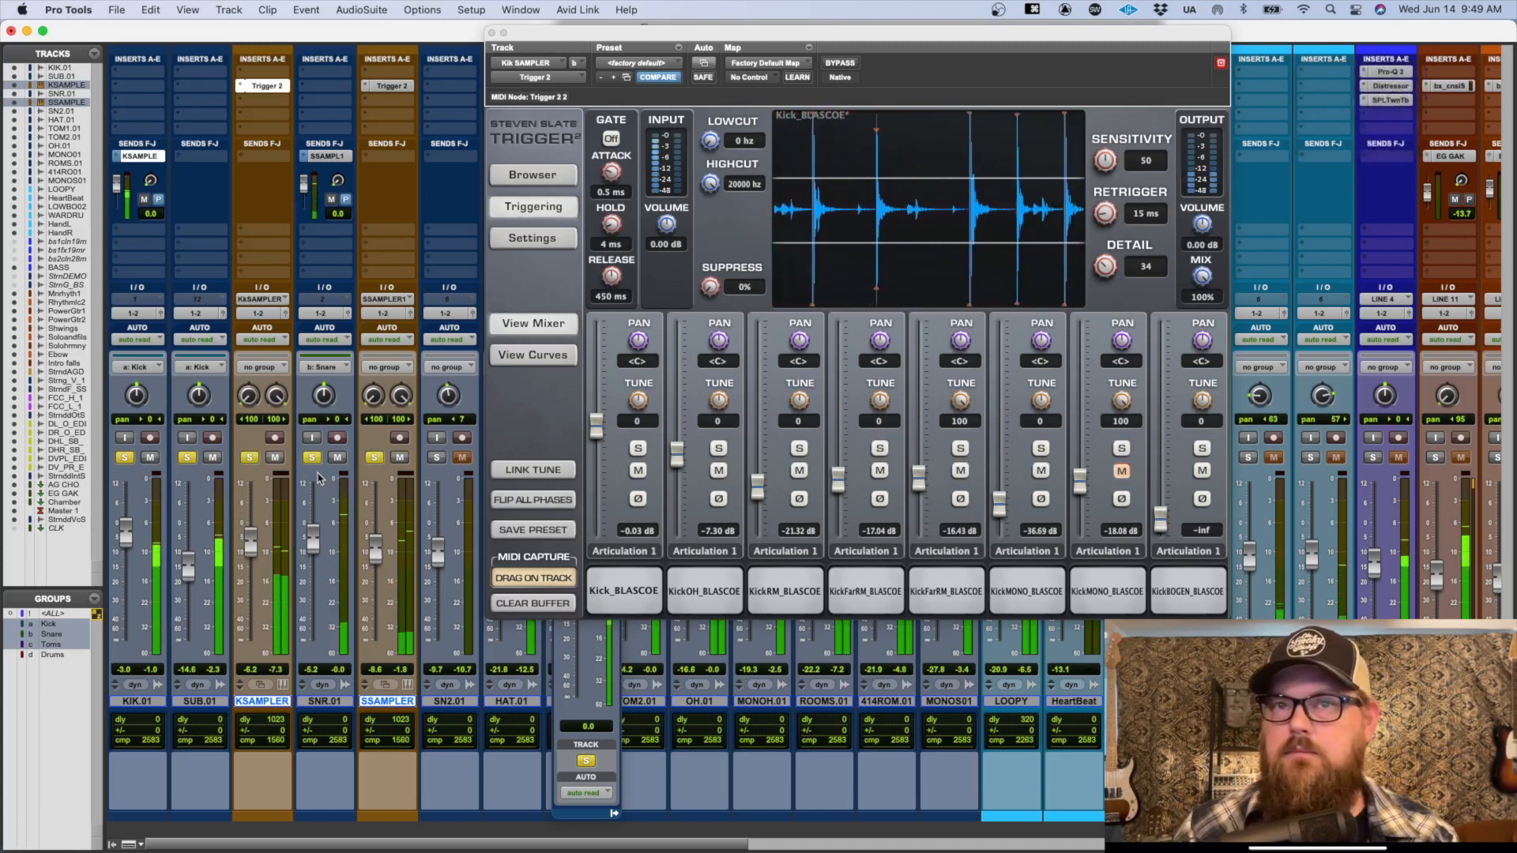
left_click_drag(253, 553, 252, 548)
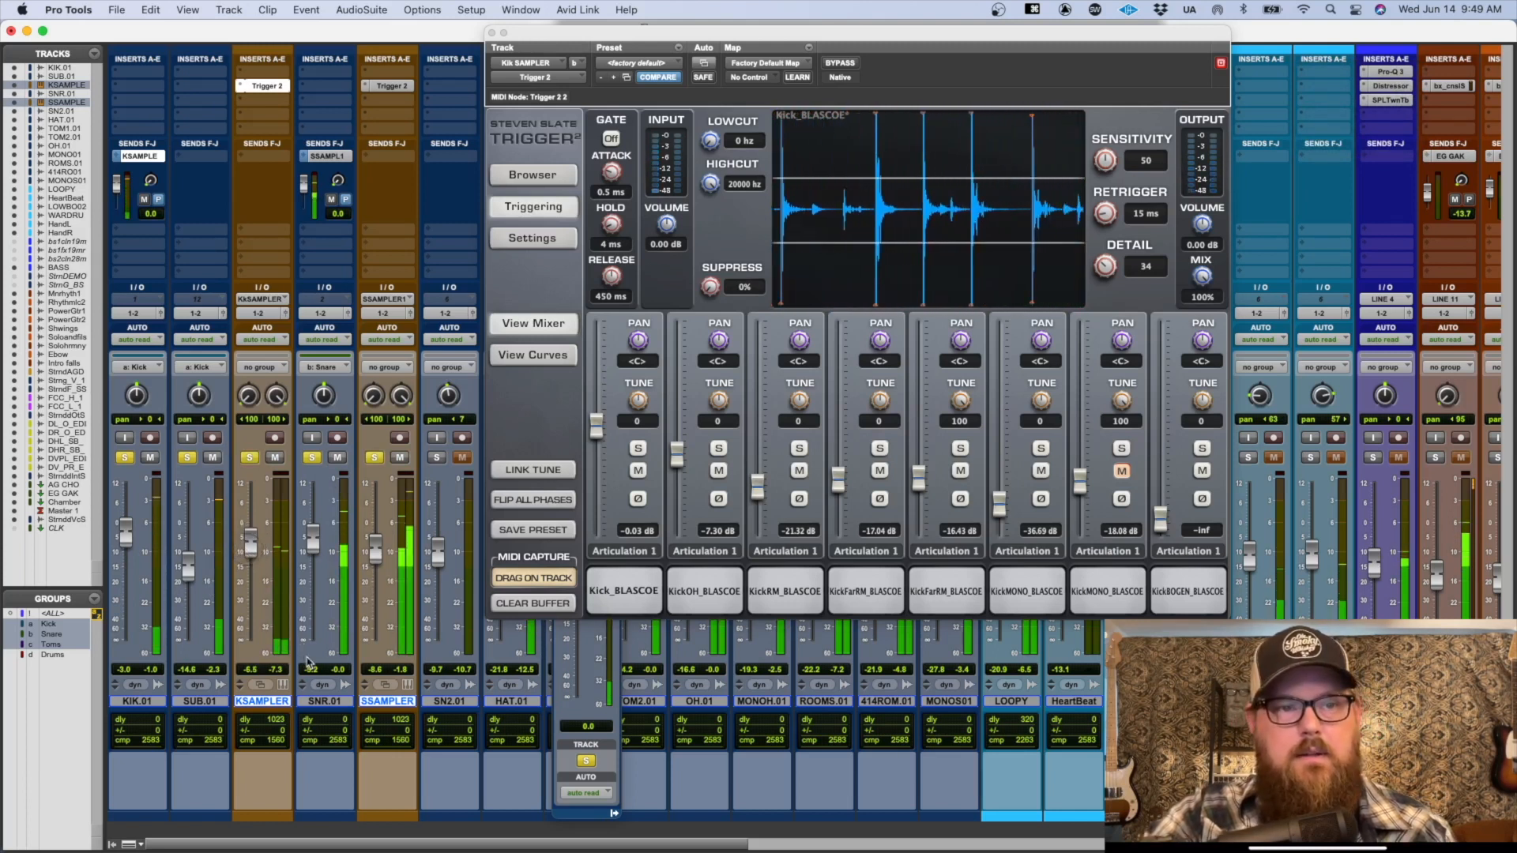
Step: Take KIK.01, SUB.01 and SNR.01 out of solo to audition only the samples, and set the KSAMPLER fader to -5.7 dB
left_click(320, 700)
left_click(192, 703, "super")
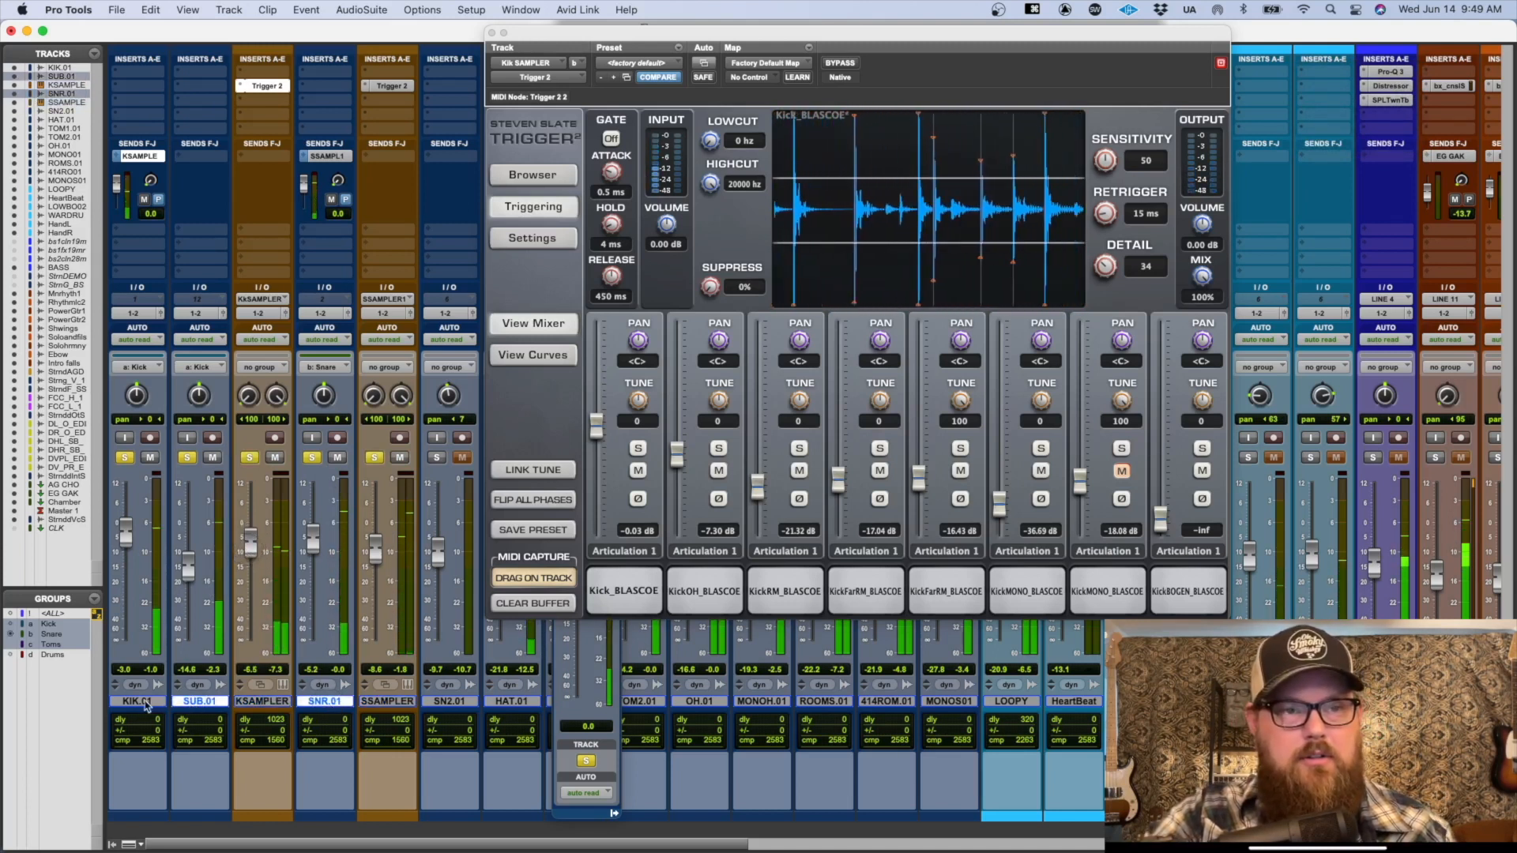
left_click(141, 702, "super")
key("shift+s")
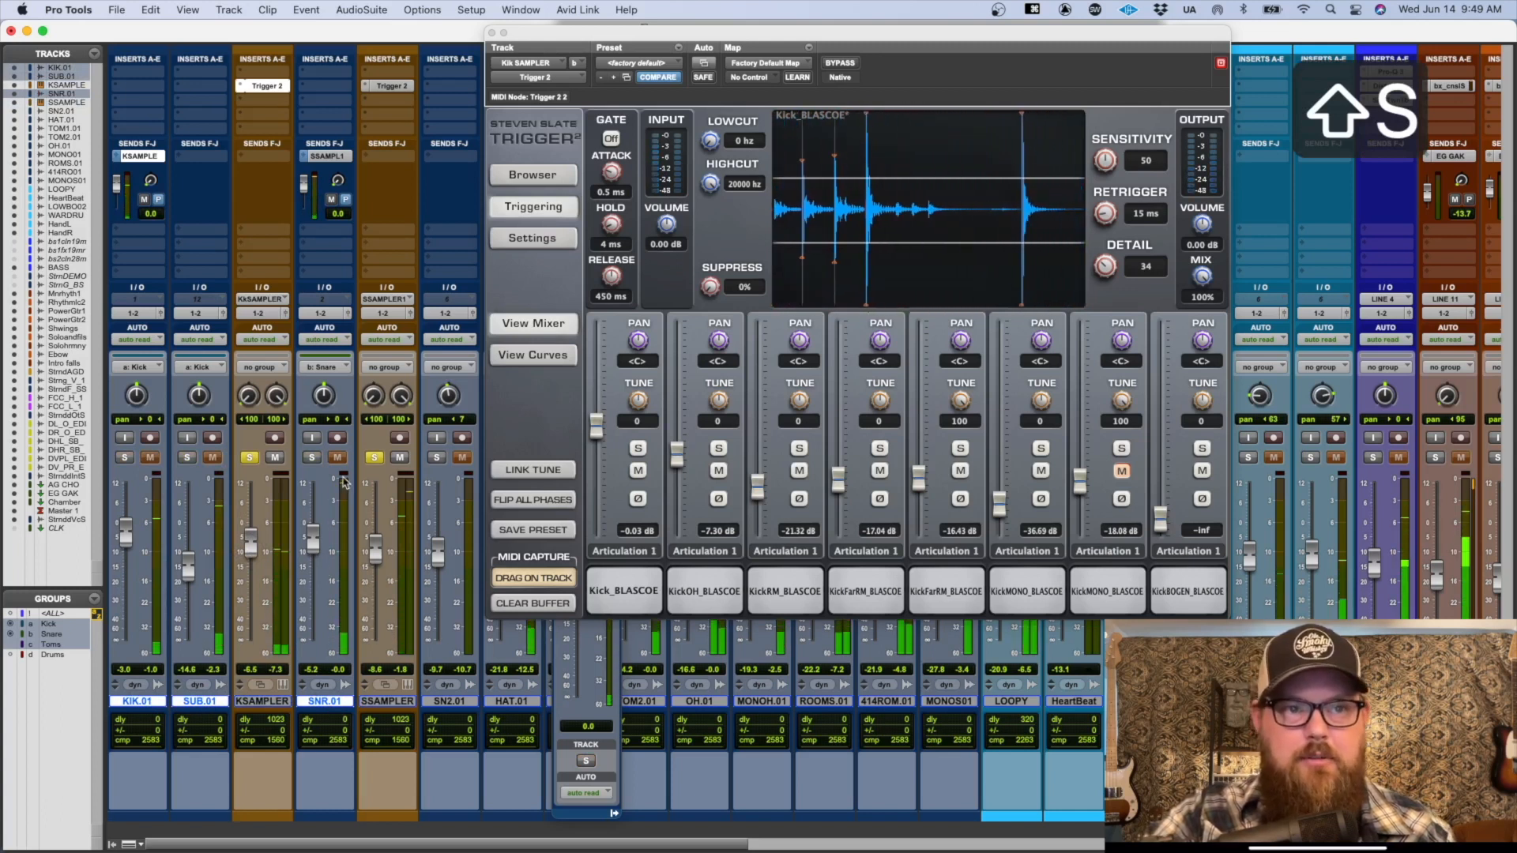
key("space")
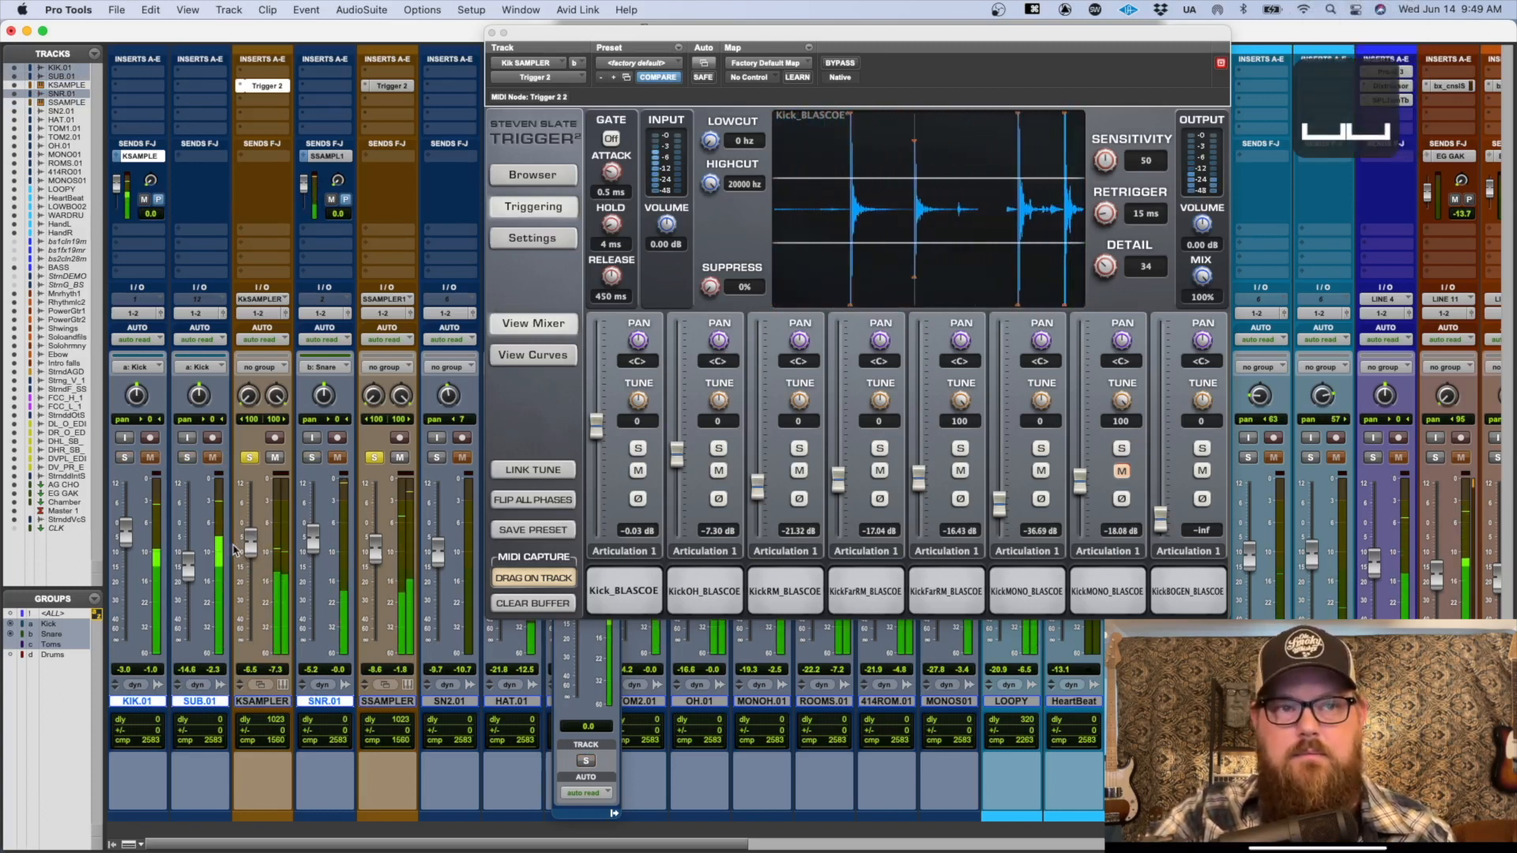
left_click_drag(250, 540, 250, 534)
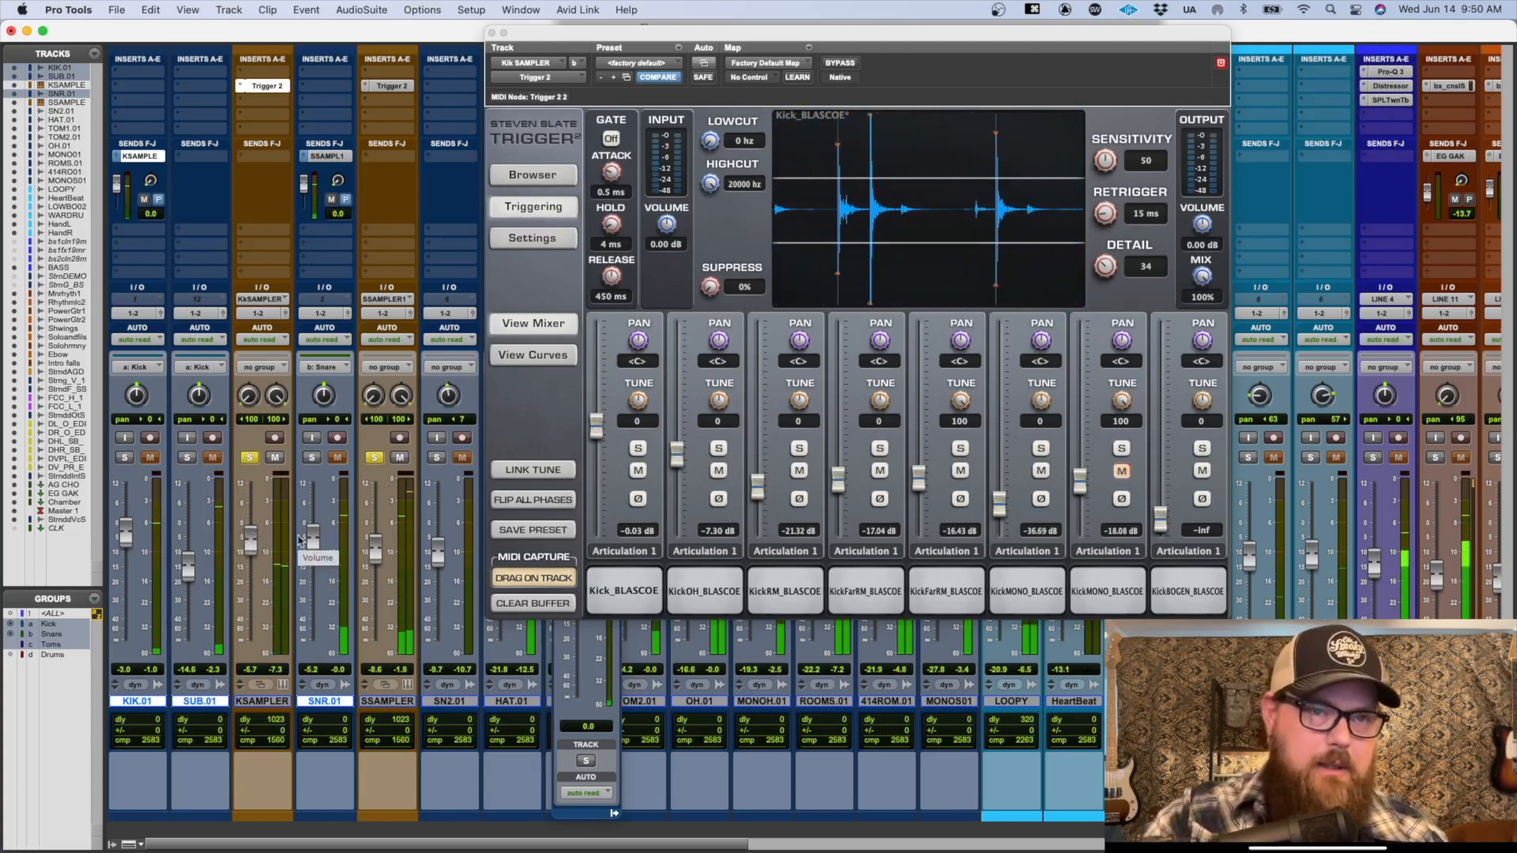
Step: Solo KIK.01, SUB.01 and SNR.01 again, lower the SNR.01 fader to -5.7 dB, and close the kick sample's plug-in
key("shift+s")
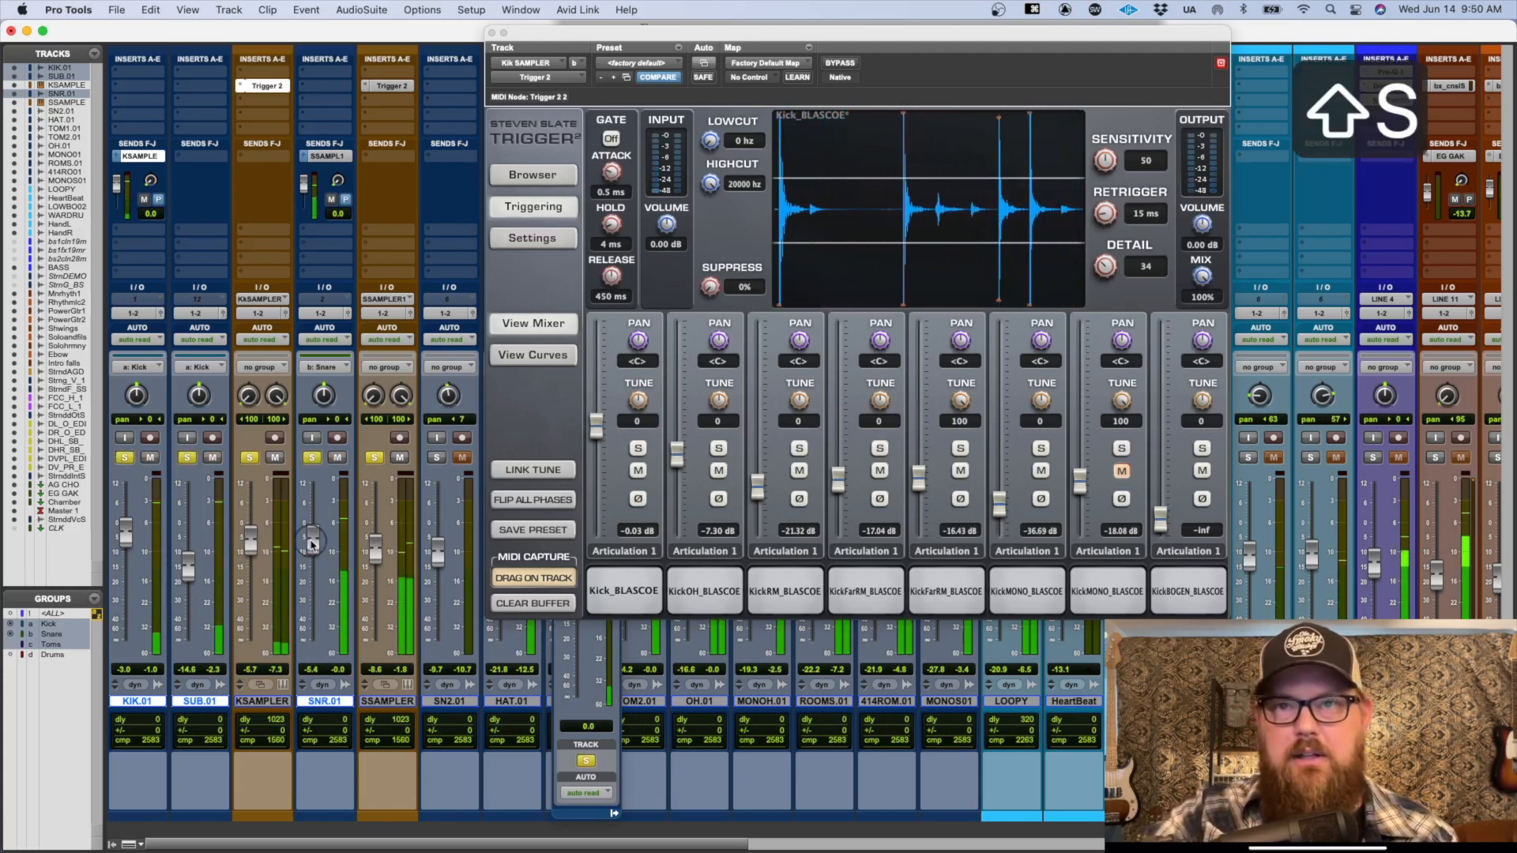
left_click_drag(311, 543, 311, 545)
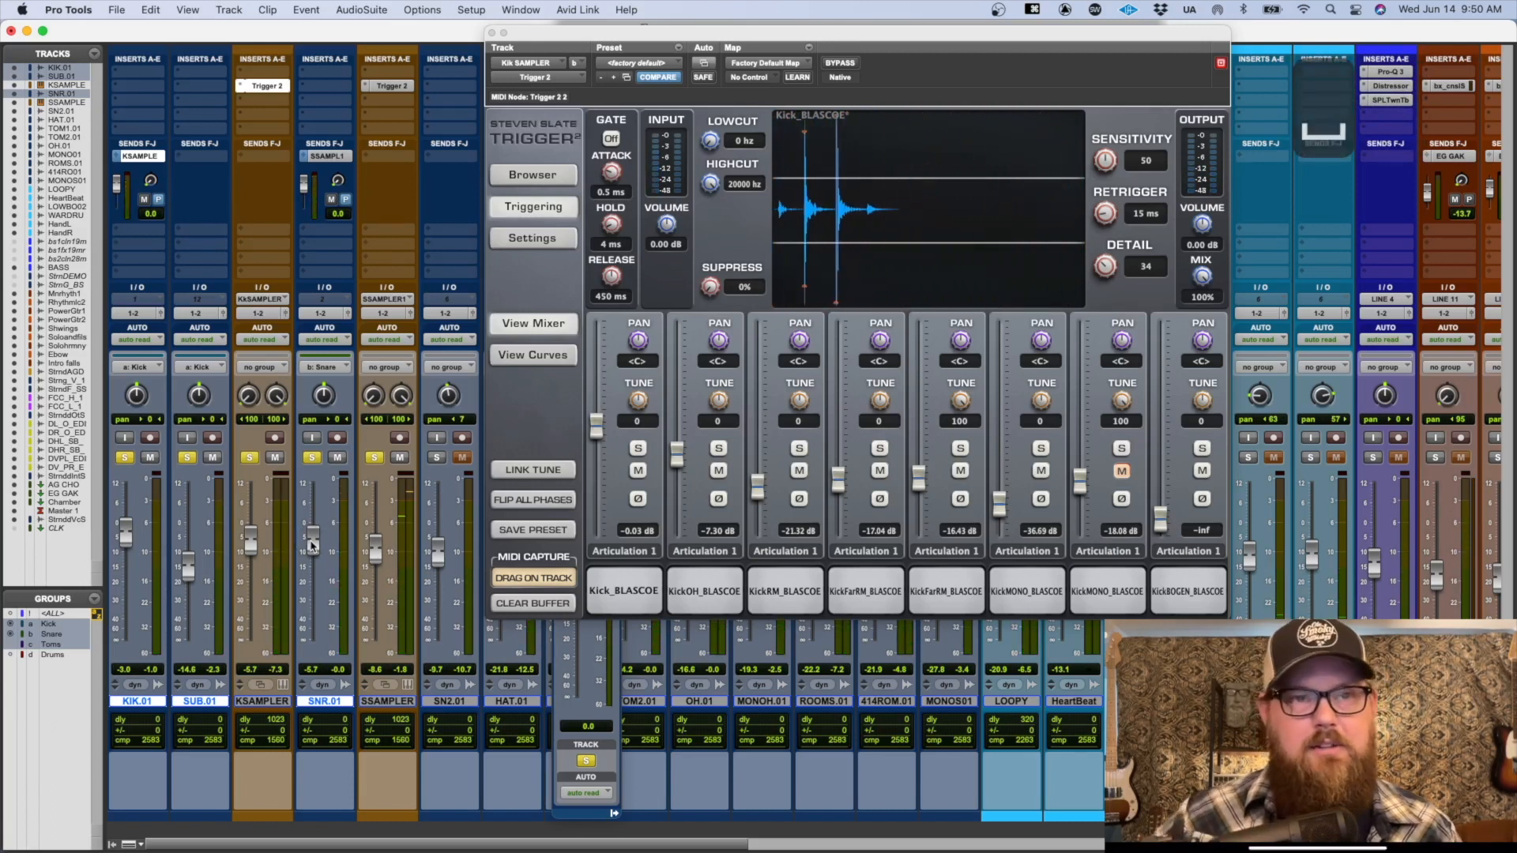
left_click(262, 87)
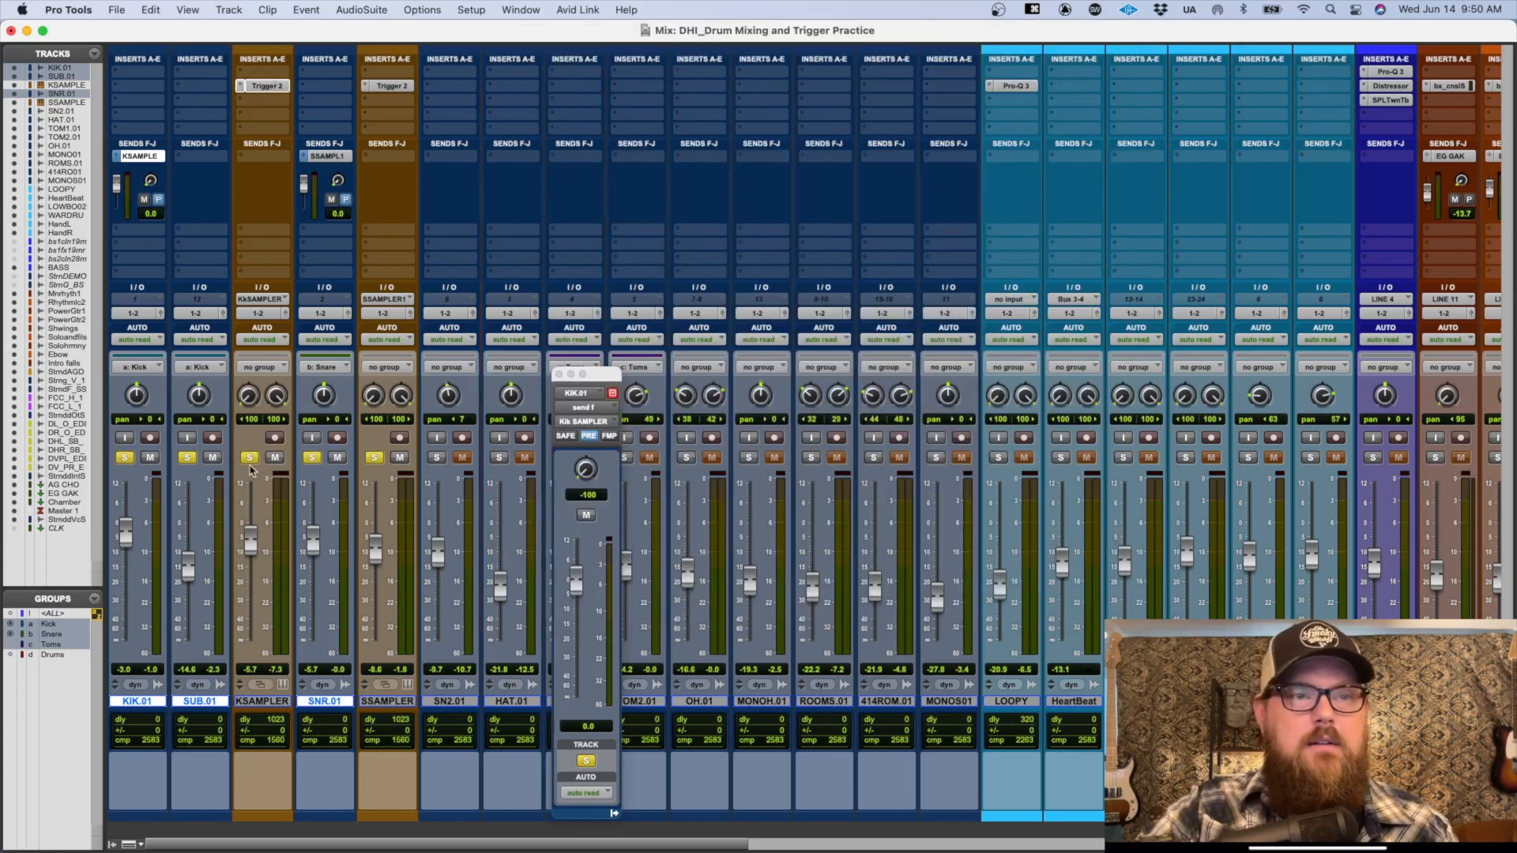
Step: Clear all track solos and save the session
left_click(250, 458, "alt")
scroll(387, 427, "right", 2)
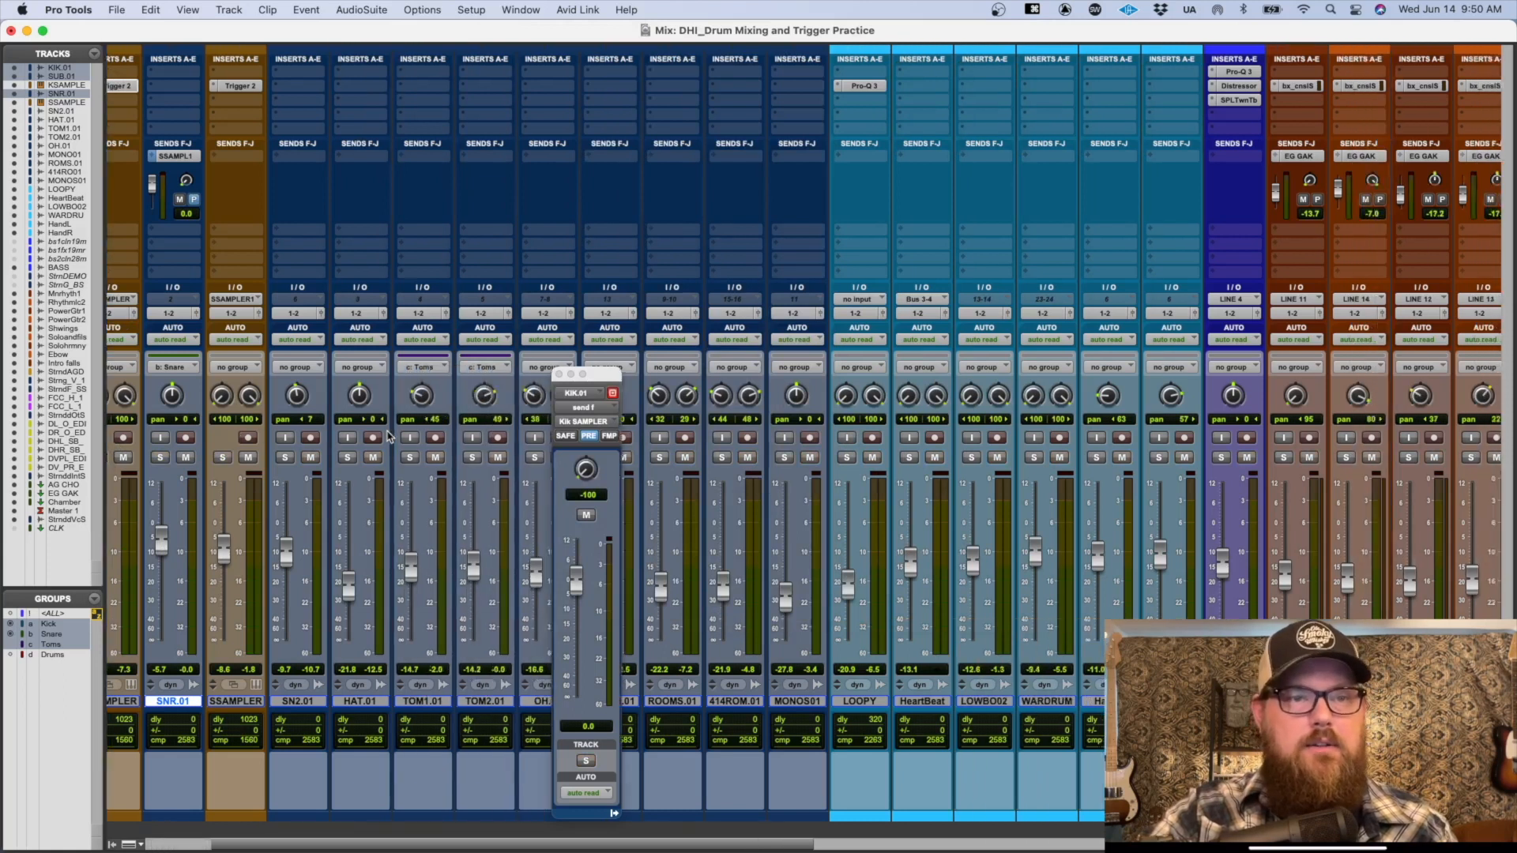
key("super+s")
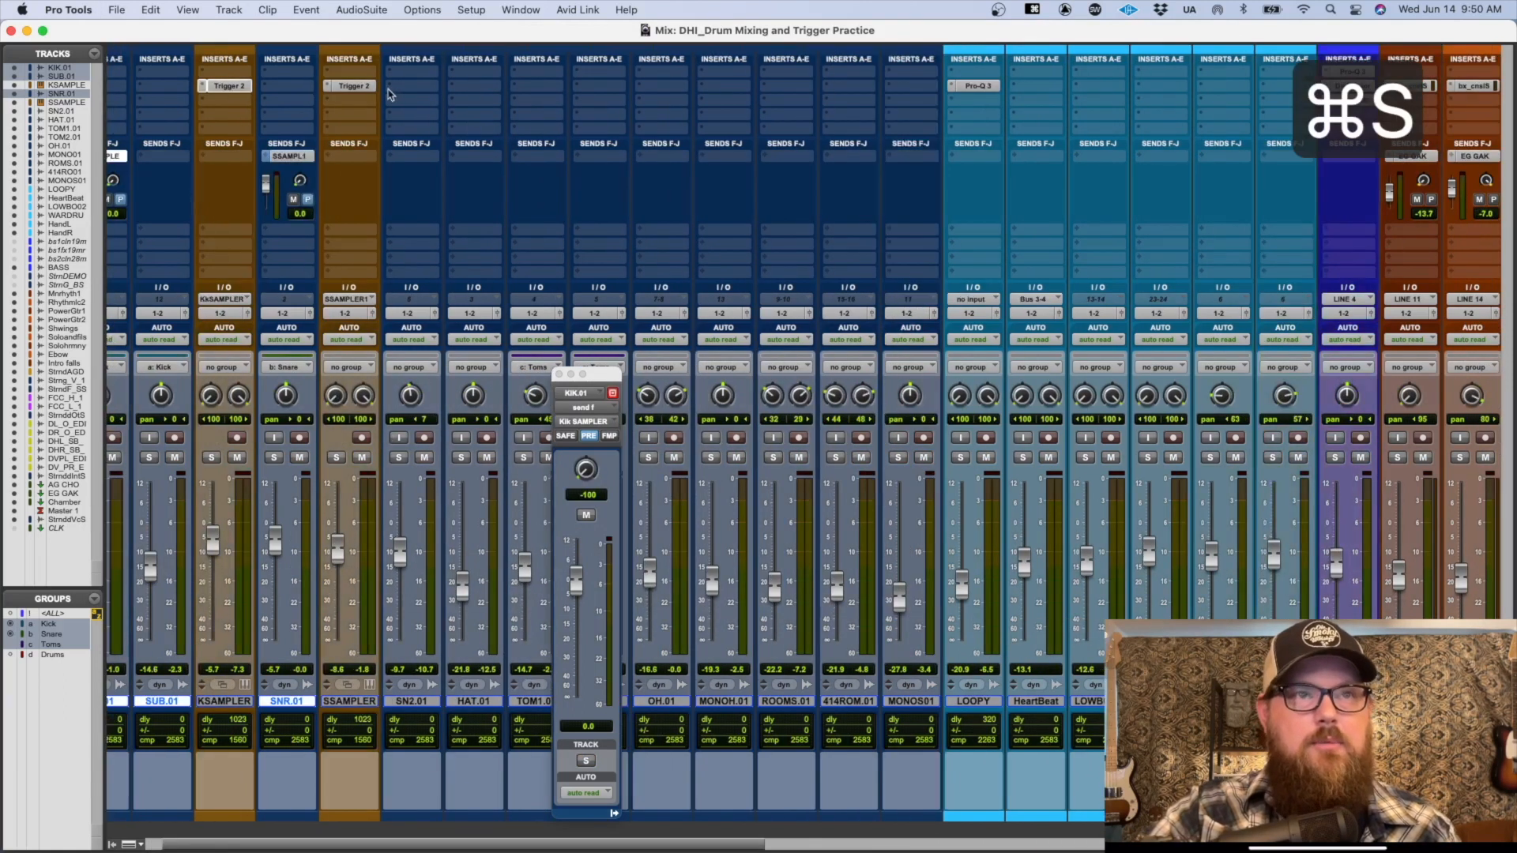
Step: Audition the snare sampler together with SNR.01 and reduce the Detail setting of its Trigger 2 to 20
left_click(359, 86)
left_click(336, 458)
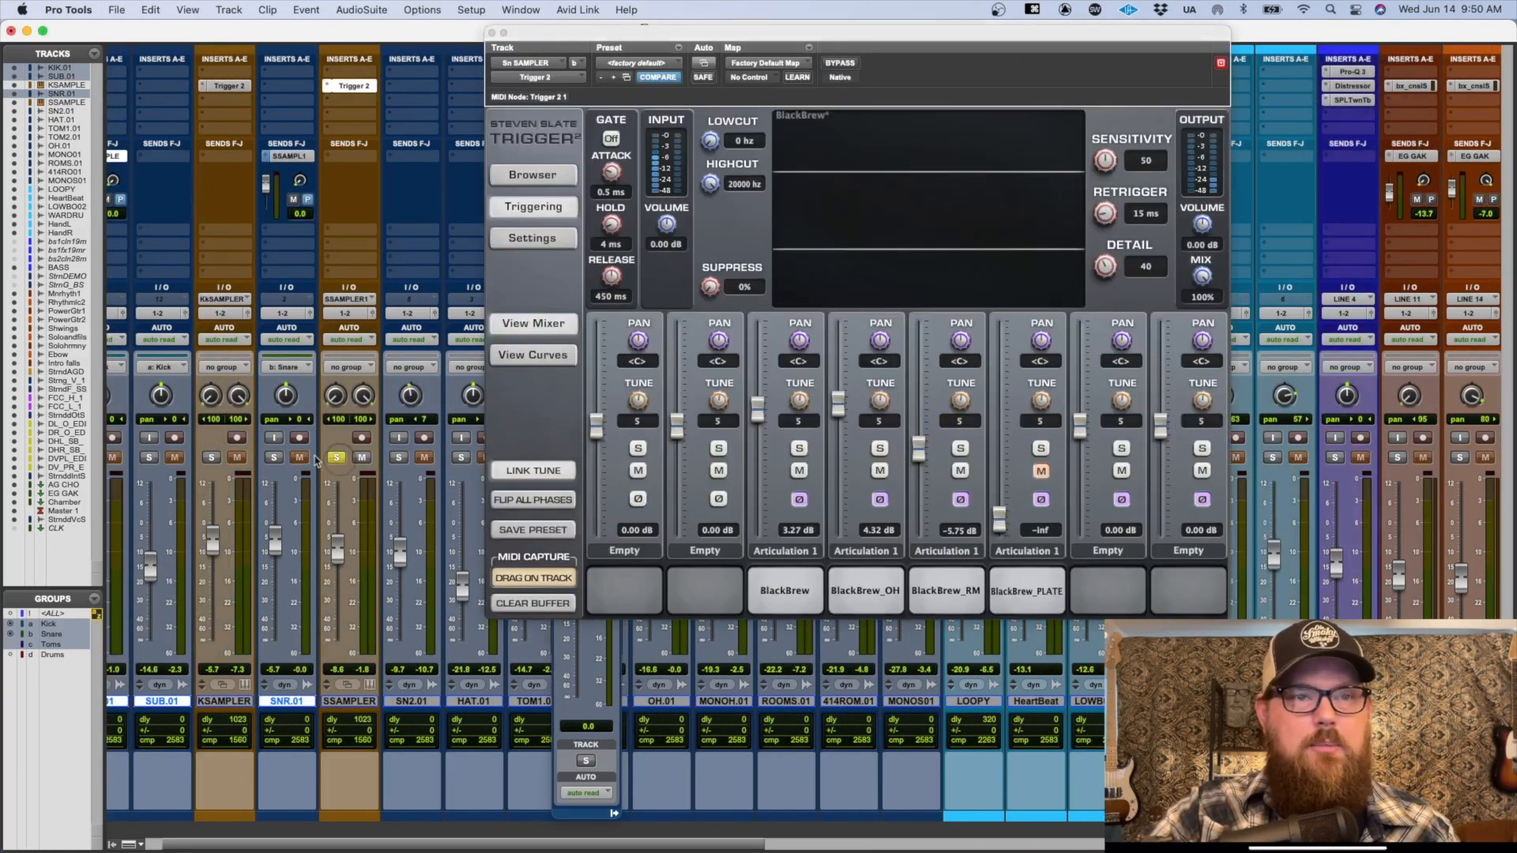
key("space")
left_click(274, 457)
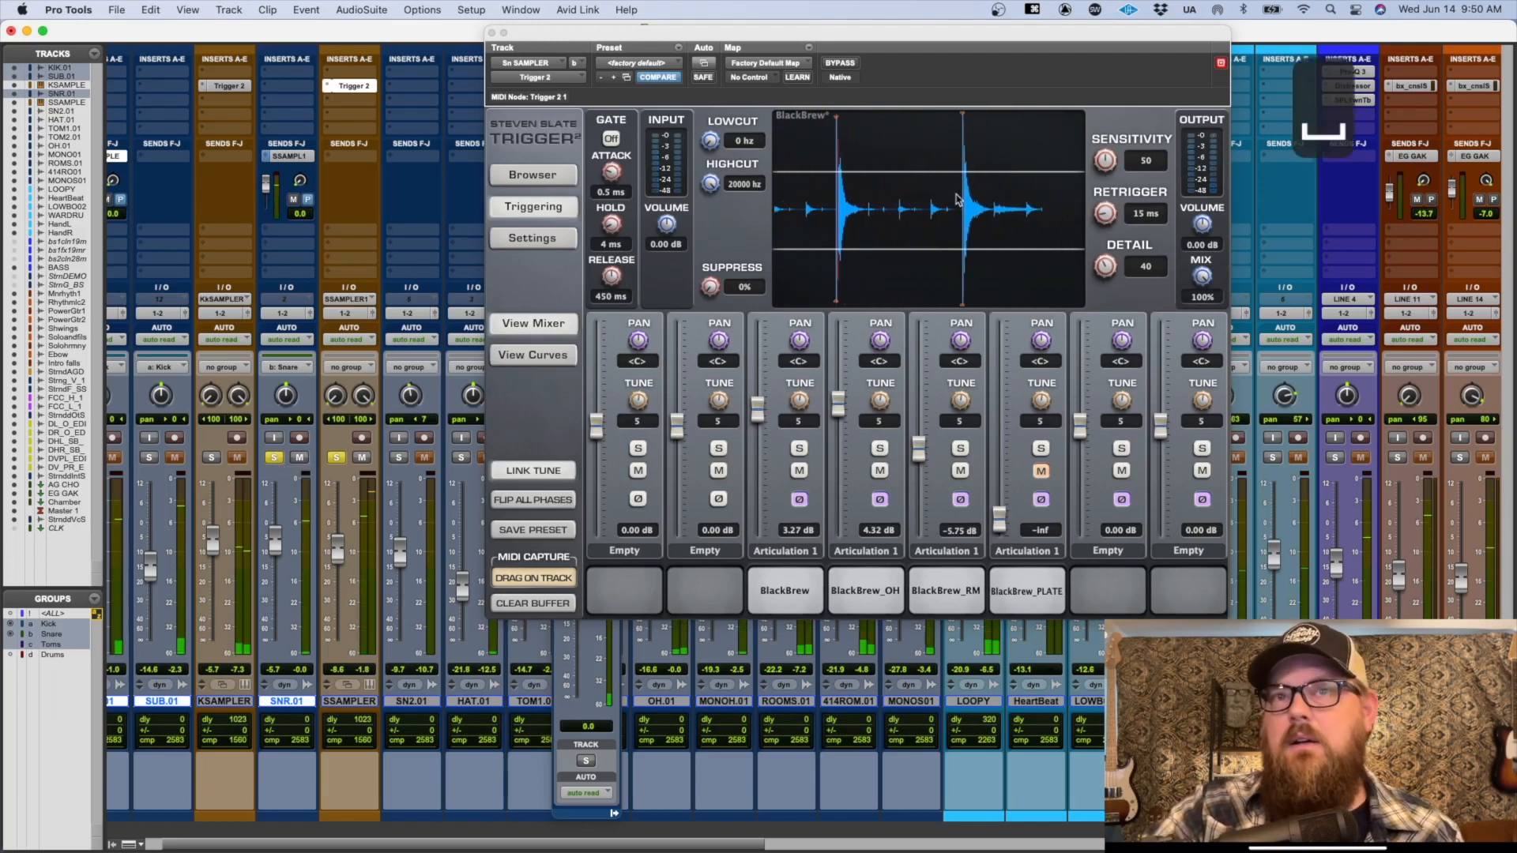
left_click_drag(1104, 267, 1093, 310)
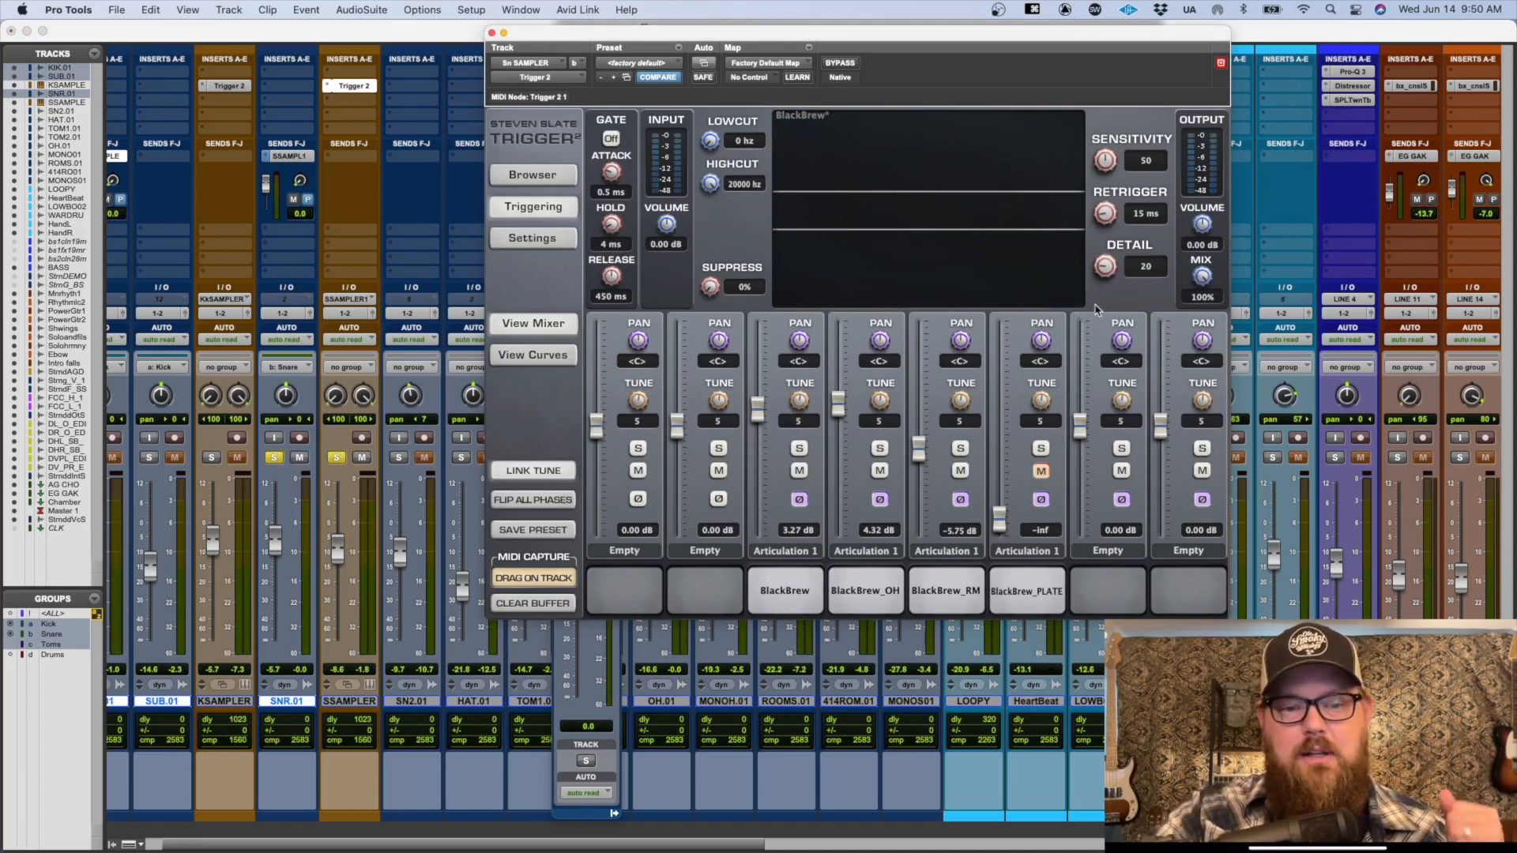
key("super+w")
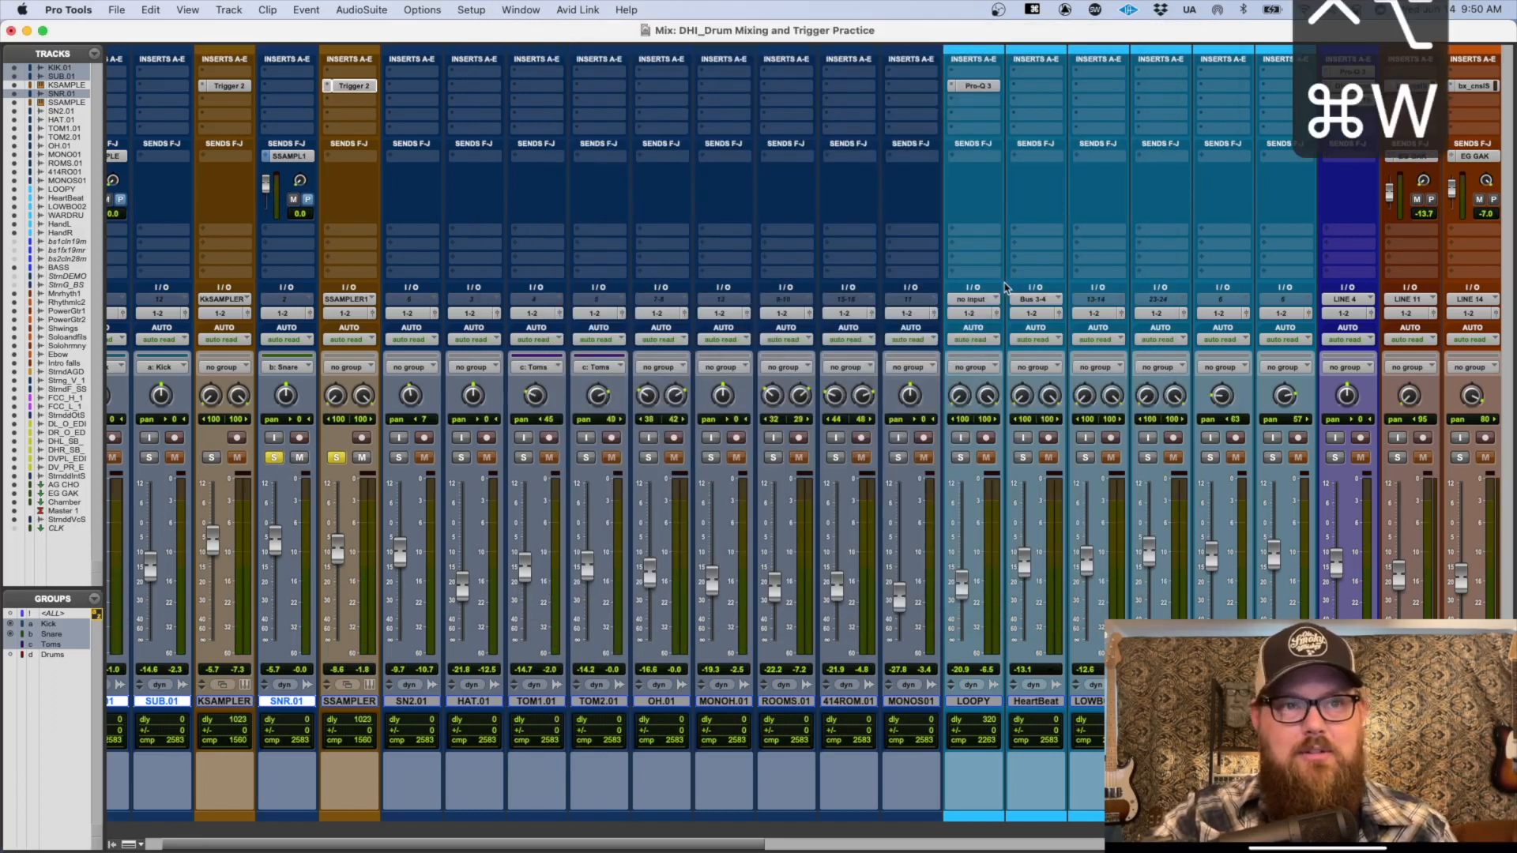
Step: Switch to the Edit window and place the cursor on the two tom tracks near bar 40, just after the turn marker
key("super+equal")
scroll(1003, 313, "down", 3)
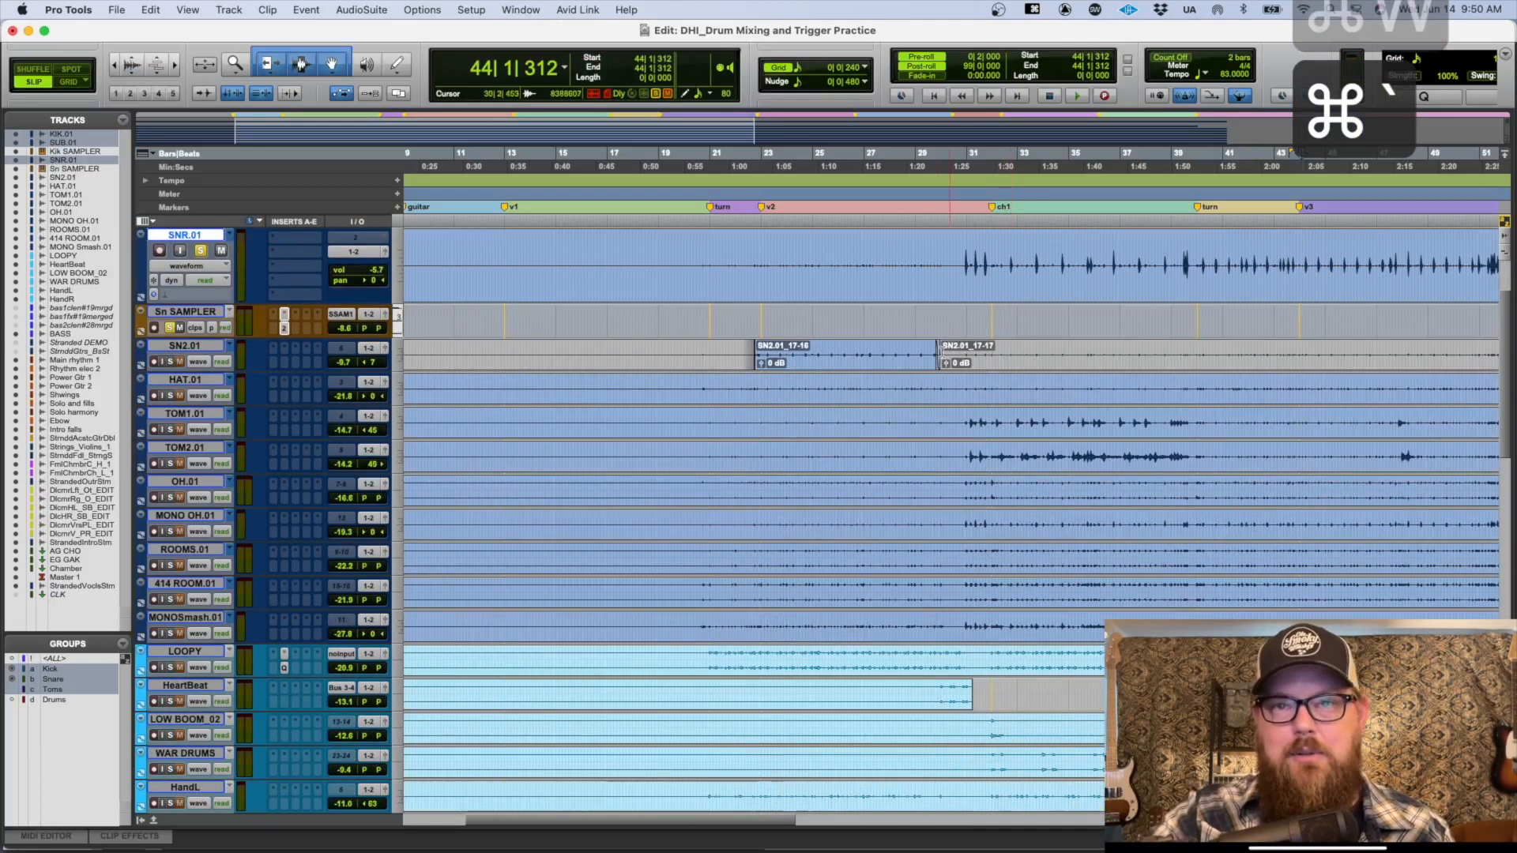
scroll(984, 398, "right", 5)
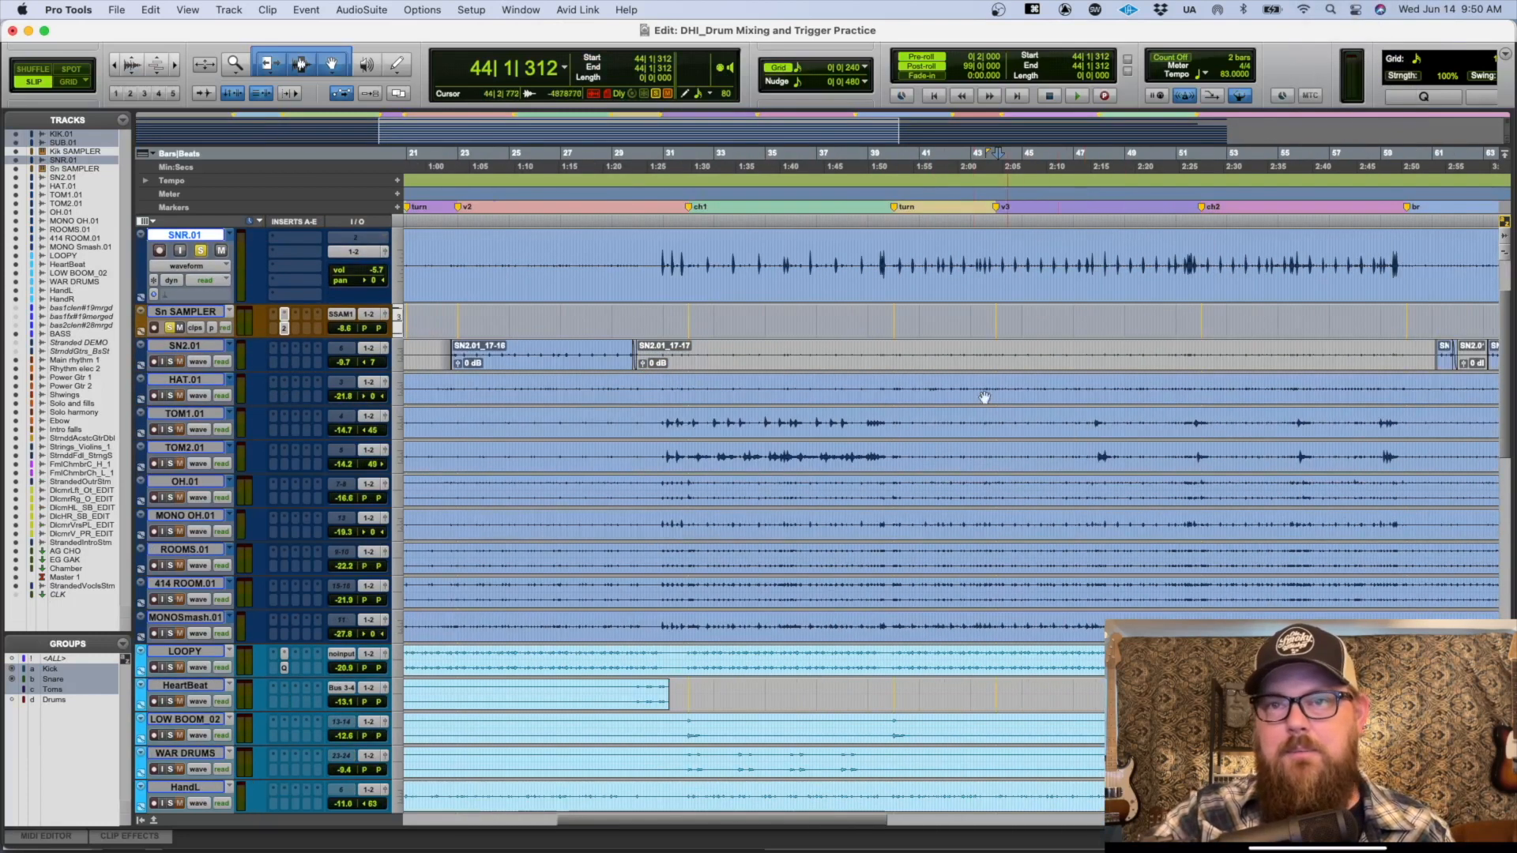
left_click(919, 423)
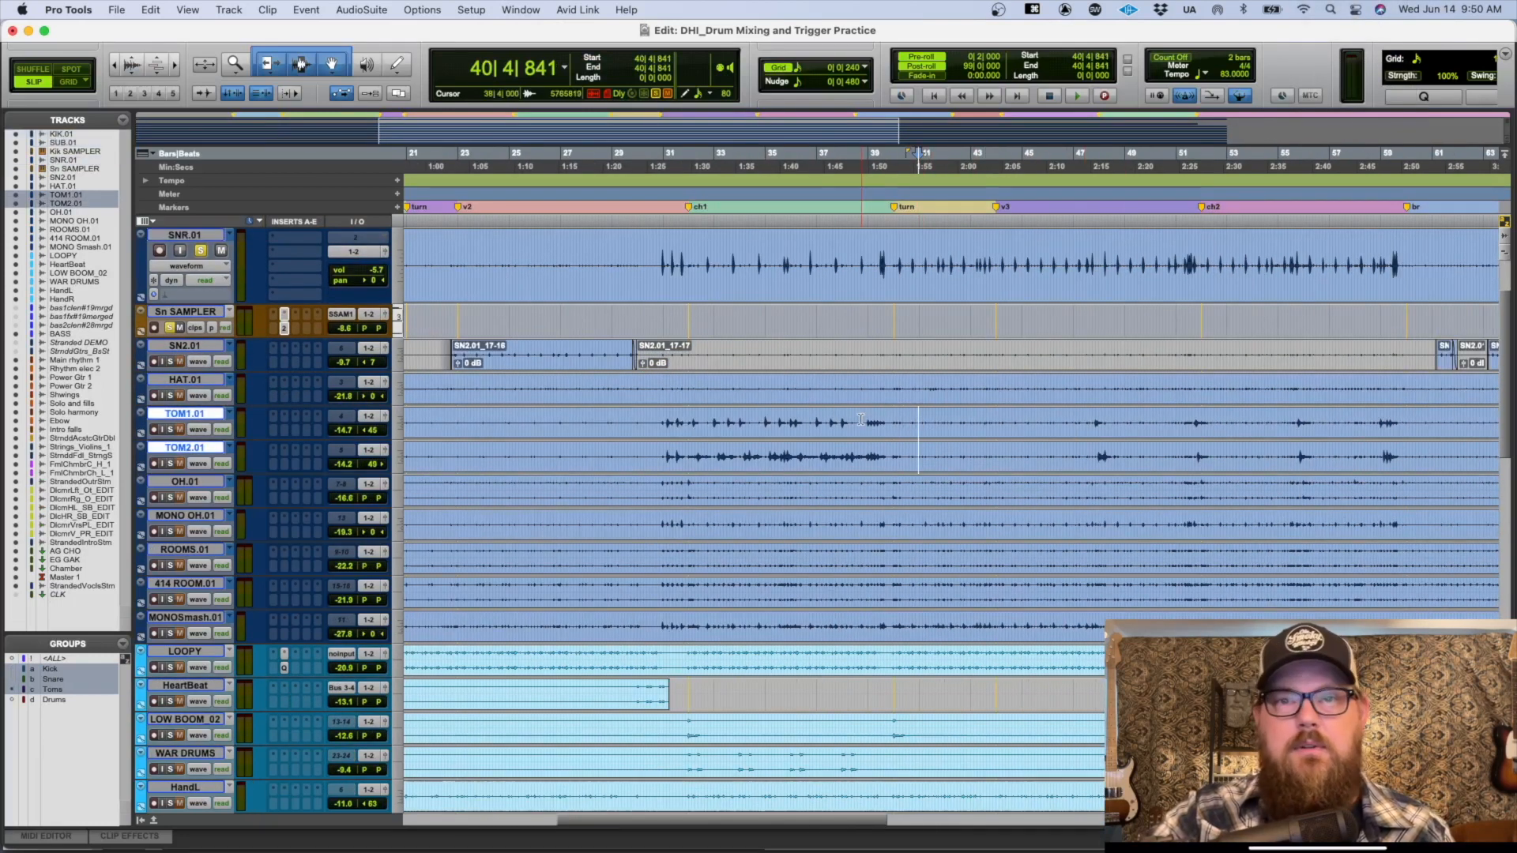
Step: Solo TOM1.01 alone with the Toms group disabled and audition its fill at the end of the first chorus
key("super+equal")
left_click(524, 458, "super")
key("c")
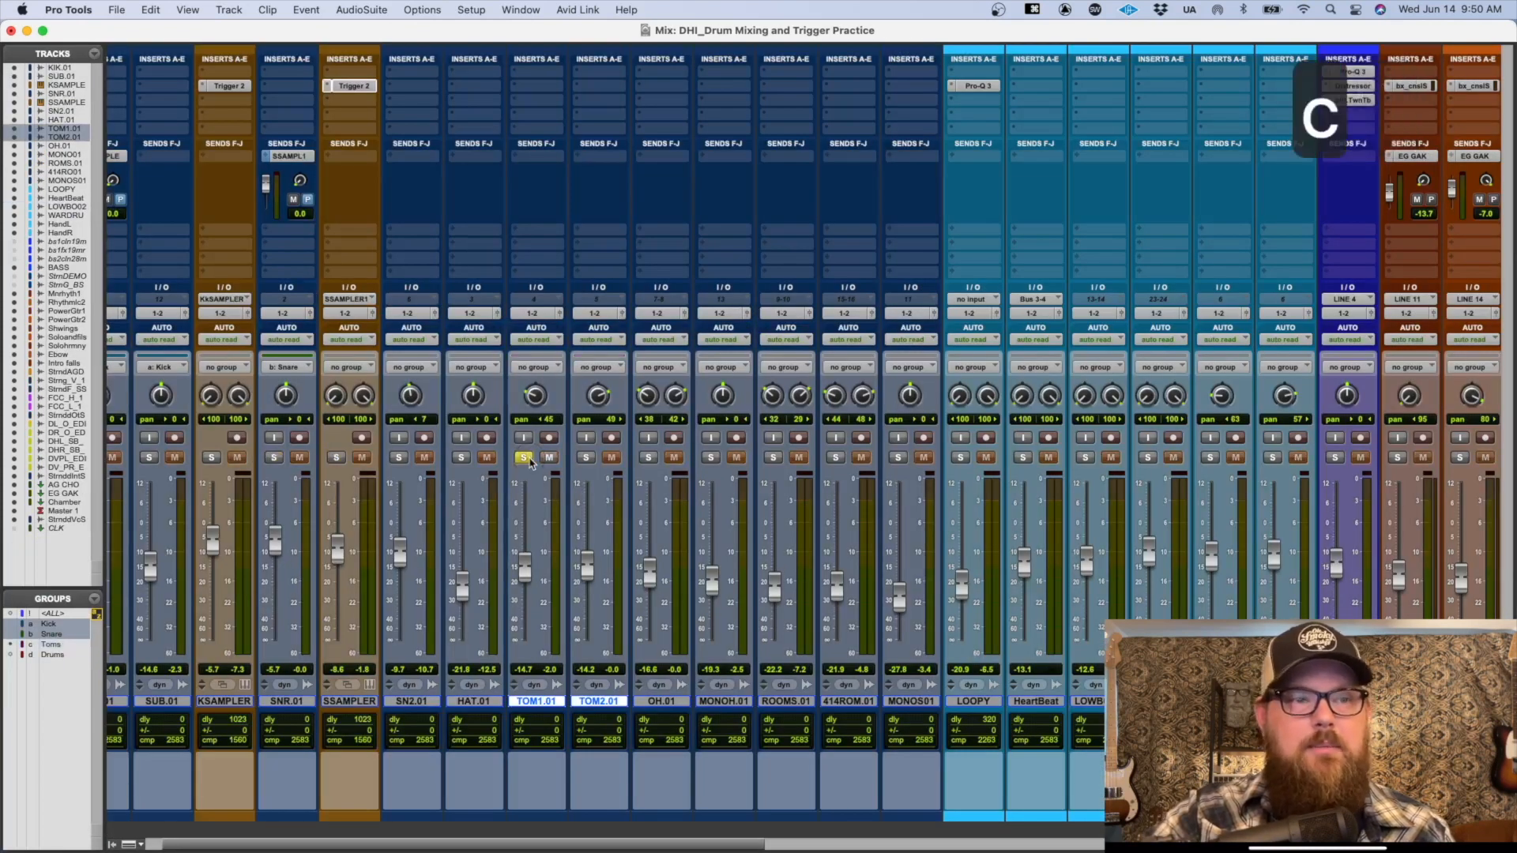
key("super+equal")
key("t")
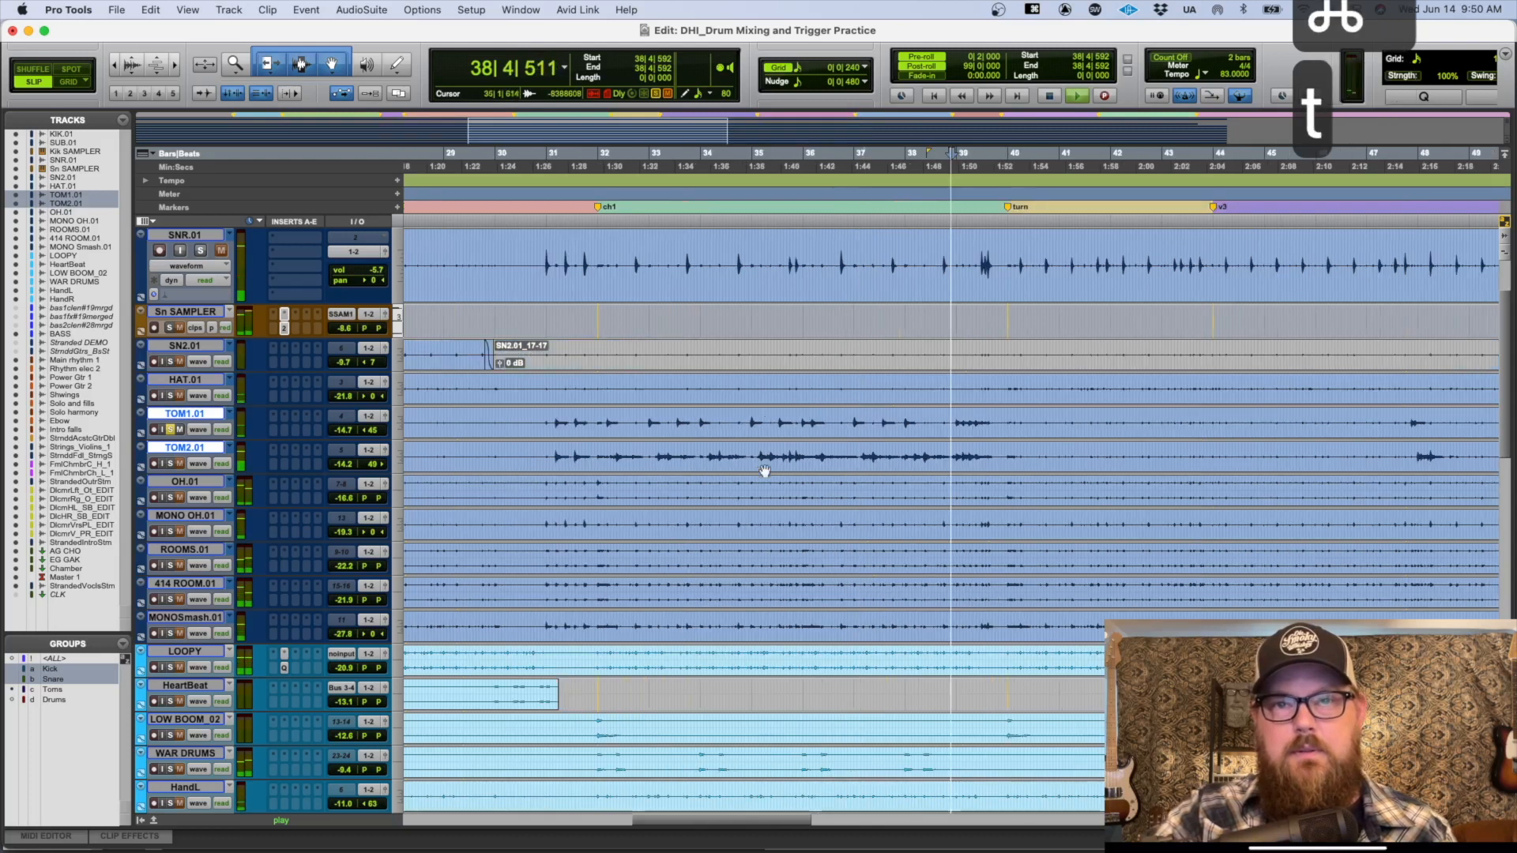
key("space")
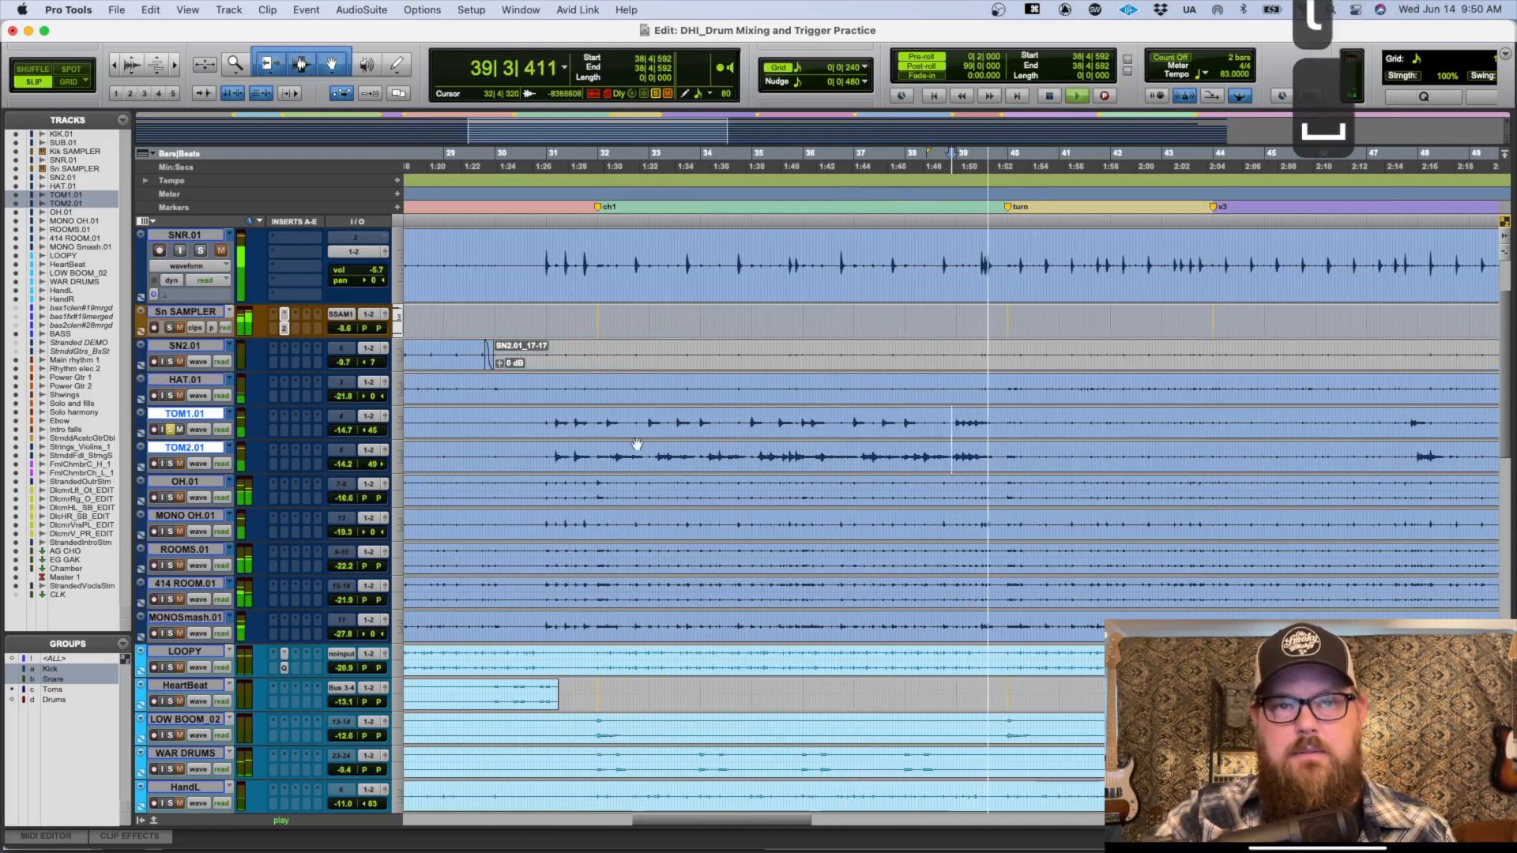
Step: Switch the solo from TOM1.01 to TOM2.01 and play back the tom fill leading into the turn section
left_click_drag(586, 443, 1170, 434)
key("shift+s")
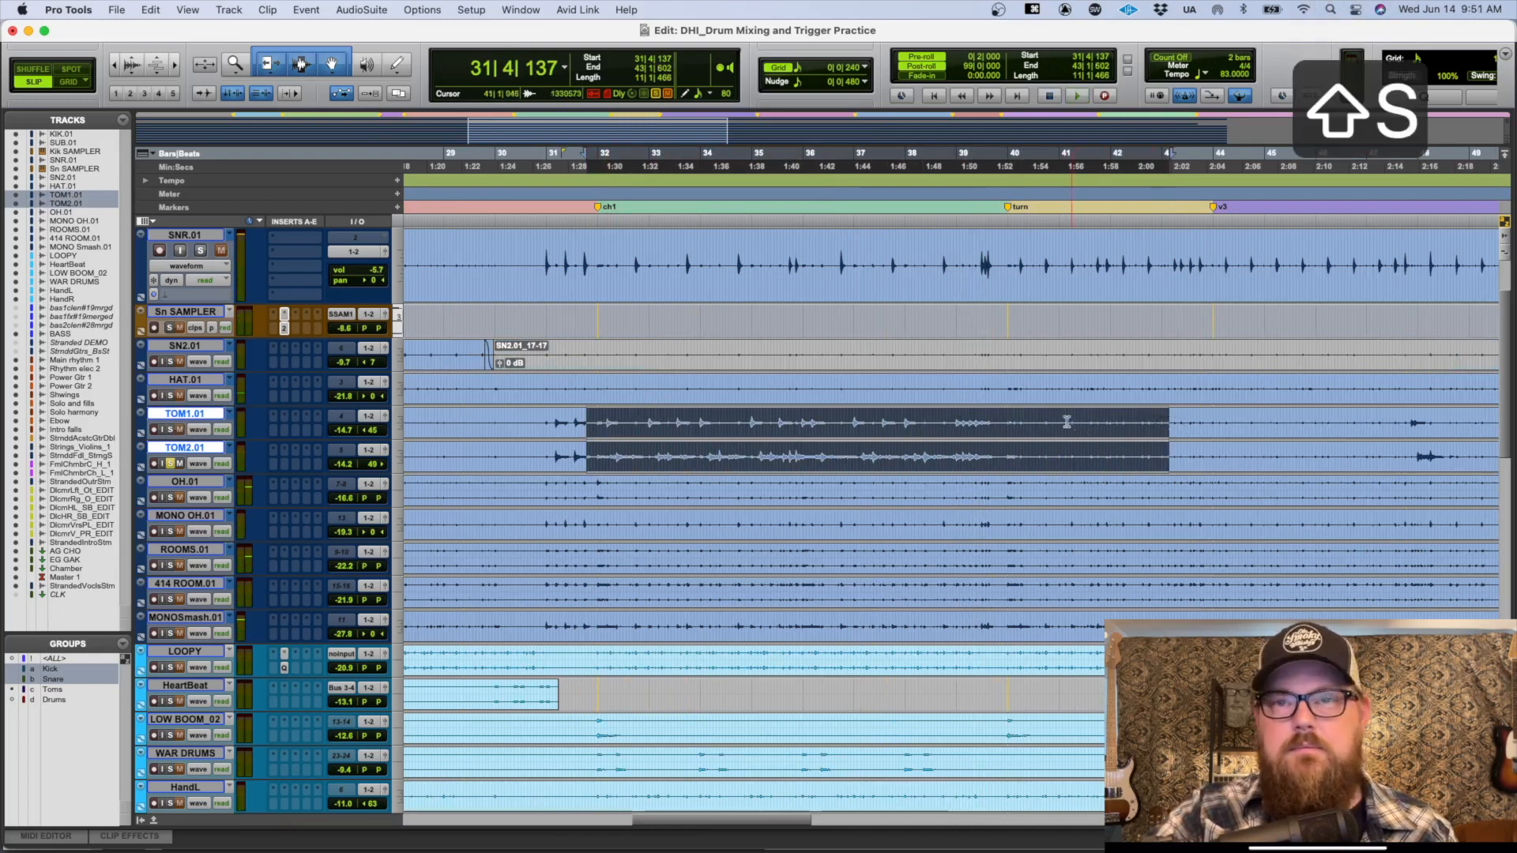
left_click(1067, 422)
key("space")
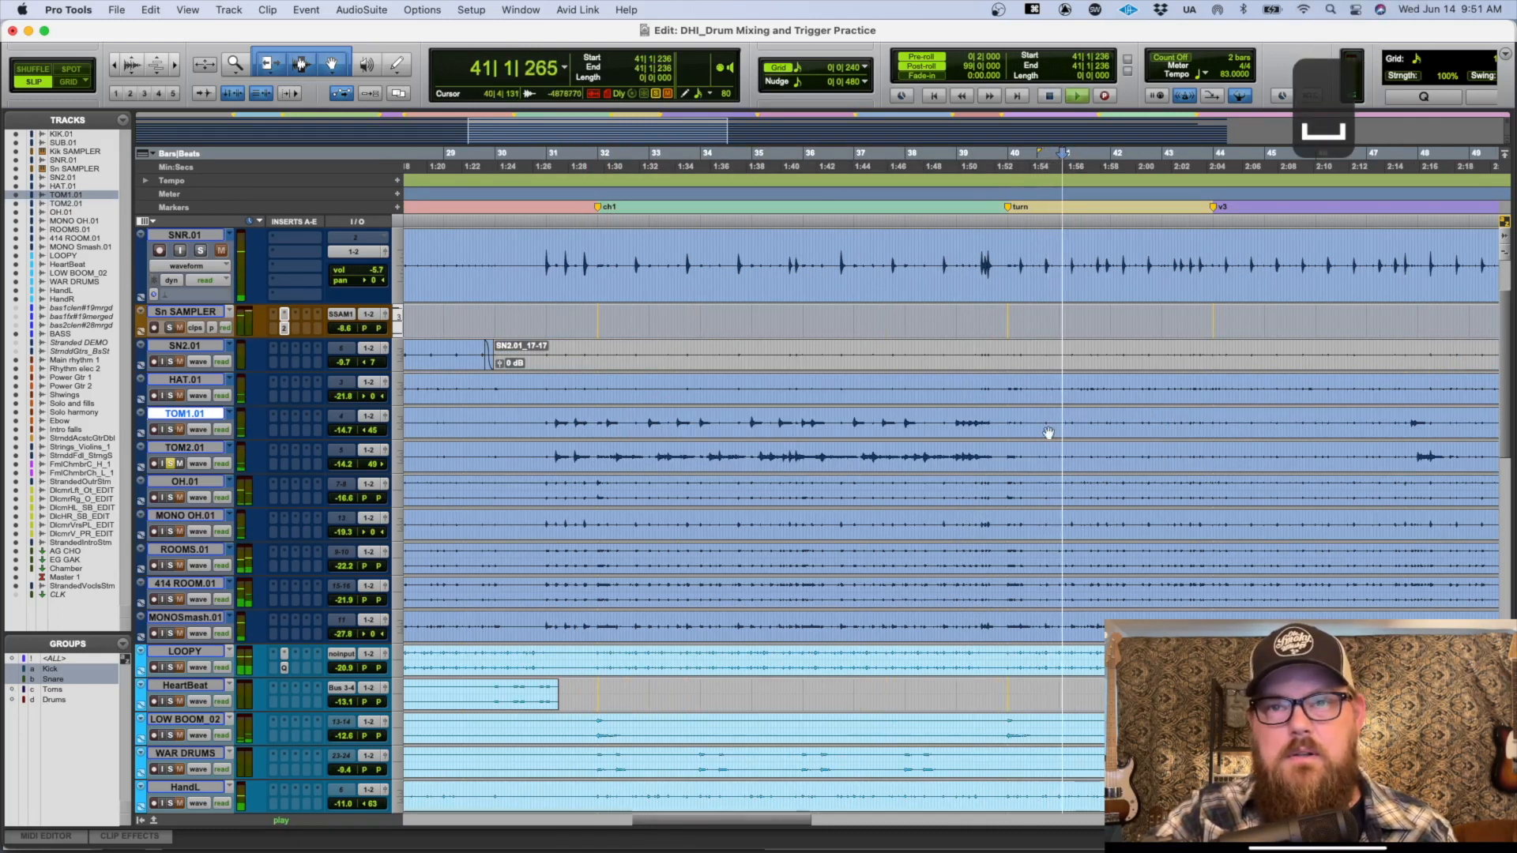
key("space")
left_click(1006, 453)
key("space")
key("t")
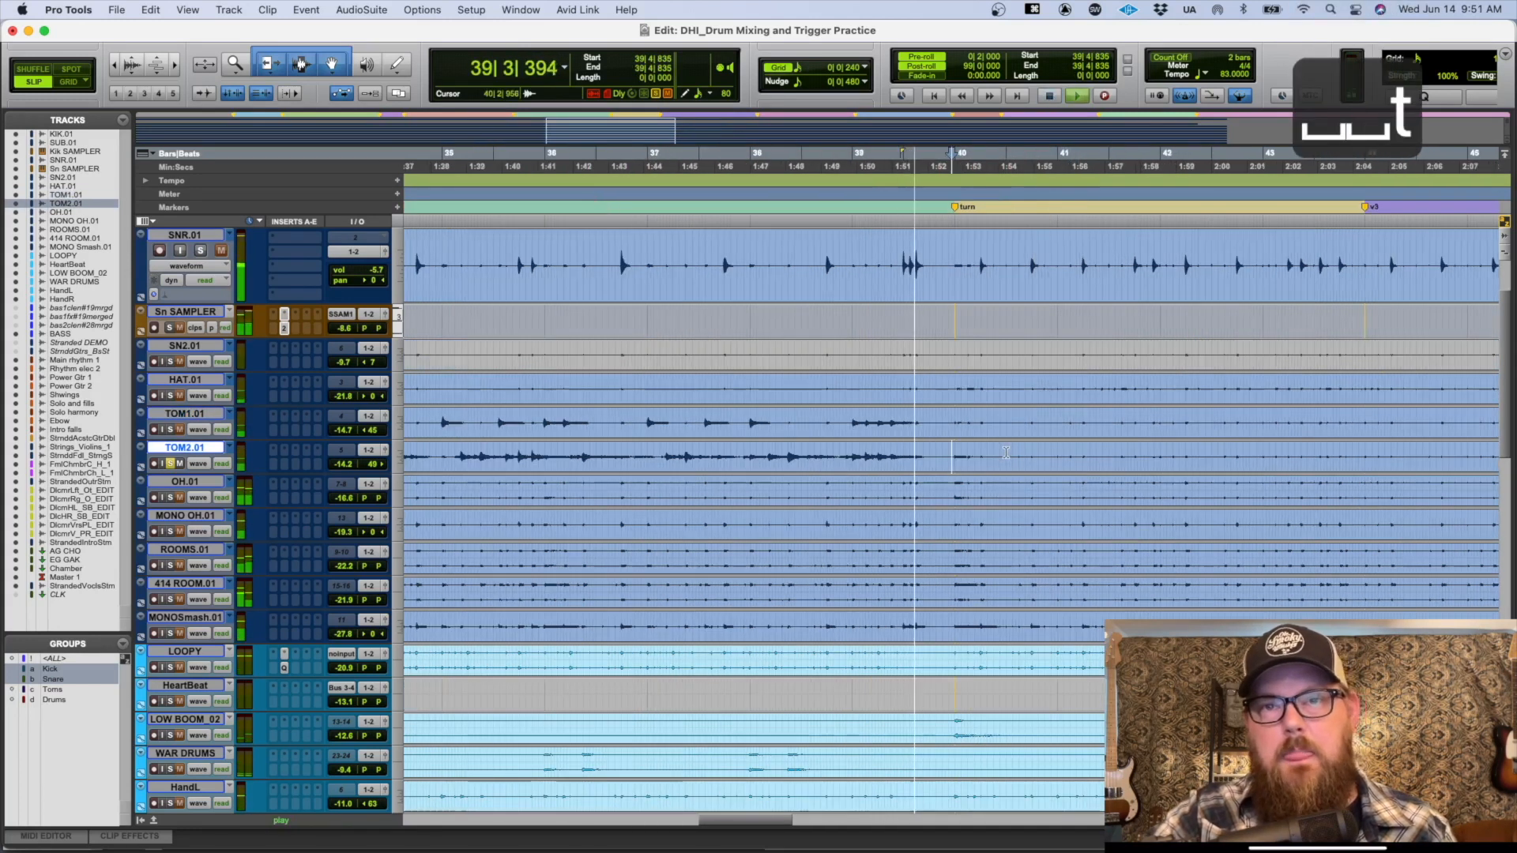
Step: Stop playback, switch to the Mix window, and add a send on TOM2.01 to a new stereo instrument track named Tom2 SAMPLER
key("r")
key("r")
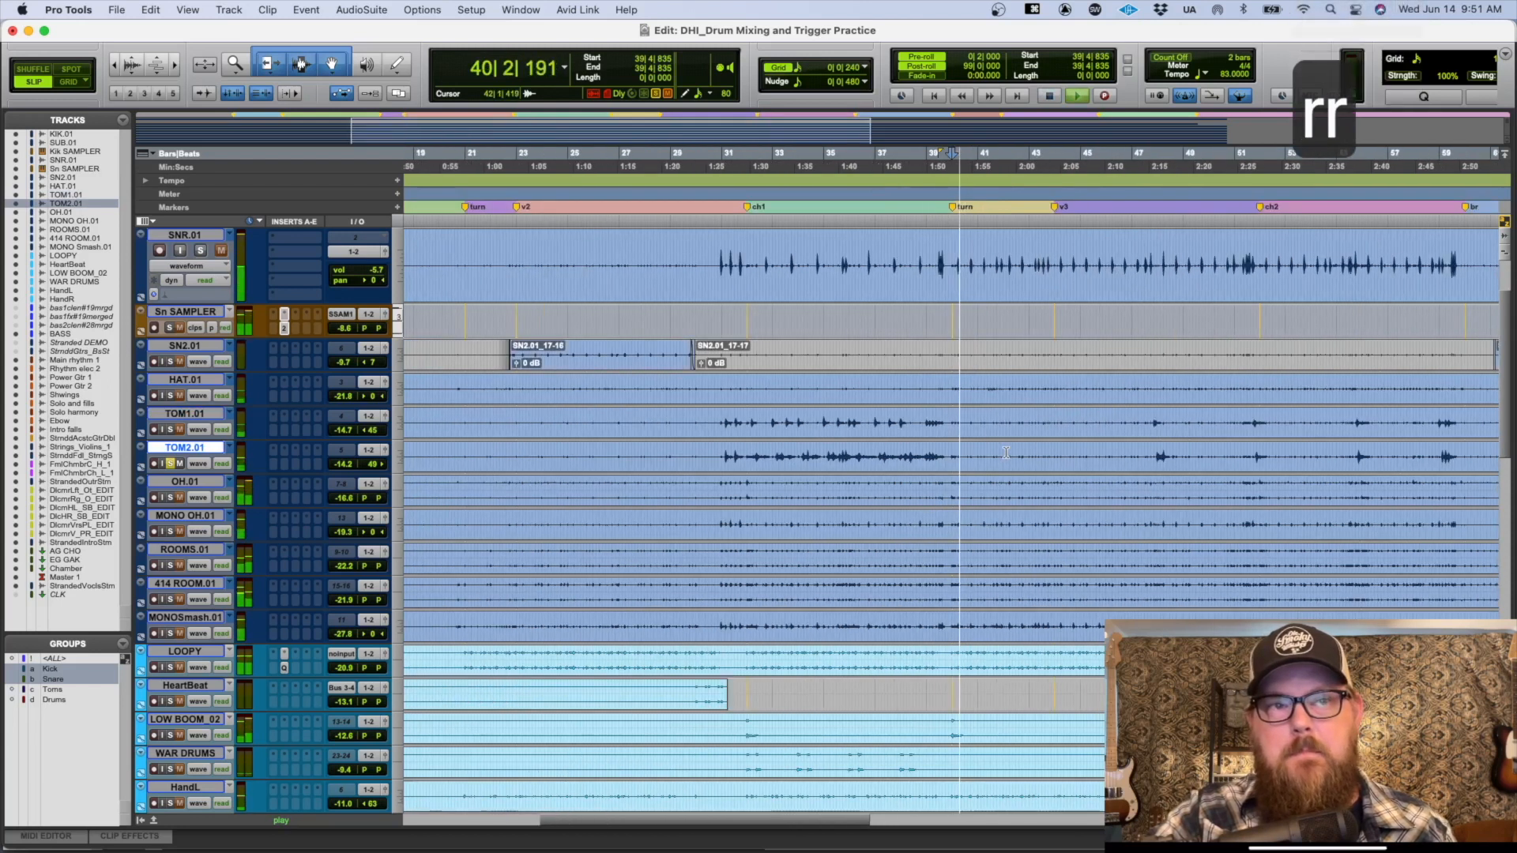
key("space")
key("super+equal")
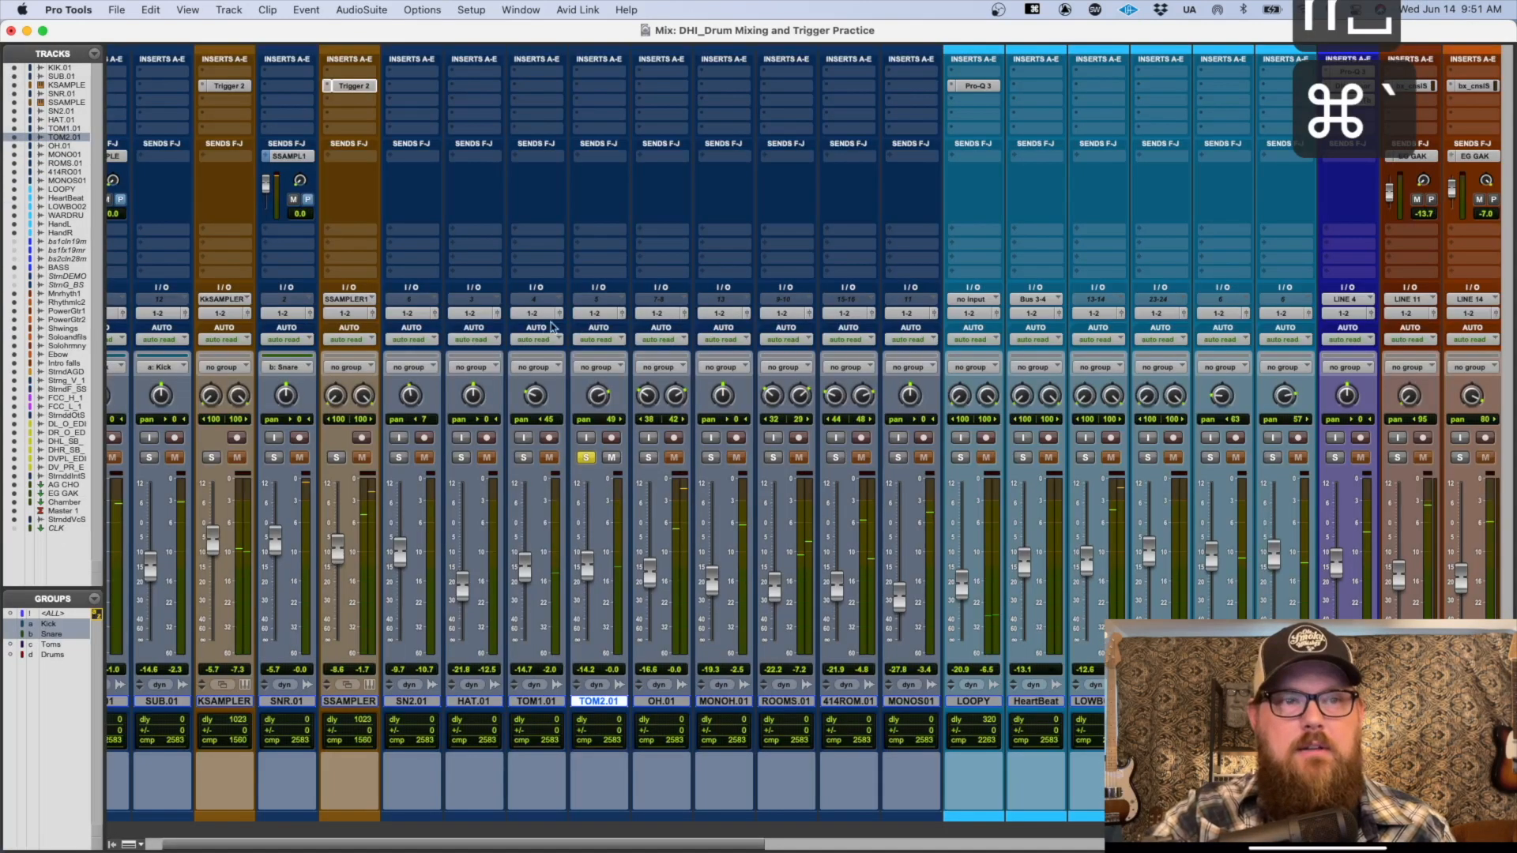
left_click(586, 156)
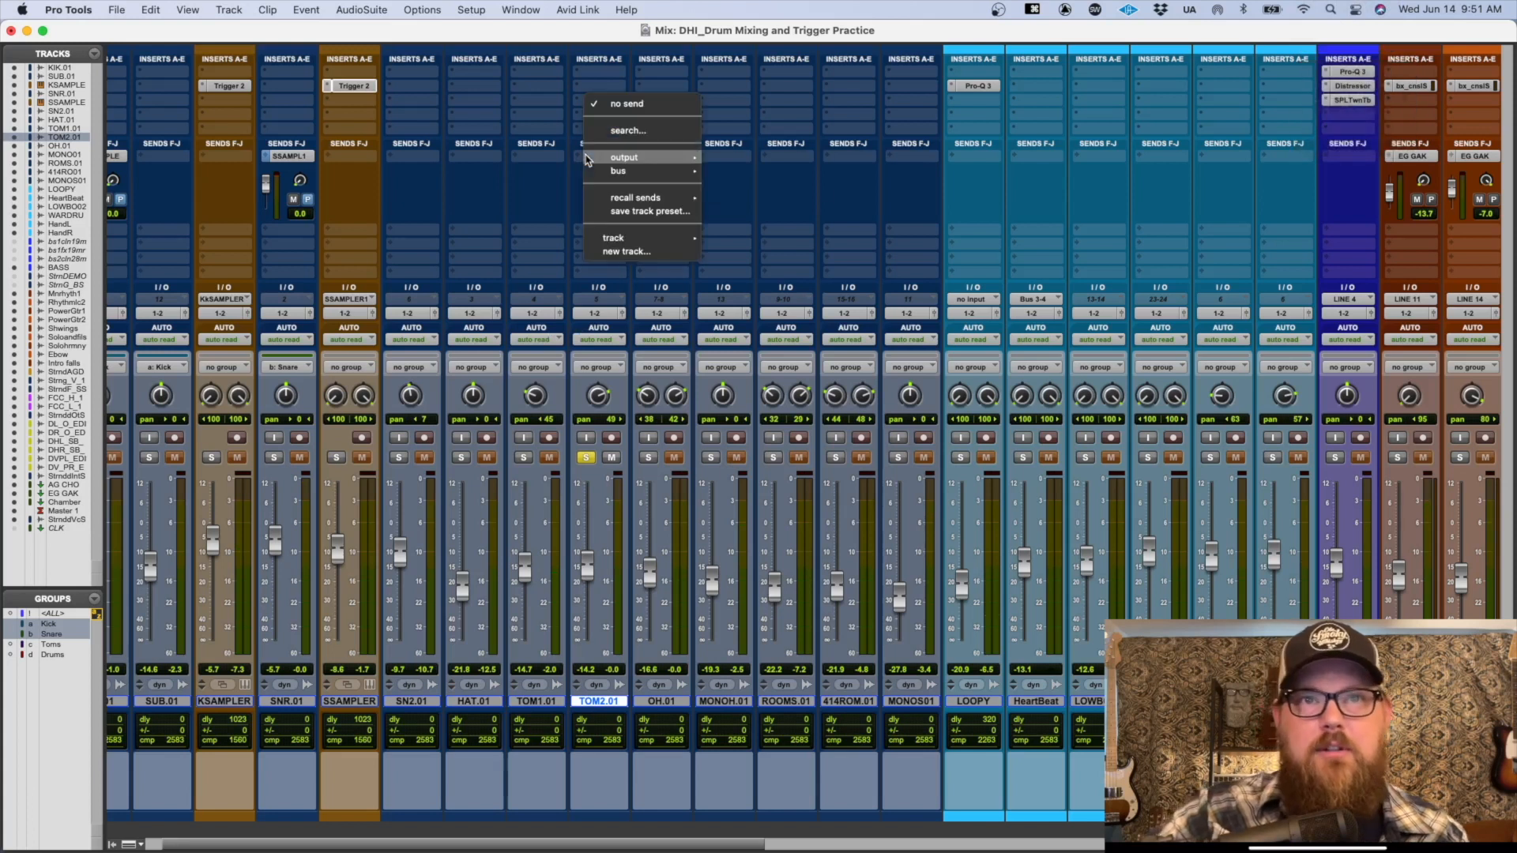
left_click(600, 252)
type("T")
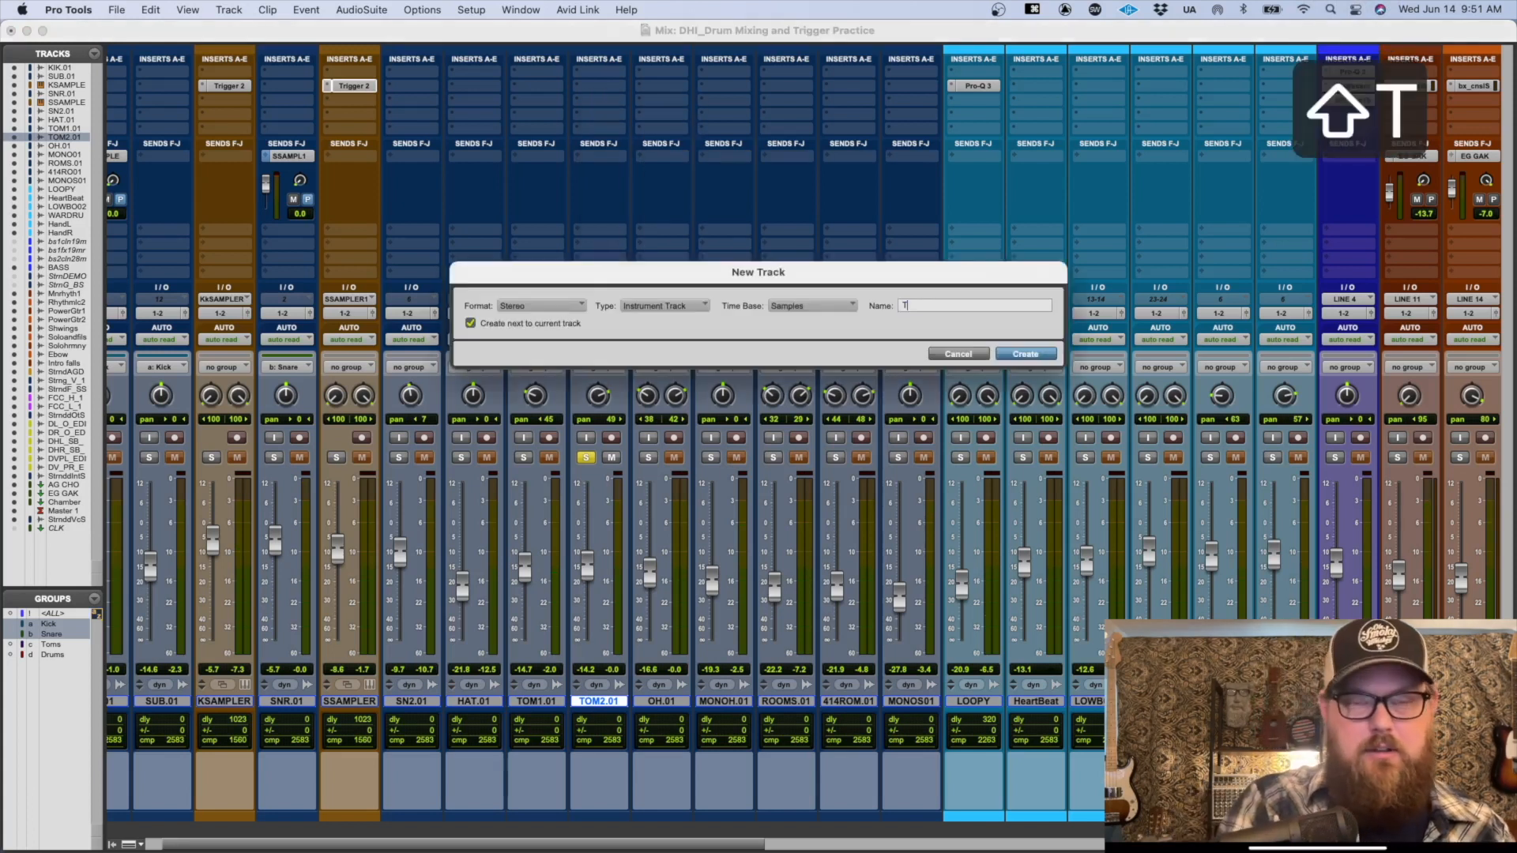
type("om2 SAMPLER")
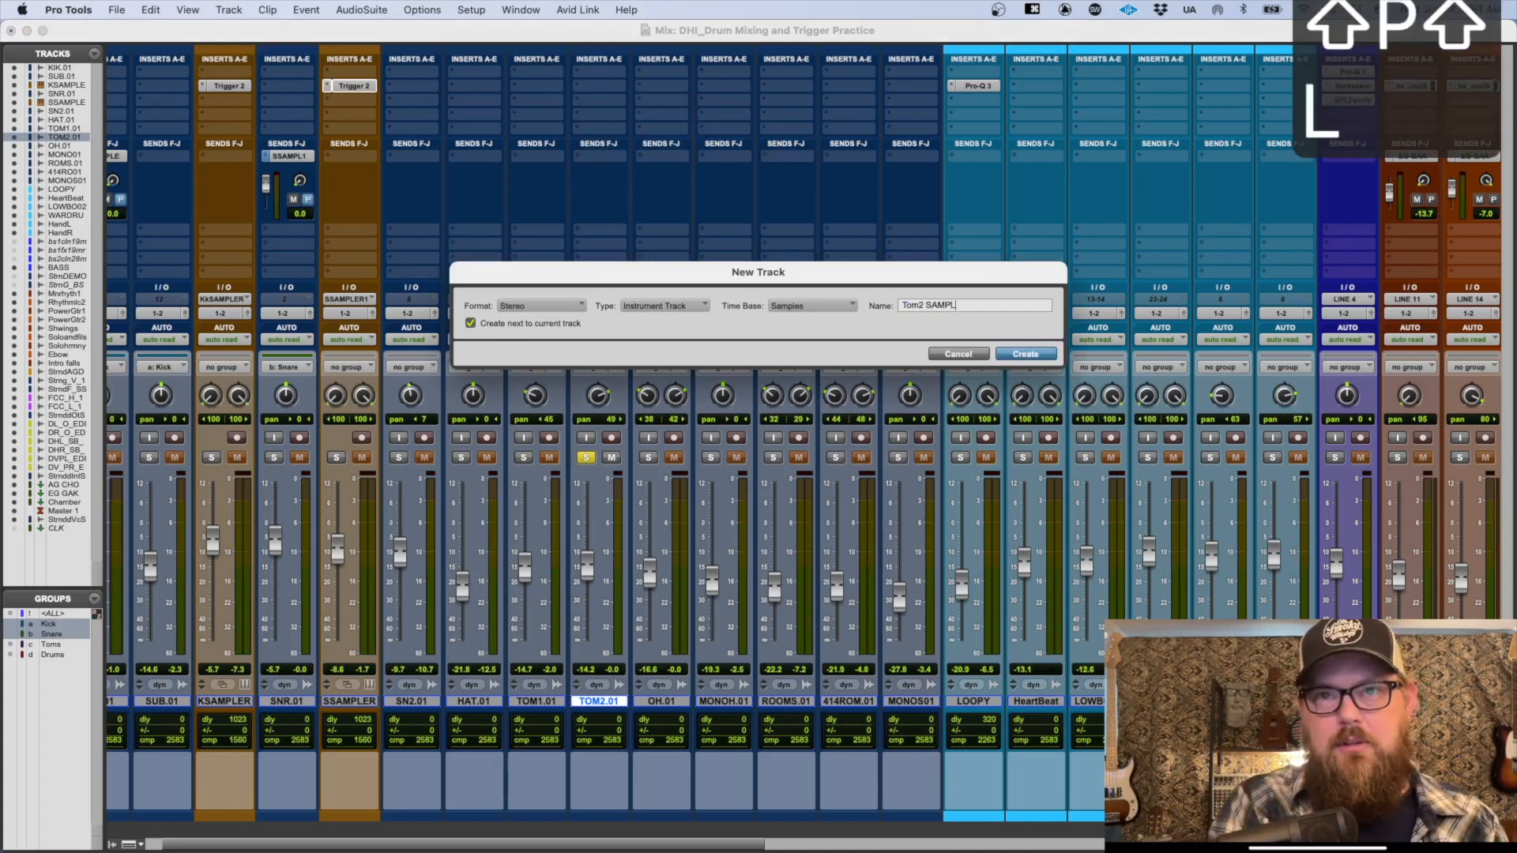
key("Return")
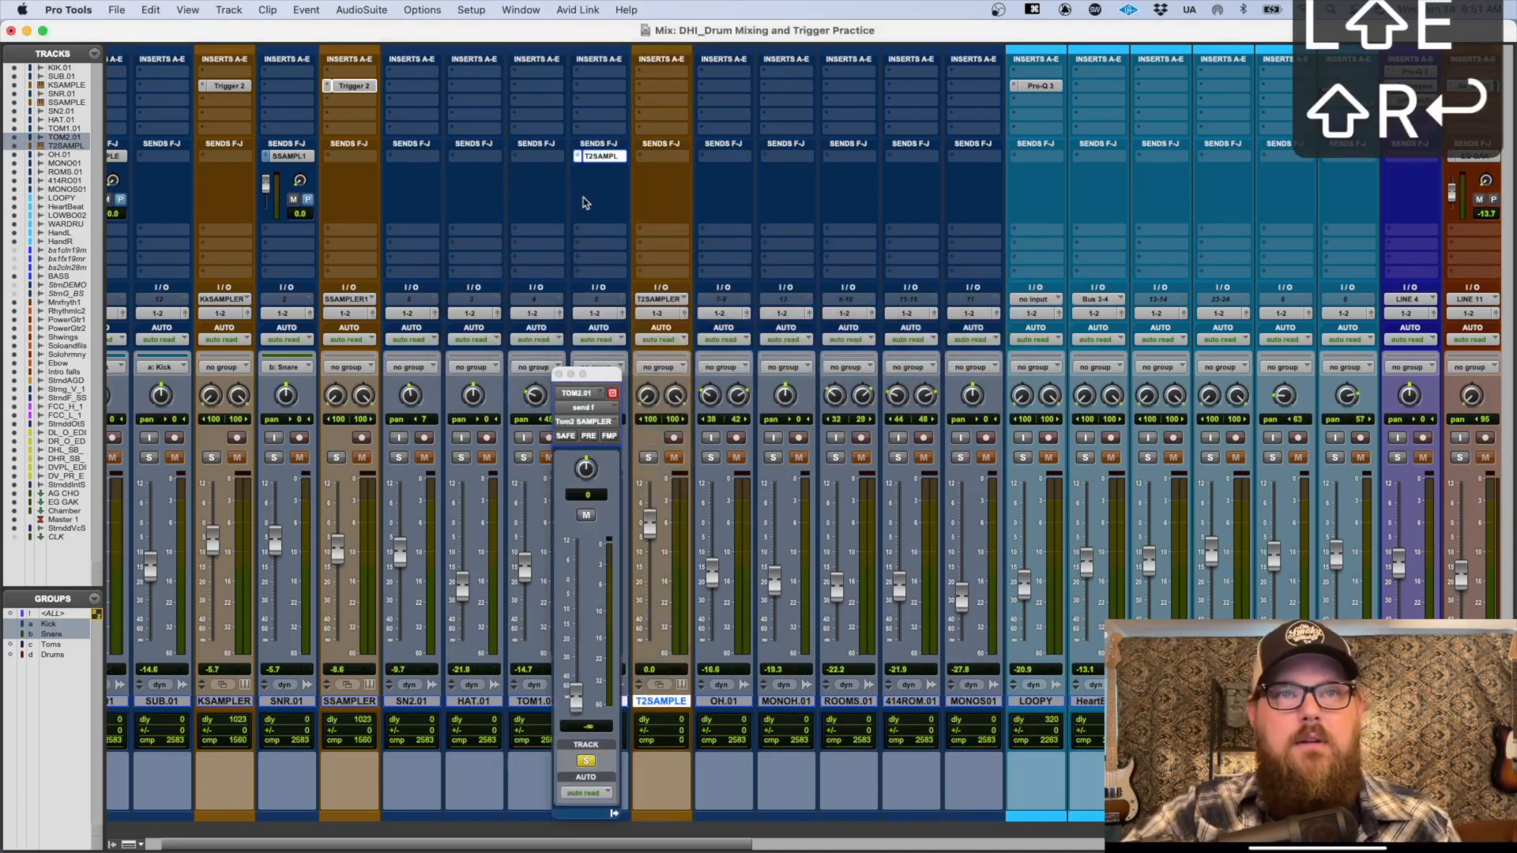
Step: Insert the stereo version of Trigger 2 on the Tom2 SAMPLER track
left_click(656, 92)
type("trigger")
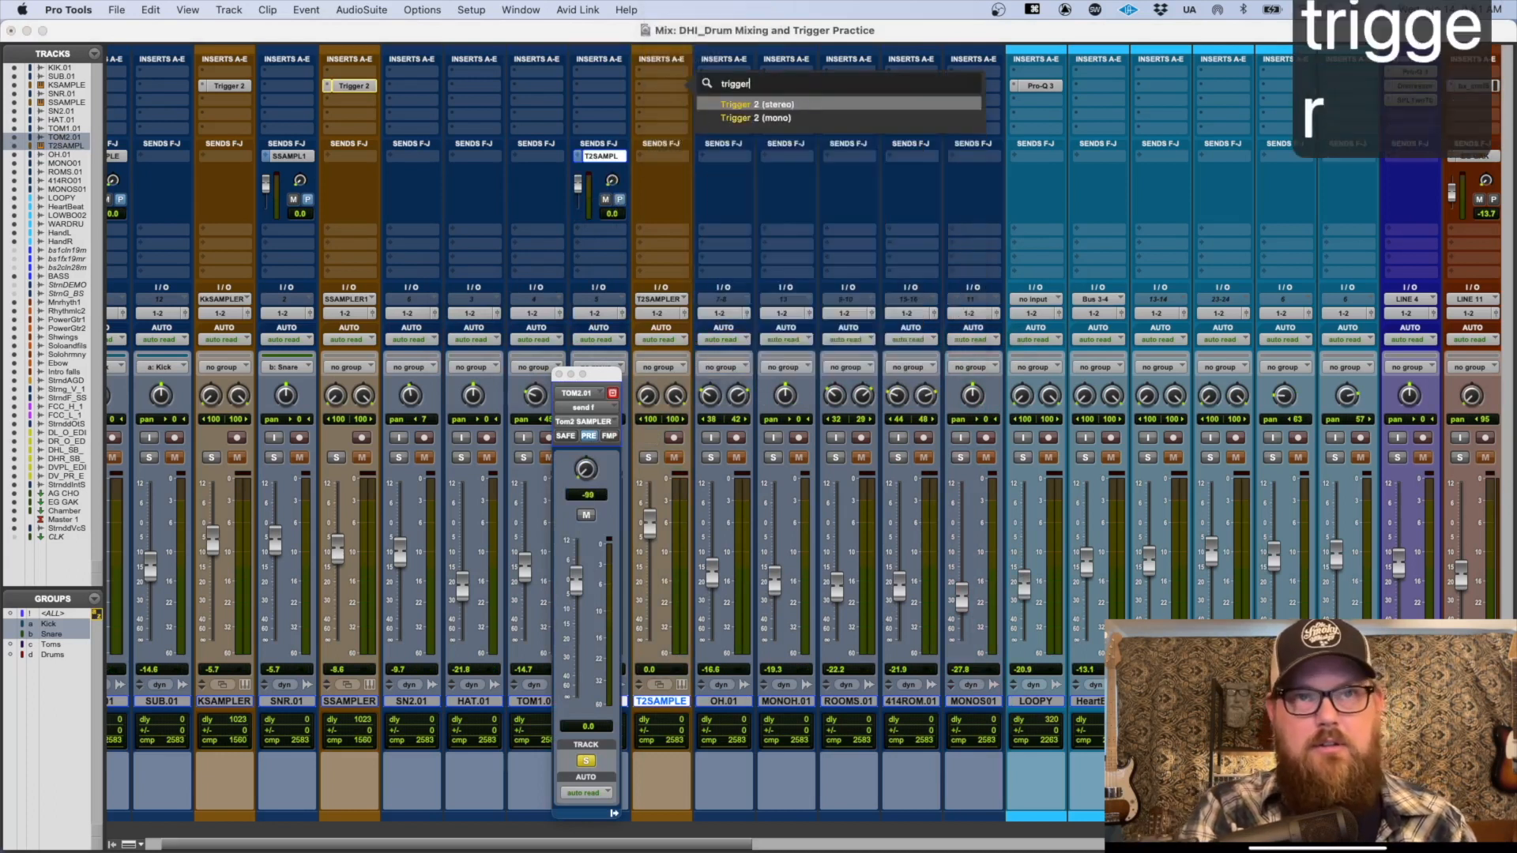
key("Return")
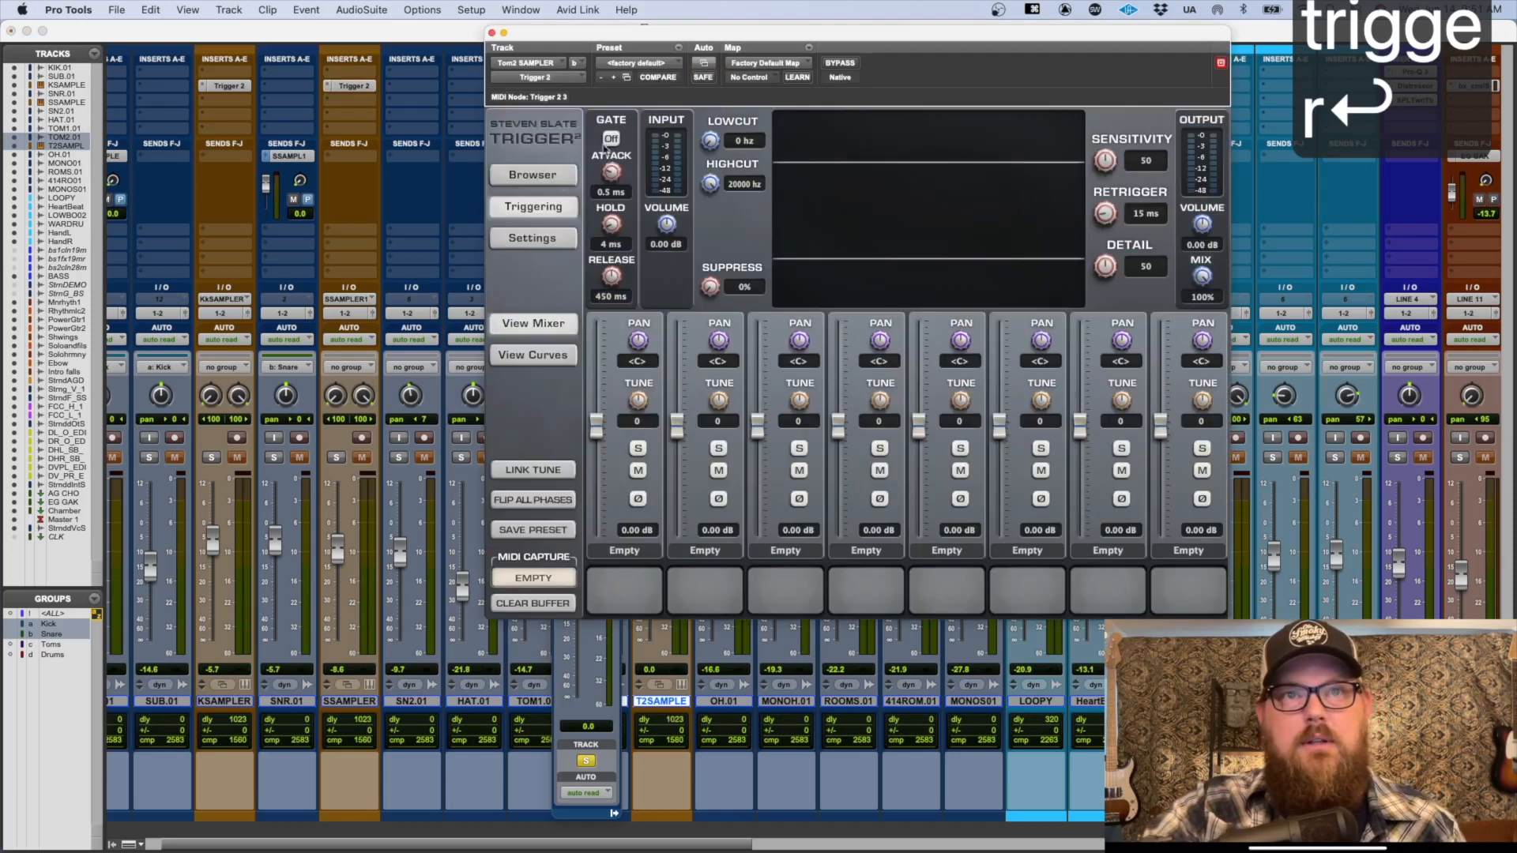
Step: Load the preset Tom2_BLASCOE.prs from DH Samples, Citizen Way_TRIGGERS, Love is a Lion_Tom2 into Trigger 2
left_click(557, 174)
left_click(595, 118)
left_click(613, 170)
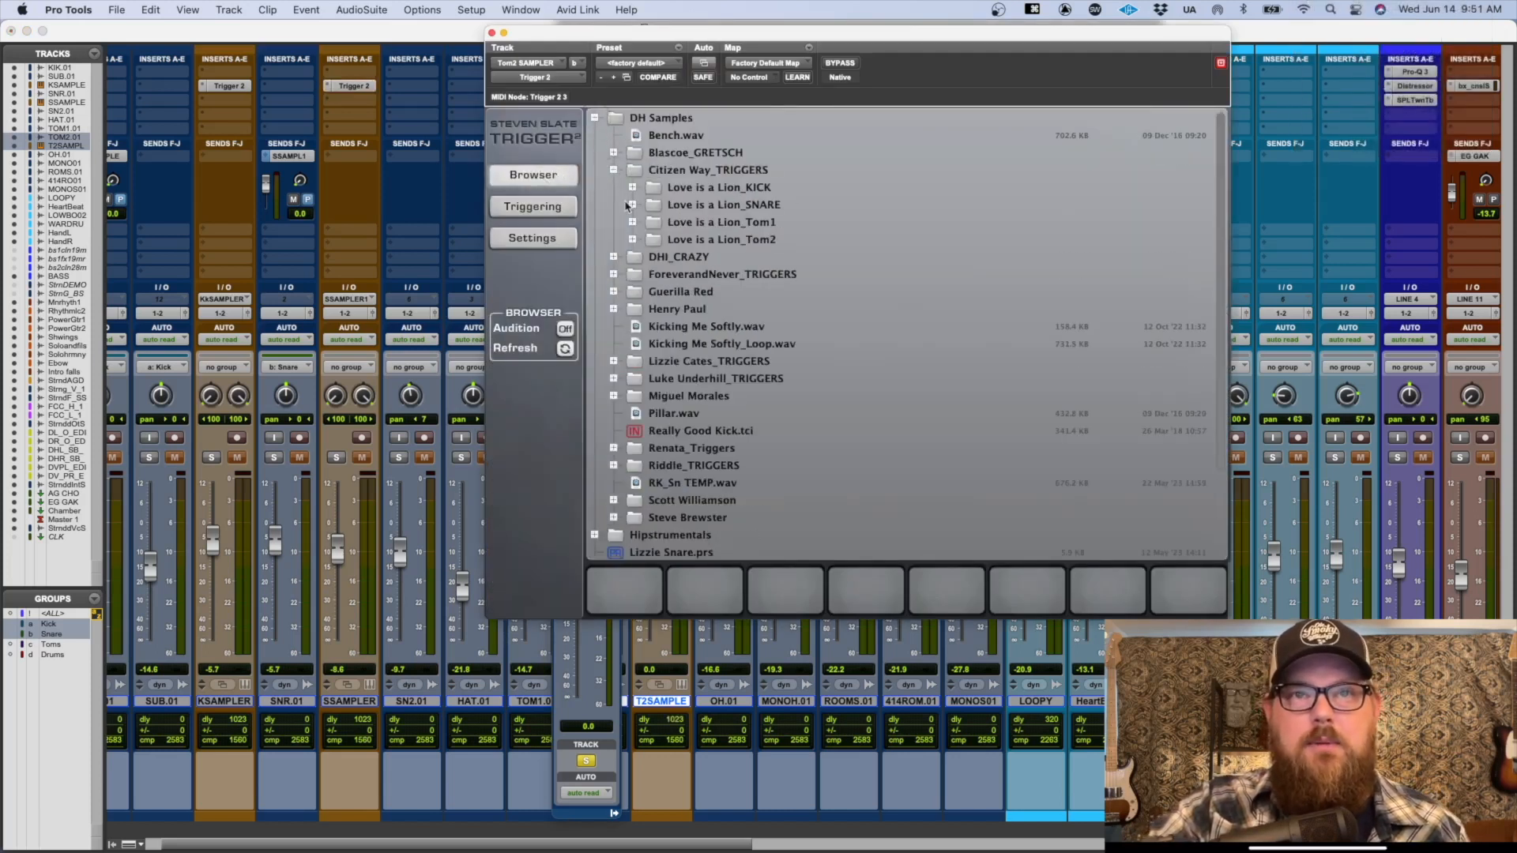
left_click(633, 240)
double_click(725, 277)
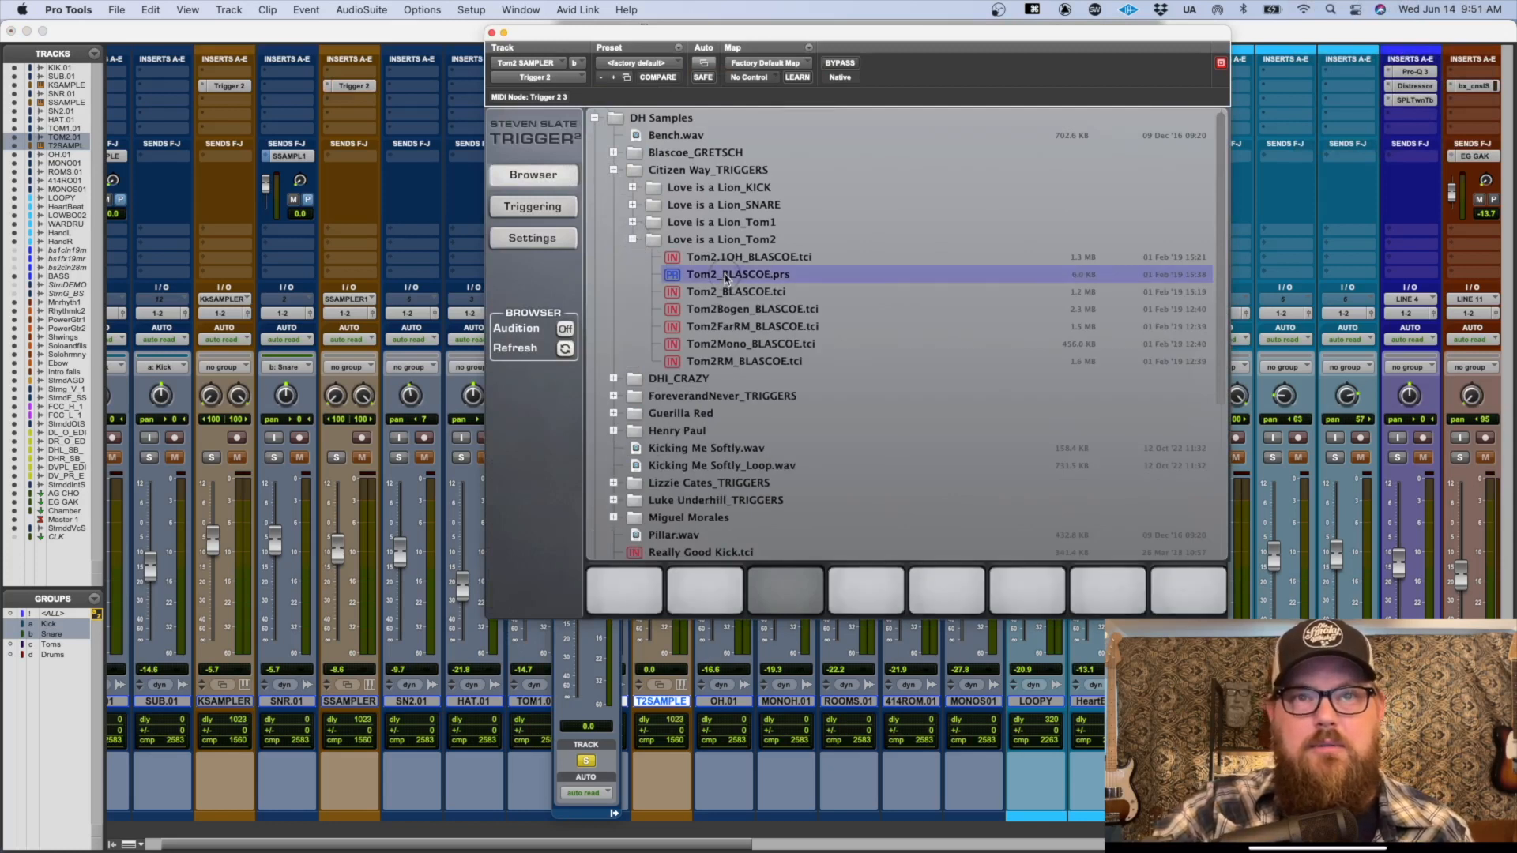
Step: Show the triggering view, play the tom part, and lower the Detail setting of the Tom2 SAMPLER's Trigger 2 to 29
left_click(544, 209)
key("space")
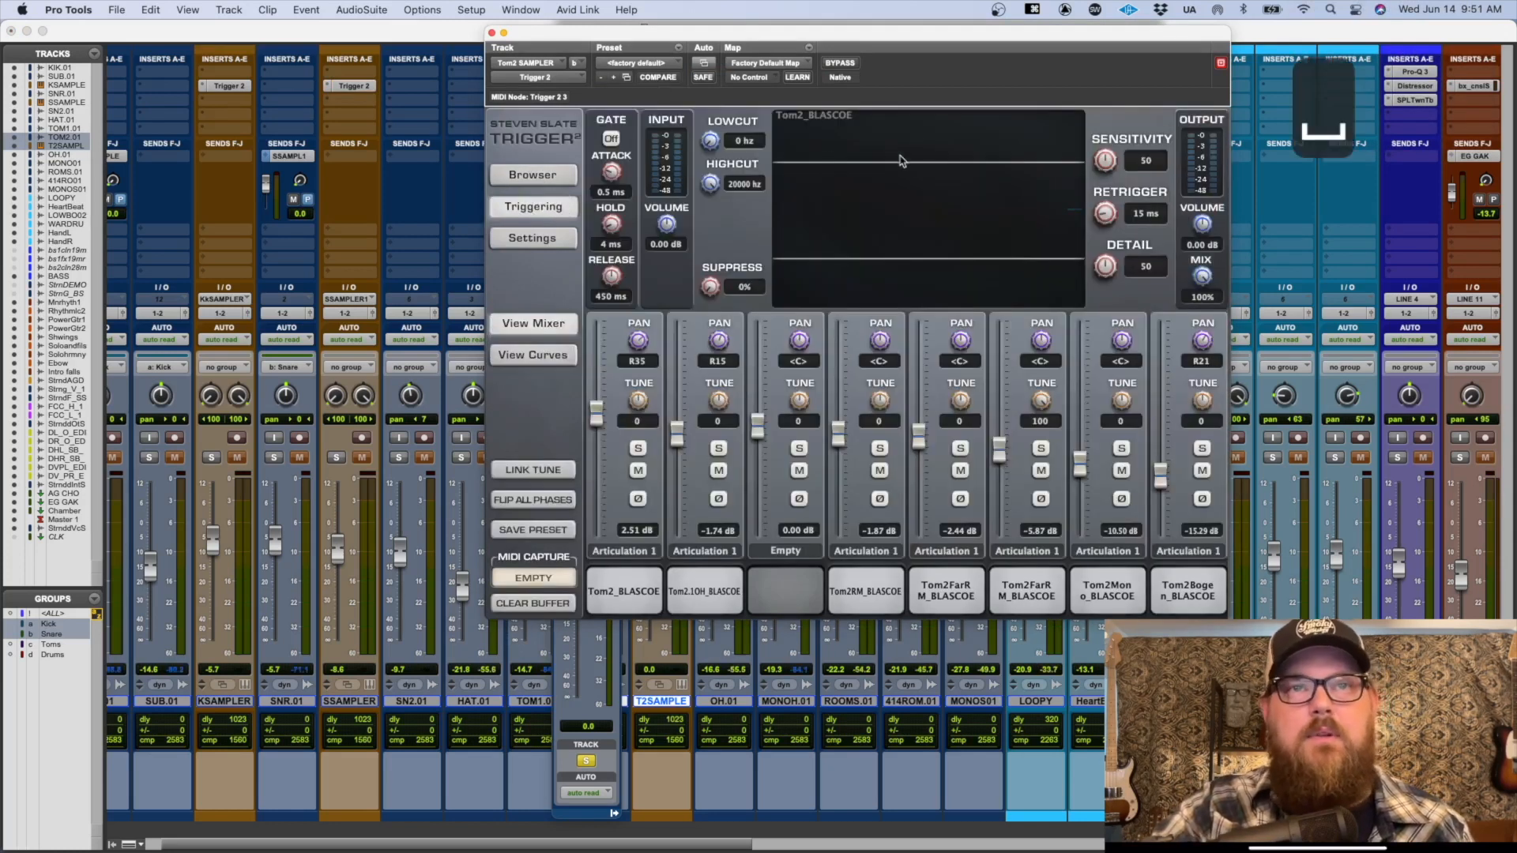
left_click_drag(548, 46, 695, 56)
left_click_drag(1249, 277, 1251, 318)
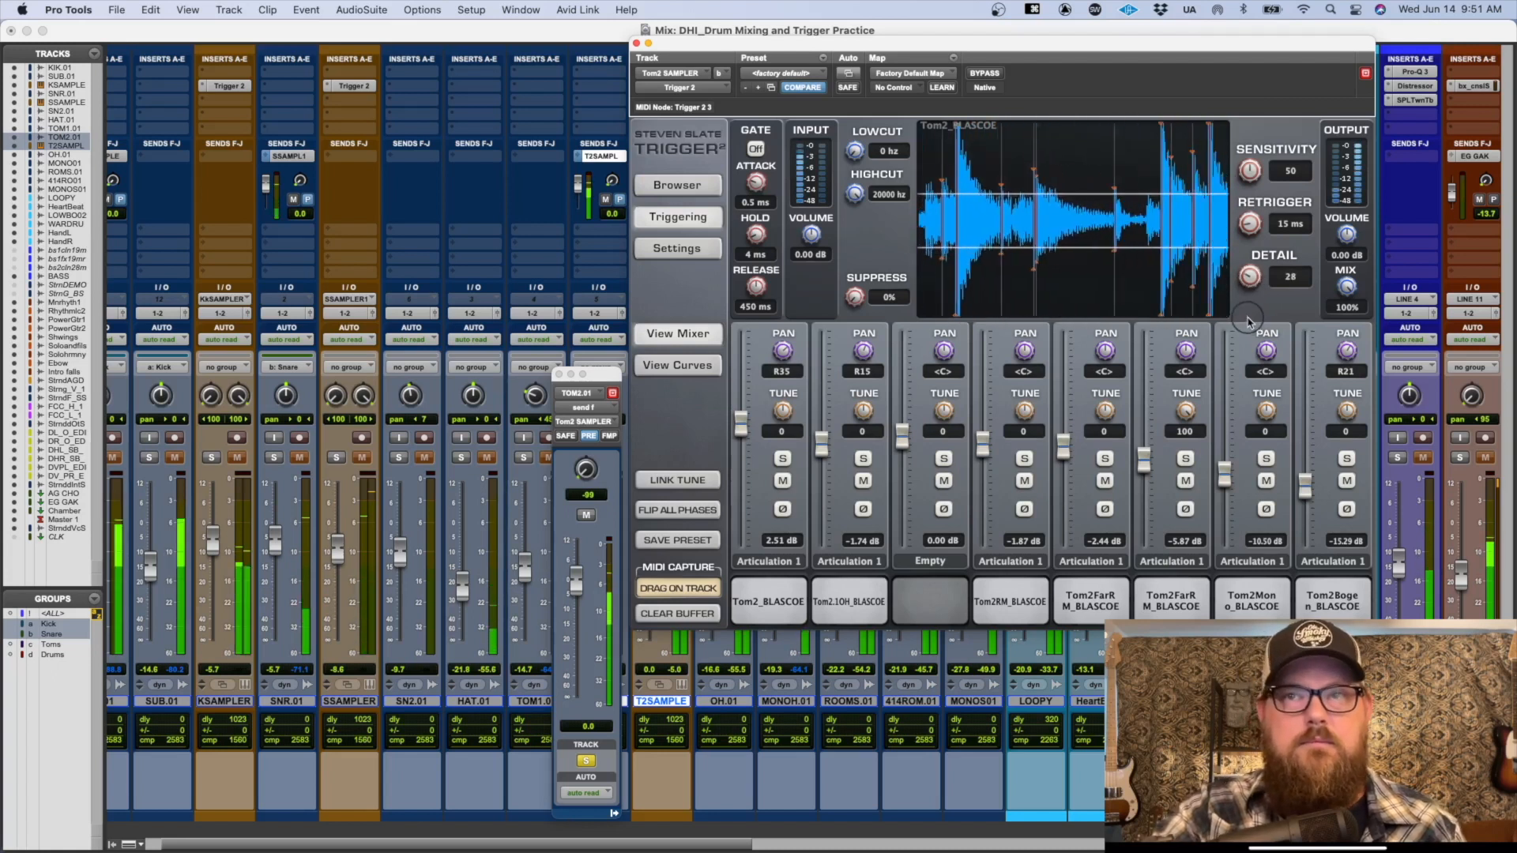
Step: Return to the Edit window and restart playback of TOM2.01 from bar 31, just before the ch1 marker
scroll(535, 227, "right", 3)
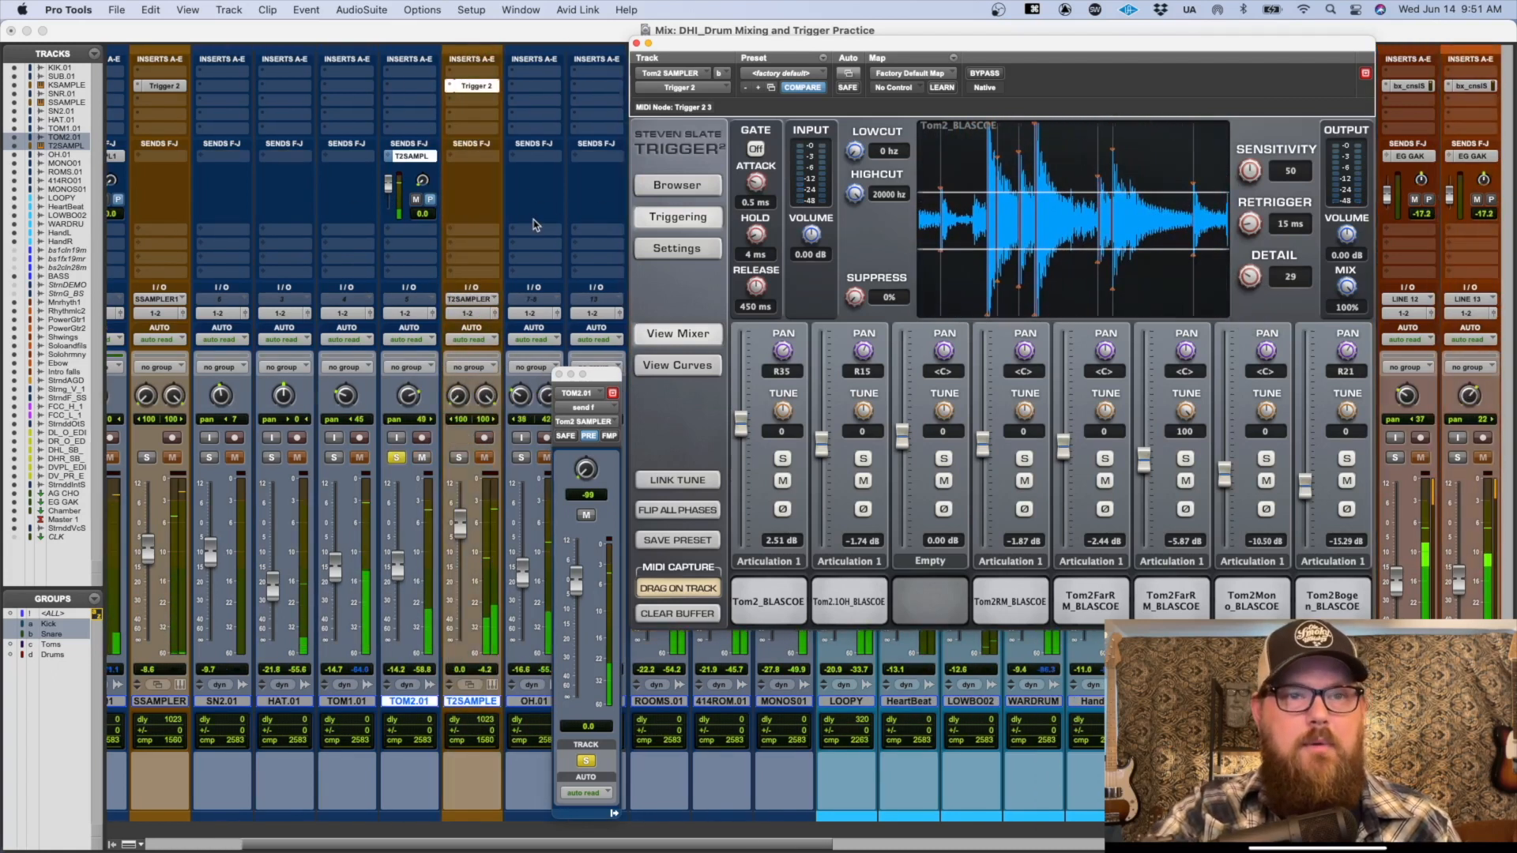
key("super+grave")
key("super+grave")
key("ctrl+alt+super+w")
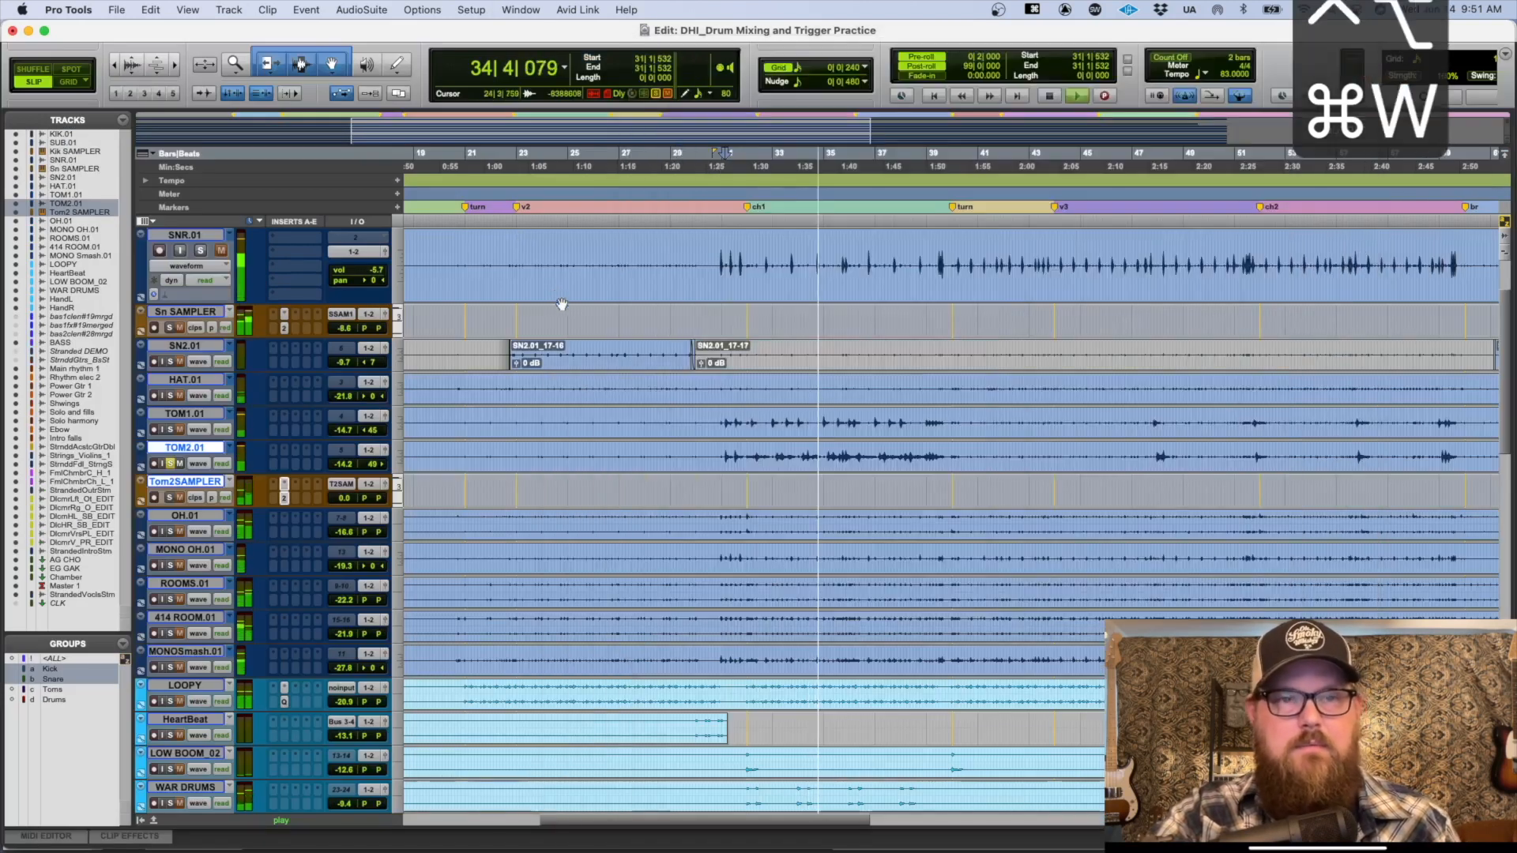
key("t")
key("t")
key("space")
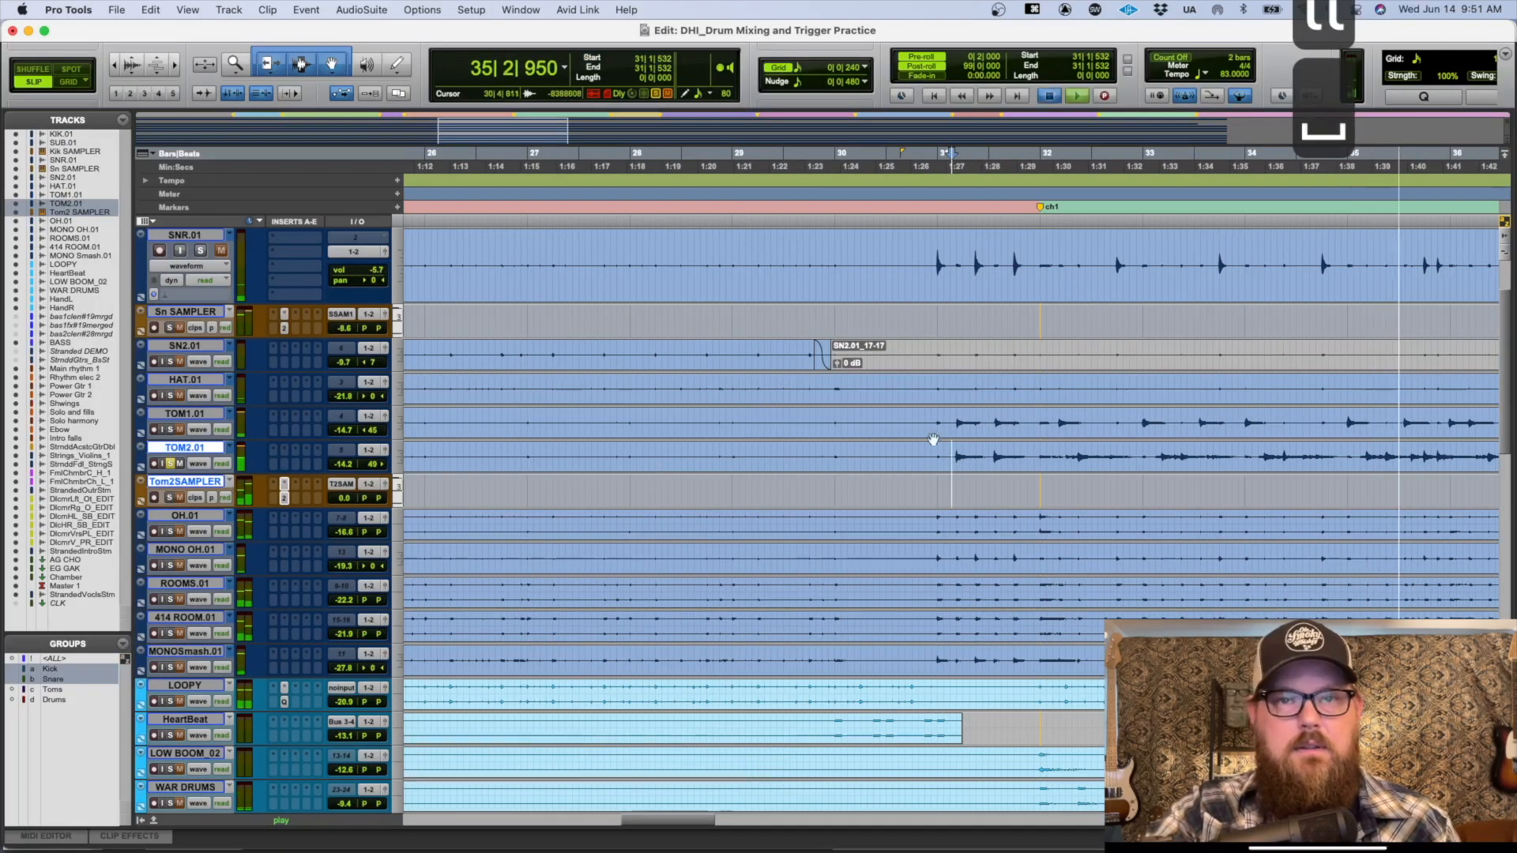
key("space")
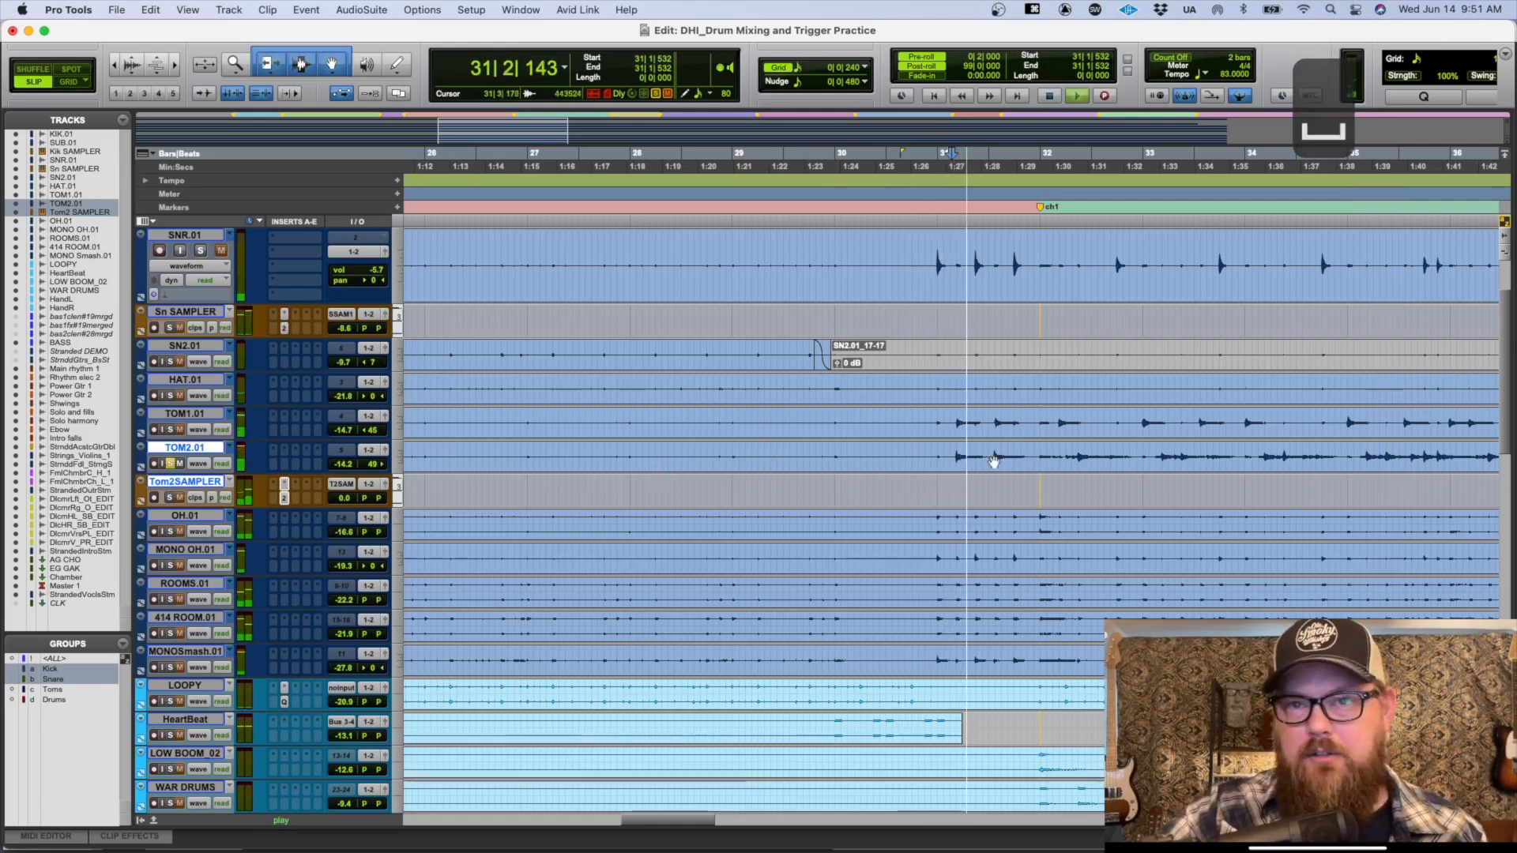
Step: Increase the track heights of TOM2.01 and Tom2 SAMPLER to see the tom hits in detail
key("t")
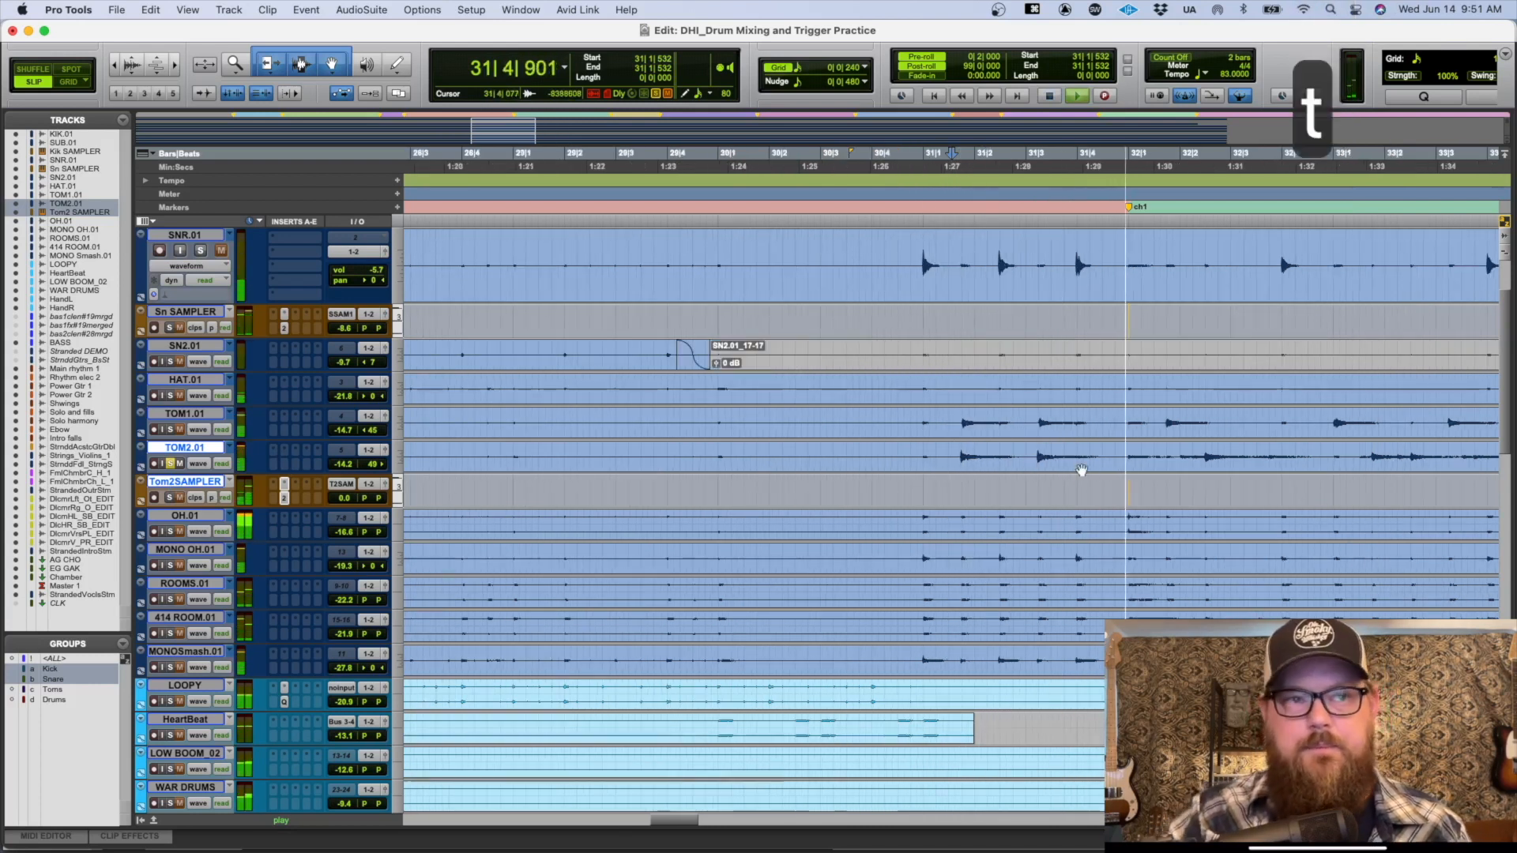
key("ctrl+Up")
key("ctrl+Up")
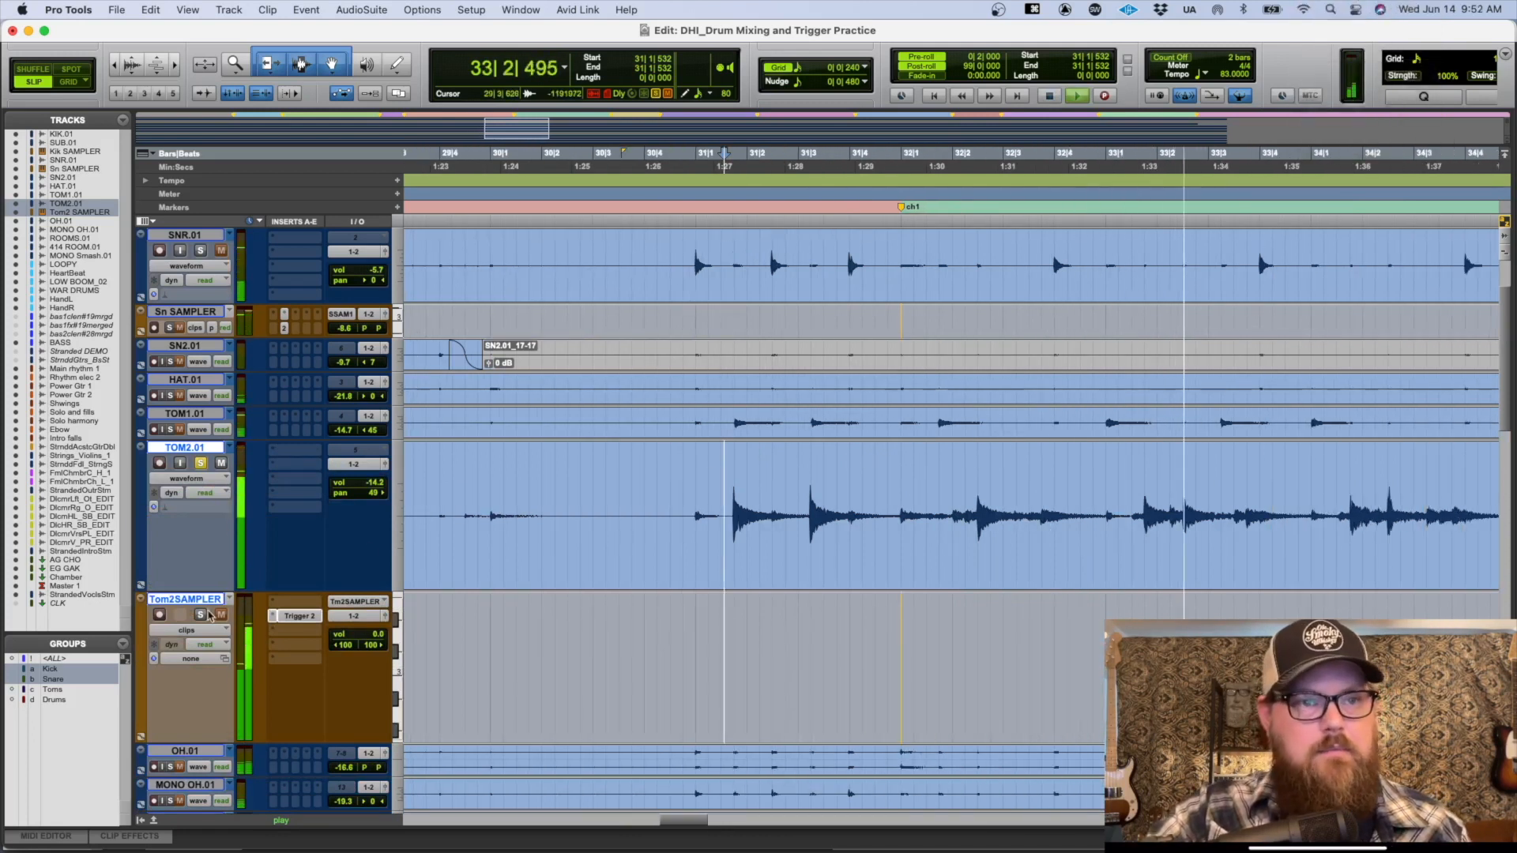
Step: Solo Tom2 SAMPLER together with TOM2.01 and raise its Trigger 2 Detail setting to 37 during playback
left_click(293, 617)
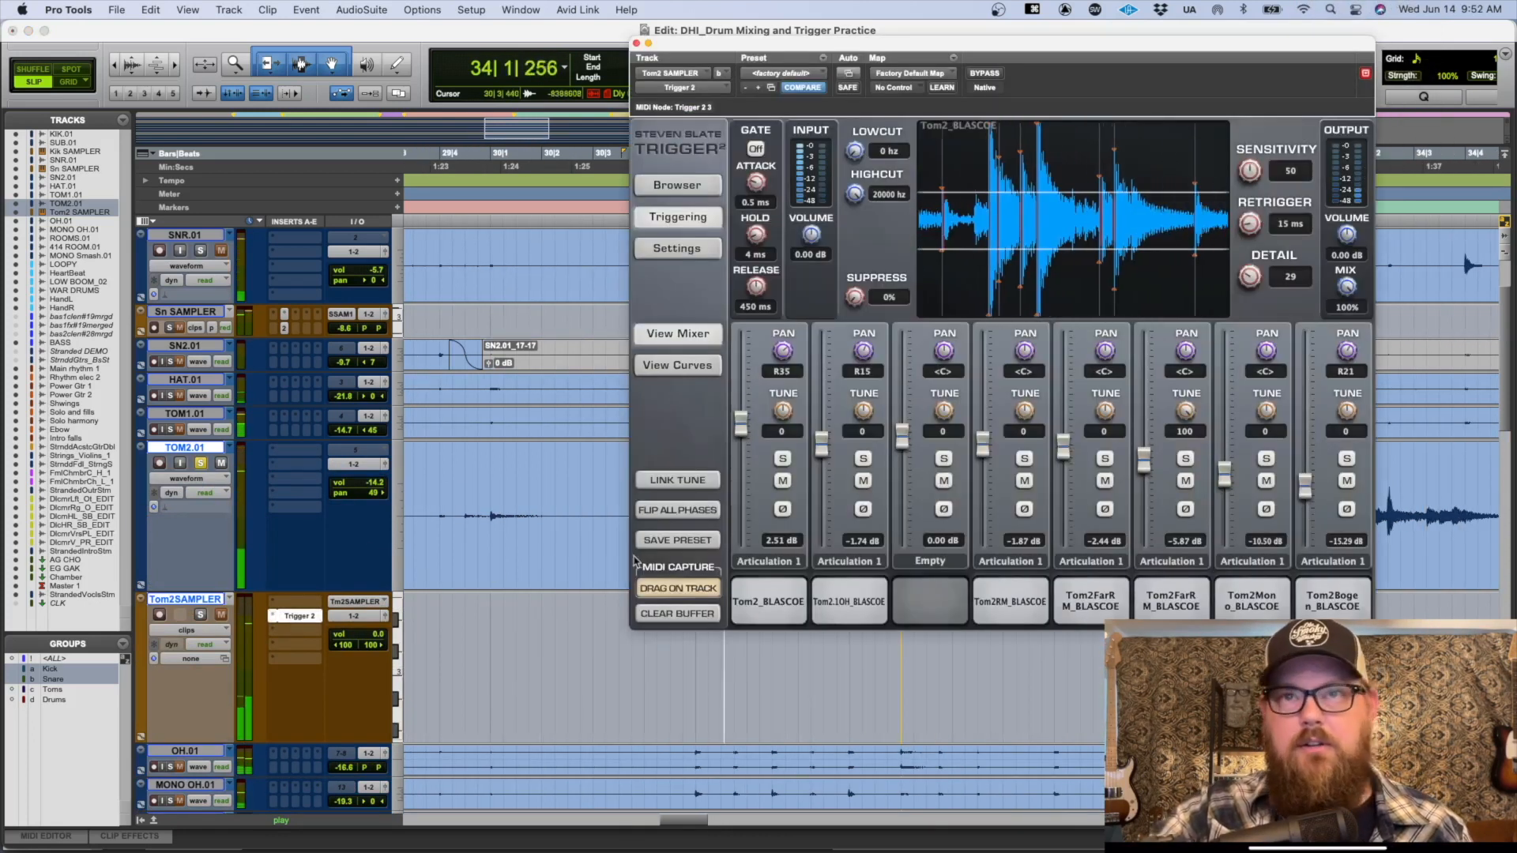
left_click(201, 614)
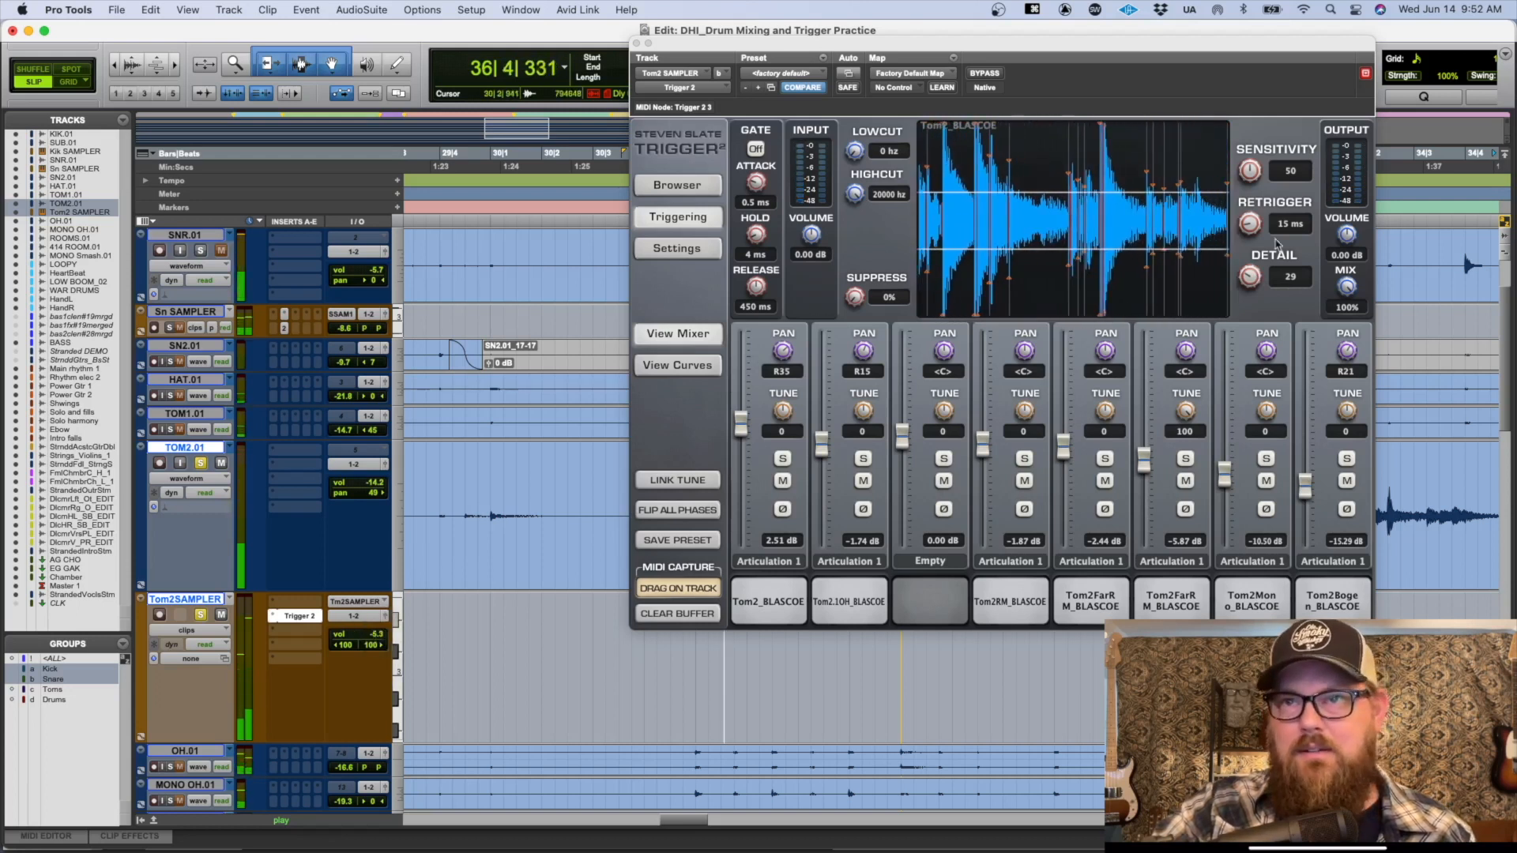
left_click_drag(1241, 285, 1245, 273)
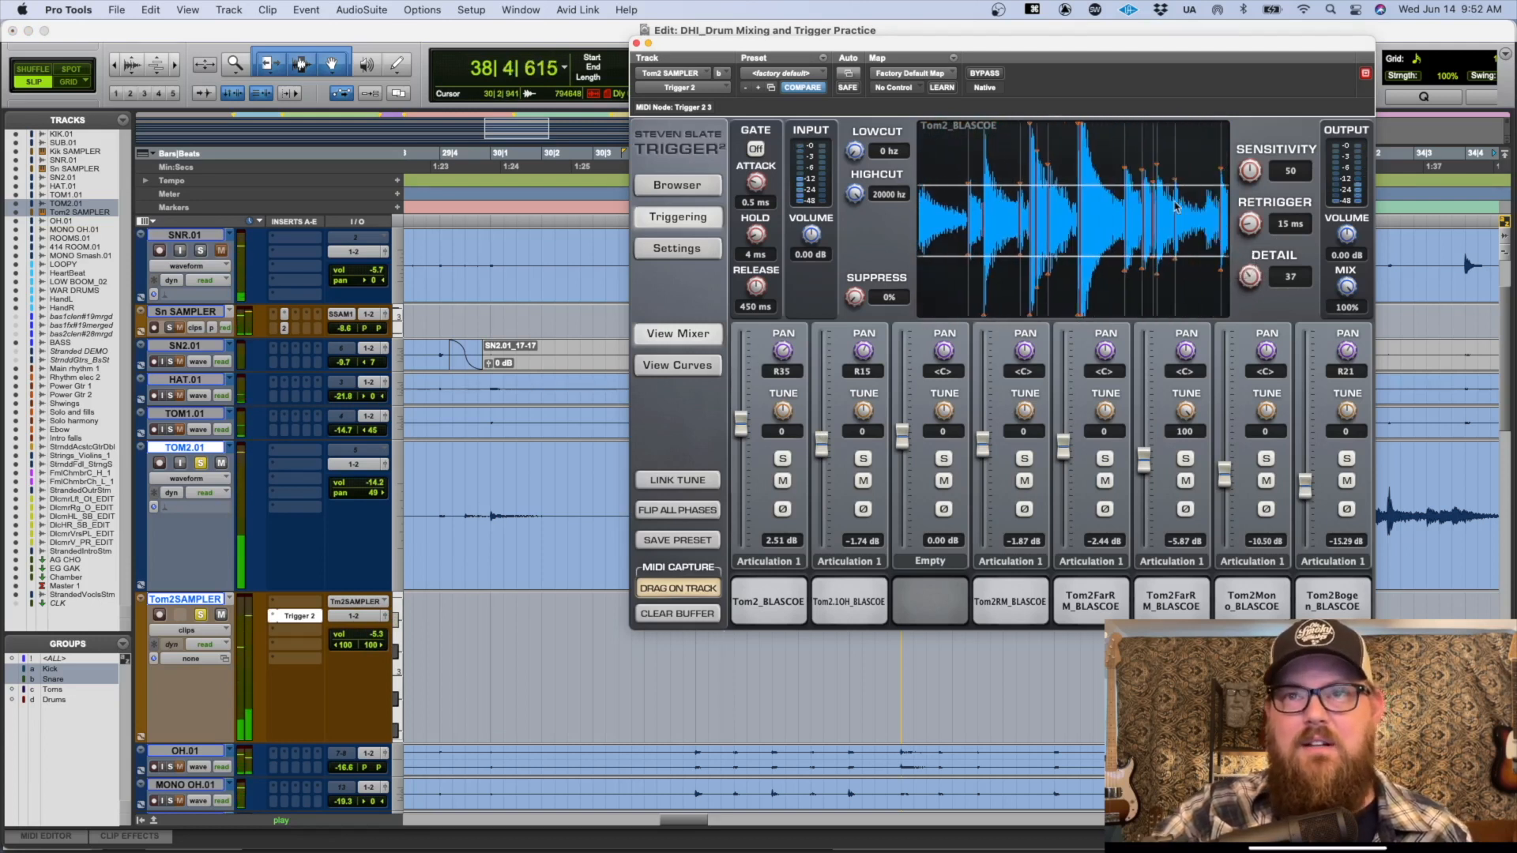
key("space")
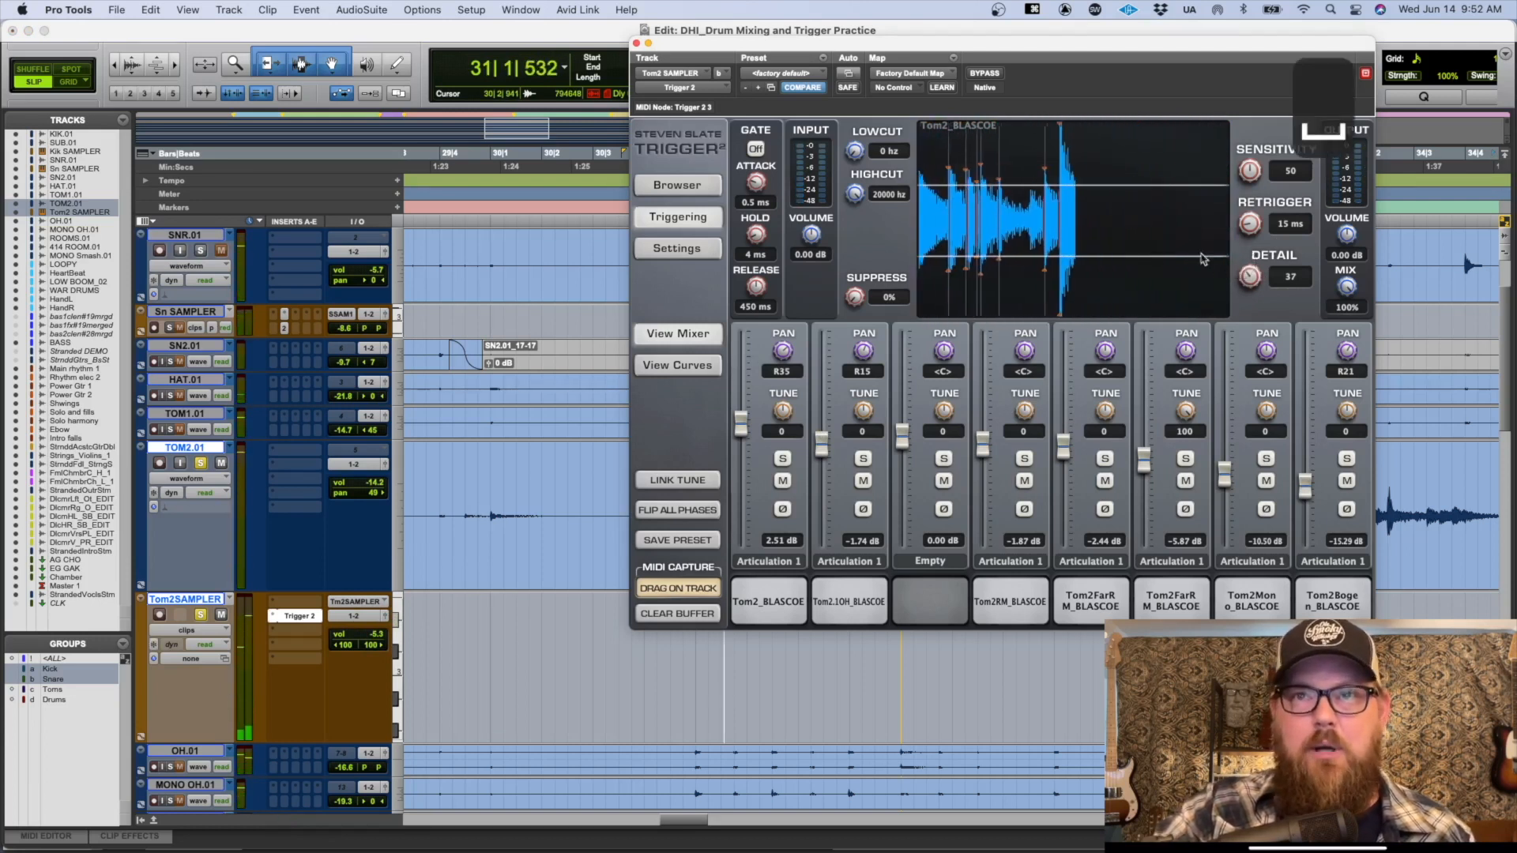
Step: Raise Trigger 2's Retrigger time to 63 ms and set Detail to 35 while replaying the tom part
left_click_drag(1249, 230, 1249, 224)
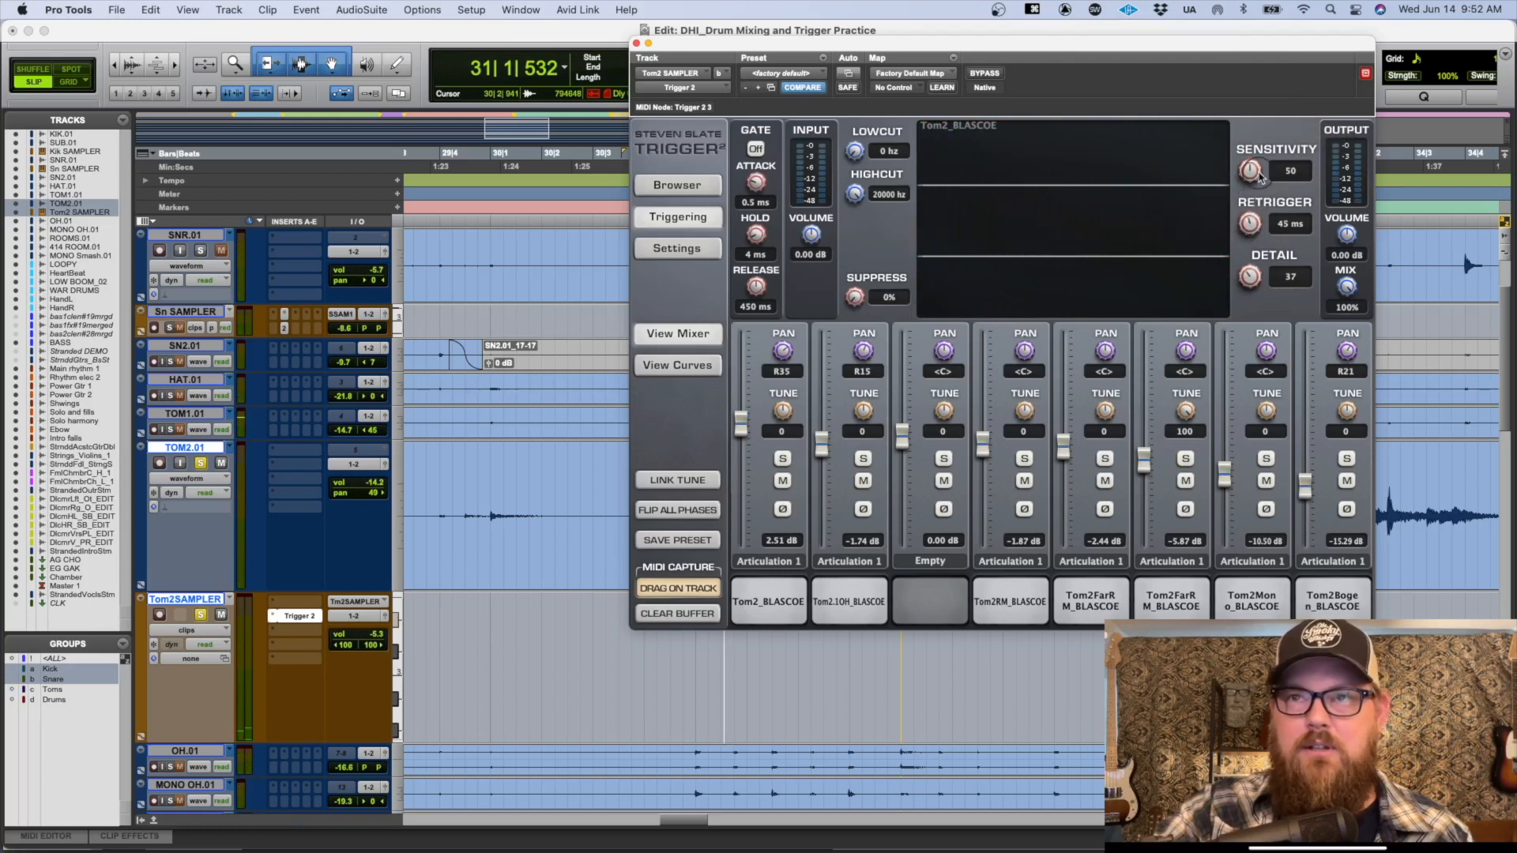
key("space")
left_click_drag(1249, 224, 1253, 200)
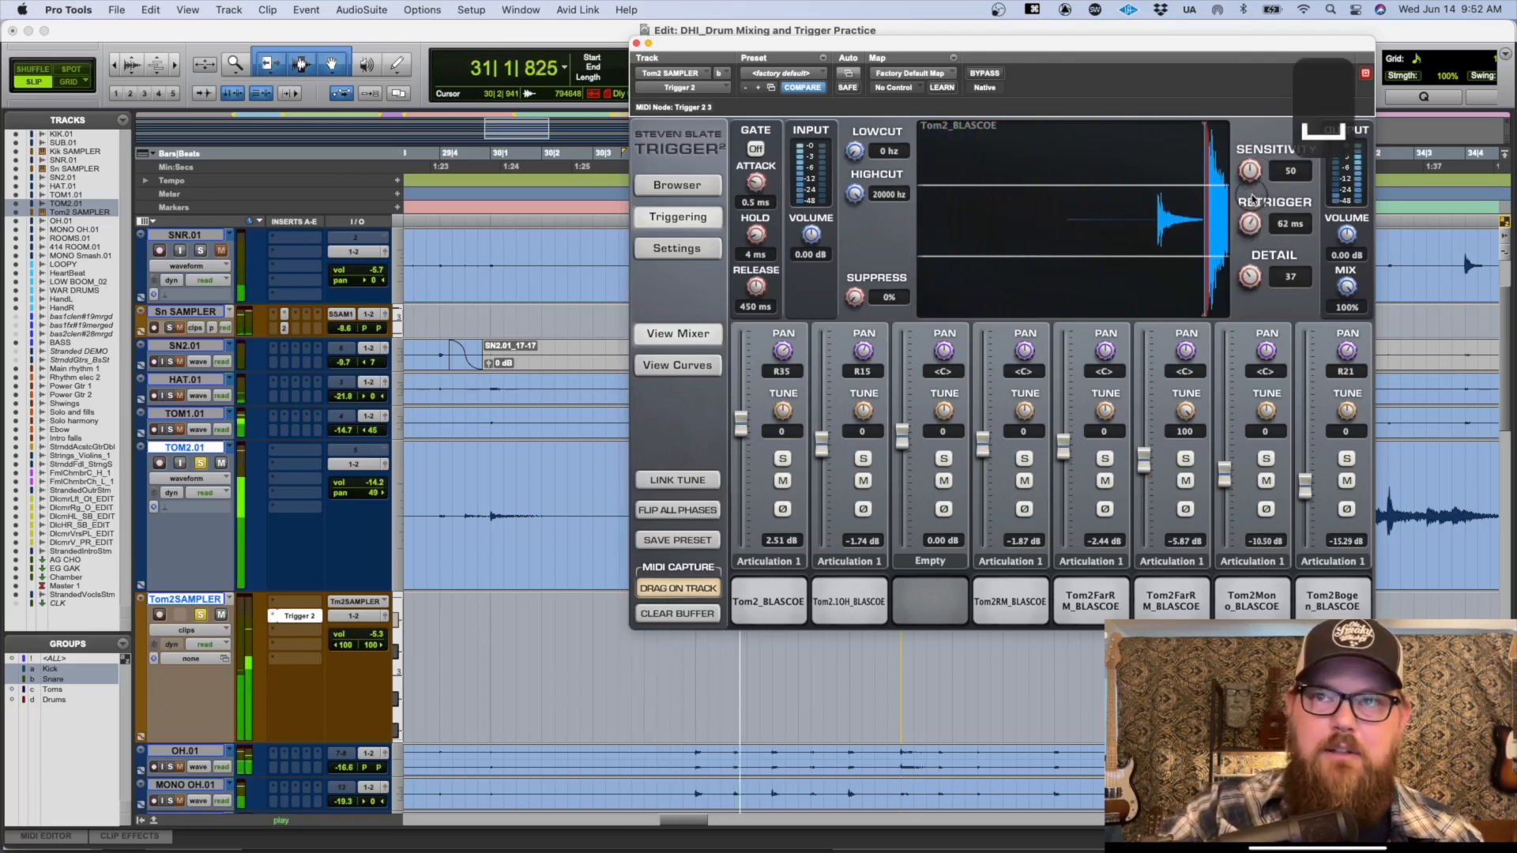
left_click_drag(1250, 198, 1251, 197)
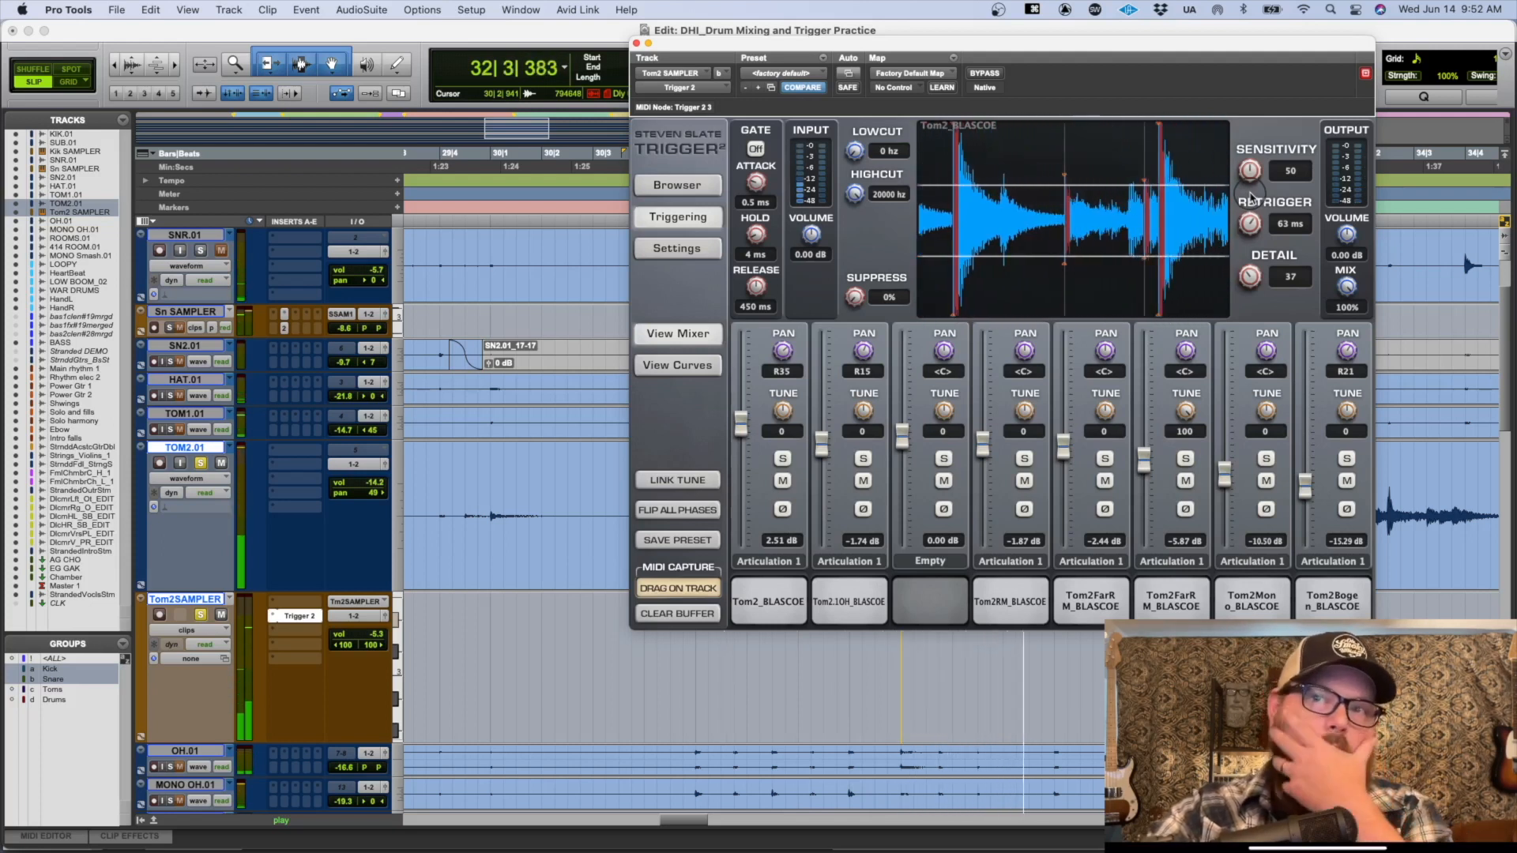
left_click_drag(1249, 276, 1247, 277)
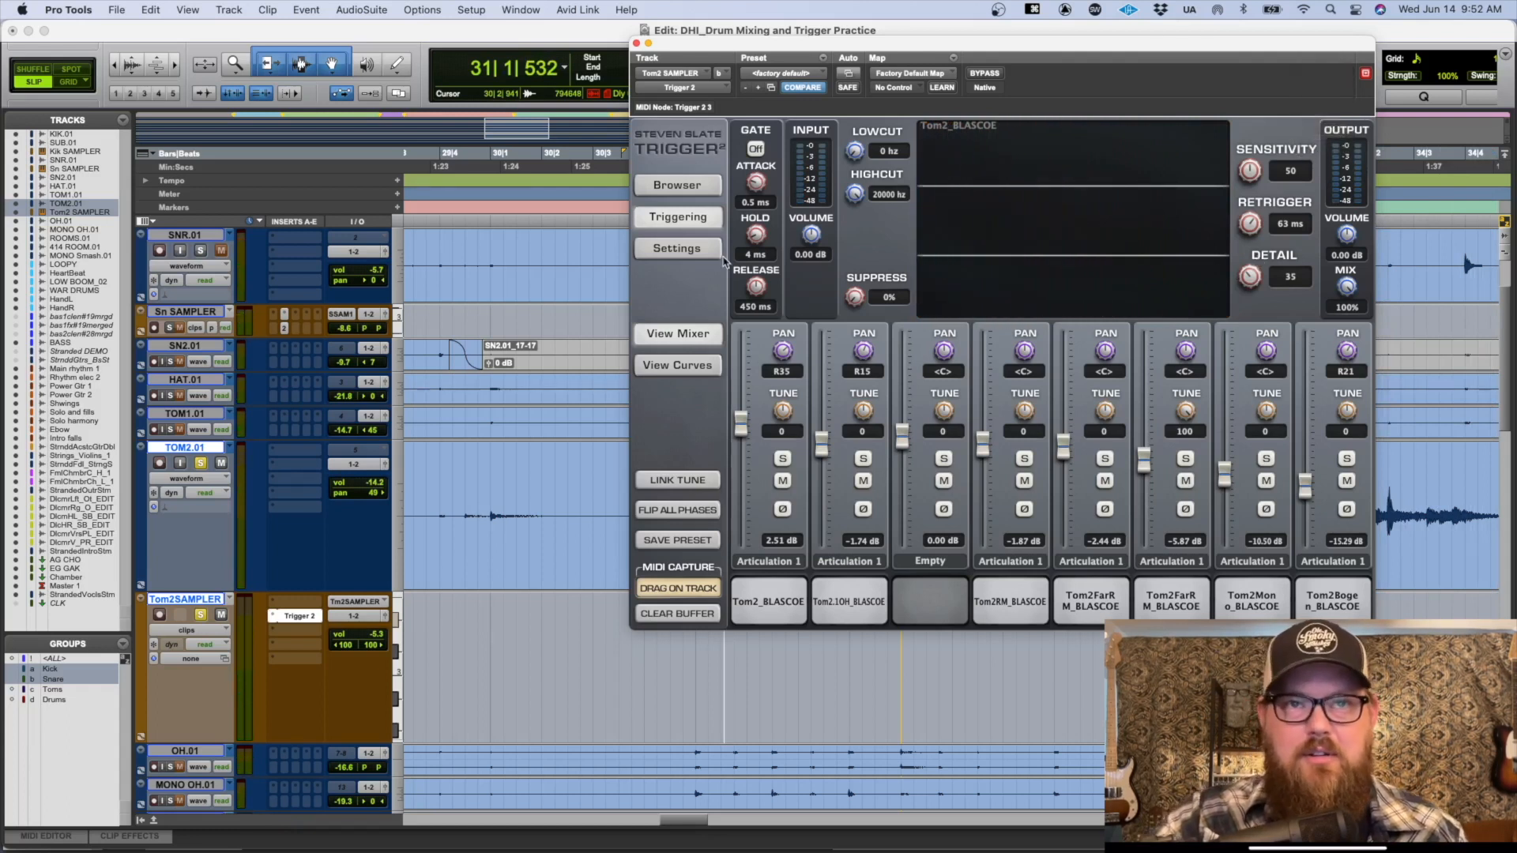
Step: In the Mix window, copy TOM2.01's Tom2 SAMPLER send to KIK.01 and pan the copied send to 100
key("super+grave")
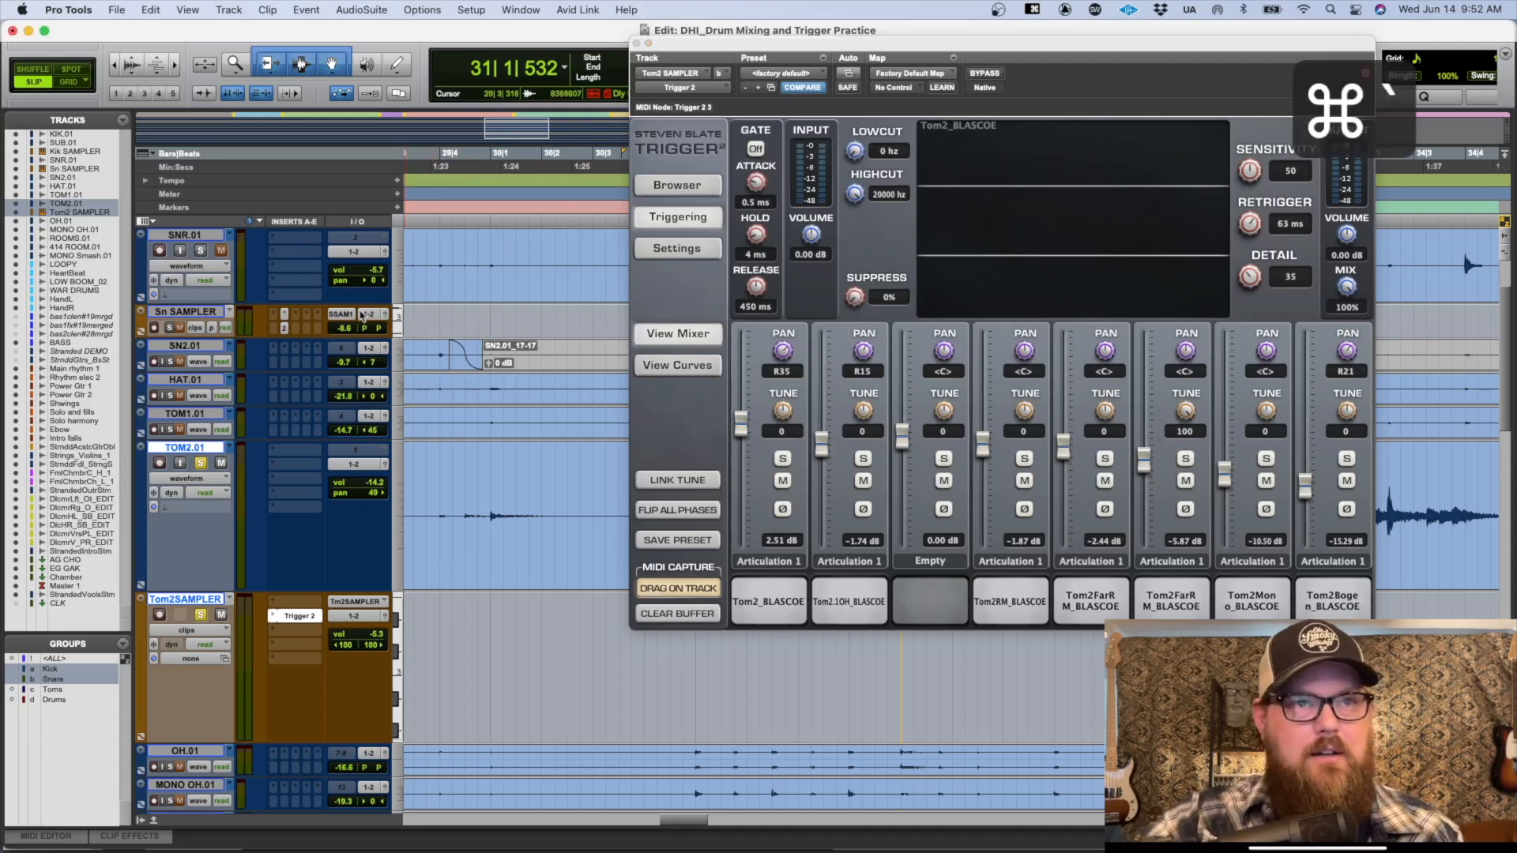
key("super+equal")
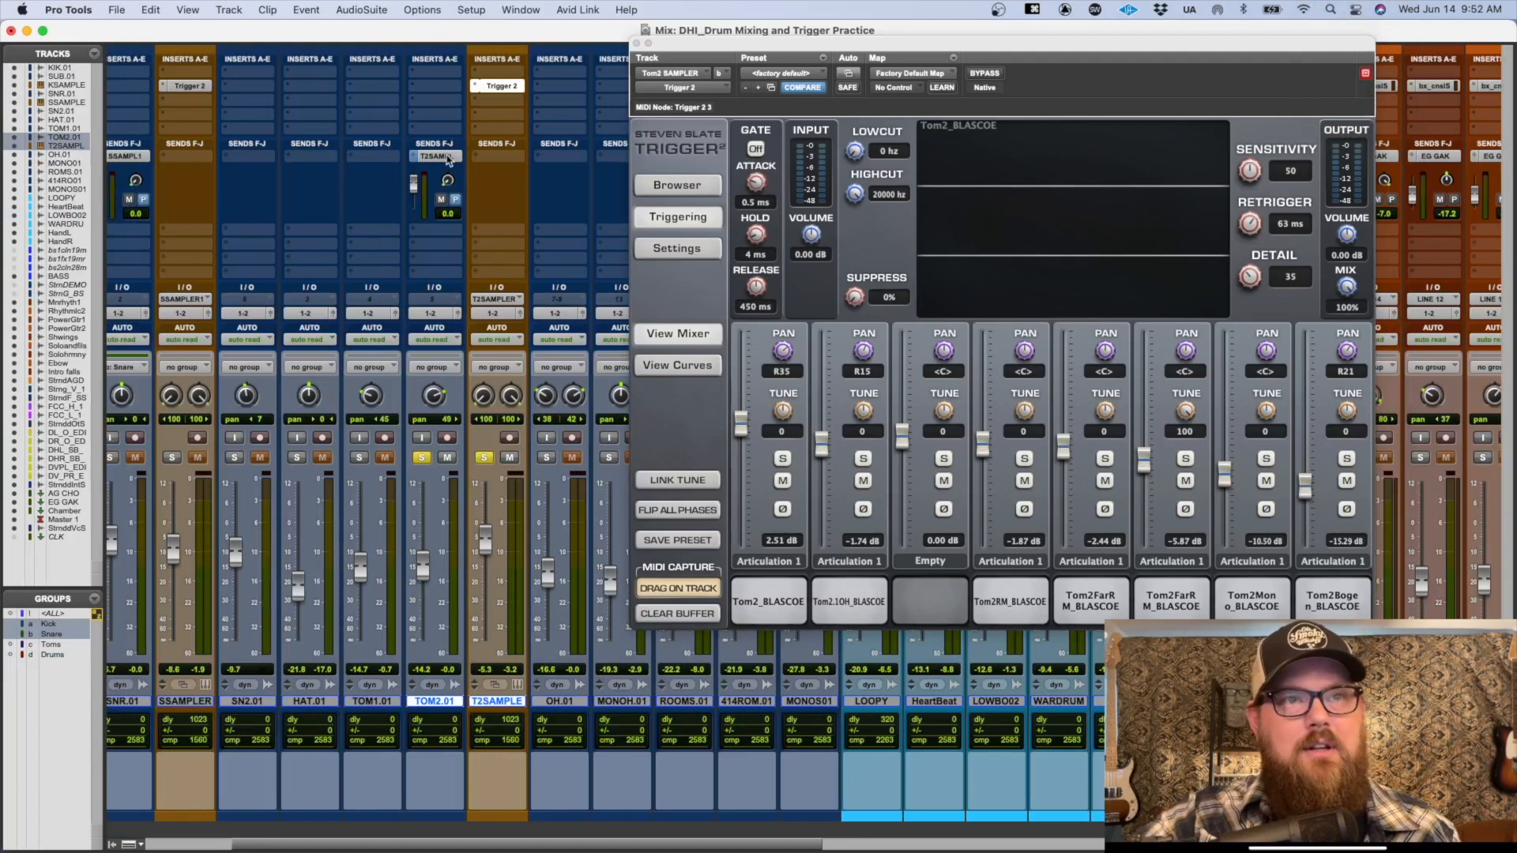
left_click_drag(444, 157, 69, 198)
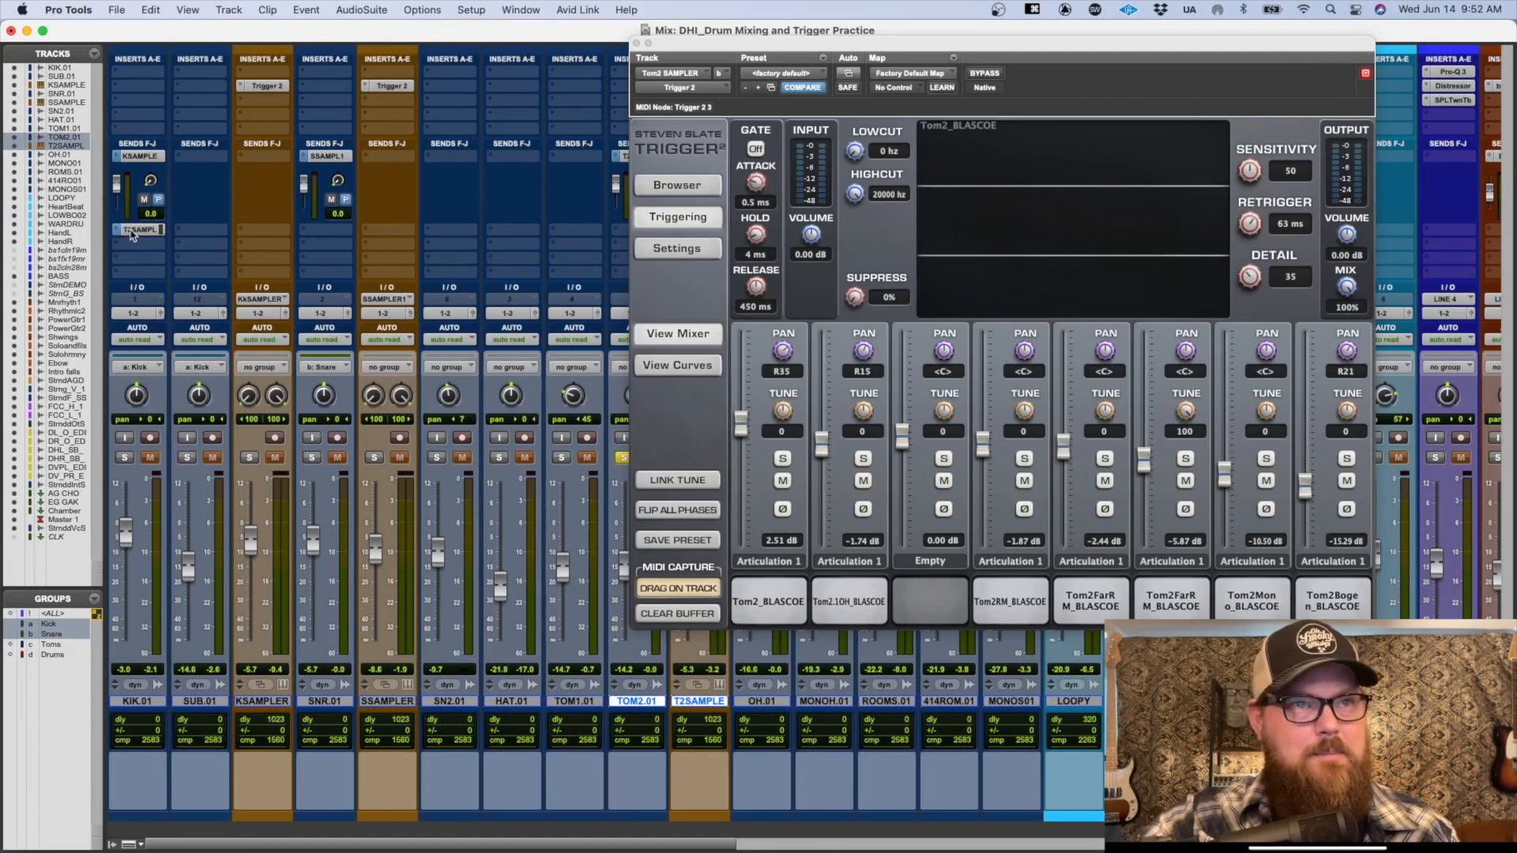
left_click(126, 231)
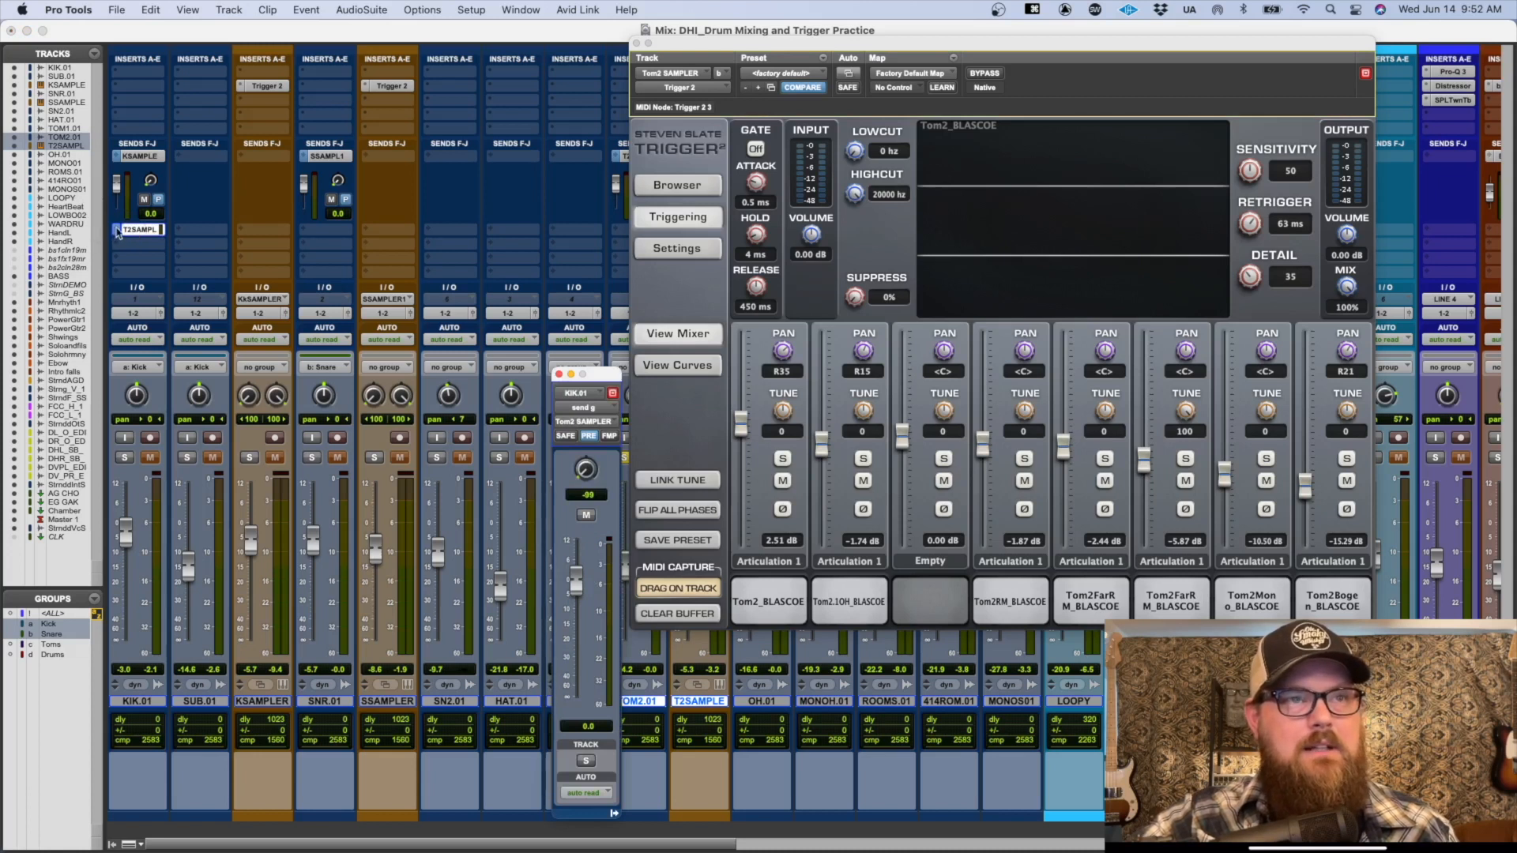
left_click(117, 230, "super")
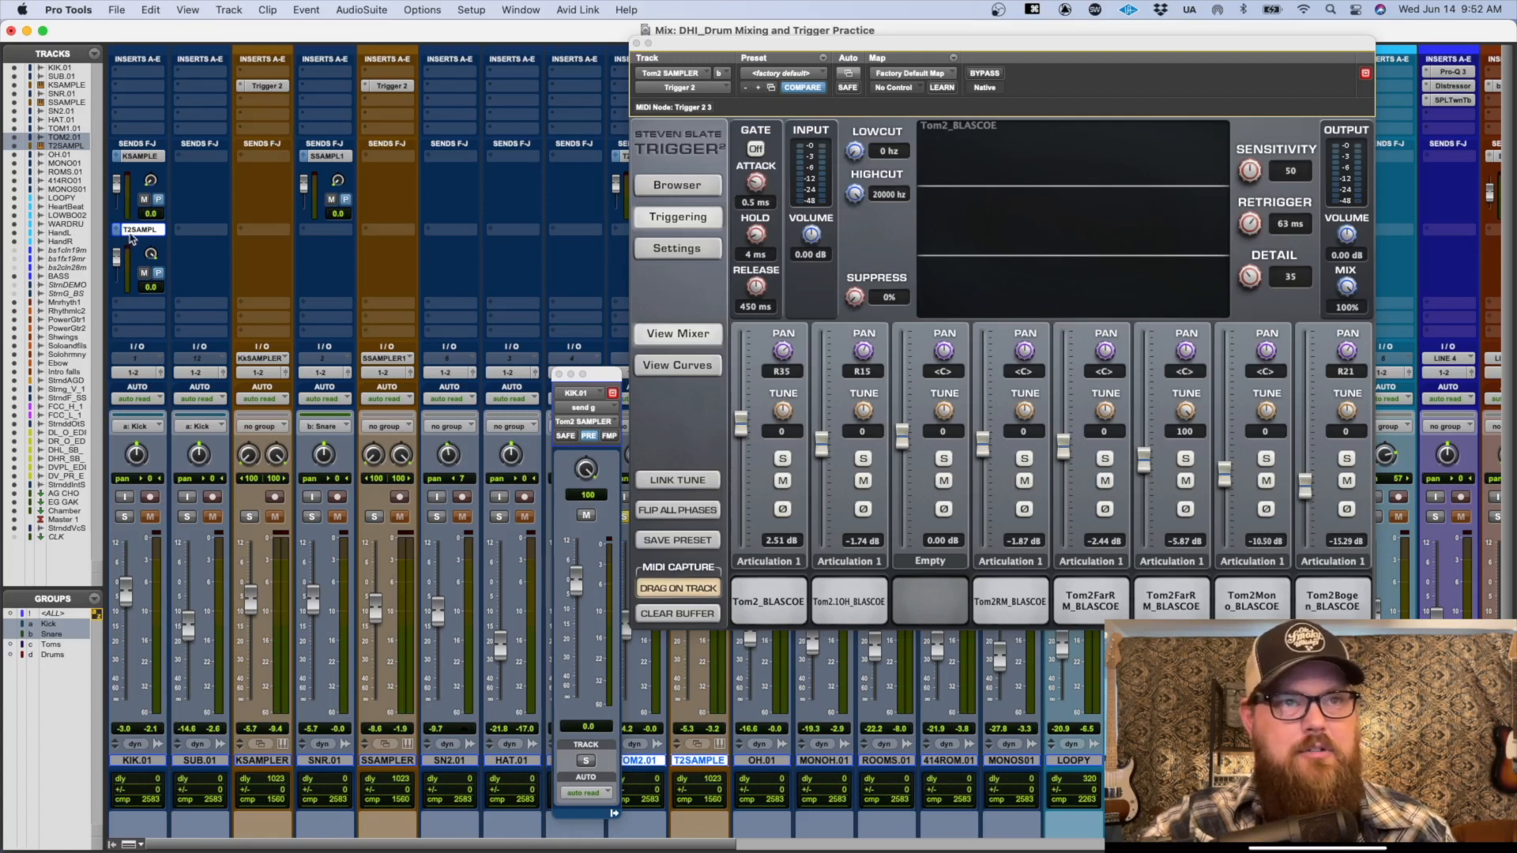
Step: Play back the tom part and raise the Suppress setting in the Tom2 SAMPLER's Trigger 2 to 76%
scroll(179, 234, "right", 10)
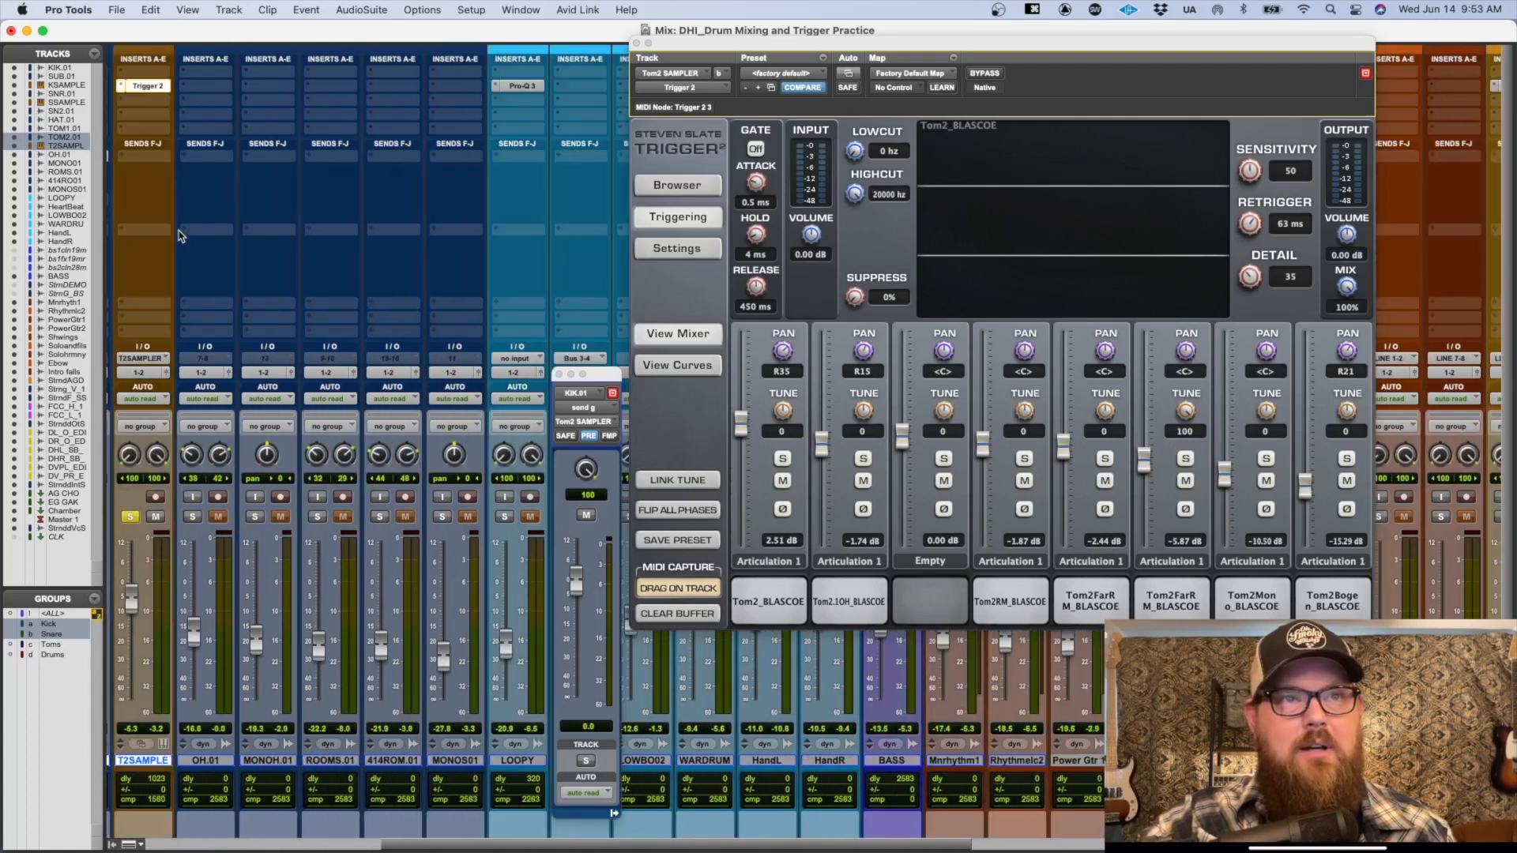
scroll(178, 235, "left", 3)
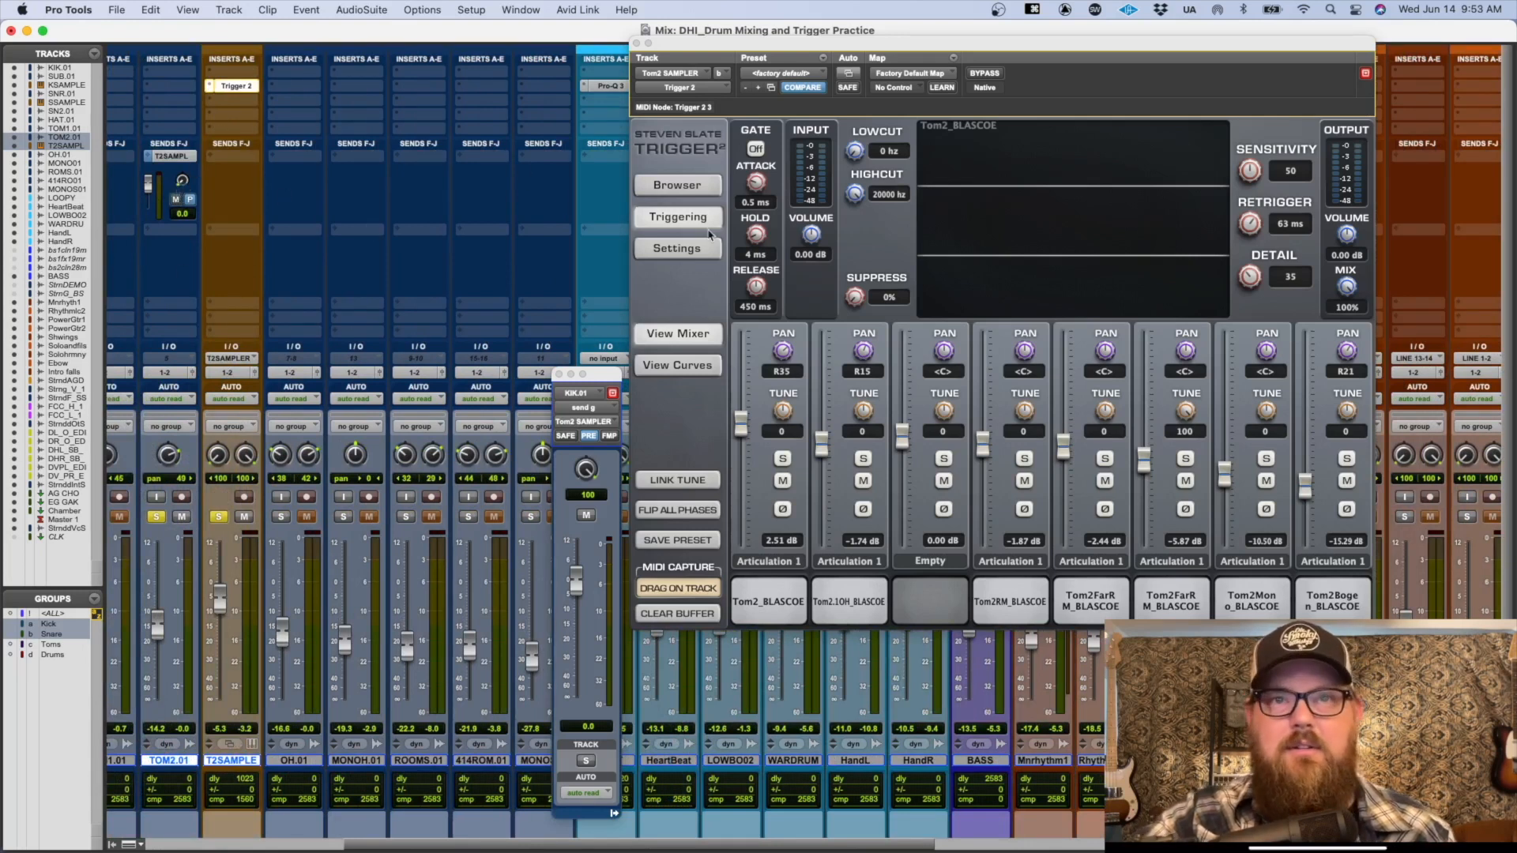
key("space")
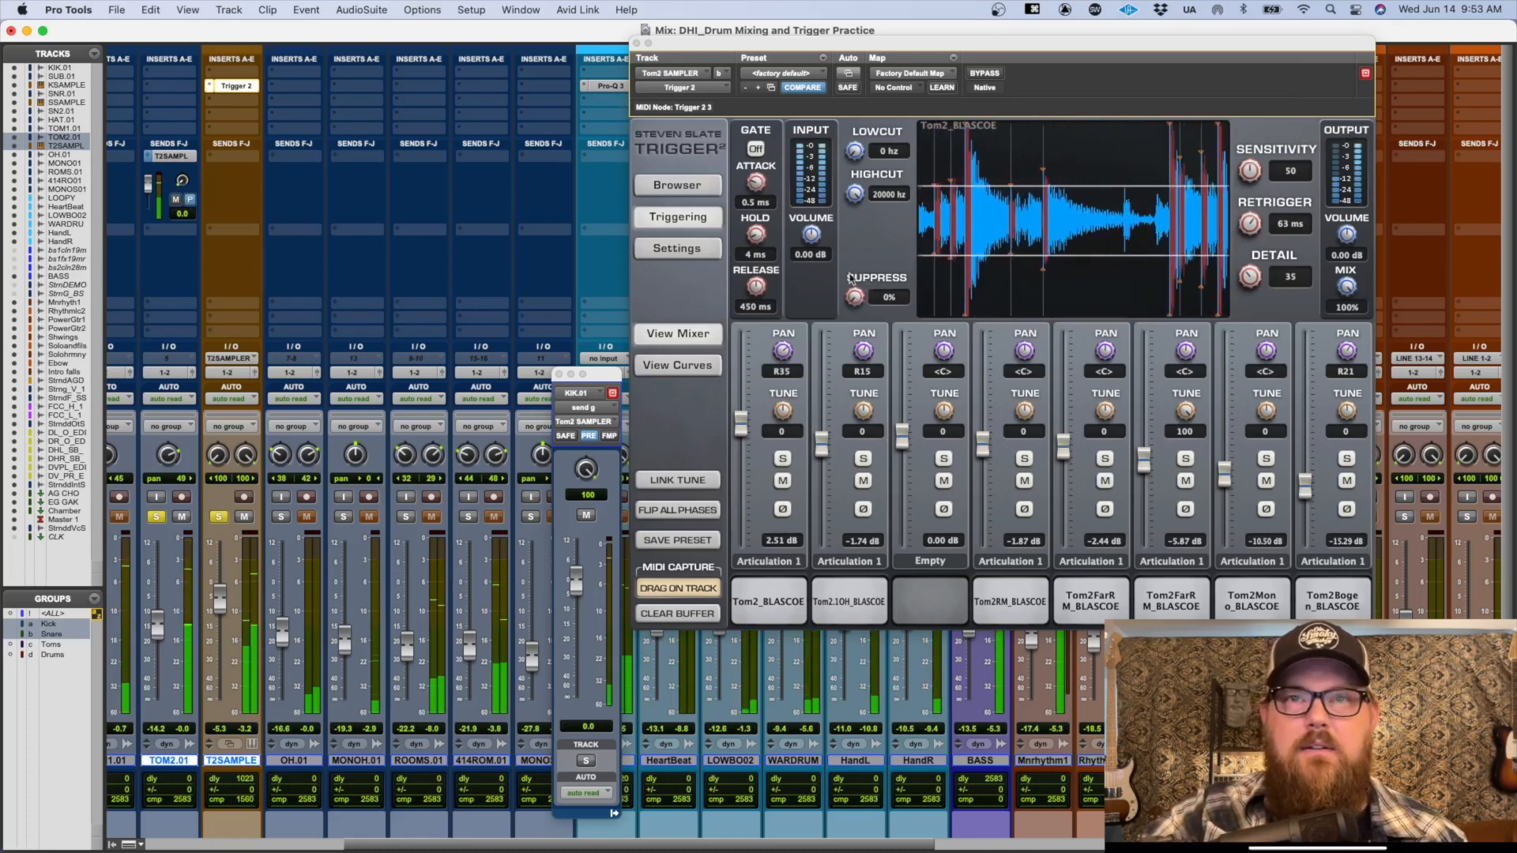
left_click_drag(854, 302, 891, 123)
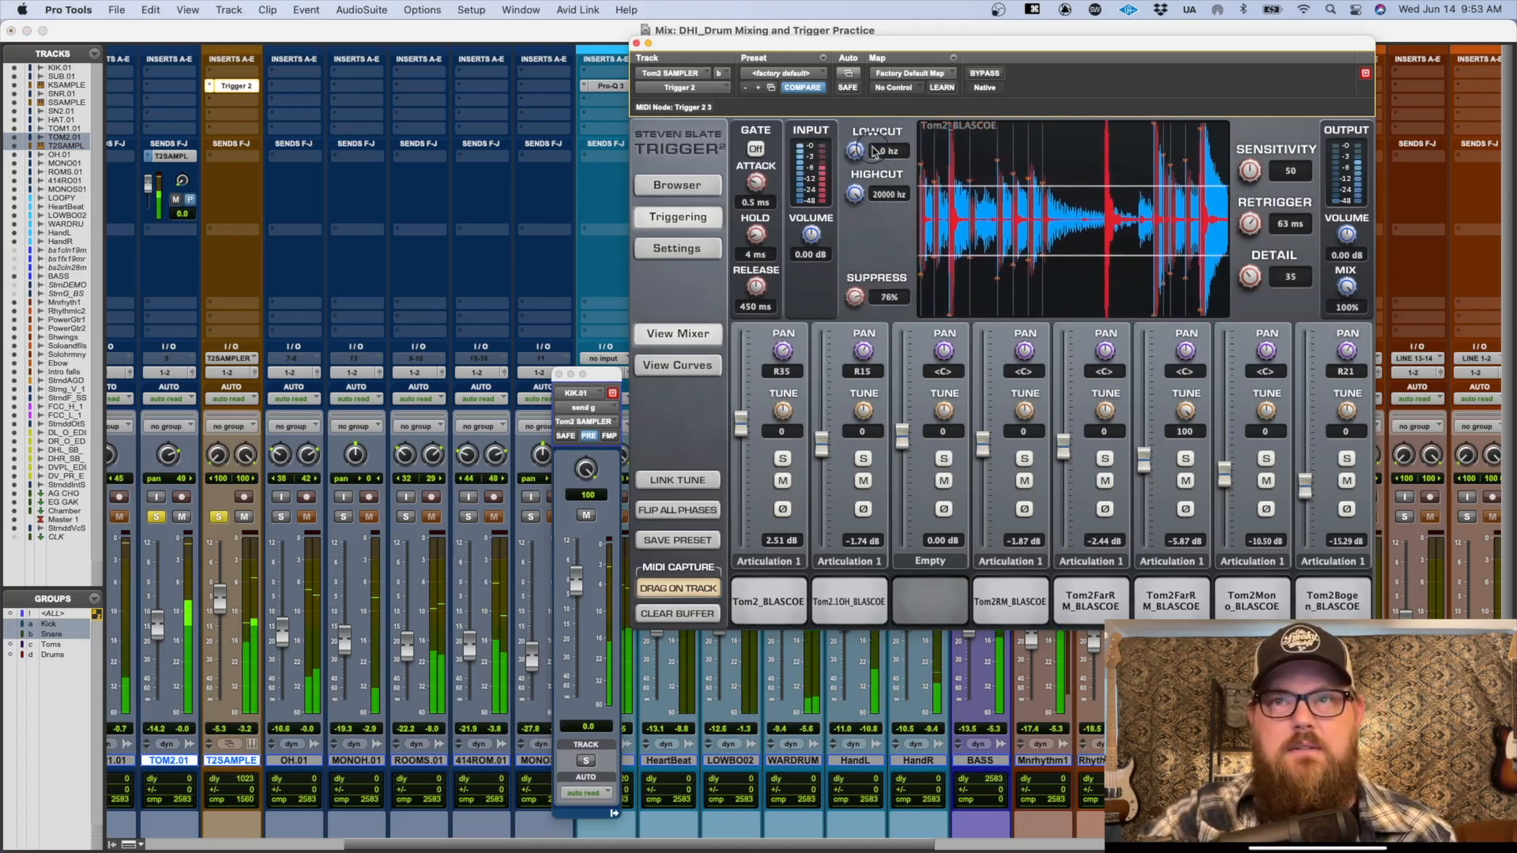
Step: Set Trigger 2's Sensitivity to 42 and Detail to 42, and ease Suppress to 74% on Tom2 SAMPLER
mouse_move(1249, 171)
left_mouse_down()
mouse_move(1243, 212)
mouse_move(1244, 190)
left_mouse_up()
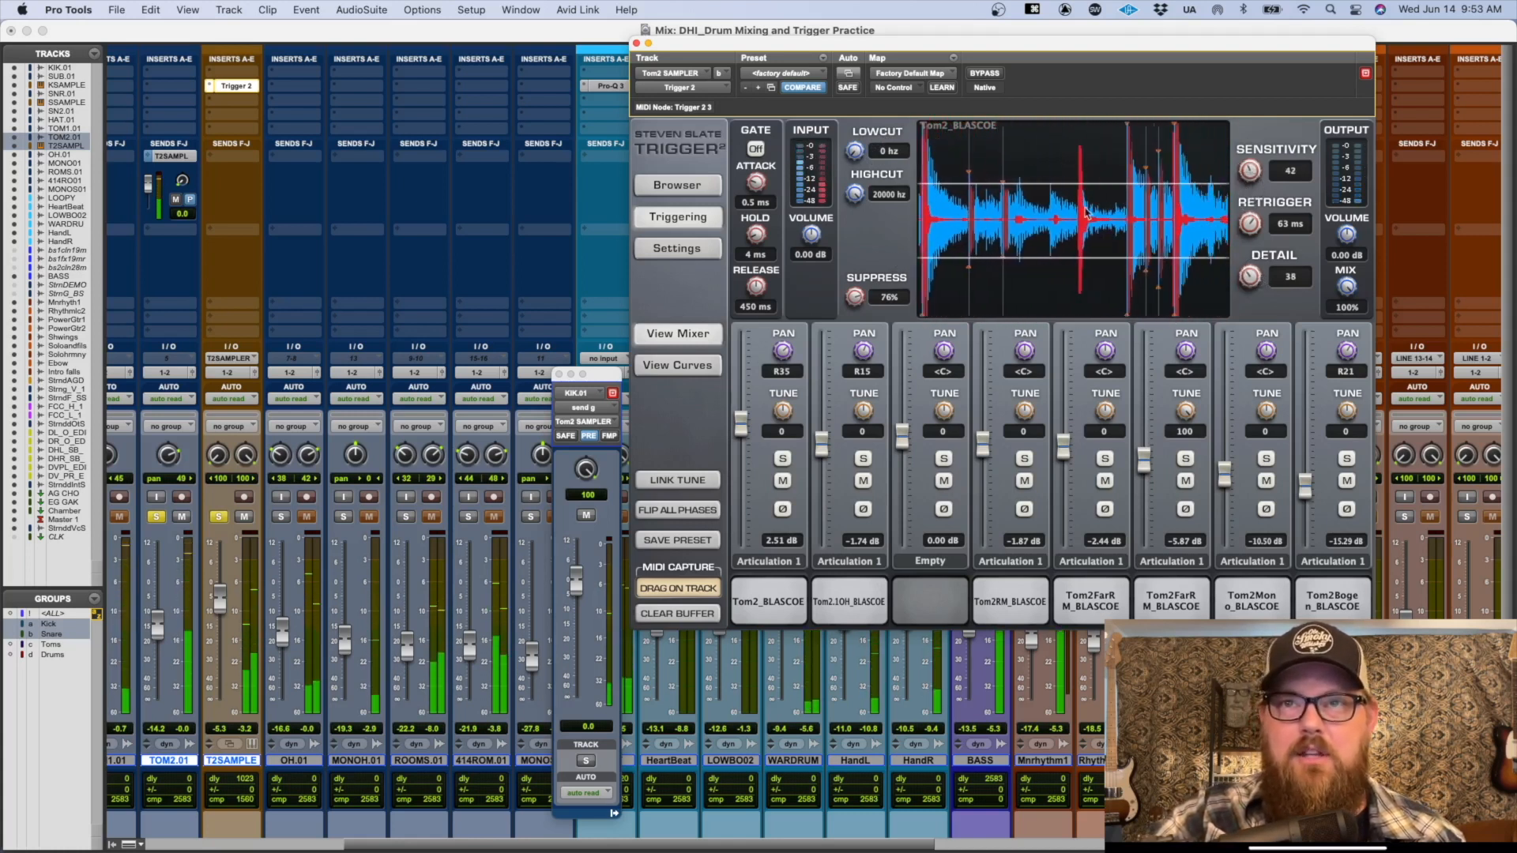
left_click_drag(1246, 284, 1251, 275)
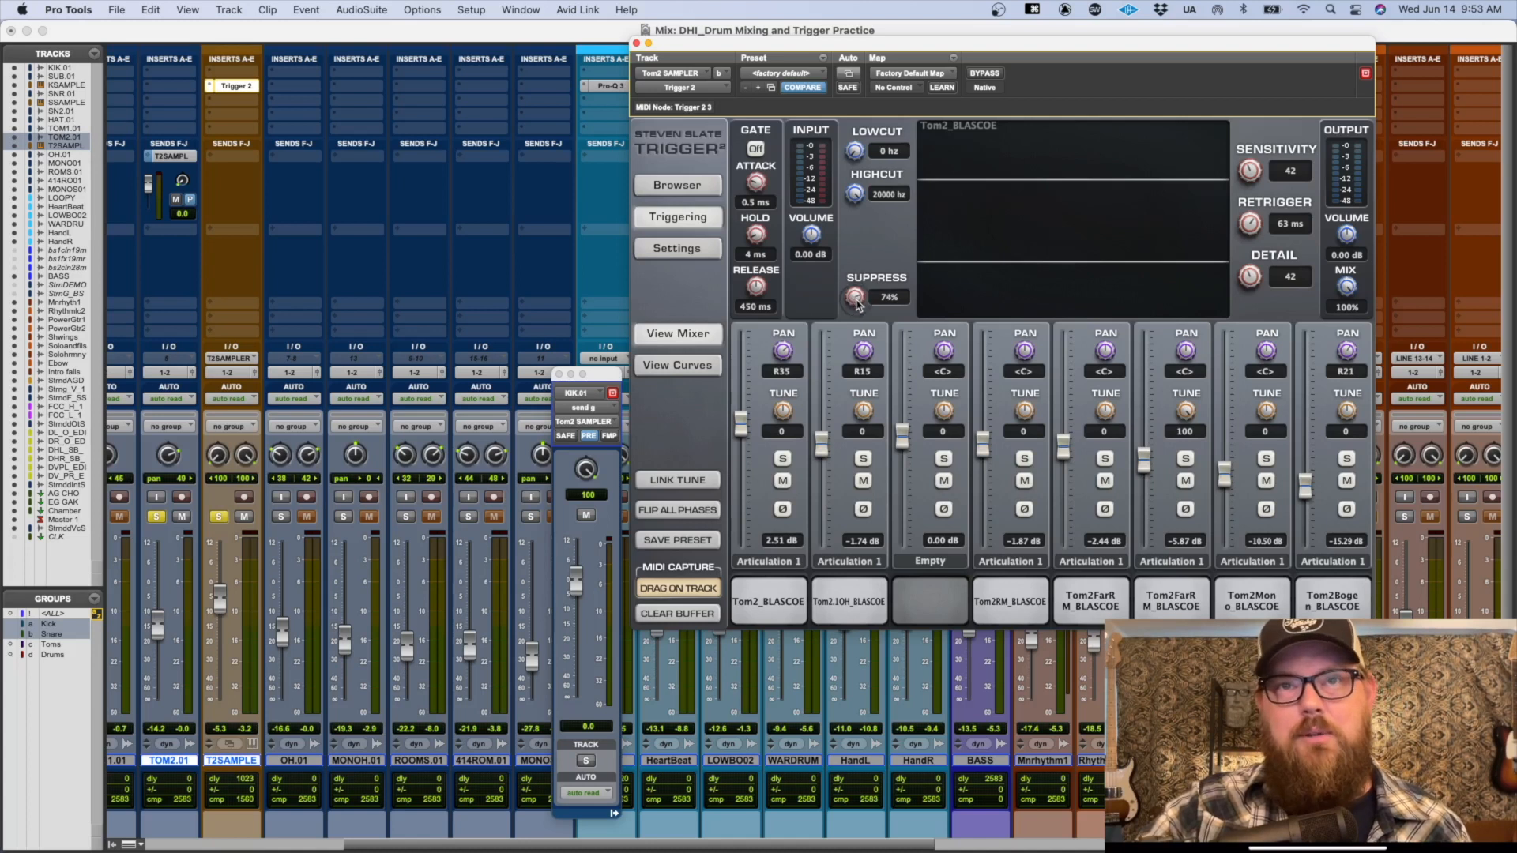
Step: Play back TOM2.01 from around bar 40 and lower Detail to 24 in the Tom2 SAMPLER's Trigger 2
key("super+w")
key("super+equal")
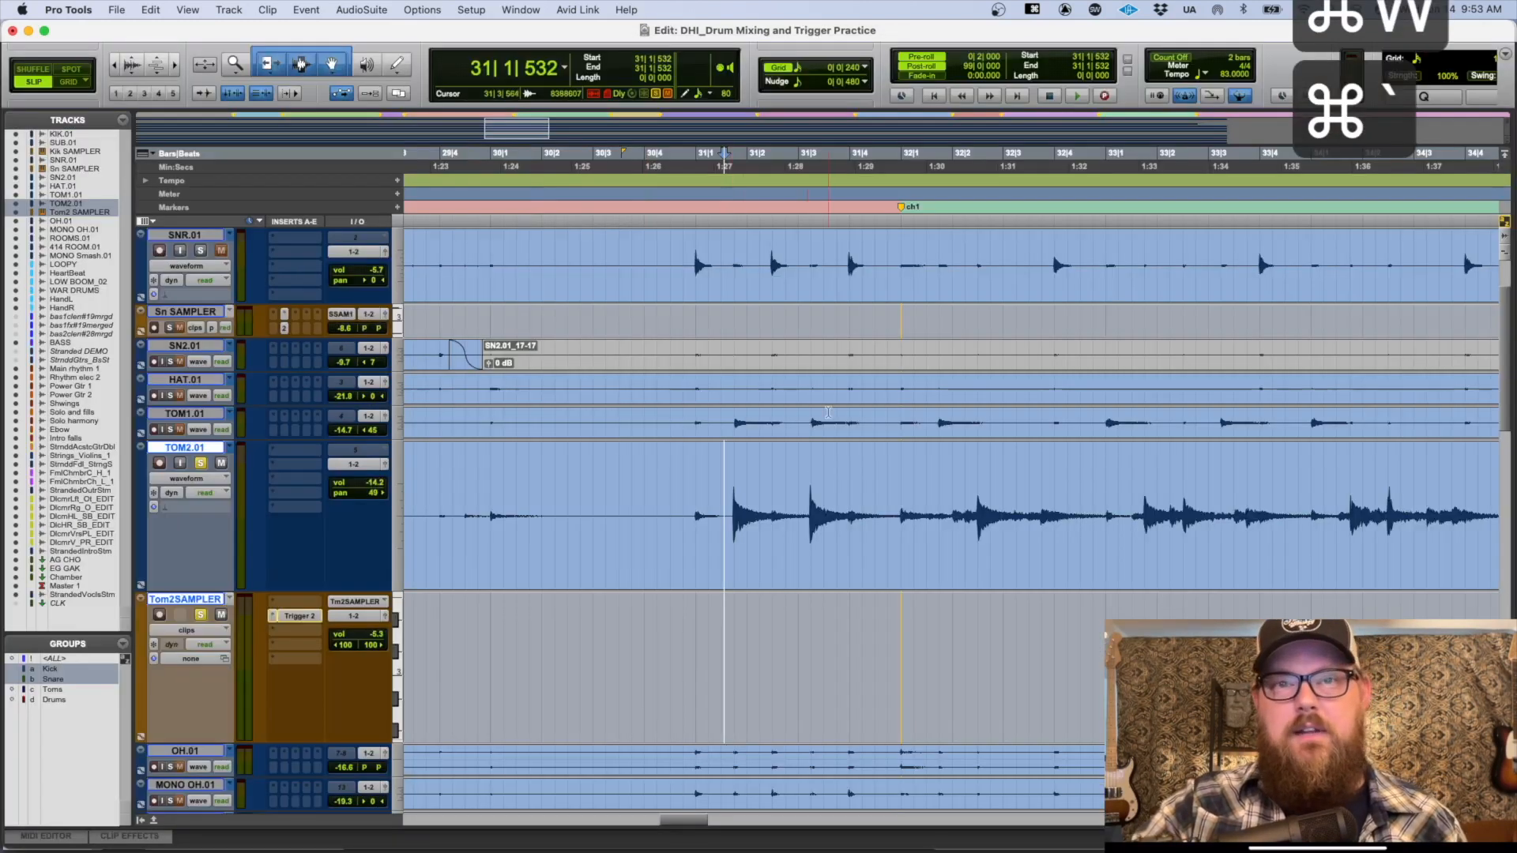
key("r")
left_click(1172, 512)
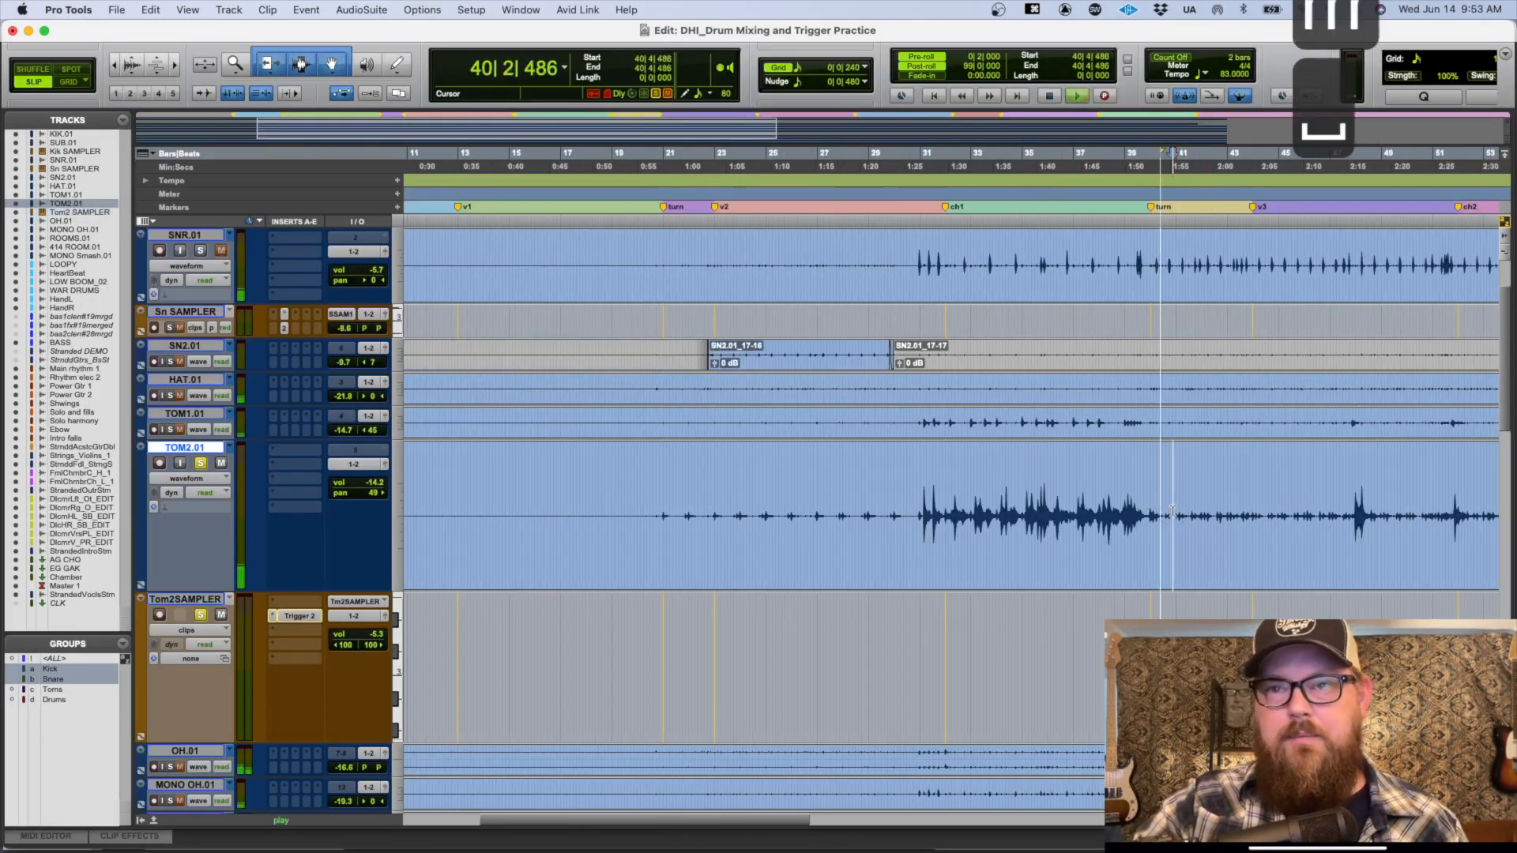
key("super+equal")
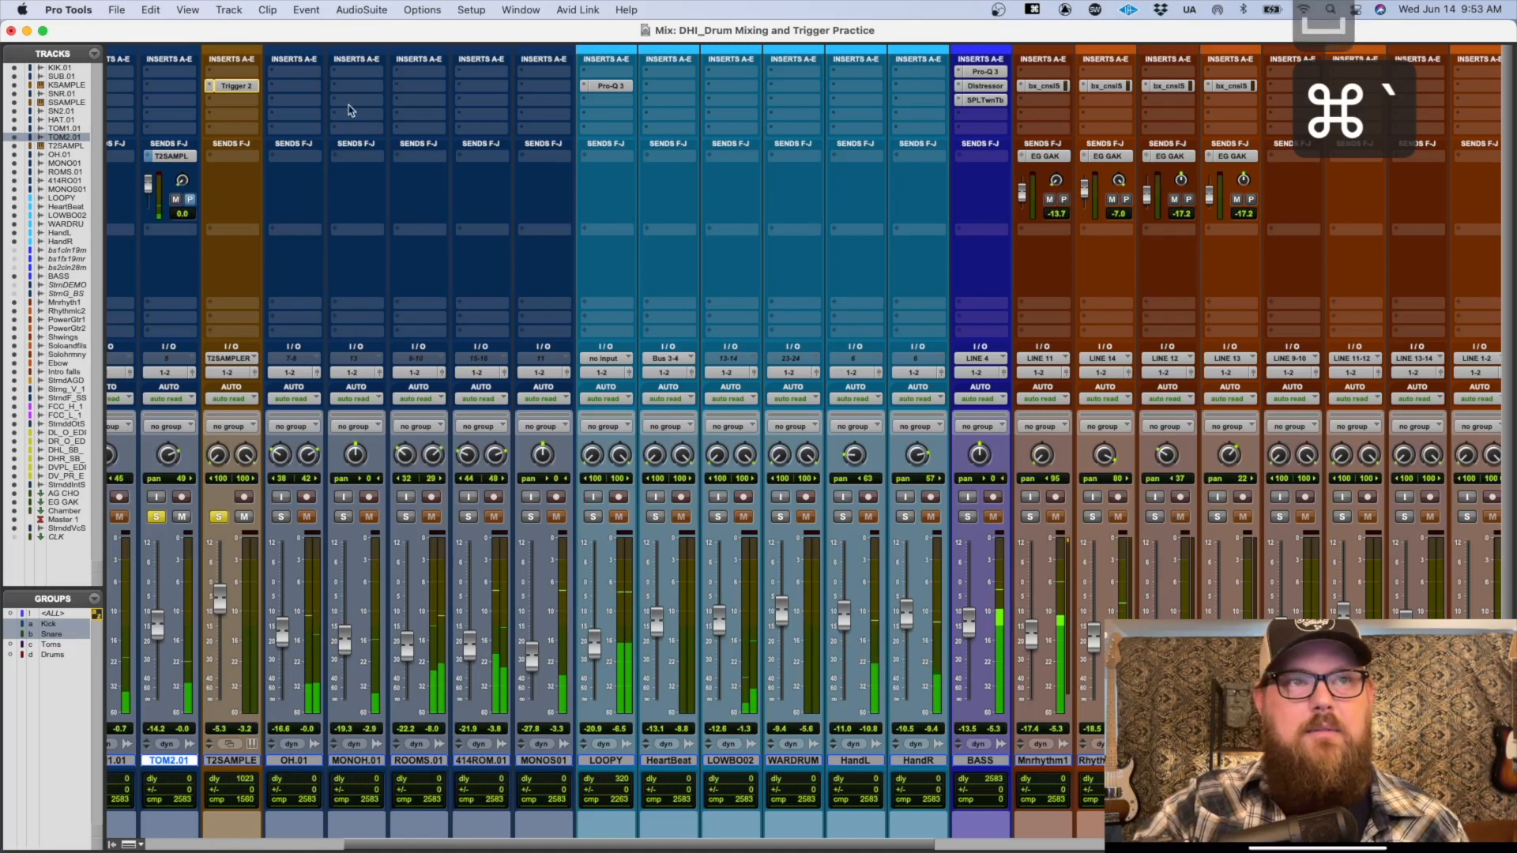
key("ctrl+alt+super+w")
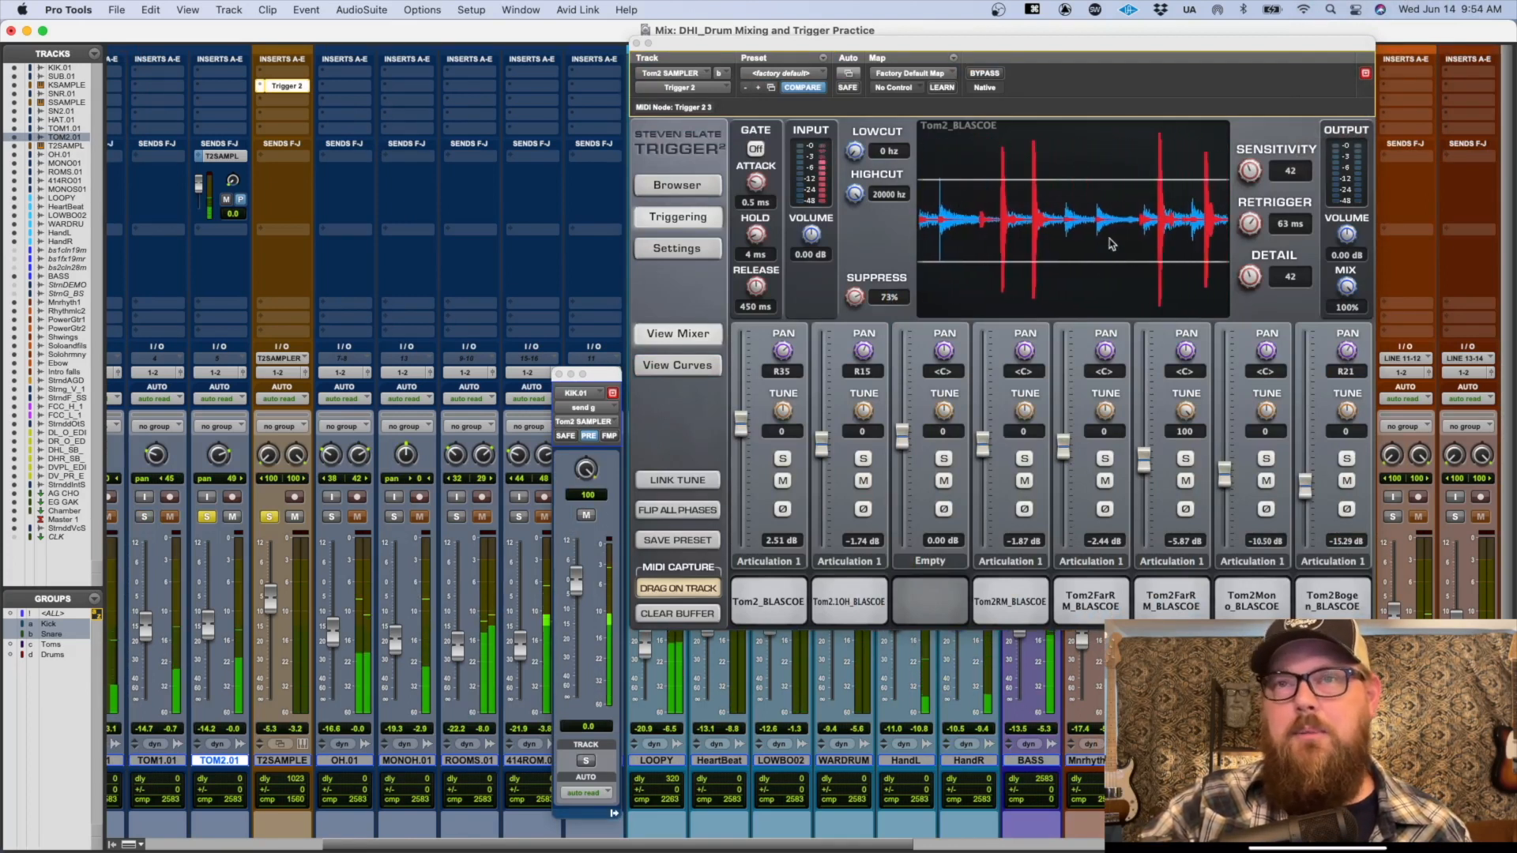
left_click_drag(1239, 283, 1262, 315)
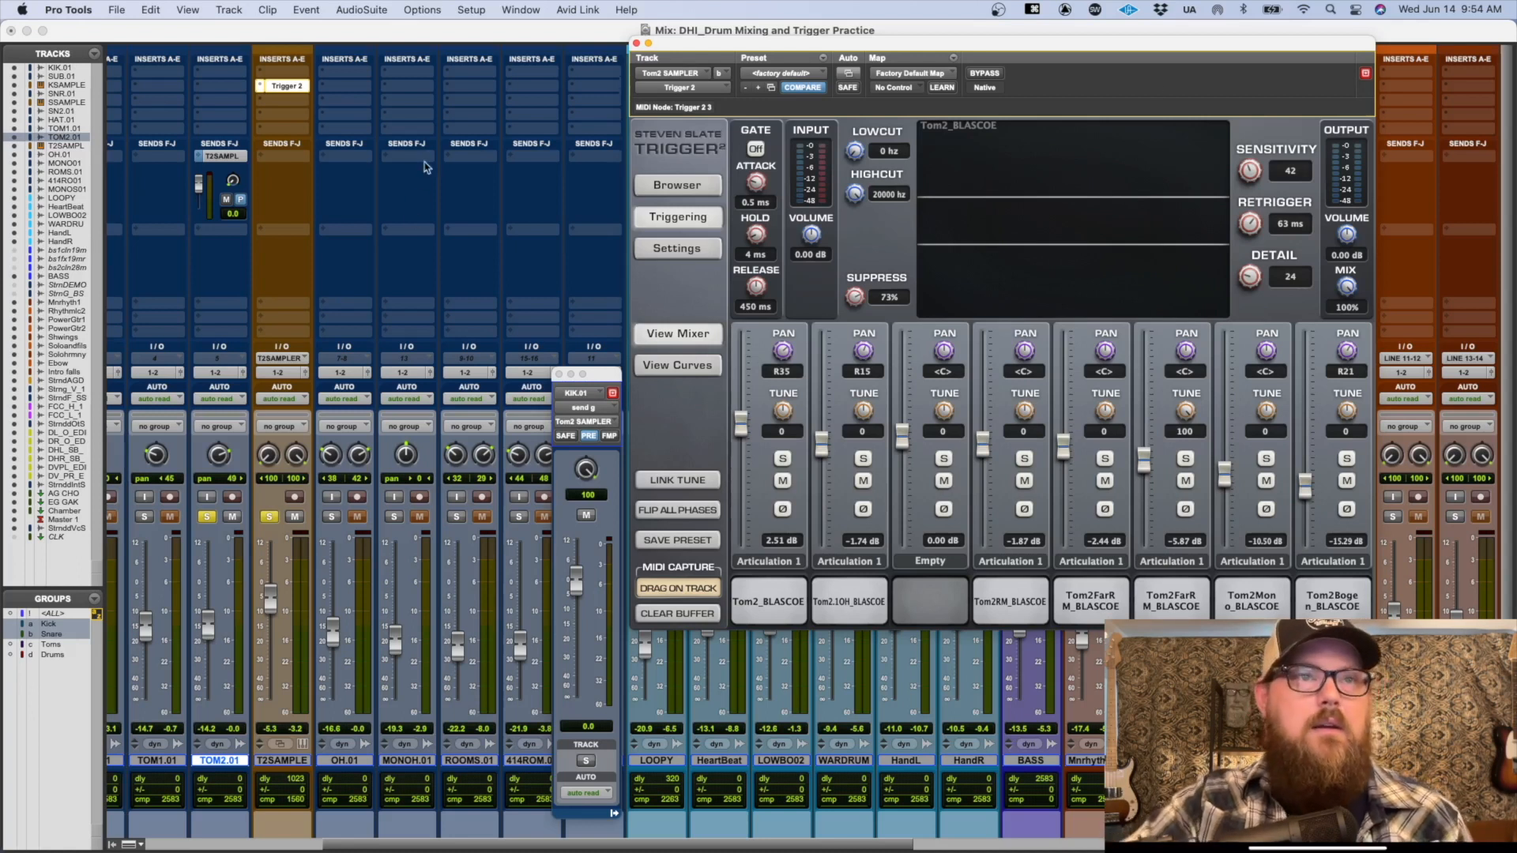
Step: Play back TOM2.01 with its sampler from 30|4|900, just before the tom part begins
key("super+grave")
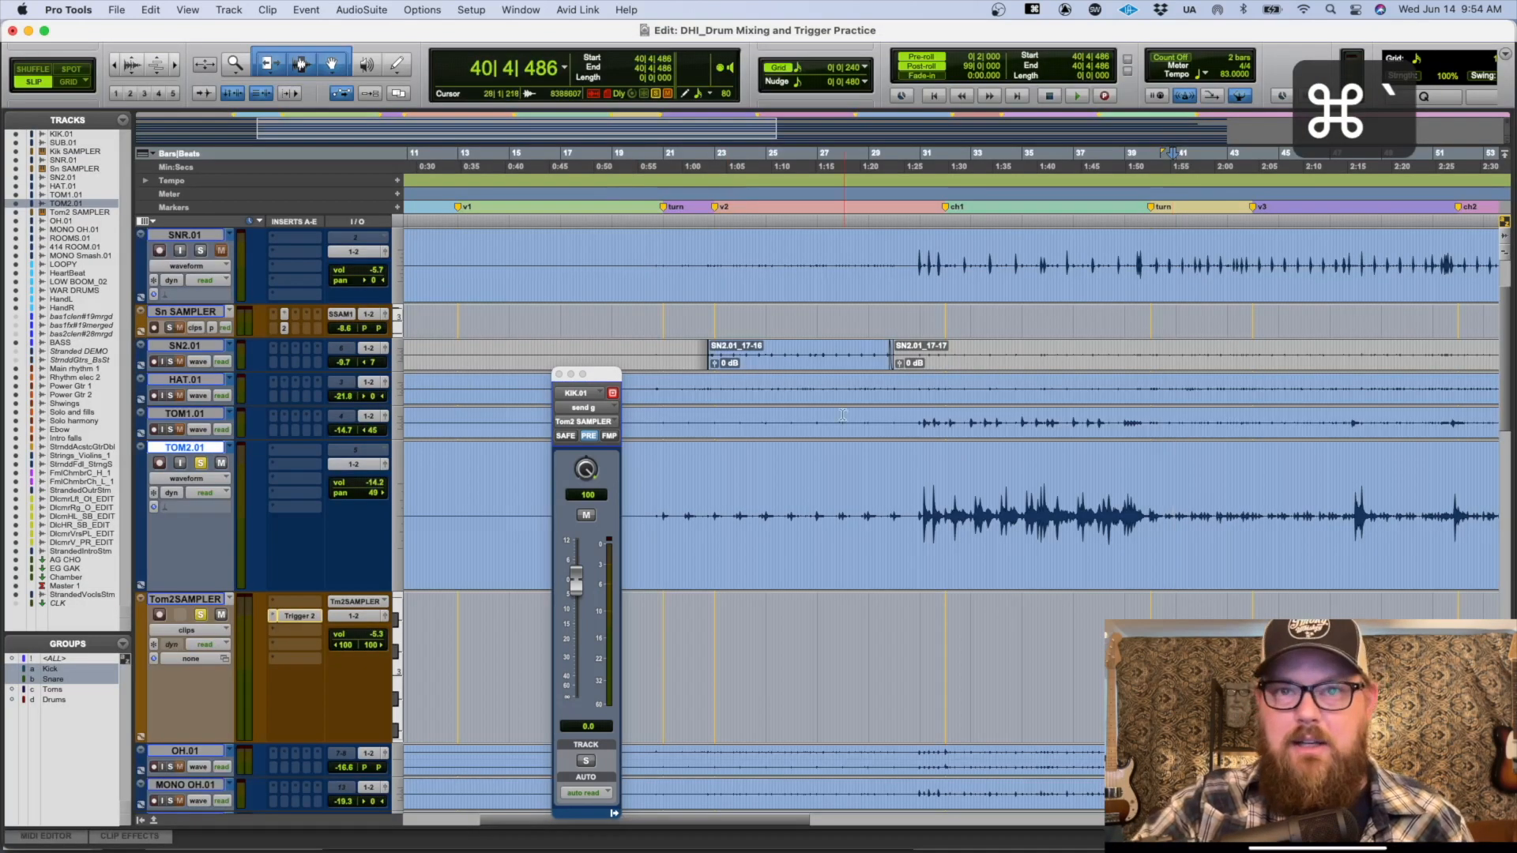
left_click(918, 474)
key("t")
key("t")
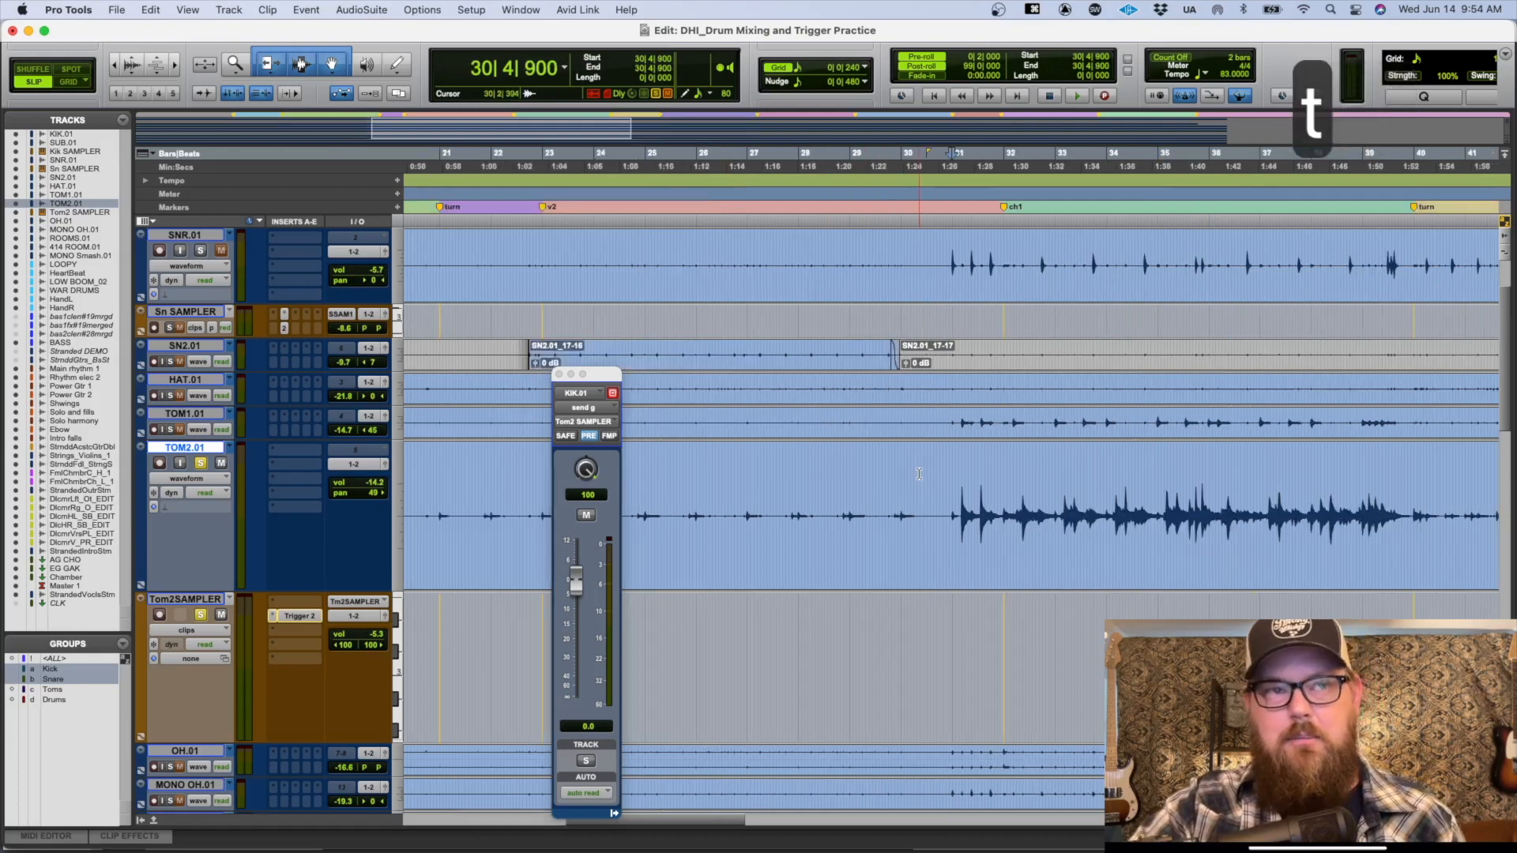
key("space")
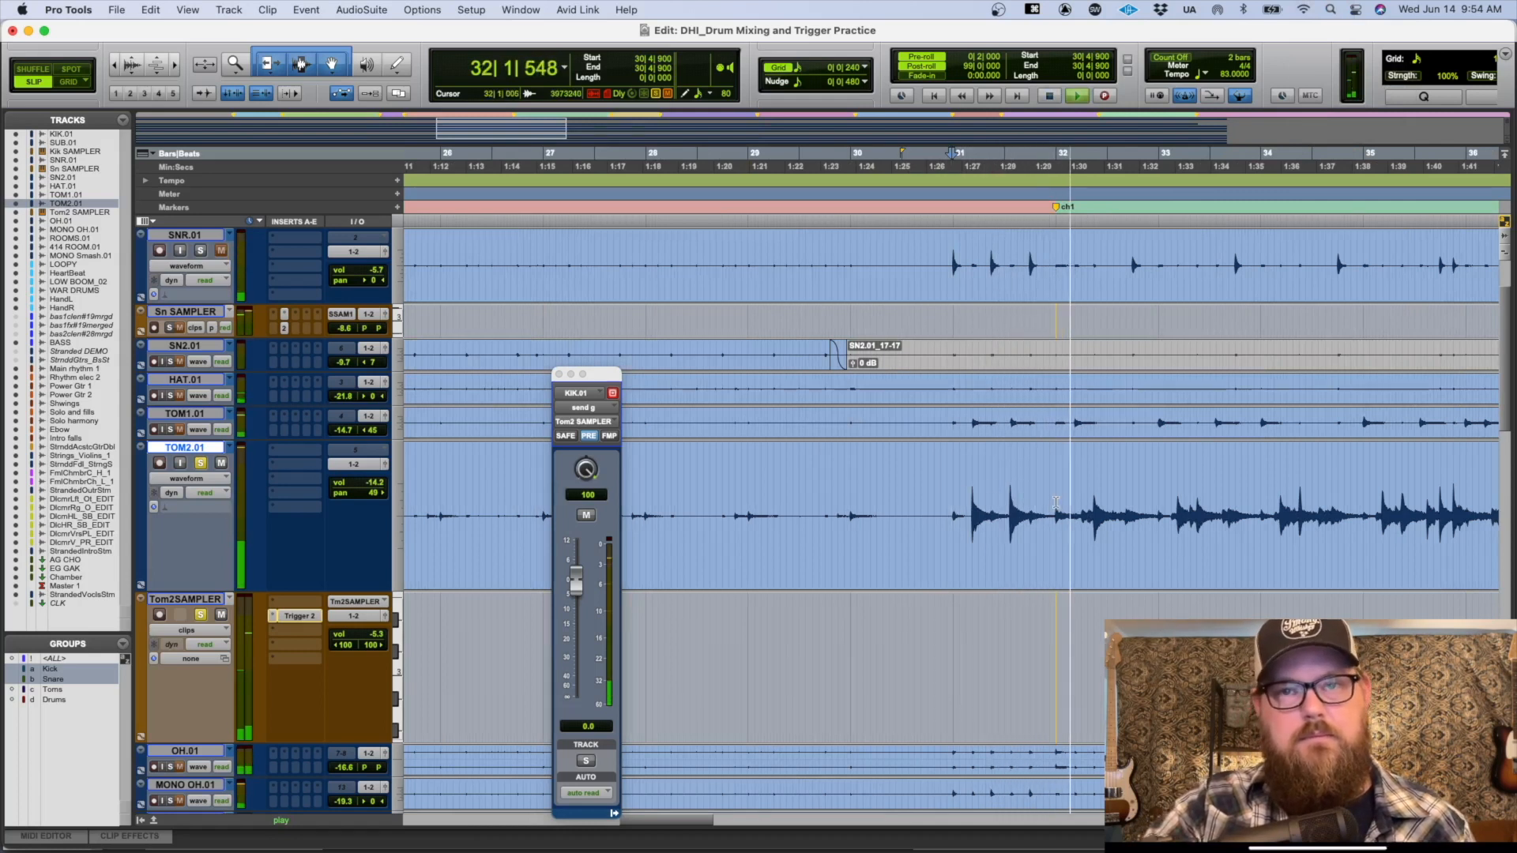
key("space")
Step: In the Mix window, copy KIK.01's Tom2 SAMPLER send to SNR.01 and lower Trigger 2's Detail to 21 during playback
key("super+equal")
scroll(197, 237, "left", 10)
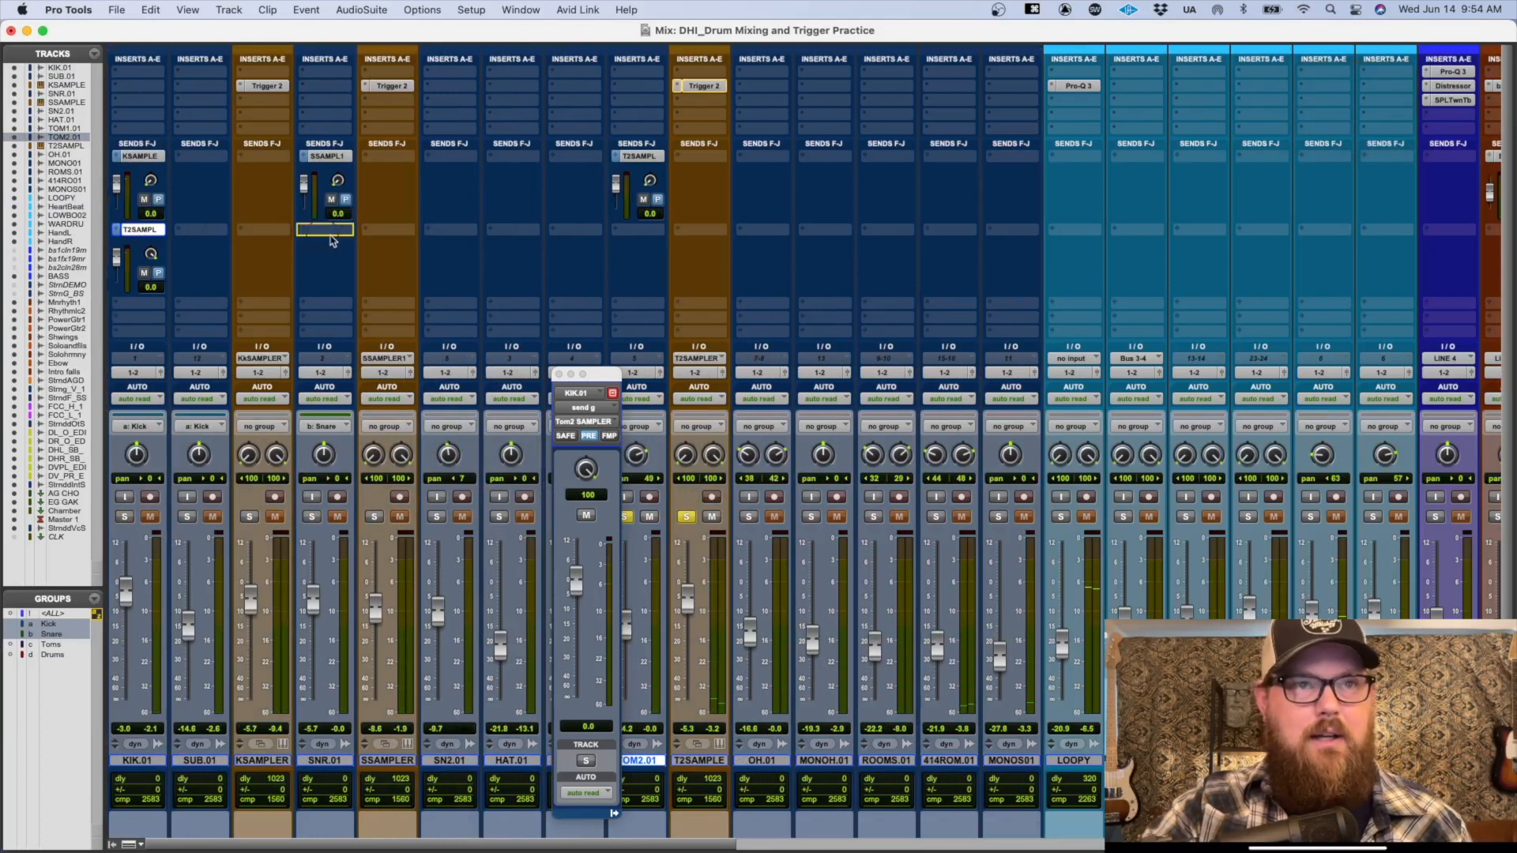
left_click_drag(332, 241, 331, 235)
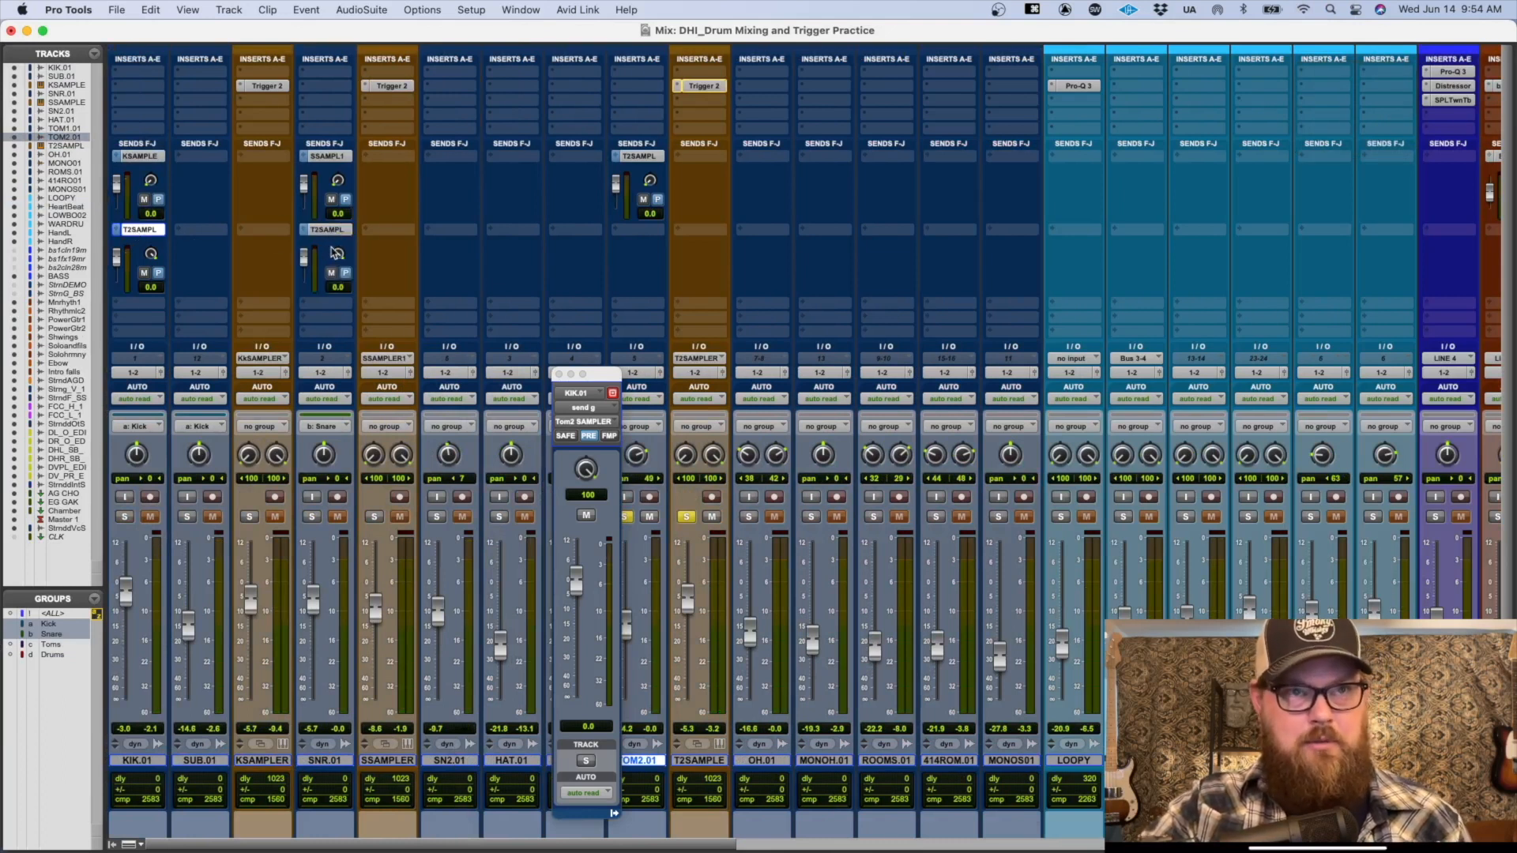
left_click(707, 87)
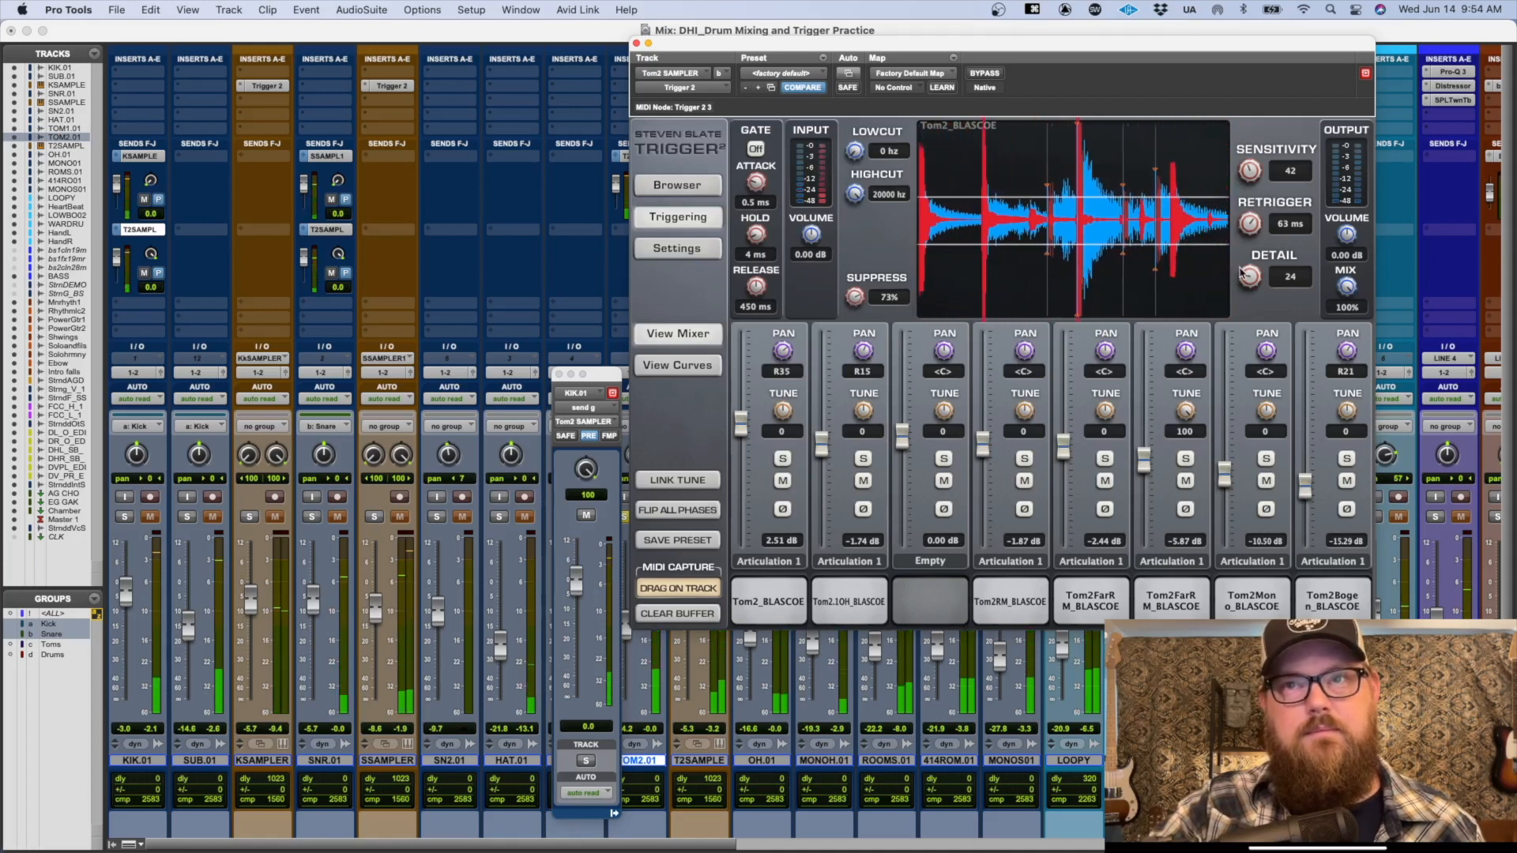
left_click_drag(1242, 274, 1246, 284)
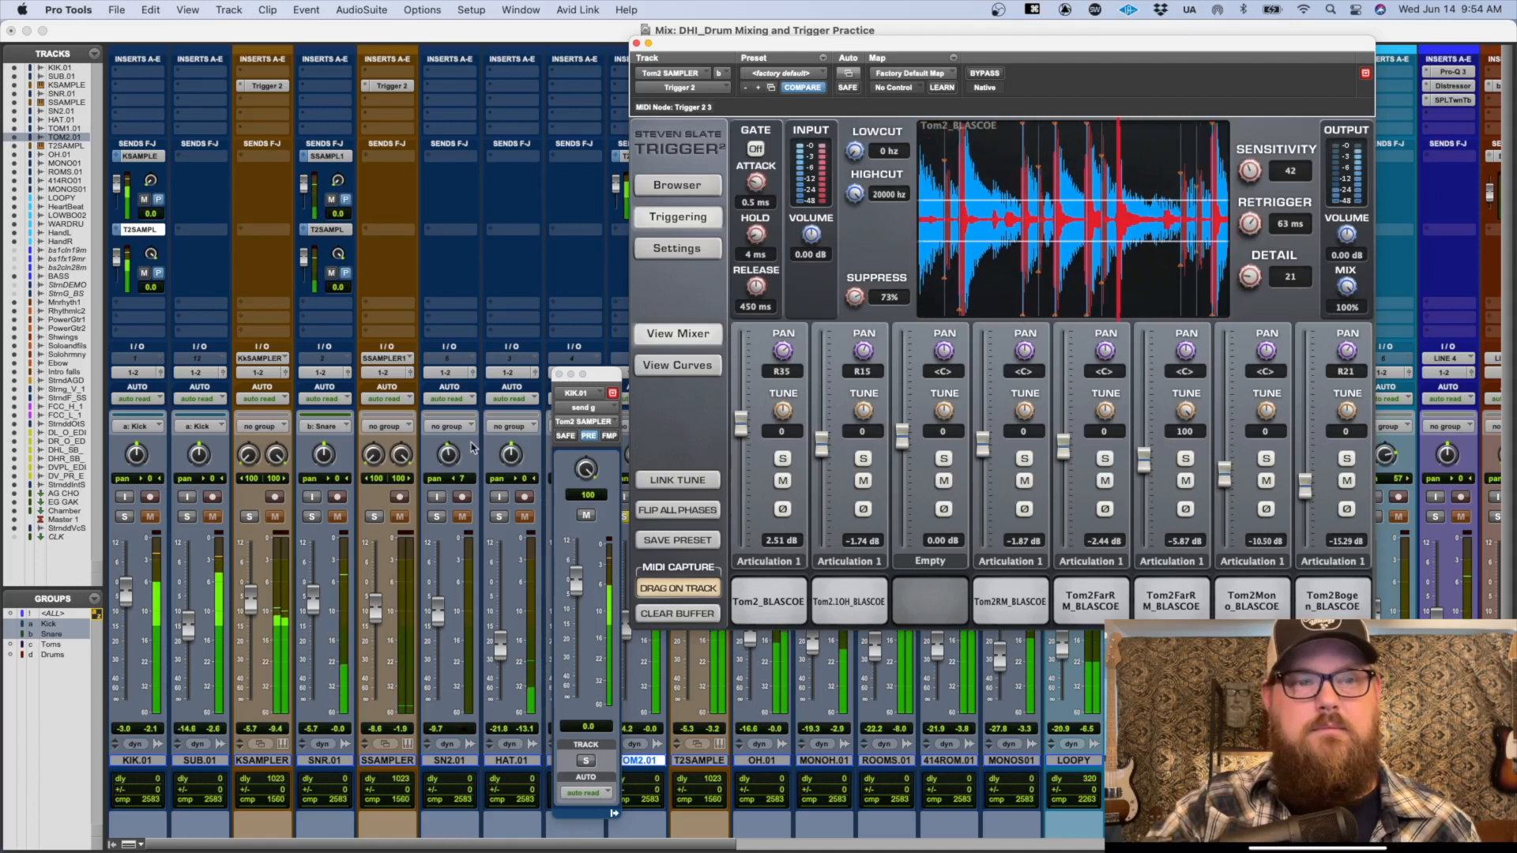
Step: Rebalance the tom blend by setting TOM2.01's level to -10.5 and Tom2 SAMPLER's level to -13.1
scroll(395, 537, "right", 5)
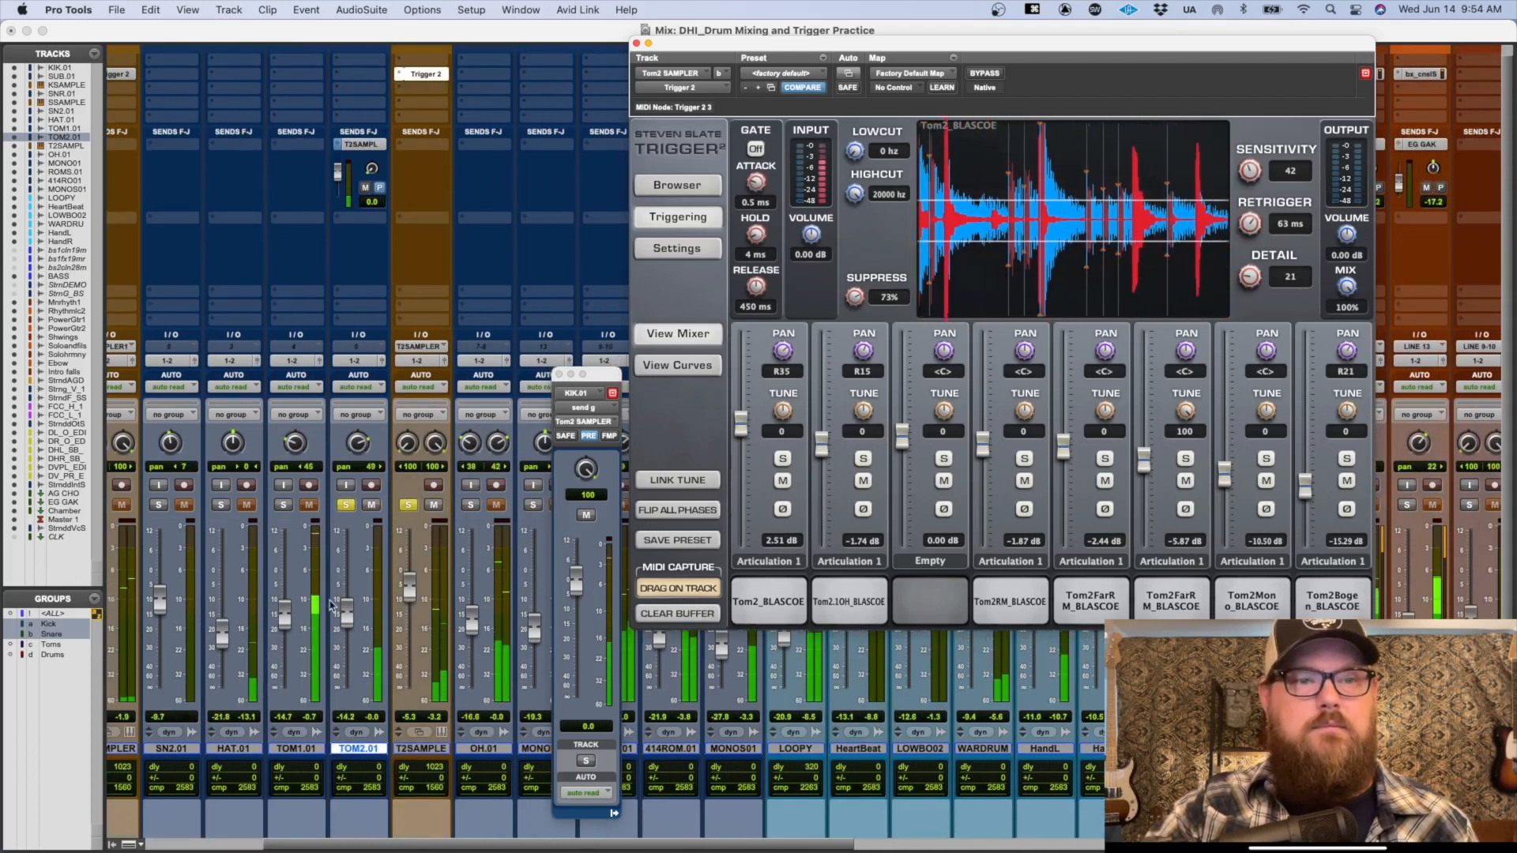
left_click_drag(347, 614, 412, 619)
key("space")
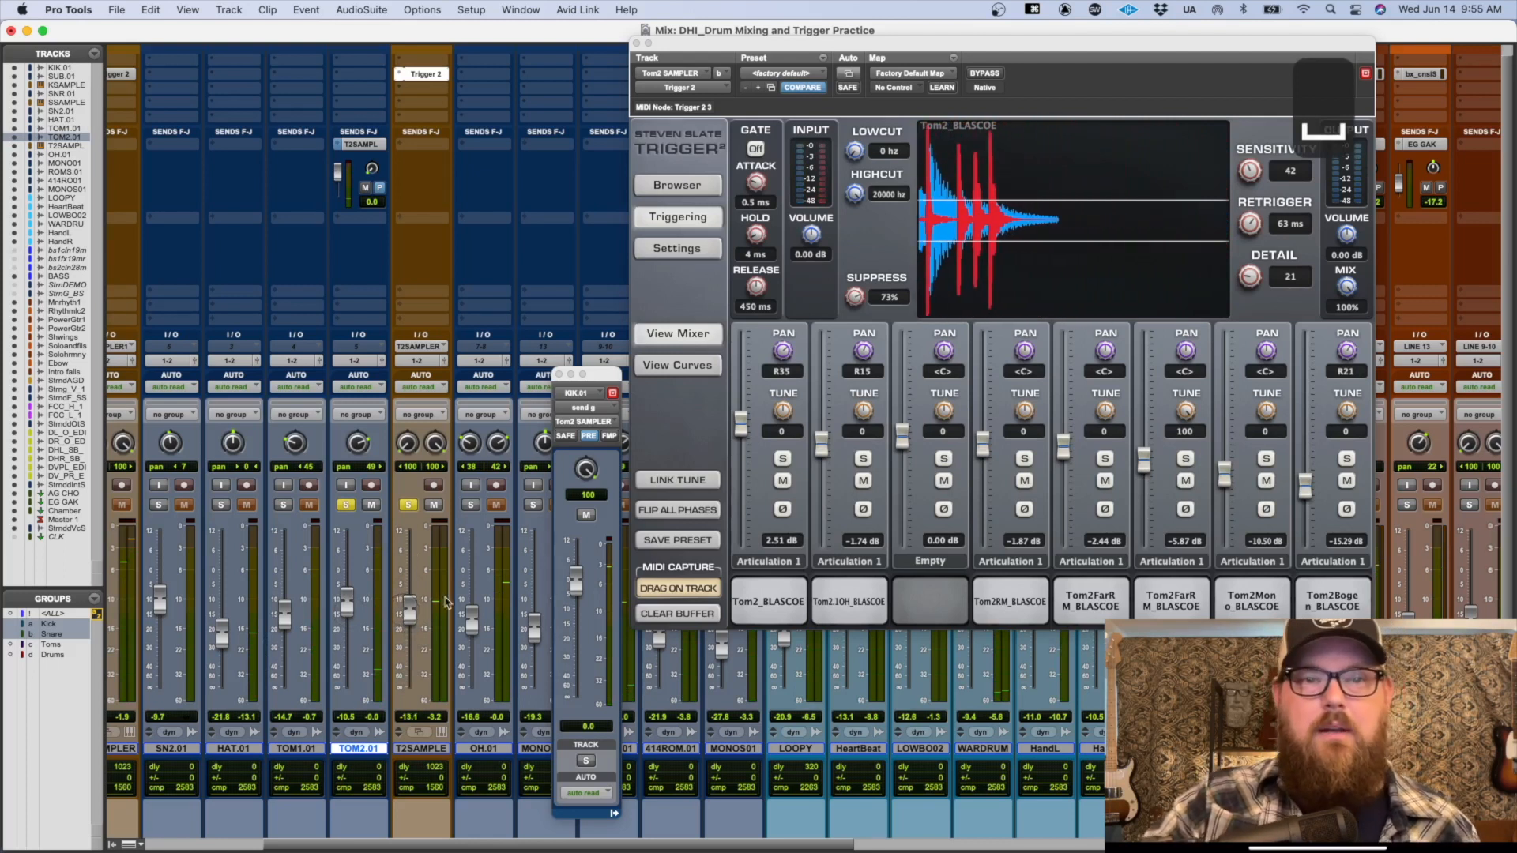
Step: Clear Trigger 2's MIDI capture buffer and select the TOM2.01 tom part from 30|4|752 to just before the turn marker
left_click_drag(734, 46, 731, 29)
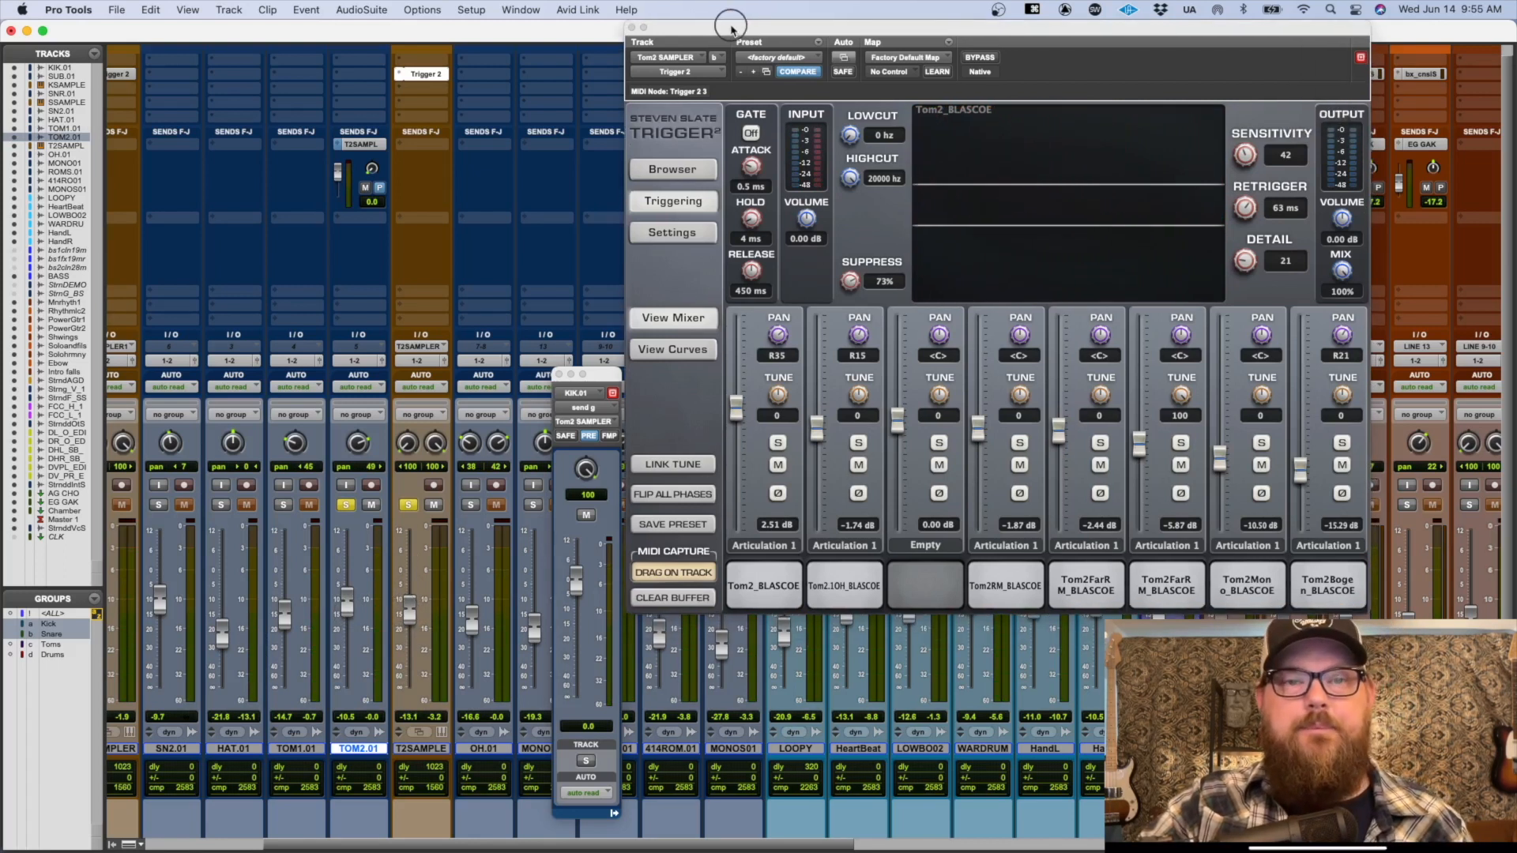
left_click(692, 600)
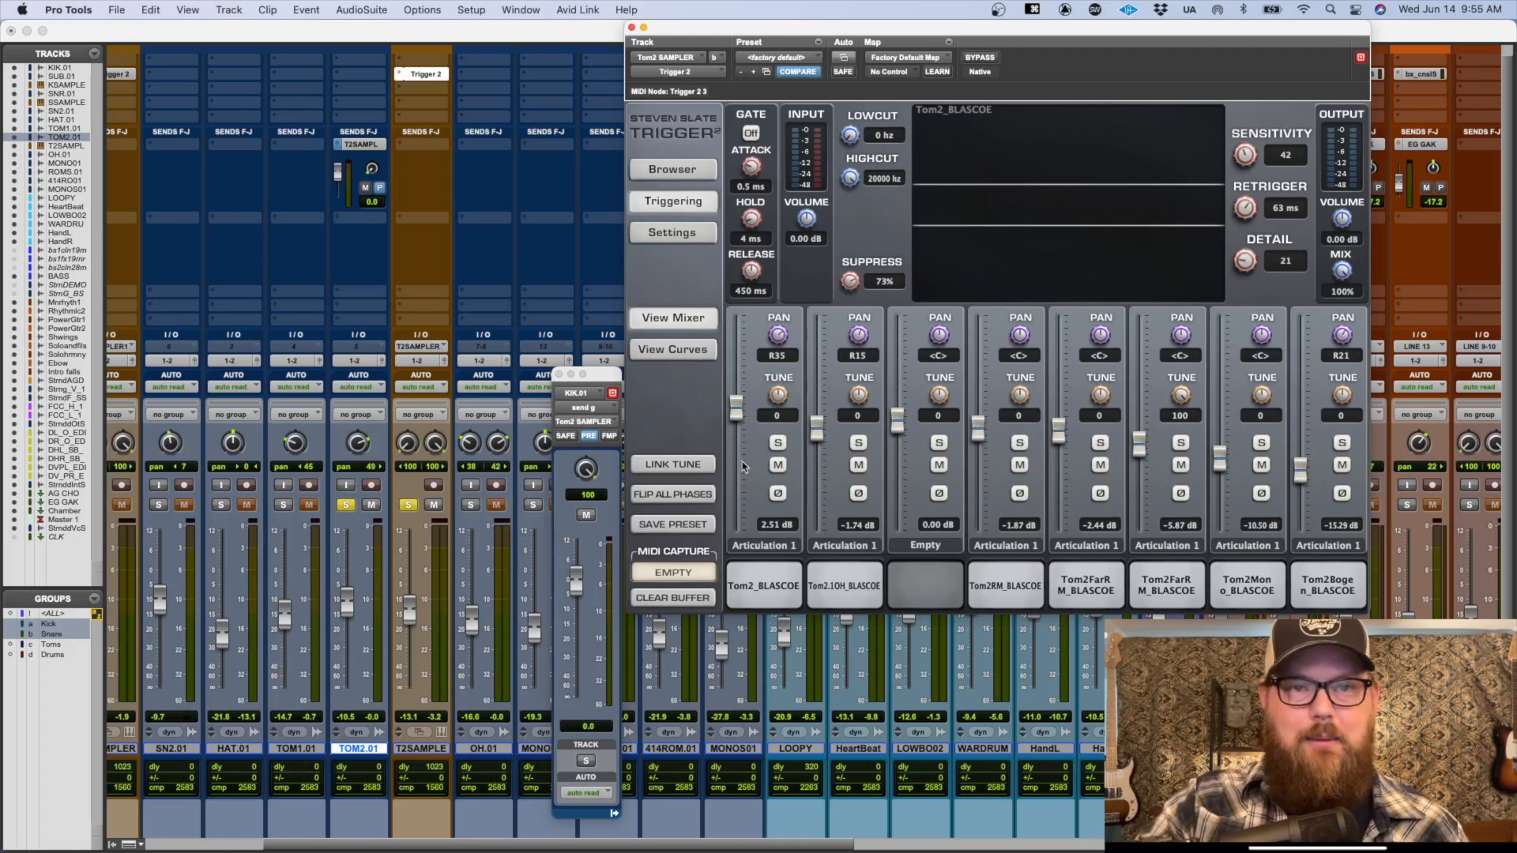
key("super+grave")
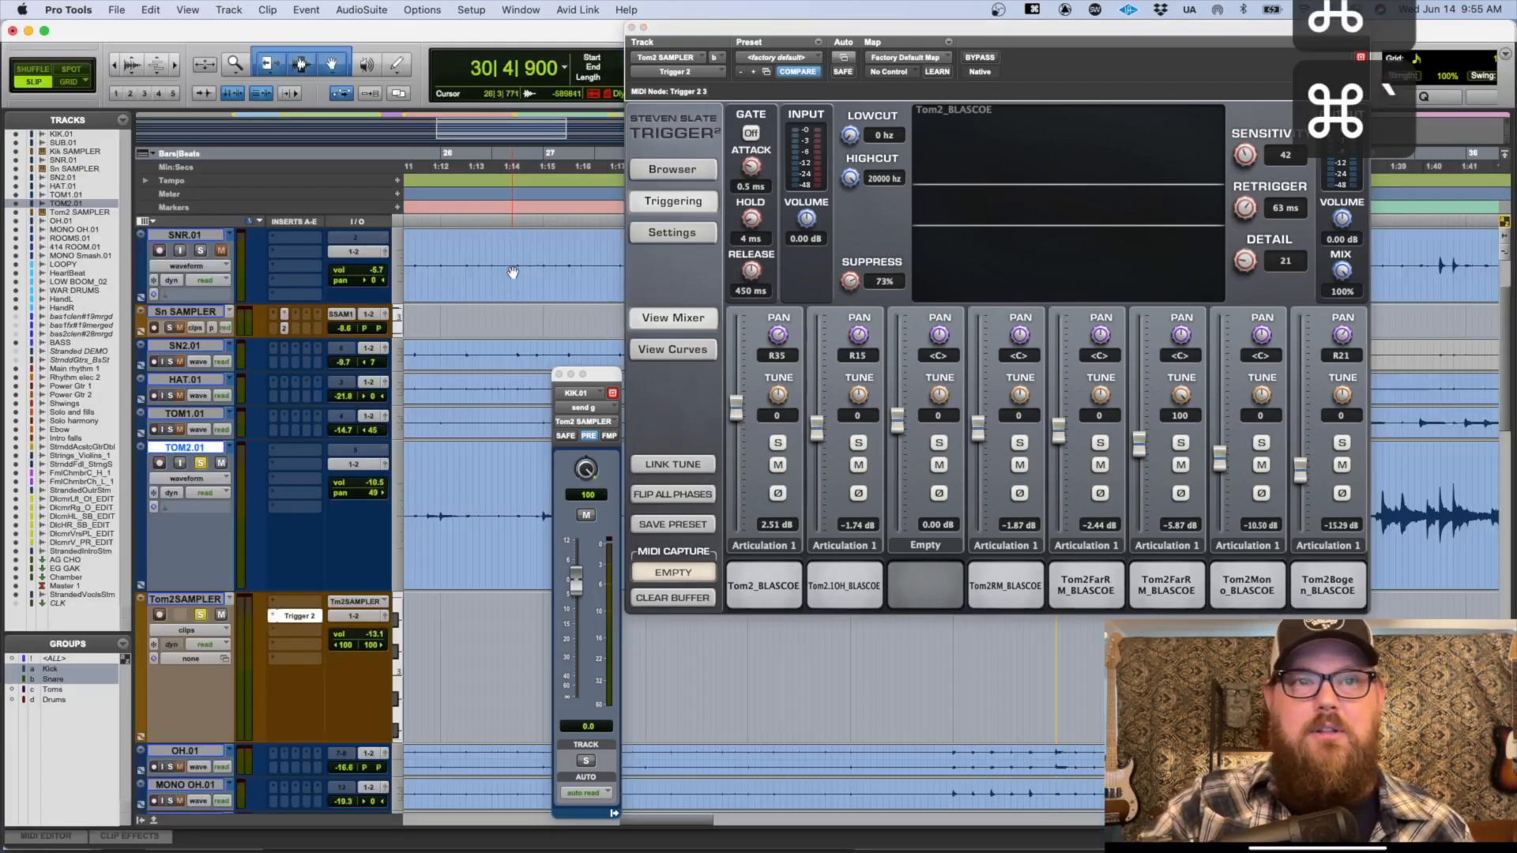
scroll(513, 272, "down", 3)
left_click(560, 374)
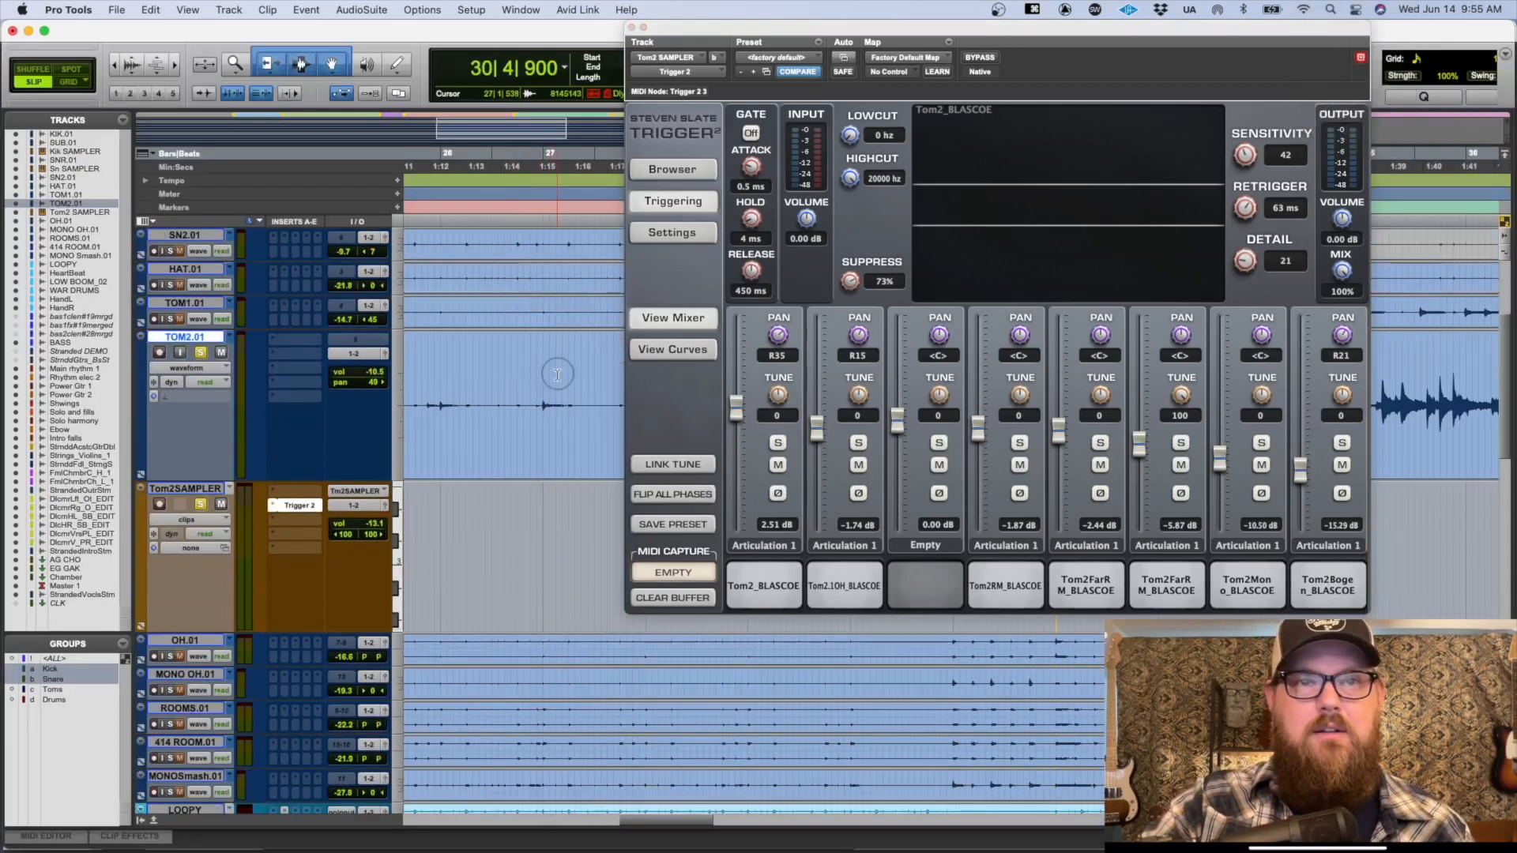
left_click_drag(686, 34, 779, 477)
left_click_drag(947, 381, 1260, 382)
key("w")
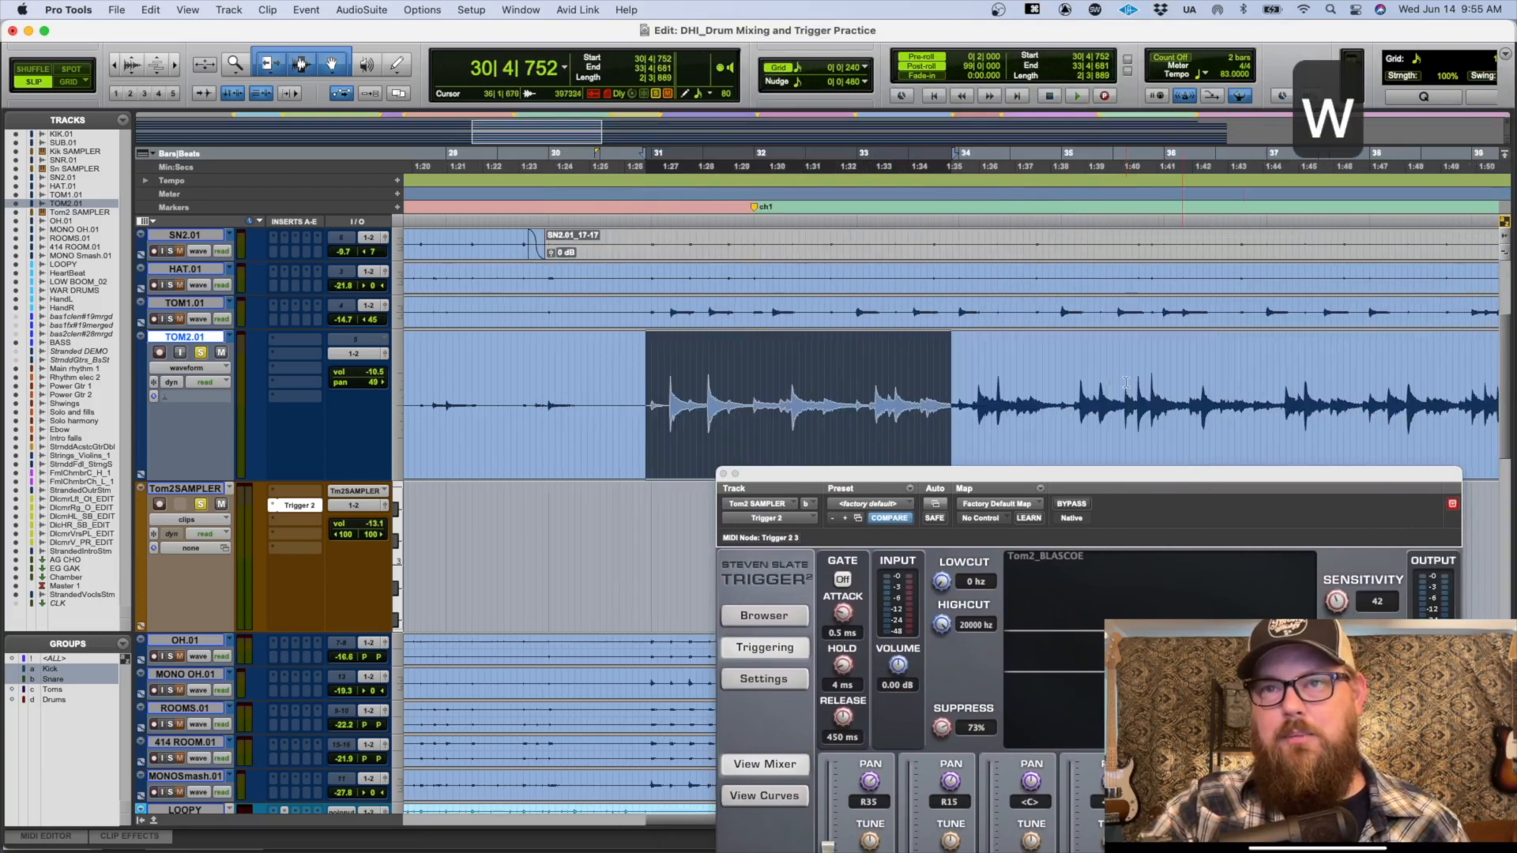
scroll(1230, 403, "right", 5)
left_click(1253, 382, "shift")
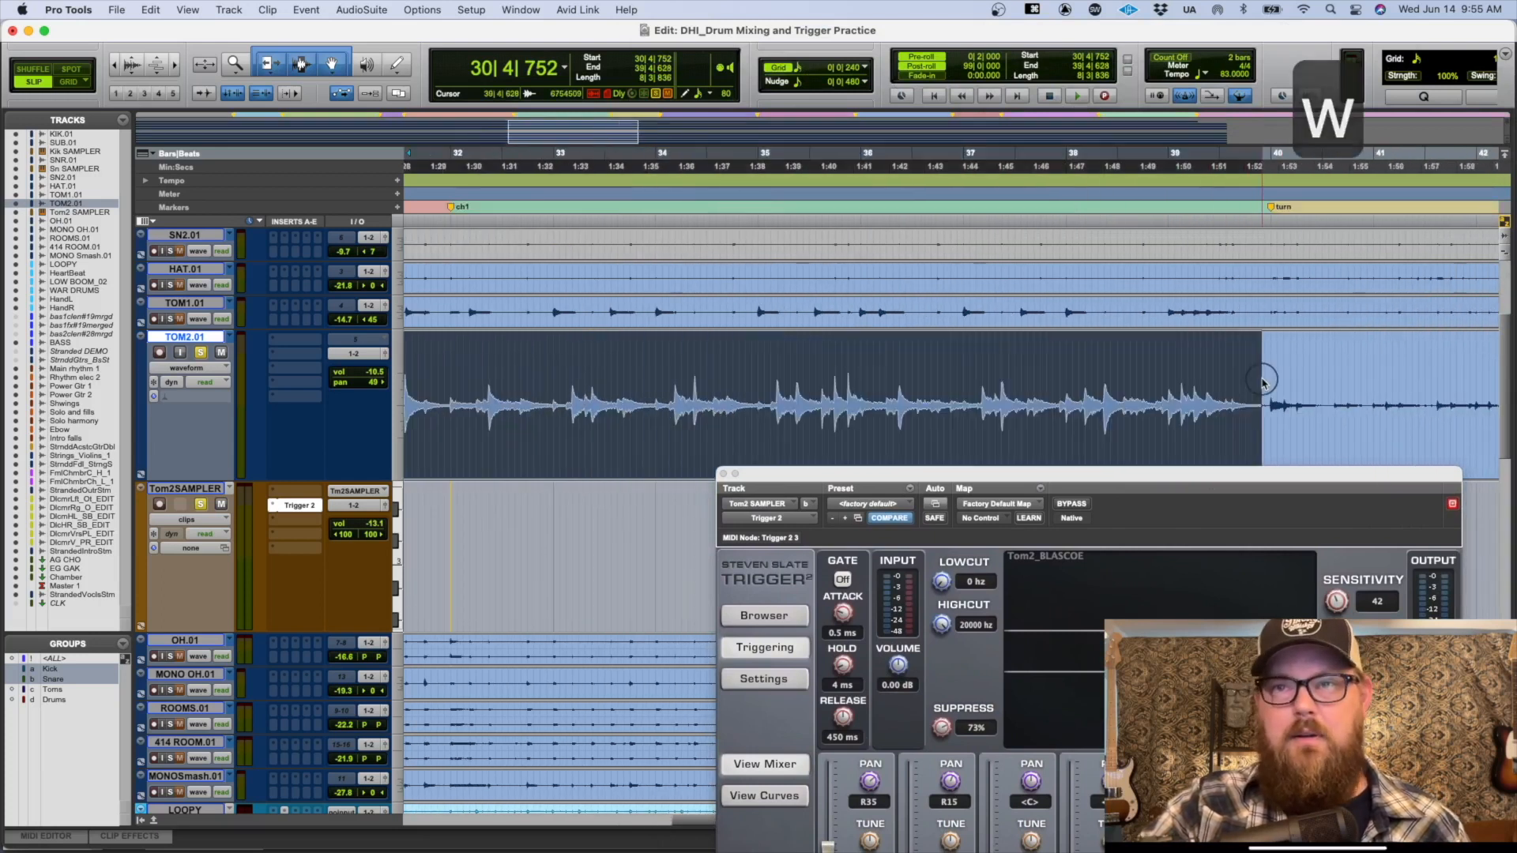
left_click_drag(1013, 479, 1065, 39)
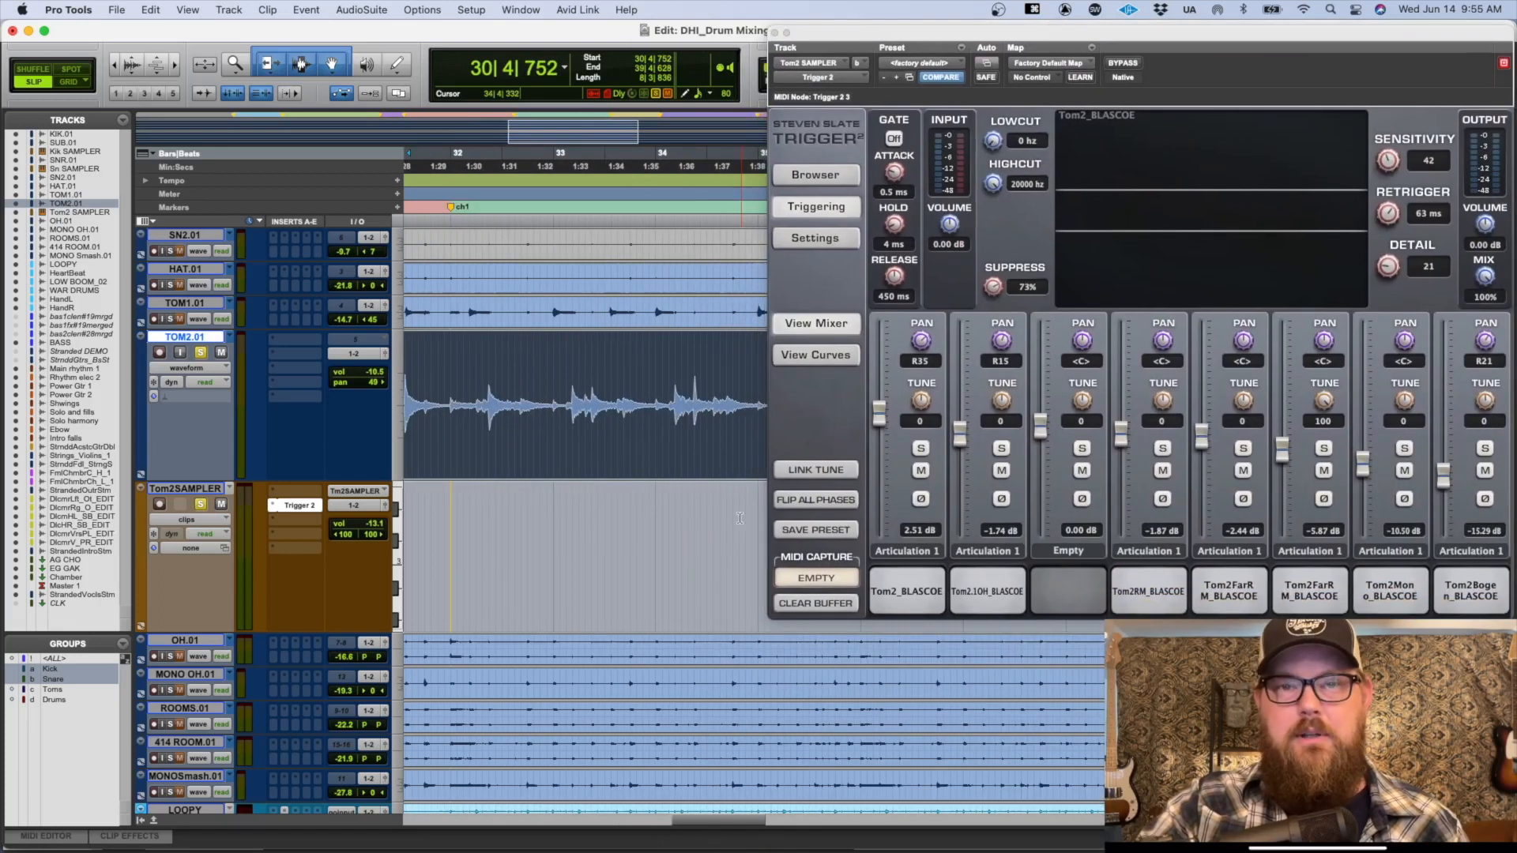
Step: Empty the MIDI capture buffer and play the selected tom part through once to capture its triggers as MIDI
left_click(813, 605)
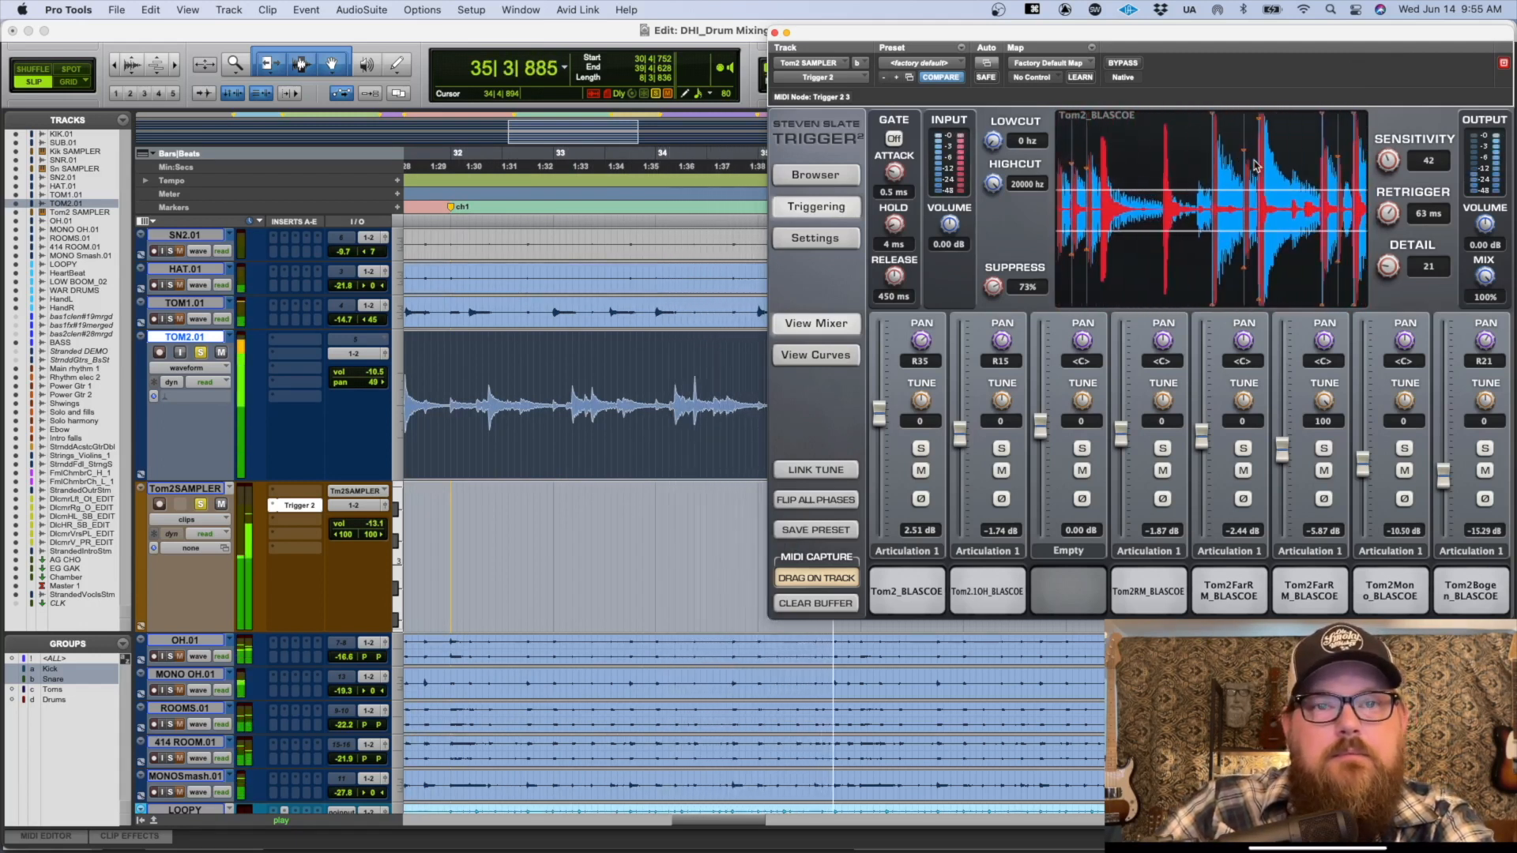
left_click_drag(1043, 34, 1260, 540)
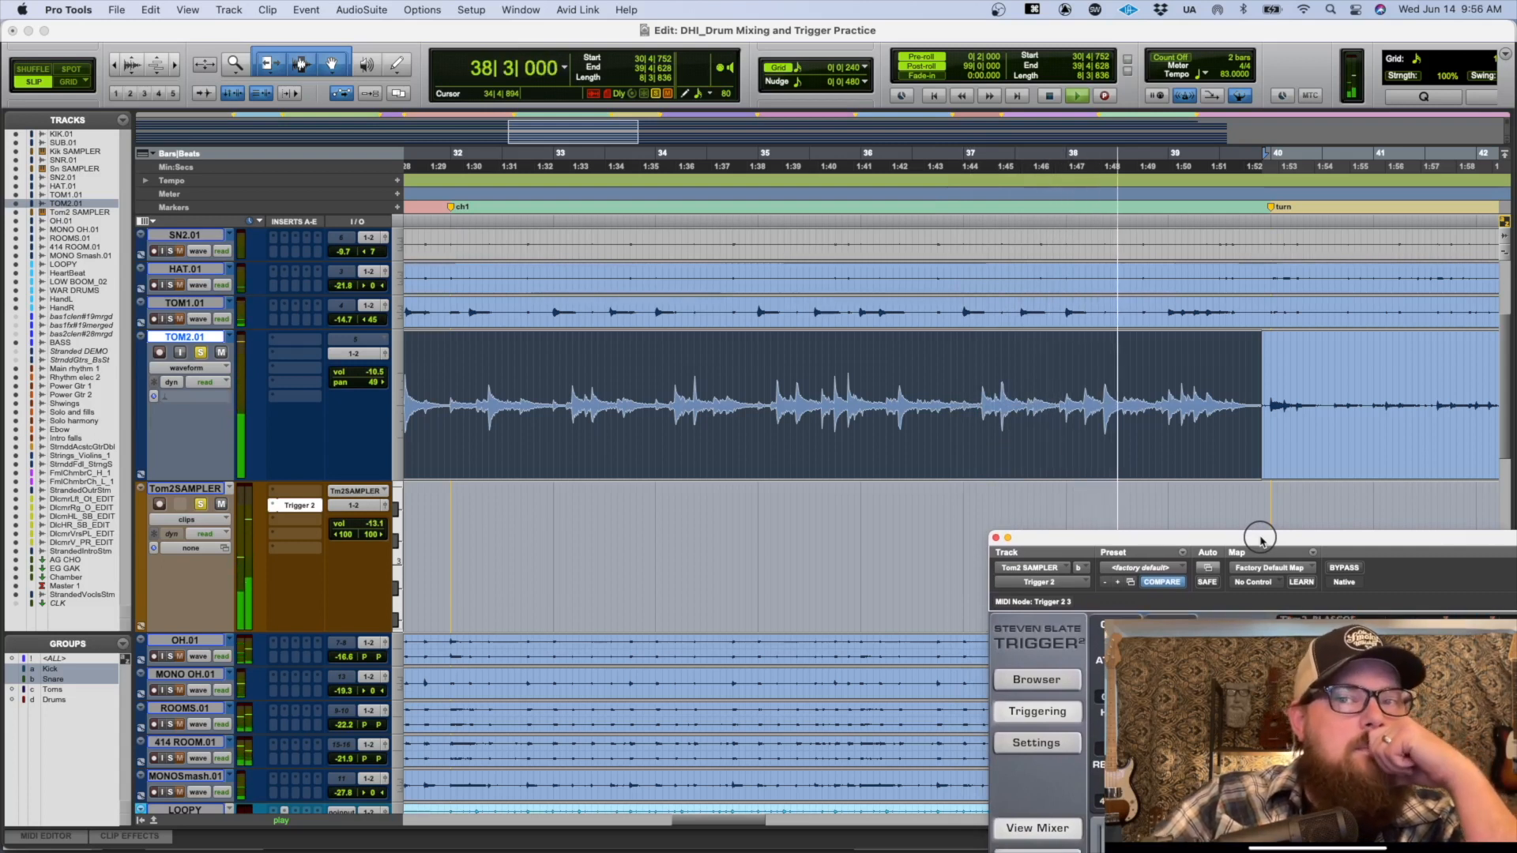
left_click_drag(1261, 539, 1262, 523)
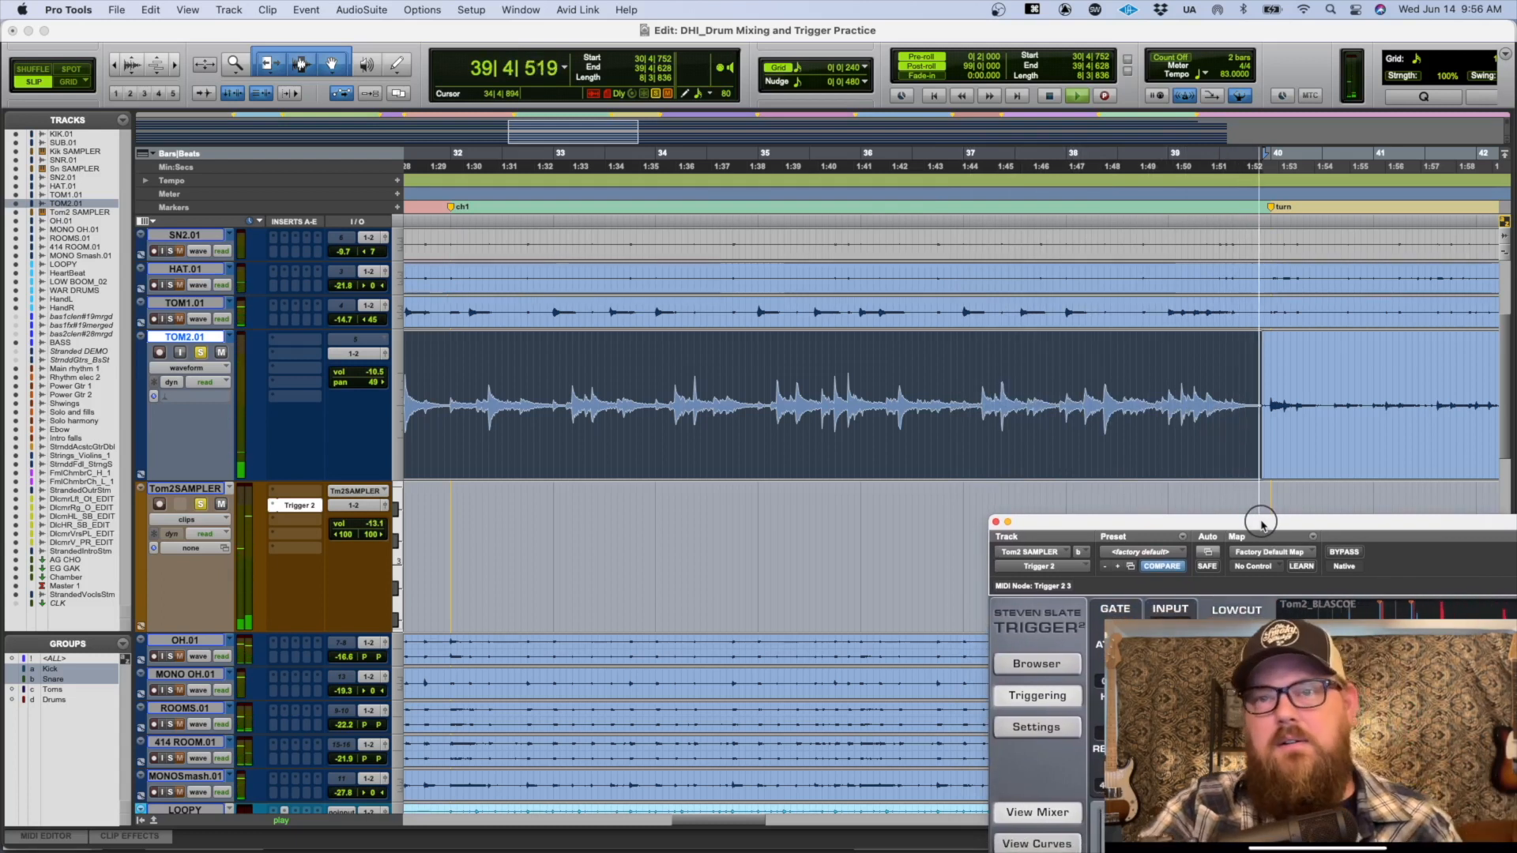
key("space")
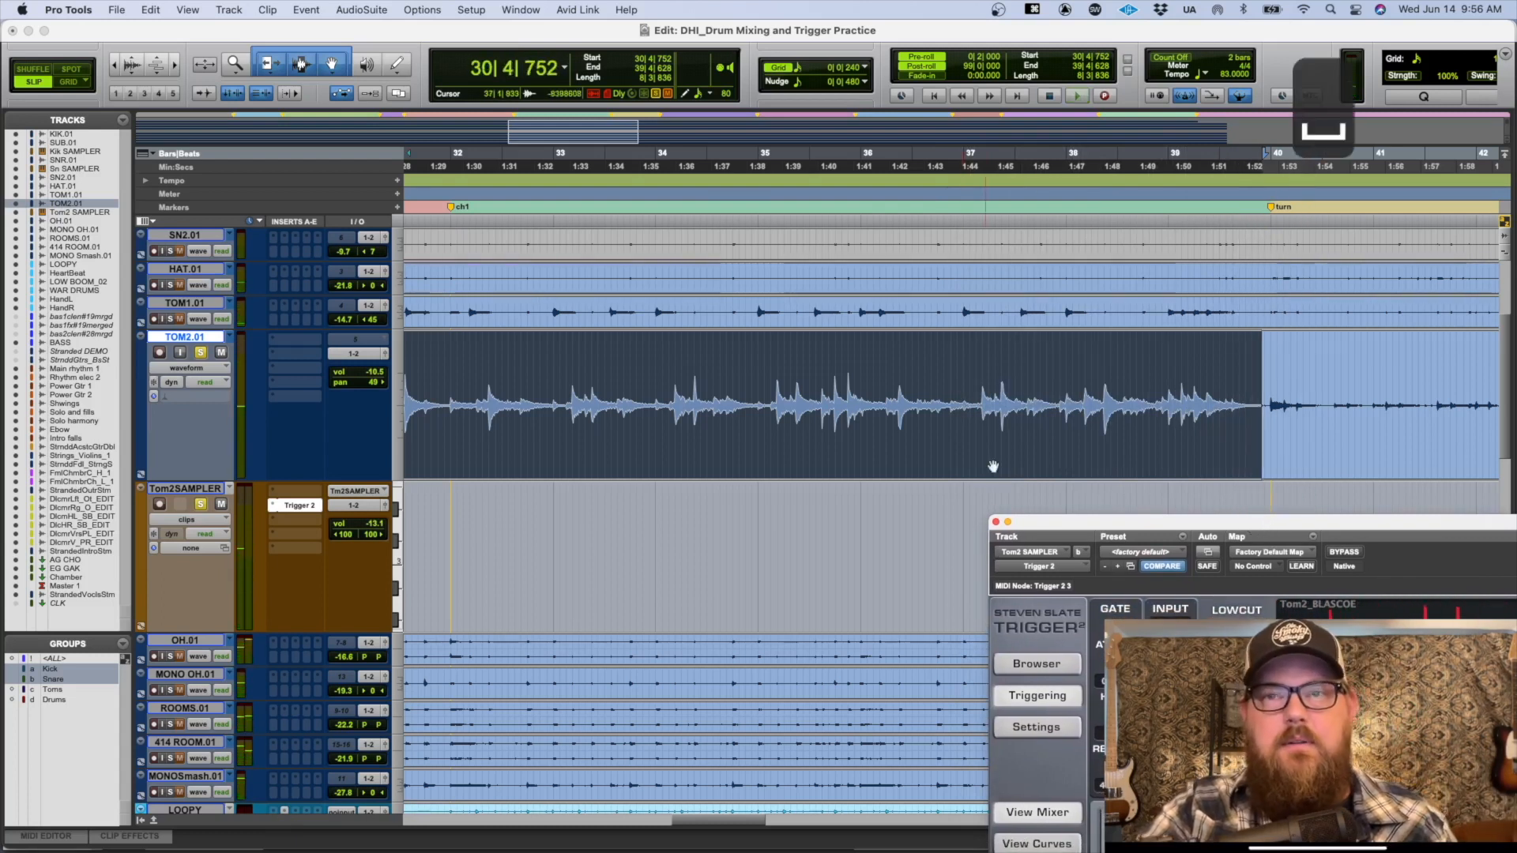
Step: Place the captured MIDI from Trigger 2 on the Tom2 SAMPLER track at the start of the session
left_click_drag(1063, 525, 1059, 352)
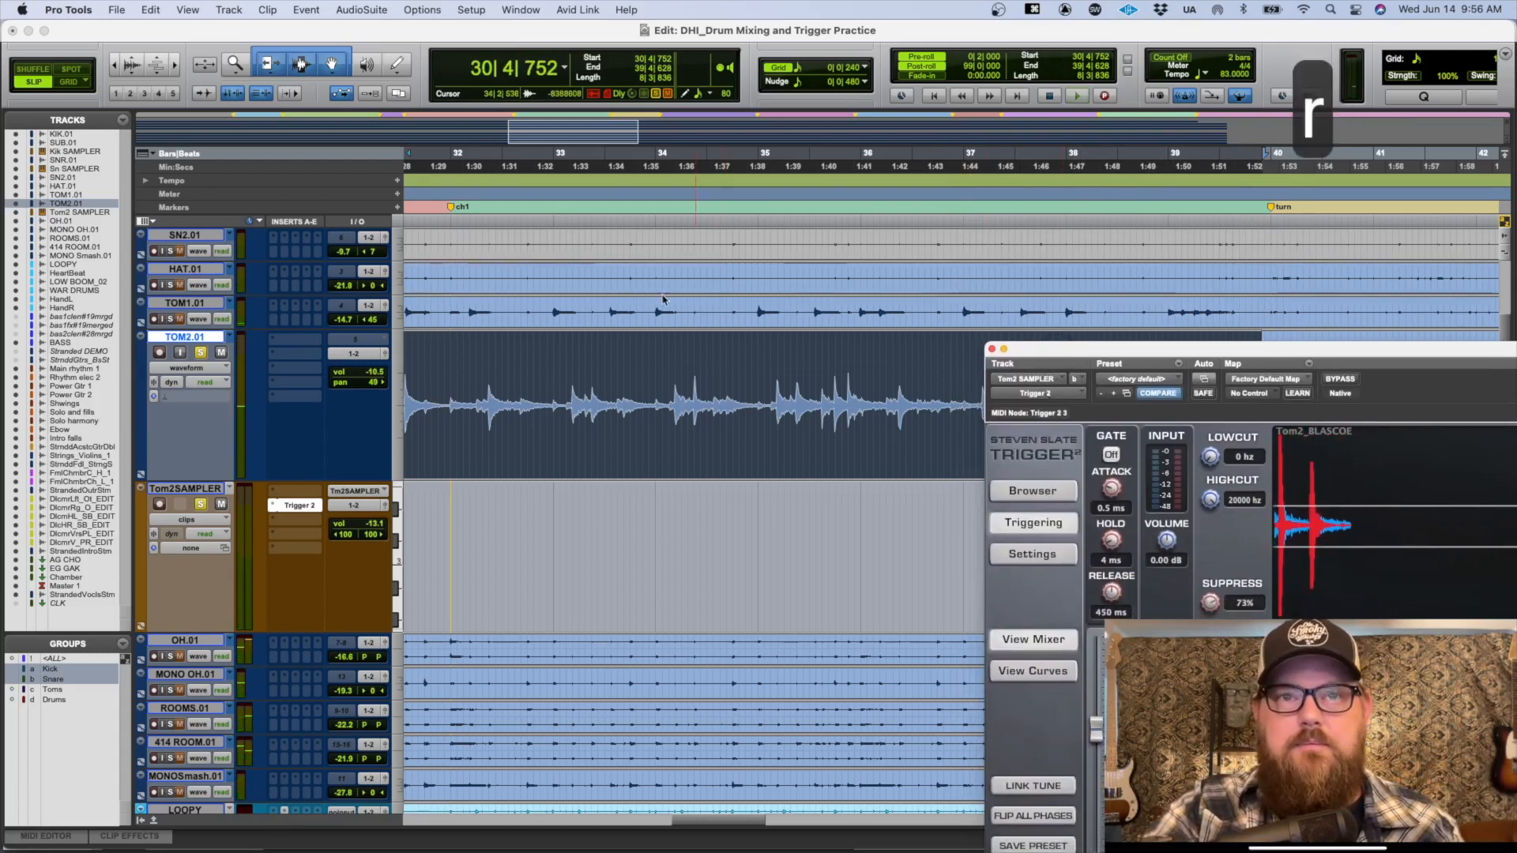
key("r")
key("r")
key("r")
left_click_drag(1137, 359, 1144, 38)
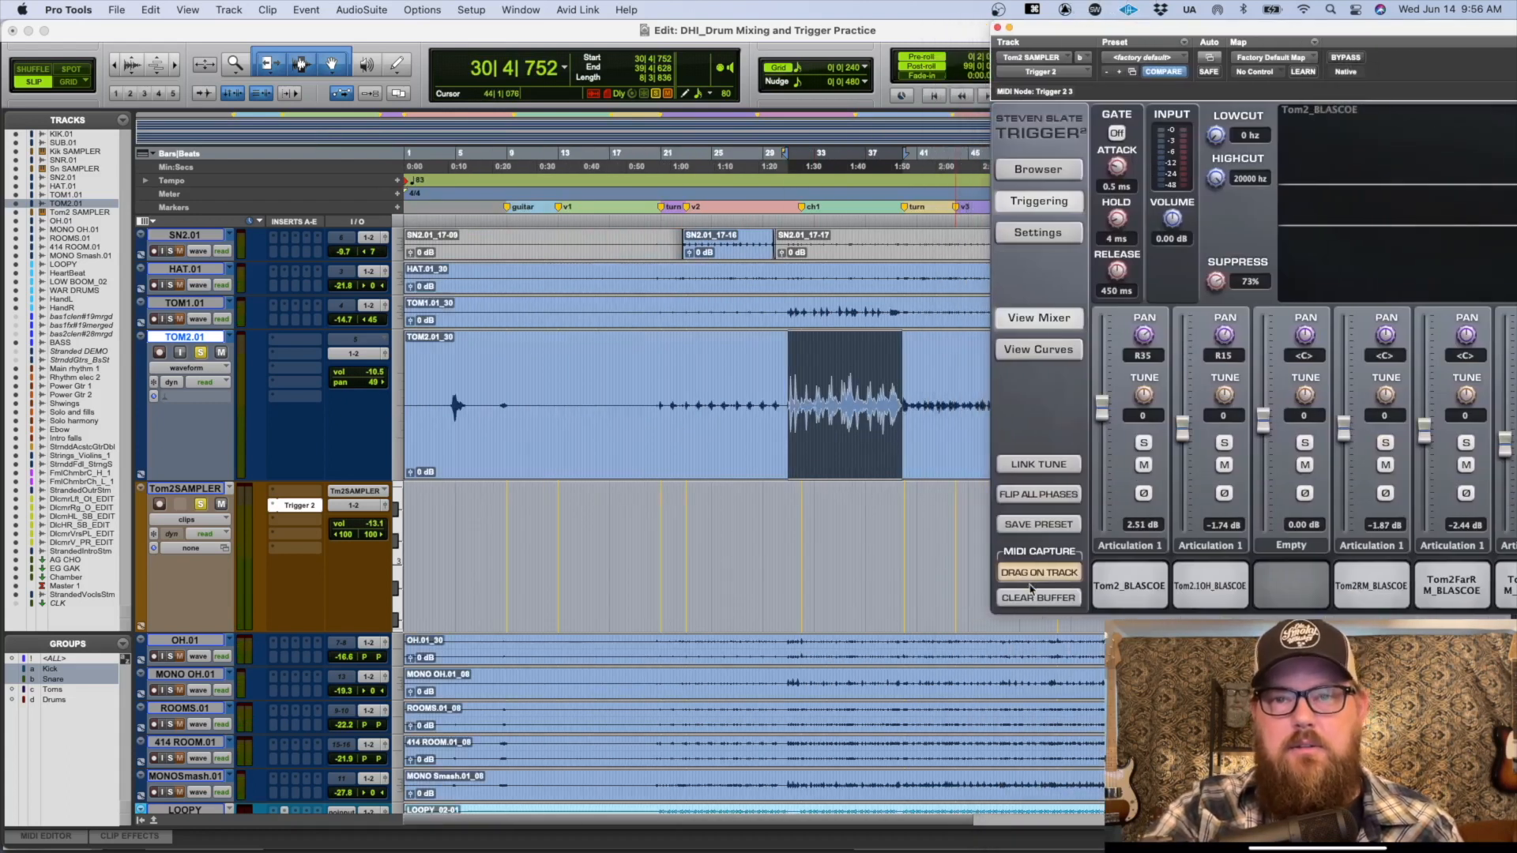
left_click_drag(997, 574, 435, 581)
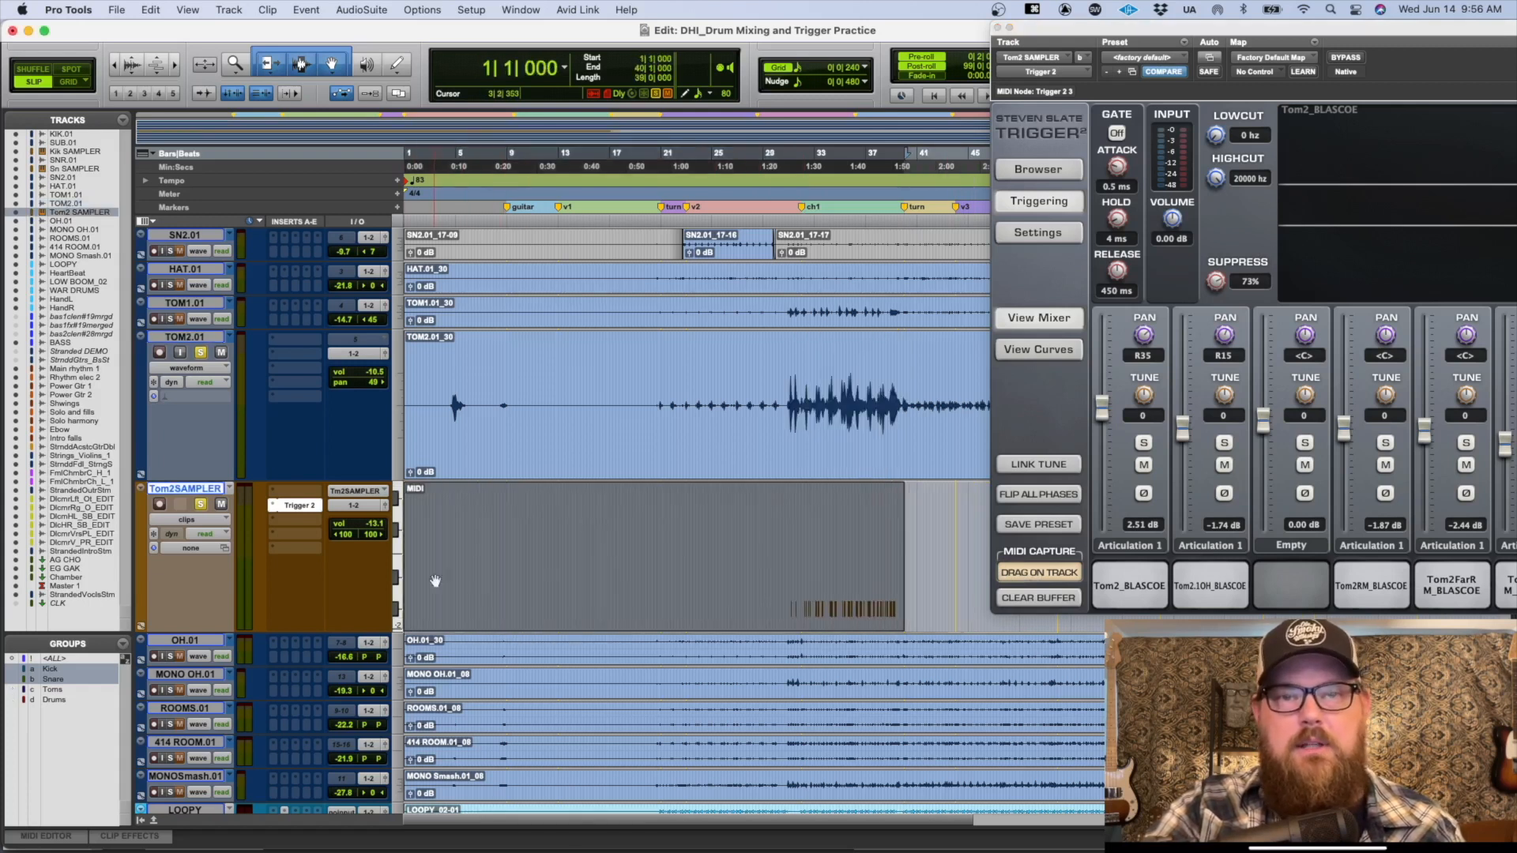
Step: Examine how the captured MIDI notes on Tom2 SAMPLER line up with the TOM2.01 hits from bar 31 onward
left_click(787, 508)
key("t")
key("t")
key("t")
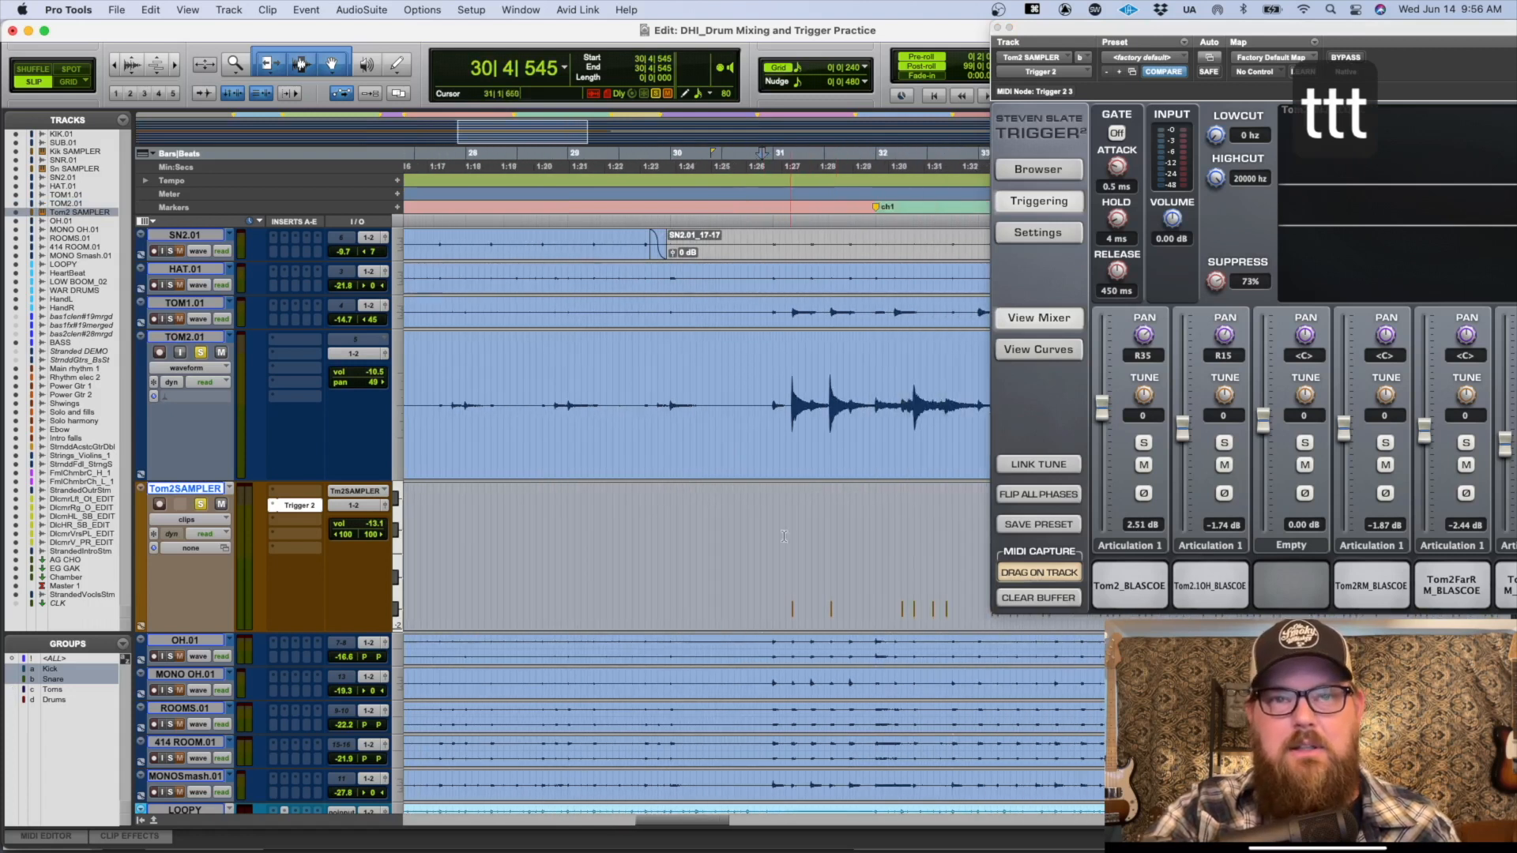
scroll(740, 513, "down", 2)
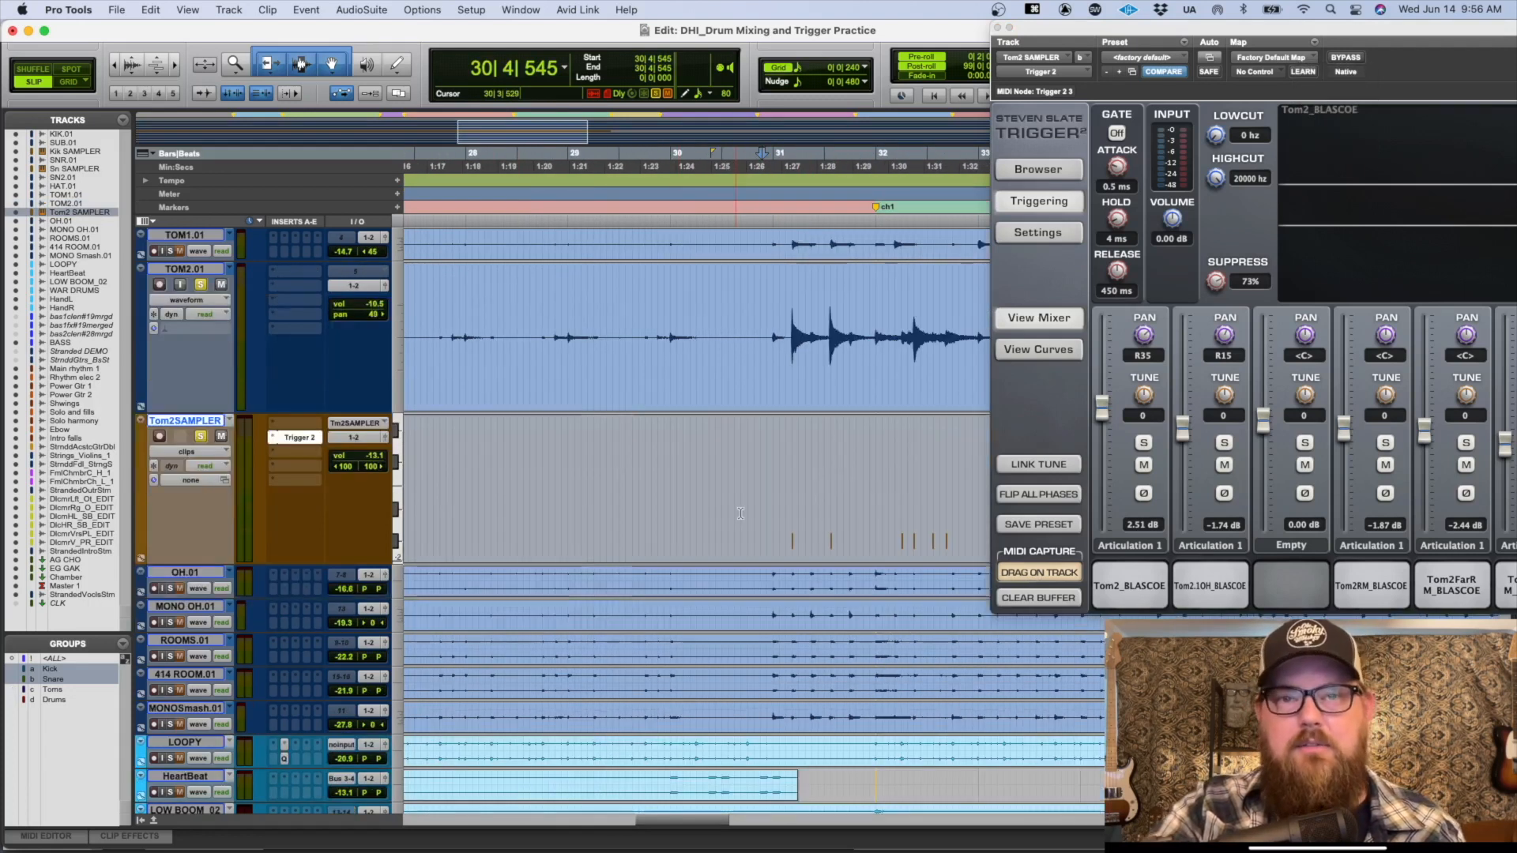
left_click(789, 448)
key("t")
key("t")
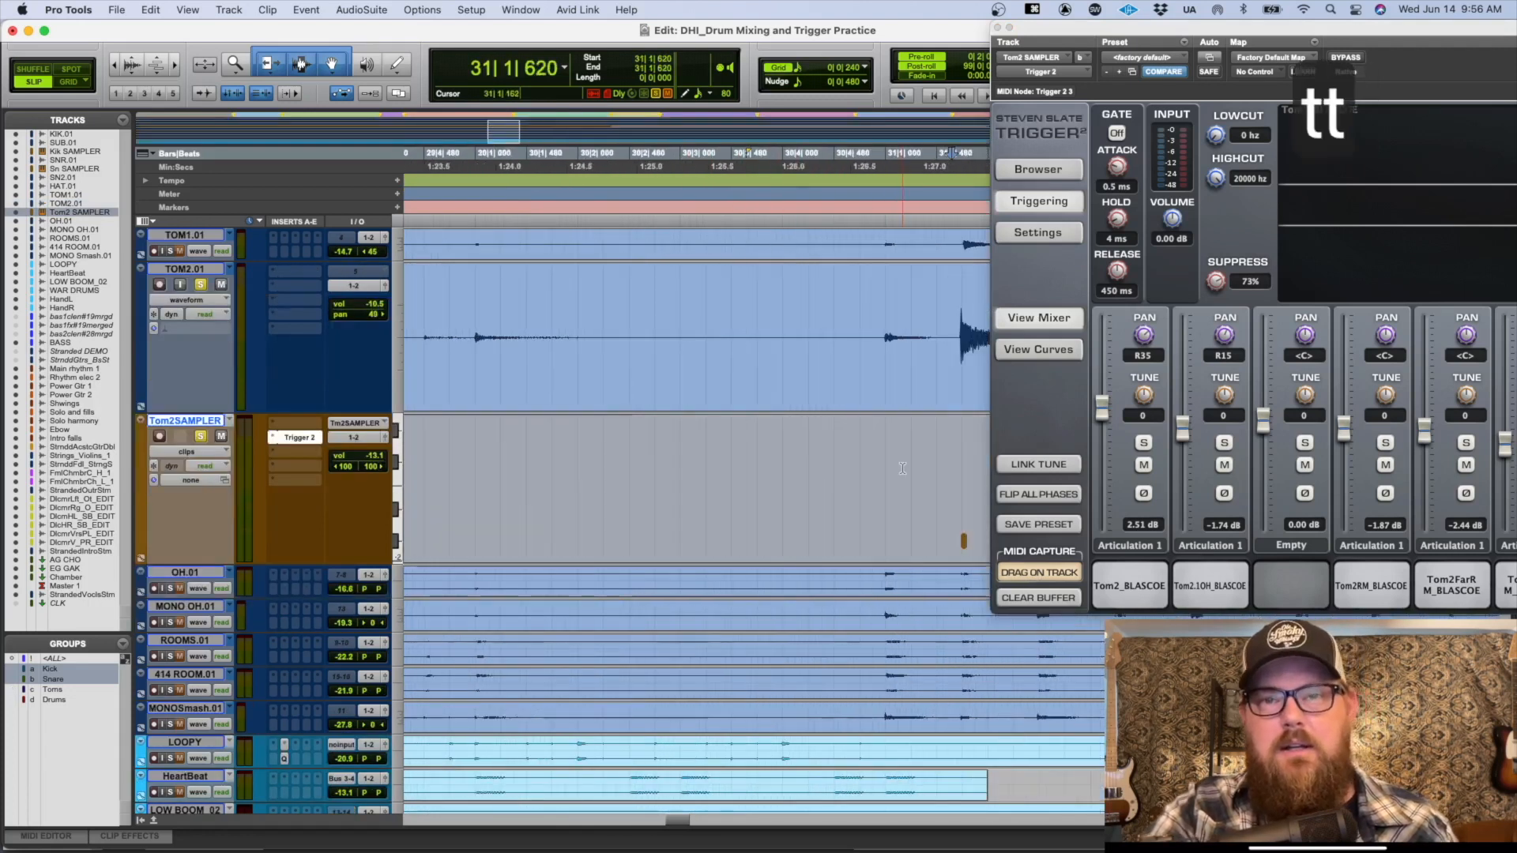
scroll(814, 508, "right", 5)
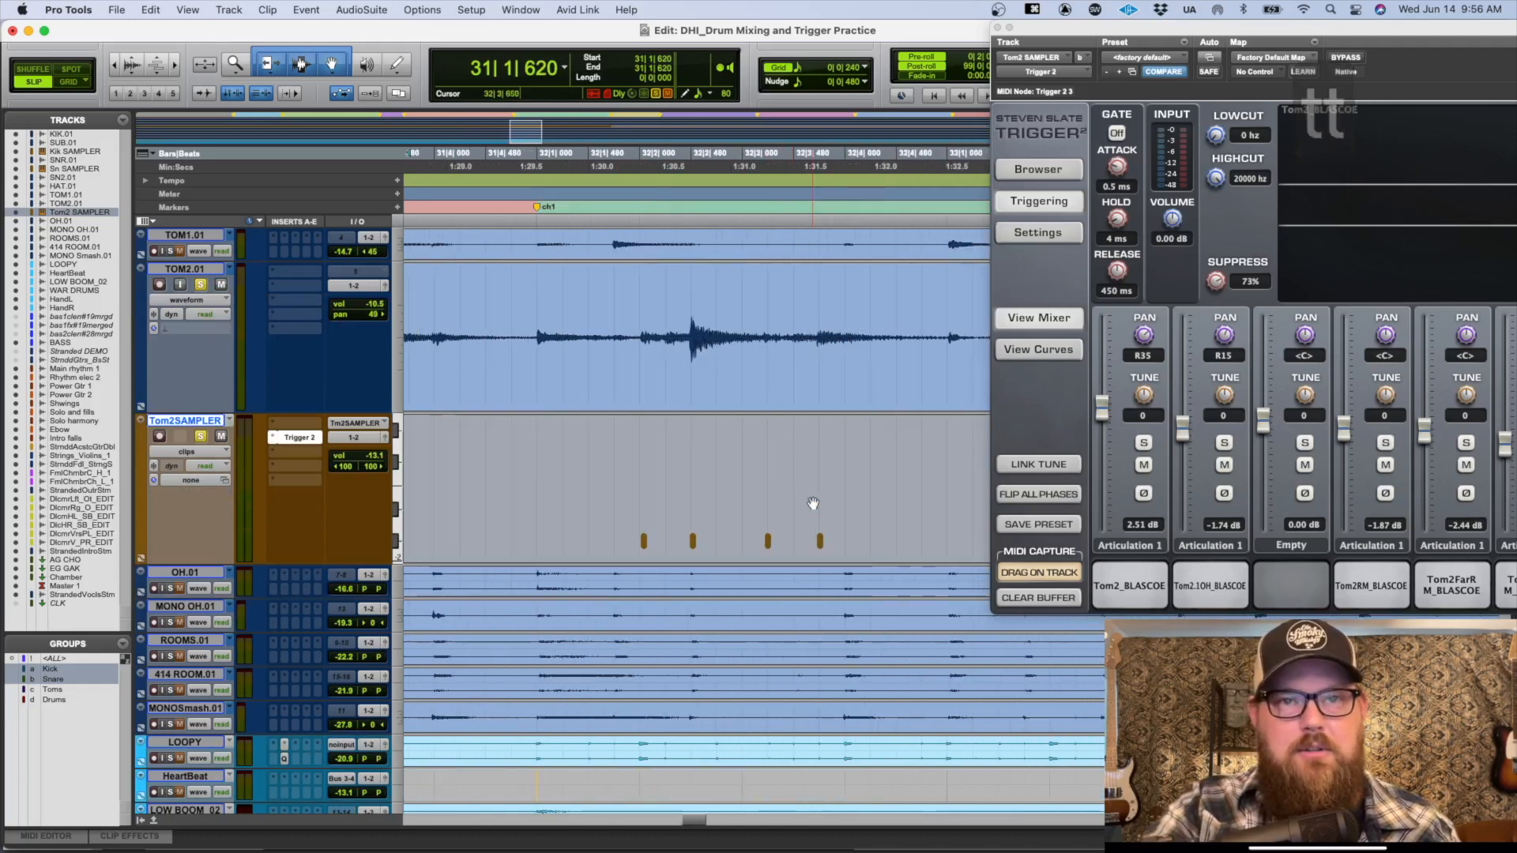
scroll(697, 463, "left", 1)
left_click(479, 471)
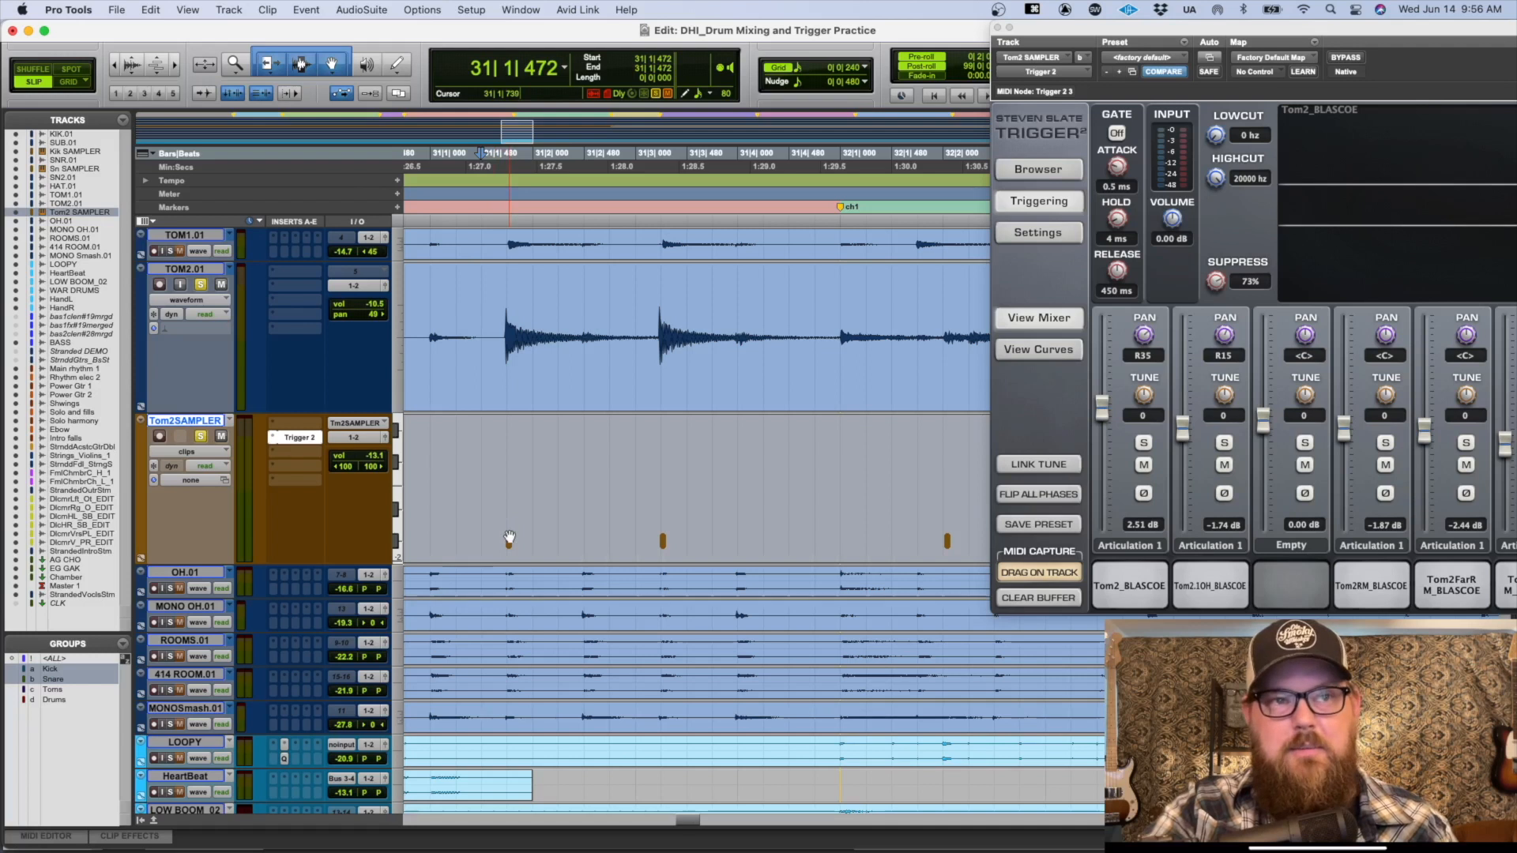
Step: Show the Instrument section in the Mix window and play back the tom part to check the drum channels and sends
key("super+equal")
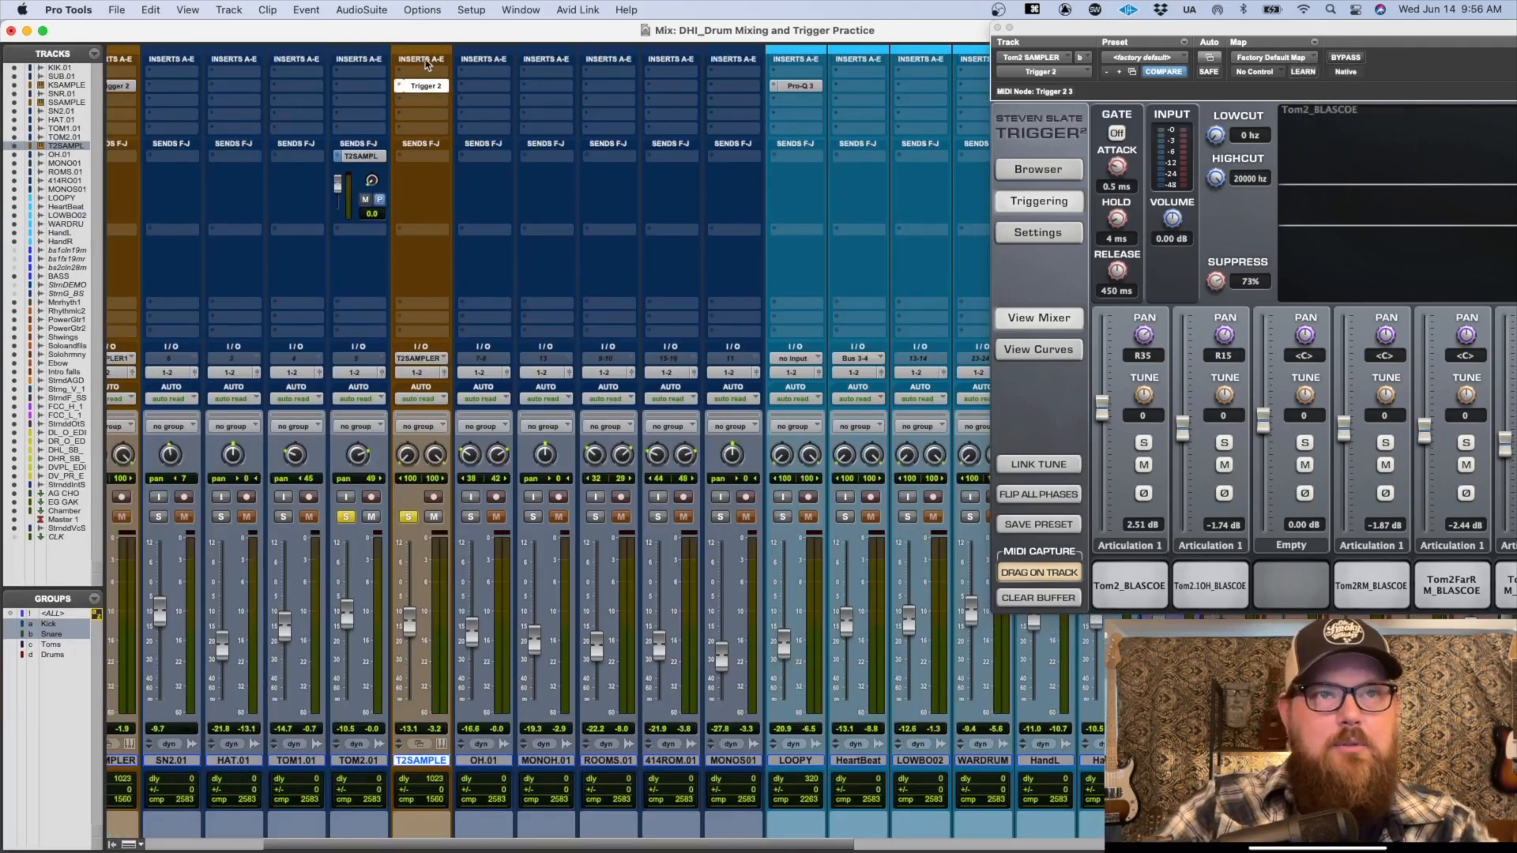
left_click(426, 60)
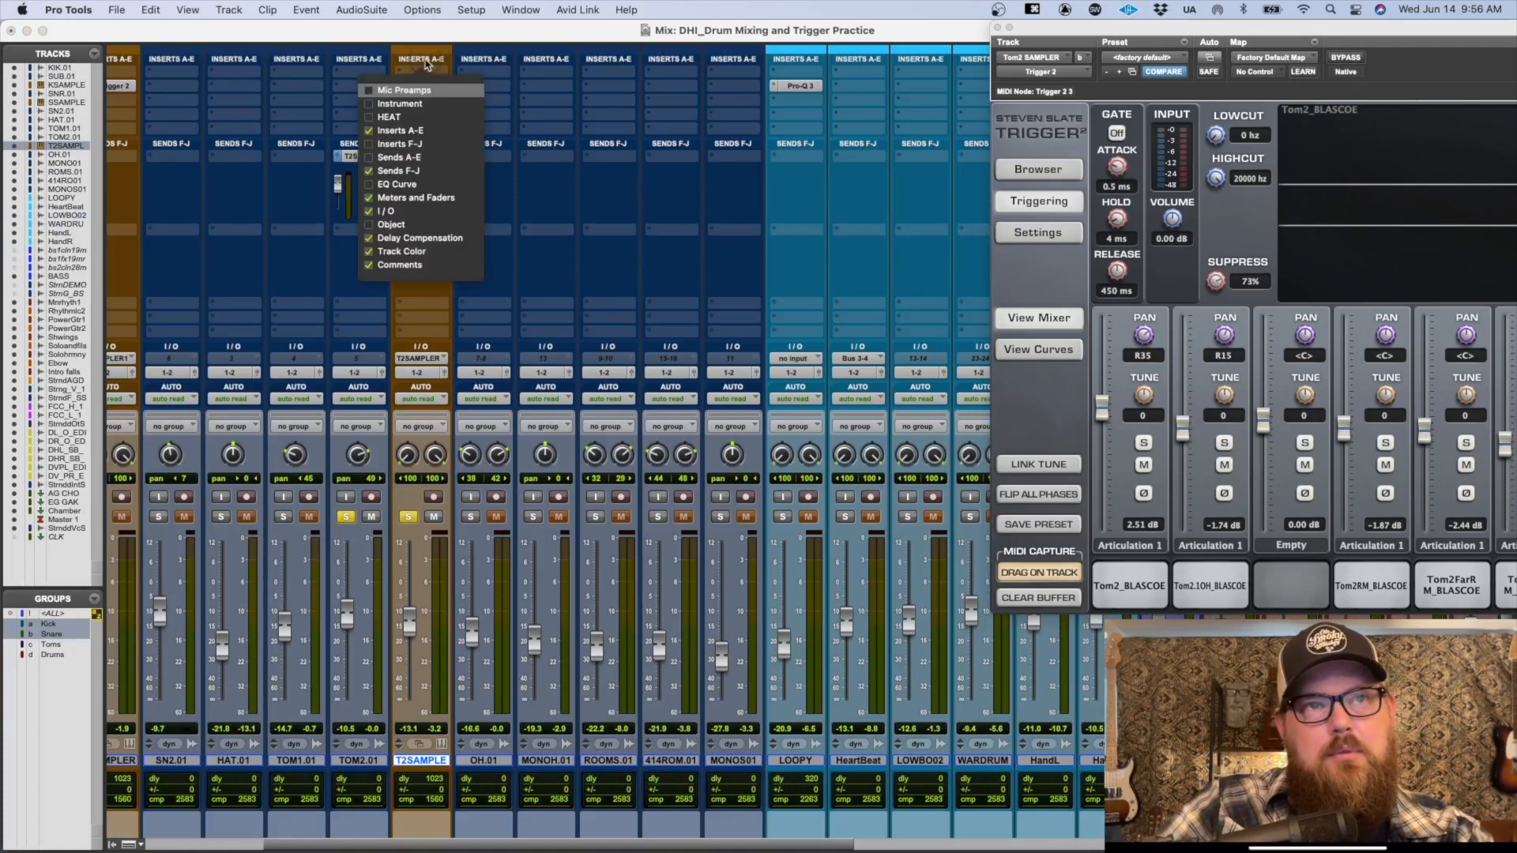
left_click(400, 103)
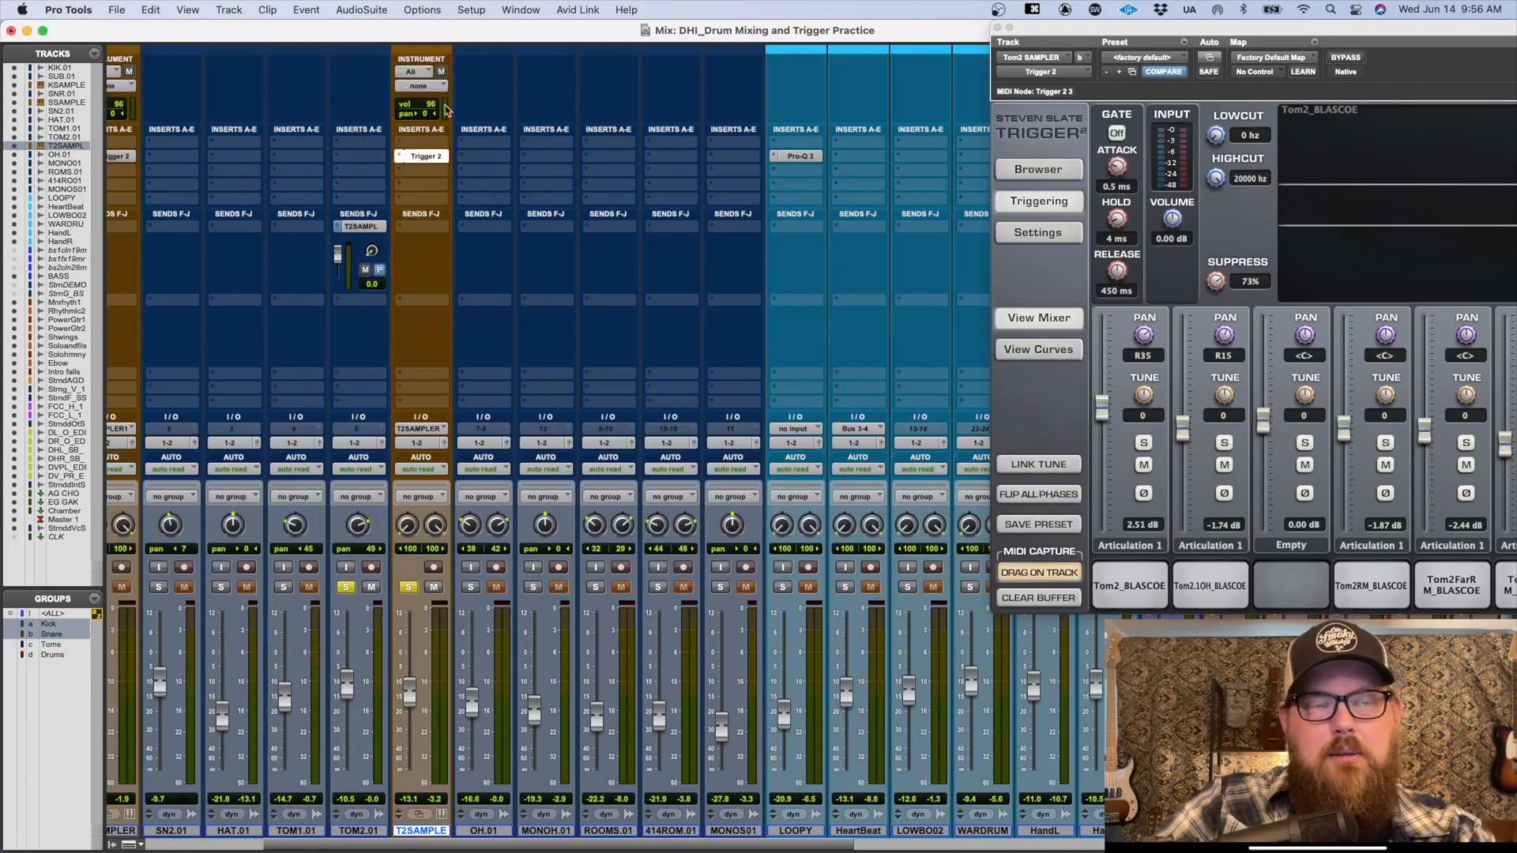
key("space")
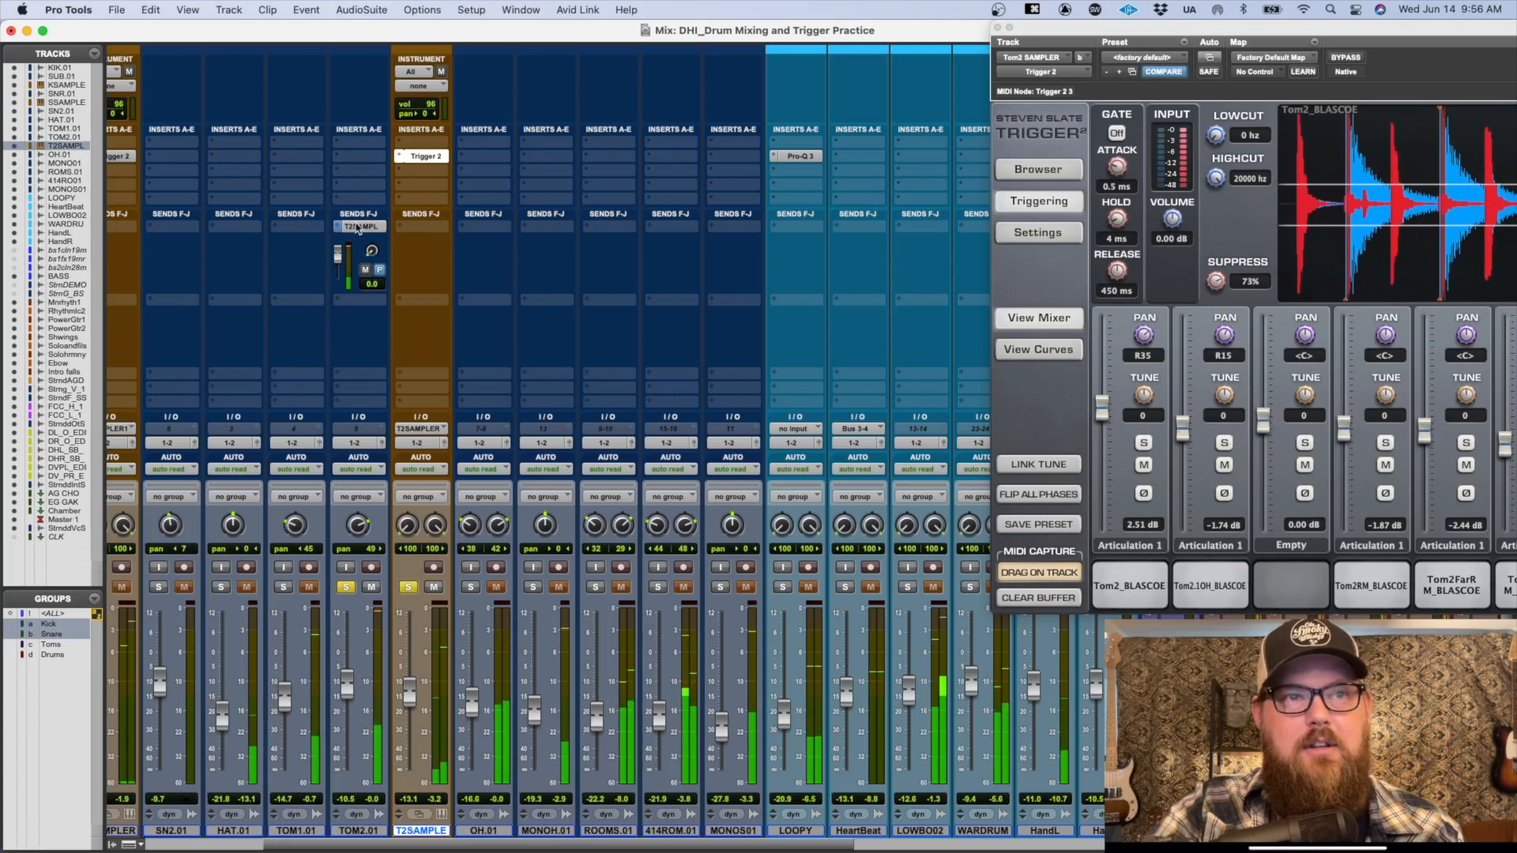
scroll(361, 229, "left", 2)
scroll(361, 229, "left", 4)
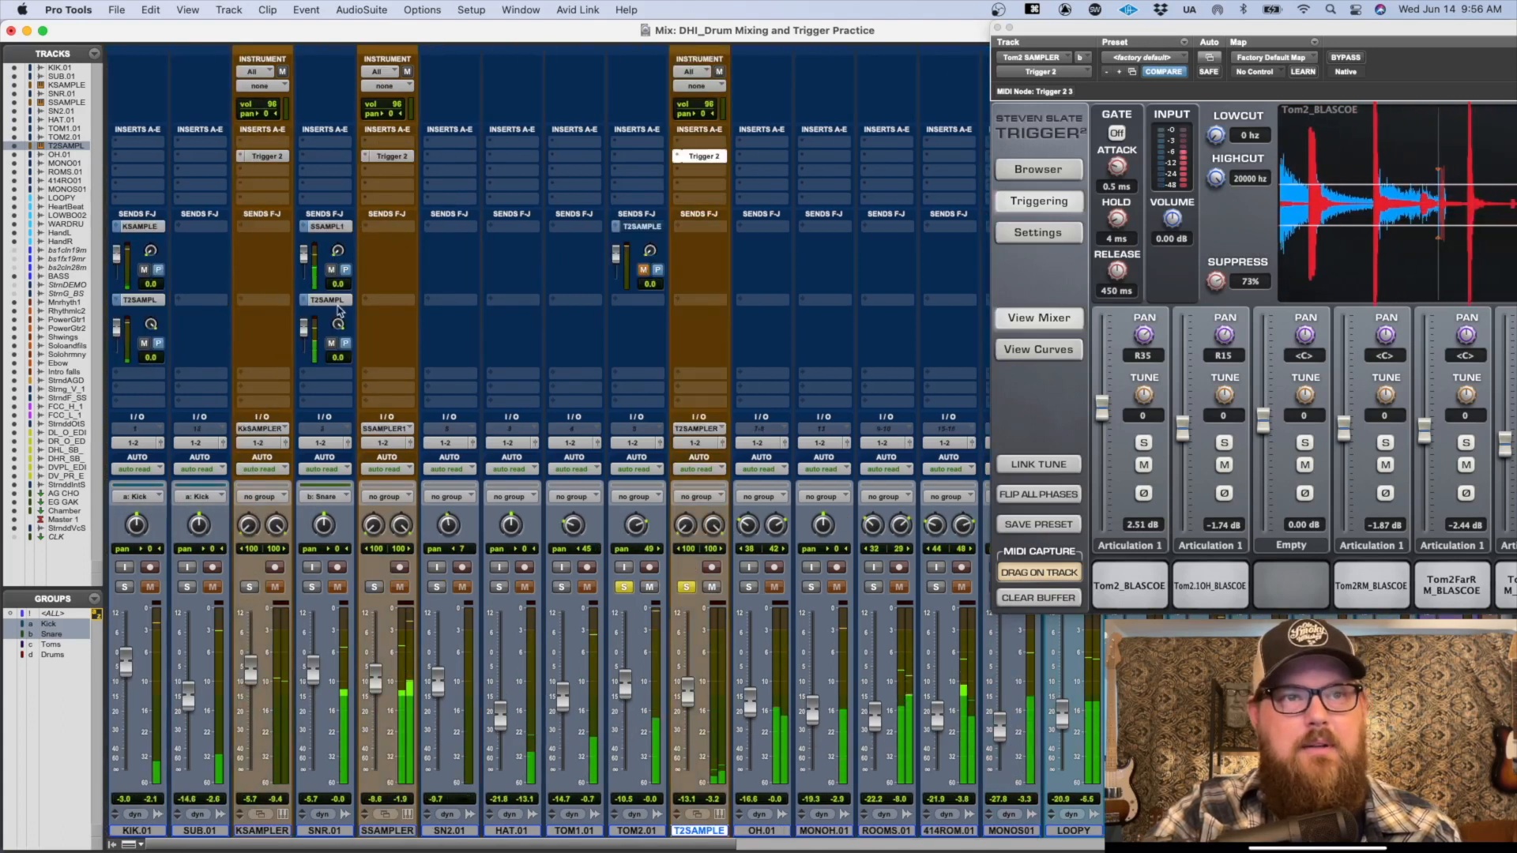
scroll(502, 136, "right", 4)
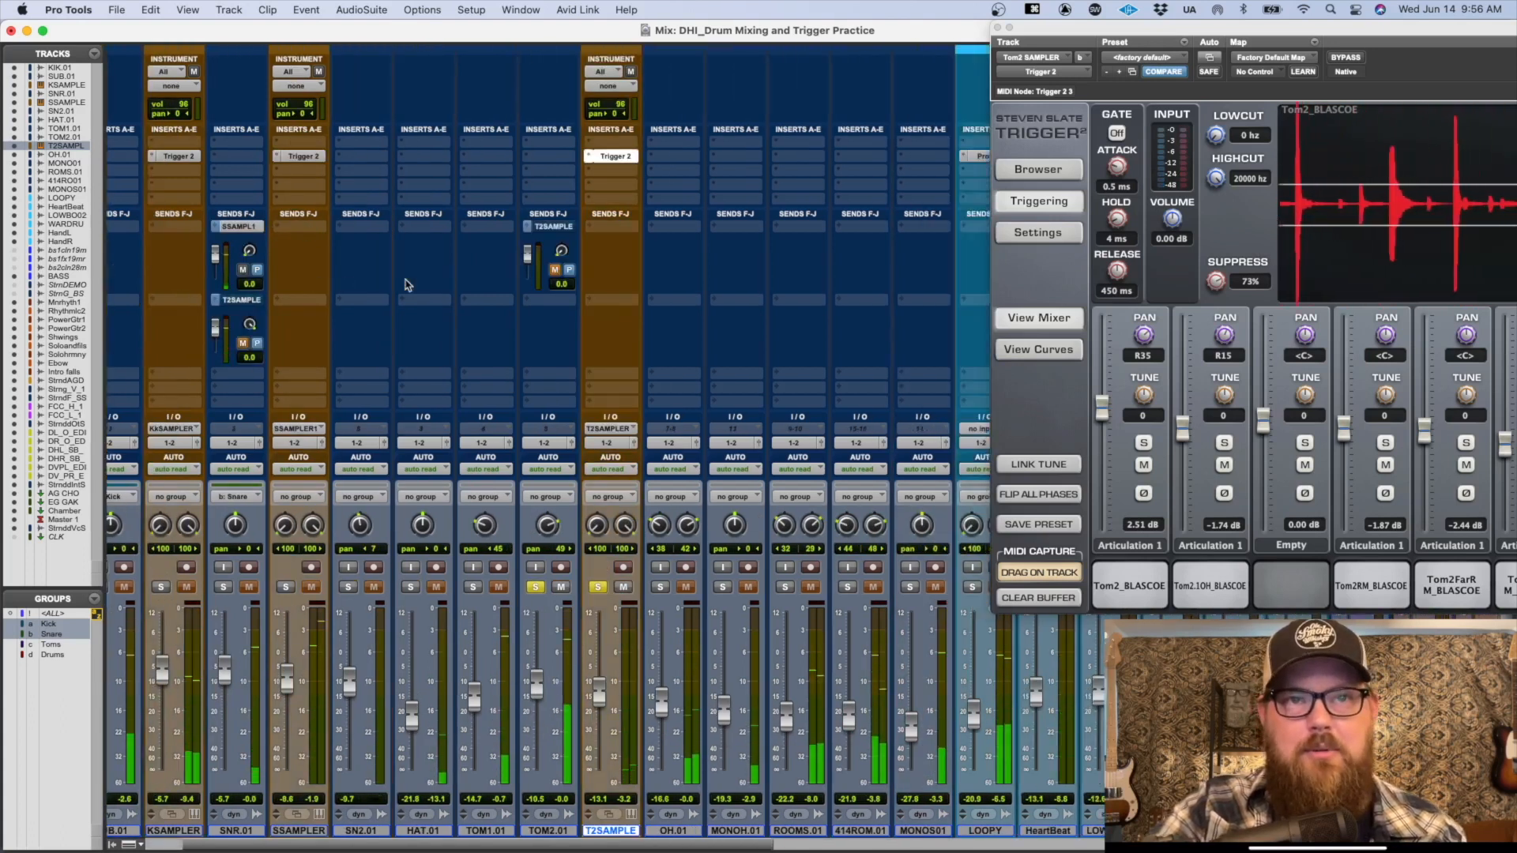
Step: Assign the Tom2 SAMPLER track's instrument MIDI output to Tom2 SAMPLER - Trigger 2 3, channel-1
left_click(449, 87)
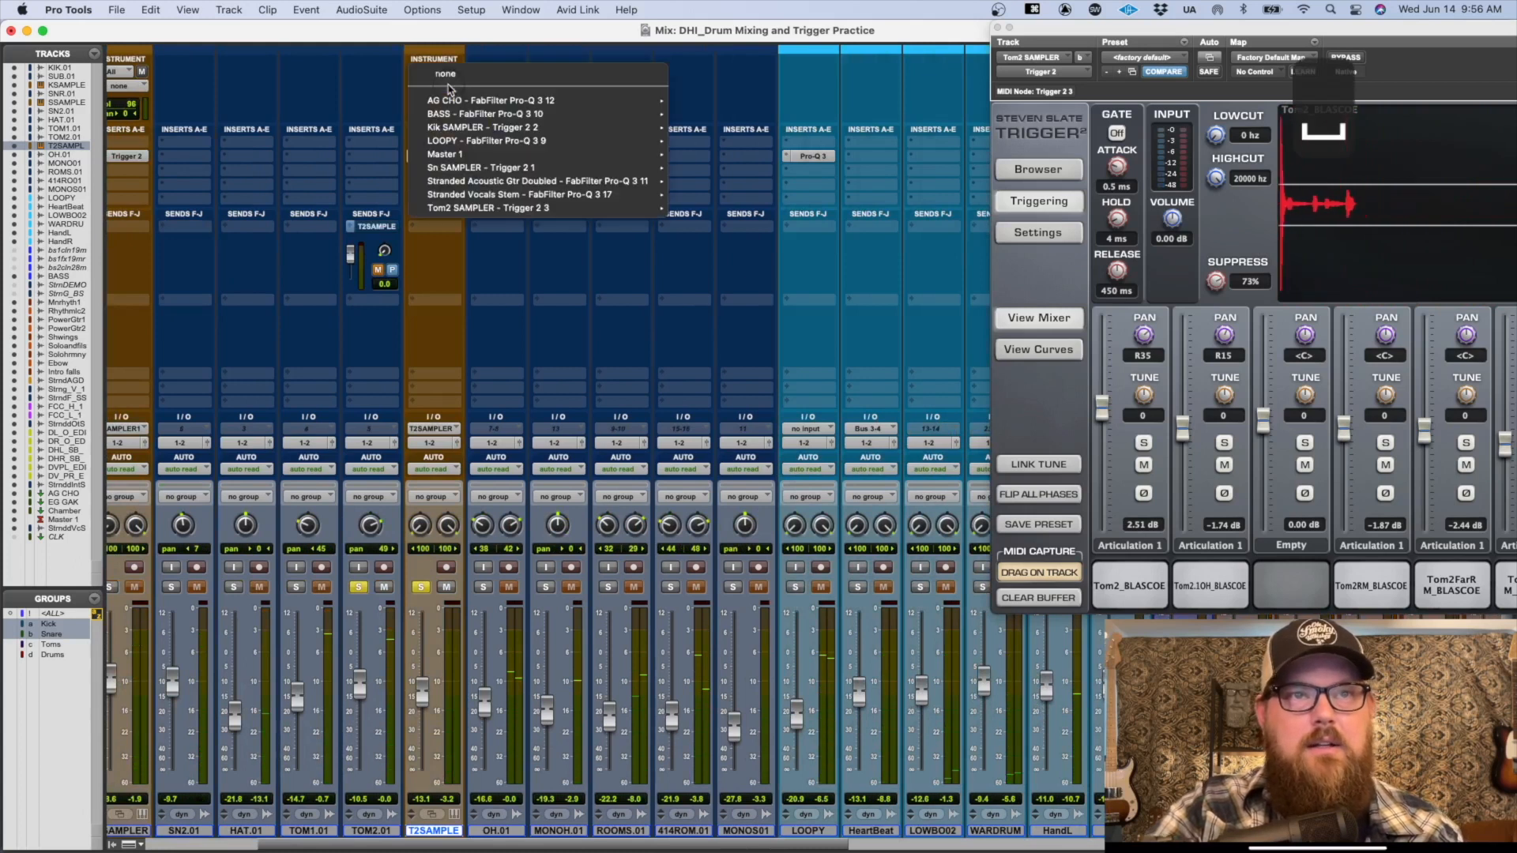
left_click(376, 88)
left_click(452, 85)
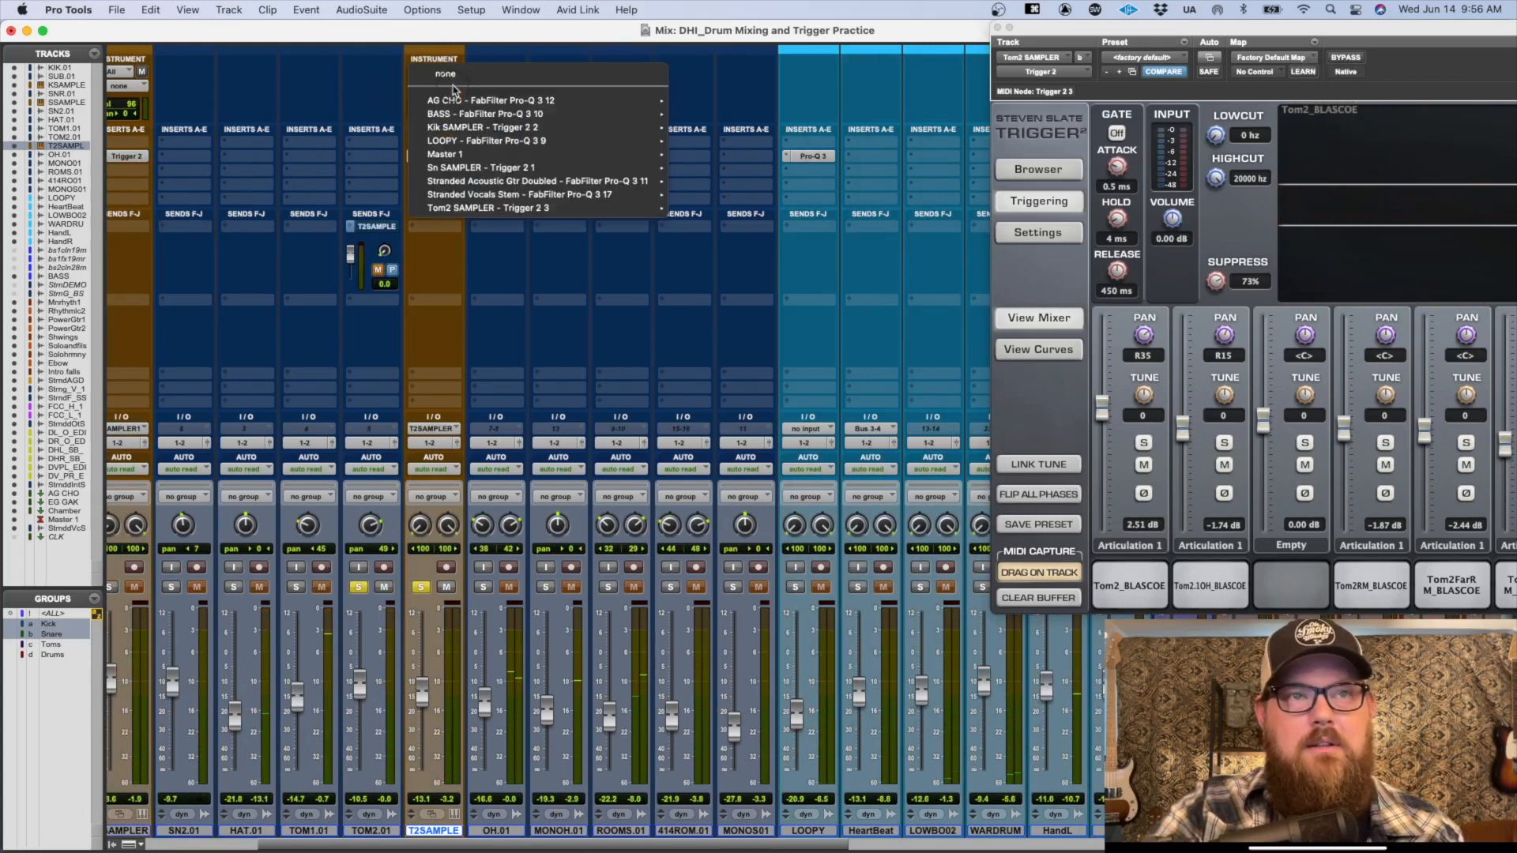
mouse_move(449, 118)
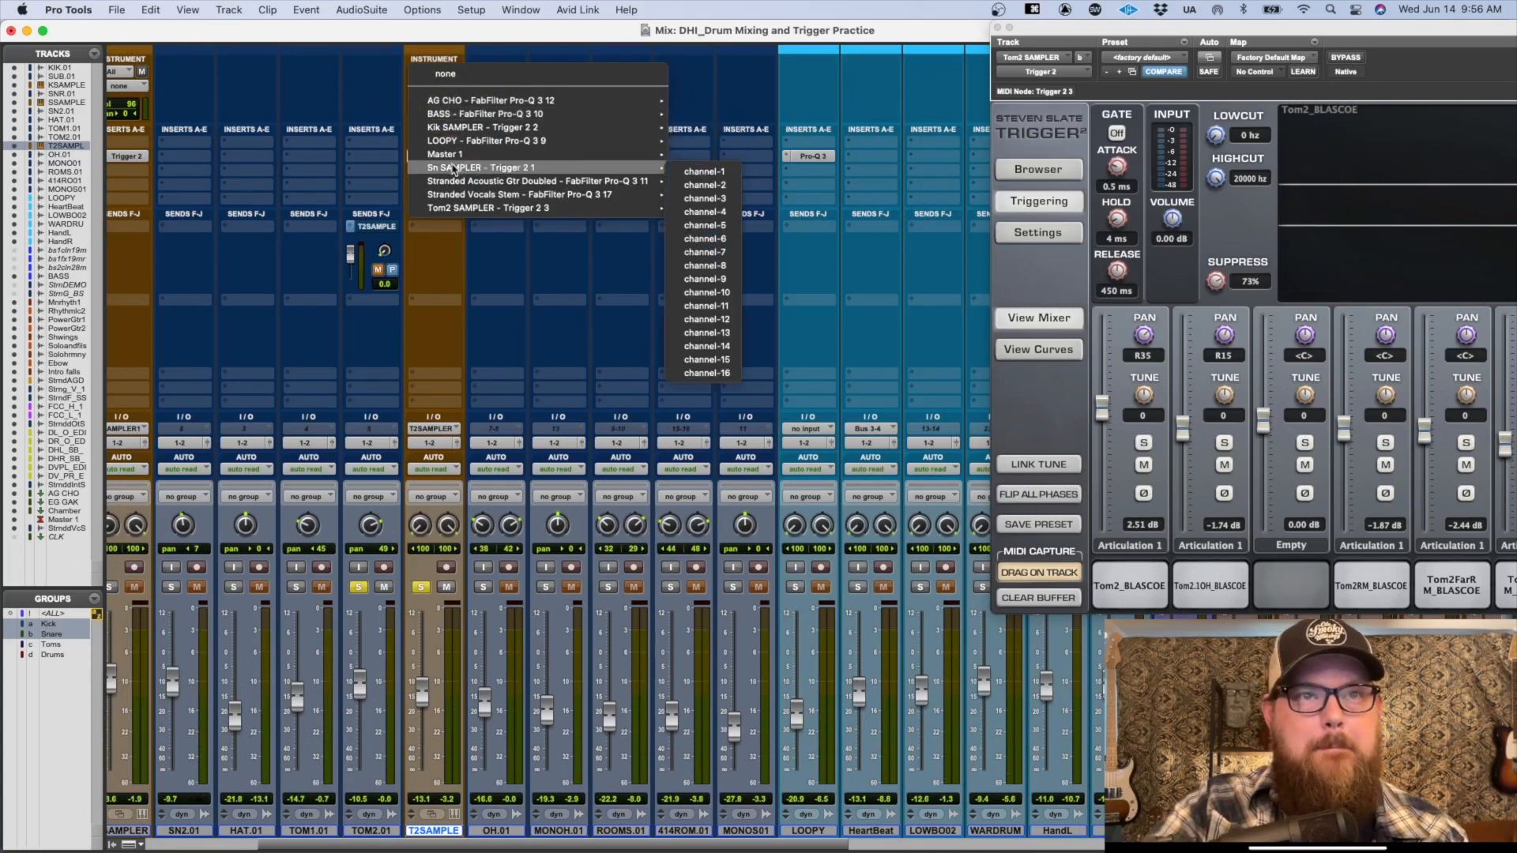
mouse_move(477, 207)
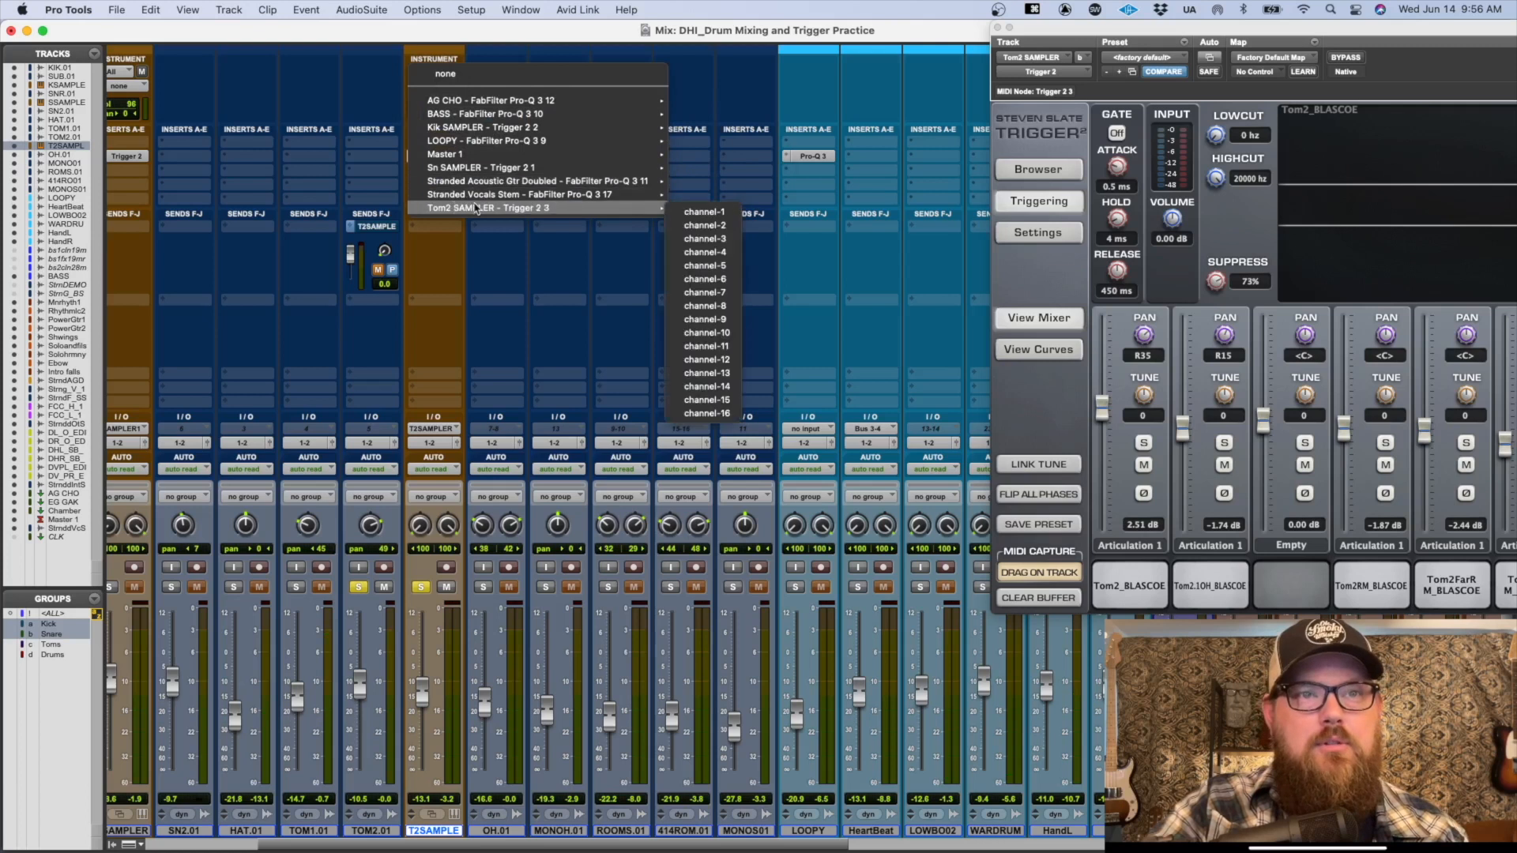
left_click(694, 212)
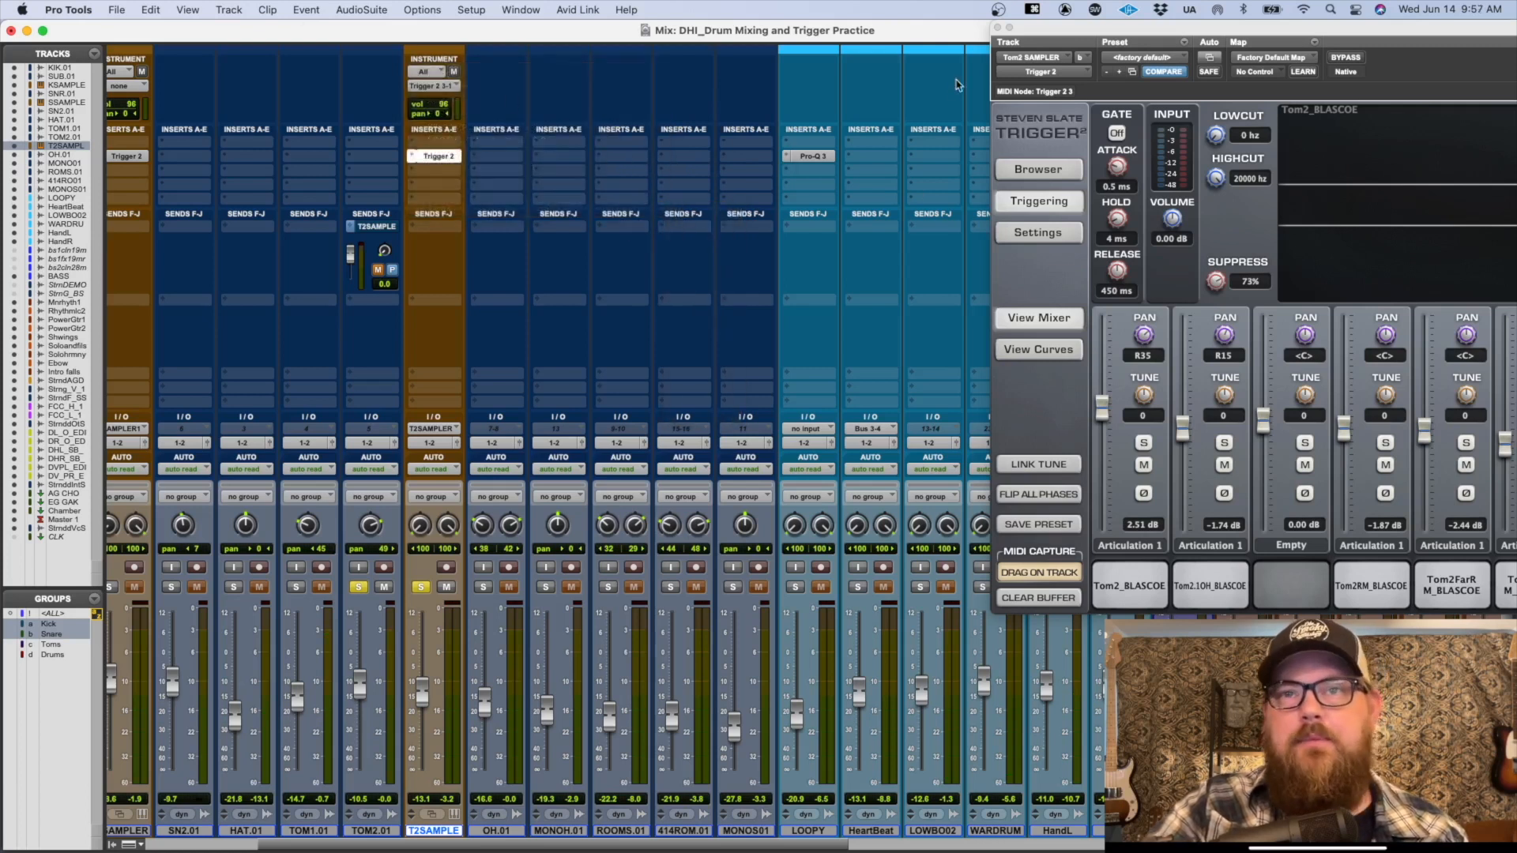
Step: Examine the MIDI In channel and note options in the Trigger 2 settings
left_click(1027, 235)
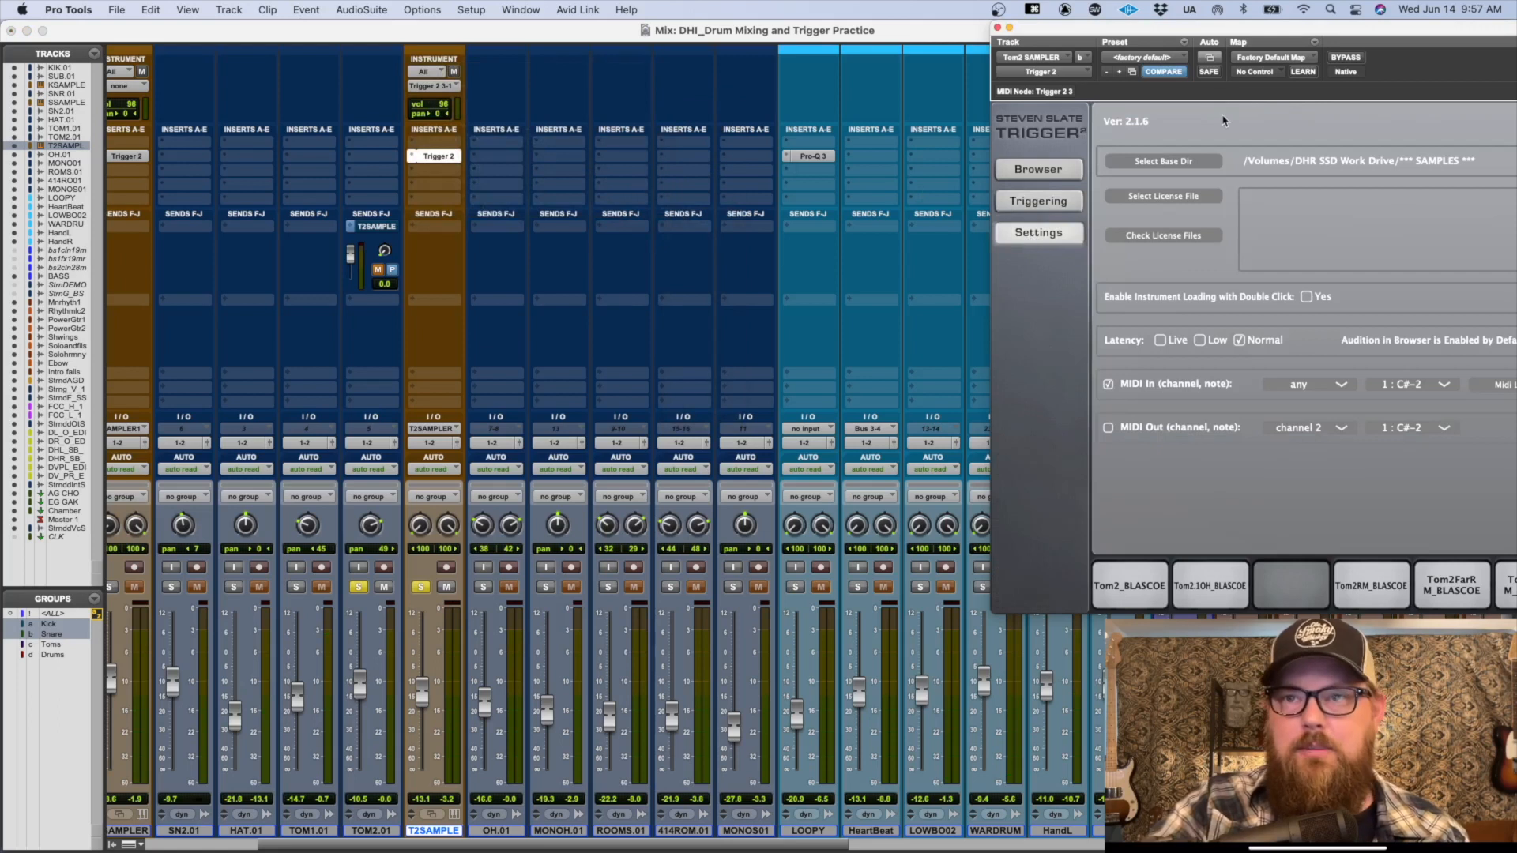
left_click_drag(1197, 31, 844, 63)
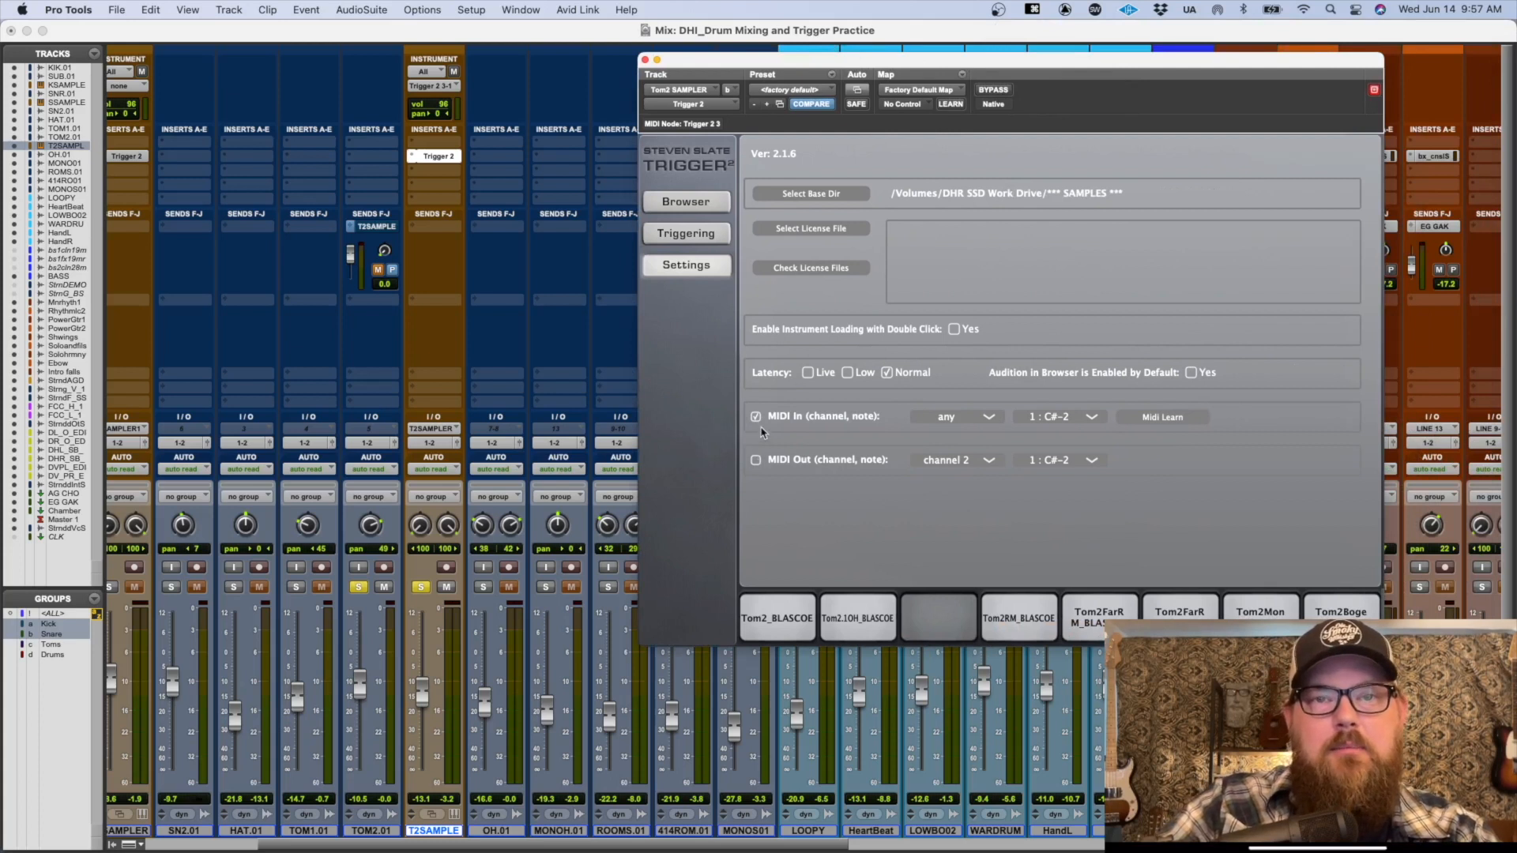
left_click(1066, 421)
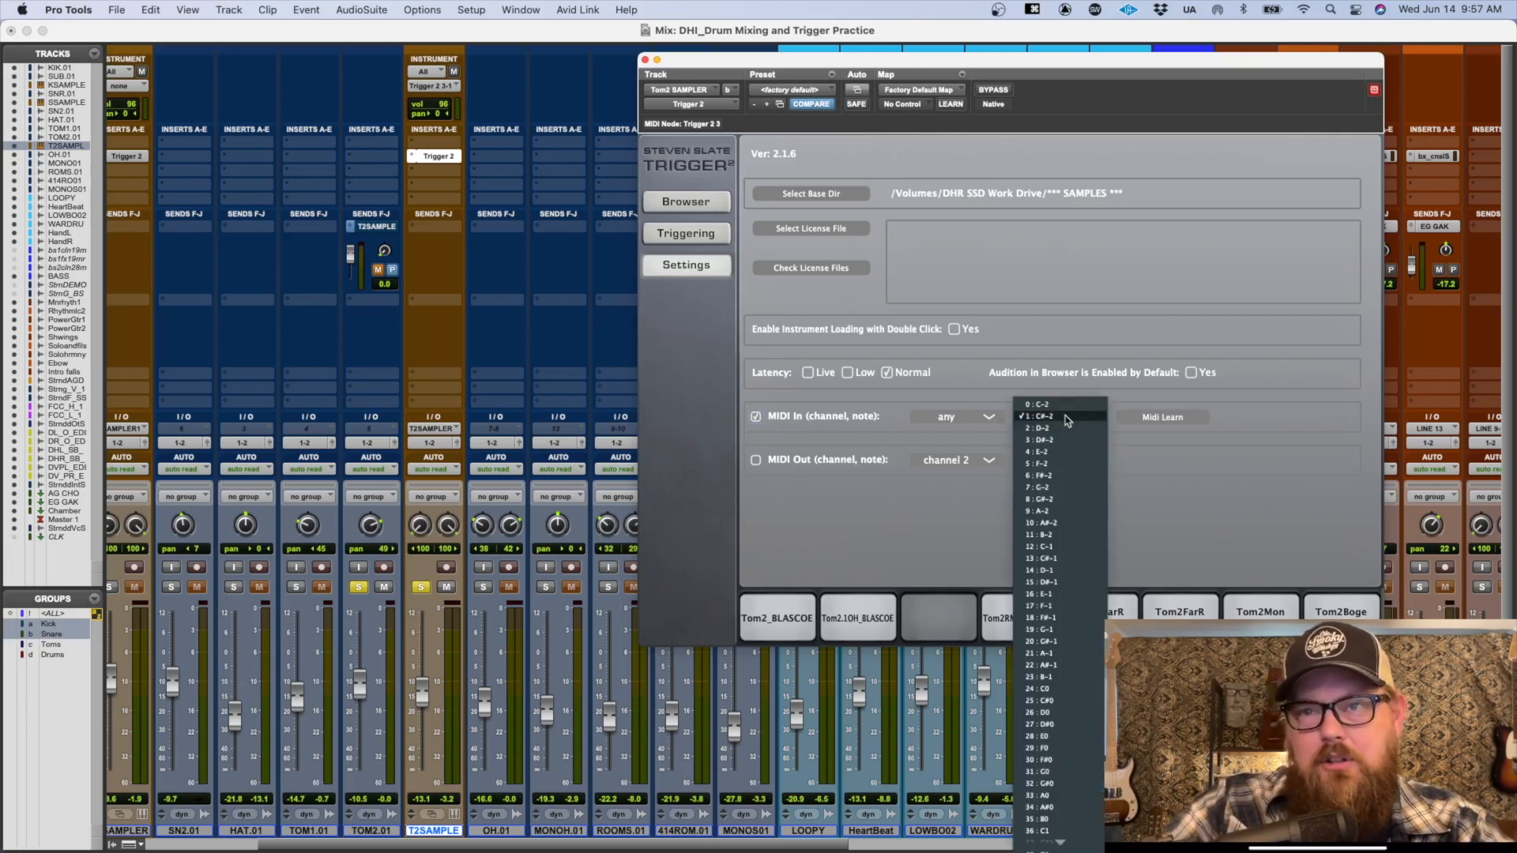
left_click(1145, 473)
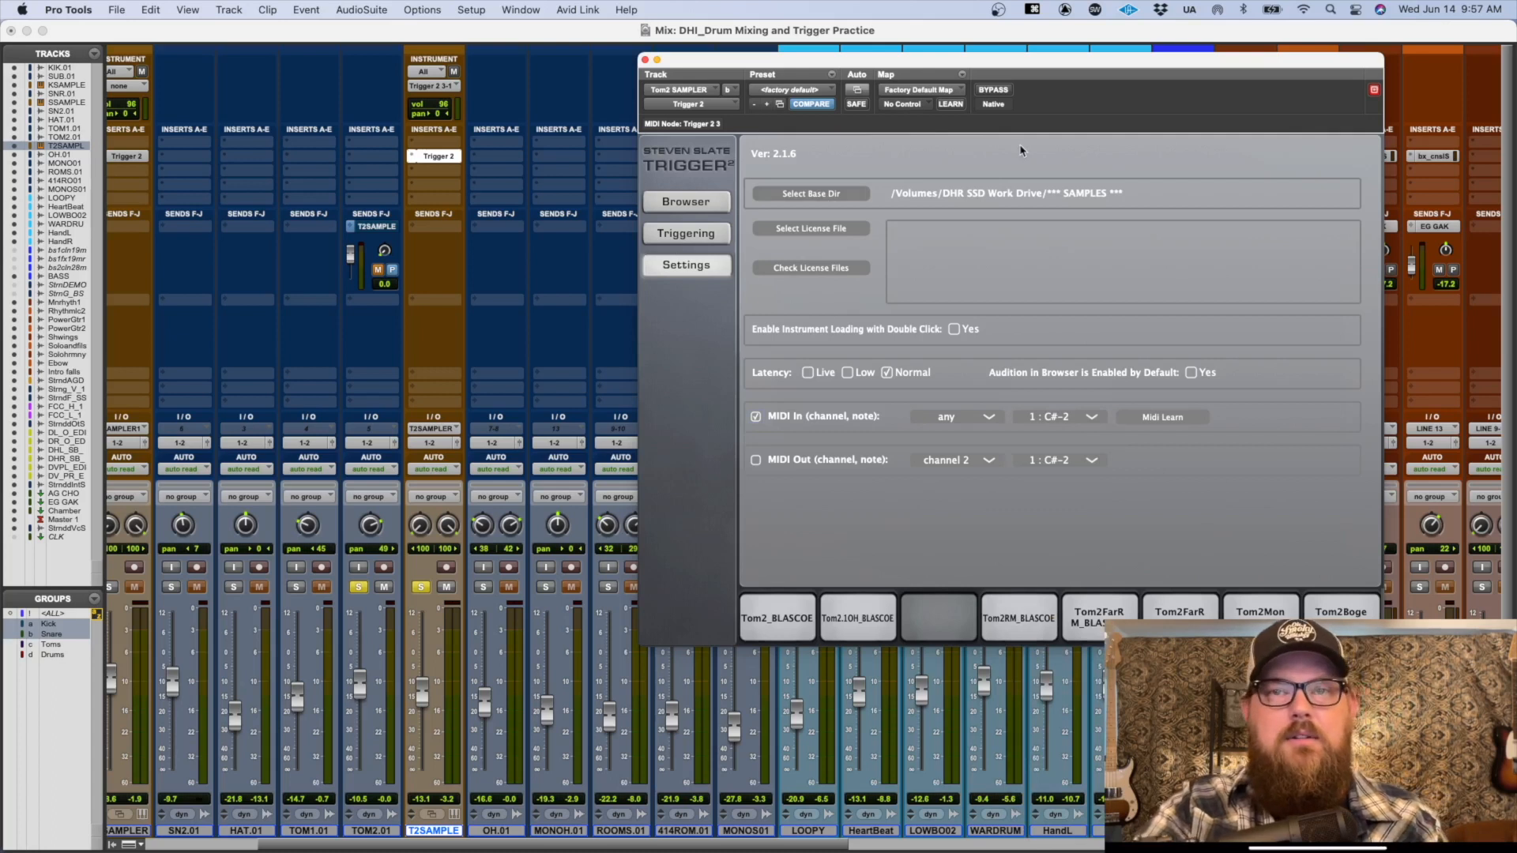
Step: Return Trigger 2 to its triggering view and play the part to check that the MIDI notes fire the tom samples
left_click(688, 235)
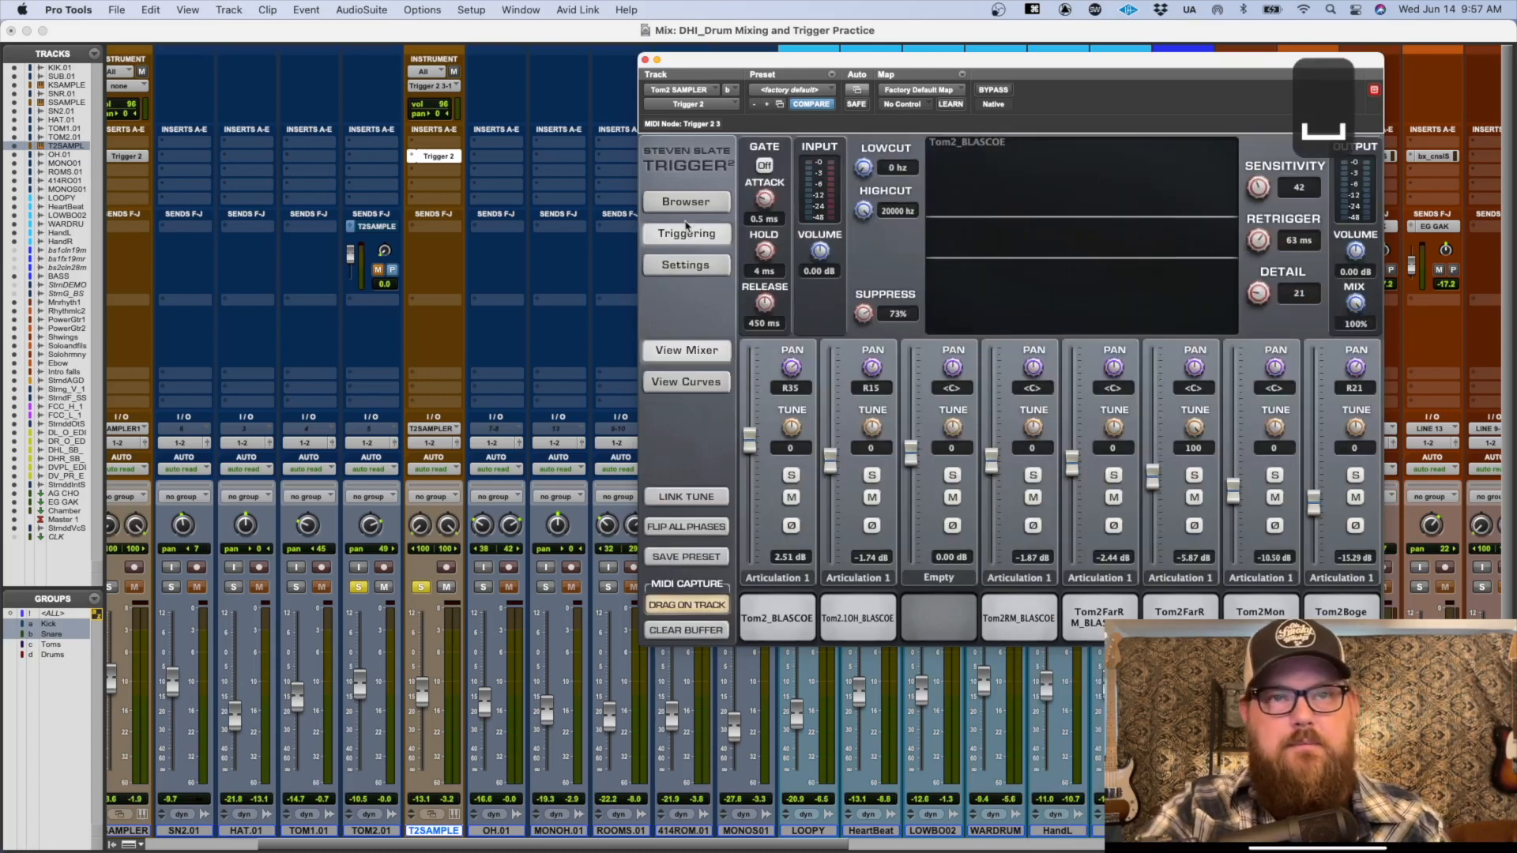
scroll(553, 278, "right", 3)
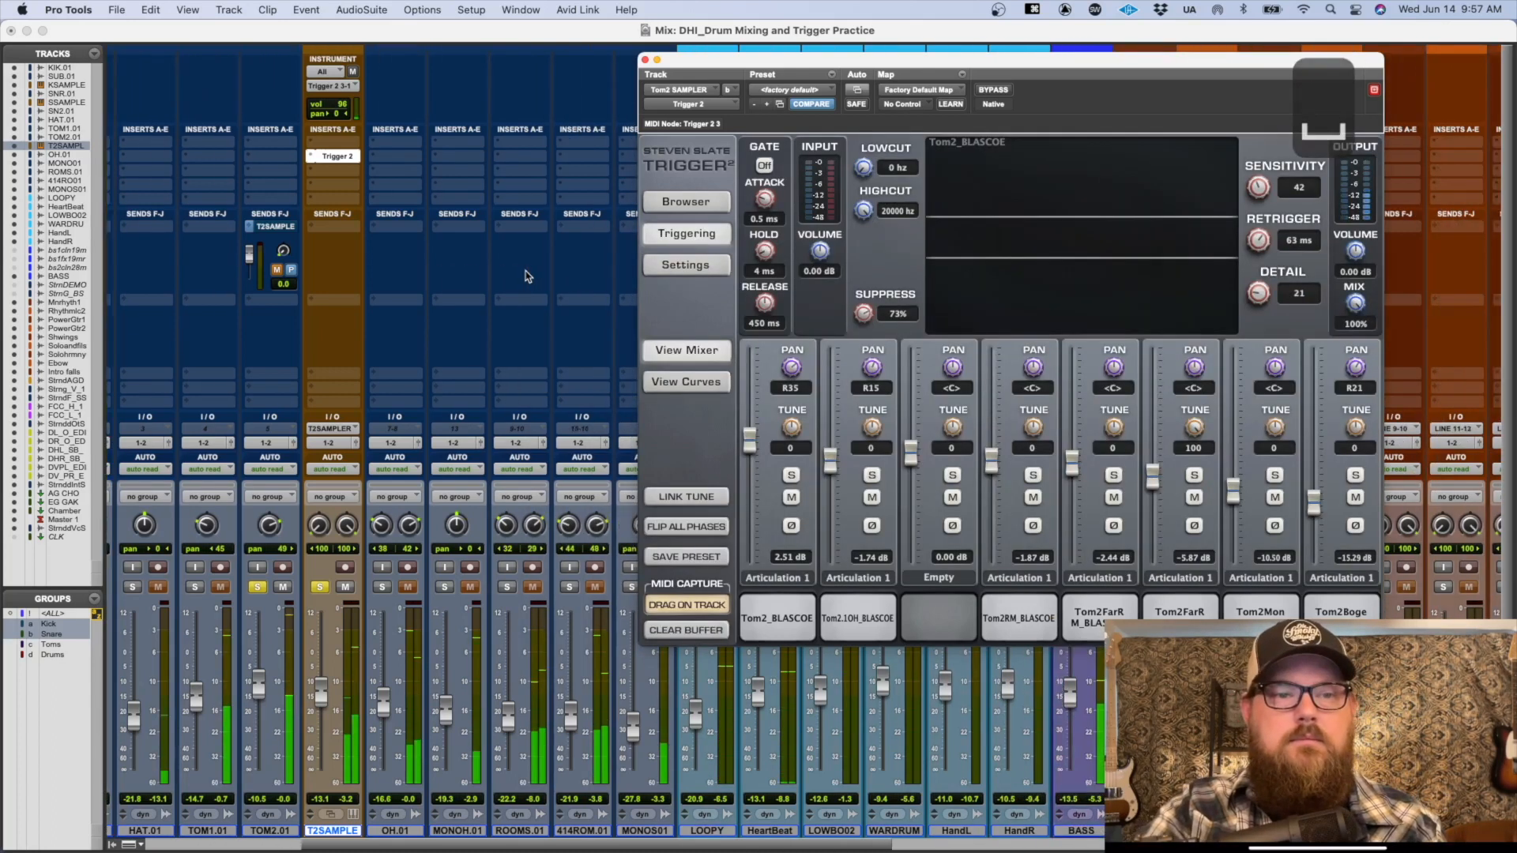
key("super+grave")
scroll(116, 296, "left", 3)
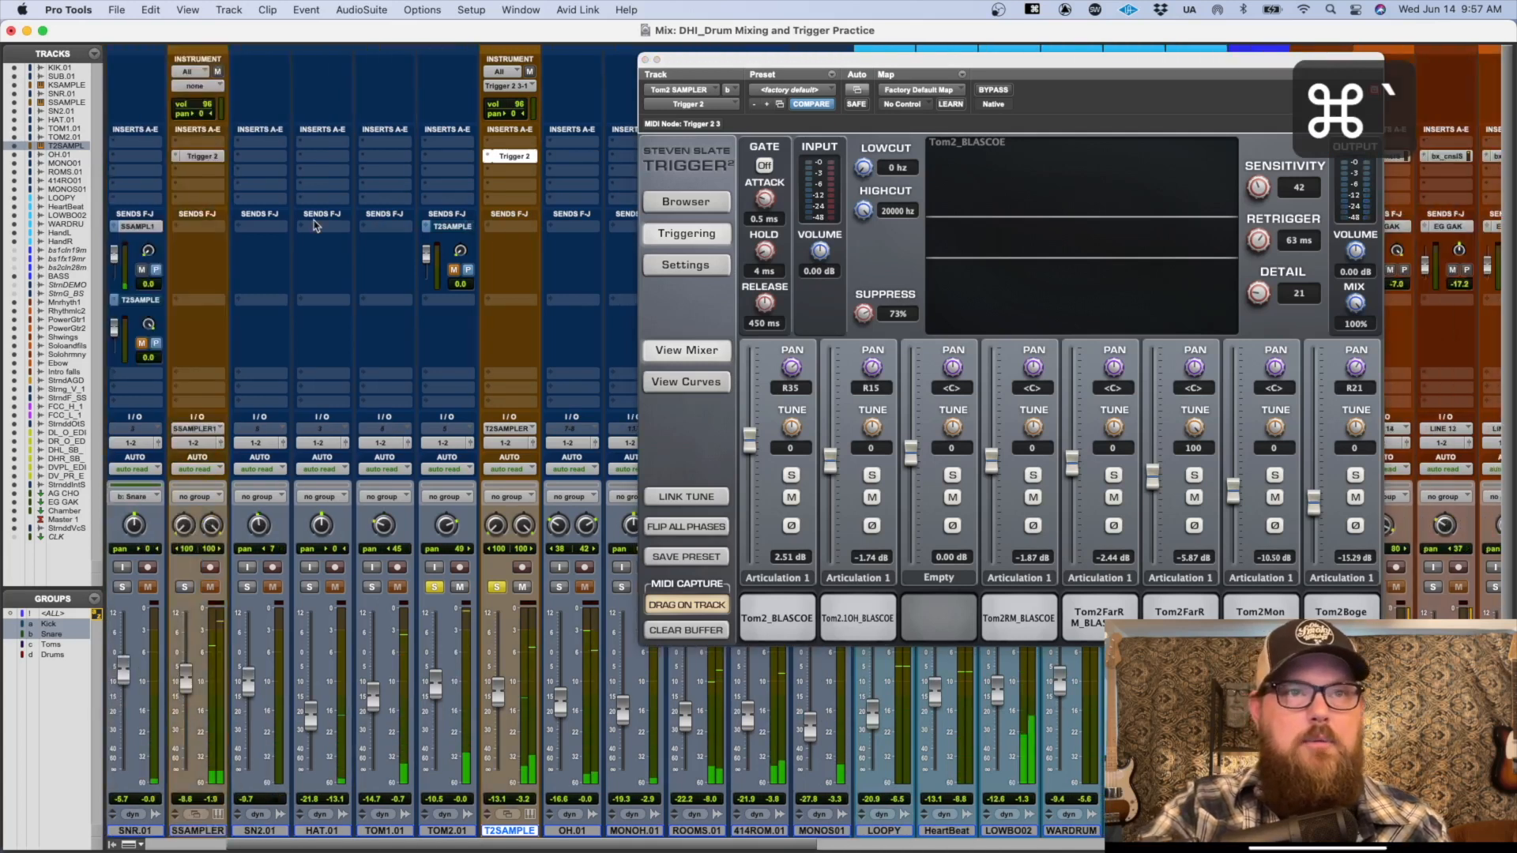
scroll(486, 226, "right", 3)
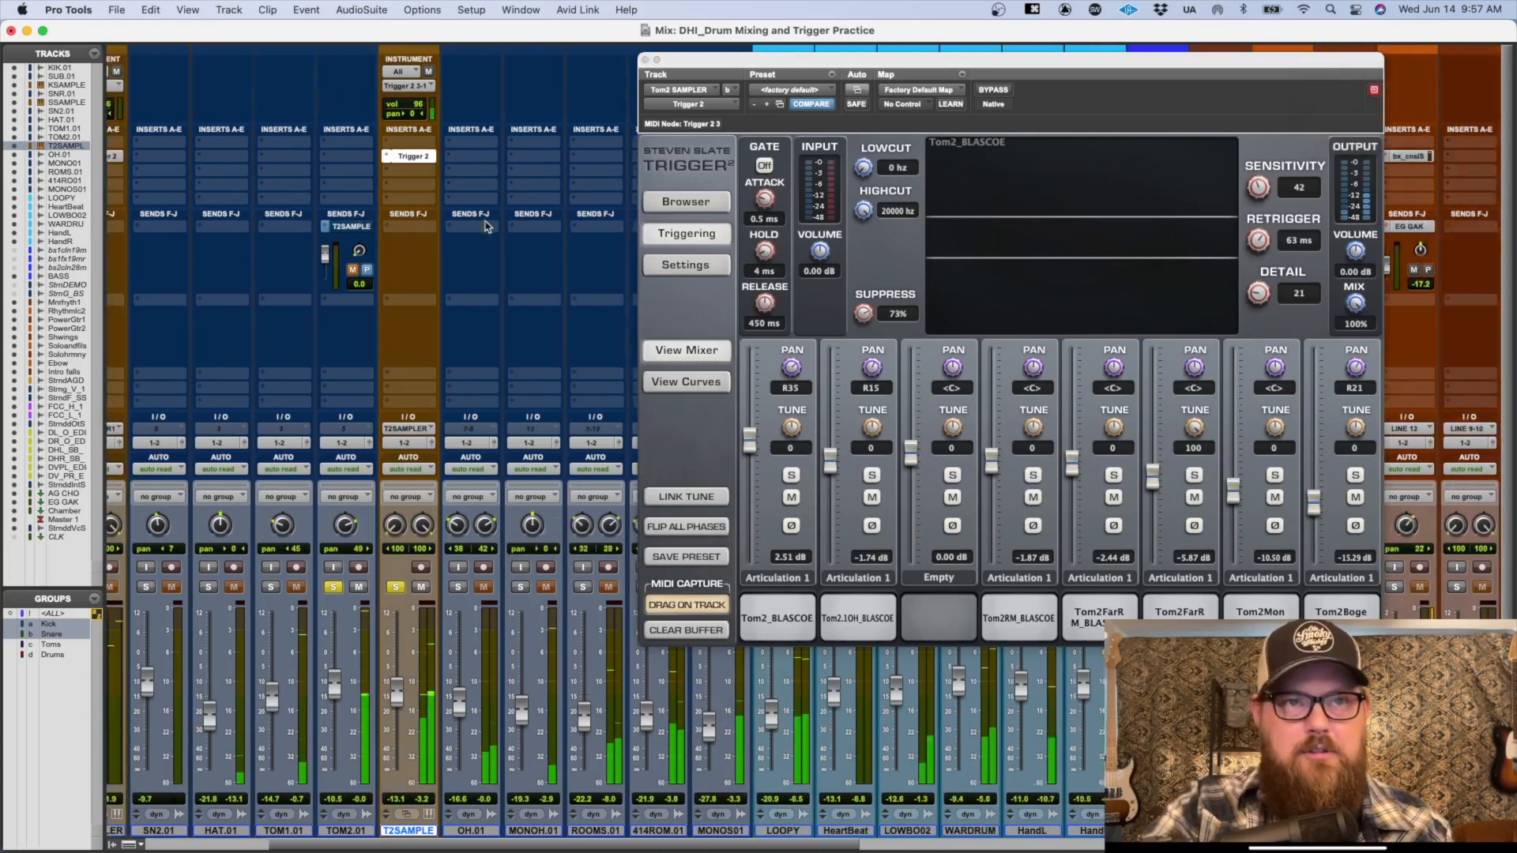
key("super+grave")
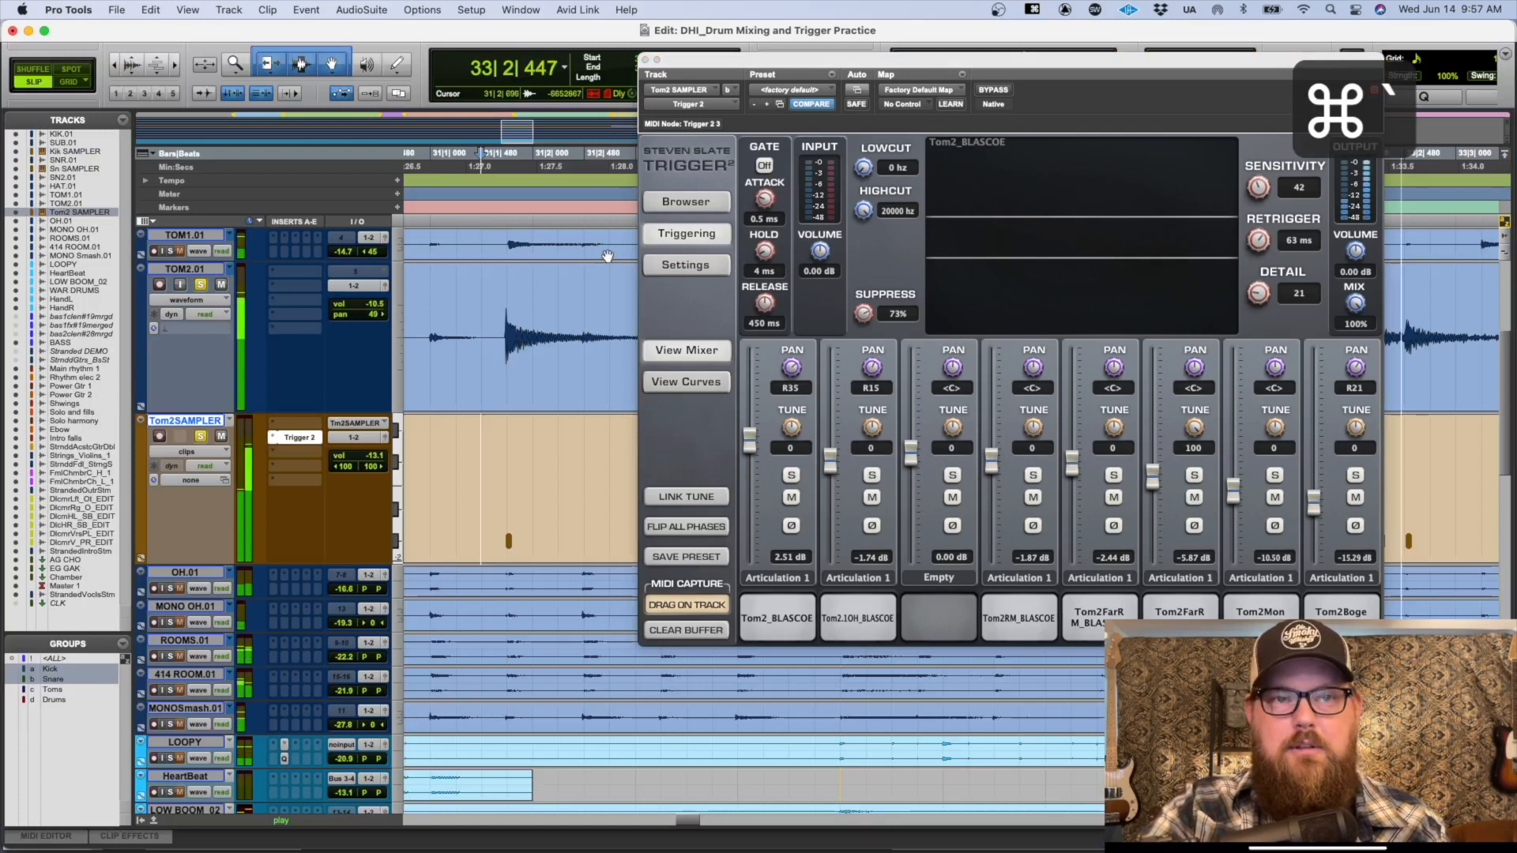
Step: Close the Trigger 2 window and compare the captured notes with the TOM2.01 waveform in the Edit window during playback
key("super+w")
key("r")
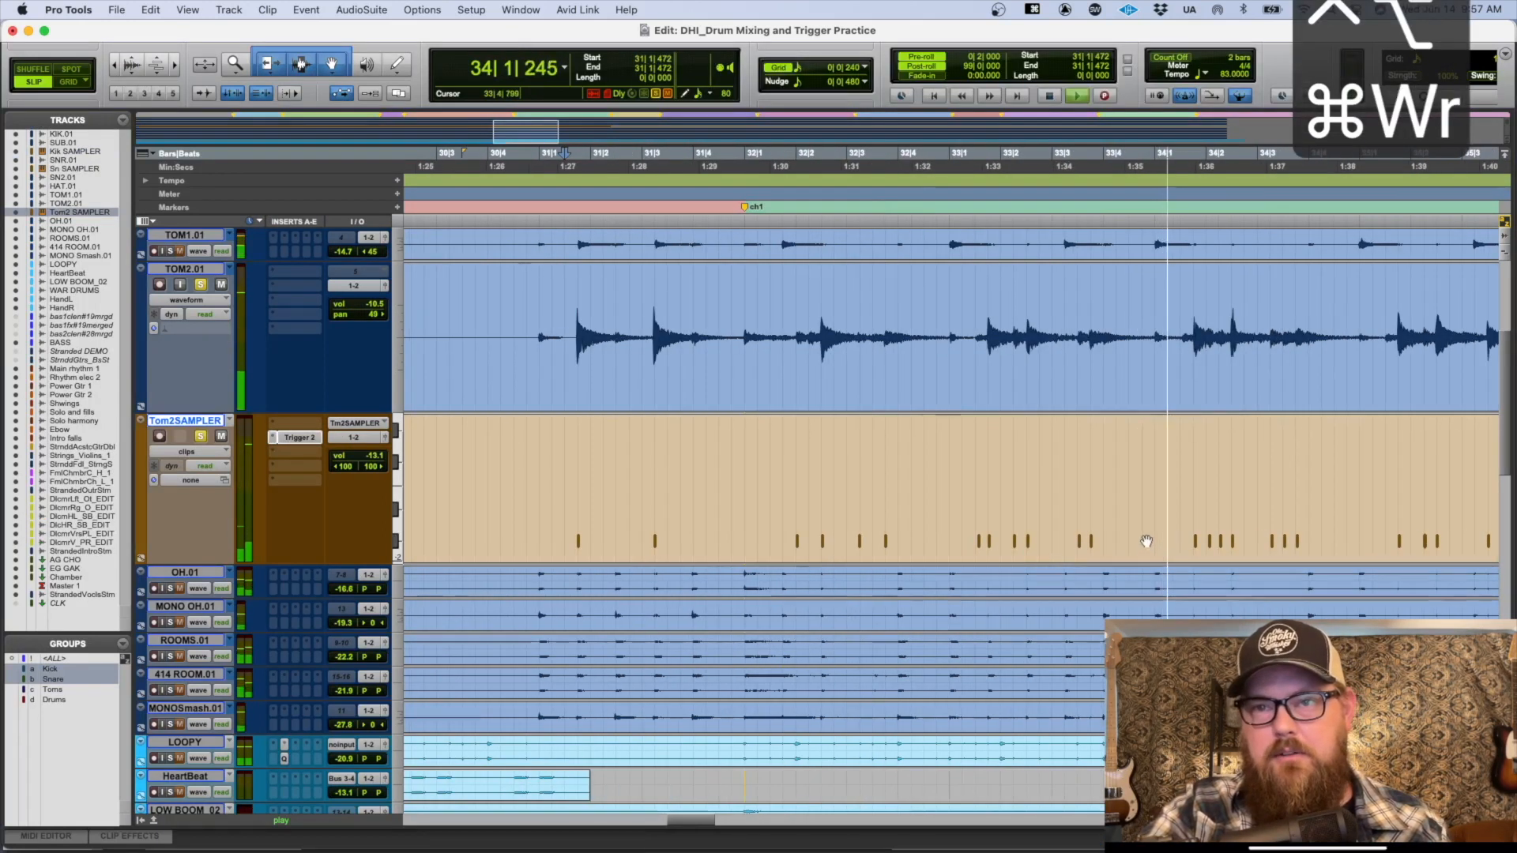
scroll(1133, 452, "down", 5)
scroll(1133, 452, "up", 5)
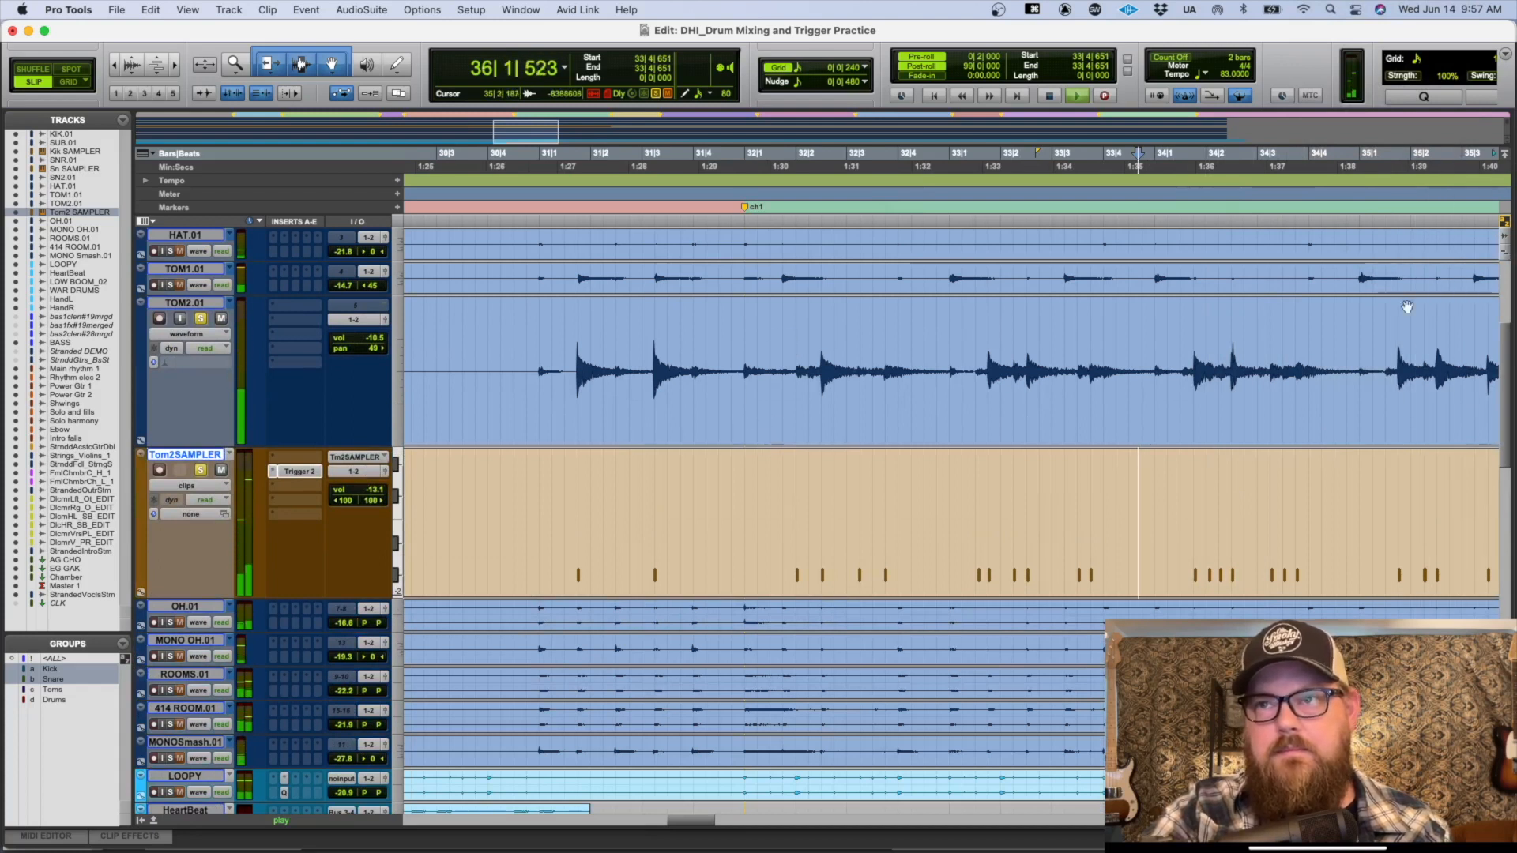
key("space")
Step: Switch the Tom2 SAMPLER track view to notes and inspect the captured notes in the MIDI Editor
left_click(570, 523)
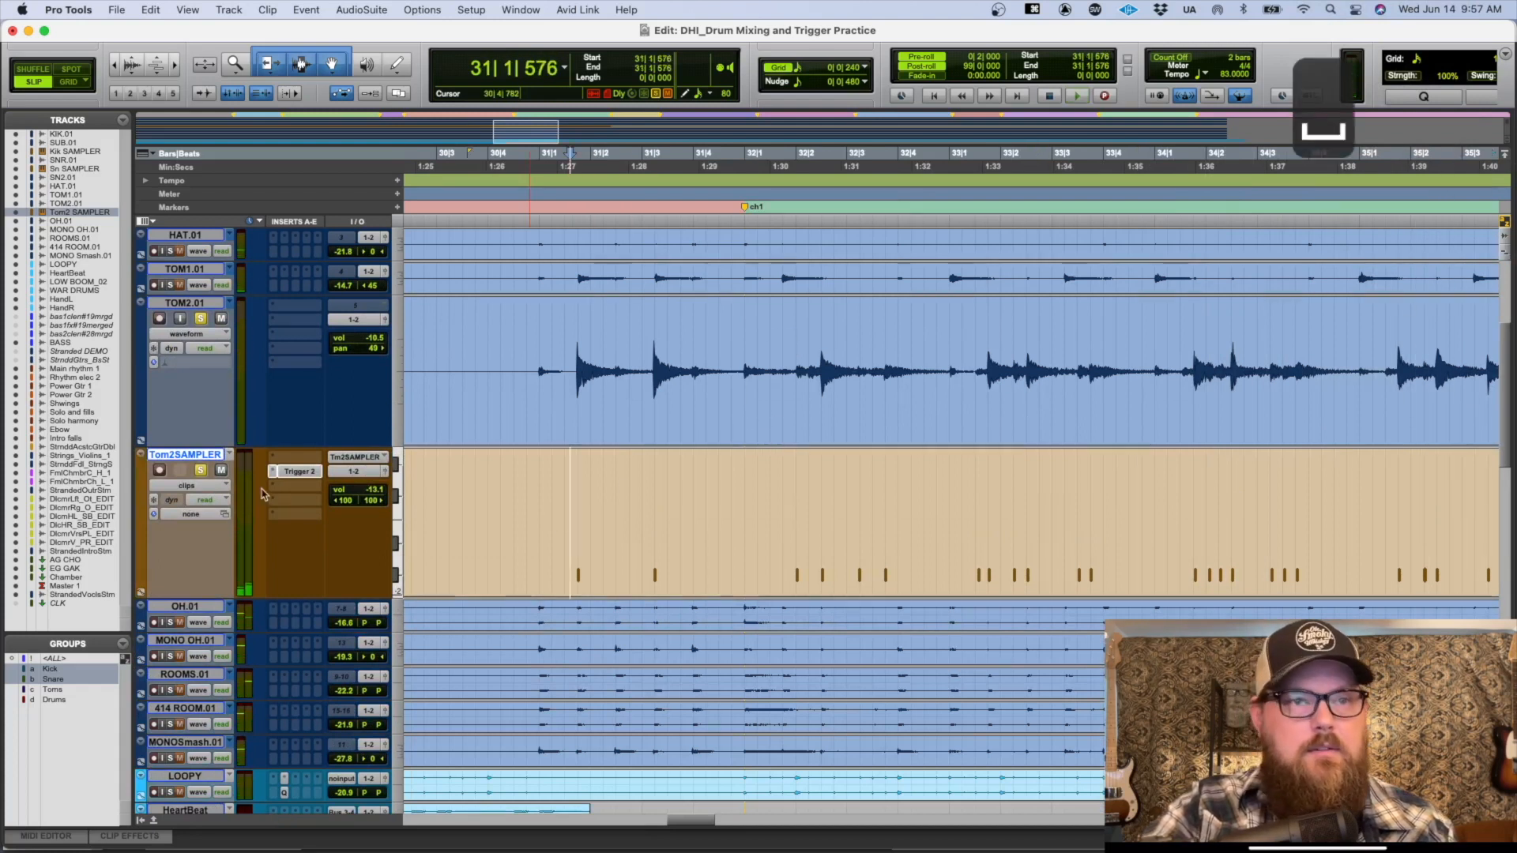
left_click(189, 485)
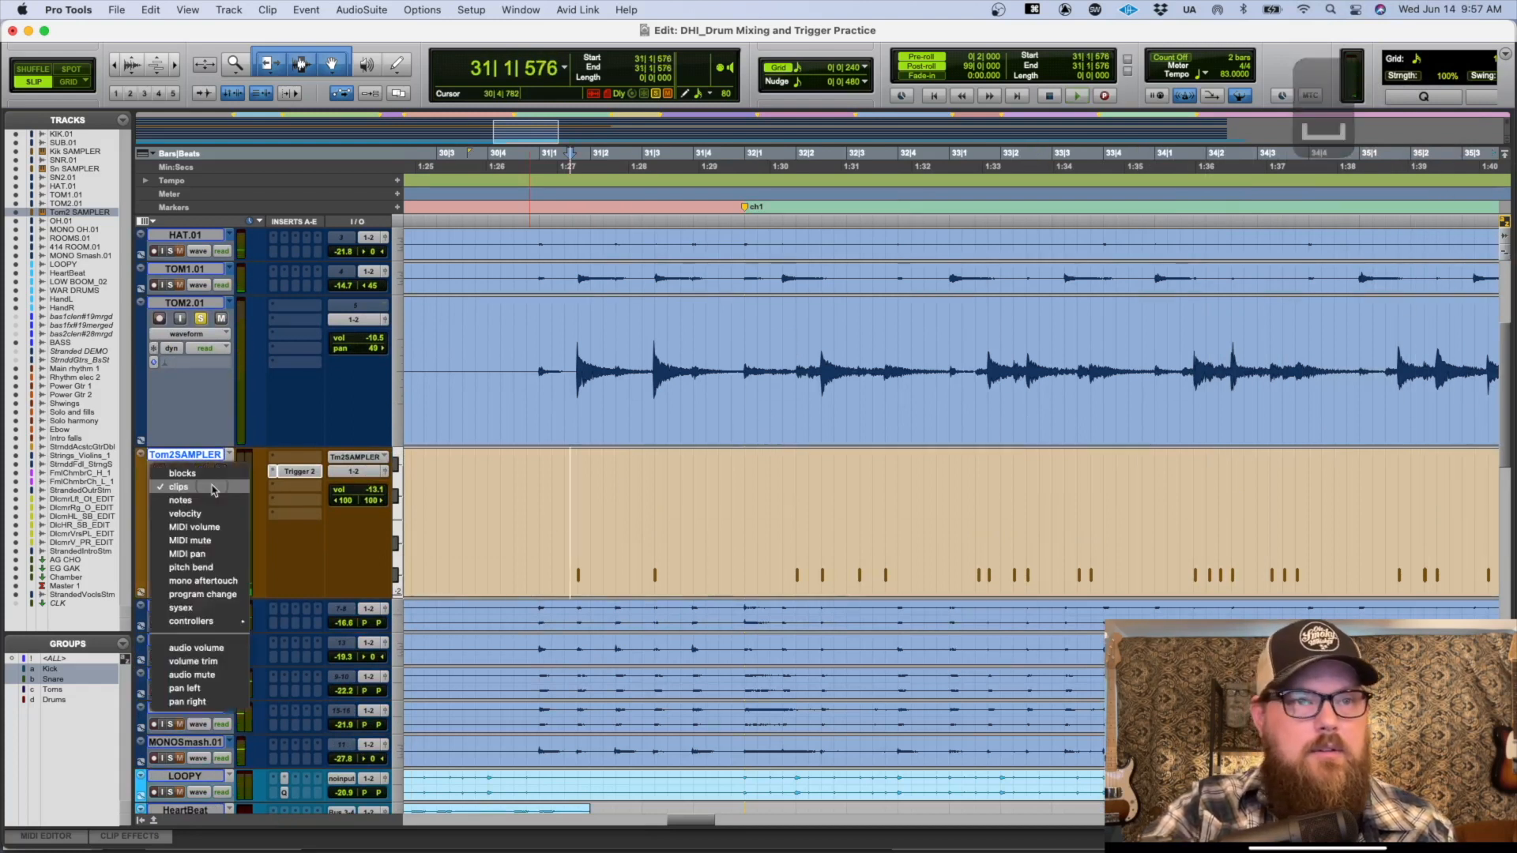
left_click(287, 506)
left_click(205, 487)
left_click(471, 483)
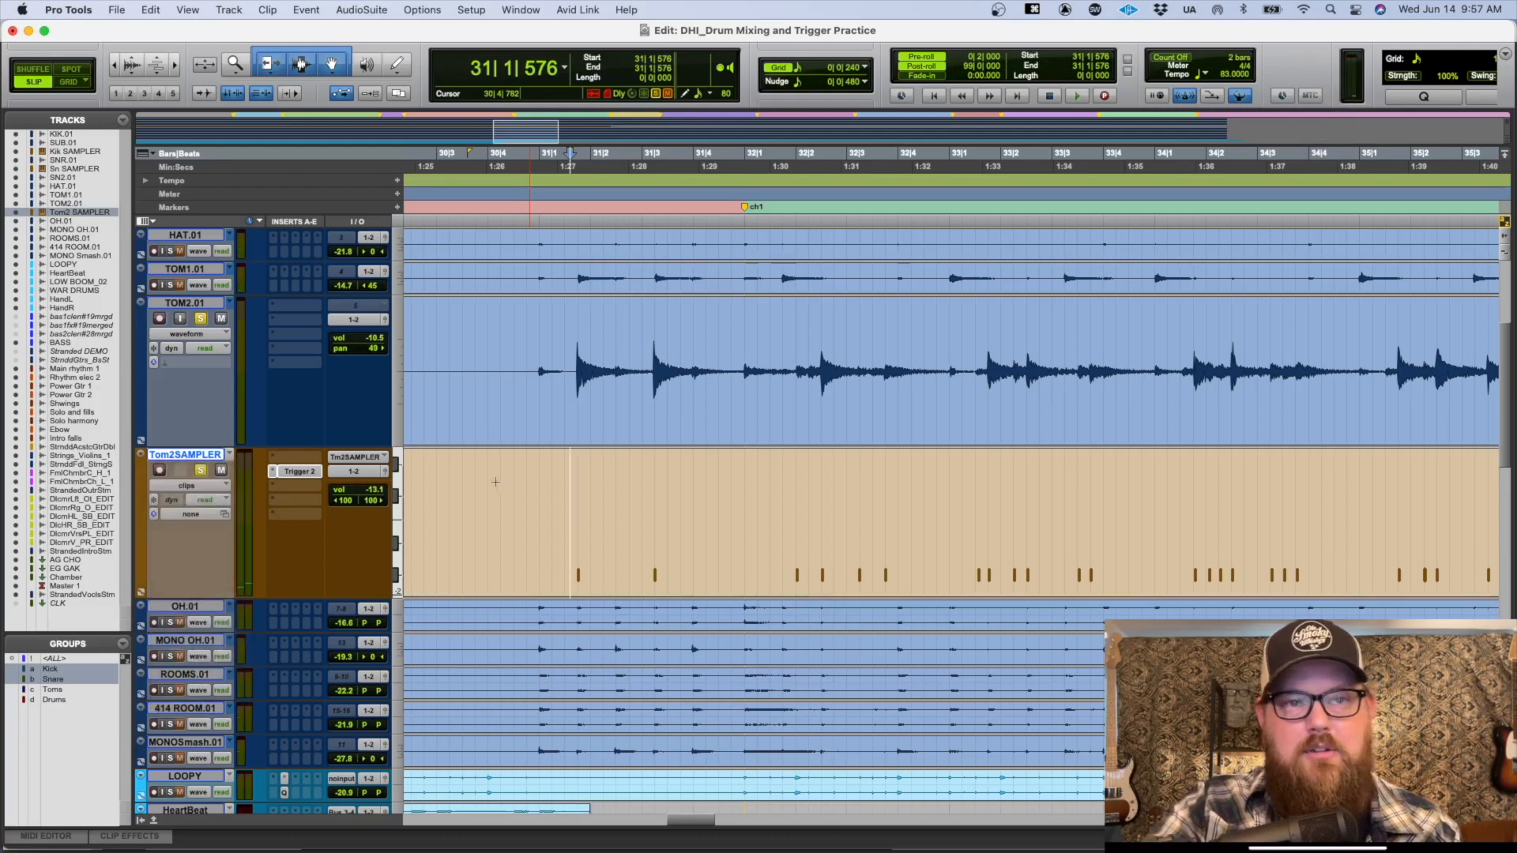
key("minus")
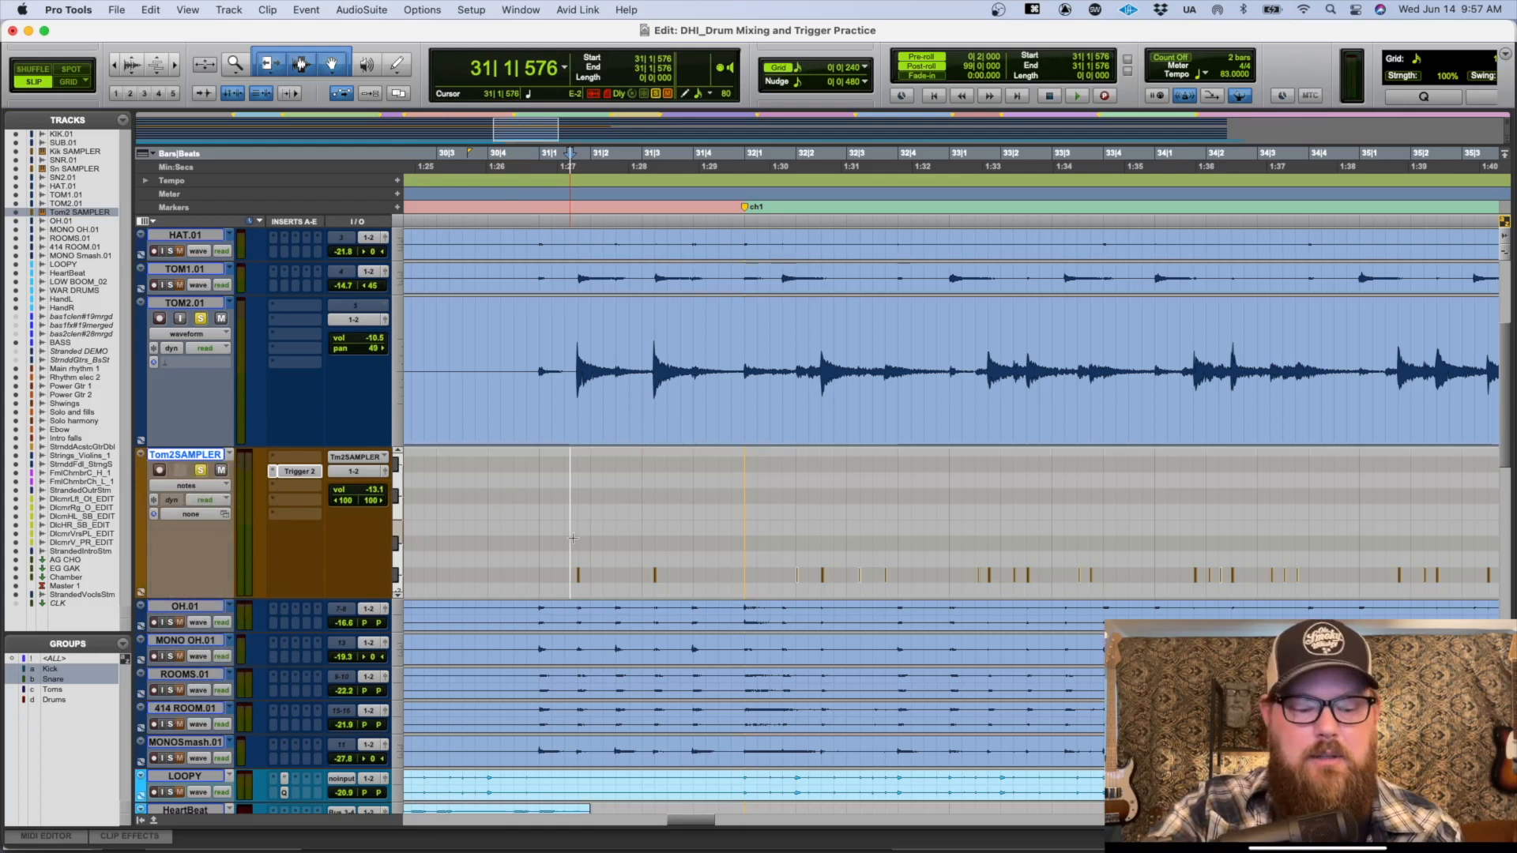
key("ctrl+equal")
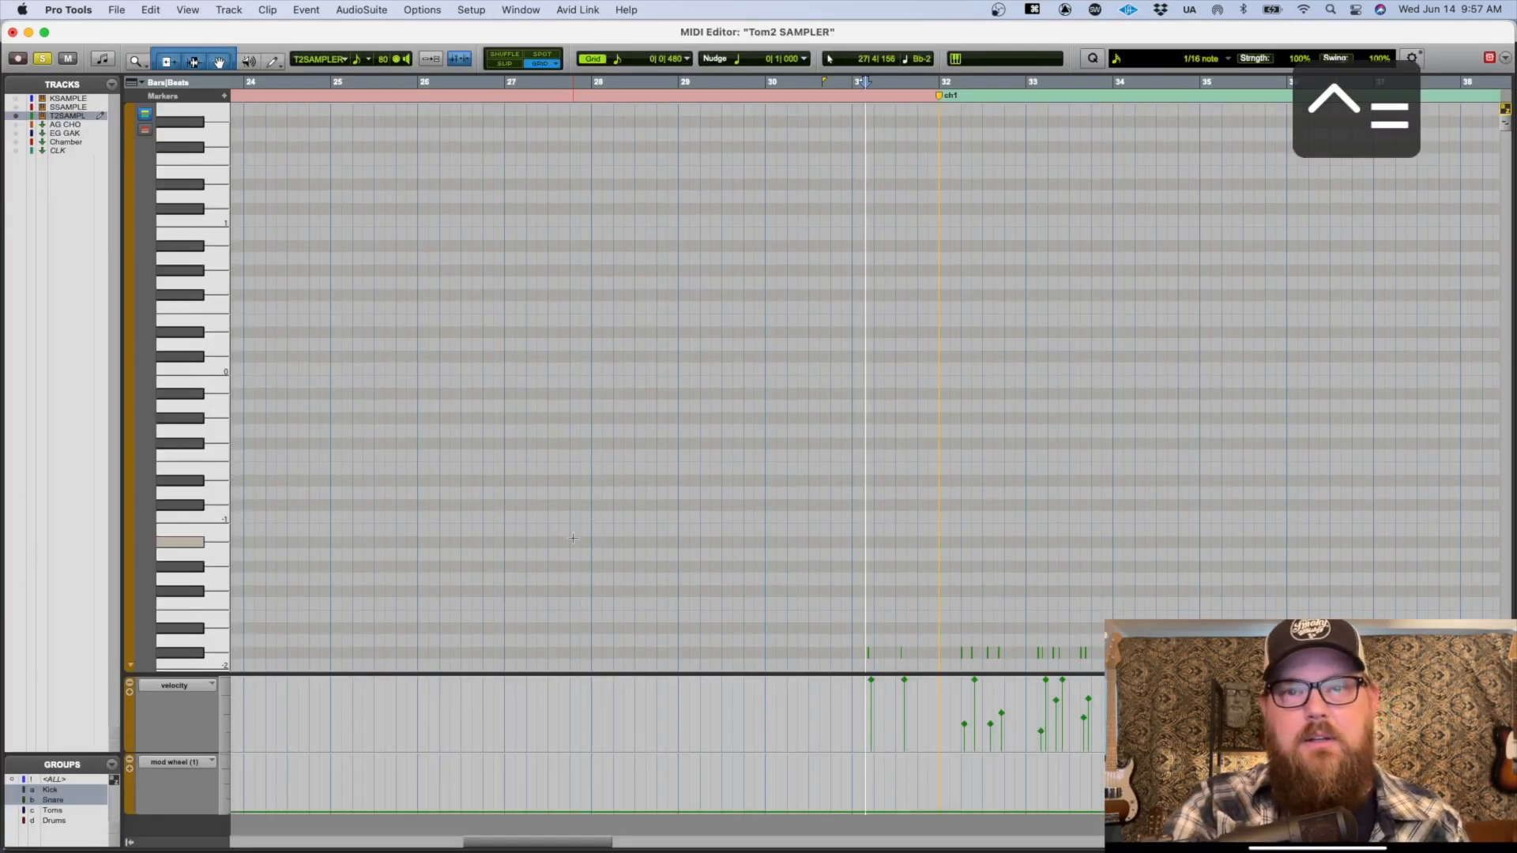
key("ctrl+equal")
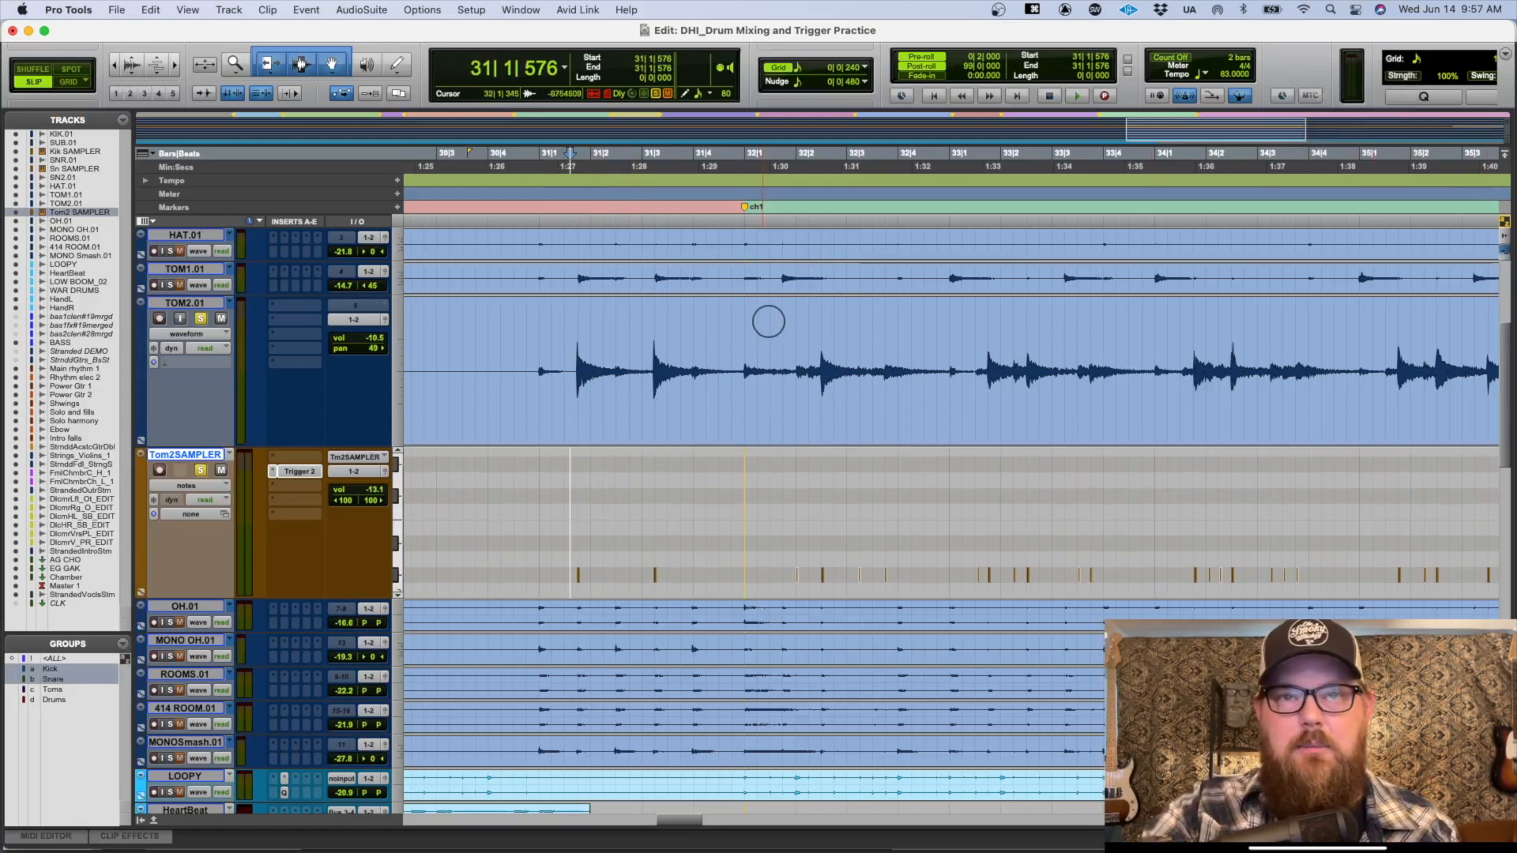
Step: Unsolo Tom2 SAMPLER and play the soloed TOM2.01 track from 31|1|576 to hear its hits on their own
key("t")
key("t")
key("t")
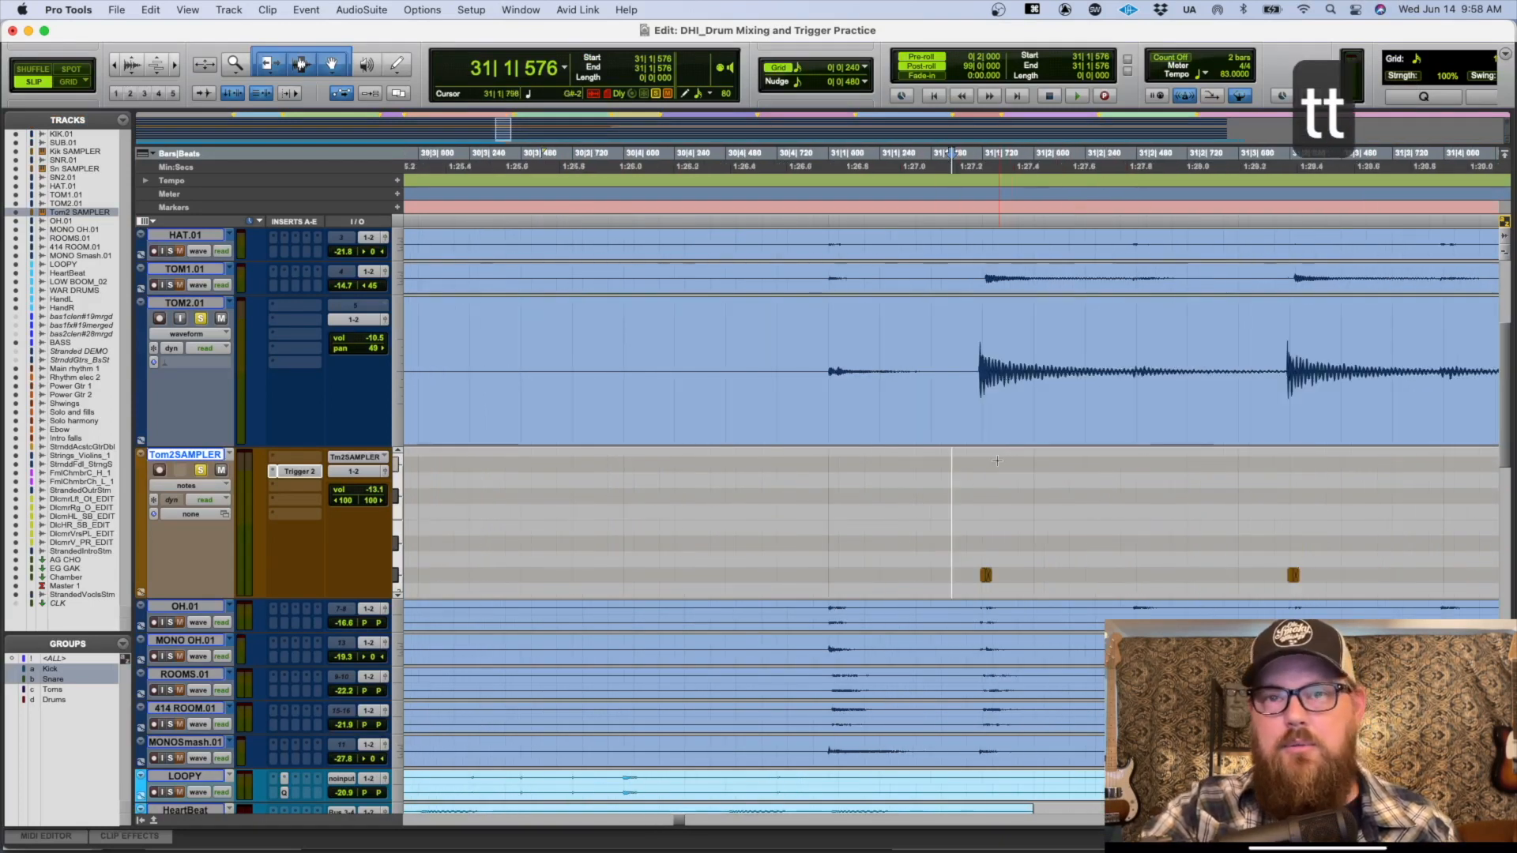
key("r")
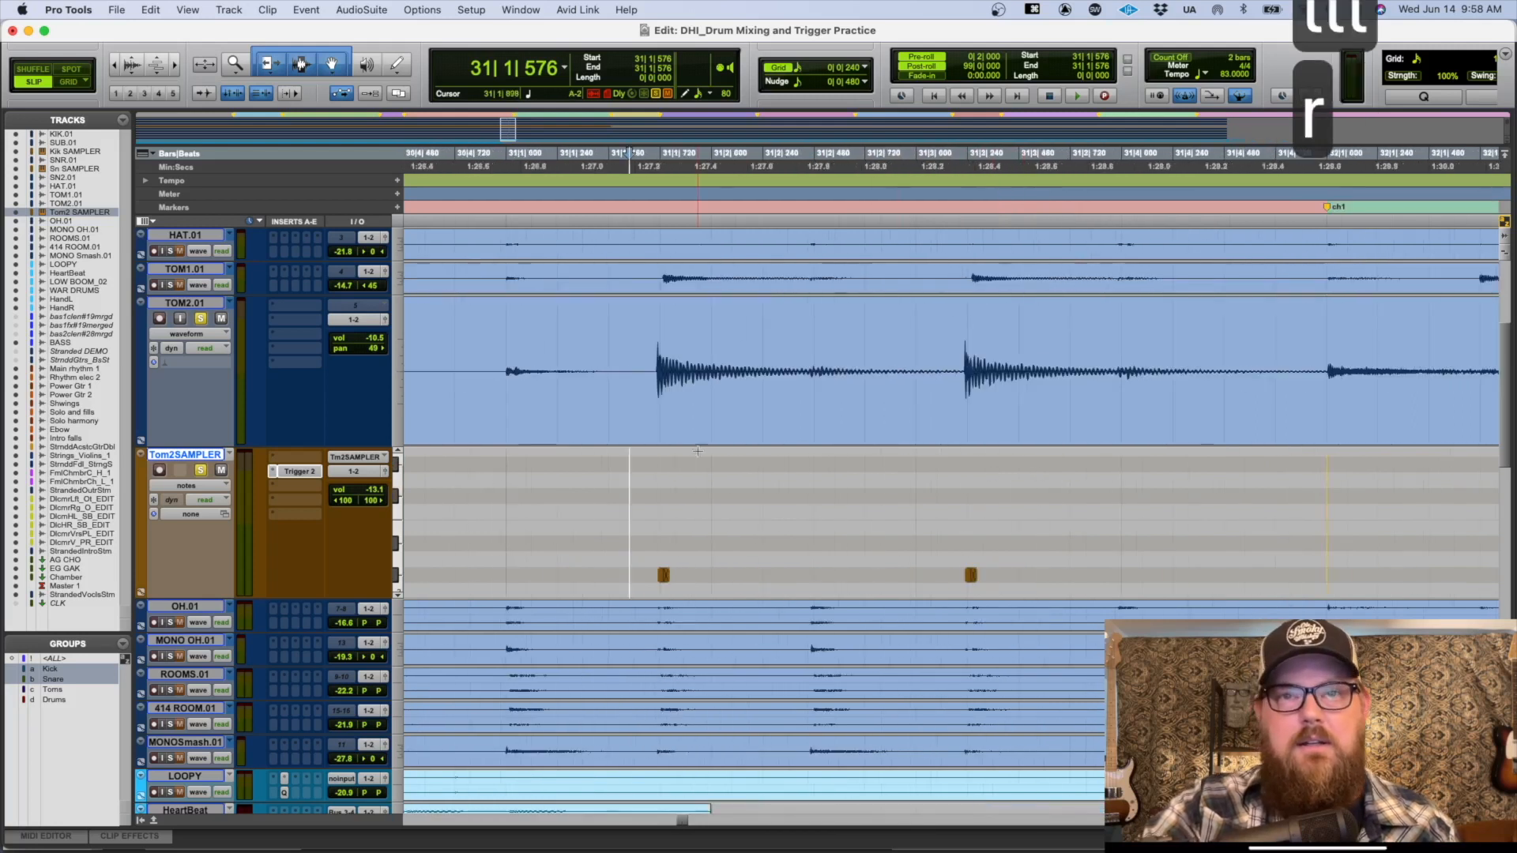
left_click(201, 471)
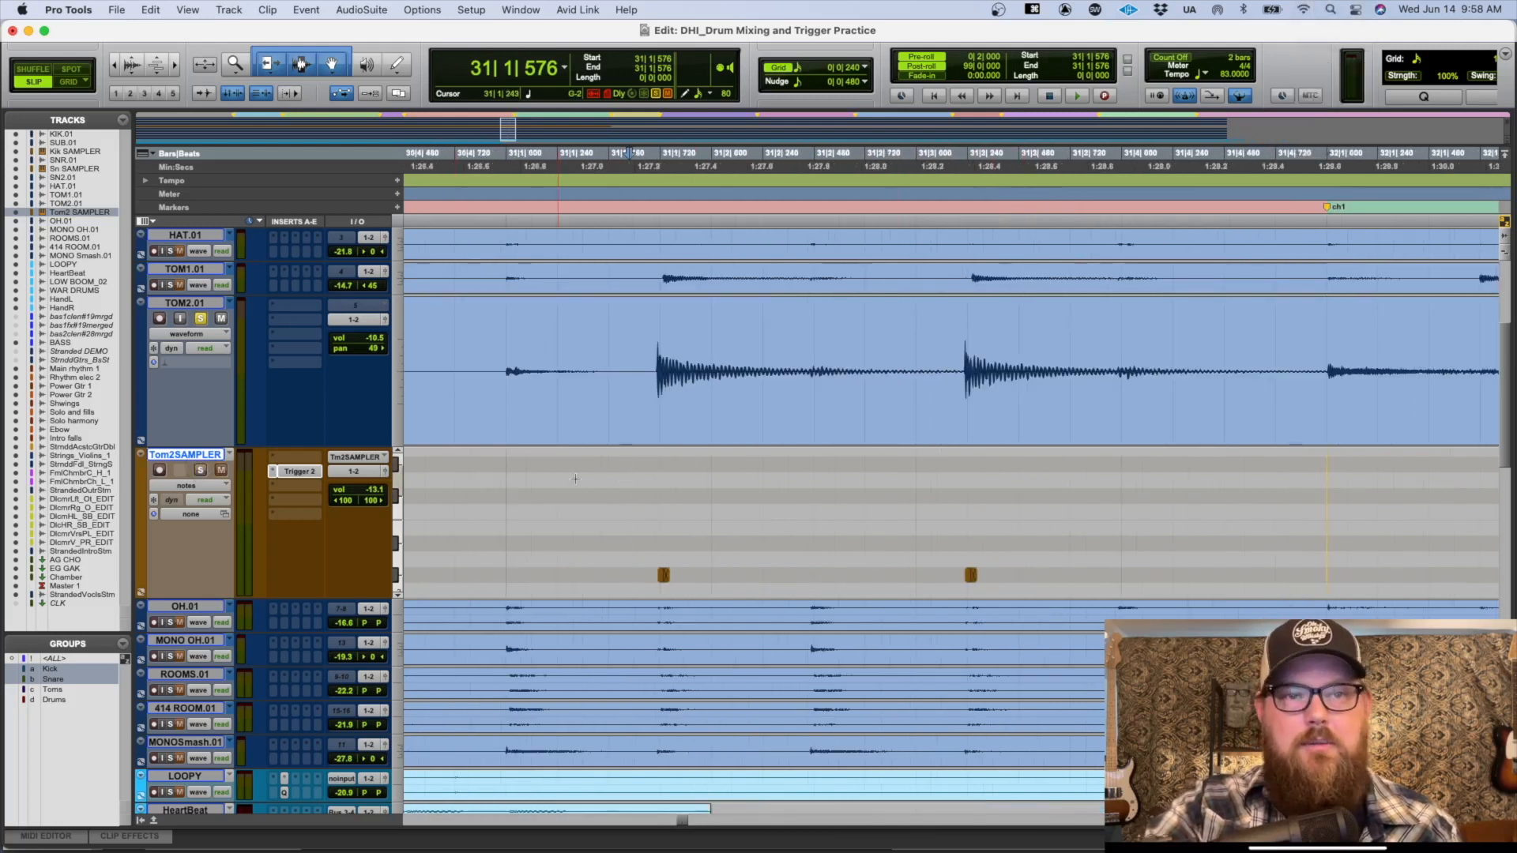
key("r")
key("space")
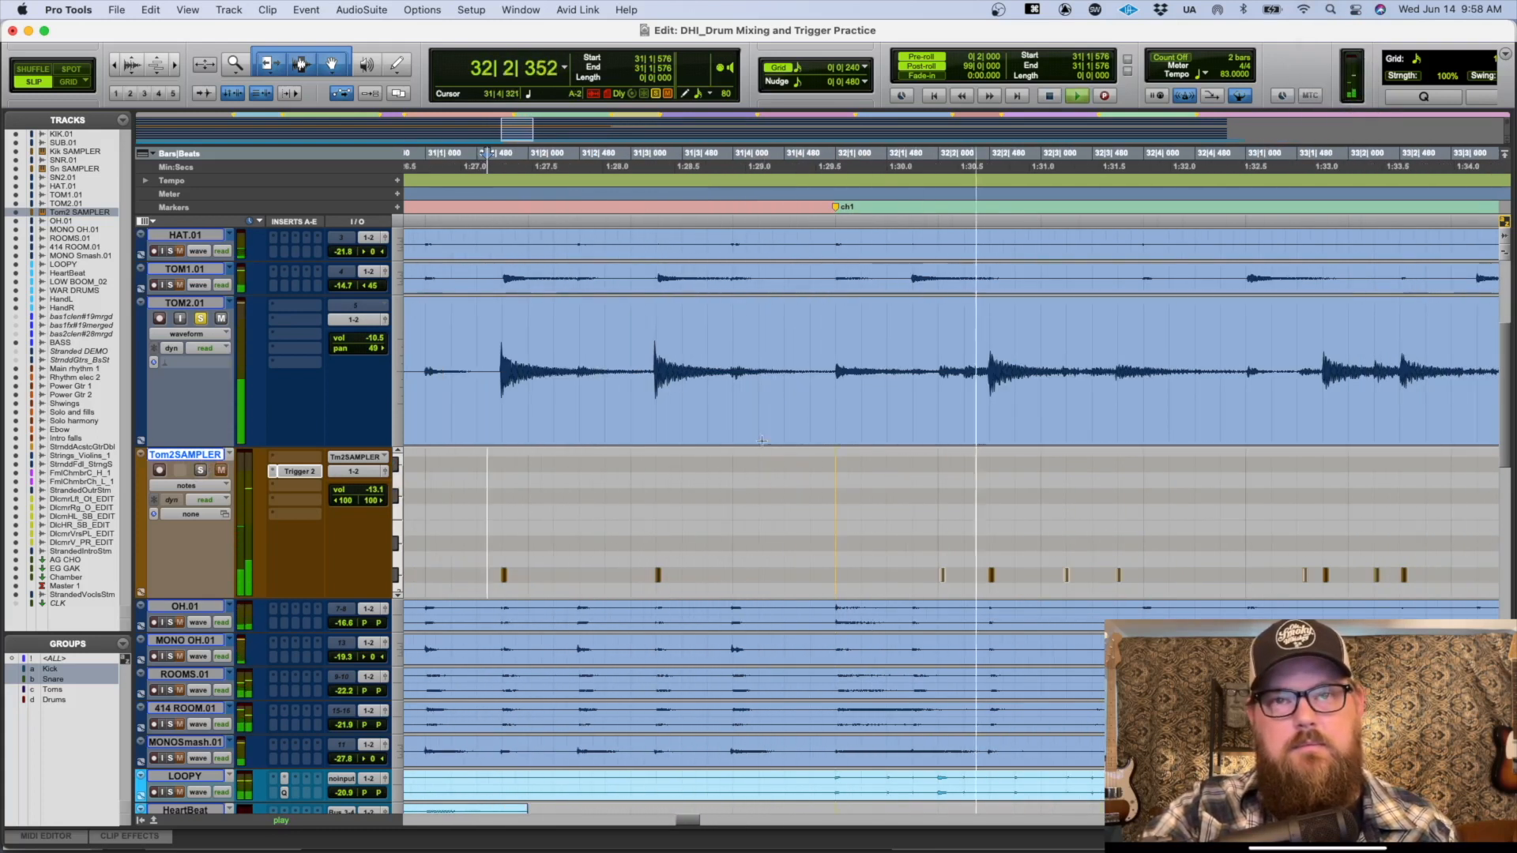
key("space")
Step: Audition the TOM2.01 hits around bar 32 beat 2, placing the cursor at 32|1|929 for playback
left_click_drag(940, 395, 1017, 370)
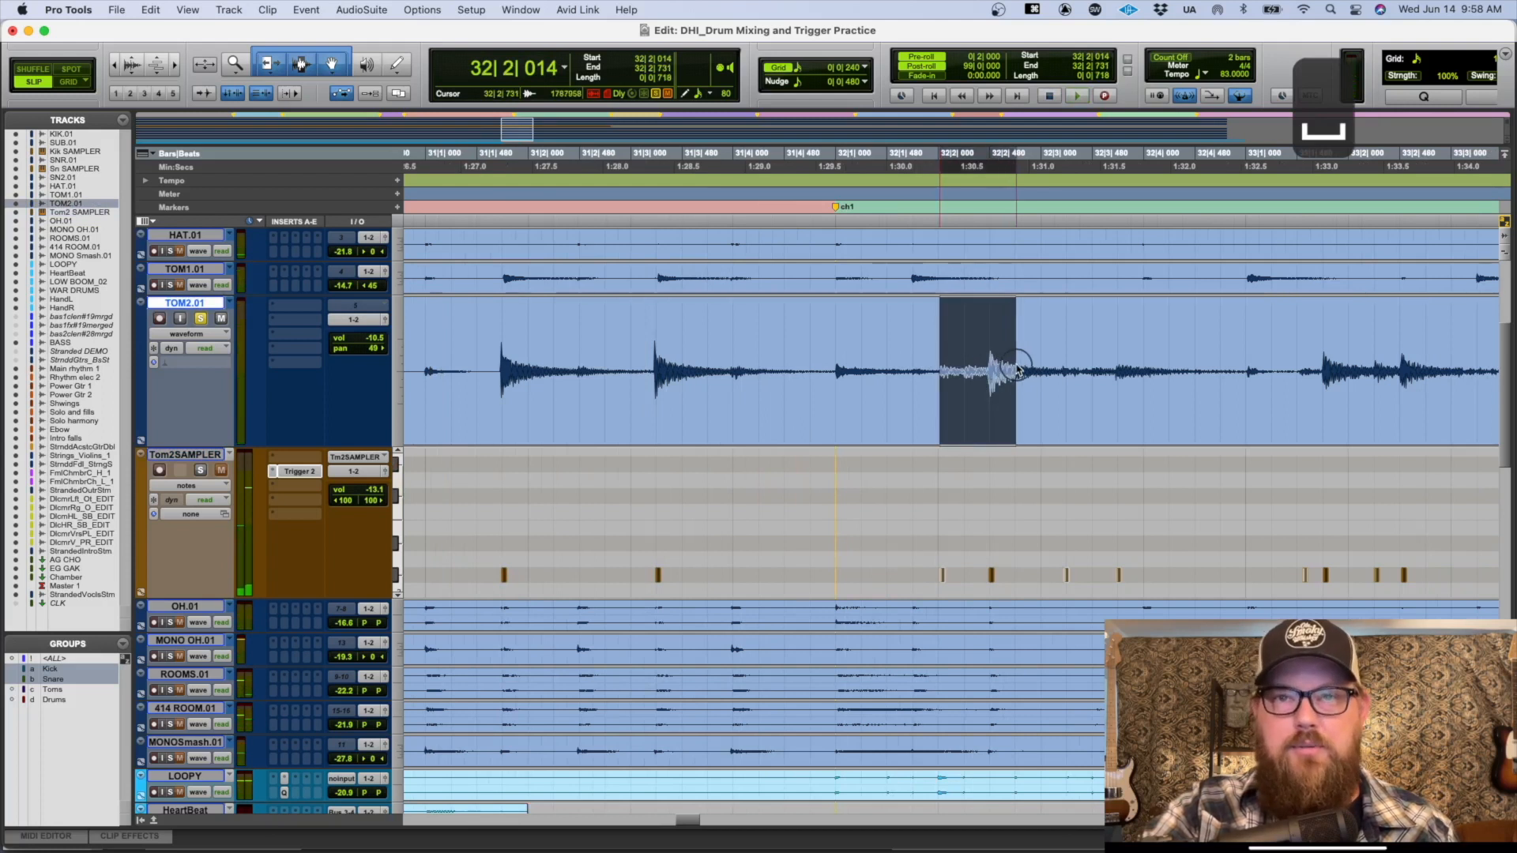
left_click(935, 360)
key("space")
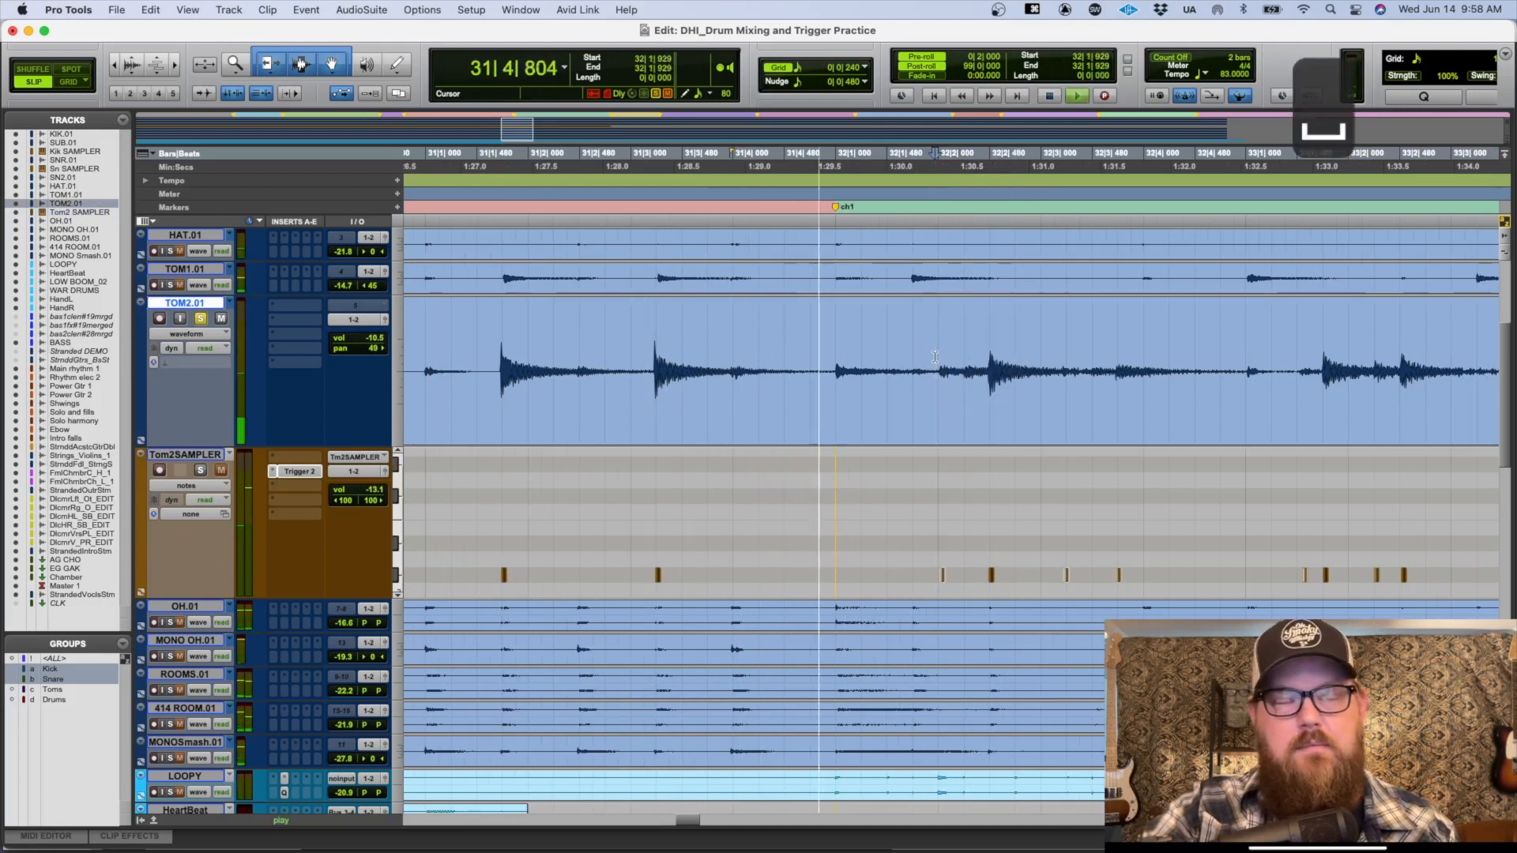
key("space")
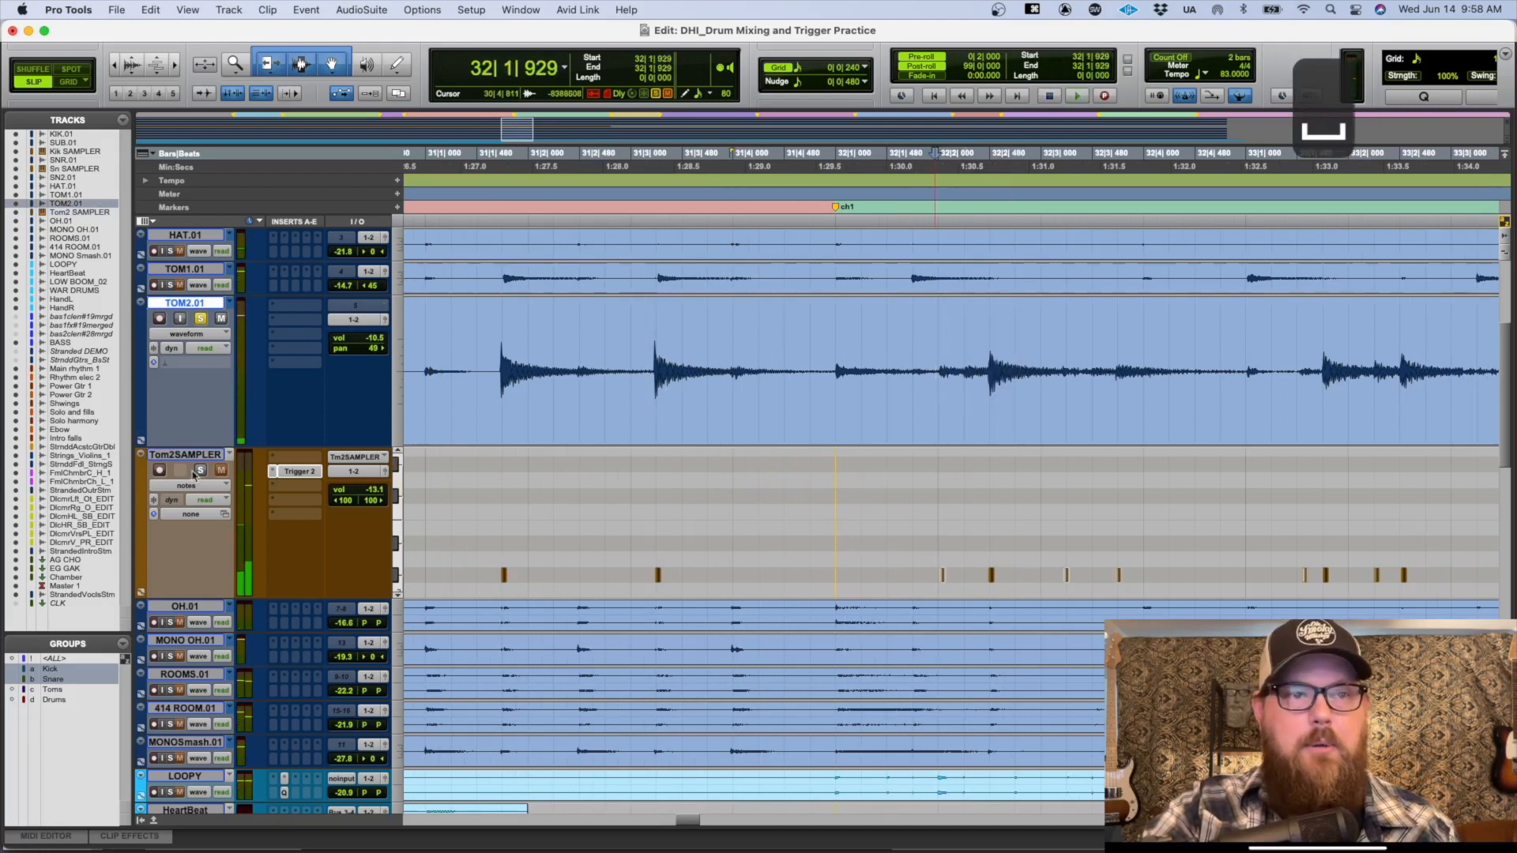
Step: Audition the soloed Tom2 SAMPLER from 32|1|929 and duplicate its note at 32|2|012 onto the TOM2.01 hit at 32|2|243
key("space")
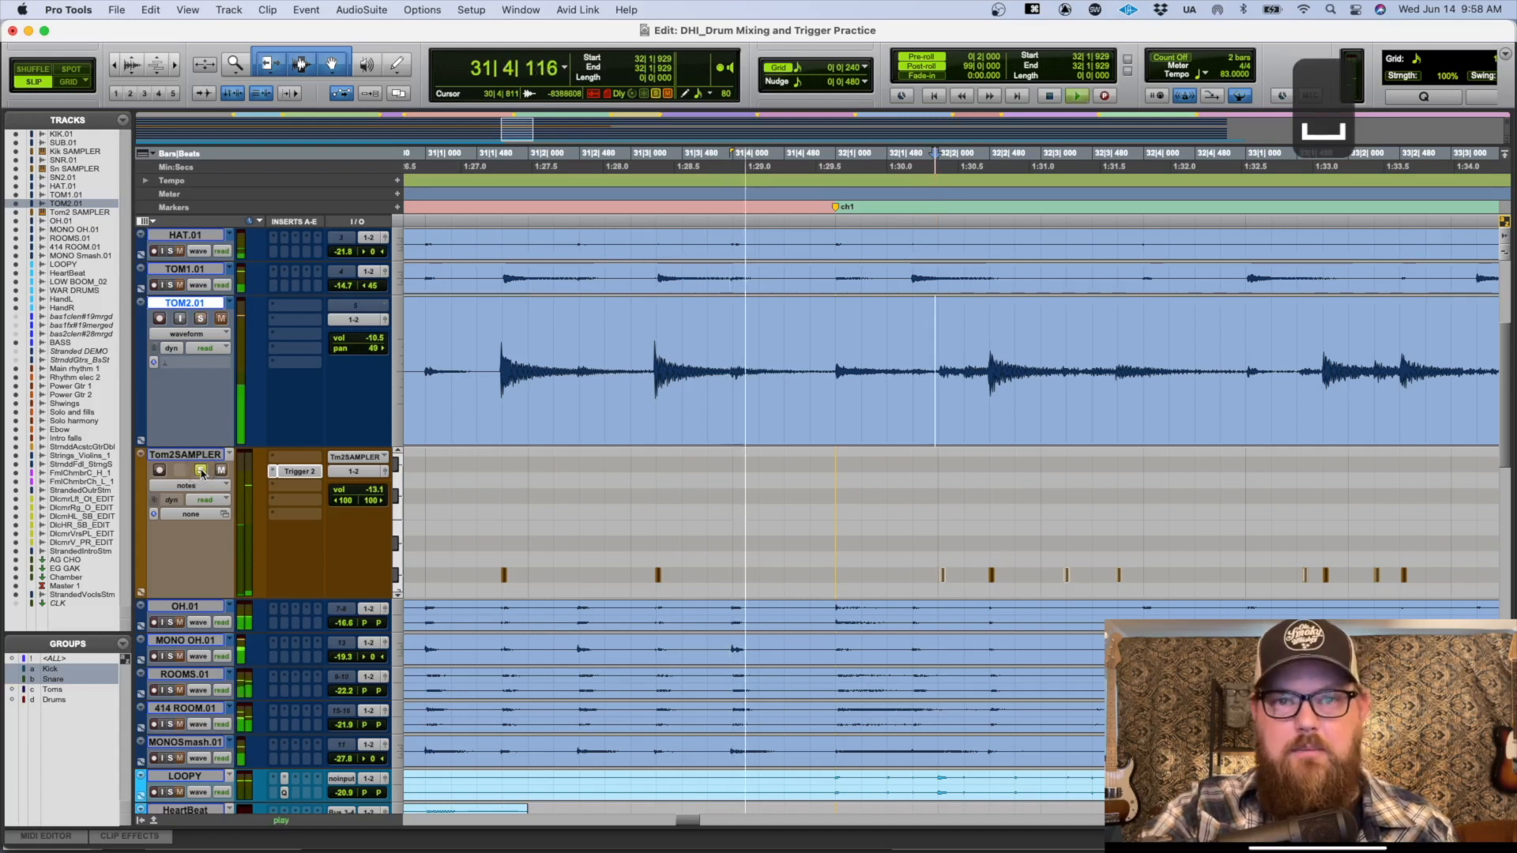
key("space")
key("t")
key("t")
key("t")
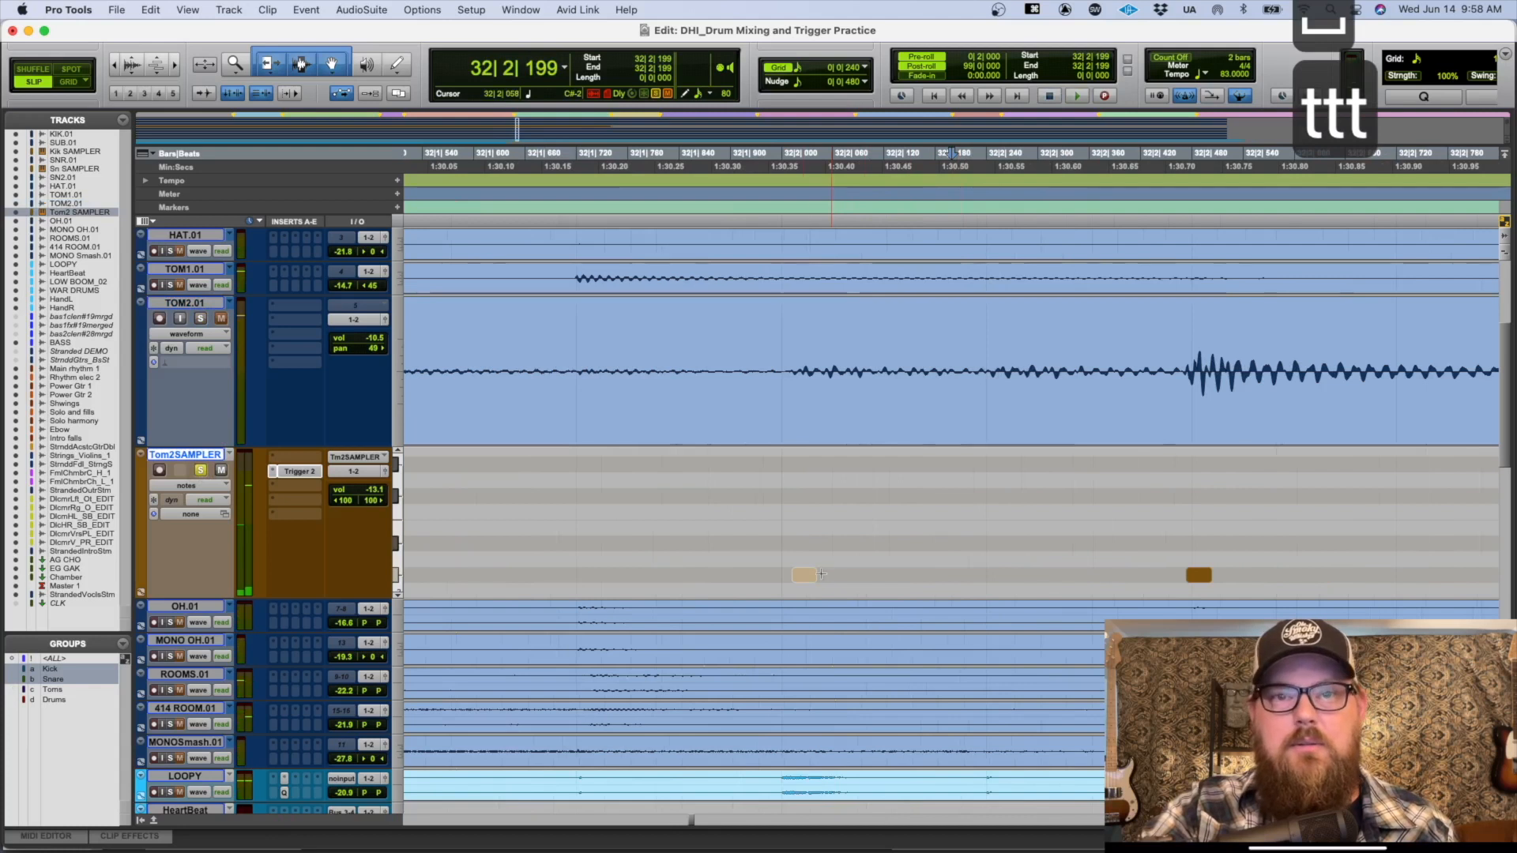
left_click(803, 576)
left_click_drag(803, 577, 1001, 576)
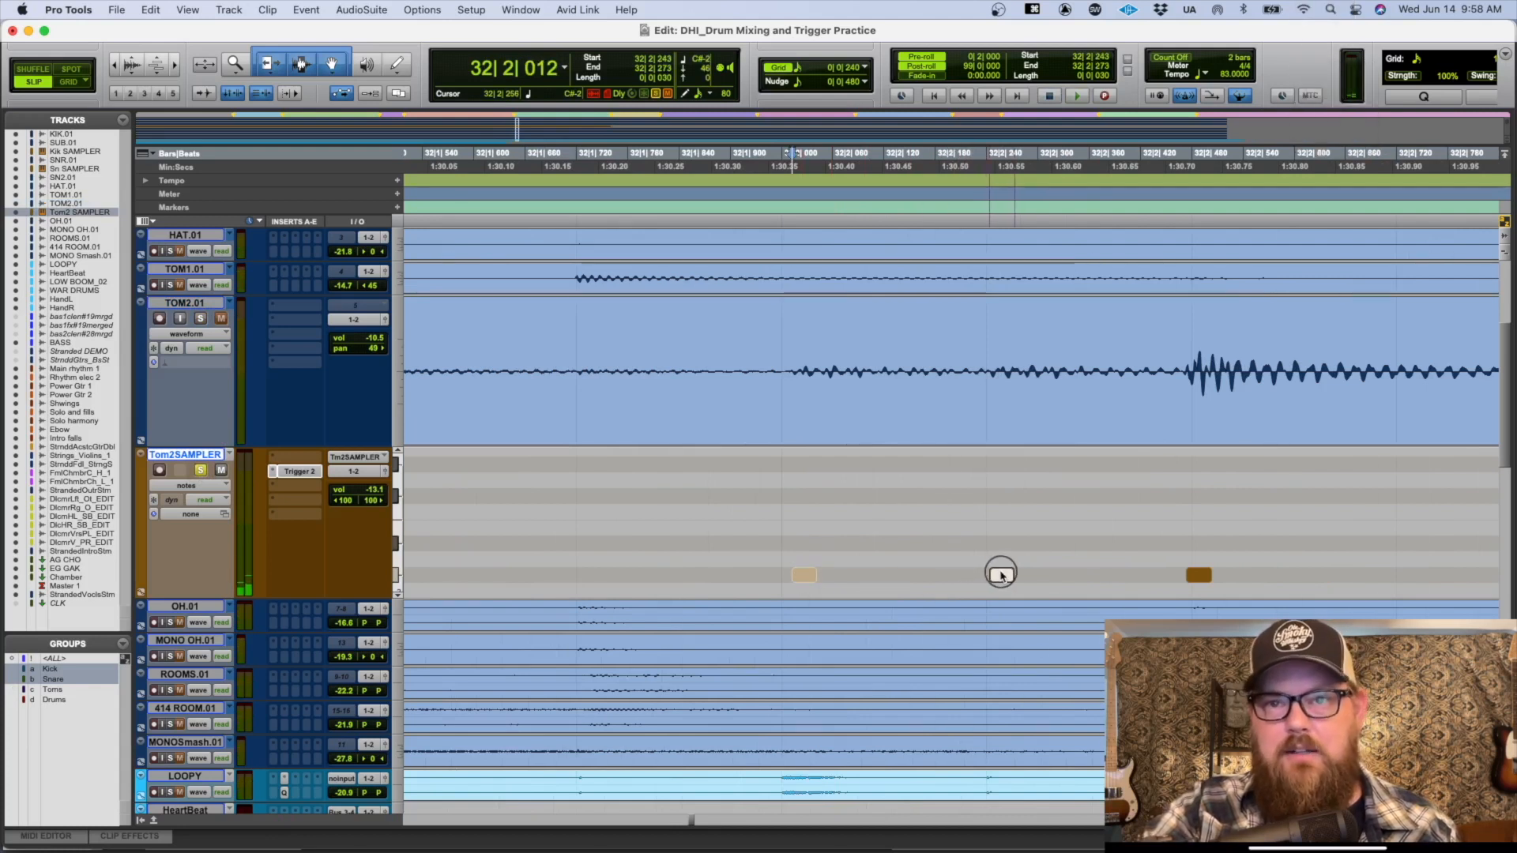
left_click(999, 362)
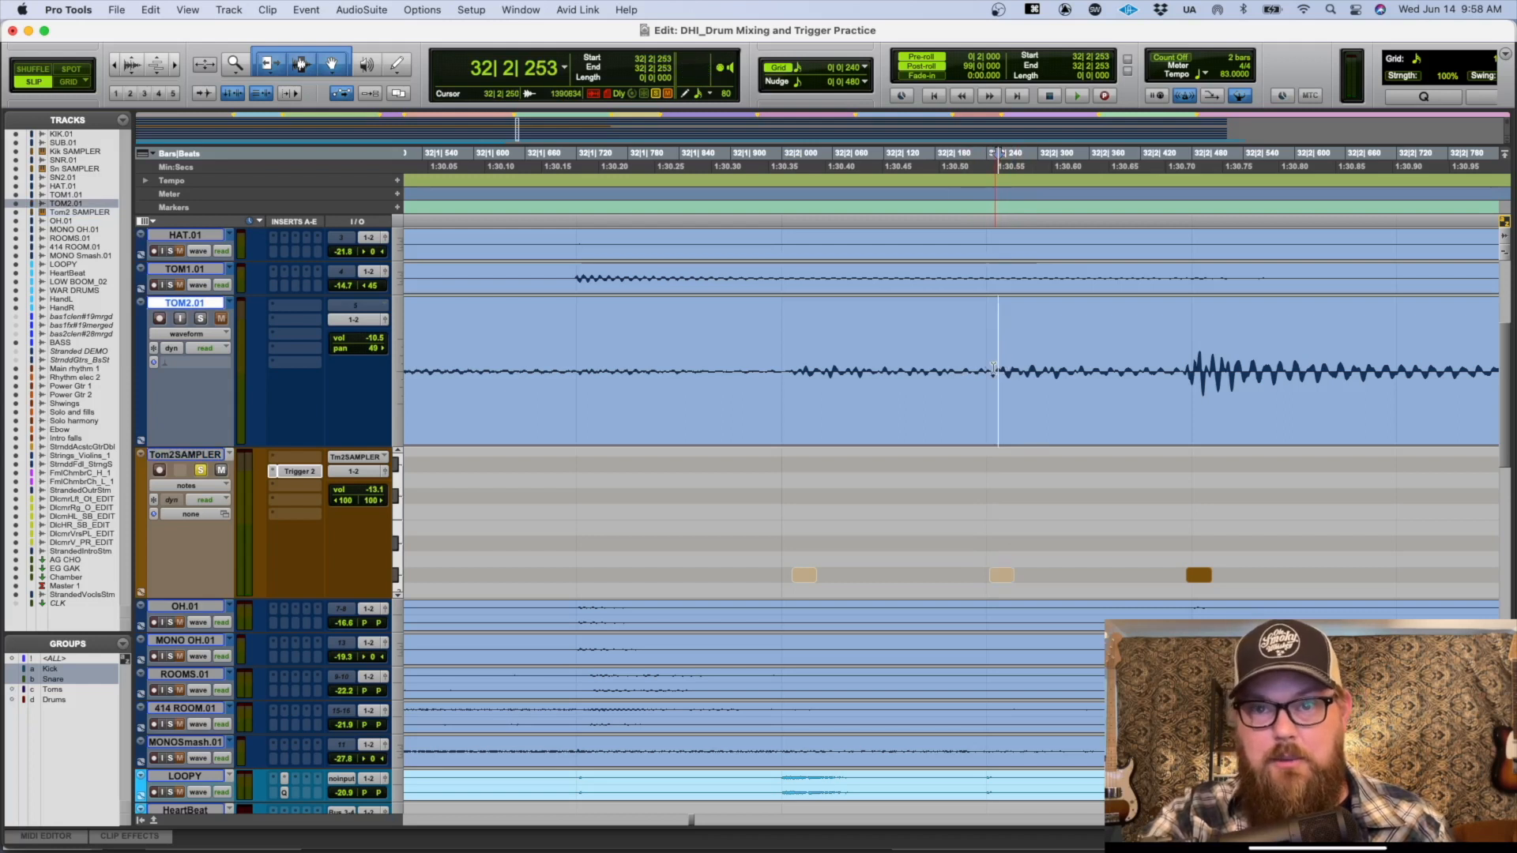
Step: Play the Tom2 SAMPLER notes from 32|1|828 to hear the duplicated note among its neighbours
key("r")
left_click(813, 509)
key("space")
key("r")
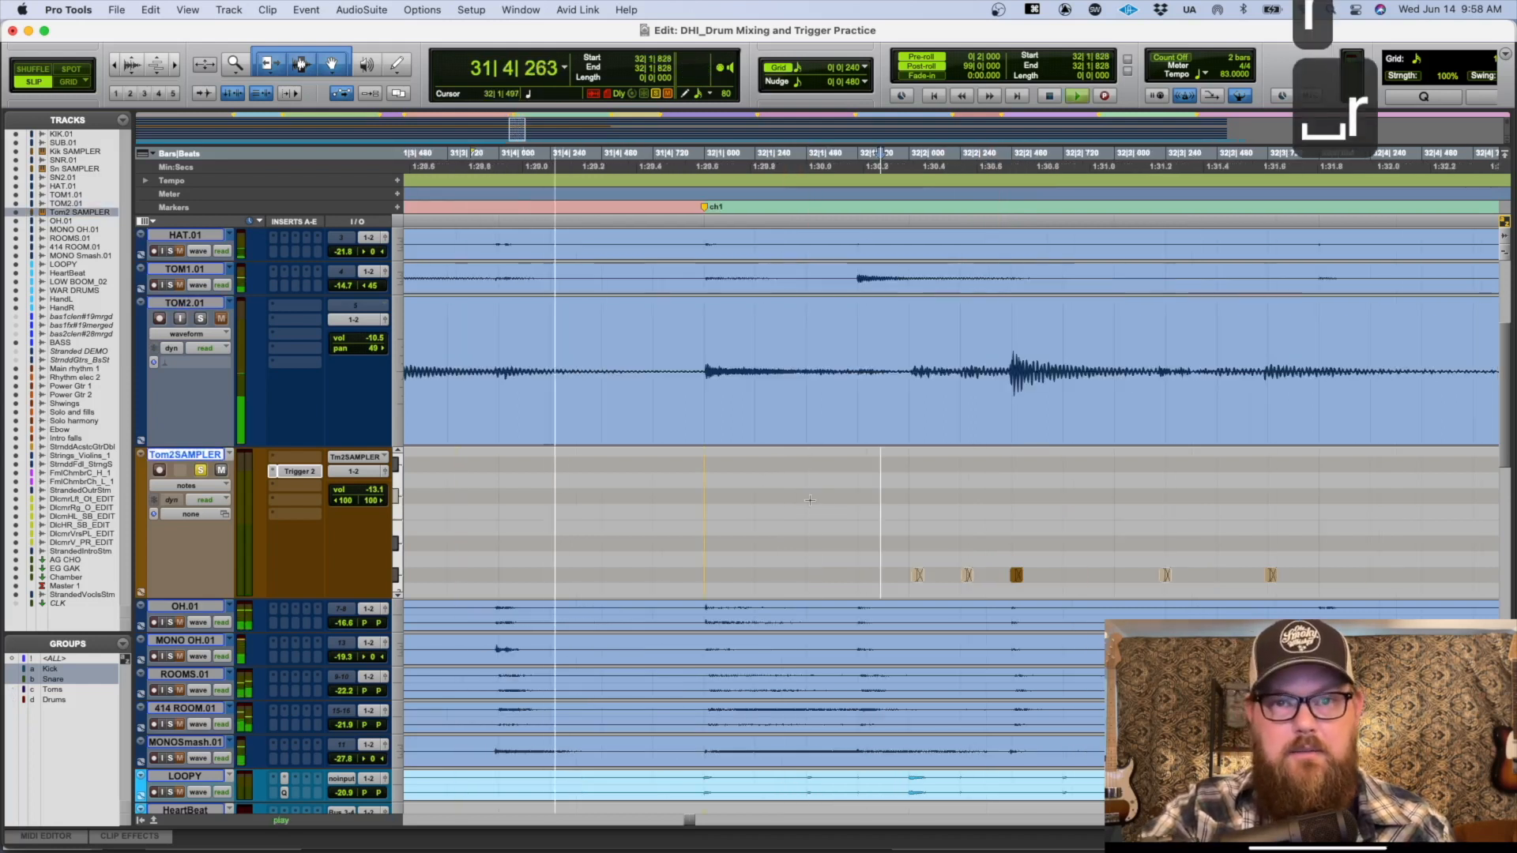
key("r")
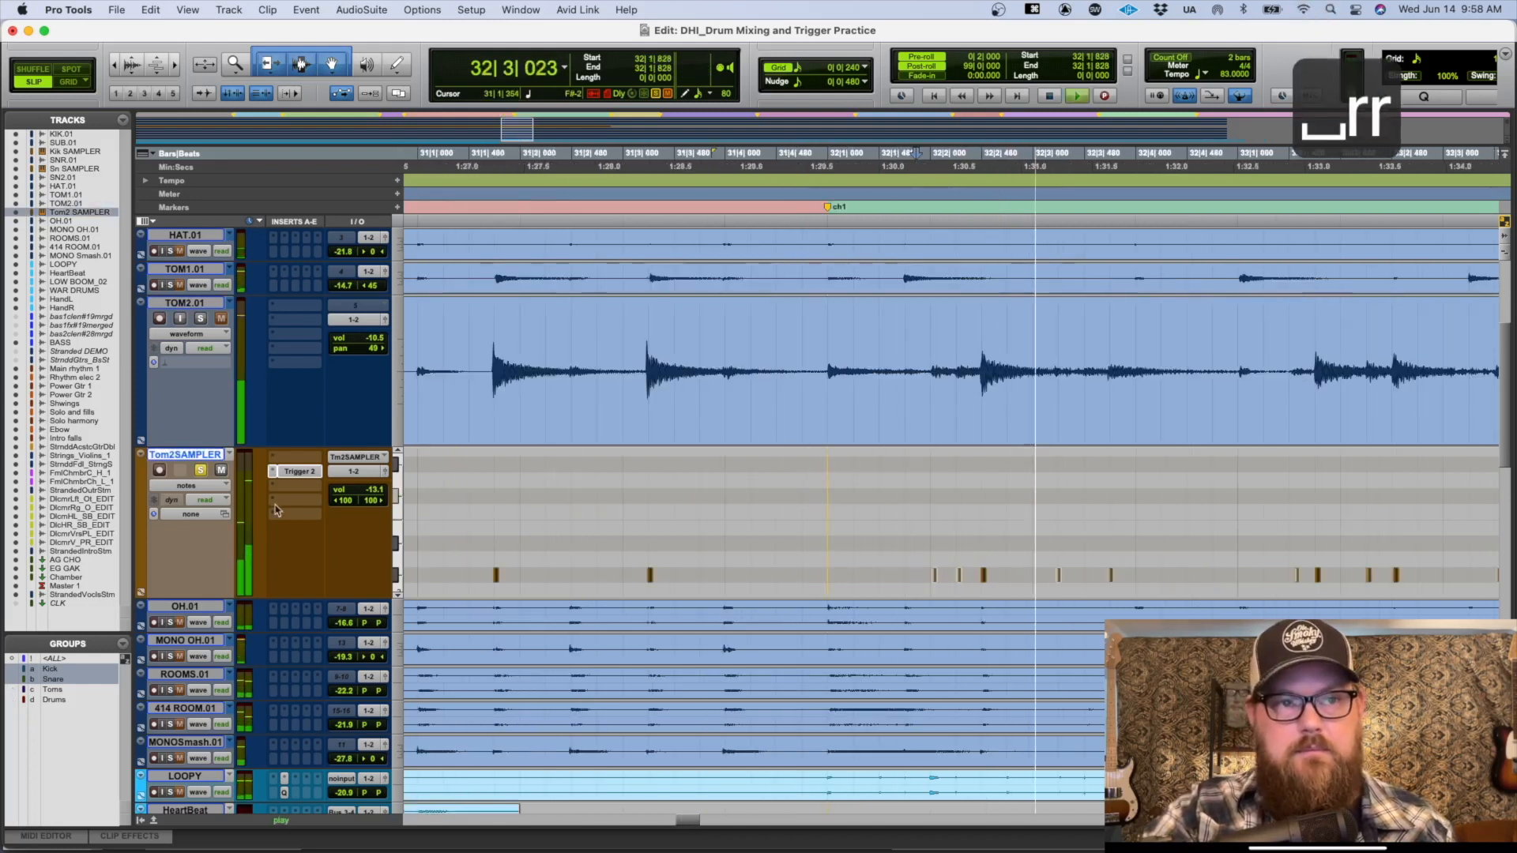
key("space")
Step: Solo TOM2.01 together with Tom2 SAMPLER and play both from 32|1|828
left_click(201, 319)
key("space")
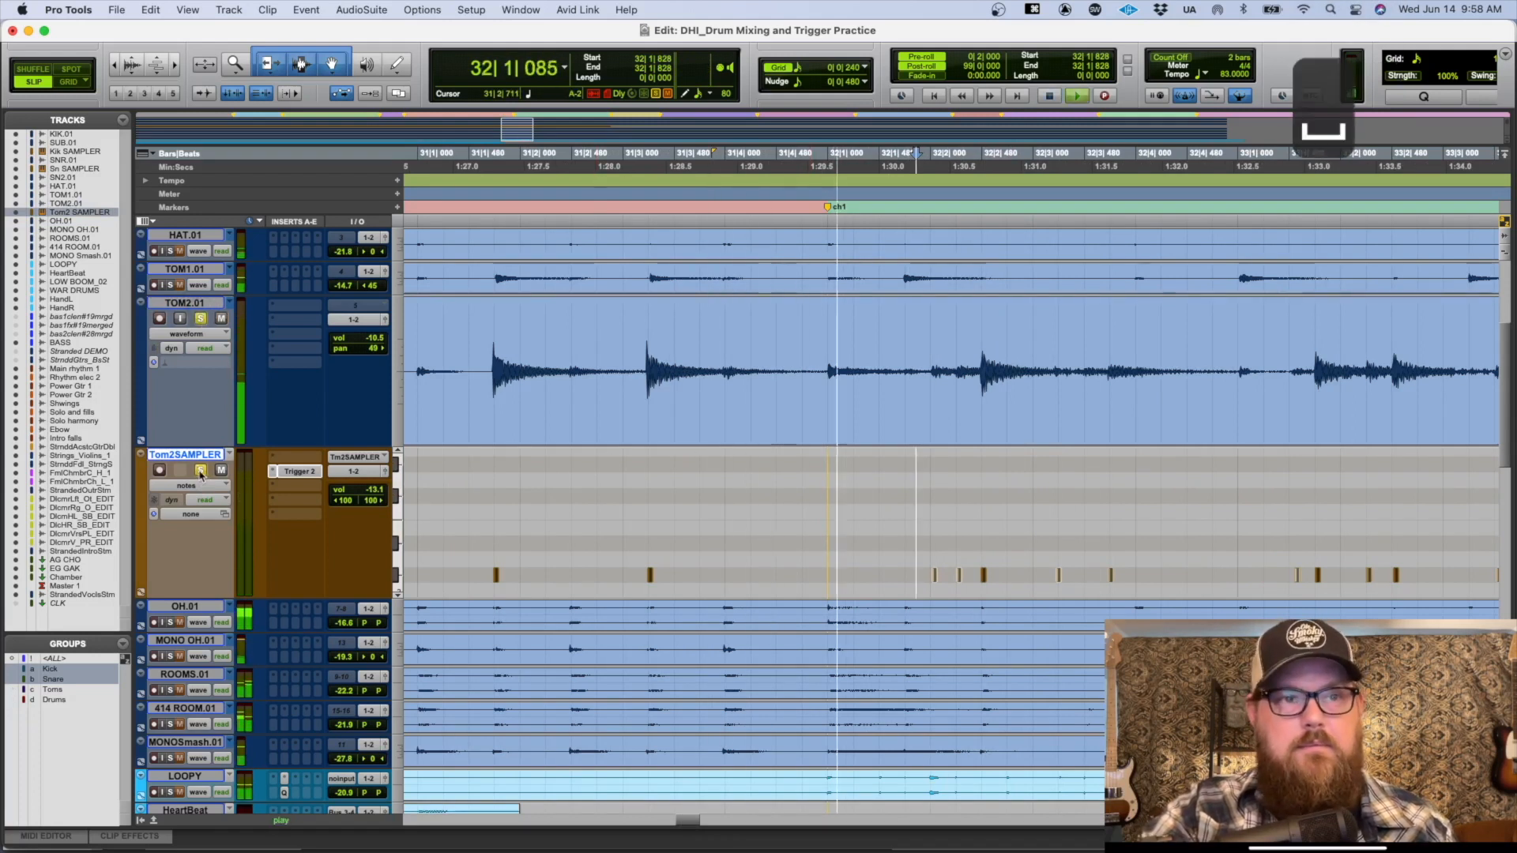
left_click(200, 471)
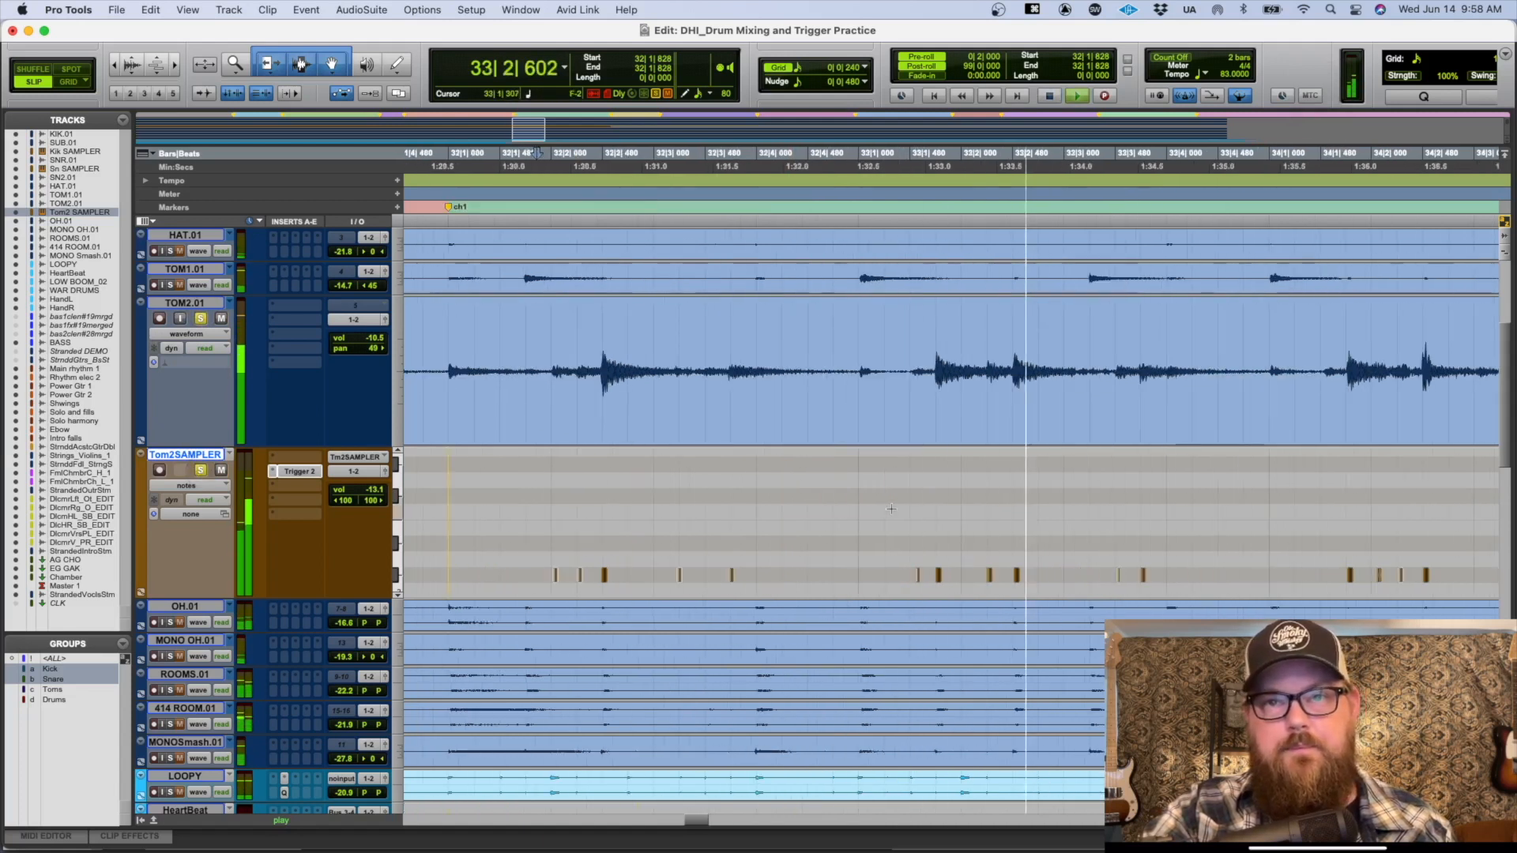
key("space")
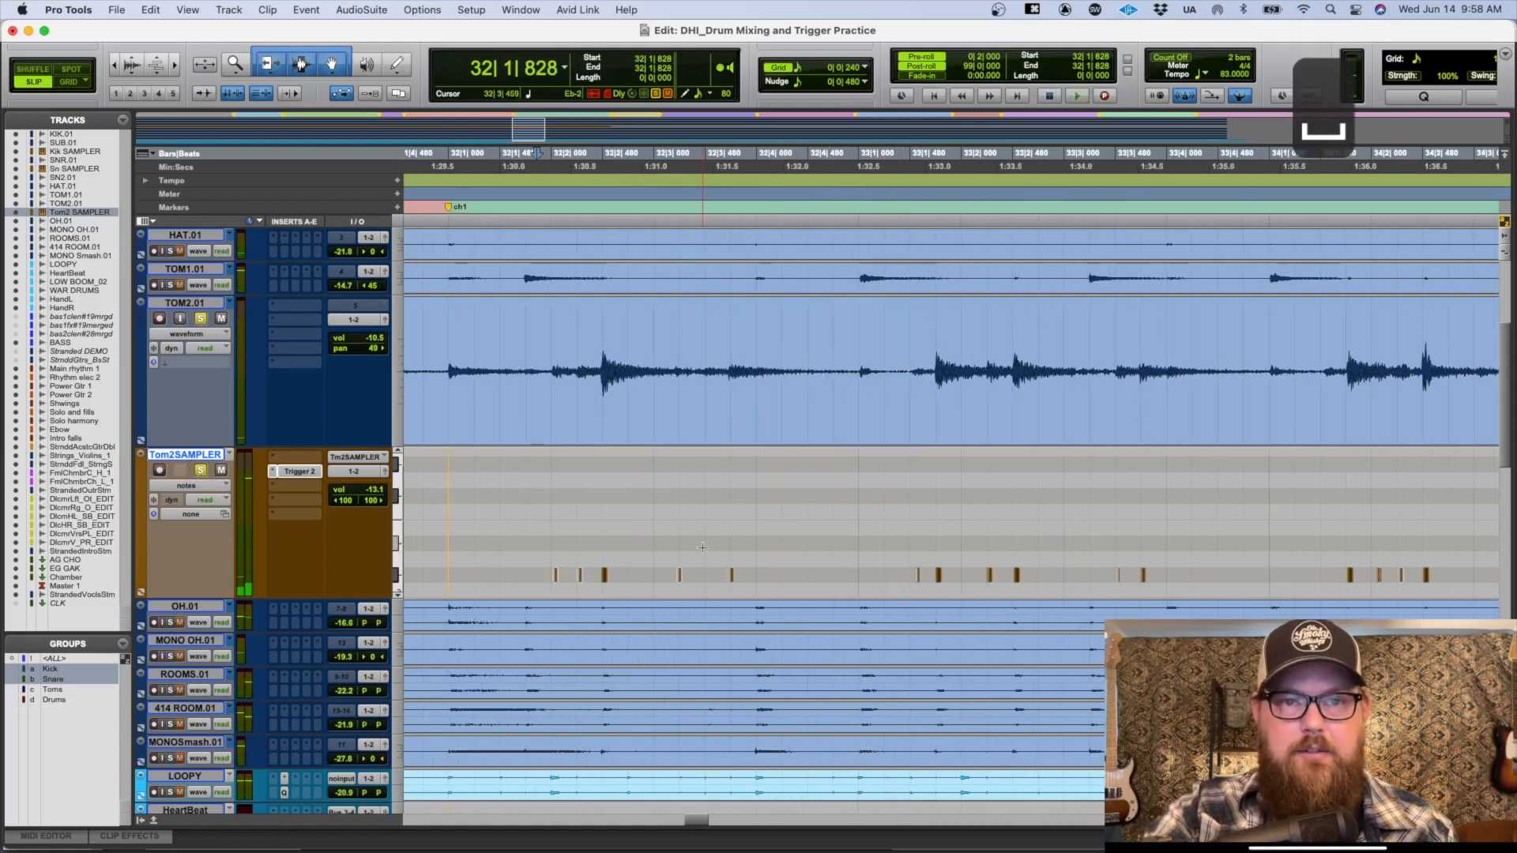
Step: Duplicate a captured note in bar 32 beat 3 to fill the missing hit at 32|3|481
left_click(702, 547)
key("t")
key("t")
left_click_drag(857, 585, 965, 575)
key("r")
key("r")
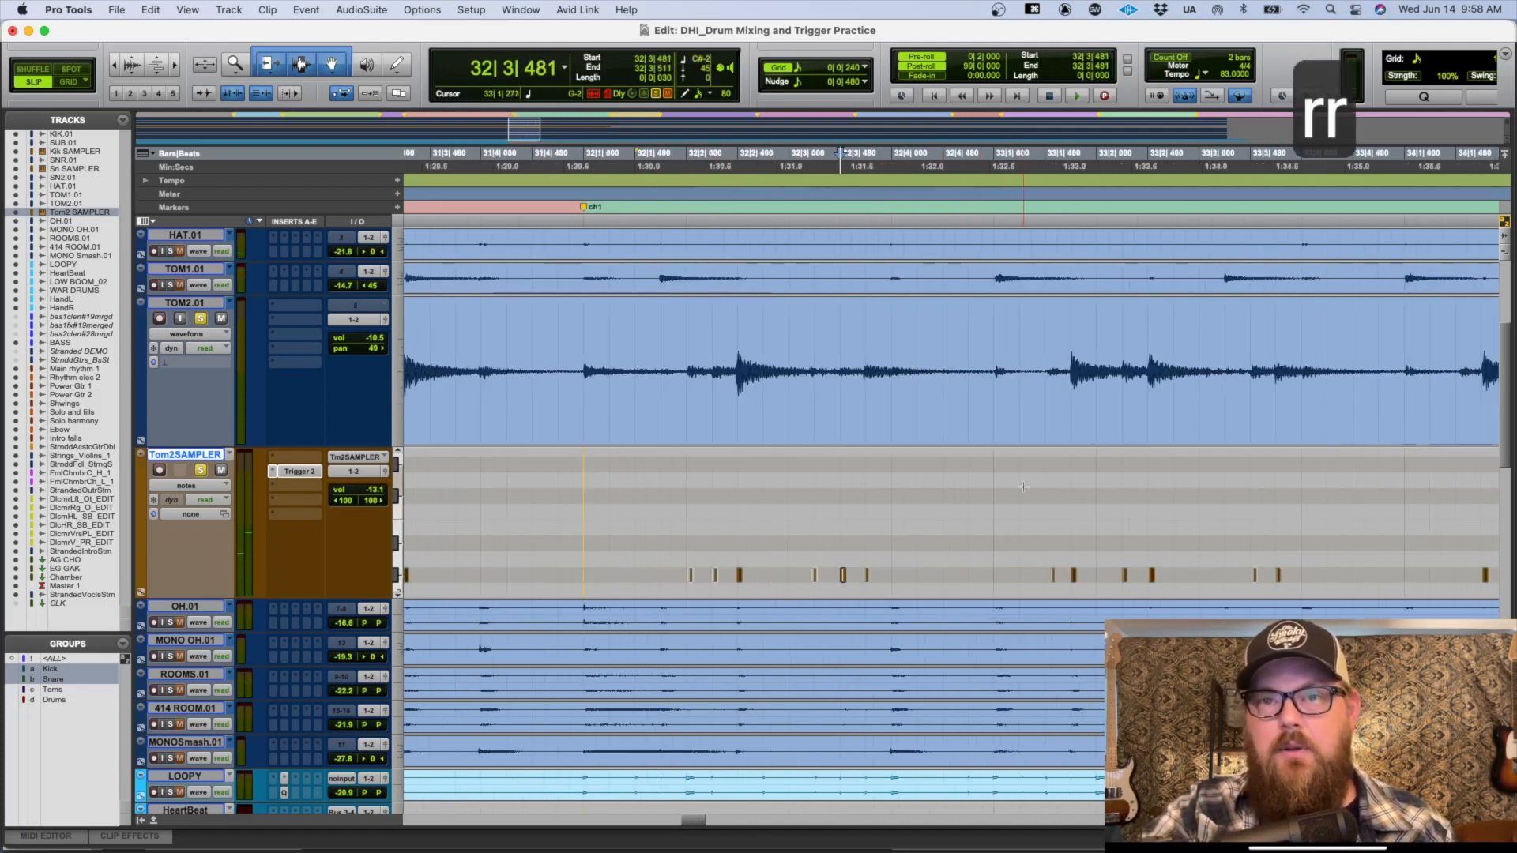
Step: Play both soloed tom tracks from 33|1|403 and delete the false Tom2 SAMPLER note at about 34|2|043
scroll(1037, 486, "right", 5)
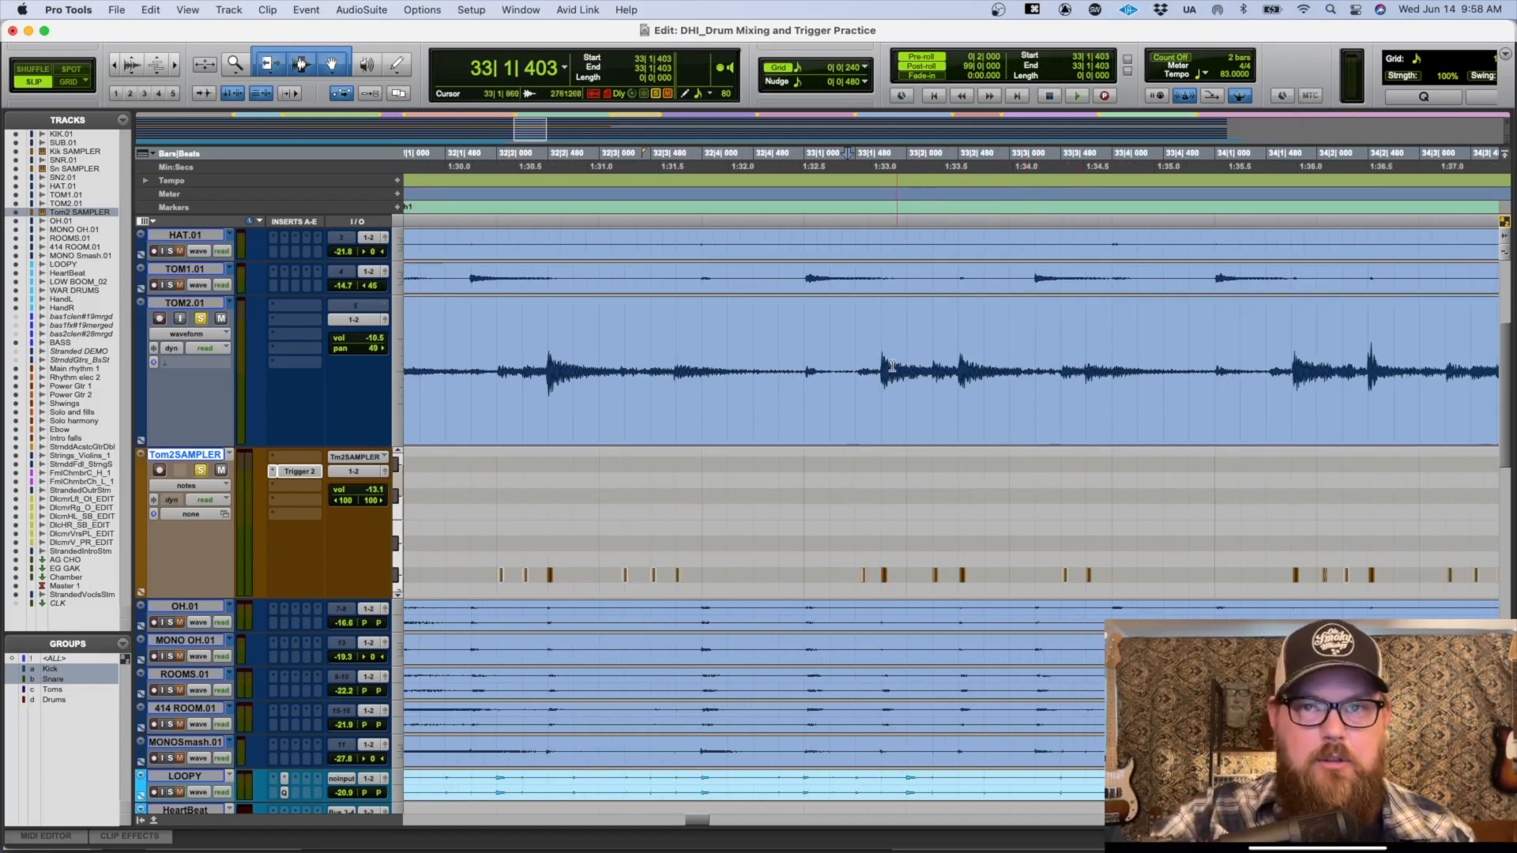
key("space")
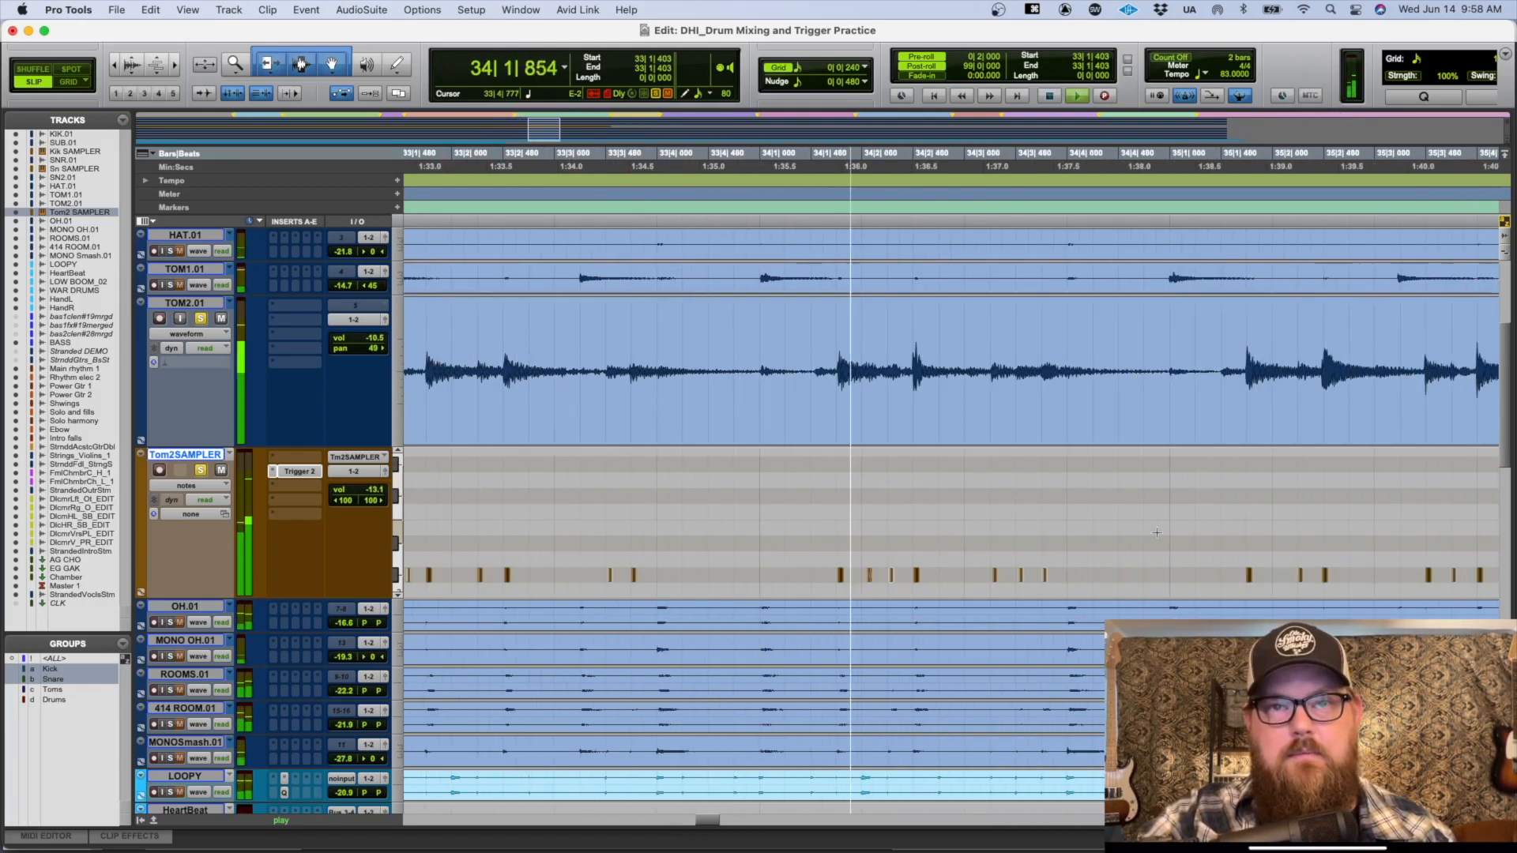
key("space")
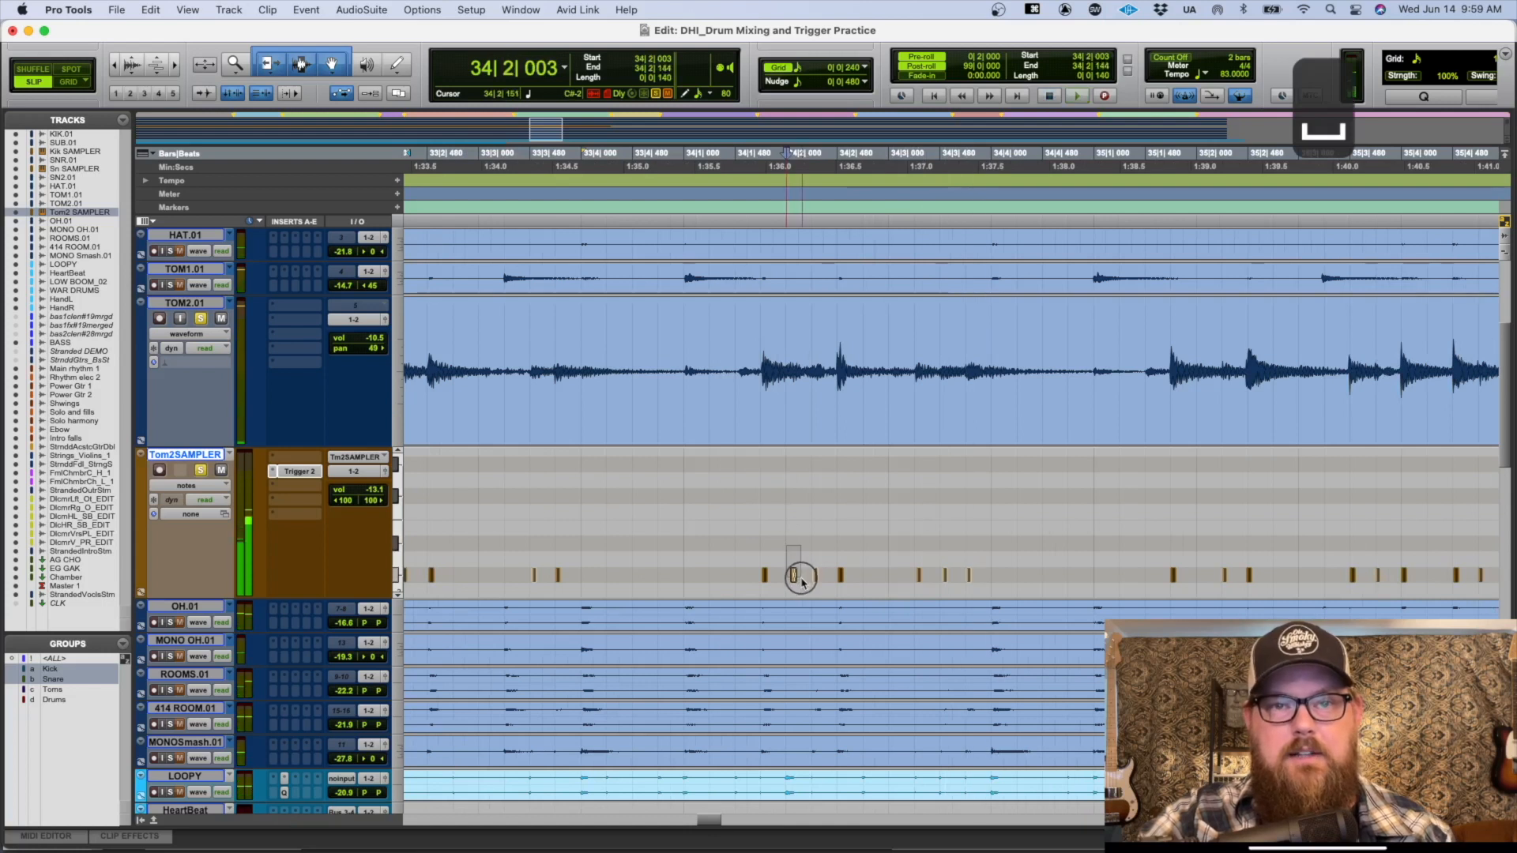
key("BackSpace")
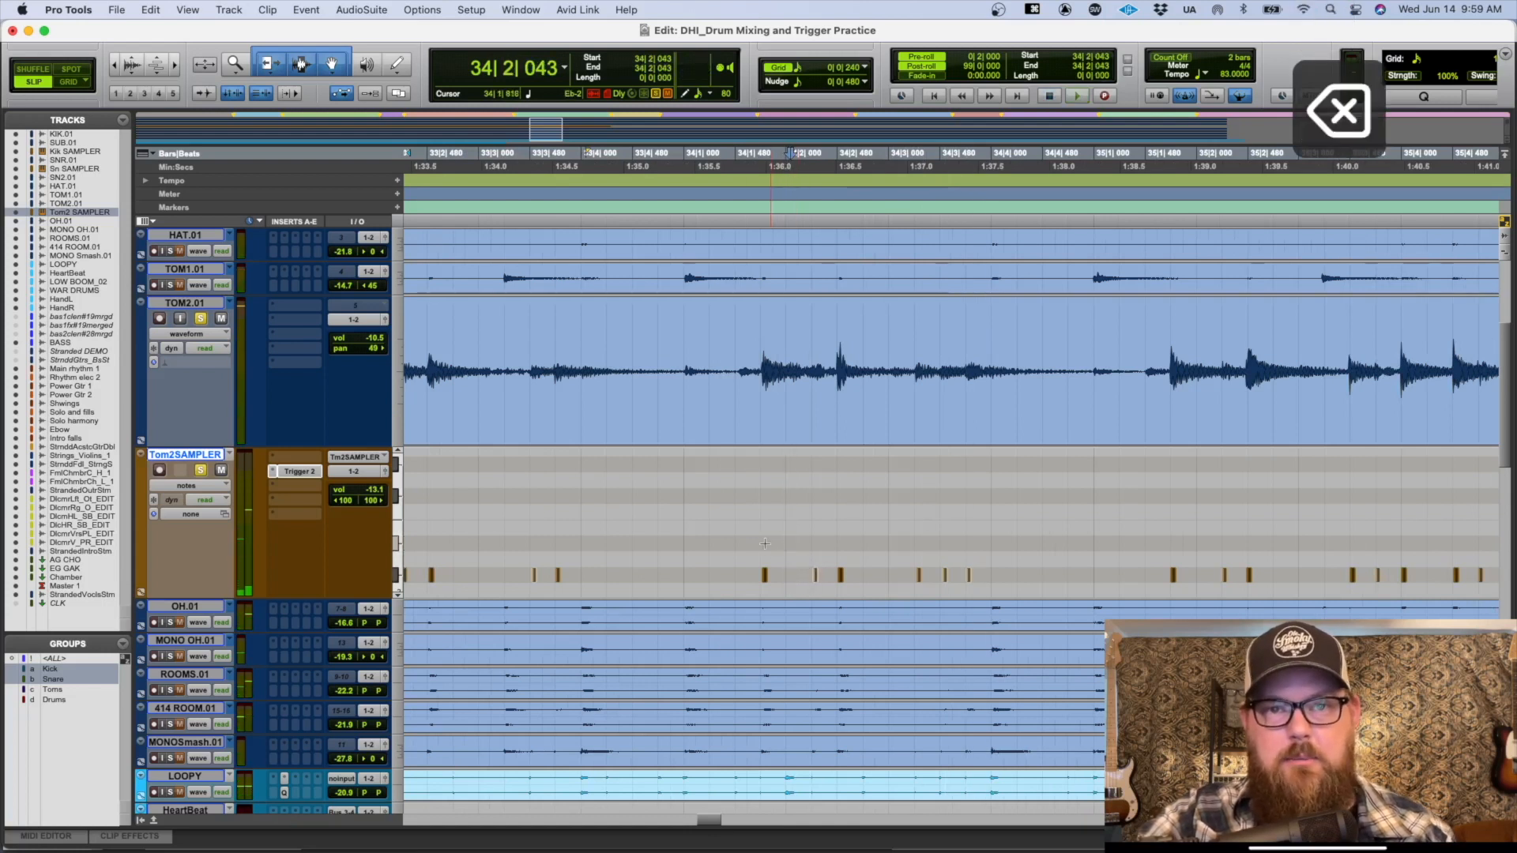
Step: Play from 34|1|601, copy the note at 34|3|724 into bar 35, and align the copy with the quiet TOM2.01 hit at 35|1|488
key("space")
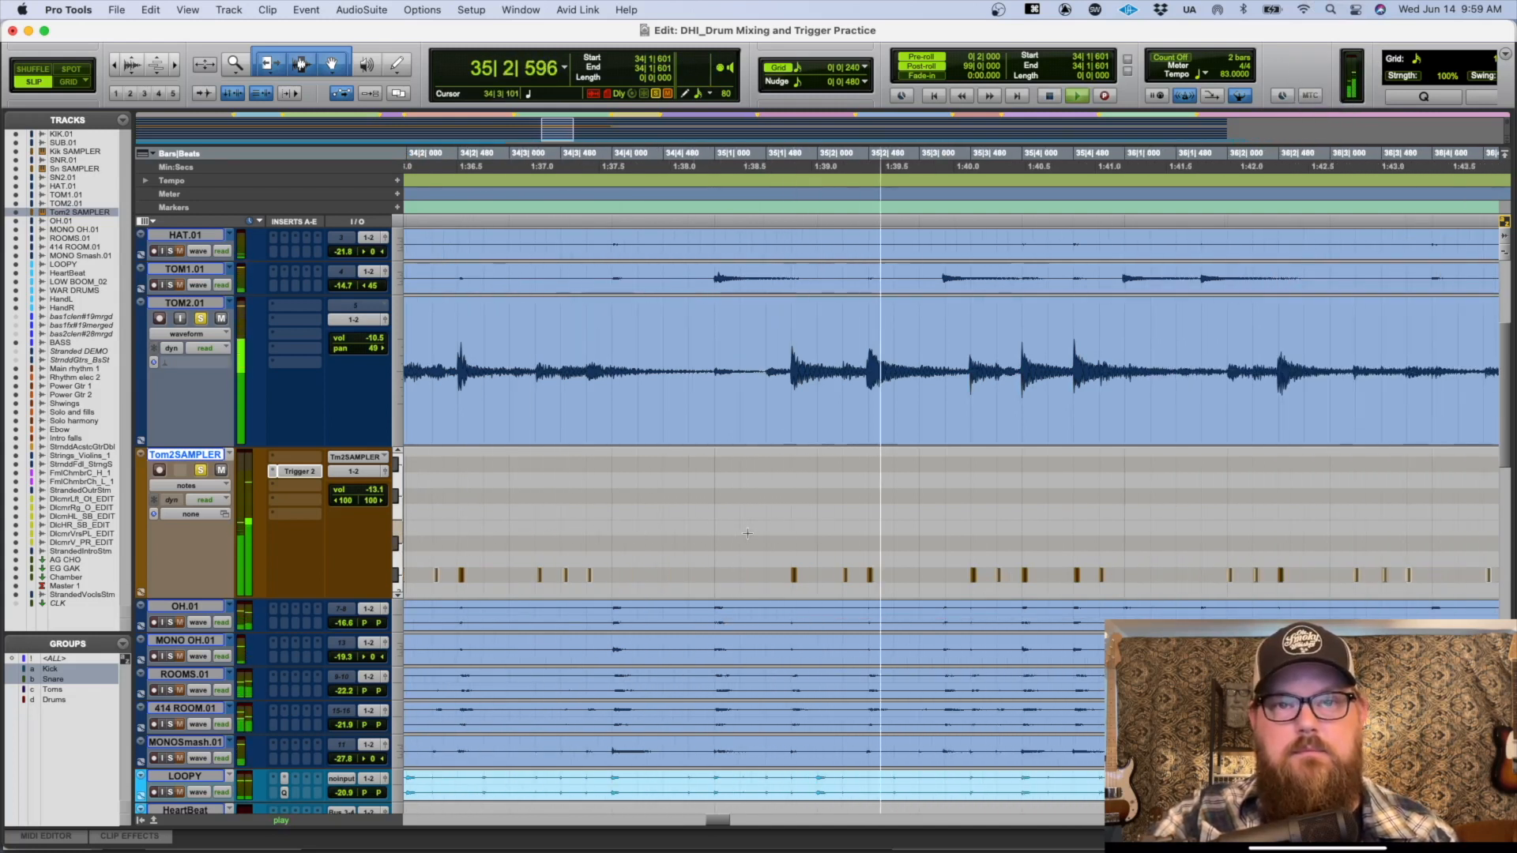
key("space")
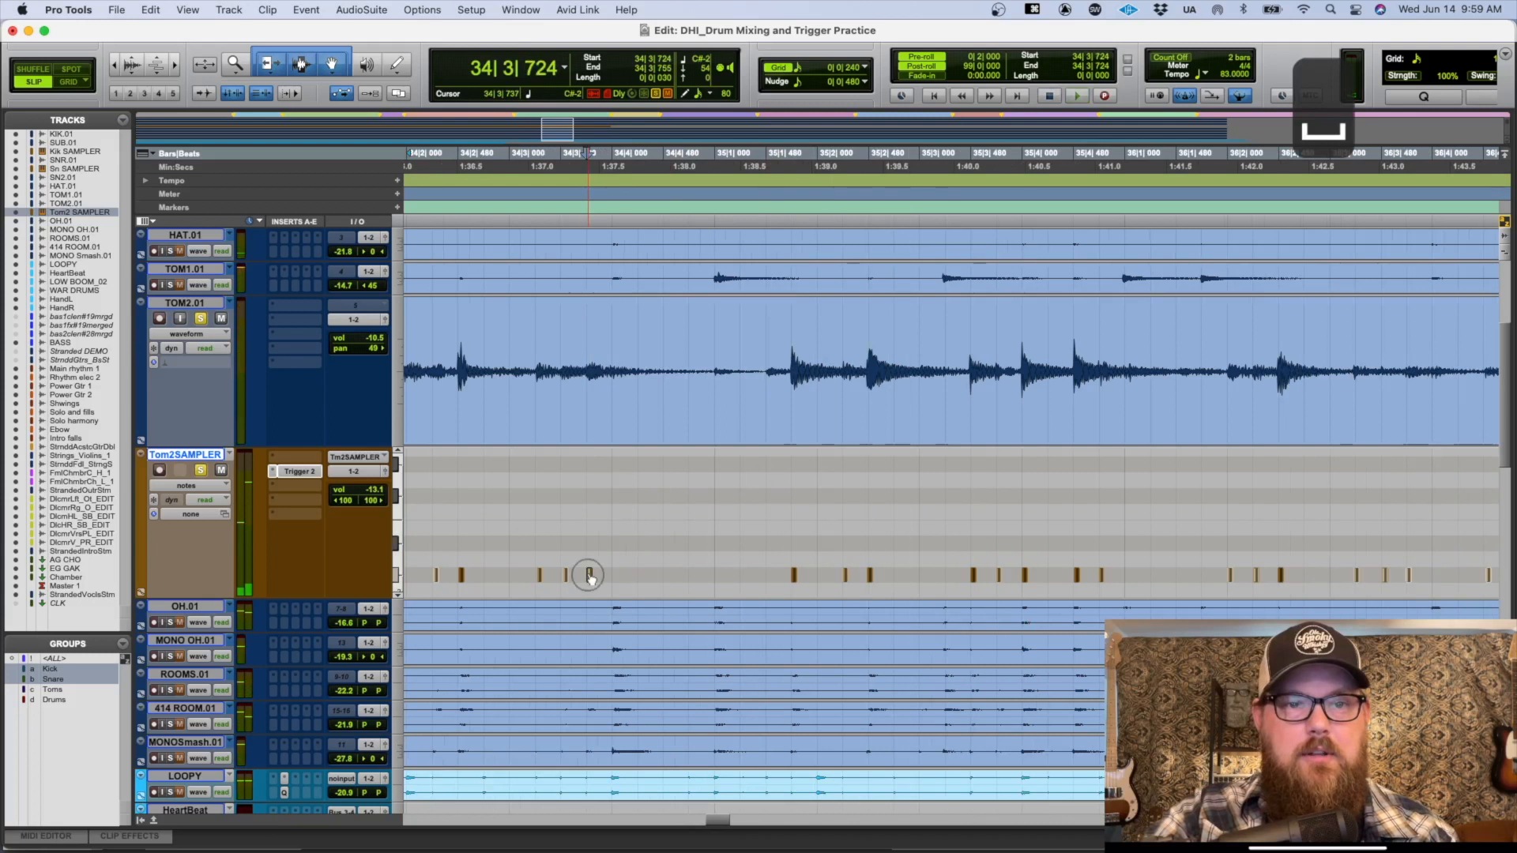
left_click(799, 556)
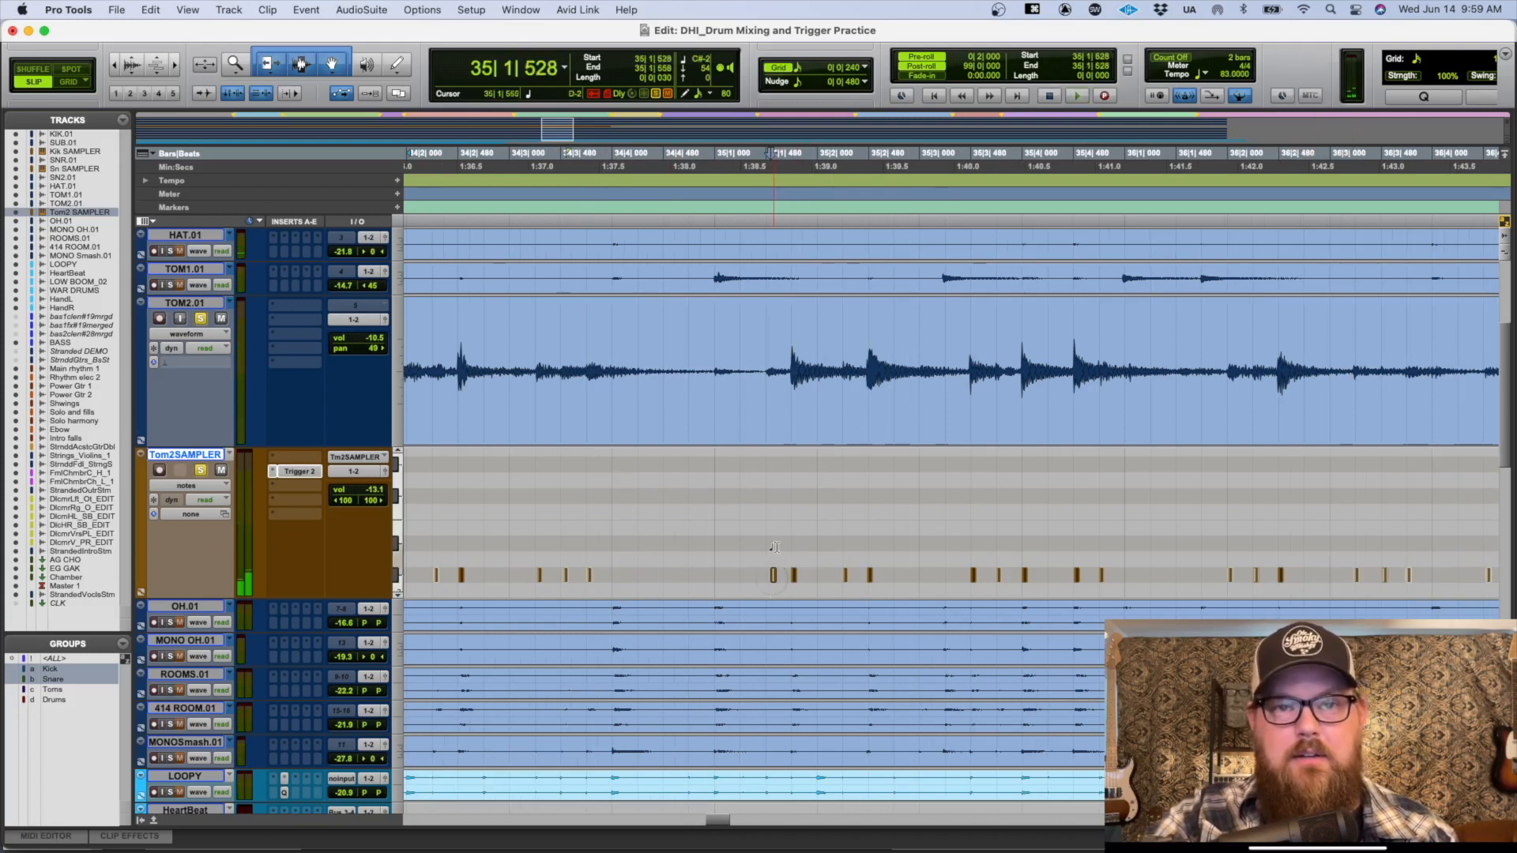
key("t")
key("t")
key("t")
key("t")
left_click_drag(933, 579, 861, 574)
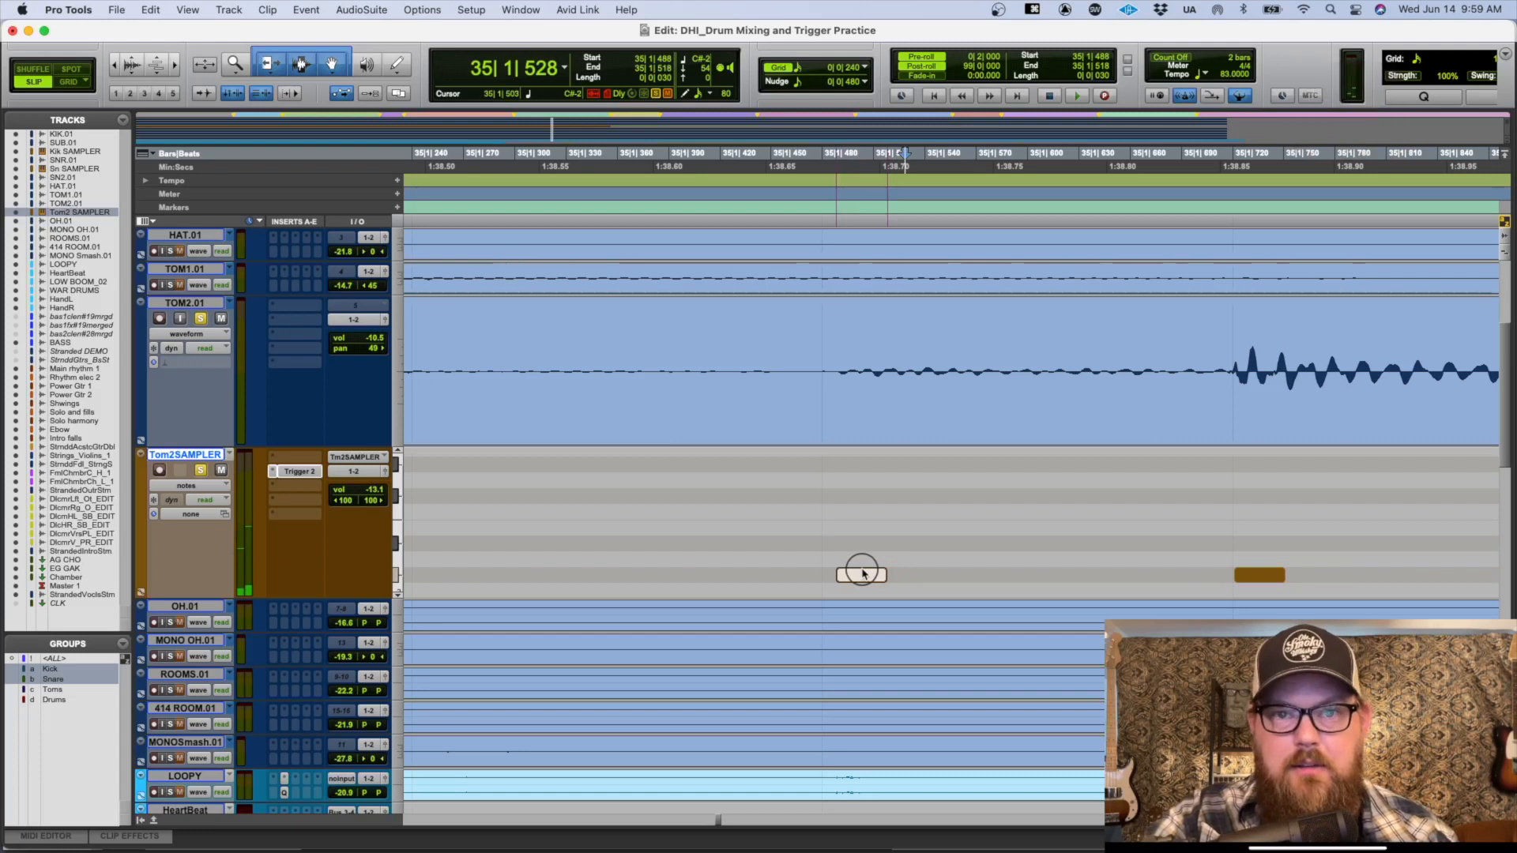
Step: Play both tom tracks from 35|1|407, listening for false or missing notes through bar 37
key("r")
key("r")
key("r")
left_click(920, 504)
key("space")
key("r")
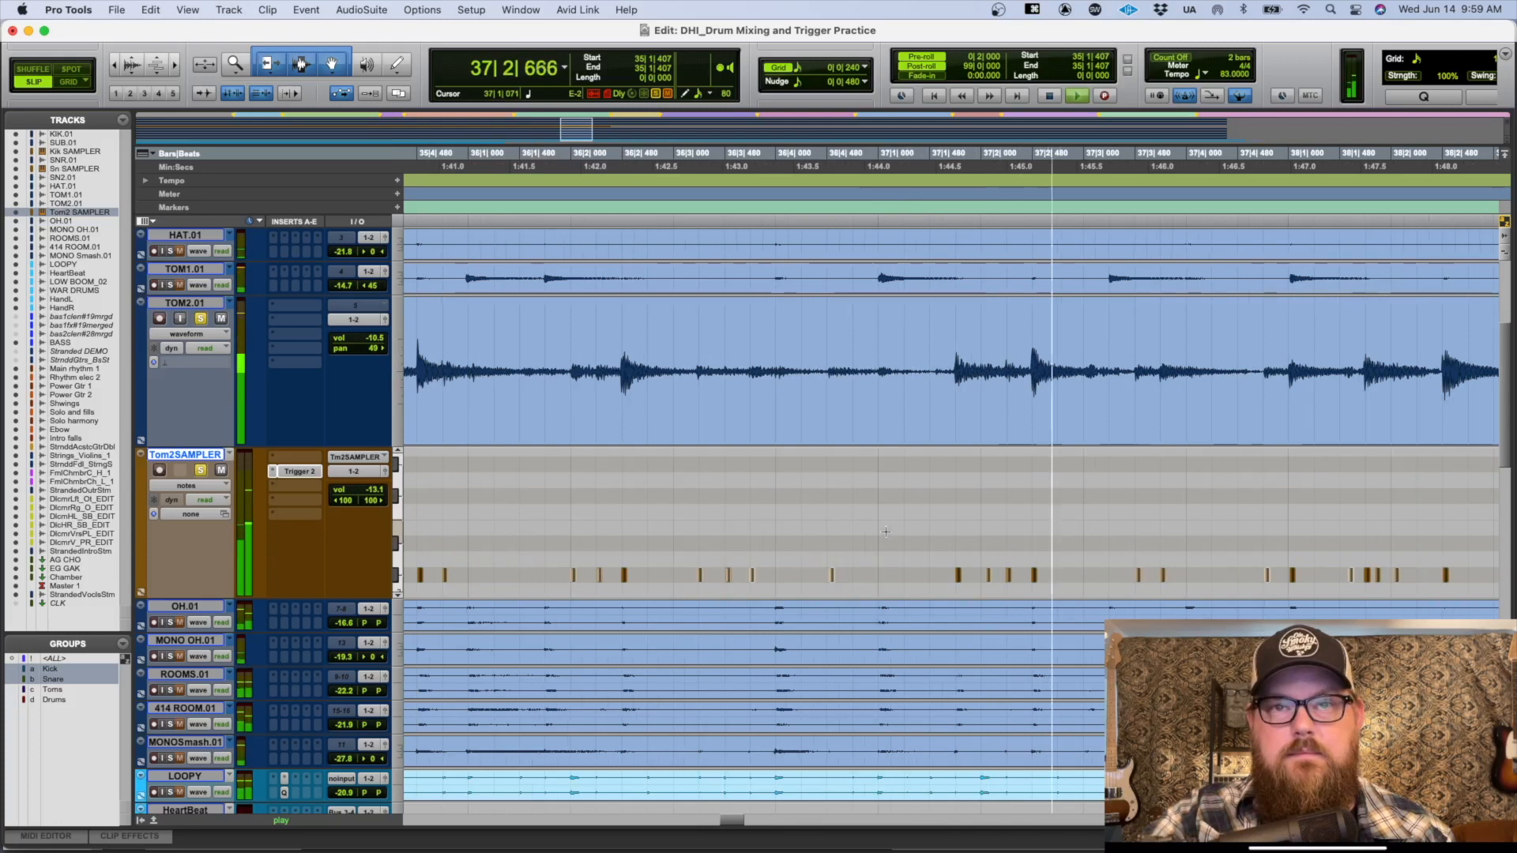
Step: Replay from 36|4|418 and delete the false Tom2 SAMPLER note at about 37|2|000
key("space")
left_click(826, 516)
key("space")
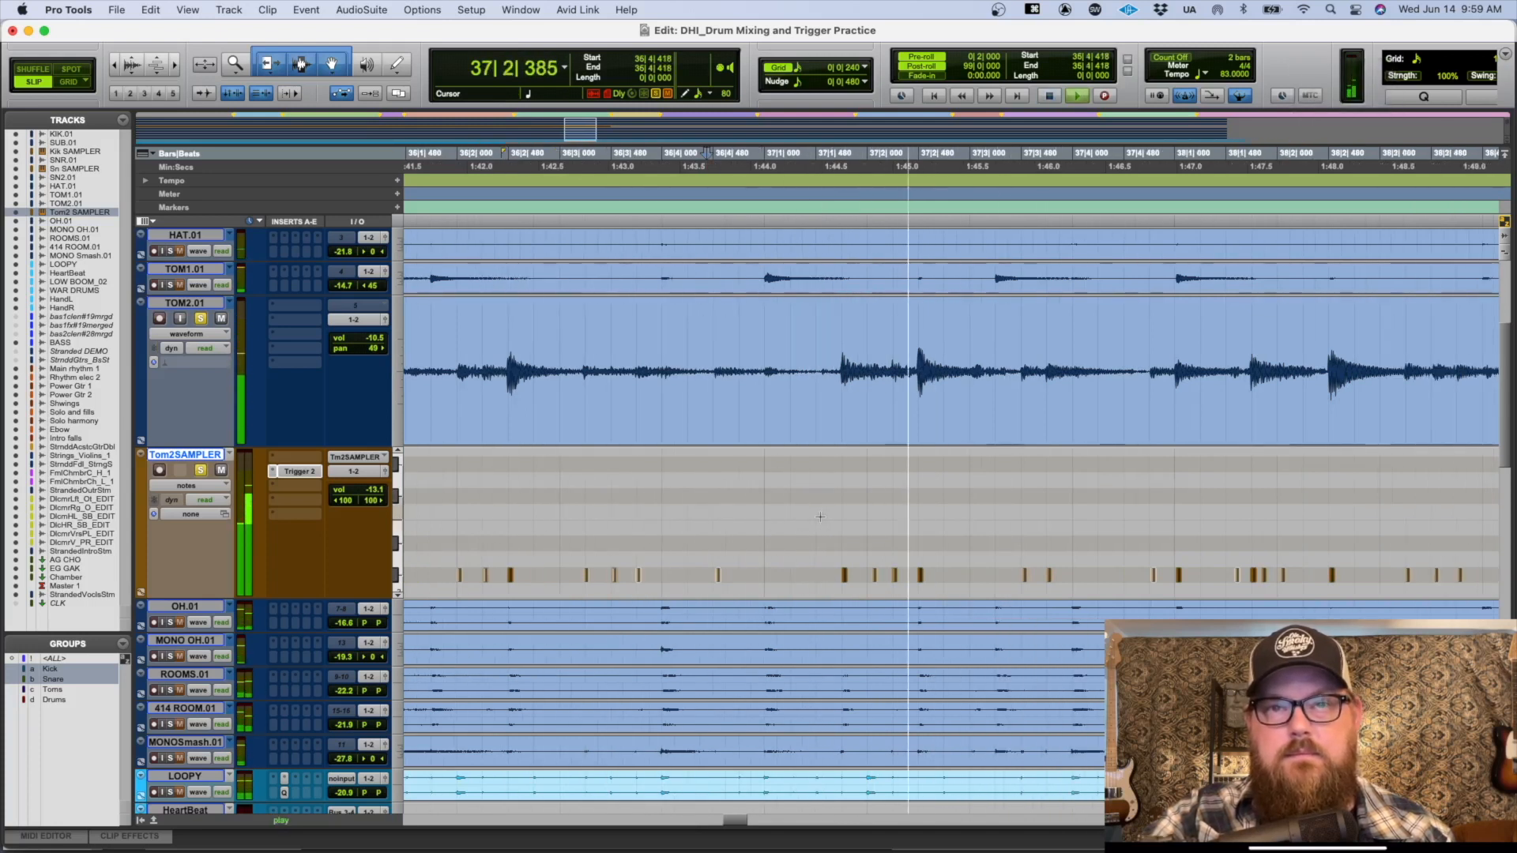
key("space")
left_click(722, 574)
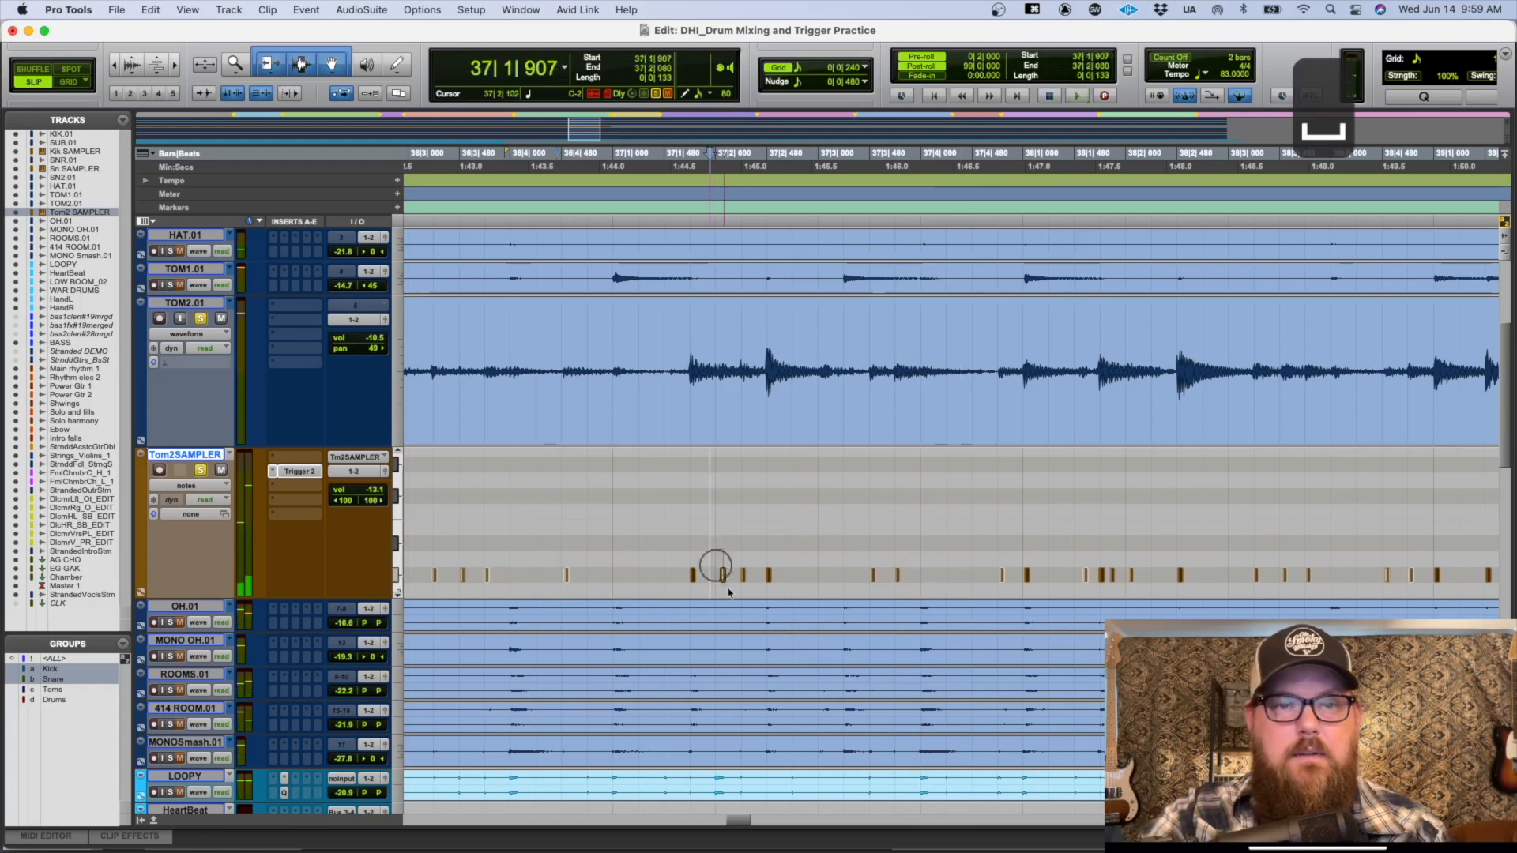
key("BackSpace")
Step: Play from 37|3|733 and delete the extra Tom2 SAMPLER note at about 38|1|811
left_click(896, 517)
key("space")
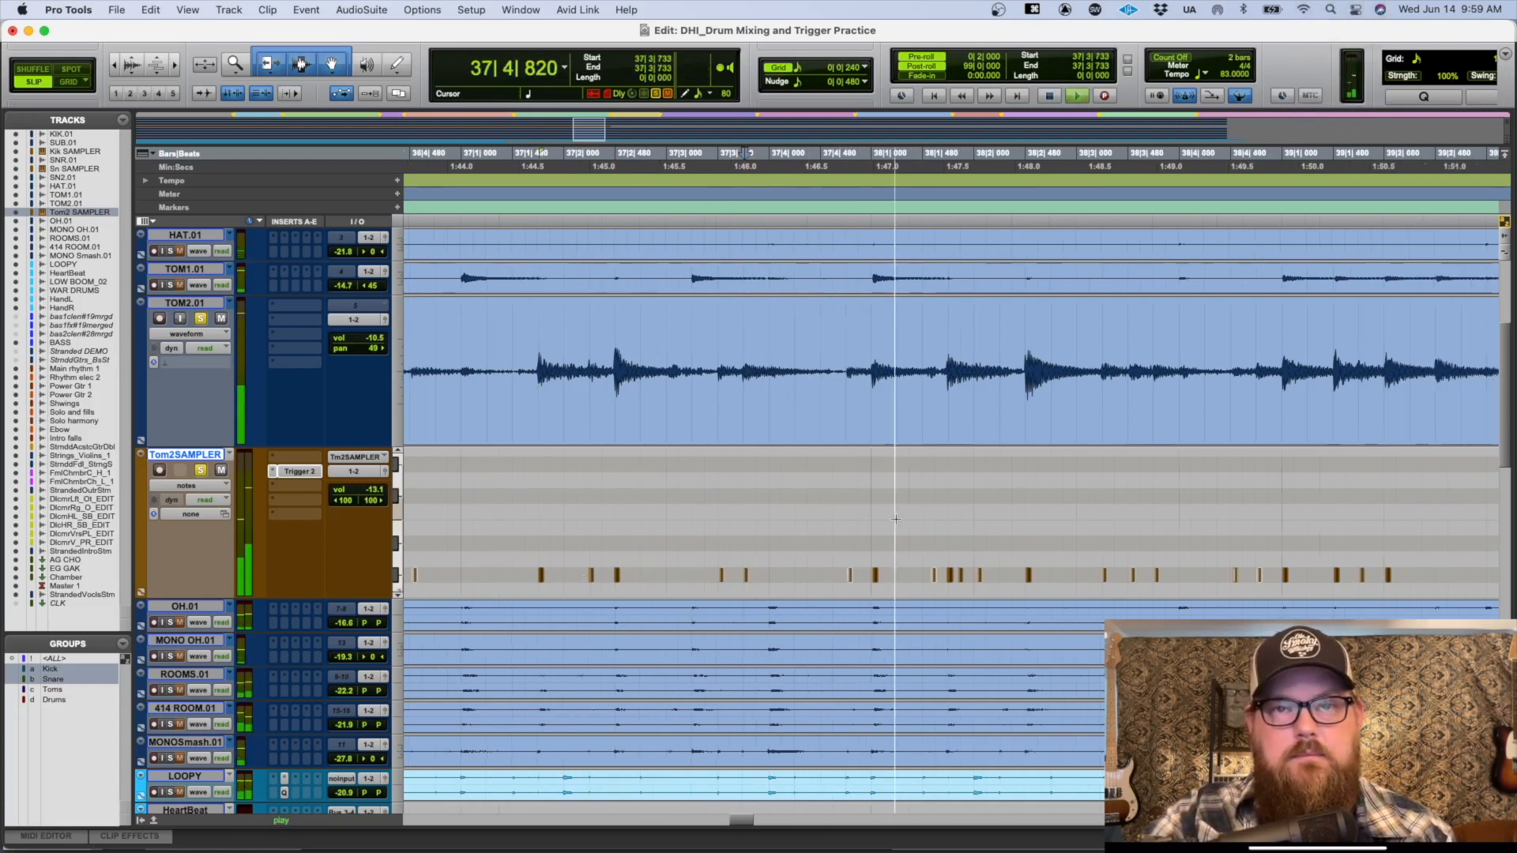
key("space")
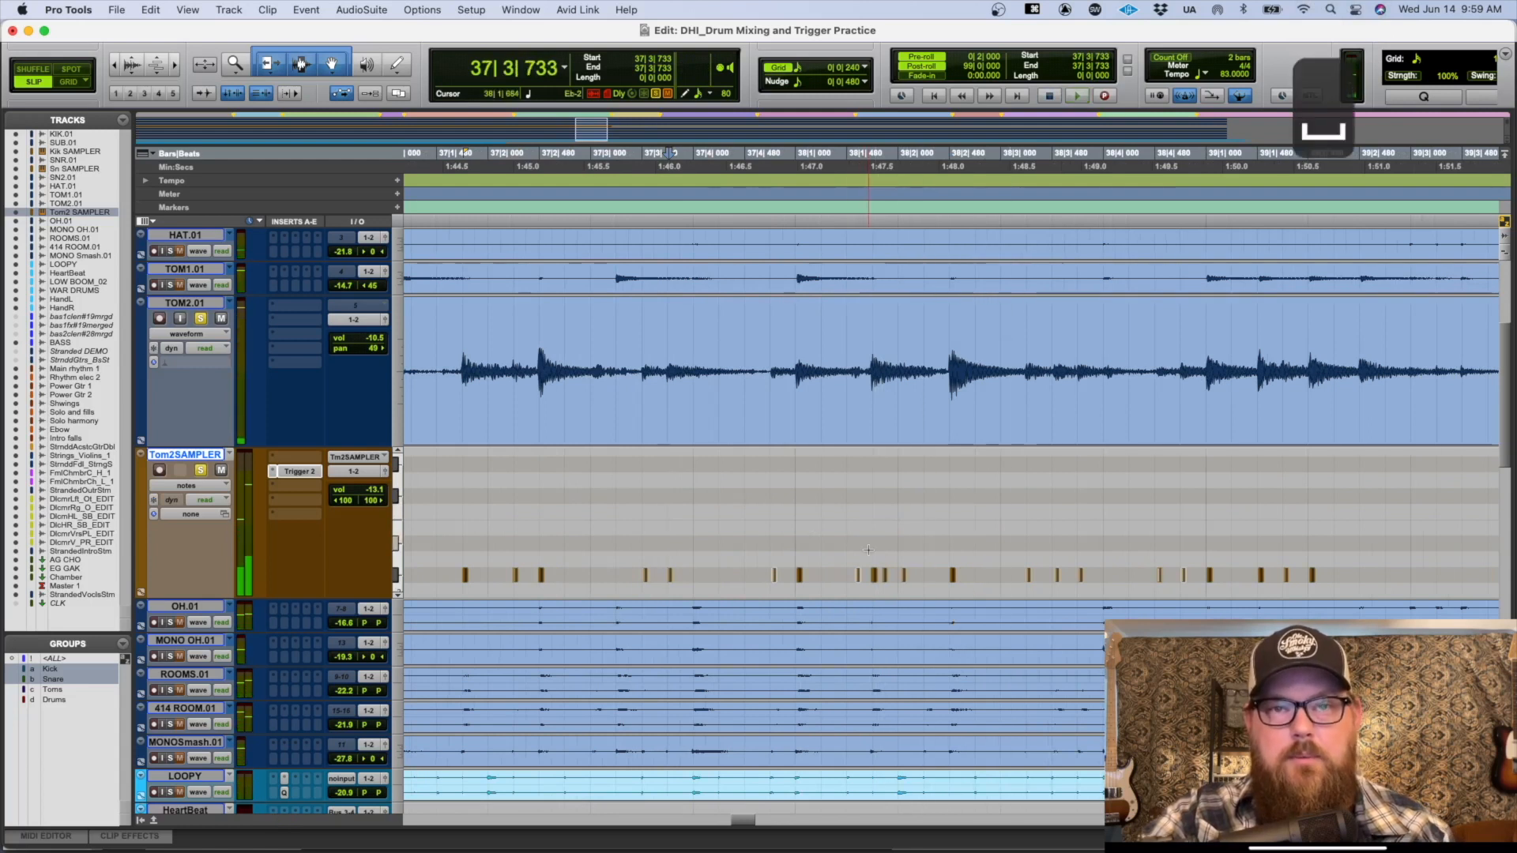
left_click_drag(880, 550, 894, 585)
key("BackSpace")
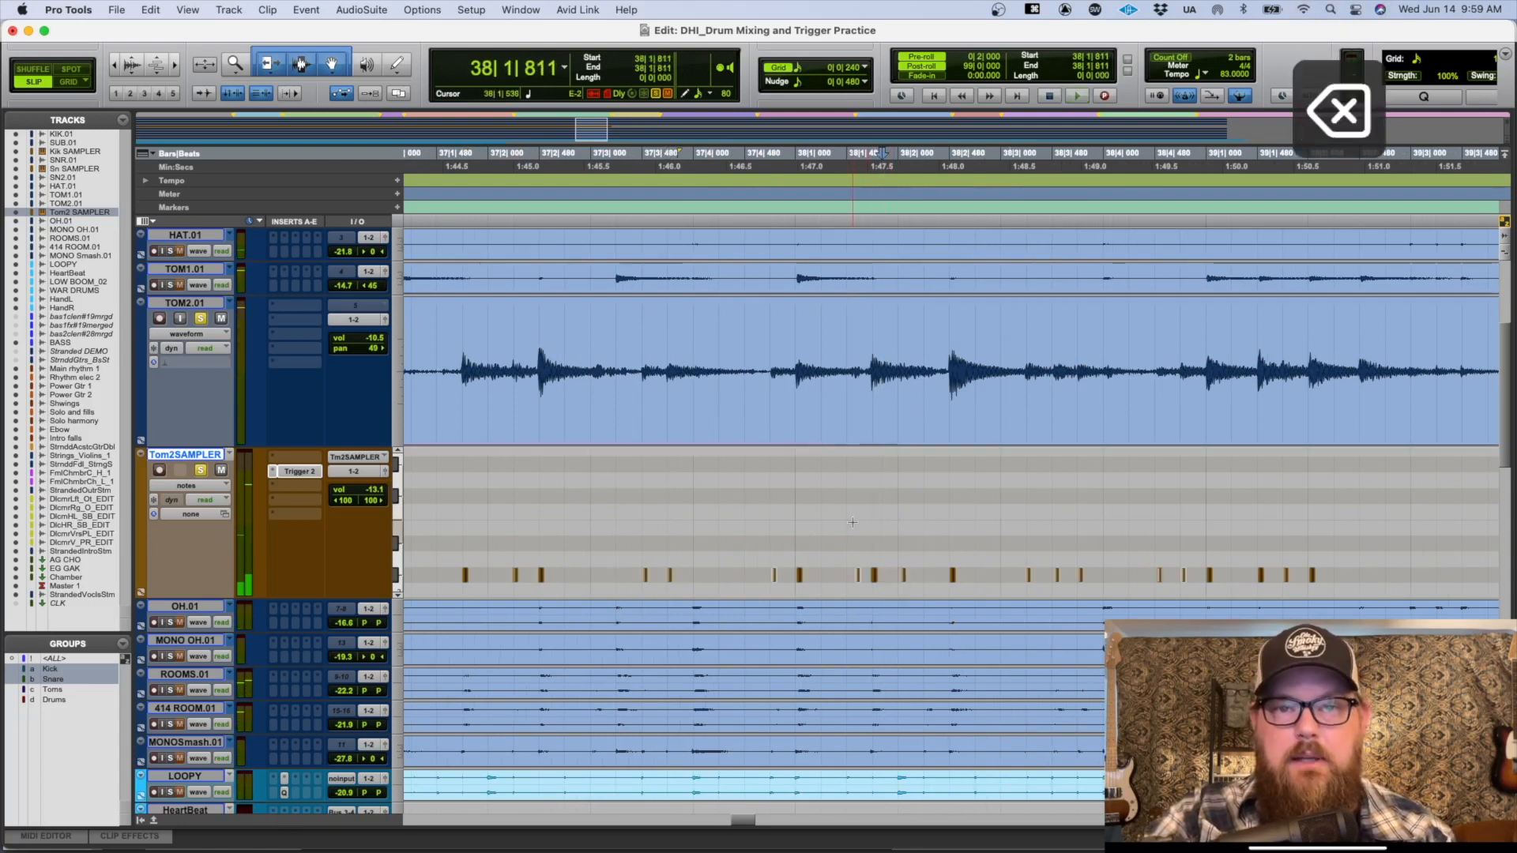
Step: Replay the passage and delete the false note at about 38|1|559, just before the louder bar 38 hit
left_click(852, 522)
key("space")
left_click(857, 576)
key("BackSpace")
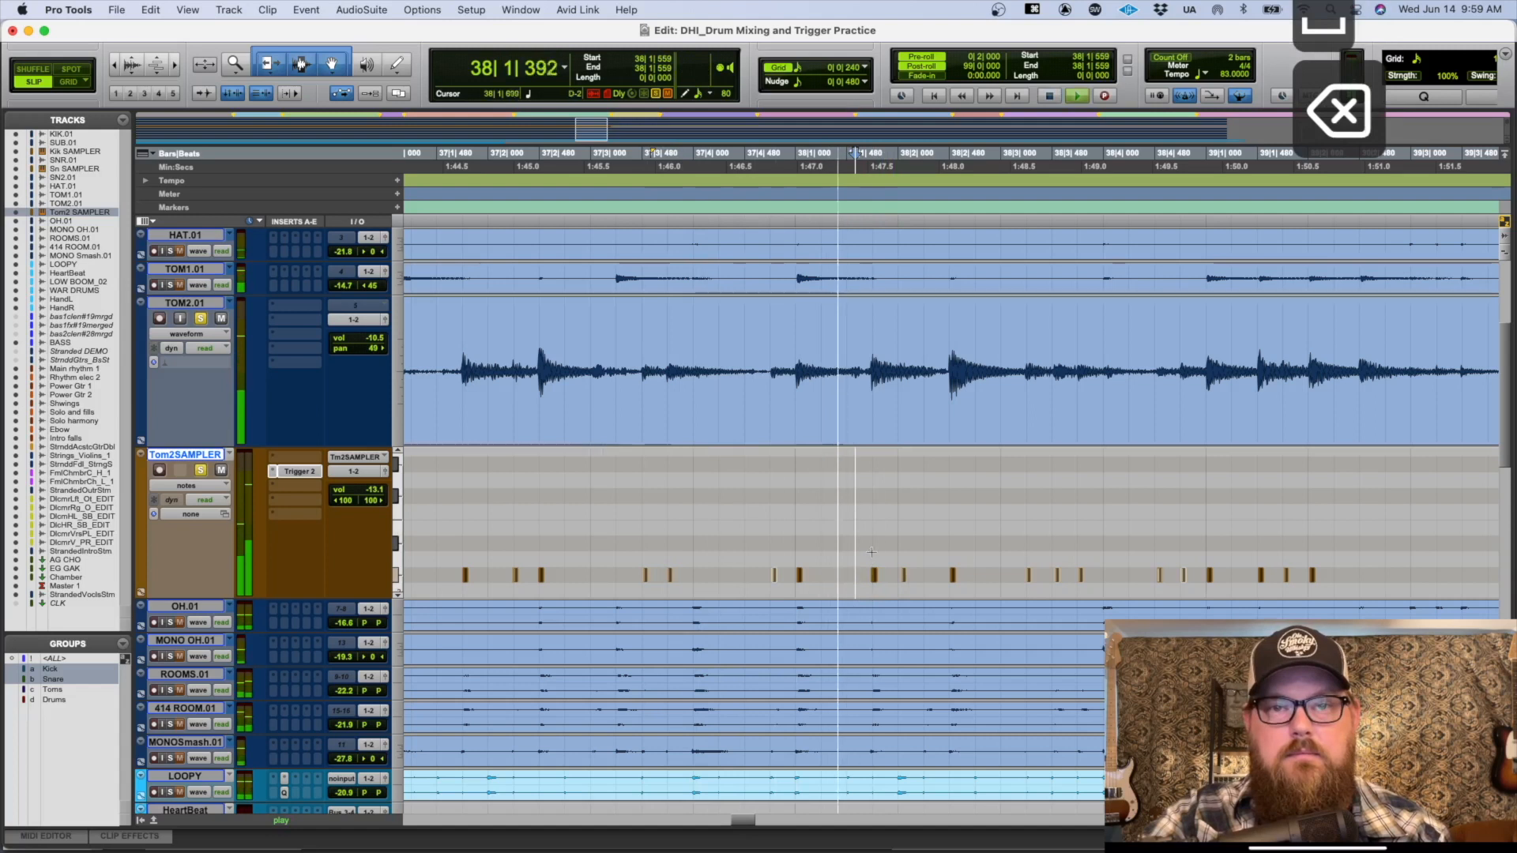
Step: Audition the hits from 38|2|153 and mute the Tom2 SAMPLER note at 38|2|026
key("space")
left_click_drag(889, 527, 906, 558)
left_click(915, 512)
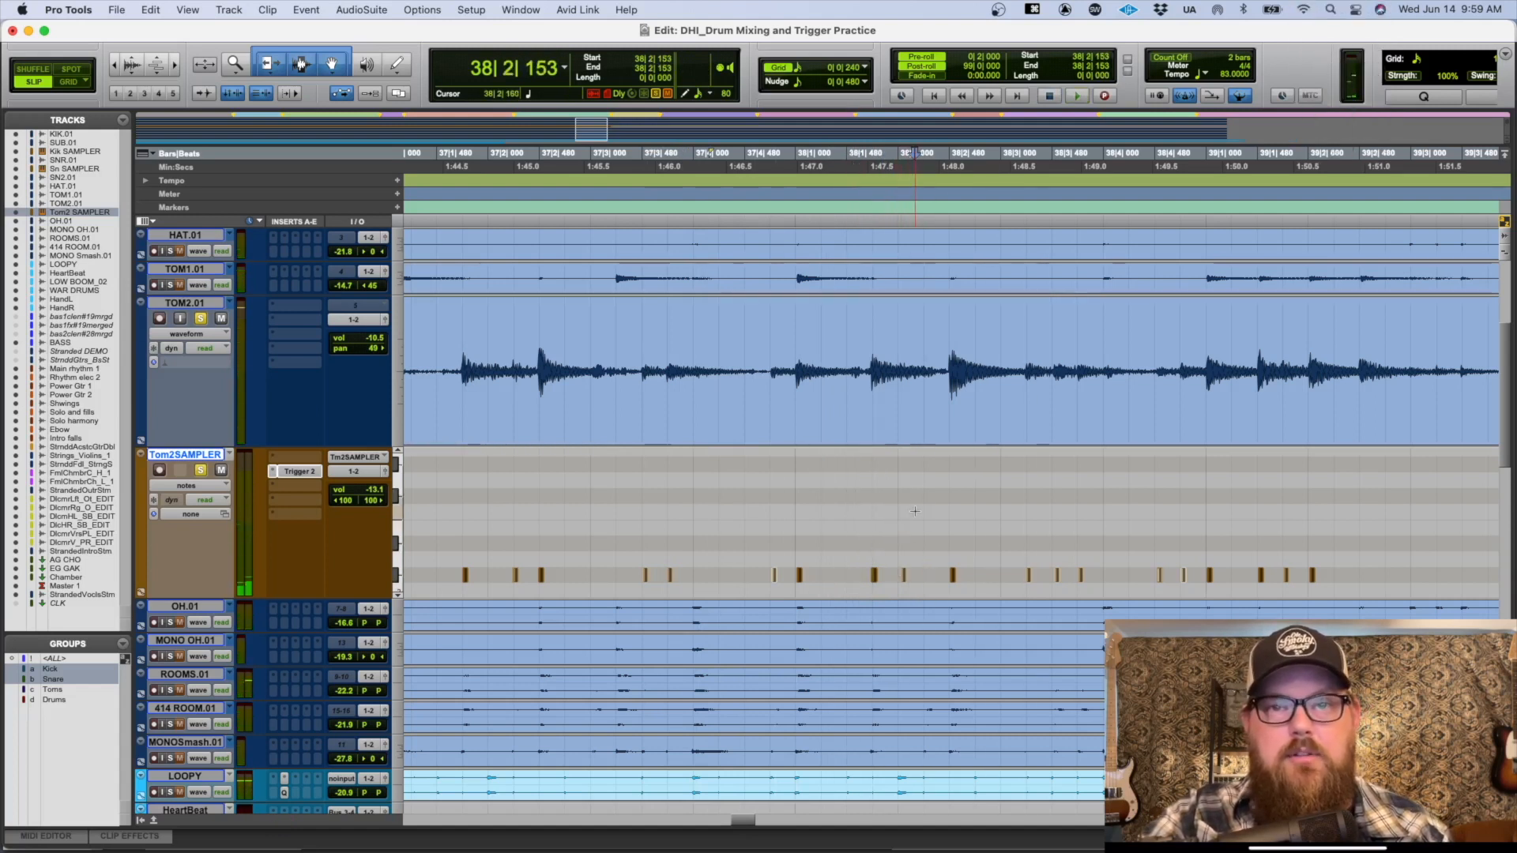
key("space")
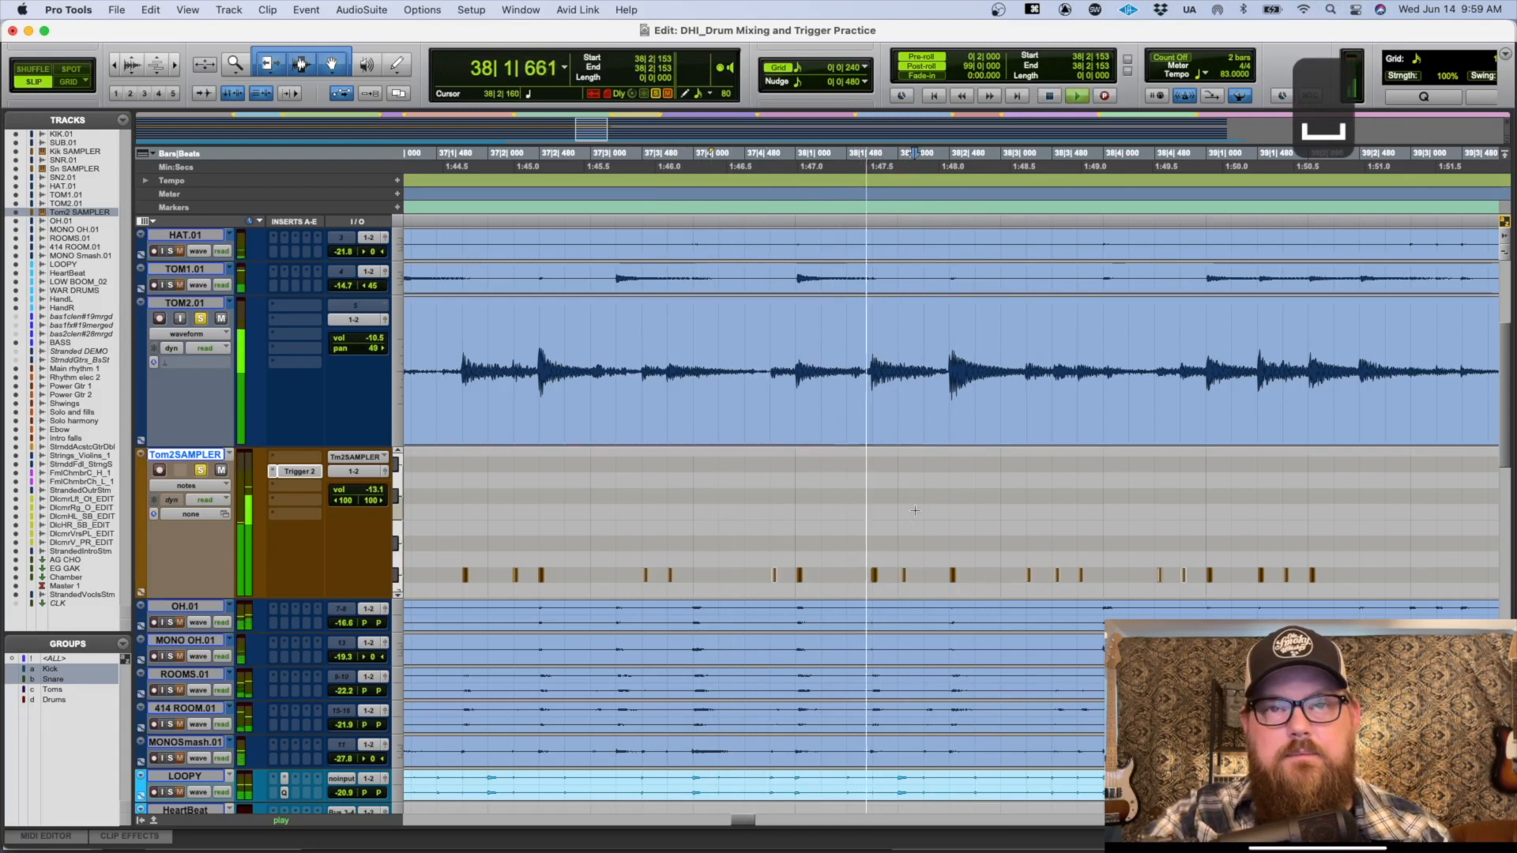
key("space")
left_click_drag(903, 542, 900, 589)
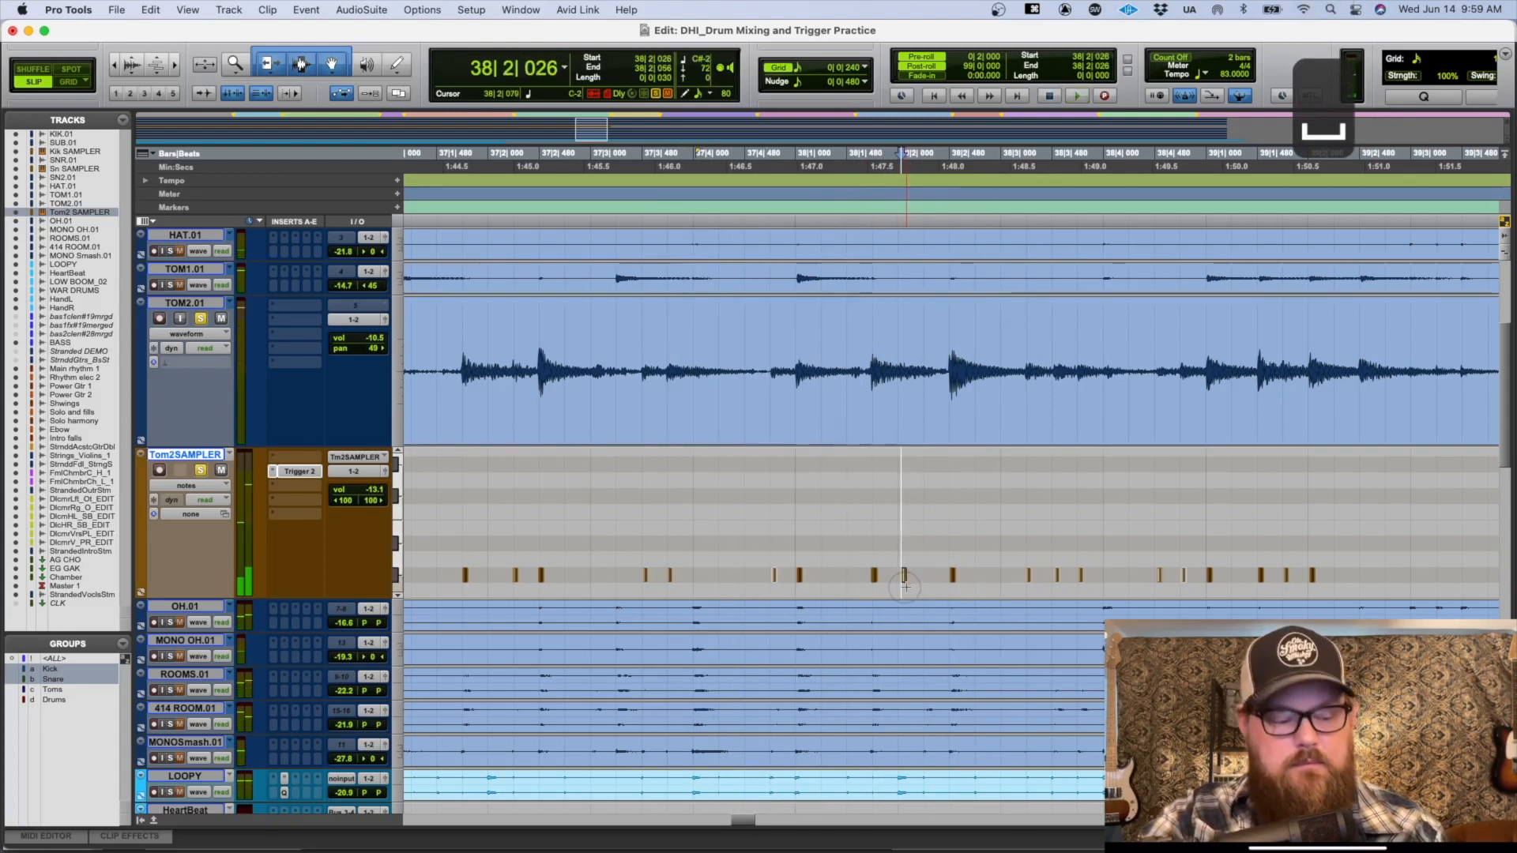
key("super+m")
Step: Play from 38|2|026, duplicate the note at 39|2|010, and align the copy with the TOM2.01 hit at 39|2|482
key("space")
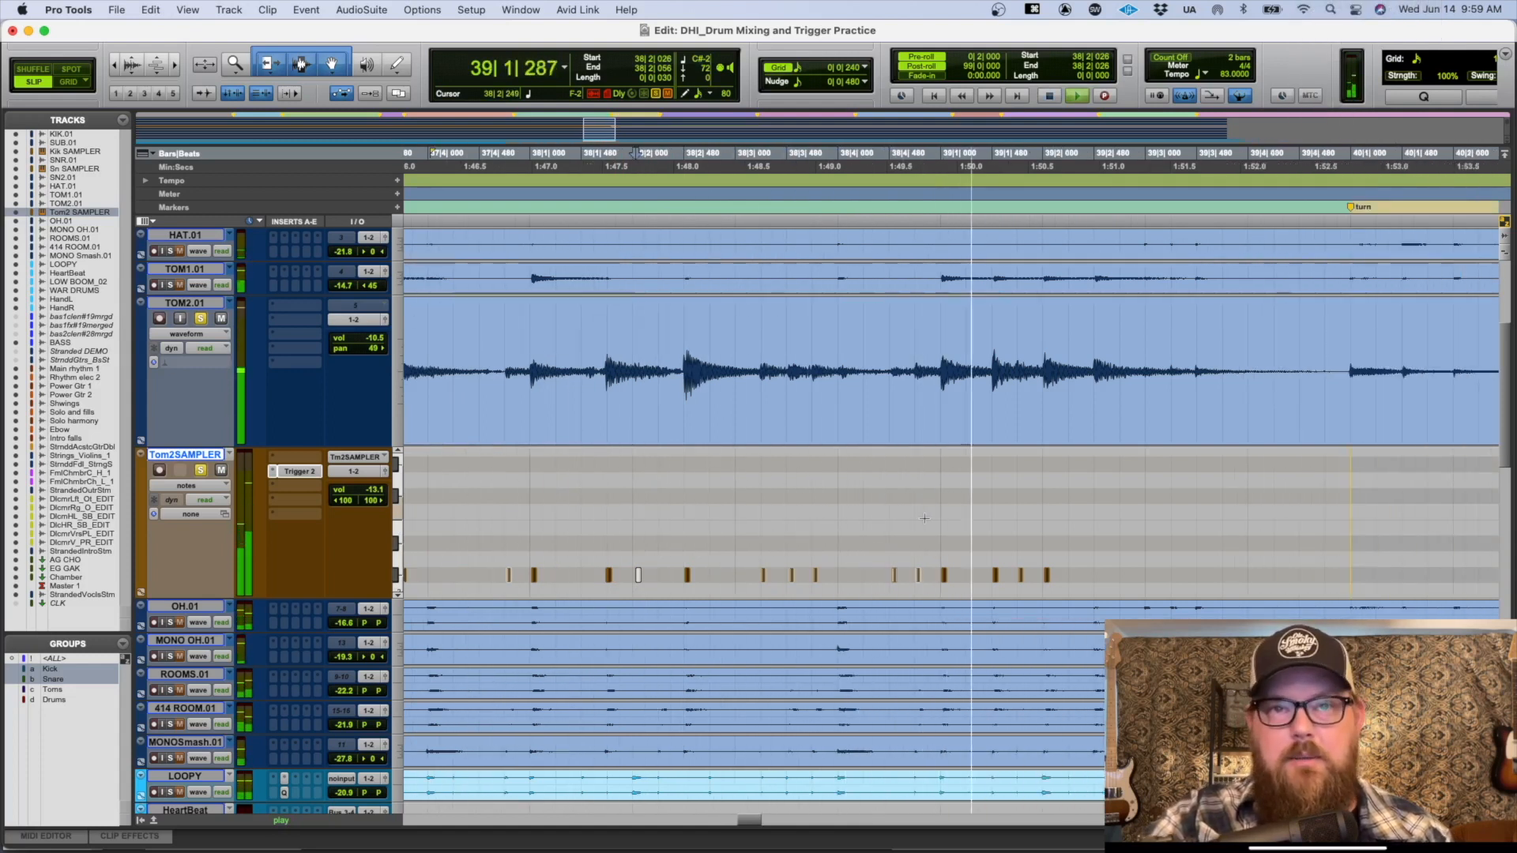
key("space")
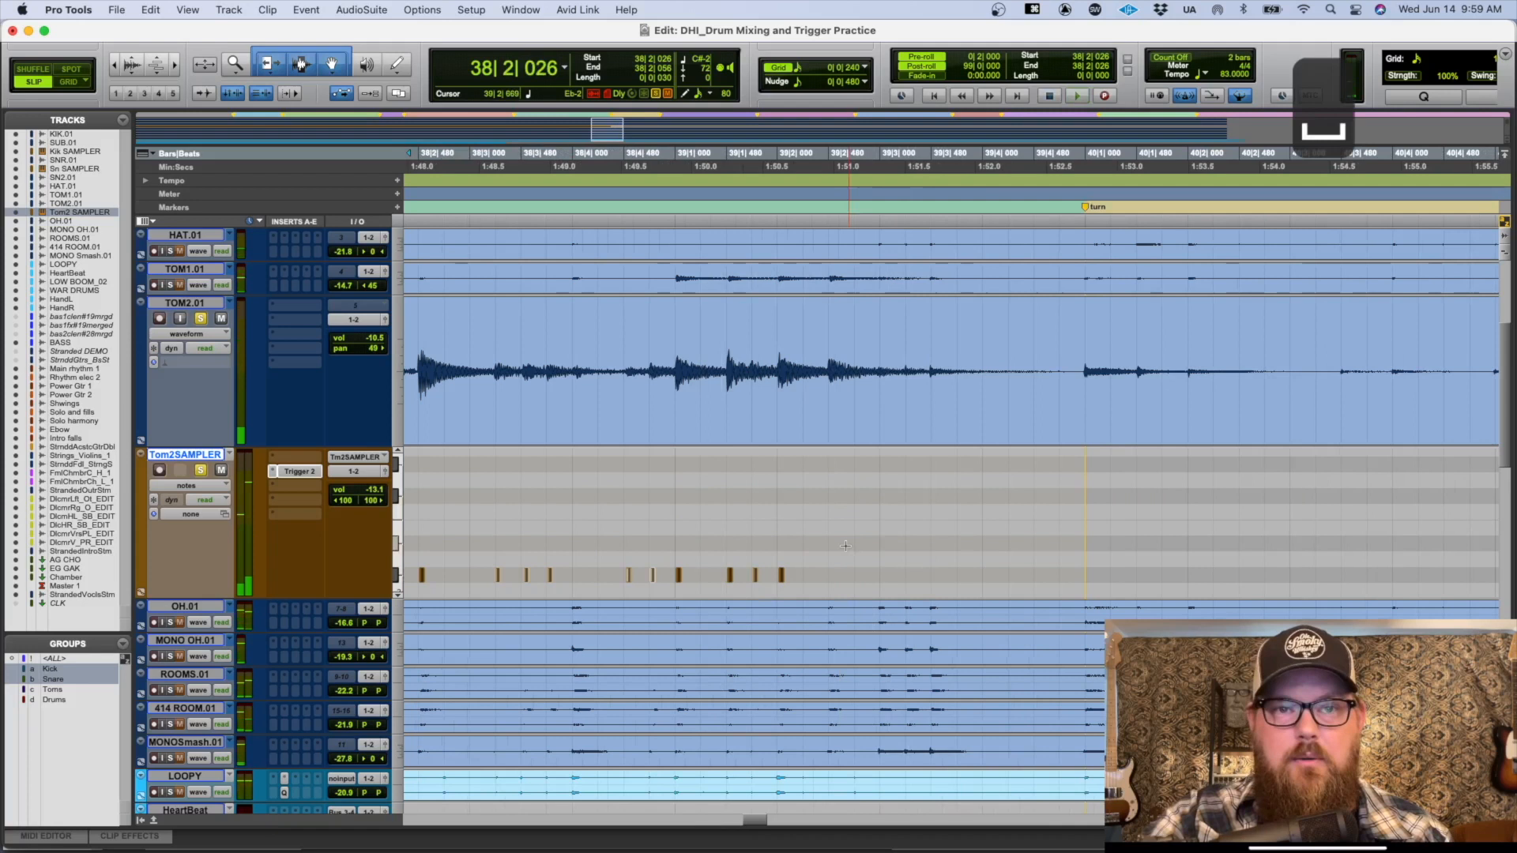
left_click(782, 576)
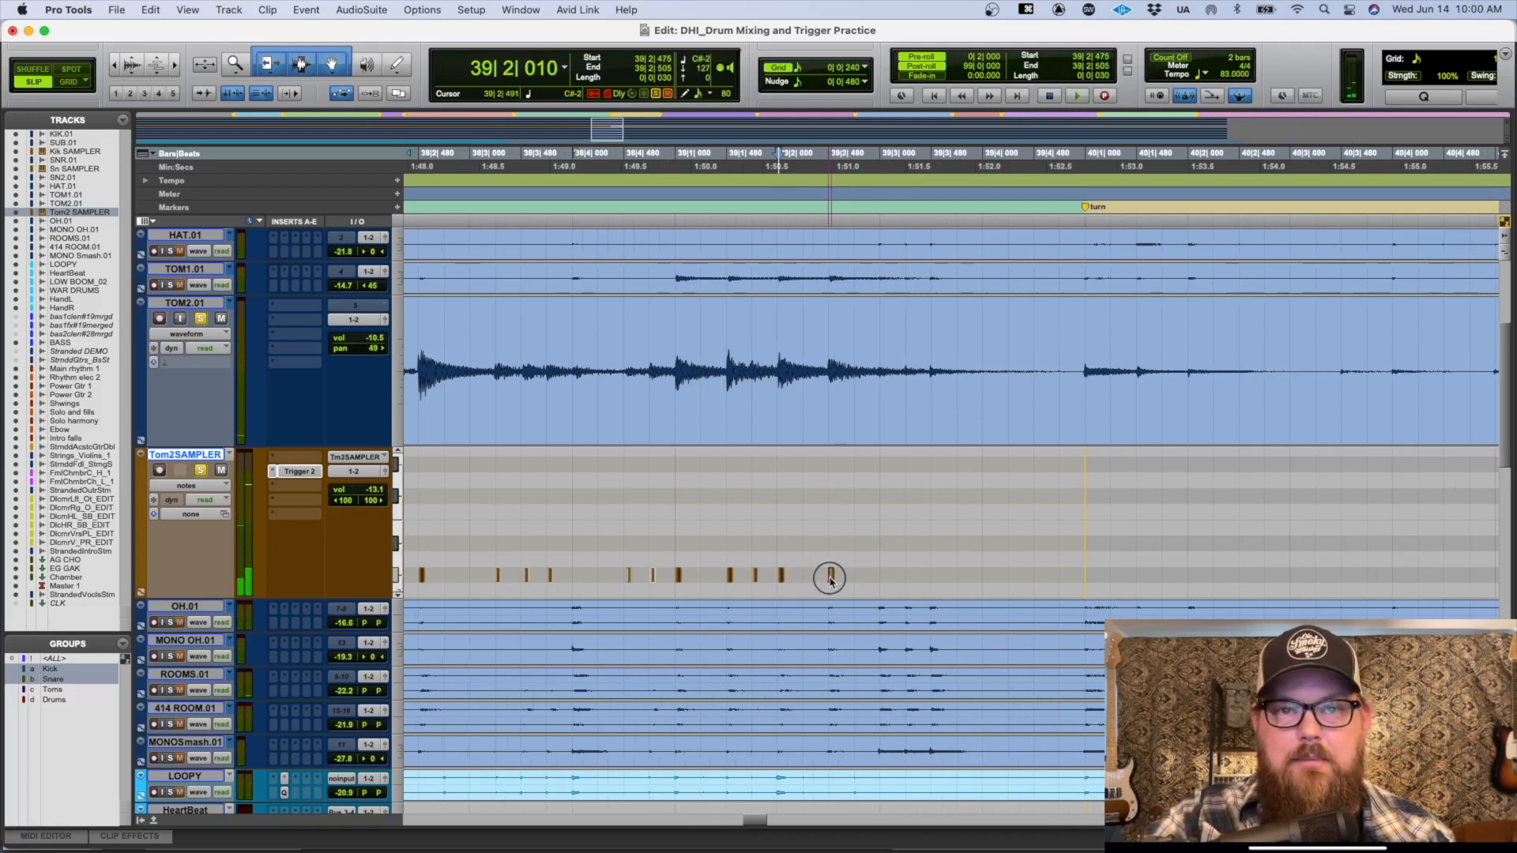
key("t")
key("t")
key("t")
key("t")
left_click_drag(872, 588, 884, 583)
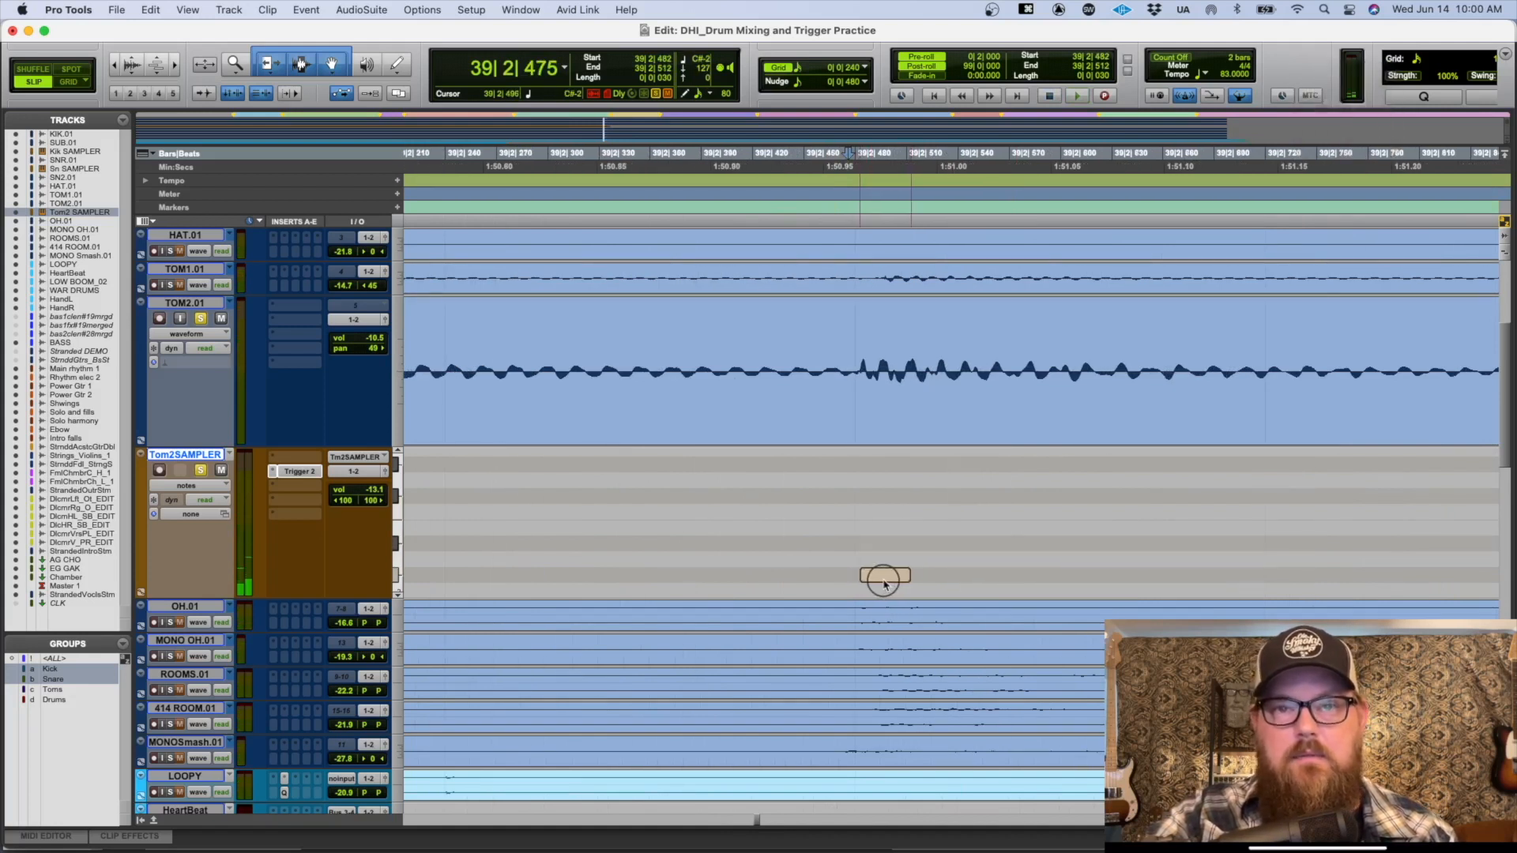
Step: Play both tom tracks from 39|2|482 through the end of the chorus hits and view the wider song
key("r")
key("r")
key("r")
key("space")
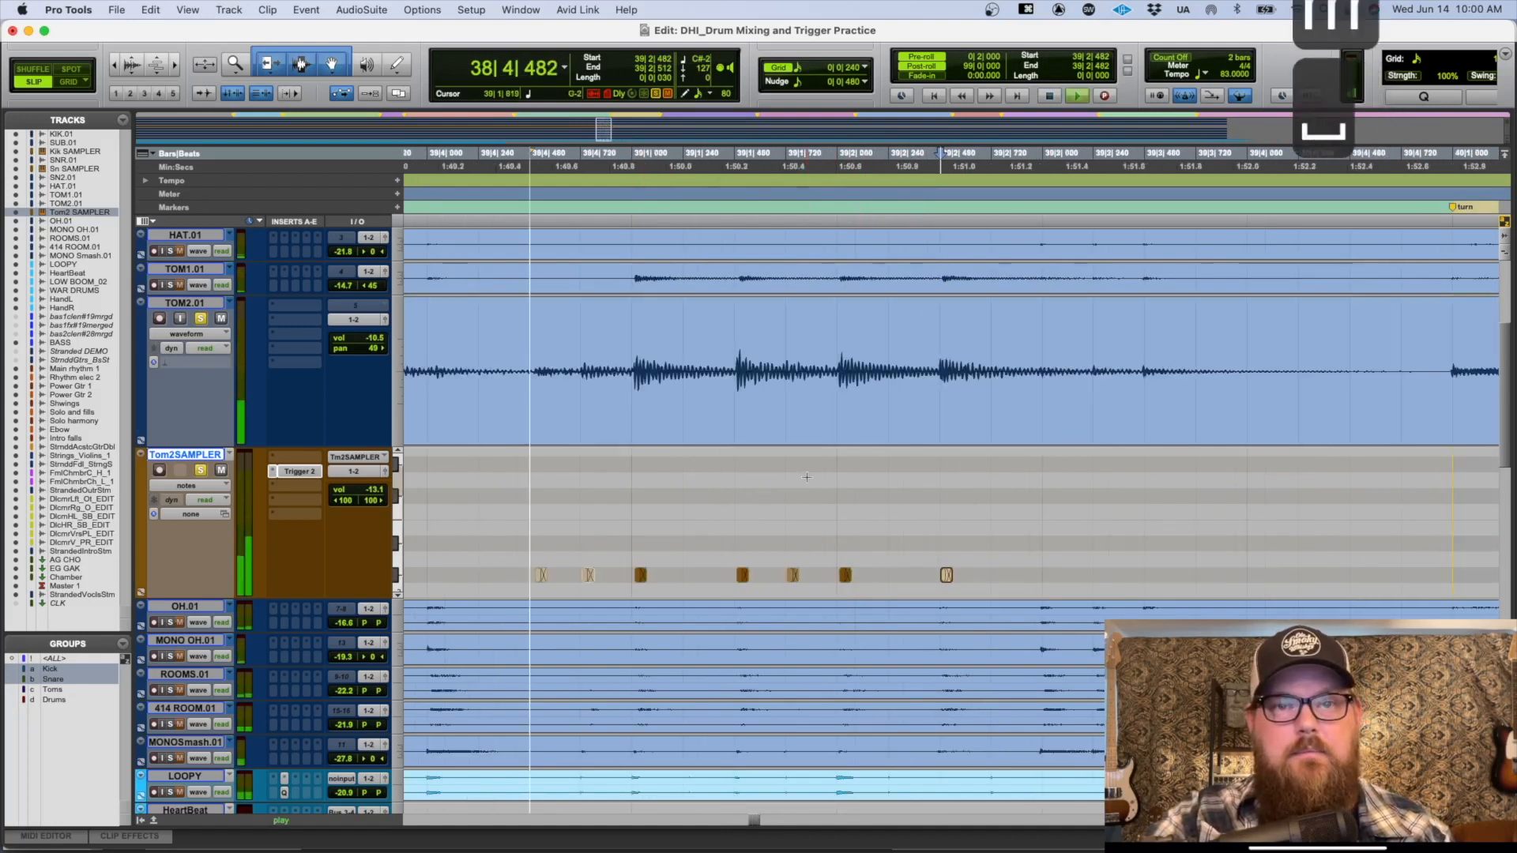
key("r")
key("r")
key("r")
key("r")
key("r")
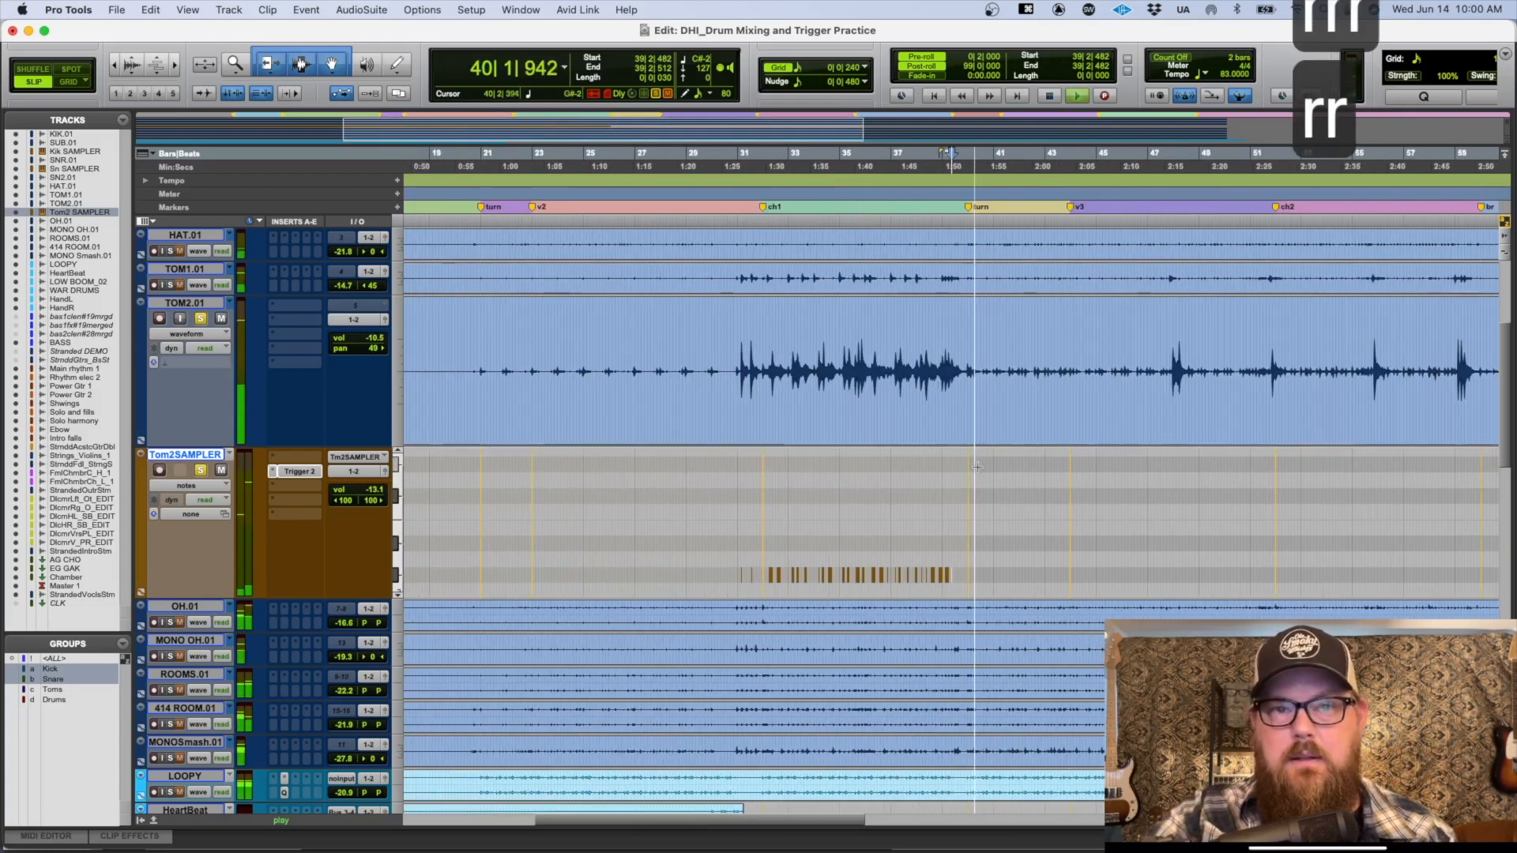
Step: Stop playback, place the cursor at 30|4|663 before the captured notes, and review the tom hits across the following sections
key("space")
left_click(730, 504)
left_click_drag(710, 524, 405, 597)
scroll(1083, 507, "right", 2)
scroll(1082, 506, "right", 5)
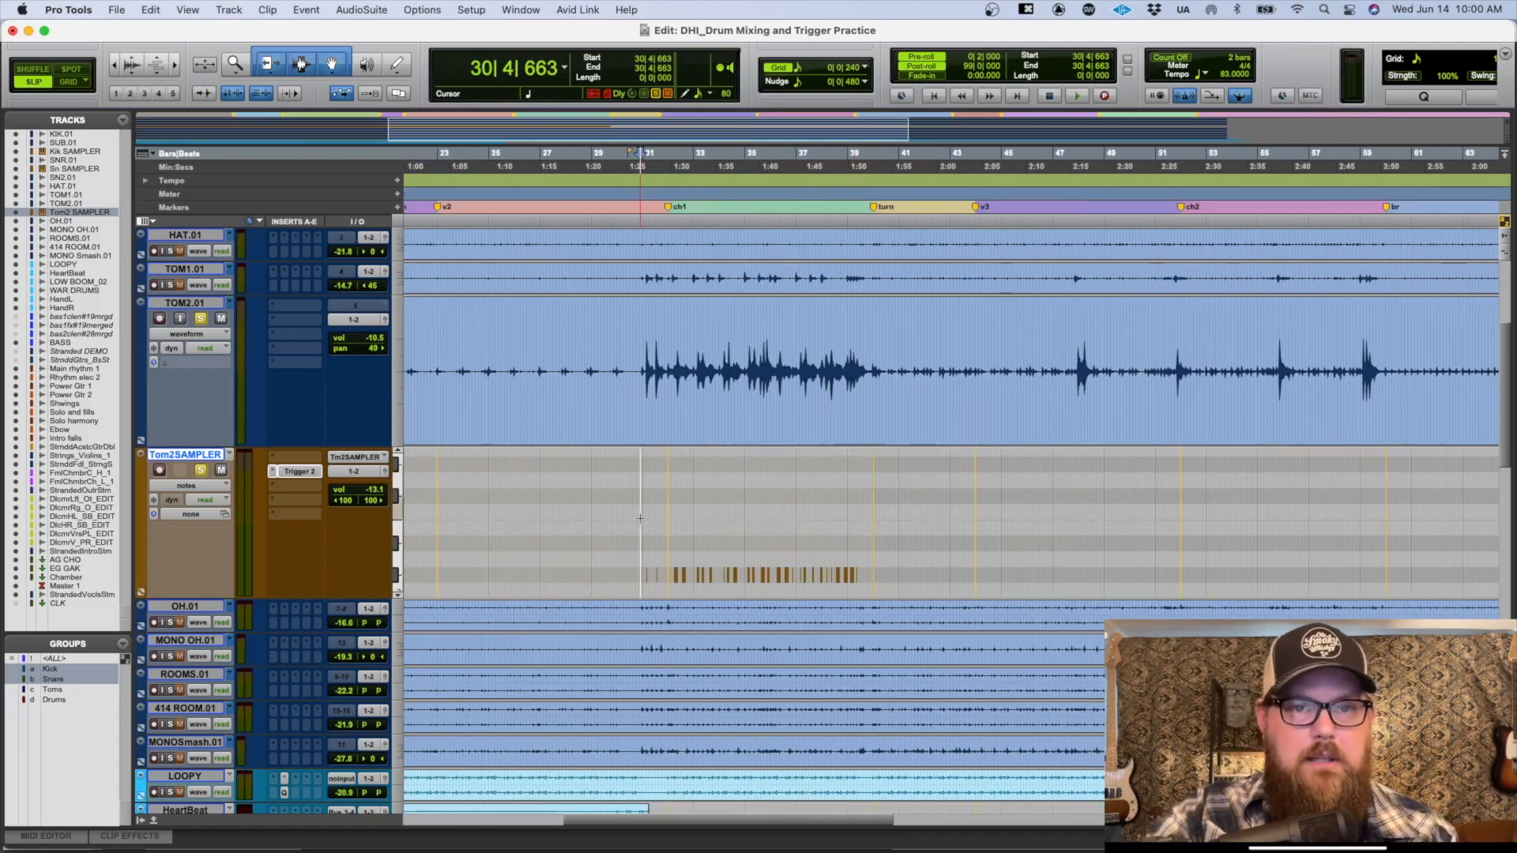
Step: Show the velocity lane beneath the Tom2 SAMPLER track for the captured notes around bar 31
scroll(714, 510, "down", 8)
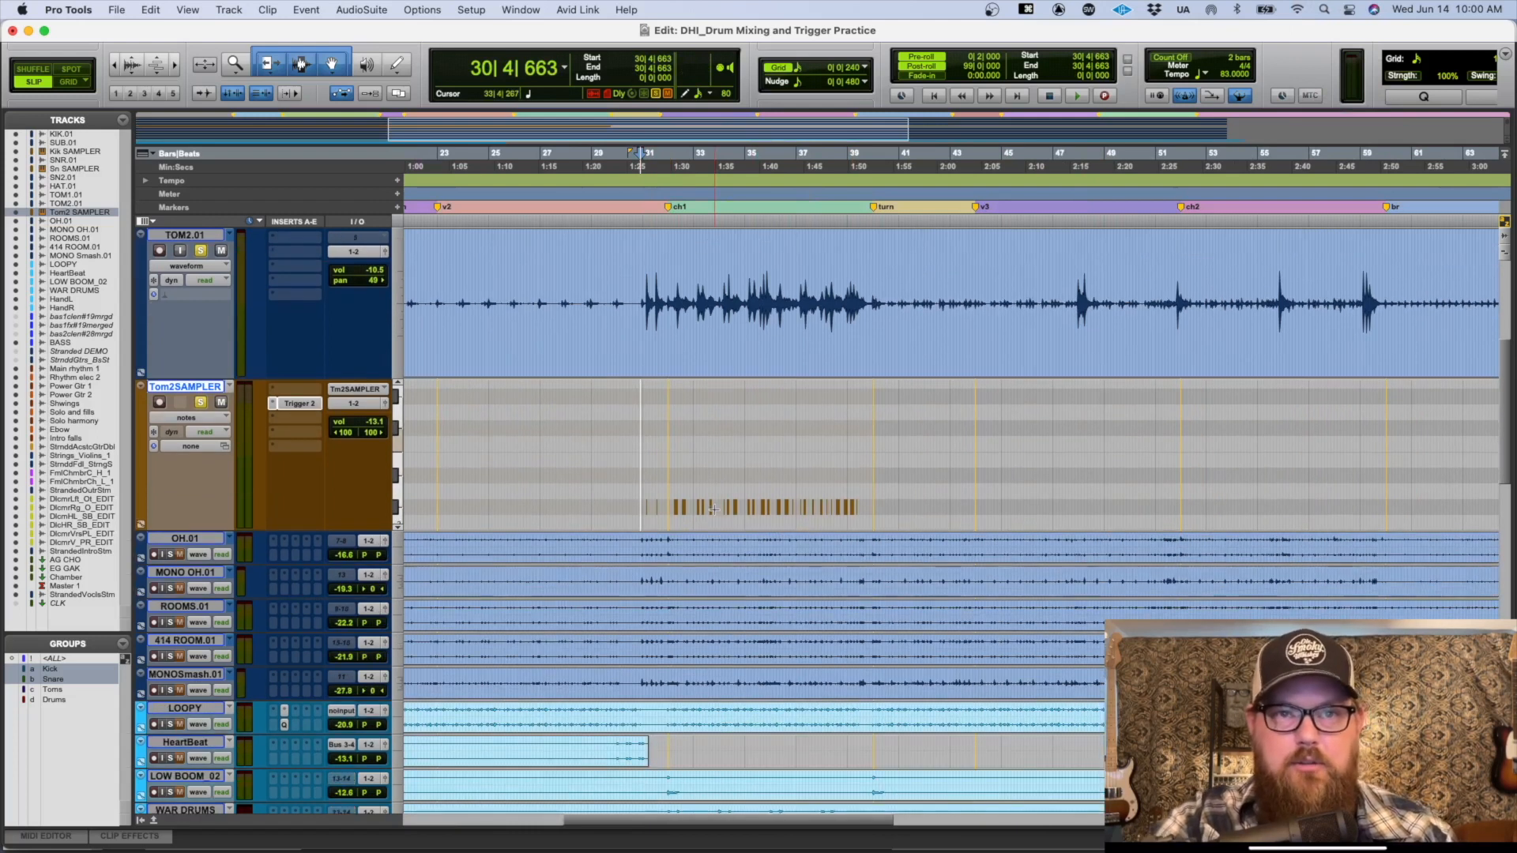
scroll(714, 510, "up", 6)
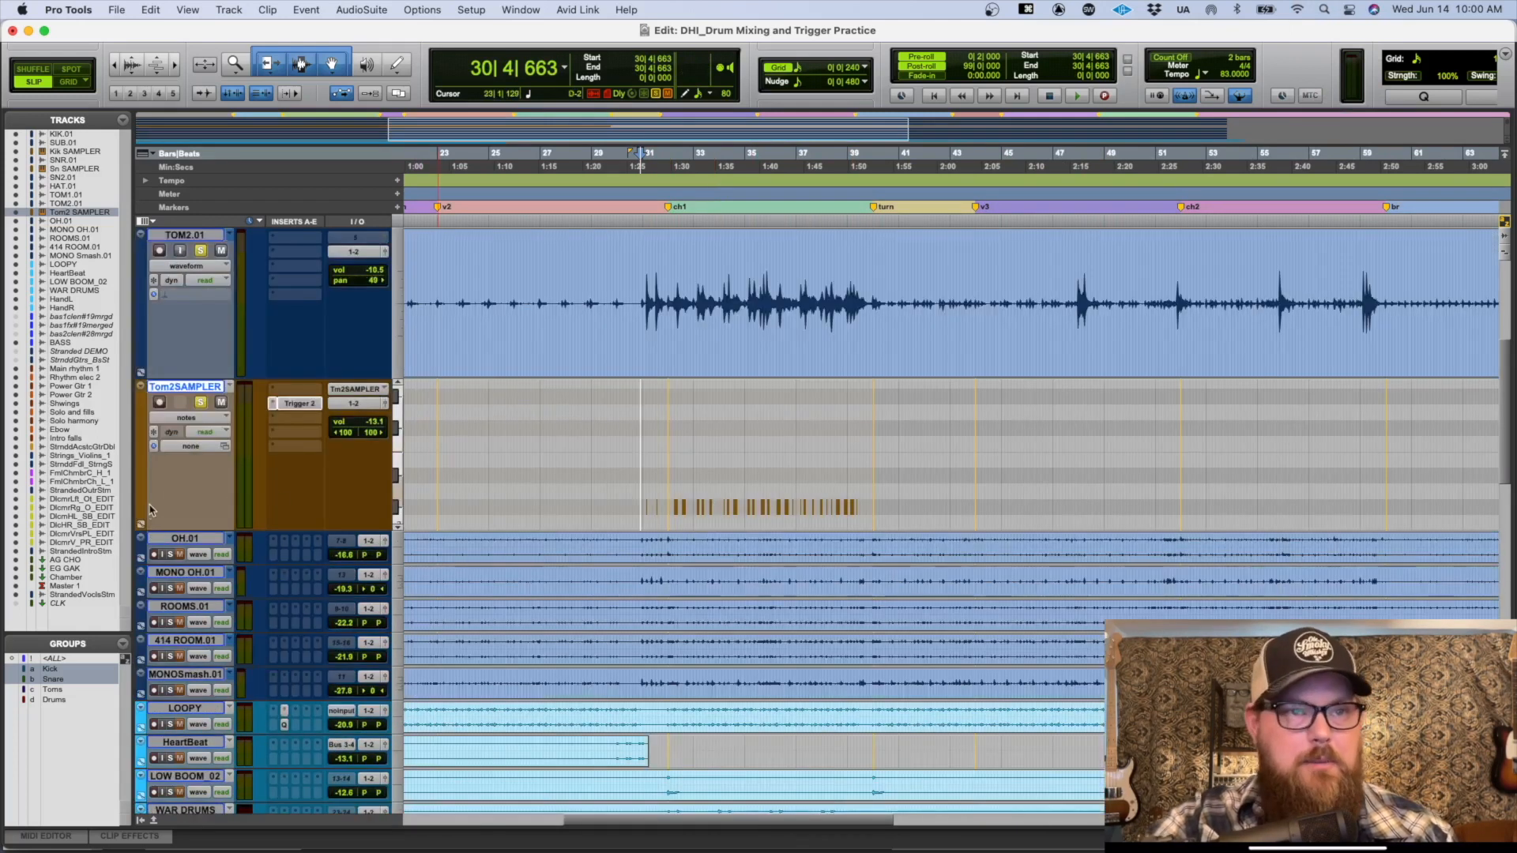
left_click(141, 524)
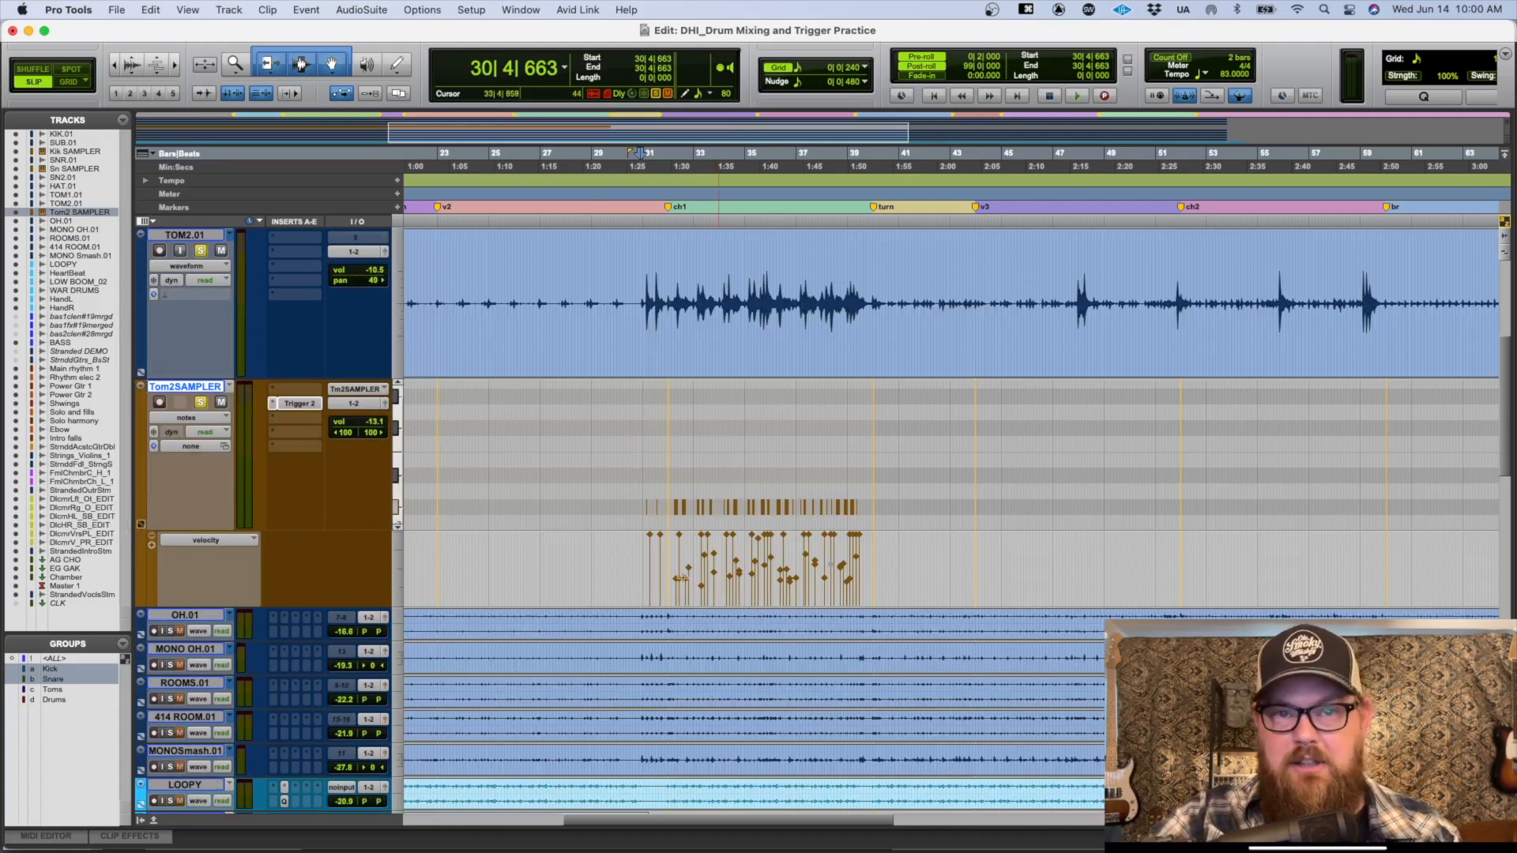
key("t")
key("t")
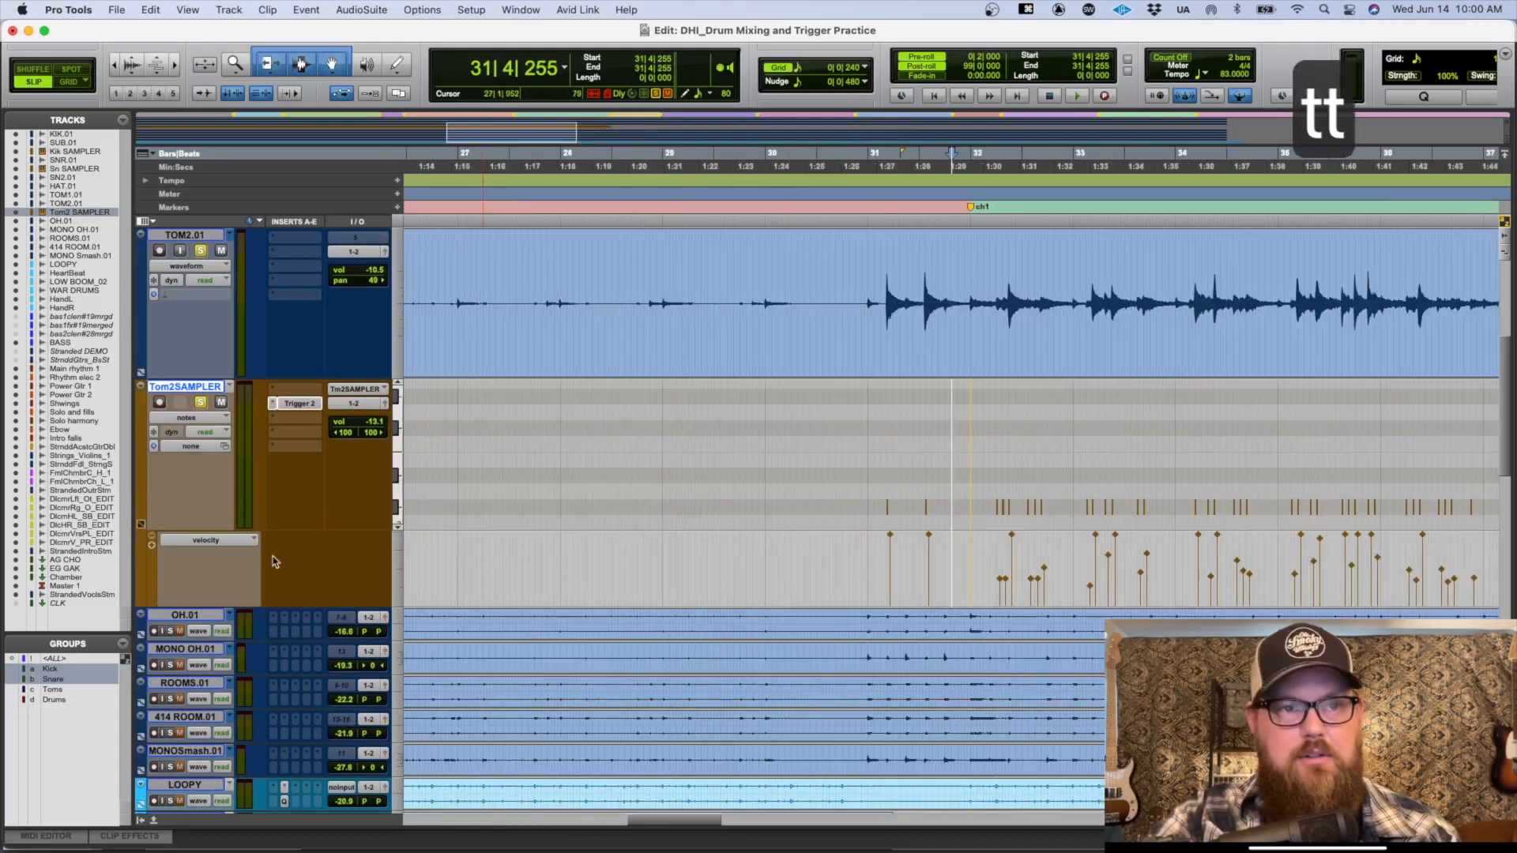
Step: Hide the separate lane and switch the Tom2 SAMPLER track's main view to velocity
left_click(141, 525)
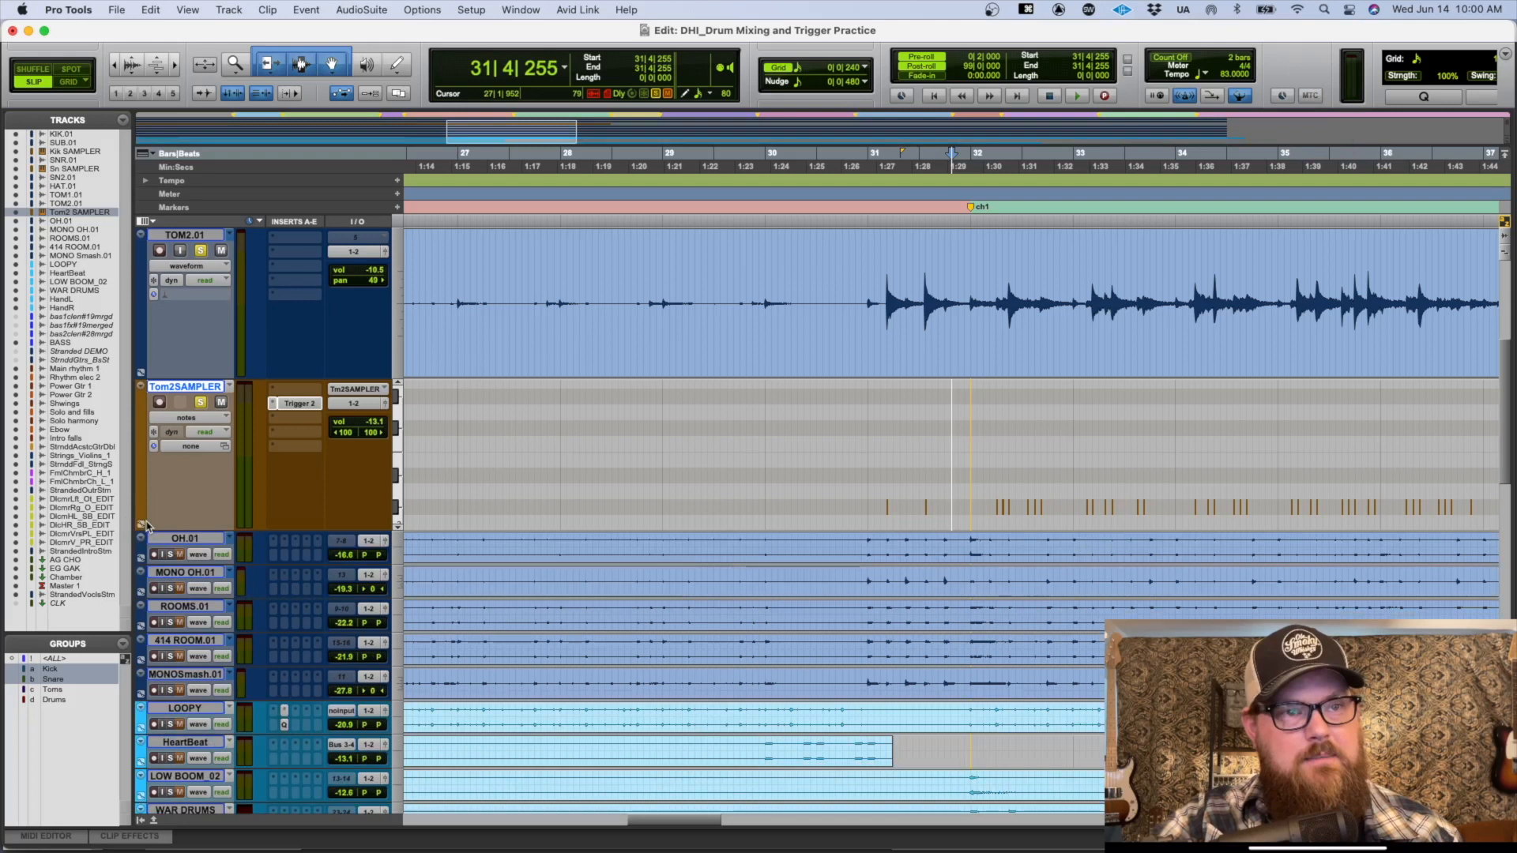
left_click(141, 525)
left_click(142, 525)
left_click(180, 418)
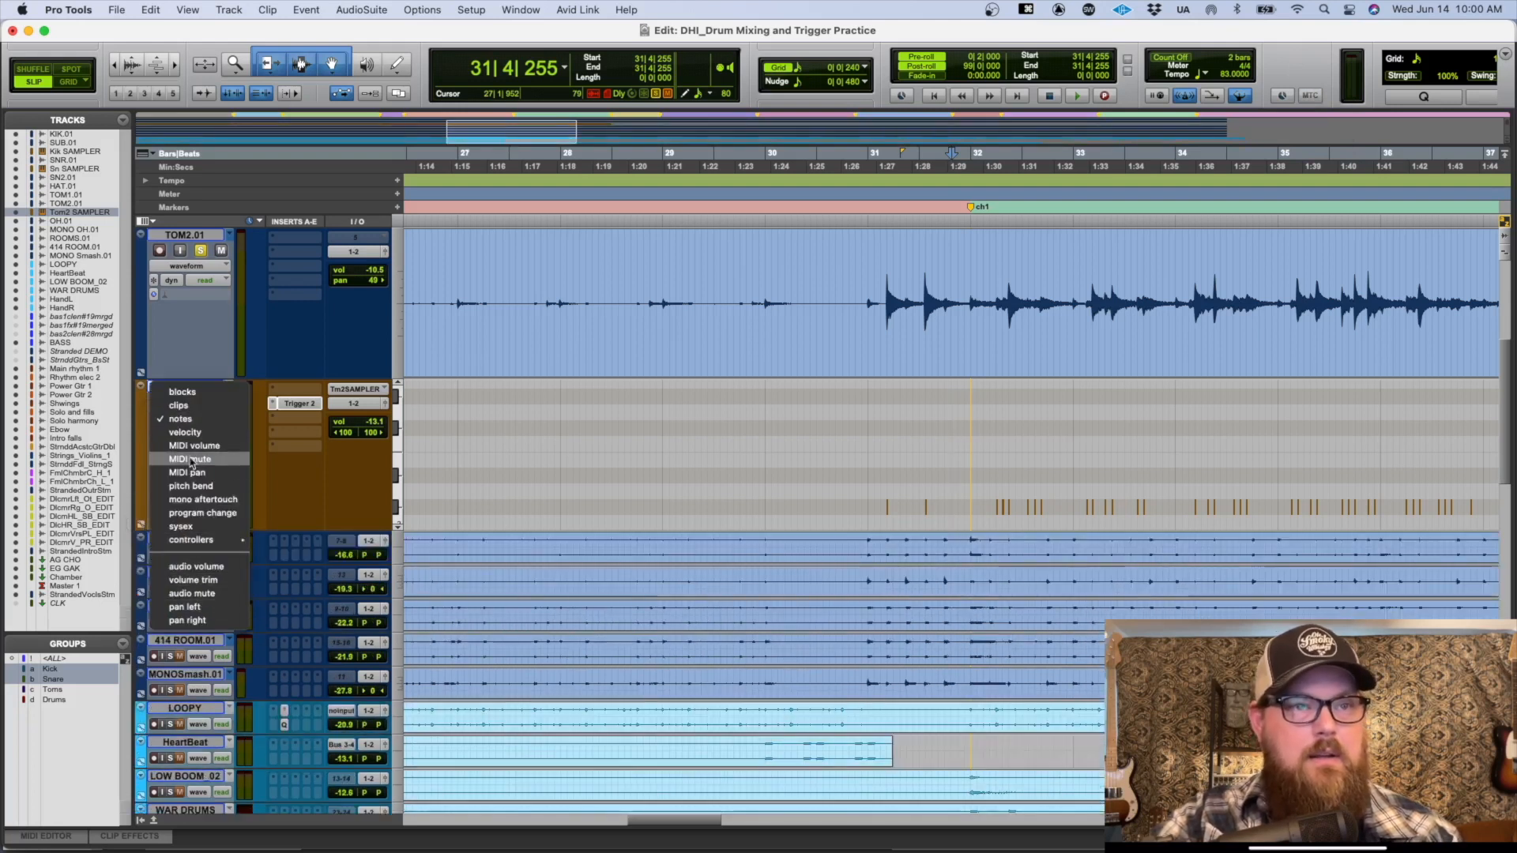
left_click(186, 433)
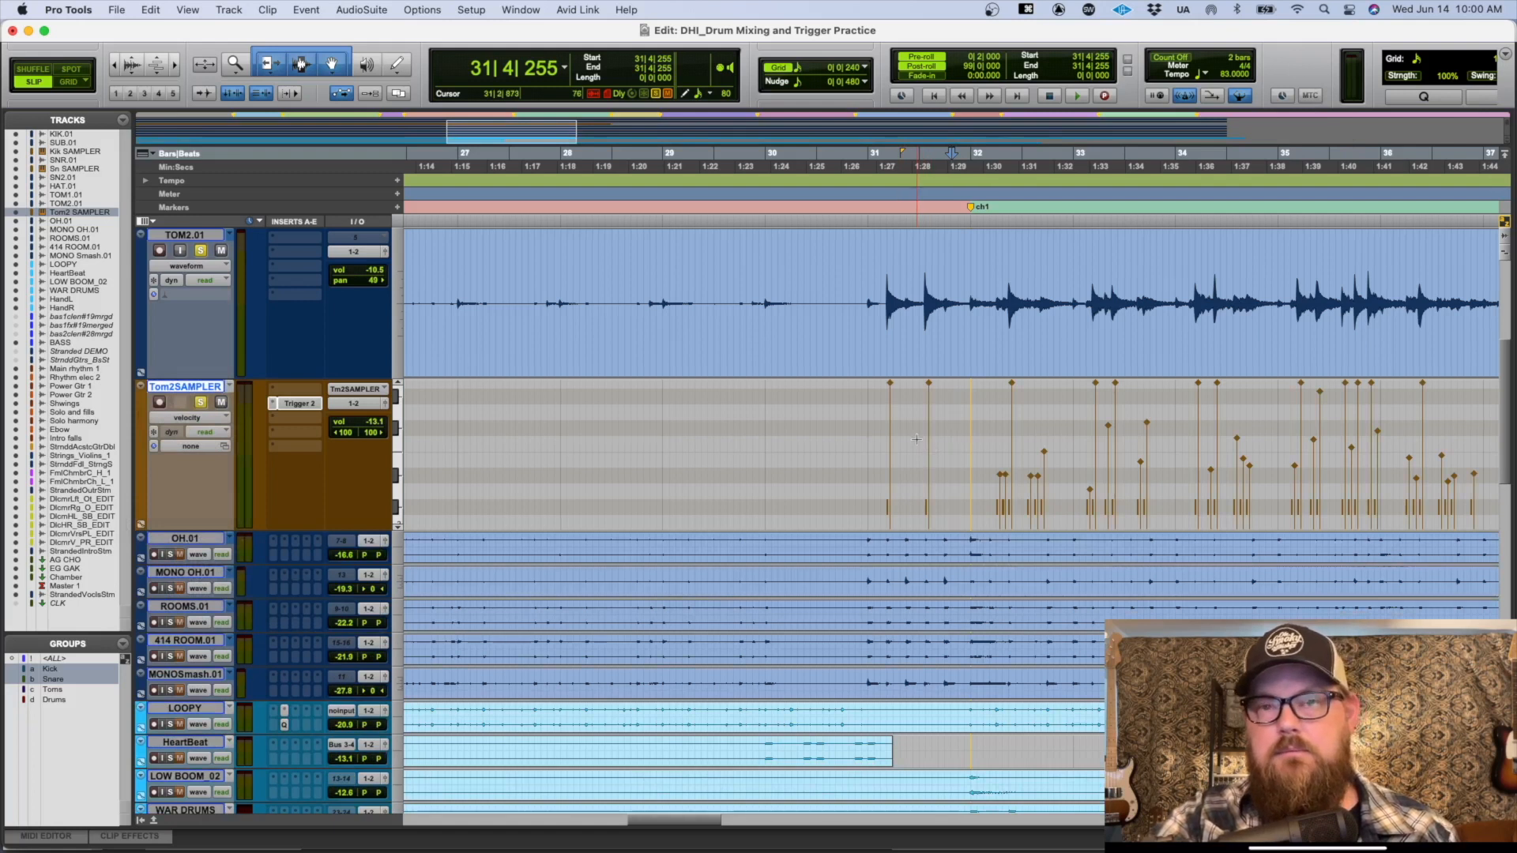
Step: Return the Tom2 SAMPLER track to notes view and reveal its velocity lane for the chorus hits
scroll(917, 440, "right", 5)
left_click(215, 420)
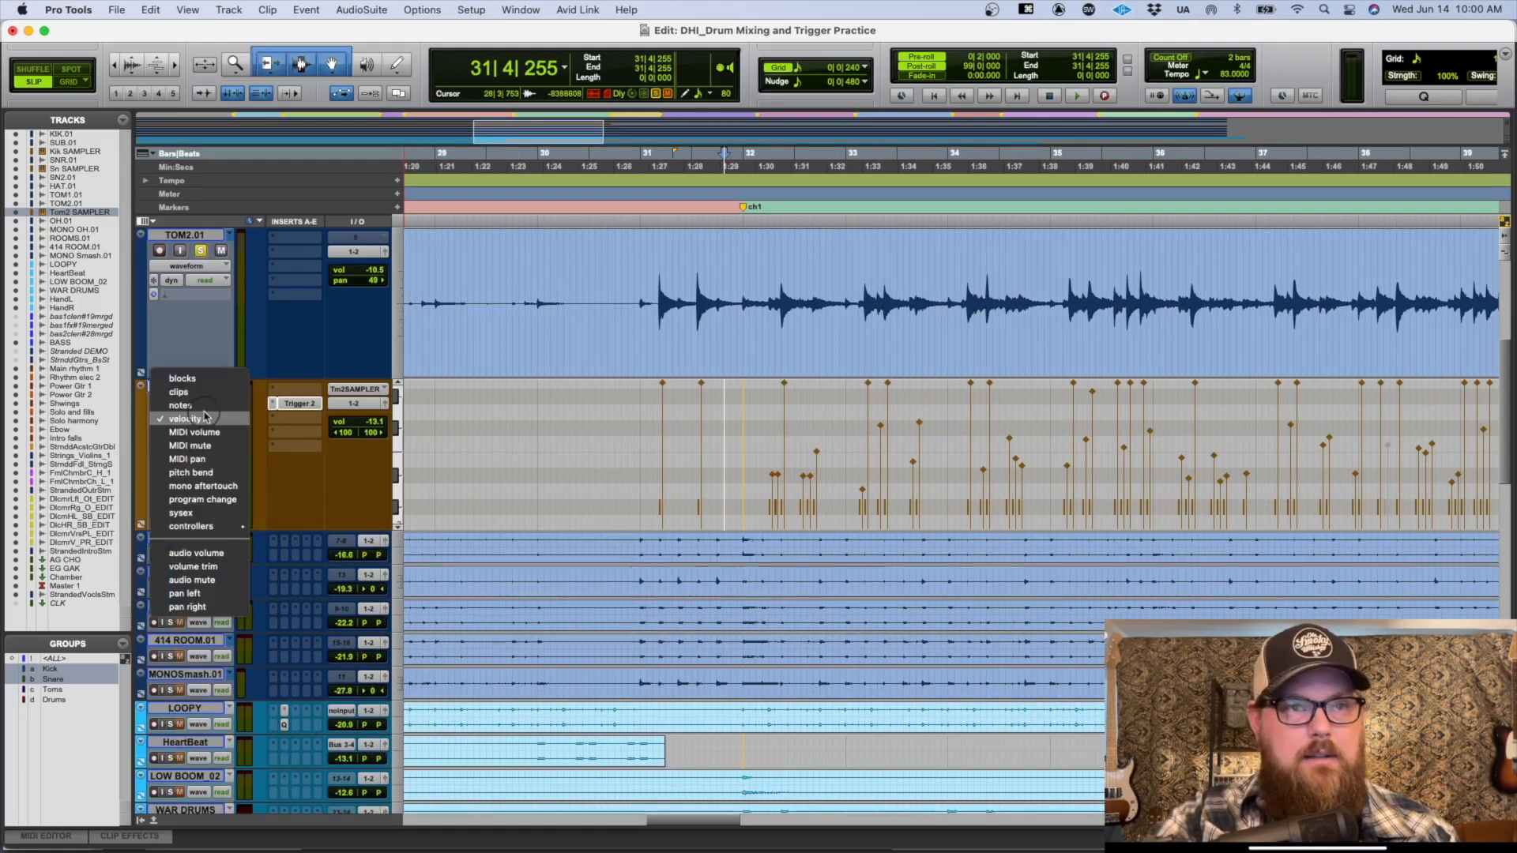
left_click(187, 410)
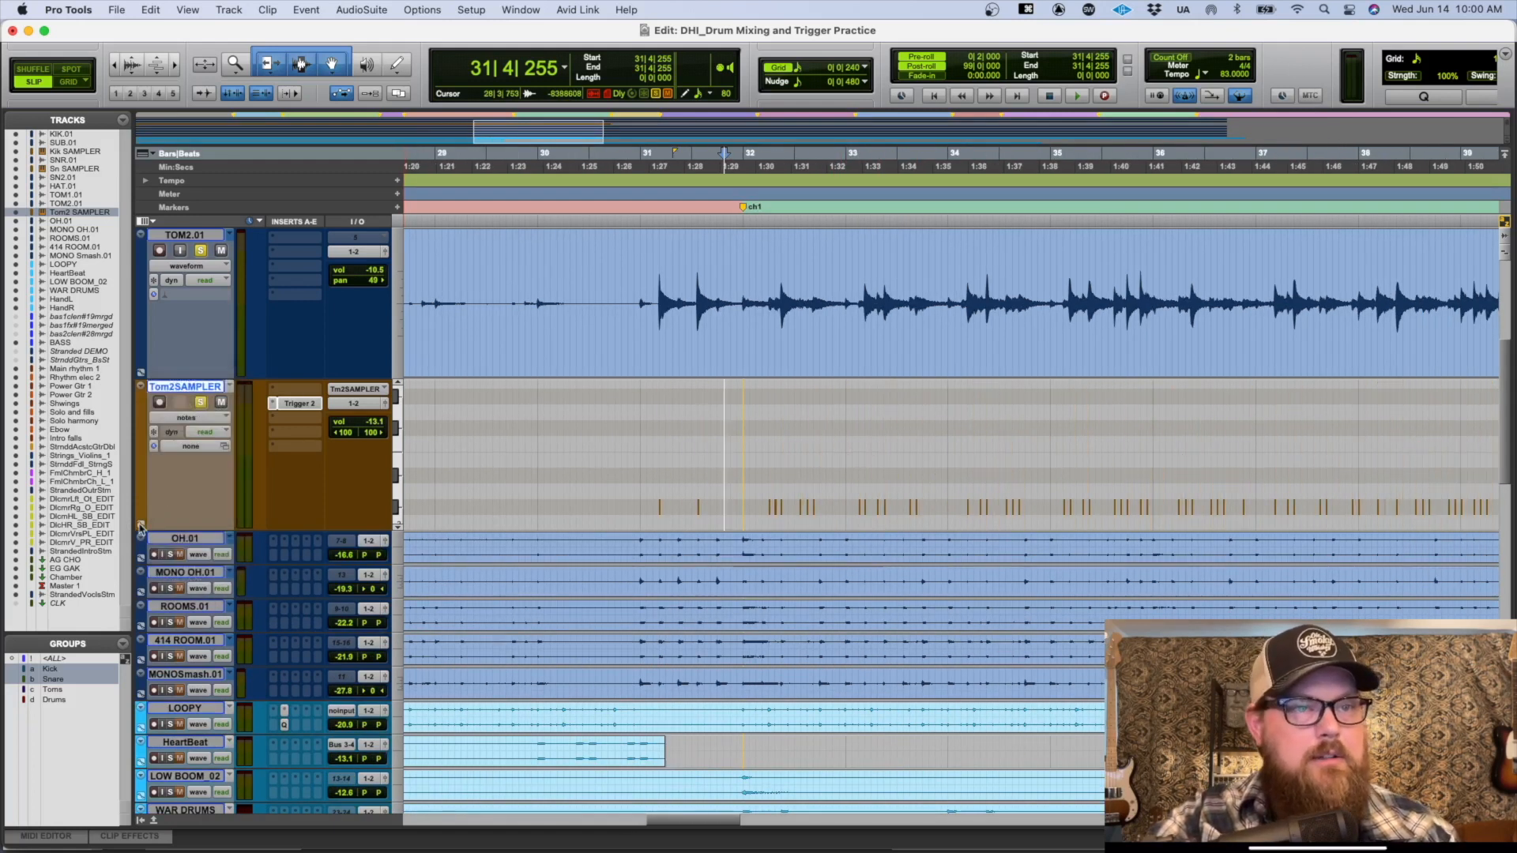
left_click(142, 527)
scroll(647, 449, "down", 3)
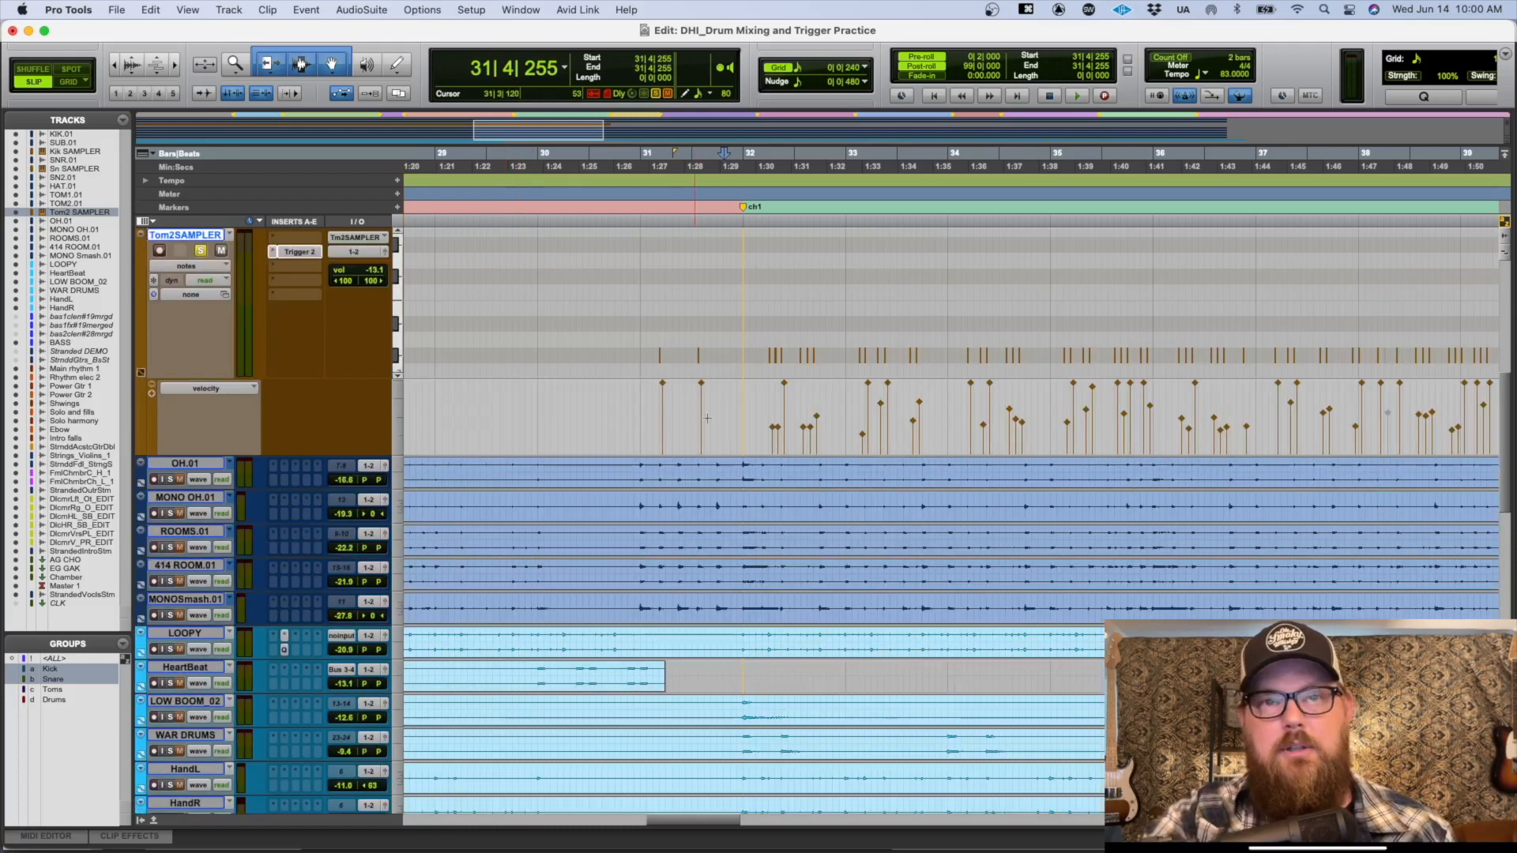
scroll(760, 409, "right", 2)
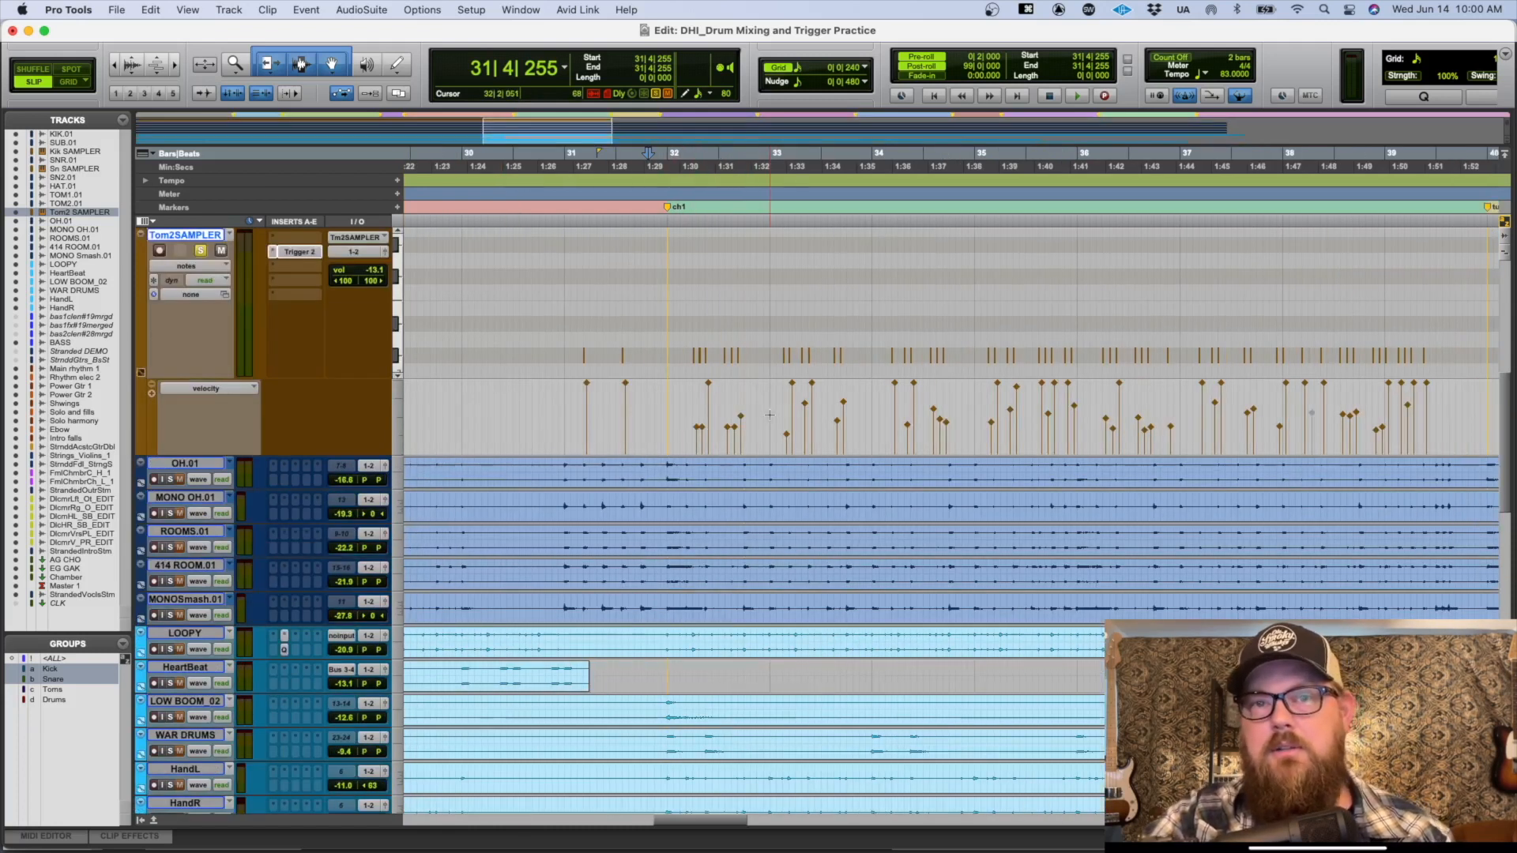
Step: Try raising the velocities of the louder Tom2 SAMPLER notes from bar 33 onward, and undo the change
left_click_drag(740, 410, 1448, 337)
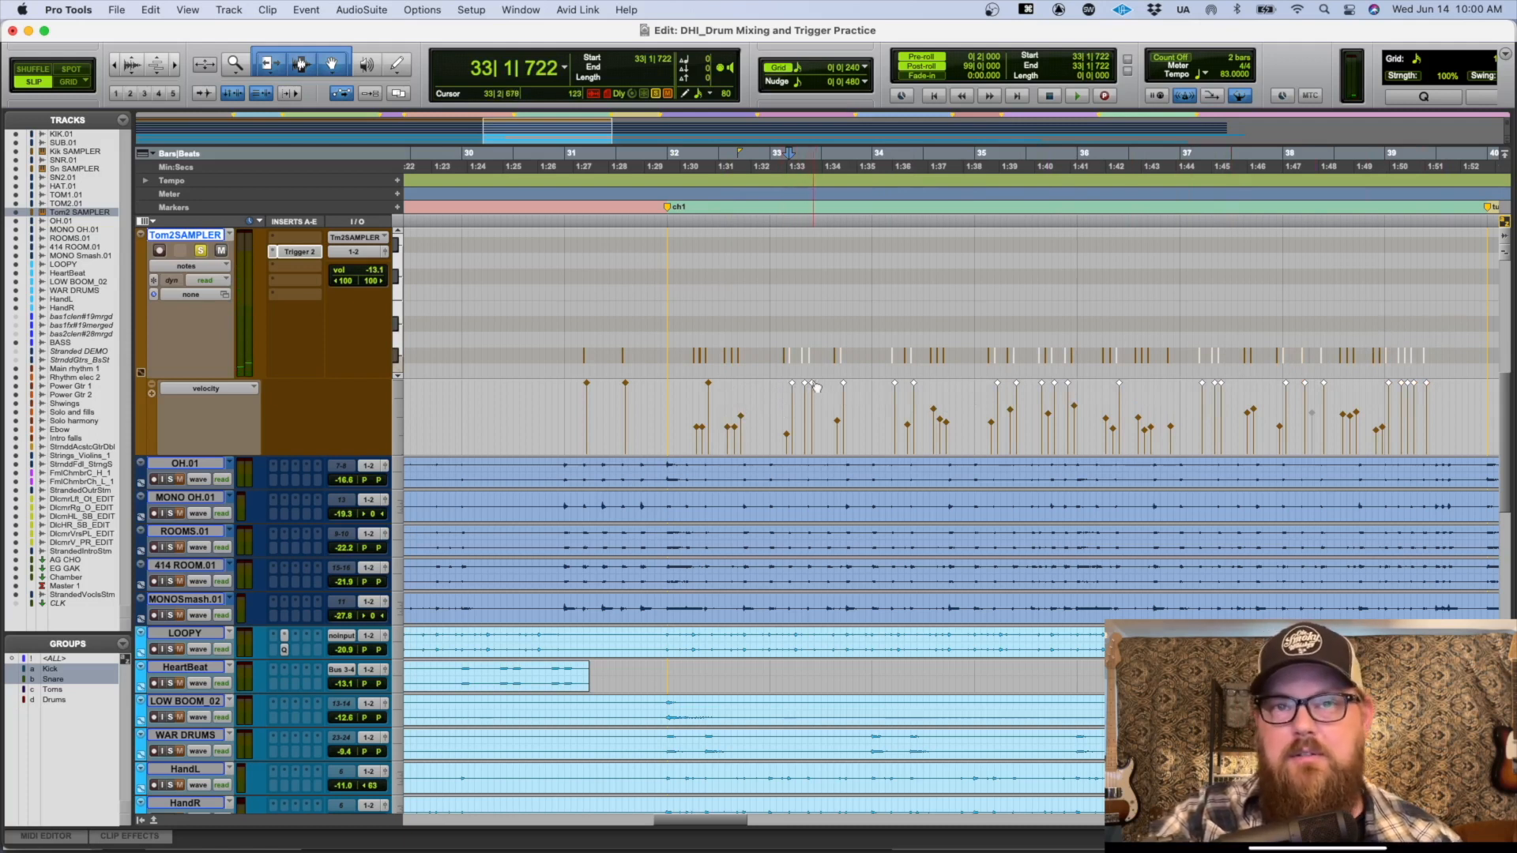
key("super+z")
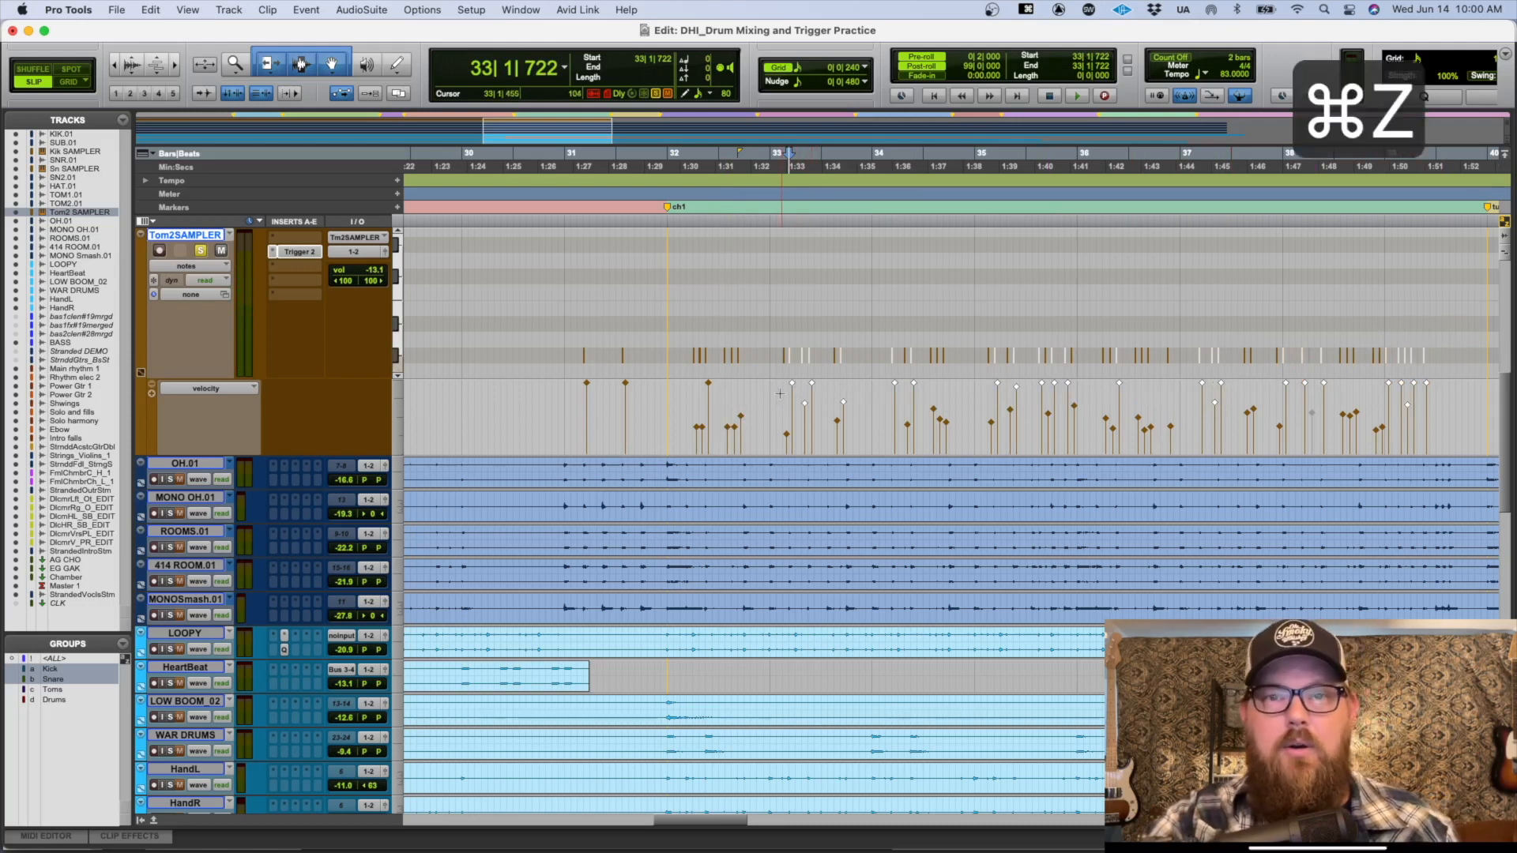
key("super+z")
Step: Lower the velocities of the quieter Tom2 SAMPLER notes from bar 32 to bar 39 and audition them from 32|2|287
left_click_drag(660, 408, 1388, 427)
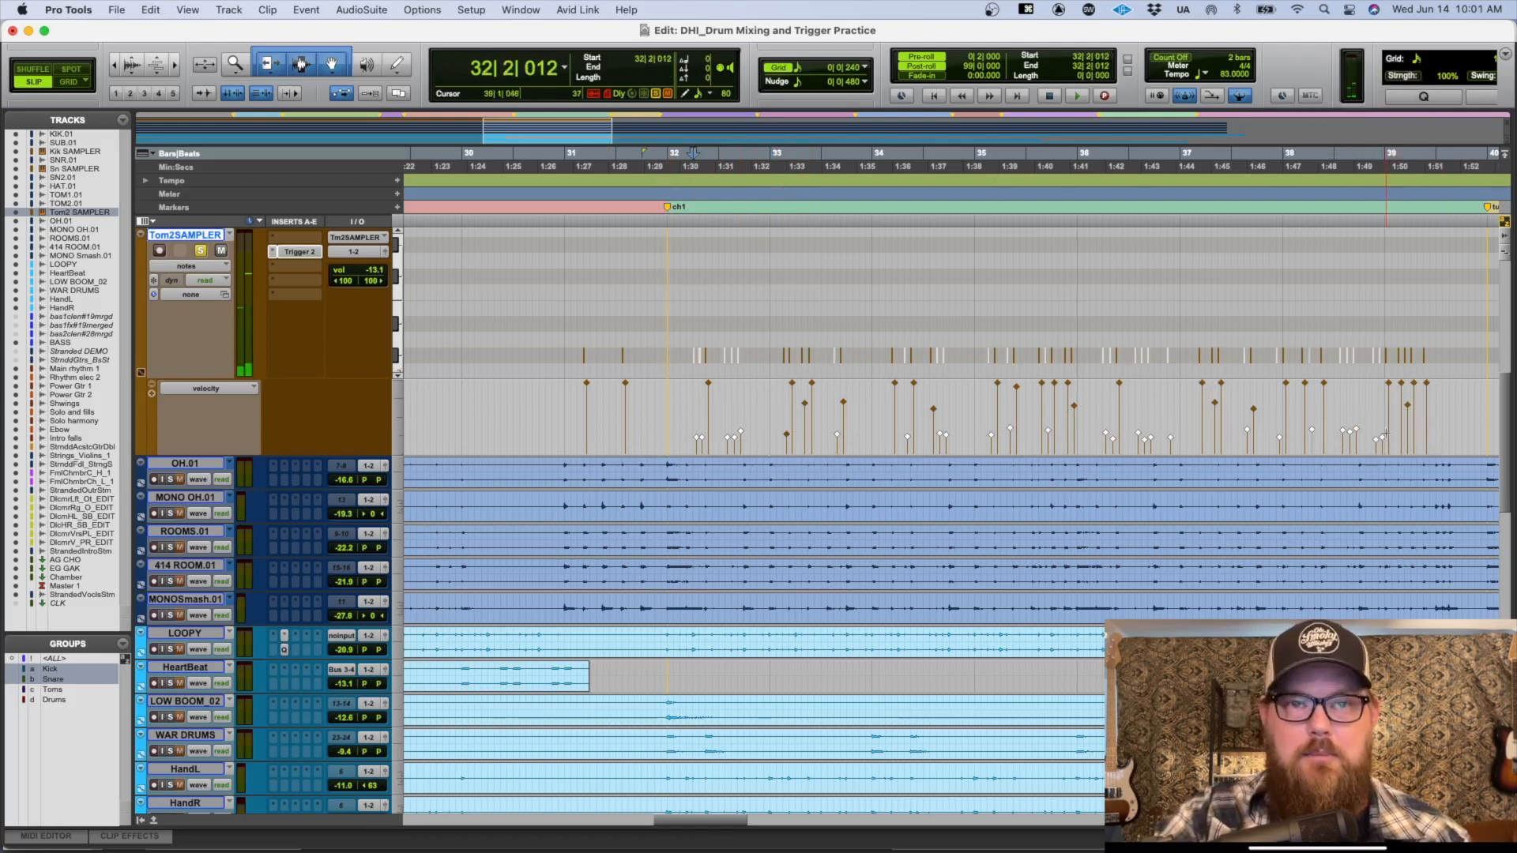
left_click(933, 411)
left_click(700, 412)
key("space")
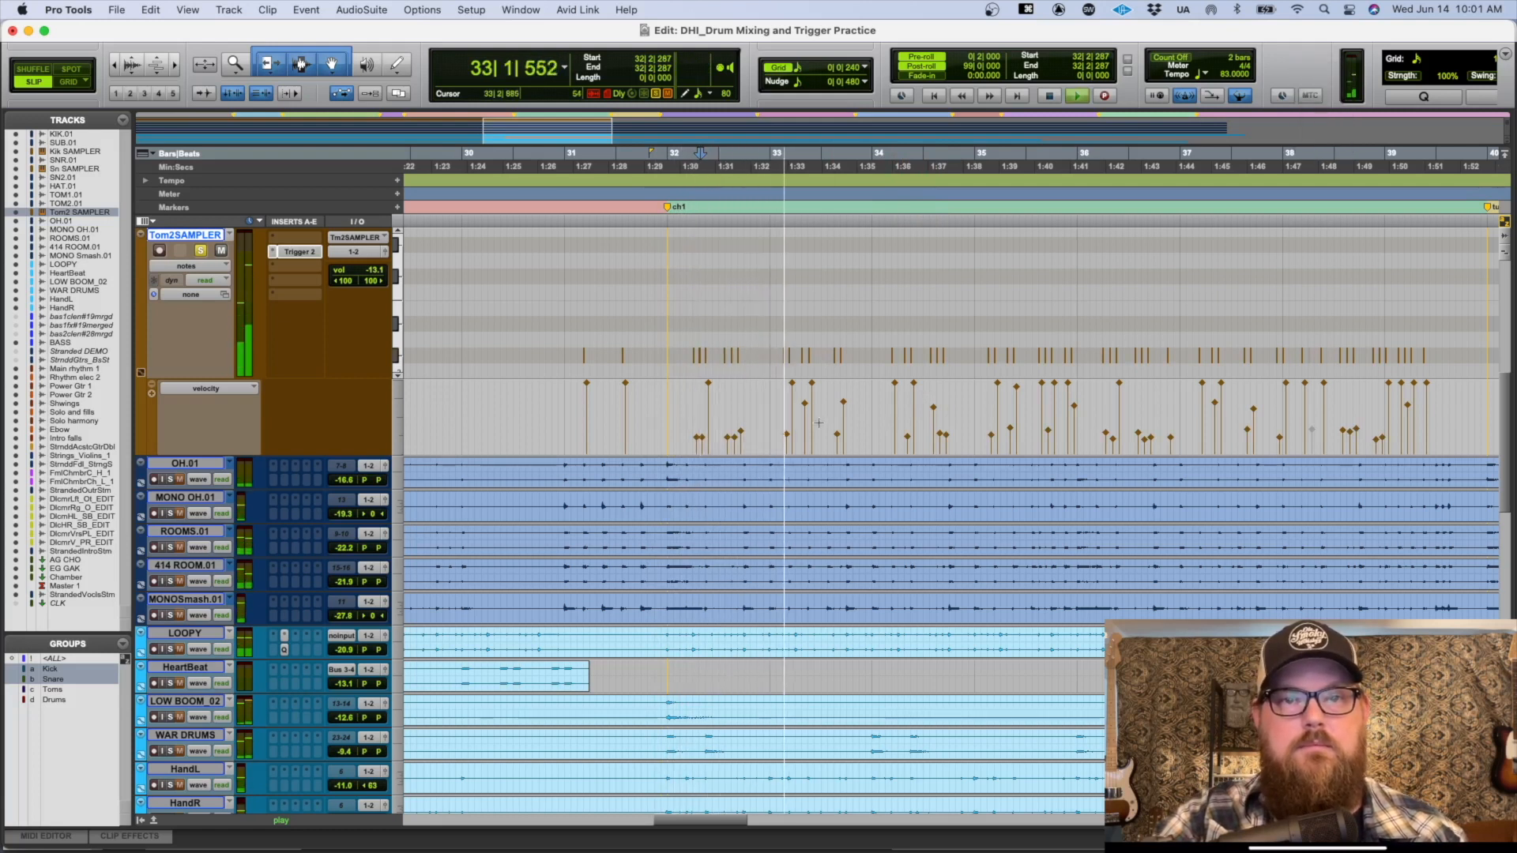
key("space")
Step: Raise the note velocities at 32|3|705 and 33|3|714 and lower the one at 33|2|238, auditioning between changes
left_click(739, 426)
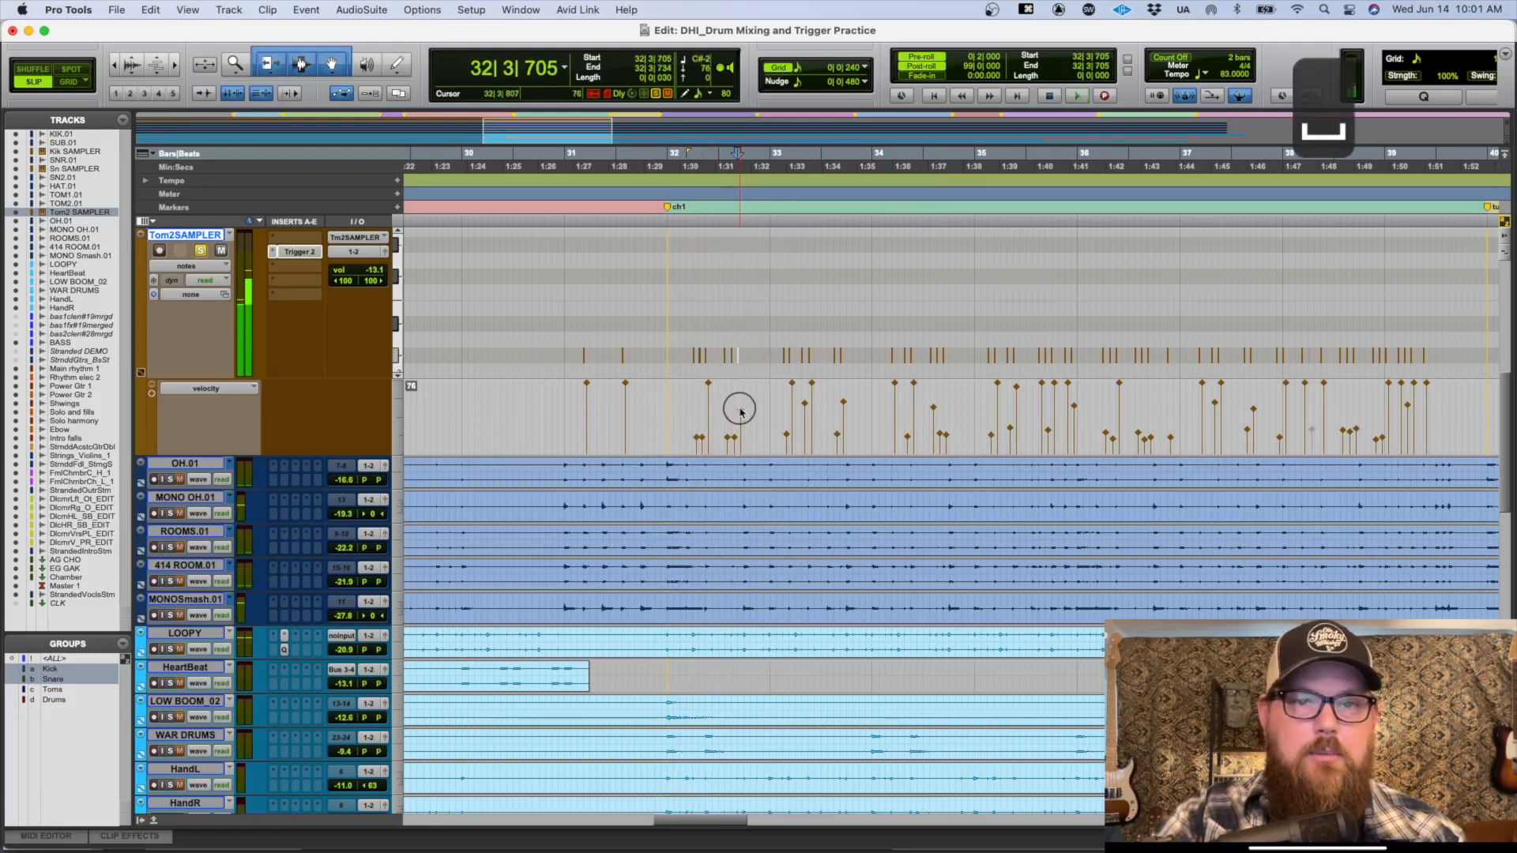
key("space")
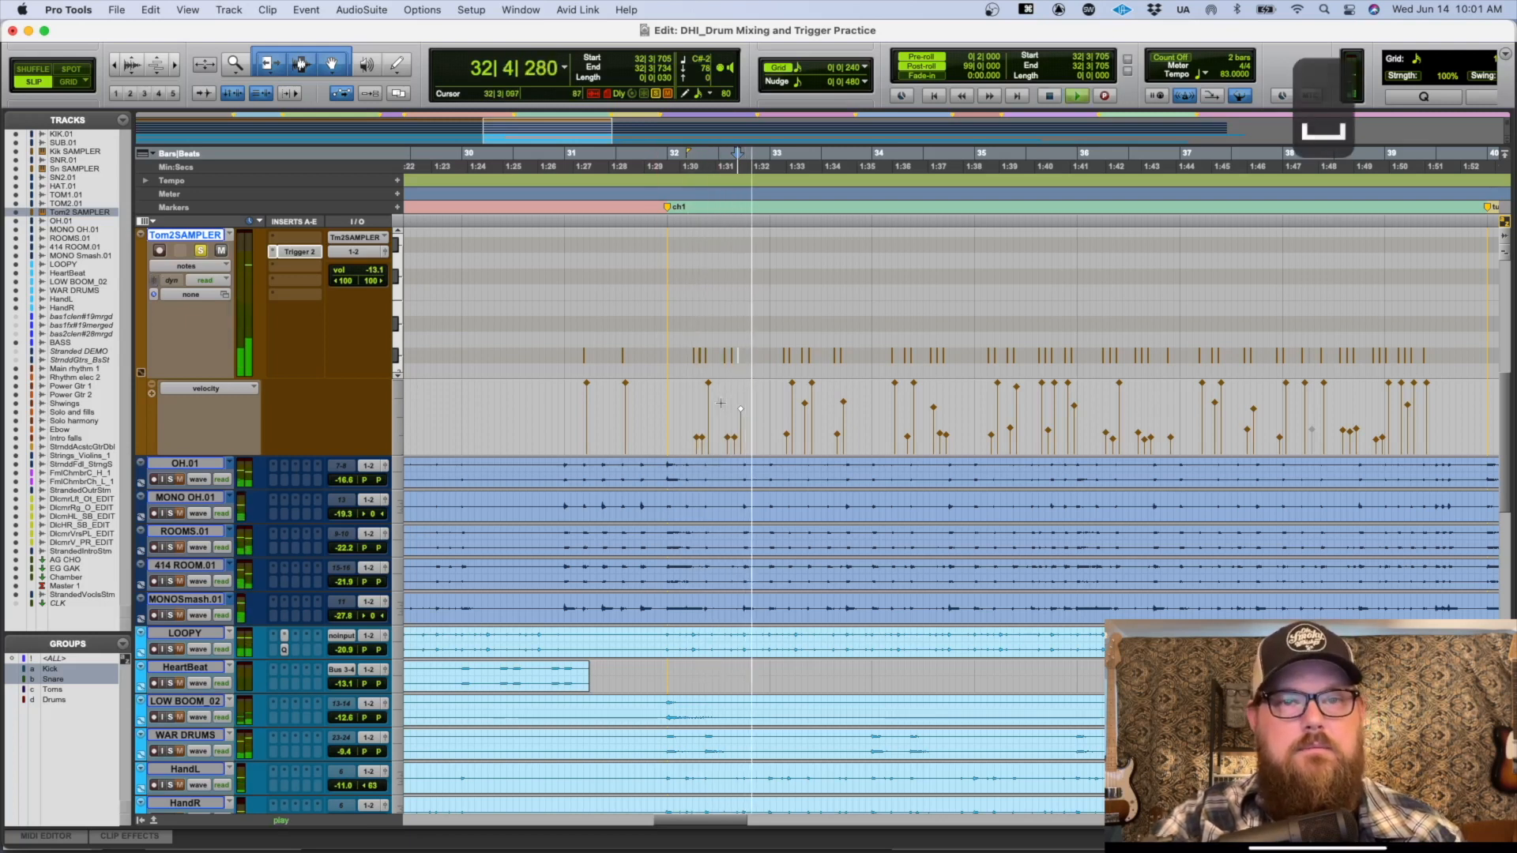
key("space")
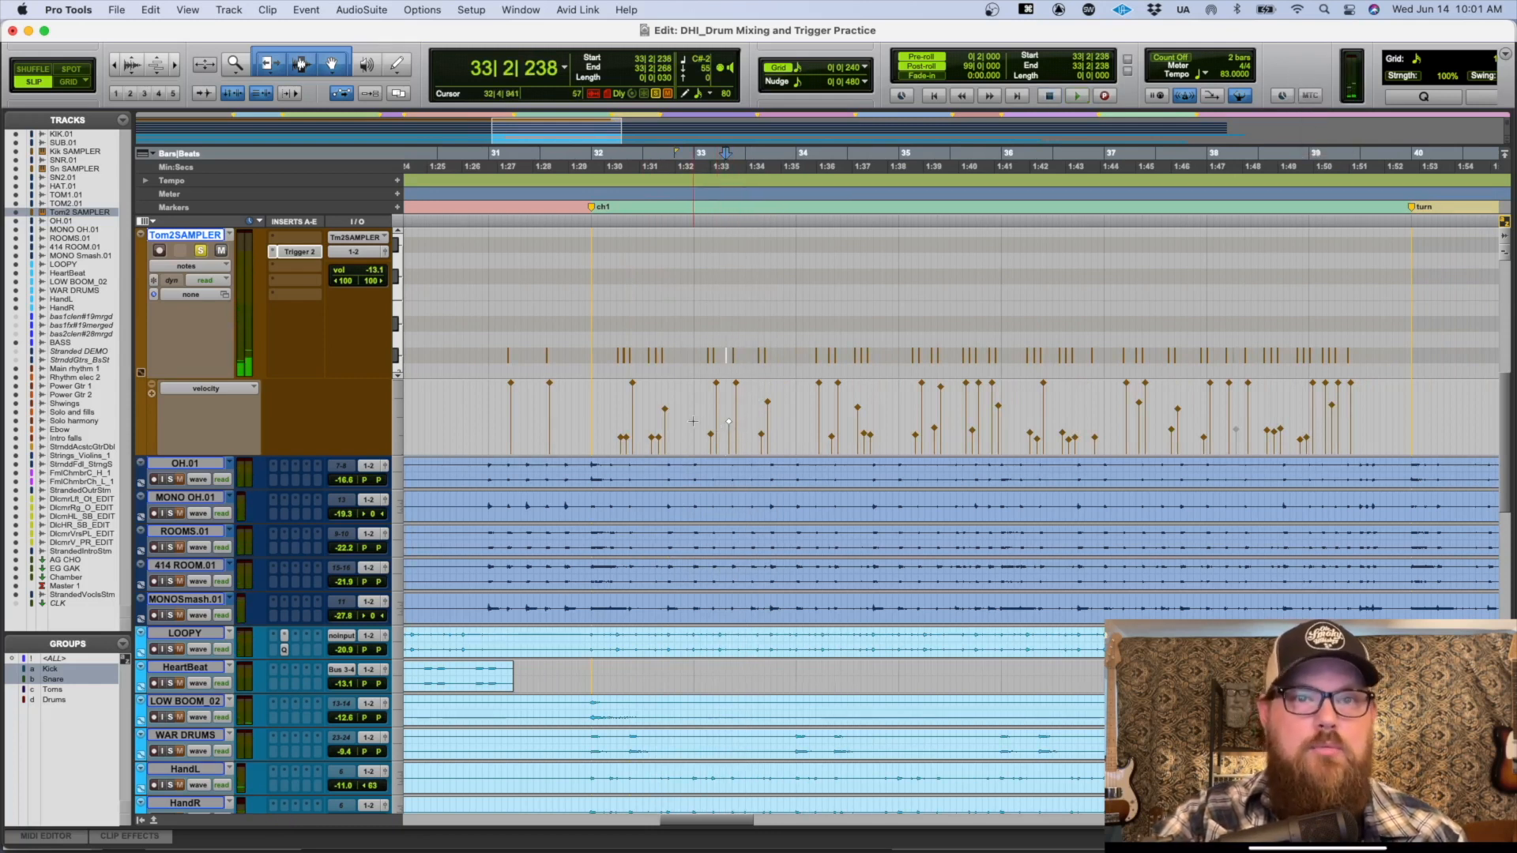
key("space")
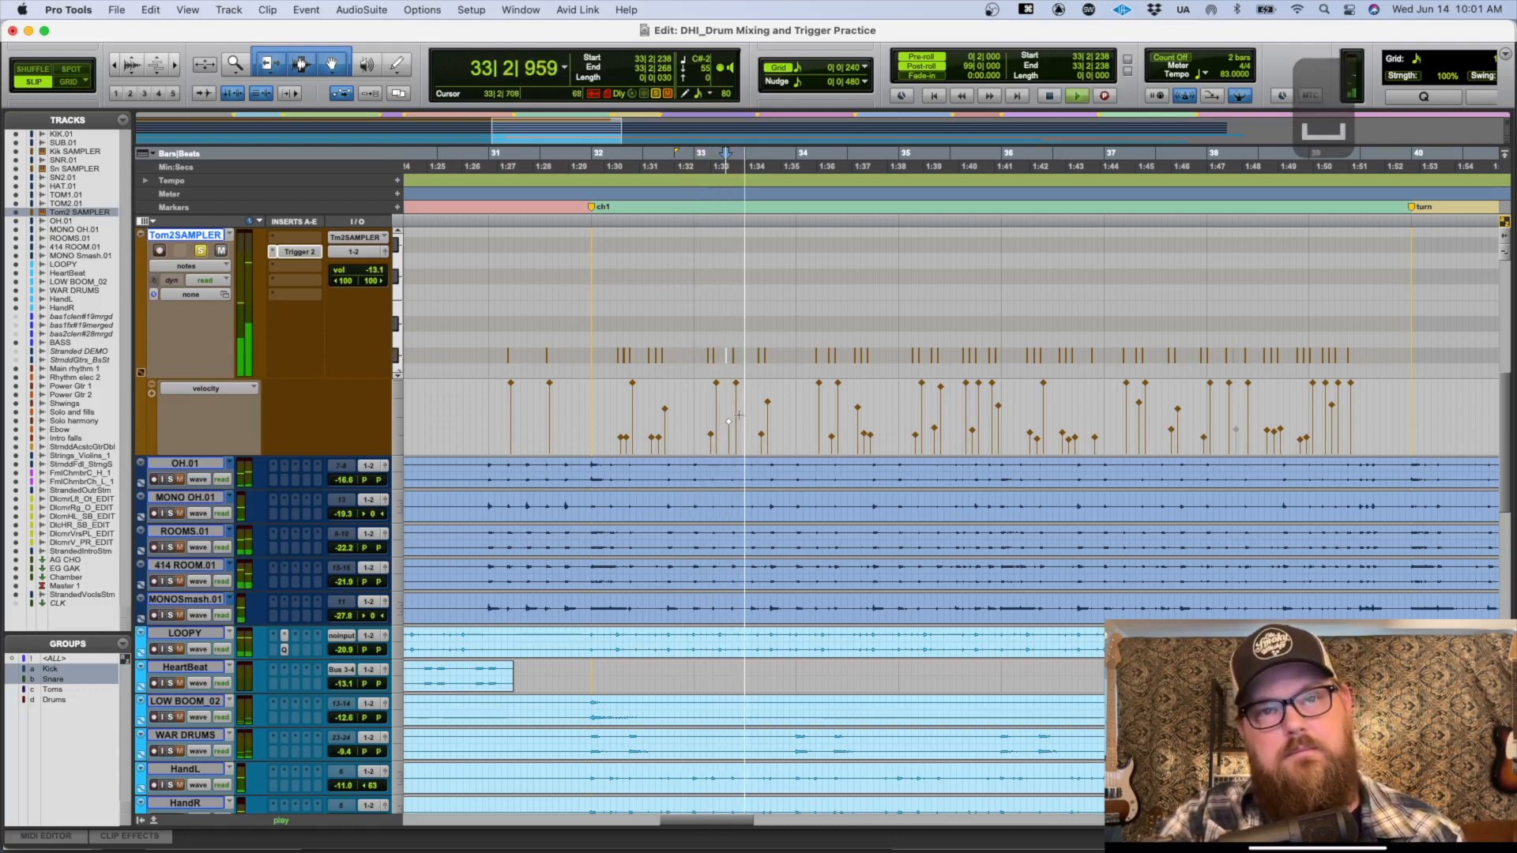
left_click(768, 405)
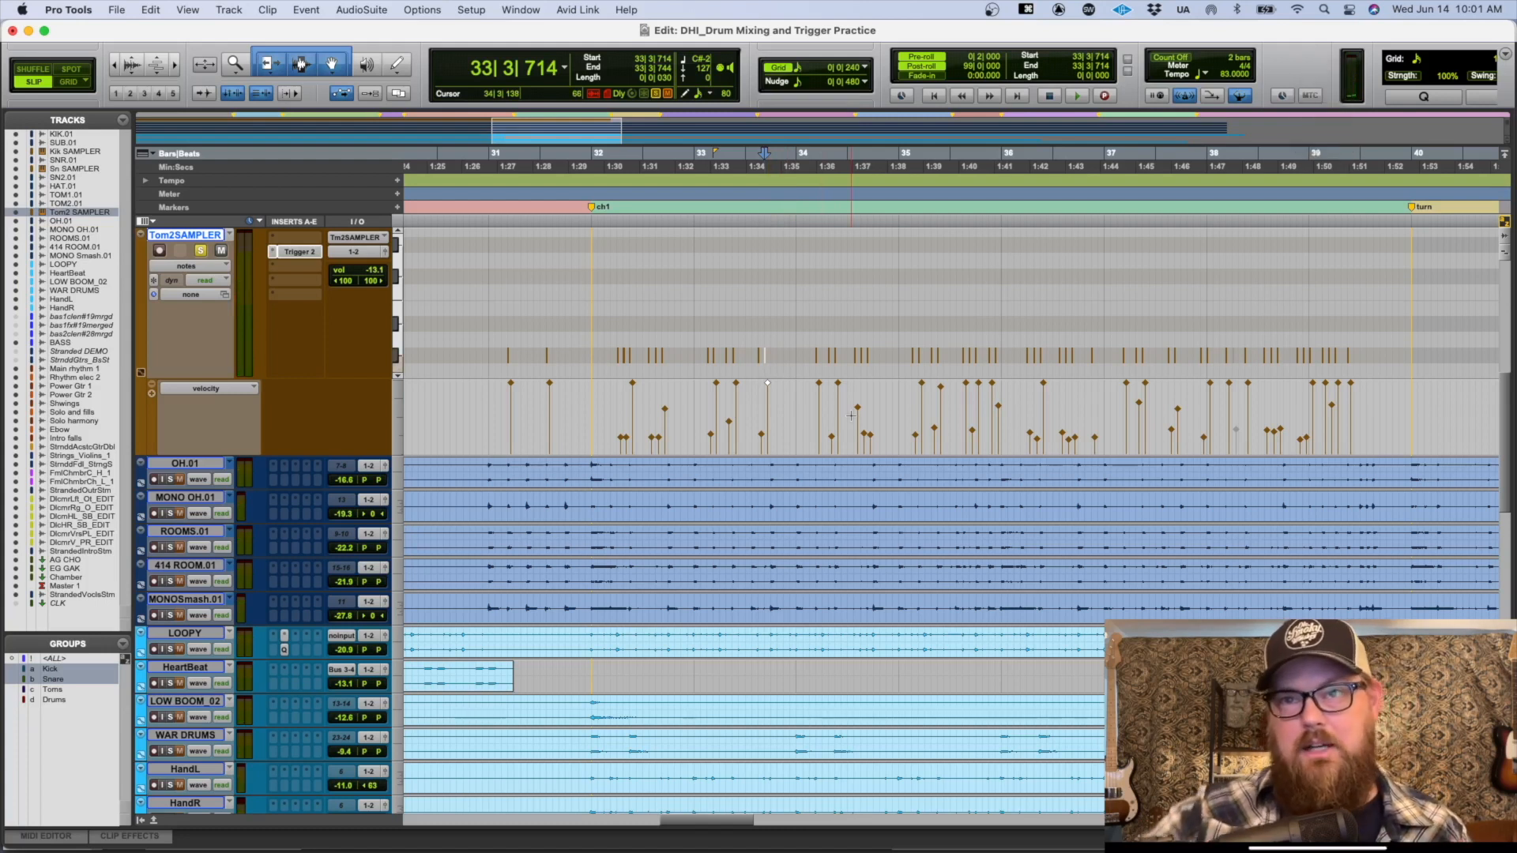
Step: Select the Tom2 SAMPLER notes from bar 35 through bar 39 and open the Change Velocity event operation
left_click_drag(904, 444, 1371, 348)
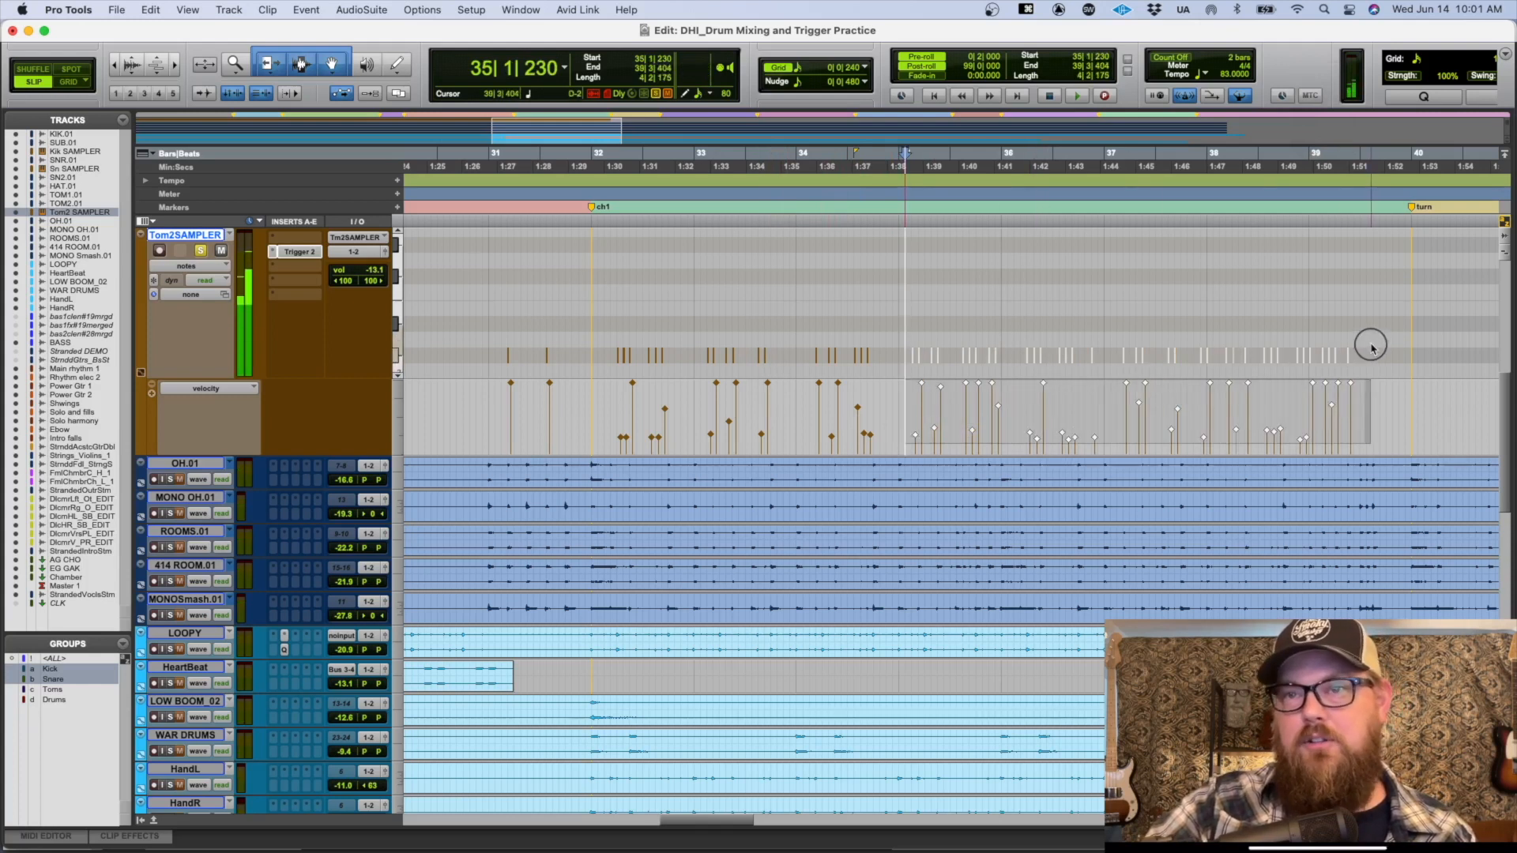
left_click(1367, 346)
key("alt+0")
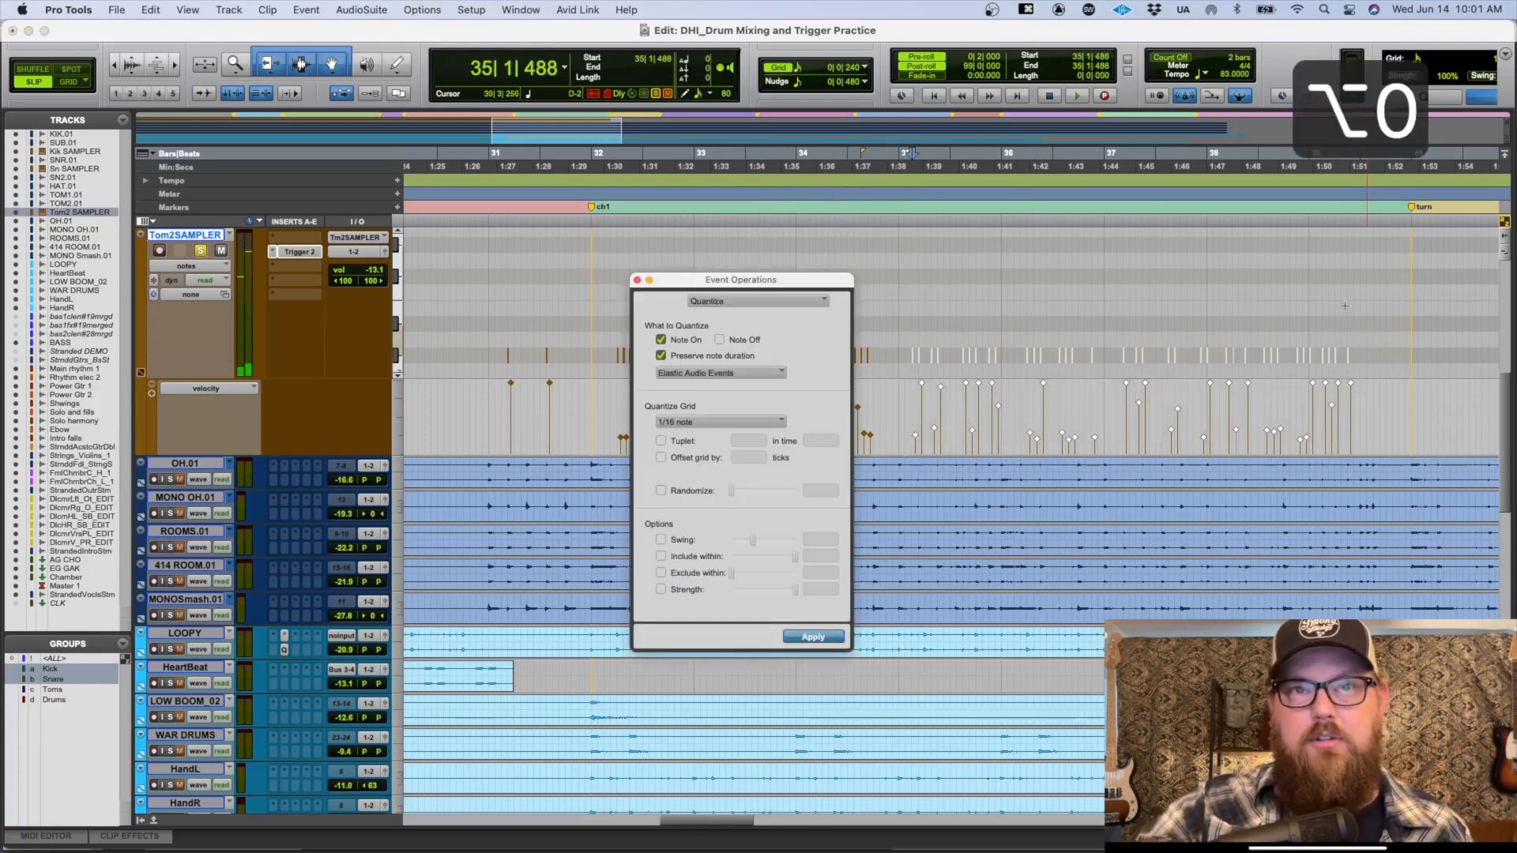
left_click_drag(756, 279, 889, 163)
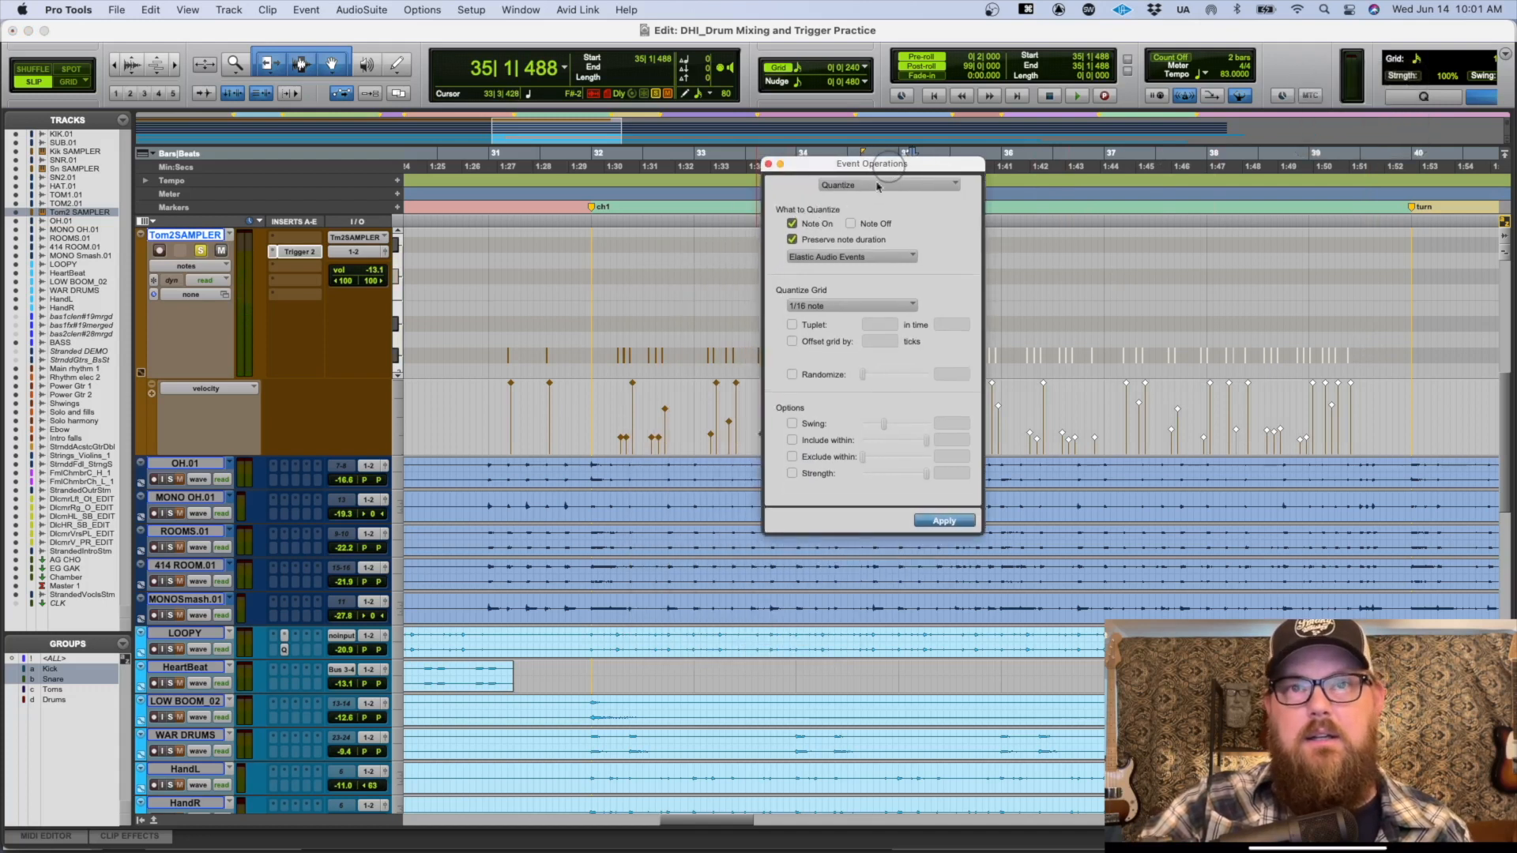
left_click(836, 187)
left_click(839, 202)
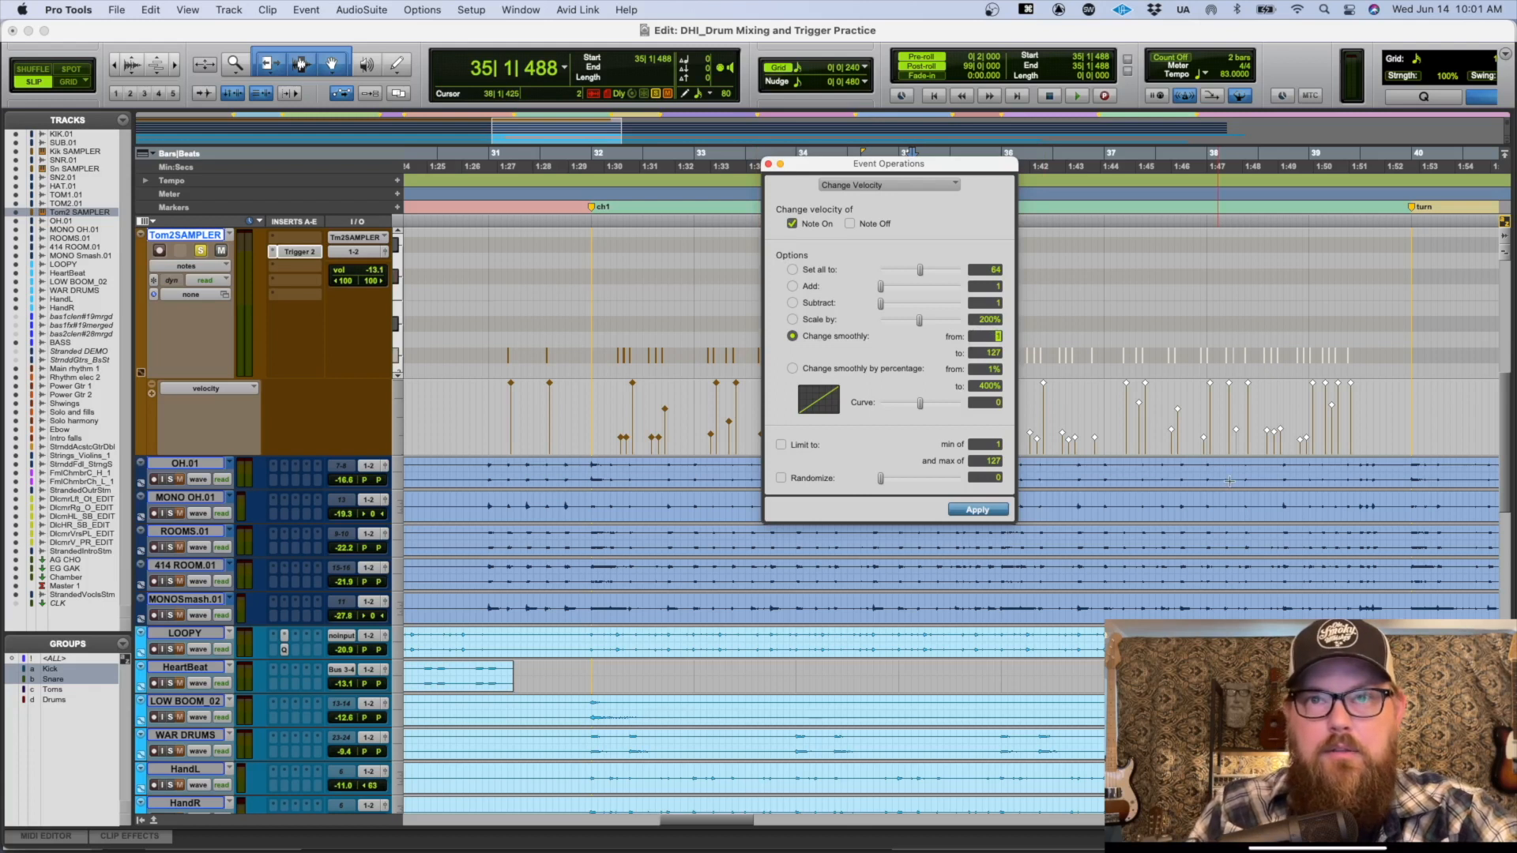
Step: Apply a smooth velocity change from 35 to 127 to the selected notes, close Event Operations, and undo the change
type("35")
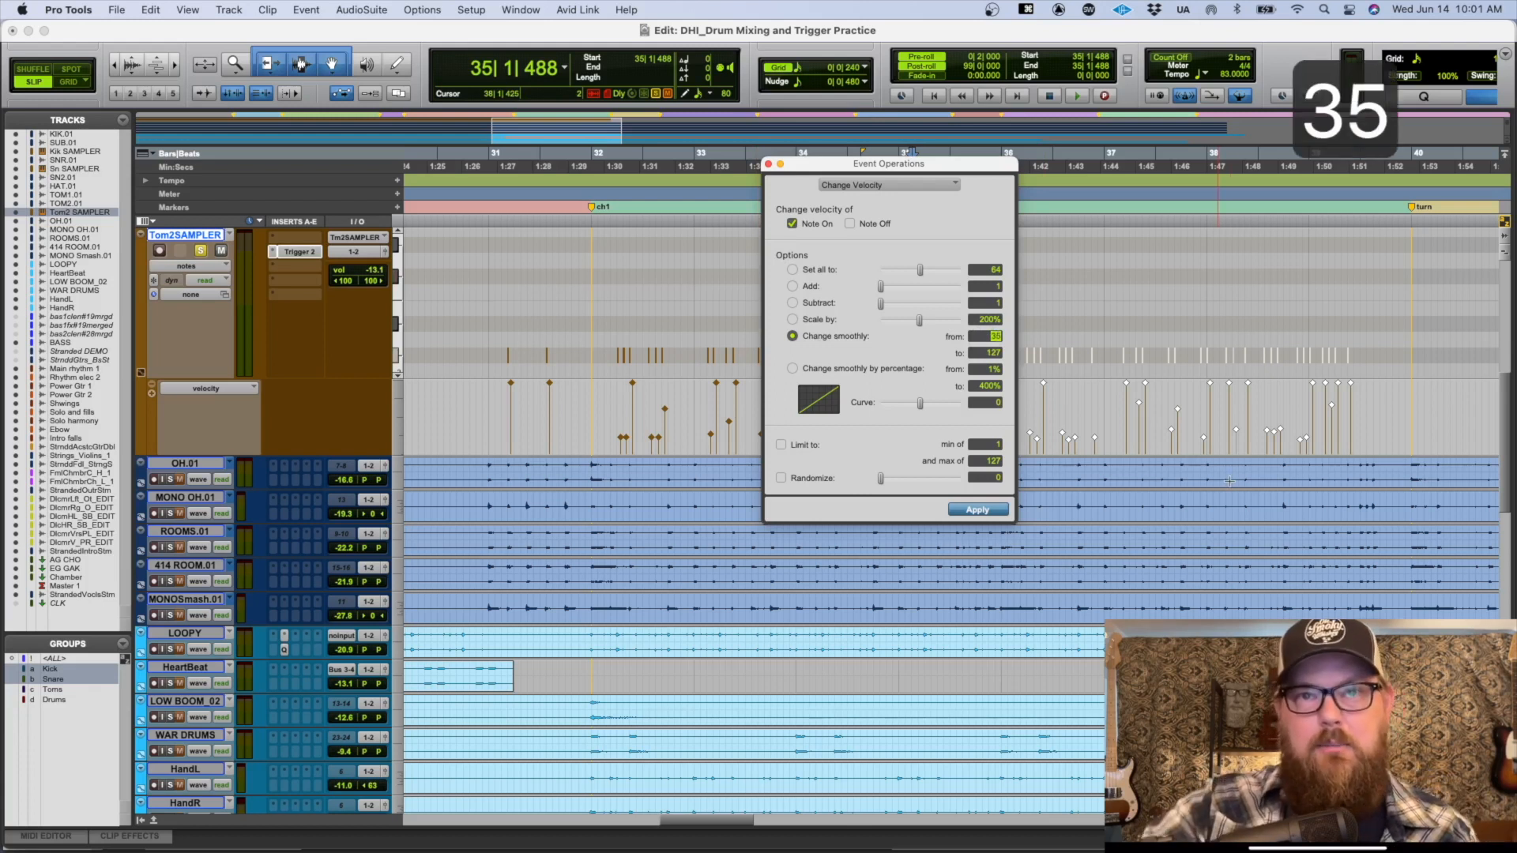
left_click(972, 510)
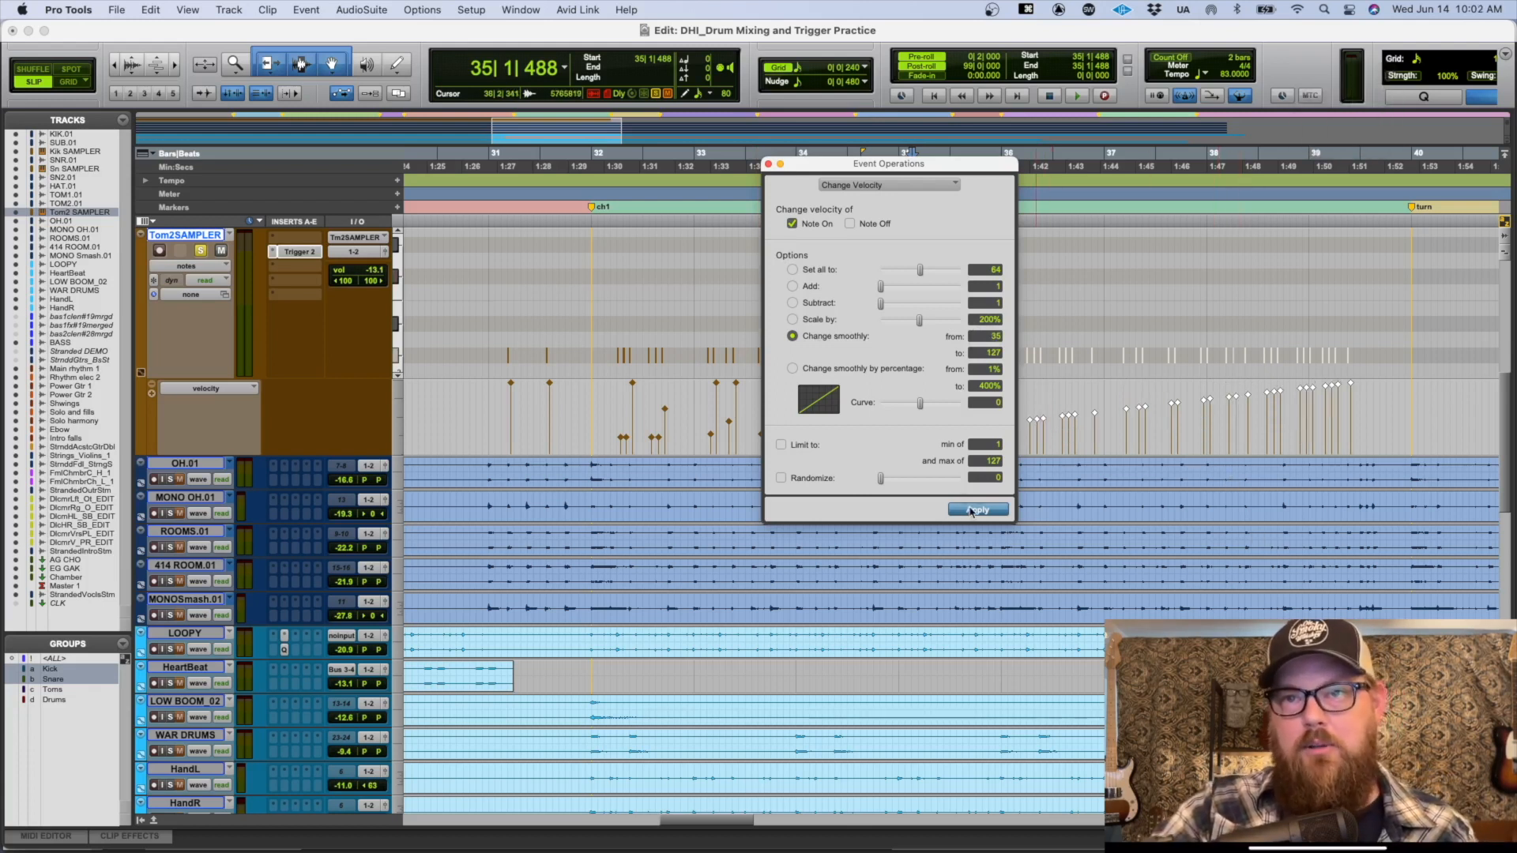
key("alt+super+w")
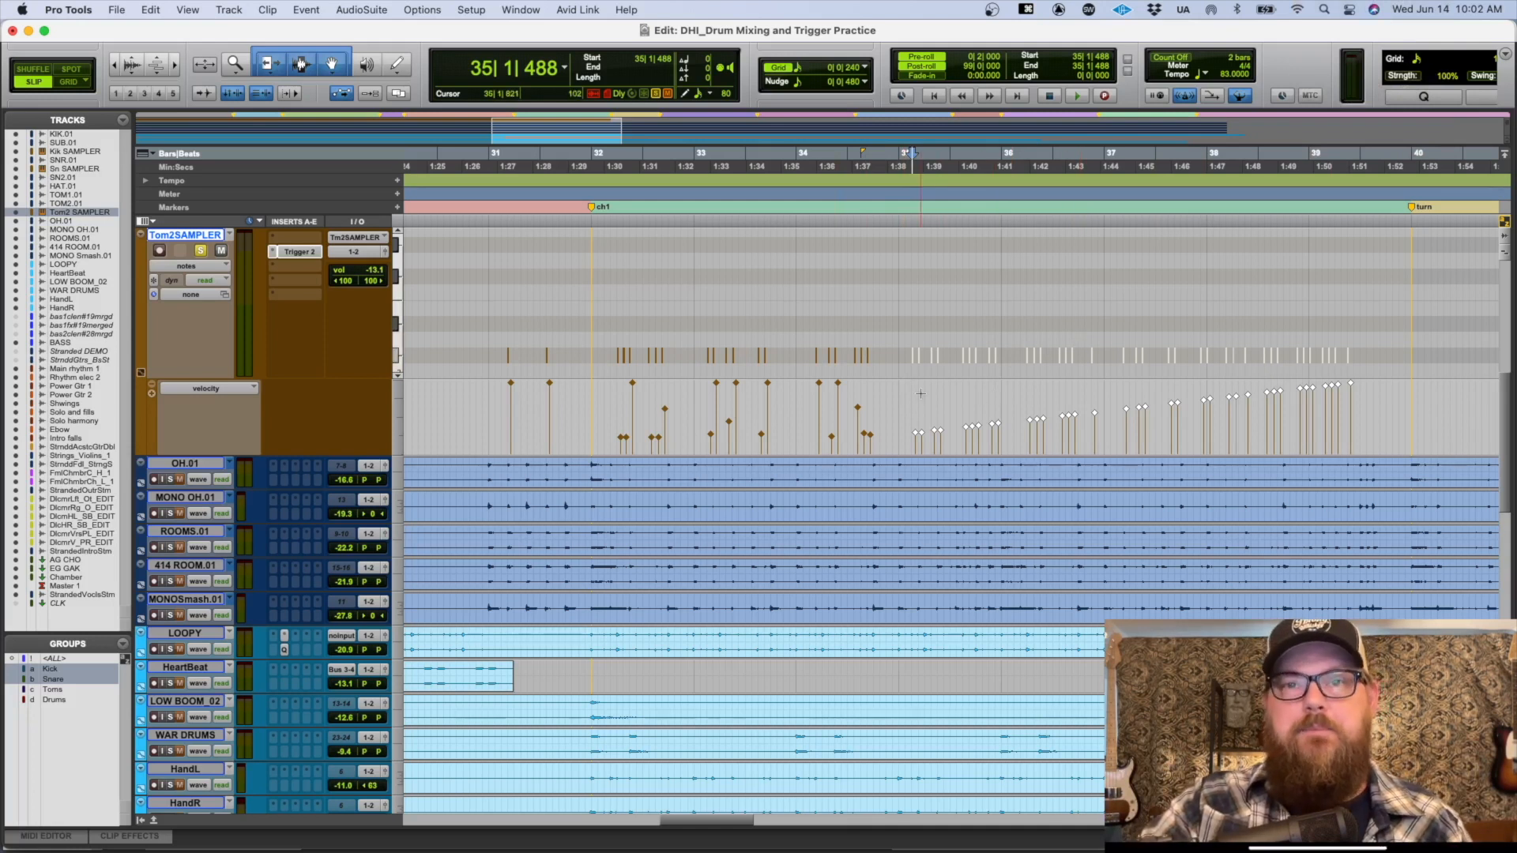
key("cmd+z")
Step: Freeze the Tom2 SAMPLER track up to its Trigger 2 insert
key("r")
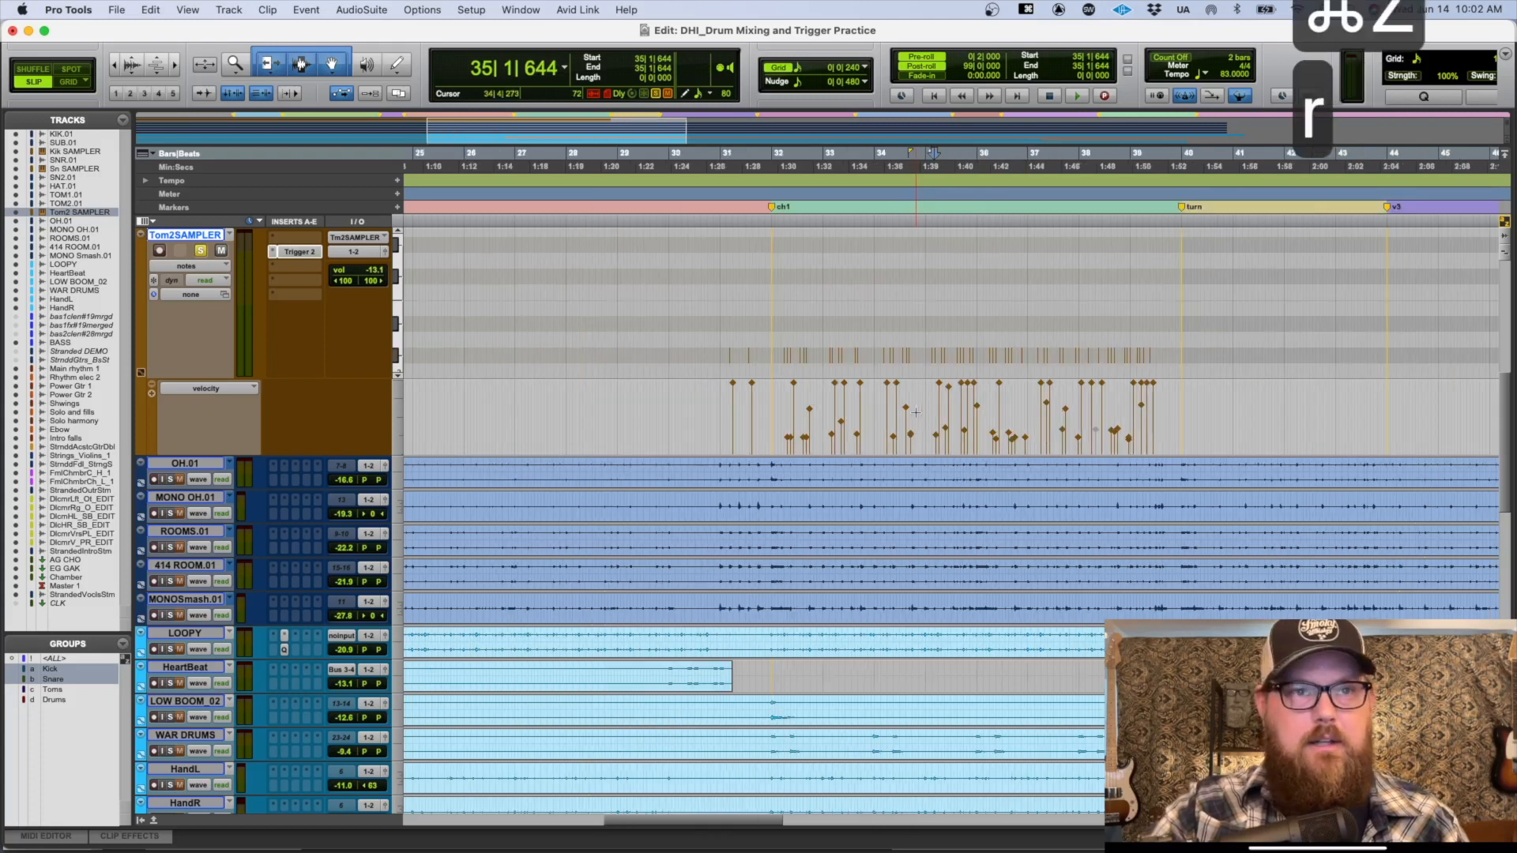
key("r")
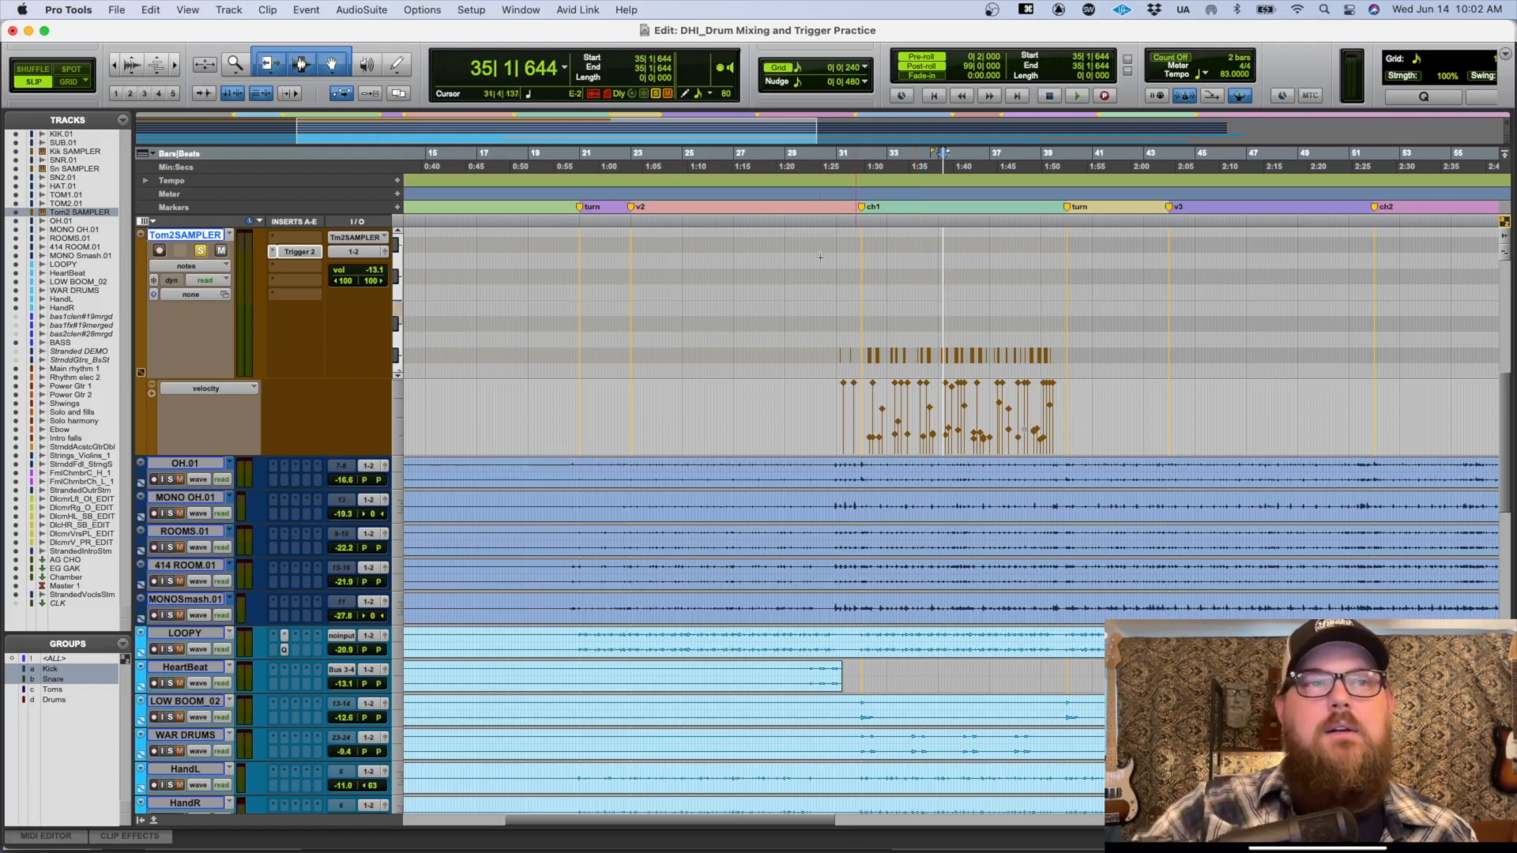
right_click(310, 253)
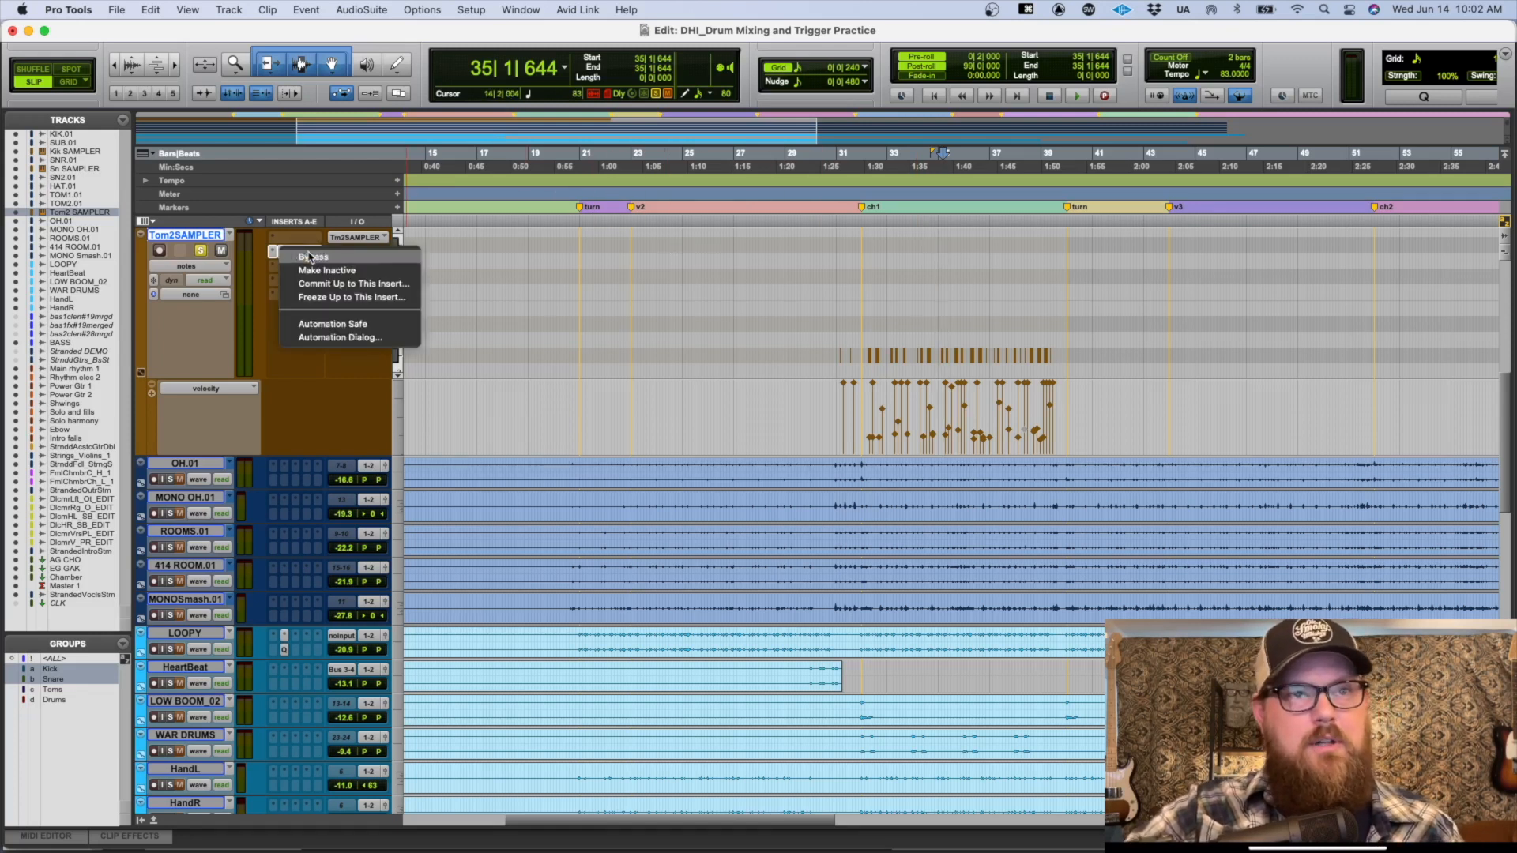
left_click(309, 299)
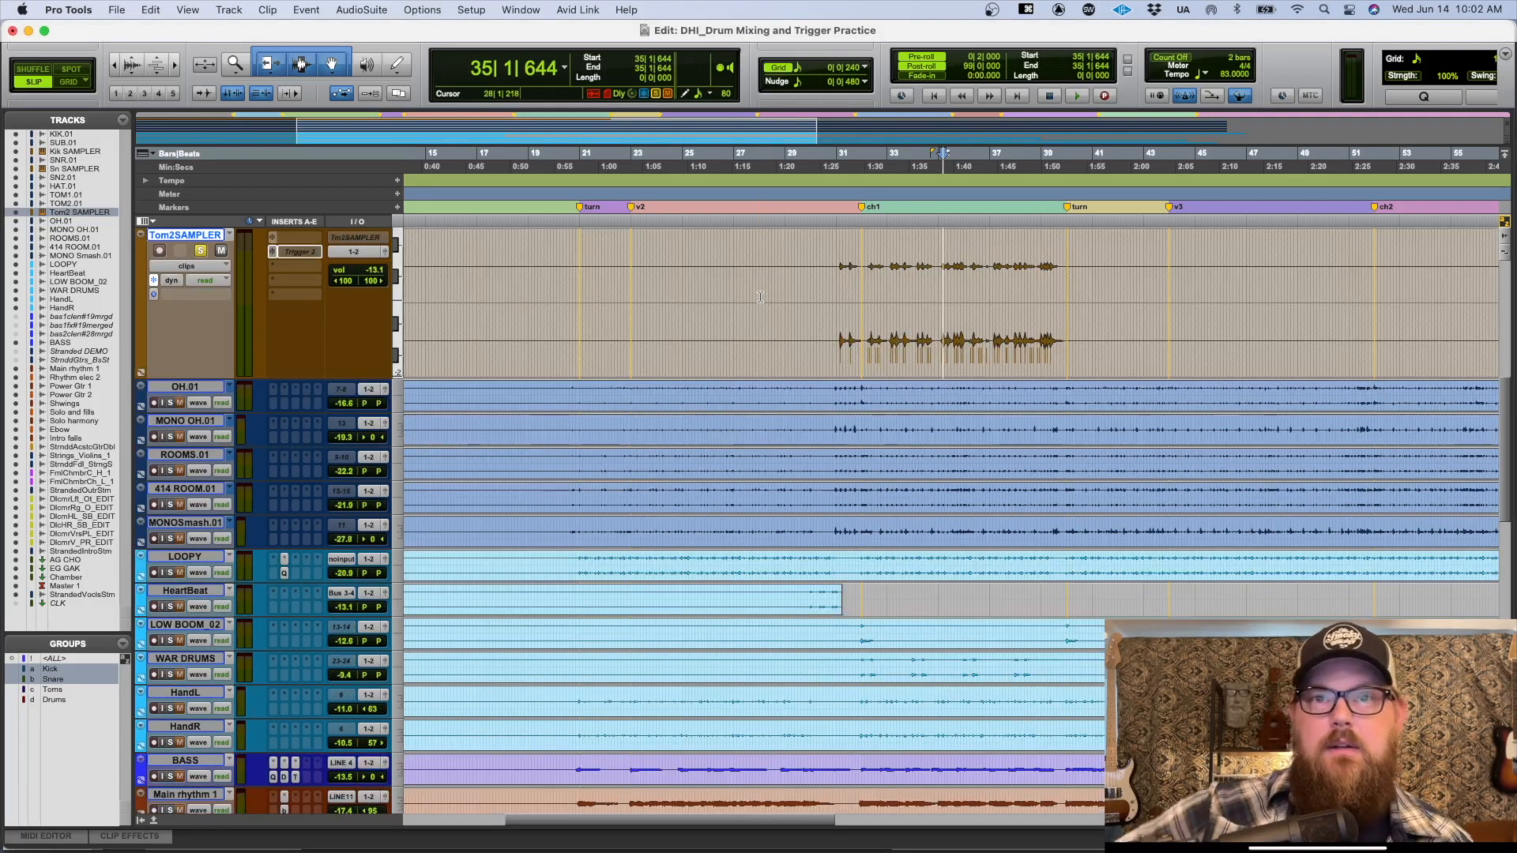
Step: Enlarge the frozen Tom2 SAMPLER track, compare its waveform with the TOM2.01 hits, and return it to unfrozen notes view
left_click(866, 242)
key("t")
key("t")
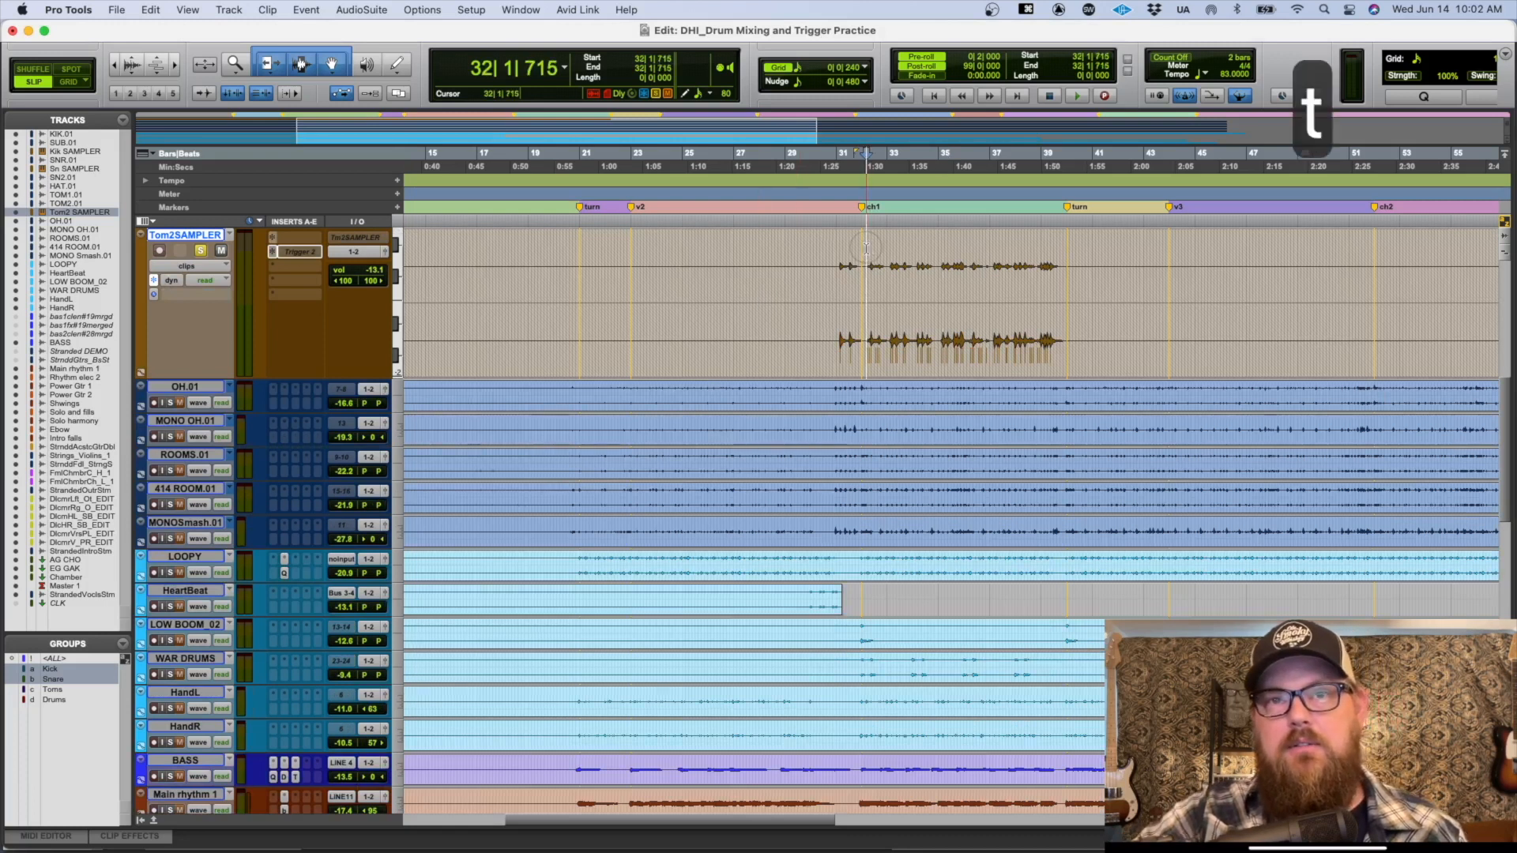
key("ctrl+Up")
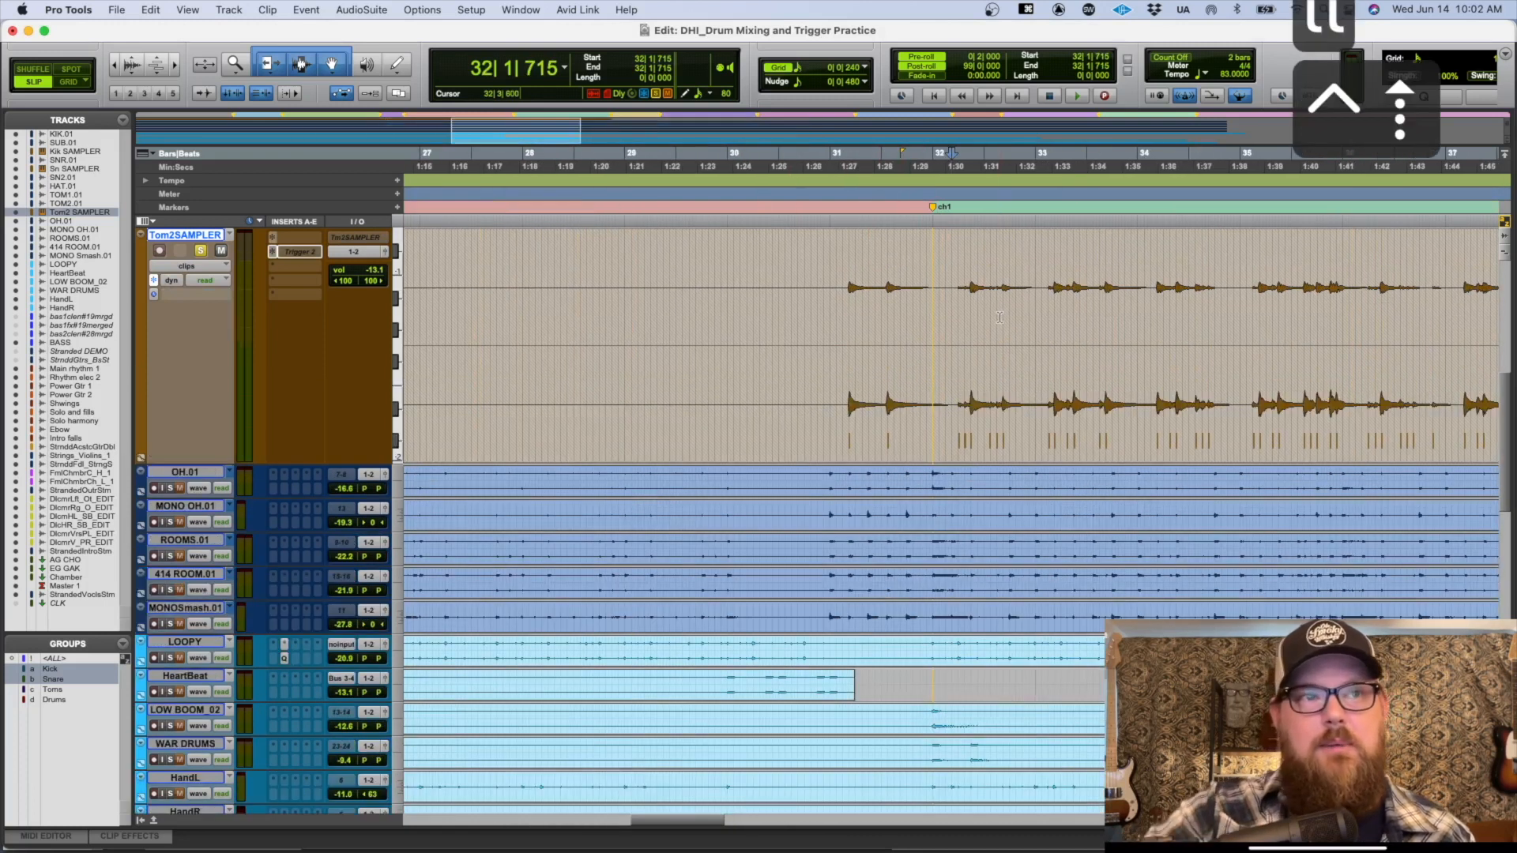
scroll(999, 332, "up", 1)
scroll(998, 338, "right", 3)
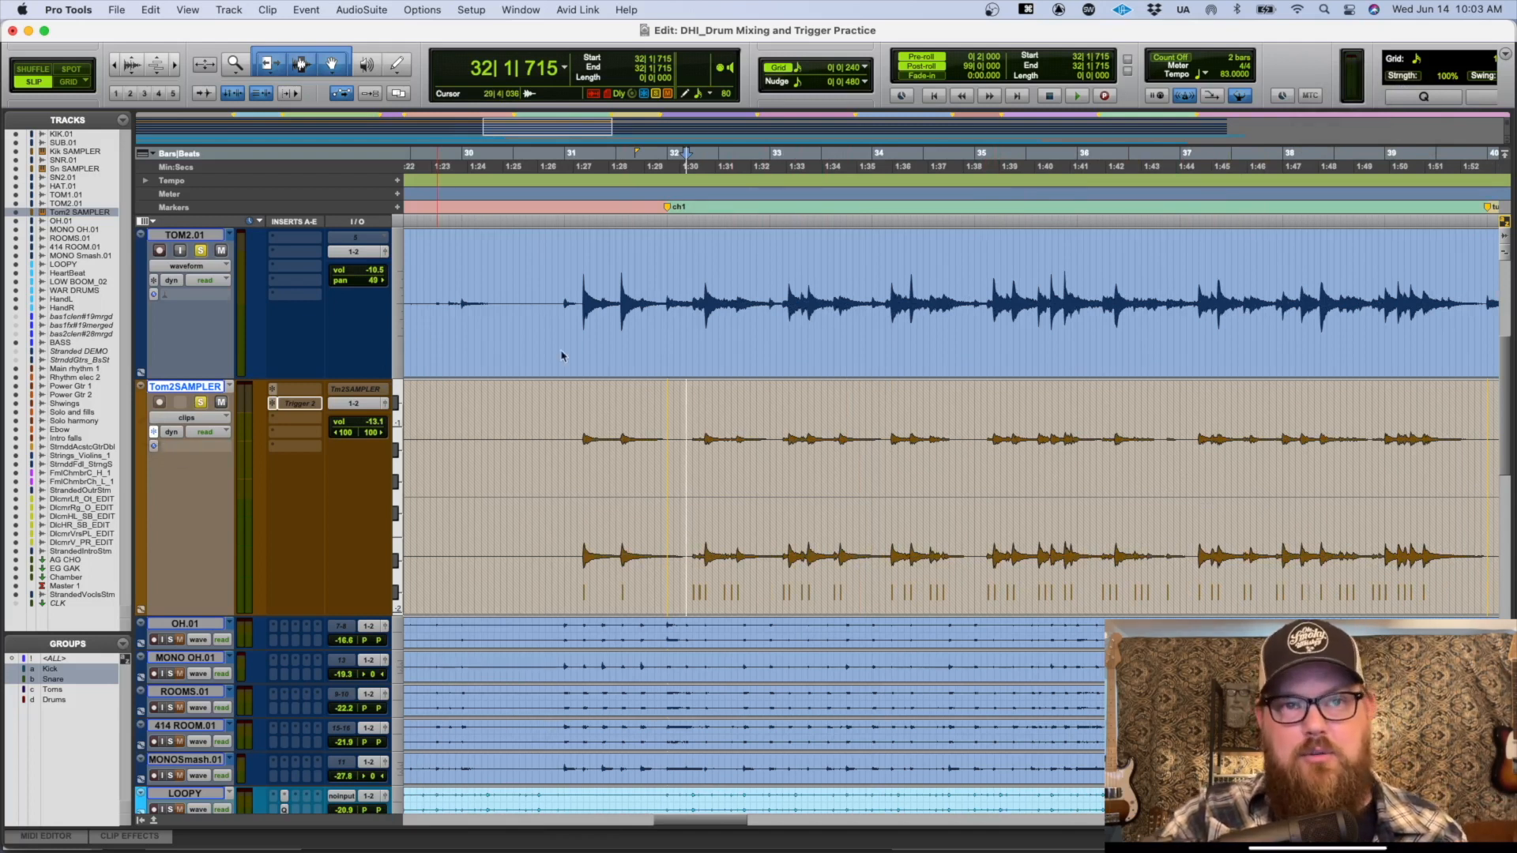
left_click_drag(557, 432, 1170, 469)
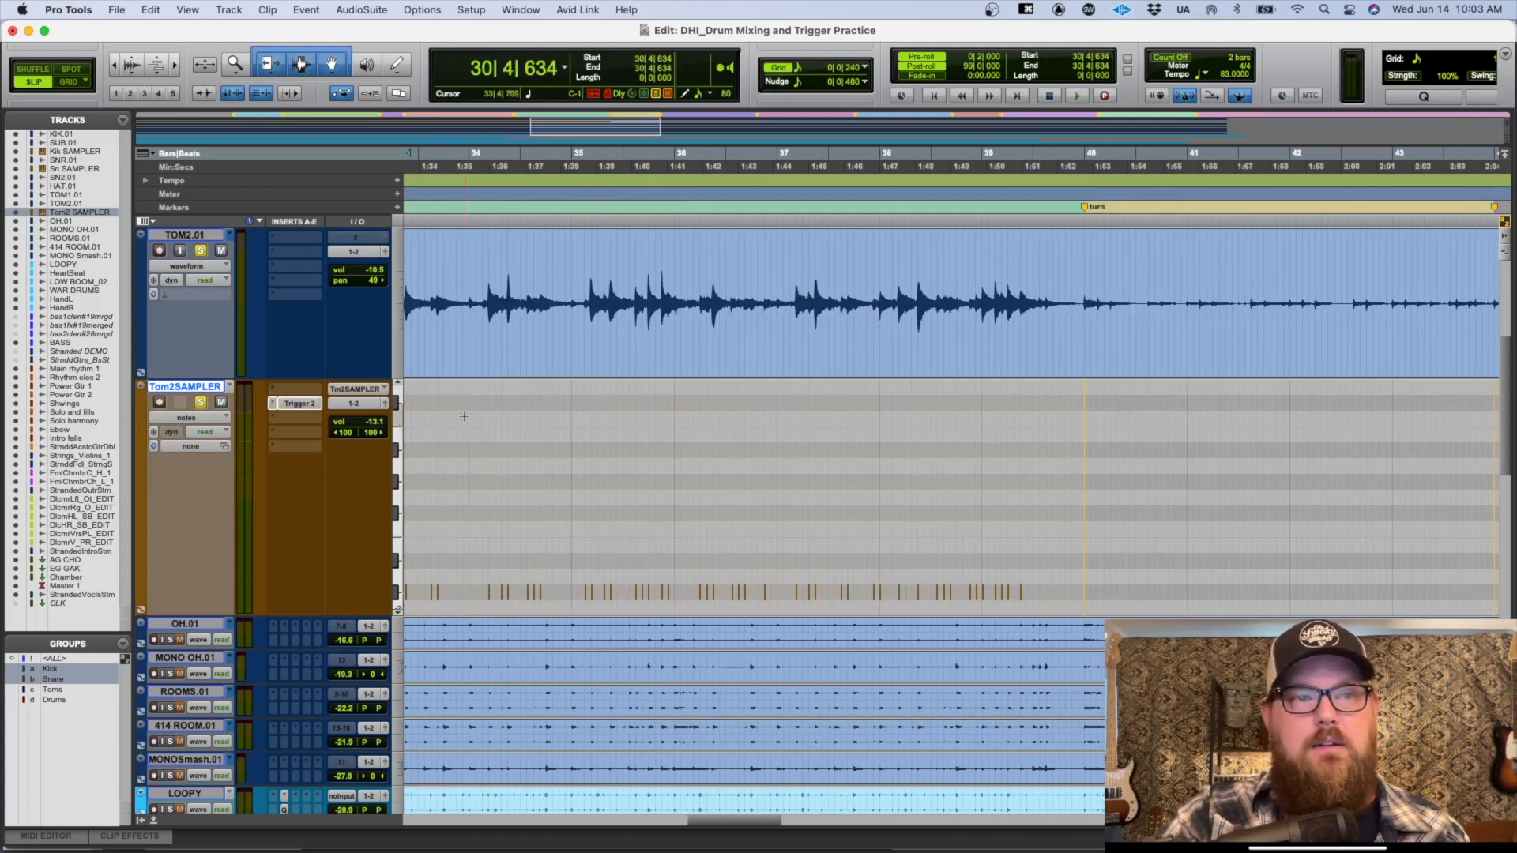
Step: Commit the Tom2 SAMPLER track up to its Trigger 2 insert, with source tracks set to Hide and Make Inactive
right_click(316, 406)
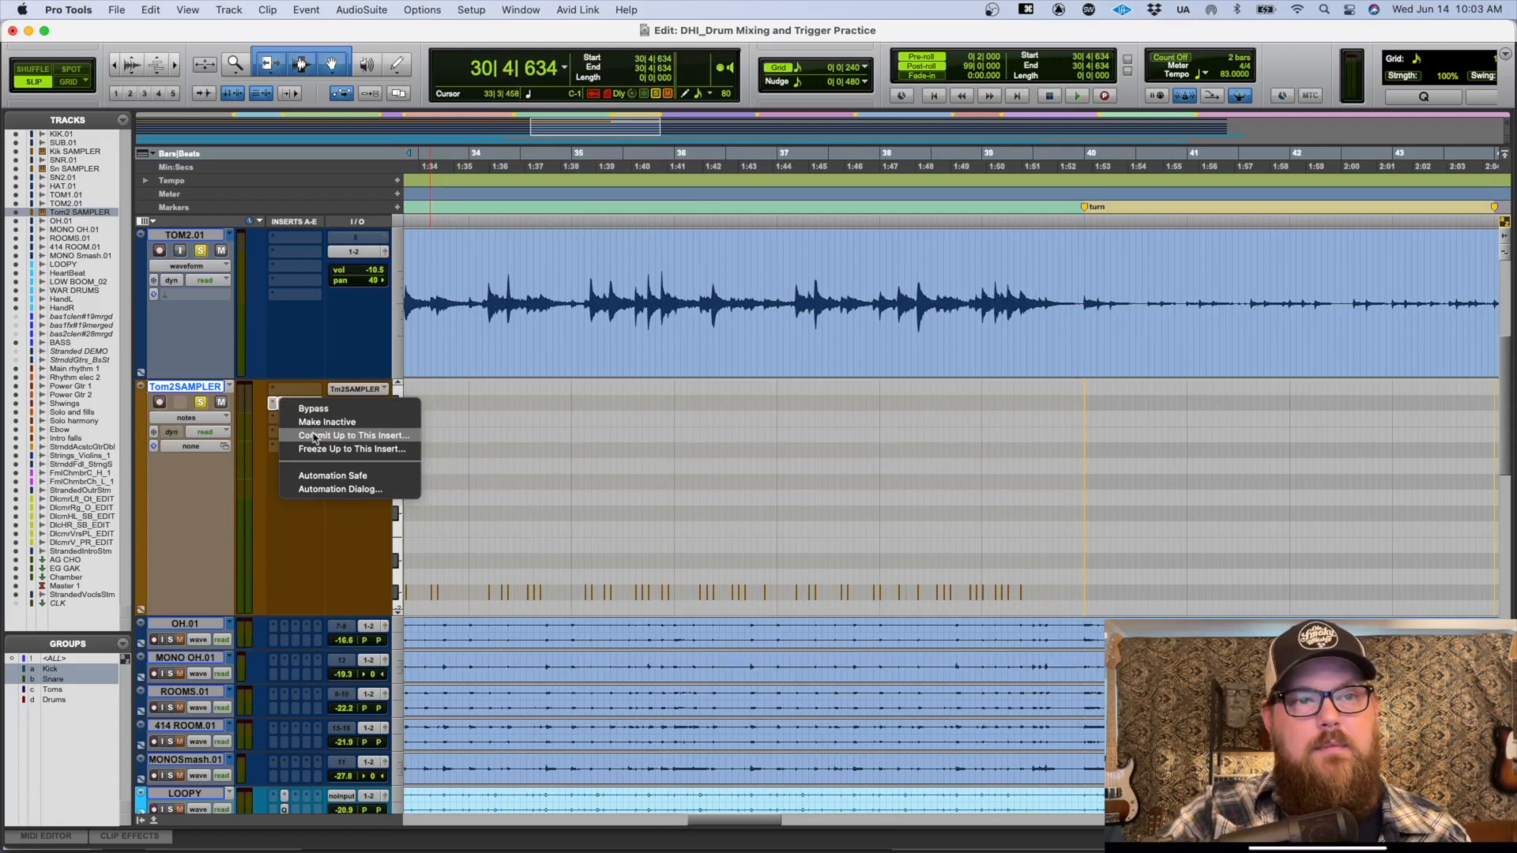
left_click(315, 436)
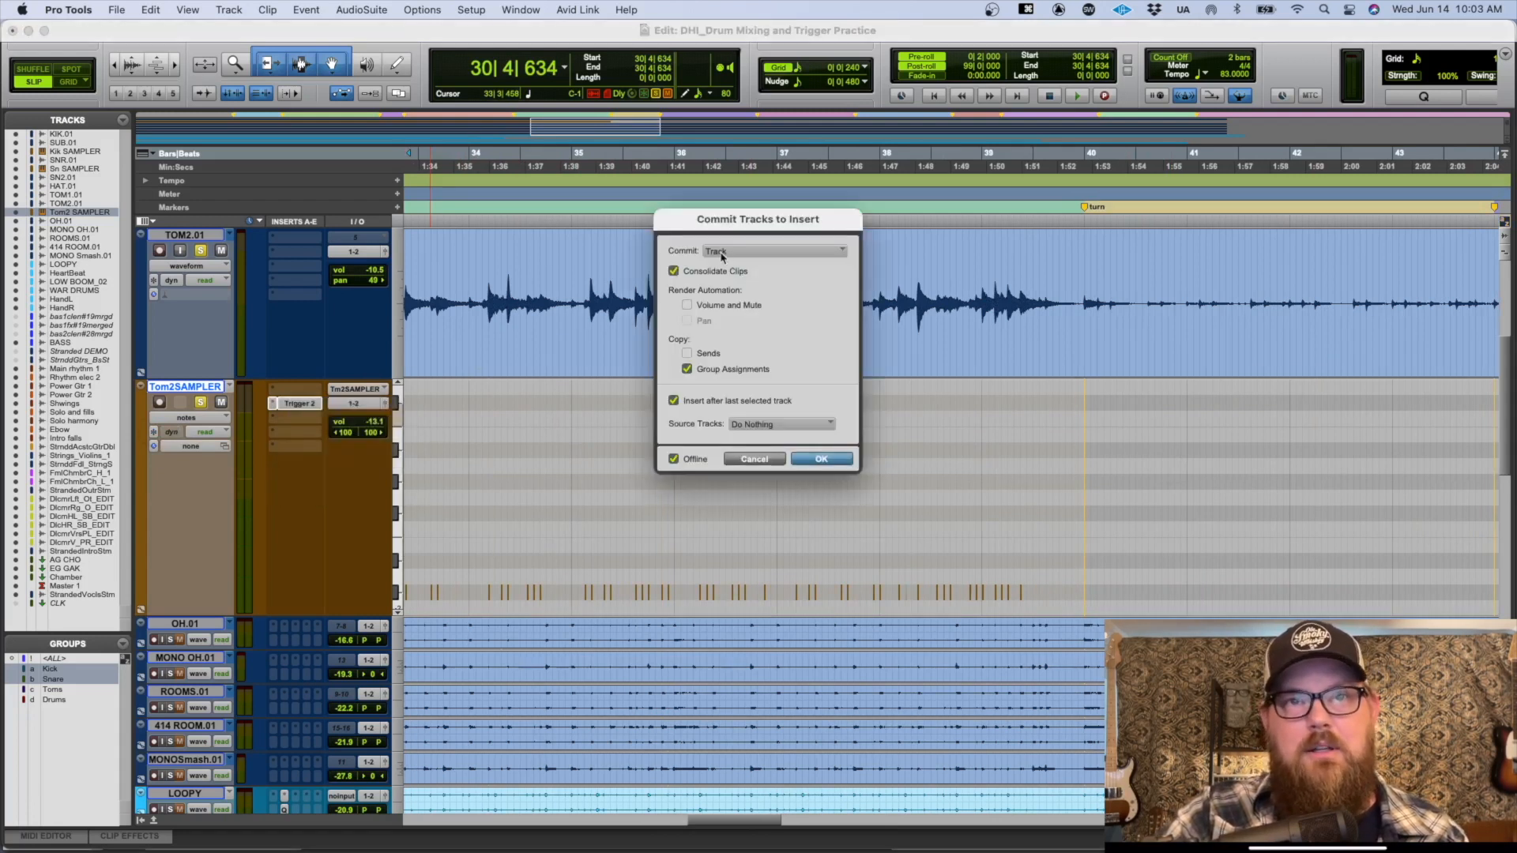
left_click(751, 424)
left_click(753, 384)
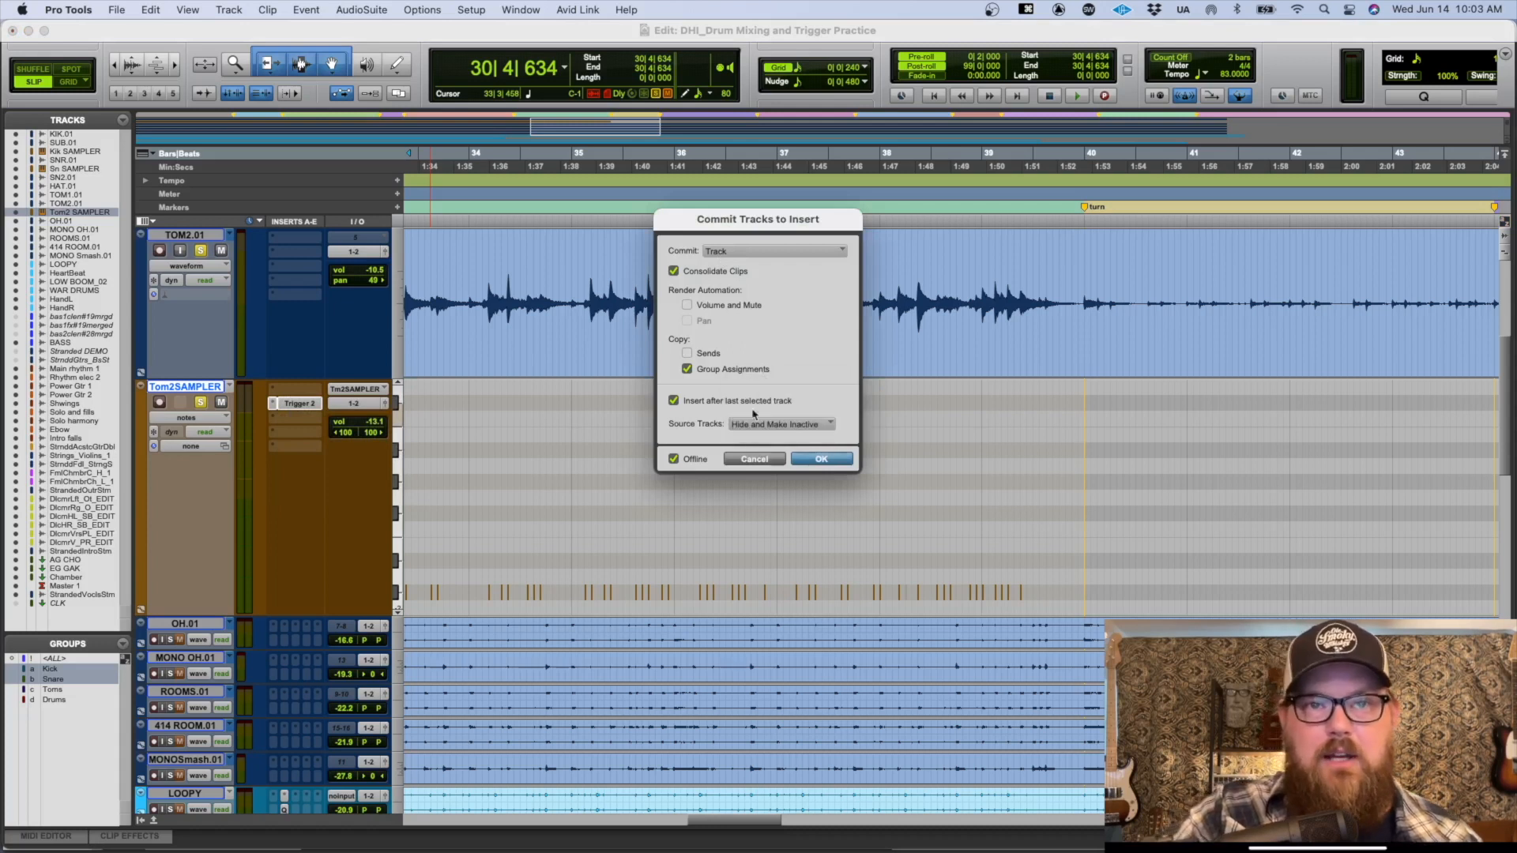
left_click(821, 459)
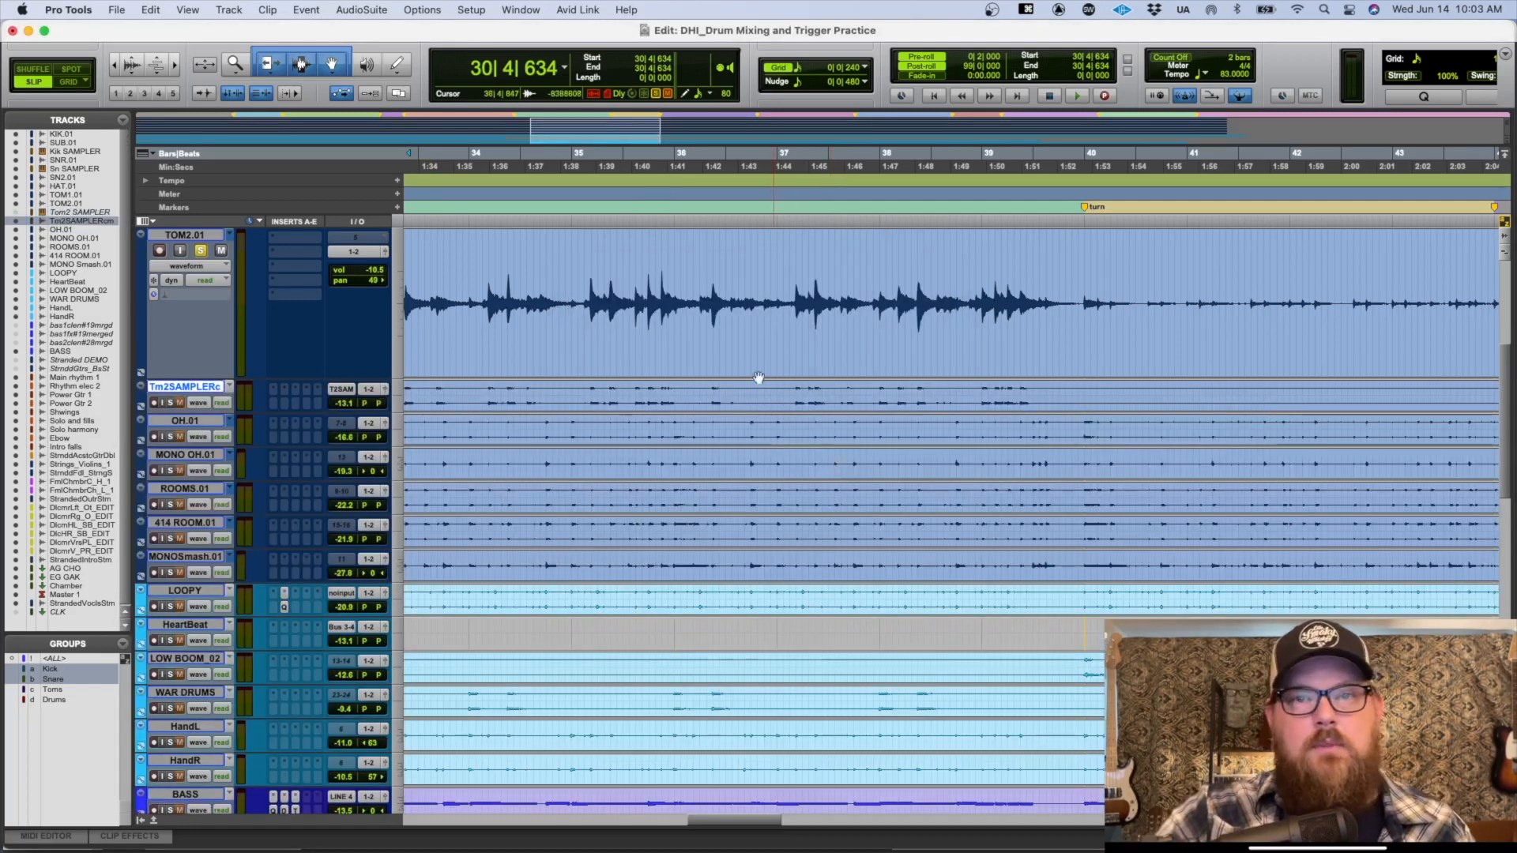
Step: Enlarge the committed Tm2SAMPLER audio track and compare its waveform with the TOM2.01 hits from bar 31 onward
left_click(699, 388)
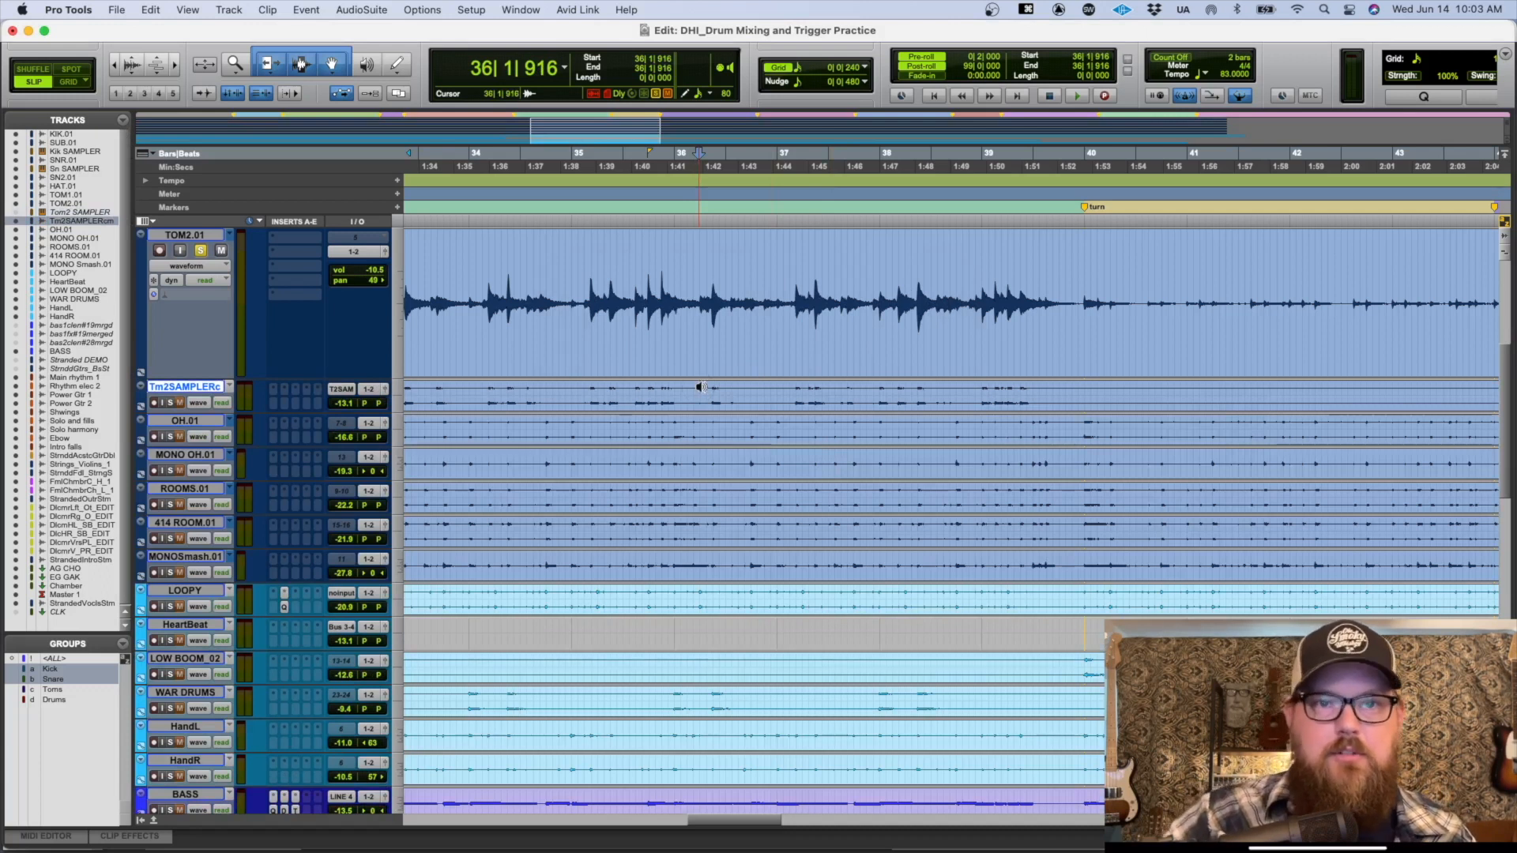
key("ctrl+Up")
key("ctrl+Up")
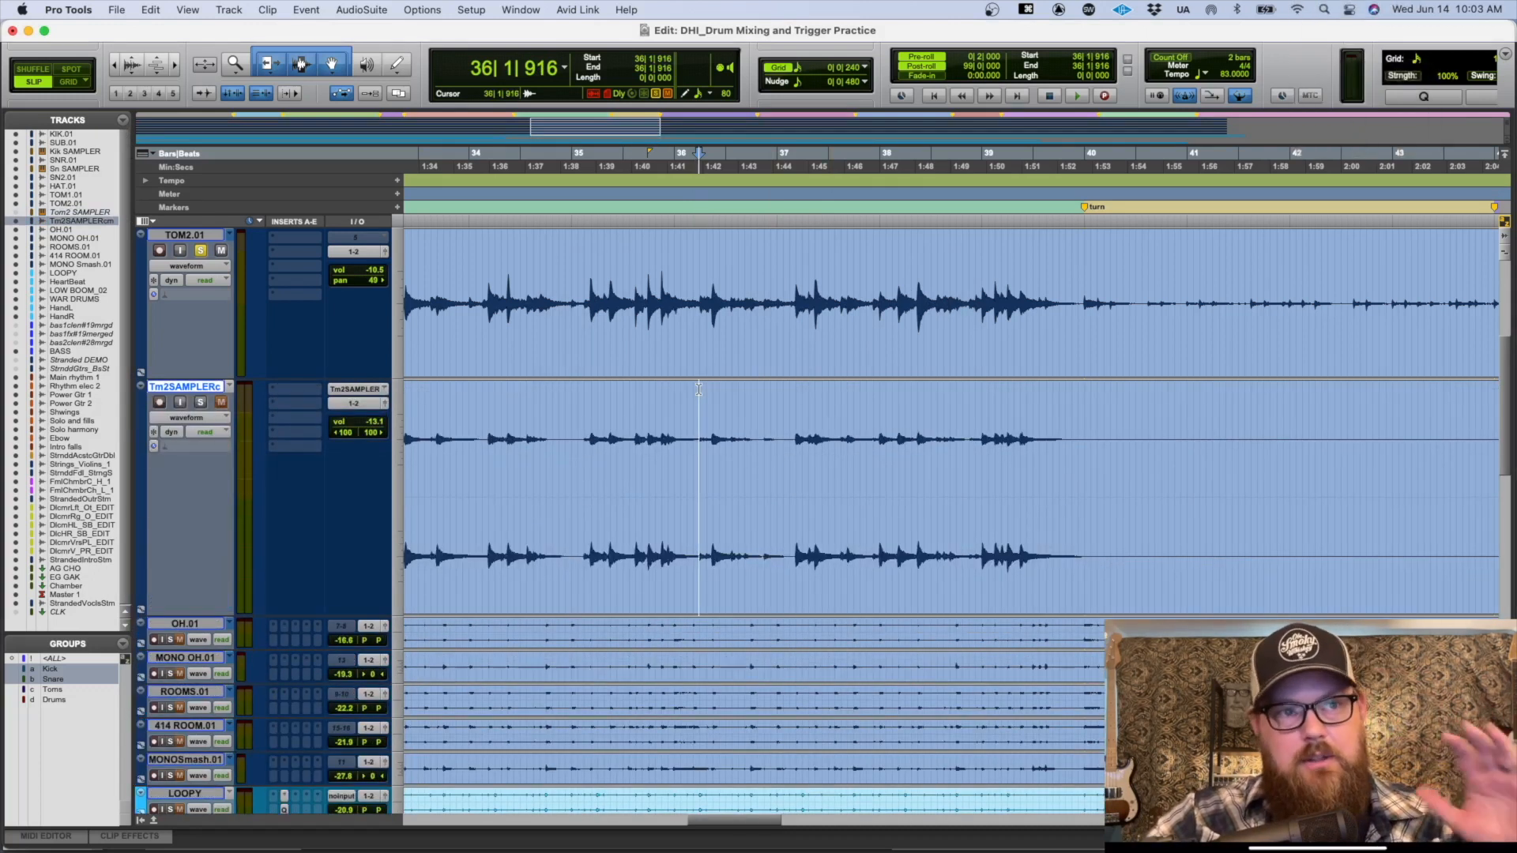
key("r")
key("r")
scroll(713, 401, "right", 5)
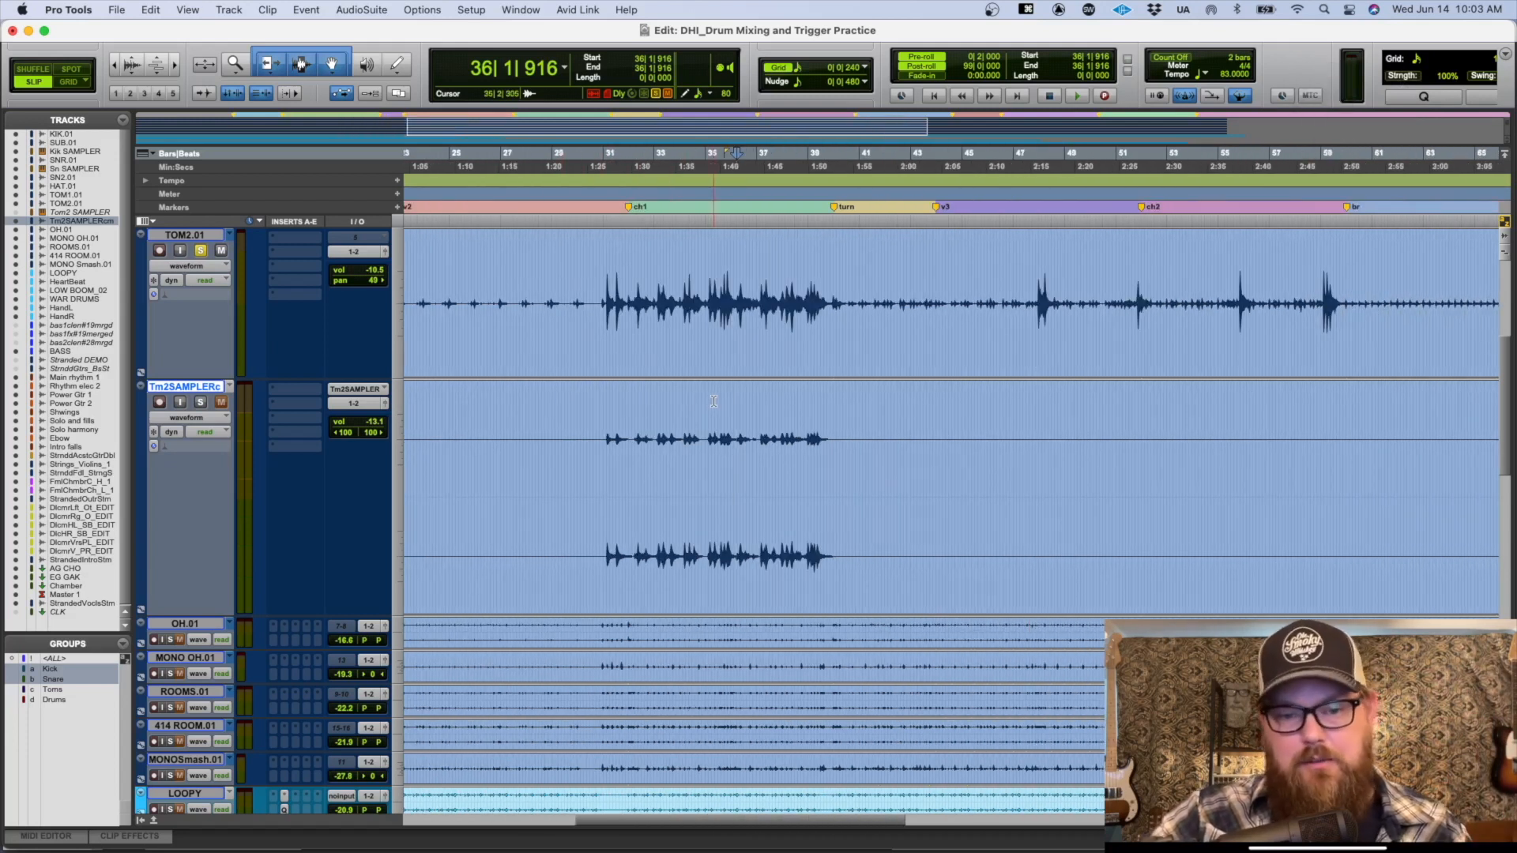
left_click(610, 412)
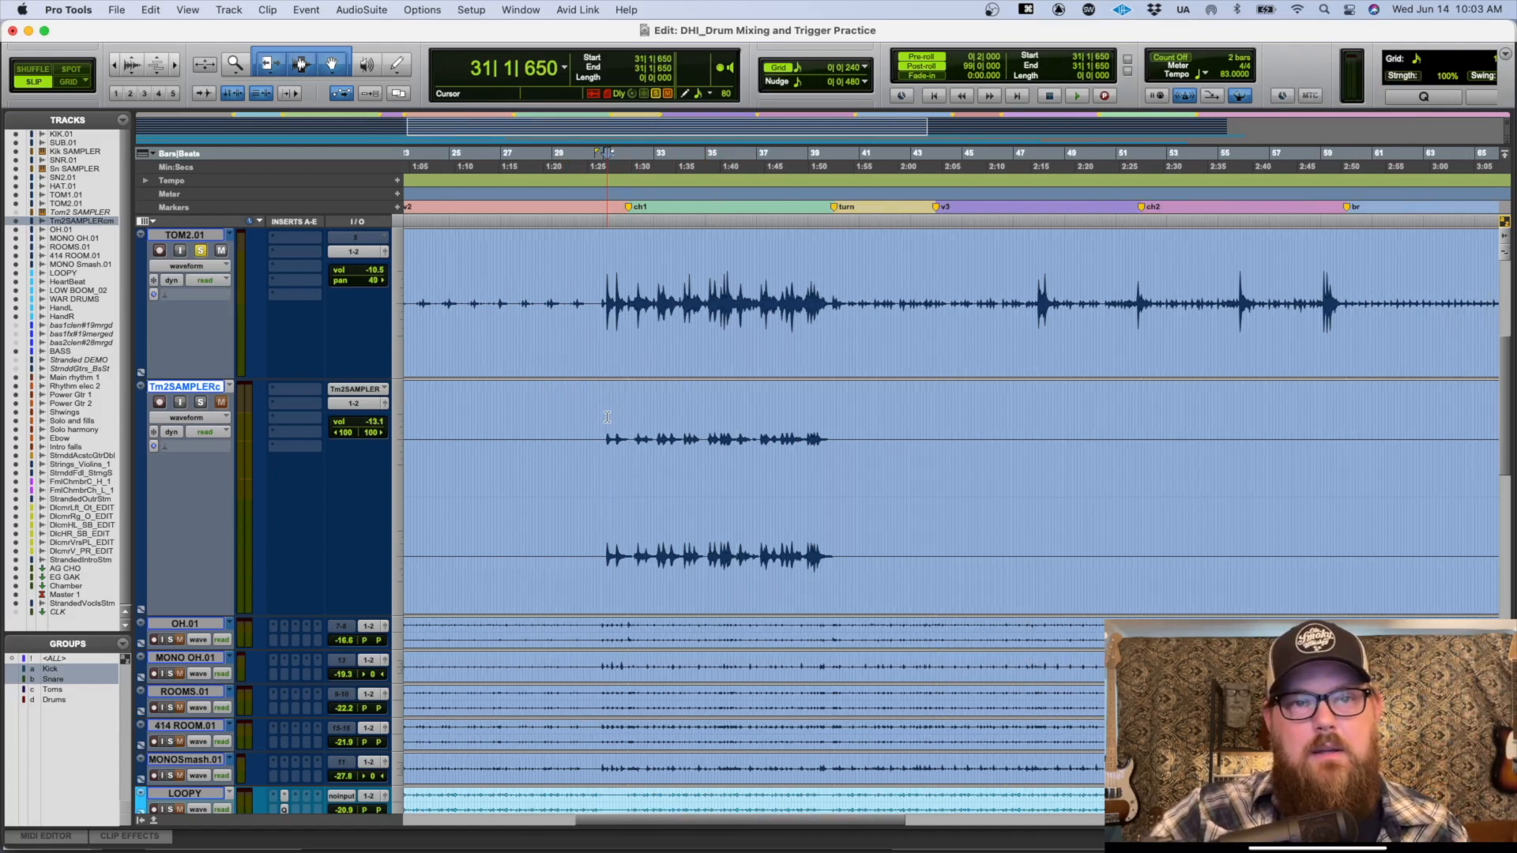
Step: Show the hidden Tom2 SAMPLER track, make it active, solo it, and open its Trigger 2 plug-in
left_click(16, 213)
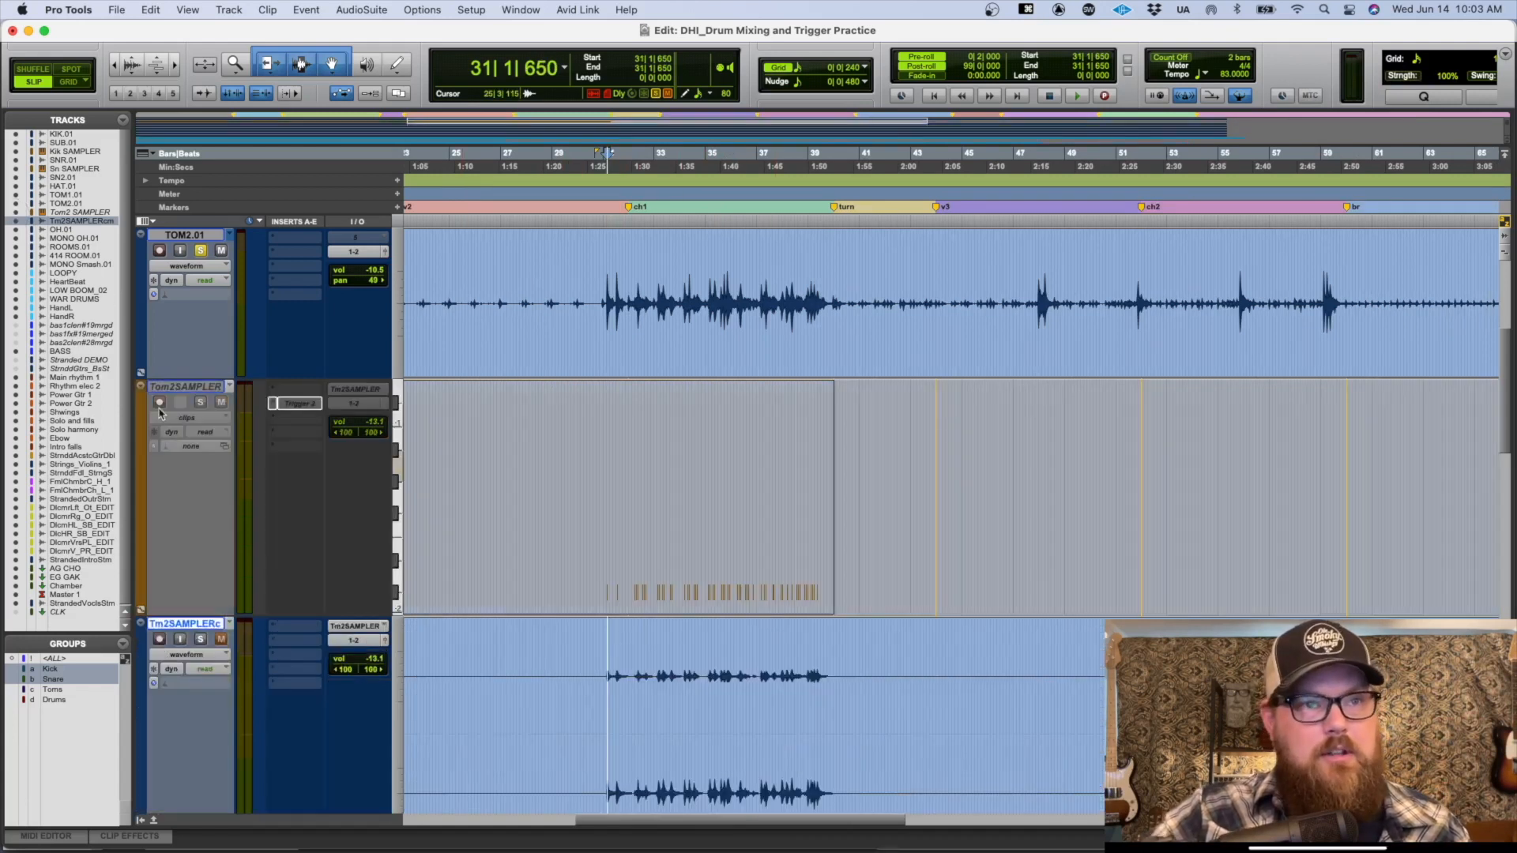
right_click(201, 387)
left_click(234, 405)
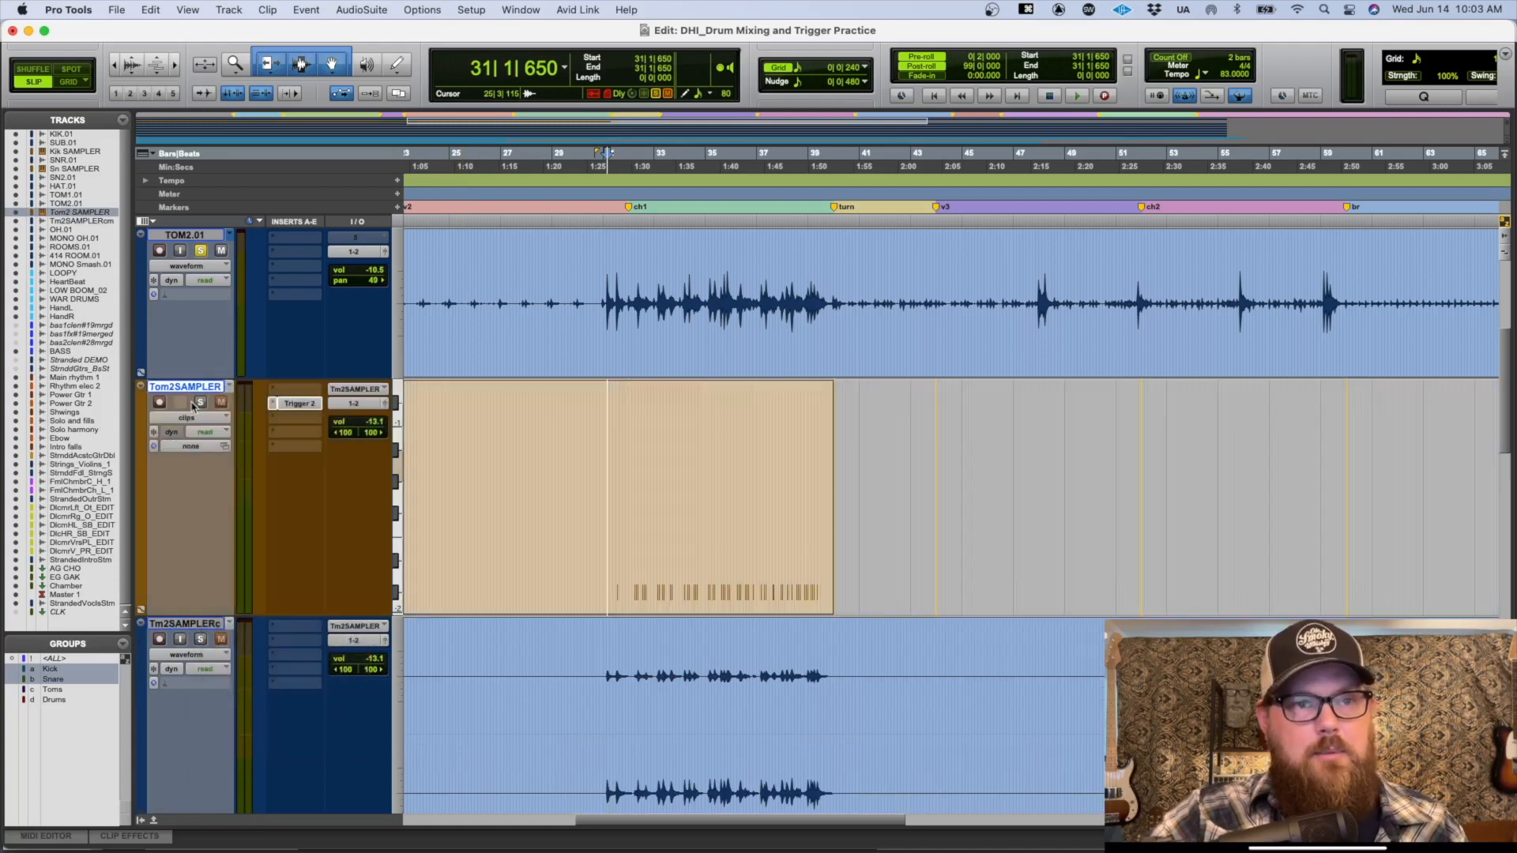
left_click(200, 402)
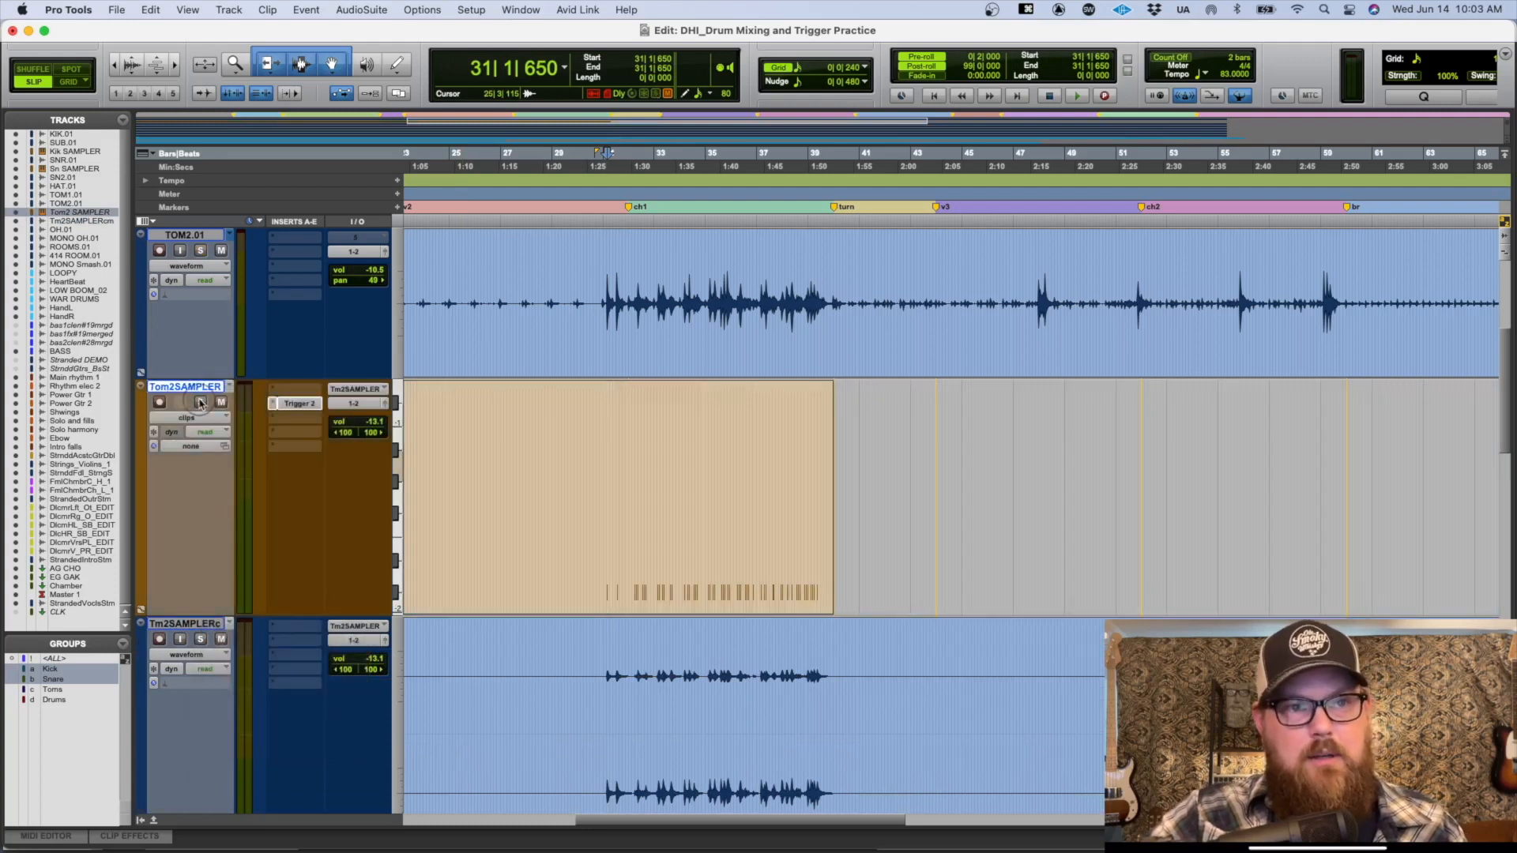
left_click(297, 403)
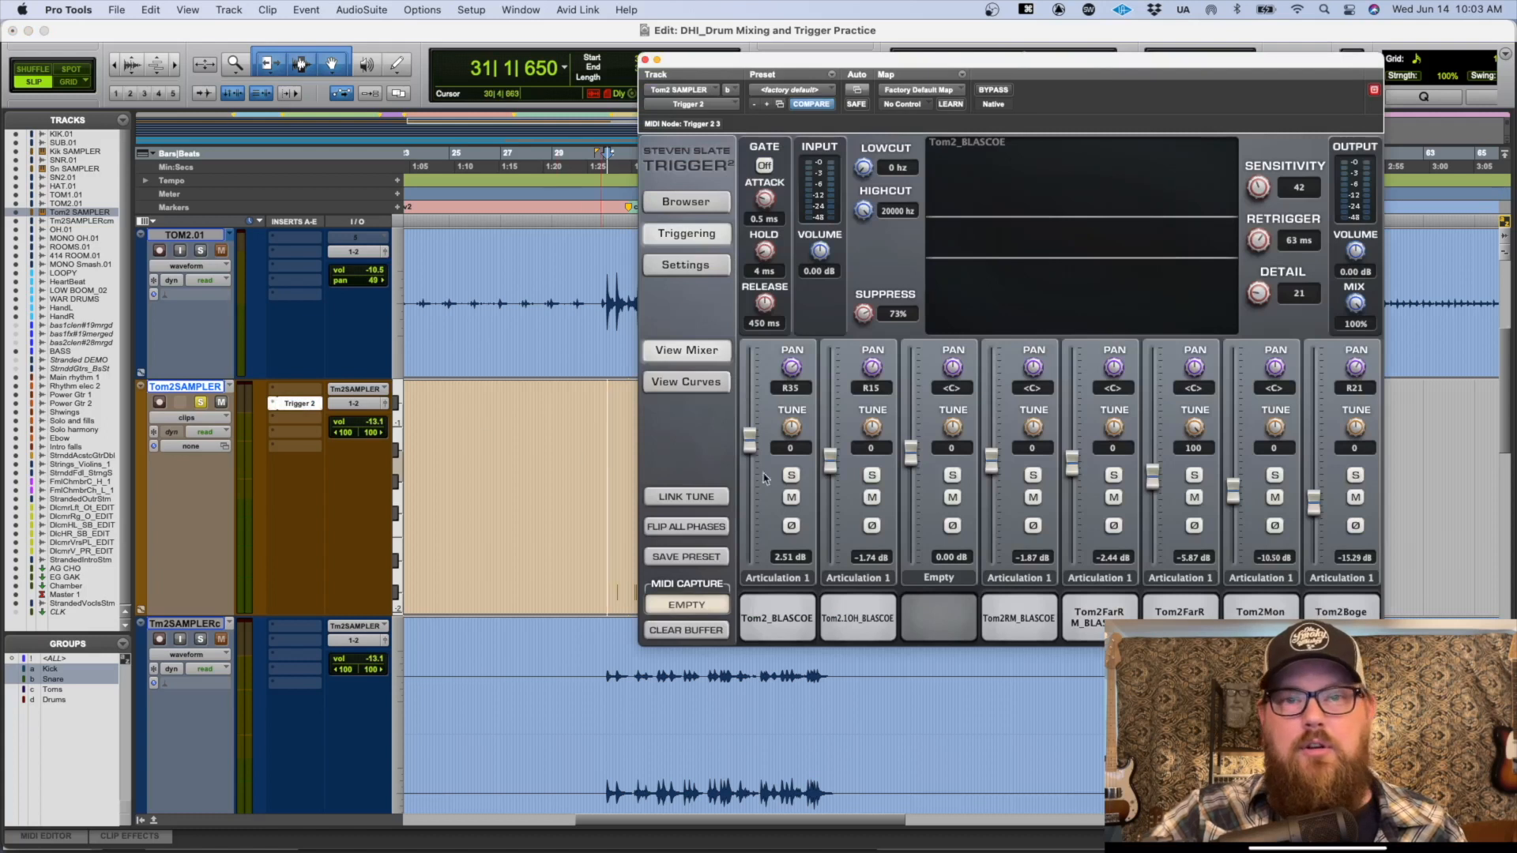
Step: Solo the first two Tom 2 sample slots in Trigger 2 and clear both solos
left_click(792, 479)
left_click(872, 476)
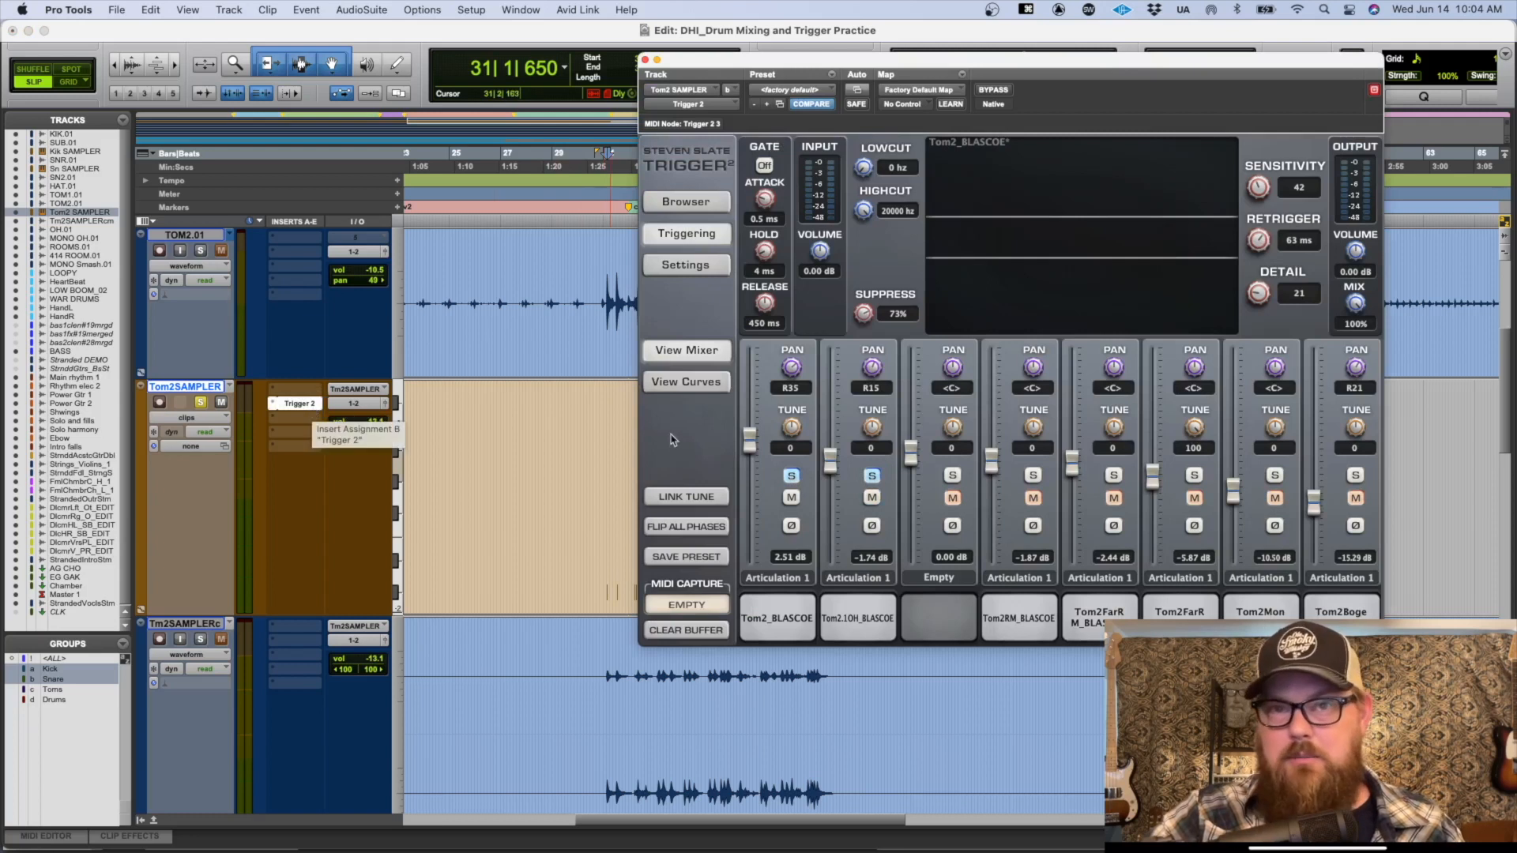
left_click(793, 476)
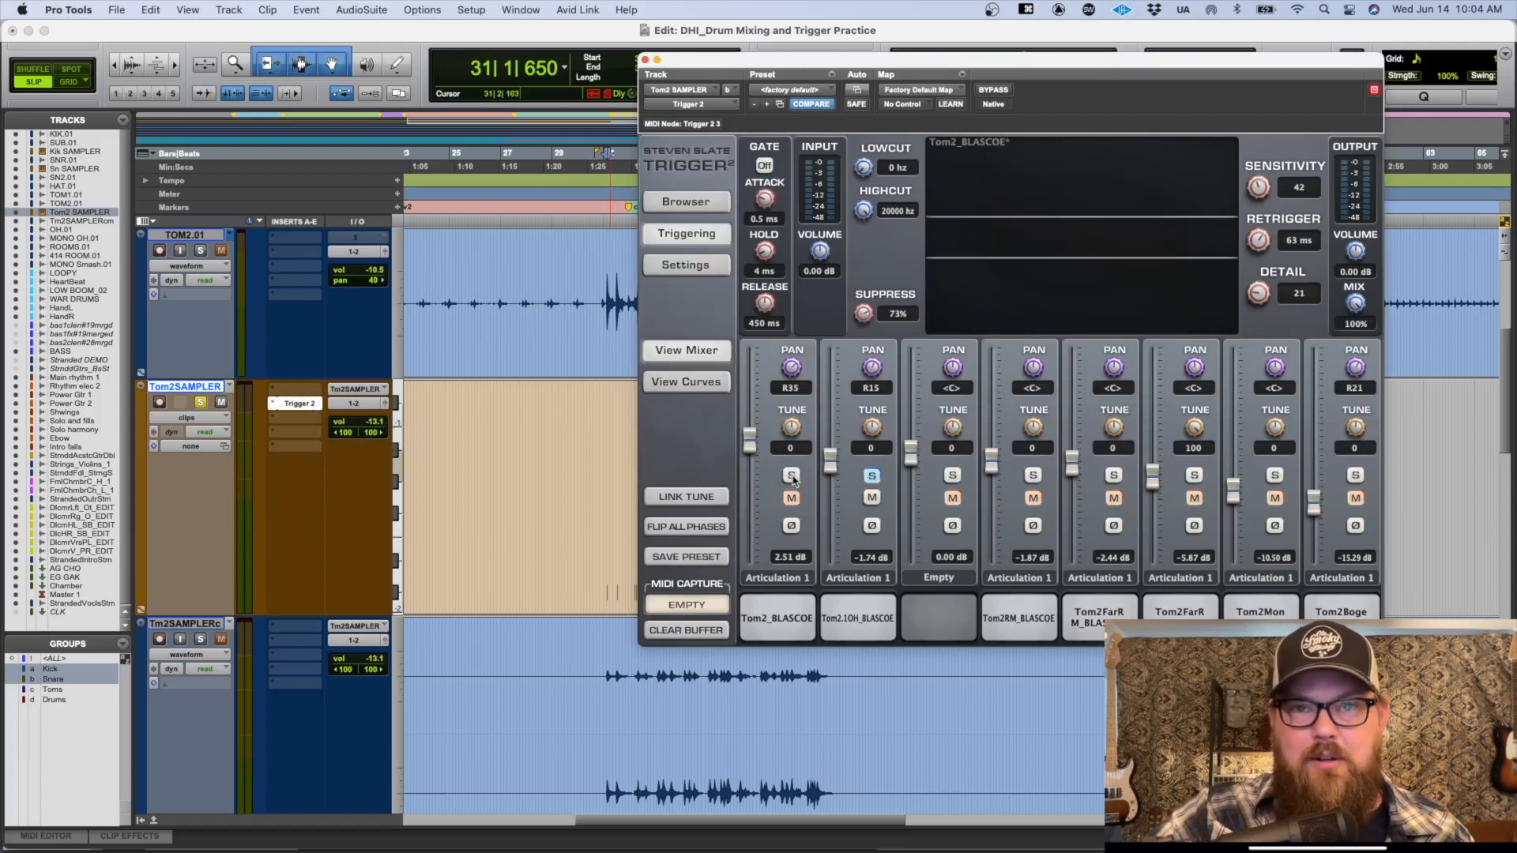
left_click(872, 476)
Step: Mute the first two Tom 2 sample slots in Trigger 2 and unmute them again
left_click(872, 498)
left_click(792, 499)
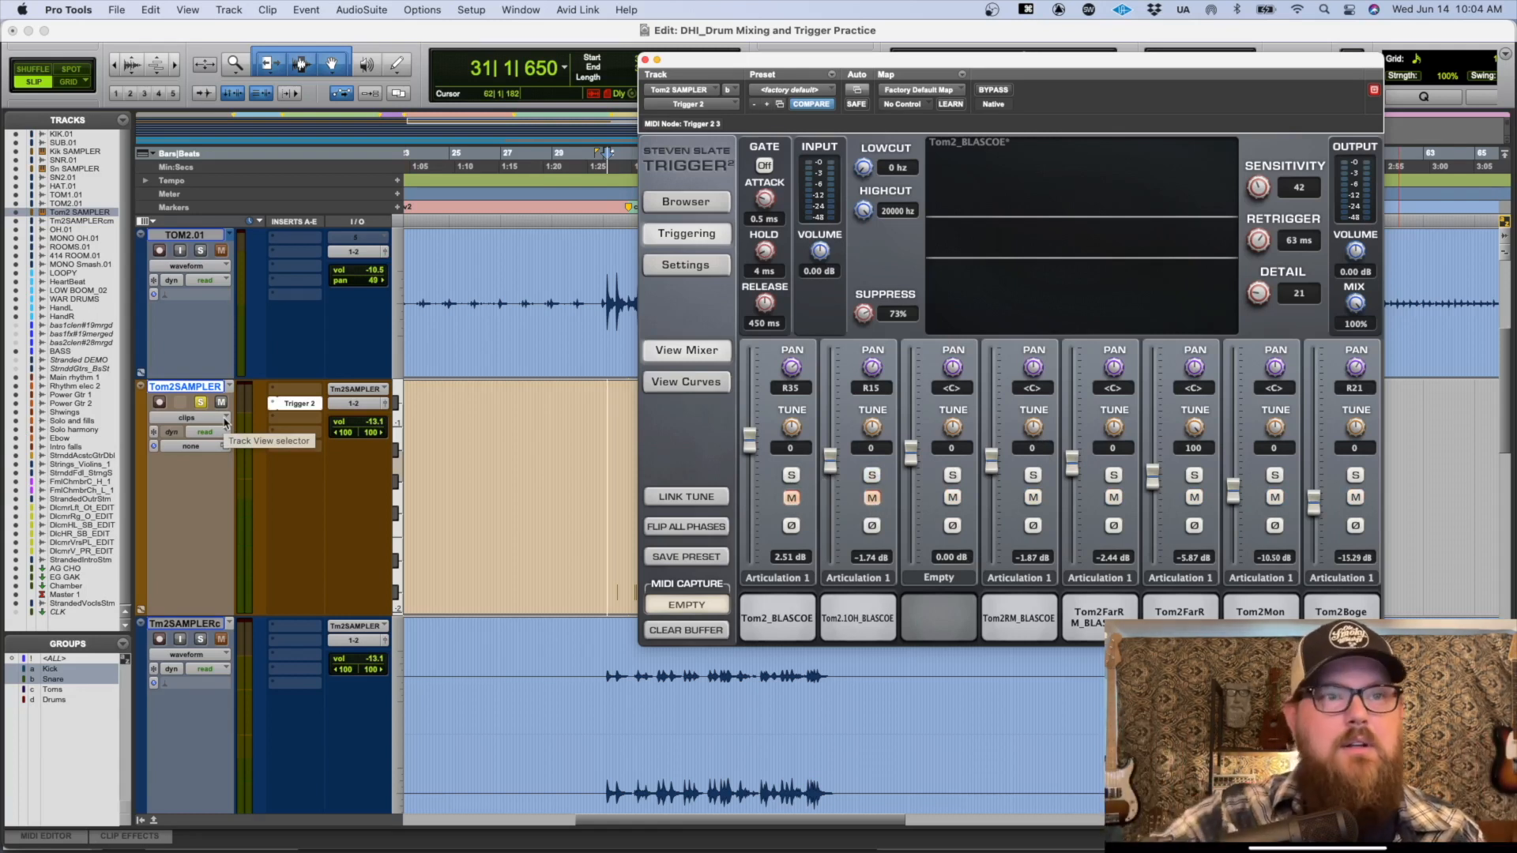
left_click(283, 405)
left_click(283, 404)
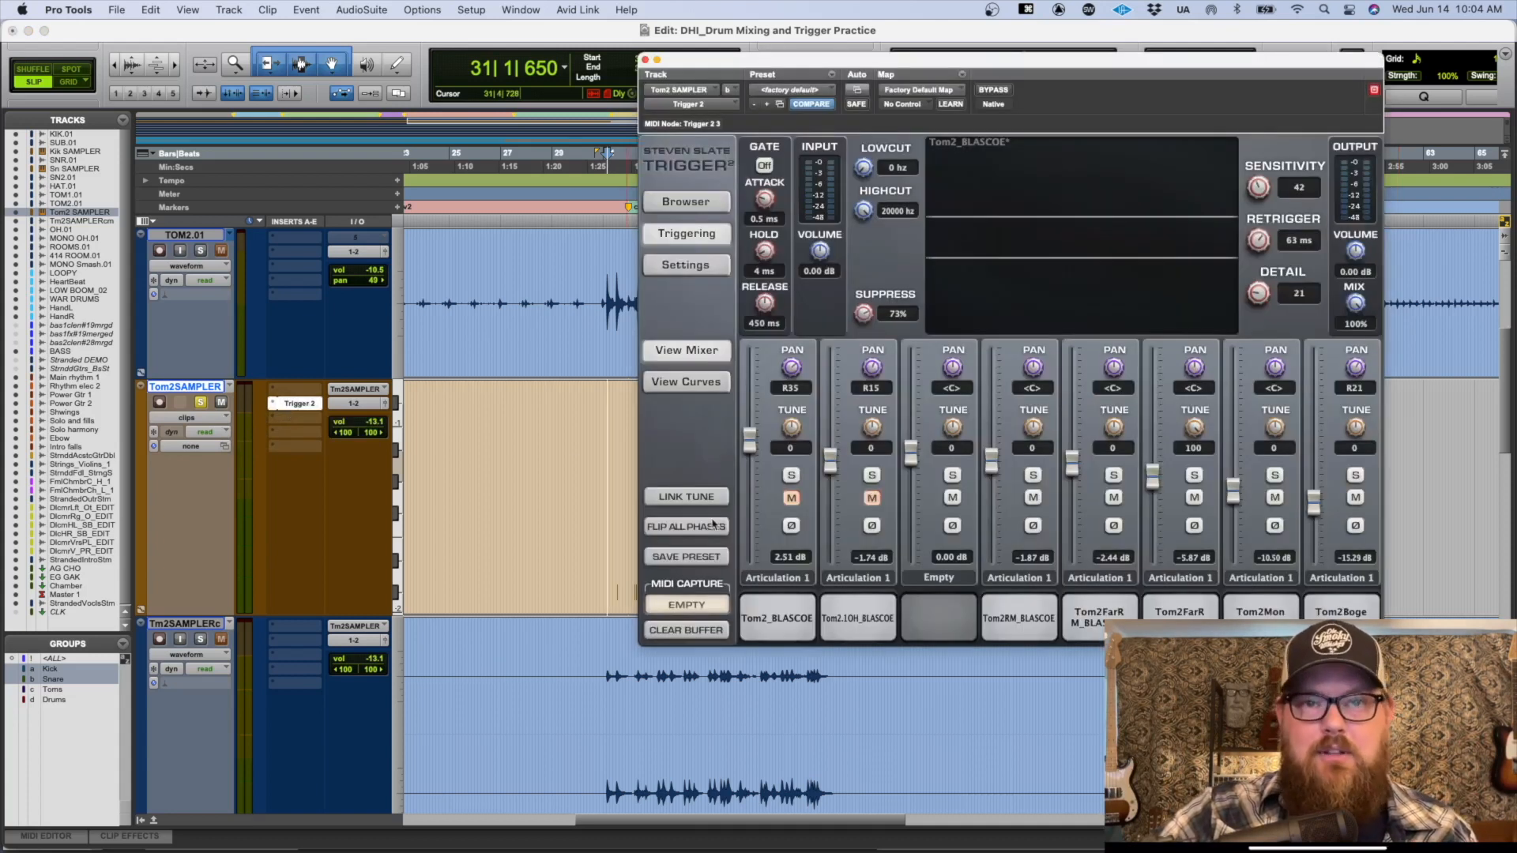
left_click(792, 498)
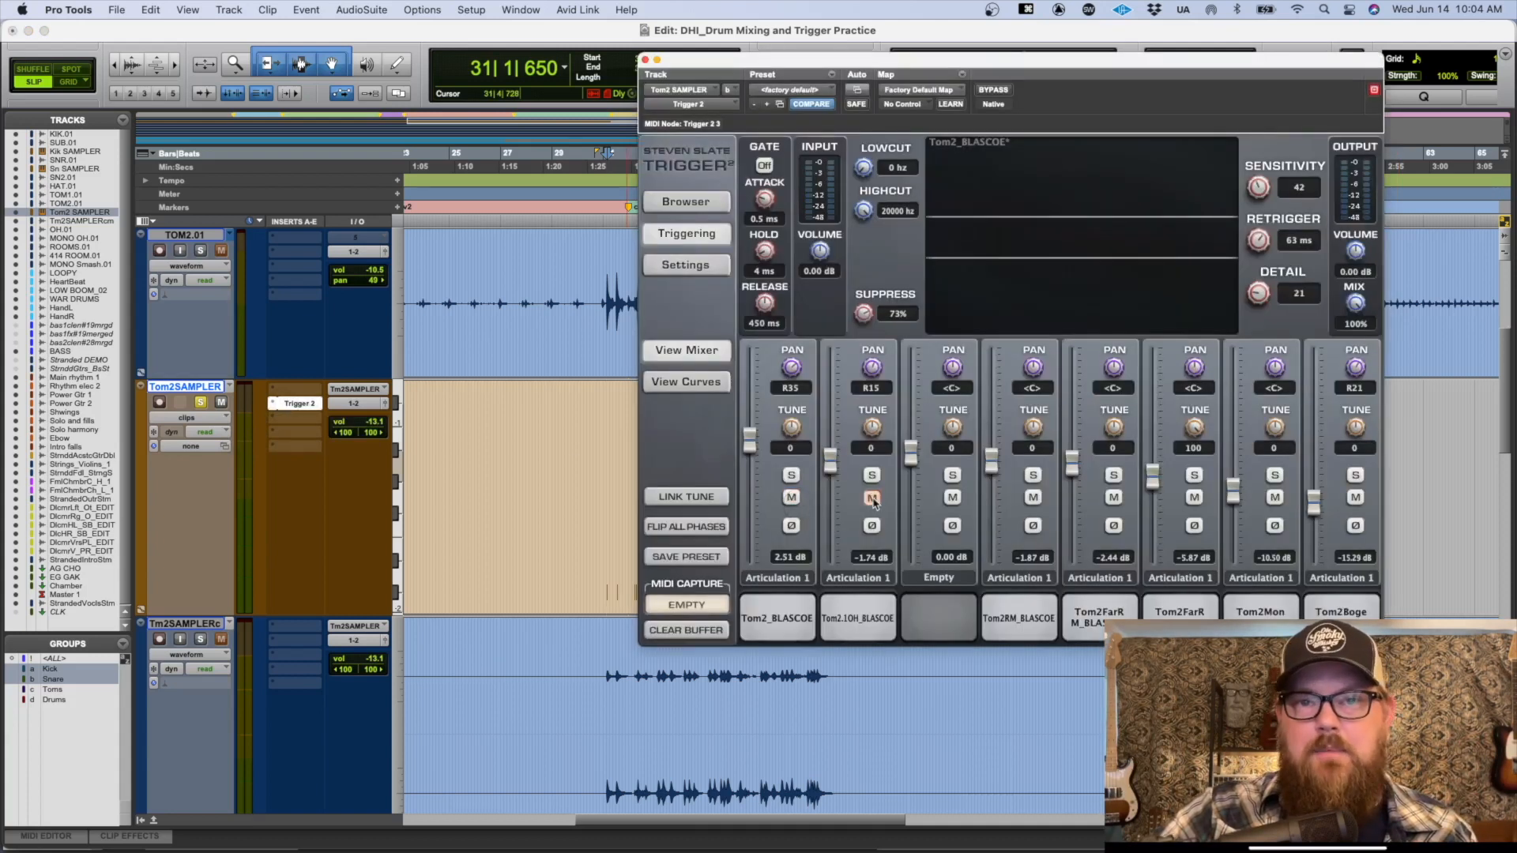
Step: Hide the Tom2 SAMPLER instrument track and make it inactive
right_click(199, 389)
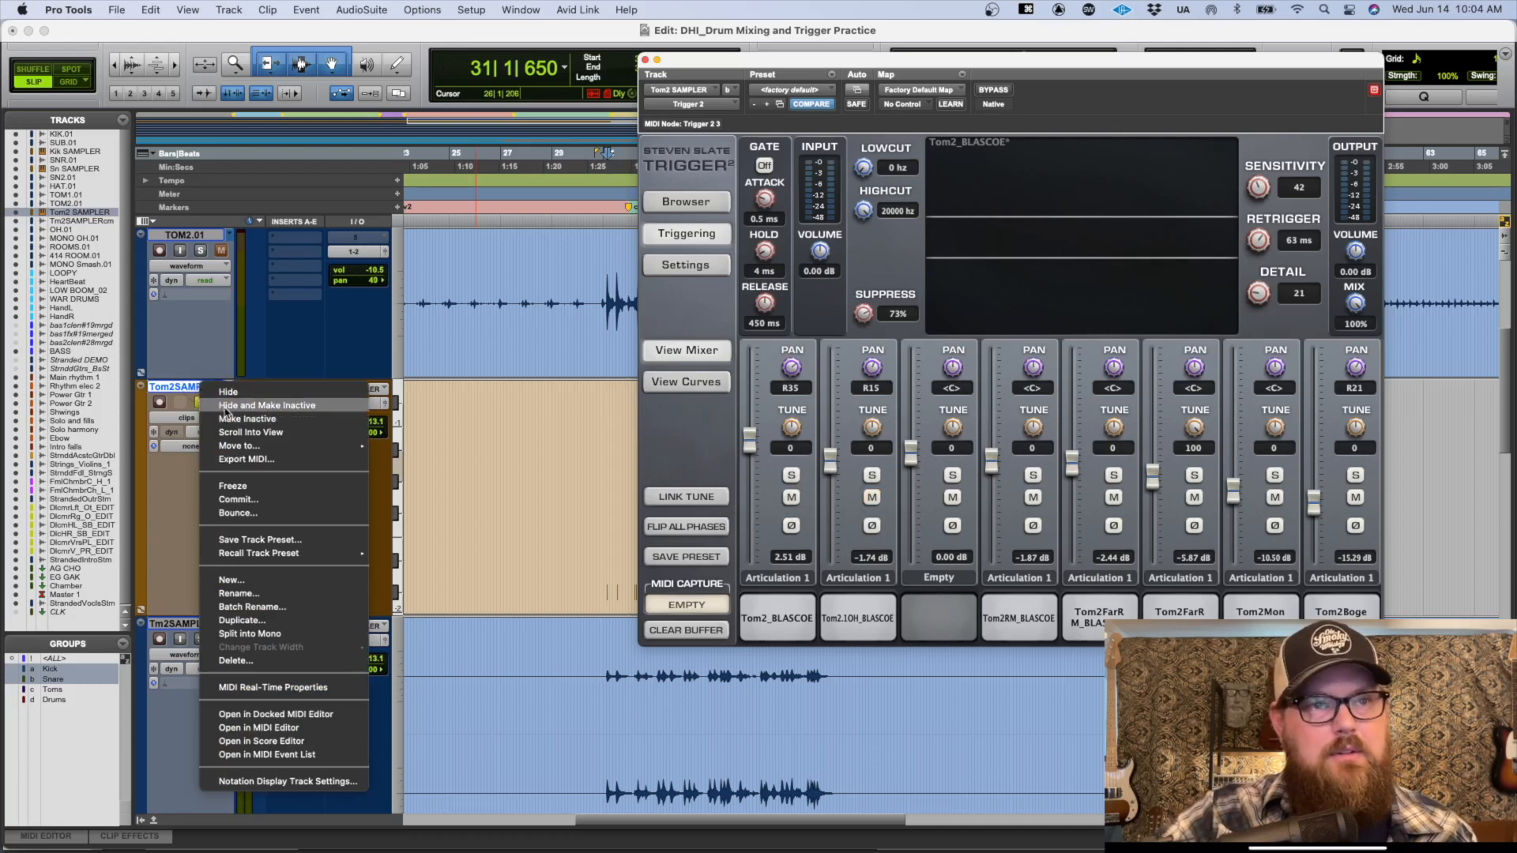
left_click(225, 407)
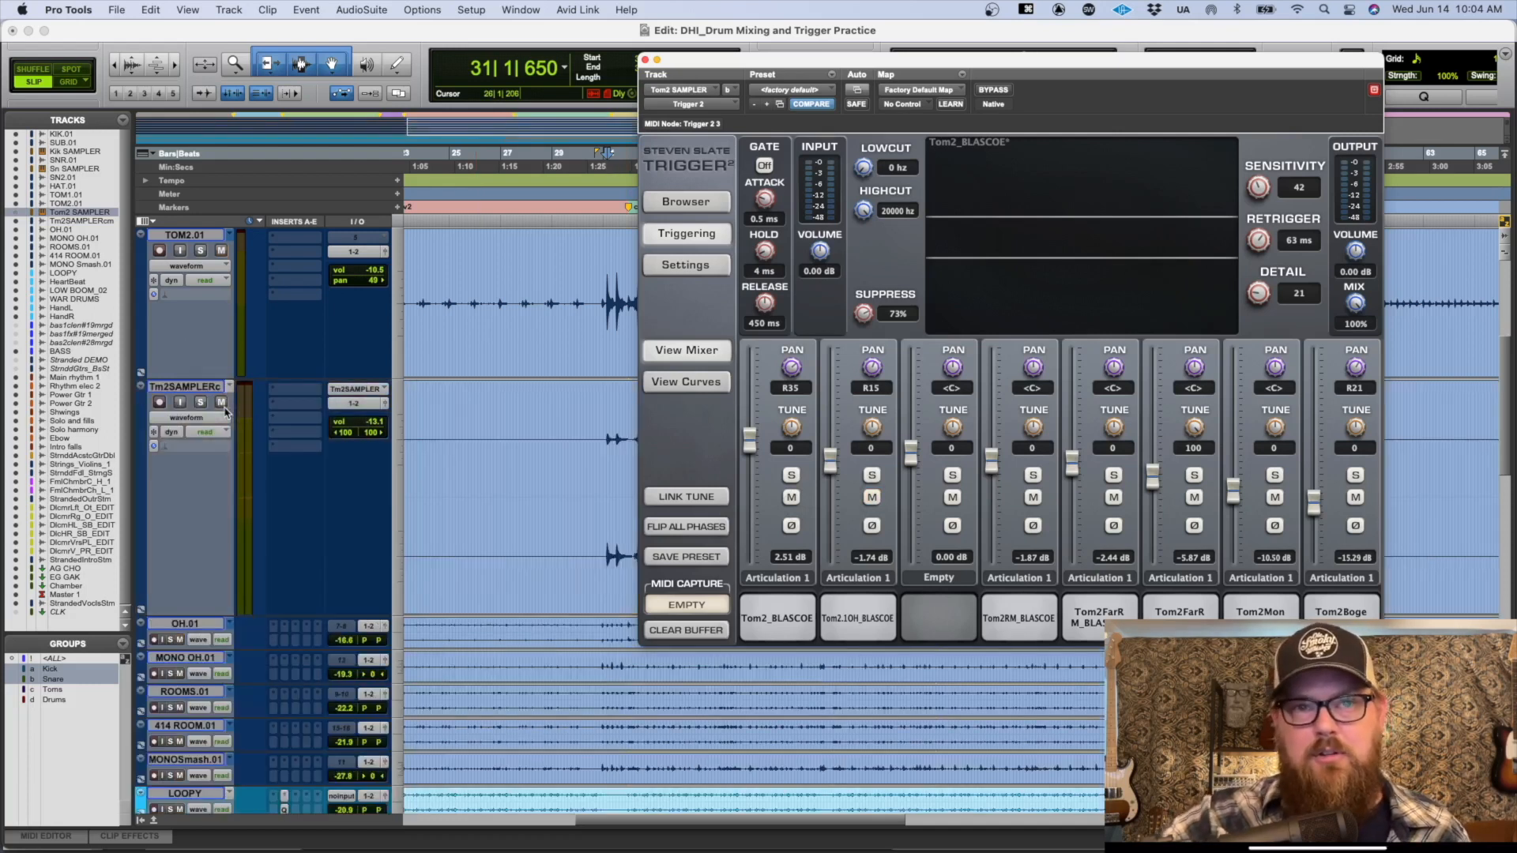
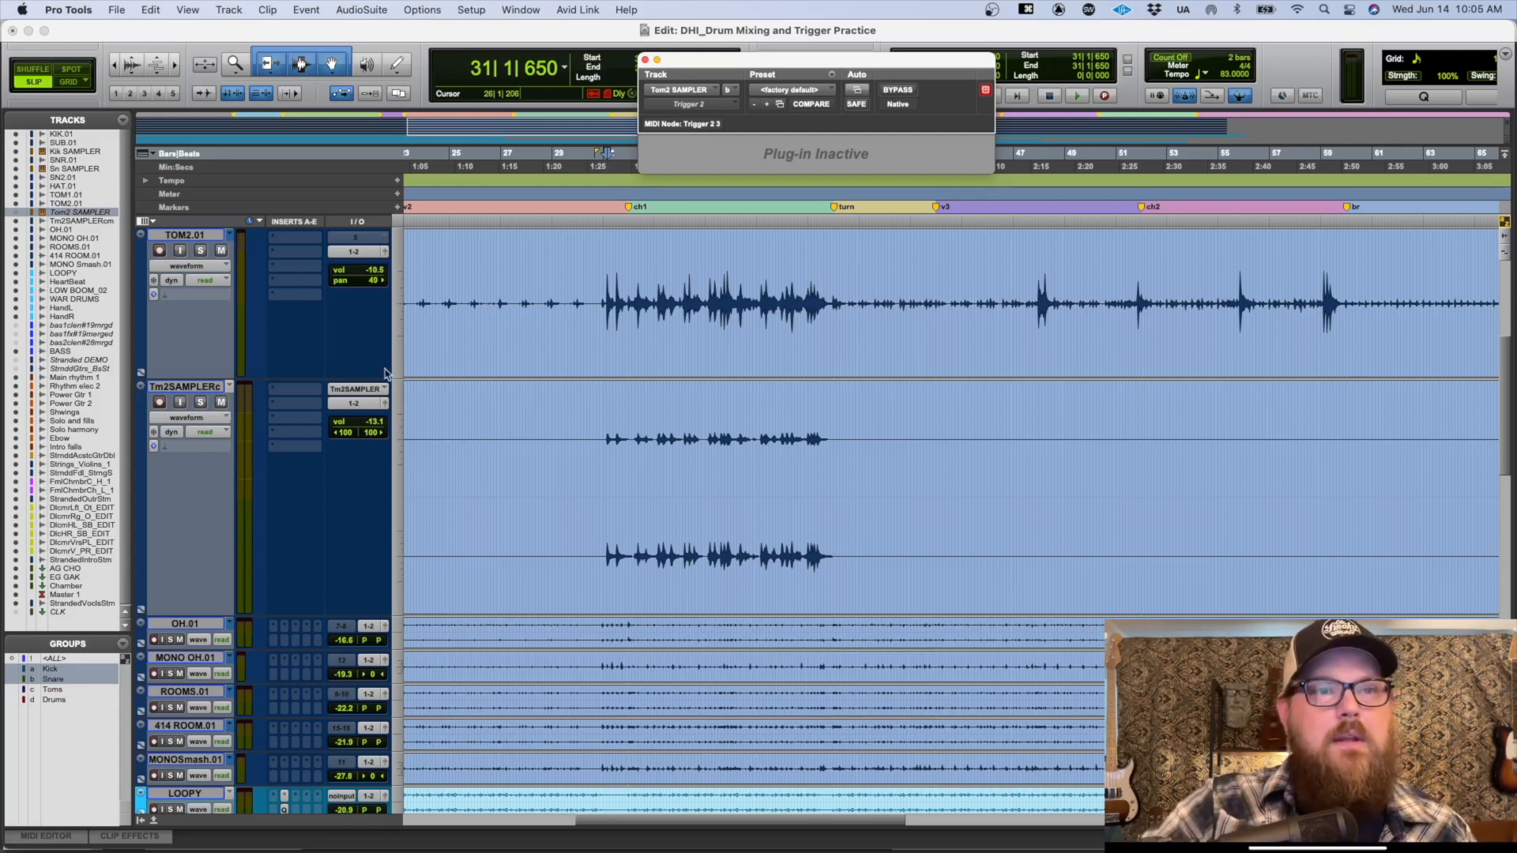
Step: Reduce the committed Tm2SAMPLER and TOM2.01 tracks to small height and bring the full drum track list into view
left_click(399, 399)
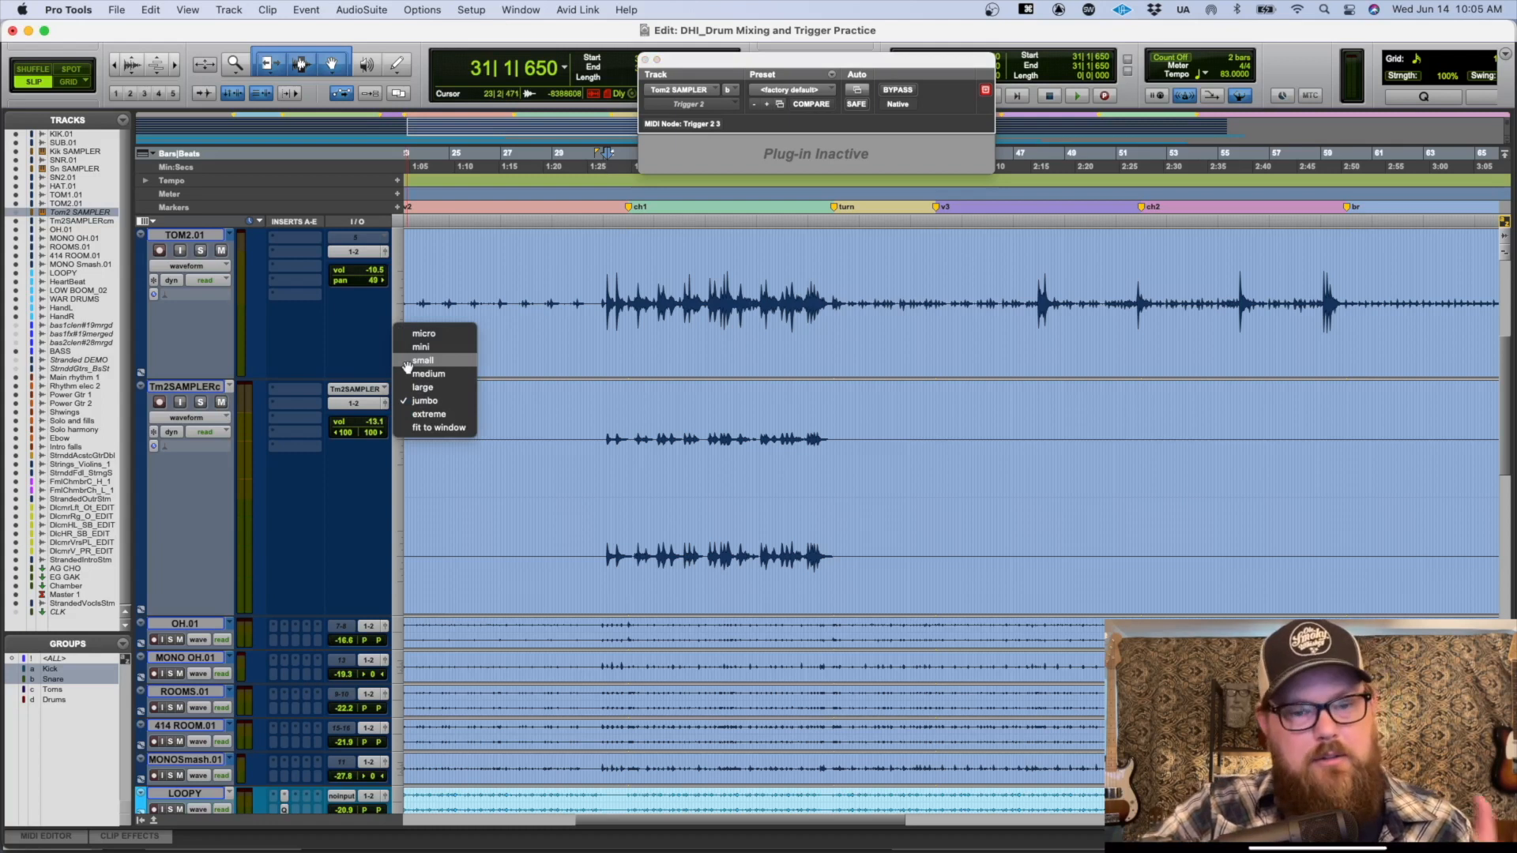
left_click(408, 362)
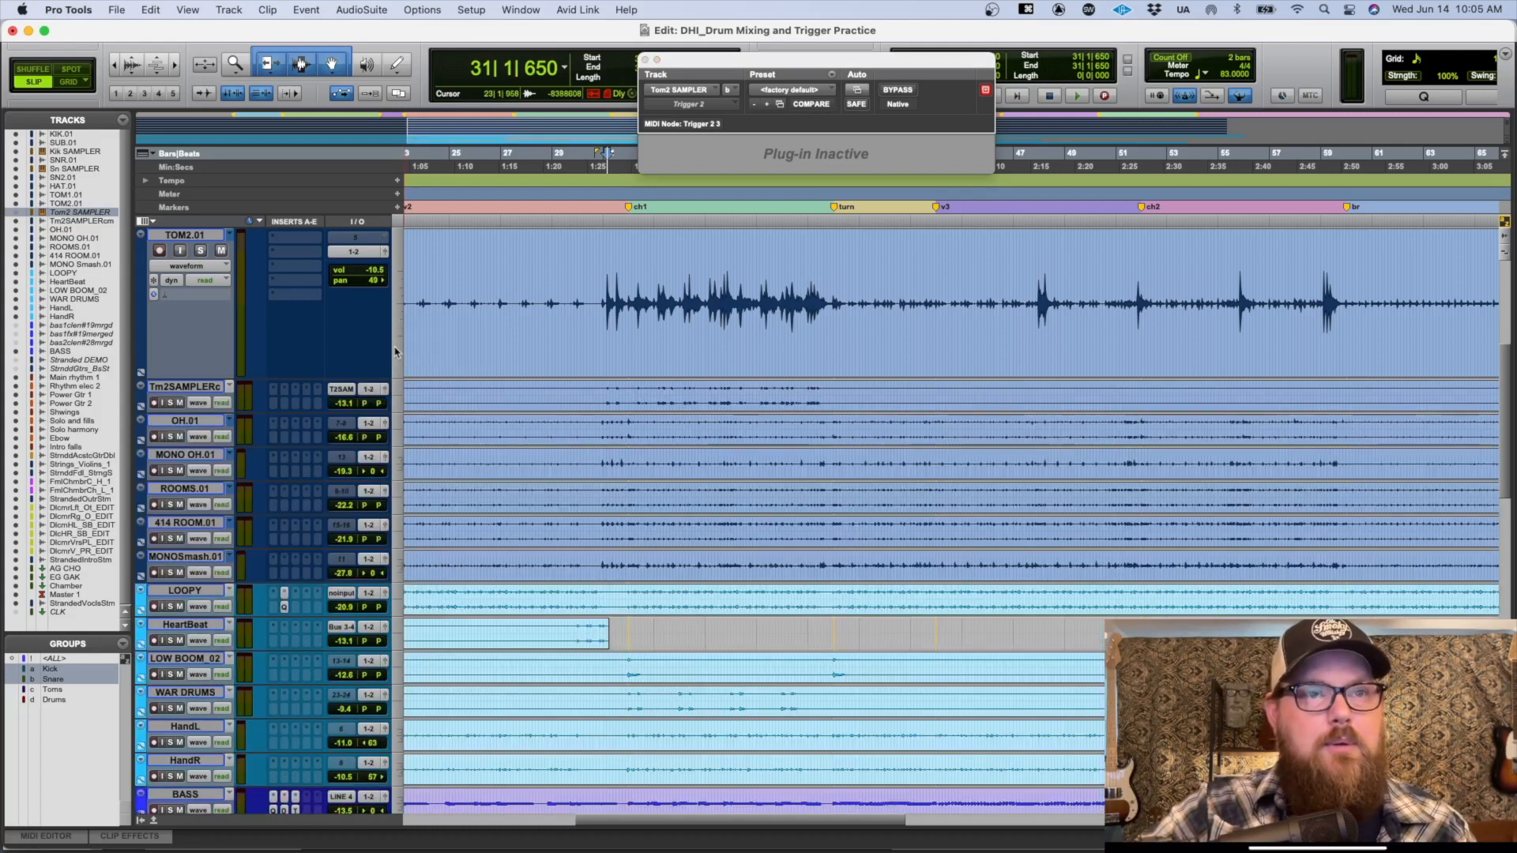
left_click(401, 355)
left_click(406, 330)
scroll(602, 373, "up", 5)
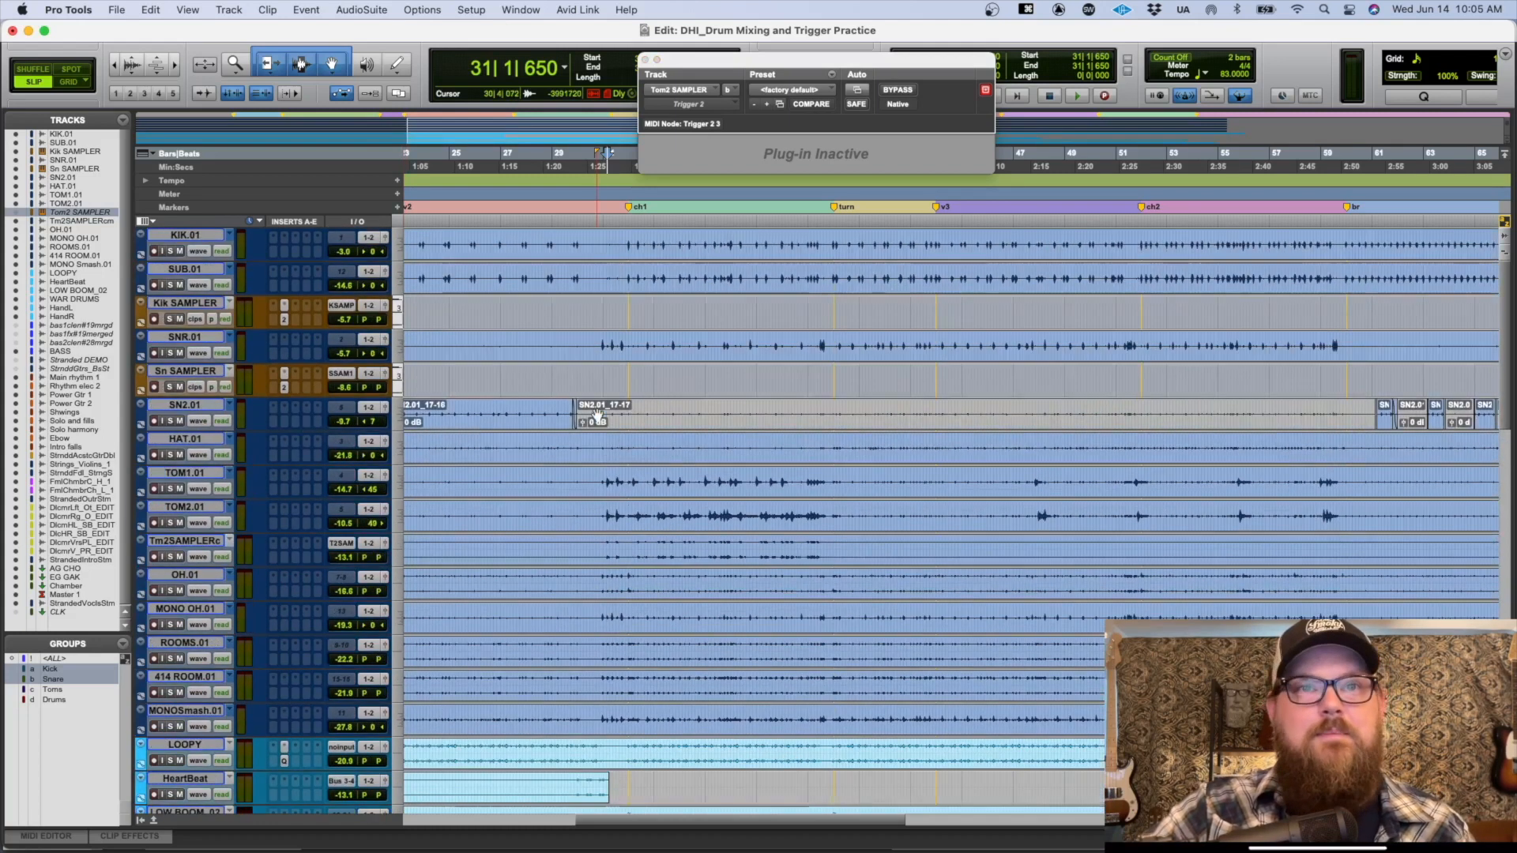
Step: Select the SN2.01_17-16 clip on the SN2.01 track, solo that track, and start playback
left_click(602, 373)
key("r")
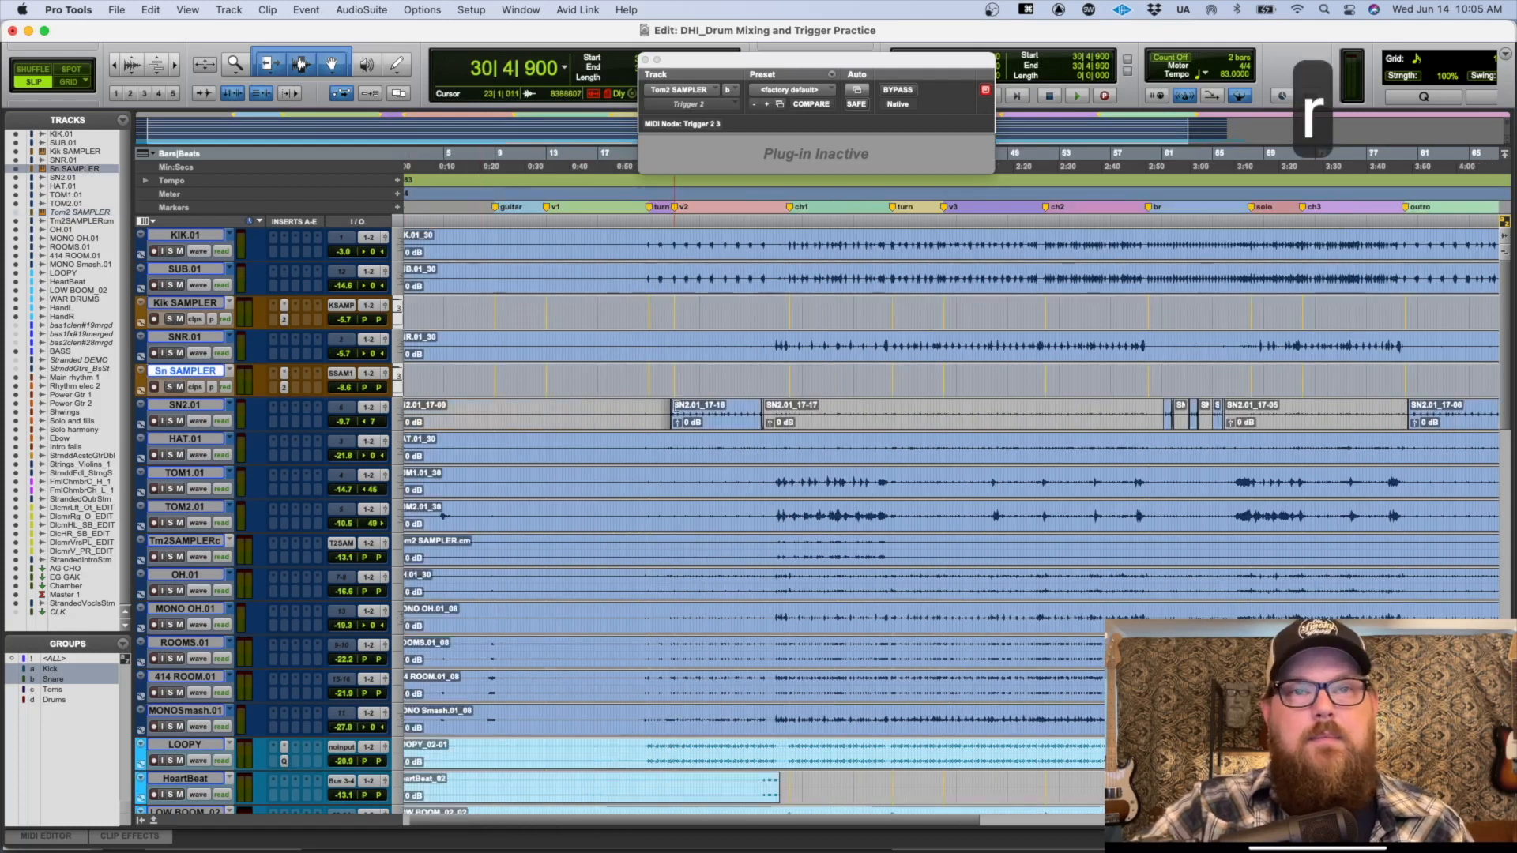
left_click_drag(786, 300, 873, 307)
left_click_drag(793, 372, 851, 379)
left_click(704, 411)
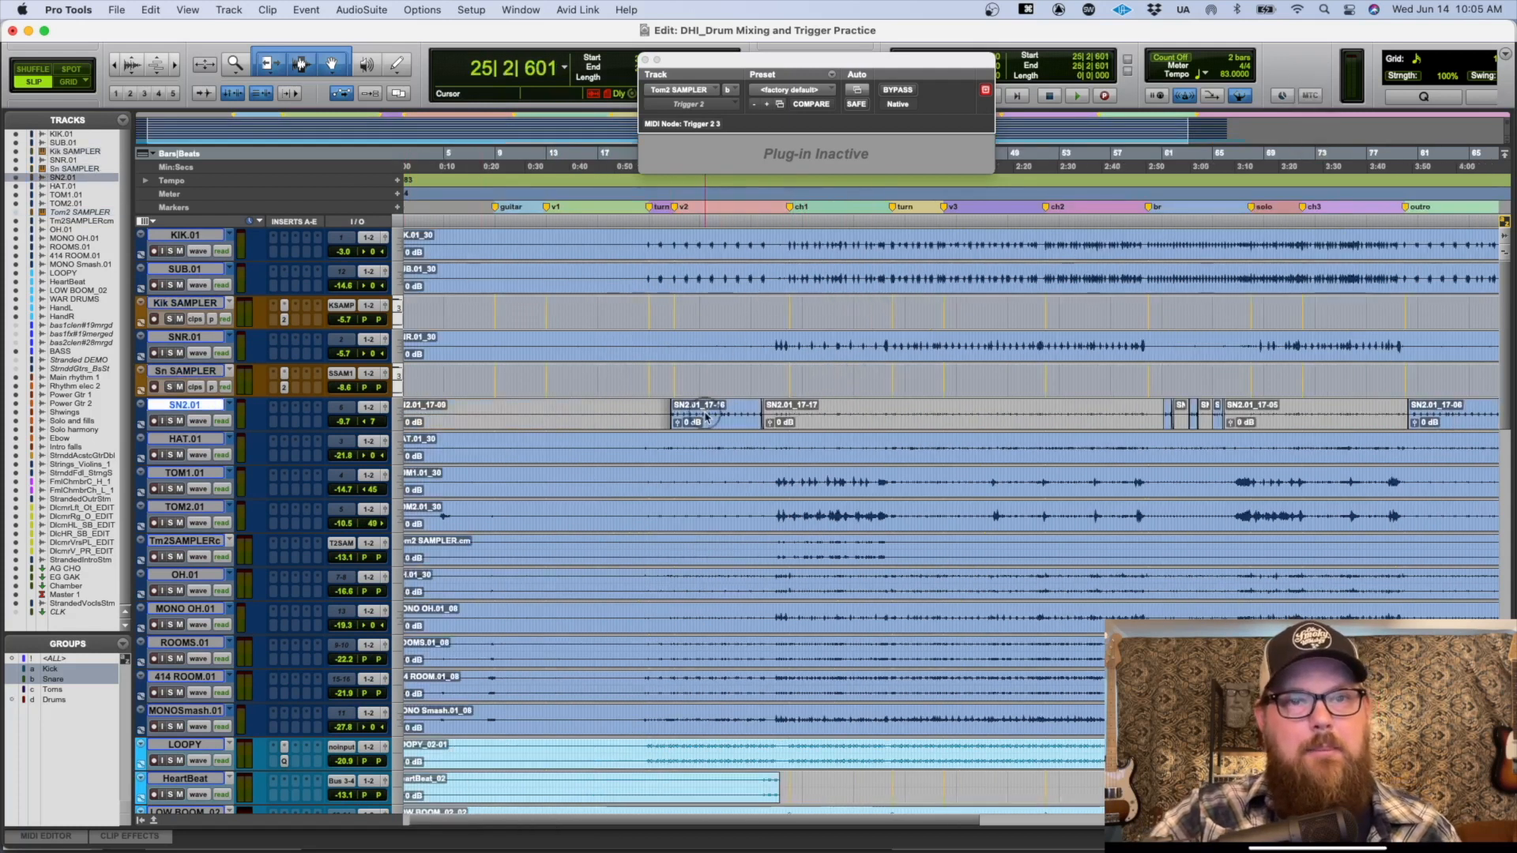
left_click(705, 421)
key("t")
key("t")
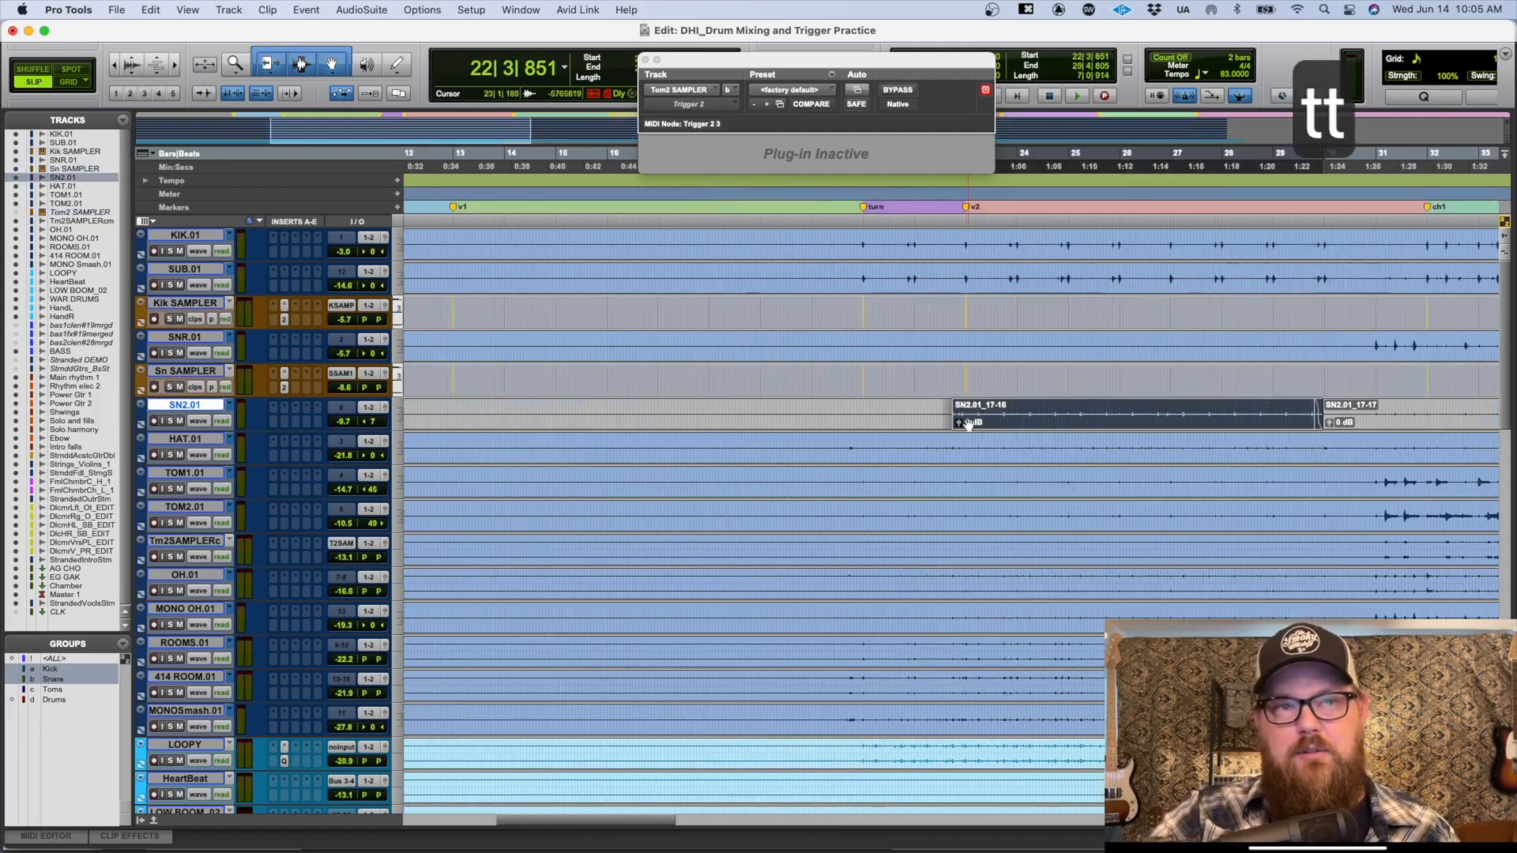
key("shift+s")
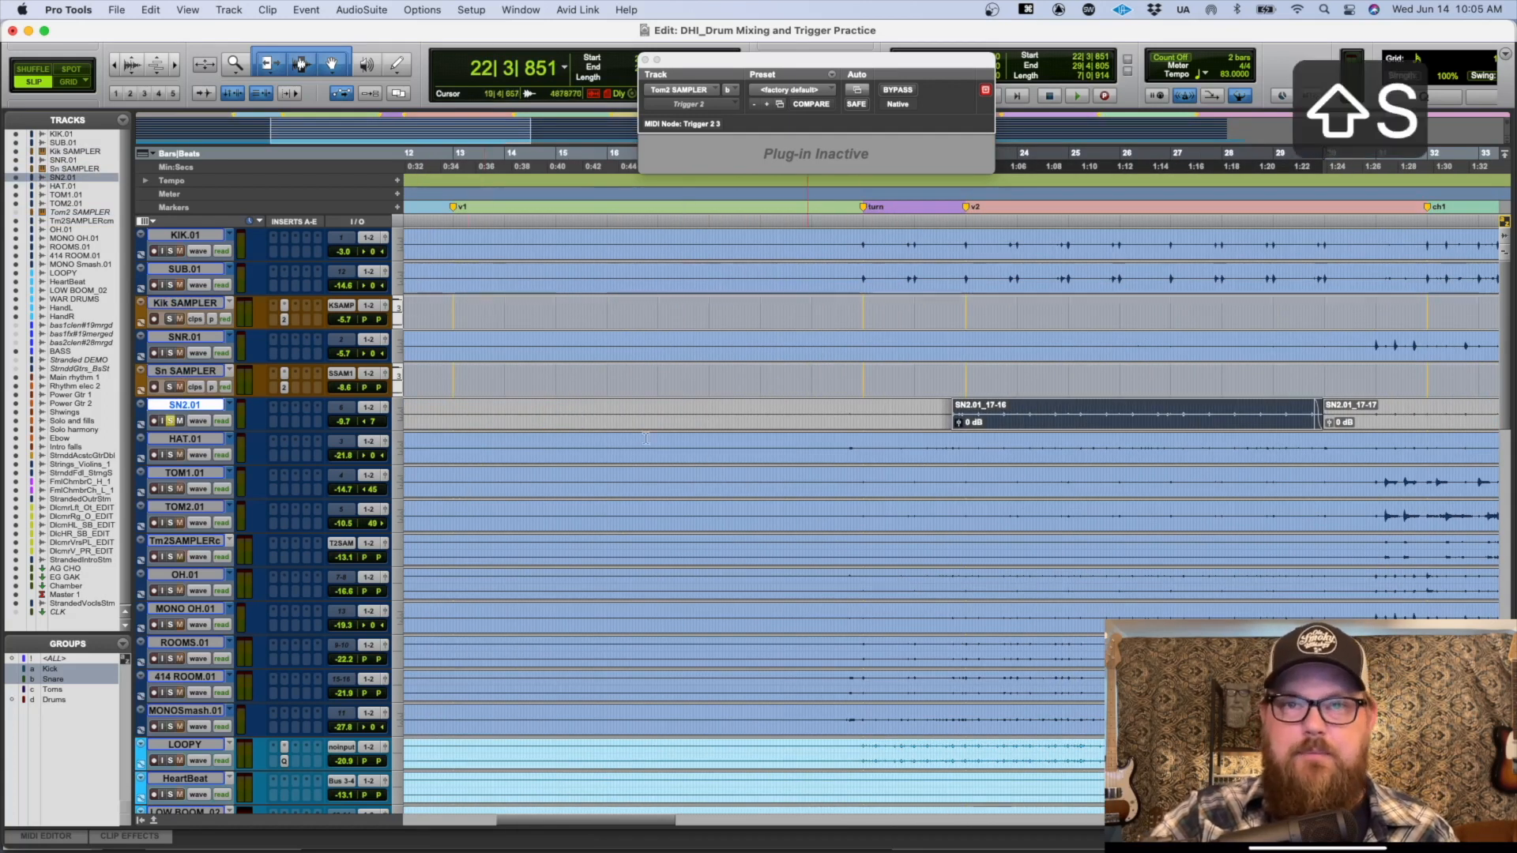
key("space")
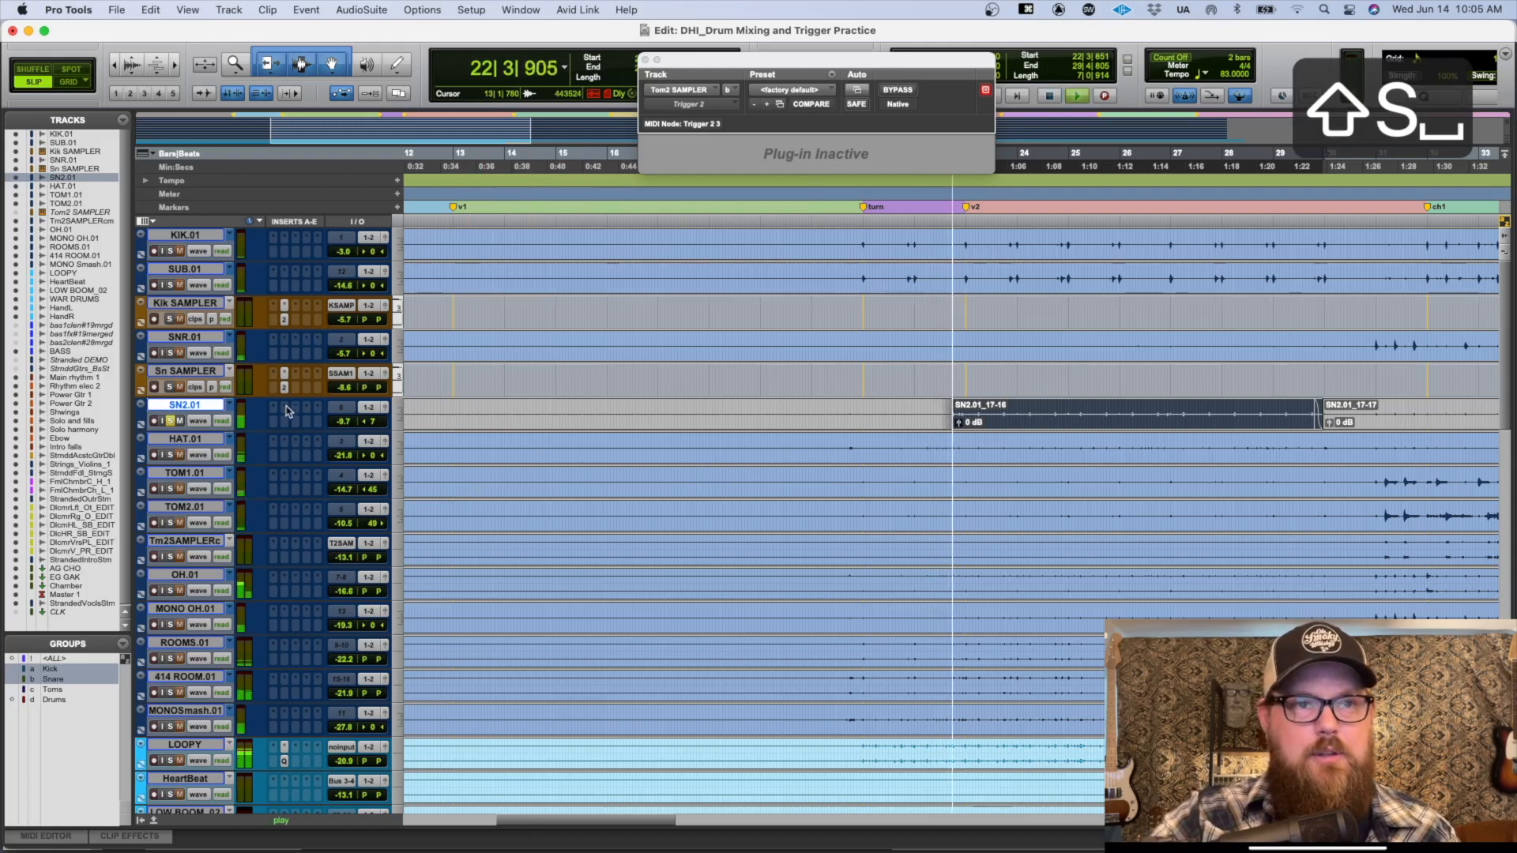
Step: Search the plug-ins for "trigger" and insert Trigger 2 (mono) on the SN2.01 track
left_click(286, 407)
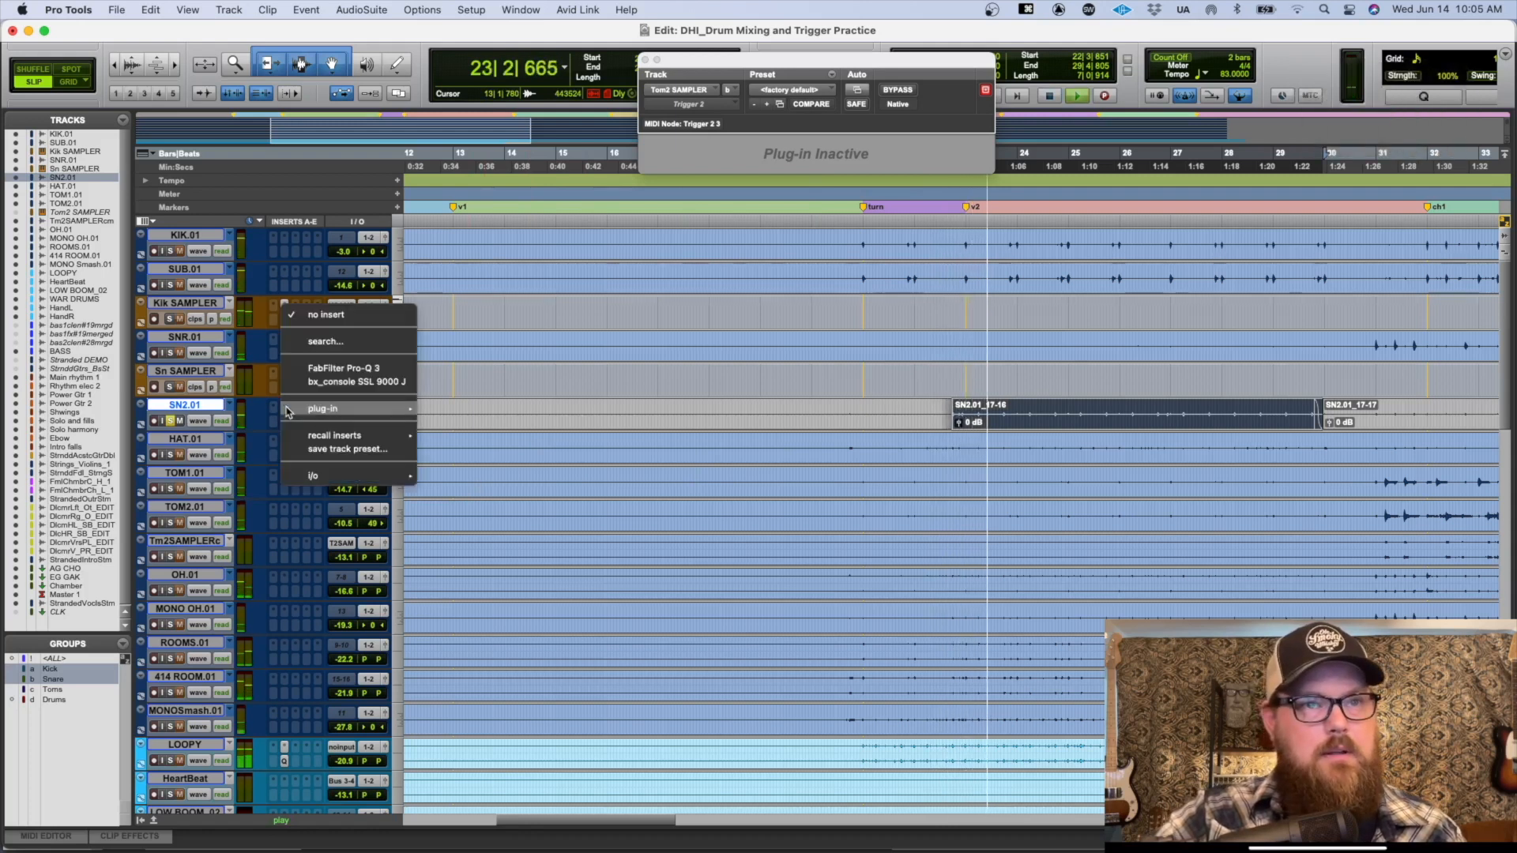
mouse_move(363, 408)
mouse_move(474, 220)
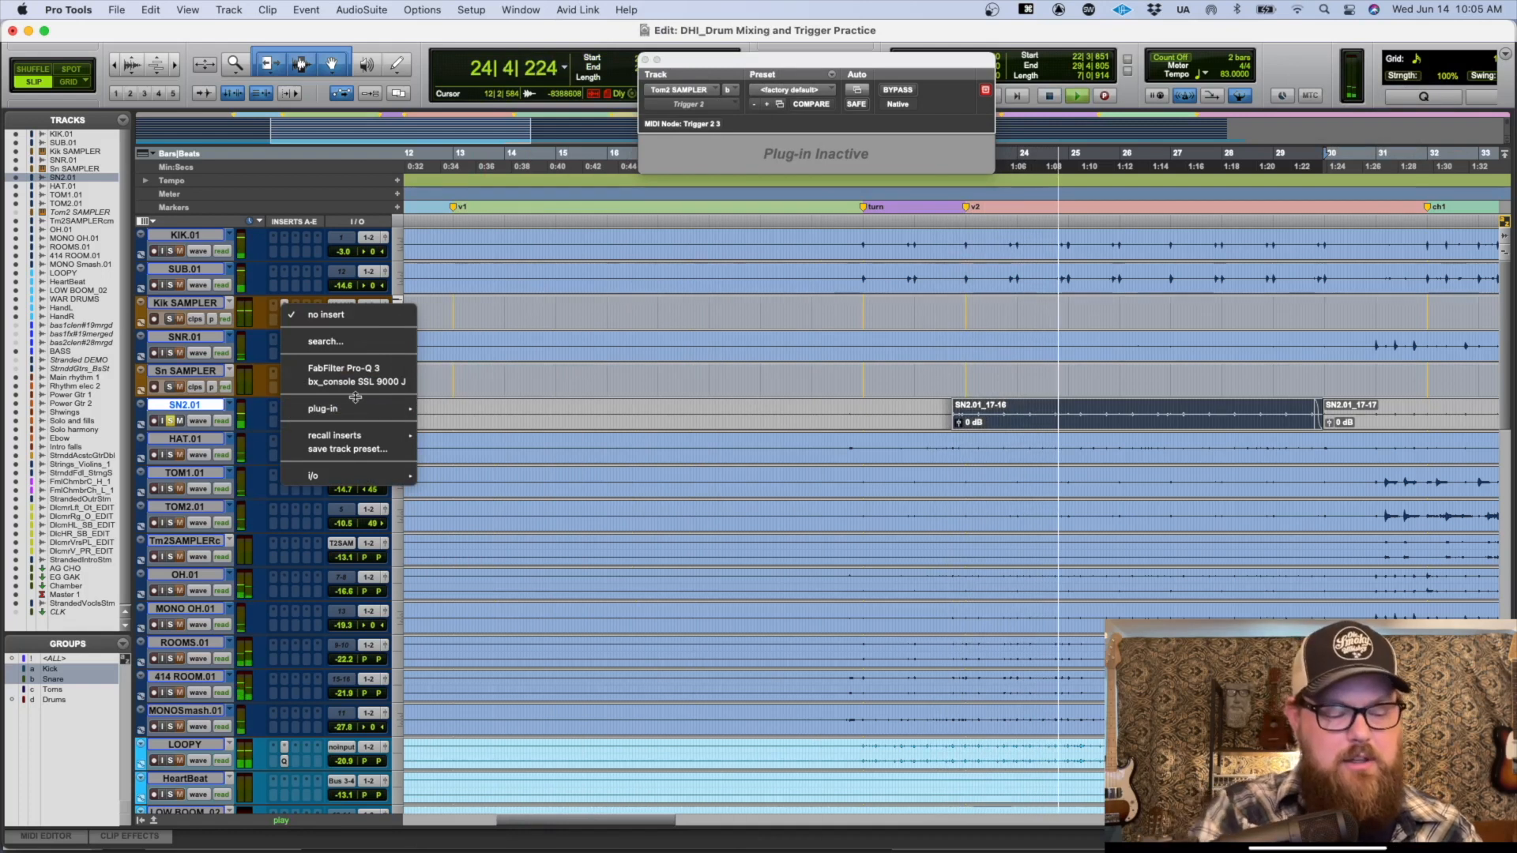
type("trigger")
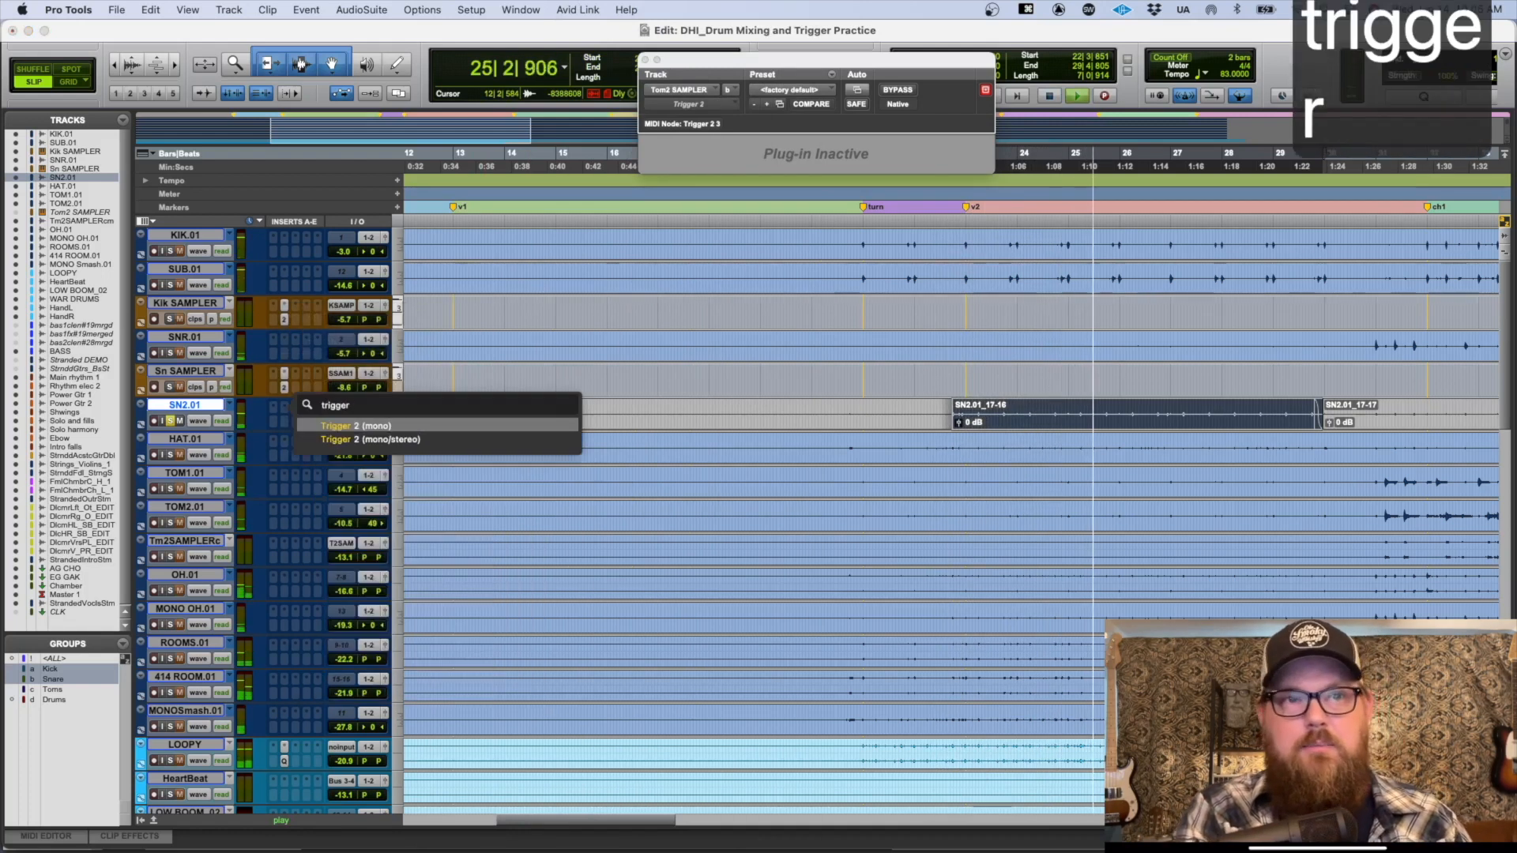
key("Return")
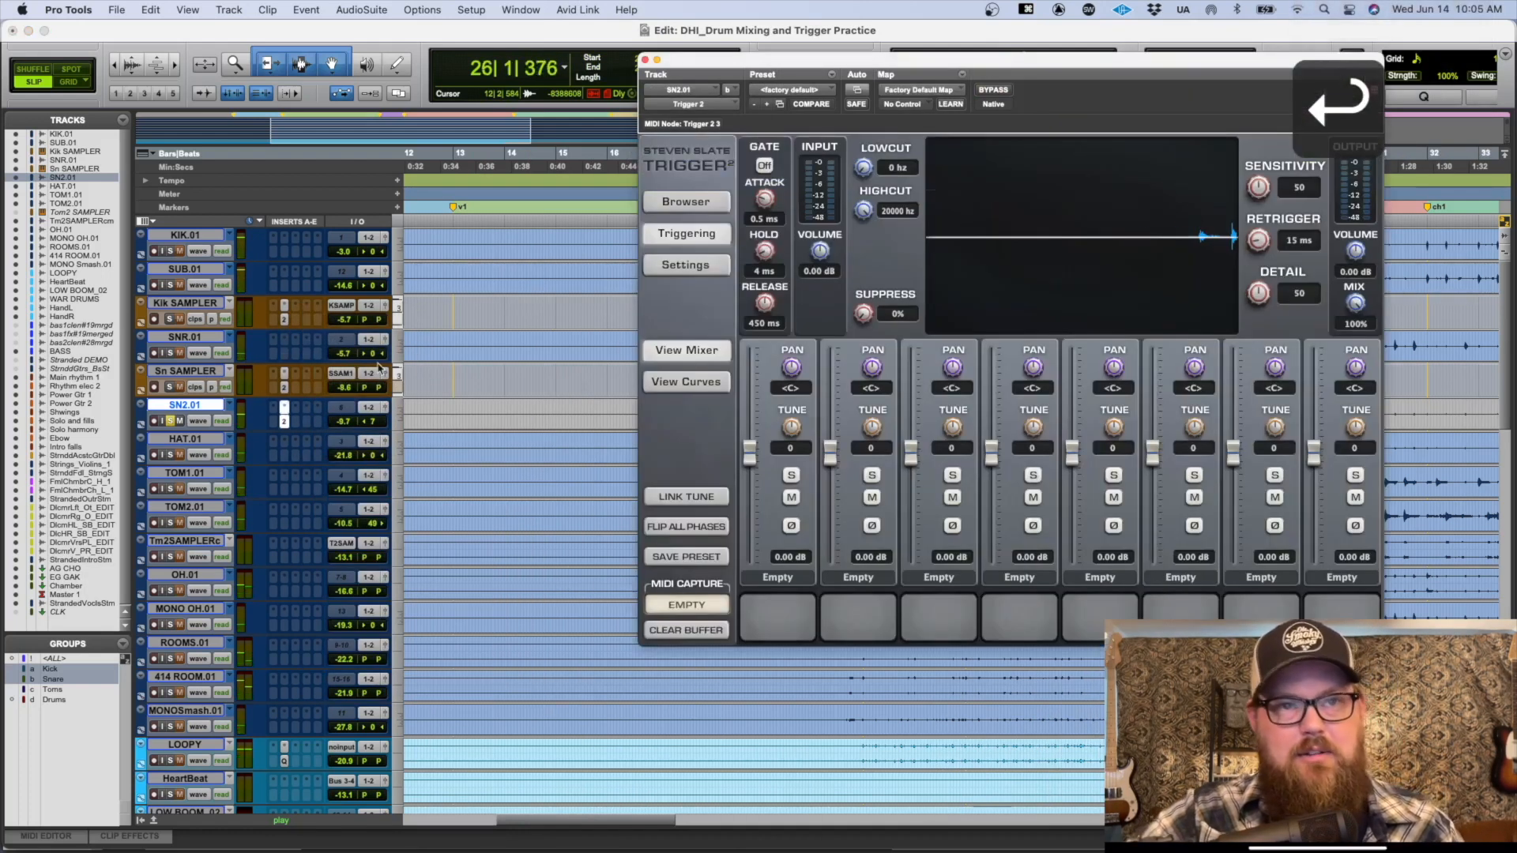
Step: Turn on Trigger 2's gate with a 0.4 ms attack, and set Detail to 23 and Mix to 0%
left_click(765, 166)
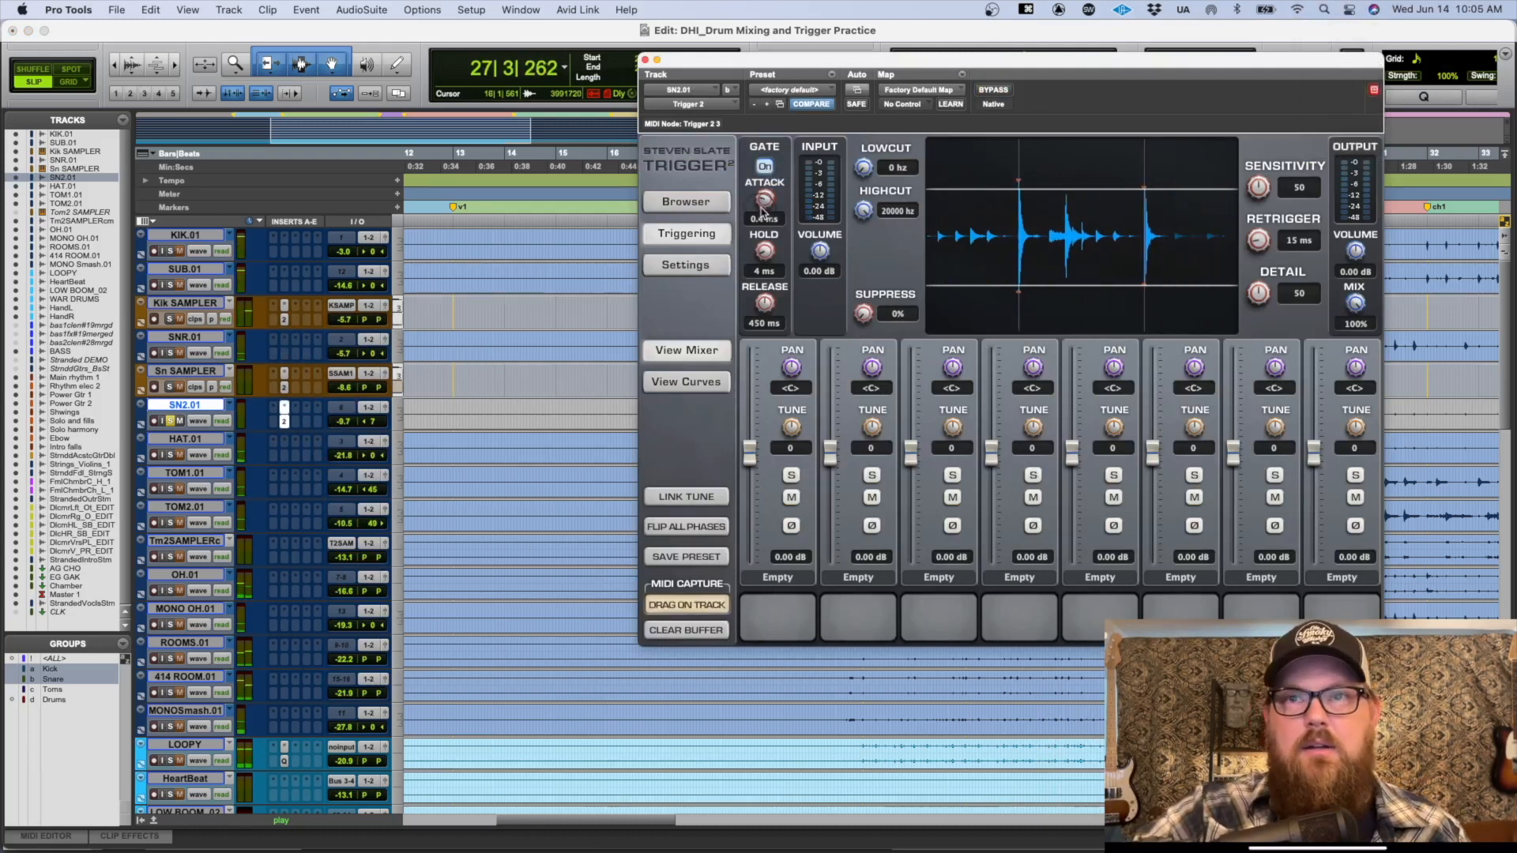
key("space")
key("space")
left_click_drag(1258, 295, 1239, 346)
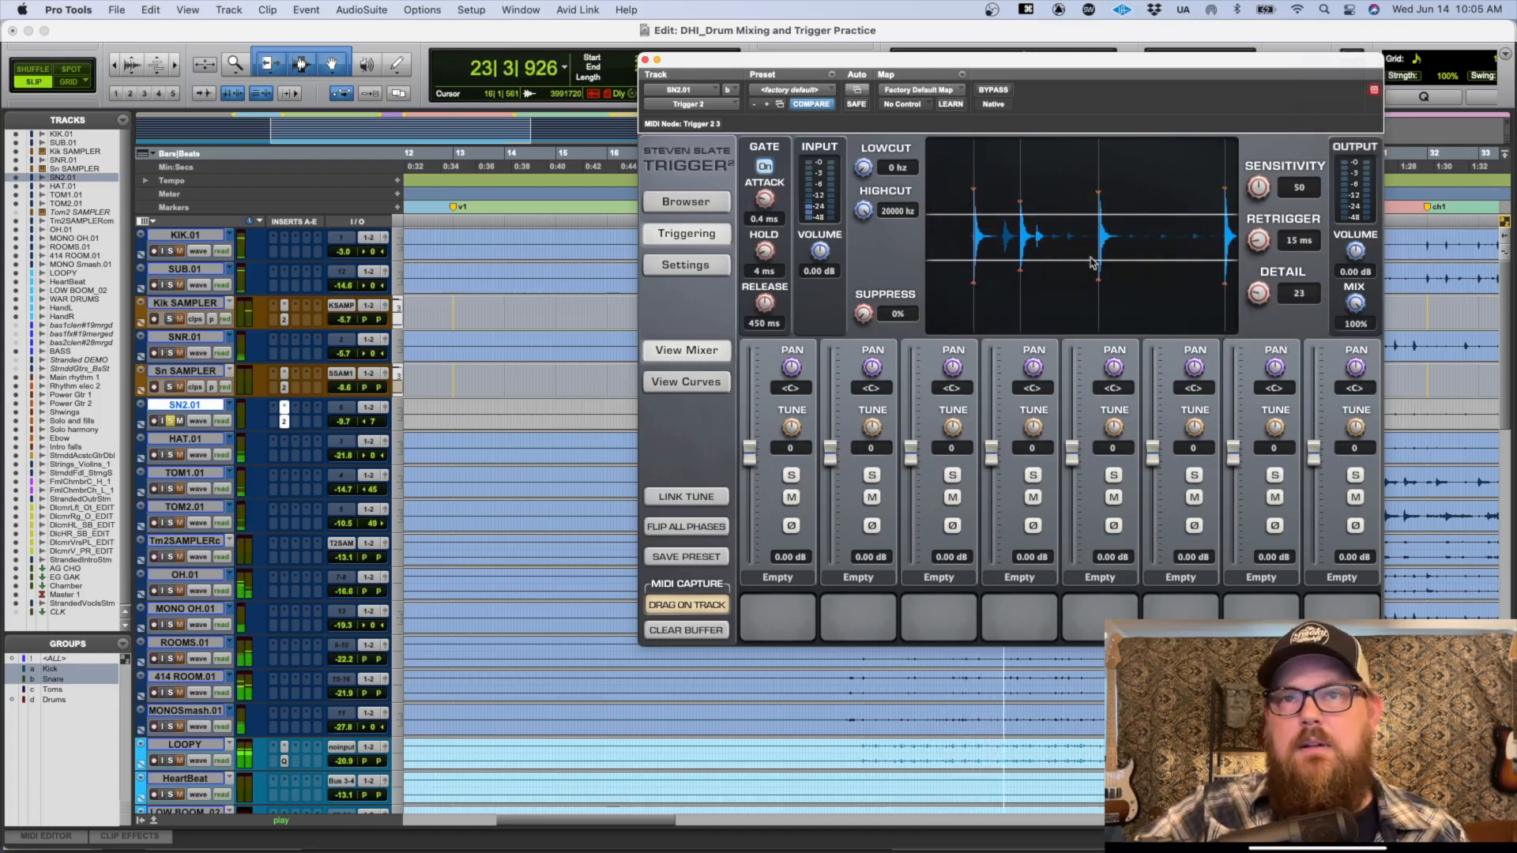
left_click_drag(1355, 305, 1310, 607)
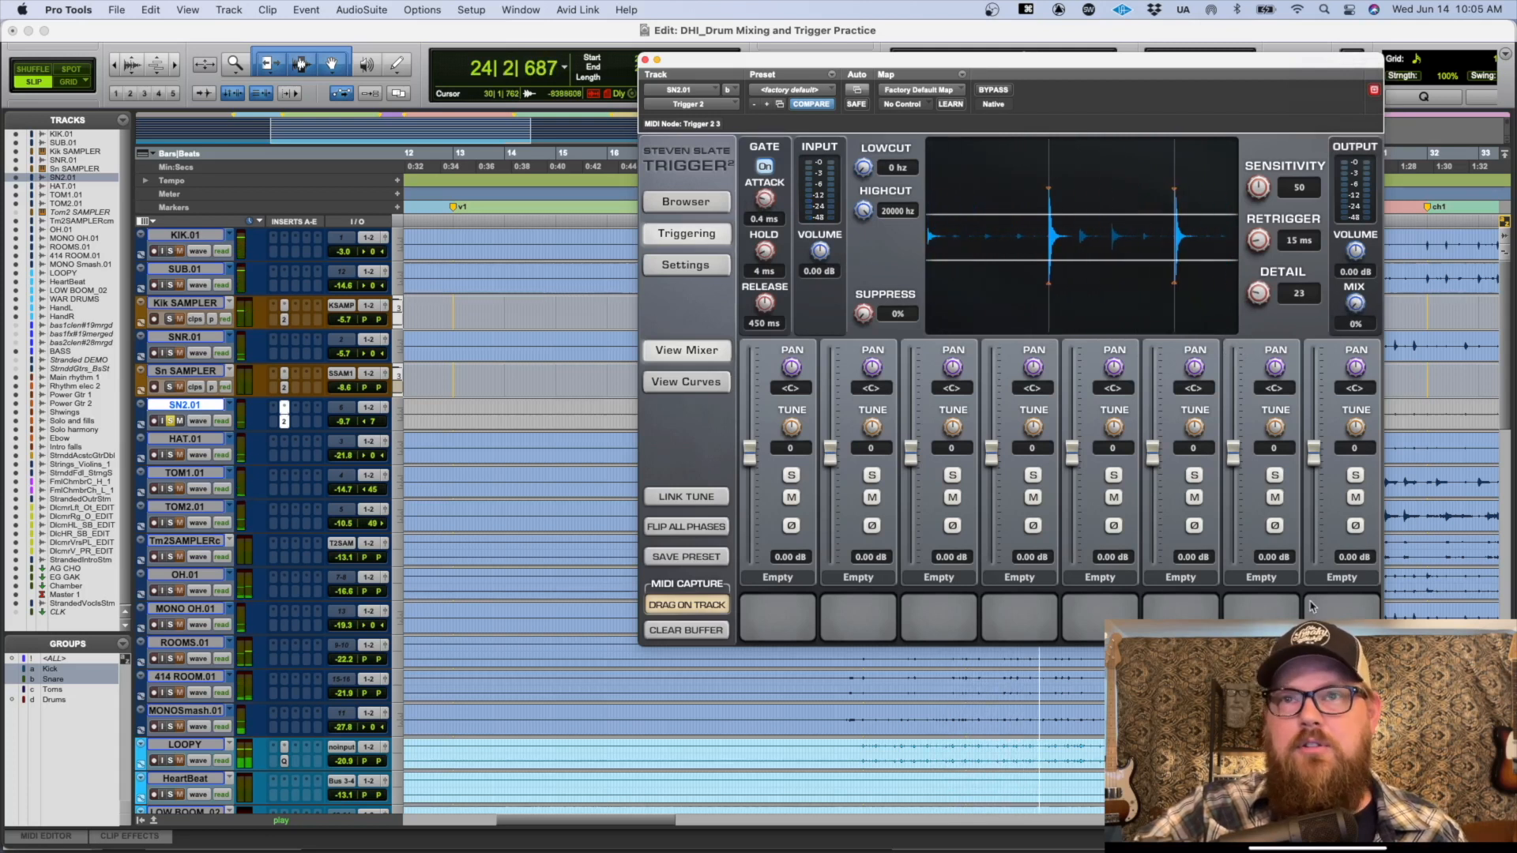
Step: Set Trigger 2's Detail to 21 and output volume to 3.59 dB, close the plug-in, and stop playback
left_click_drag(1256, 297, 1255, 302)
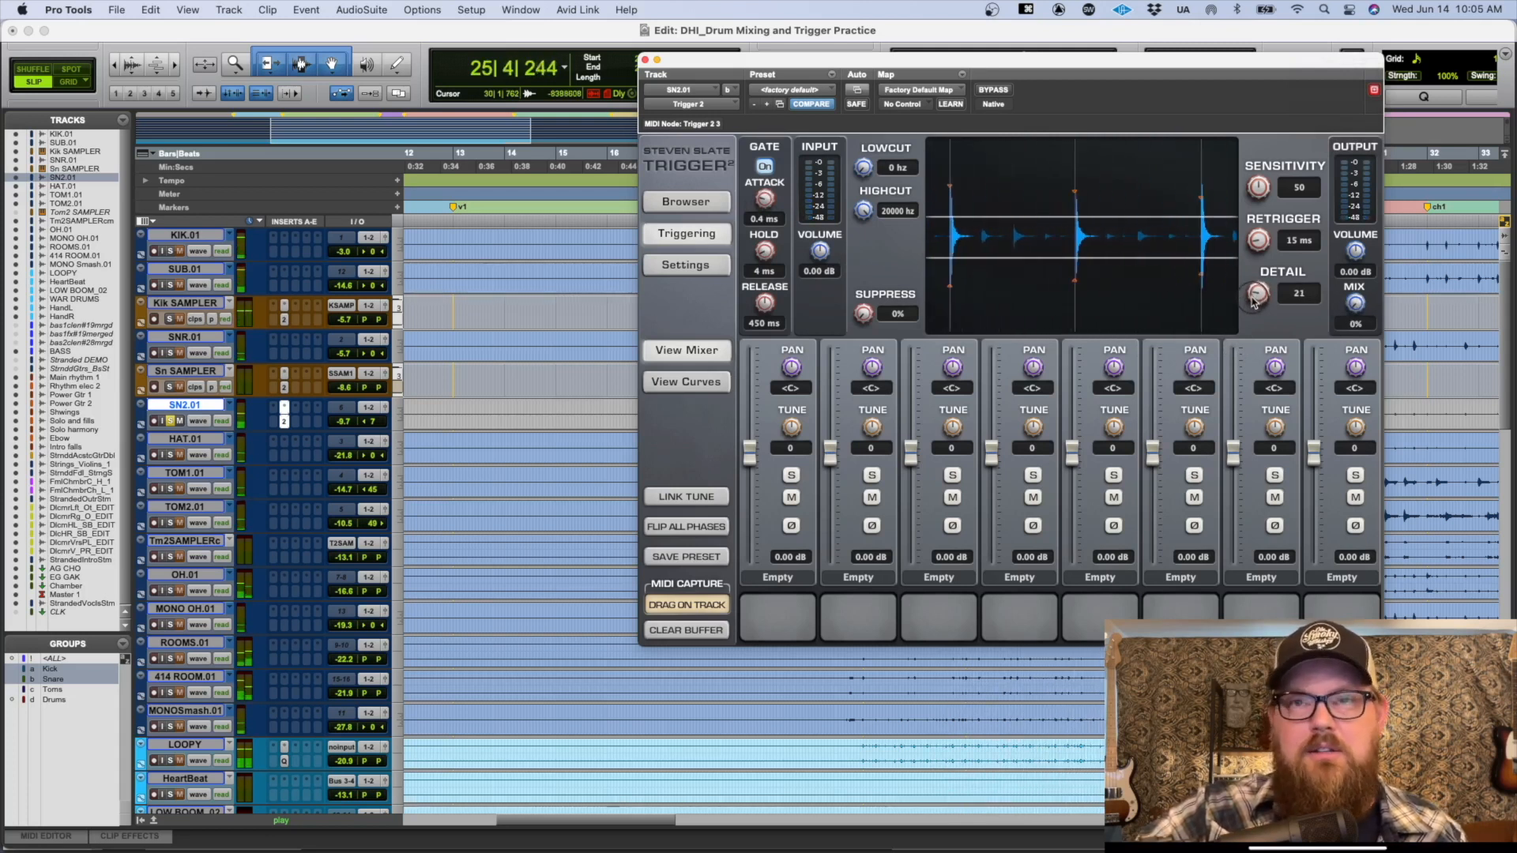
left_click_drag(1353, 251, 1354, 235)
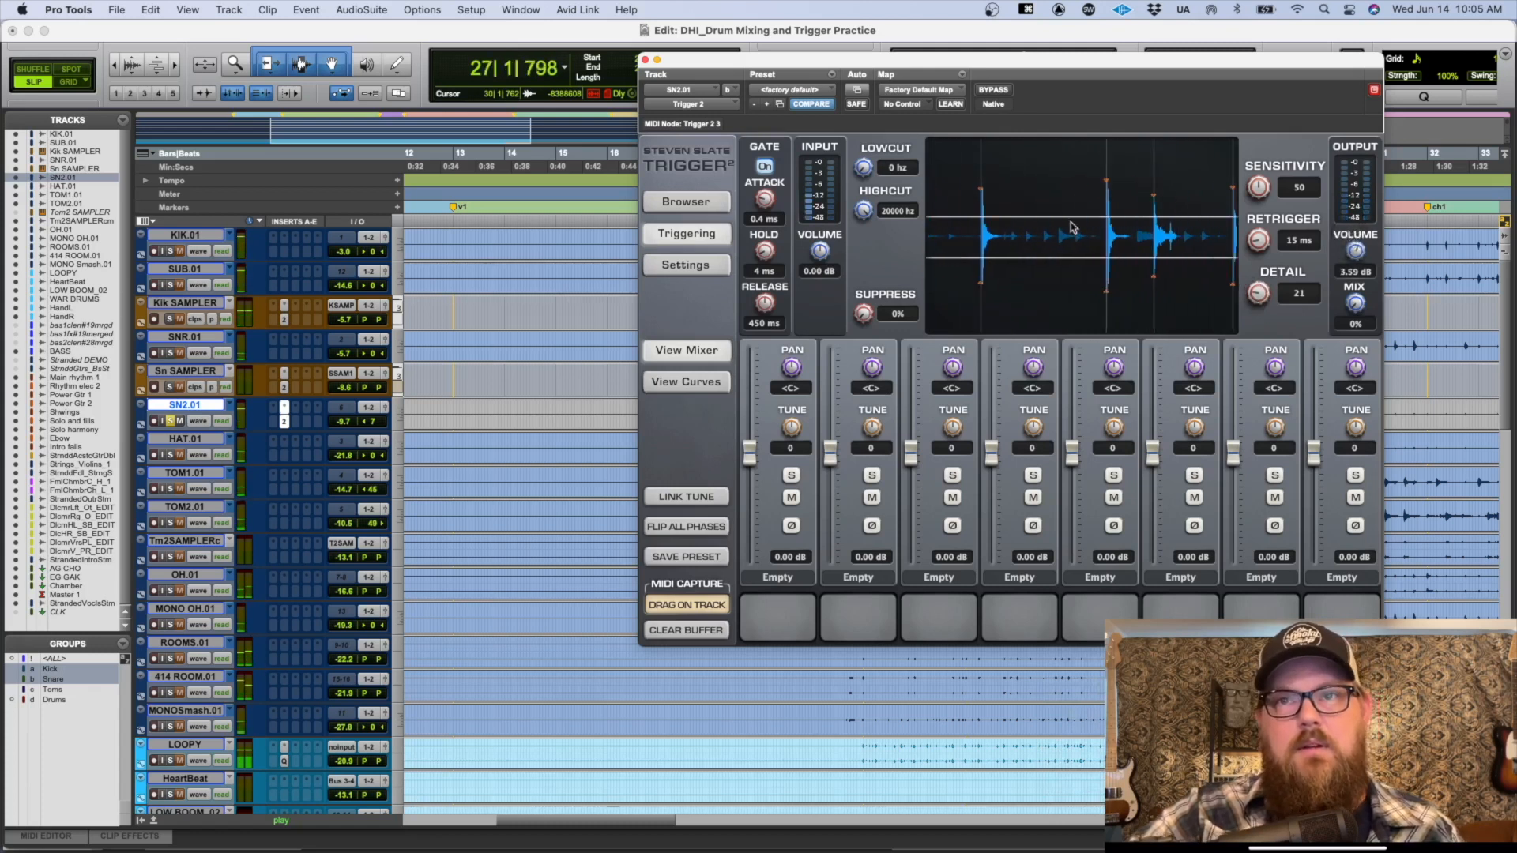
key("super+w")
key("r")
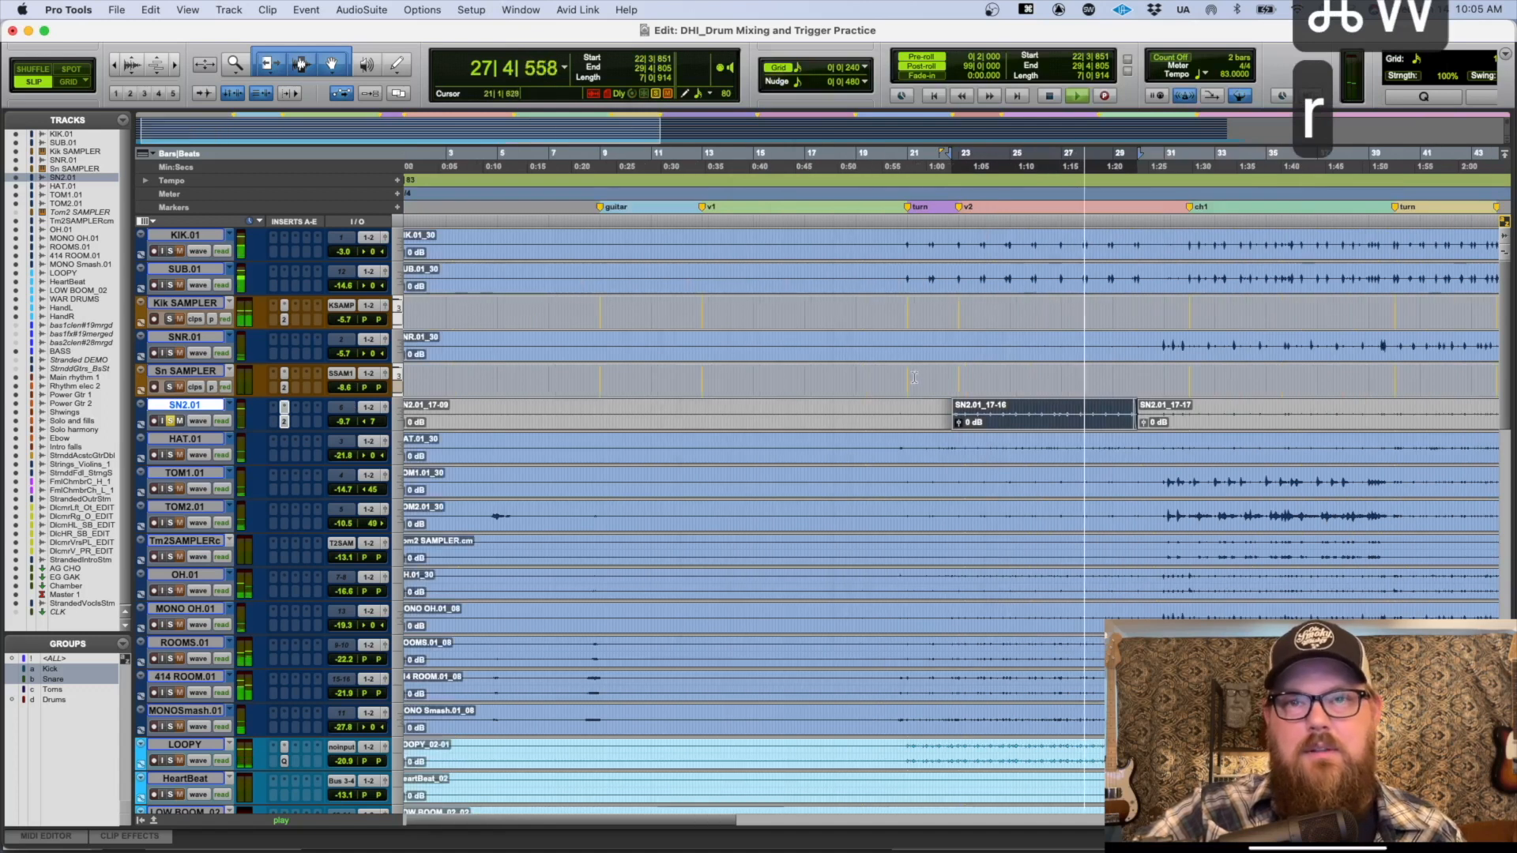
key("space")
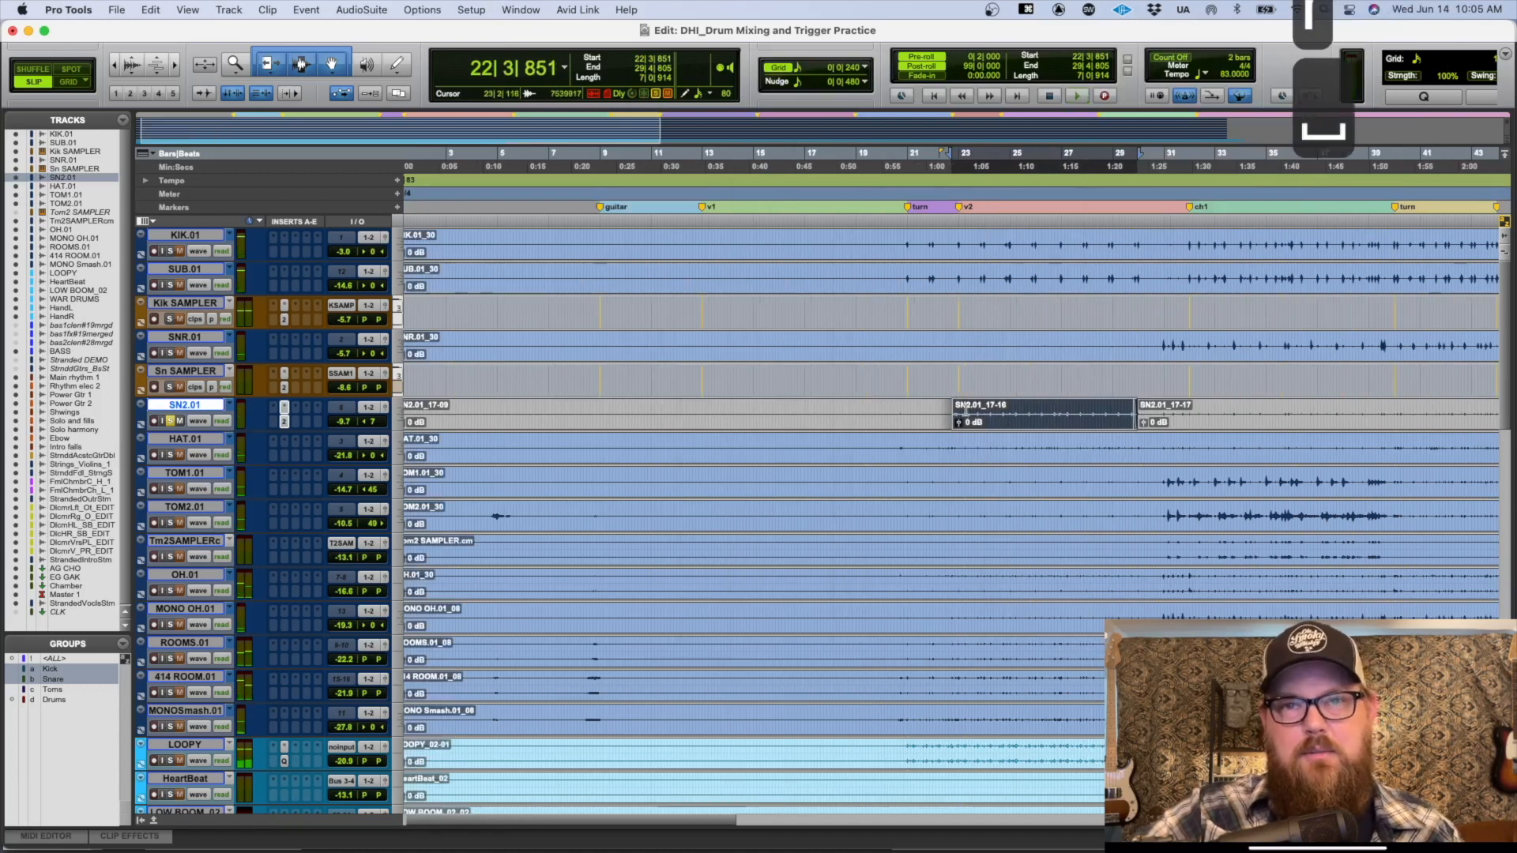
Step: Insert FabFilter Pro-Q 3 after Trigger 2 on SN2.01 and boost the highs with a high shelf near 2 kHz while listening
left_click(295, 408)
left_click(357, 368)
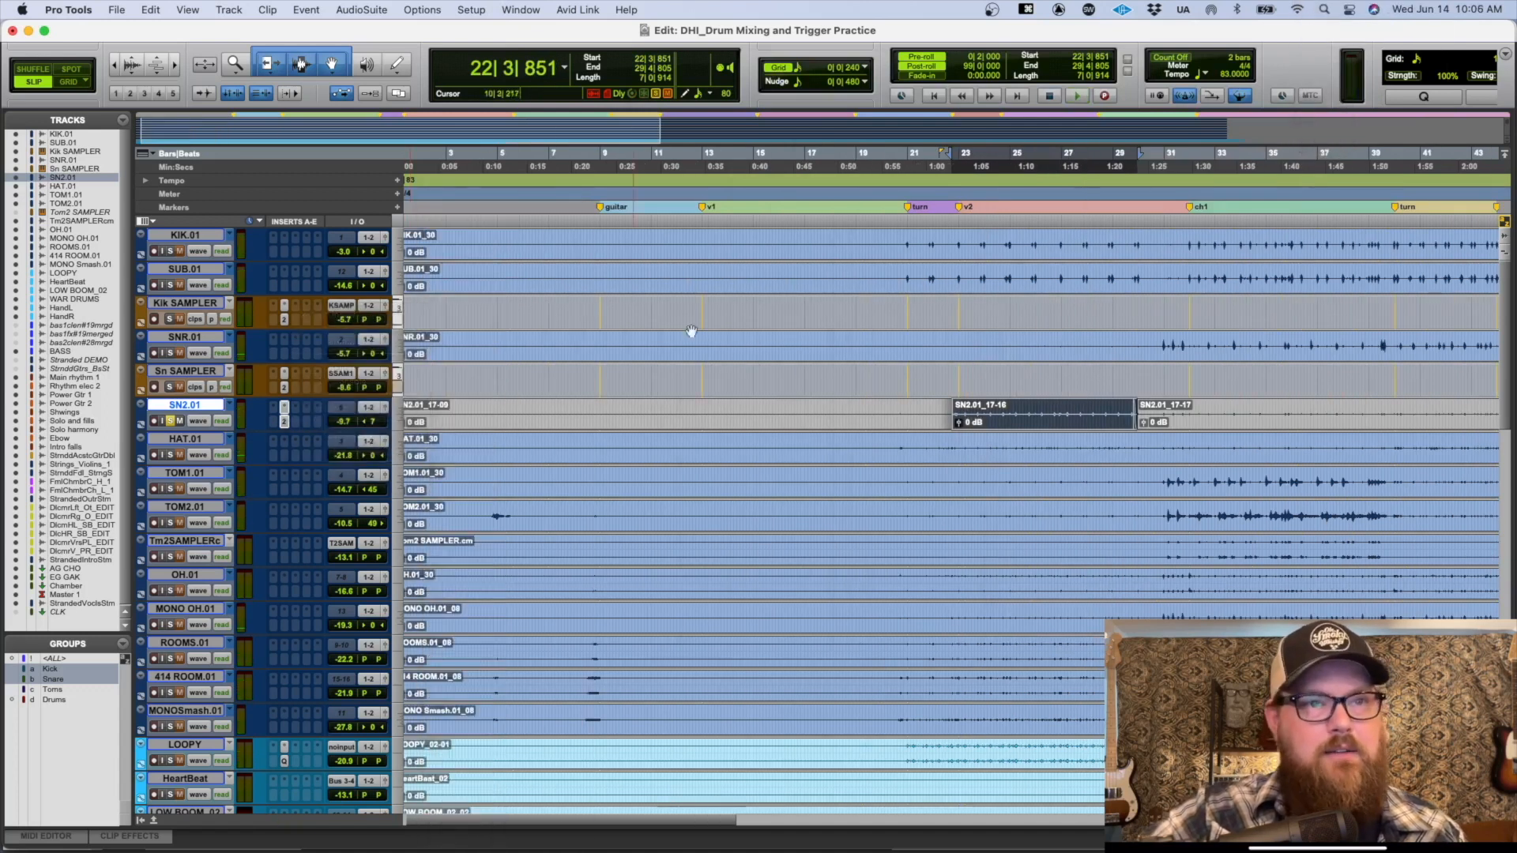
key("space")
left_click_drag(1368, 323, 1172, 232)
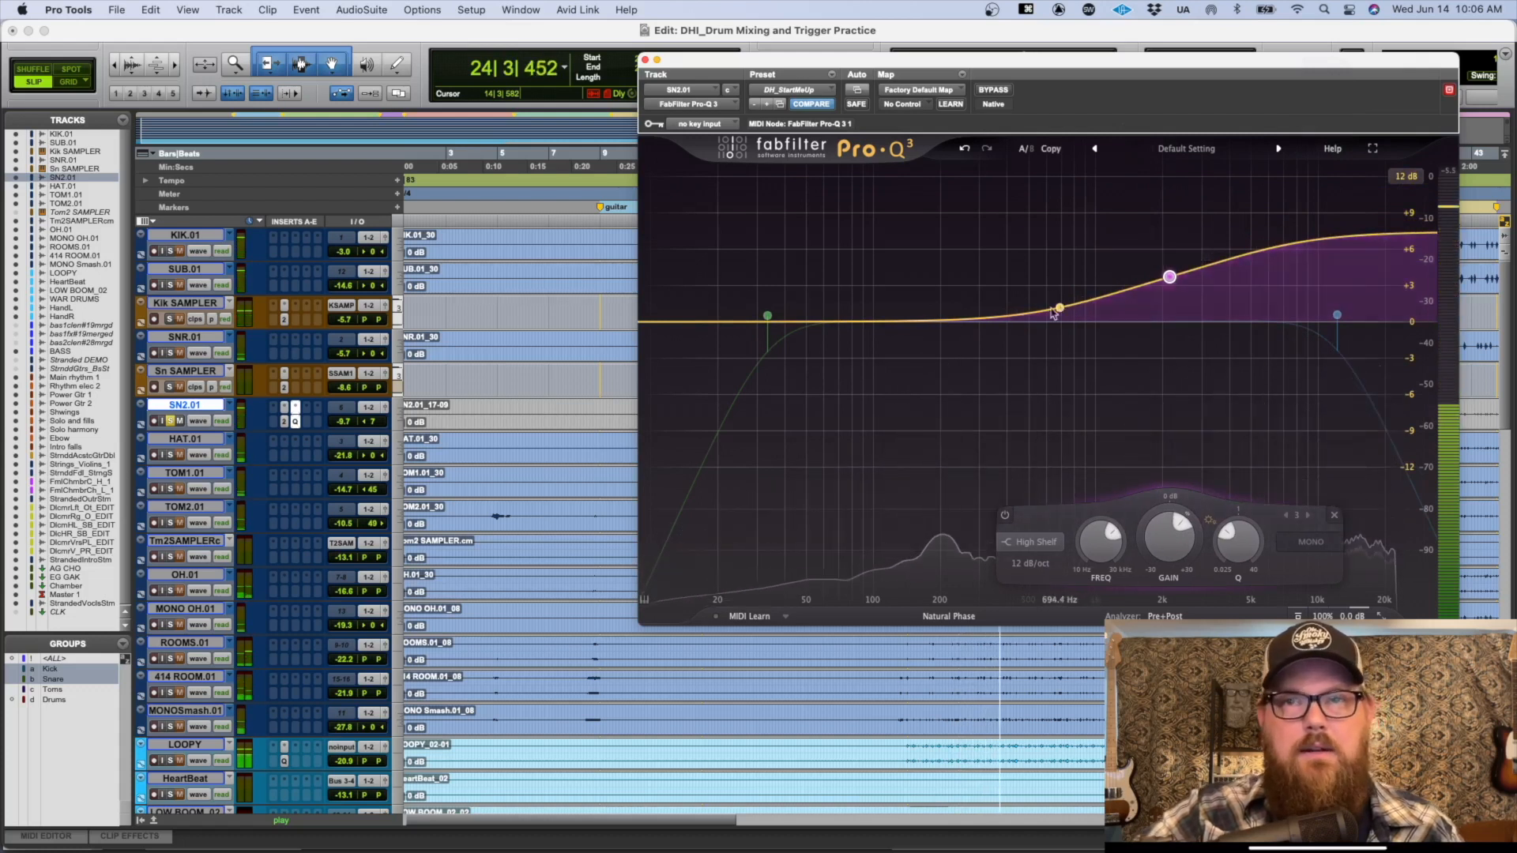
key("alt+super+w")
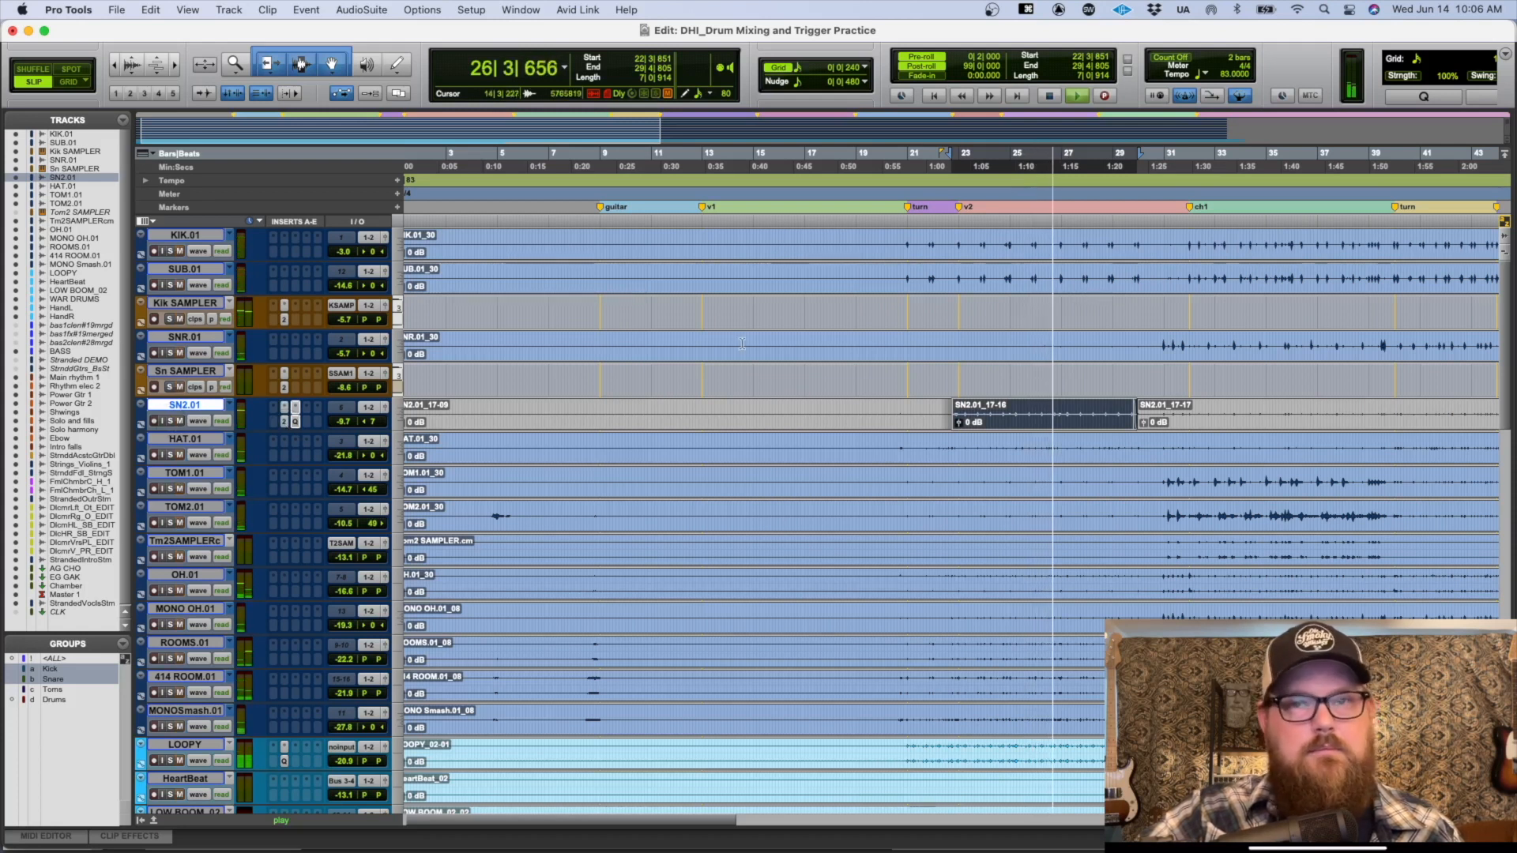
key("r")
key("r")
key("space")
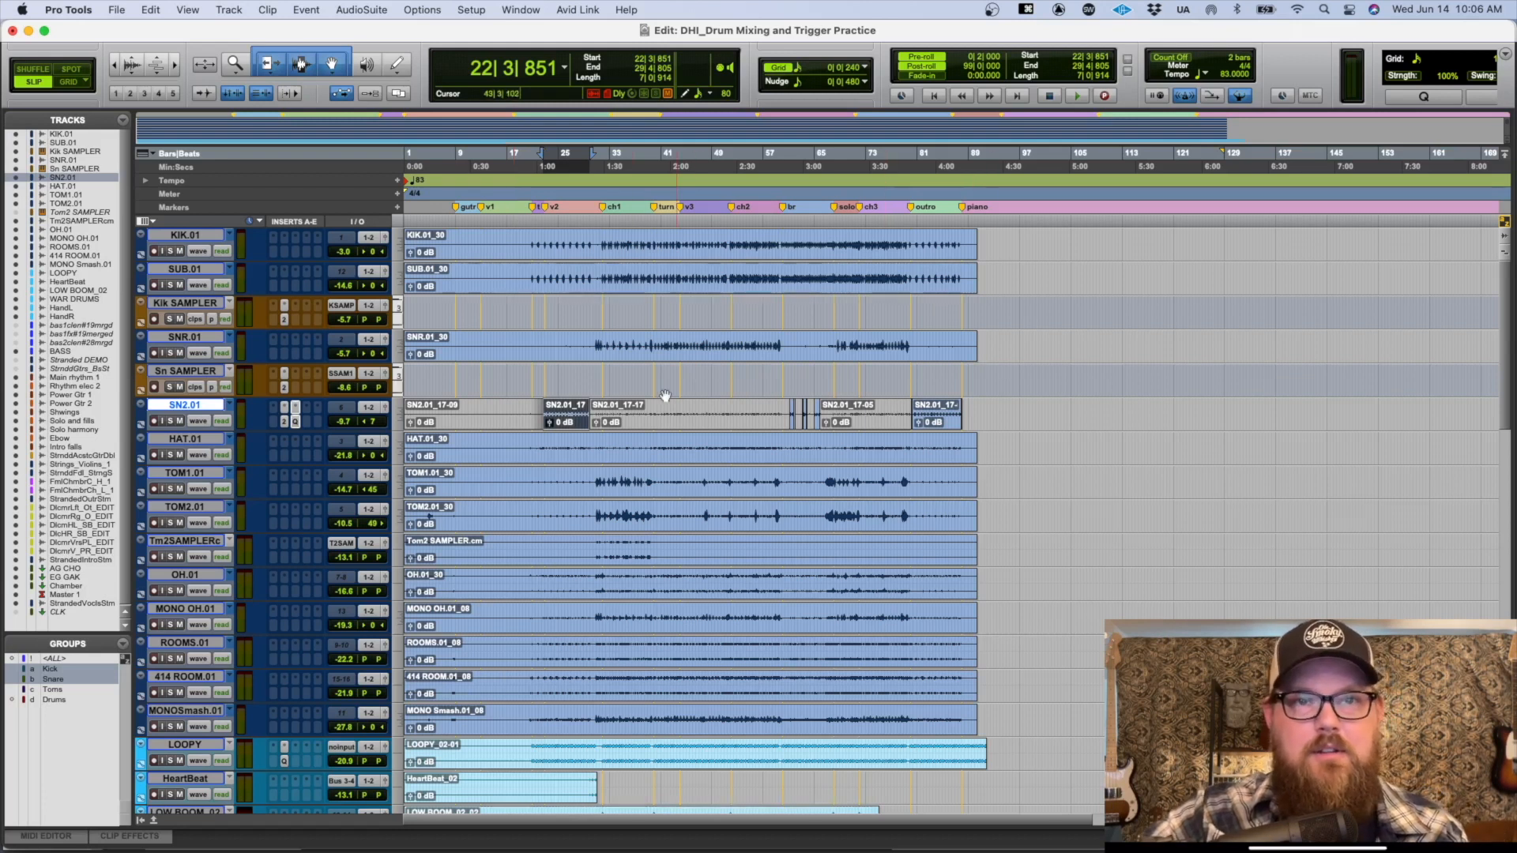
Step: Switch to Trigger Instrument Editor and reposition its window over the session
left_click(591, 377)
key("super+Tab")
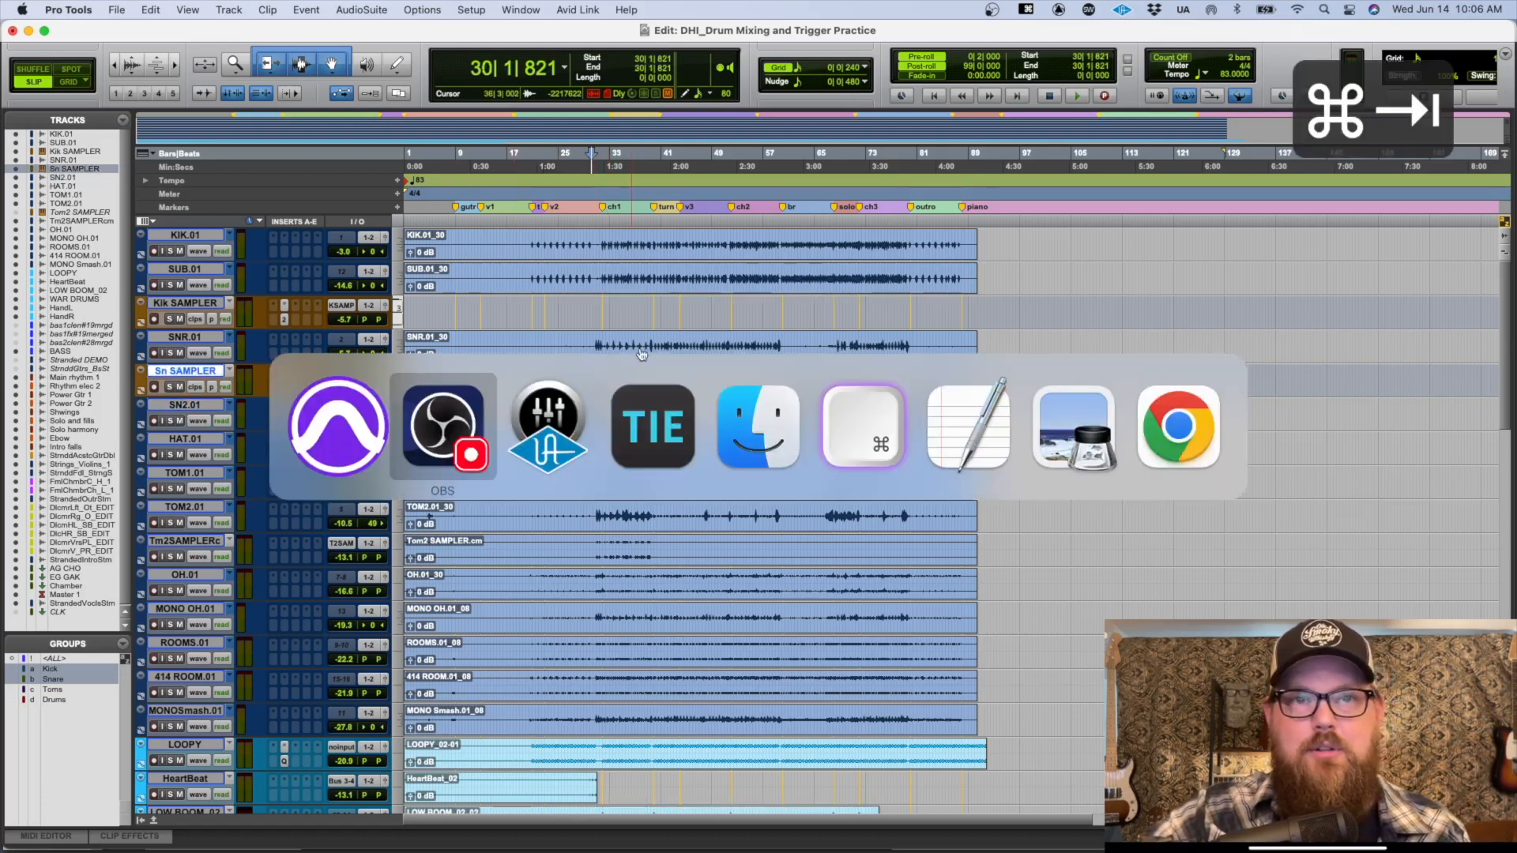
left_click(636, 448)
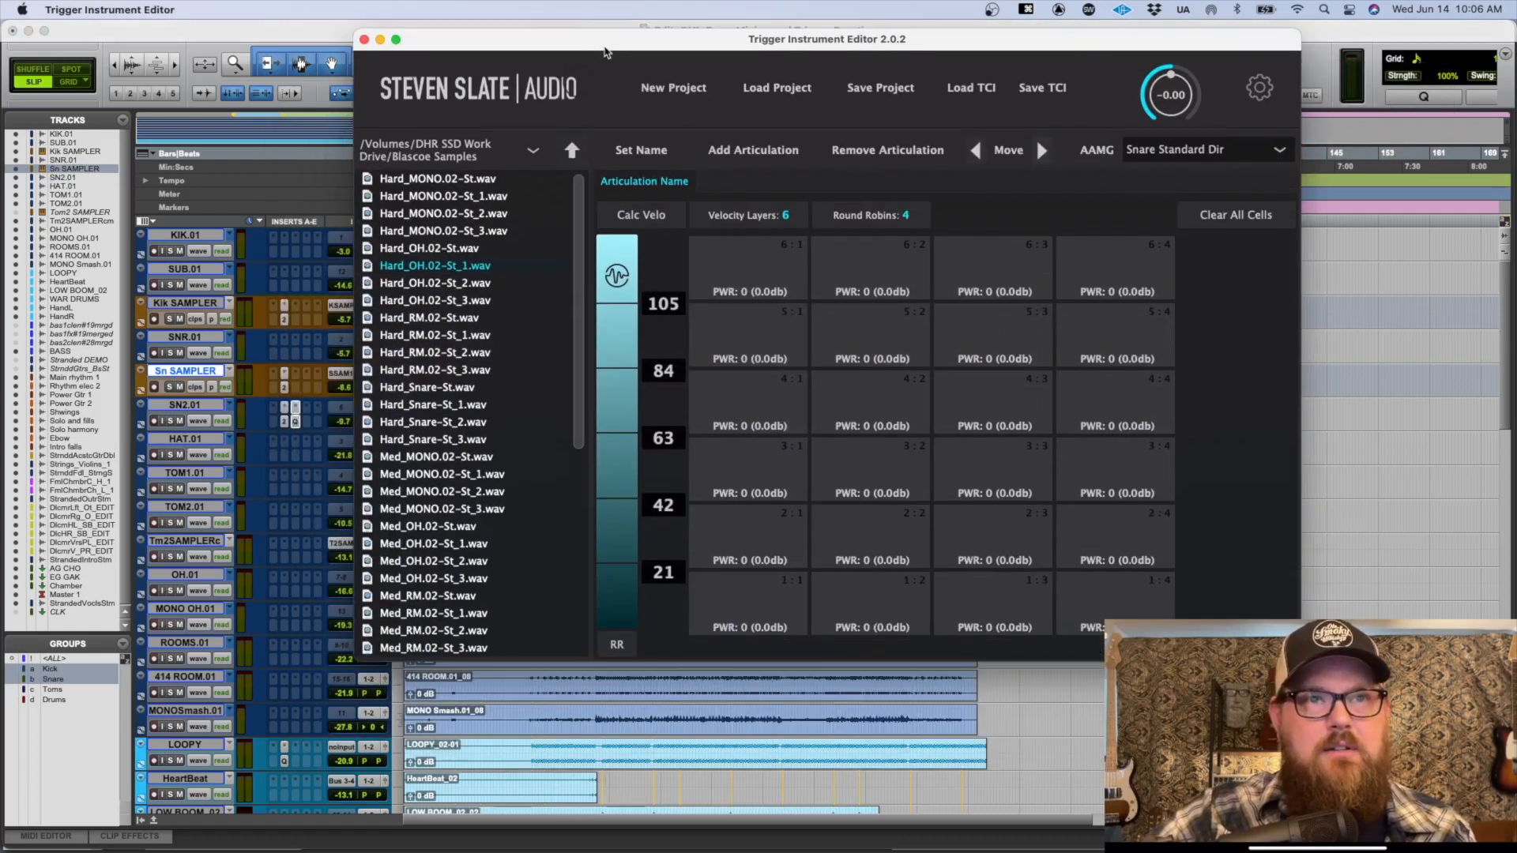
left_click_drag(605, 52, 521, 69)
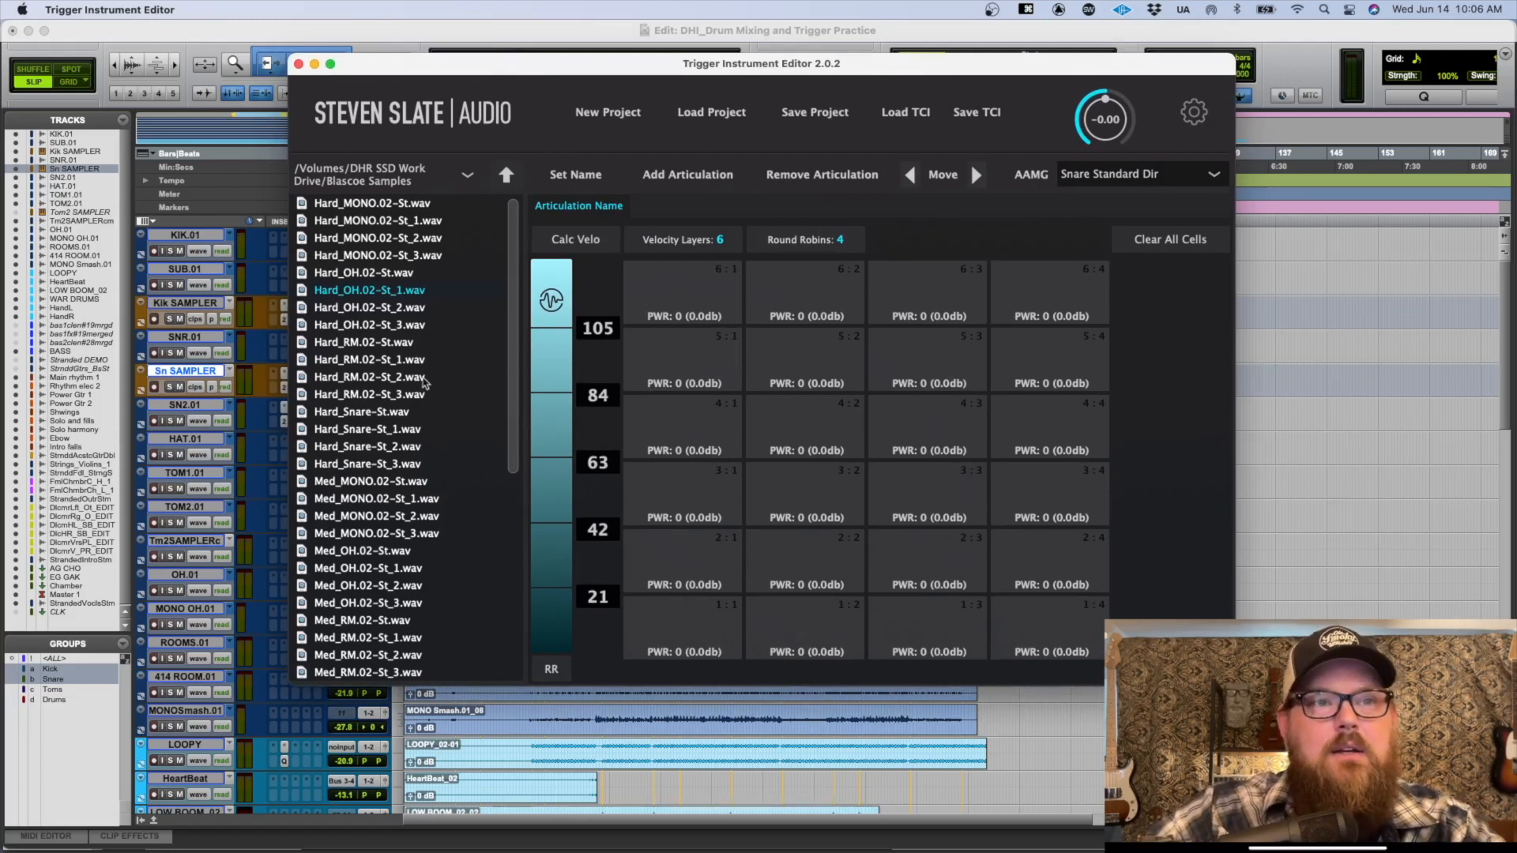
Step: Browse the Blascoe Samples folder and audition the four Hard_Snare samples
scroll(425, 383, "down", 1)
left_click(368, 418)
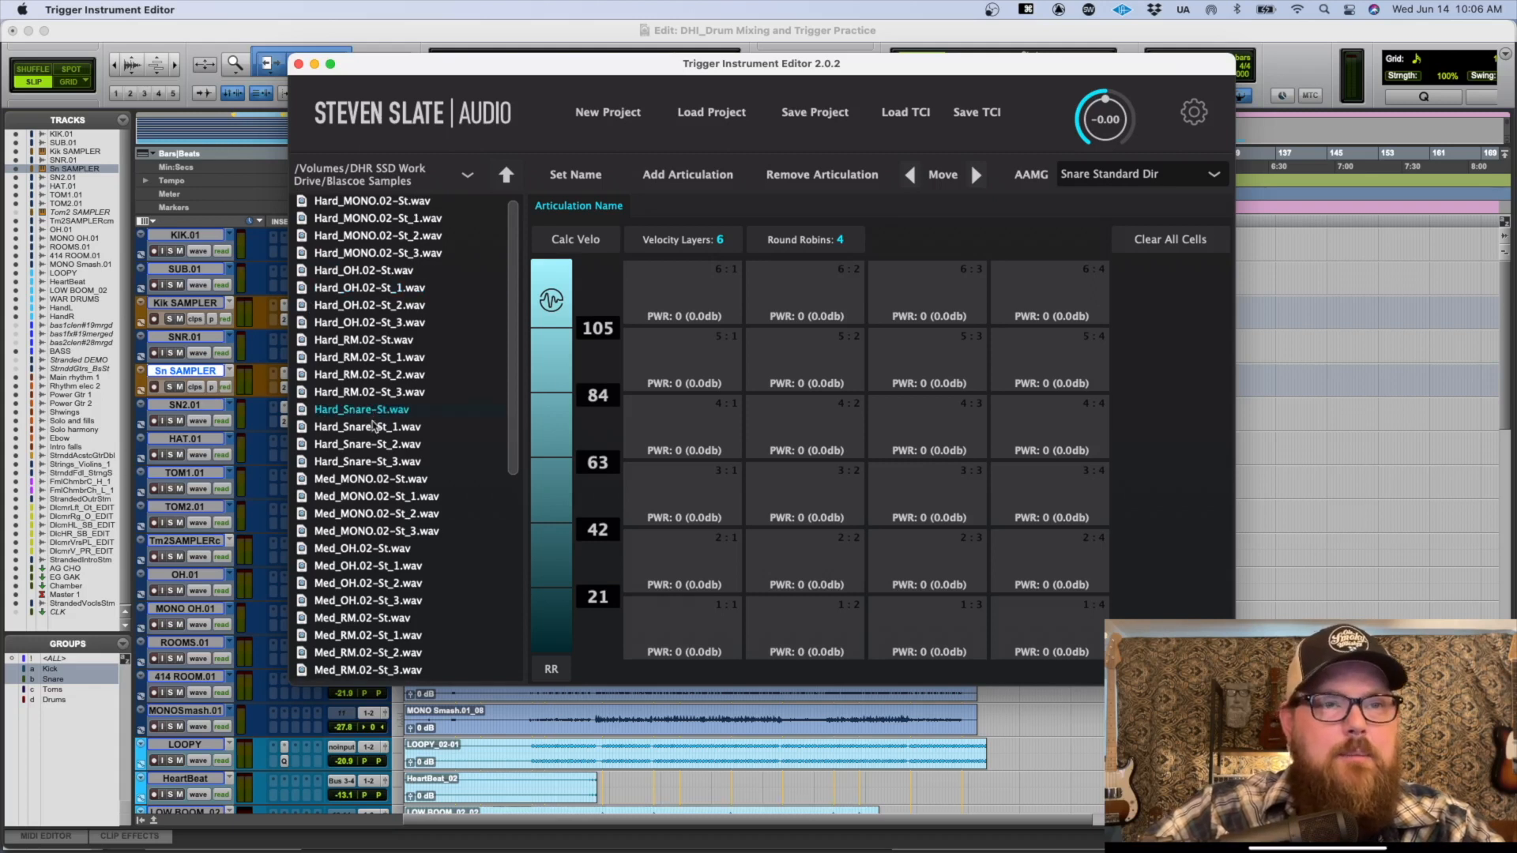
scroll(409, 464, "down", 10)
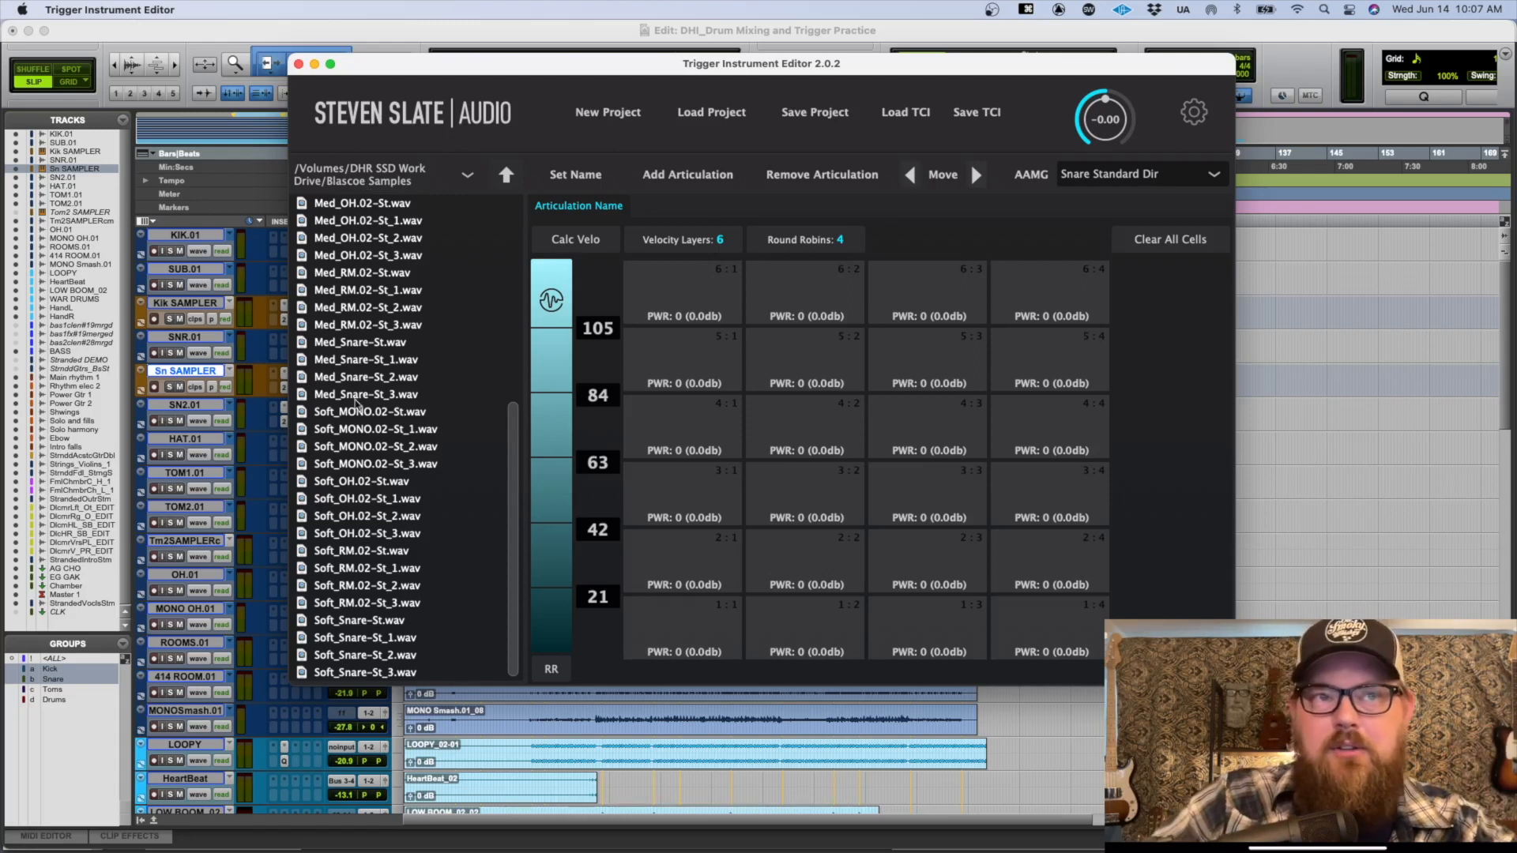
scroll(395, 379, "up", 7)
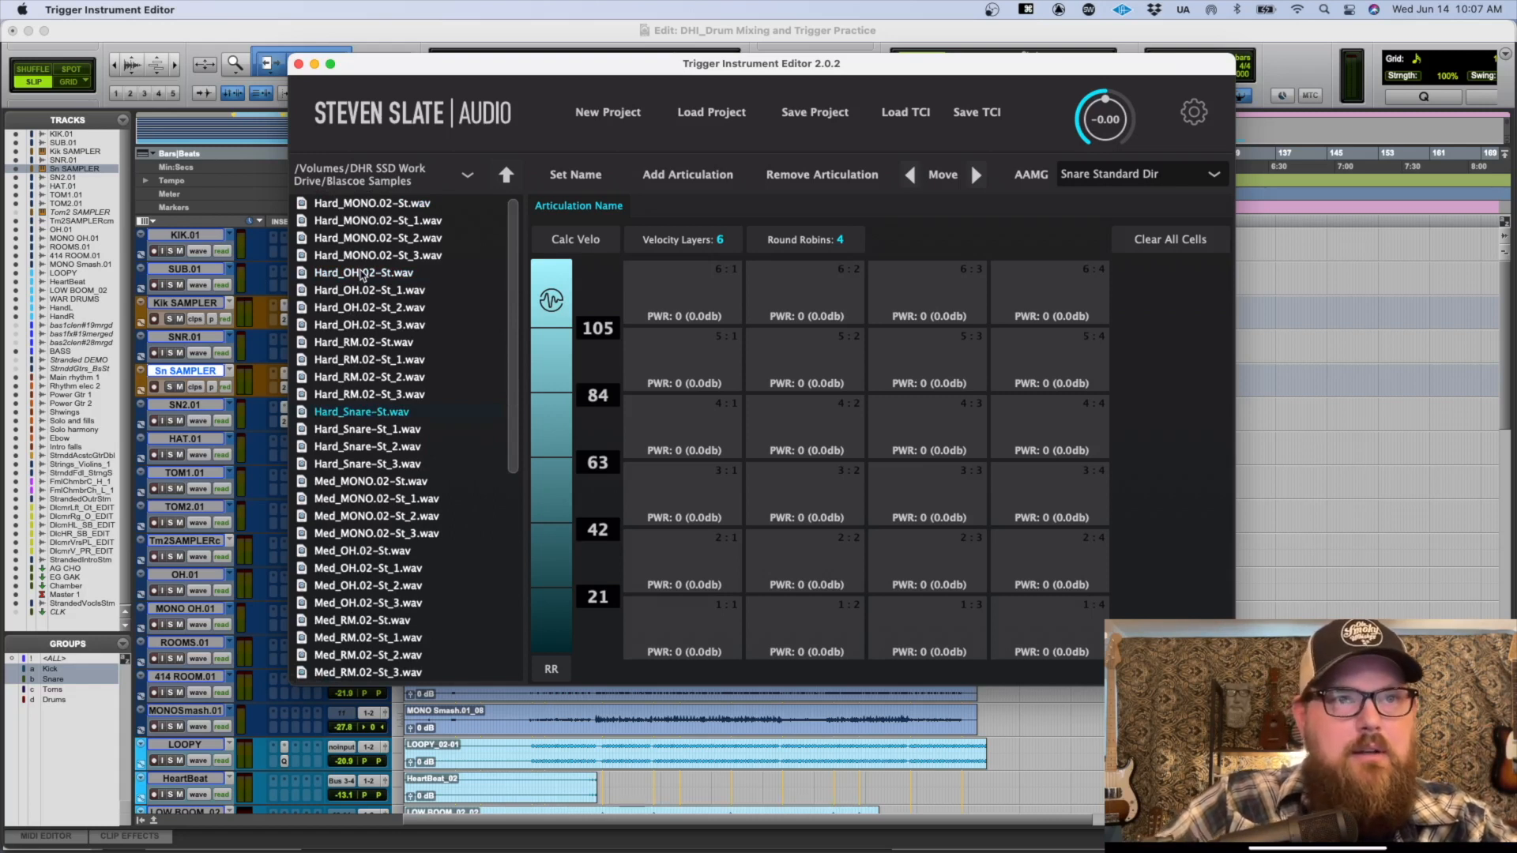
scroll(362, 274, "down", 2)
scroll(362, 274, "down", 3)
left_click(367, 381, "shift")
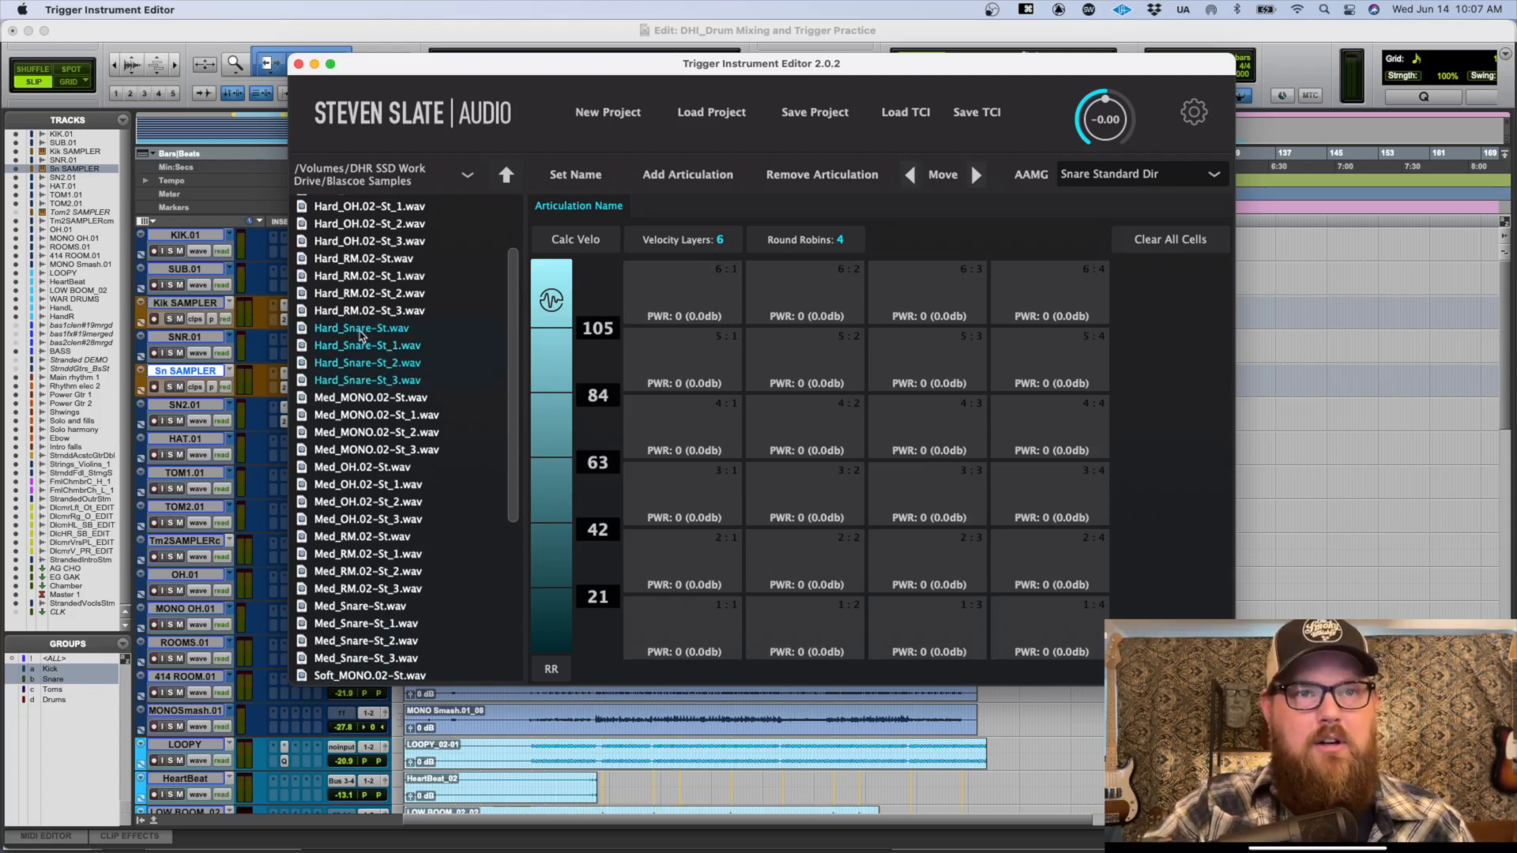
left_click(358, 318)
left_click(358, 329)
left_click(360, 346)
left_click(360, 364)
left_click(363, 381)
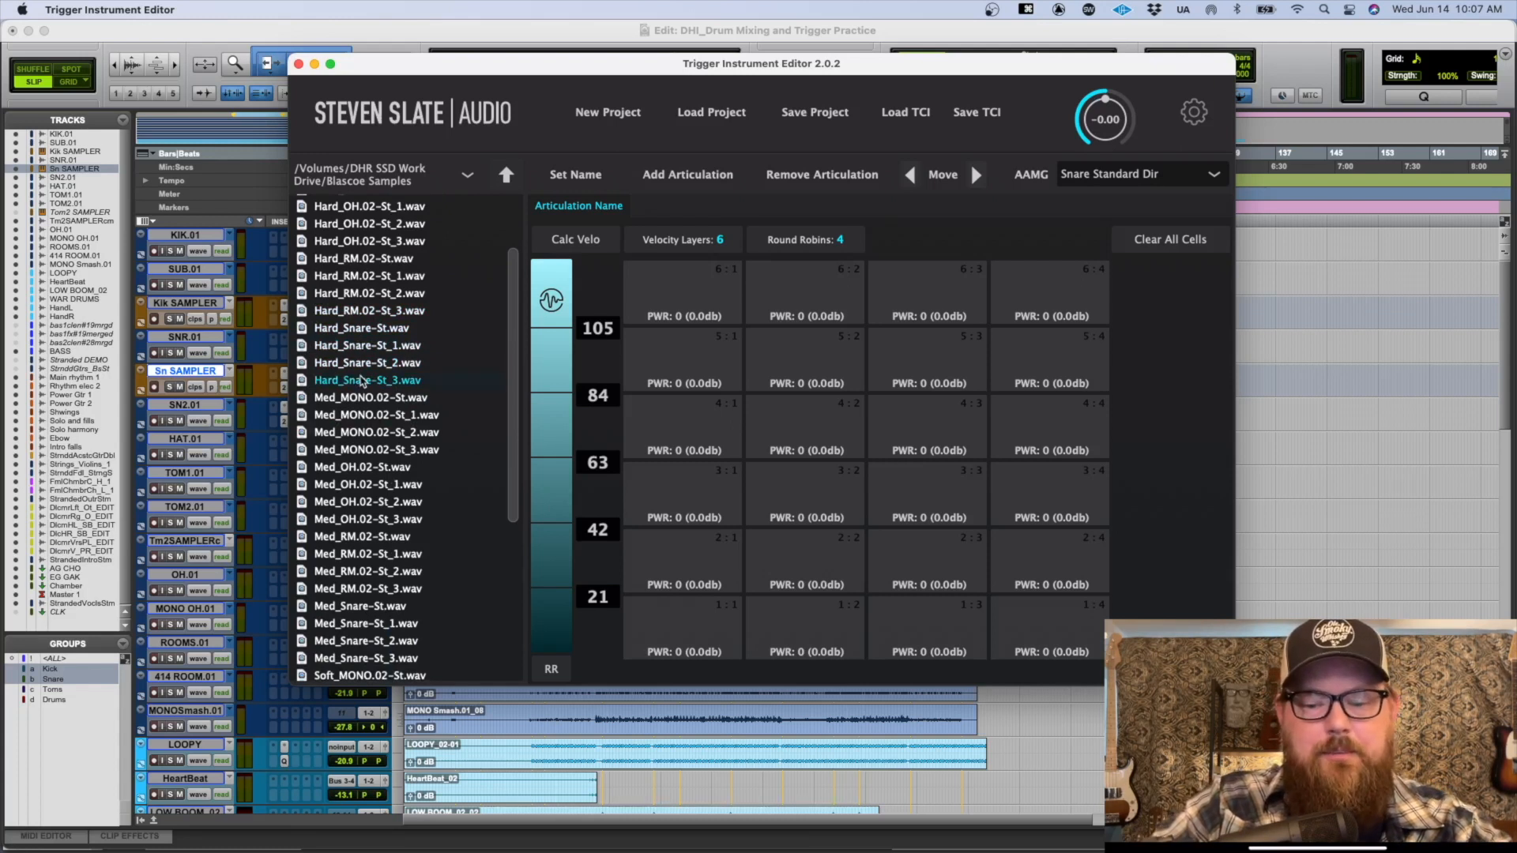
Step: Assign the four Hard_Snare samples to velocity layer 6 and the four Med_Snare samples to layer 5
left_click(368, 334, "shift")
left_click_drag(368, 333, 669, 297)
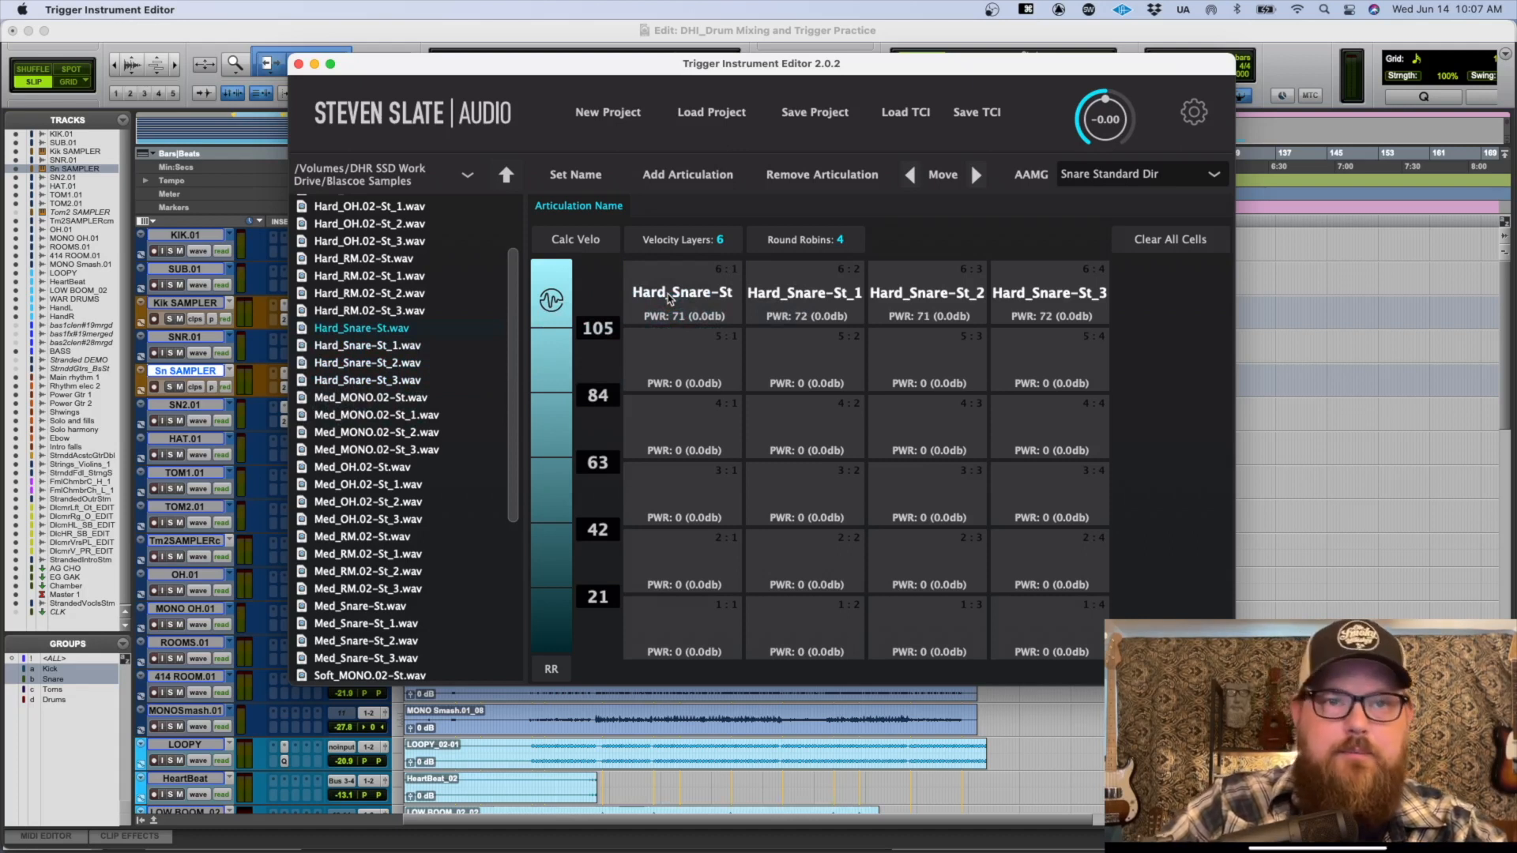
scroll(368, 521, "down", 1)
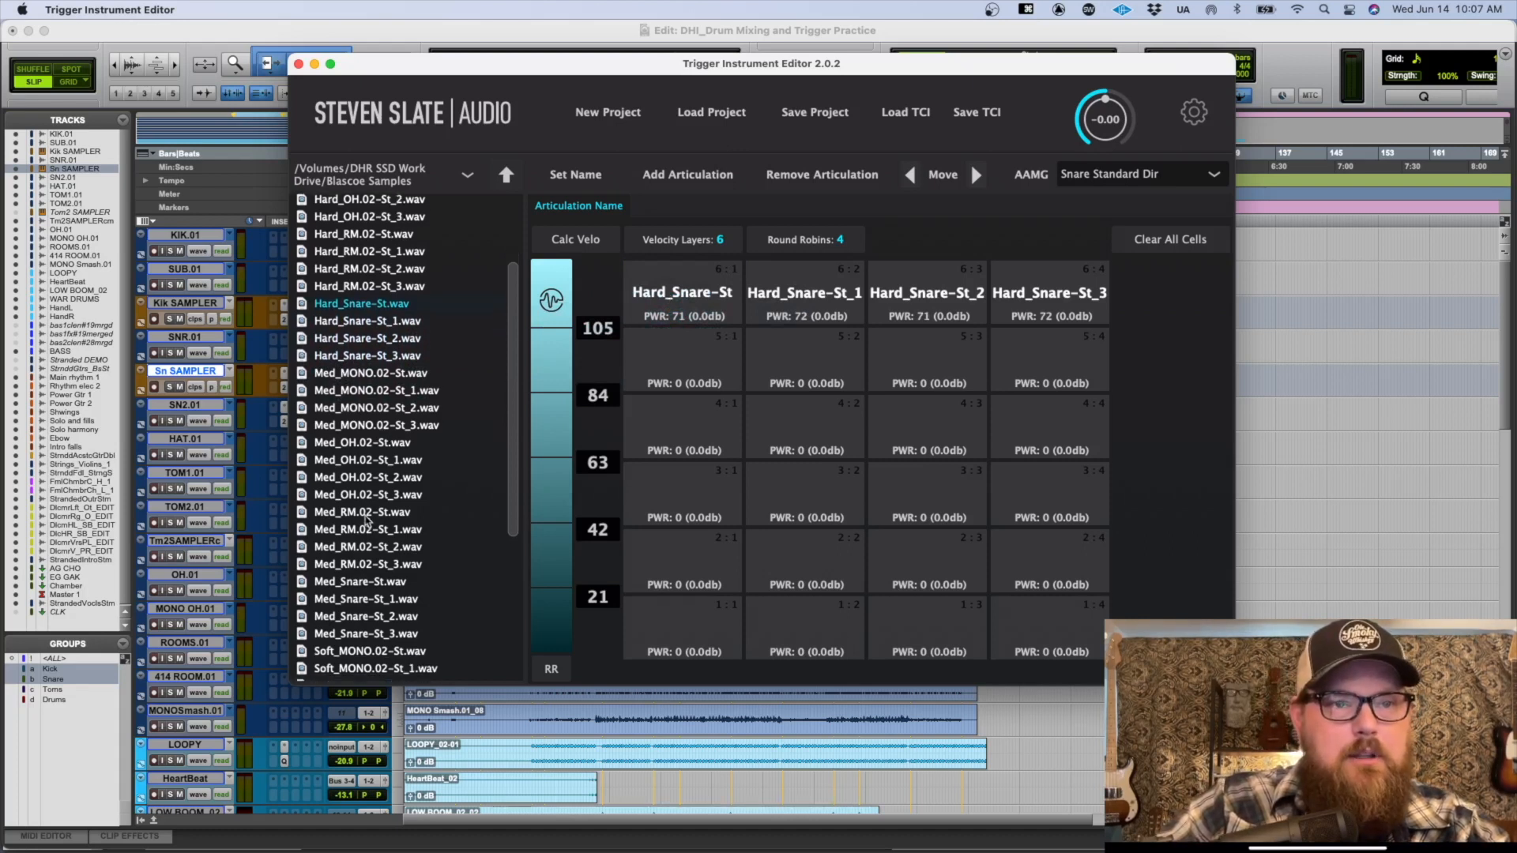
left_click(358, 582)
left_click(366, 632, "shift")
left_click_drag(361, 583, 665, 352)
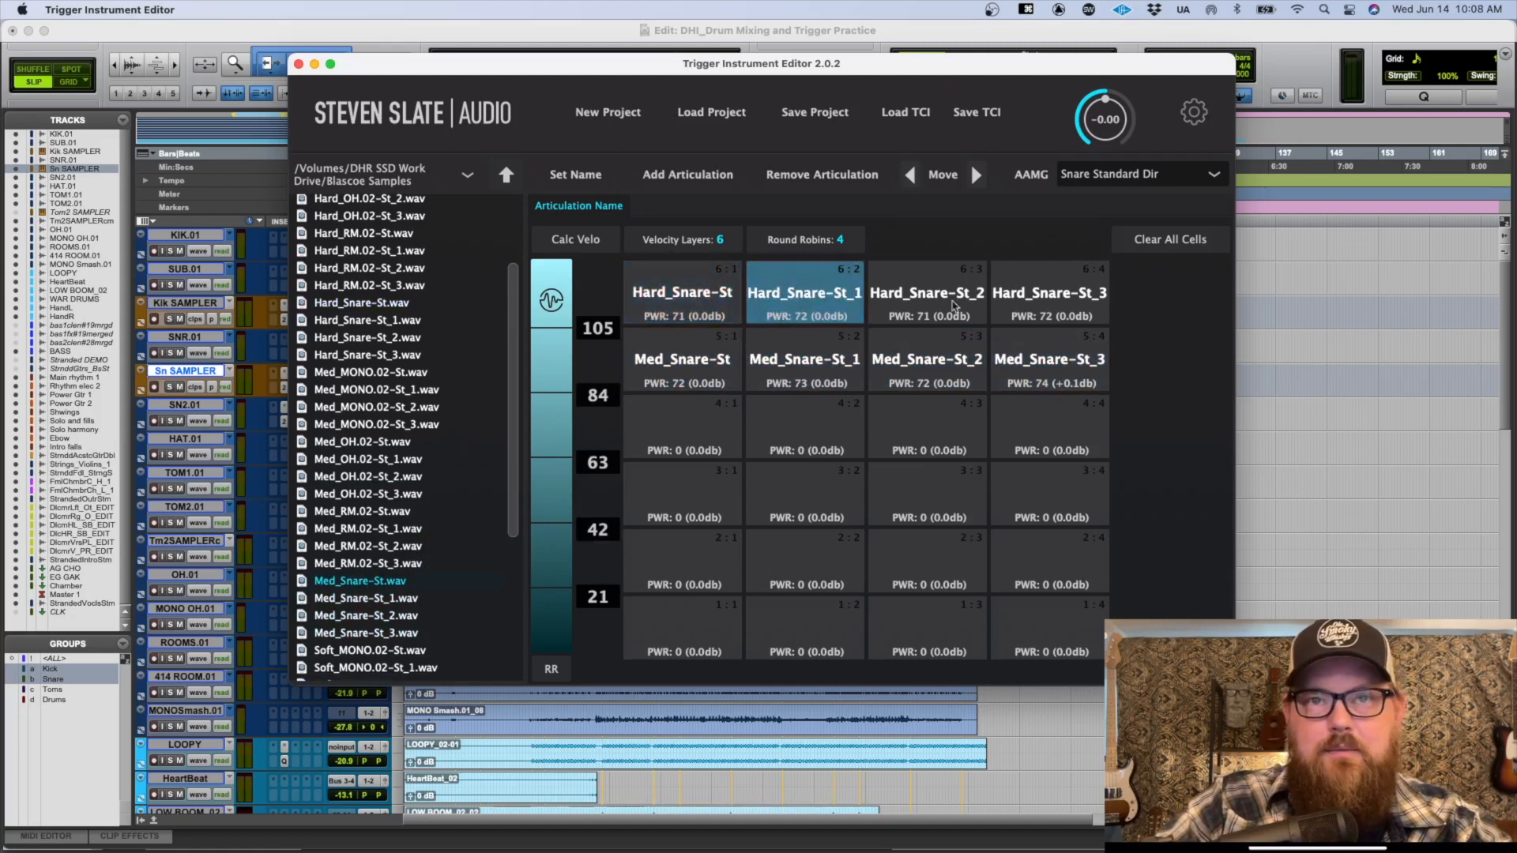
Step: Assign the four Soft_Snare samples to the round-robin cells of velocity layer 4
scroll(502, 401, "down", 5)
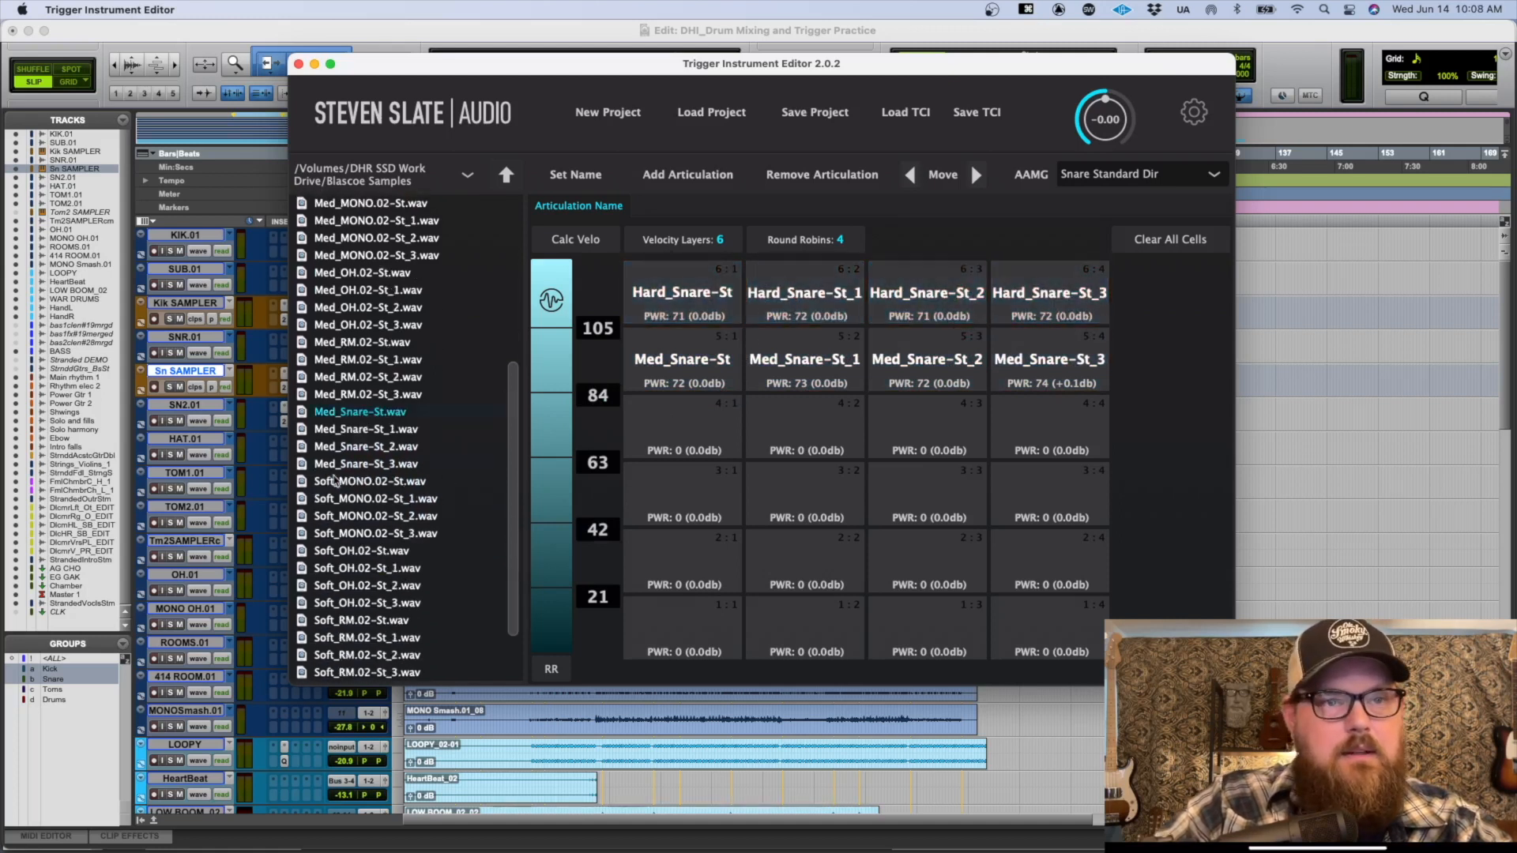
left_click(345, 553)
scroll(350, 512, "down", 2)
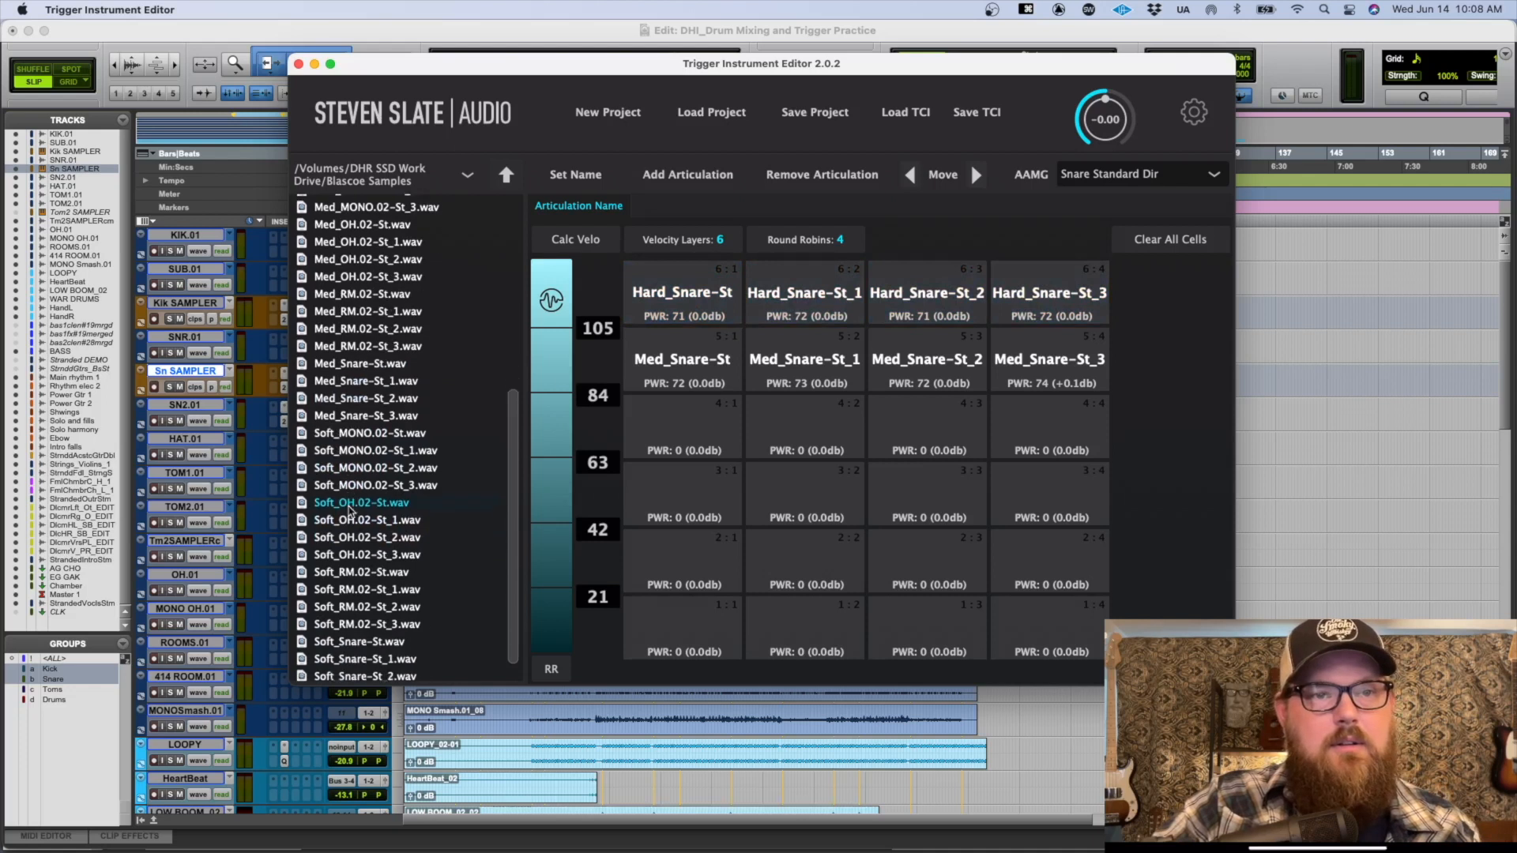
left_click(348, 620)
left_click(352, 672, "shift")
left_click_drag(359, 628, 680, 431)
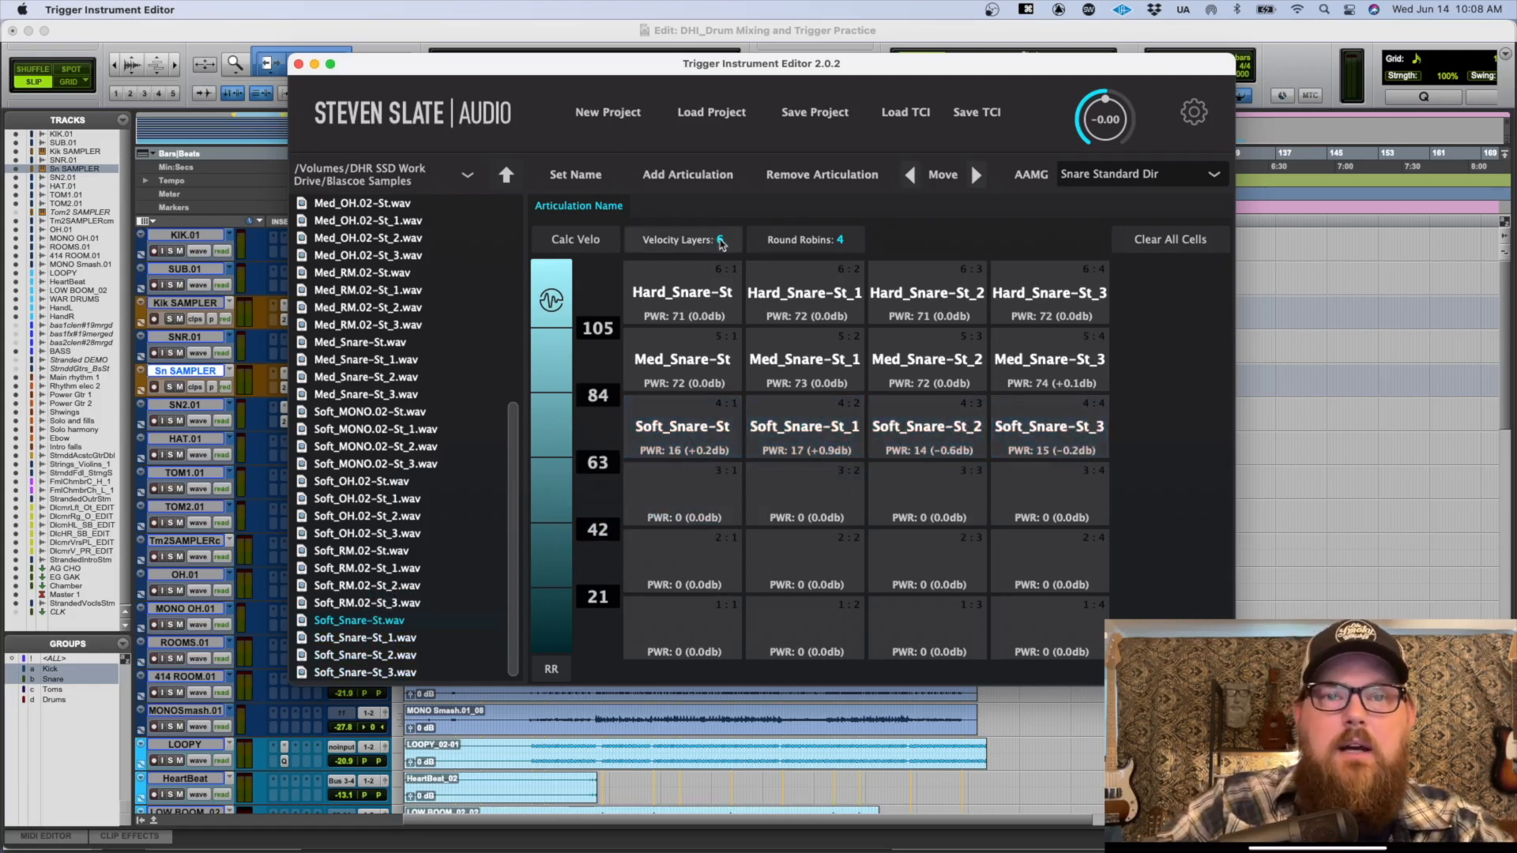
Step: Set the instrument's number of velocity layers to 3
double_click(715, 241)
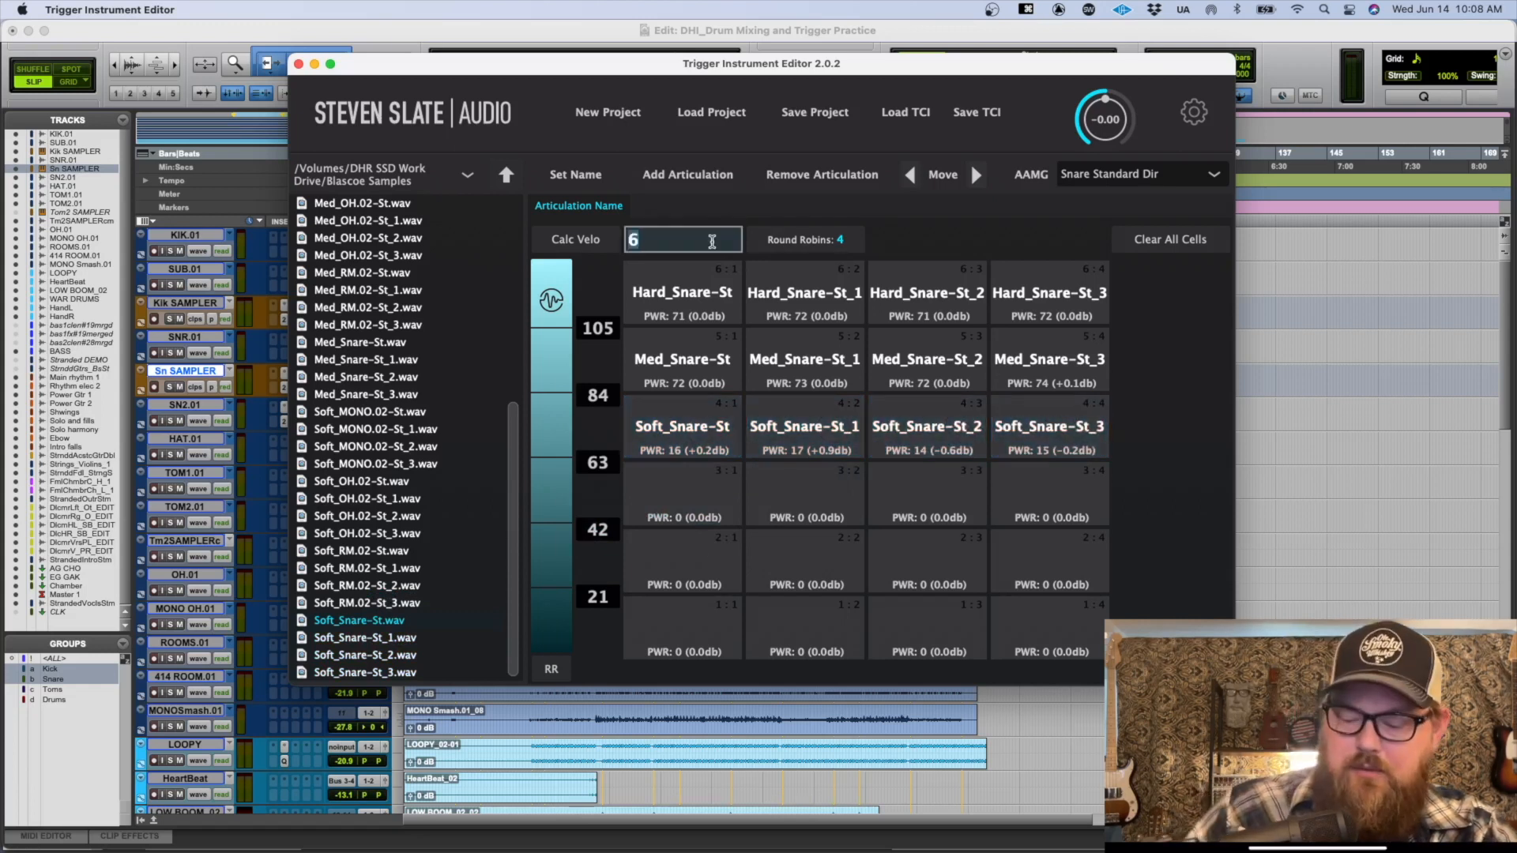
type("3")
key("Return")
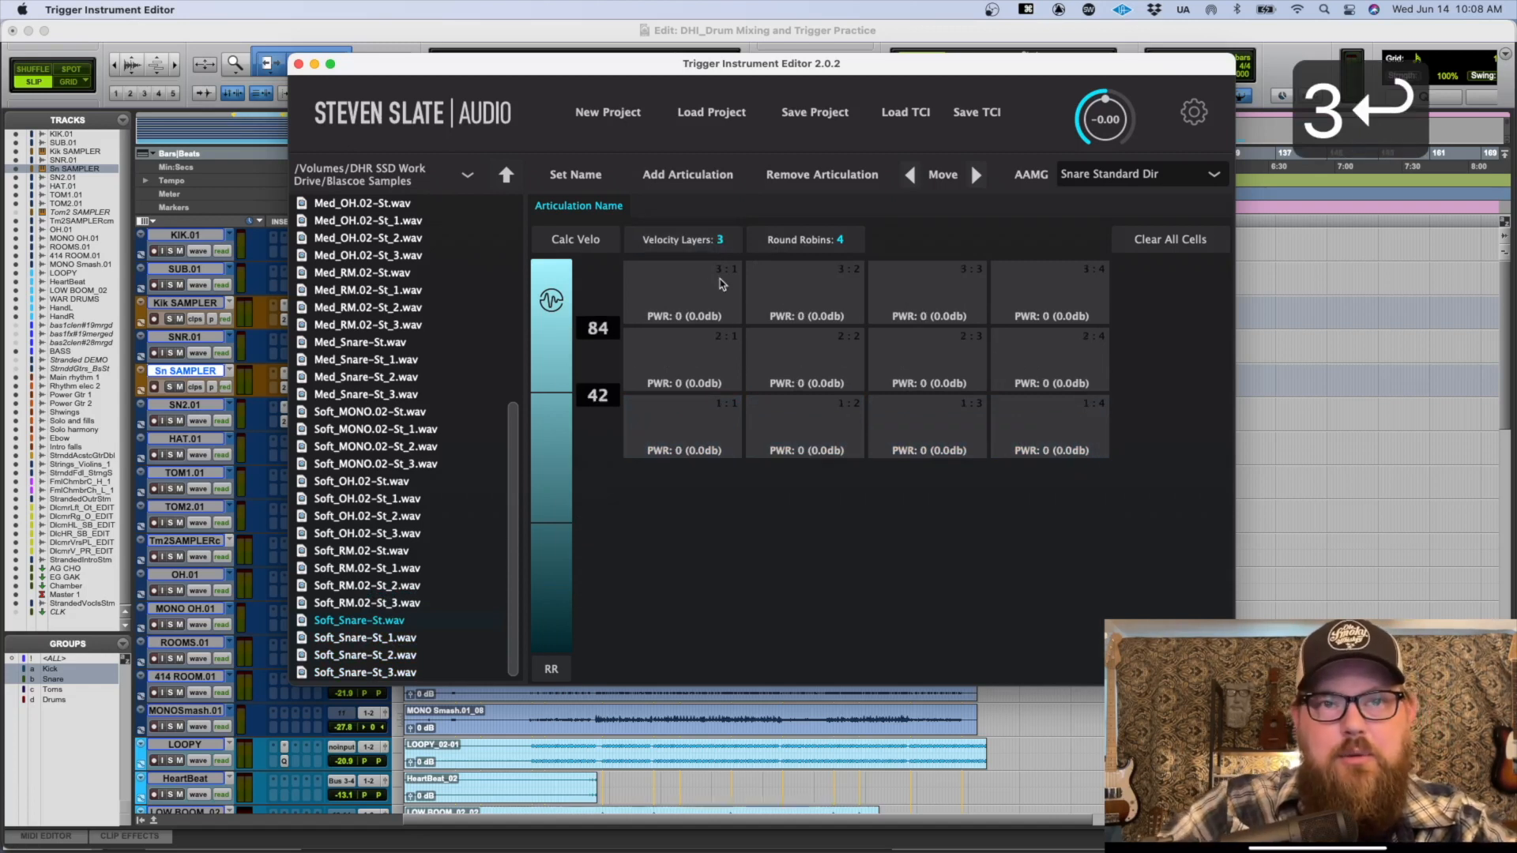
Step: Try 8 round robins for the instrument and set the number back to 4
double_click(836, 248)
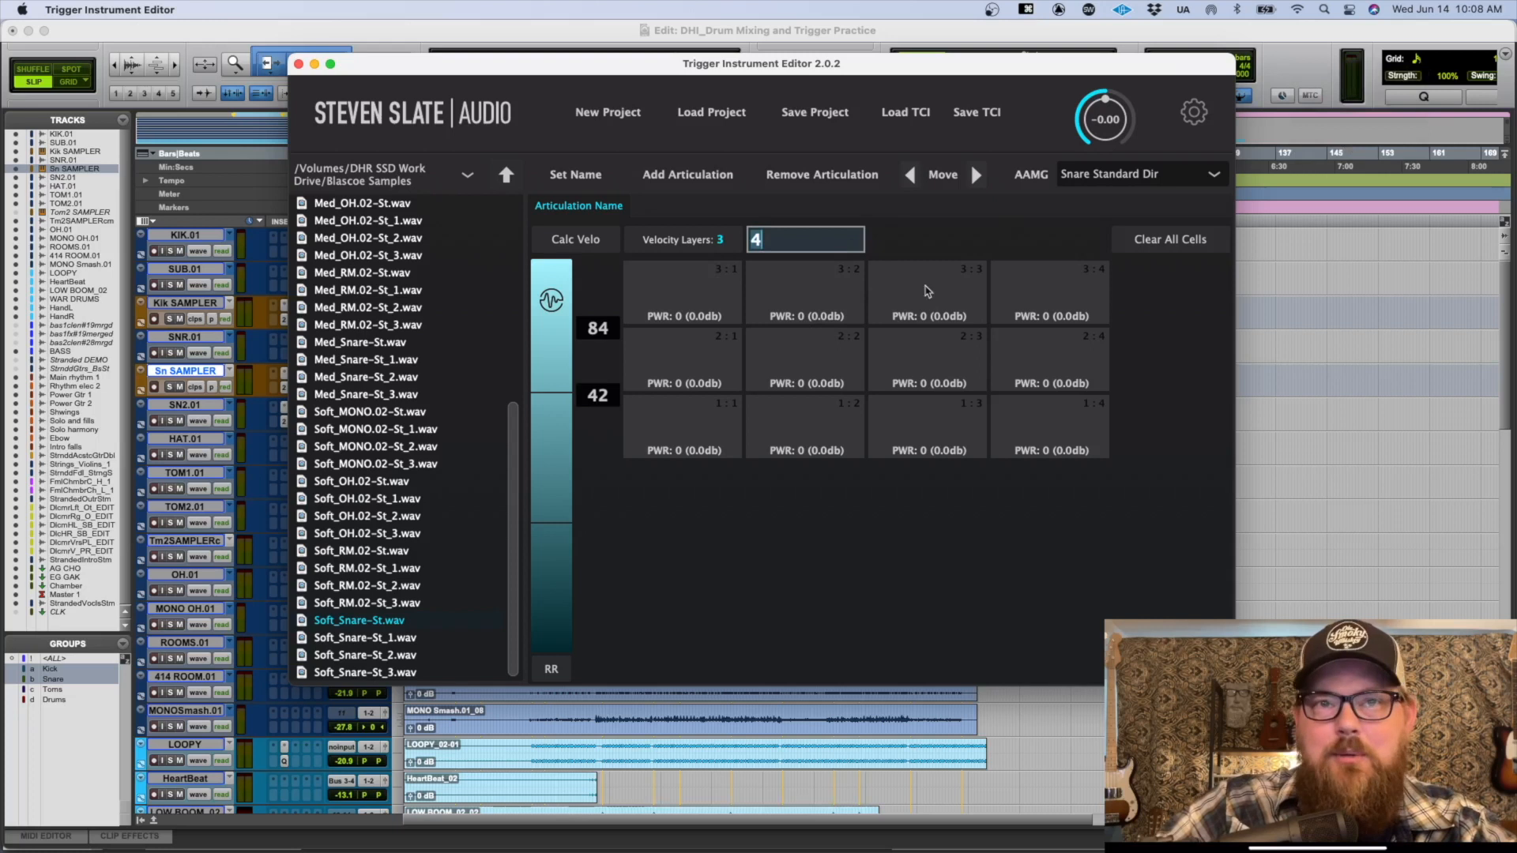
type("8")
key("Return")
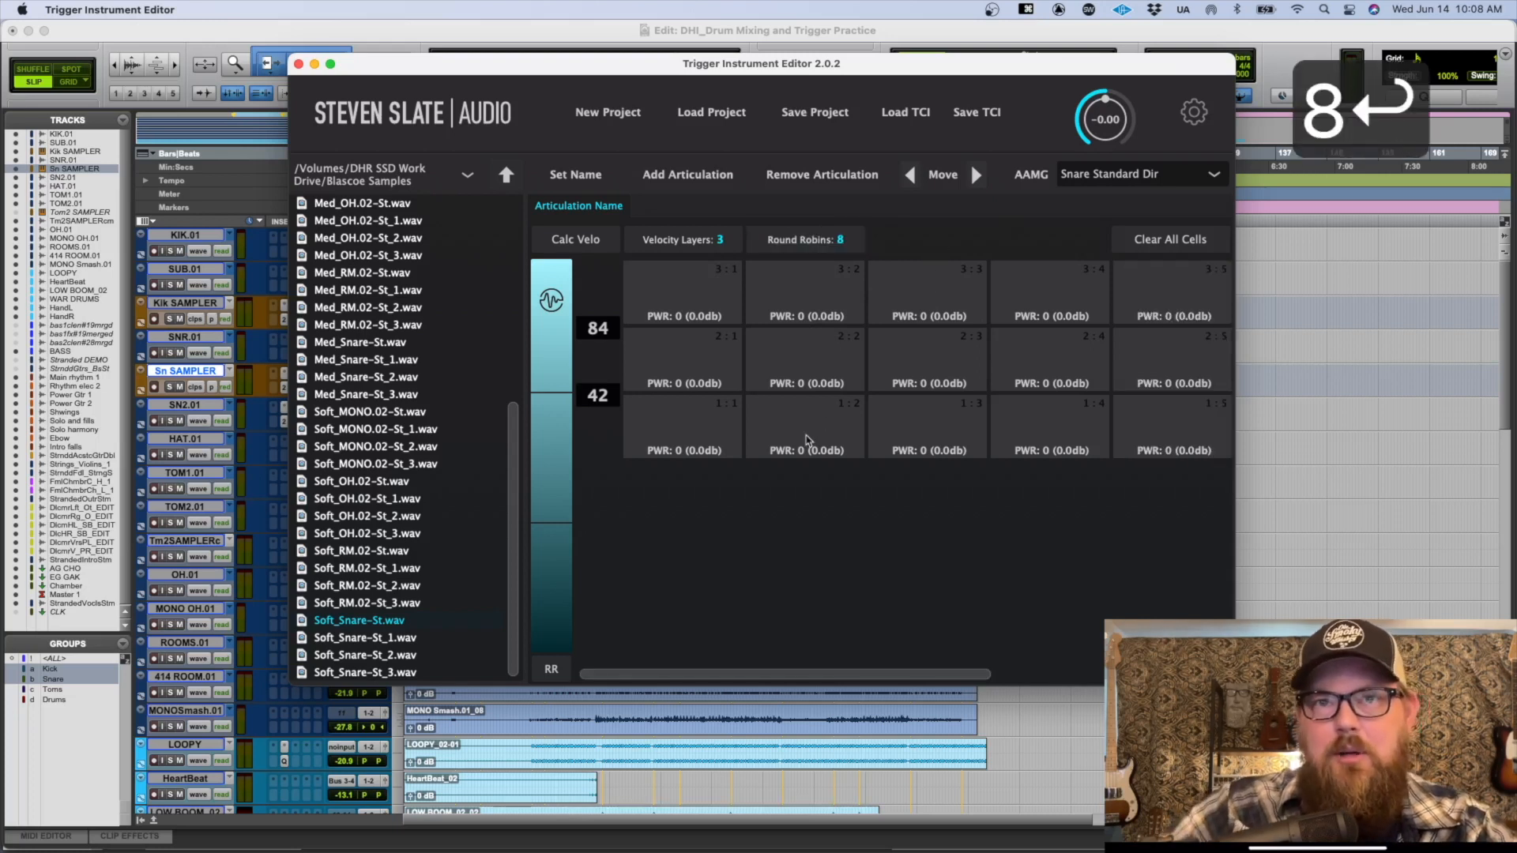
double_click(831, 243)
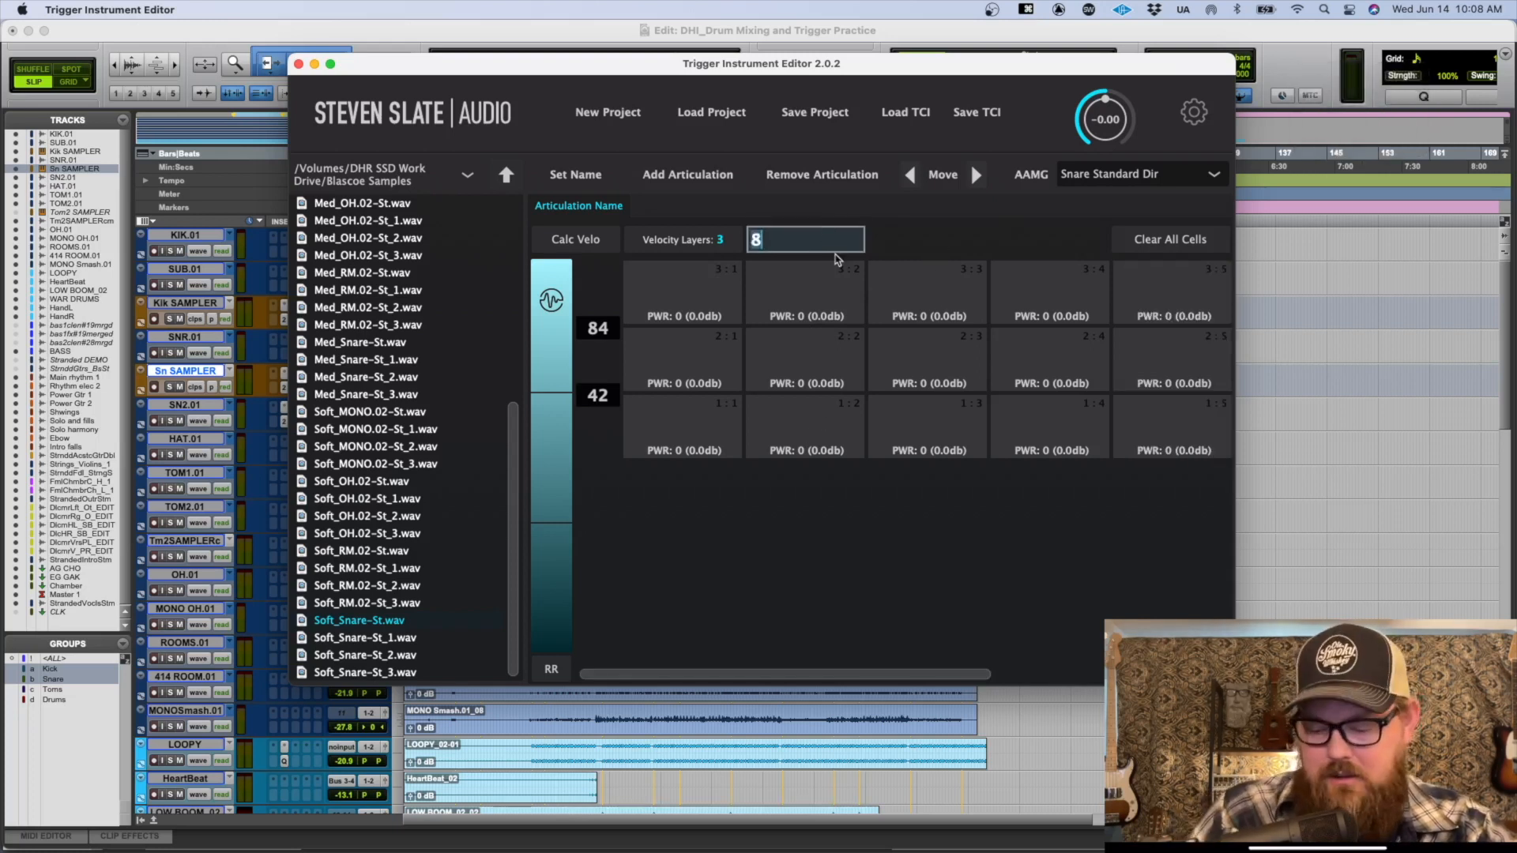
type("4")
key("Return")
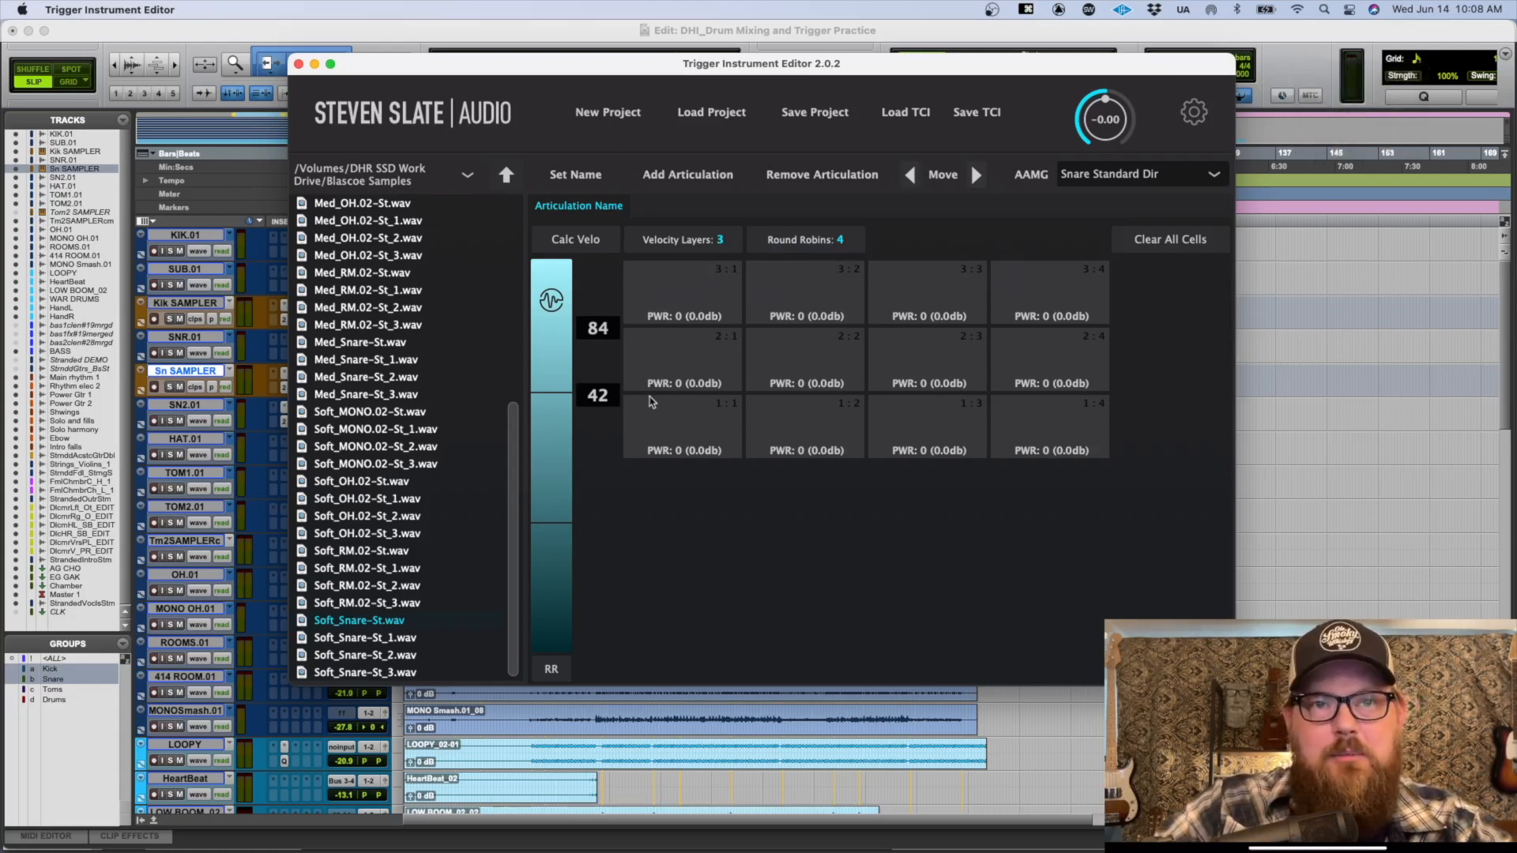
Step: Assign the four Soft_Snare samples to velocity layer 1 and the four Med_Snare samples to layer 2
left_click(382, 674, "shift")
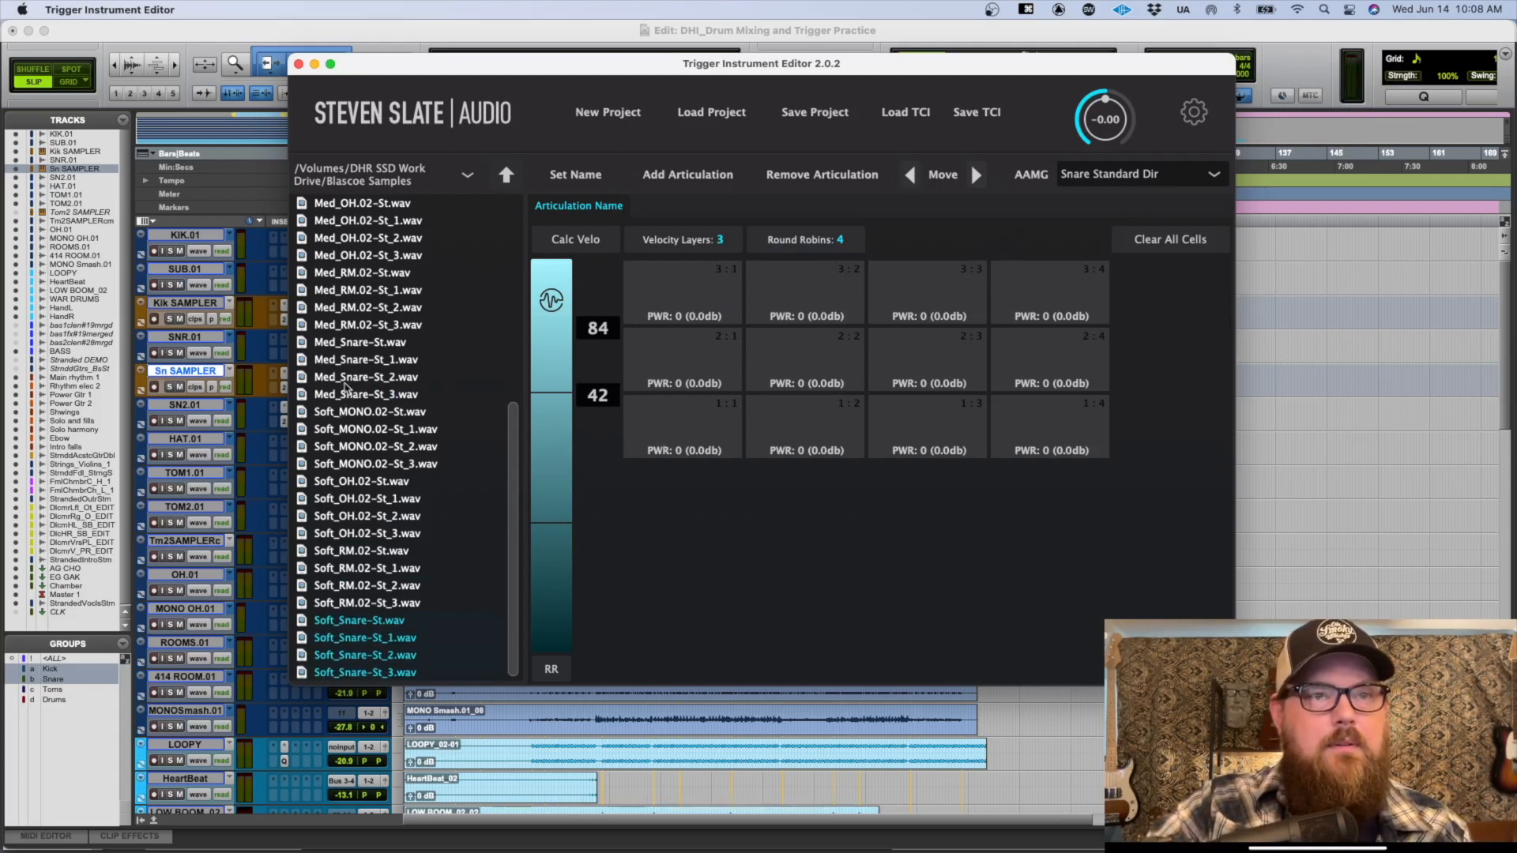
scroll(351, 342, "up", 3)
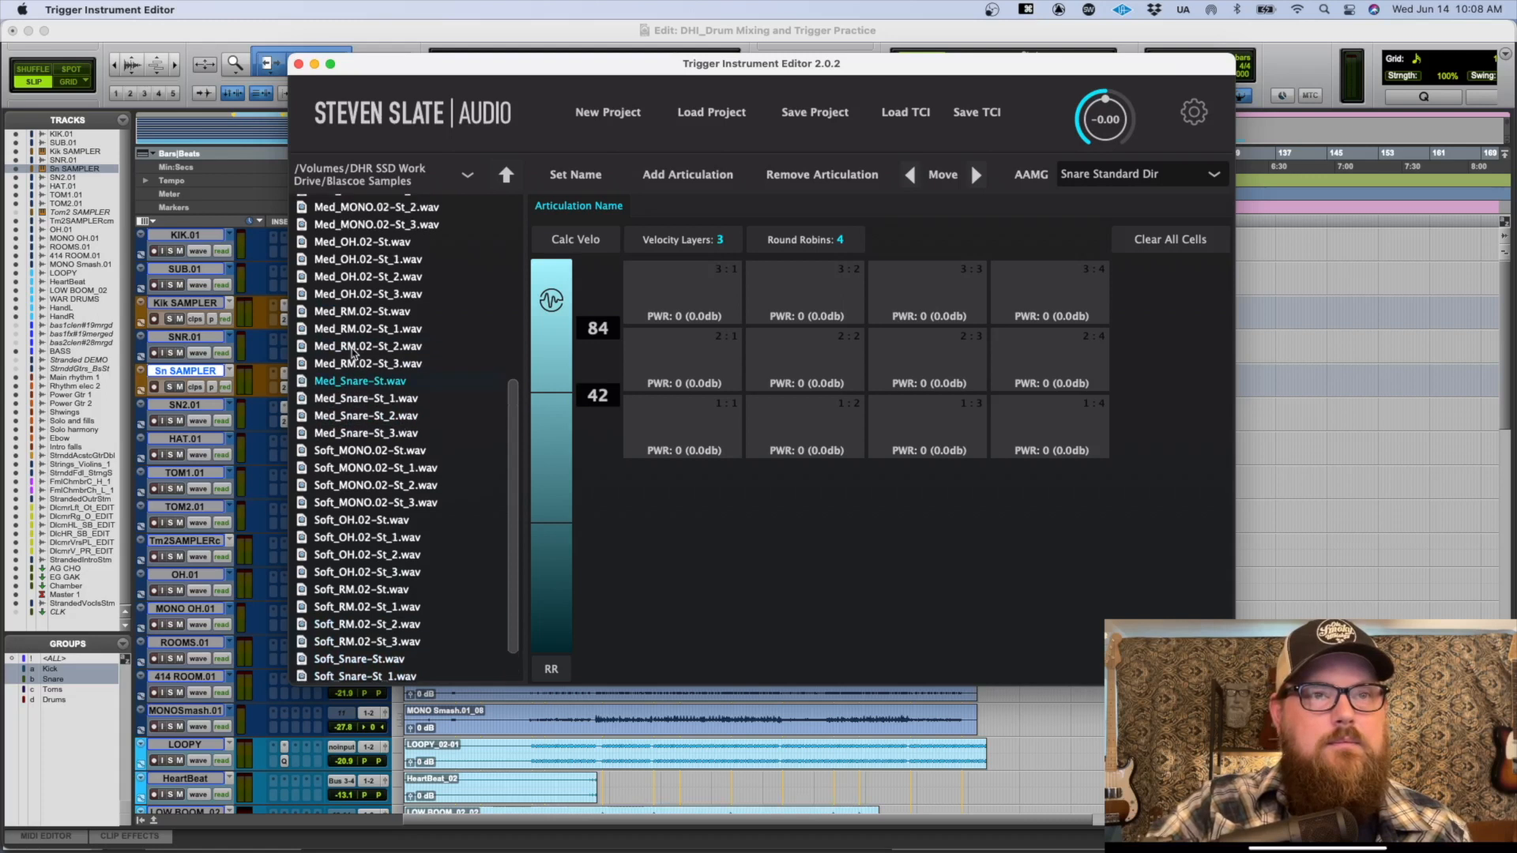
scroll(327, 318, "down", 3)
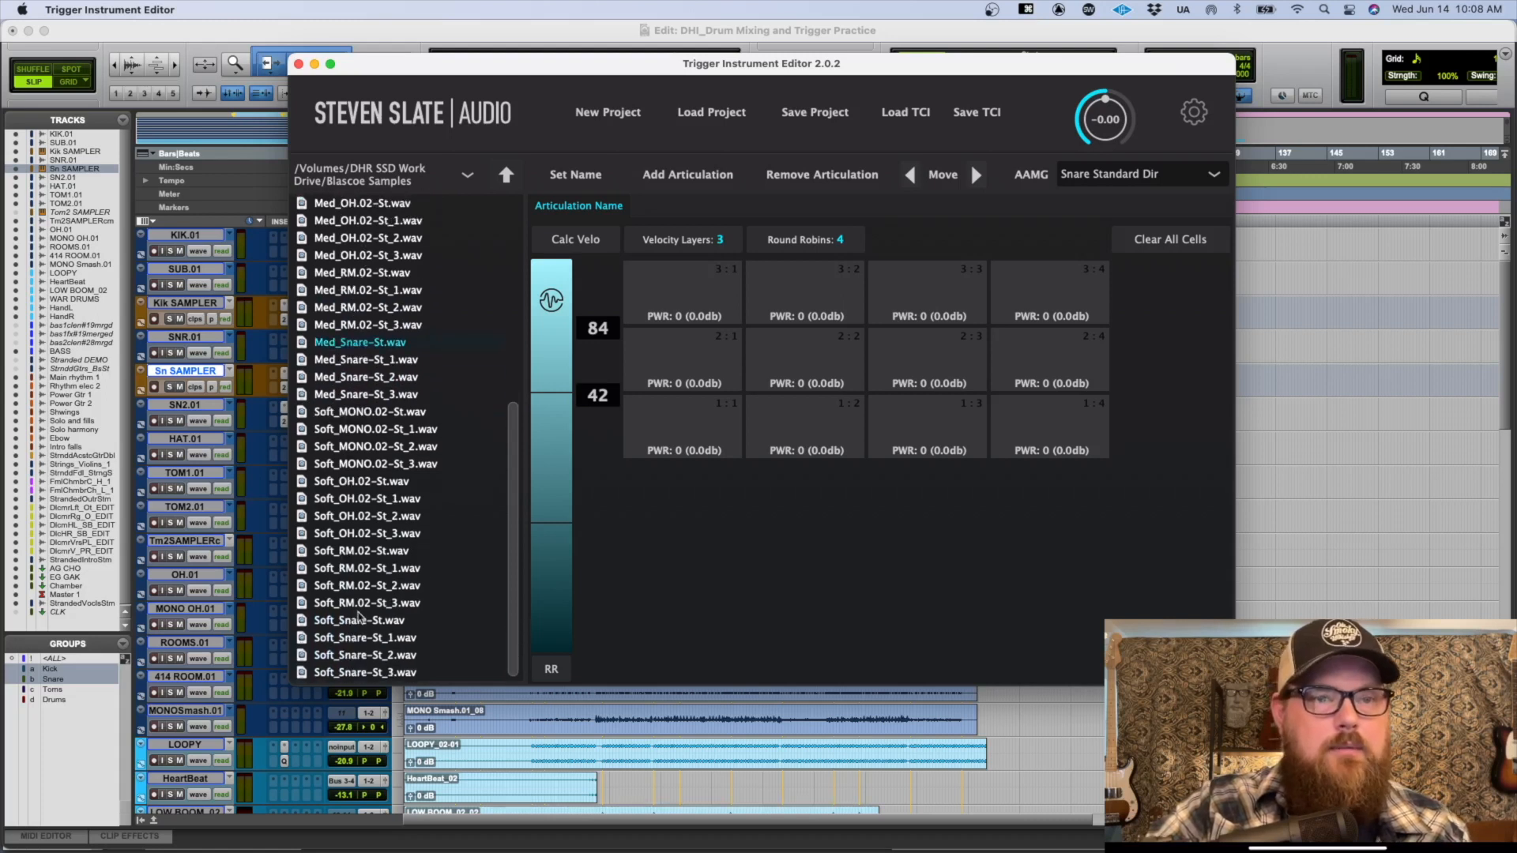
left_click(360, 620)
left_click(364, 672, "shift")
left_click_drag(368, 620, 679, 451)
left_click(347, 394)
left_click(356, 342, "shift")
left_click_drag(356, 342, 721, 367)
Step: Assign the four Hard_Snare samples to velocity layer 3 and audition the Soft_Snare-St cell
scroll(339, 431, "up", 5)
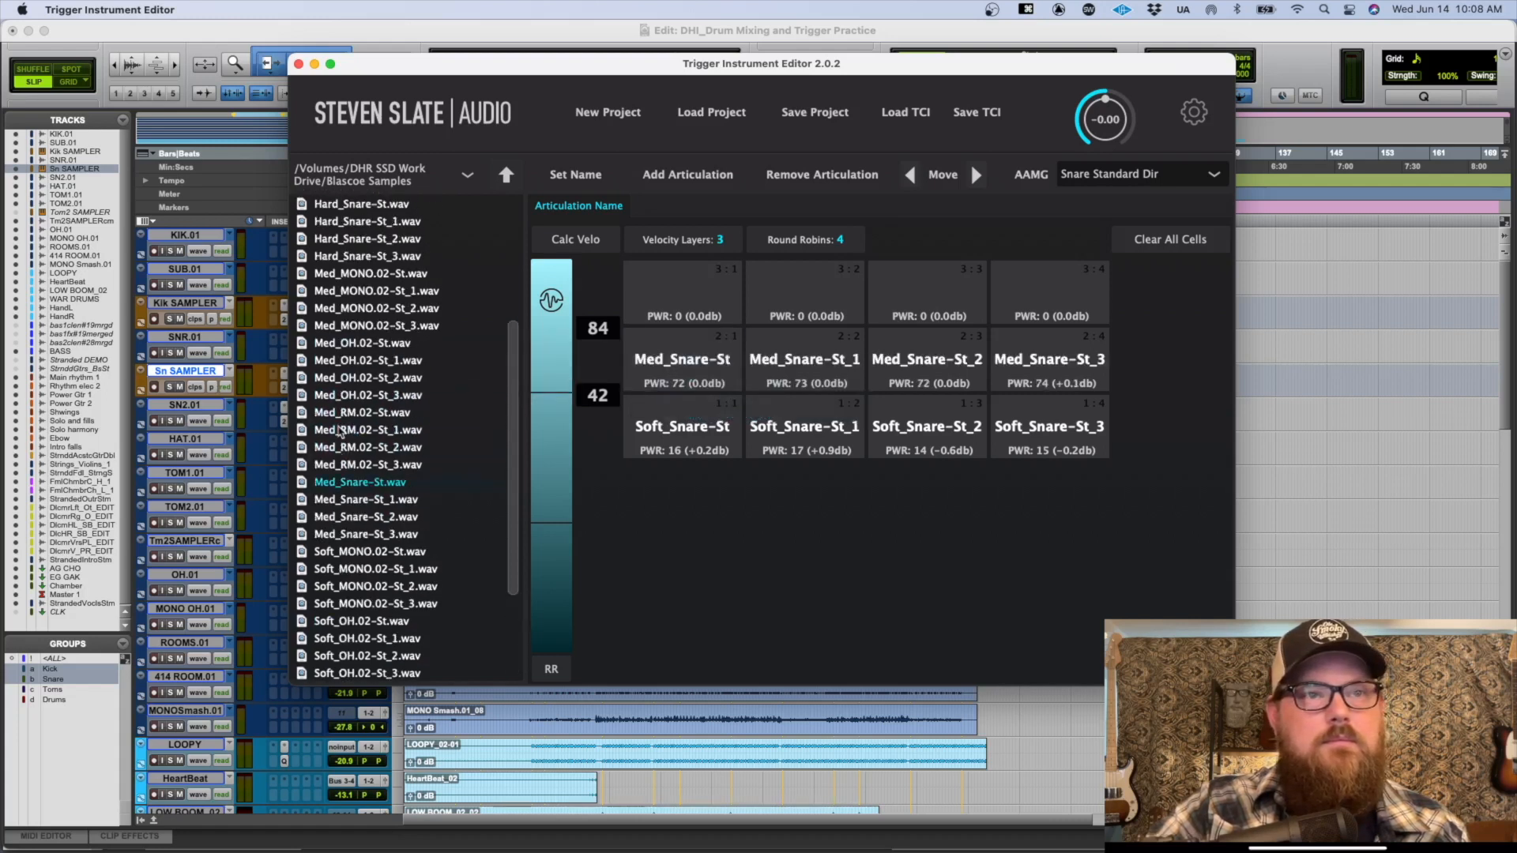
left_click(393, 240)
left_click(387, 291, "shift")
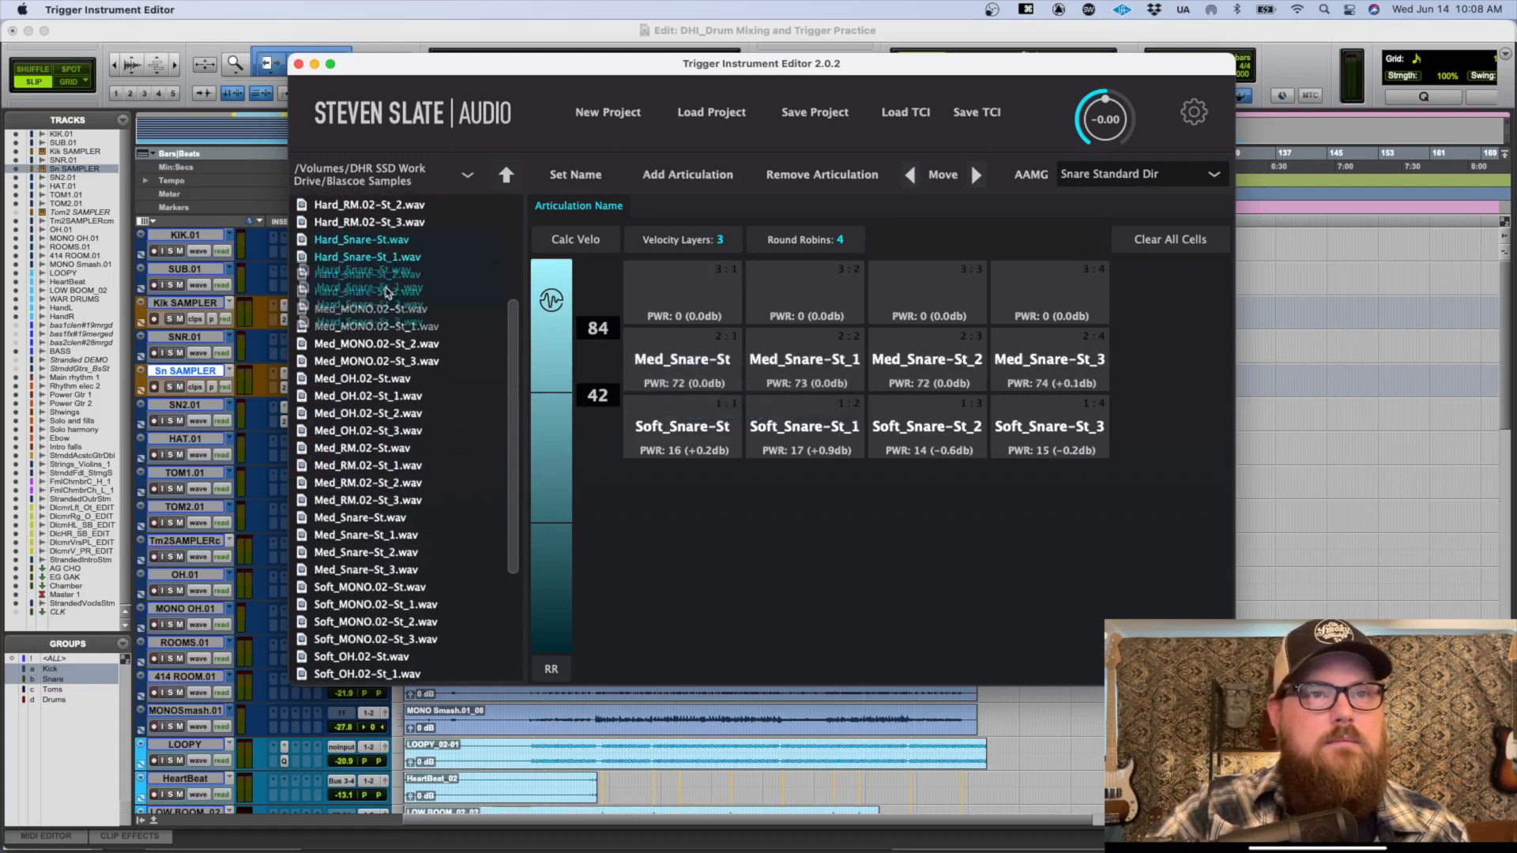
left_click_drag(383, 249, 695, 294)
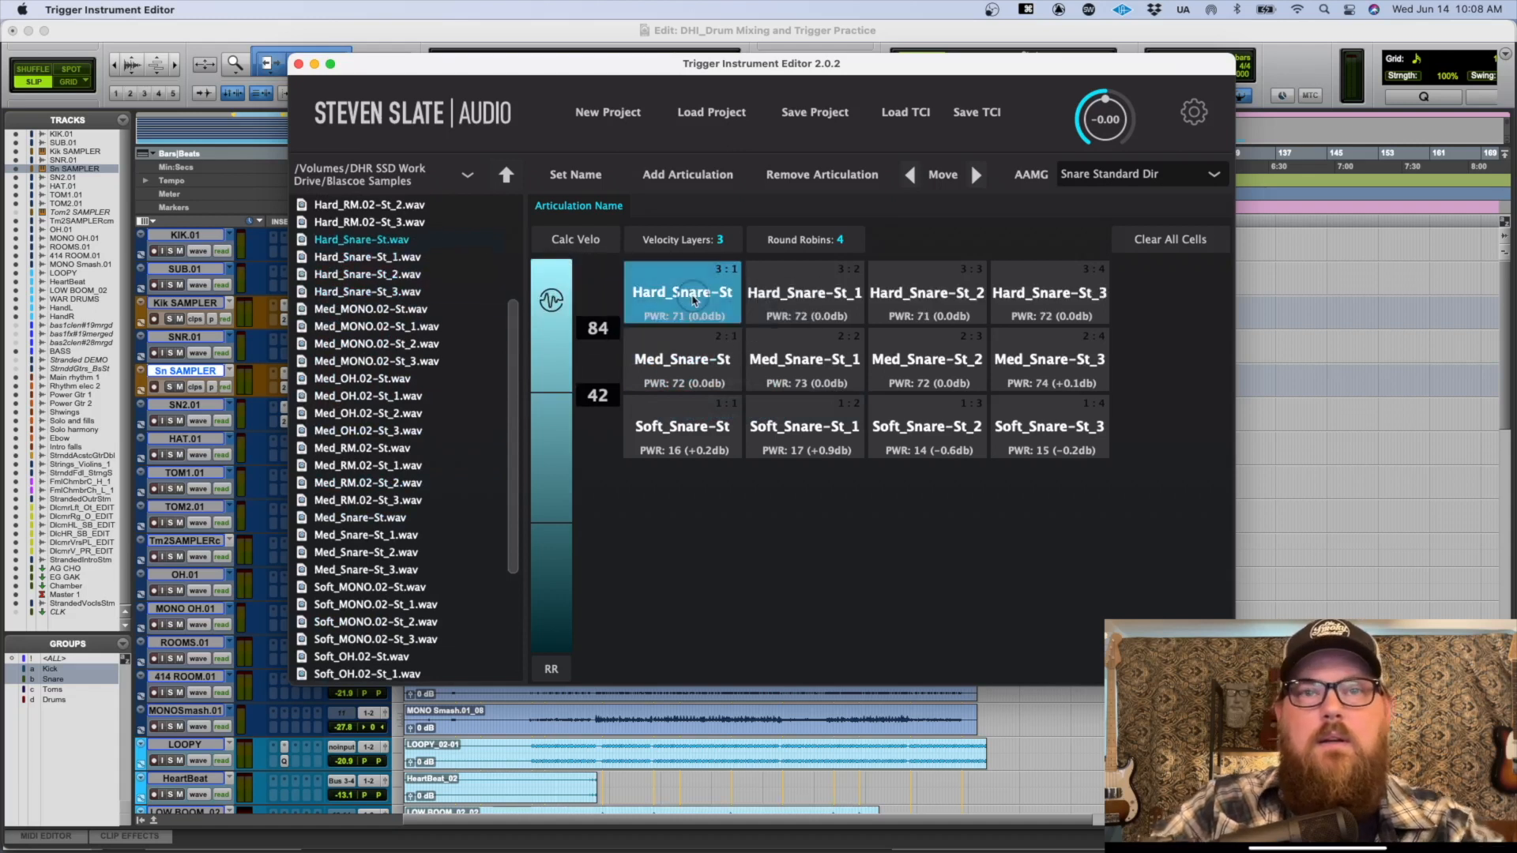
left_click(686, 415)
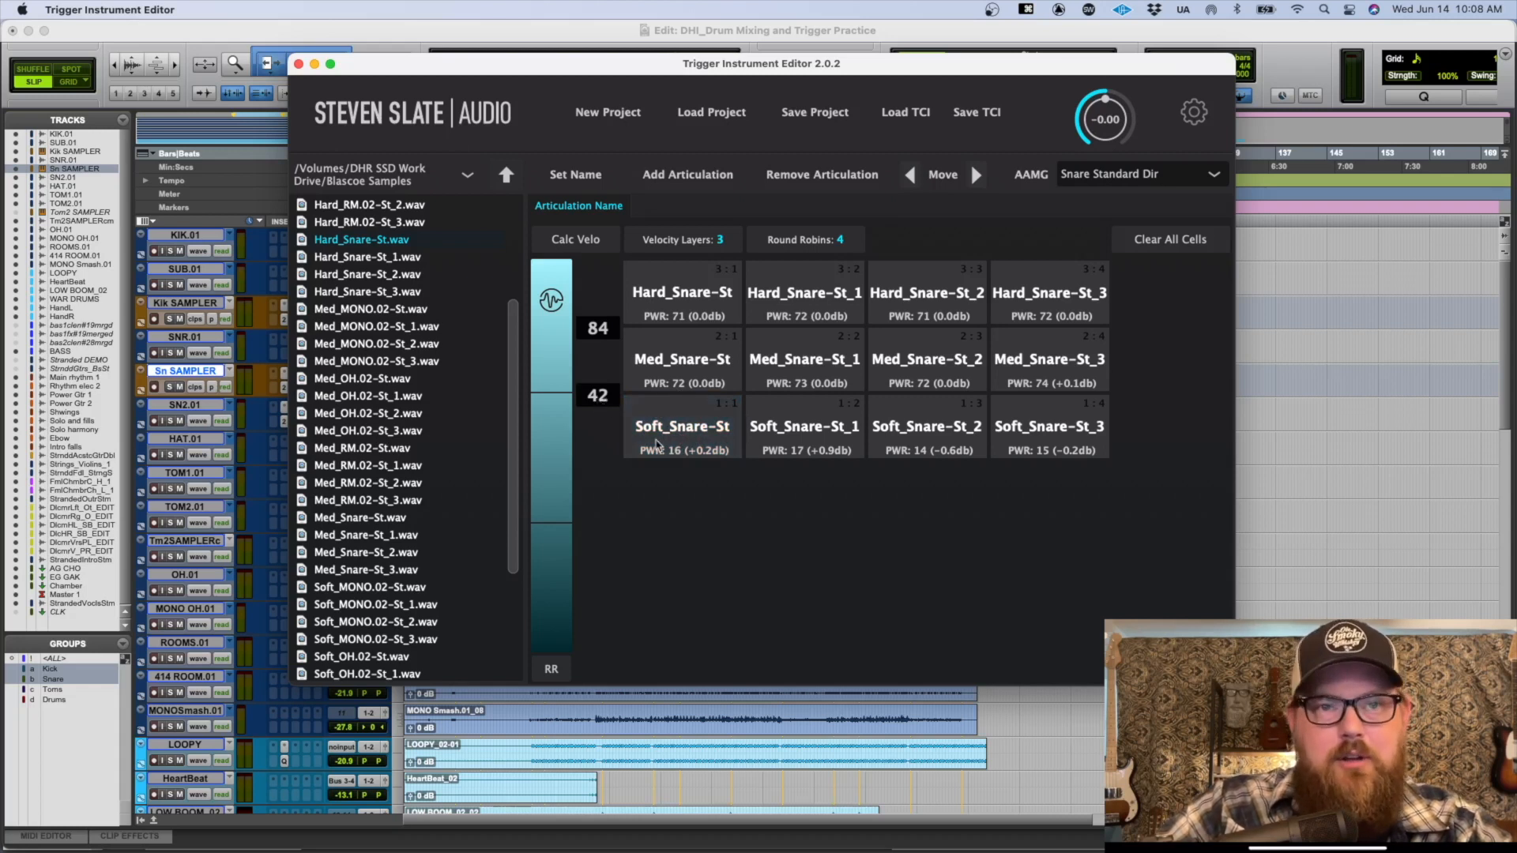
Step: Audition the Med_Snare-St and Hard_Snare-St sample cells
left_click(653, 355)
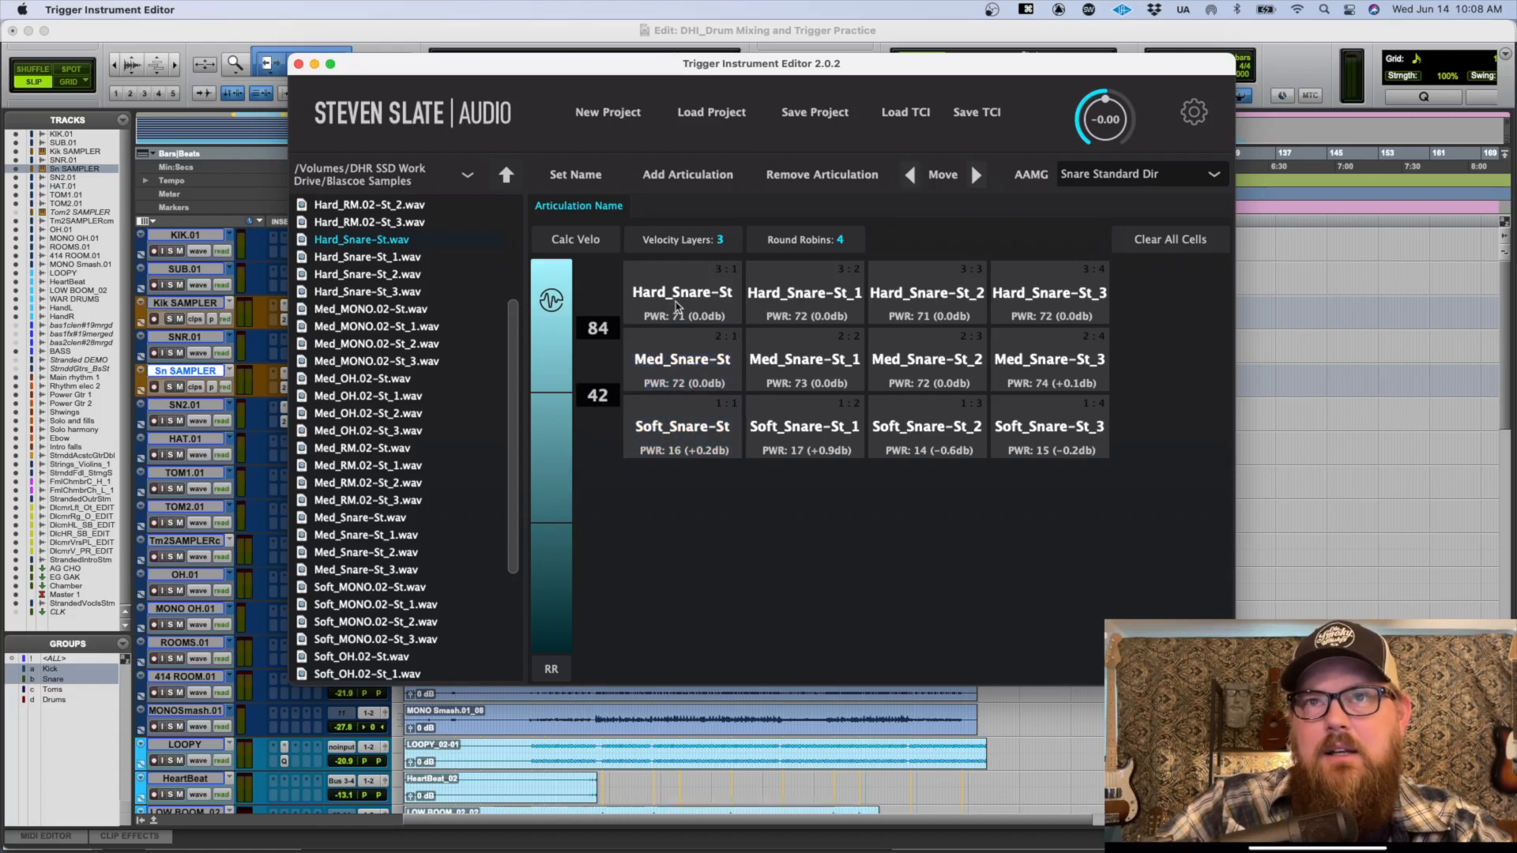
left_click(676, 303)
left_click(676, 303)
left_click(676, 304)
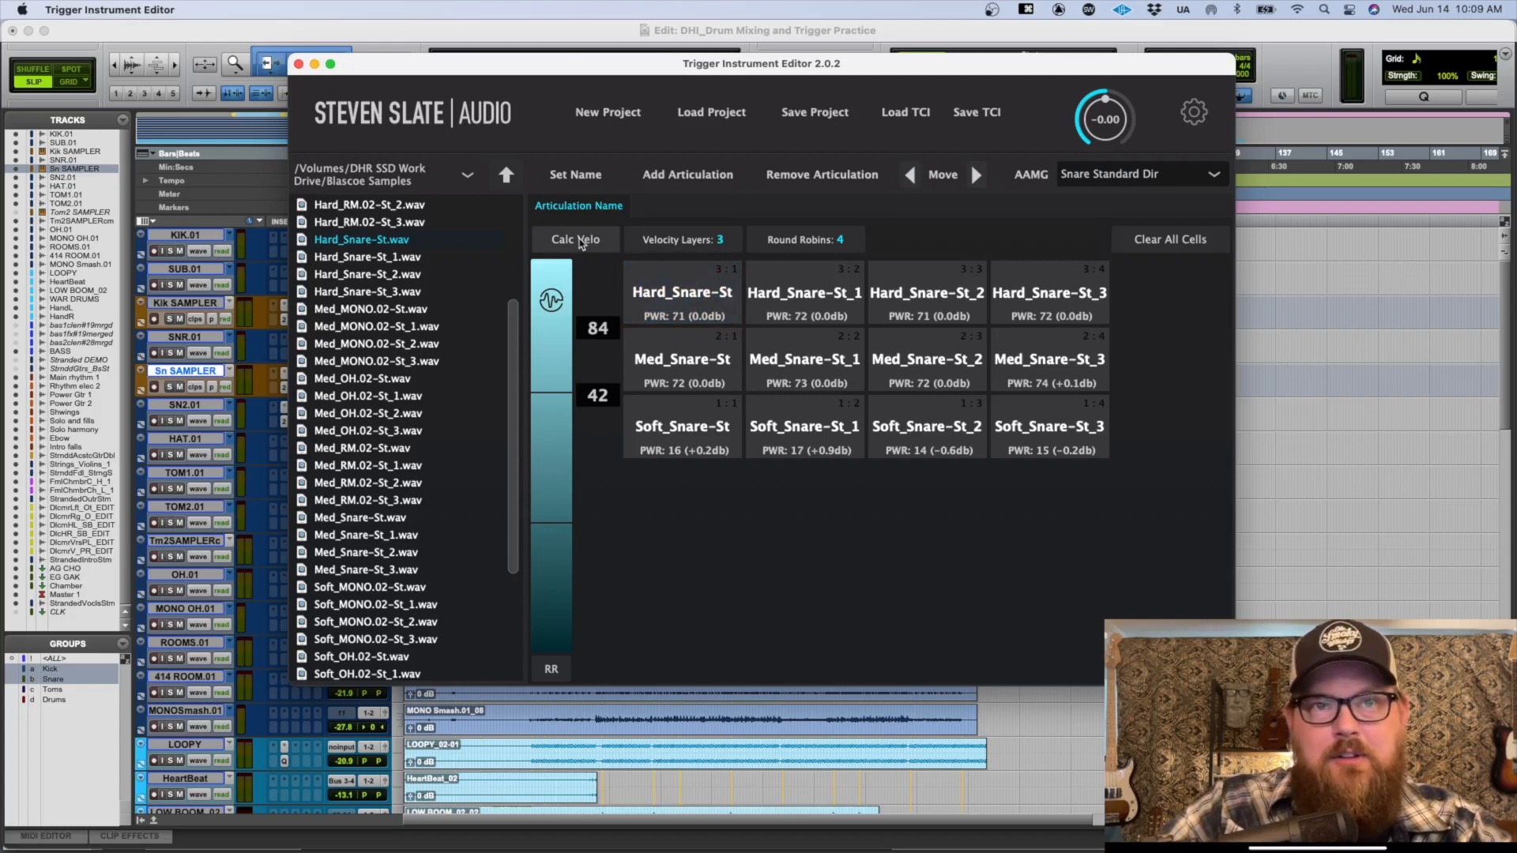
Step: Try to calculate the velocity layer ranges automatically from the assigned samples
left_click(581, 241)
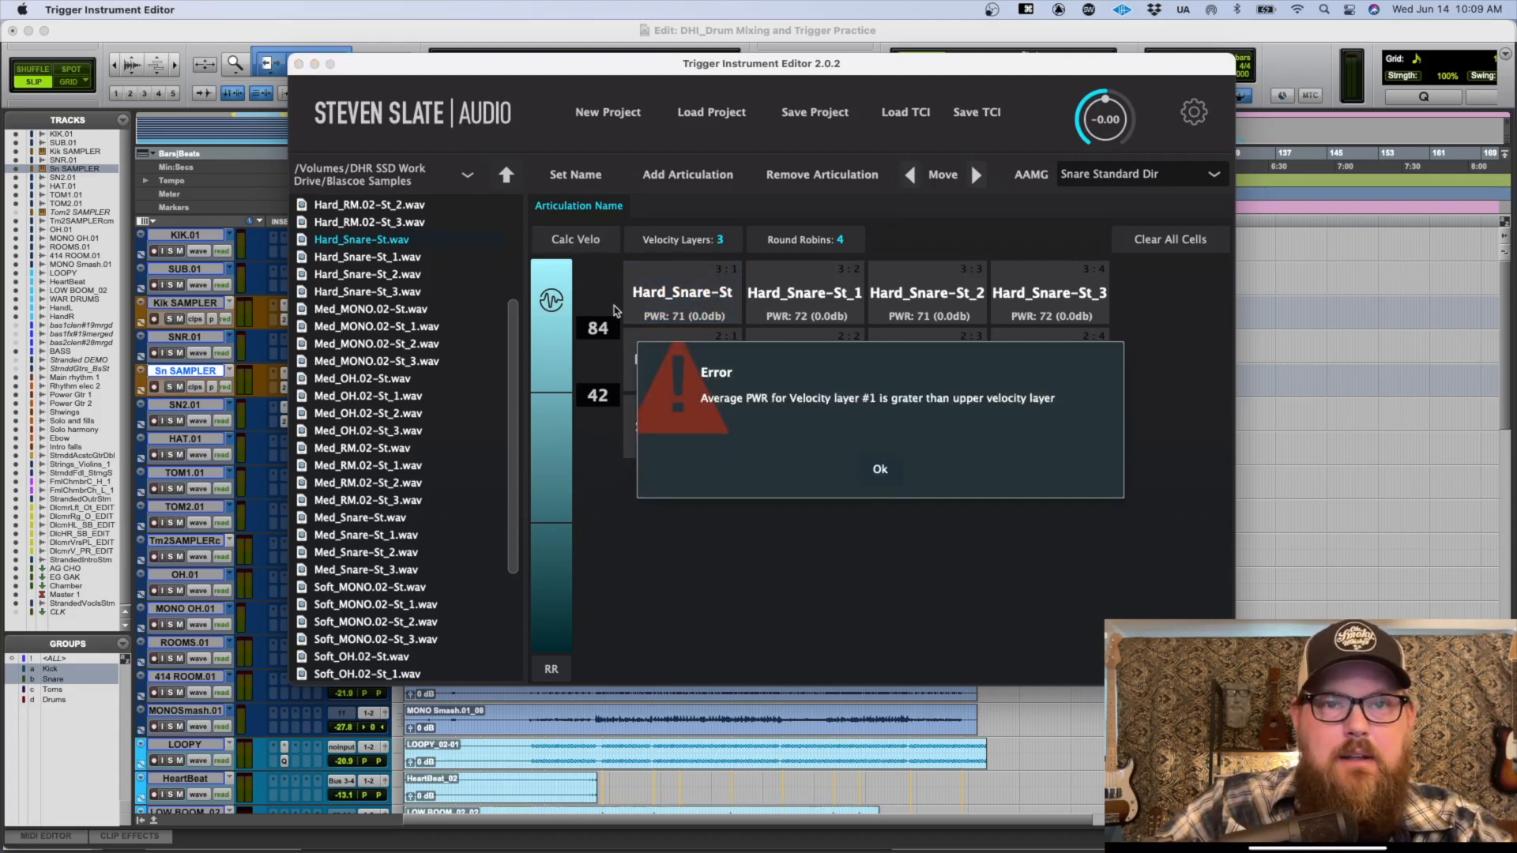
left_click(880, 471)
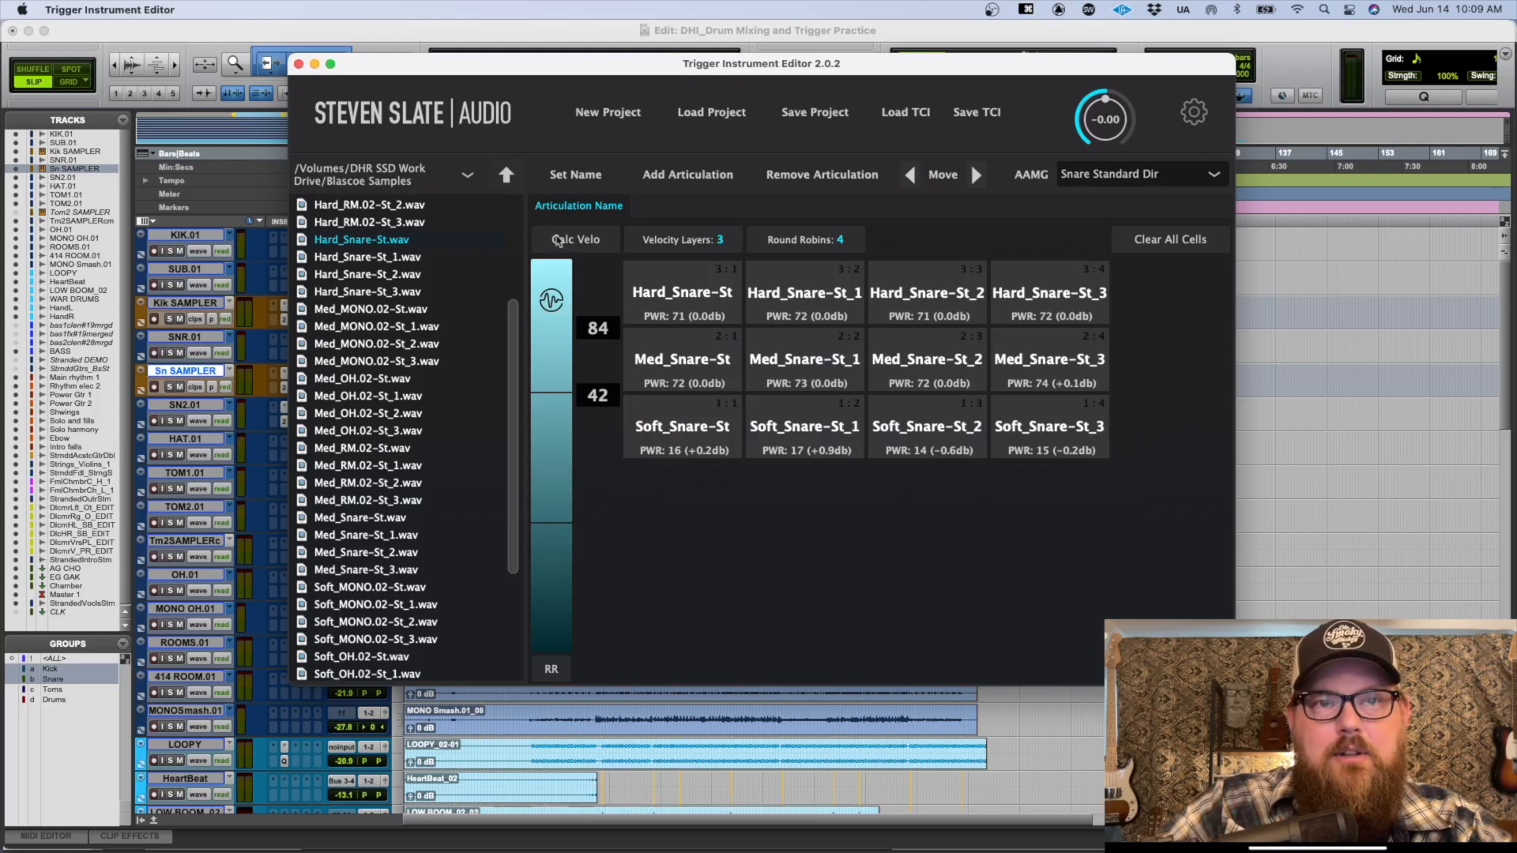
left_click(583, 241)
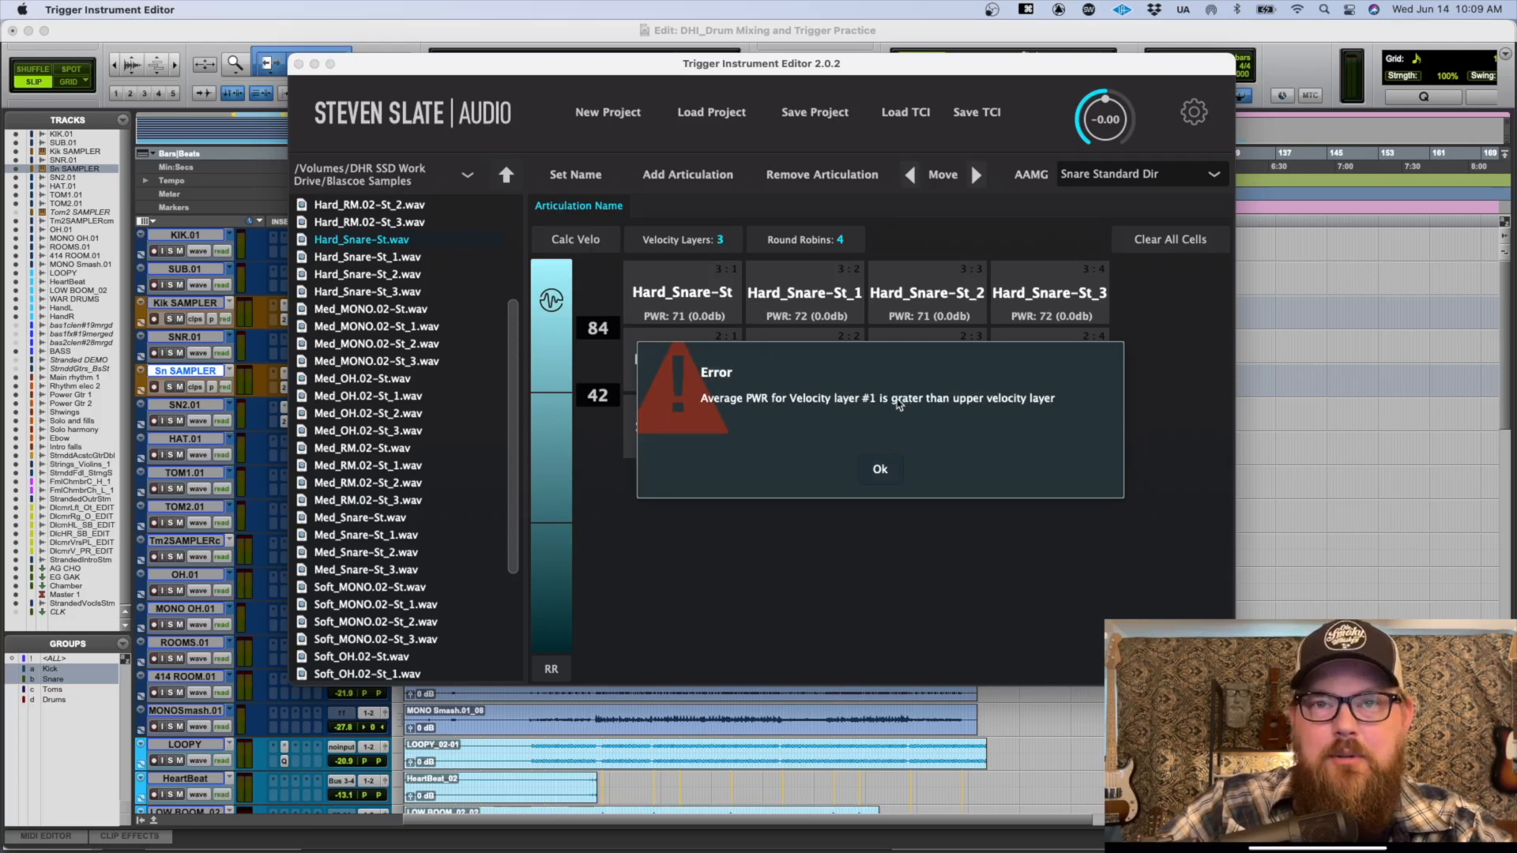
left_click(880, 469)
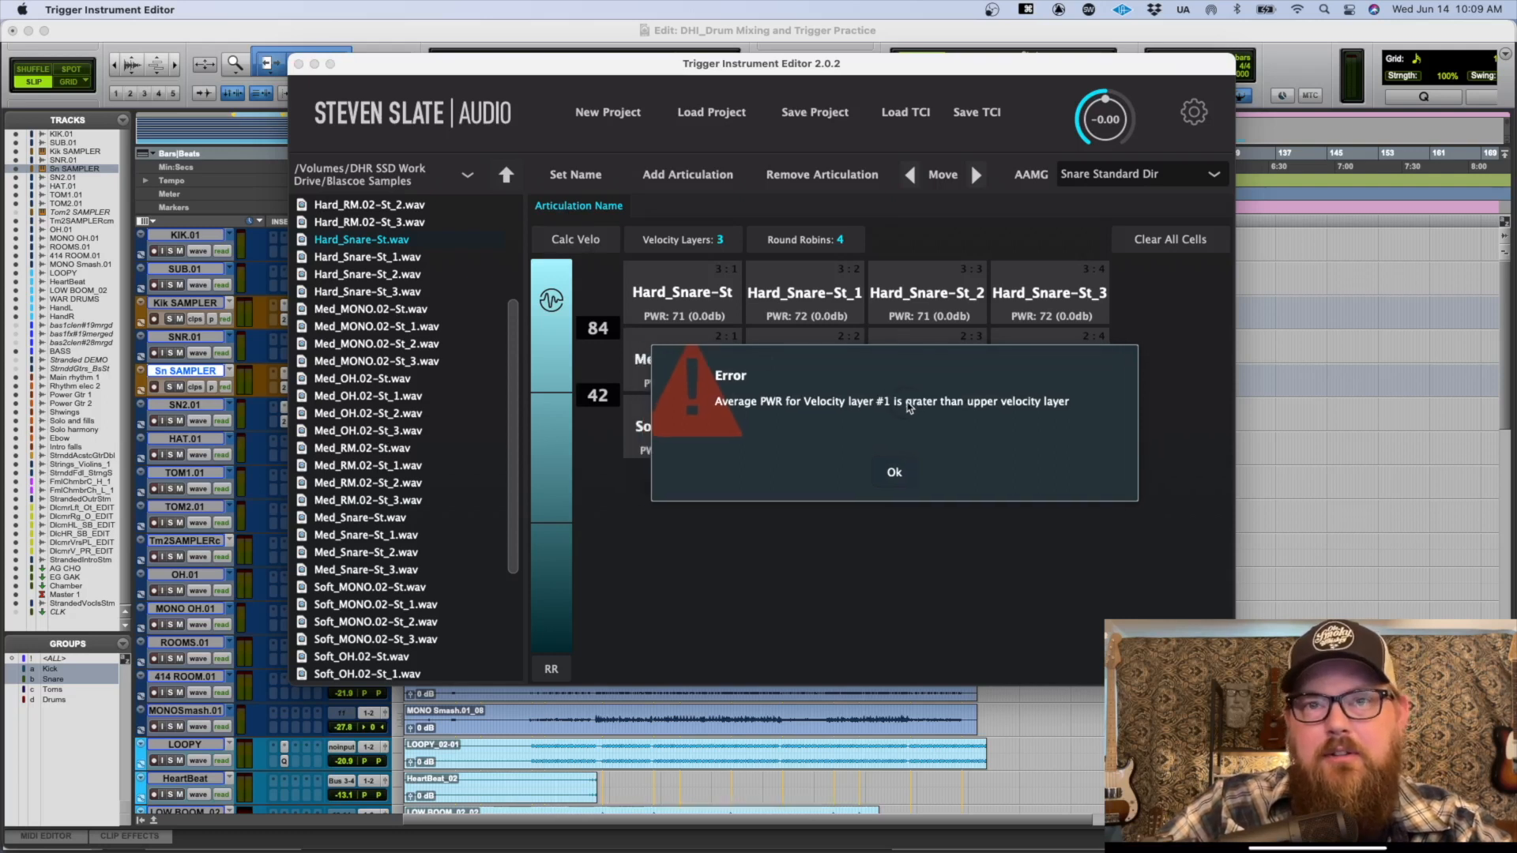
left_click(893, 473)
Step: Set the velocity split between the medium and hard layers to 94 and audition all three layers at various velocities
left_click_drag(597, 339, 593, 162)
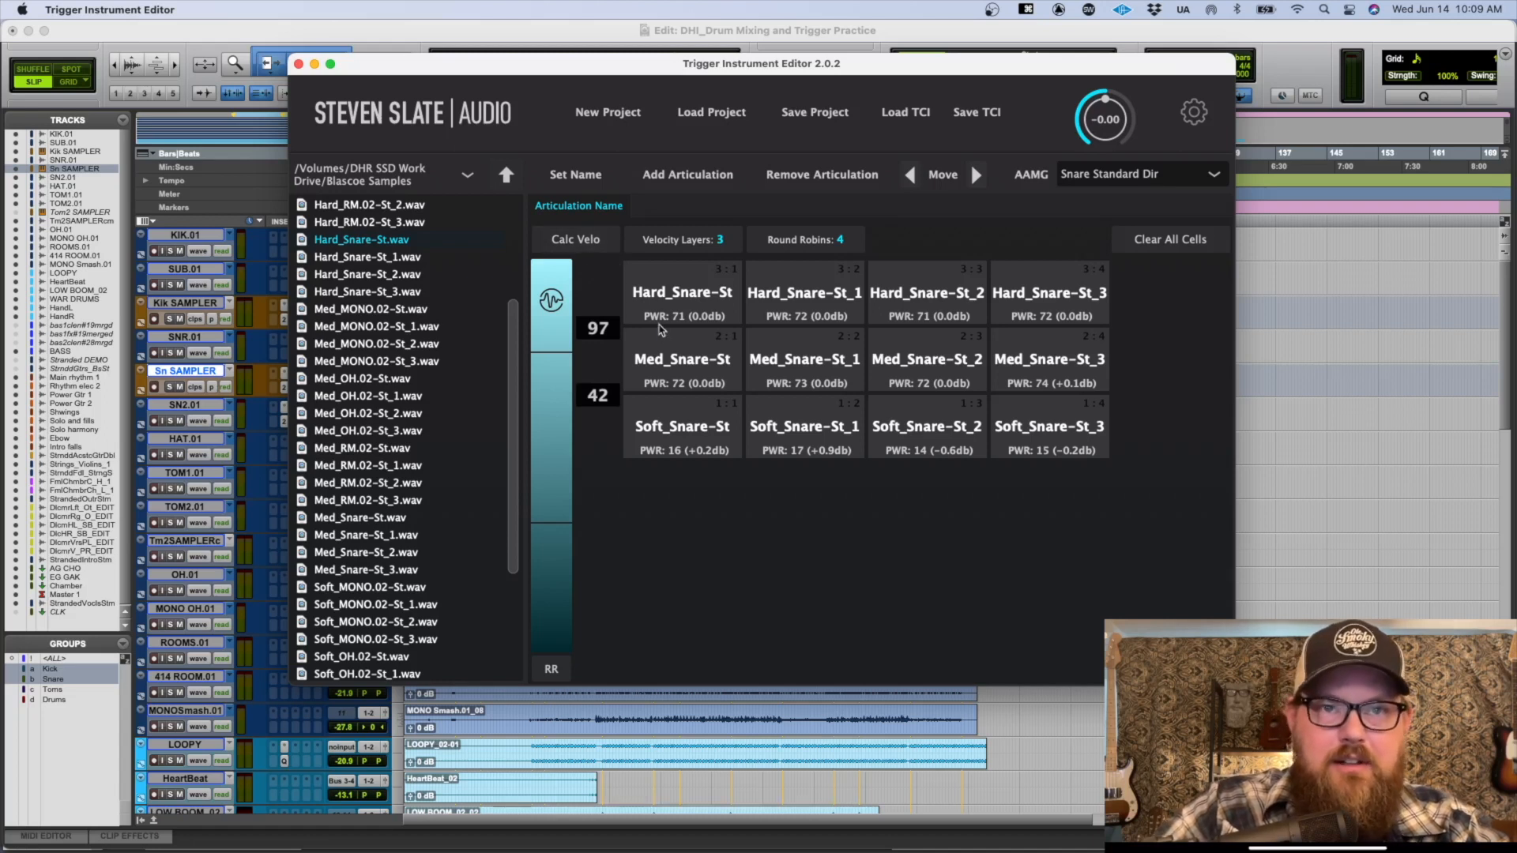
left_click_drag(622, 344, 606, 380)
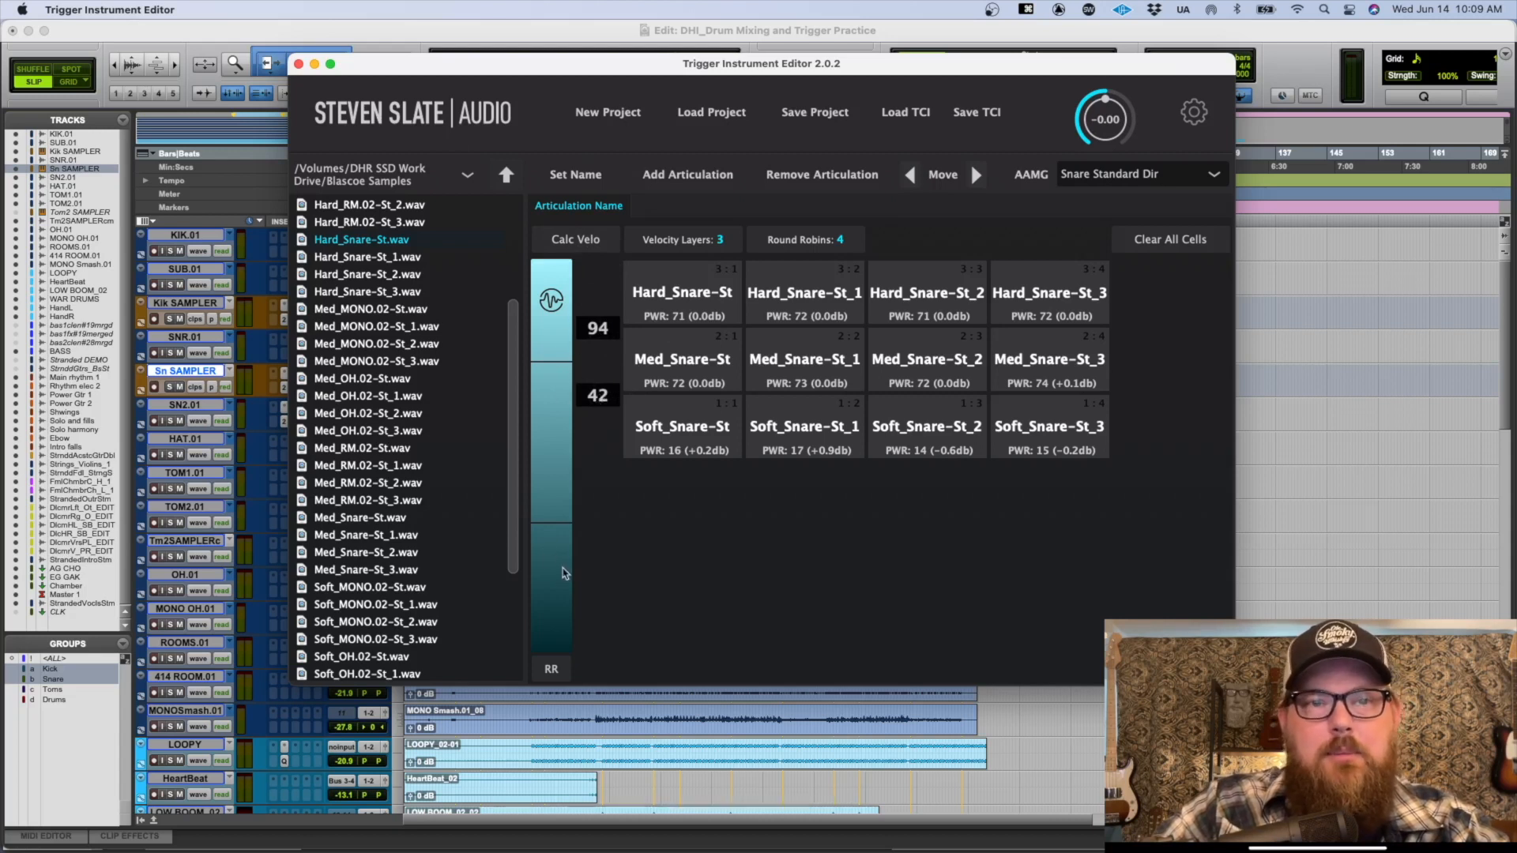
left_click(562, 569)
left_click(540, 463)
left_click(544, 319)
left_click(548, 291)
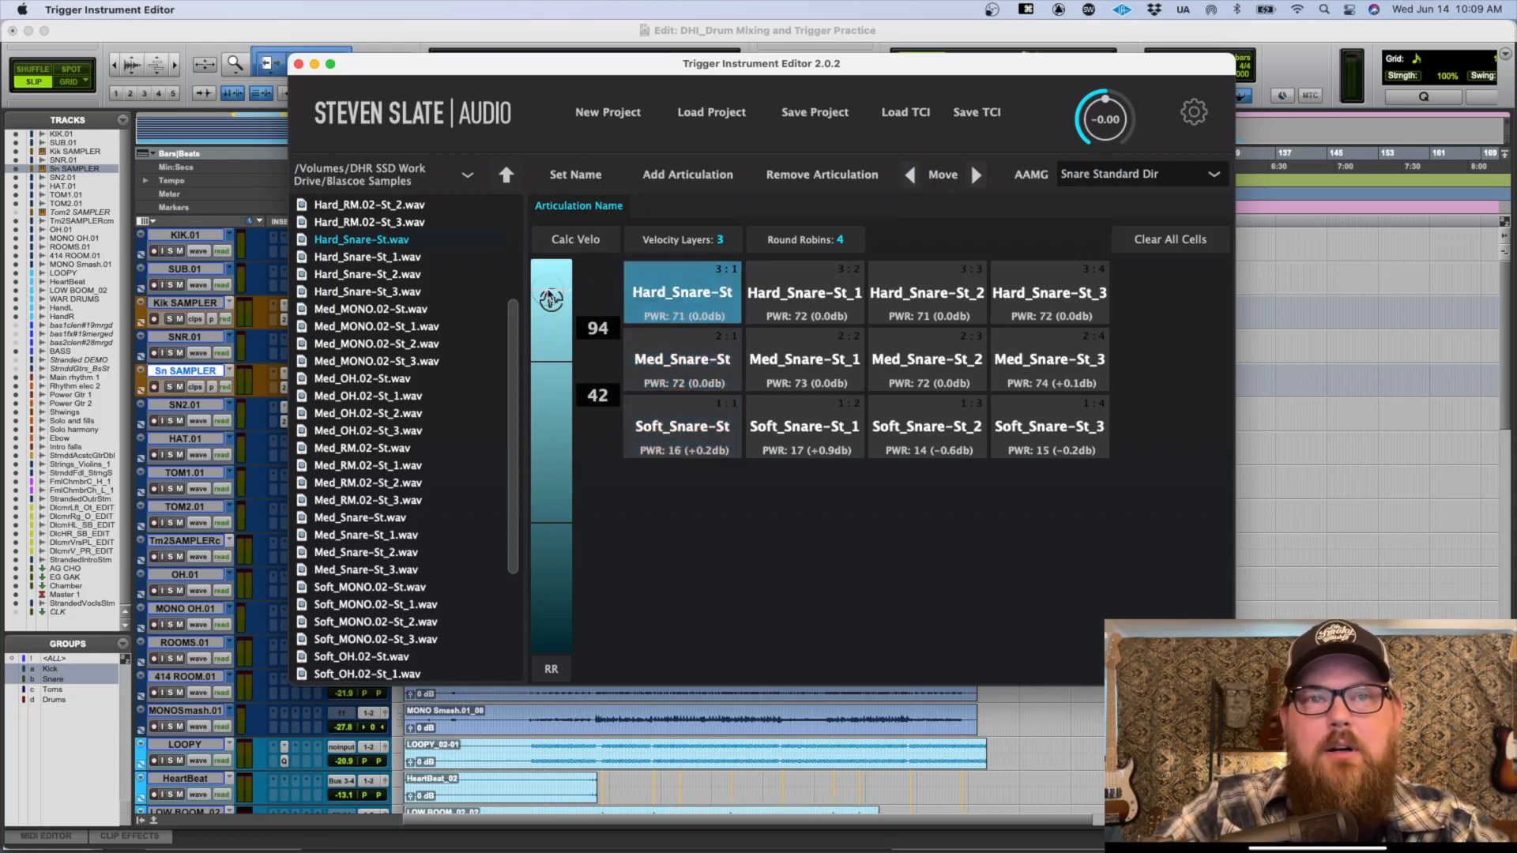
left_click(552, 411)
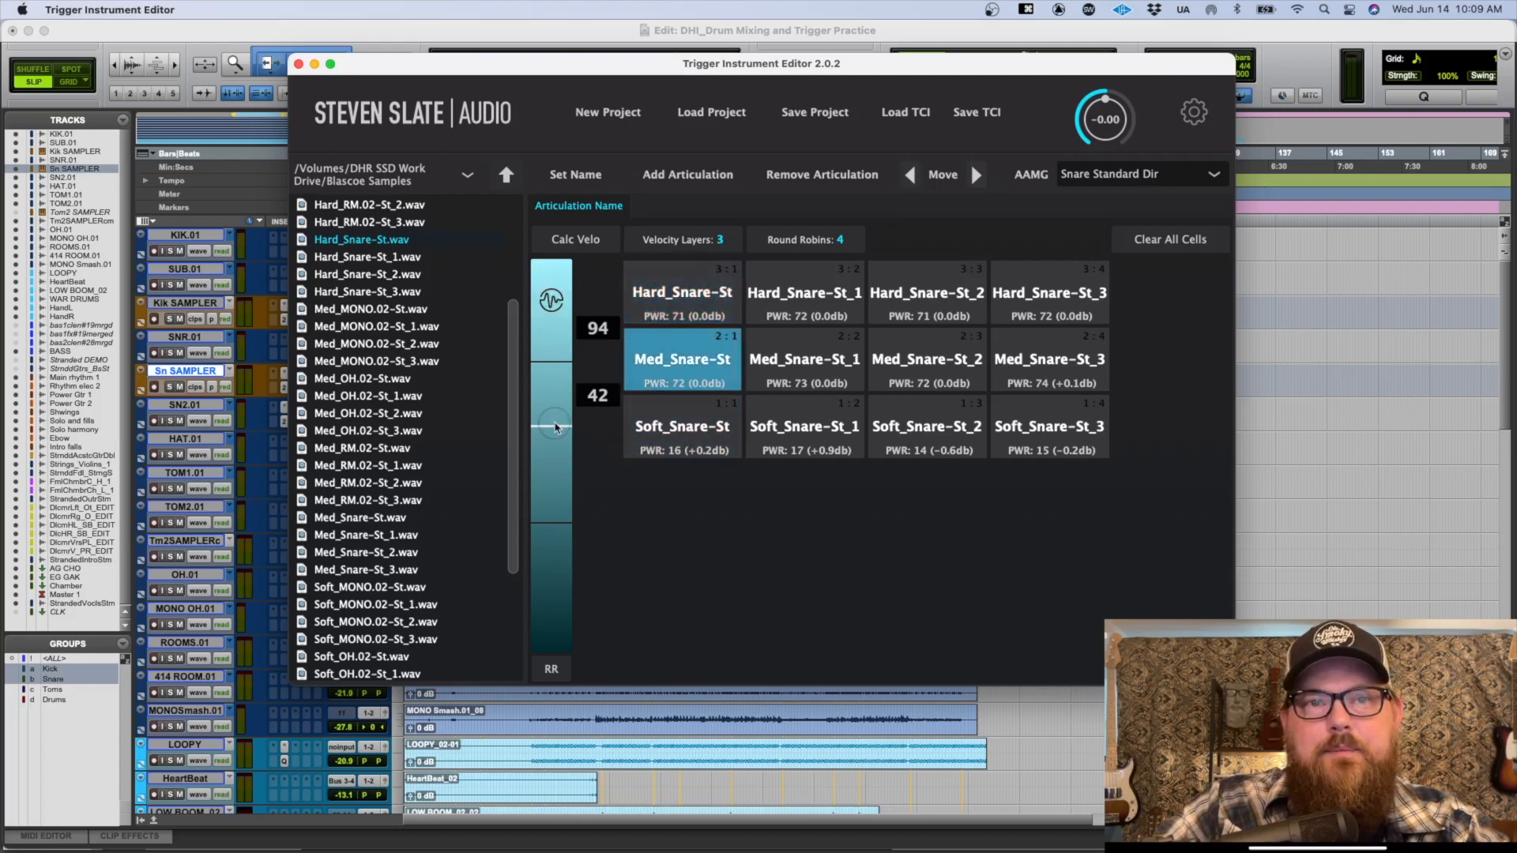
left_click(551, 577)
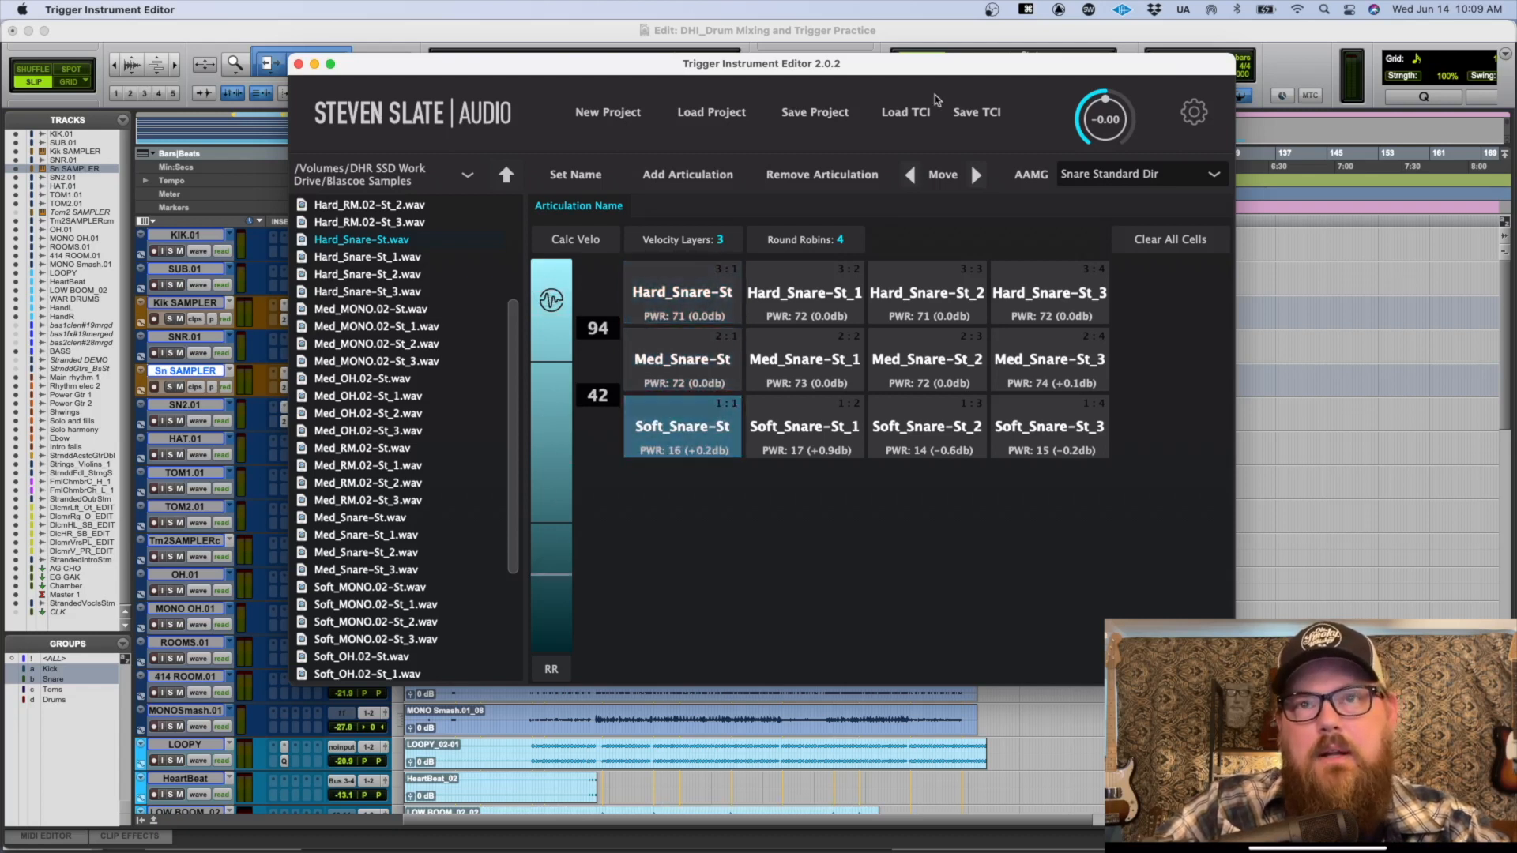
Step: Open and cancel the TCI save dialog, and clear all sample cells of the instrument
left_click(974, 117)
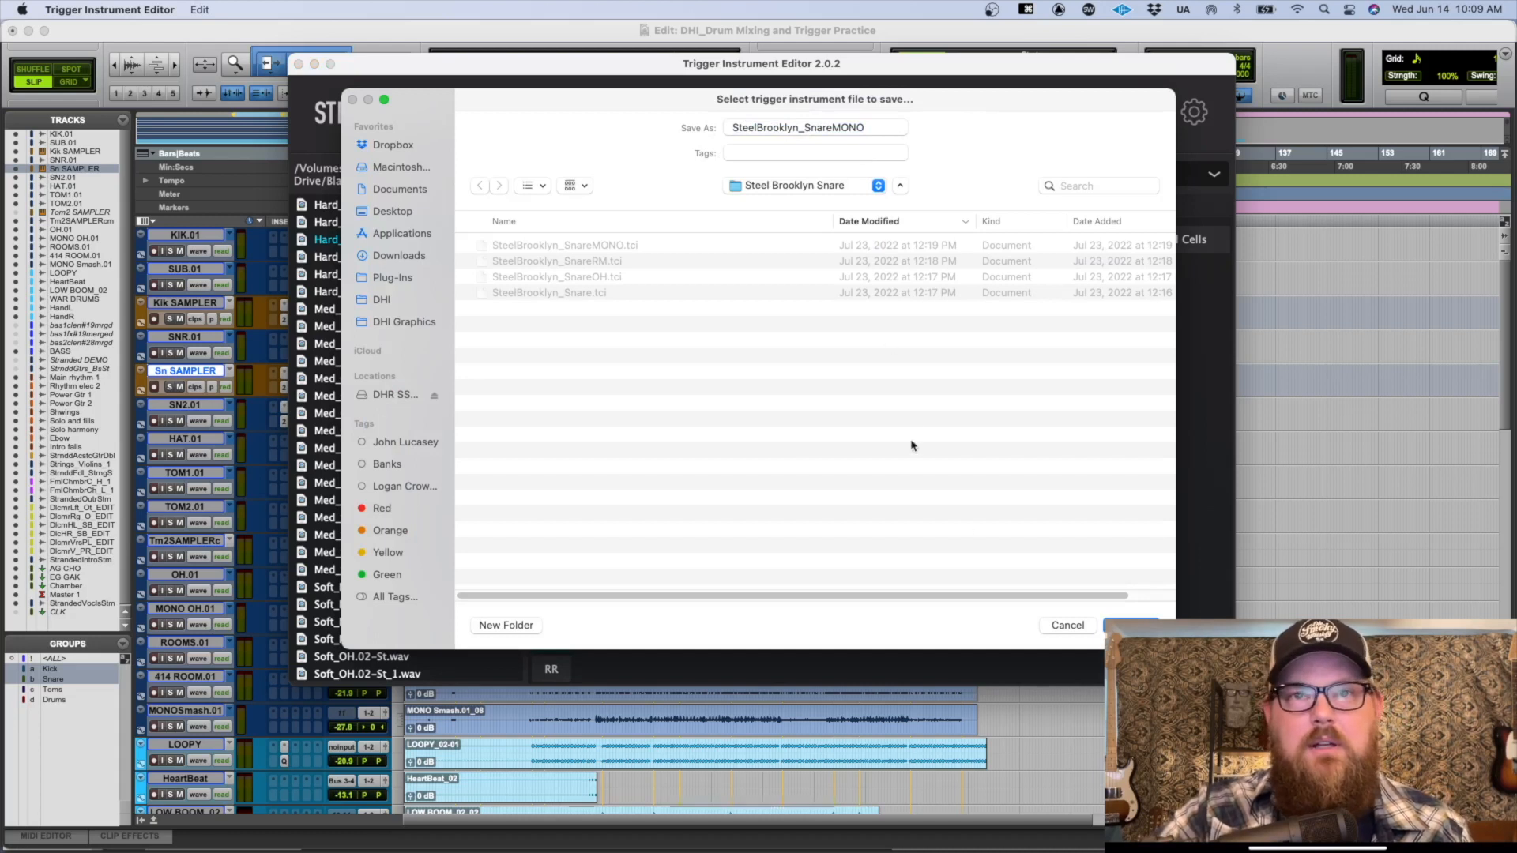
left_click(1066, 627)
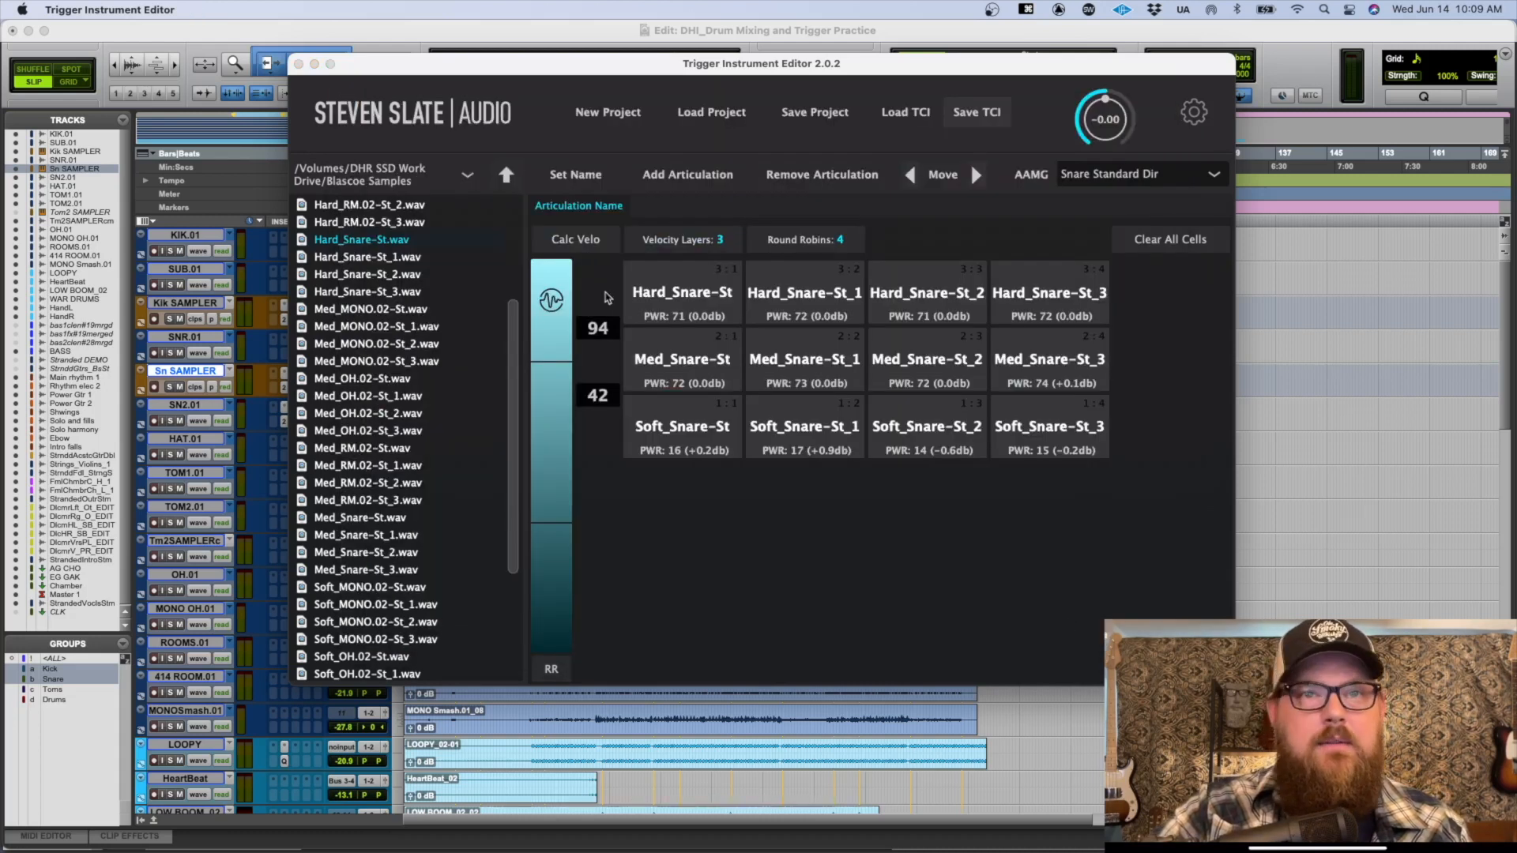
left_click(1162, 240)
left_click(850, 488)
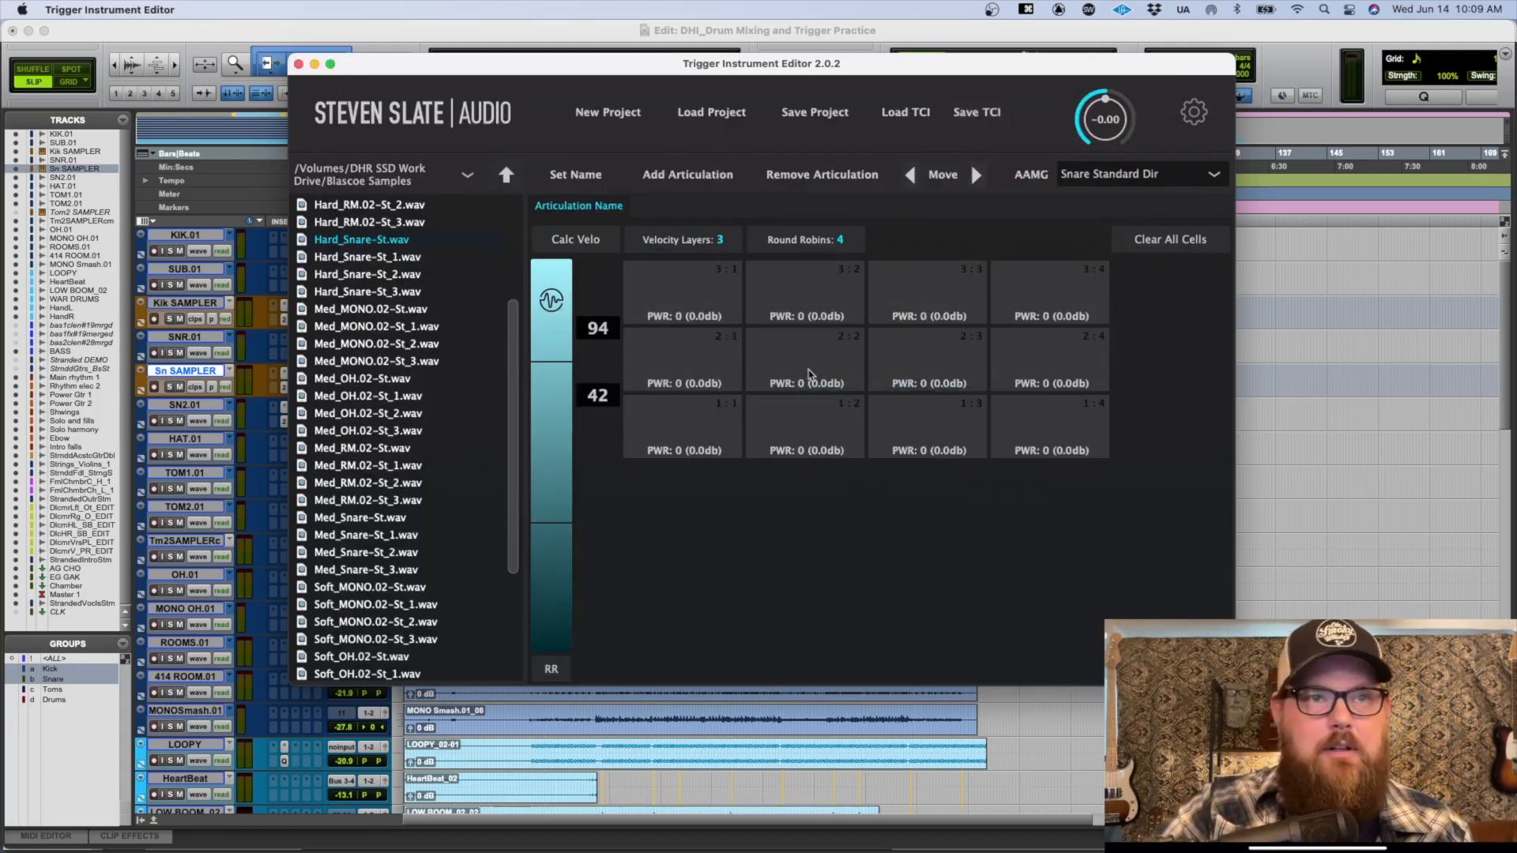
Step: Assign the four Hard_OH.02 samples to velocity layer 3 and the four Med_OH.02 samples to layer 2
scroll(406, 292, "up", 1)
scroll(348, 347, "up", 9)
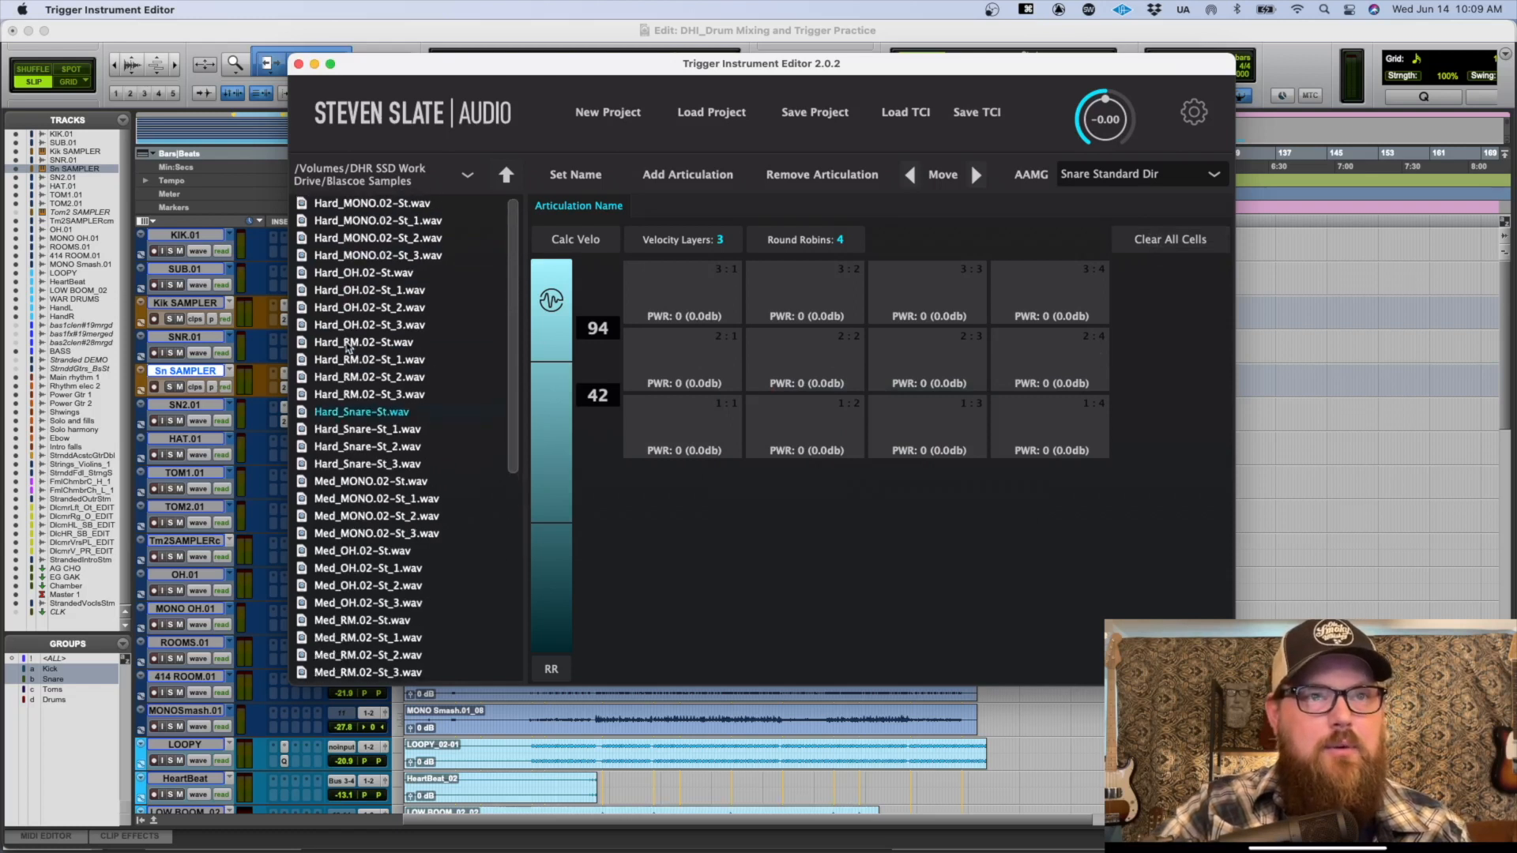
left_click(348, 274)
left_click(360, 325, "shift")
left_click_drag(359, 274, 696, 303)
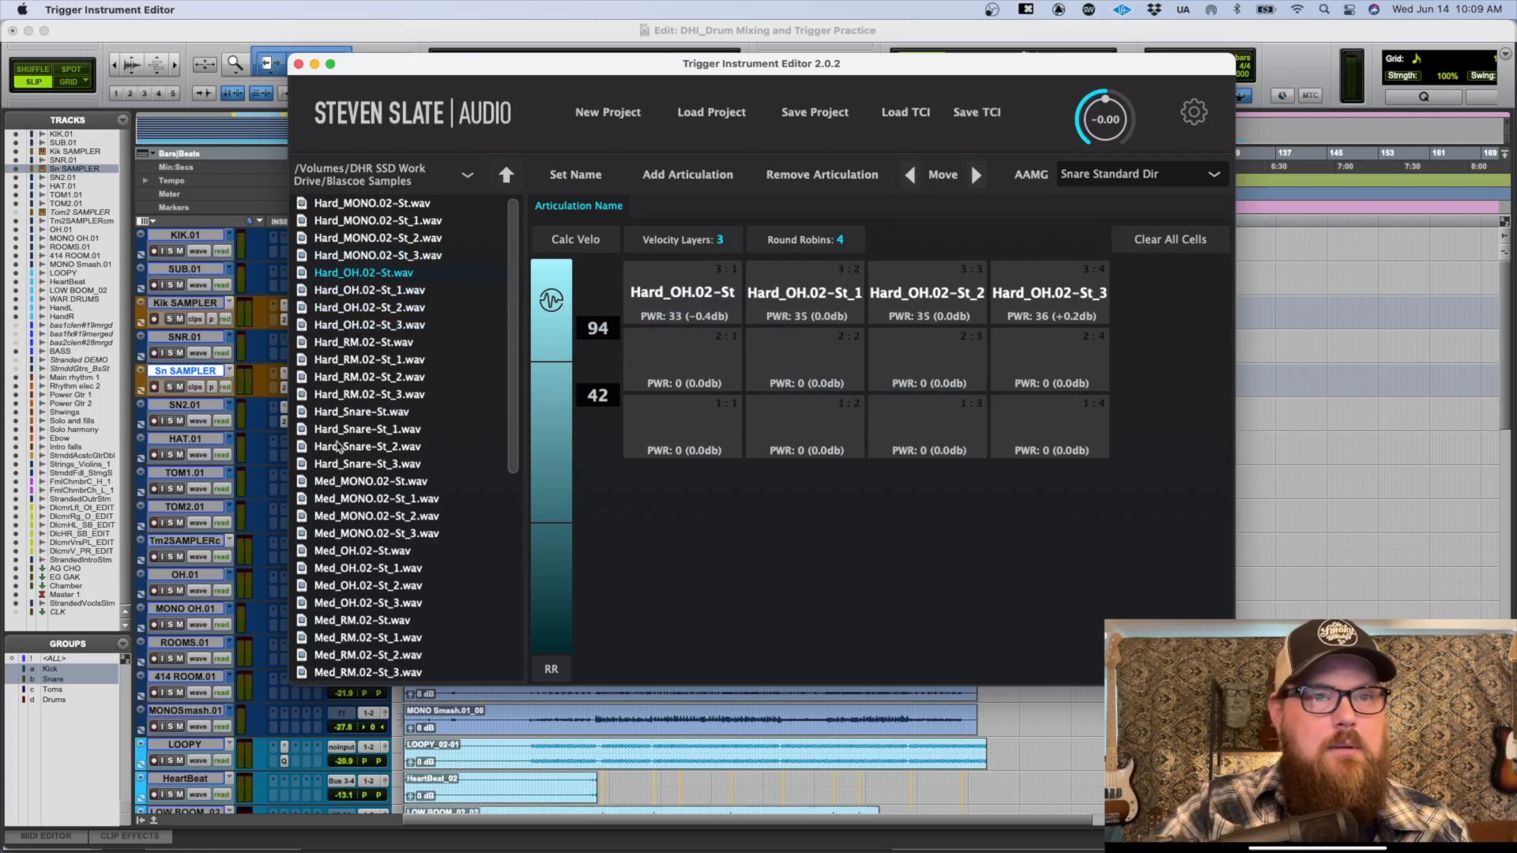
left_click(333, 552)
left_click(338, 603, "shift")
left_click_drag(352, 551, 601, 348)
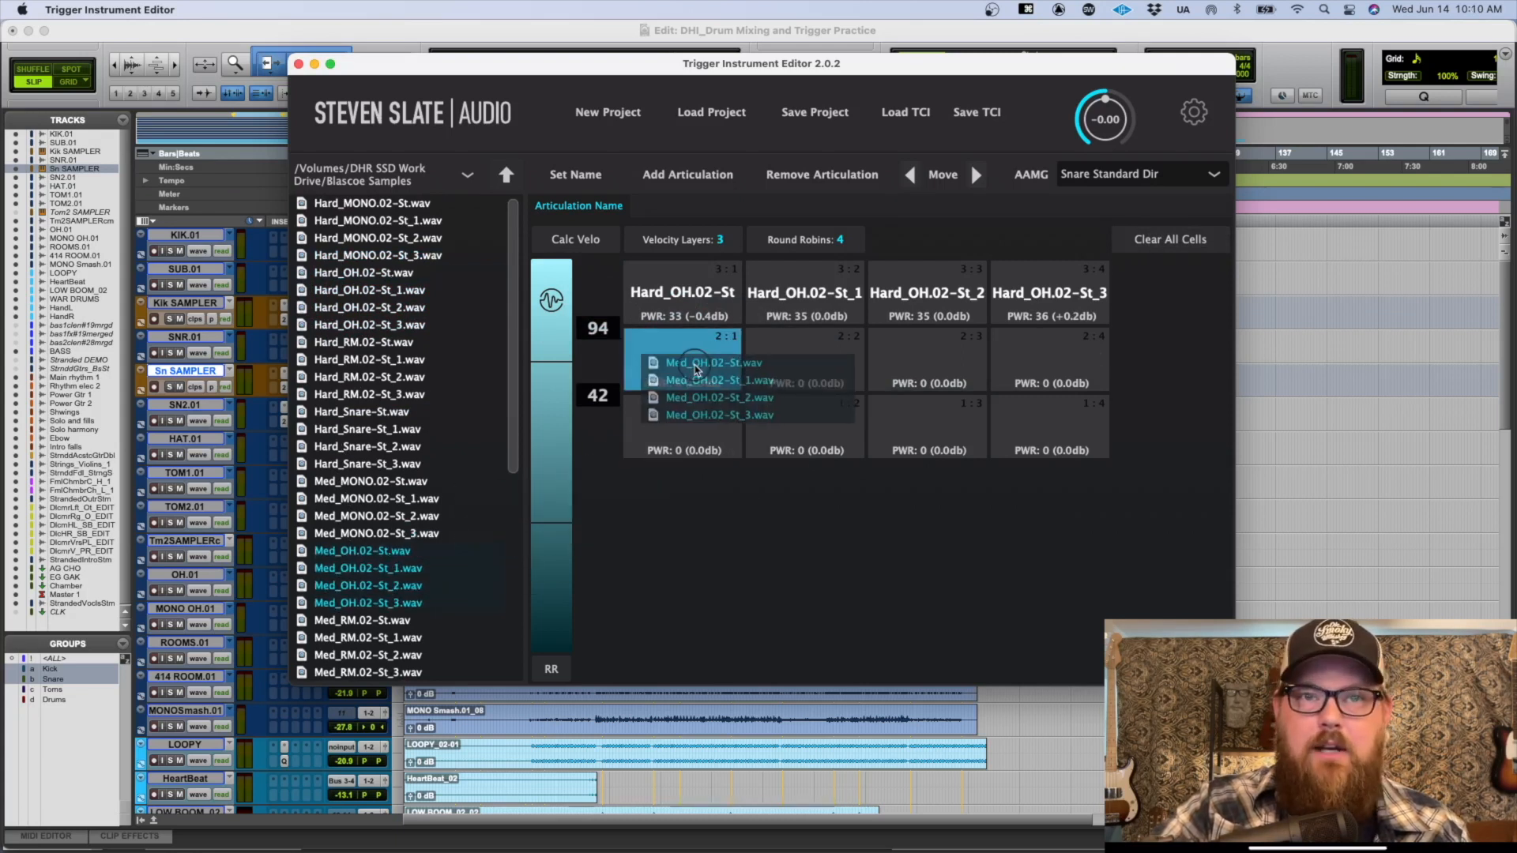
Step: Assign the four Soft_OH.02 samples to velocity layer 1
scroll(353, 480, "down", 6)
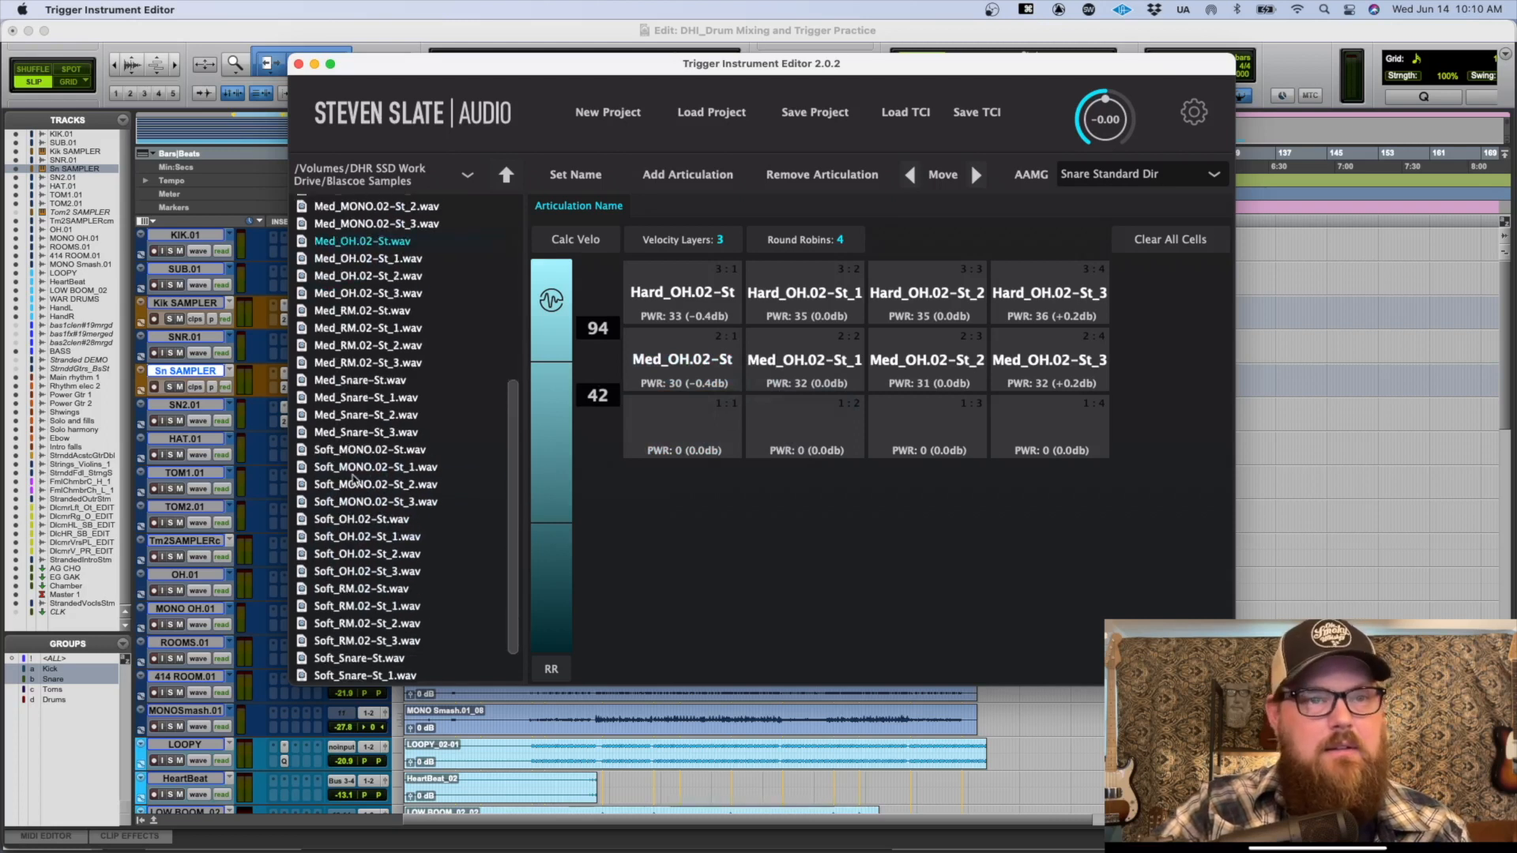
left_click(330, 520)
left_click(336, 570, "shift")
left_click_drag(343, 521, 681, 419)
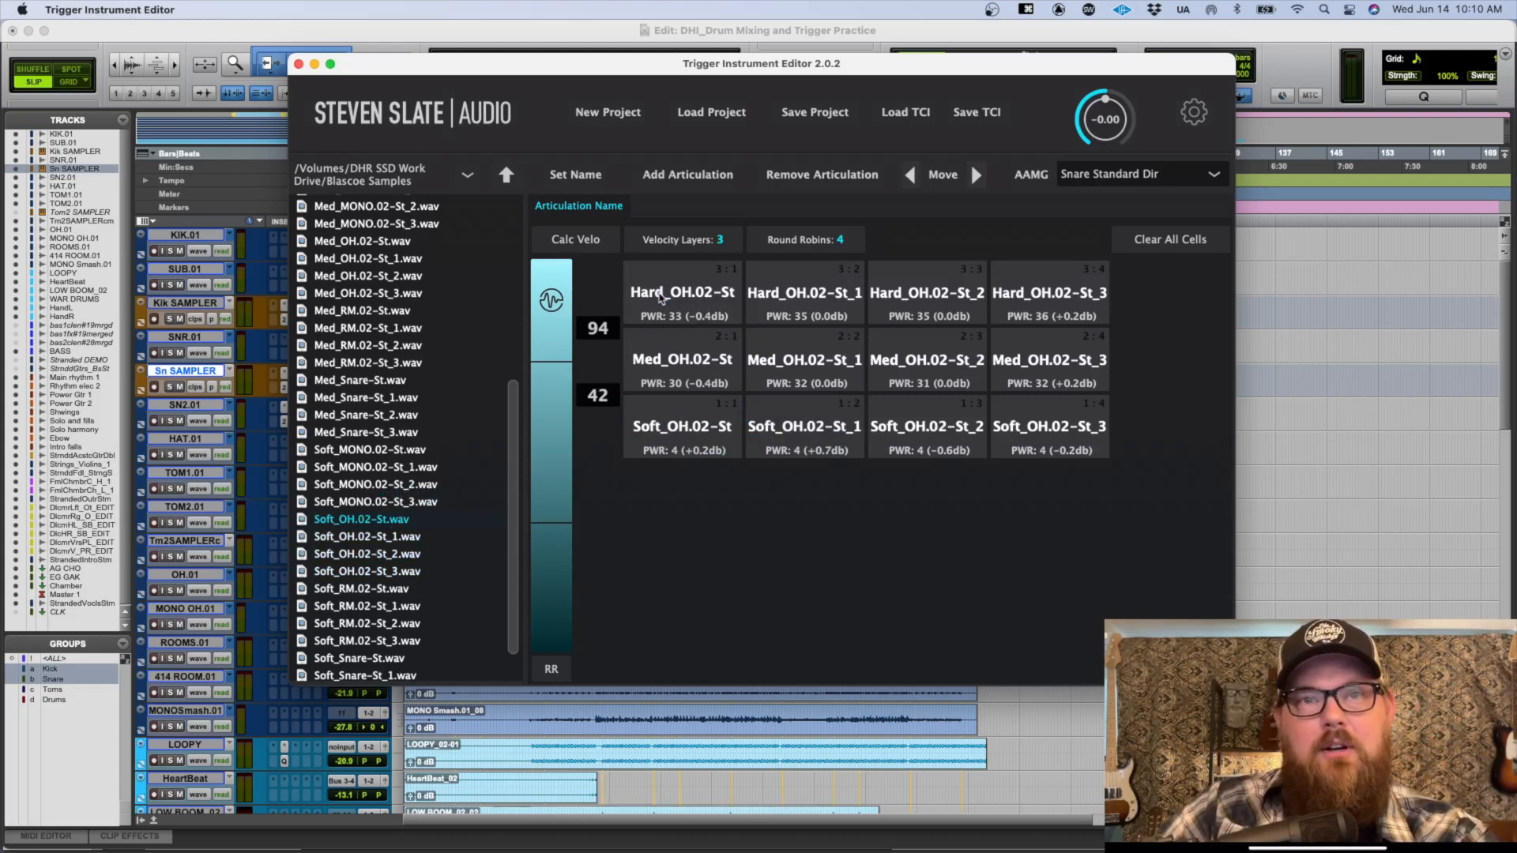
Step: Enter SteelBrooklyn_SnareOH as the file name for the TCI instrument and cancel the save
left_click(989, 114)
left_click_drag(832, 128, 925, 131)
type("OH")
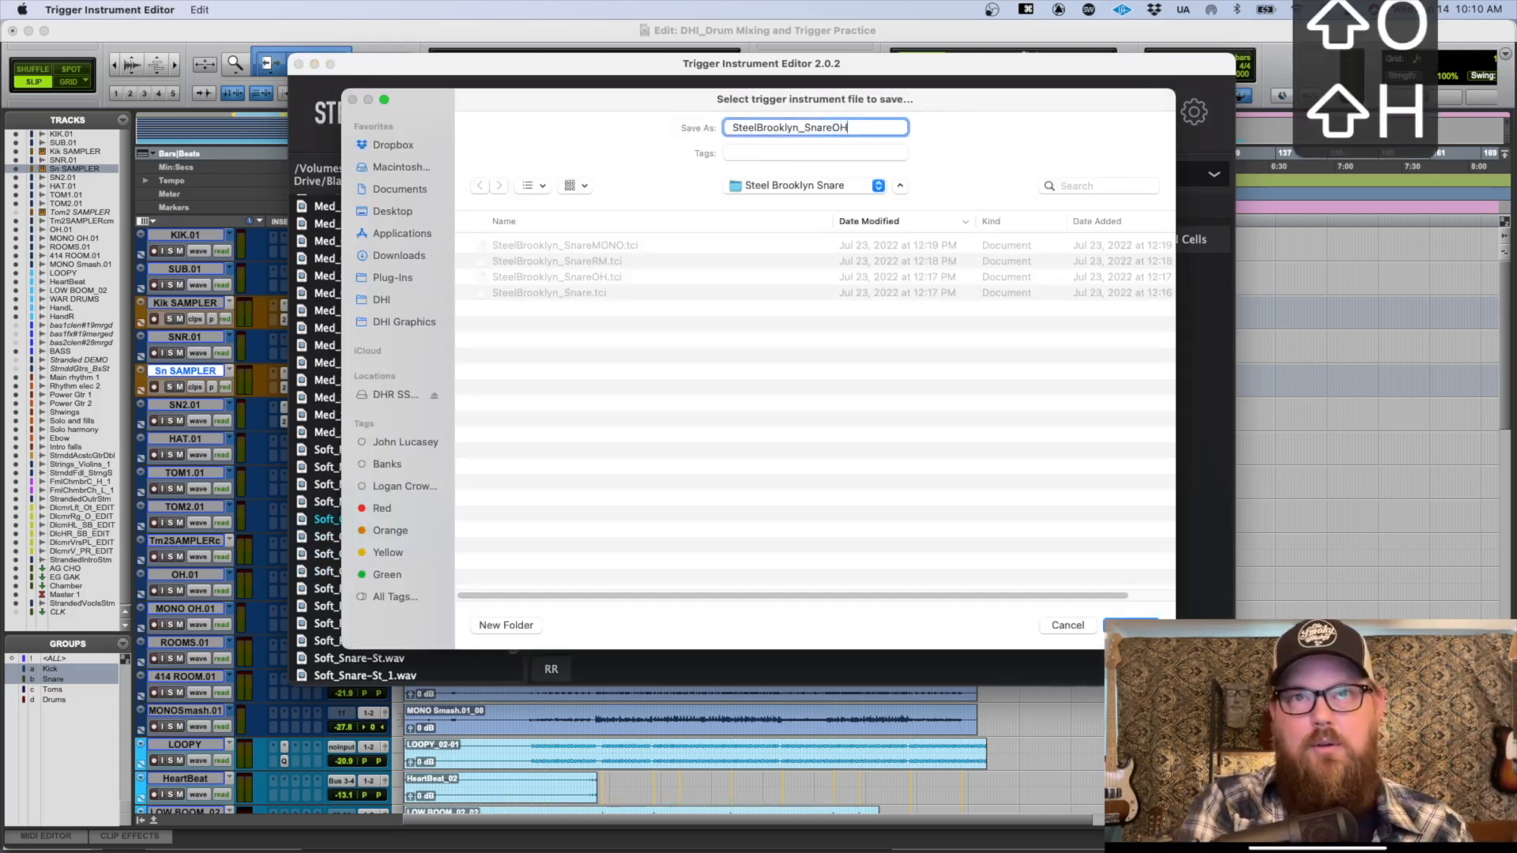
key("Return")
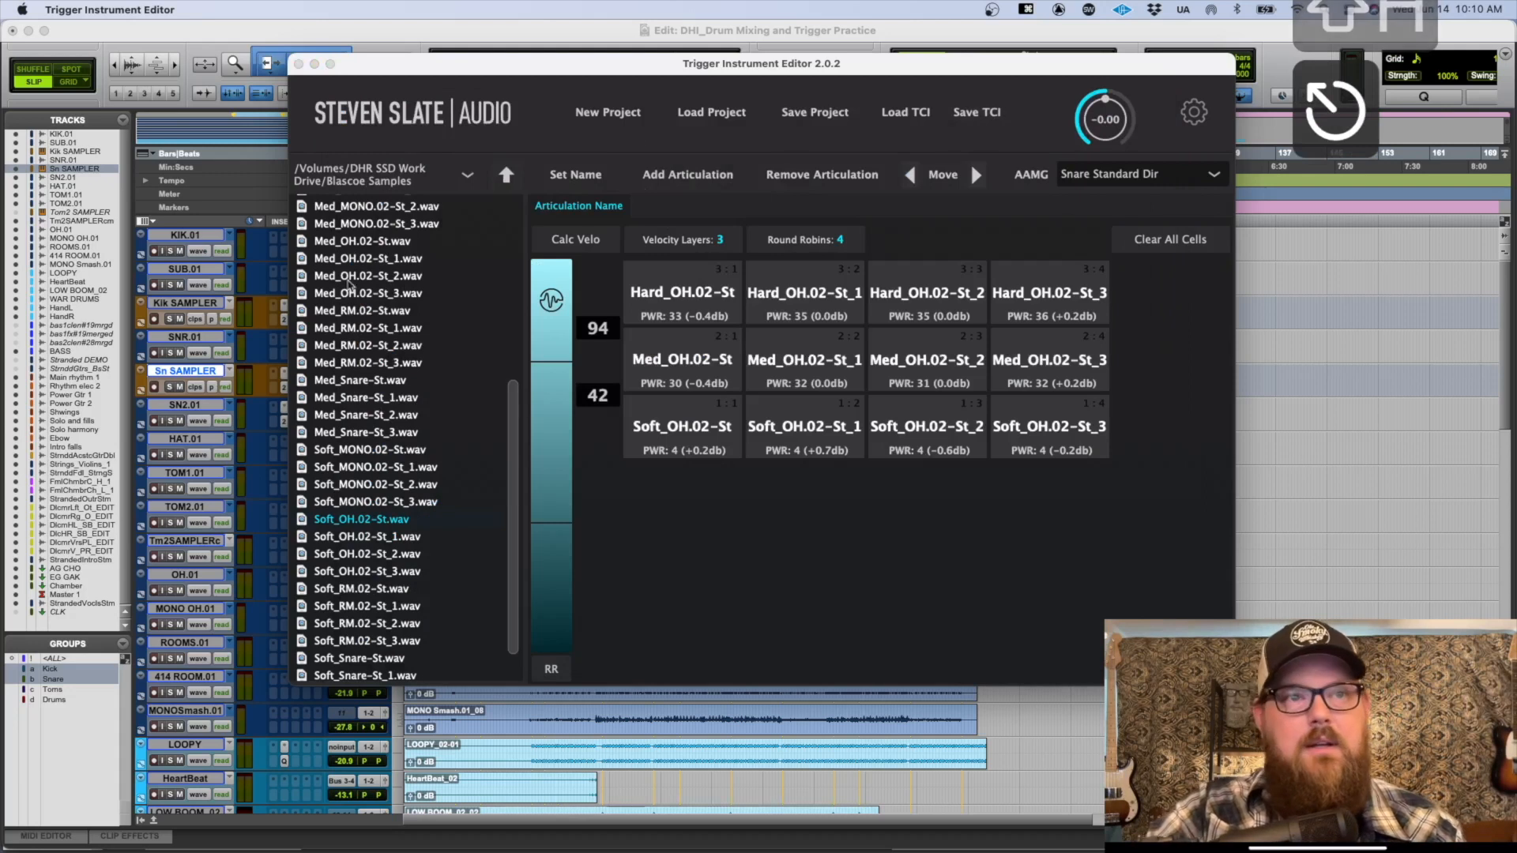
Step: Clear all cells and assign the four Med_RM.02 samples to velocity layer 2
left_click(347, 310)
left_click(355, 363, "shift")
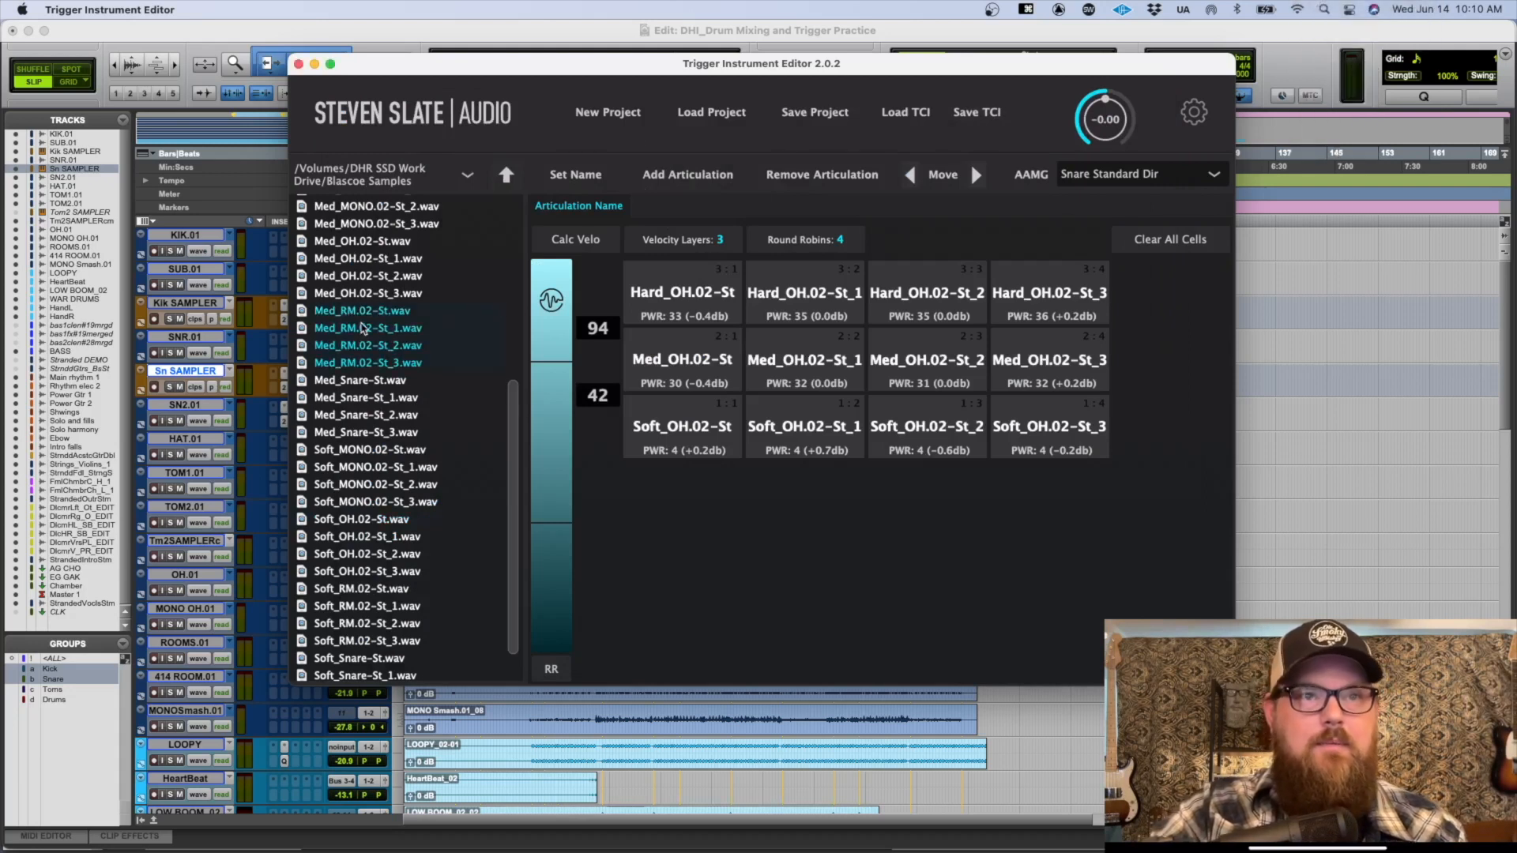
left_click(1169, 239)
left_click(850, 488)
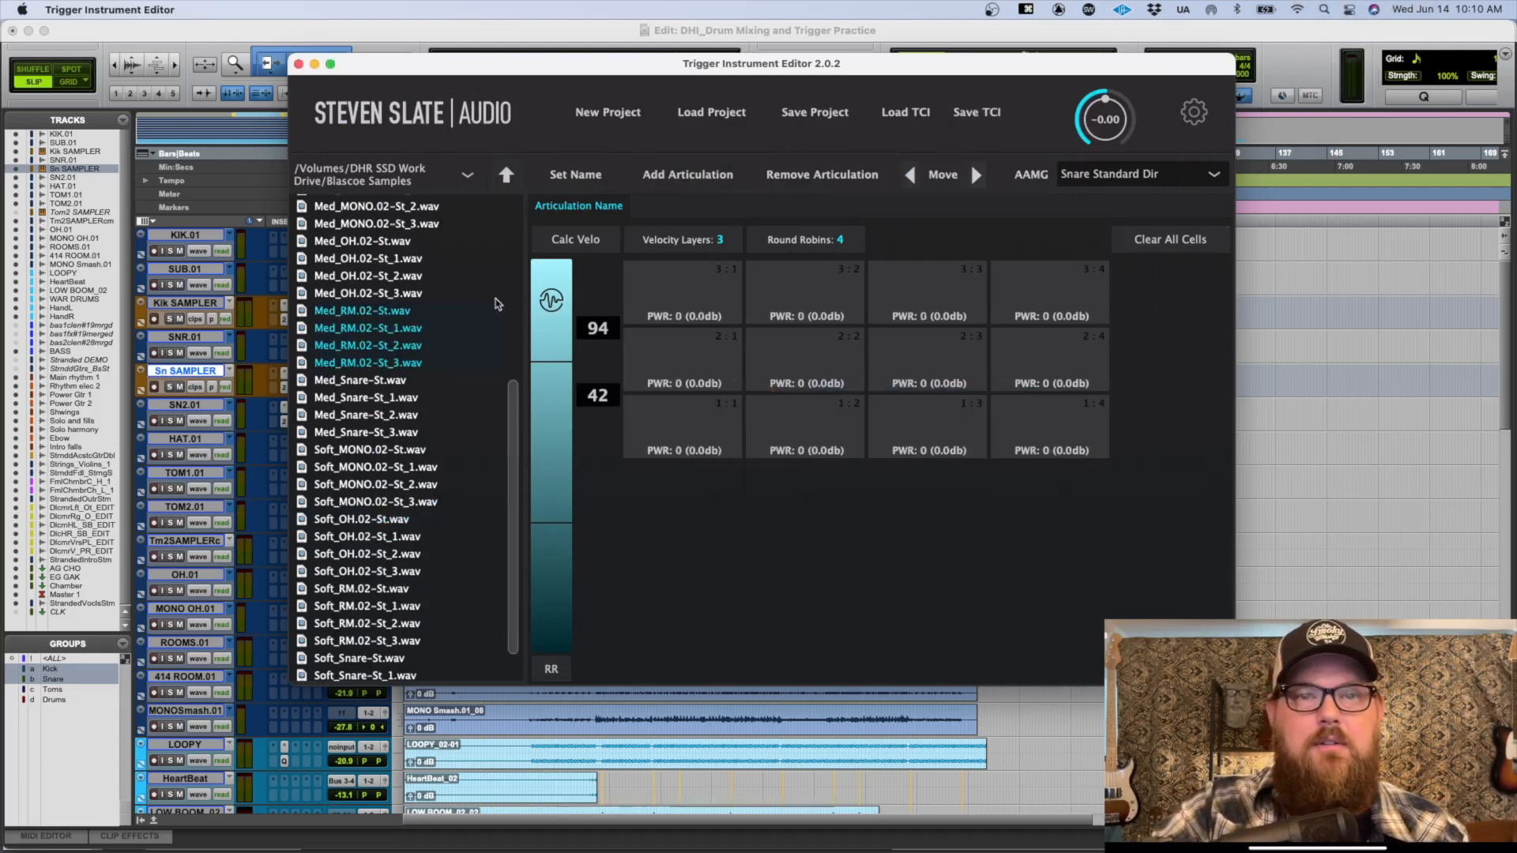
left_click_drag(356, 319, 687, 339)
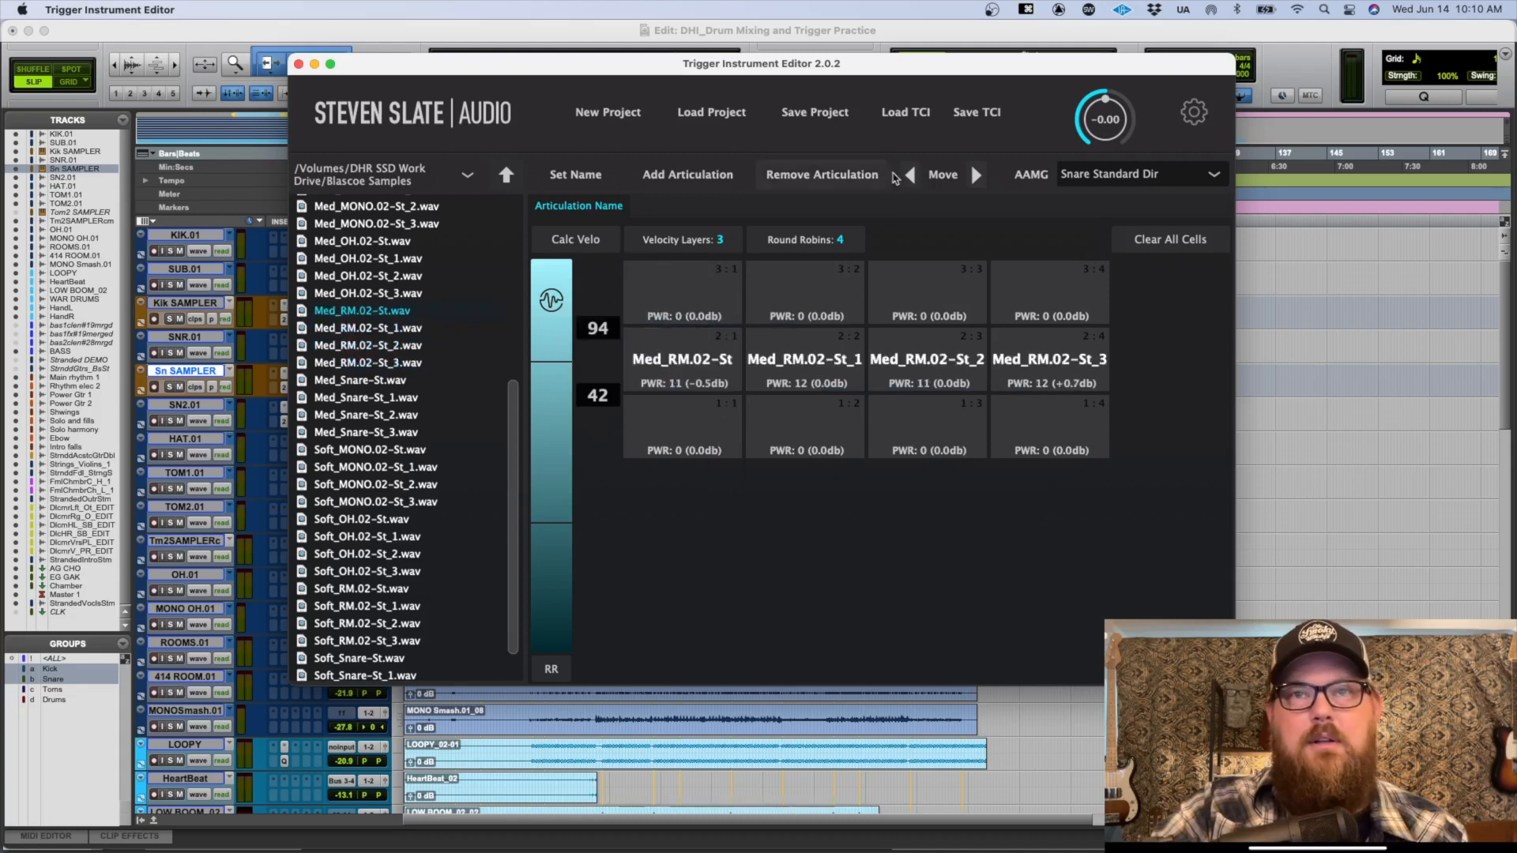
Step: Enter SteelBrooklyn_SnareRM as the file name for the room instrument and cancel the save
left_click(966, 113)
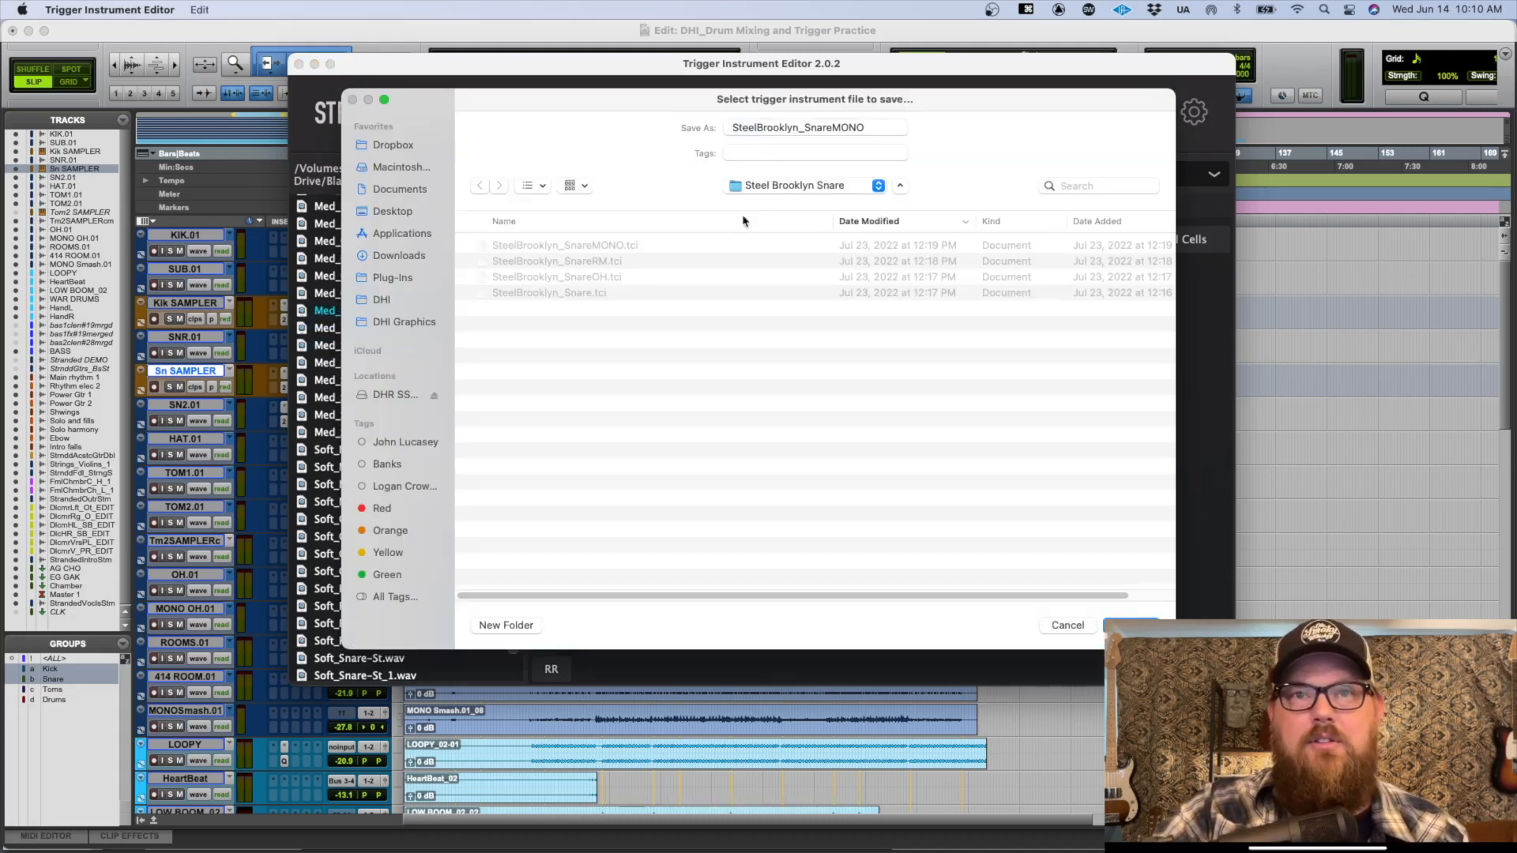
left_click(874, 127)
key("BackSpace")
key("BackSpace")
key("BackSpace")
key("BackSpace")
type("R")
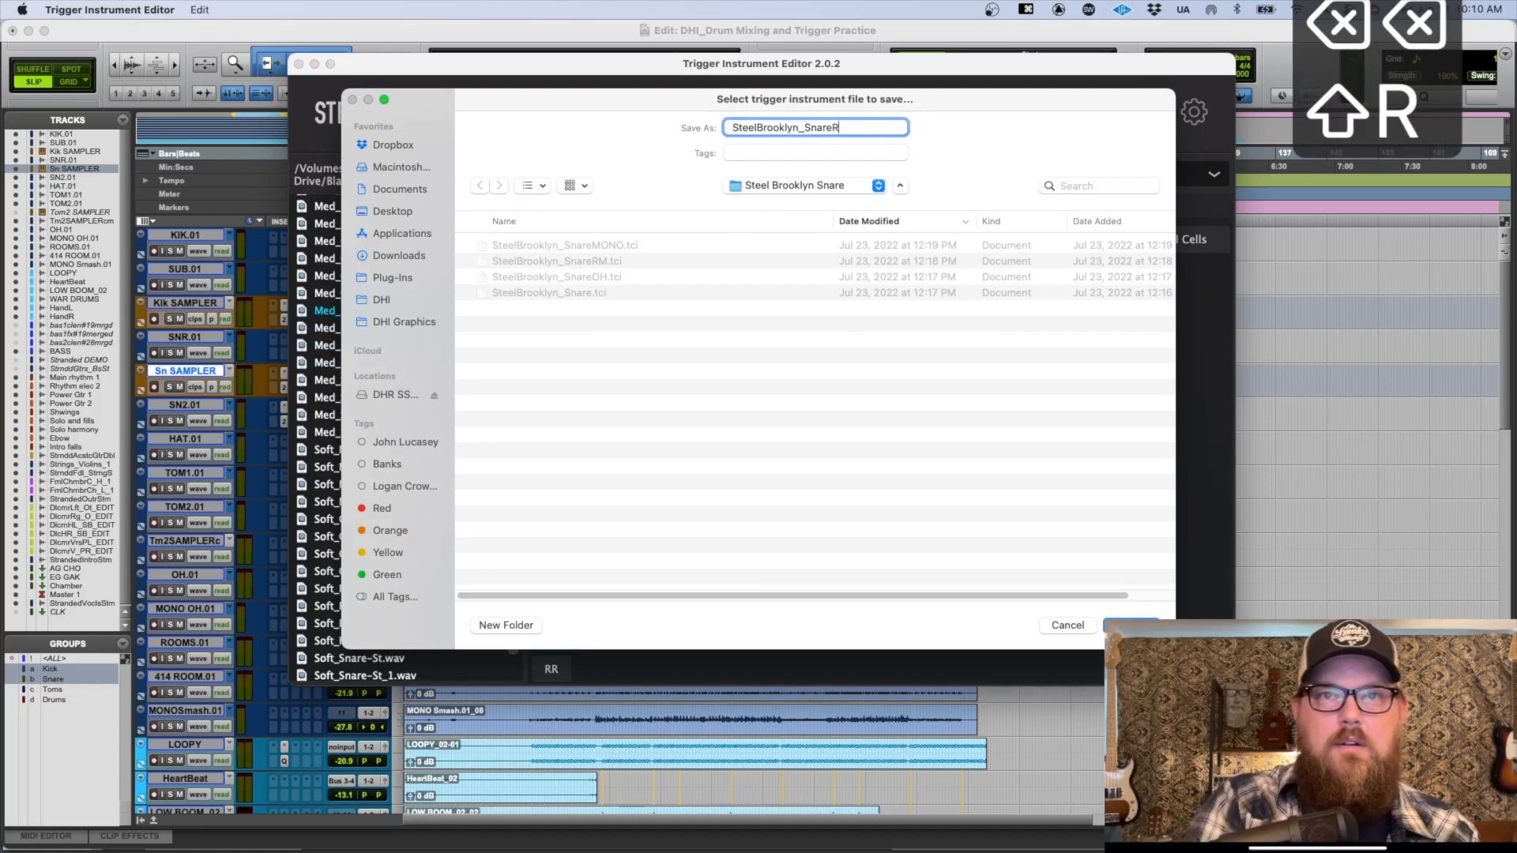
type("M")
key("Return")
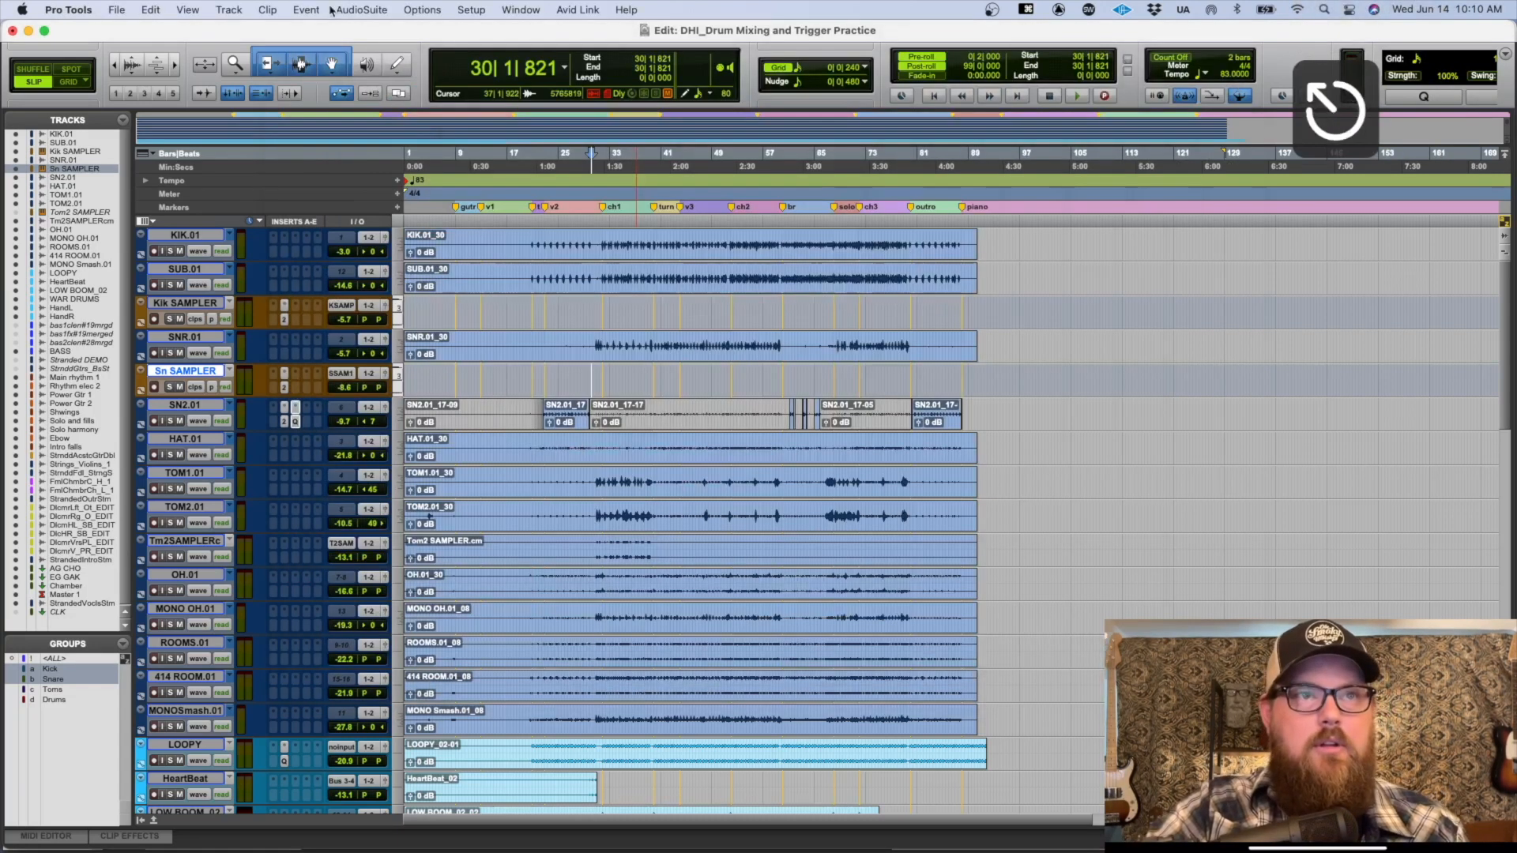
Step: Switch back to Pro Tools and expand the Snare_Broadkaster_Satellite folder in the browser of the Sn SAMPLER track's Trigger 2
left_click(299, 64)
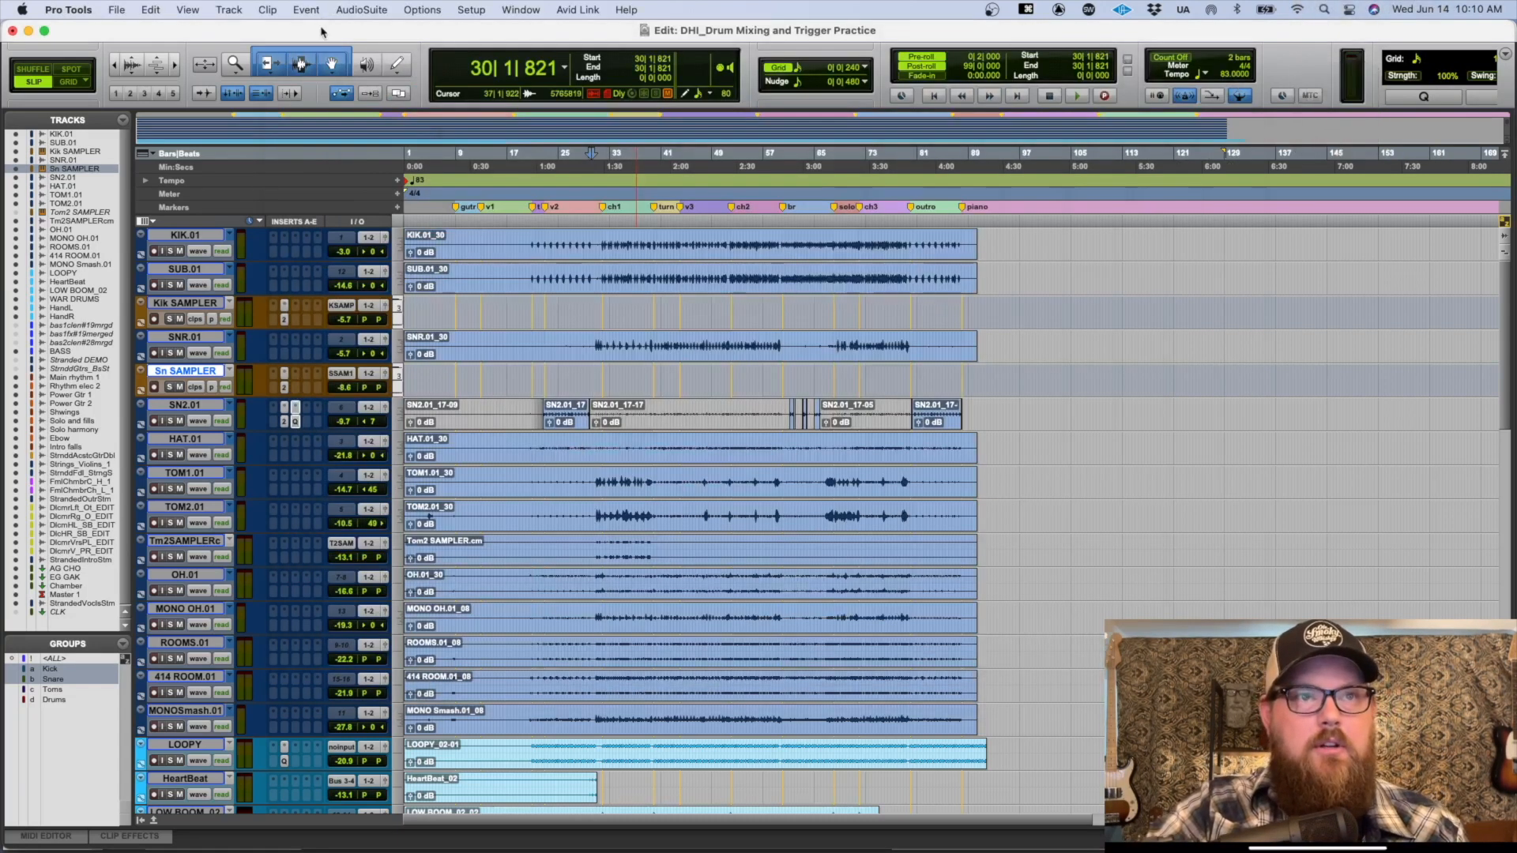
left_click(285, 388)
left_click(703, 204)
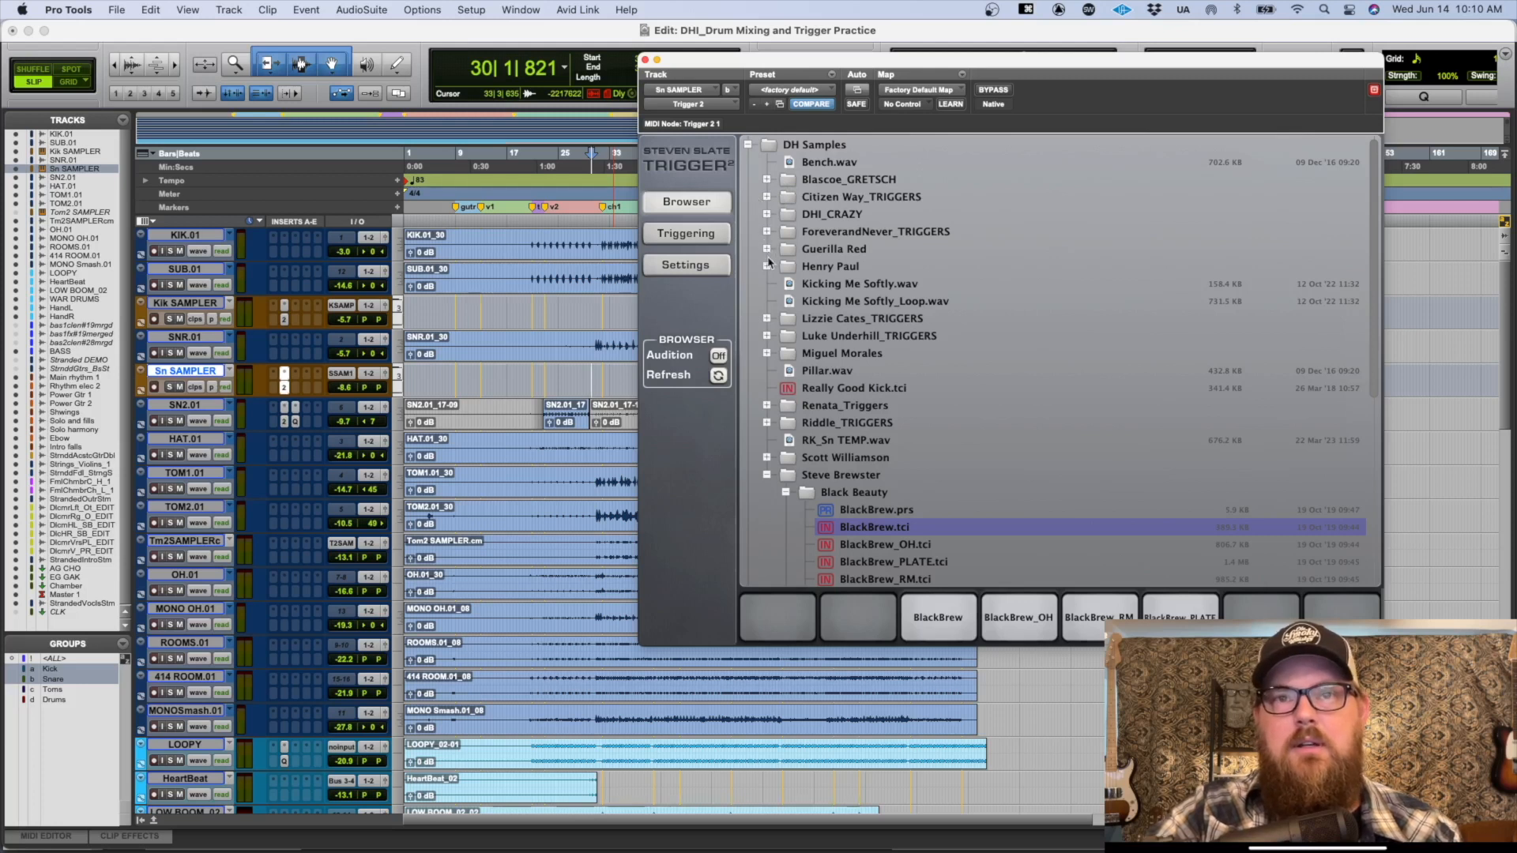
left_click(767, 319)
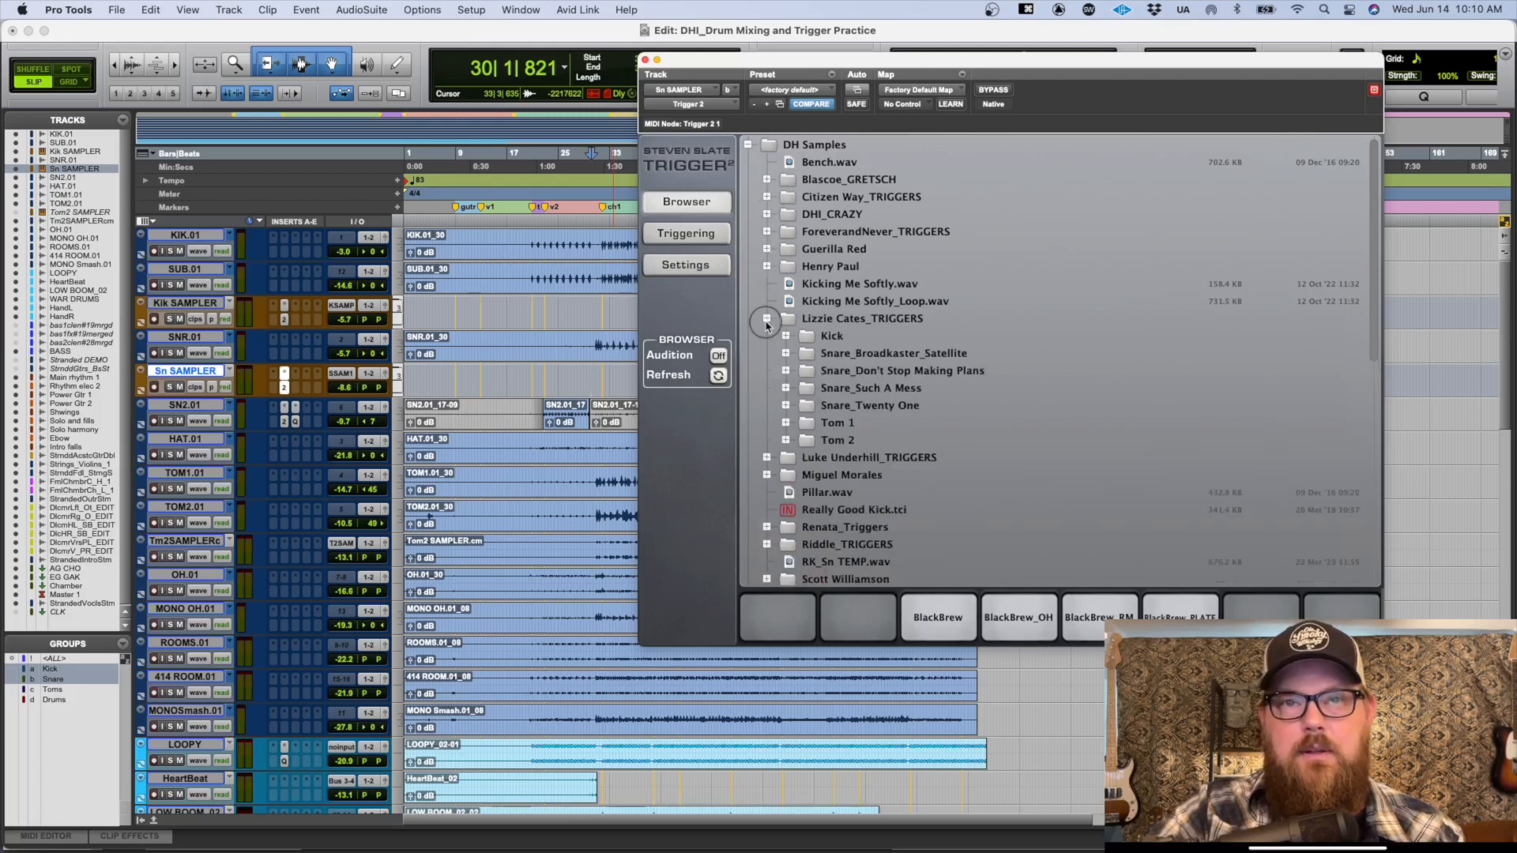
left_click(786, 353)
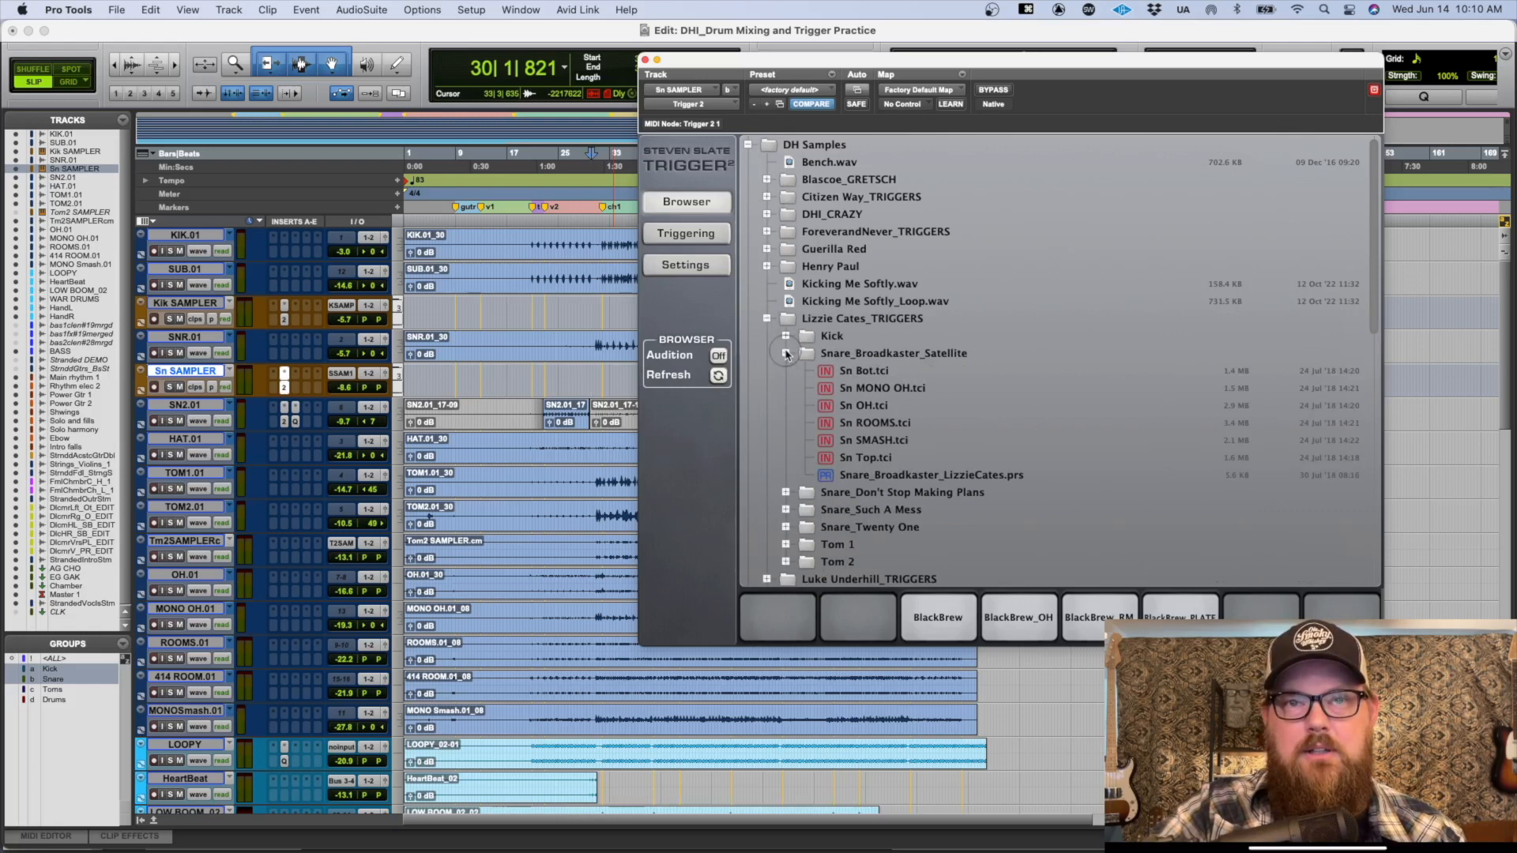
Step: Clear all Trigger 2 slots and load Sn Top.tci into slot 1 and Sn Bot.tci into slot 2
left_click(965, 616, "alt")
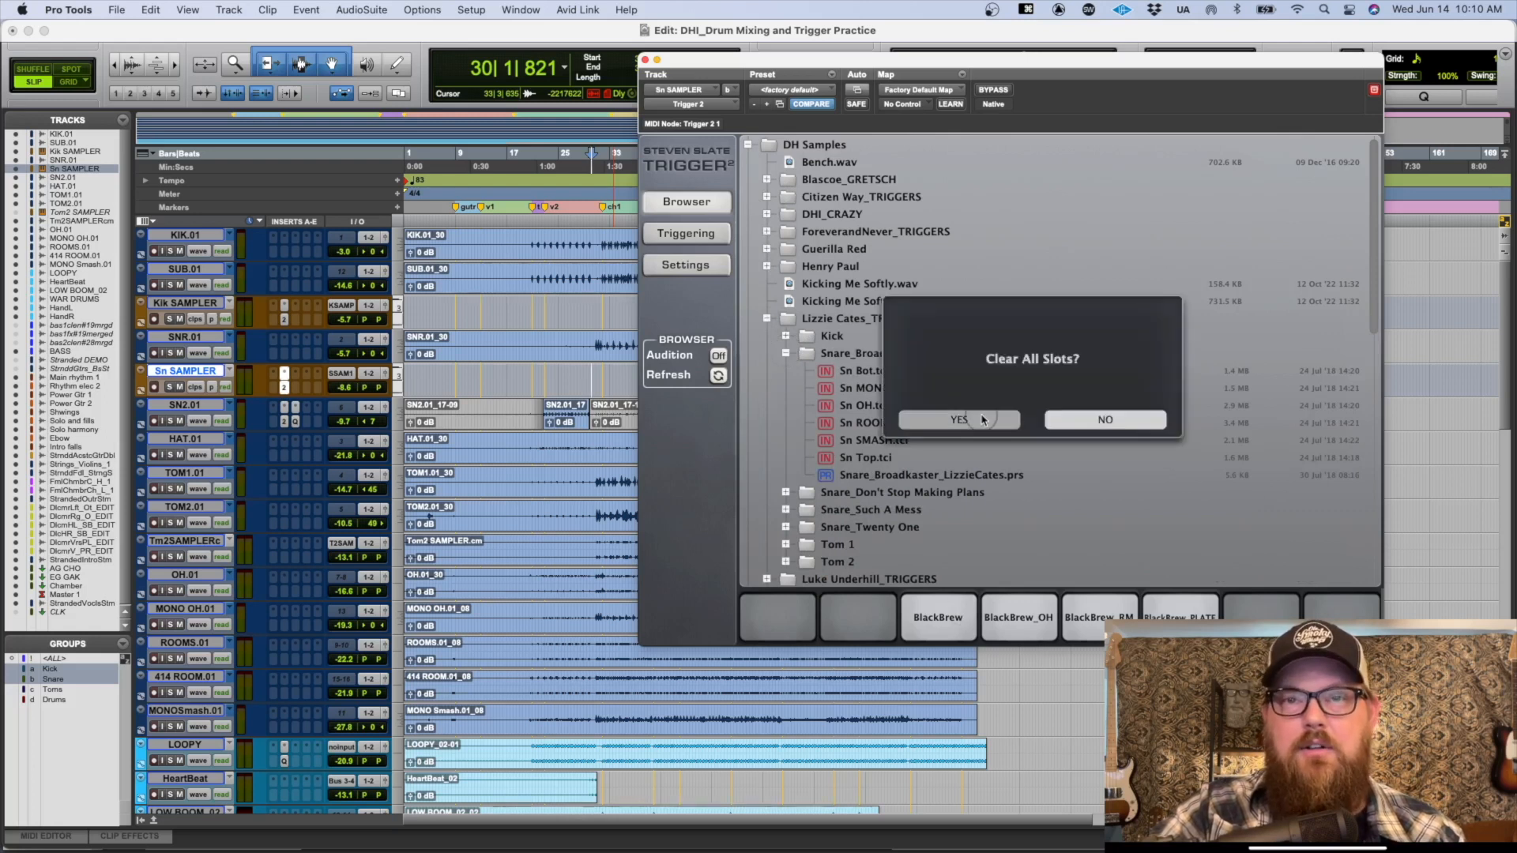
left_click(959, 419)
scroll(985, 395, "down", 5)
left_click_drag(865, 323, 777, 617)
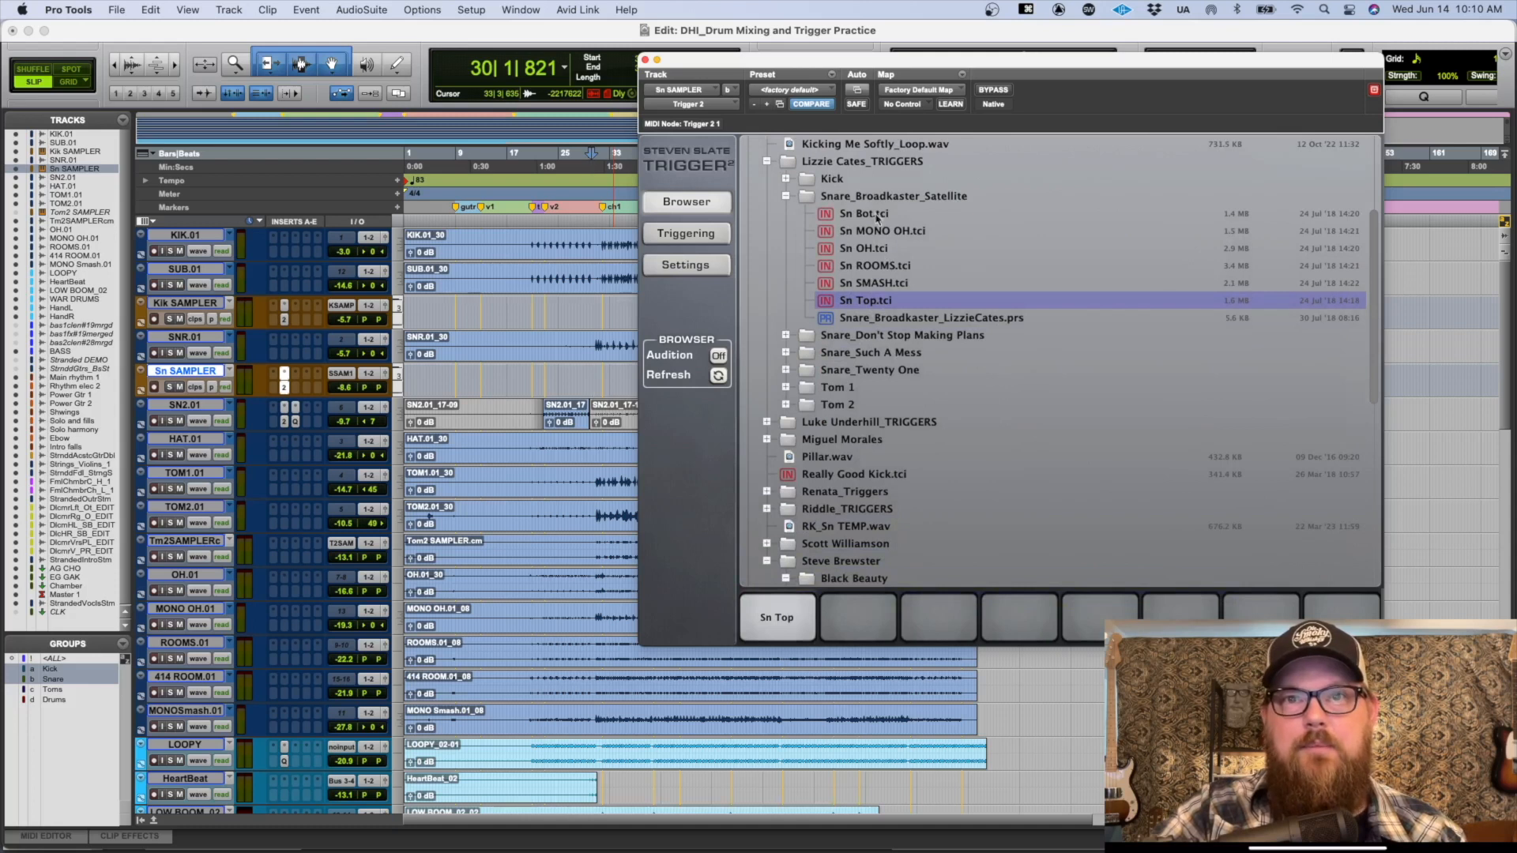
left_click_drag(872, 215, 853, 618)
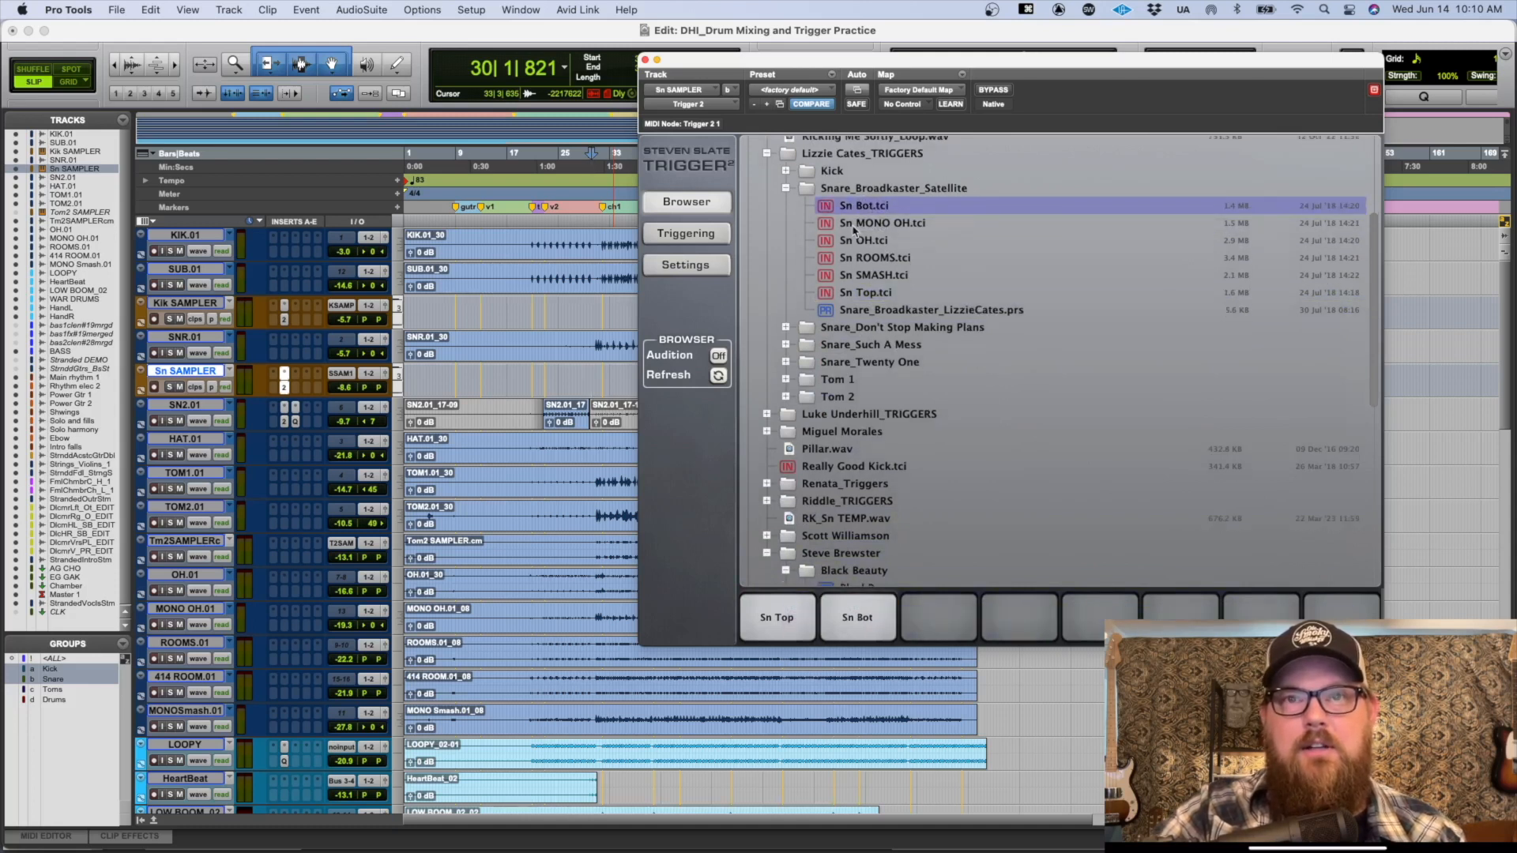
Step: Load Sn OH.tci, Sn ROOMS.tci, Sn MONO OH.tci and Sn SMASH.tci into Trigger 2 slots 3 to 6
left_click_drag(865, 239, 937, 618)
left_click_drag(867, 236, 1019, 618)
left_click_drag(883, 185, 1098, 617)
left_click(897, 192)
left_click_drag(897, 192, 1179, 613)
scroll(979, 376, "up", 3)
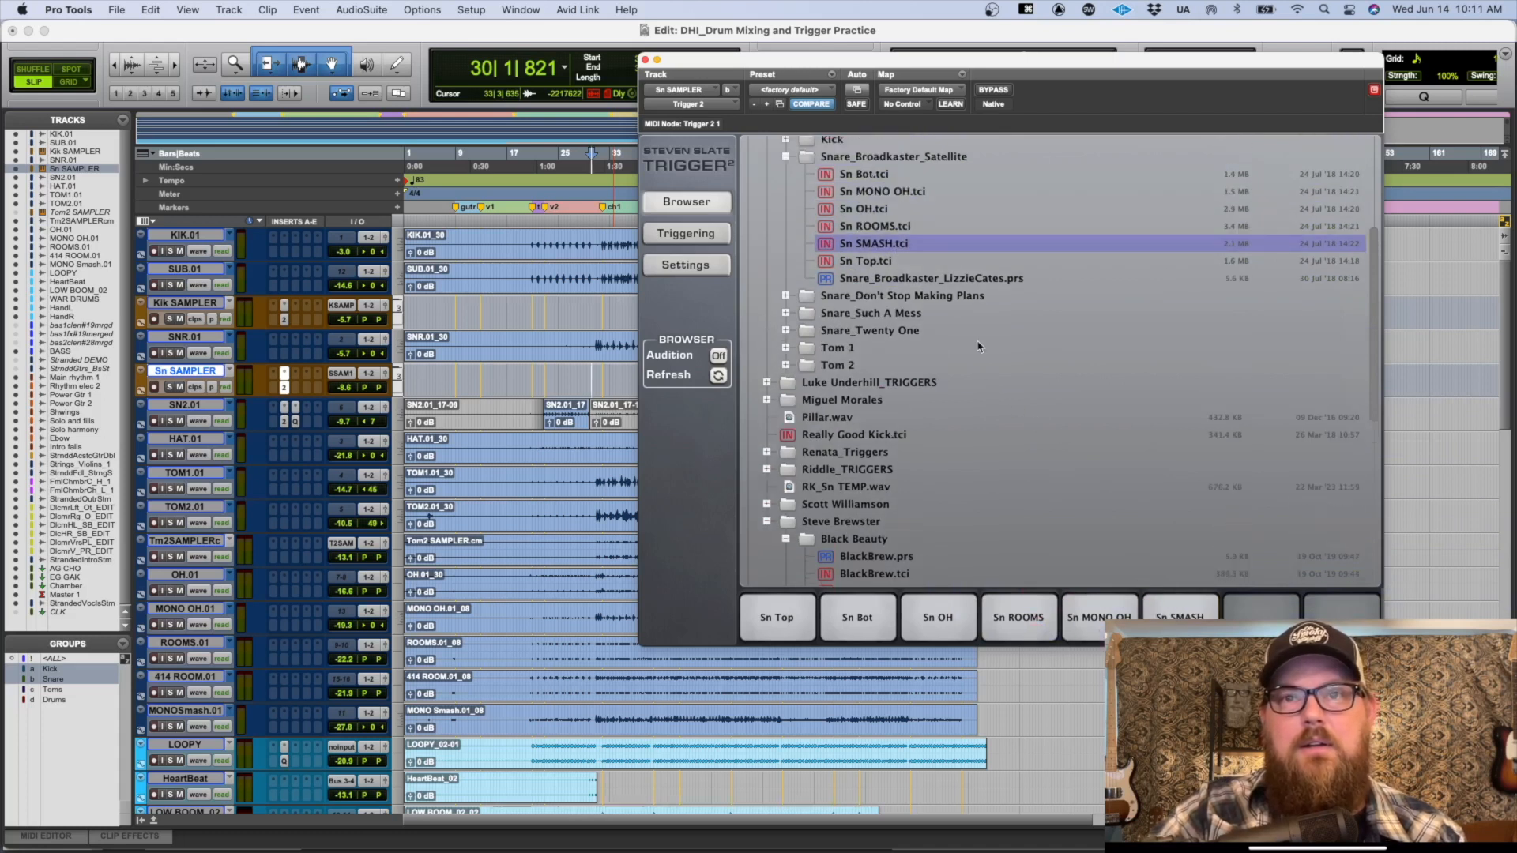
Step: Show Trigger 2's triggering mixer and pull the Sn Bot, Sn OH, Sn ROOMS, Sn MONO OH and Sn SMASH levels down to -inf
left_click(686, 233)
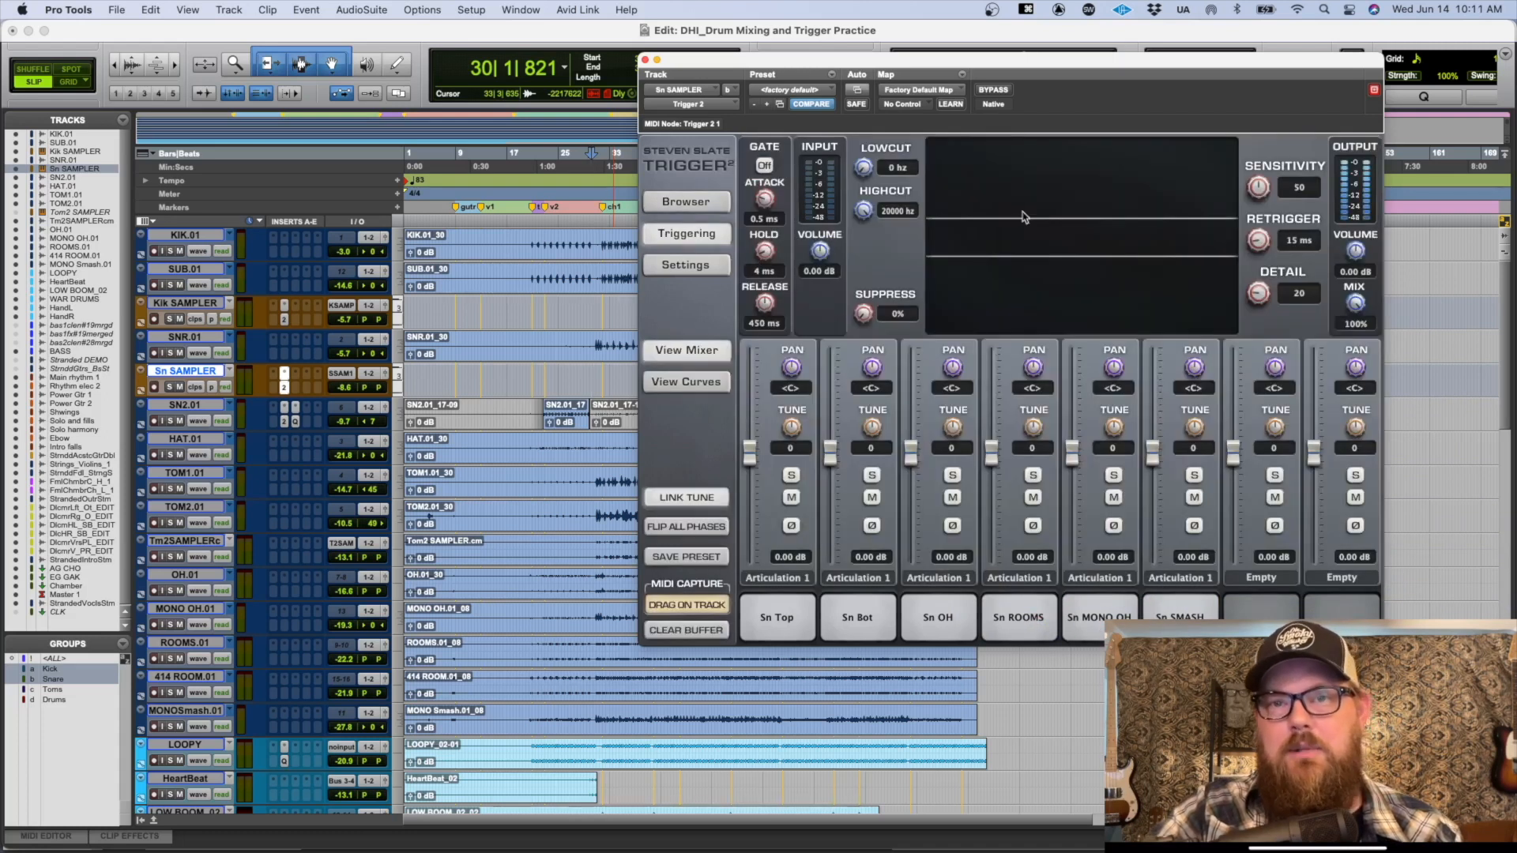
left_click_drag(829, 453, 890, 579)
left_click_drag(910, 452, 910, 545)
left_click_drag(991, 452, 990, 546)
left_click_drag(1072, 453, 1072, 545)
left_click_drag(1153, 453, 1153, 545)
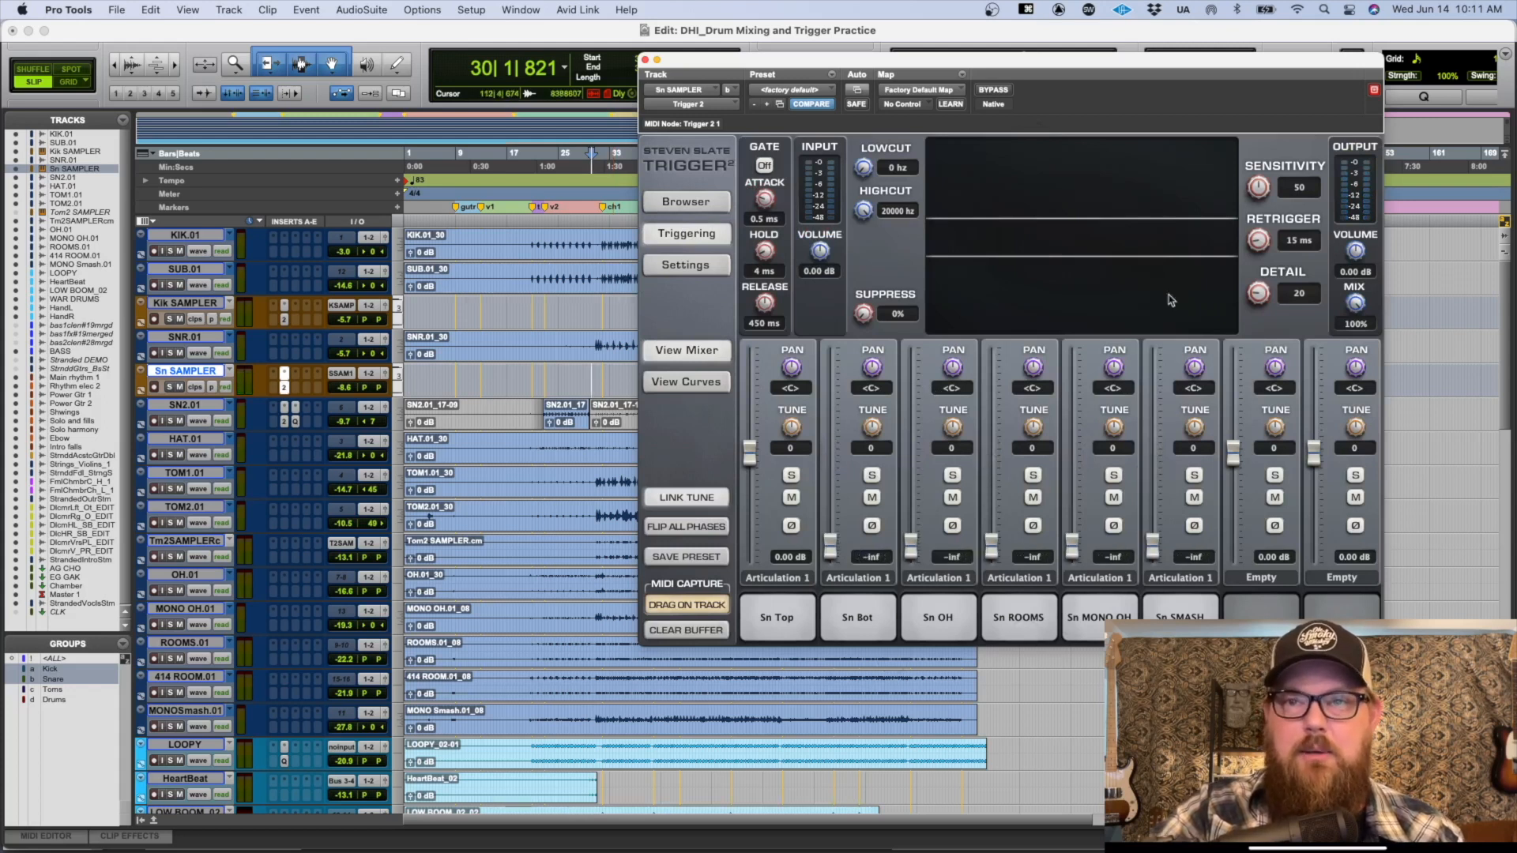
Step: Set levels: Sn OH 1.79 dB, Sn Bot -6.53 dB, Sn ROOMS -13.94 dB, Sn MONO OH -27.53 dB and Sn SMASH -20.26 dB
left_click_drag(910, 545, 910, 443)
left_click_drag(835, 557, 833, 491)
left_click_drag(993, 546, 993, 499)
left_click_drag(1072, 545, 1072, 519)
left_click_drag(1153, 545, 1152, 512)
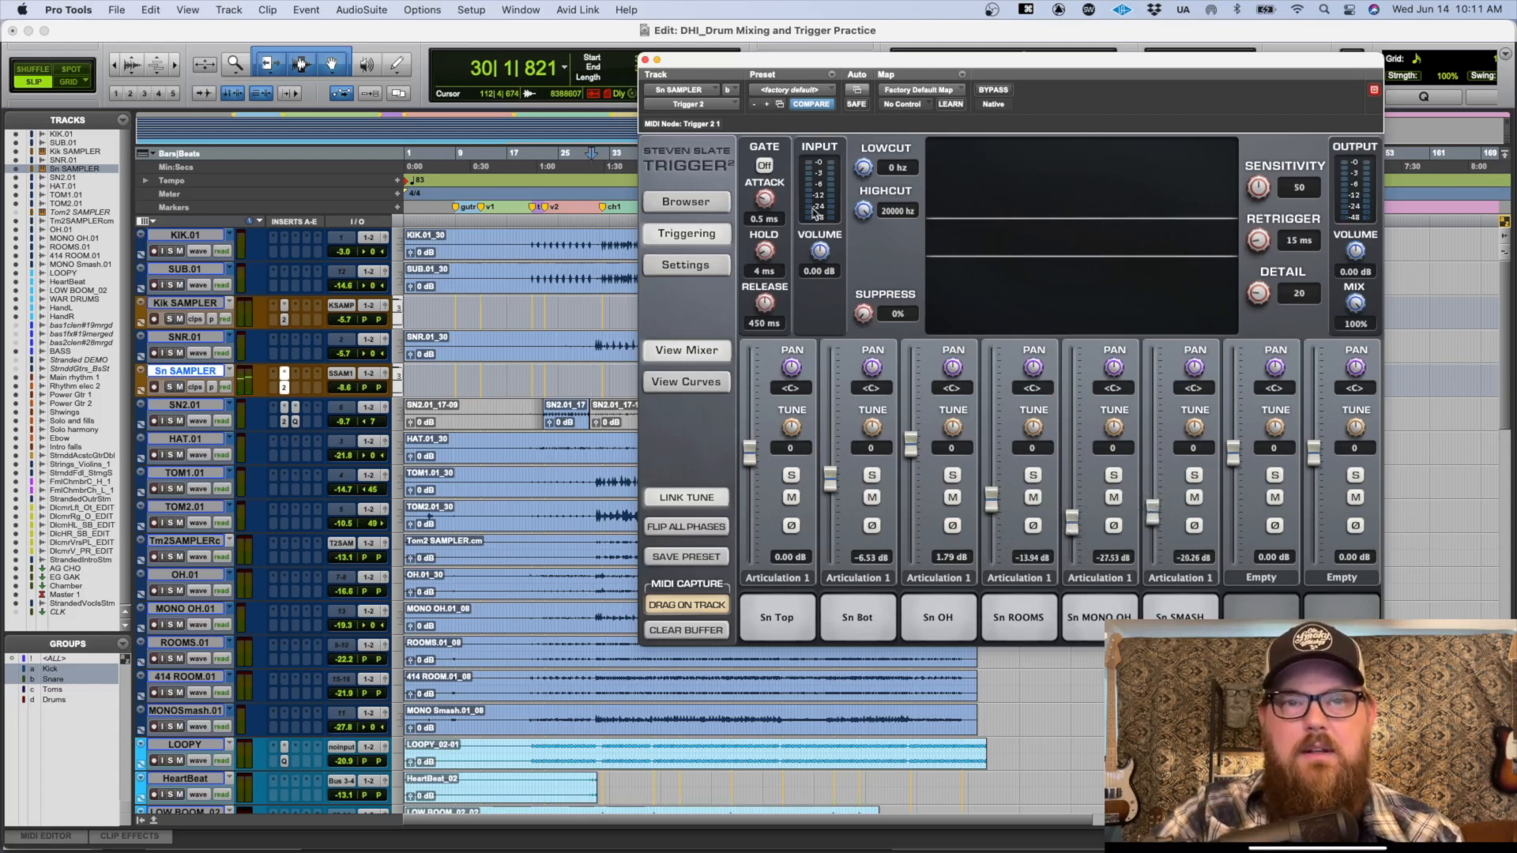
Step: Enter the artist's first name followed by _RINGY SNARE as the Trigger preset's file name and cancel the save
left_click_drag(840, 63, 903, 31)
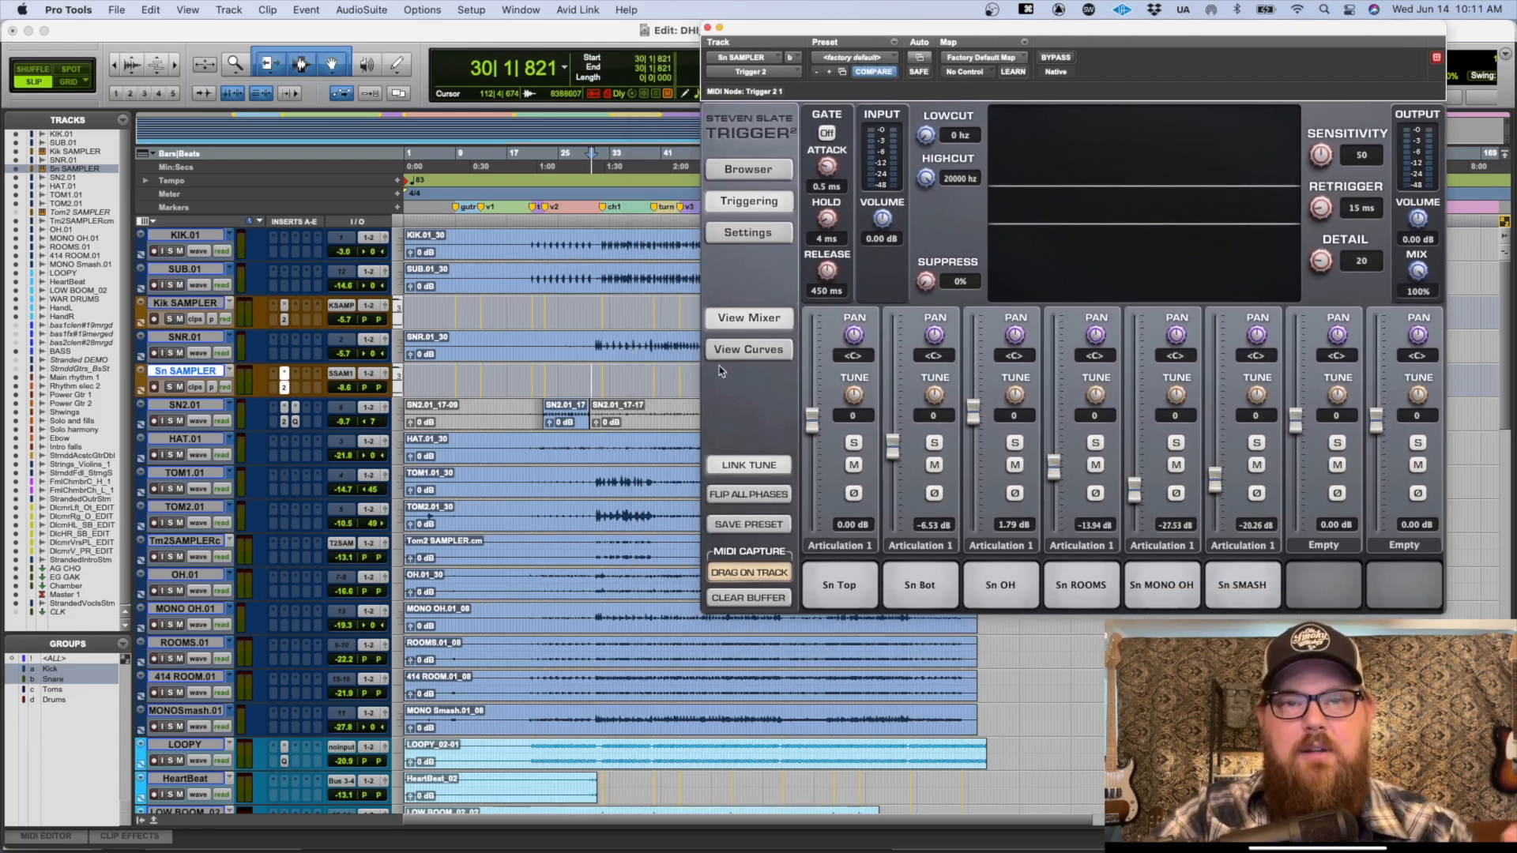
left_click(733, 526)
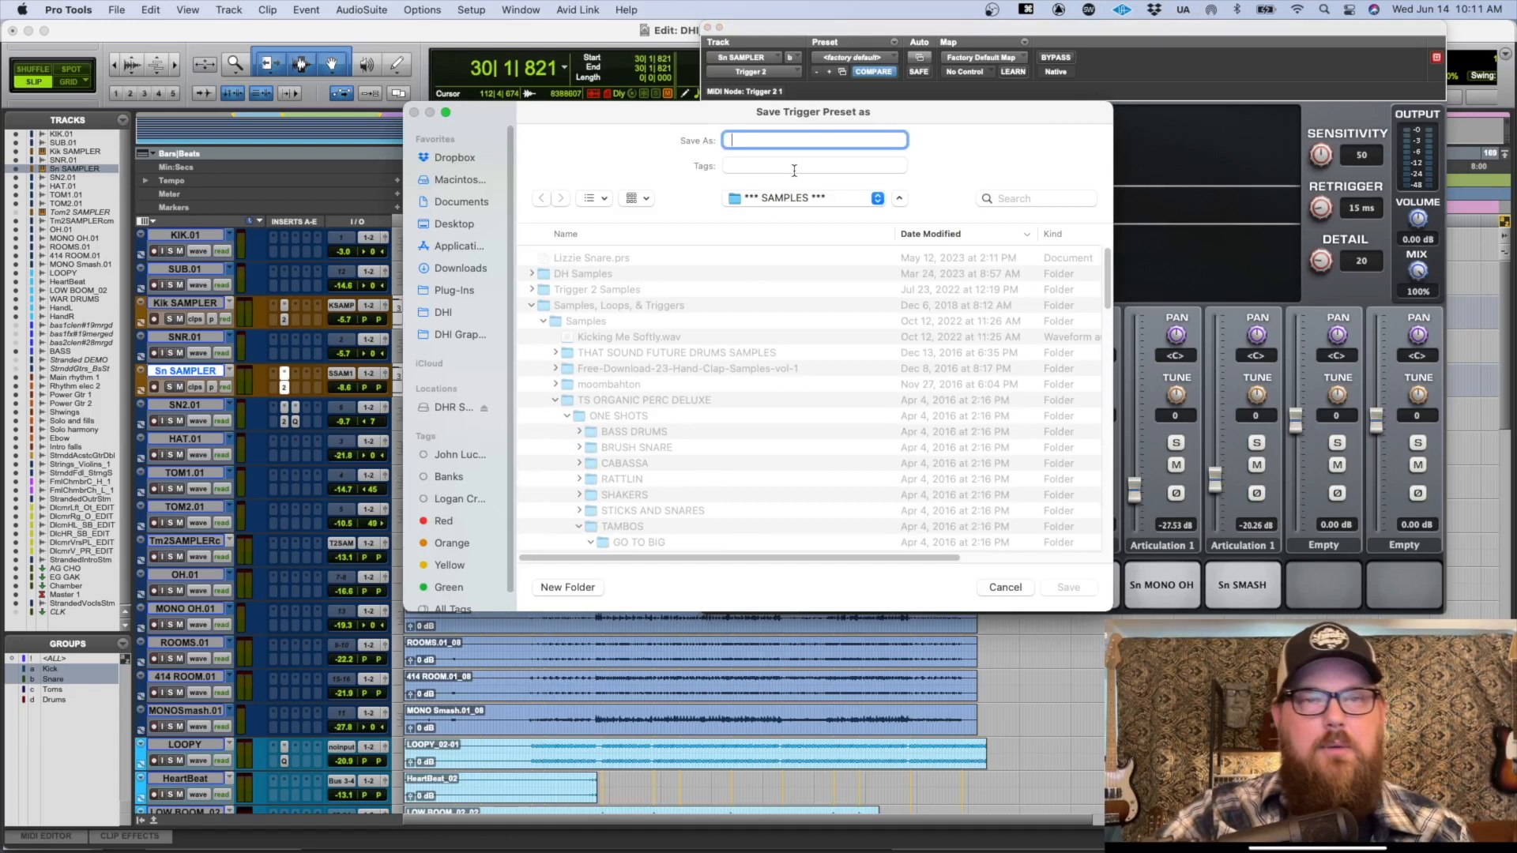
type("Lizzie")
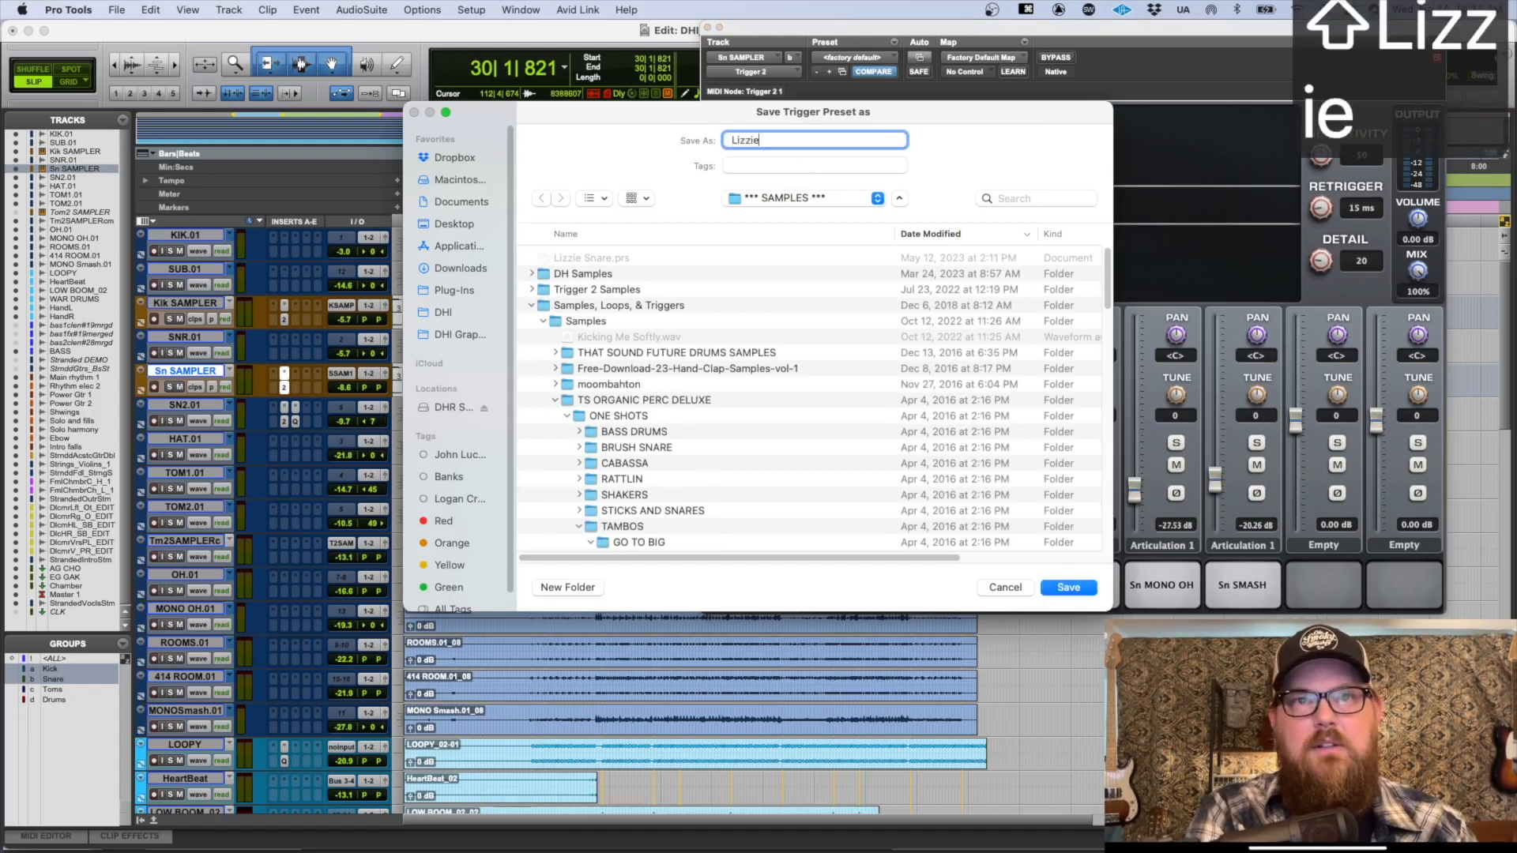
type("_RINGY")
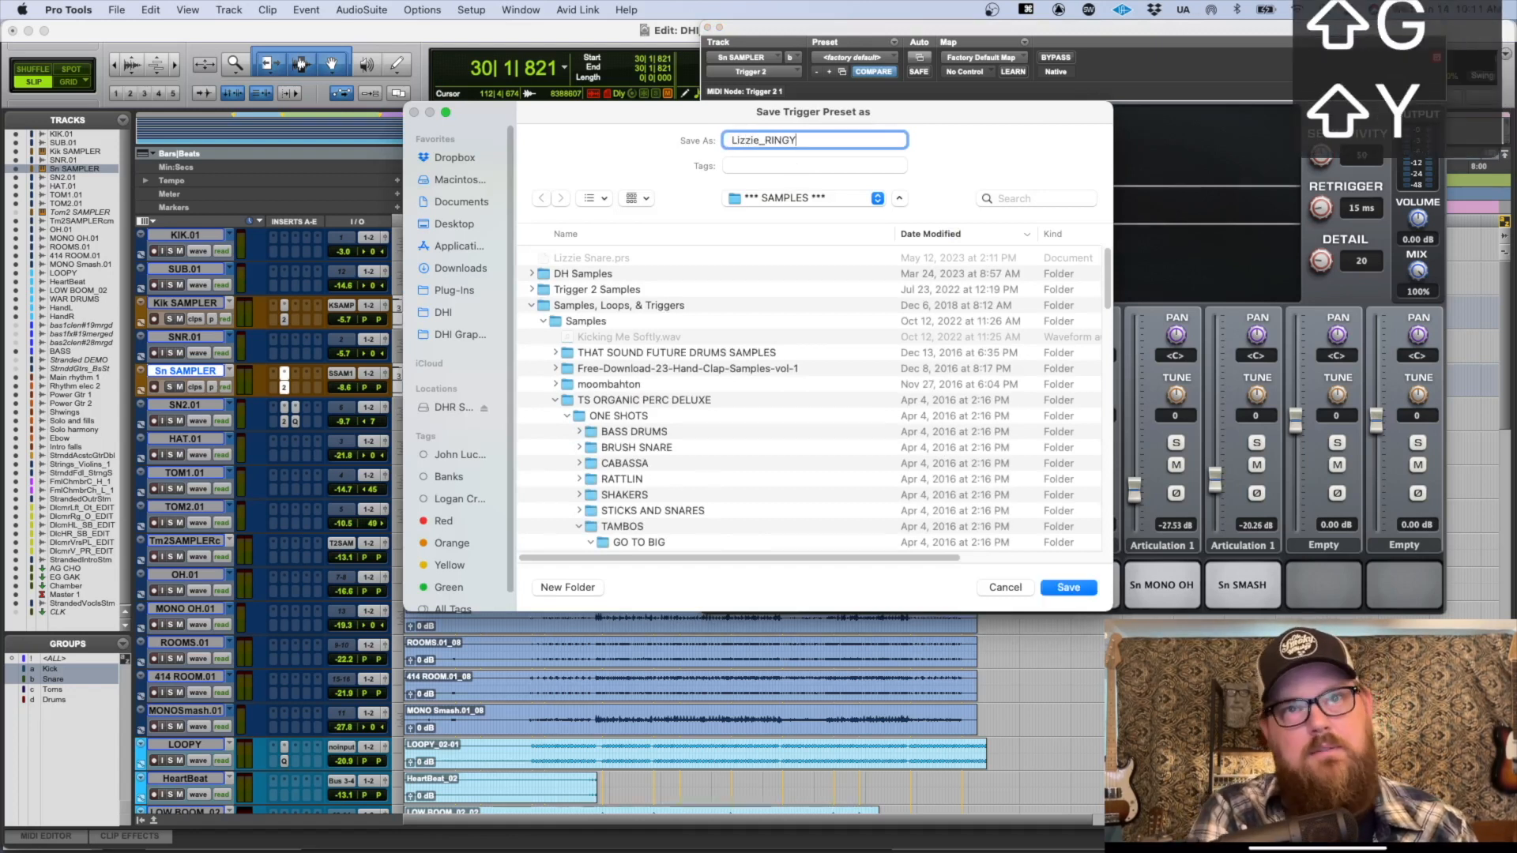
type(" SNARE")
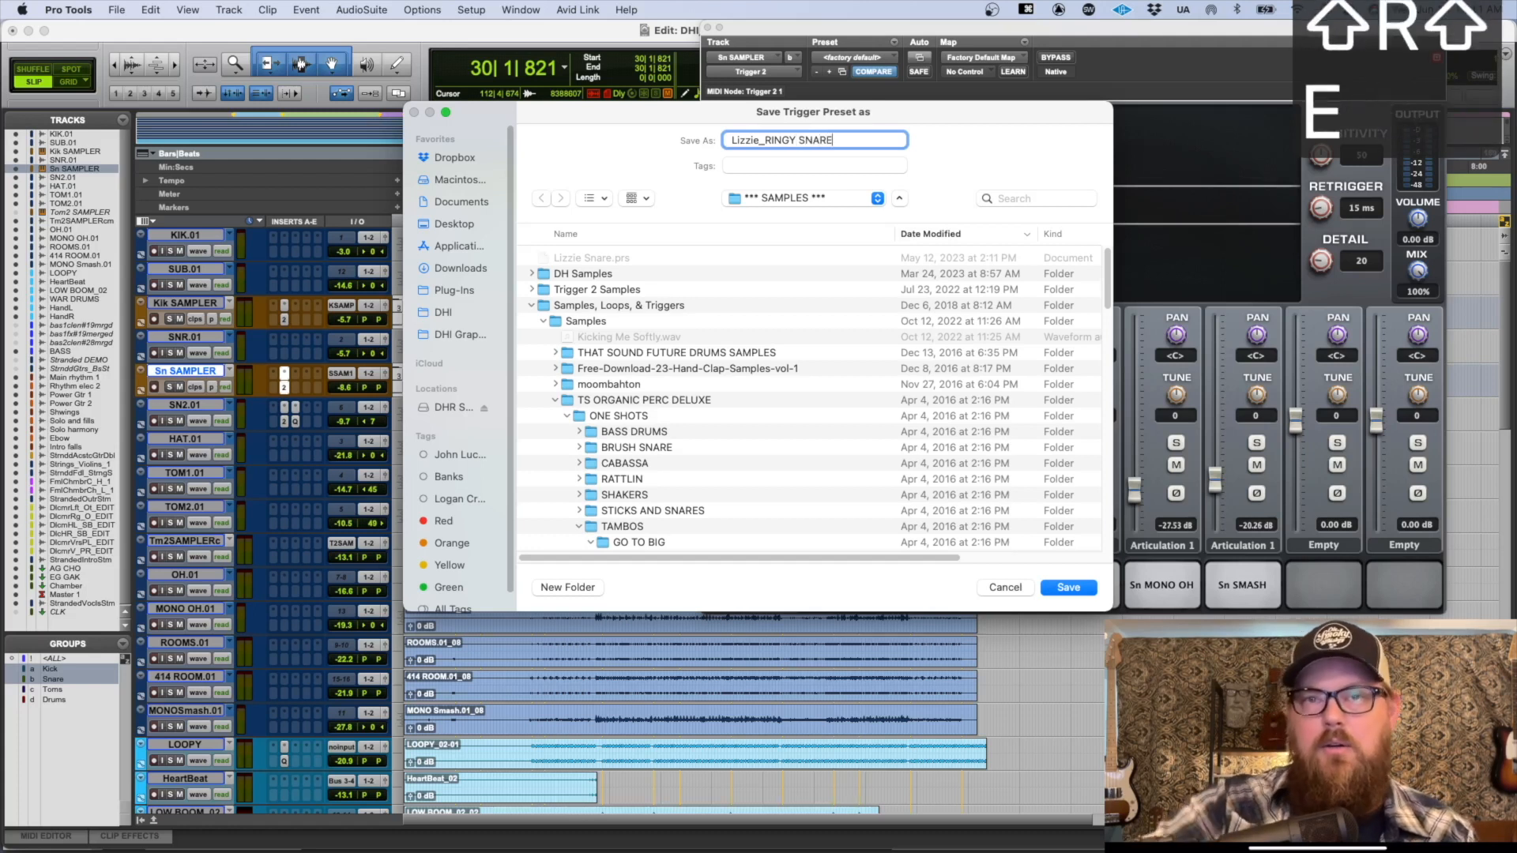
key("Return")
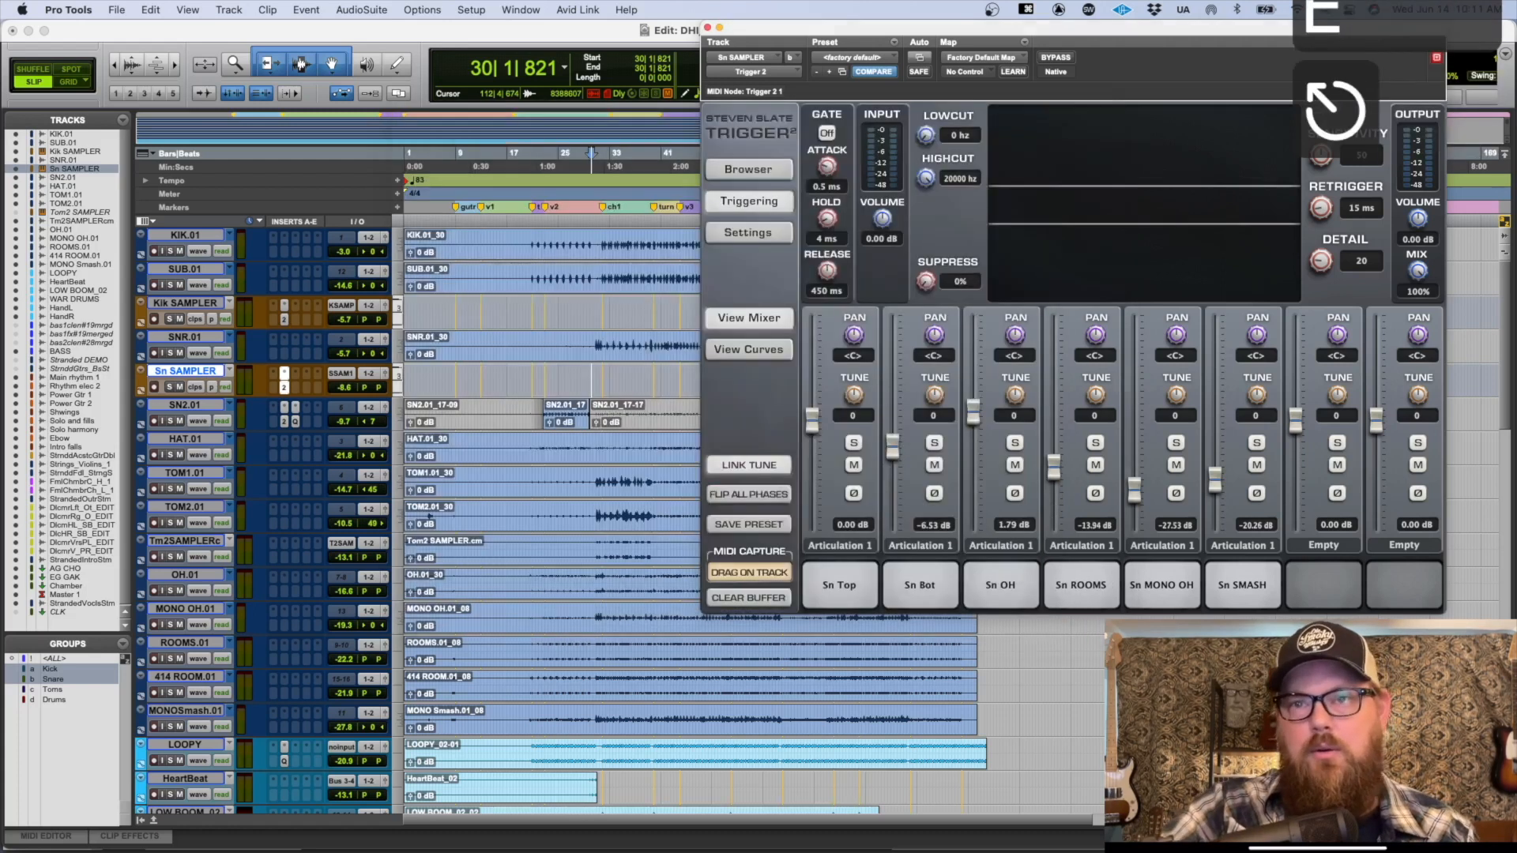
Step: Lower Sn ROOMS to -19.52 dB, Sn MONO OH to -42.31 dB and Sn SMASH to -29.06 dB
left_click_drag(1134, 489, 1135, 502)
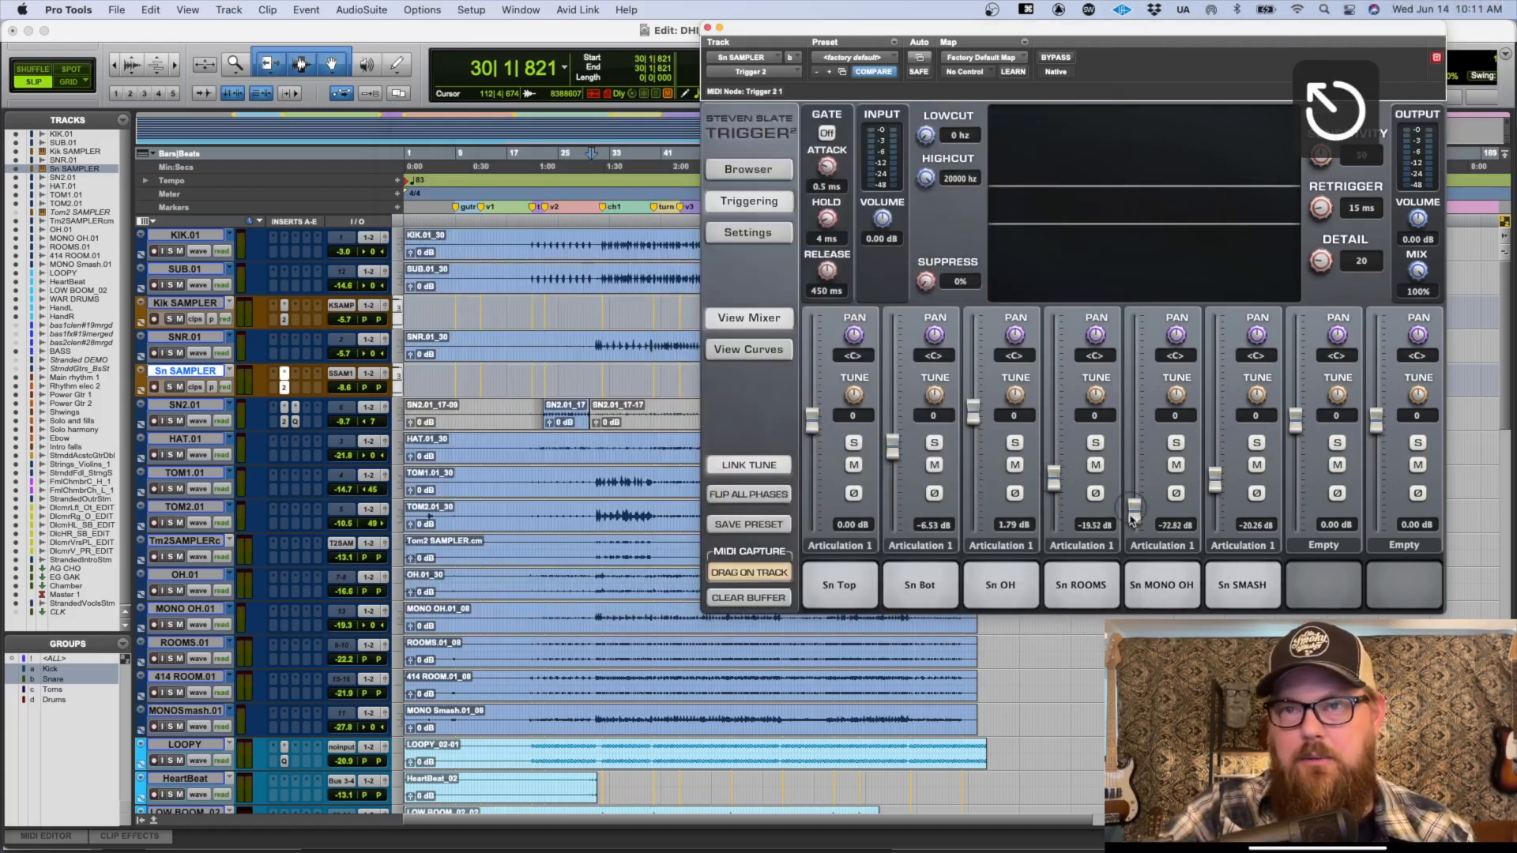
left_click_drag(1215, 478, 1216, 492)
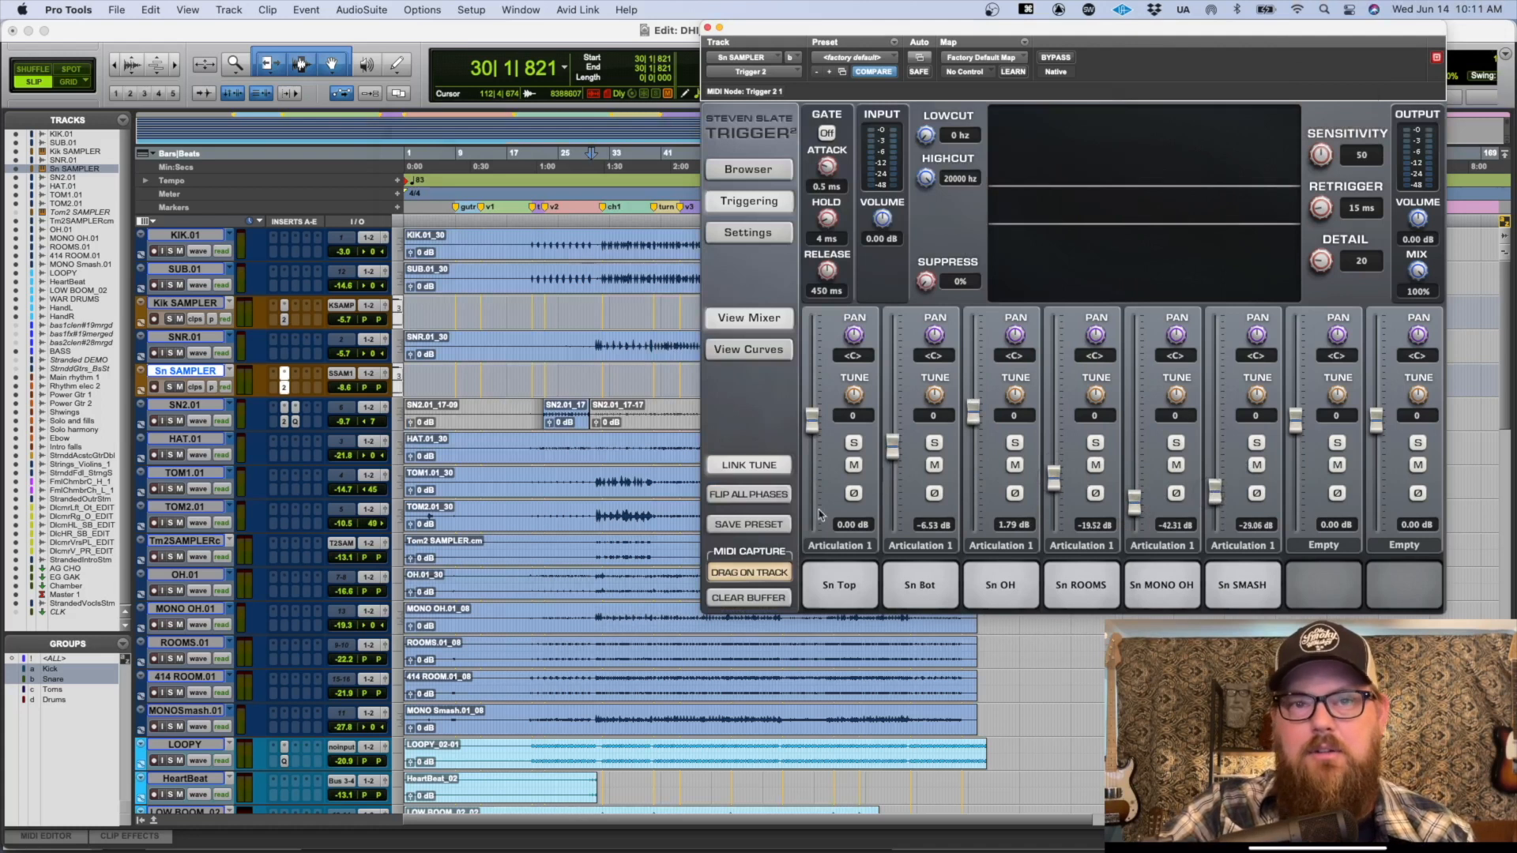
Step: Start saving the Trigger preset again, cancel the save and close the Trigger 2 window
left_click(718, 525)
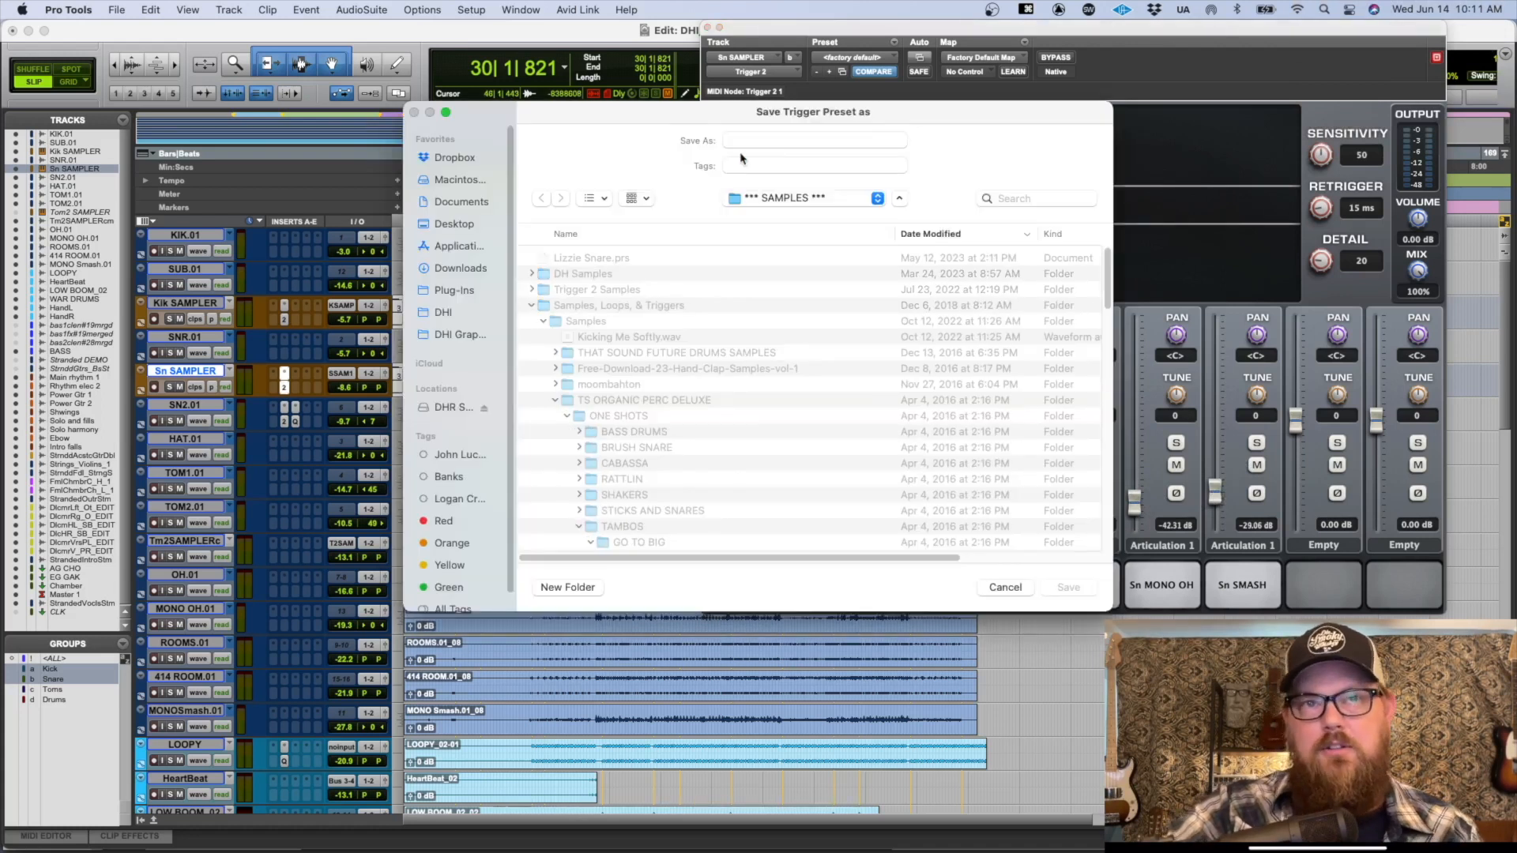
key("Escape")
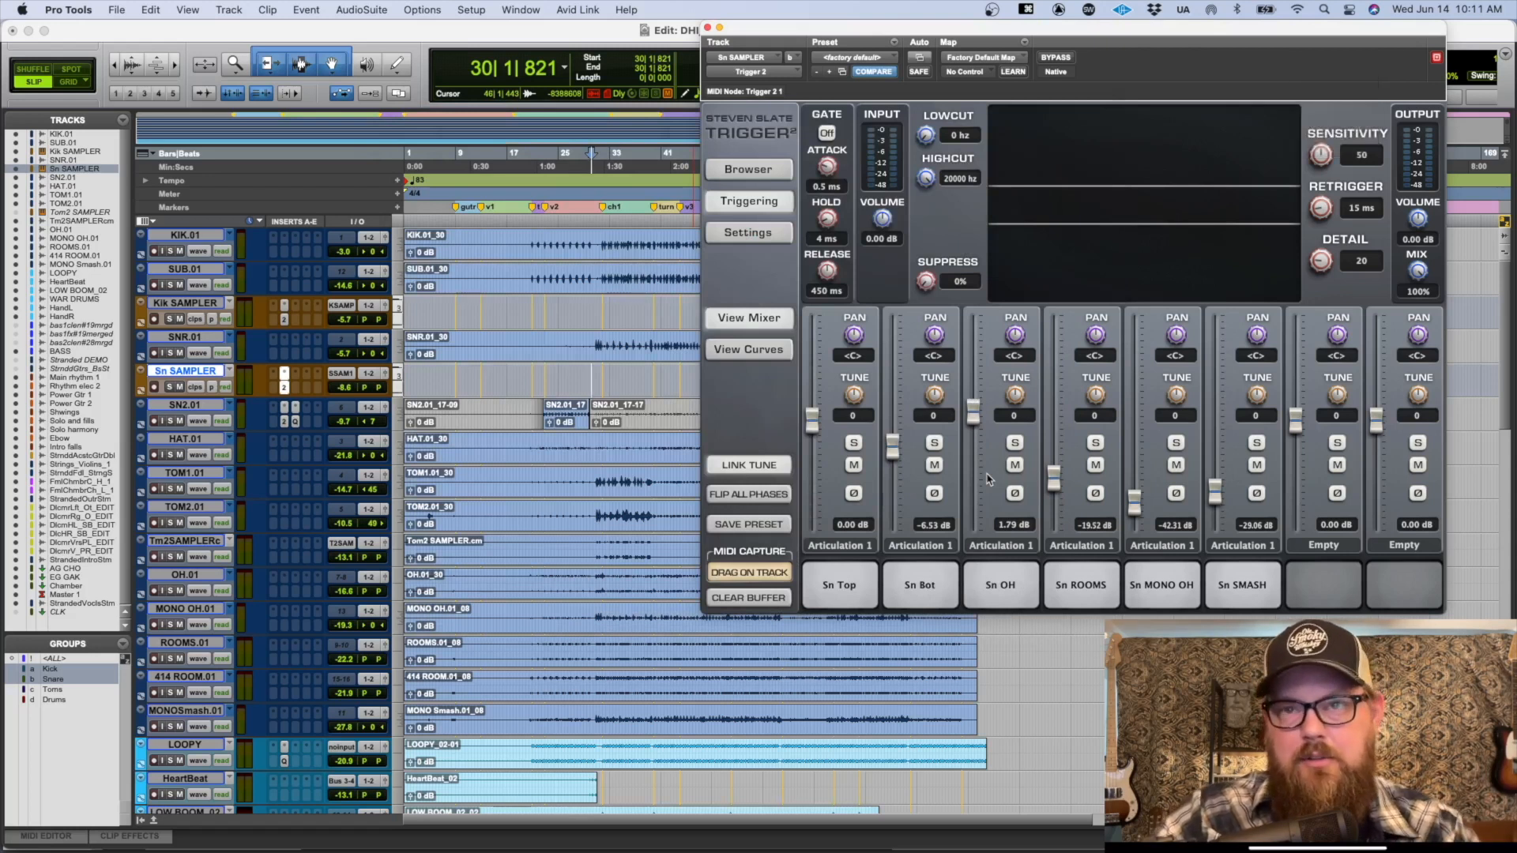
left_click(708, 27)
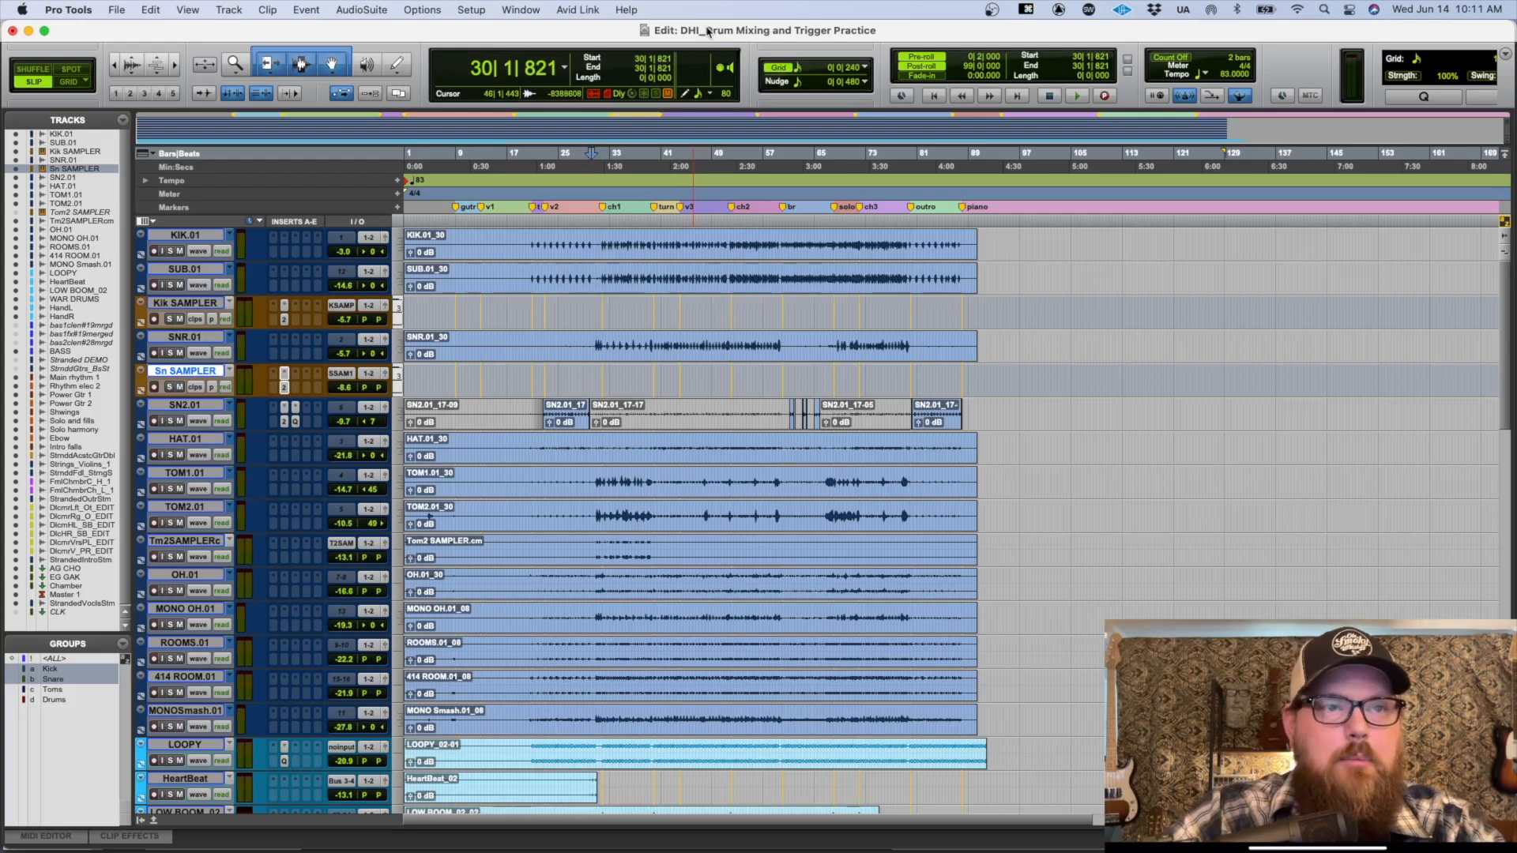